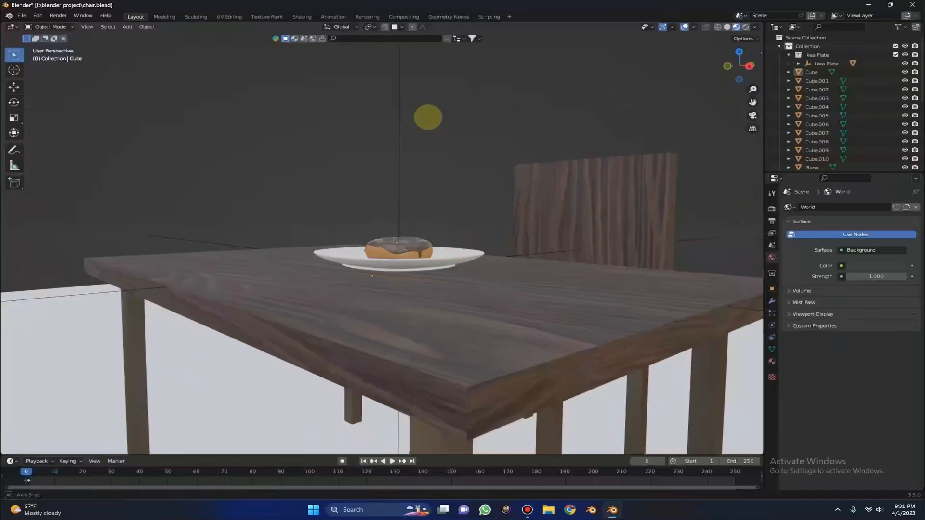
Step: Examine the edges and corners of the tabletop and the chair from several angles and distances
scroll(382, 241, "down", 3)
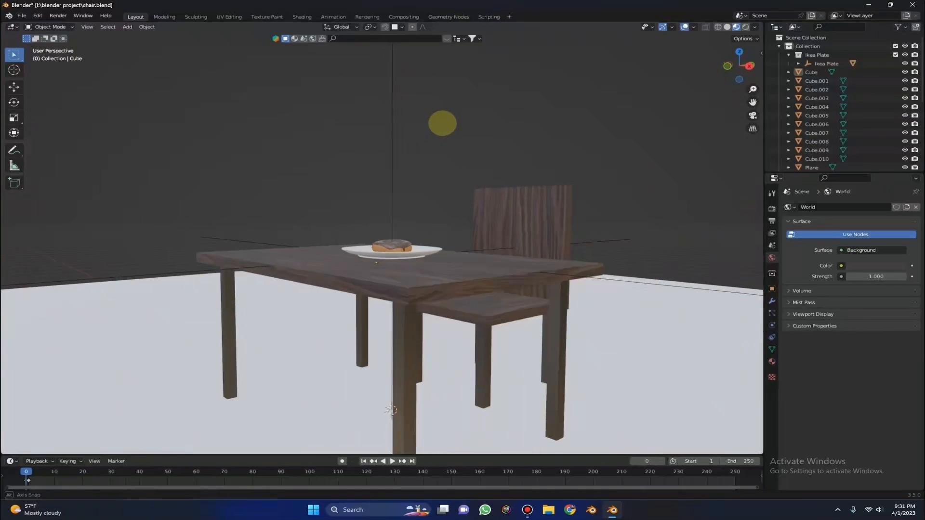
scroll(381, 241, "up", 4)
scroll(497, 290, "up", 1)
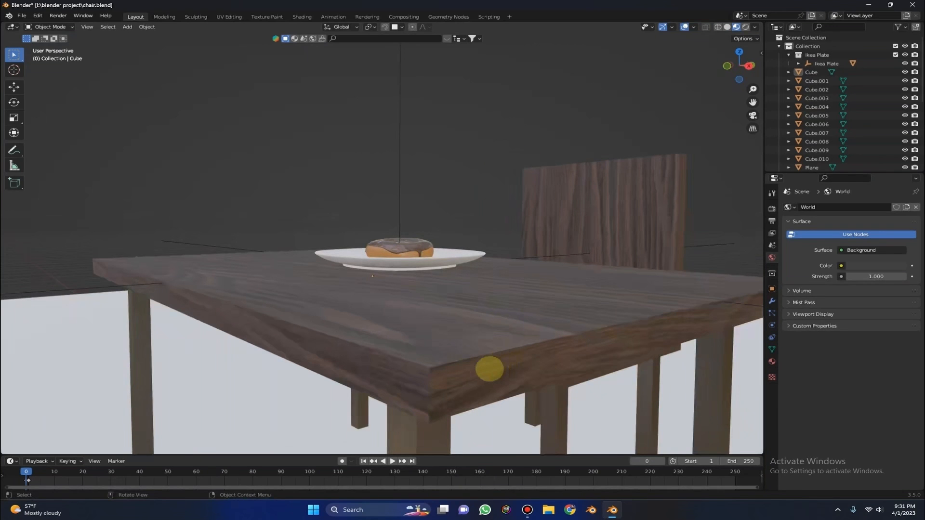
left_click(490, 369)
middle_click_drag(458, 371, 579, 327)
scroll(580, 326, "up", 2)
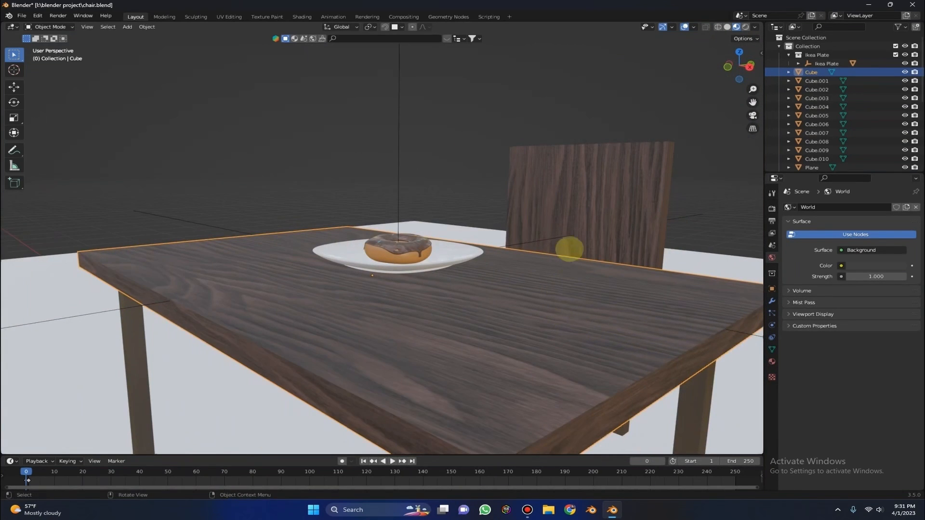
scroll(569, 249, "down", 2)
middle_click_drag(551, 244, 505, 231)
scroll(505, 231, "up", 3)
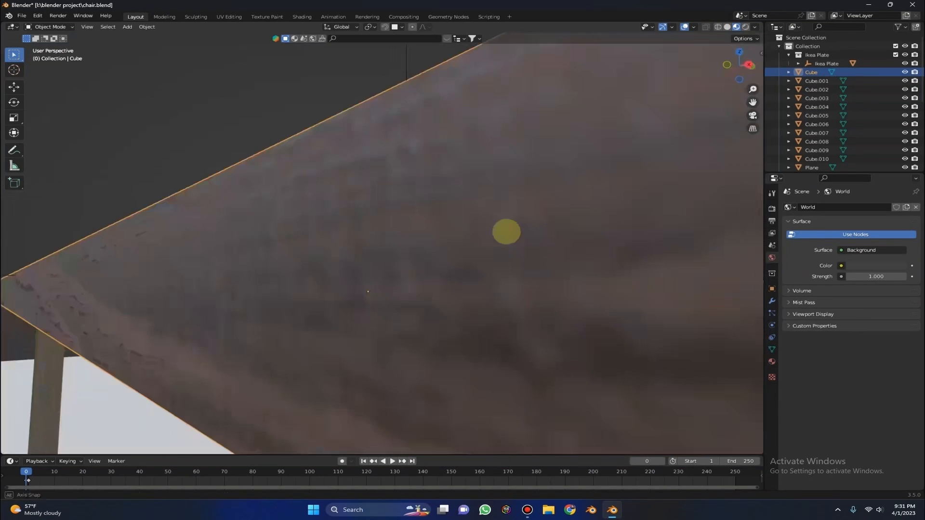
scroll(507, 232, "down", 3)
scroll(506, 232, "up", 2)
mouse_move(497, 233)
middle_mouse_down()
mouse_move(492, 239)
mouse_move(495, 229)
middle_mouse_up()
scroll(447, 257, "up", 1)
middle_click_drag(448, 260, 398, 295)
scroll(454, 286, "down", 1)
scroll(454, 286, "down", 4)
scroll(398, 296, "up", 2)
middle_click_drag(508, 307, 483, 312)
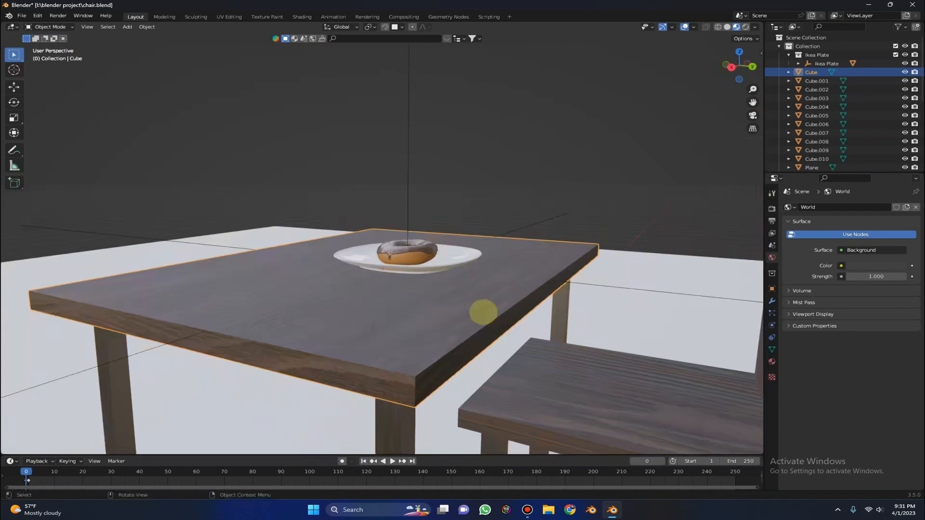
scroll(616, 343, "down", 4)
scroll(534, 341, "up", 2)
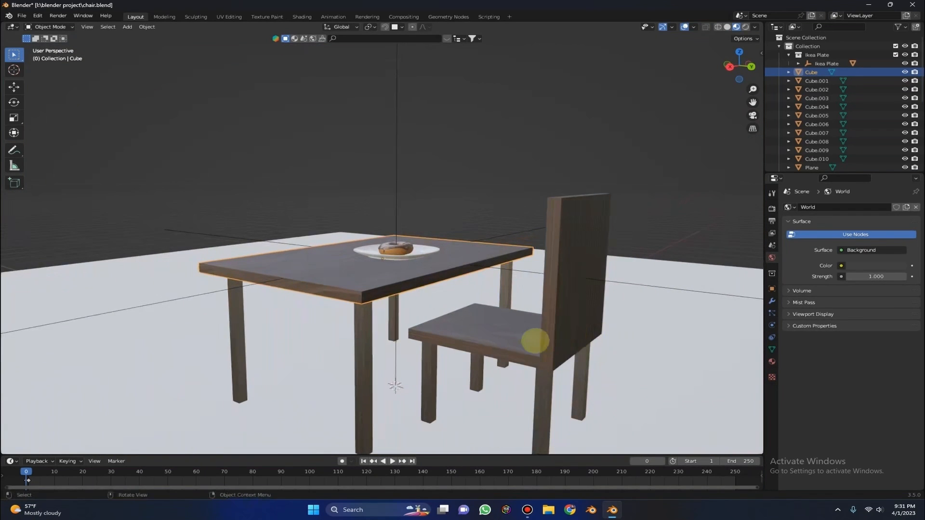
Step: Add a Bevel modifier to the chair's backrest
scroll(496, 325, "up", 1)
scroll(497, 324, "up", 1)
scroll(586, 309, "down", 1)
middle_click_drag(587, 309, 559, 295)
left_click(580, 305)
scroll(559, 295, "up", 2)
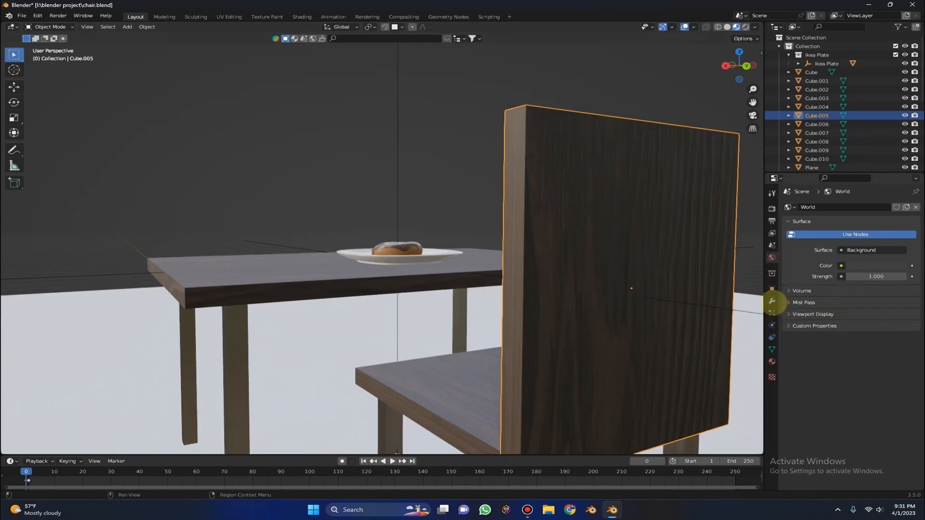
left_click(771, 301)
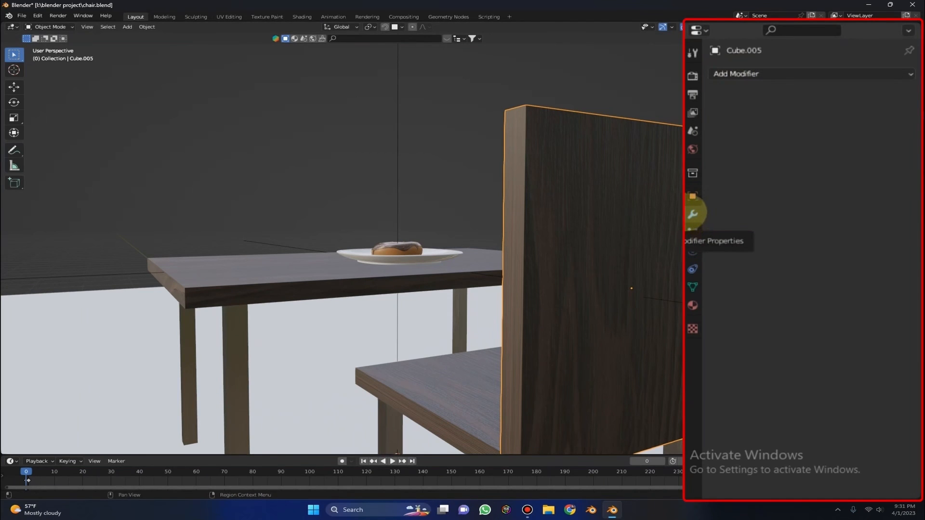
left_click(793, 74)
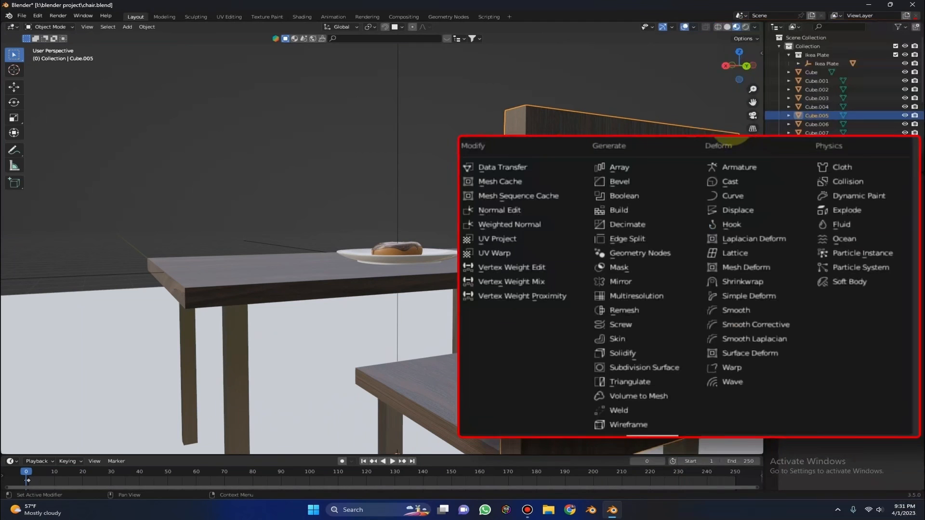
left_click(665, 182)
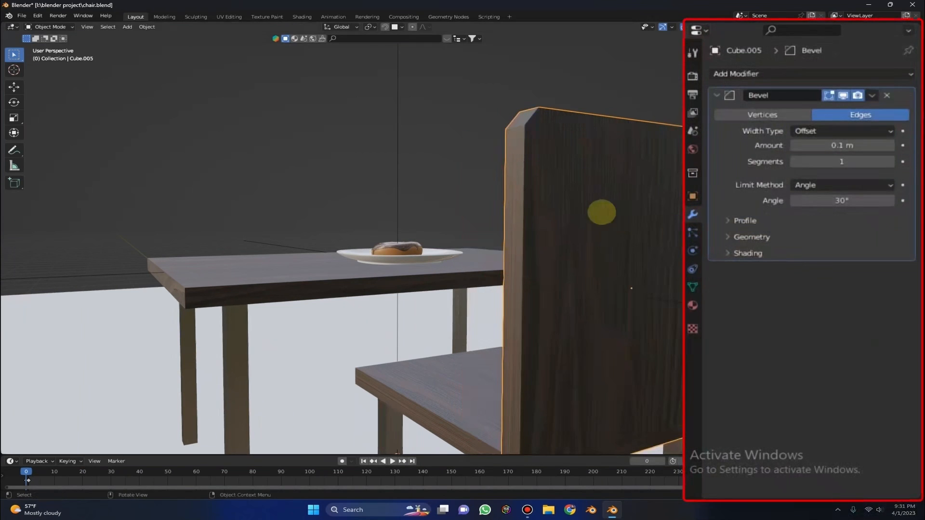
Step: Set the backrest's bevel amount to 0.005 m and check its upper corner up close
scroll(609, 226, "up", 6)
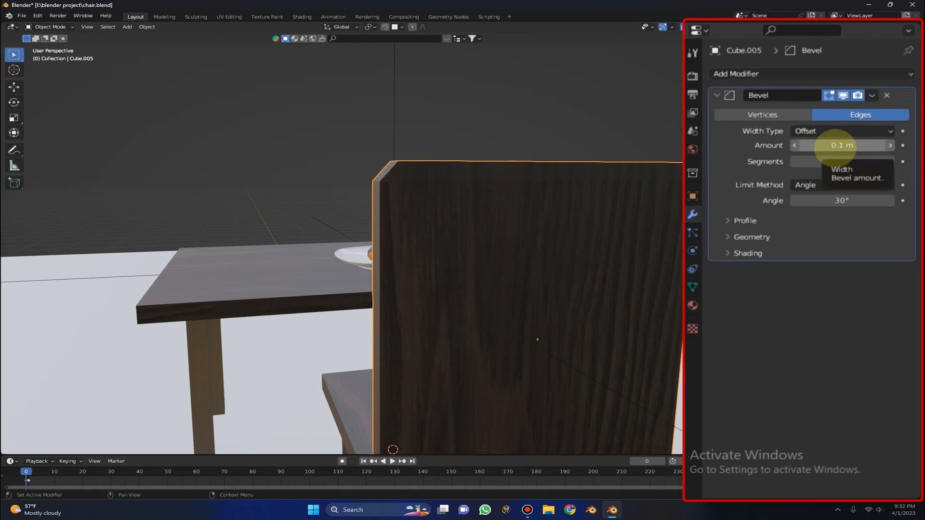
left_click(837, 145)
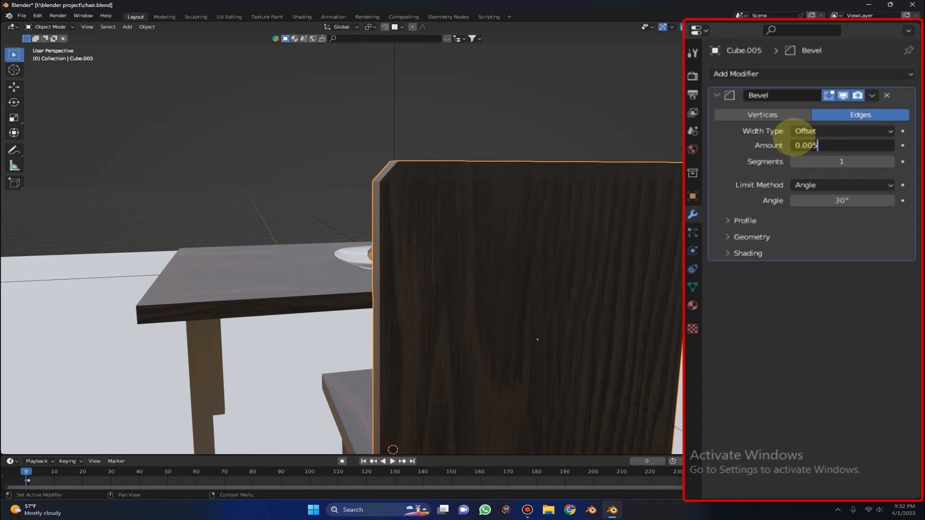
key("Return")
scroll(522, 167, "up", 2)
middle_click_drag(522, 167, 525, 179)
scroll(524, 179, "up", 2)
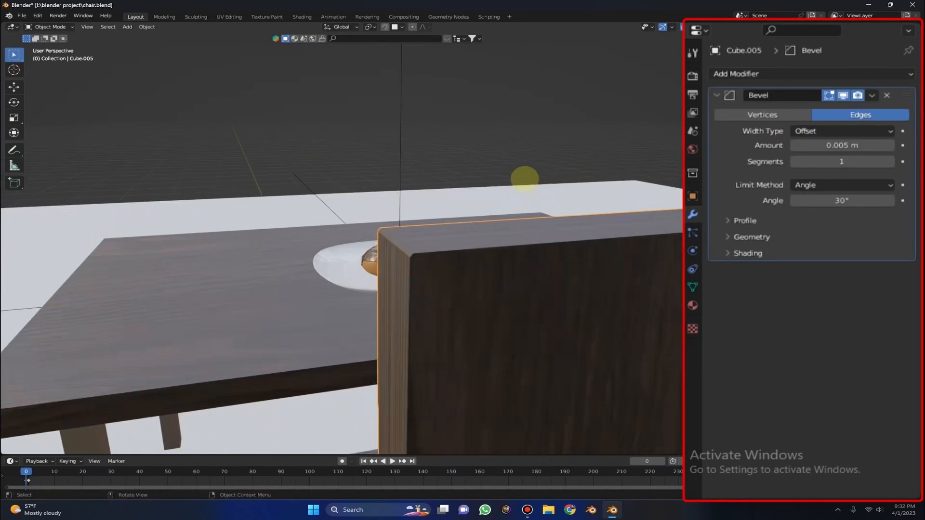
scroll(524, 178, "up", 2)
scroll(524, 179, "down", 1)
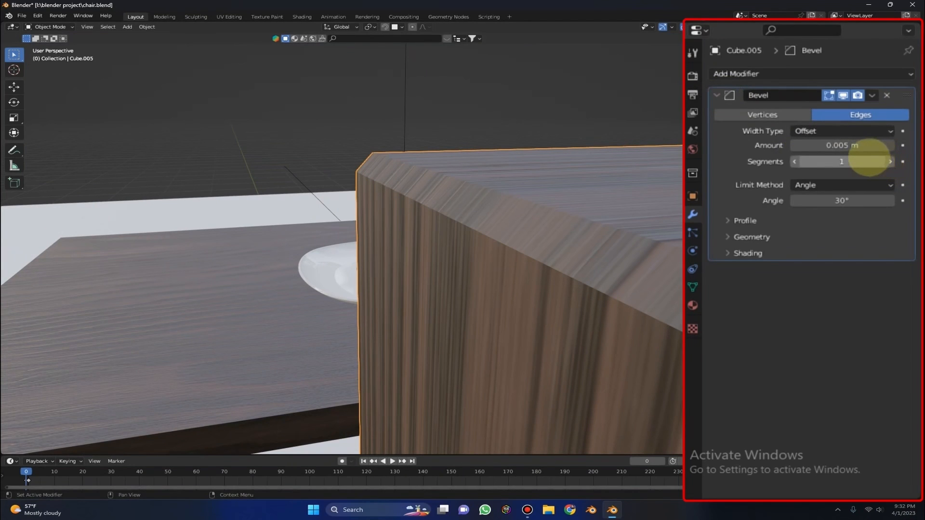
Step: Increase the backrest's bevel segments to 5 and check the rounded edges up close
left_click(890, 161)
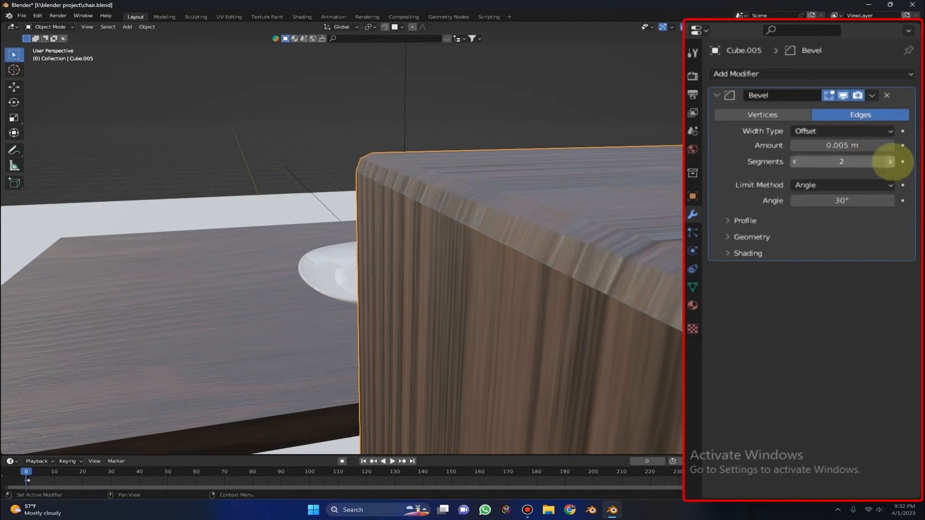
left_click(890, 161)
left_click(890, 161)
left_click(890, 161)
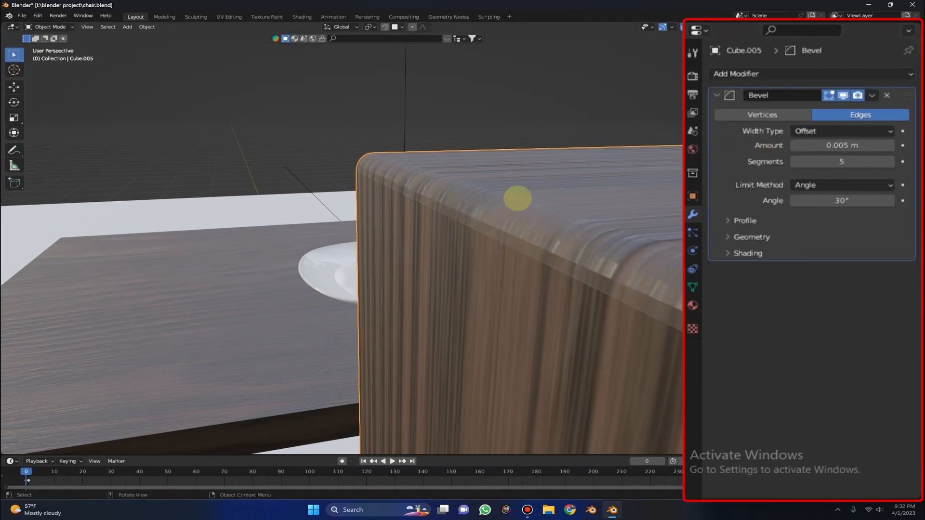
scroll(530, 196, "up", 5)
scroll(530, 192, "up", 5)
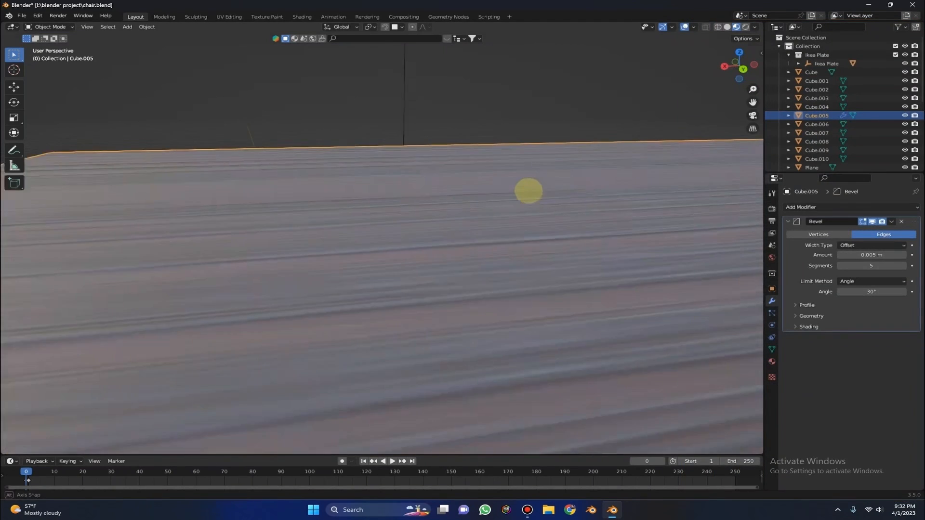
left_click_drag(752, 89, 752, 126)
scroll(576, 113, "down", 3)
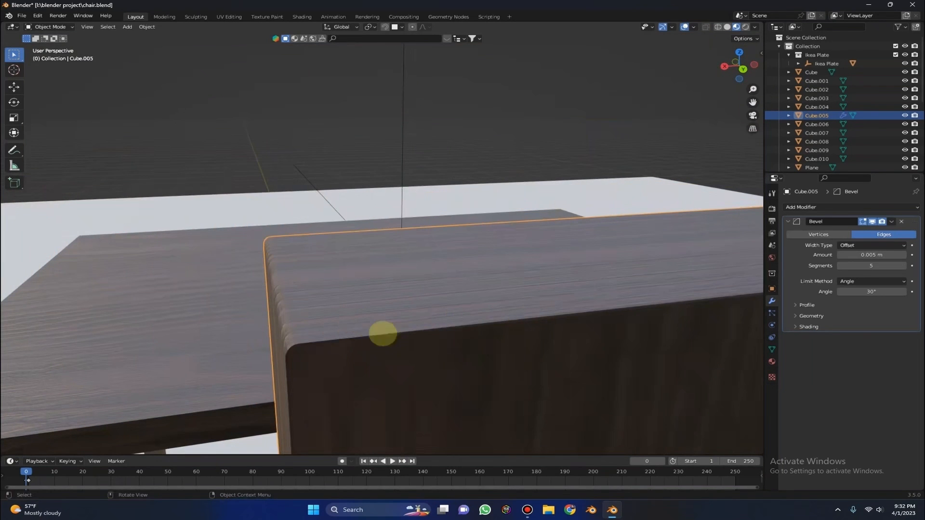
middle_click_drag(507, 293, 477, 230)
Step: Add a Bevel modifier to the chair seat with an amount of 0.005 m and 5 segments
left_click(620, 355)
scroll(631, 355, "up", 1)
scroll(578, 327, "down", 4)
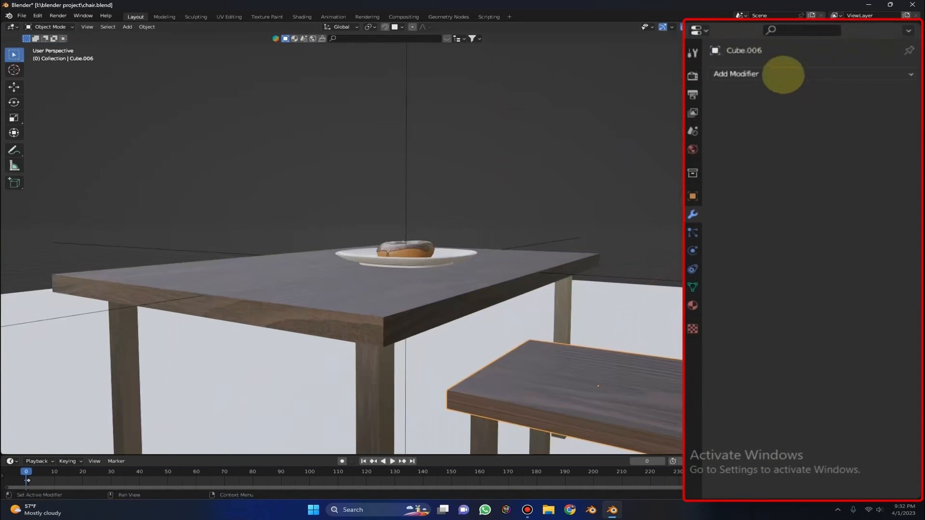
left_click(785, 75)
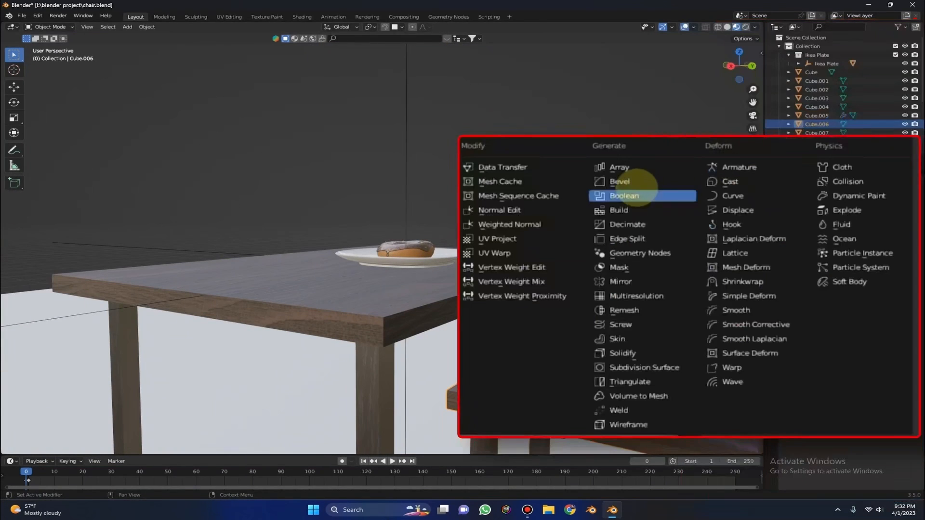
left_click(641, 182)
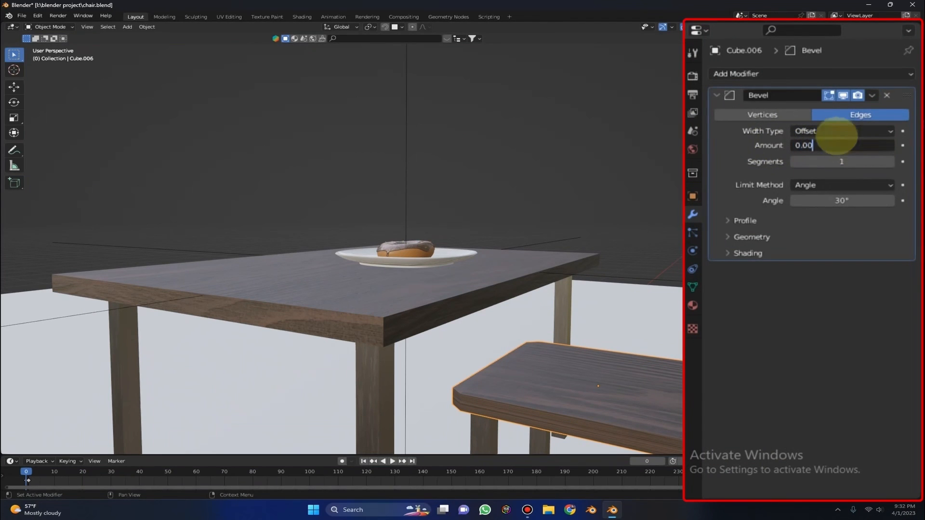
key("Return")
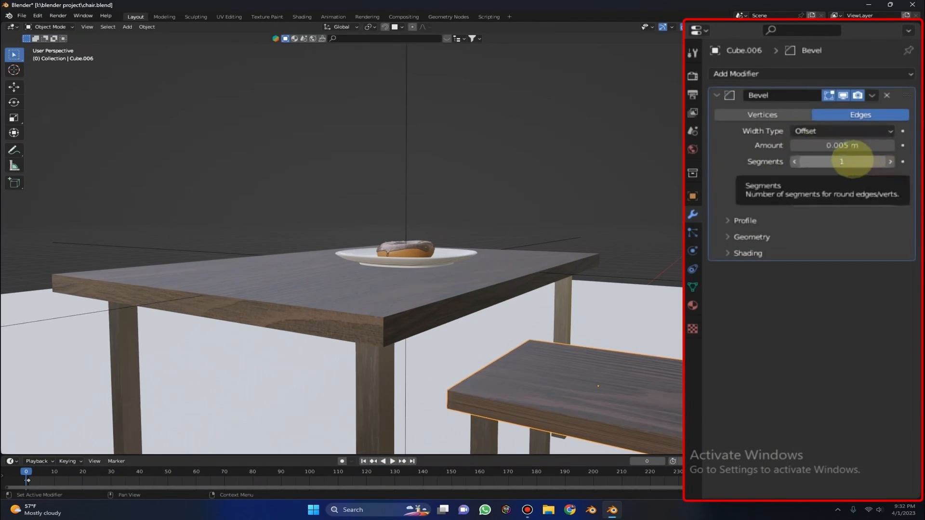
left_click(851, 160)
type("5")
key("Return")
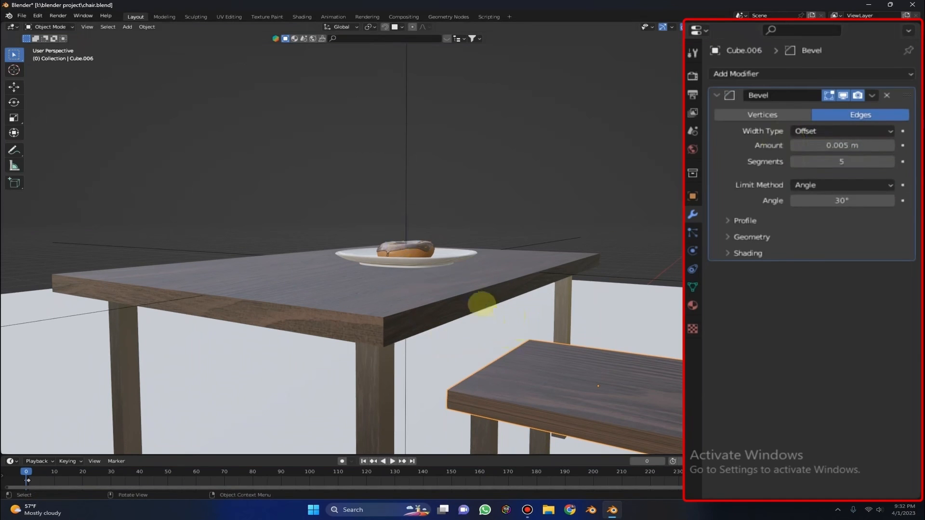
Step: Add a Bevel modifier to the tabletop with an amount of 0.005 m and 5 segments
left_click(499, 310)
left_click(795, 78)
left_click(640, 180)
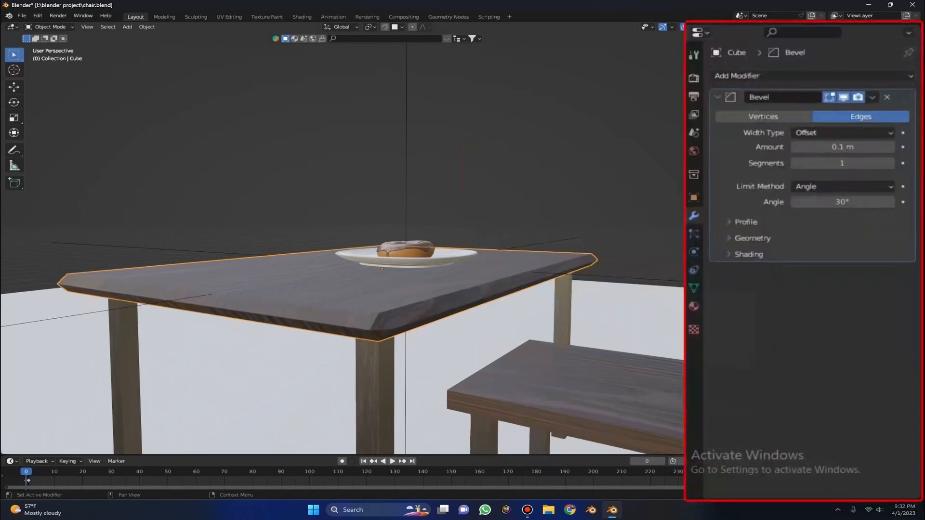
left_click(849, 145)
type("0.0")
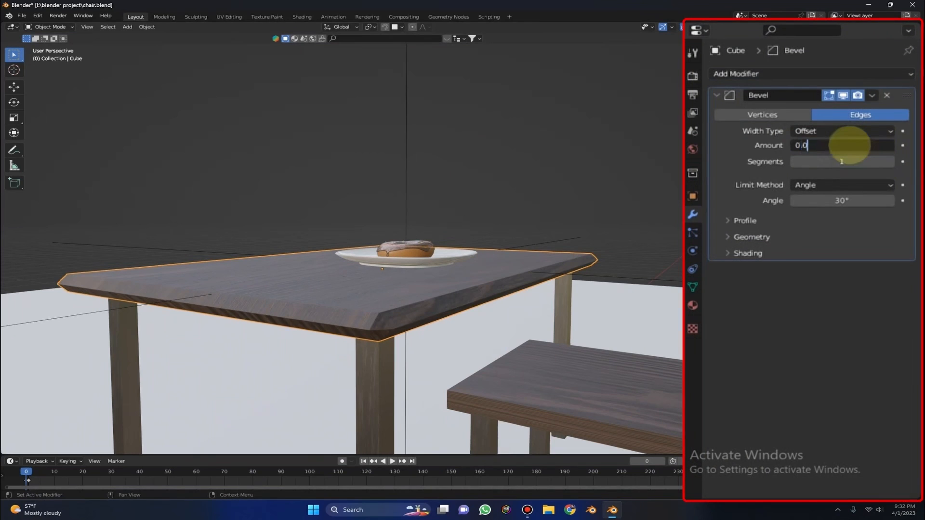
type("05")
key("Return")
left_click(850, 161)
type("5")
key("Return")
Step: Examine the beveled edges of the tabletop and the table legs, including from underneath the table
scroll(447, 224, "up", 8)
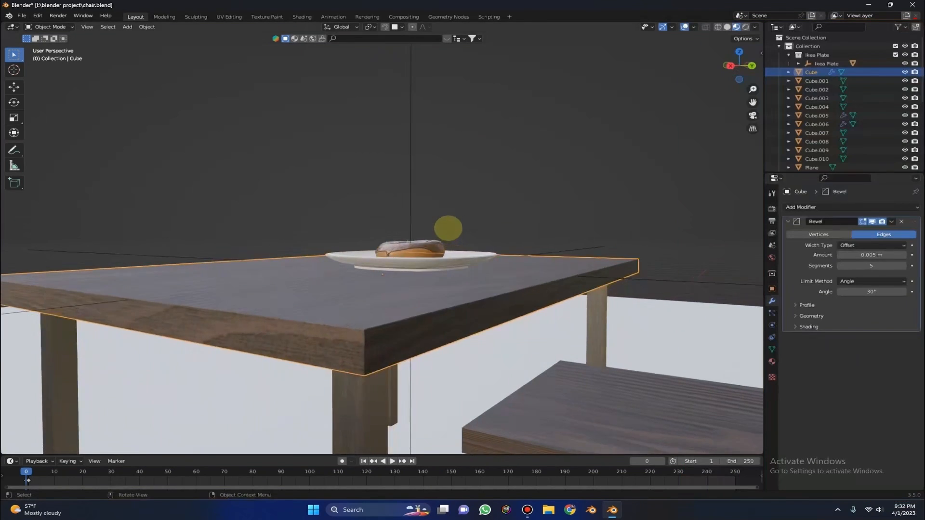
scroll(451, 219, "up", 3)
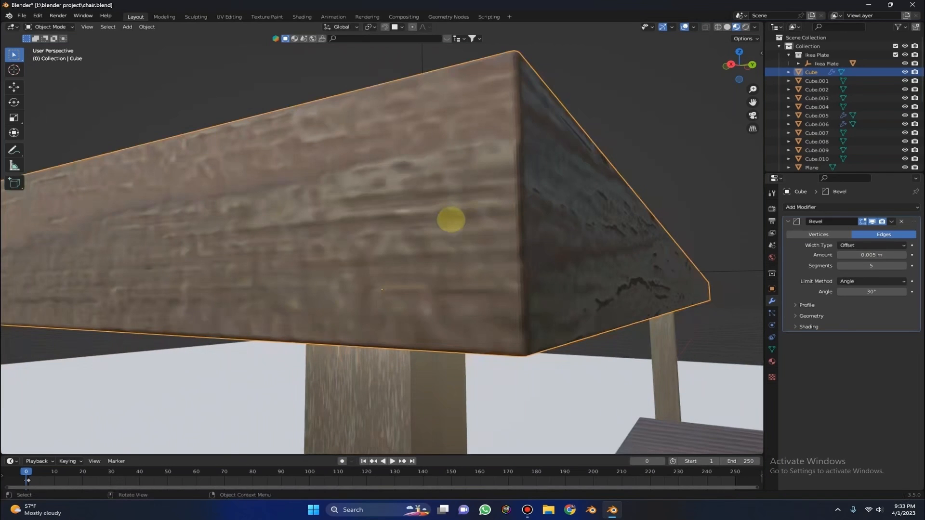
middle_click_drag(451, 219, 564, 225)
scroll(578, 266, "down", 12)
middle_click_drag(578, 266, 476, 281)
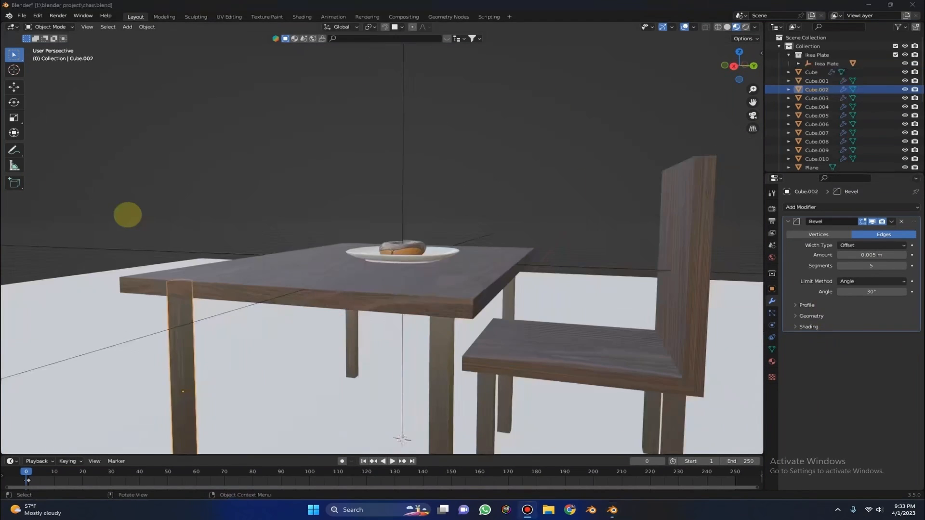
middle_click_drag(128, 213, 424, 211)
scroll(424, 211, "up", 2)
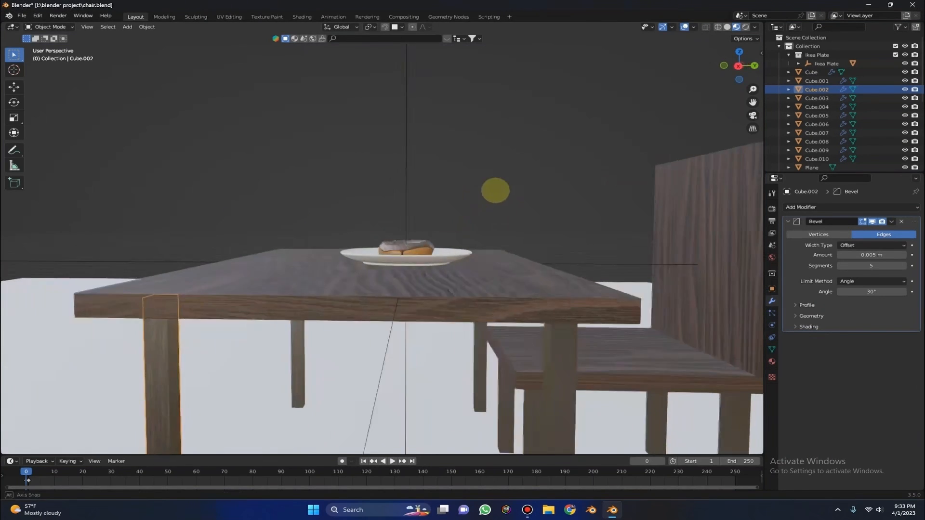
middle_click_drag(496, 190, 544, 174)
scroll(162, 300, "up", 2)
scroll(171, 296, "up", 4)
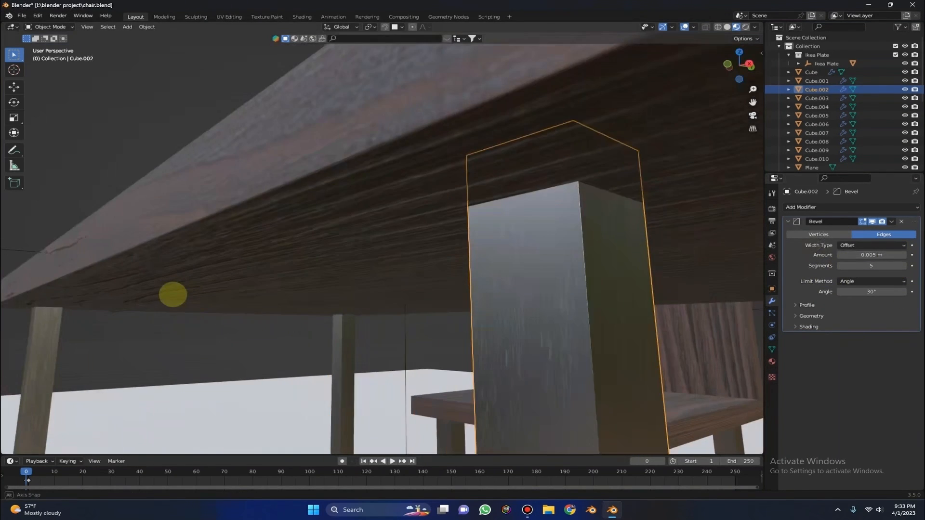
middle_click_drag(172, 295, 162, 295)
scroll(163, 294, "down", 10)
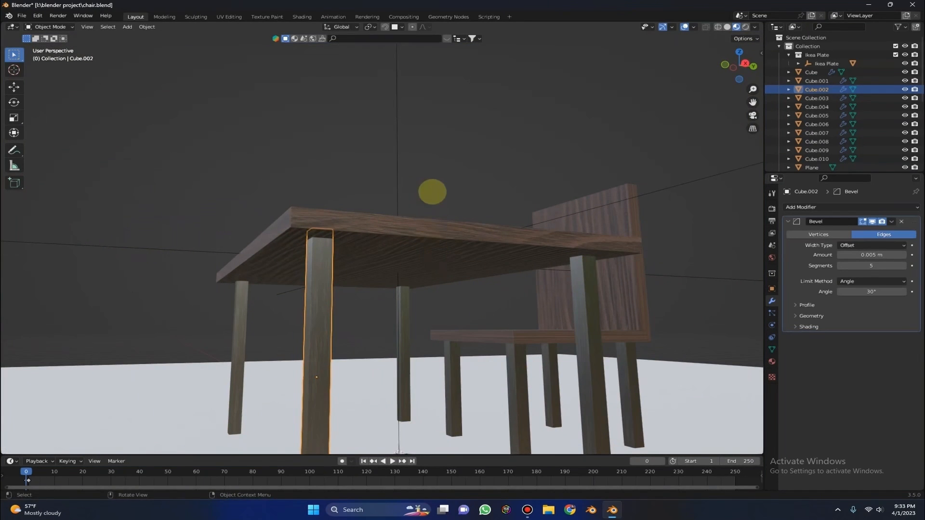
middle_click_drag(432, 192, 417, 192)
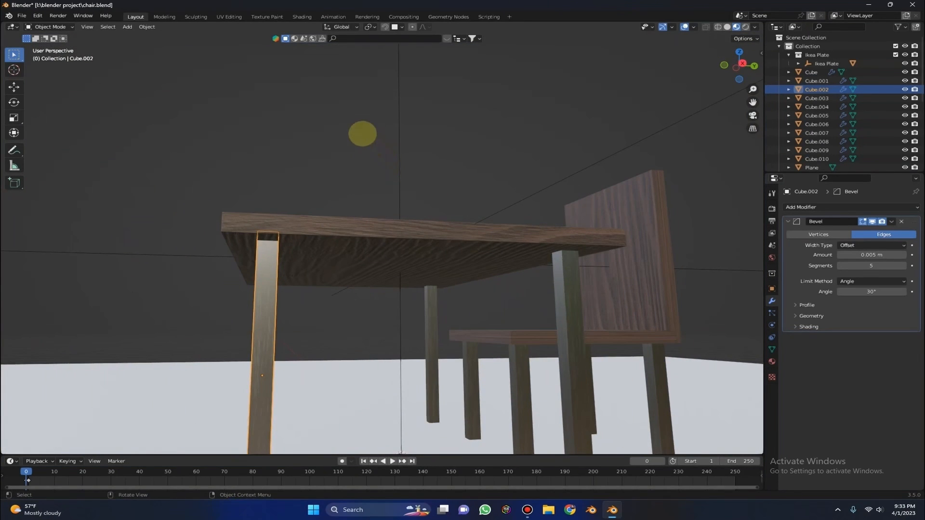
middle_click_drag(394, 179, 347, 175)
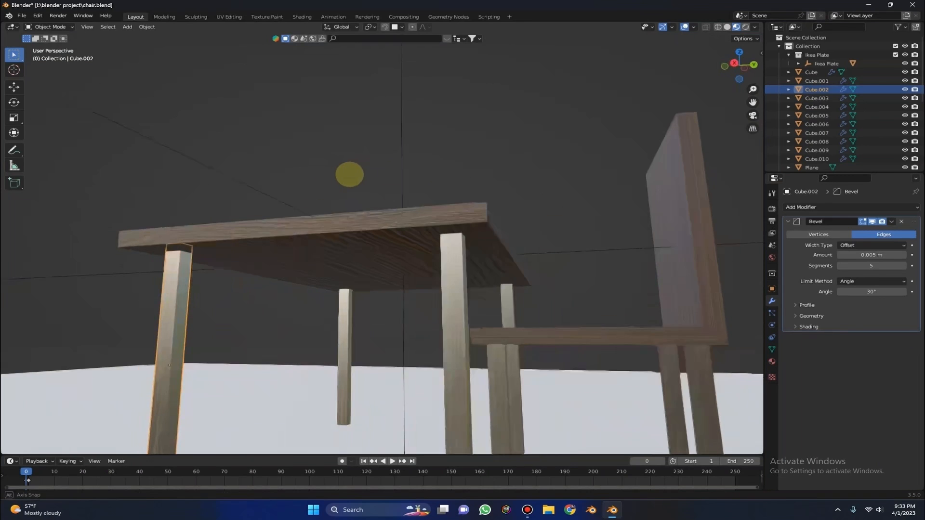
left_click(470, 289)
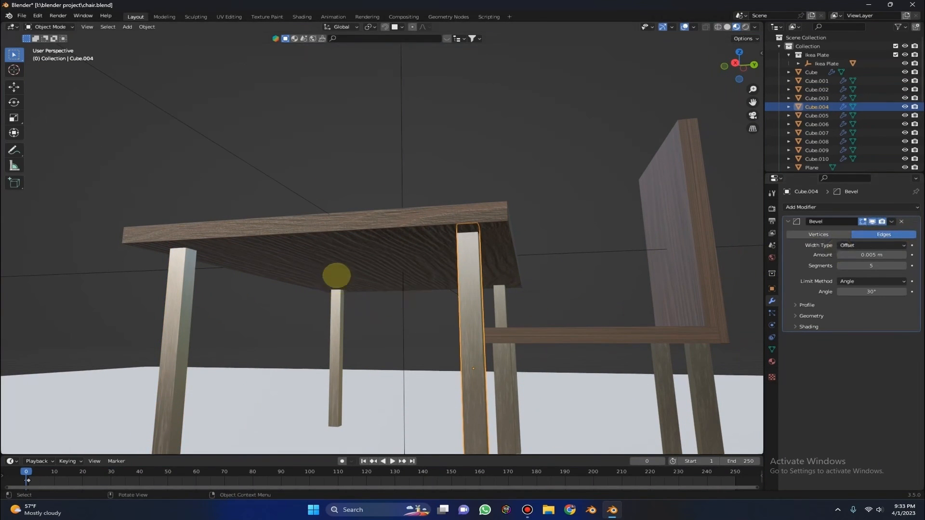
middle_click_drag(322, 269, 308, 248)
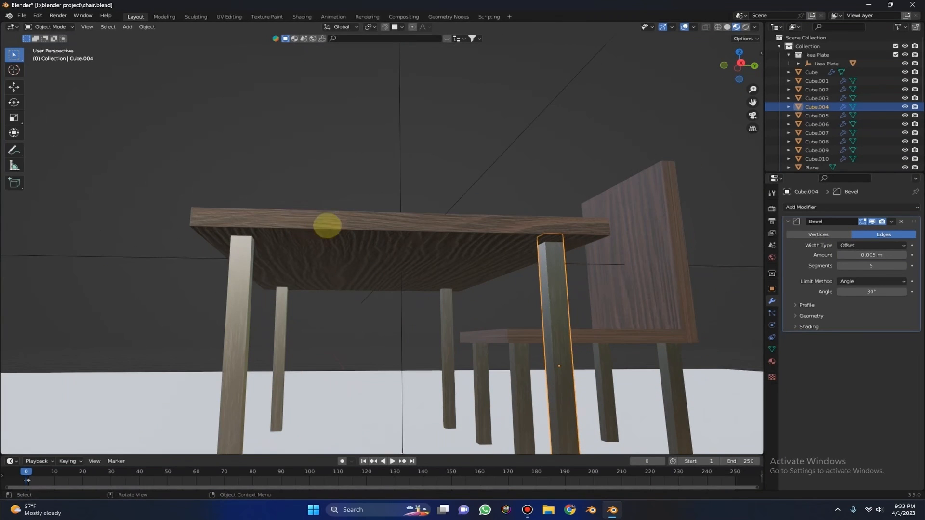
Step: Examine the tabletop's beveled edges and corner up close and compare them with the overall table
middle_click_drag(322, 216, 320, 378)
left_click(344, 348)
scroll(275, 336, "down", 5)
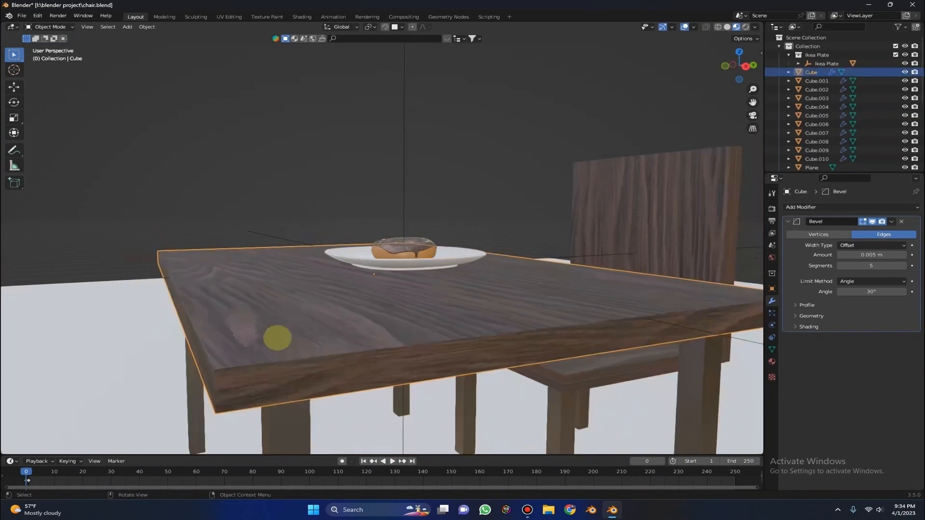
scroll(413, 277, "up", 4)
middle_click_drag(358, 306, 405, 279)
middle_click_drag(562, 260, 7, 197)
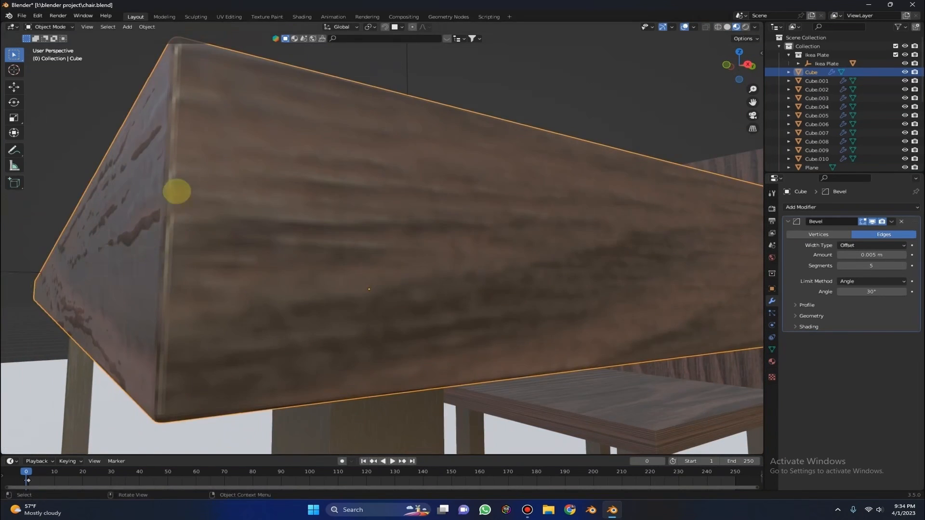
scroll(181, 190, "down", 5)
middle_click_drag(446, 359, 427, 367)
scroll(408, 310, "up", 2)
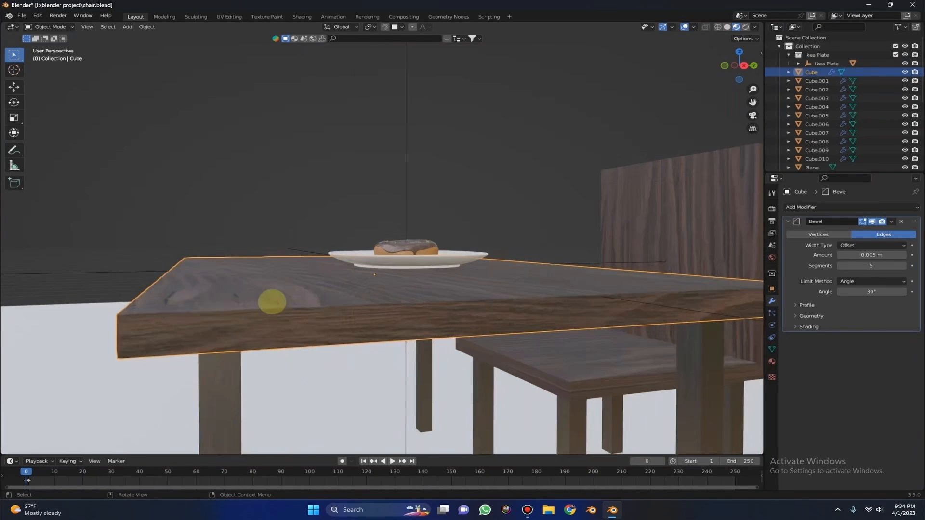
middle_click_drag(242, 313, 272, 301)
scroll(268, 310, "up", 1)
scroll(278, 296, "up", 2)
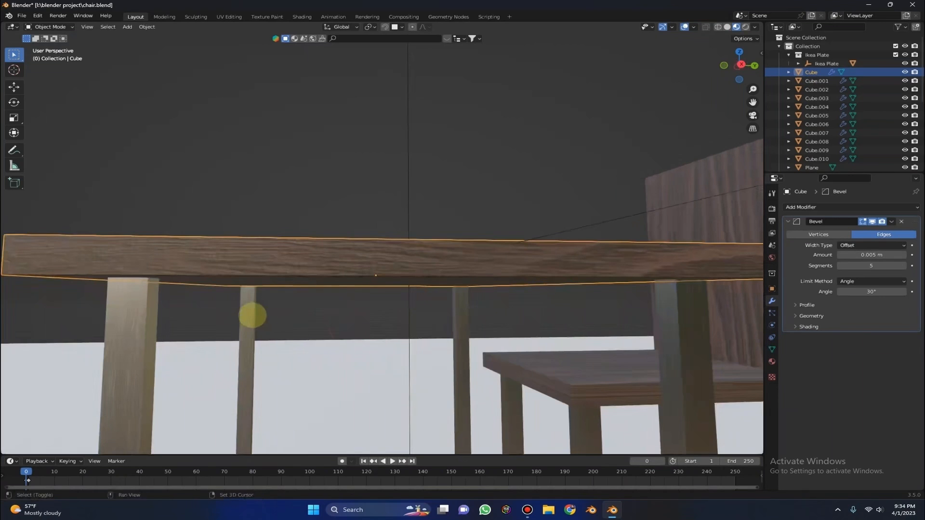
Step: Extend the tabletop selection with the four table legs and the four chair legs
left_click(251, 310, "shift")
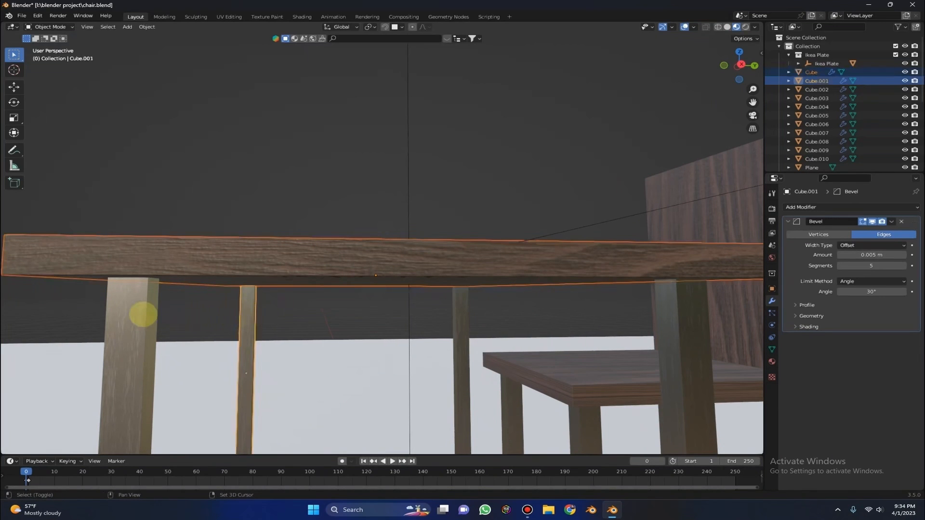
left_click(140, 313, "shift")
left_click(454, 320, "shift")
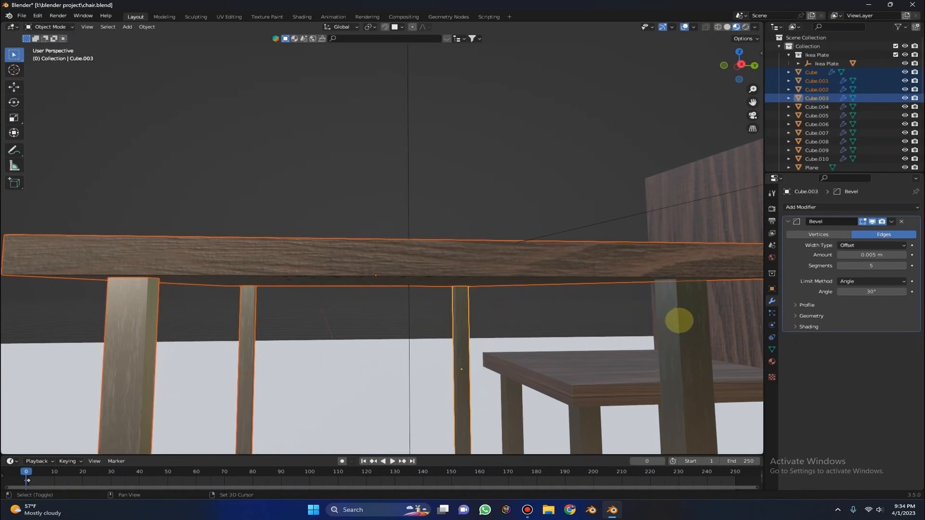
left_click(681, 320, "shift")
middle_click_drag(681, 320, 562, 348)
left_click(652, 362, "shift")
left_click(636, 362, "shift")
left_click(455, 366, "shift")
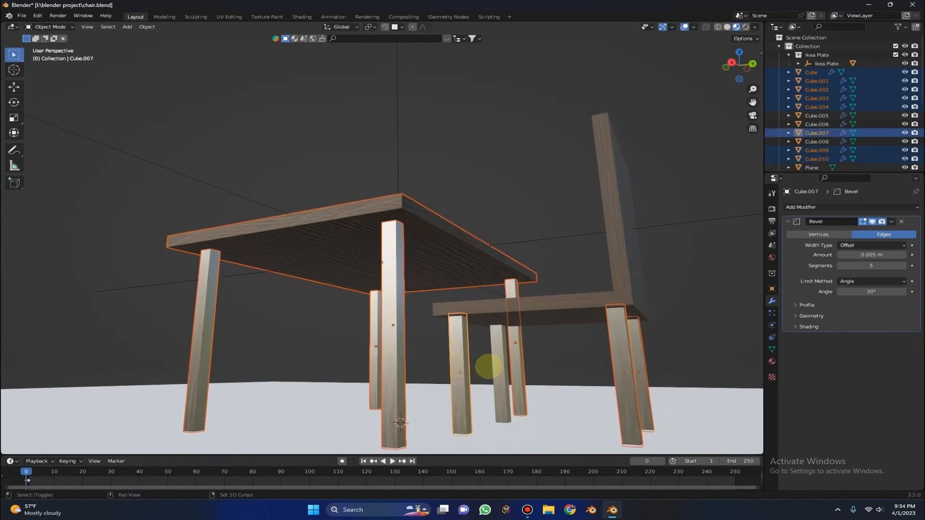
left_click(499, 368, "shift")
Step: Make the tabletop the active object and copy its Bevel modifier to the selected legs
scroll(308, 324, "down", 3)
middle_click_drag(299, 309, 320, 309)
scroll(346, 298, "up", 3)
middle_click_drag(369, 289, 380, 291)
left_click(367, 301, "shift")
middle_click_drag(289, 328, 233, 262)
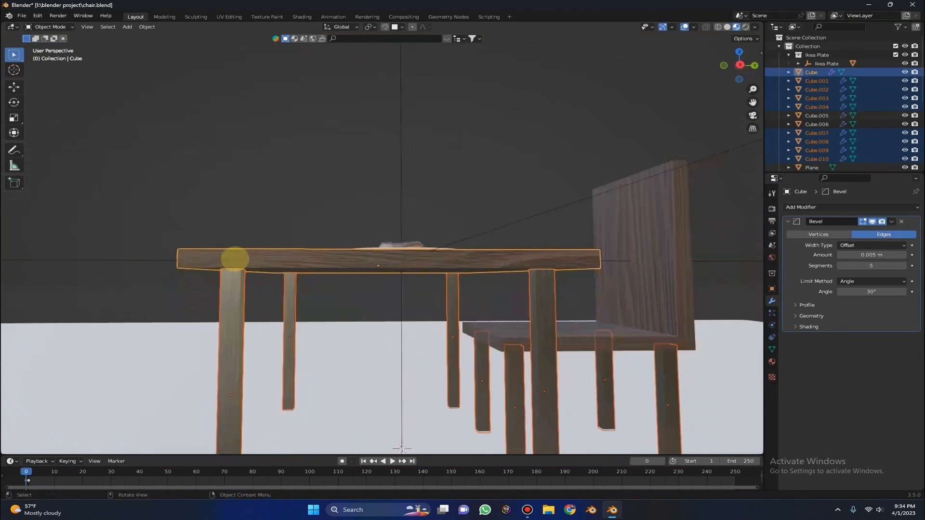
scroll(166, 257, "up", 2)
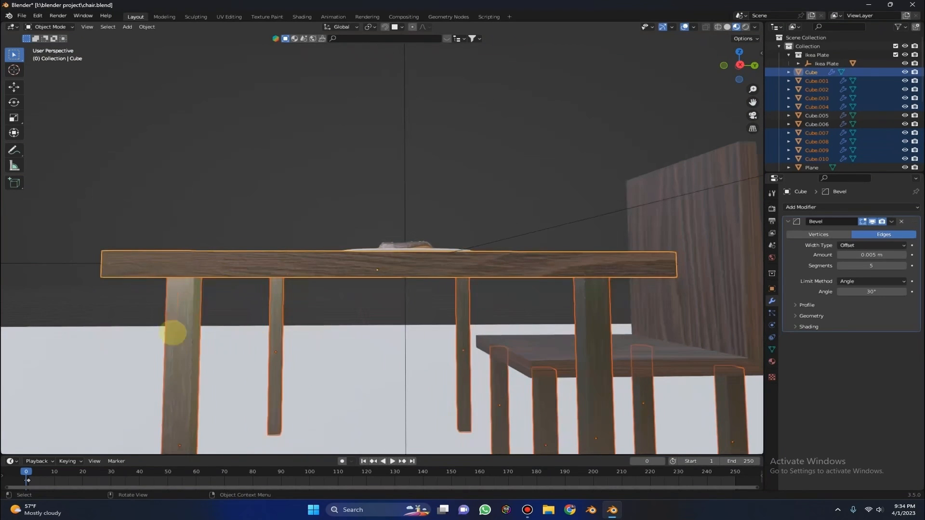
middle_click_drag(480, 310, 480, 307)
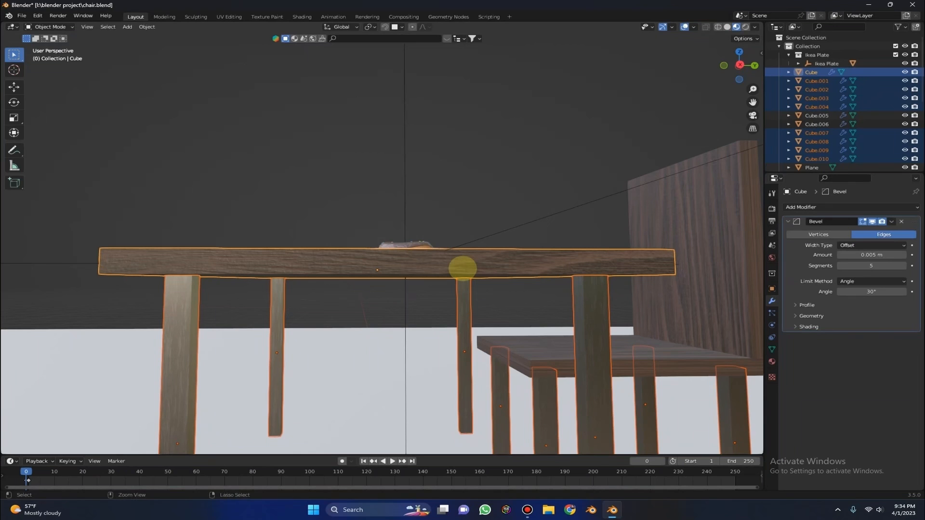
key("ctrl+l")
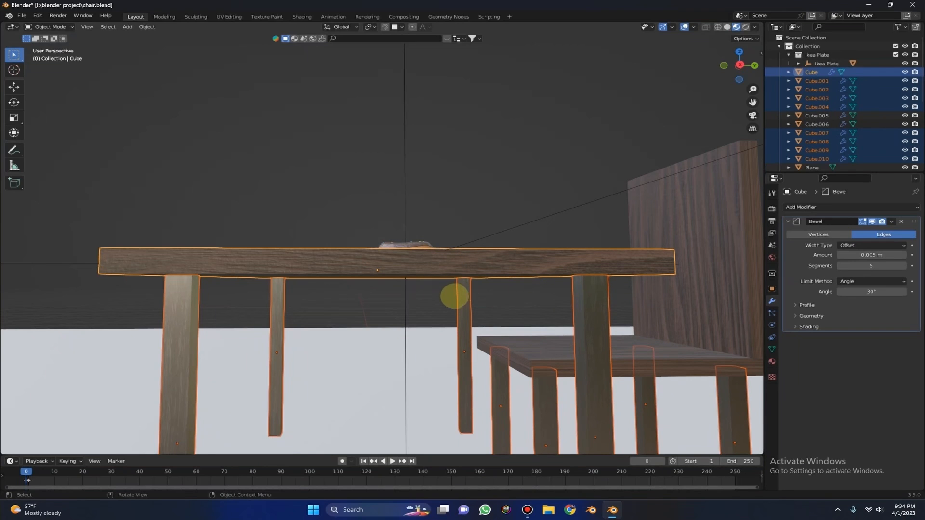
key("ctrl+l")
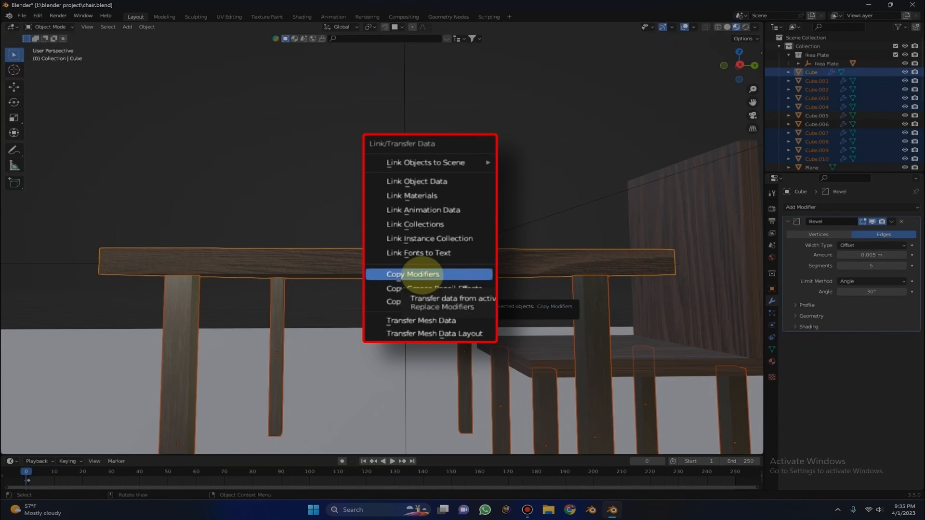
left_click(421, 274)
Step: Remove the Bevel modifier from the front table leg, undo the removal, and compare the leg's vertical edge up close
mouse_move(347, 269)
middle_mouse_down()
mouse_move(331, 268)
mouse_move(352, 254)
middle_mouse_up()
middle_click_drag(312, 216, 321, 212)
scroll(322, 212, "up", 5)
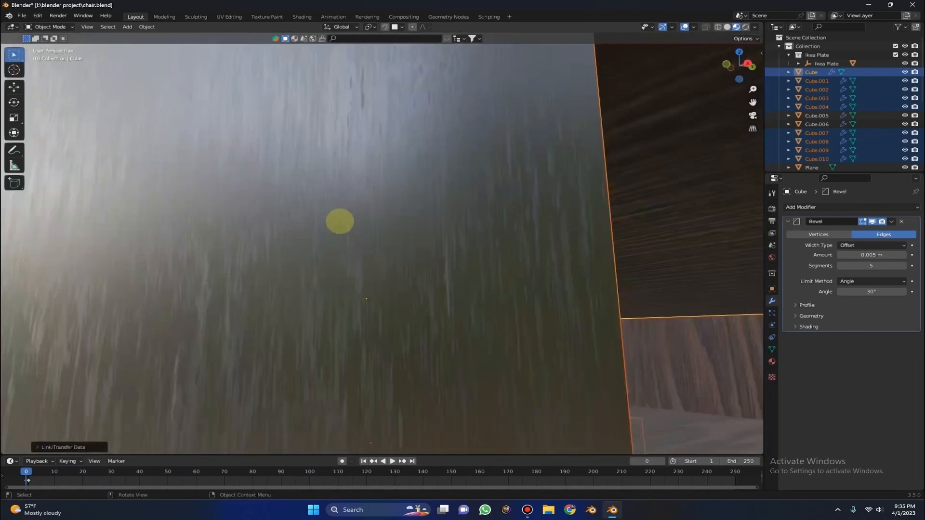
scroll(340, 221, "down", 1)
left_click(316, 239)
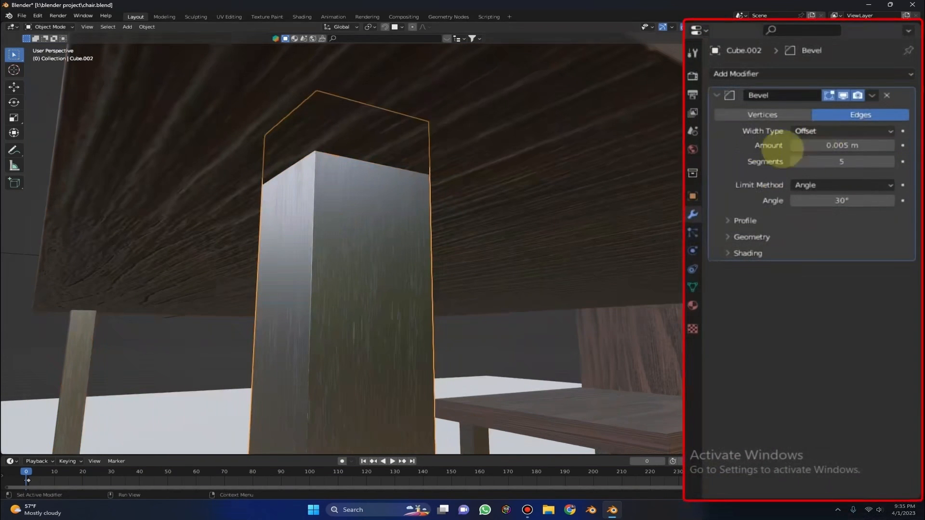
left_click(886, 96)
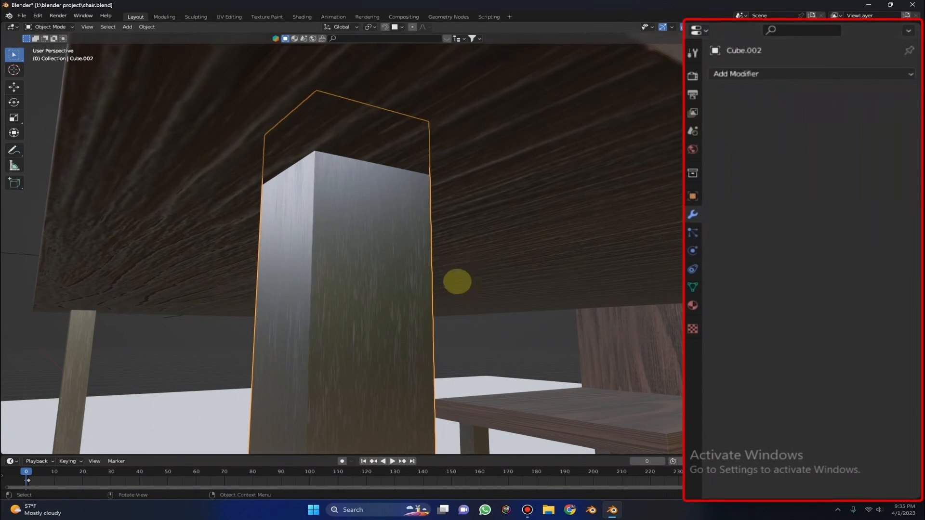
key("ctrl+z")
scroll(396, 242, "up", 6)
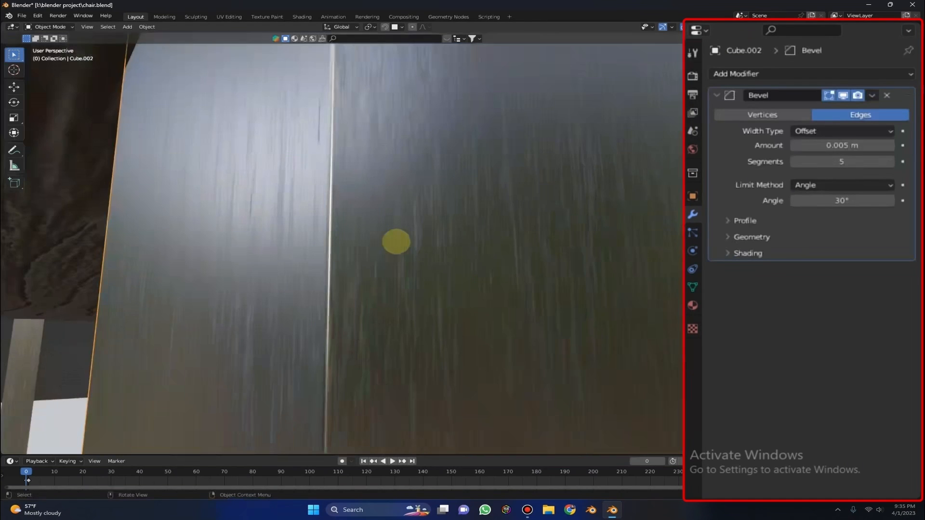
scroll(395, 241, "down", 6)
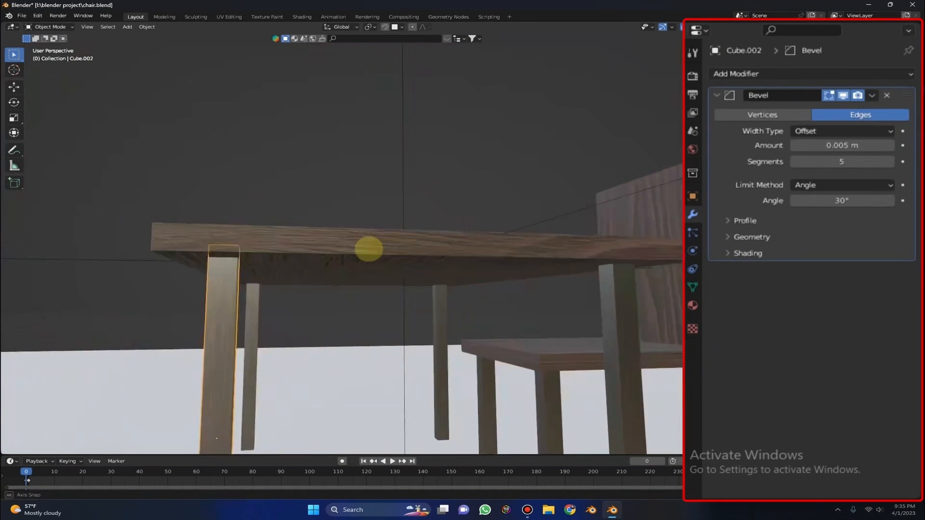
Step: Set the Bevel amount of the front table leg to 0.1 m and check its edges
mouse_move(873, 144)
left_mouse_down()
mouse_move(905, 145)
mouse_move(862, 151)
left_mouse_up()
left_click(848, 145)
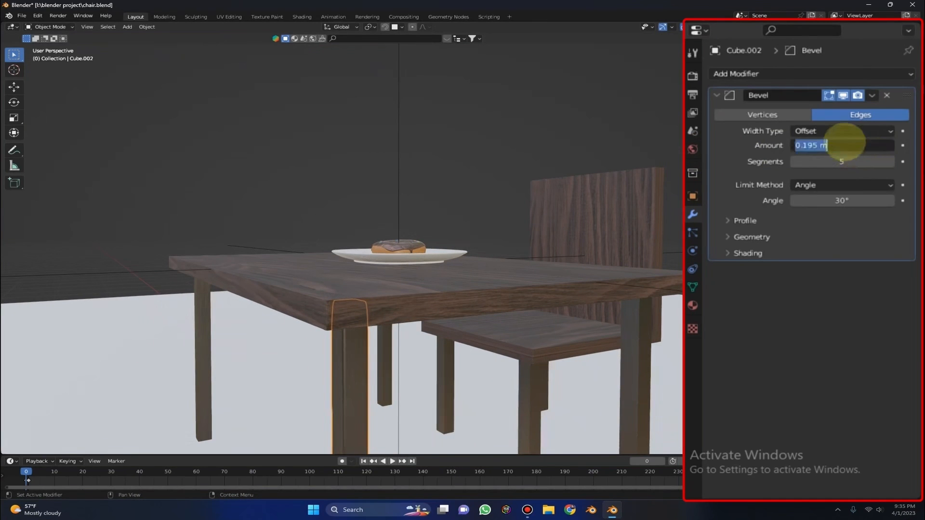
type("0.1")
key("Return")
middle_click_drag(206, 263, 284, 248)
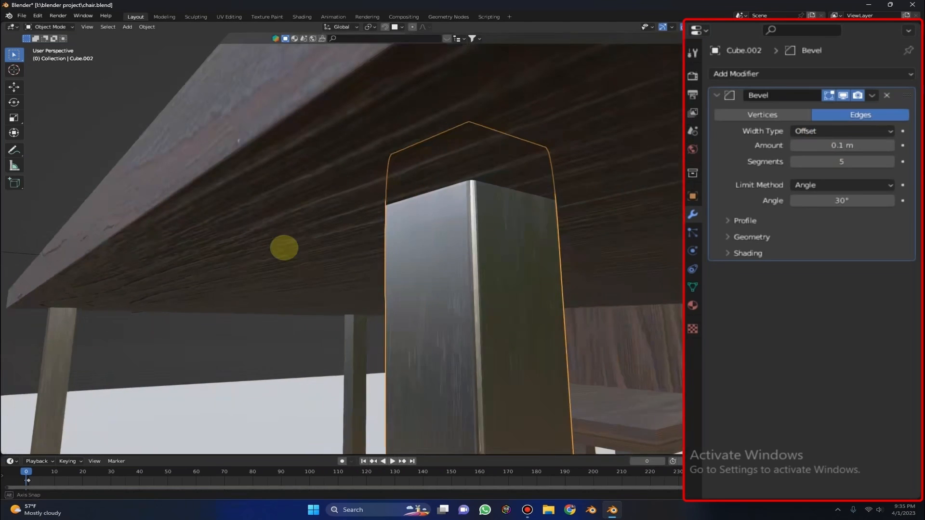
scroll(460, 293, "down", 2)
Step: Set the Bevel amount of the tabletop to 0.1 m
left_click(465, 277)
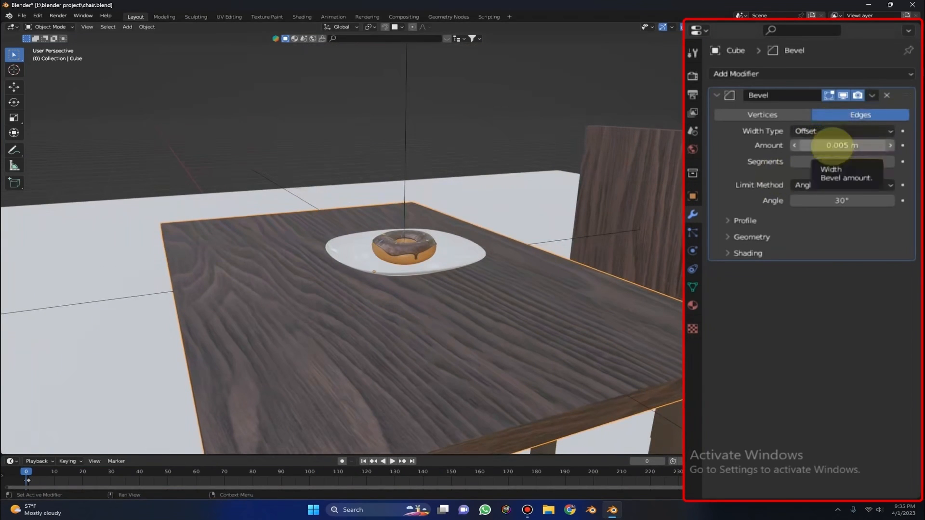
left_click(832, 145)
type("0.1")
key("Return")
middle_click_drag(472, 226, 672, 303)
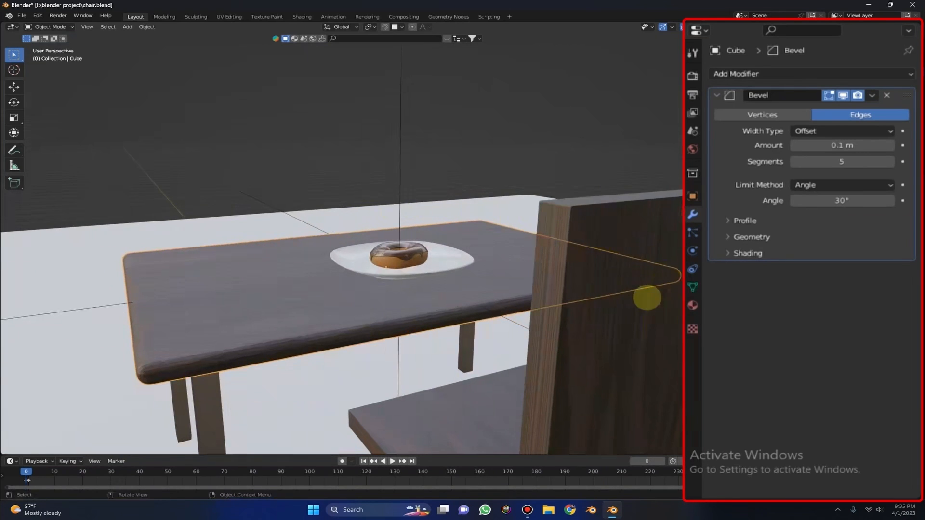
Step: Set the Bevel amount of both the chair's backrest and its seat to 0.1 m
left_click(672, 302)
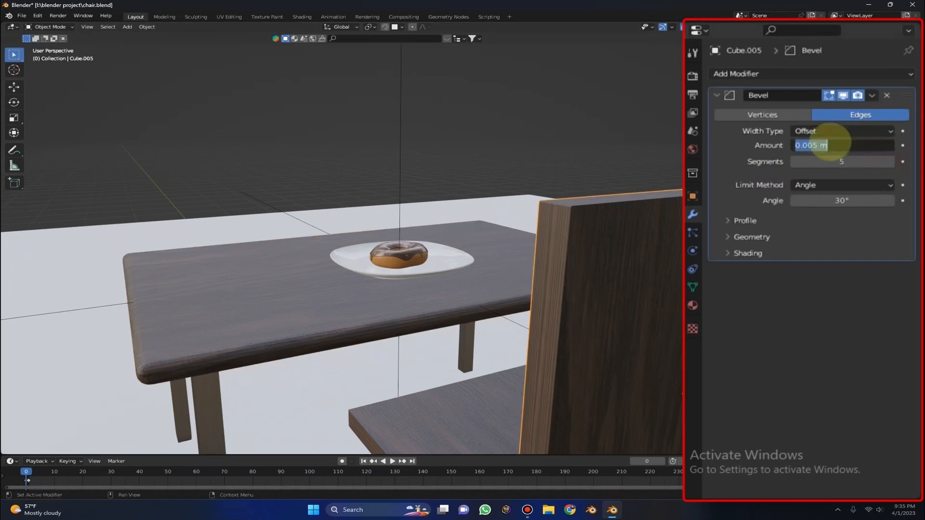
key("Return")
middle_click_drag(578, 264, 574, 333)
left_click(574, 333)
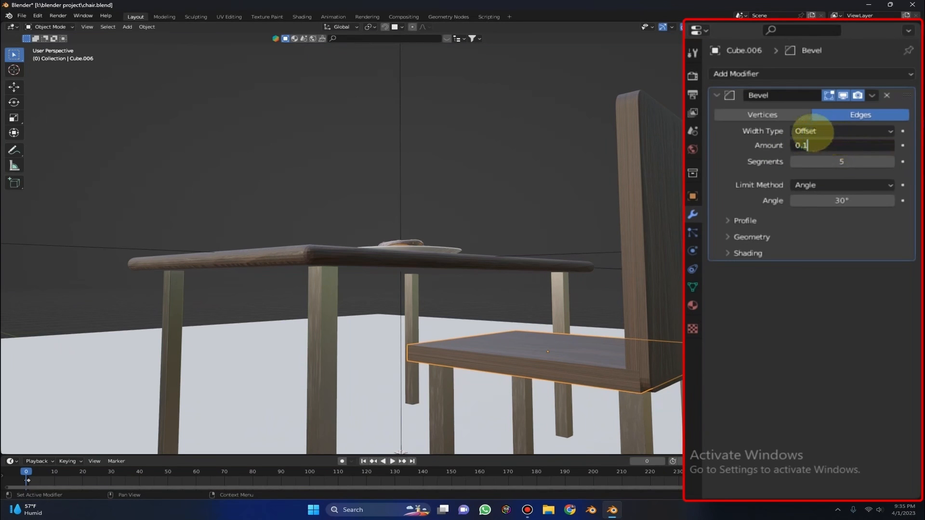
key("Return")
scroll(530, 268, "up", 6)
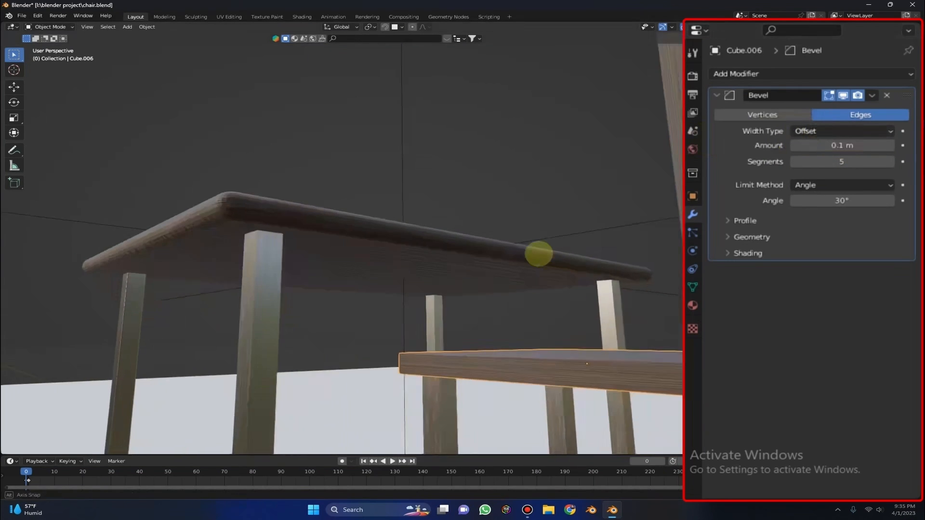
scroll(545, 254, "down", 2)
middle_click_drag(601, 273, 287, 285)
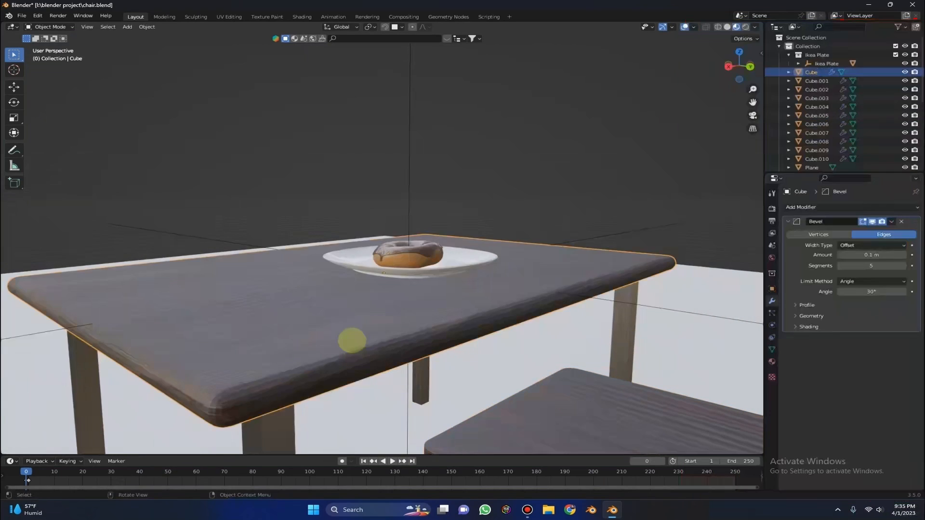
Step: Apply Shade Smooth to the tabletop and the chair seat
right_click(363, 297)
left_click(363, 208)
left_click(573, 392)
right_click(554, 202)
left_click(554, 202)
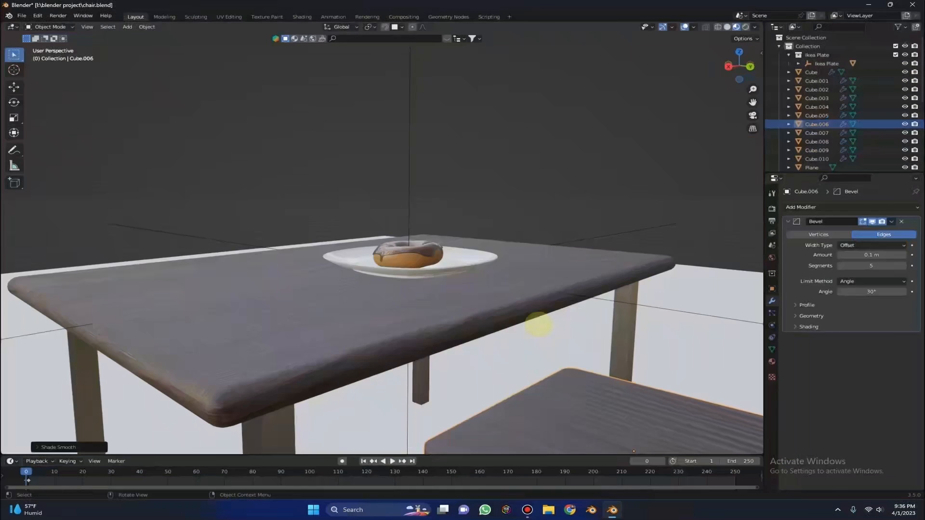
Step: Apply Shade Smooth to the chair's backrest
scroll(538, 325, "down", 2)
right_click(552, 311)
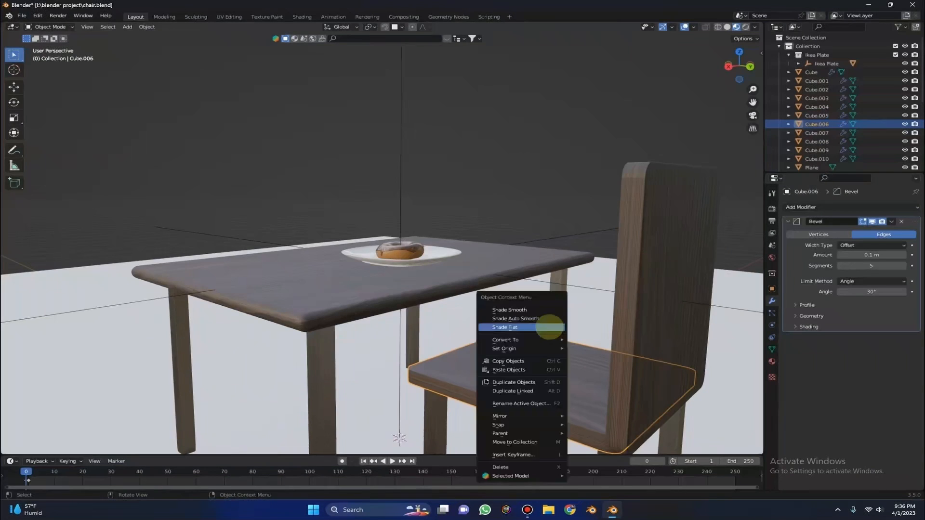
middle_click_drag(494, 279, 483, 248)
left_click(485, 195)
right_click(486, 195)
left_click(492, 201)
right_click(492, 200)
left_click(505, 212)
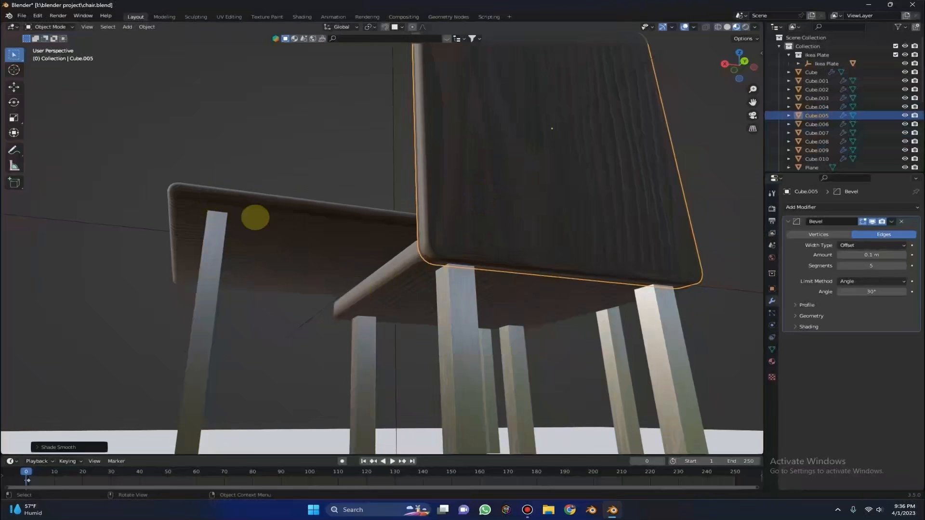
Step: Apply Shade Smooth to the tabletop again and review the rounded table and chair from several angles
middle_click_drag(254, 217, 304, 252)
left_click(302, 250)
right_click(302, 250)
left_click(301, 250)
scroll(350, 232, "up", 3)
middle_click_drag(350, 231, 407, 247)
scroll(409, 247, "down", 3)
middle_click_drag(535, 247, 491, 227)
scroll(499, 243, "down", 1)
middle_click_drag(381, 298, 394, 235)
mouse_move(391, 359)
middle_mouse_down()
mouse_move(385, 340)
mouse_move(398, 392)
mouse_move(391, 346)
mouse_move(391, 360)
middle_mouse_up()
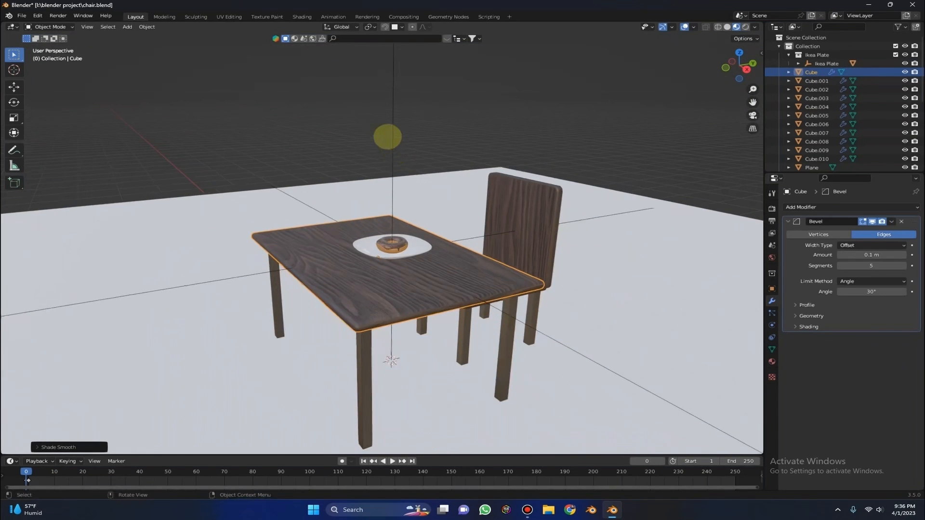
Step: Select all objects in the scene and hide them
right_click(431, 168)
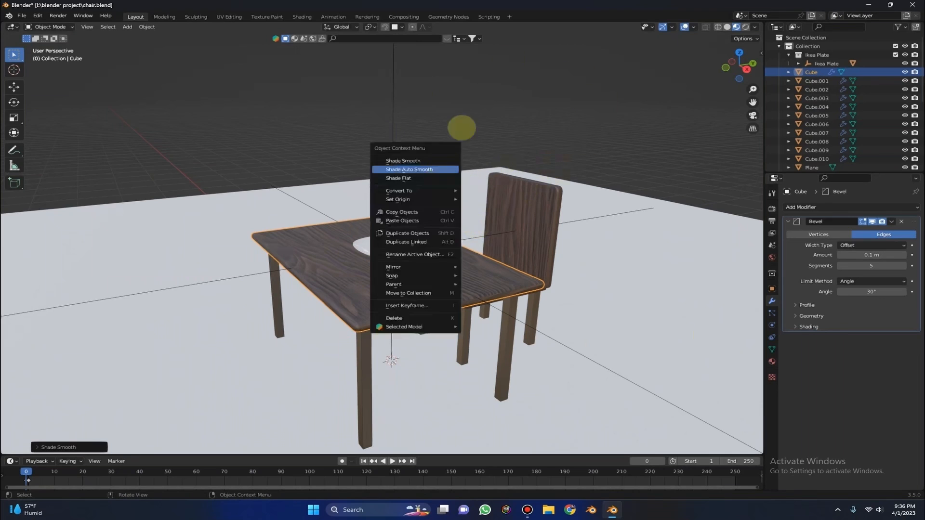
key("a")
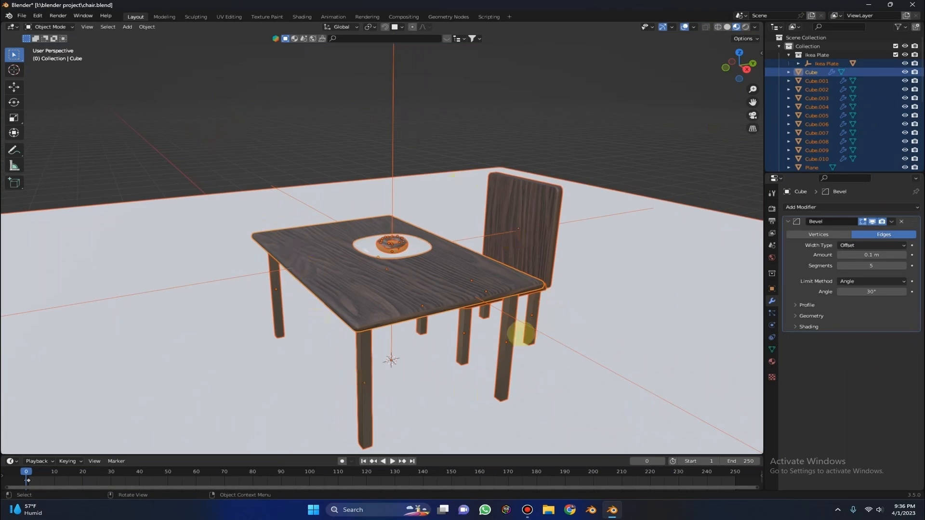
key("h")
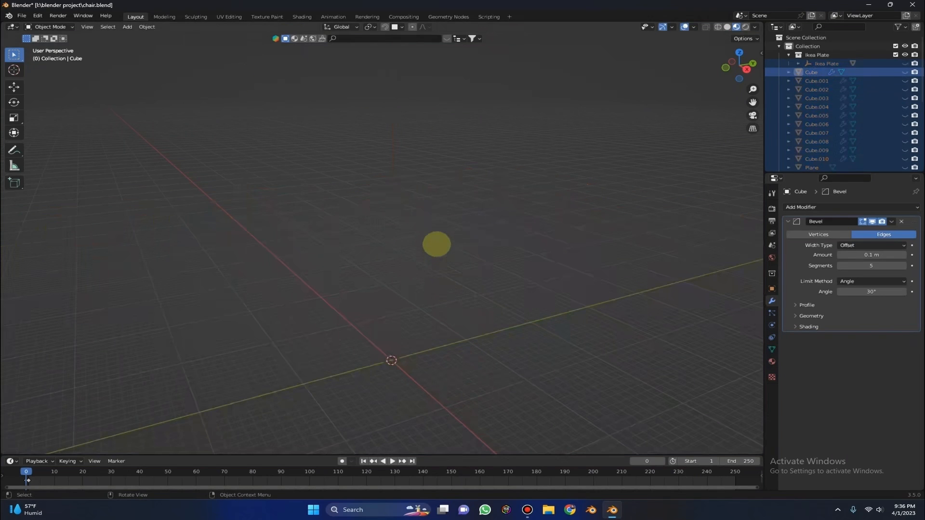
Step: Add a cube mesh at the 3D cursor and frame it in the view
key("shift+a")
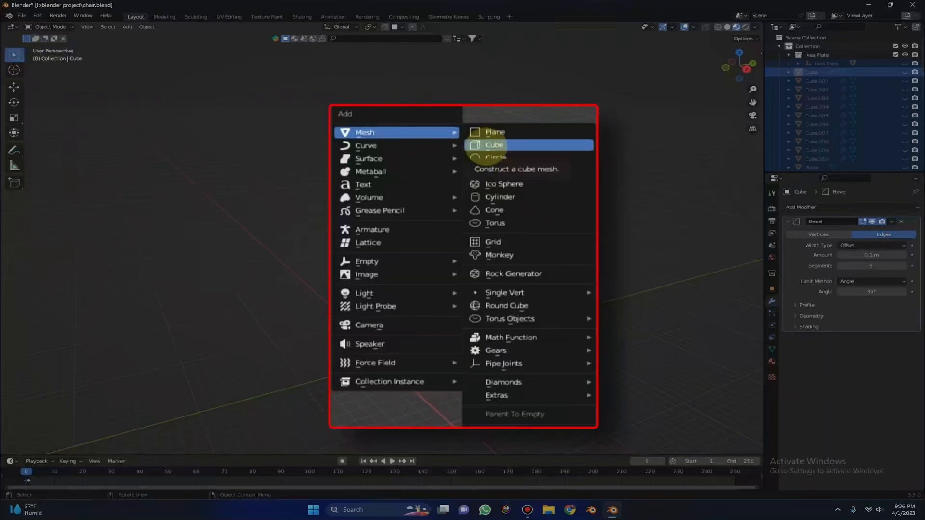
left_click(482, 145)
key("KP_Decimal")
scroll(376, 189, "down", 3)
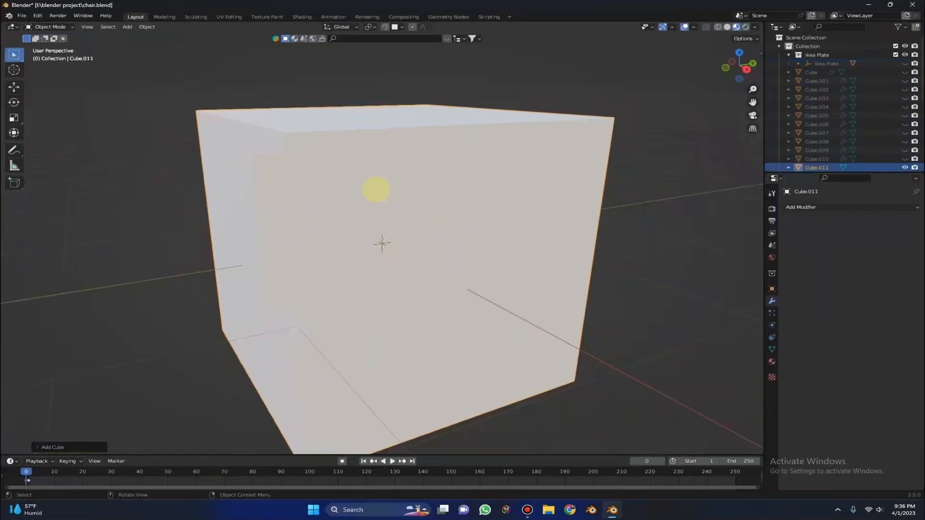
scroll(376, 192, "down", 6)
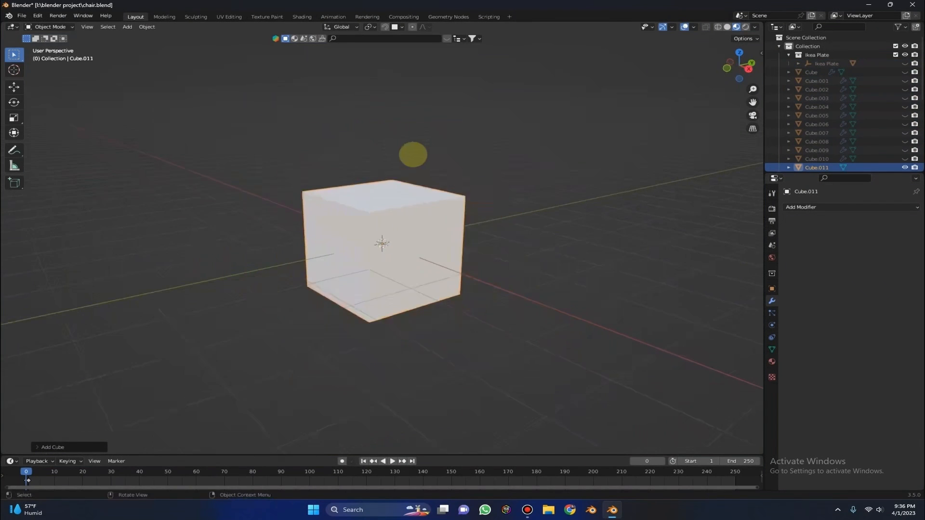
Step: Scale the new cube up uniformly to roughly seven times its size
key("s")
right_click(66, 76)
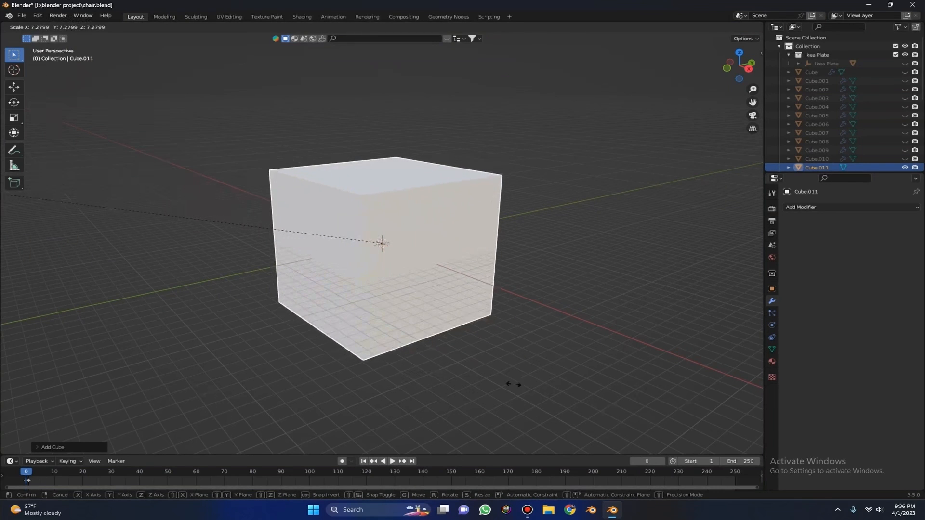
left_click(288, 425)
middle_click_drag(426, 329, 292, 196)
scroll(401, 264, "up", 3)
scroll(388, 265, "down", 5)
scroll(445, 245, "up", 3)
Step: In Edit Mode with face selection, delete the cube's top and two adjacent side faces, leaving a floor and two walls
left_click(50, 27)
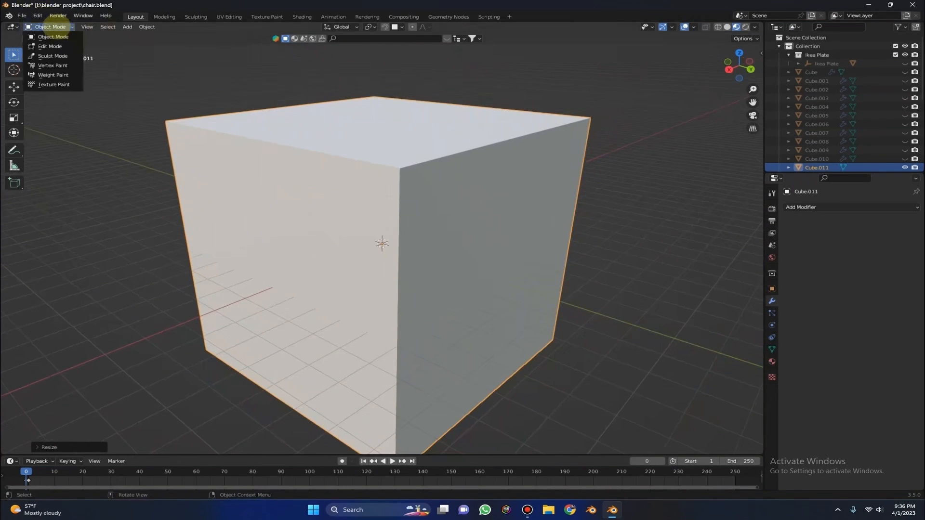
left_click(52, 46)
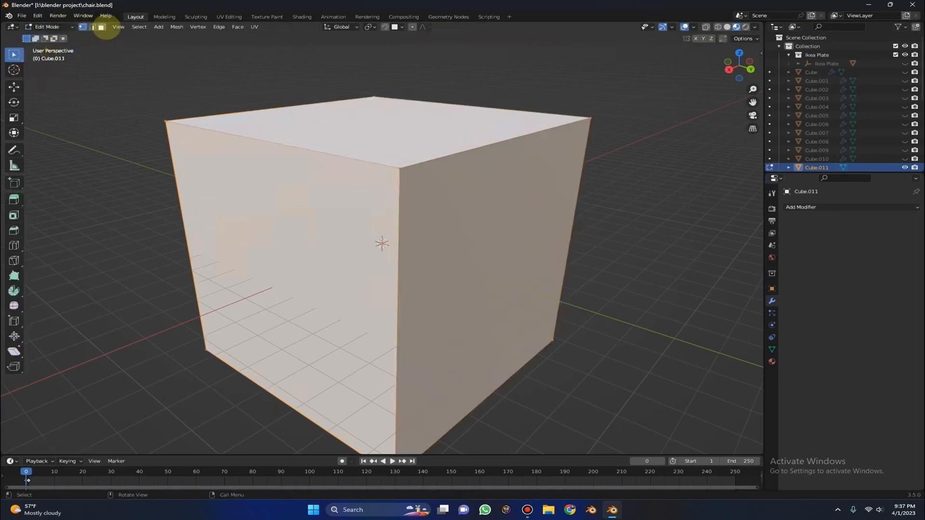
left_click(102, 28)
middle_click_drag(512, 158, 532, 166)
left_click(433, 144)
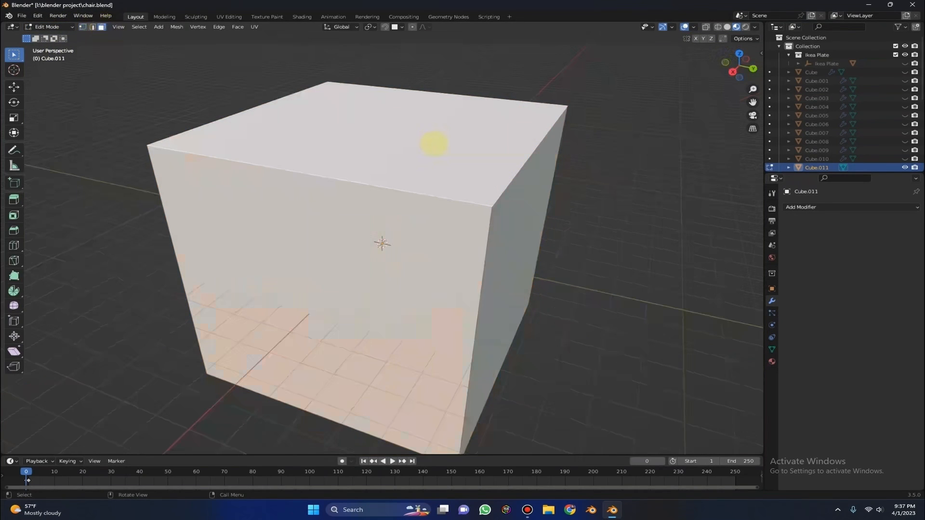
middle_click_drag(424, 236, 358, 207)
key("x")
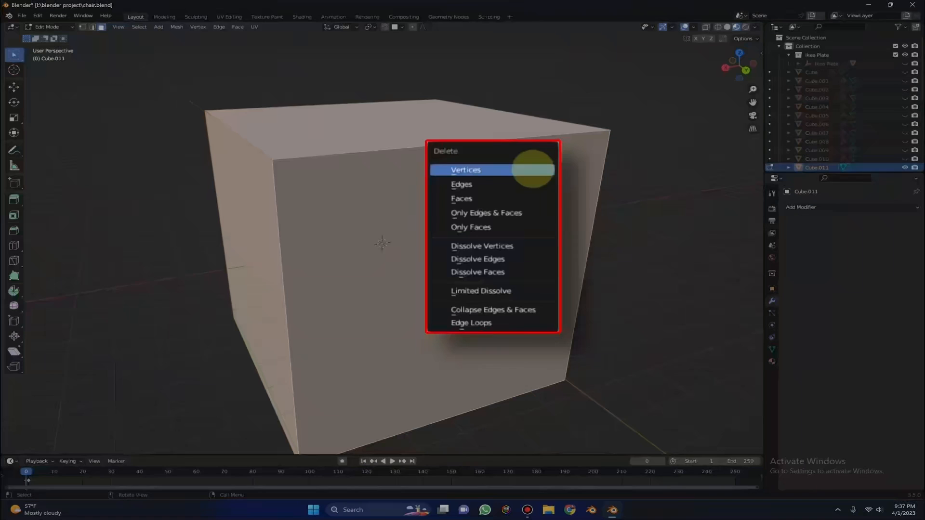
left_click(462, 199)
middle_click_drag(537, 201, 430, 210)
Step: Enable the Screencast Keys overlay and hide the sidebar again
key("n")
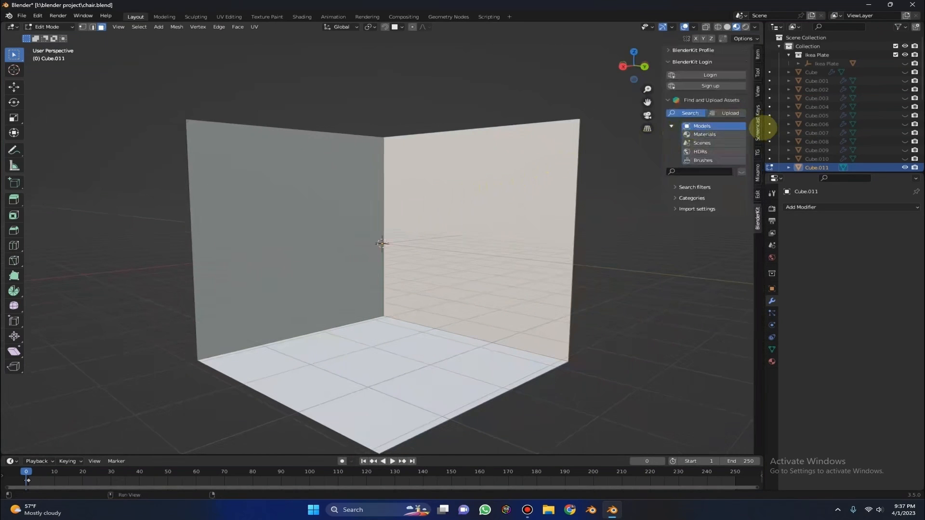
left_click(757, 123)
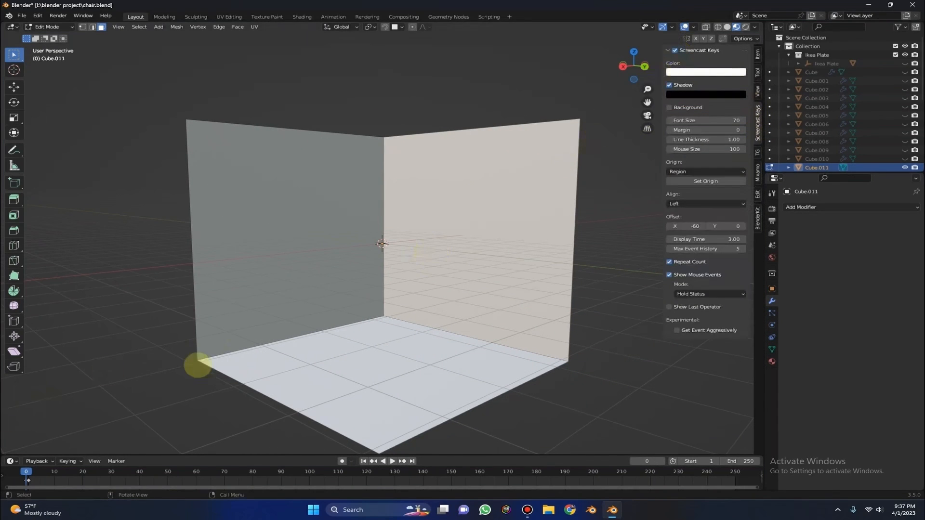
key("n")
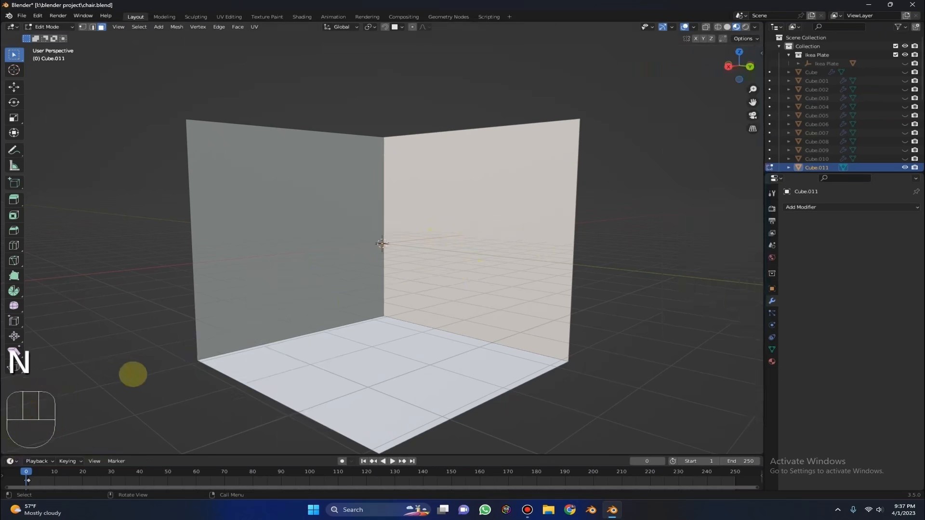
middle_click_drag(133, 374, 155, 376)
key("n")
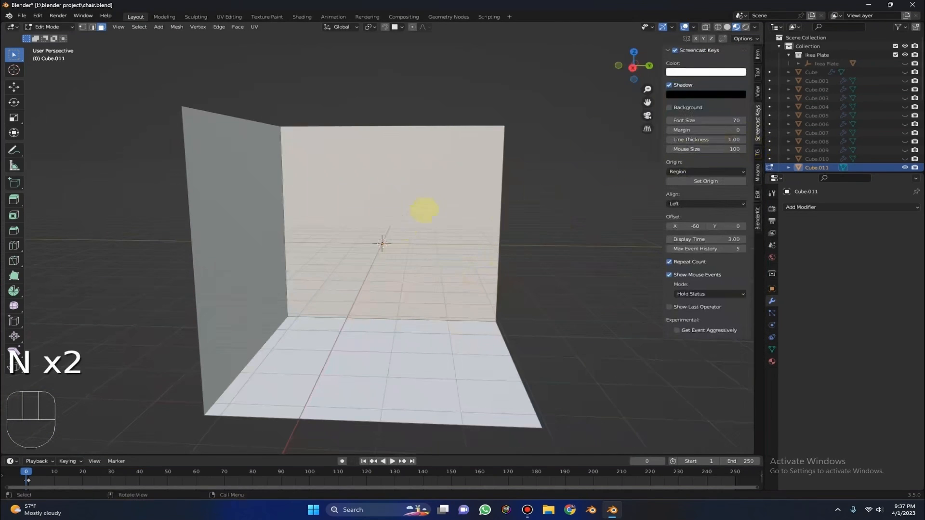
key("n")
middle_click_drag(310, 314, 30, 62)
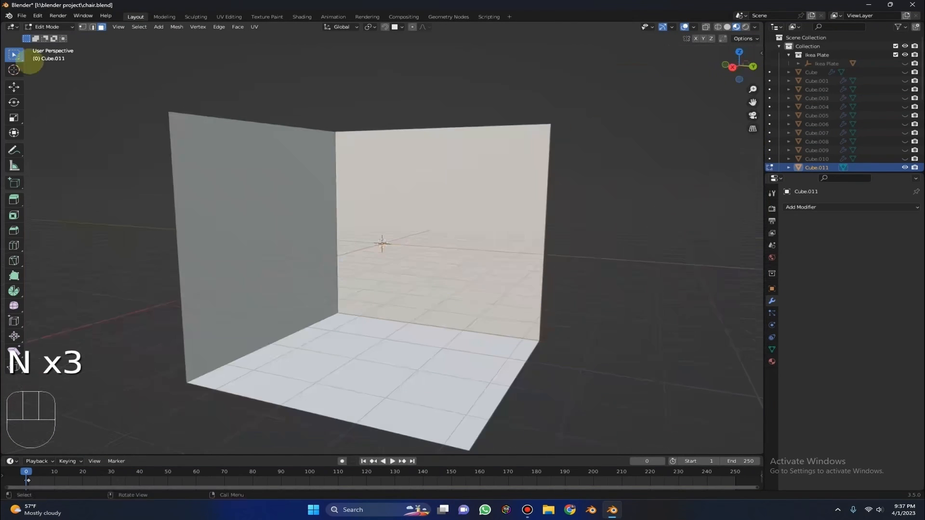
Step: Return to Object Mode and raise the room in an axis-aligned side view until its floor rests on the ground grid
left_click(47, 27)
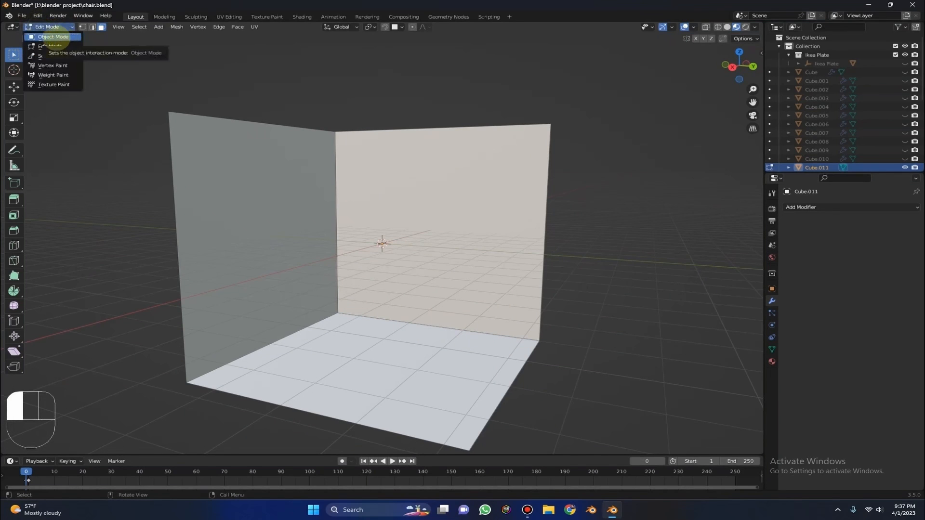
left_click(52, 37)
middle_click_drag(414, 183, 476, 176)
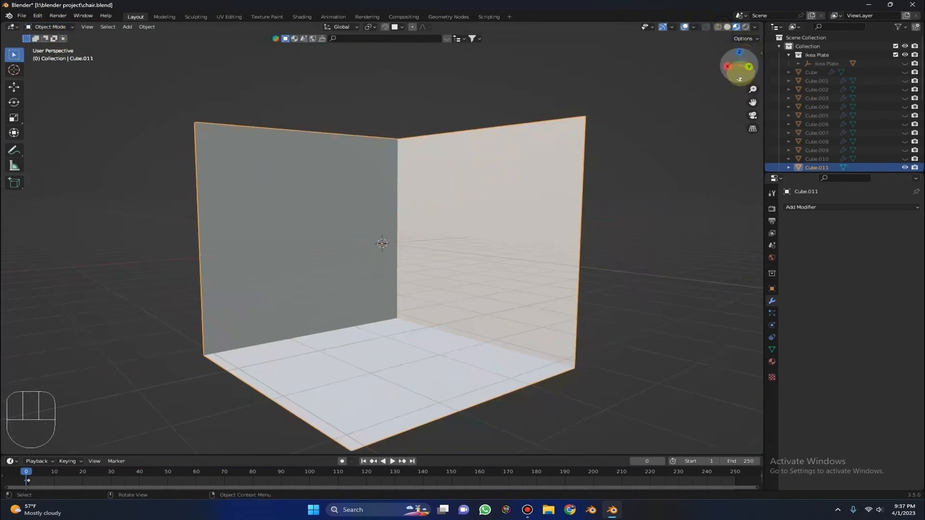
left_click(749, 67)
key("g")
left_click(523, 87)
key("KP_Decimal")
middle_click_drag(523, 88, 406, 309)
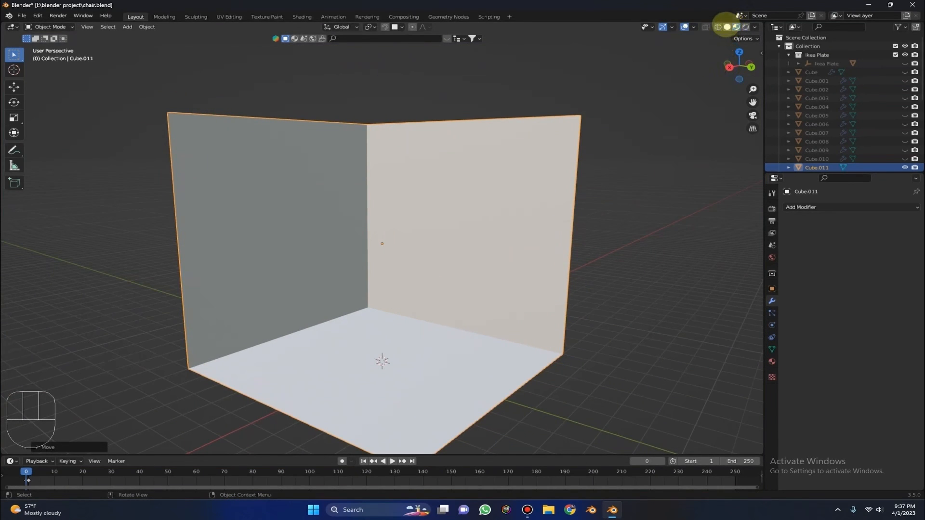
Step: Switch the viewport to Solid shading and scale the room by 1.6 along the X axis
left_click(726, 27)
scroll(526, 147, "down", 2)
key("s")
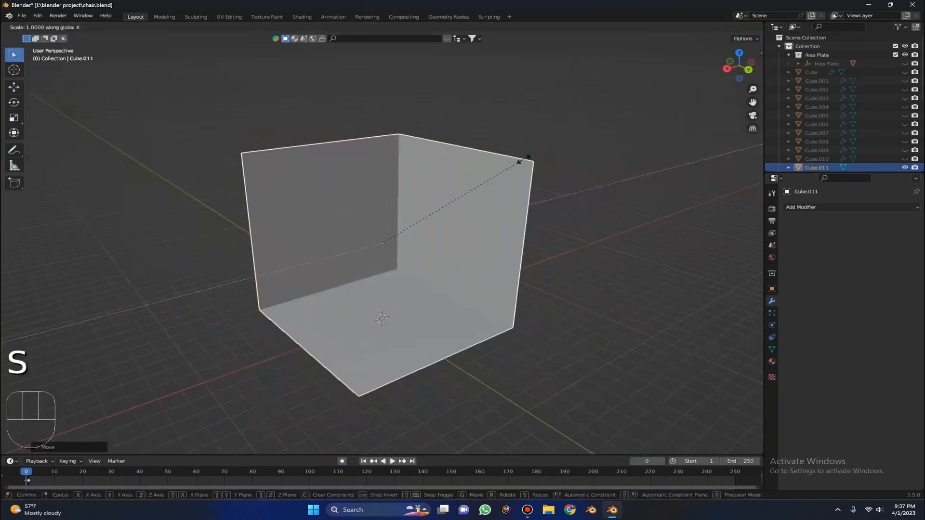
key("x")
key("ctrl")
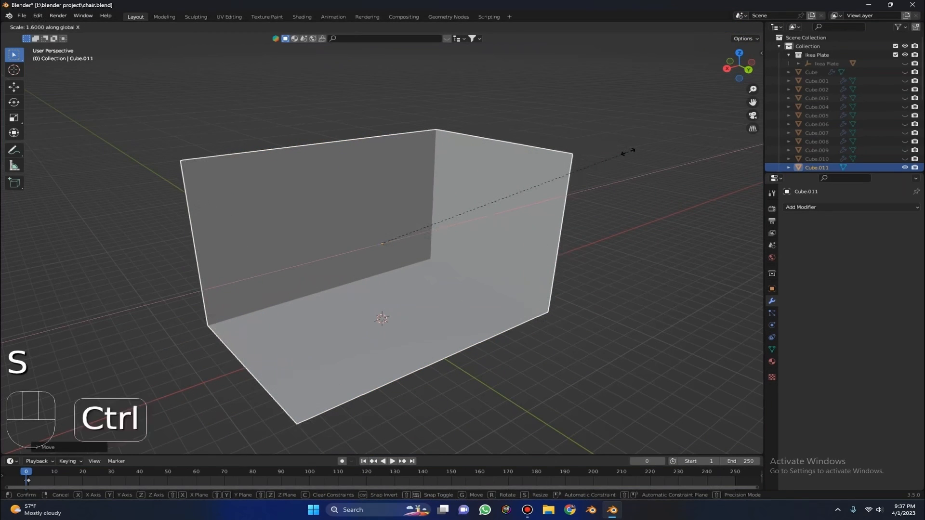
left_click(622, 152)
Step: Scale the room by 1.4 along the Y axis
key("s")
key("y")
key("ctrl")
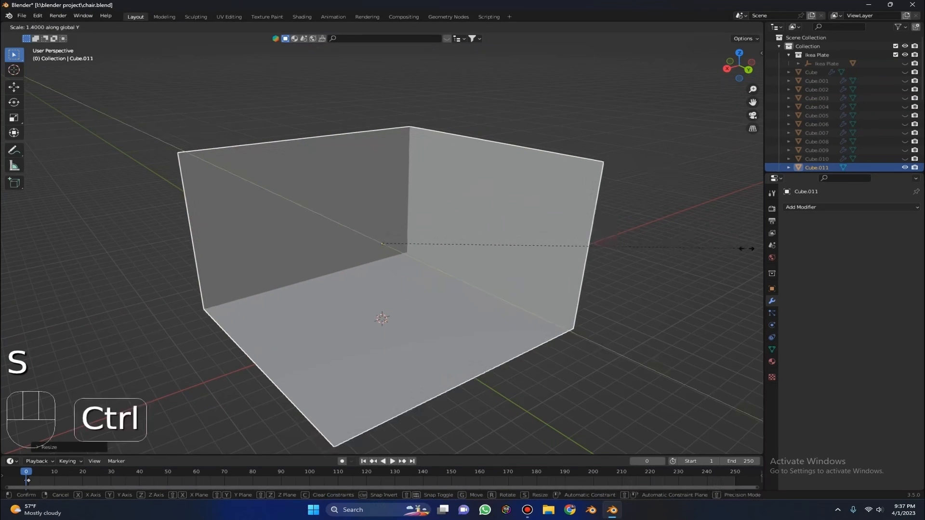
left_click(747, 250)
middle_click_drag(688, 239, 651, 213)
middle_click_drag(225, 361, 312, 291)
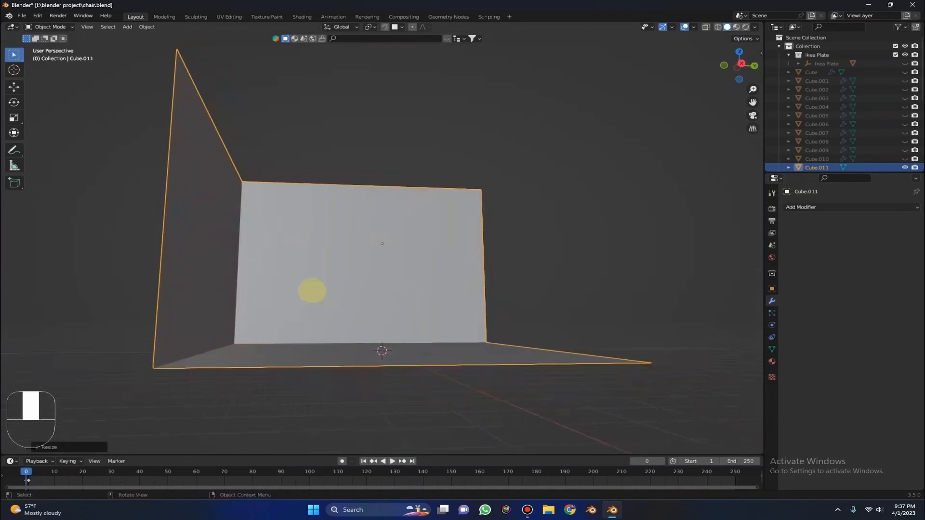
Step: Add a Solidify modifier to the room and adjust its thickness to about -0.31 m
left_click(819, 207)
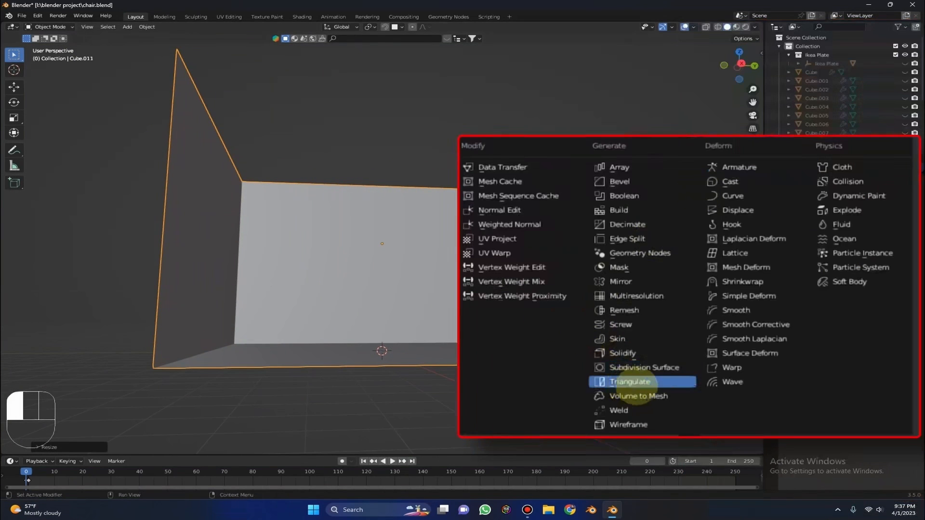
left_click(622, 353)
middle_click_drag(408, 310, 596, 298)
left_click_drag(842, 131, 794, 131)
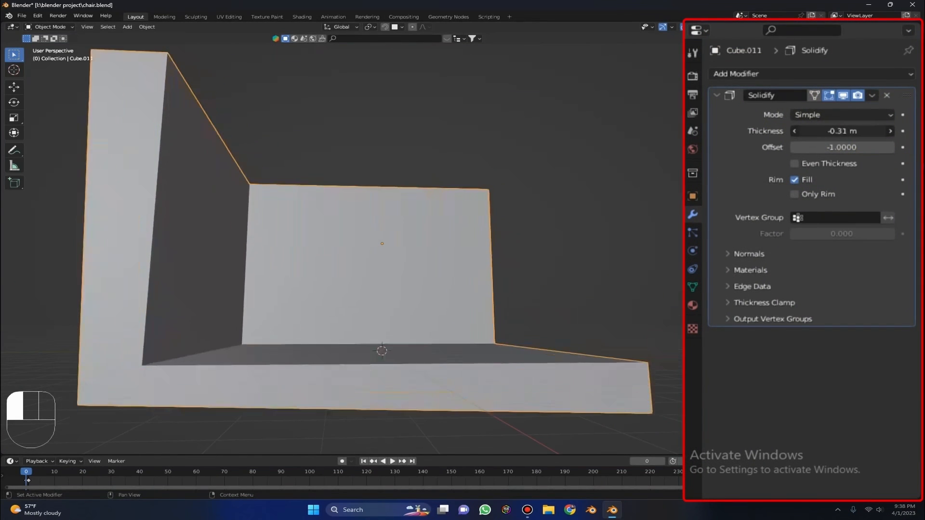
Step: Try a Solidify thickness of -0.3 m and check the walls from several angles
left_click(849, 131)
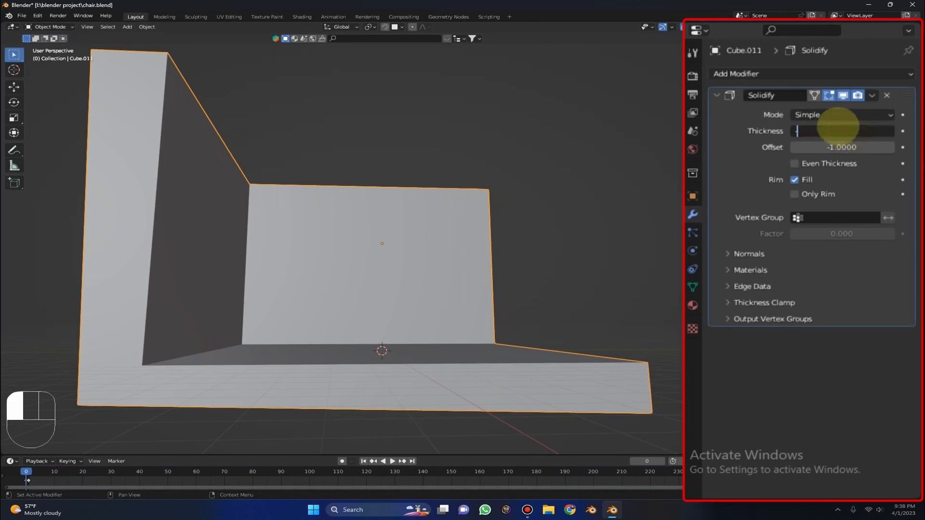
key("BackSpace")
key("BackSpace")
key("BackSpace")
key("BackSpace")
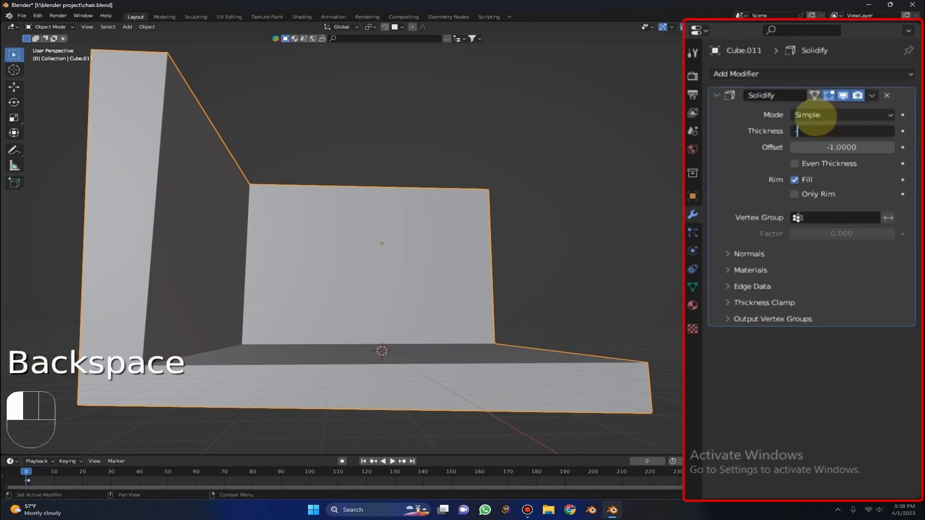
key("Return")
scroll(361, 249, "up", 5)
middle_click_drag(361, 250, 241, 292)
middle_click_drag(374, 285, 554, 207)
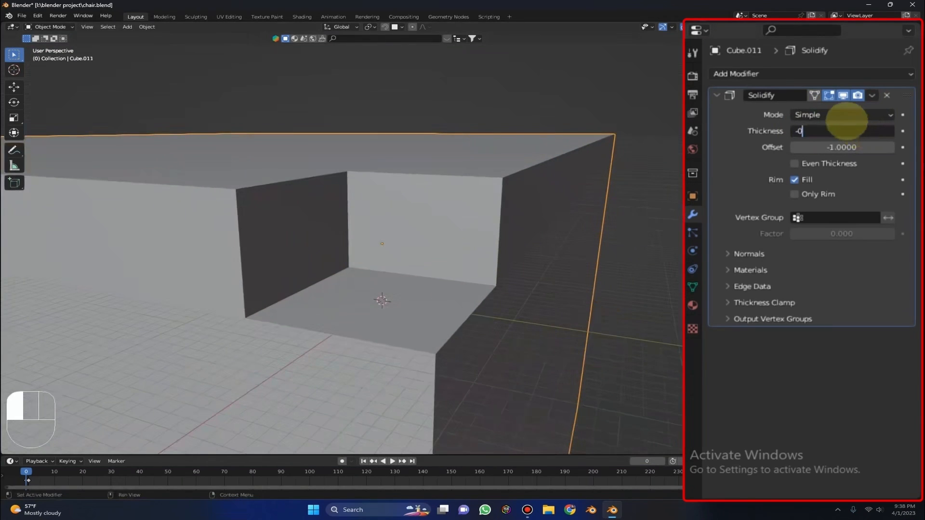
type("-0.3")
key("Return")
middle_click_drag(504, 252, 633, 241)
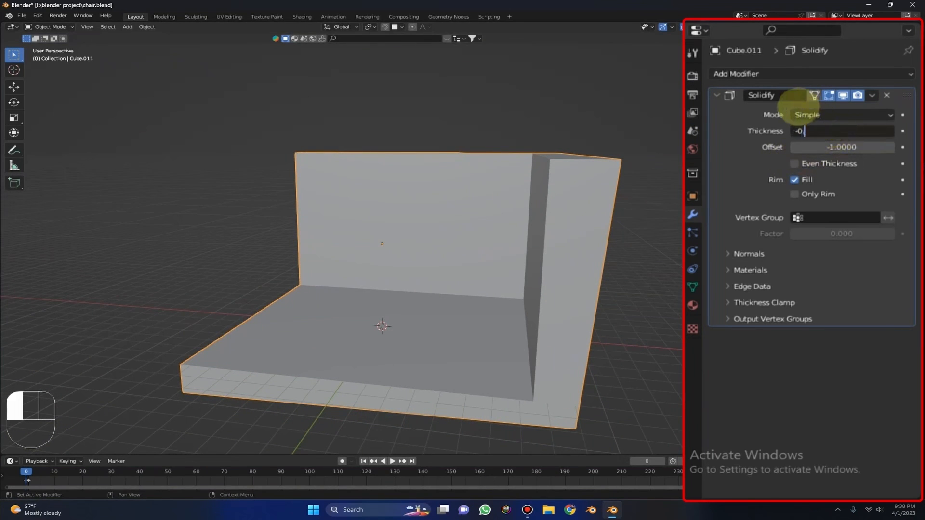
Step: Set the Solidify thickness to -0.2 m
key("Return")
middle_click_drag(650, 249, 558, 182)
middle_click_drag(652, 164, 276, 196)
Step: In Edit Mode, add a loop cut across one wall and the floor, slid close to that wall's open outer edge
left_click(50, 27)
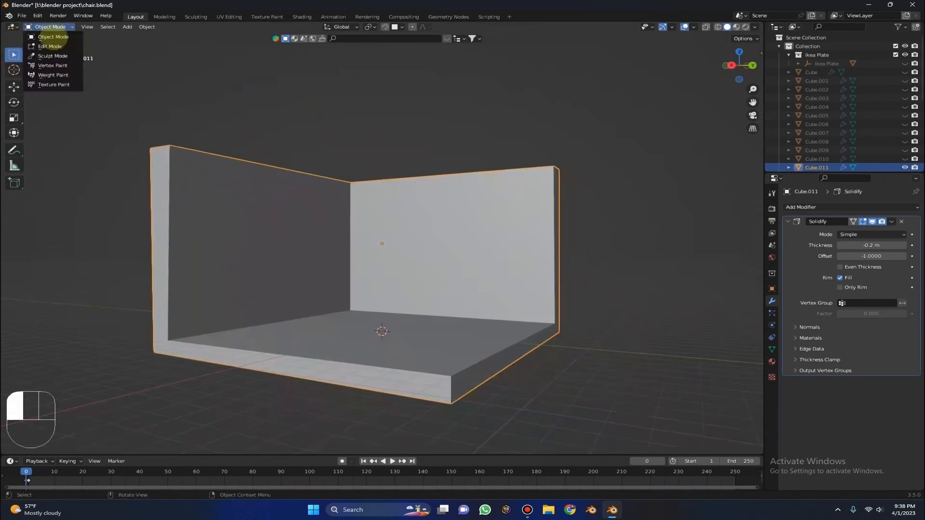
left_click(53, 46)
middle_click_drag(161, 296, 150, 295)
middle_click_drag(258, 227, 221, 192)
key("ctrl+r")
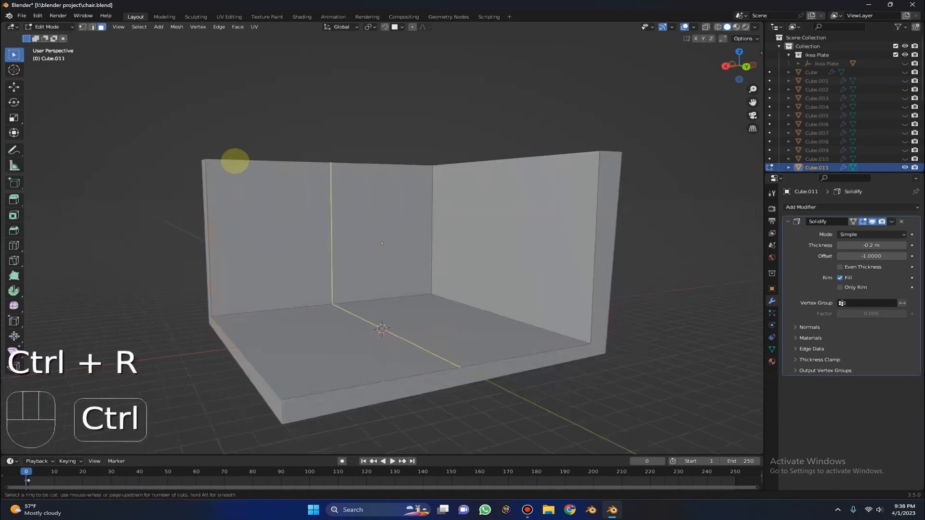
left_click(234, 162)
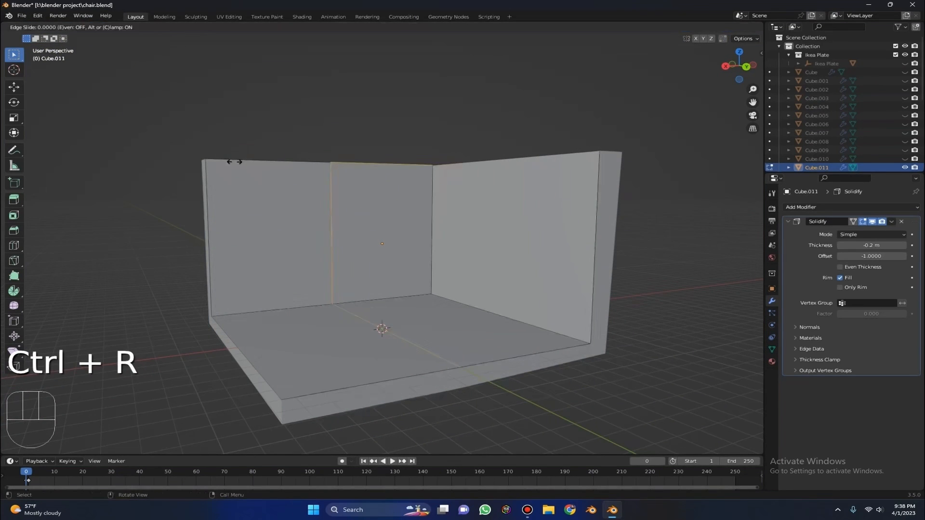
left_click(131, 195)
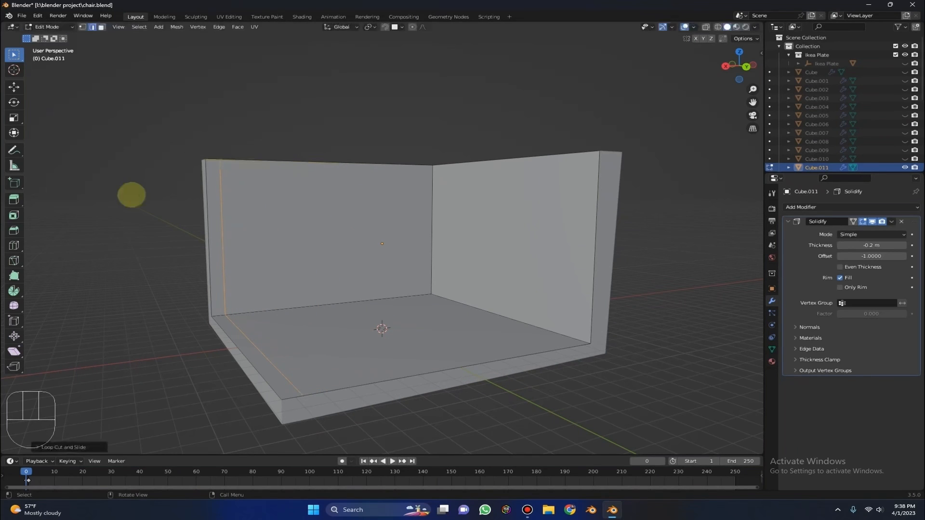
Step: Add a second loop cut across the other wall and the floor, slid close to that wall's open outer edge
middle_click_drag(374, 223, 471, 161)
key("ctrl+r")
left_click(479, 157)
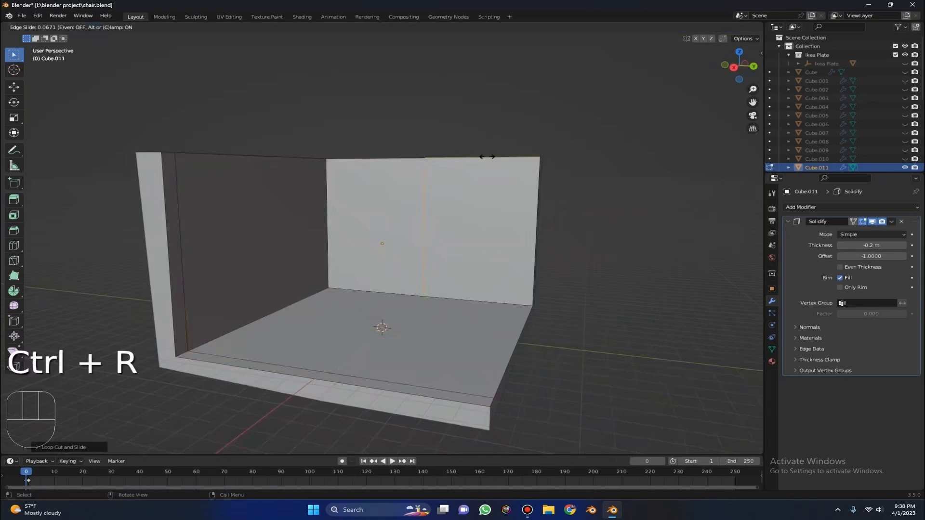
left_click(577, 185)
middle_click_drag(576, 184, 426, 218)
middle_click_drag(408, 256, 513, 336)
key("ctrl+r")
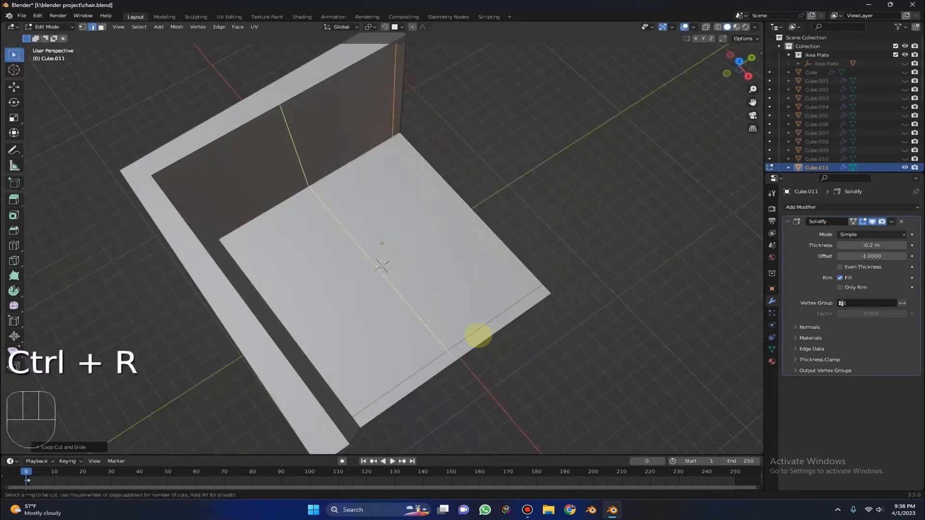
middle_click_drag(483, 292, 279, 392)
key("ctrl+r")
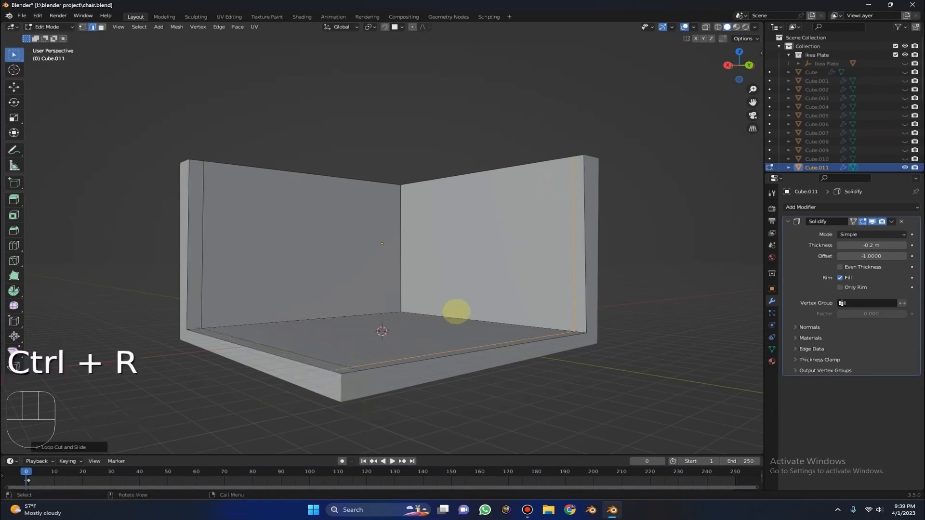
middle_click_drag(465, 306, 571, 213)
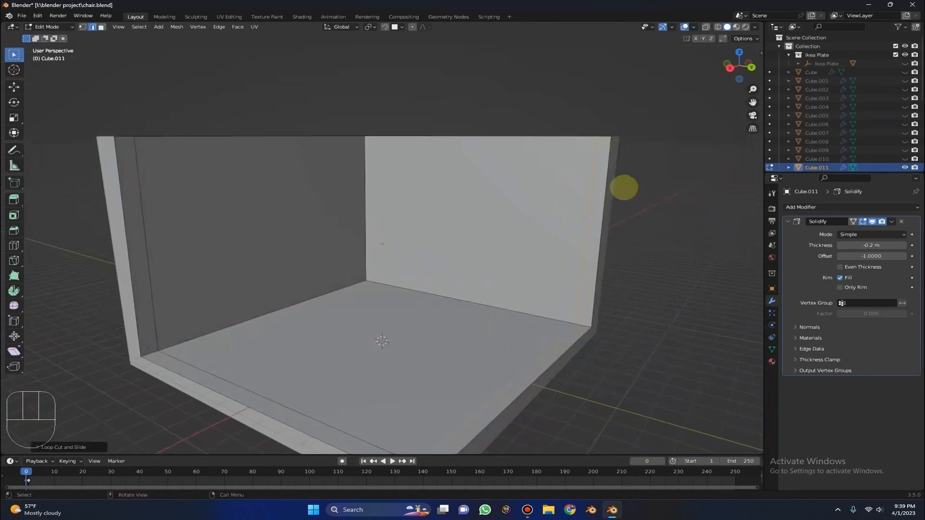
Step: In face select mode, select the narrow strip faces along both walls' open edges and the floor's outer edges
key("3")
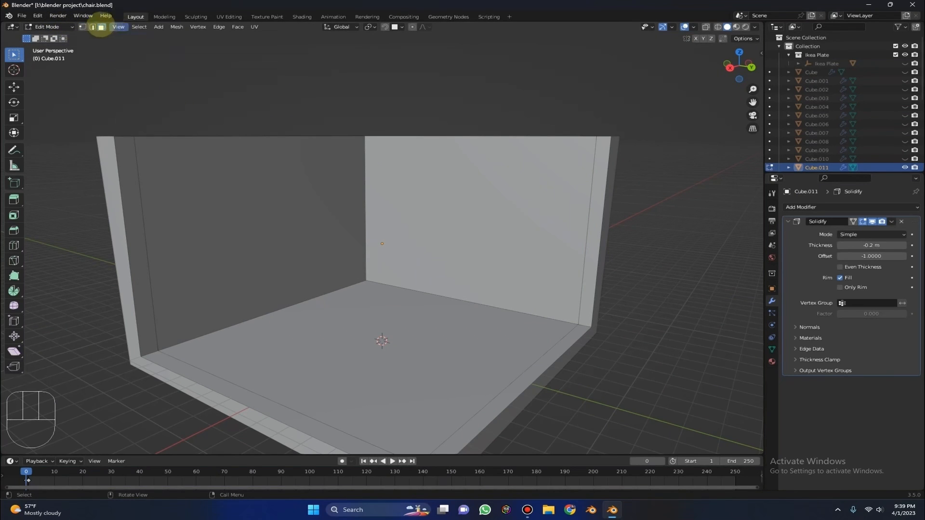
left_click(601, 181)
scroll(499, 246, "down", 2)
middle_click_drag(499, 246, 510, 257)
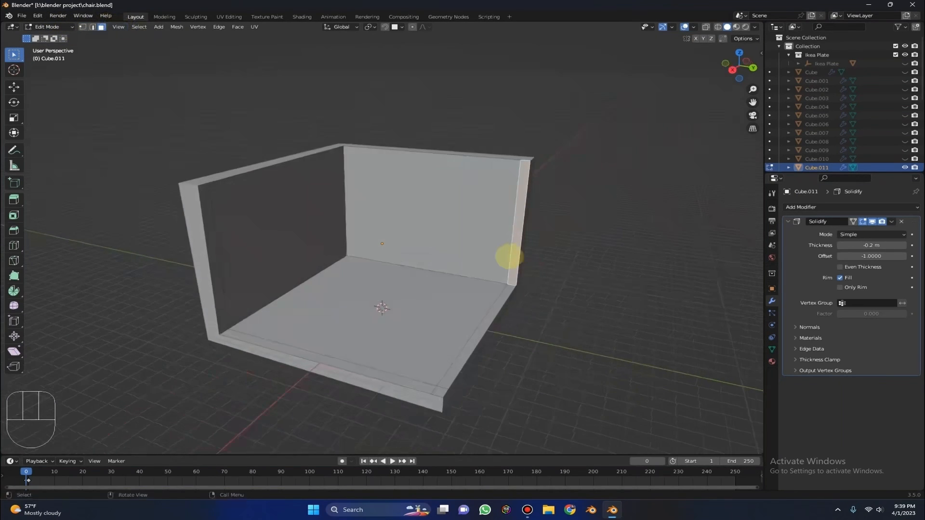
left_click(451, 367, "shift")
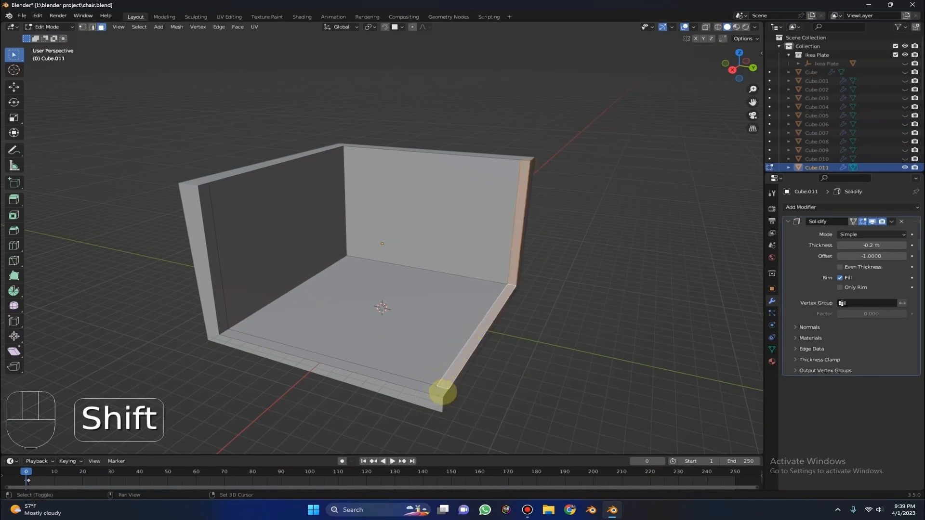
left_click(426, 383, "shift")
key("ctrl+z")
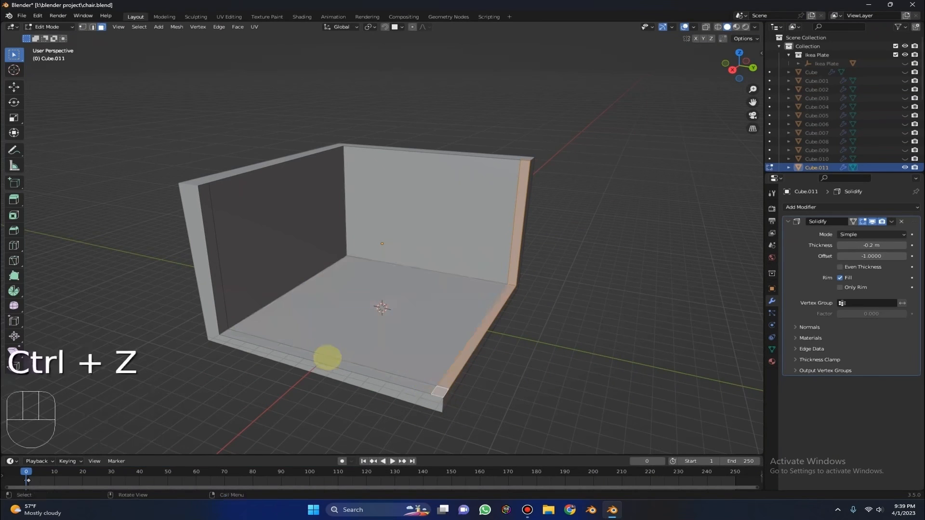
left_click(330, 362, "shift")
left_click(212, 284, "shift")
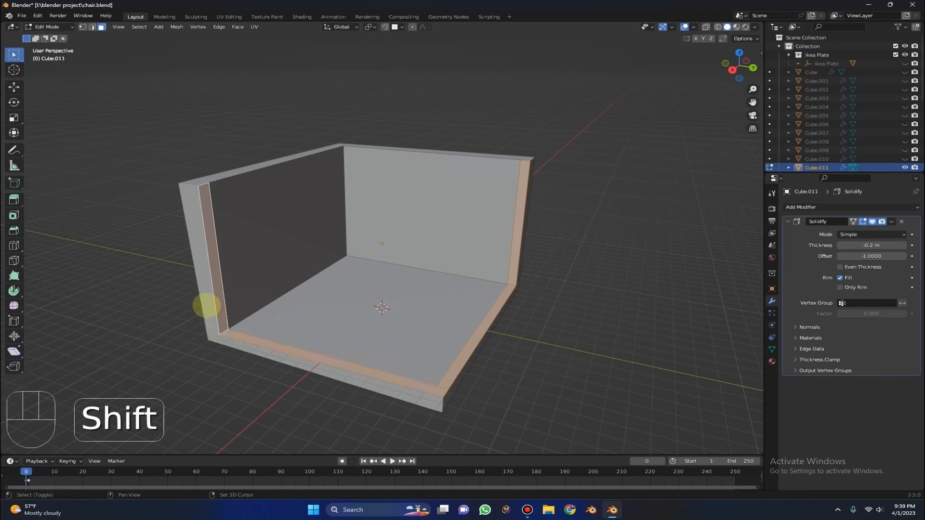
middle_click_drag(207, 322, 487, 280)
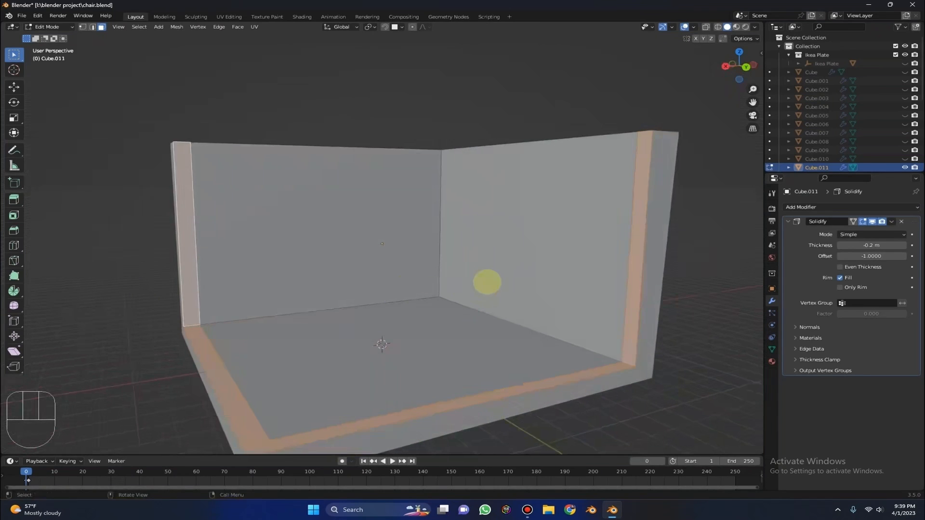
Step: Try extruding the selected strip faces along their normals, and undo the extrusion
key("e")
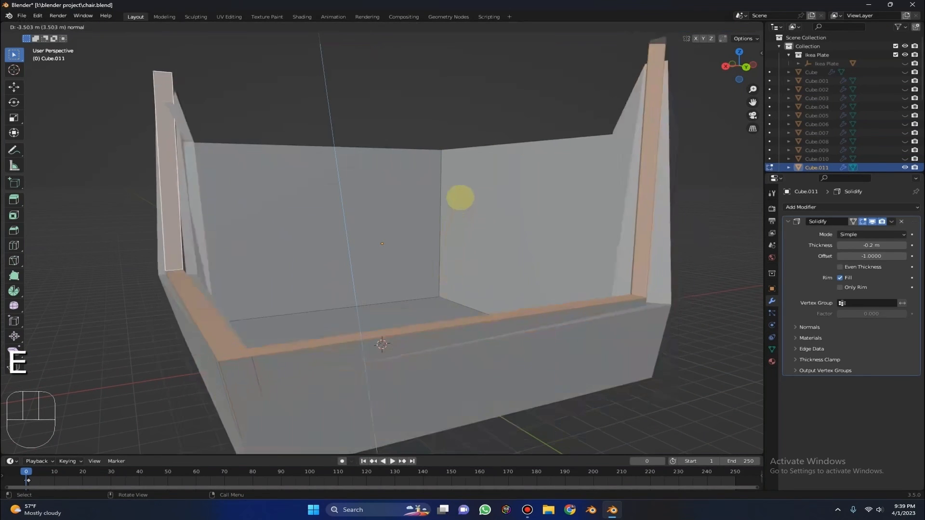
left_click(454, 146)
middle_click_drag(454, 145, 337, 288)
key("ctrl+z")
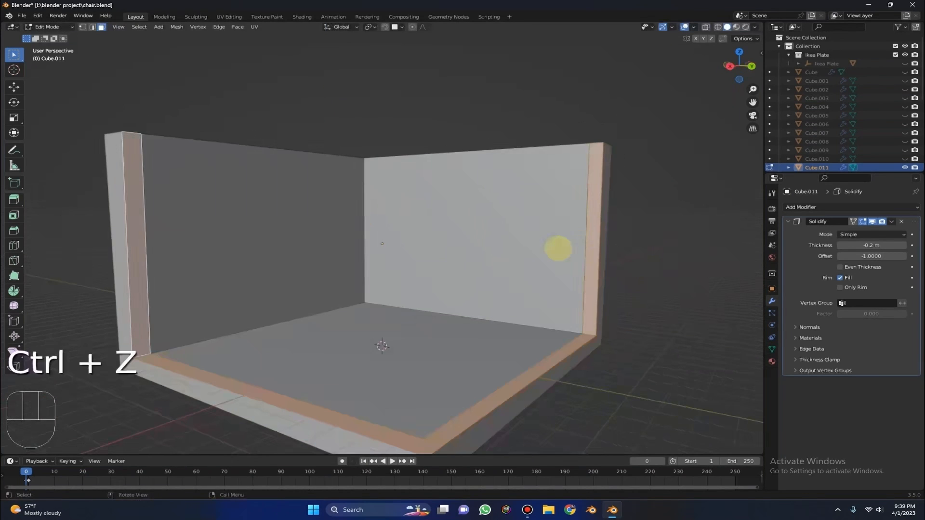
Step: Try moving the strip faces freely, and try extruding them in place with a uniform scale, discarding both attempts
key("g")
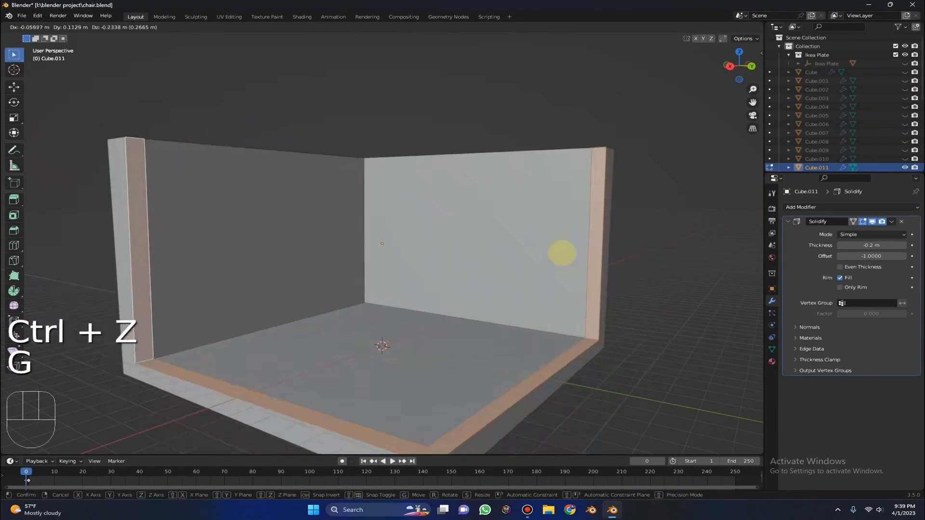
right_click(562, 253)
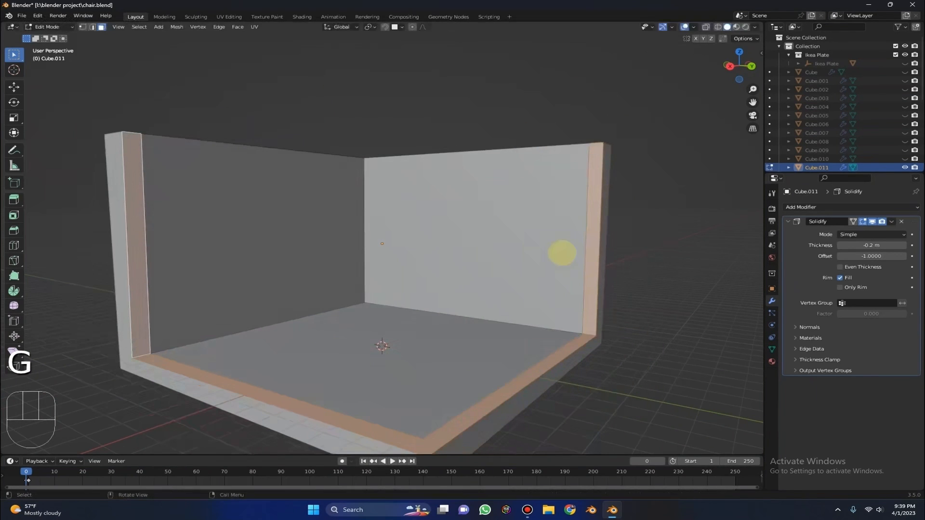
key("e")
right_click(534, 192)
key("s")
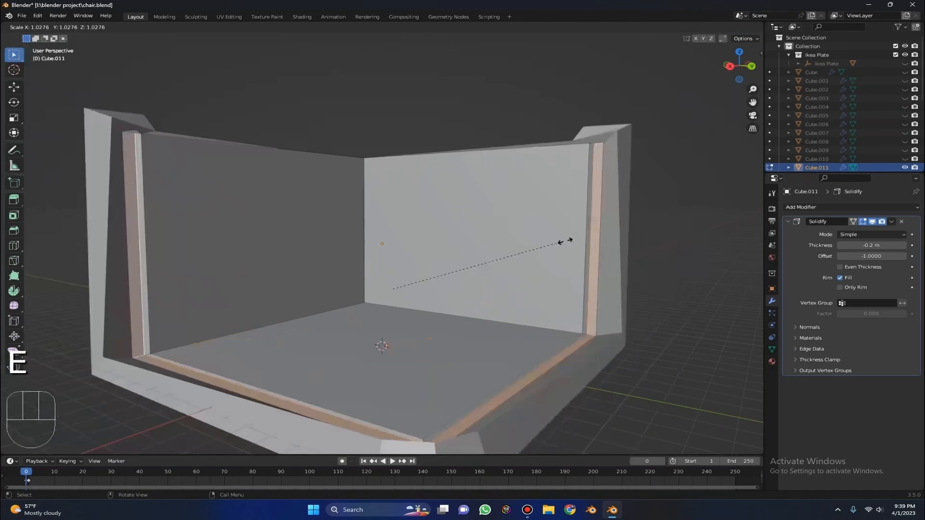
right_click(529, 239)
key("ctrl+z")
Step: Check the room's strips and underside from several angles and return to Object Mode
middle_click_drag(412, 260, 803, 232)
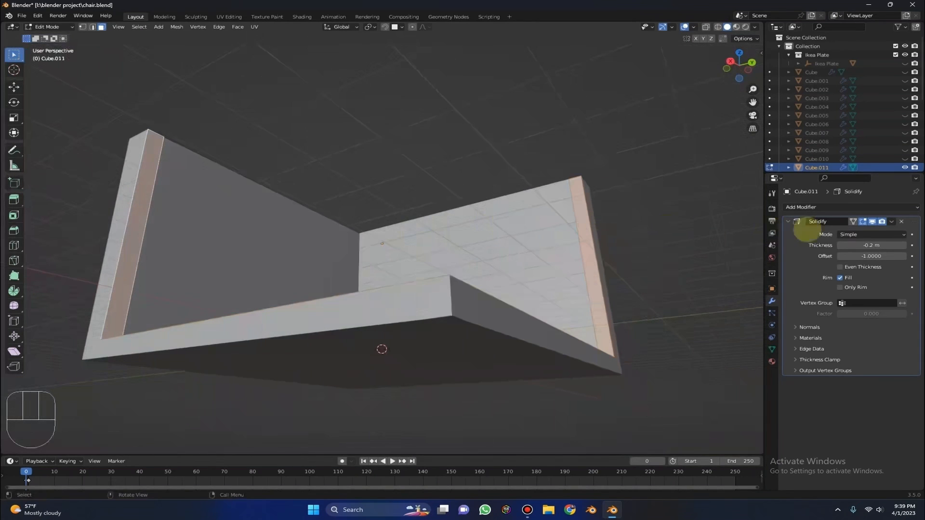
middle_click_drag(382, 348, 381, 370)
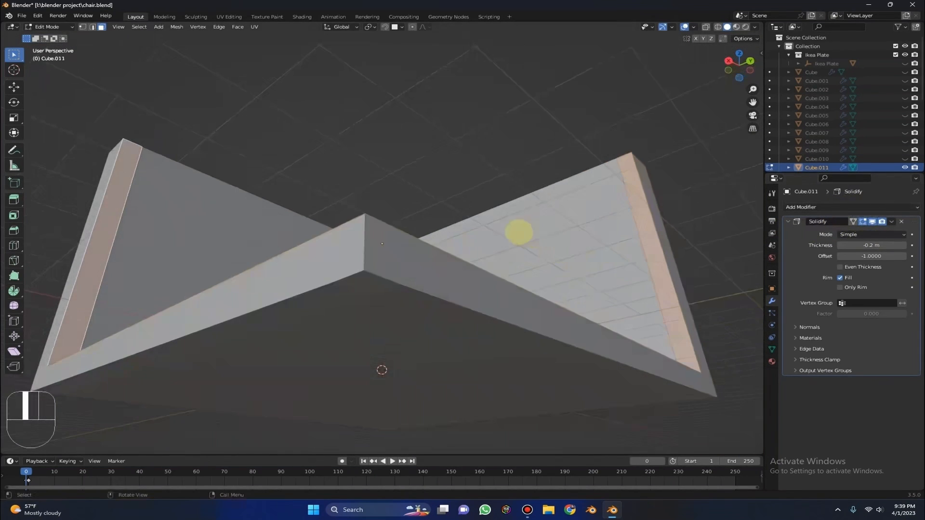
middle_click_drag(271, 306, 460, 264)
left_click(46, 26)
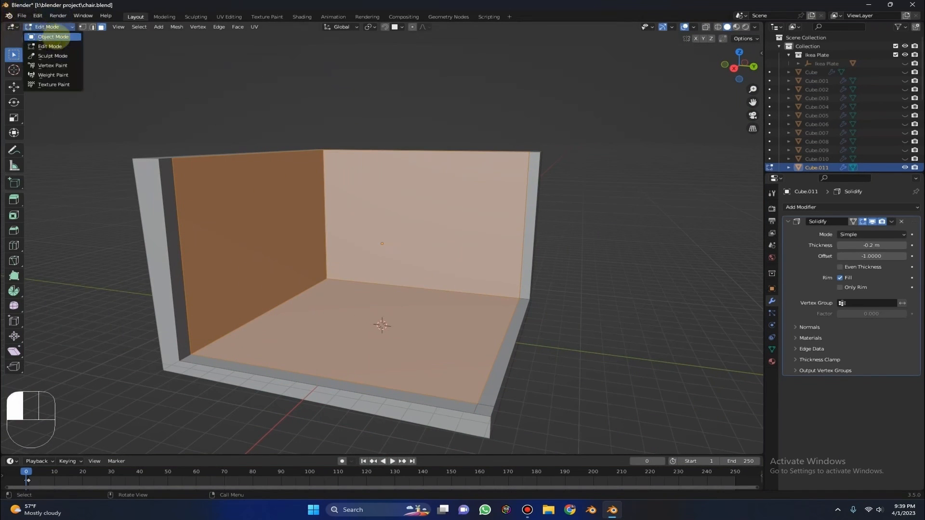
left_click(53, 37)
Step: Remove the Solidify modifier from the room as a comparison, and undo the removal
middle_click_drag(264, 169, 264, 197)
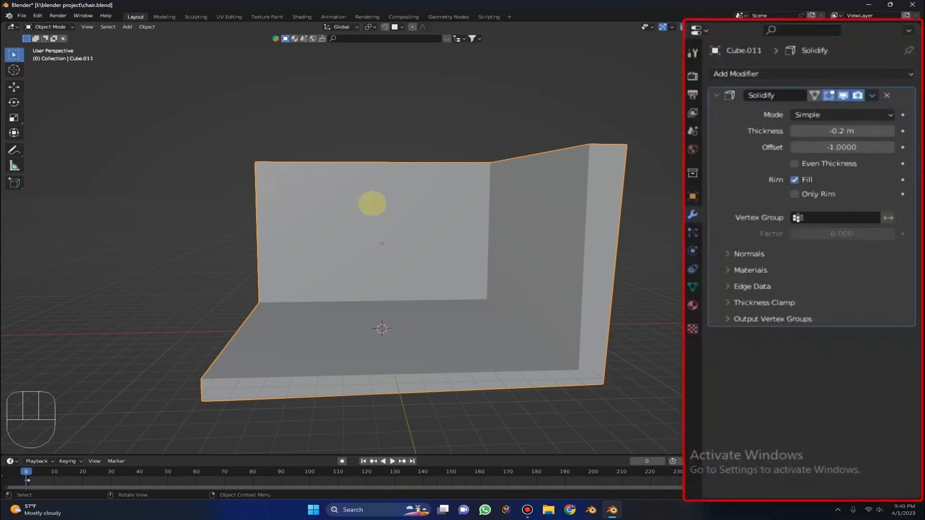
left_click(886, 95)
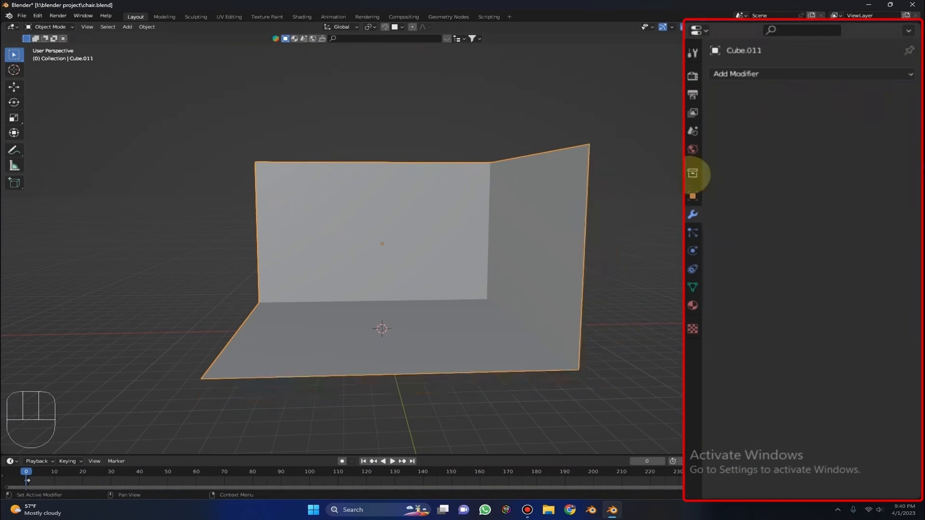
key("ctrl+z")
middle_click_drag(613, 303, 795, 233)
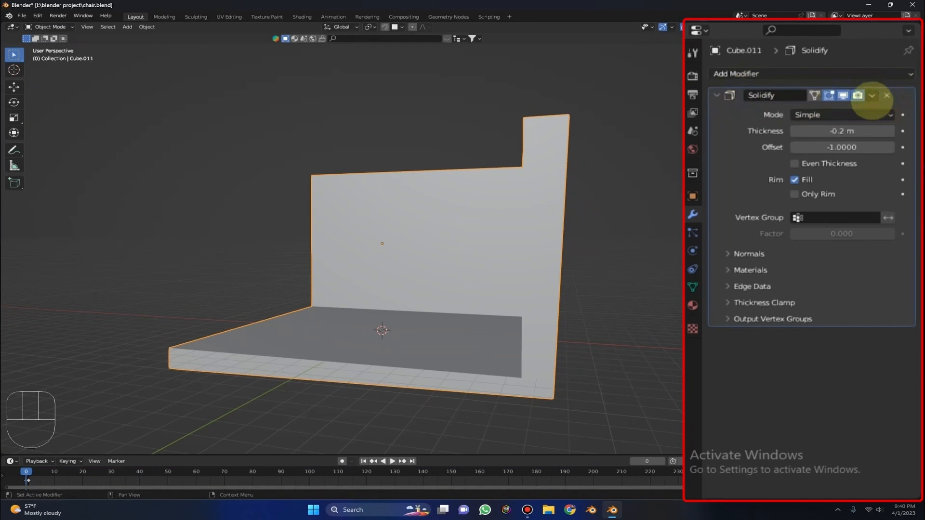
Step: Apply the Solidify modifier to the room object
left_click(872, 95)
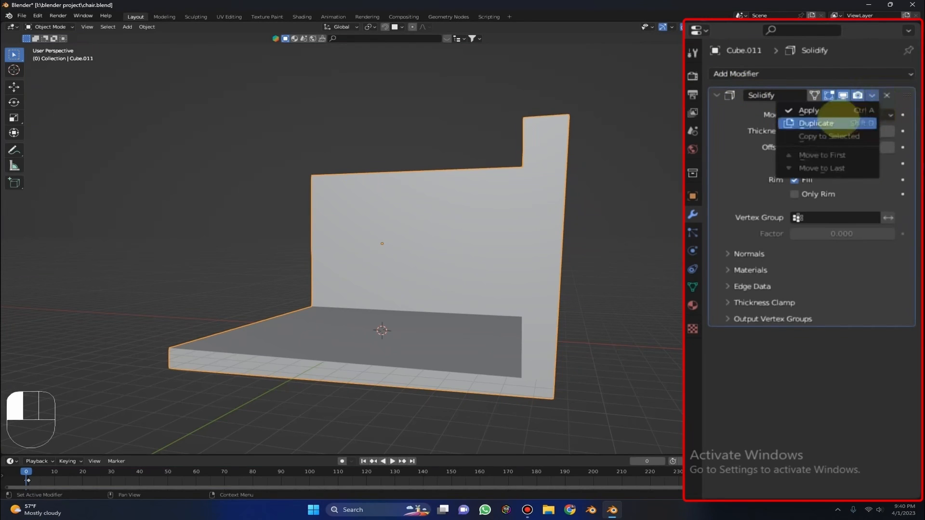
left_click(838, 110)
middle_click_drag(438, 258, 498, 253)
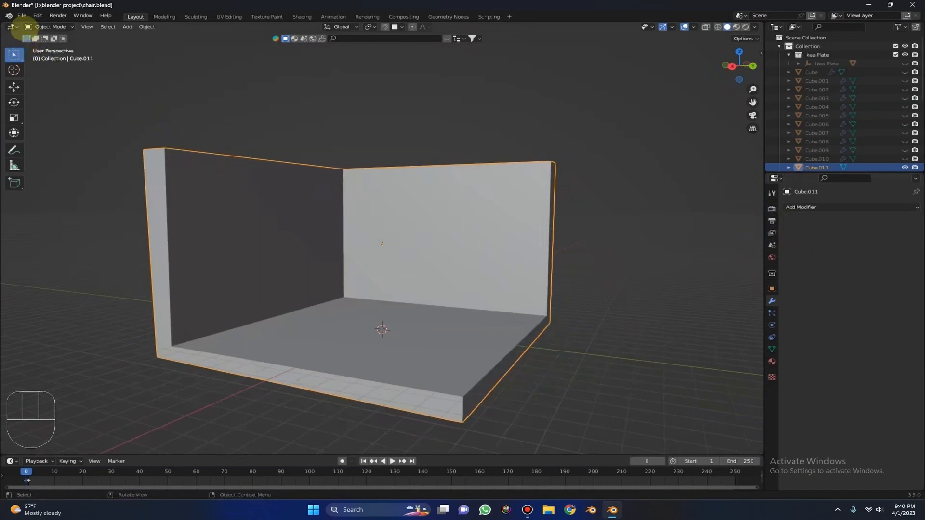
Step: Enter Edit Mode on the room and set up face selection at the outer end of a wall
left_click(30, 27)
left_click(48, 46)
middle_click_drag(399, 159, 579, 283)
key("1")
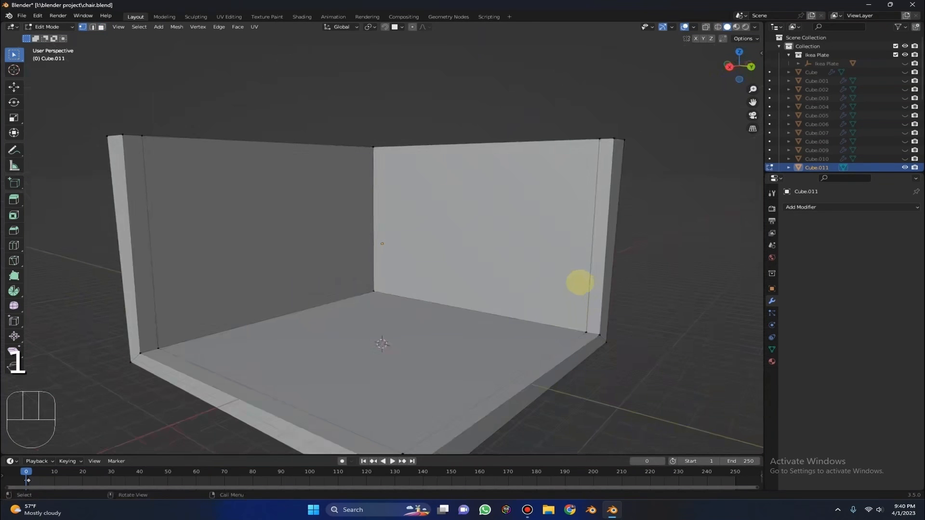
middle_click_drag(595, 249, 434, 290)
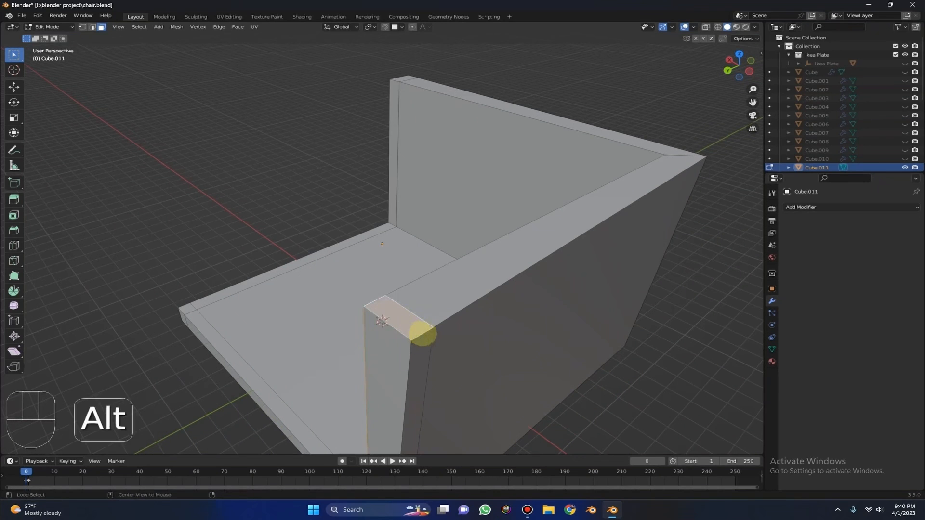
Step: Select the face loops along both walls' open edges and the floor's outer rim, including its side faces
left_click(423, 333, "alt")
middle_click_drag(423, 334, 244, 208)
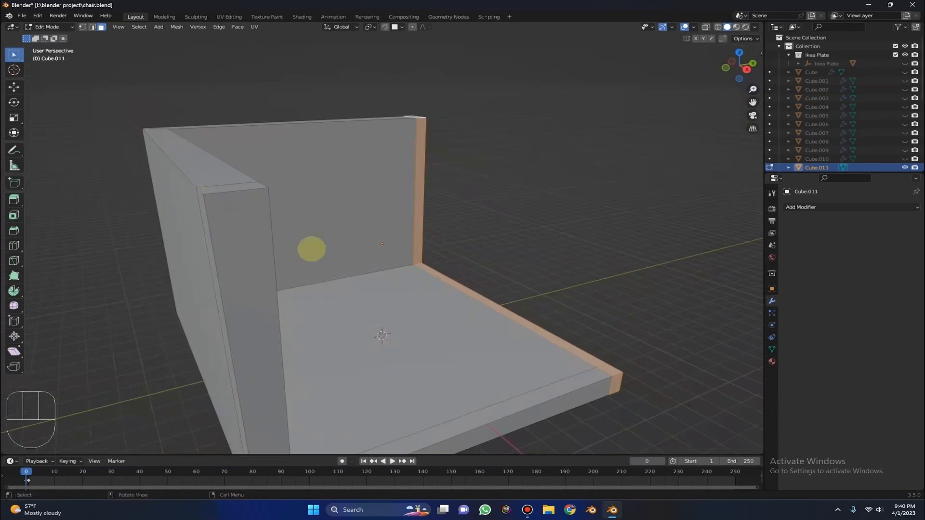
middle_click_drag(311, 248, 492, 252)
left_click(552, 233, "alt+shift")
middle_click_drag(547, 233, 313, 243)
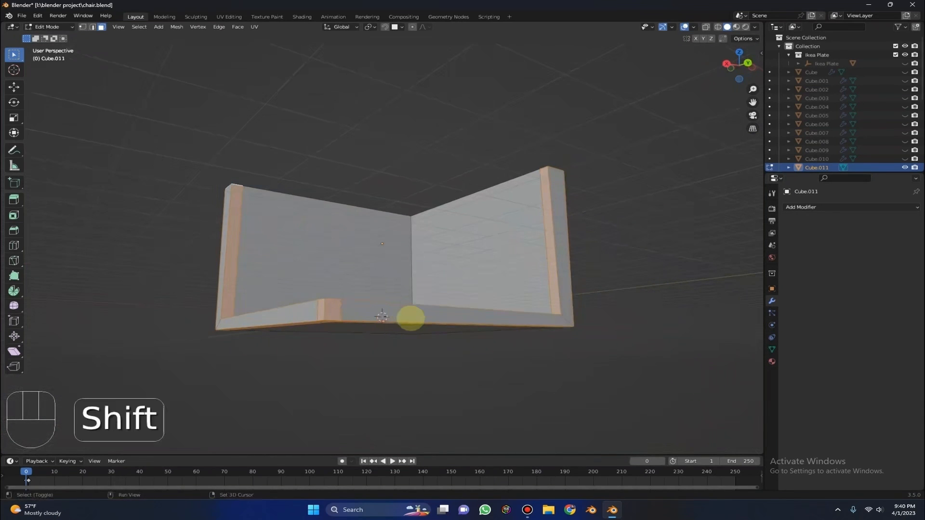
left_click(336, 312, "alt+shift")
left_click(264, 315, "shift")
middle_click_drag(264, 315, 193, 306)
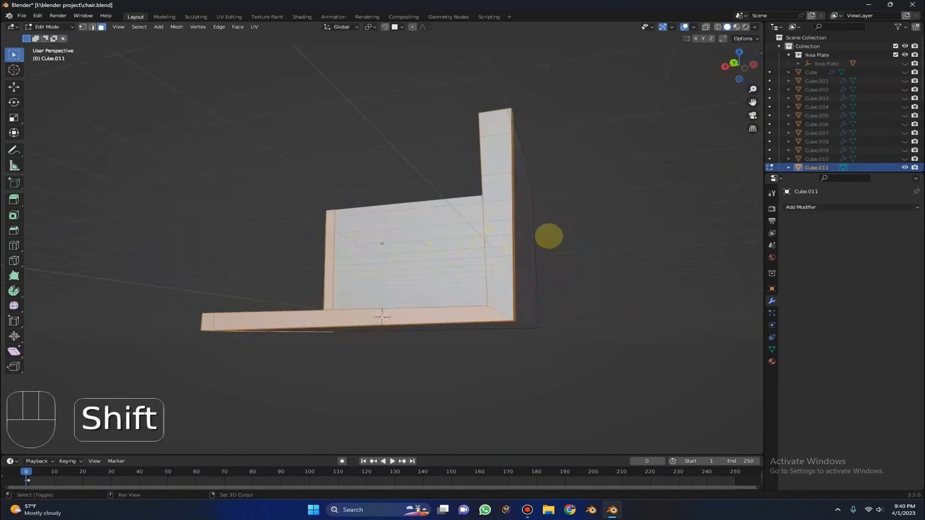
middle_click_drag(331, 240, 195, 253)
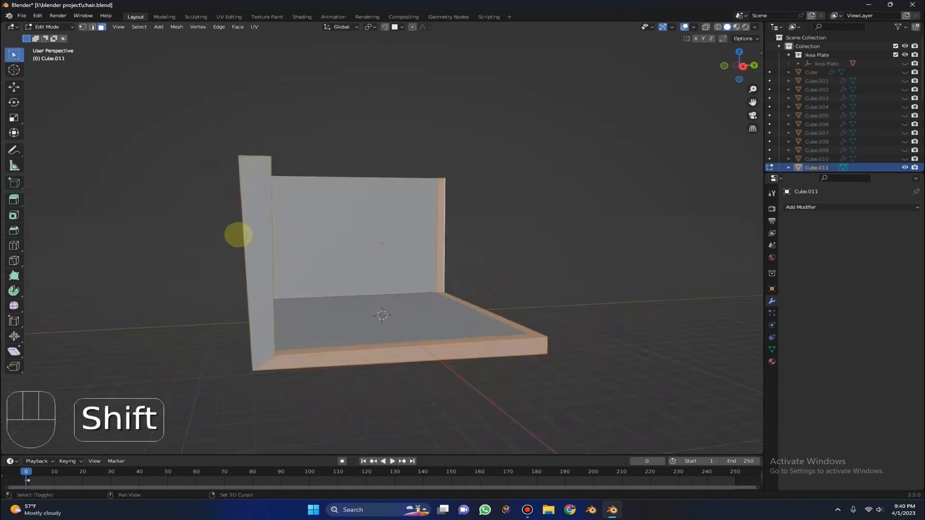
Step: Try extruding the selected rim faces and scaling them up uniformly, and undo the change
key("ctrl+a")
middle_click_drag(263, 232, 654, 207)
key("alt+a")
key("ctrl+z")
key("e")
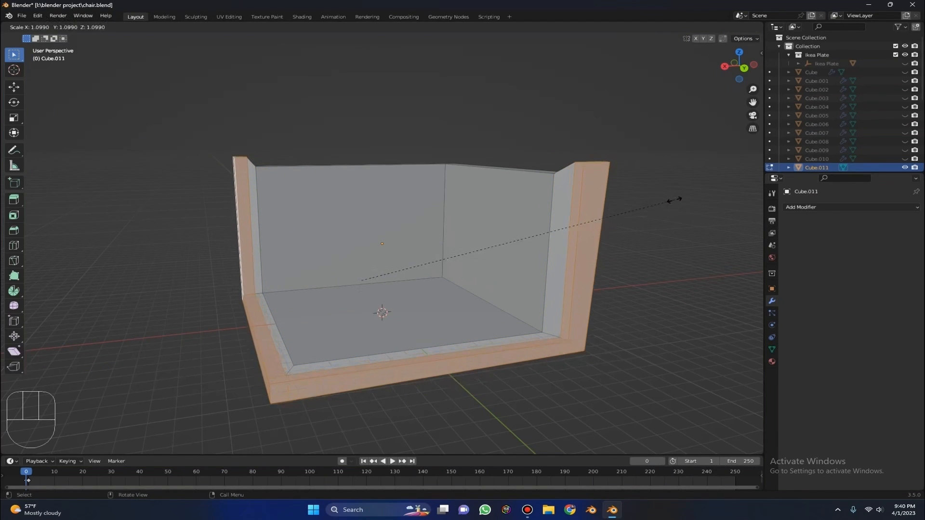
left_click(624, 193)
mouse_move(624, 193)
middle_mouse_down()
mouse_move(514, 206)
mouse_move(573, 221)
mouse_move(613, 203)
middle_mouse_up()
key("ctrl+z")
Step: Try extruding the rim faces in place and scaling them along Z, and undo the attempt
middle_click_drag(549, 203, 631, 194)
key("g")
key("e")
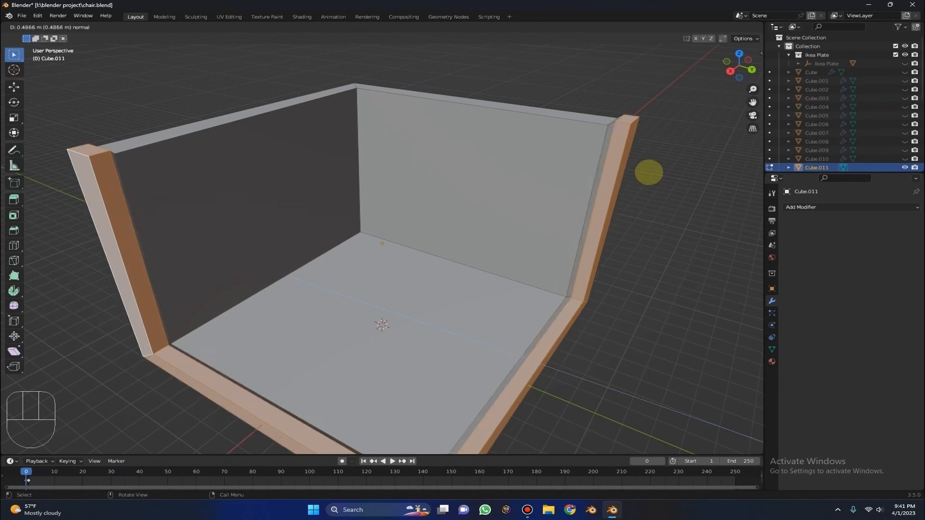
right_click(648, 172)
key("s")
key("z")
right_click(683, 170)
middle_click_drag(572, 181, 640, 173)
key("ctrl+z")
key("ctrl+z")
Step: Extrude the selected rim faces outward along their normals and shift the extrusion along Z
scroll(640, 173, "up", 2)
middle_click_drag(254, 250, 265, 242)
middle_click_drag(522, 302, 87, 276)
middle_click_drag(326, 262, 223, 274)
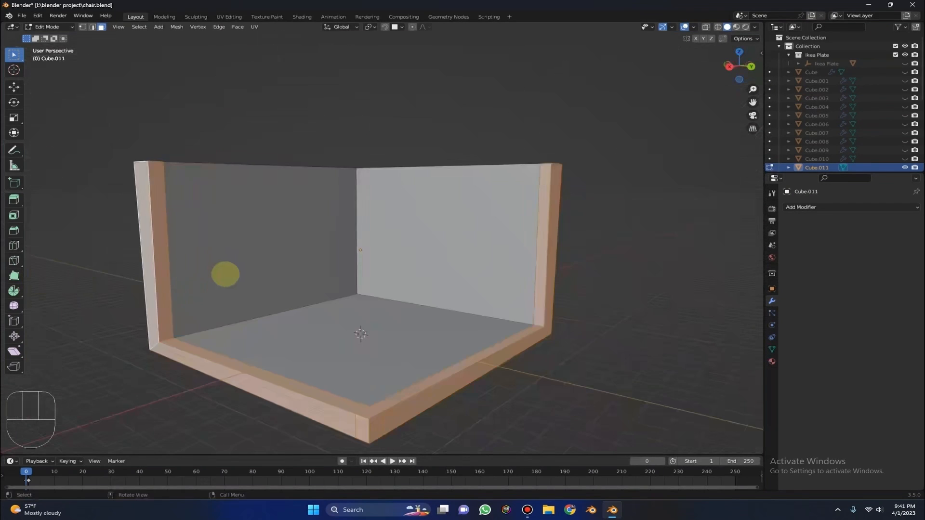
key("e")
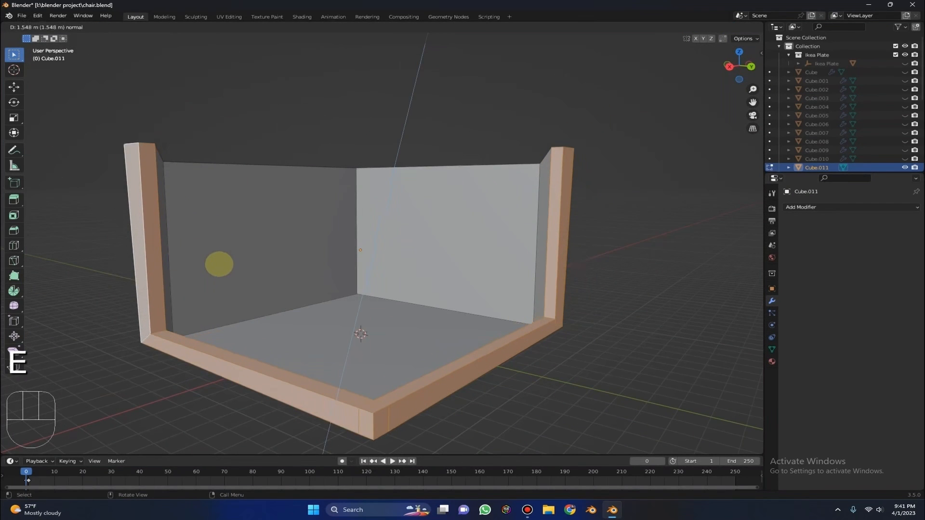
left_click(331, 207)
middle_click_drag(331, 207, 437, 190)
key("g")
key("z")
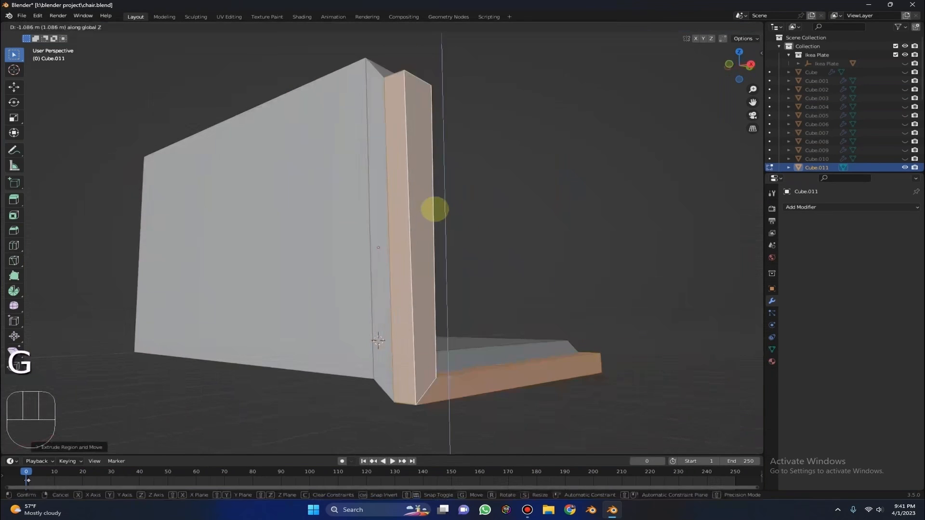
left_click(506, 164)
Step: From the front view, move the extruded rim down along Z level with the wall tops, and undo the extrusion and moves
left_click(735, 65)
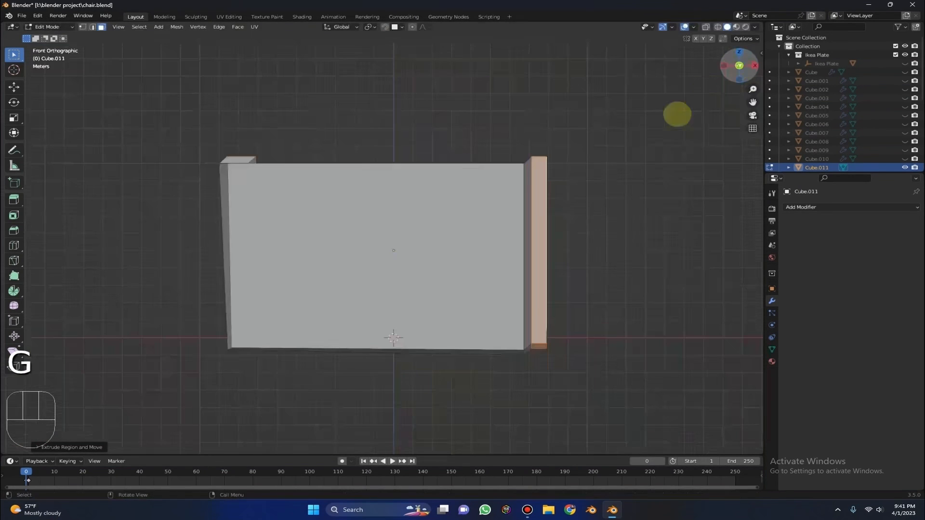
key("g")
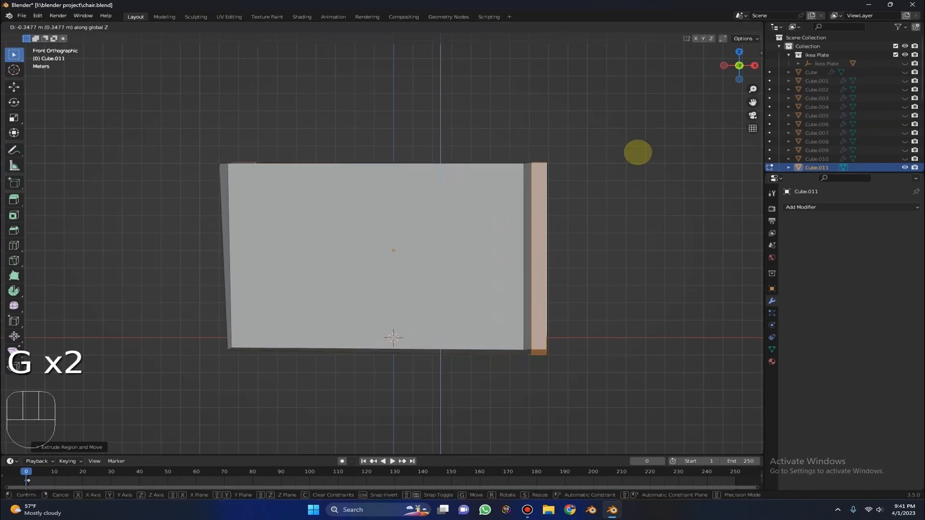
left_click(638, 152)
middle_click_drag(638, 152, 406, 101)
key("ctrl+z")
key("ctrl+z")
key("ctrl+z")
middle_click_drag(188, 163, 207, 225)
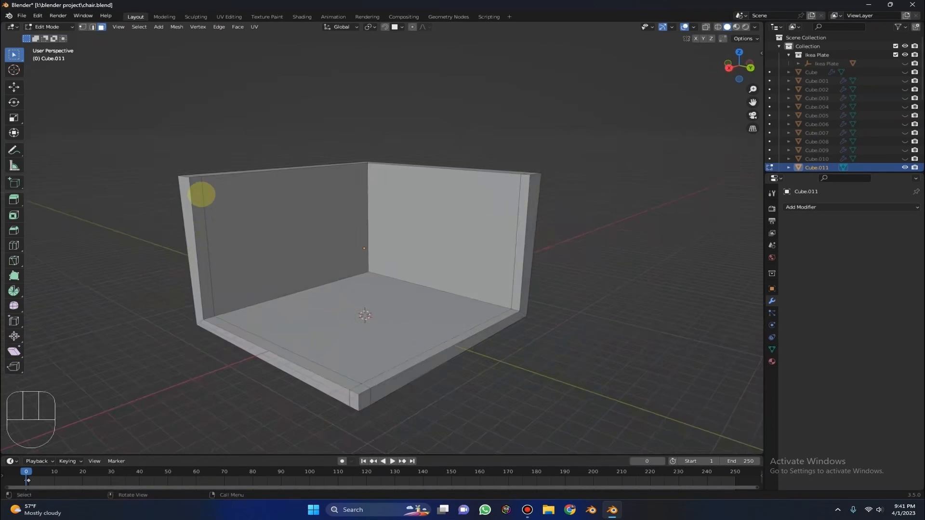
Step: Turn on X-ray and box-select the full outer rim along both walls' open edges and the floor
key("Tab")
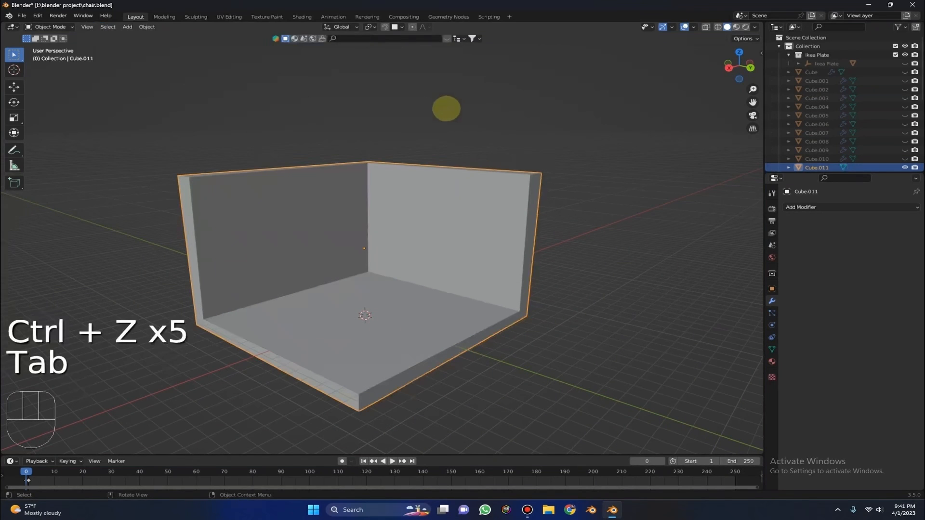
key("Tab")
middle_click_drag(444, 110, 713, 6)
left_click(706, 26)
left_click_drag(433, 111, 586, 497)
middle_click_drag(420, 337, 506, 377)
left_click_drag(444, 180, 593, 465, "shift")
middle_click_drag(551, 314, 451, 213)
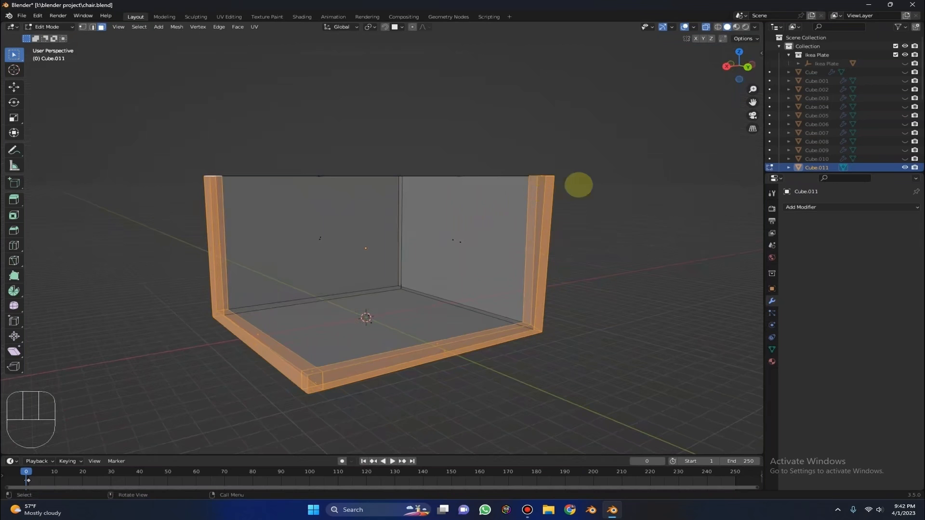
Step: Separate the selected rim faces into their own object, turn off X-ray and select the new rim in Object Mode
key("p")
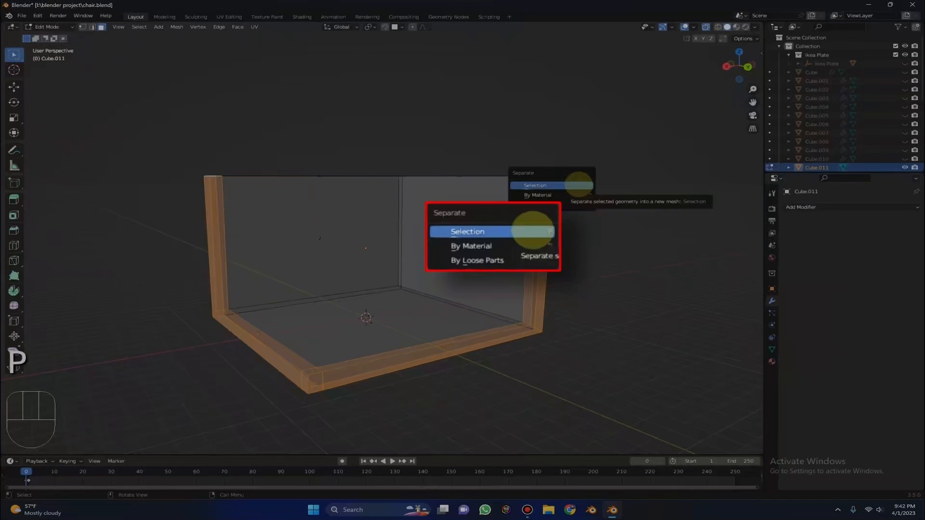
left_click(579, 185)
left_click(706, 27)
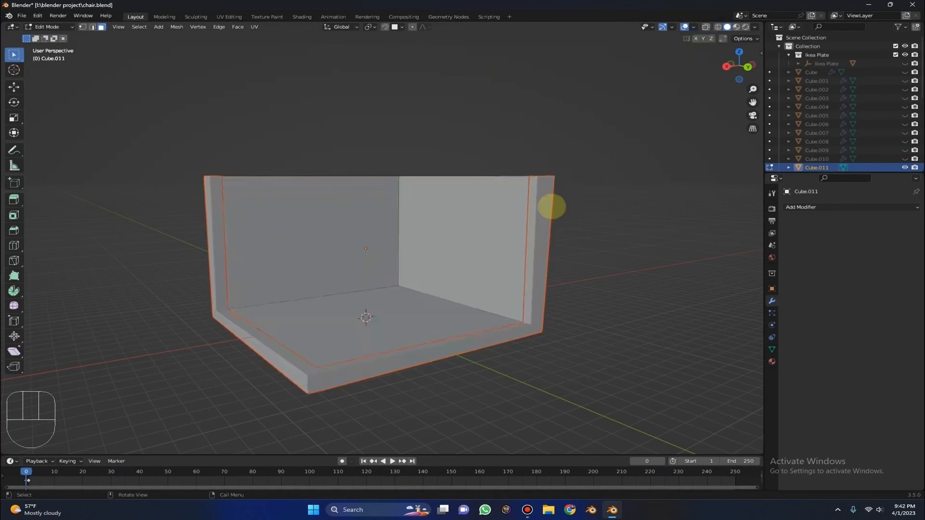
key("Tab")
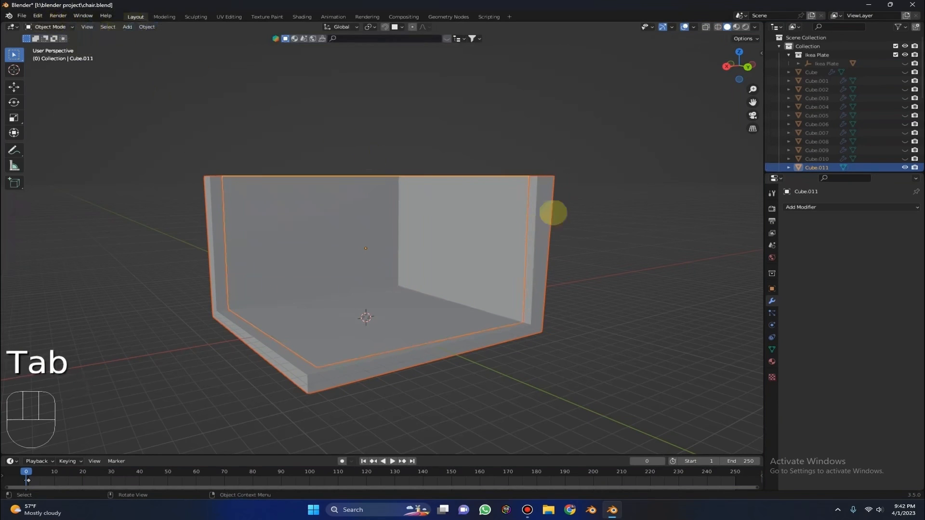
left_click(536, 238)
Step: Try a Solidify modifier with a thickness of -0.05 m on the separated rim
middle_click_drag(412, 285, 462, 274)
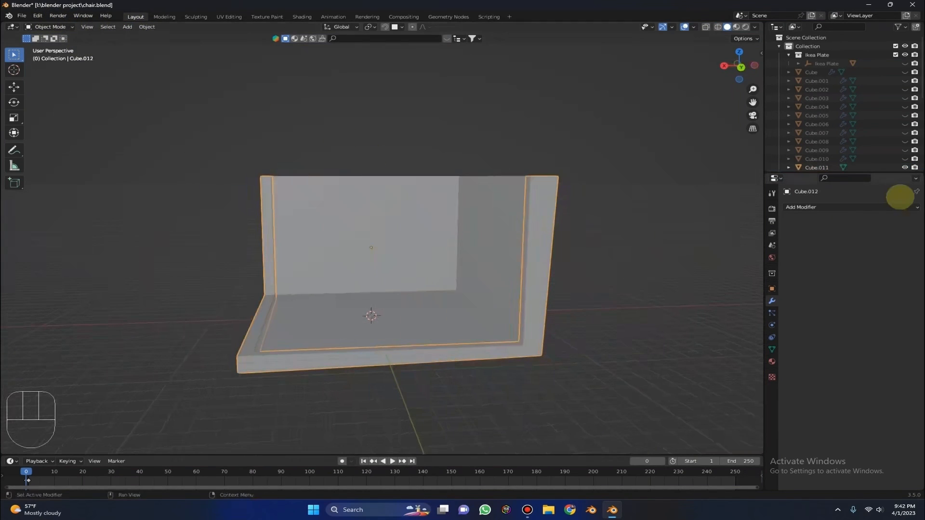
left_click(881, 210)
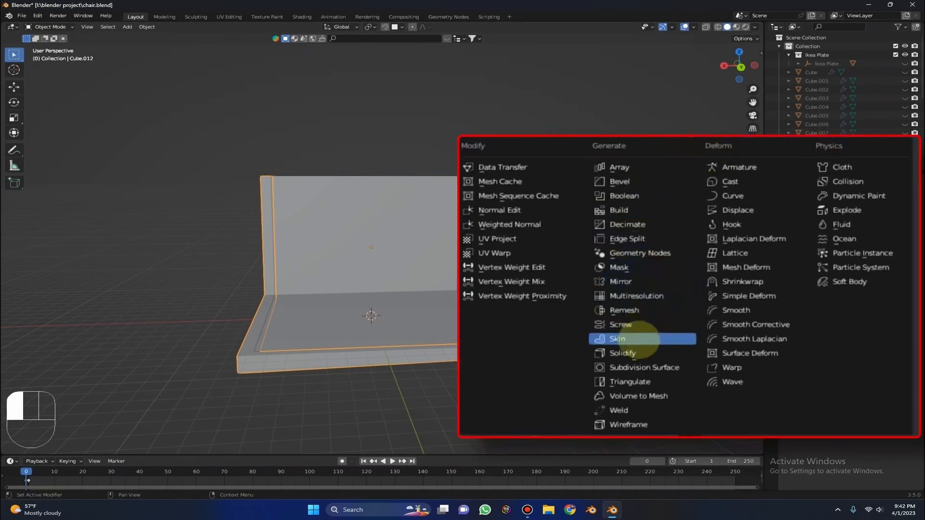
left_click(622, 353)
mouse_move(883, 127)
left_mouse_down()
mouse_move(901, 127)
mouse_move(846, 127)
mouse_move(874, 127)
left_mouse_up()
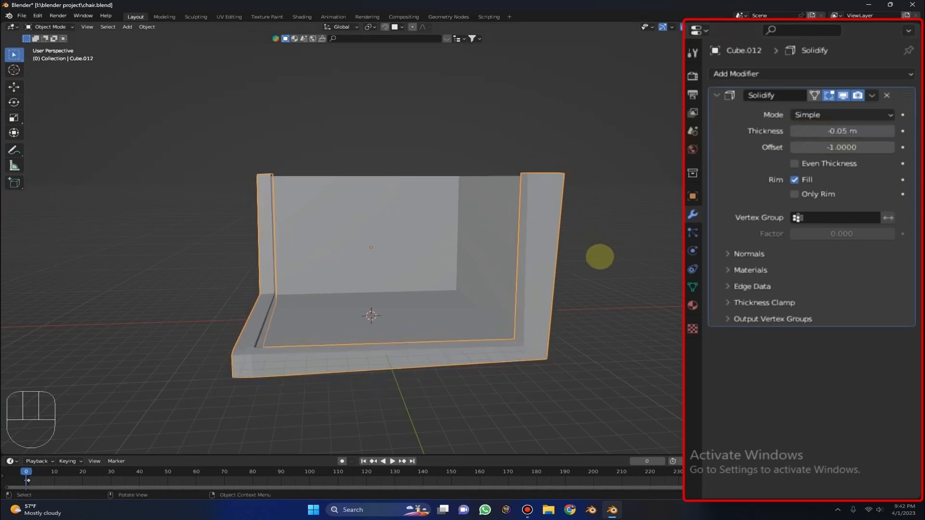
Step: Undo the rim's Solidify modifier and its separation, back to editing the whole room mesh
key("ctrl+z")
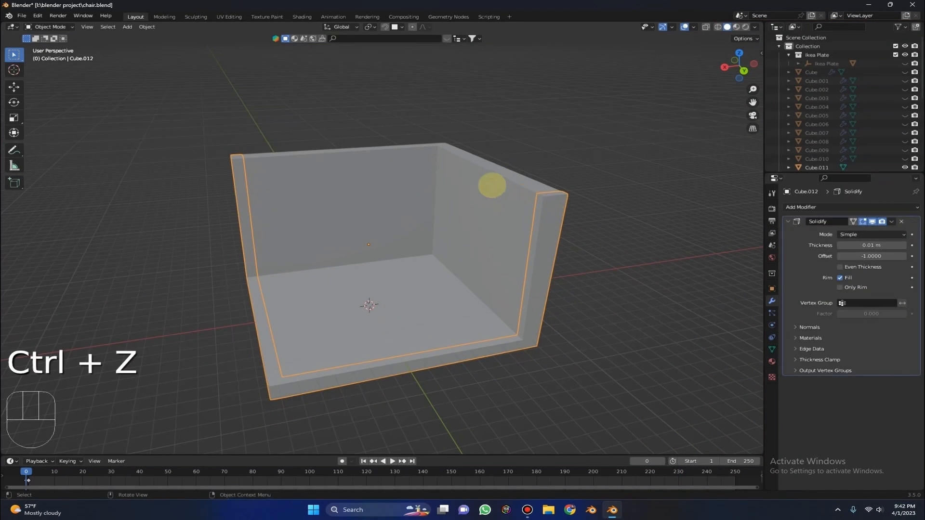
key("ctrl+z")
key("ctrl+z")
key("ctrl+z")
key("ctrl+z")
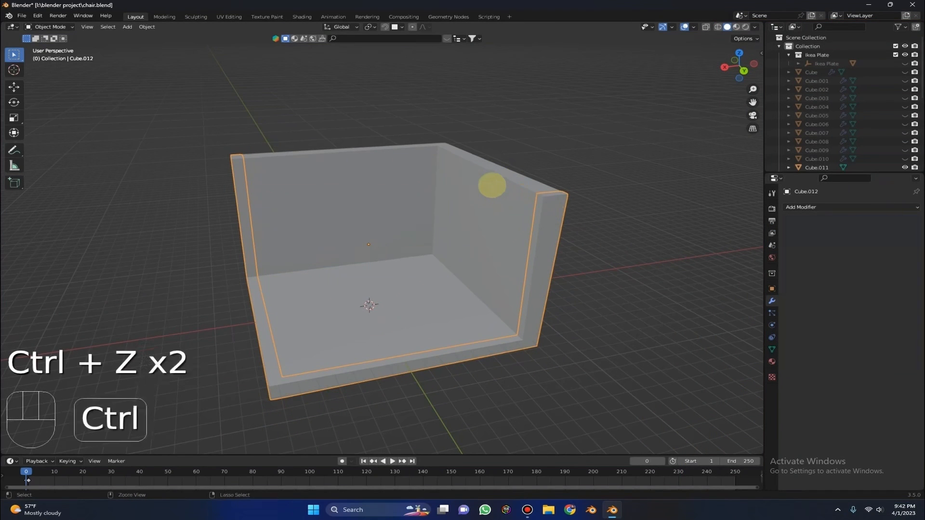
Step: Add a horizontal loop cut around both walls just below their tops and fine-tune its height with Edge Slide under X-ray
middle_click_drag(492, 186, 588, 182)
key("ctrl+r")
left_click(551, 174)
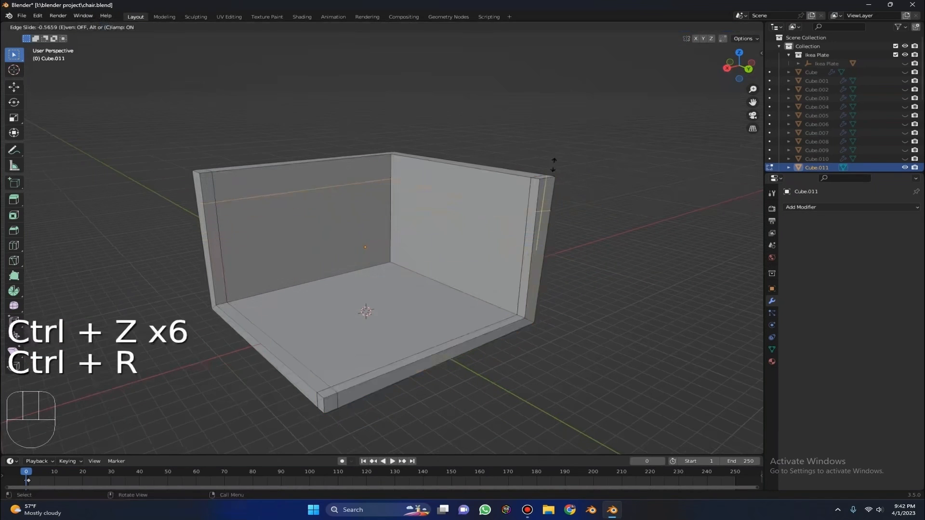
left_click(555, 147)
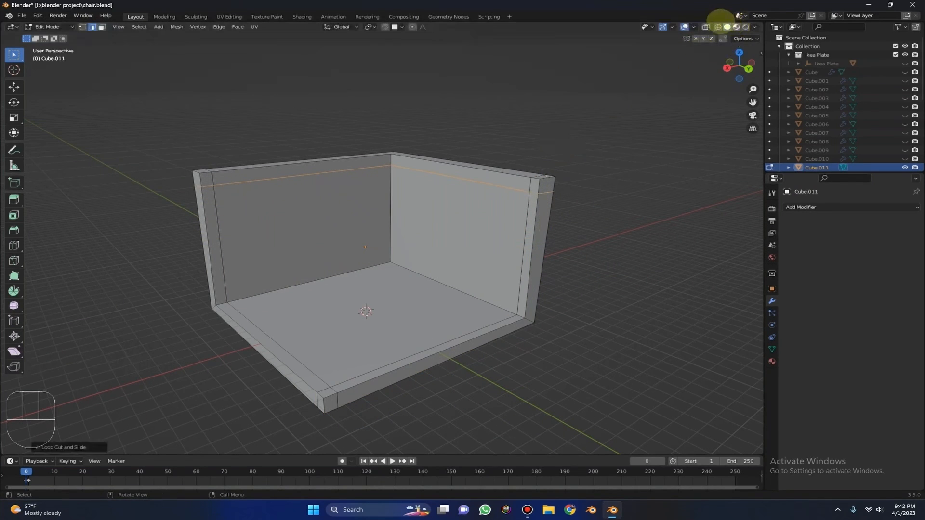
left_click(705, 26)
left_click_drag(148, 110, 337, 115)
key("ctrl+z")
key("g")
key("g")
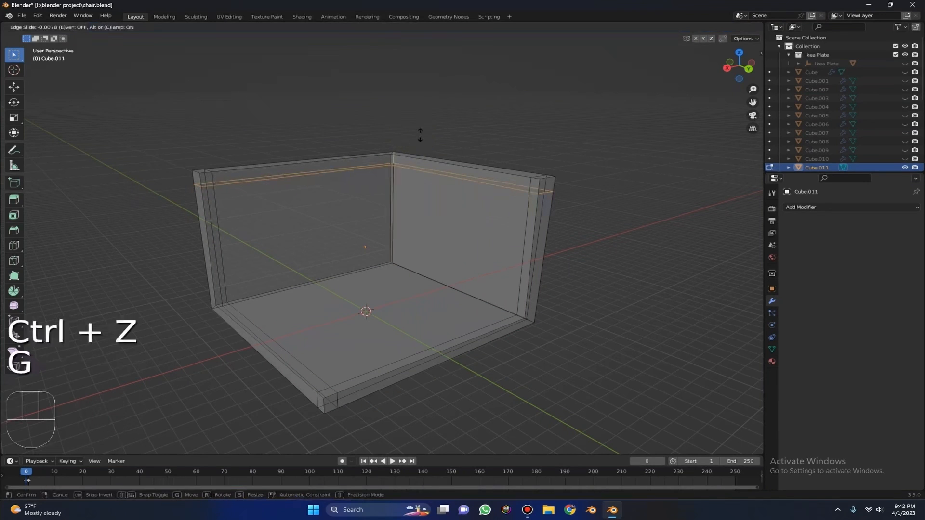
left_click(414, 126)
Step: Separate the full outer rim, including the wall tops, open wall edges and floor edges, and select it in Object Mode
key("3")
left_click_drag(124, 107, 683, 200)
middle_click_drag(475, 303, 527, 242)
left_click_drag(594, 147, 409, 448, "shift")
middle_click_drag(396, 397, 582, 237)
left_click_drag(685, 167, 464, 453, "shift")
middle_click_drag(610, 176, 459, 135)
key("p")
left_click(512, 158)
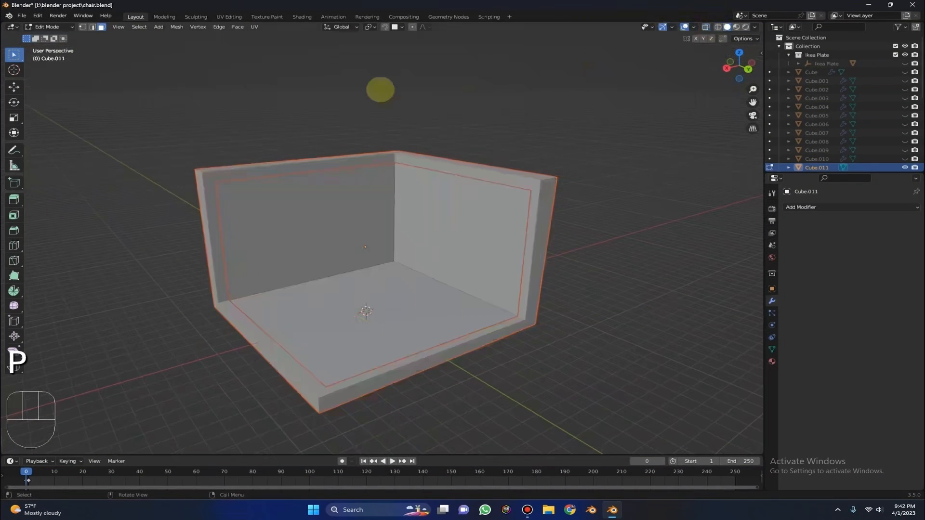
left_click(51, 26)
left_click(48, 36)
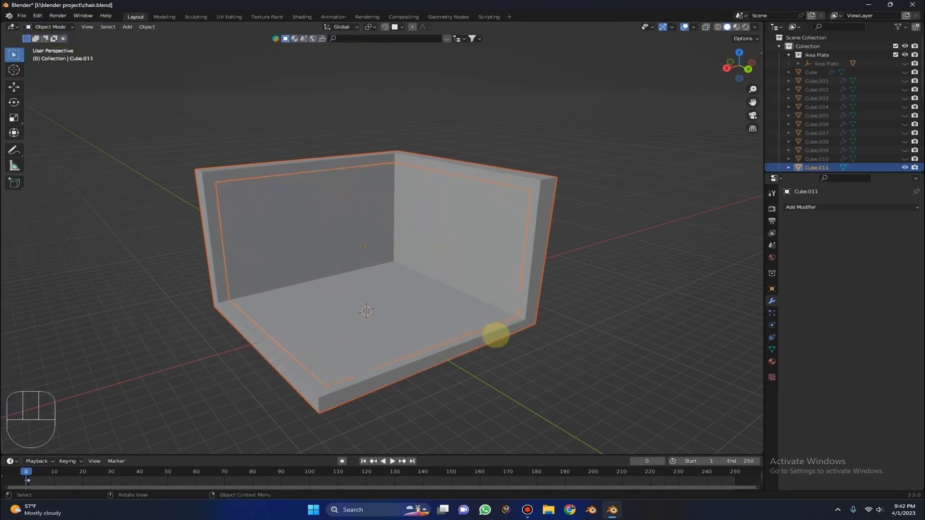
left_click(495, 334)
Step: Add a Solidify modifier to the rim with a thickness of -0.05 m
left_click(823, 206)
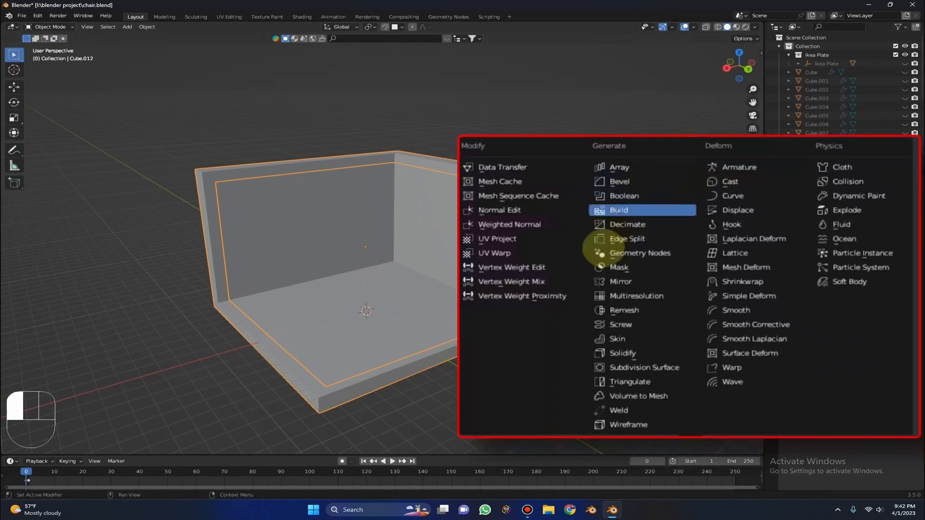
left_click(640, 351)
mouse_move(863, 133)
left_mouse_down()
mouse_move(828, 134)
mouse_move(849, 134)
left_mouse_up()
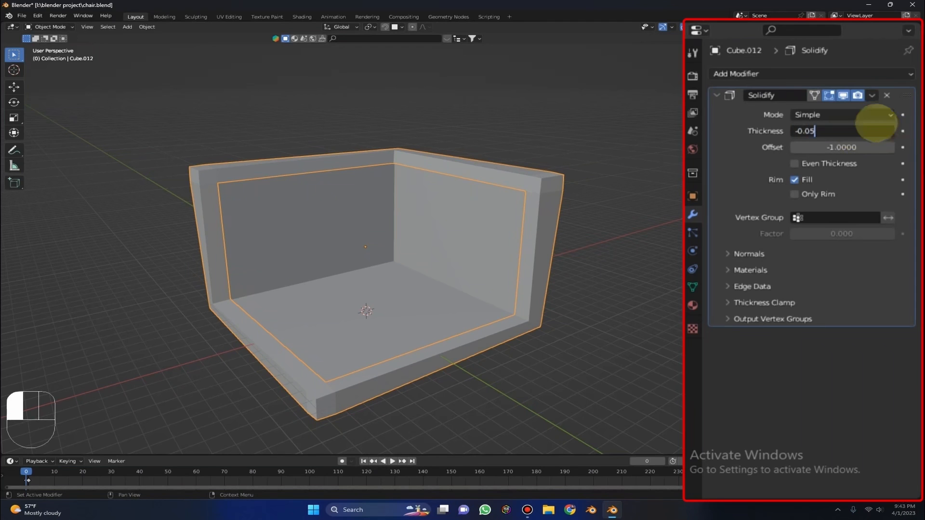
left_click(876, 124)
Step: Apply Shade Smooth to the thickened rim and adjust the shading of the rim and the inner room
middle_click_drag(671, 229, 555, 223)
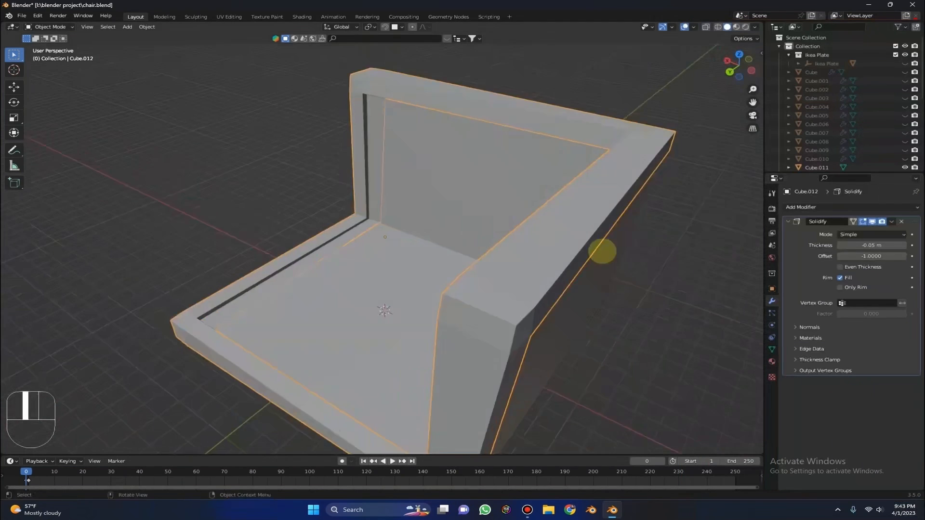
right_click(495, 157)
left_click(496, 157)
right_click(493, 150)
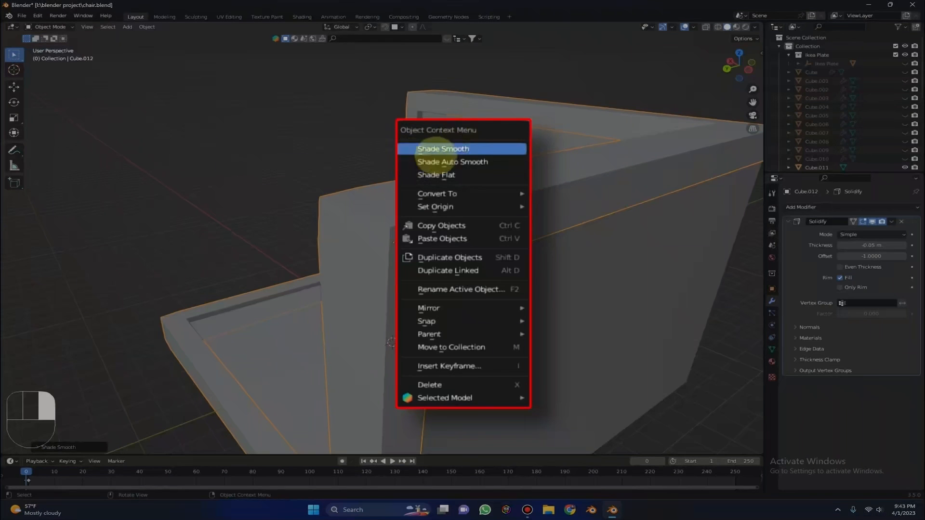
left_click(430, 150)
left_click(632, 287)
right_click(622, 176)
left_click(619, 176)
Step: Select all the room objects and hide them
middle_click_drag(430, 226, 528, 173)
left_click(598, 186)
scroll(586, 210, "up", 3)
middle_click_drag(586, 209, 535, 251)
middle_click_drag(506, 268, 430, 285)
scroll(530, 193, "up", 2)
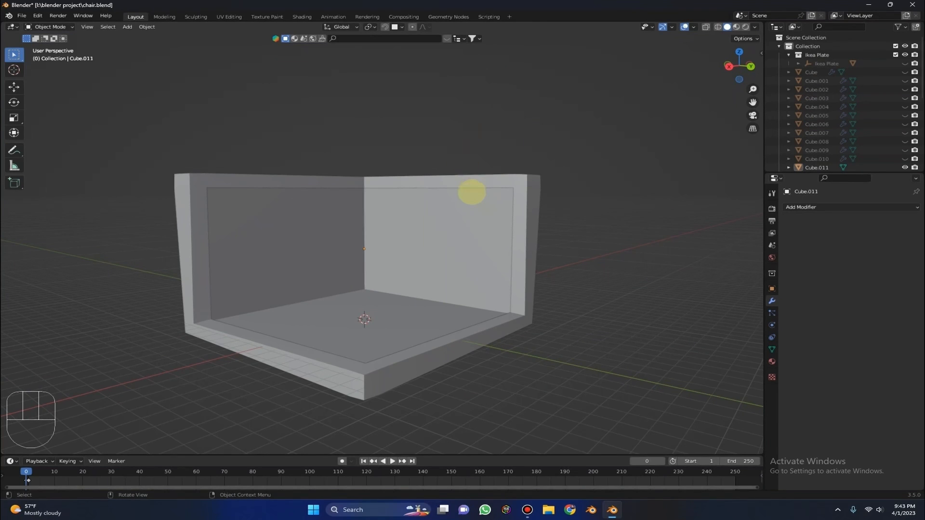
key("a")
key("h")
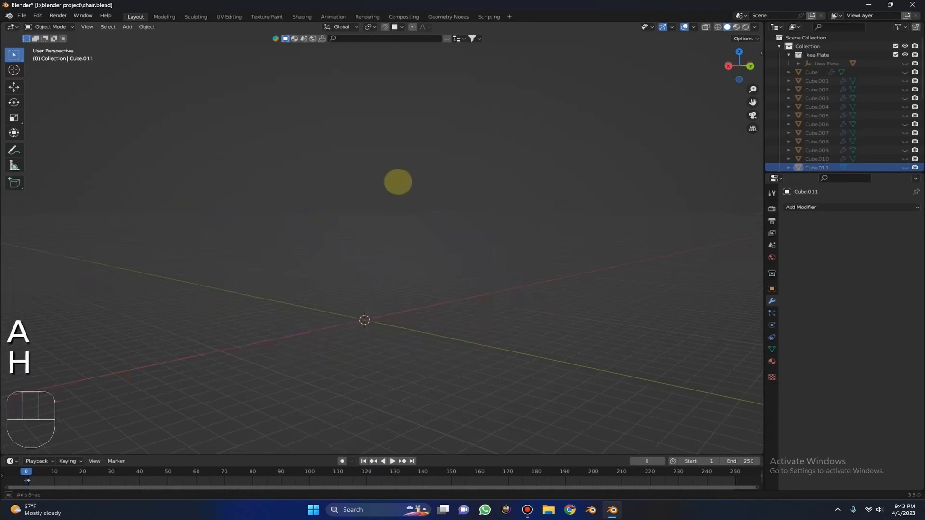
Step: Add a cube at the origin and flatten it into a slab by scaling it to 0.1 along Y
key("shift+a")
left_click(424, 190)
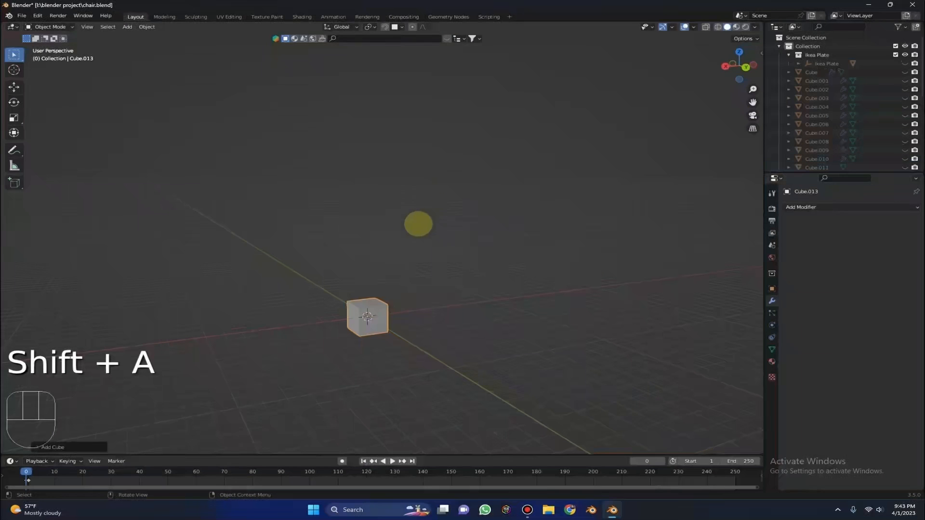
key("KP_Decimal")
scroll(409, 214, "down", 4)
middle_click_drag(584, 230, 512, 201)
key("s")
key("y")
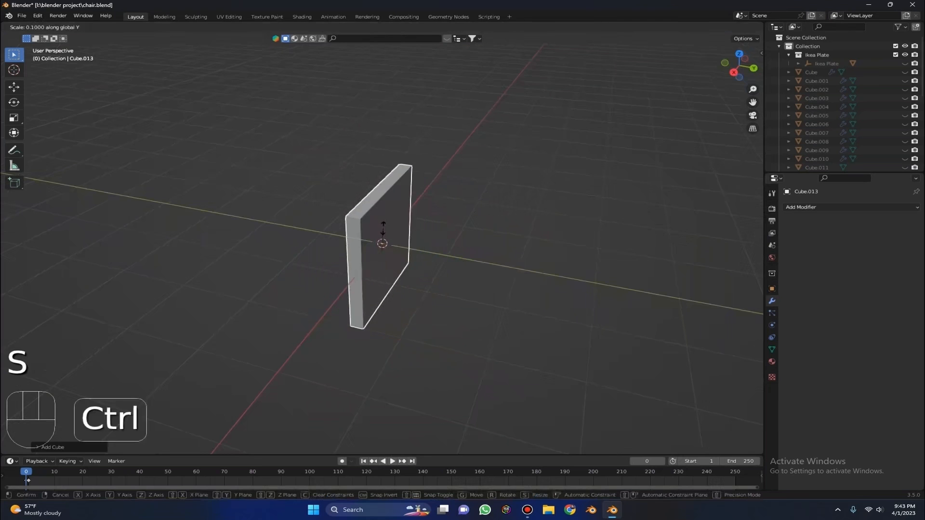
left_click(383, 226)
Step: Scale the slab by 1.3 along Z to make it a taller upright panel
middle_click_drag(383, 226, 370, 191)
key("s")
key("z")
key("ctrl")
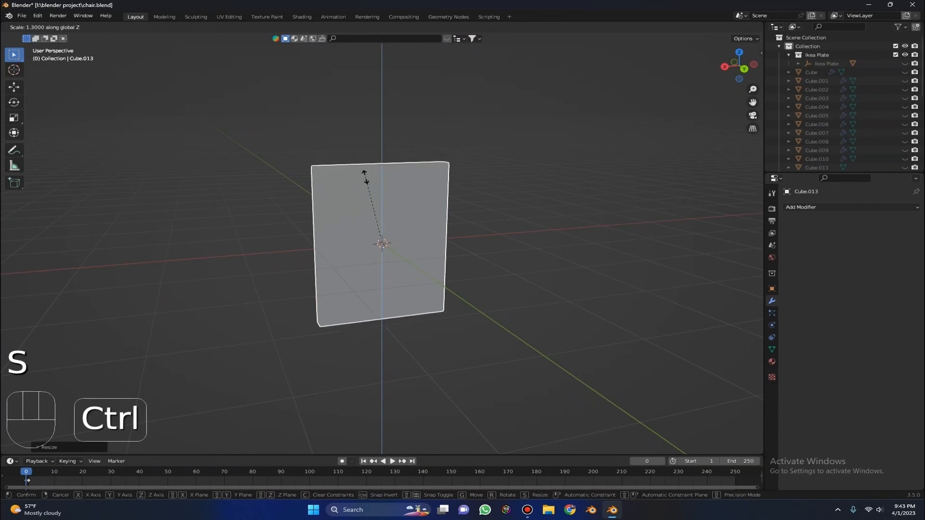
left_click(364, 177)
Step: Raise the upright panel along Z by about 1.2 m and refine its height from a straight side view
key("g")
key("z")
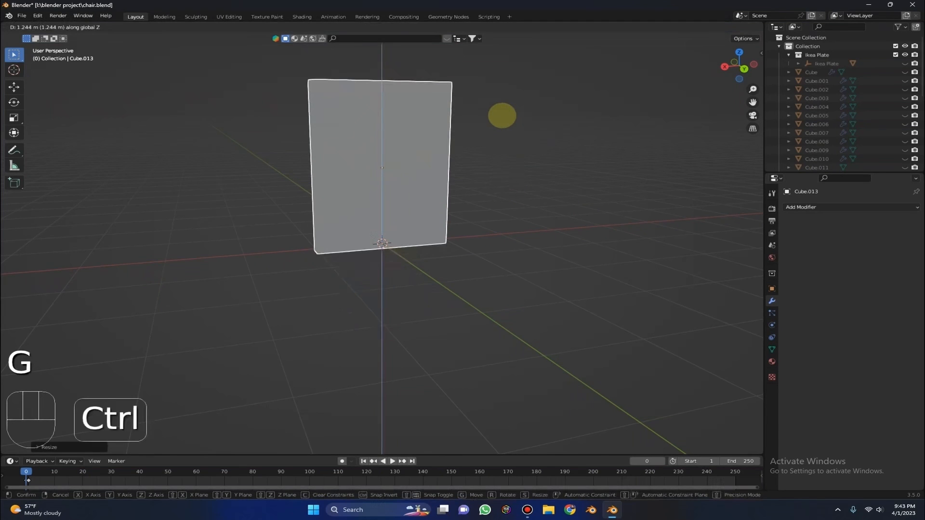
left_click(502, 115)
left_click(746, 71)
scroll(602, 139, "up", 4)
key("g")
key("z")
left_click(539, 159)
Step: Thin the panel by scaling it to 0.7 along Y
key("KP_Decimal")
middle_click_drag(539, 158, 434, 189)
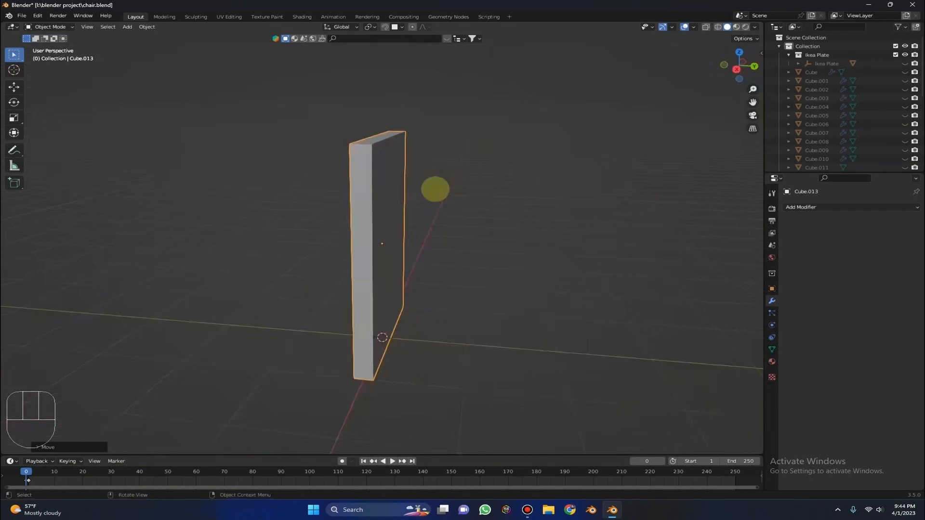
key("s")
key("y")
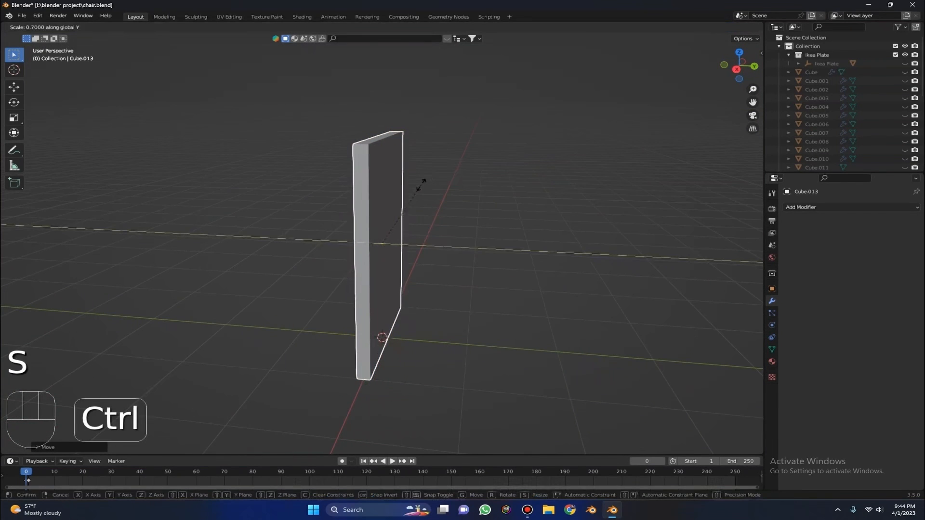
left_click(137, 15)
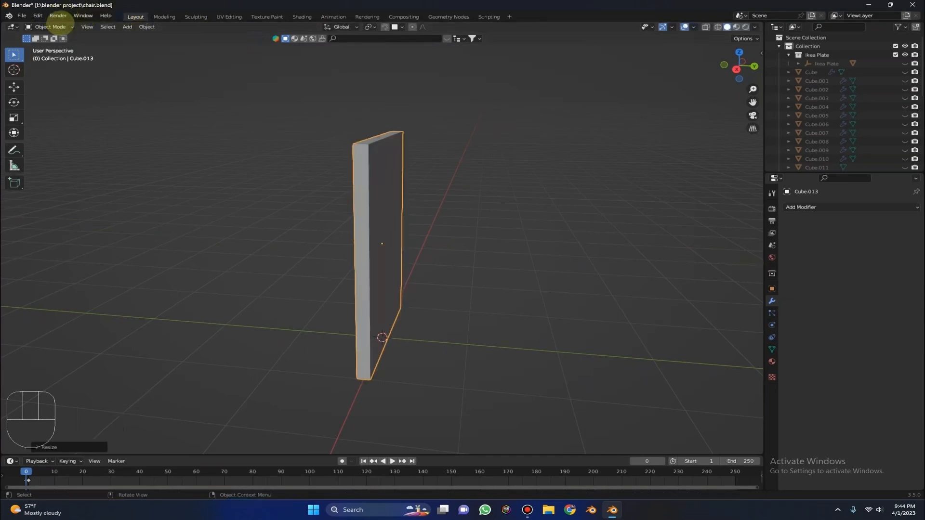
Step: Enter Edit Mode and add a horizontal loop cut close to the panel's lower edge
left_click(55, 26)
left_click(50, 46)
middle_click_drag(250, 208, 309, 209)
key("ctrl+r")
left_click(310, 202)
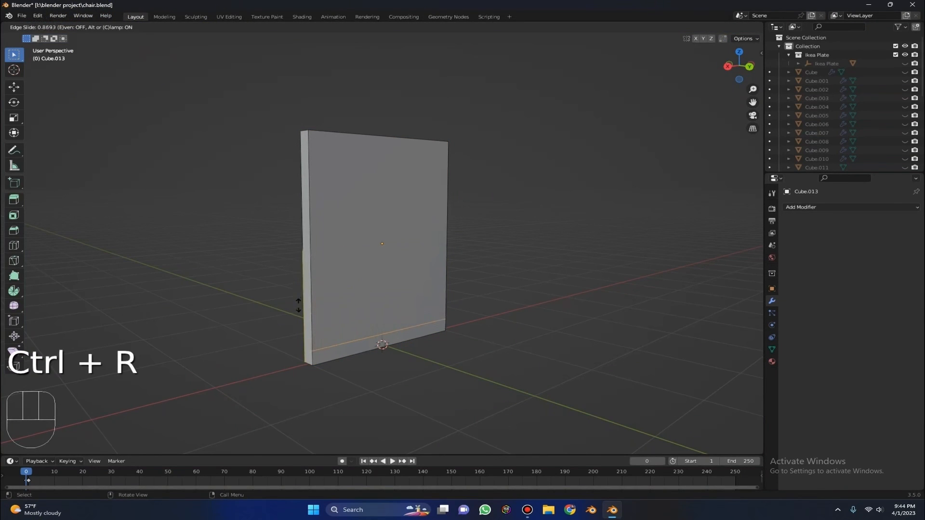
left_click(359, 371)
Step: Extrude the narrow lower front face outward along its normal into a long horizontal base
key("3")
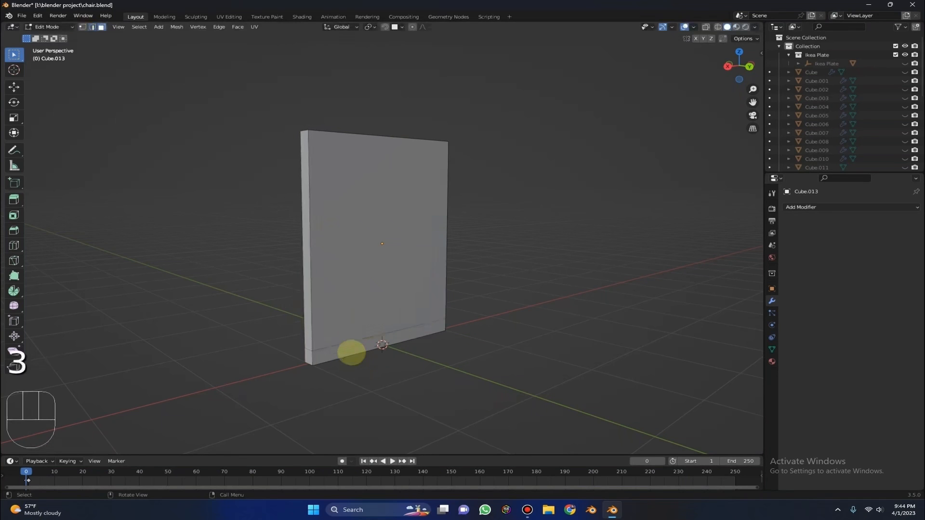
left_click(342, 347)
scroll(351, 310, "down", 2)
middle_click_drag(351, 310, 436, 276)
key("e")
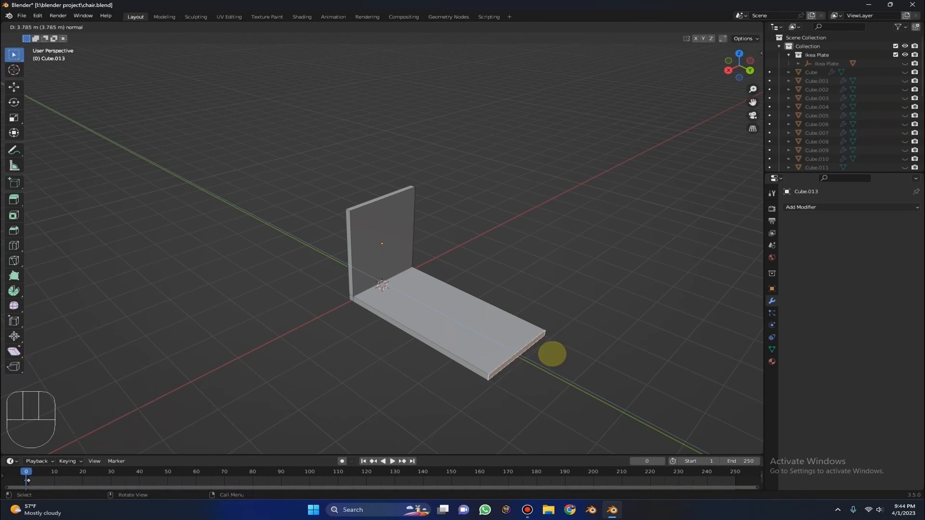
left_click(532, 342)
Step: Try insetting the large underside face of the base, and undo it
middle_click_drag(520, 326, 430, 145)
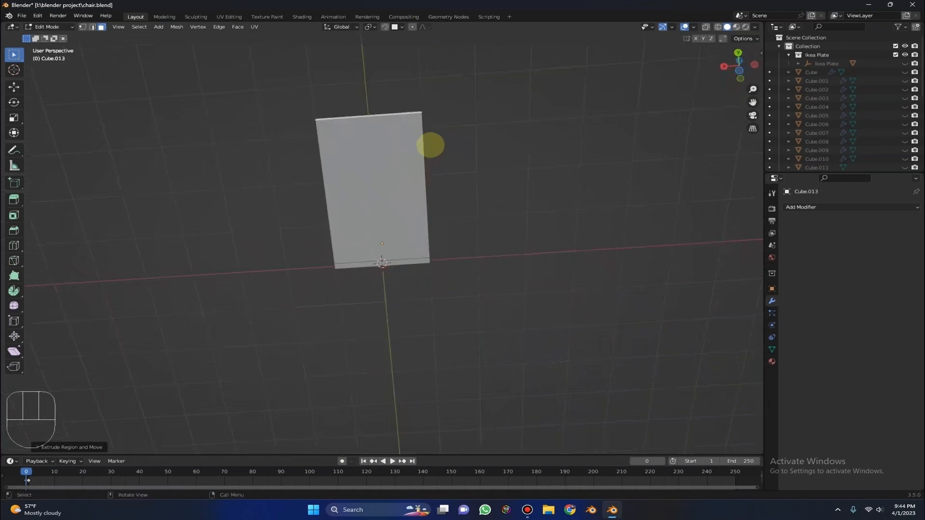
left_click(418, 141)
key("i")
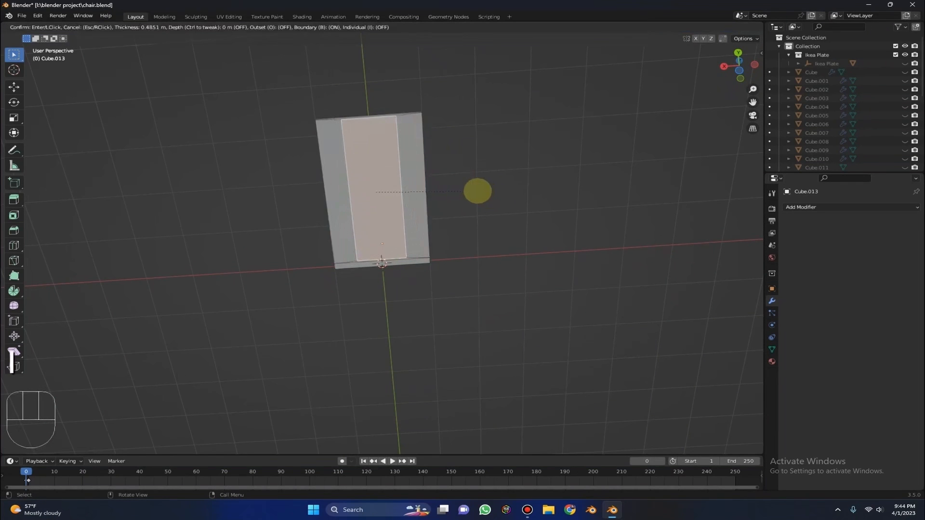
key("s")
key("ctrl+z")
middle_click_drag(477, 182, 523, 174)
Step: Return to Object Mode, add a second cube at the origin and scale it down to a small block
key("Tab")
middle_click_drag(537, 208, 544, 122)
key("shift+a")
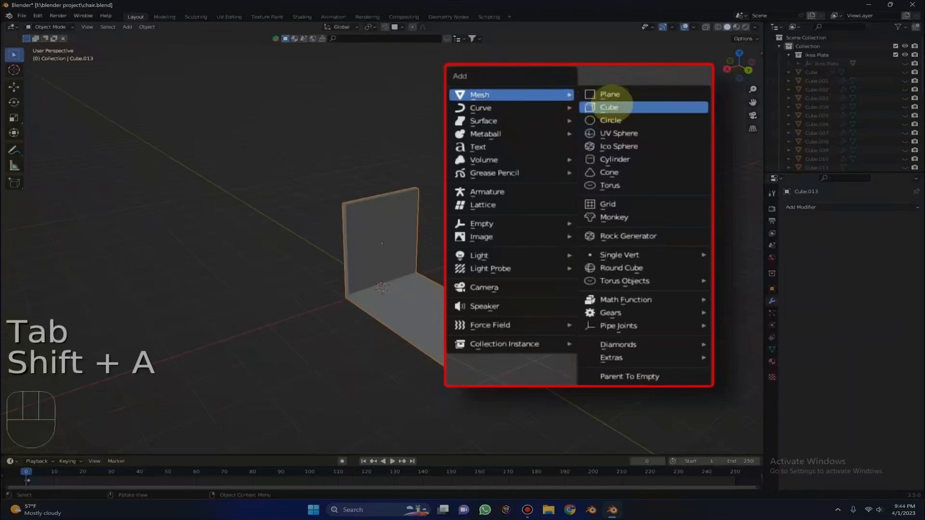
left_click(600, 102)
key("s")
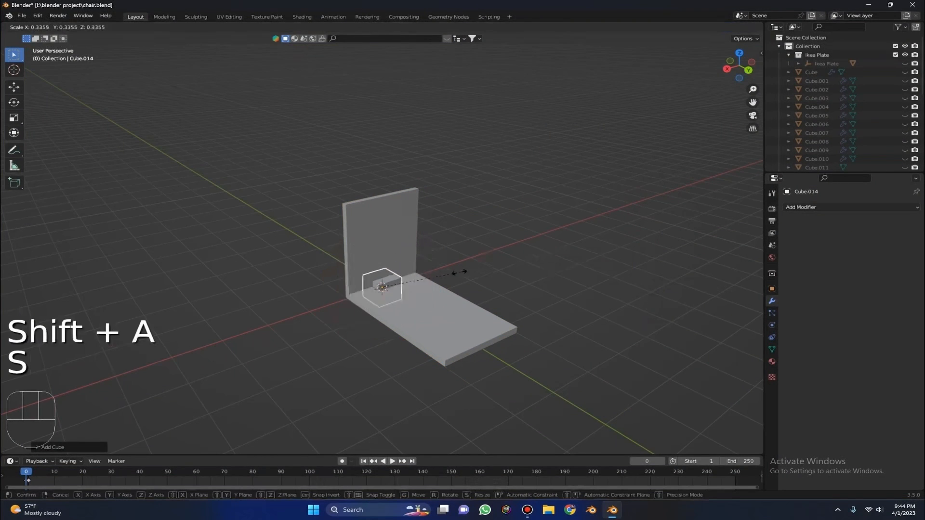
left_click(407, 284)
Step: Scale the small block along Z into a thin upright post, reduce its overall size, and lengthen it again along Z
key("s")
key("z")
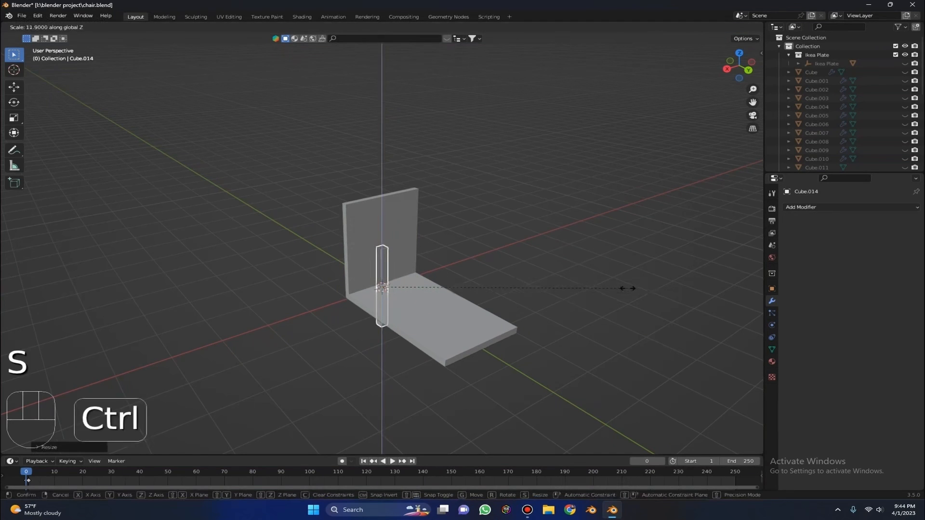
key("s")
key("s")
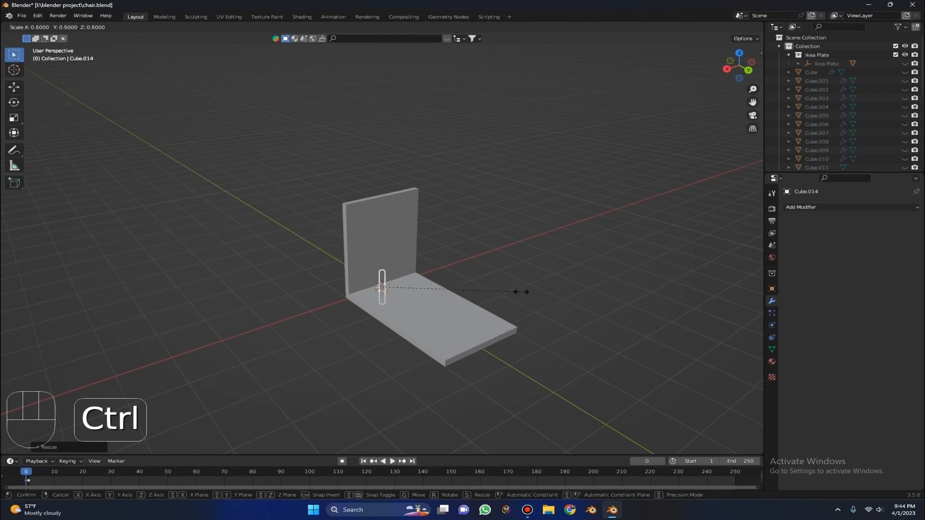
left_click(515, 291)
middle_click_drag(518, 277, 586, 238)
key("s")
key("z")
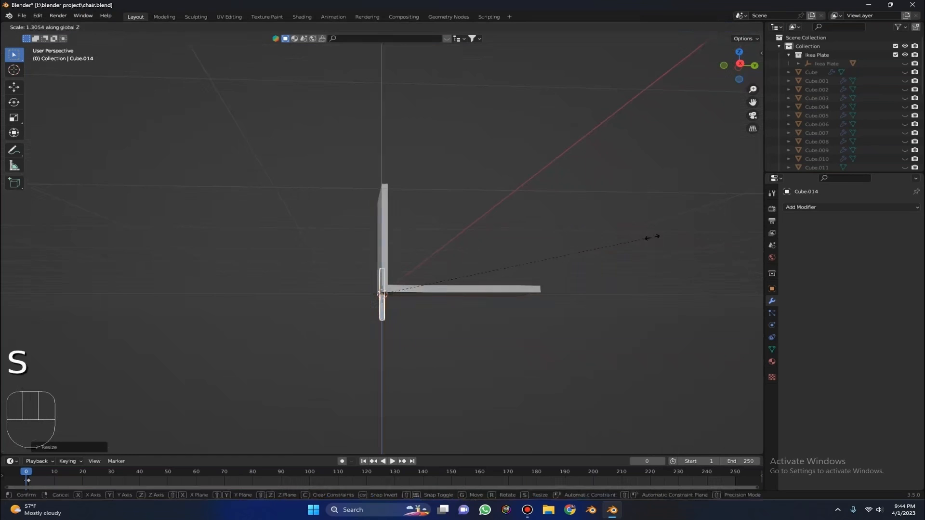
left_click(659, 237)
Step: Lower the post until it sits beneath the horizontal base, and shift it along Y under the base
middle_click_drag(462, 201, 421, 192)
key("g")
key("z")
left_click(523, 232)
key("g")
key("y")
left_click(476, 223)
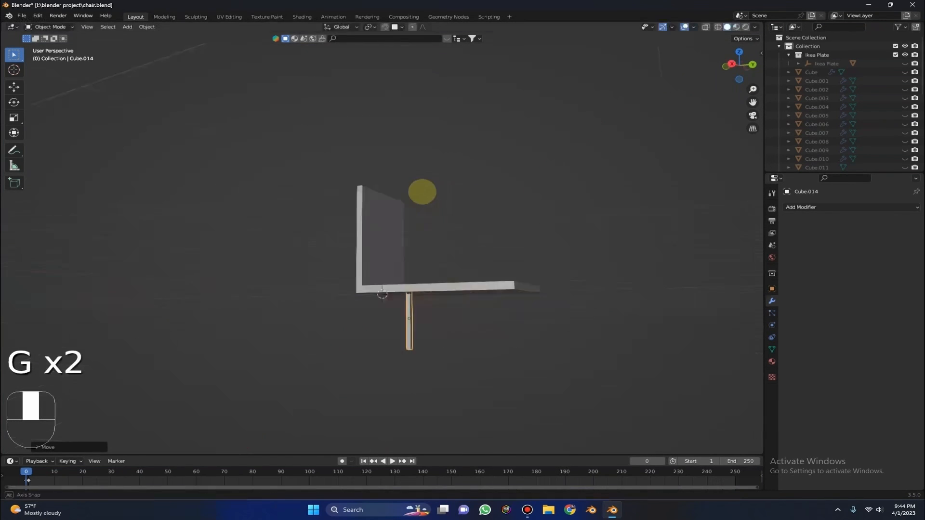
Step: Move the post along X and Y into a rear corner of the base's underside as a leg
middle_click_drag(530, 183, 487, 178)
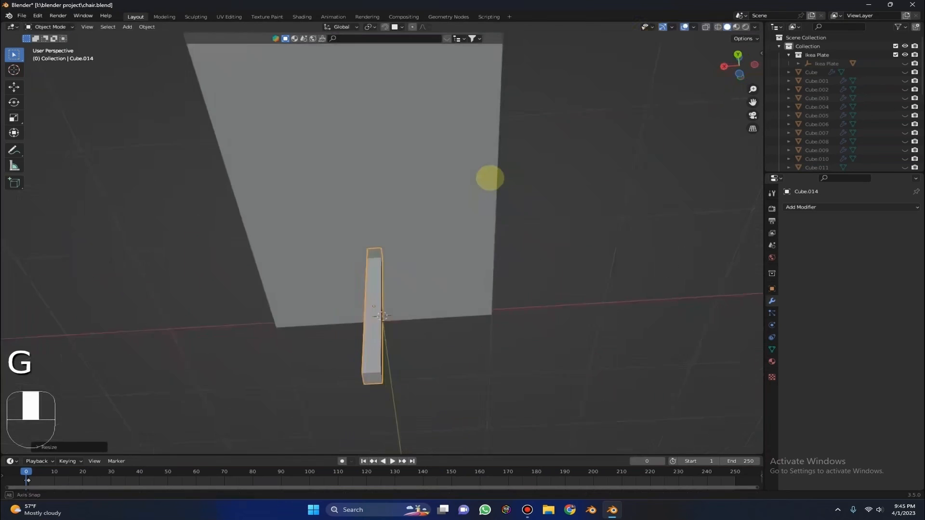
key("g")
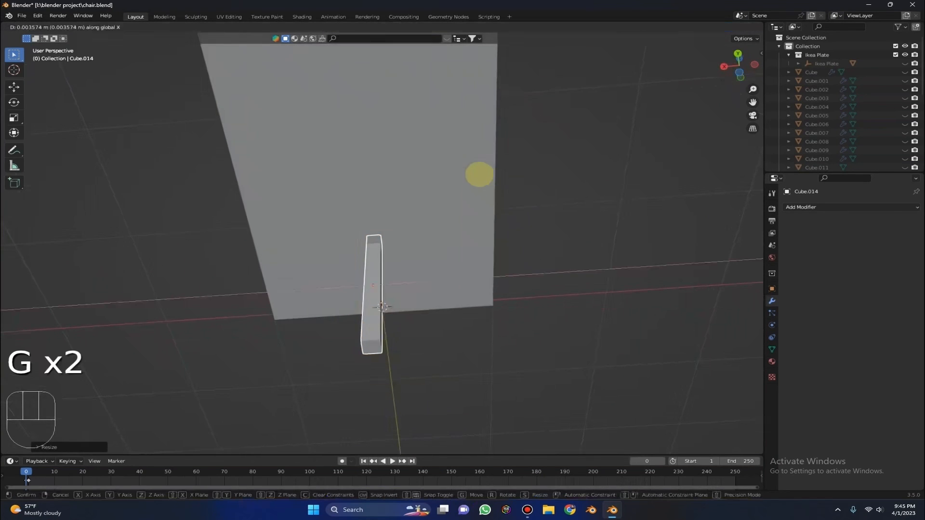
left_click(375, 153)
key("g")
key("y")
left_click(381, 159)
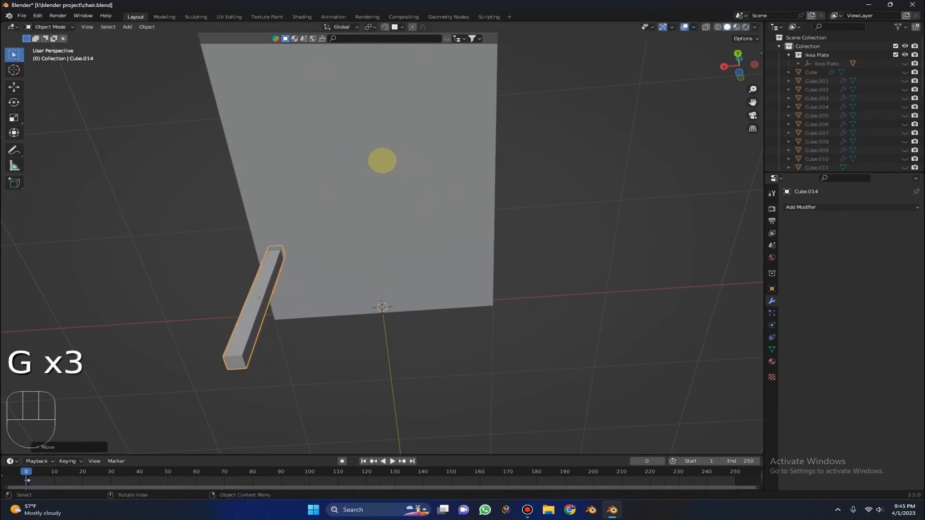
key("g")
key("y")
left_click(433, 204)
middle_click_drag(409, 195, 296, 168)
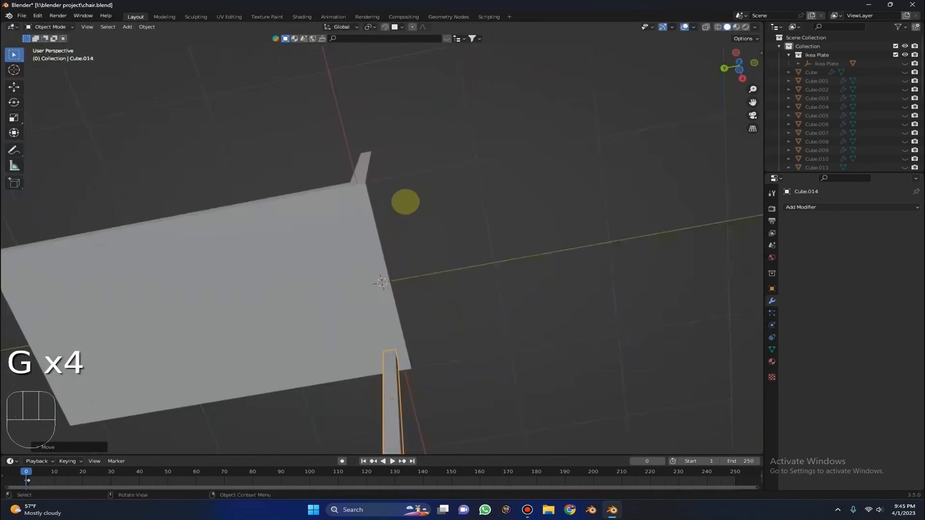
Step: Duplicate the leg along X to the opposite rear corner and align its X position in bottom view
key("shift+d")
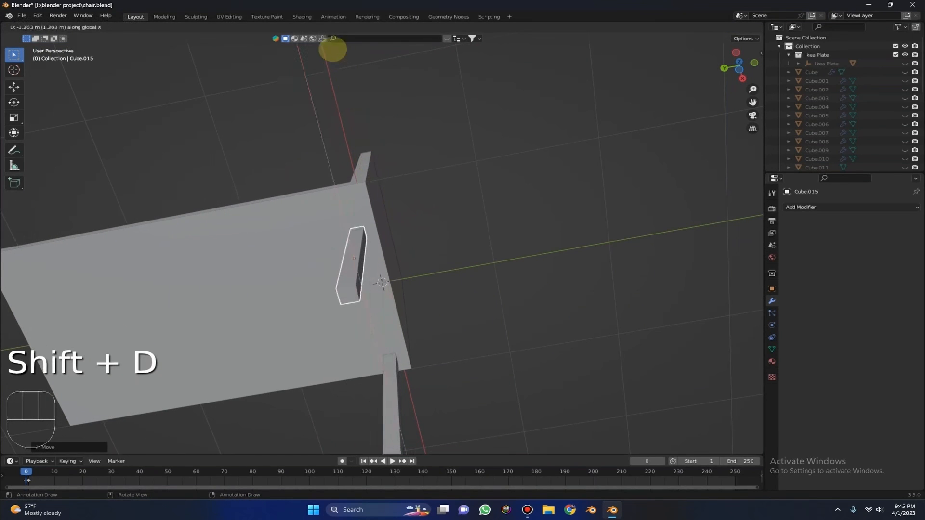
left_click(331, 447)
middle_click_drag(330, 447, 655, 140)
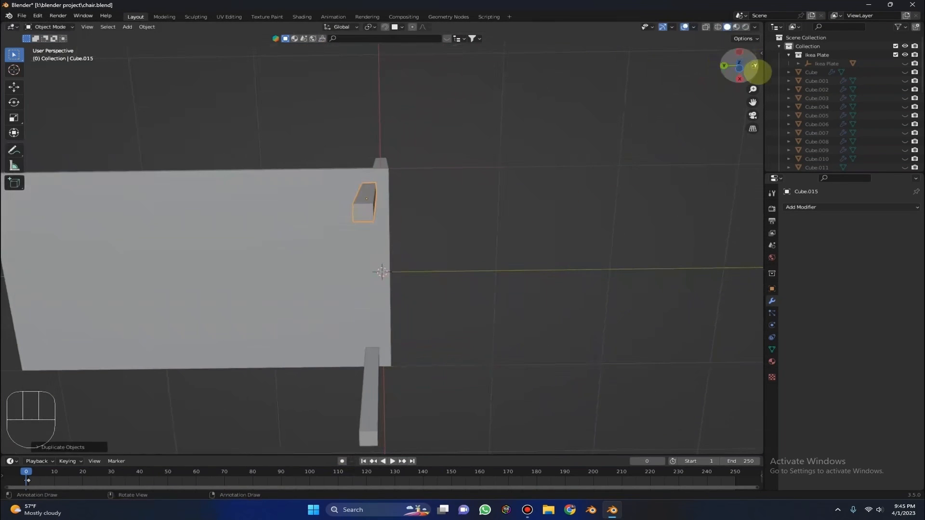
left_click(740, 78)
scroll(543, 231, "up", 2)
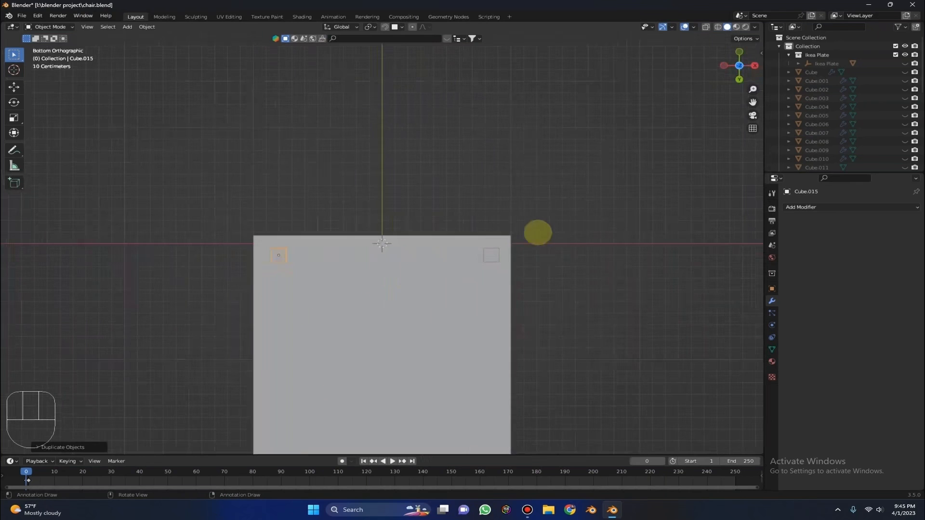
key("g")
key("x")
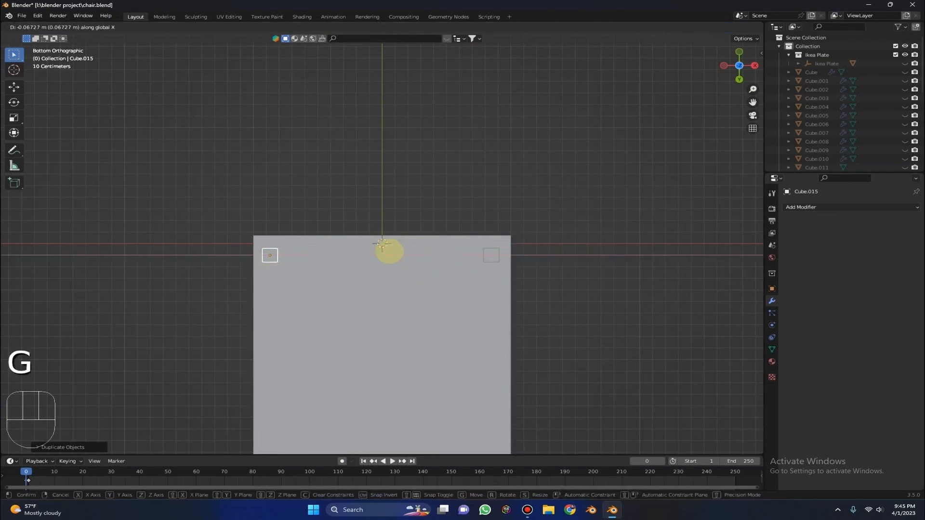
left_click(389, 251)
Step: Select both rear legs and duplicate them along Y to the far end of the base
left_click(492, 251, "shift")
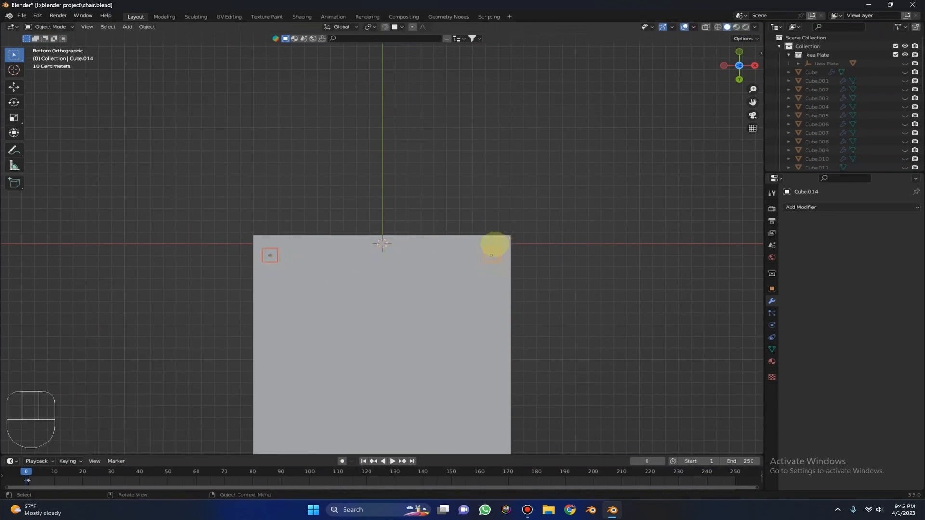
scroll(528, 213, "down", 6)
scroll(528, 212, "down", 3)
scroll(501, 192, "up", 3)
key("shift+d")
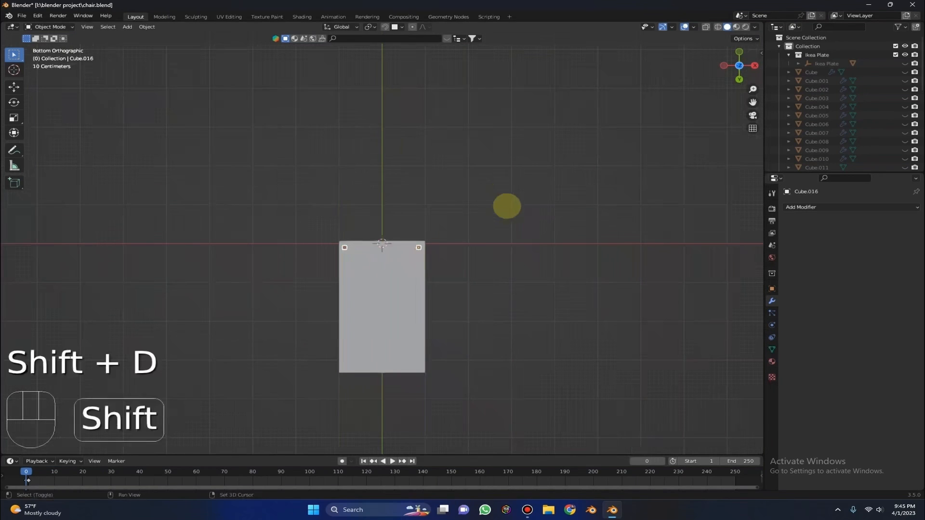
key("y")
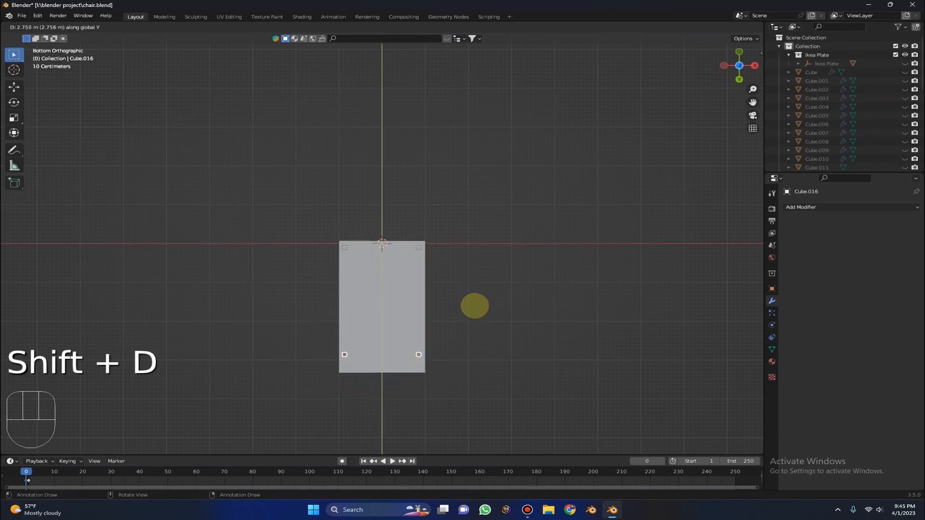
left_click(479, 311)
Step: Select all four legs under the base and delete them
middle_click_drag(474, 202, 305, 349)
left_click_drag(304, 348, 683, 424)
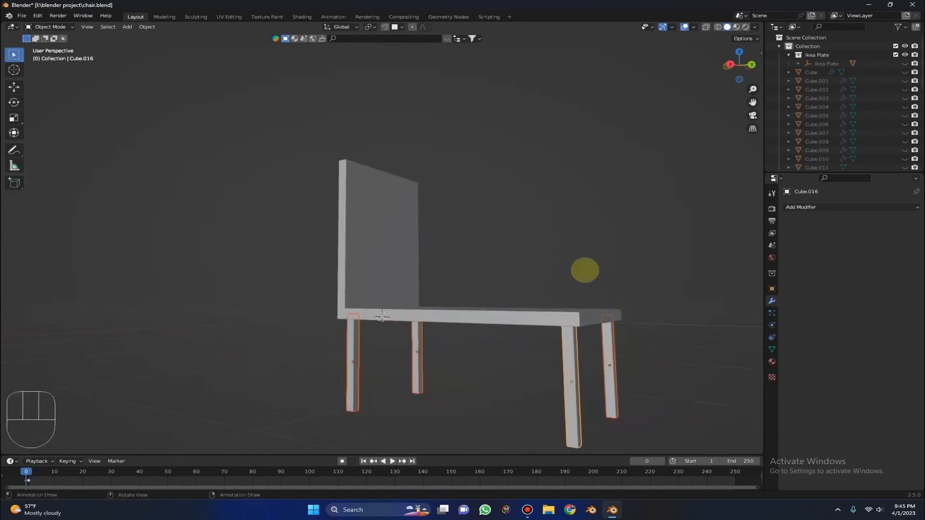
key("Delete")
Step: In Edit Mode, extrude the L-shaped body's two underside faces downward by about 0.93 m
middle_click_drag(541, 232, 532, 264)
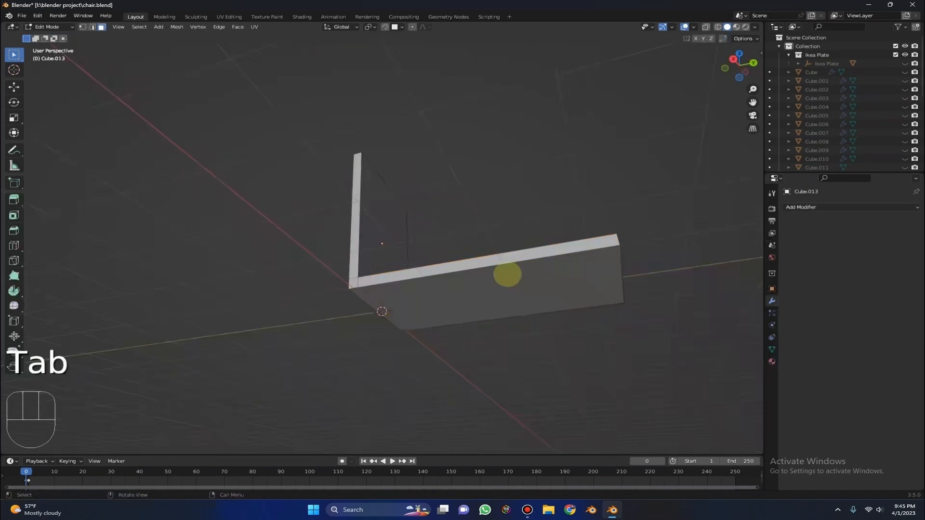
middle_click_drag(508, 275, 510, 268)
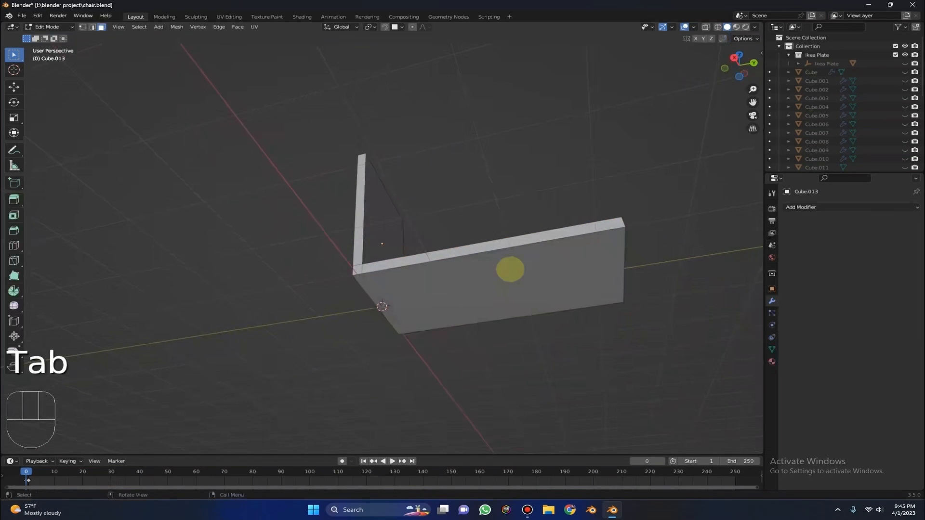
key("3")
left_click(467, 280)
scroll(460, 283, "up", 3)
left_click(344, 328, "shift")
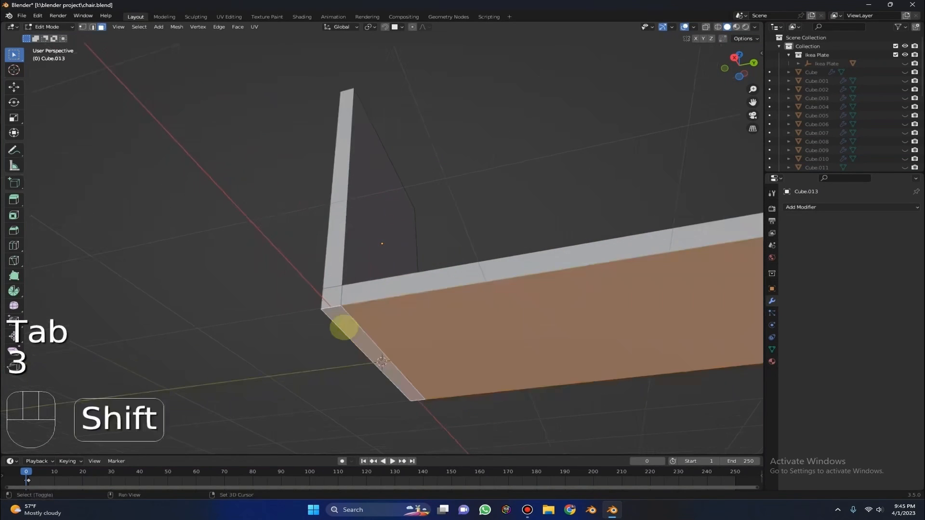
scroll(433, 302, "down", 2)
middle_click_drag(445, 303, 485, 303)
key("e")
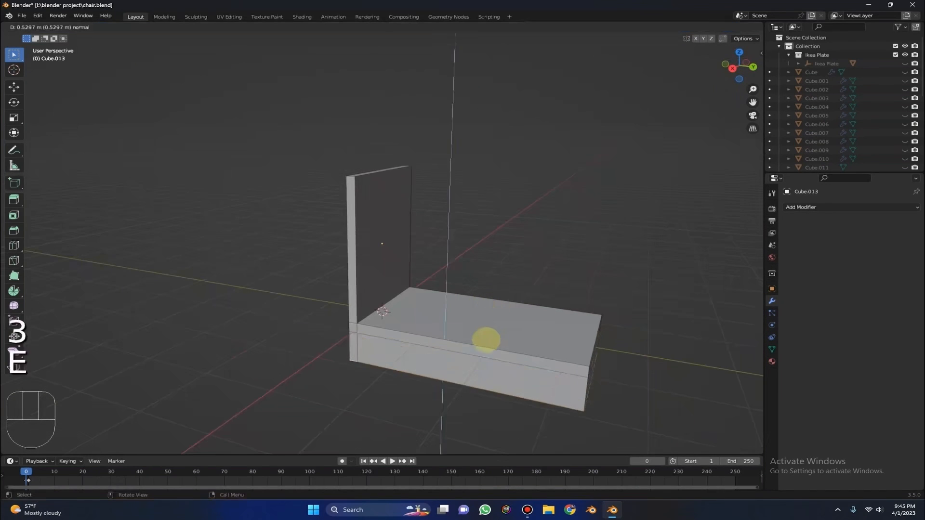
key("ctrl")
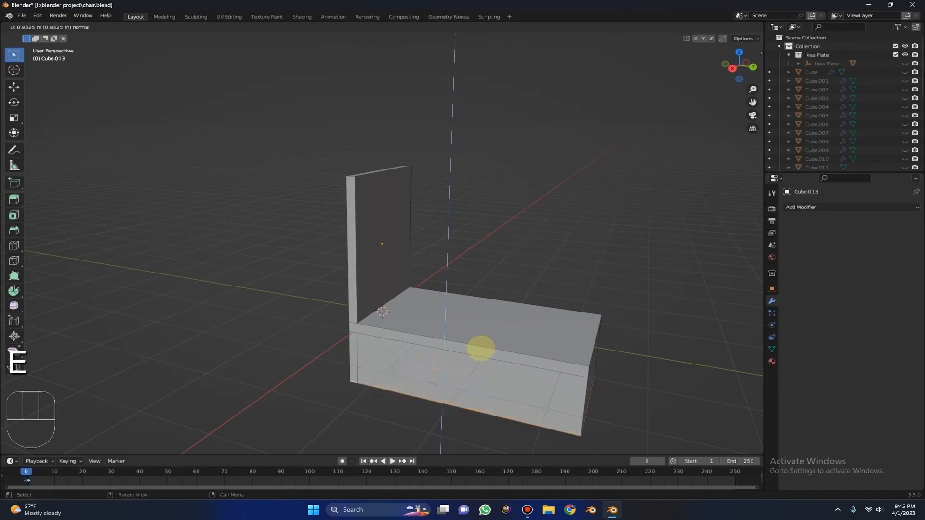
left_click(481, 348)
Step: Scale the extruded bottom faces outward so the lower body flares, and return to Object Mode
middle_click_drag(511, 262, 487, 238)
key("s")
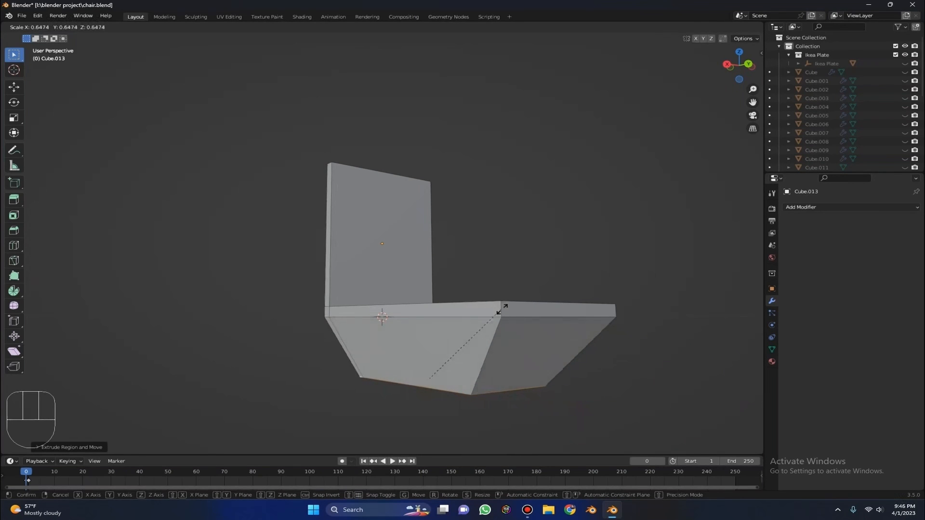
left_click(554, 260)
middle_click_drag(553, 259, 538, 242)
key("Tab")
Step: Add a new cube at the origin and scale it down to a small block
middle_click_drag(433, 265, 559, 167)
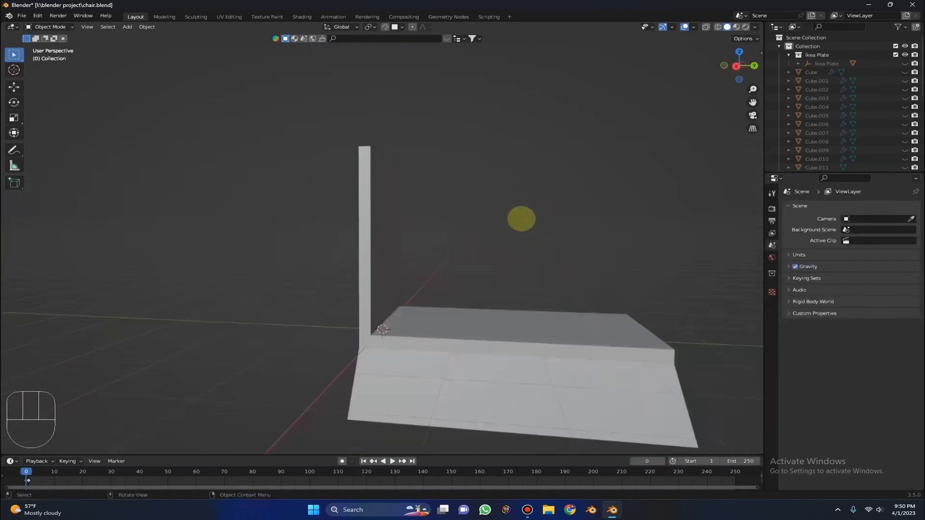
middle_click_drag(385, 240, 362, 226)
key("shift+a")
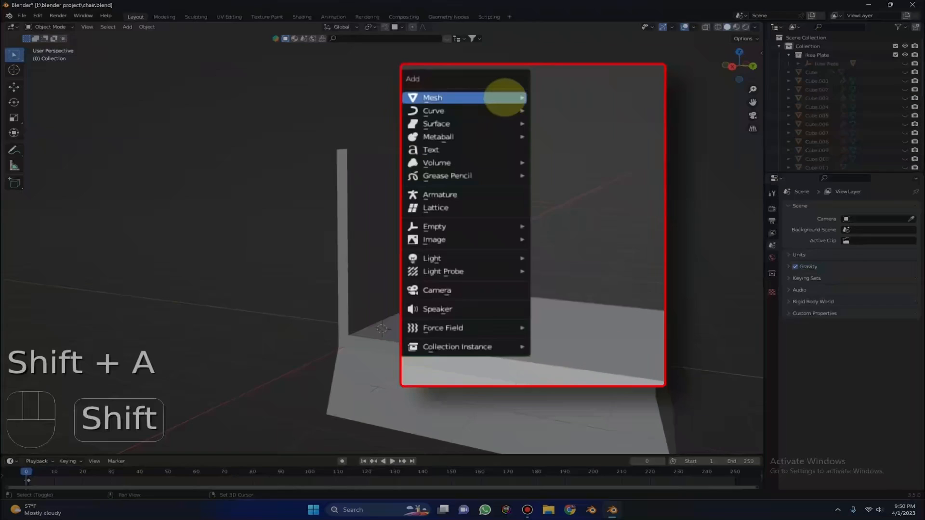
mouse_move(505, 95)
left_click(547, 112)
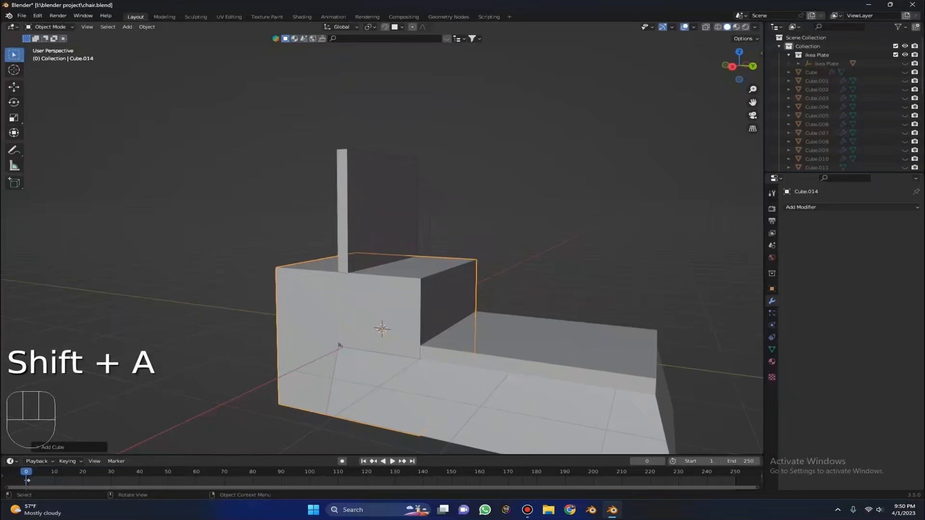
key("s")
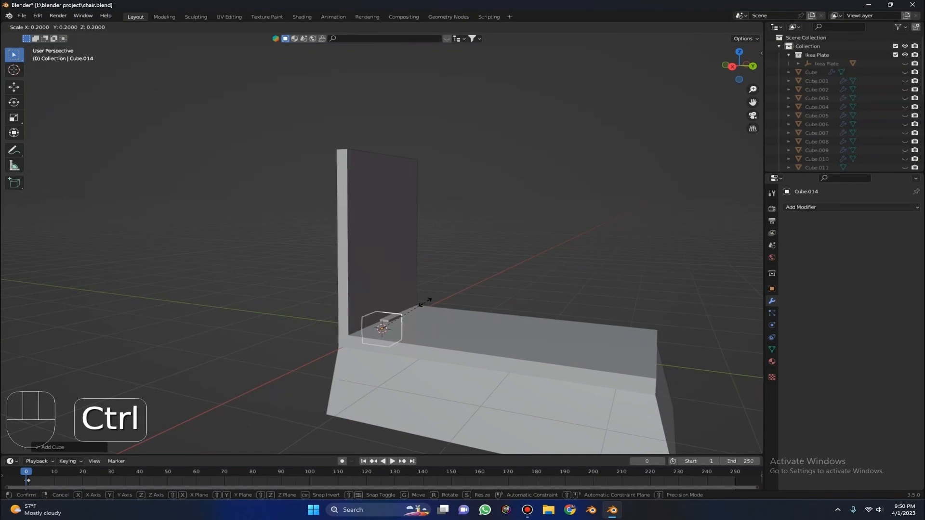
left_click(453, 302)
Step: Stretch the small block along X into a wide box and reduce its overall size slightly
middle_click_drag(453, 303, 467, 264)
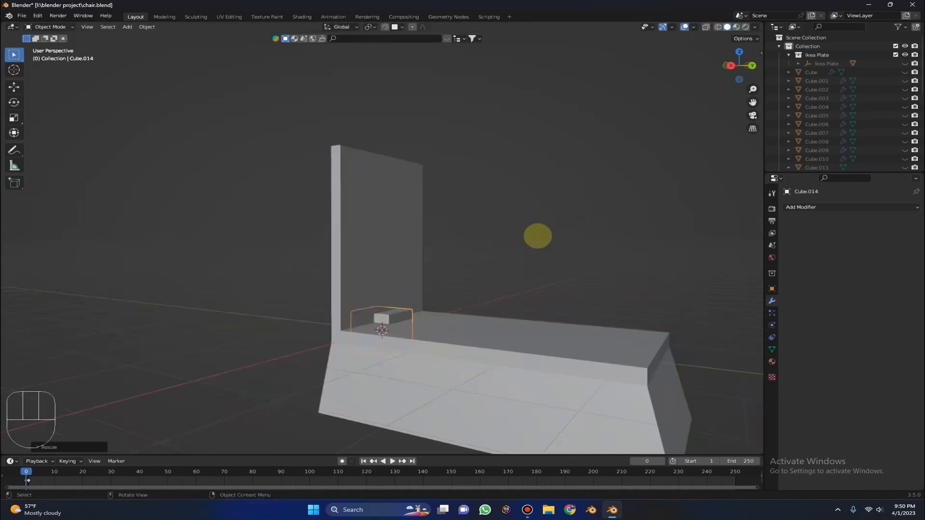
middle_click_drag(537, 236, 522, 241)
key("s")
key("x")
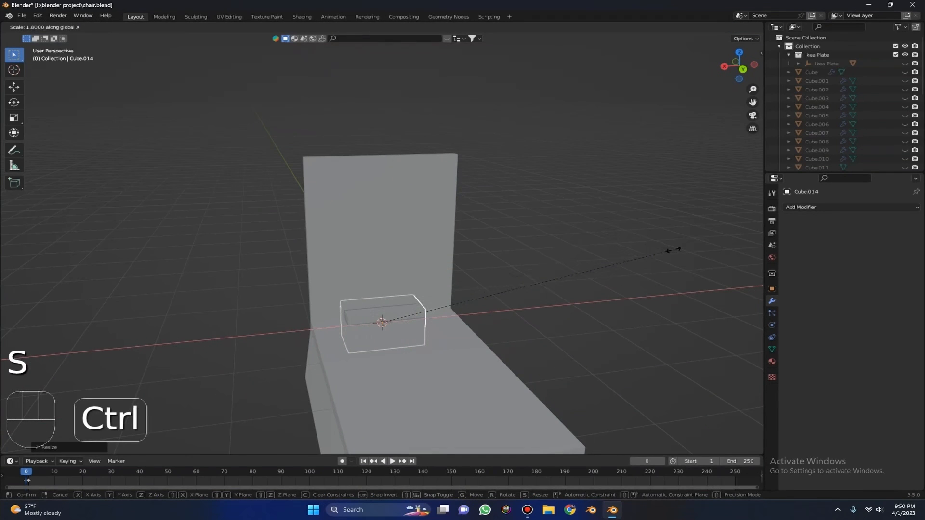
left_click(707, 249)
key("s")
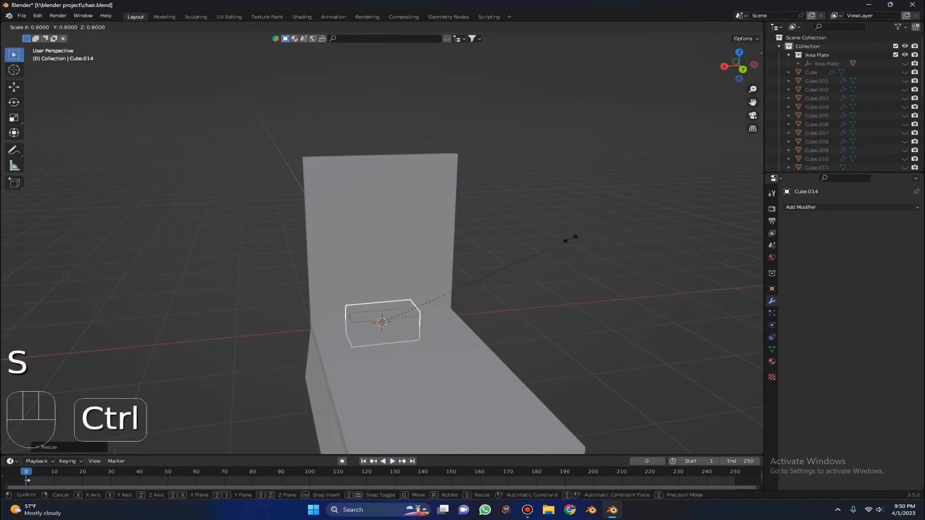
left_click(730, 66)
Step: In the right side view, move the box onto the base in front of the upright panel
left_click(724, 66)
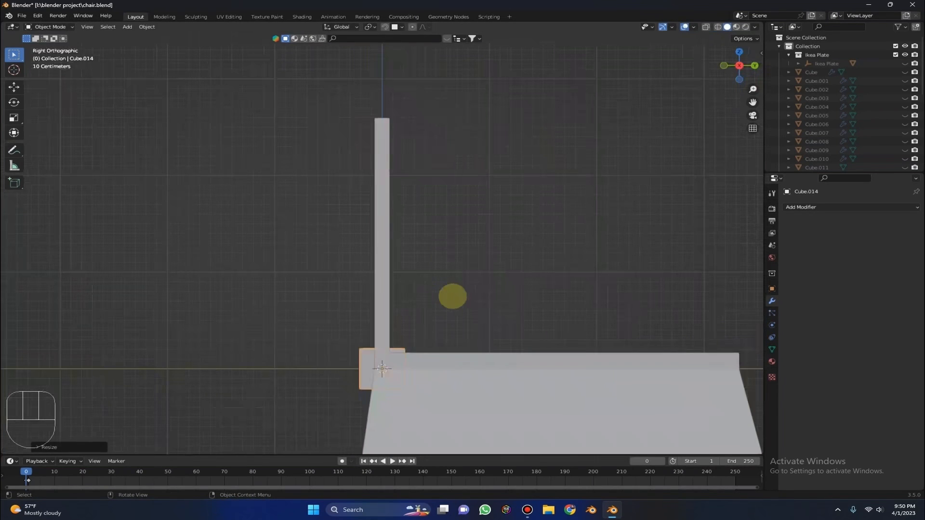
key("g")
left_click(494, 253)
middle_click_drag(494, 252, 366, 262)
Step: Add a Subdivision Surface modifier to the box with viewport and render levels of 3, and shade it smooth
left_click(829, 207)
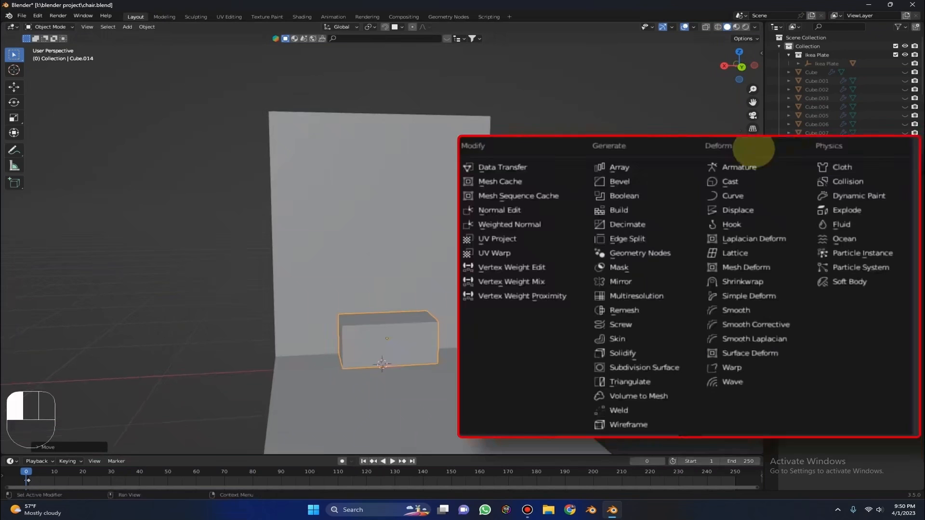
left_click(754, 365)
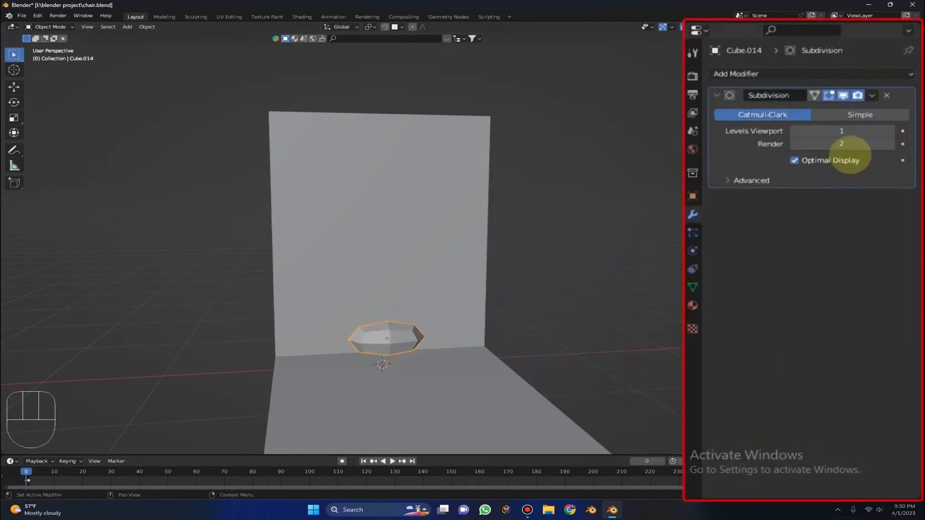
left_click(890, 131)
left_click(890, 131)
left_click(890, 143)
left_click(871, 95)
middle_click_drag(473, 200, 489, 281)
right_click(472, 196)
left_click(470, 191)
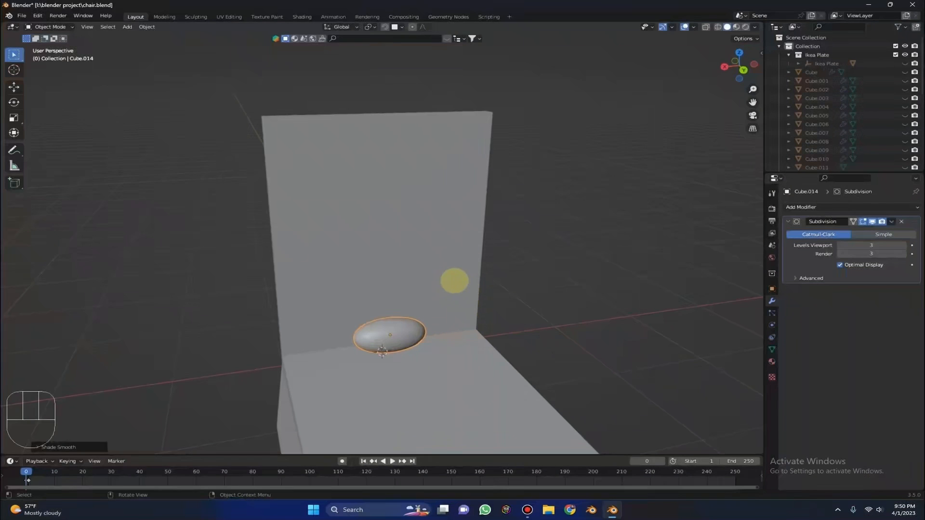
Step: Enter Edit Mode and add a vertical loop cut across the middle of the smoothed box
key("Tab")
key("ctrl+r")
left_click(404, 328)
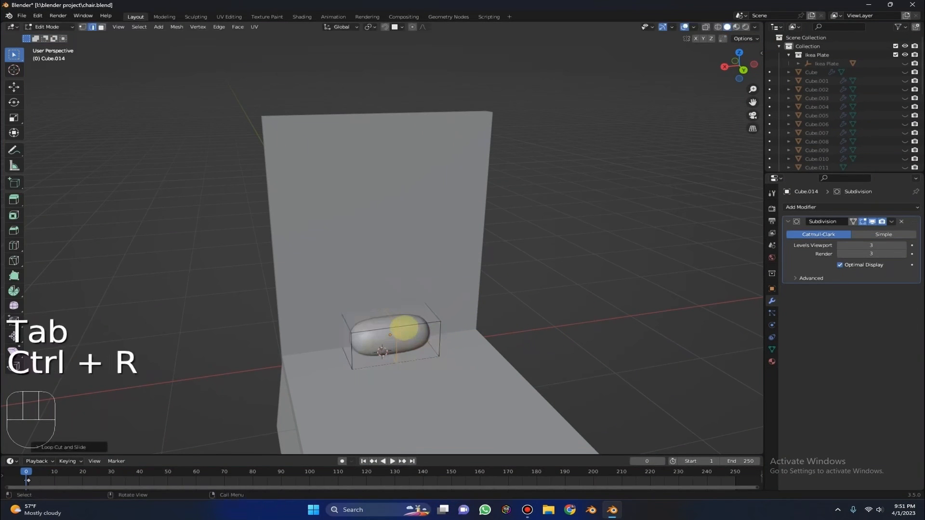
key("ctrl")
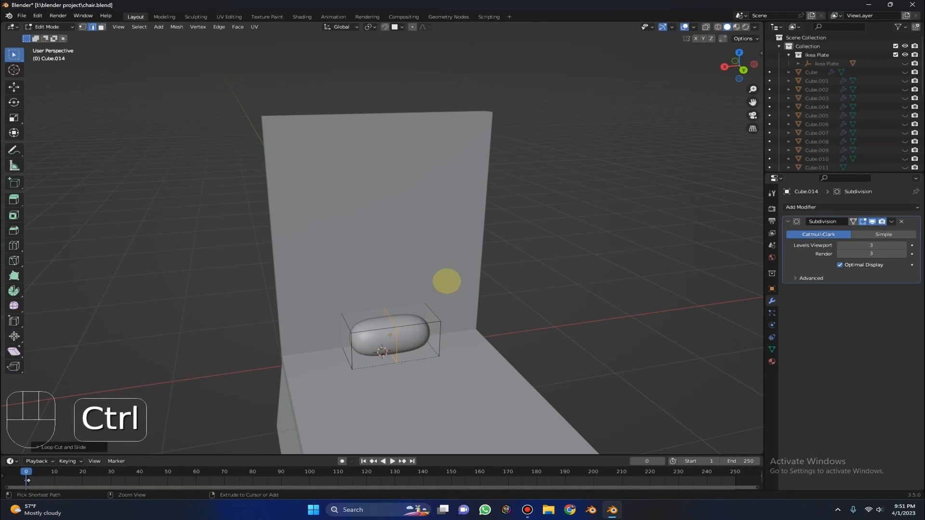
Step: Bevel the pillow's middle loop cut into a wide band and return to Object Mode
key("ctrl+b")
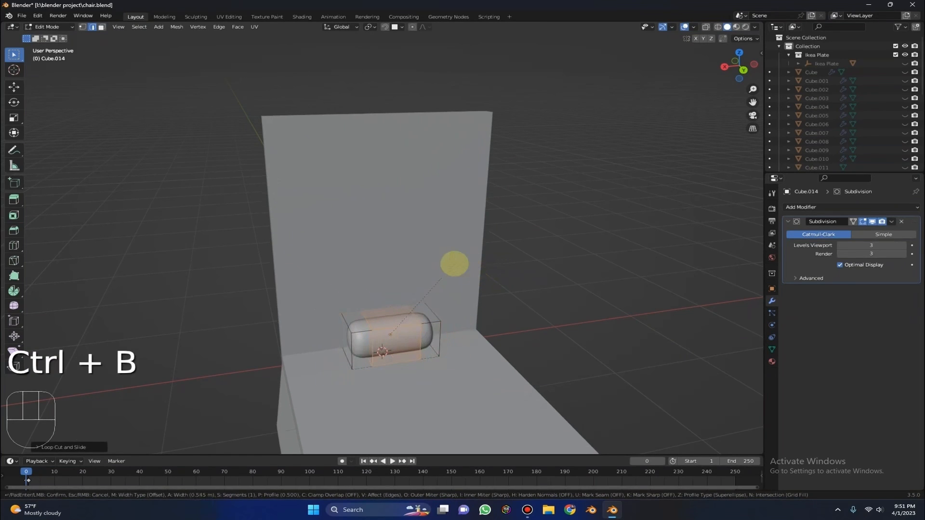
left_click(381, 241)
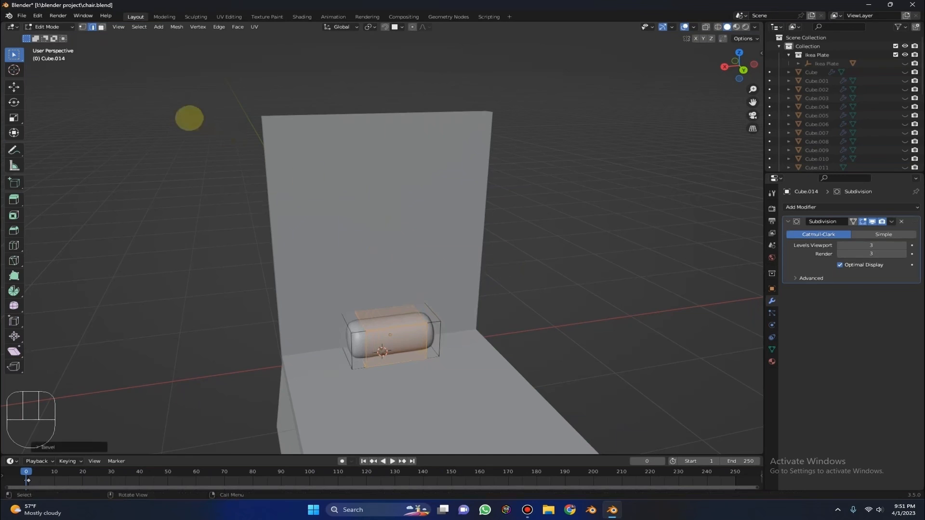
left_click(48, 27)
left_click(53, 37)
Step: In the right side view, flatten the pillow along Z
key("KP_3")
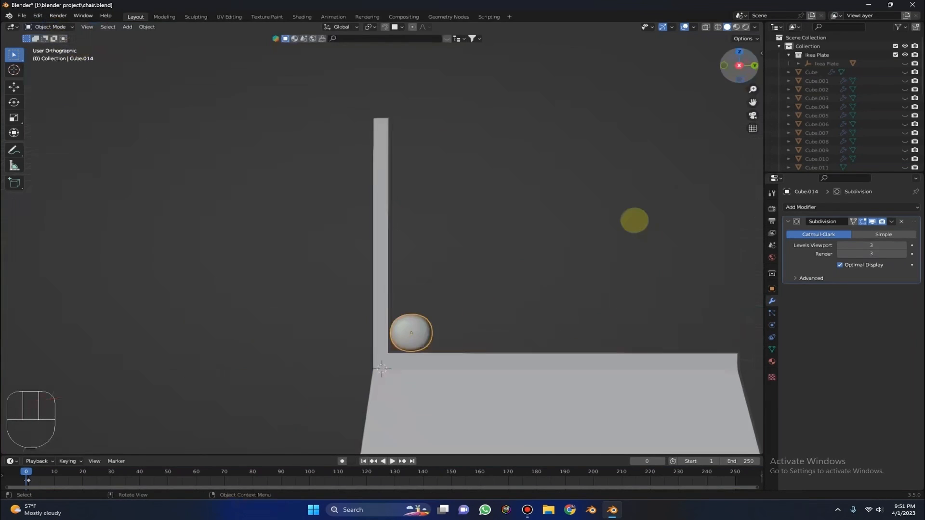
key("s")
key("z")
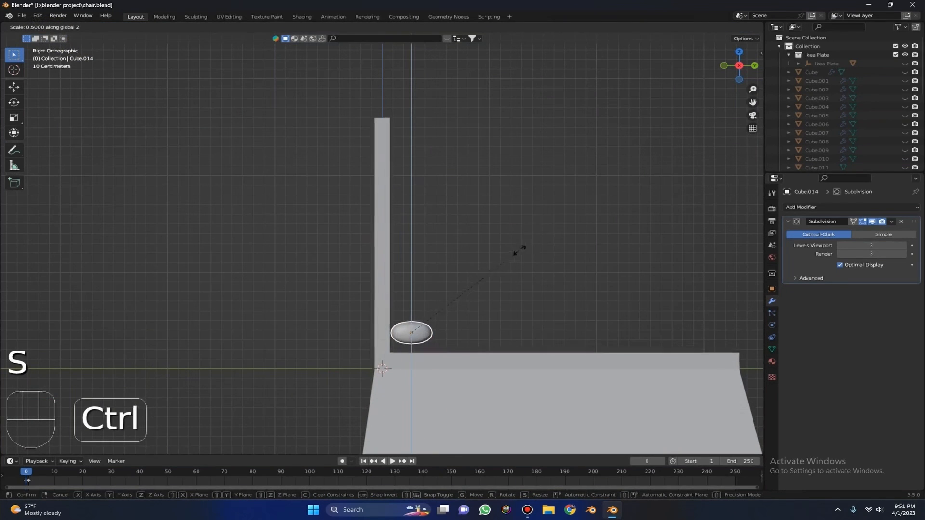
left_click(558, 229)
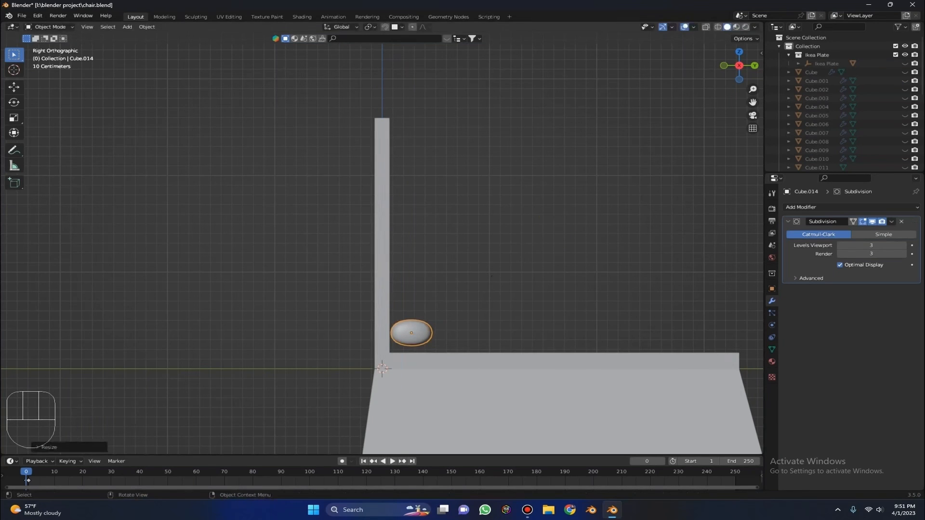
key("r")
right_click(580, 327)
key("s")
key("z")
right_click(620, 326)
Step: Lengthen the pillow along Y and rotate it so that it leans against the upright panel
key("s")
key("y")
key("ctrl")
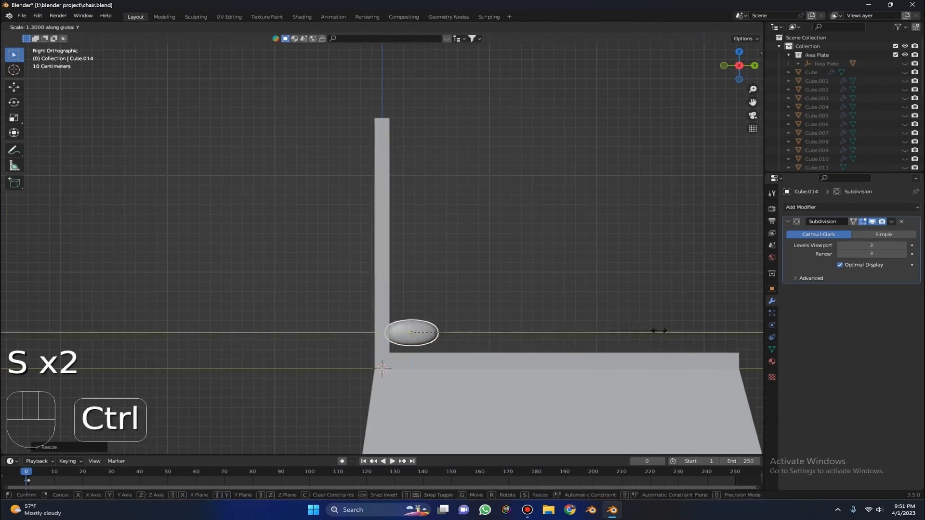
key("r")
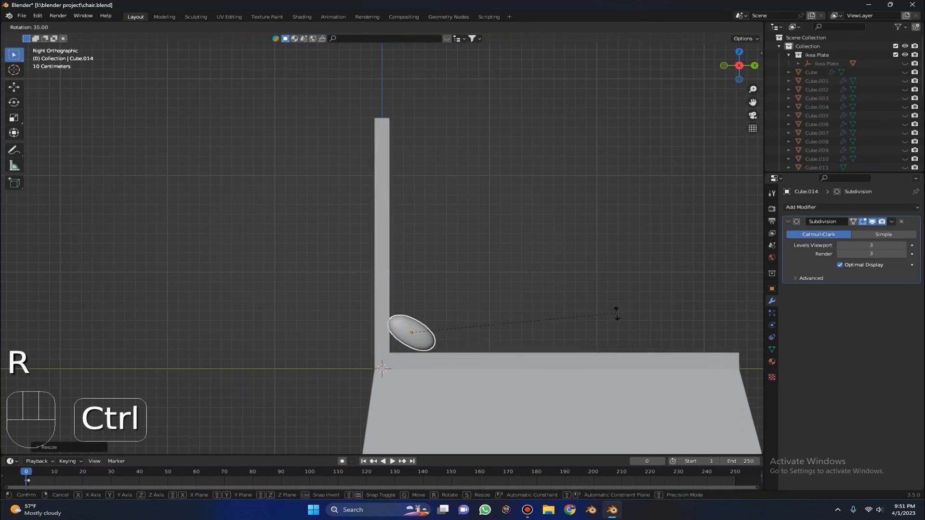
left_click(586, 252)
Step: In Edit Mode, scale the pillow's bevelled middle band along X, and return to Object Mode
key("Tab")
middle_click_drag(586, 252, 488, 255)
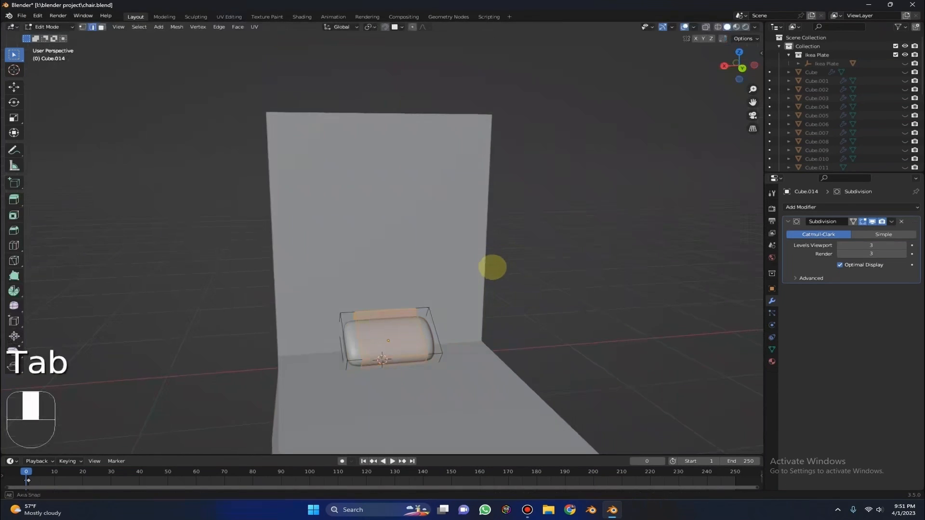
key("s")
key("x")
left_click(433, 268)
key("Tab")
Step: Move the pillow sideways to one half of the base, in front of the headboard
key("g")
mouse_move(434, 268)
middle_mouse_down()
mouse_move(507, 276)
mouse_move(421, 281)
middle_mouse_up()
left_click(462, 279)
Step: Duplicate the pillow and move the copy about 1 m along X to the other half of the base
key("shift+d")
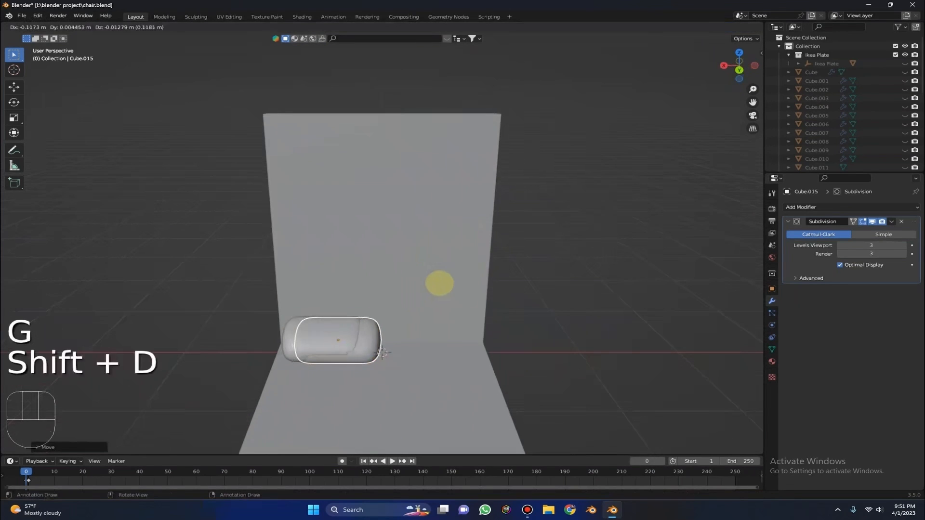
key("x")
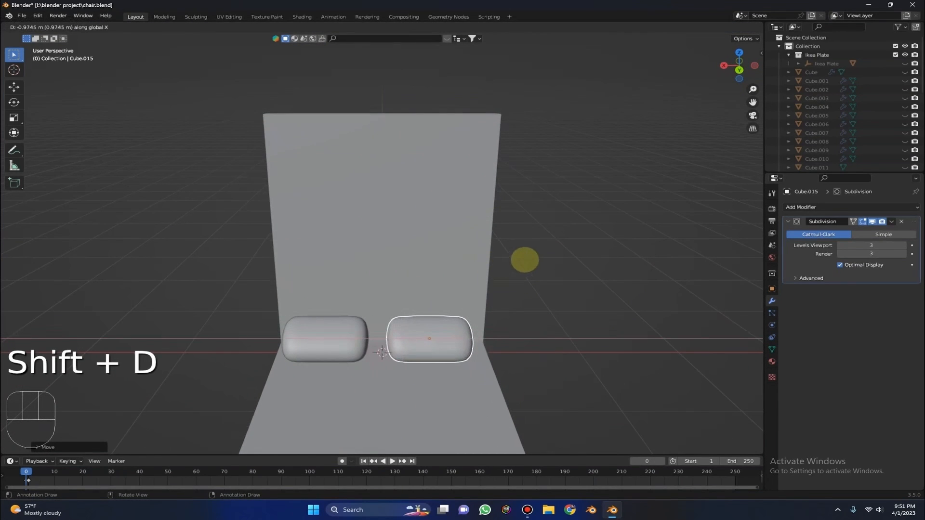
left_click(530, 260)
key("s")
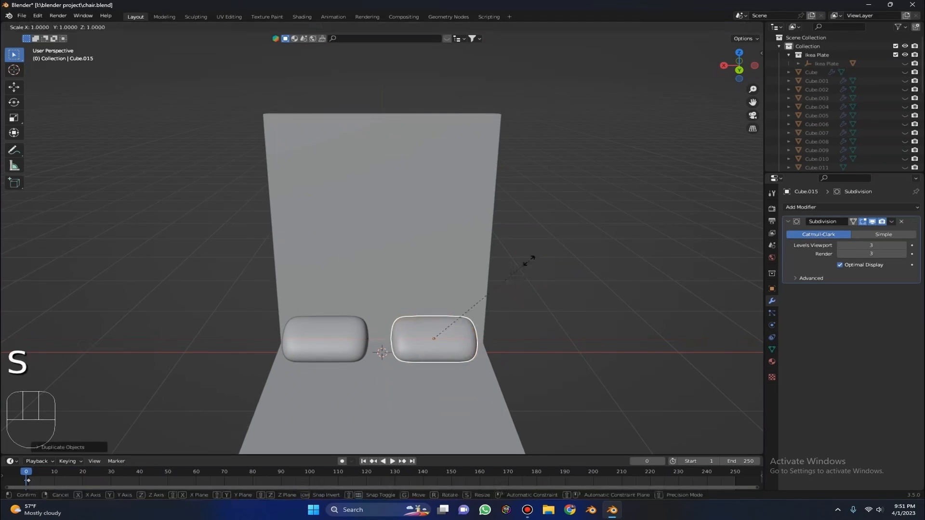
key("s")
key("shift+x")
right_click(575, 255)
key("d")
Step: Enlarge the duplicated pillow in X and Z only, keeping its Y depth
key("s")
key("shift+y")
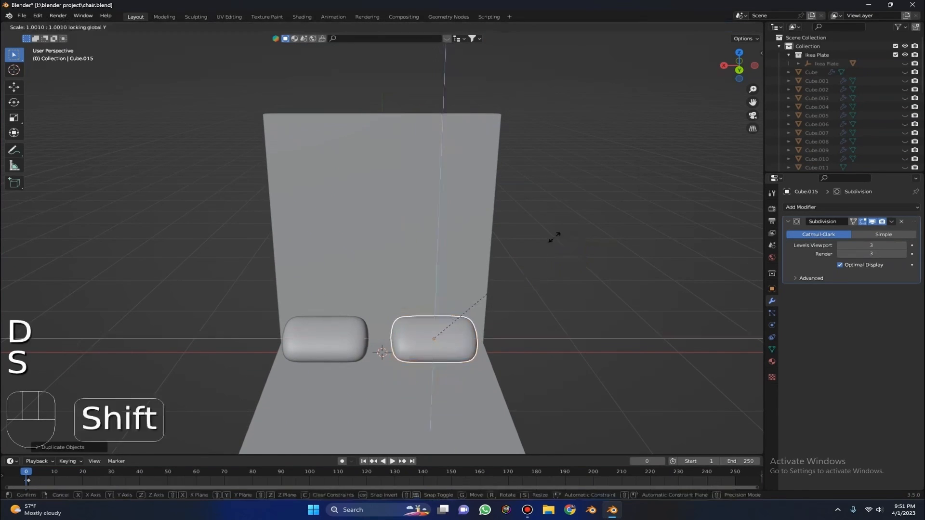
left_click(592, 243)
Step: Enlarge the original pillow by about 1.18 in X and Z only, and shift it along X beside the copy
left_click(340, 328)
key("s")
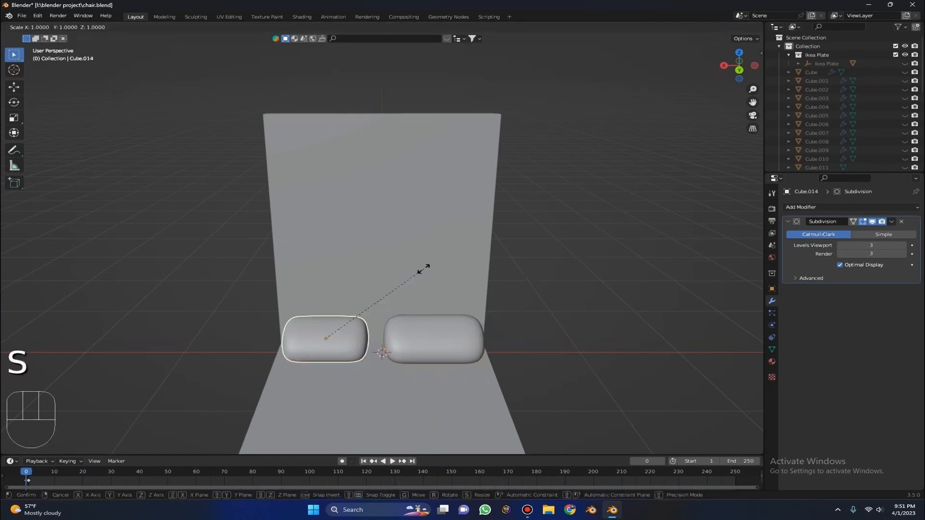
key("shift+y")
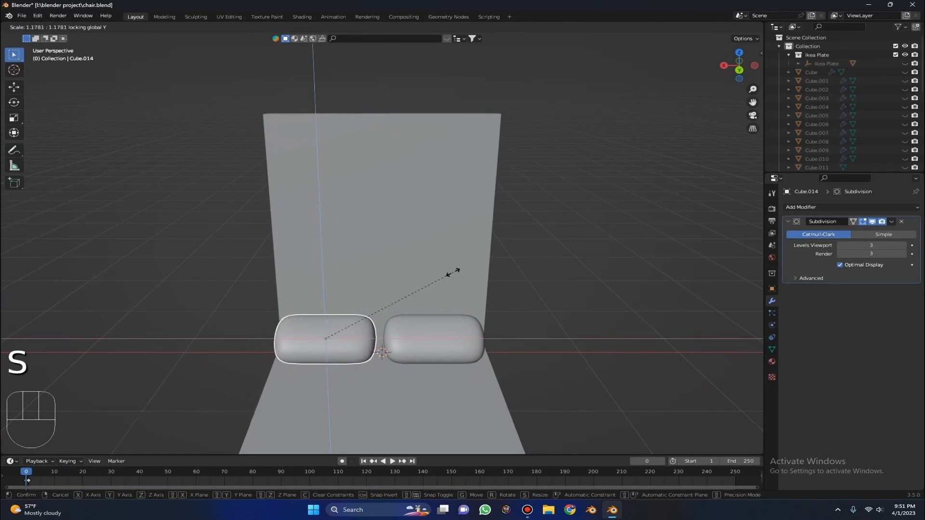
left_click(450, 272)
key("g")
key("x")
left_click(456, 273)
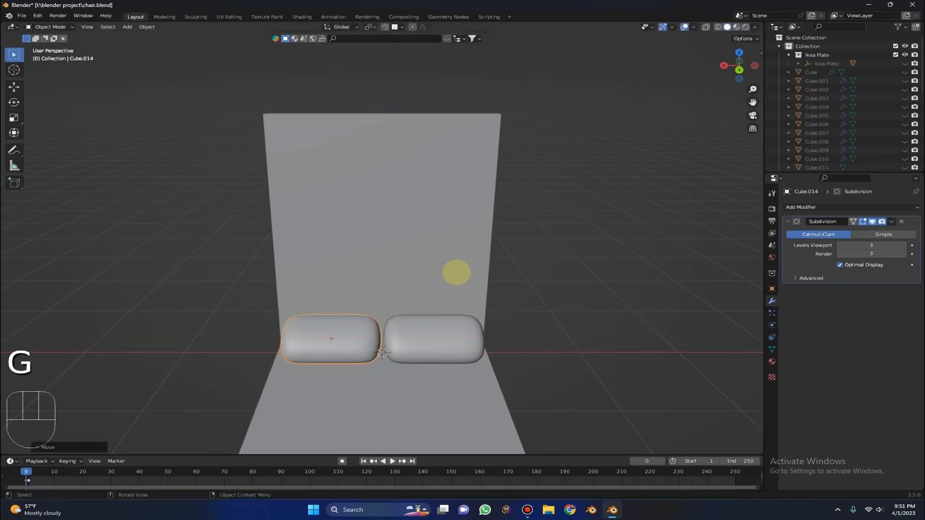
Step: Add a cube at the 3D cursor and, in the right side view, scale it down uniformly to 0.1
middle_click_drag(460, 264, 486, 262)
scroll(485, 262, "down", 3)
middle_click_drag(449, 223, 506, 194)
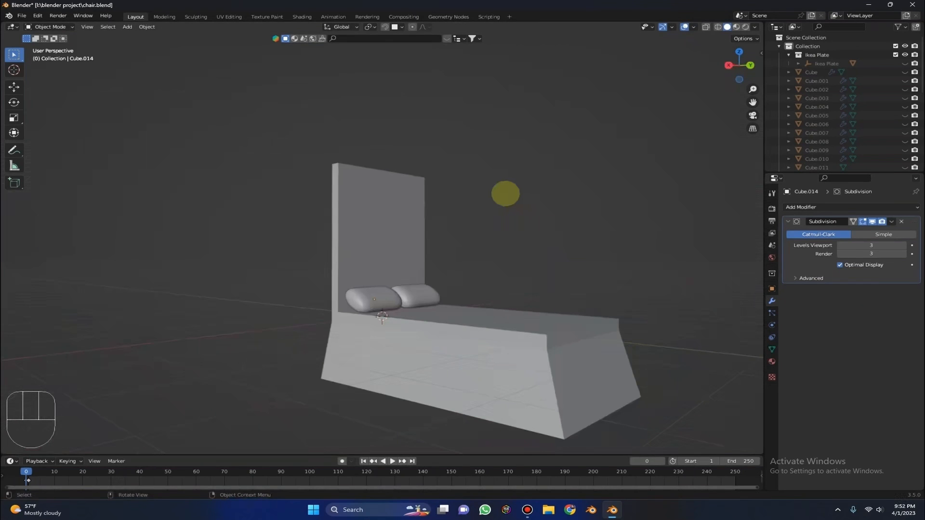
key("shift+a")
mouse_move(512, 94)
left_click(552, 102)
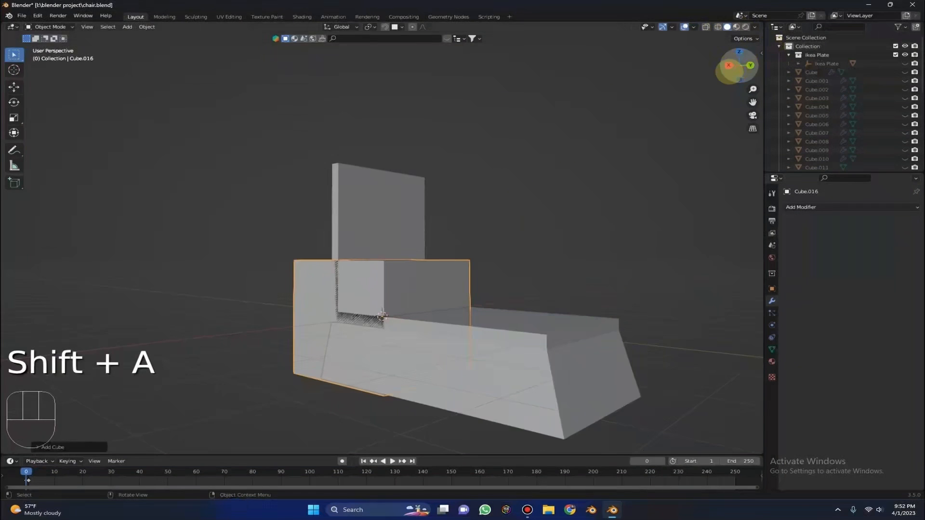
key("KP_3")
key("s")
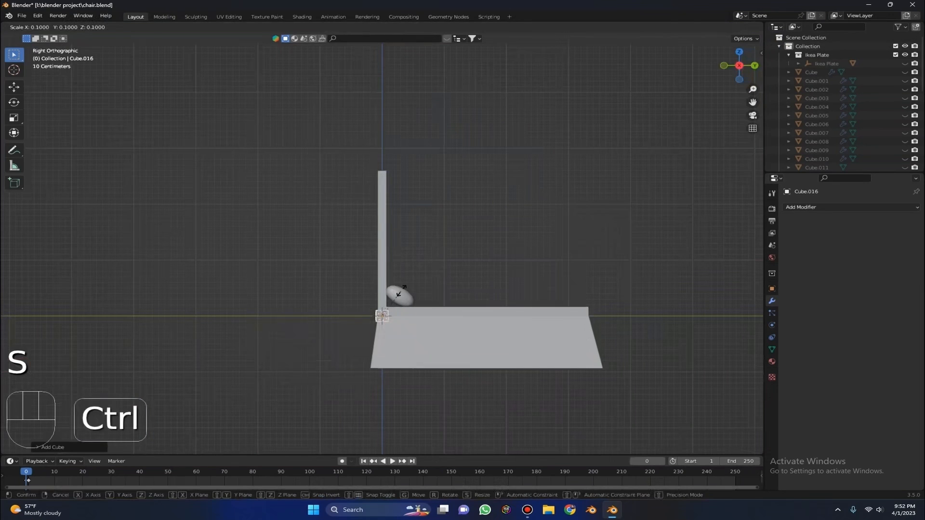
Step: Stretch the small cube along Y by about 16.7 and place it on top of the base, in front of the pillows
key("y")
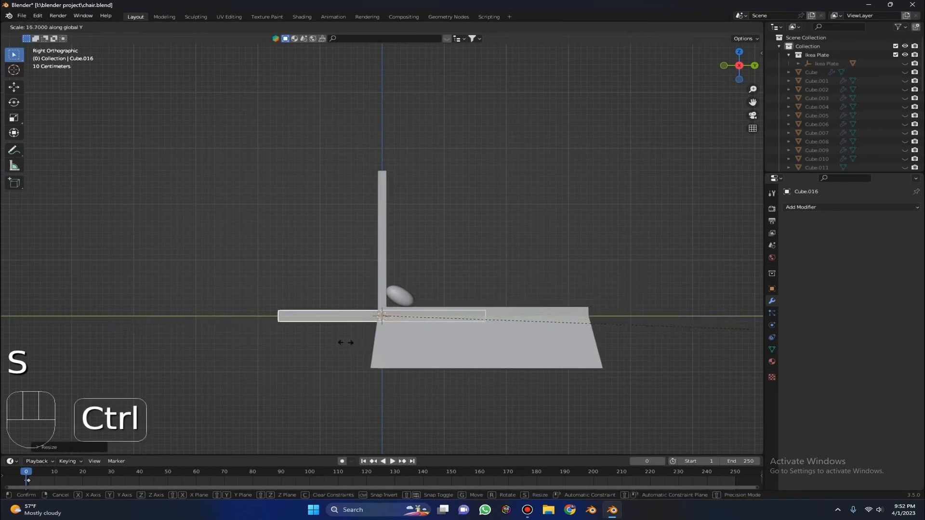
left_click(425, 293)
key("g")
left_click(542, 276)
Step: Widen the long bar along X by about 11 so that it spans the base like a mattress
middle_click_drag(542, 276, 718, 193)
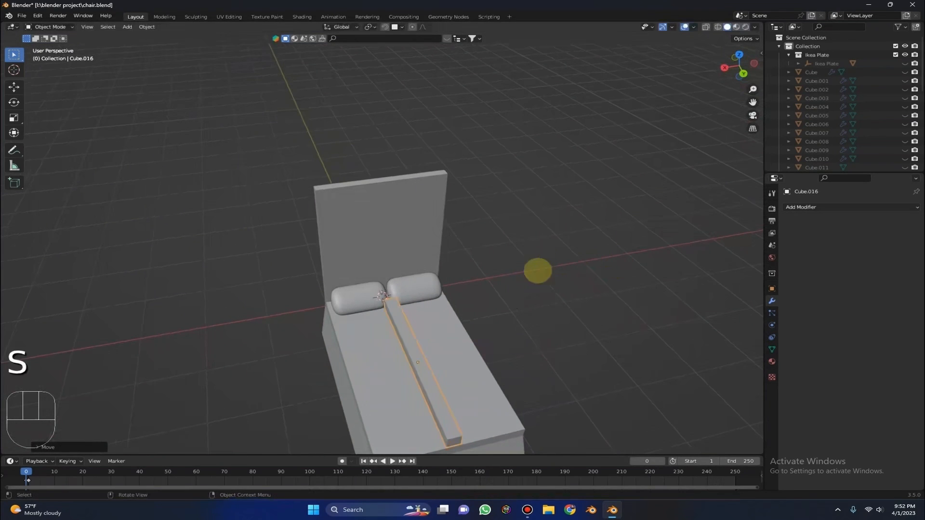
key("s")
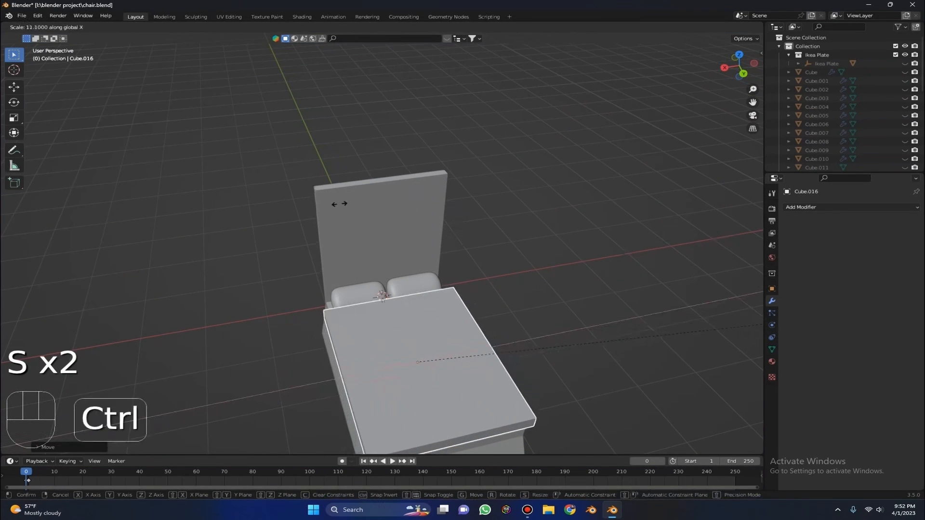
left_click(177, 174)
Step: Lower the mattress block along Z to close the gap above the base
middle_click_drag(177, 173, 212, 154)
scroll(212, 155, "up", 2)
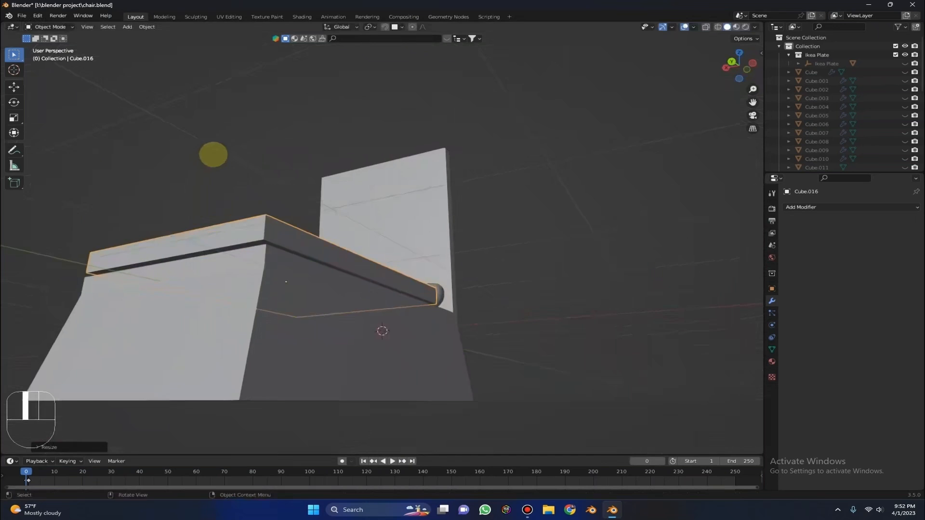
middle_click_drag(280, 110, 404, 124)
key("g")
key("z")
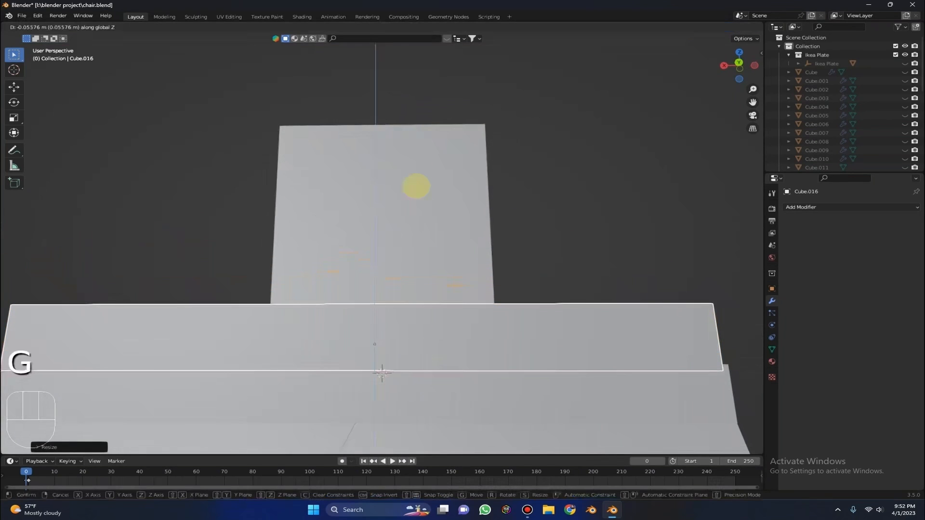
left_click(392, 198)
Step: Add a Subdivision Surface modifier to the mattress block with viewport and render levels of 3
scroll(372, 202, "down", 2)
middle_click_drag(372, 202, 614, 169)
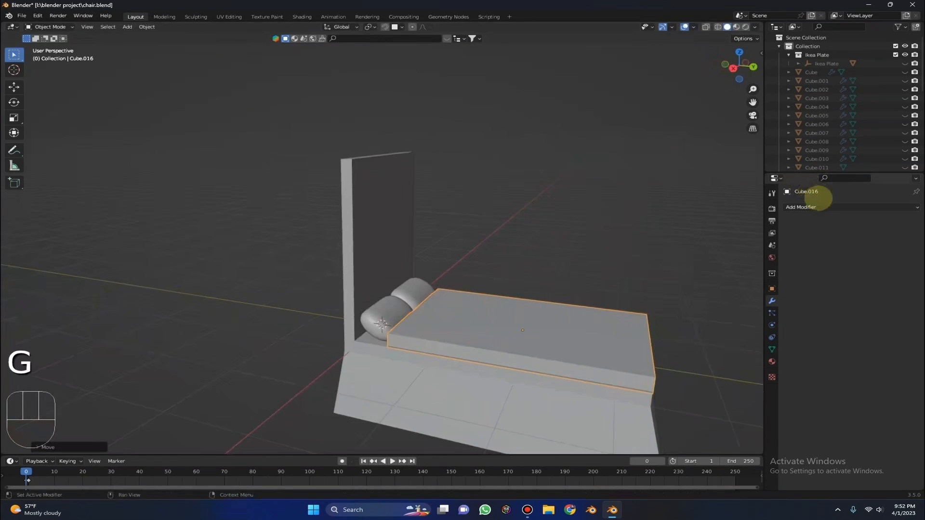
left_click(817, 205)
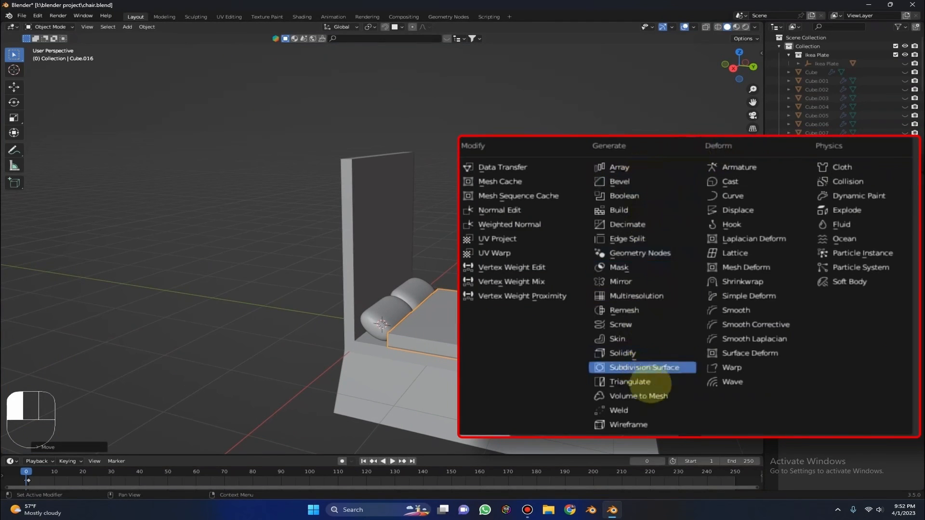
left_click(631, 367)
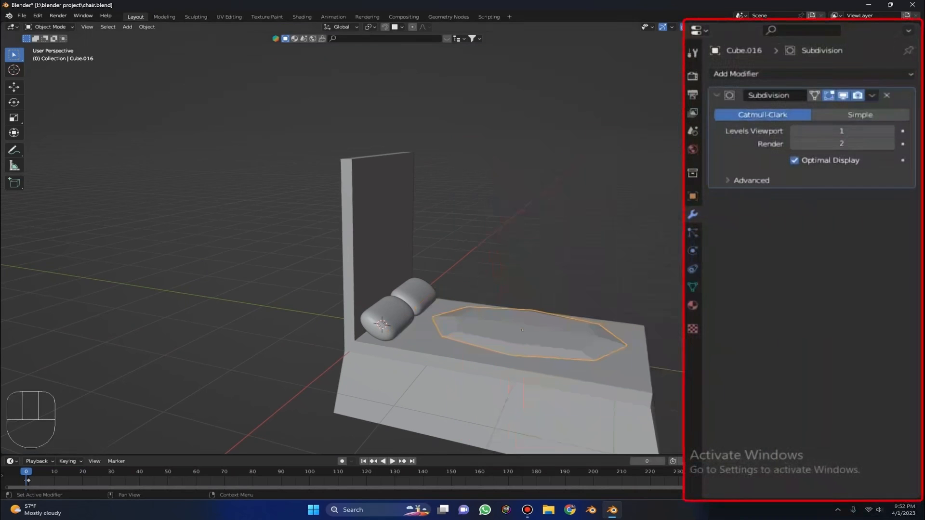
left_click(890, 131)
left_click(890, 131)
Step: In Edit Mode, add a crosswise loop cut at the middle of the mattress and bevel it into a wide band
key("Tab")
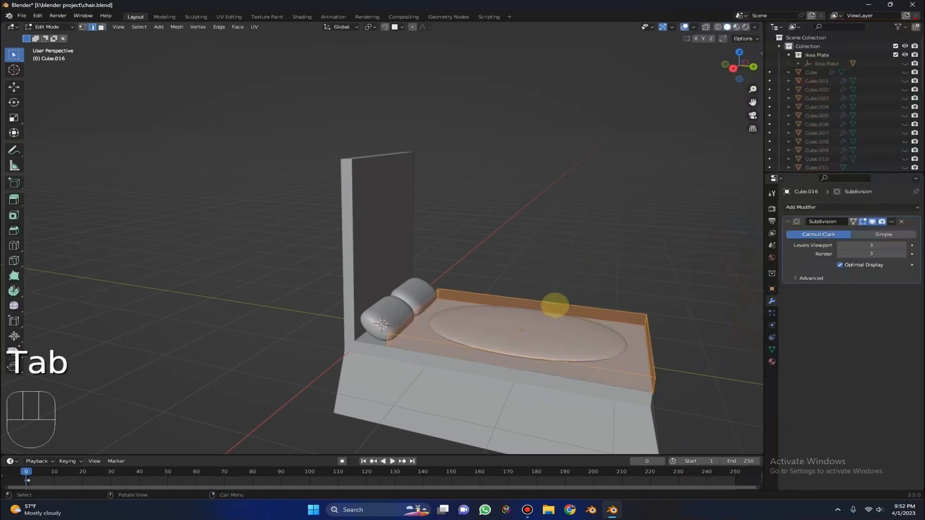
key("ctrl+r")
left_click(550, 360)
right_click(564, 318)
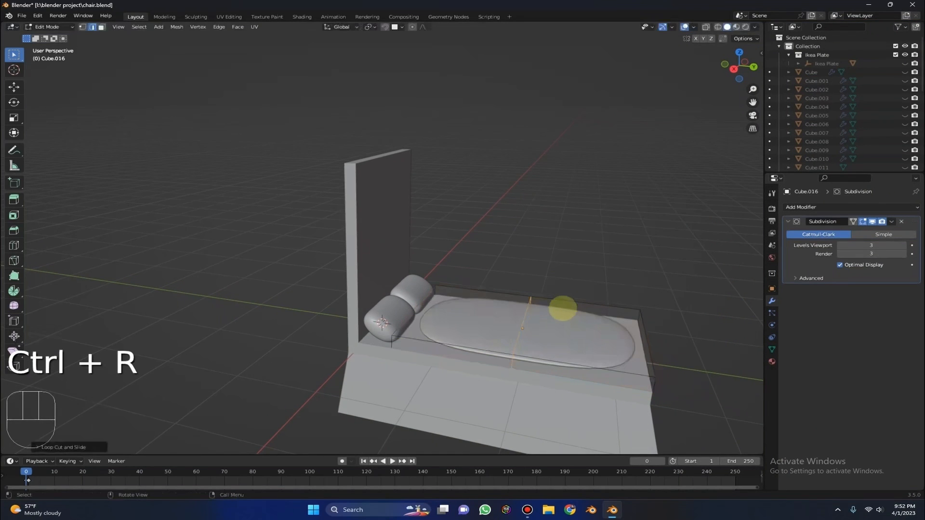
key("ctrl+b")
middle_click_drag(629, 331, 623, 312)
Step: Add a lengthwise loop cut to the mattress, bevel it into a wide band, and return to Object Mode
key("ctrl+r")
left_click(642, 363)
key("ctrl+b")
left_click(687, 306)
key("Tab")
middle_click_drag(656, 284, 662, 281)
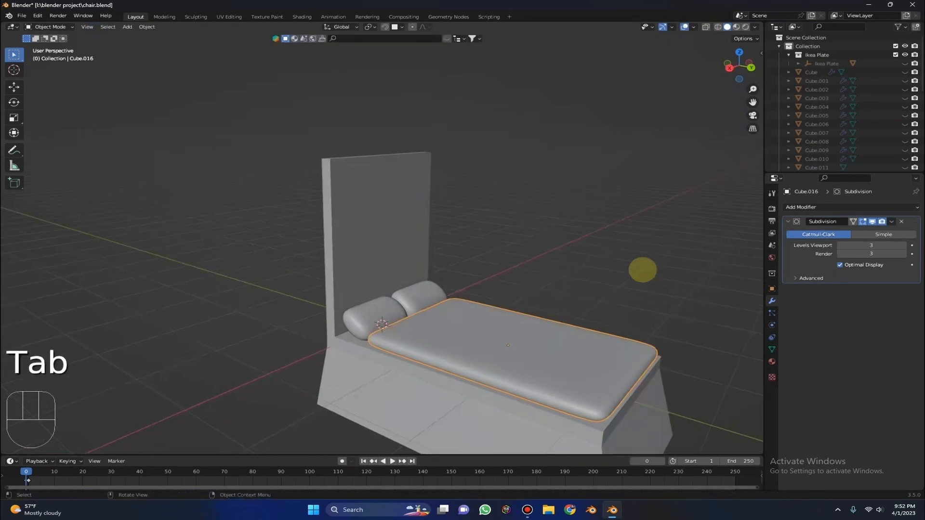
Step: Move the mattress slightly toward the foot of the bed
key("g")
key("g")
left_click(630, 236)
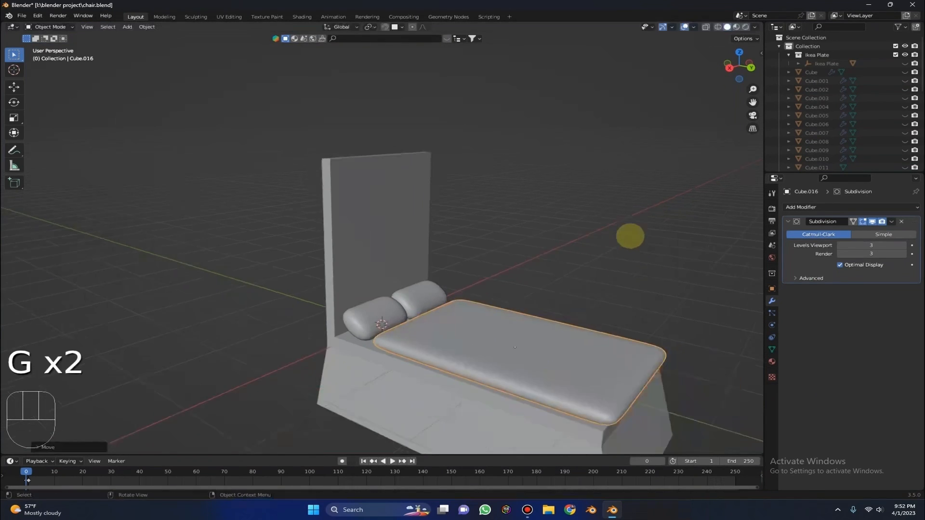
Step: In Edit Mode, select the mattress's three foot-end faces and rotate them in the right side view so the upper edge juts outward
key("KP_3")
key("Tab")
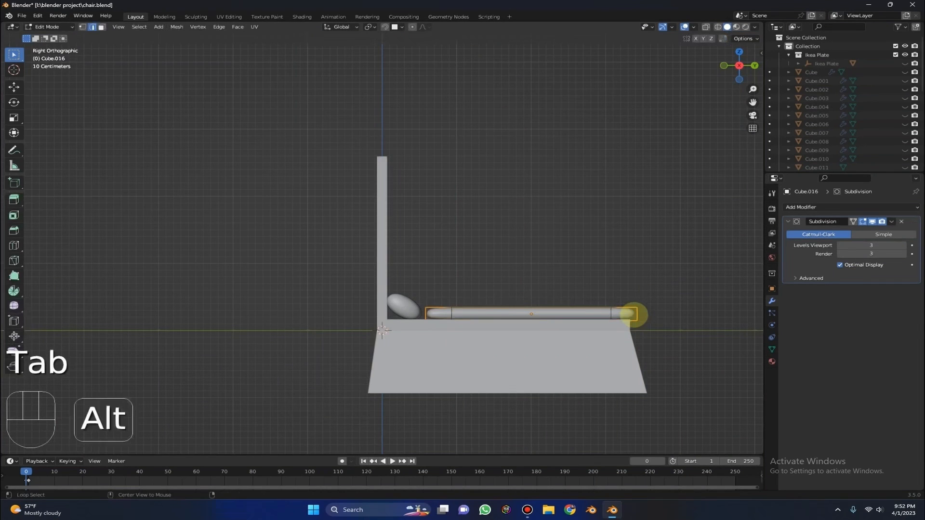
middle_click(634, 315, "alt")
middle_click_drag(537, 210, 406, 217)
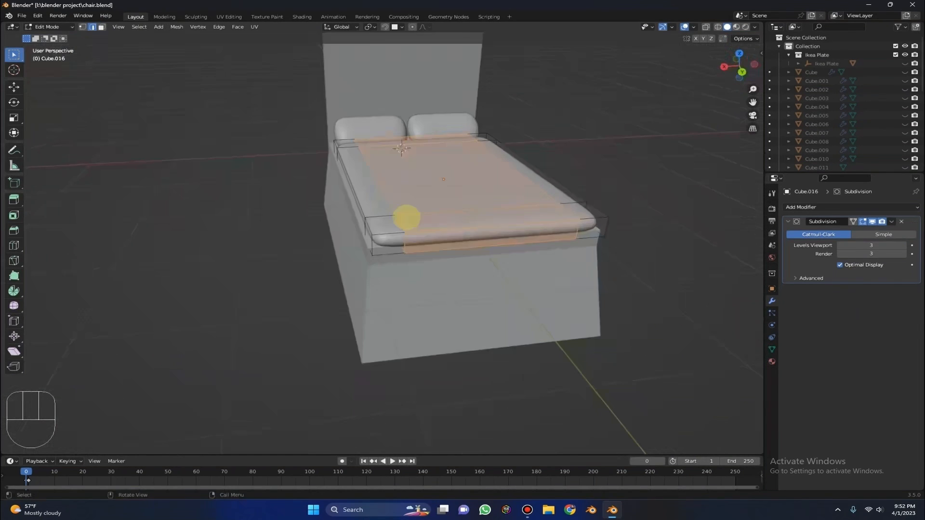
left_click(402, 240)
left_click(459, 243, "shift")
left_click(589, 228, "shift")
left_click(723, 67)
scroll(534, 164, "up", 3)
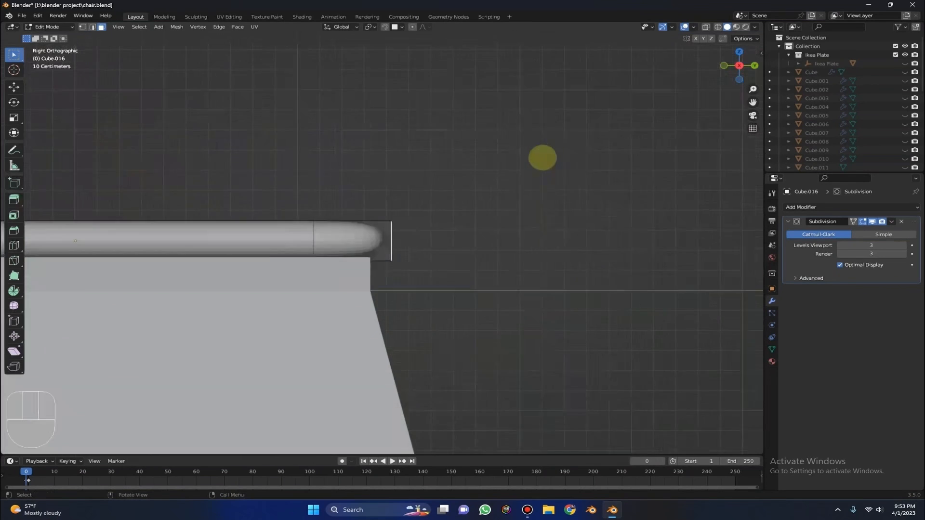
key("r")
left_click(512, 277, "ctrl")
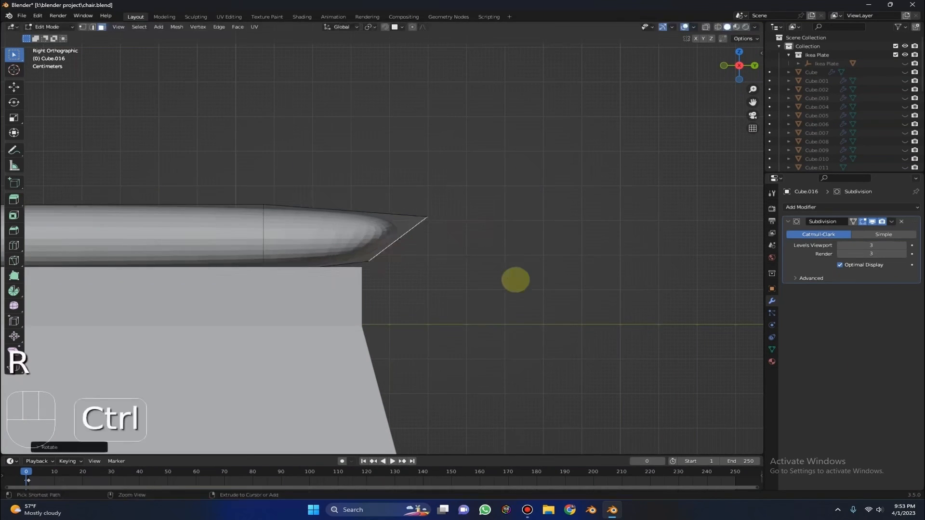
Step: Move the mattress's tilted foot-end faces inward and down so their lower edge meets the base's upper corner
key("g")
left_click(505, 277)
key("g")
middle_click(508, 281)
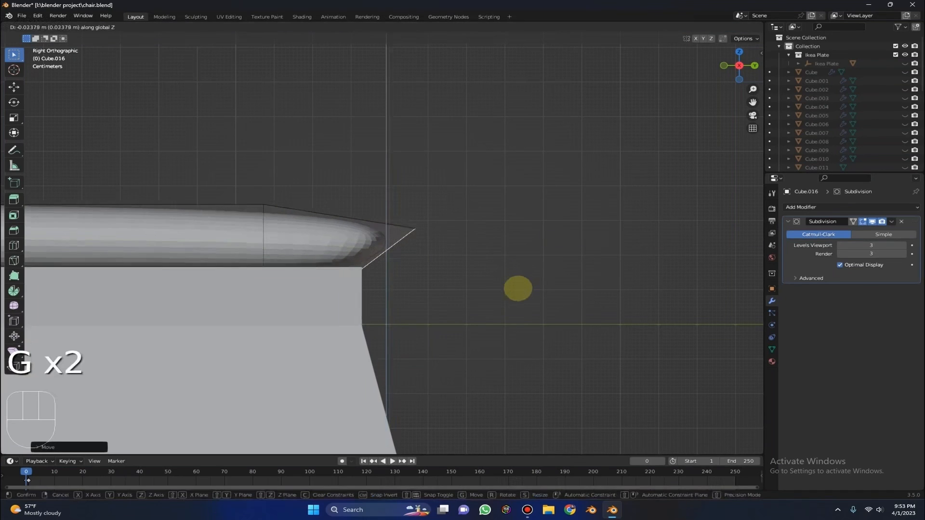
left_click(517, 288)
Step: Extrude the foot-end faces over the base's edge, rotate them nearly level, and move them in against the base
key("e")
left_click(516, 328)
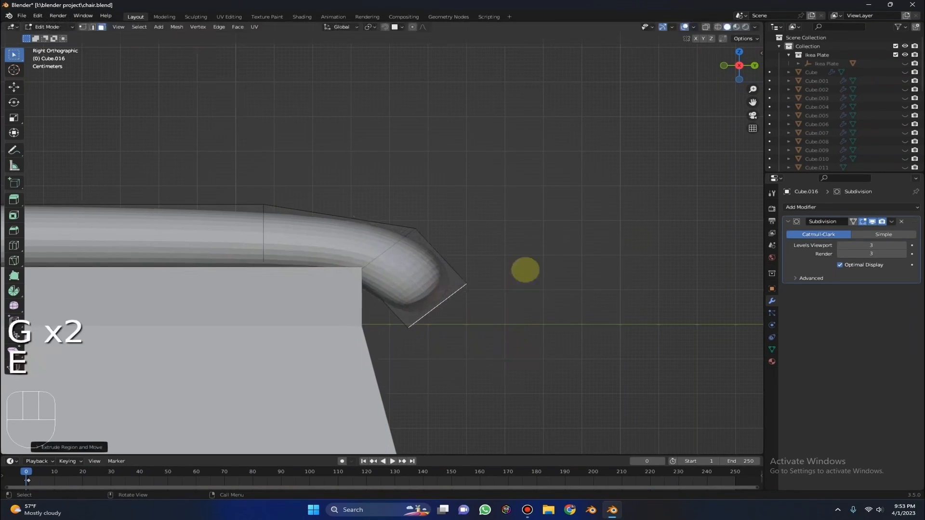
key("r")
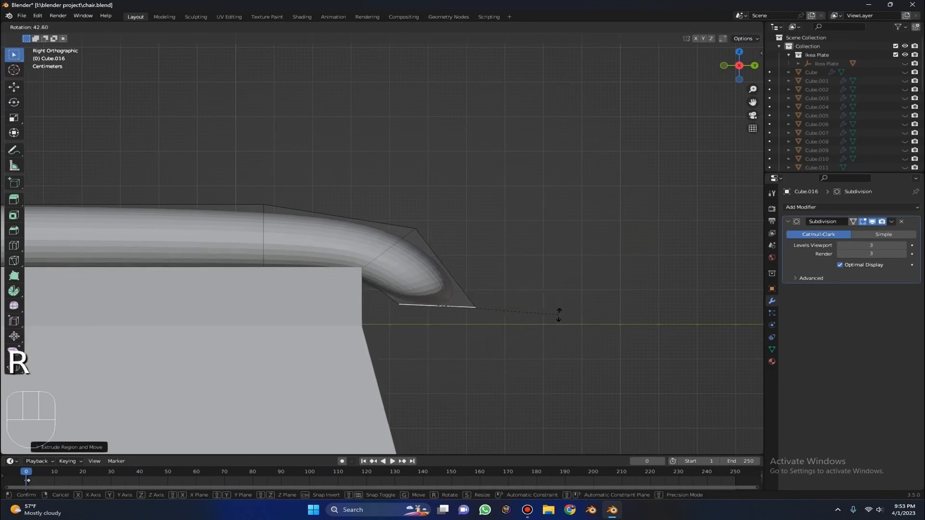
left_click(549, 301)
key("g")
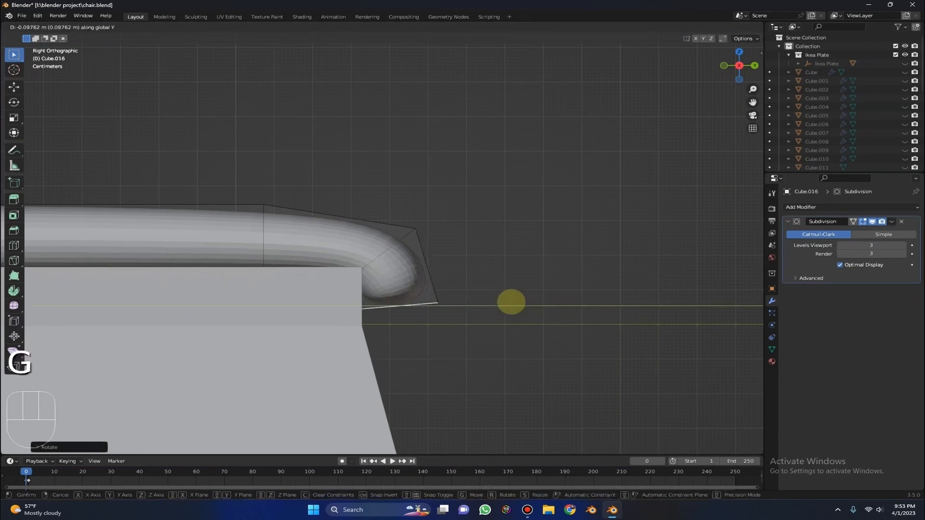
left_click(510, 302)
Step: Extrude the foot-end faces further down the base, scale them, and shift them to shorten the hanging flap
key("e")
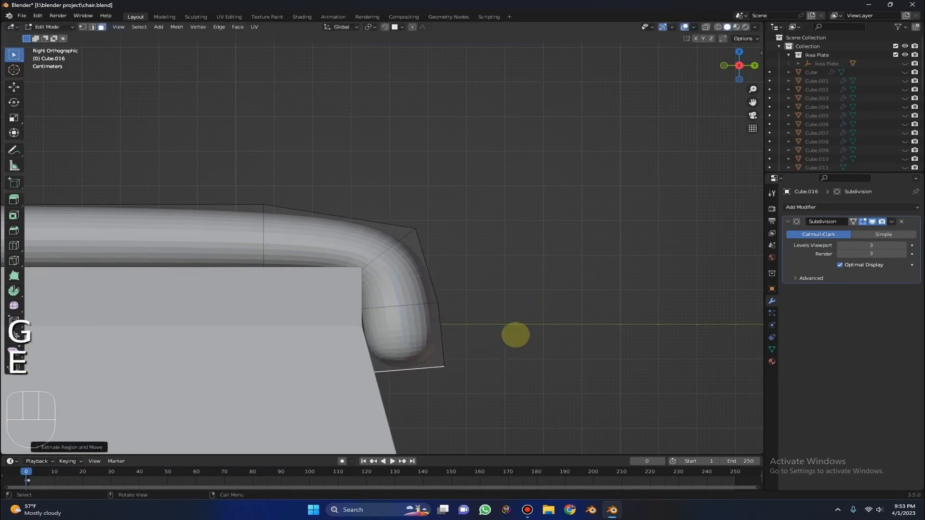
key("s")
left_click(494, 335)
key("g")
left_click(462, 295)
scroll(463, 291, "down", 3)
scroll(462, 287, "up", 3)
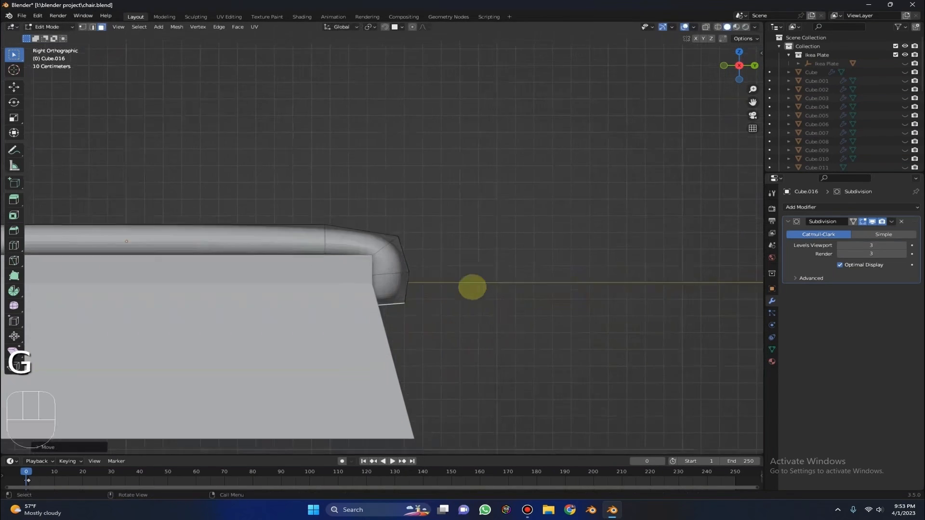
key("e")
right_click(484, 338)
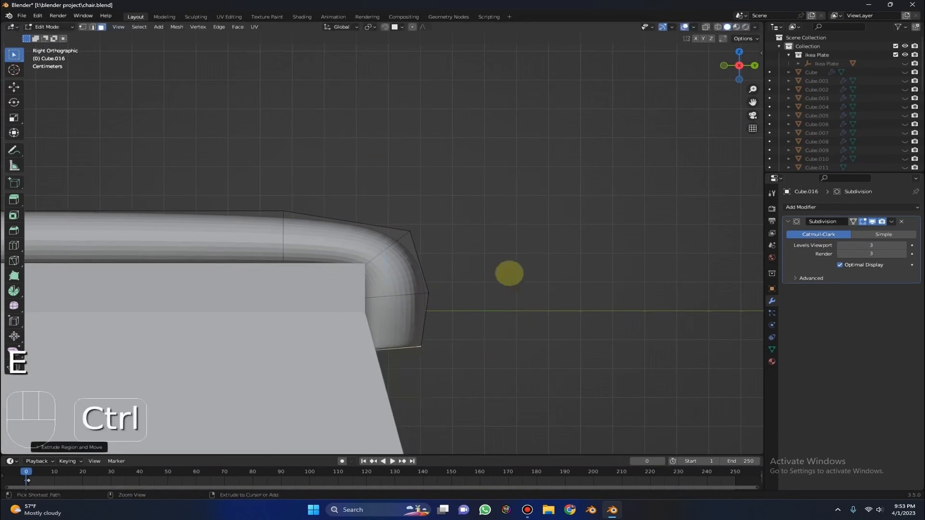
key("ctrl+z")
Step: Select the mattress's faces along one long side, including the side faces of the foot-end flap
middle_click_drag(509, 273, 374, 270)
scroll(502, 275, "down", 4)
middle_click_drag(501, 275, 556, 300)
scroll(555, 299, "up", 4)
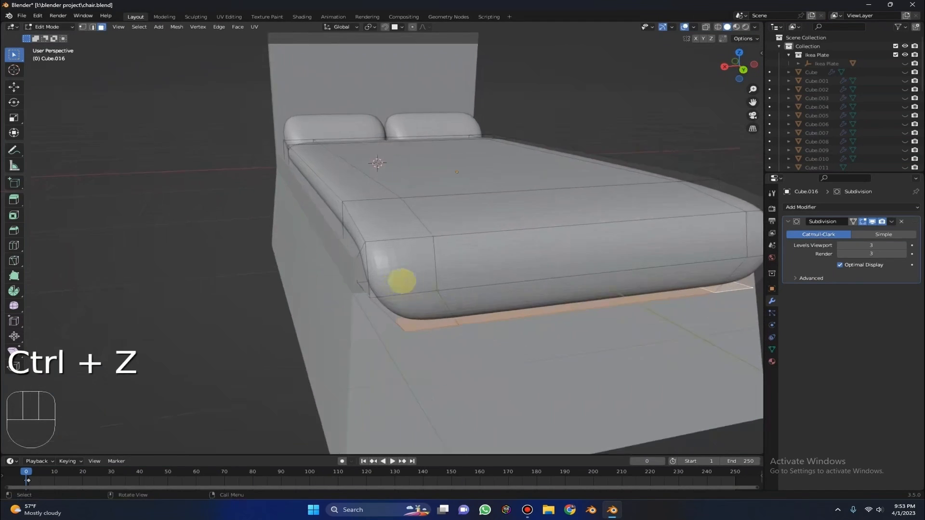
middle_click_drag(356, 315, 420, 310)
scroll(208, 277, "down", 6)
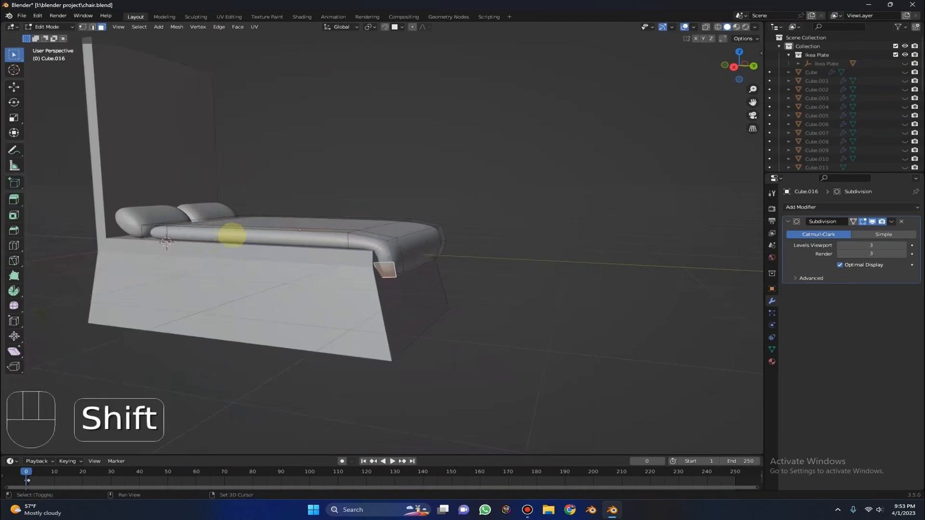
middle_click_drag(379, 249, 197, 259)
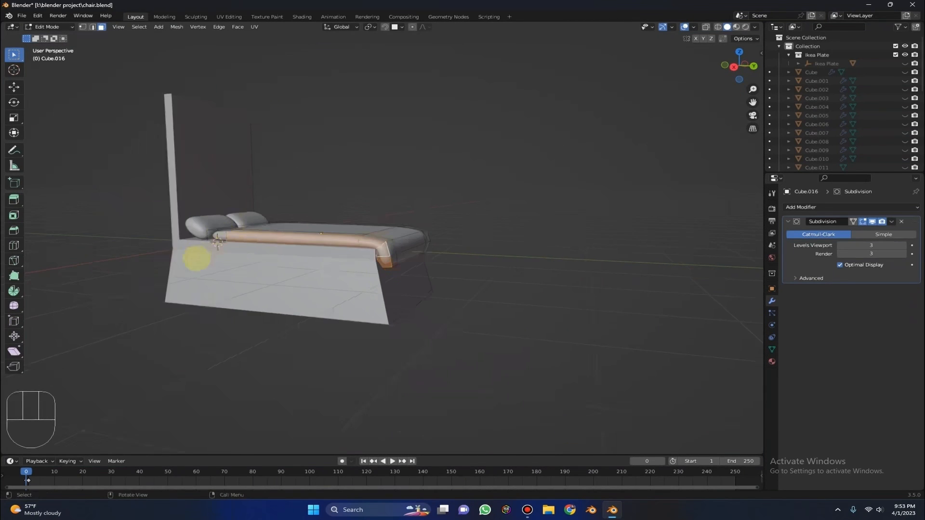
middle_click_drag(249, 229, 385, 218)
key("e")
left_click(467, 210)
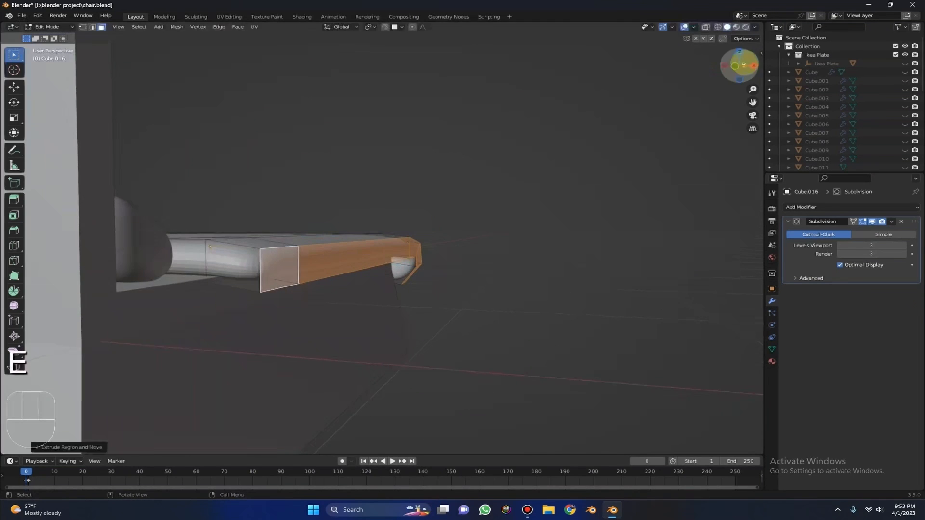
left_click(744, 65)
scroll(398, 165, "up", 3)
scroll(399, 165, "up", 1)
key("ctrl+z")
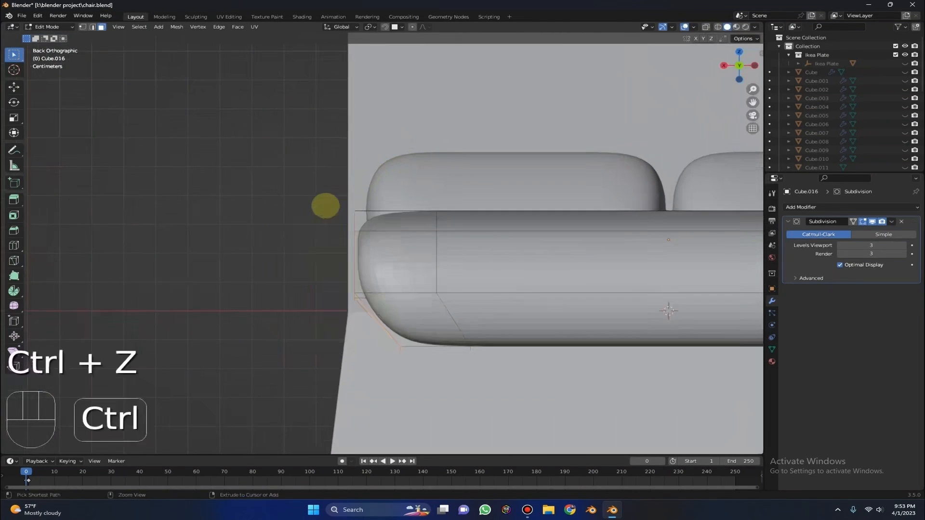
Step: In the back view, rotate the selected long-side faces slightly and lower them along Z
scroll(332, 188, "up", 2)
key("r")
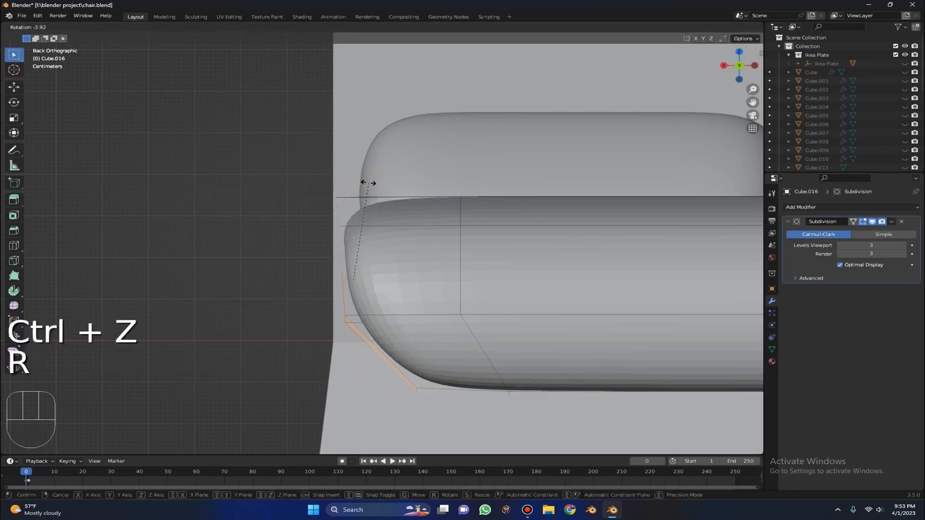
left_click(359, 192)
key("g")
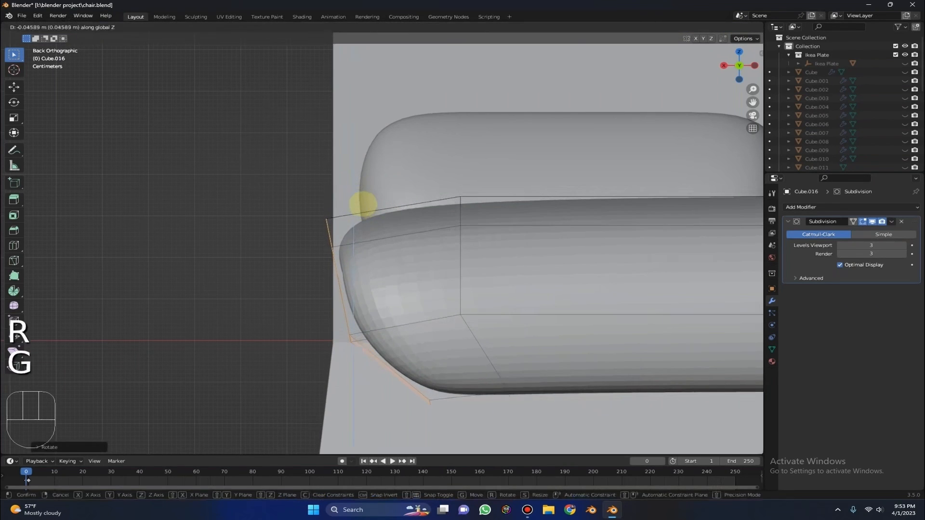
left_click(362, 205)
Step: Extrude the long-side faces outward, rotate them to face downward, and shift them down along Z and inward along X
key("e")
left_click(363, 274)
key("r")
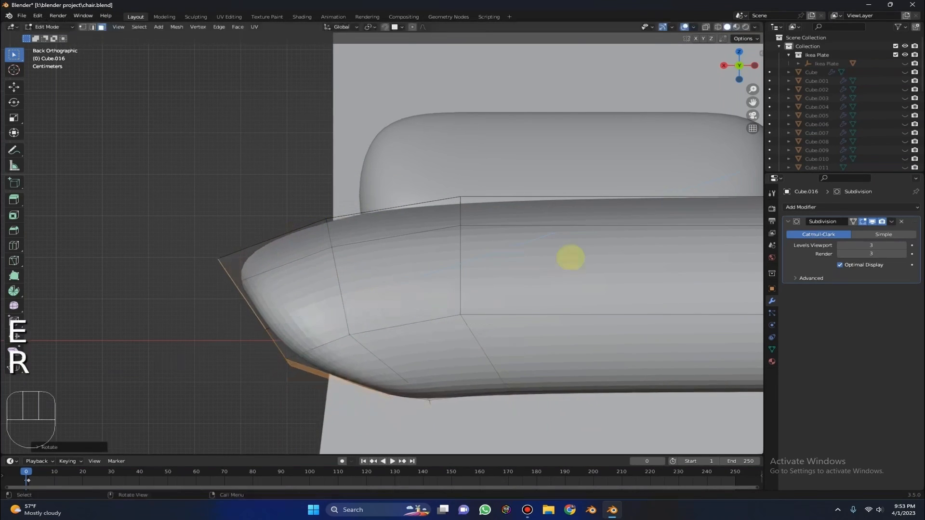
left_click(571, 257)
key("g")
key("z")
left_click(591, 316)
key("g")
key("x")
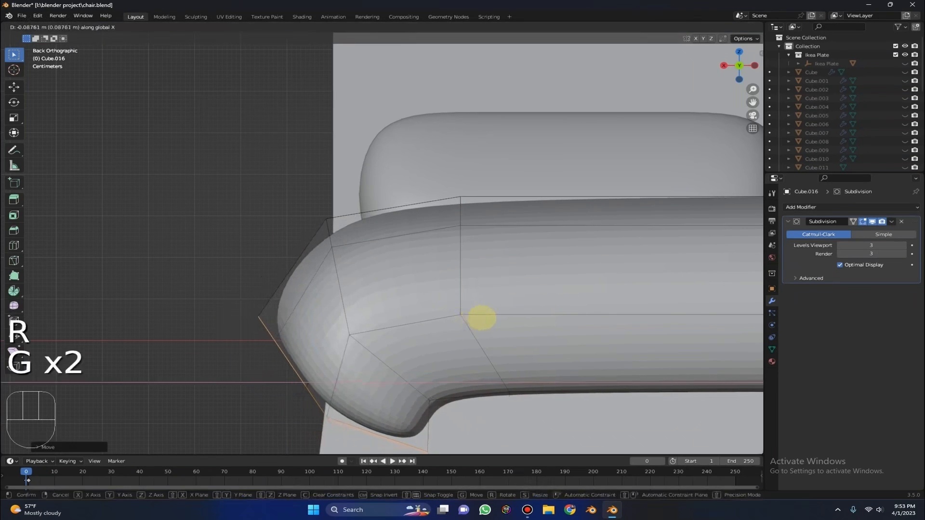
left_click(481, 318)
Step: Extrude the long-side faces again, pull them inward and down over the base's side, and fine-tune their height along Z
scroll(351, 289, "down", 3)
key("e")
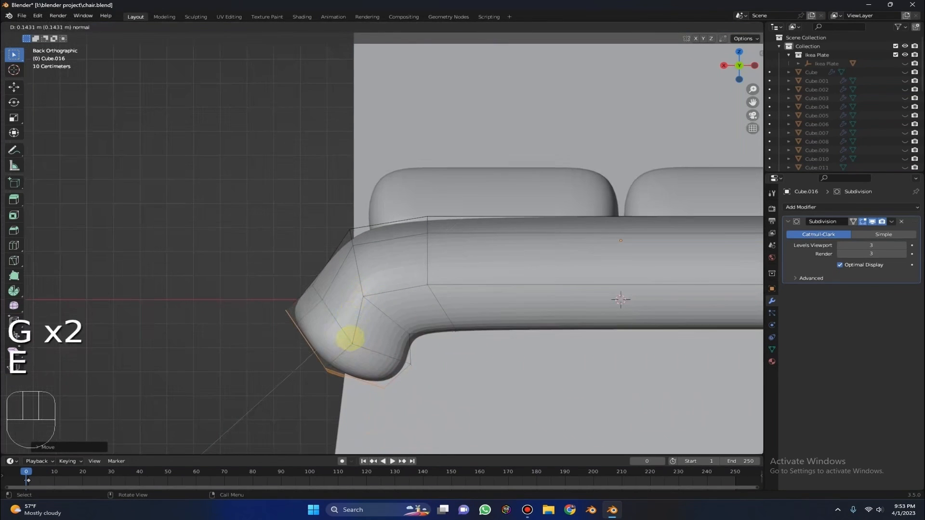
key("g")
key("g")
key("z")
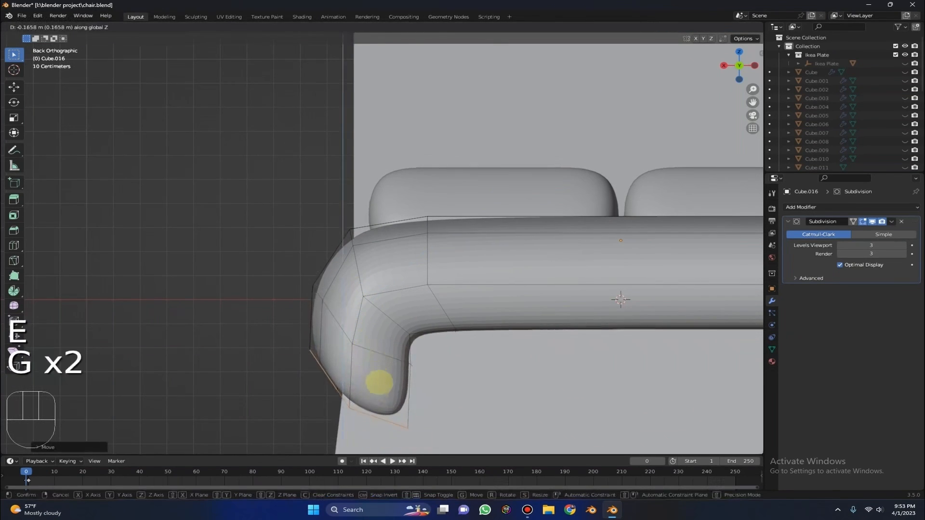
left_click(380, 384)
scroll(352, 355, "down", 3)
middle_click_drag(351, 355, 359, 299)
key("g")
key("z")
left_click(387, 234)
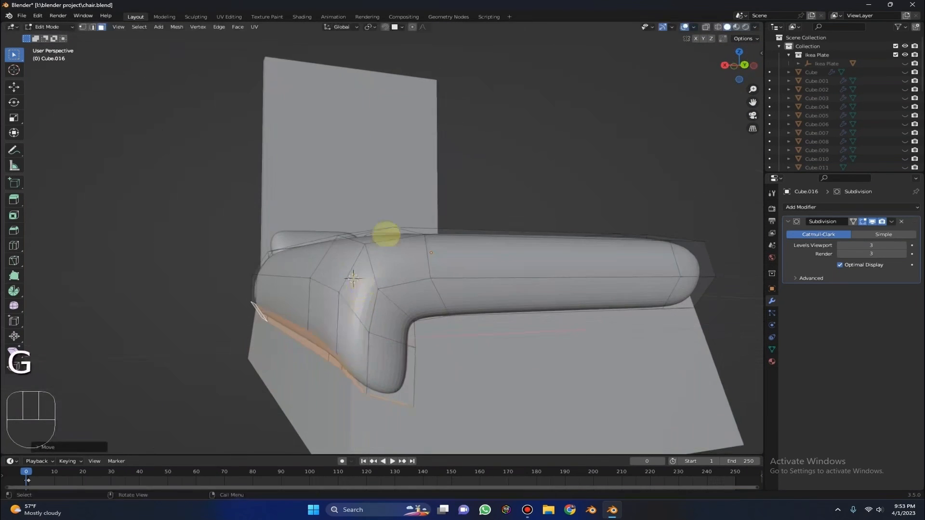
Step: In the back view, rotate the side flap's end faces about 11 degrees and reposition them outward along X
middle_click_drag(386, 234, 407, 215)
key("r")
right_click(516, 175)
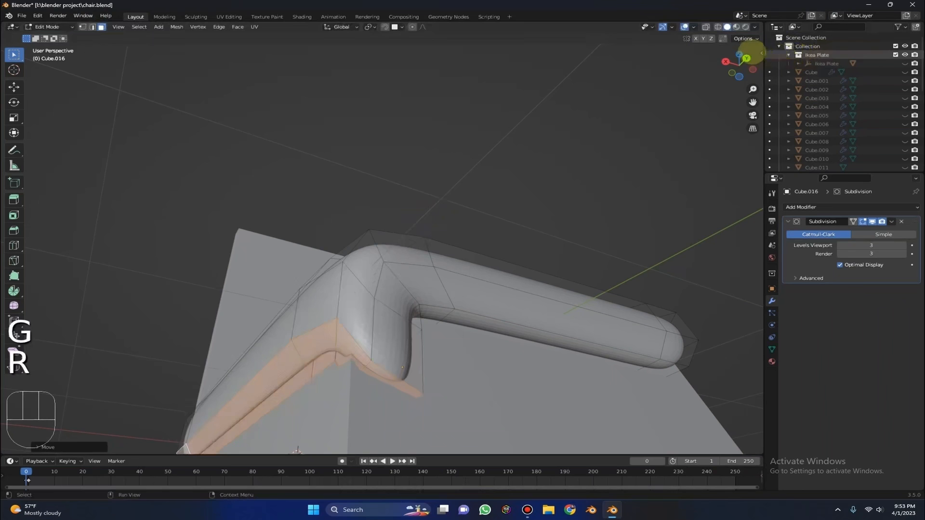
left_click(746, 59)
key("r")
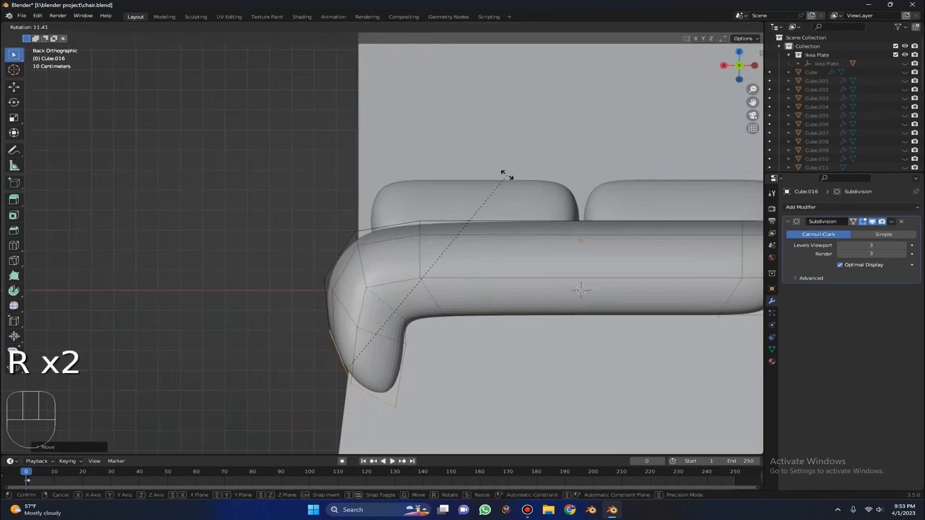
left_click(507, 176)
key("g")
key("x")
left_click(478, 173)
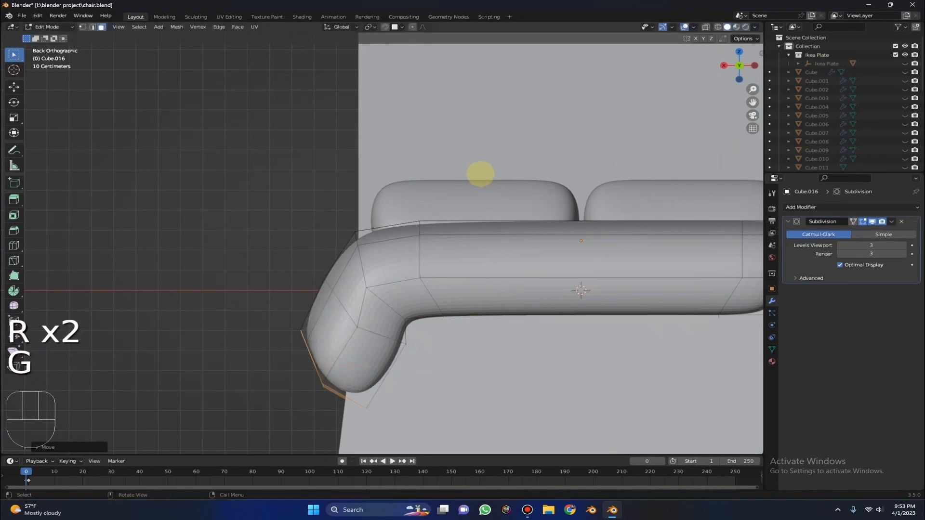
key("g")
key("x")
left_click(492, 174)
Step: From beneath the bed, select the inner faces of the side flap along the base's long side
middle_click_drag(471, 173, 414, 312)
left_click(309, 295, "shift")
scroll(302, 293, "down", 3)
scroll(298, 292, "up", 3)
scroll(55, 278, "down", 2)
left_click(72, 266, "shift")
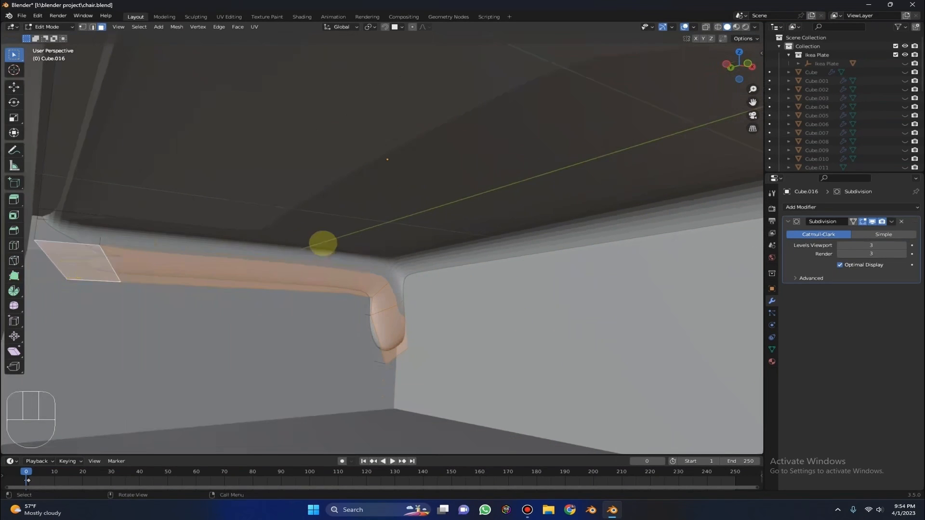
scroll(324, 244, "up", 2)
middle_click_drag(326, 244, 413, 238)
scroll(414, 237, "up", 3)
middle_click_drag(456, 267, 441, 260)
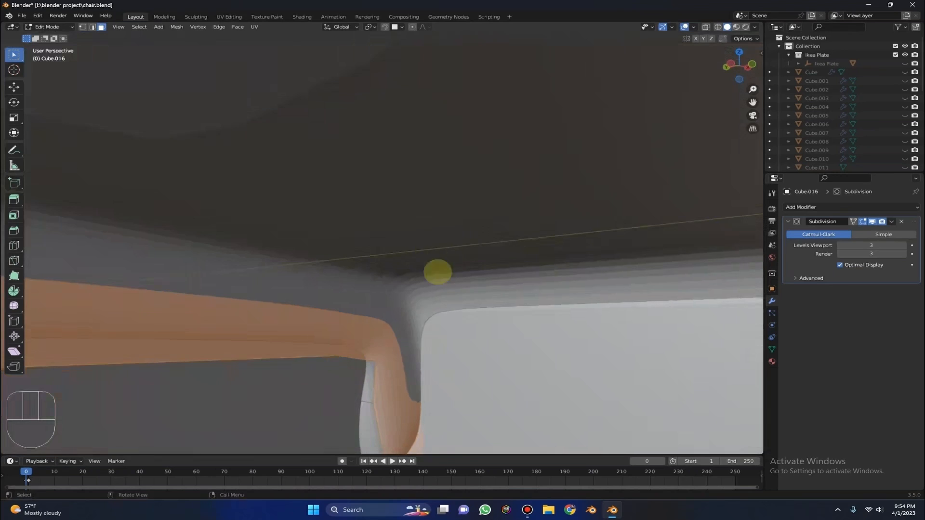
Step: Try to reposition the side flap's inner faces along X and Y, finishing with a free move
key("g")
key("x")
left_click(358, 328)
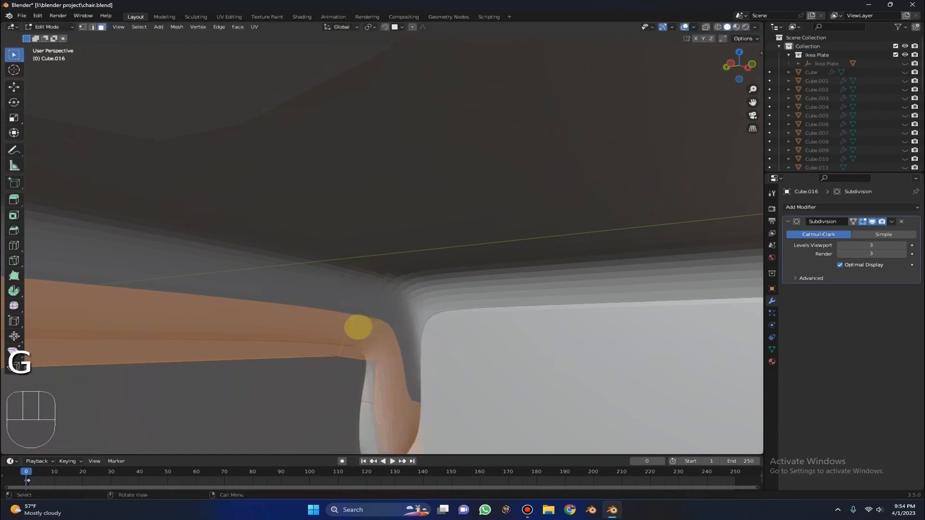
key("g")
key("y")
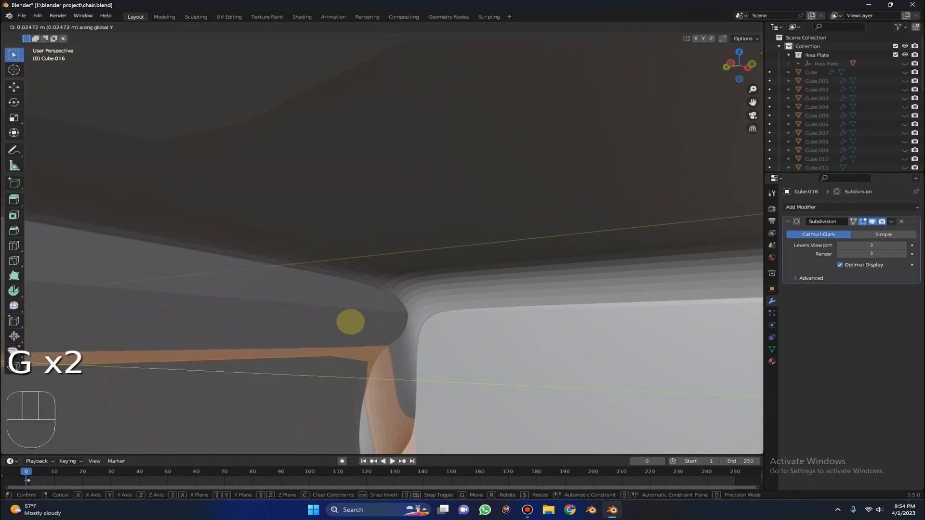
left_click(351, 320)
key("g")
key("x")
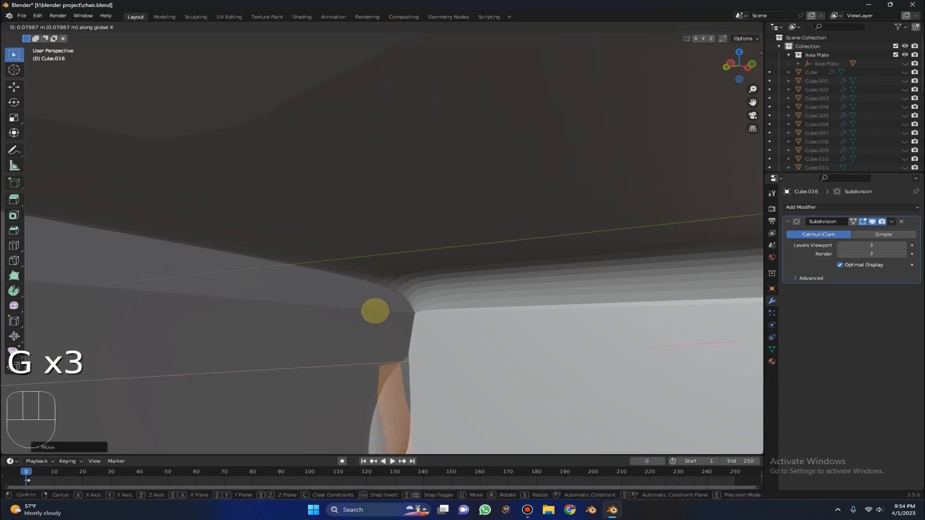
left_click(425, 293)
middle_click_drag(425, 293, 284, 289)
scroll(332, 305, "down", 5)
scroll(407, 281, "up", 5)
middle_click_drag(407, 282, 228, 367)
key("g")
left_click(495, 367)
Step: Undo the last selections and moves of the side flap's inner faces
middle_click_drag(403, 400, 228, 297)
key("ctrl+z")
key("ctrl+z")
key("ctrl+z")
key("ctrl+z")
key("ctrl+z")
key("ctrl+z")
key("ctrl+z")
key("ctrl+z")
key("ctrl+z")
key("ctrl+z")
key("ctrl+z")
key("ctrl+z")
key("ctrl+z")
key("ctrl+z")
key("ctrl+z")
key("ctrl+z")
key("ctrl+z")
key("ctrl+z")
key("ctrl+z")
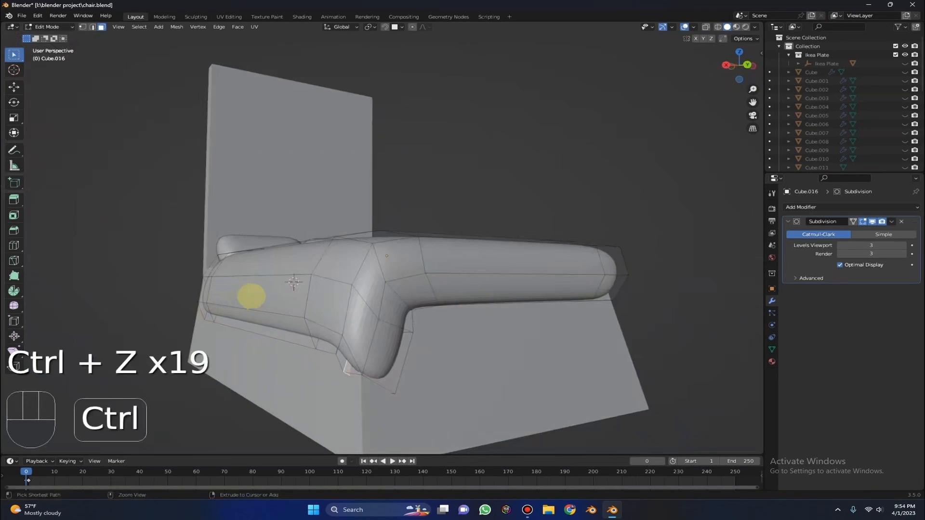
Step: Select the bottom face at the foot corner of the mattress flap and move it slightly
middle_click_drag(355, 351, 342, 337)
left_click(384, 366)
key("g")
left_click(372, 355)
Step: Select the side flap's inner corner face together with the underside faces along the mattress's foot-end flap
left_click(410, 298)
middle_click_drag(428, 299, 349, 276)
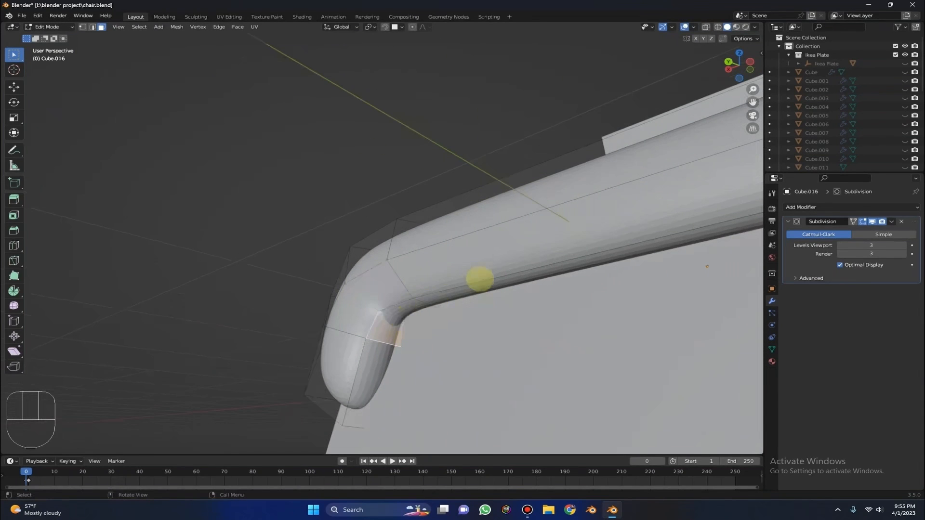
left_click(436, 305, "shift")
middle_click_drag(423, 305, 694, 202)
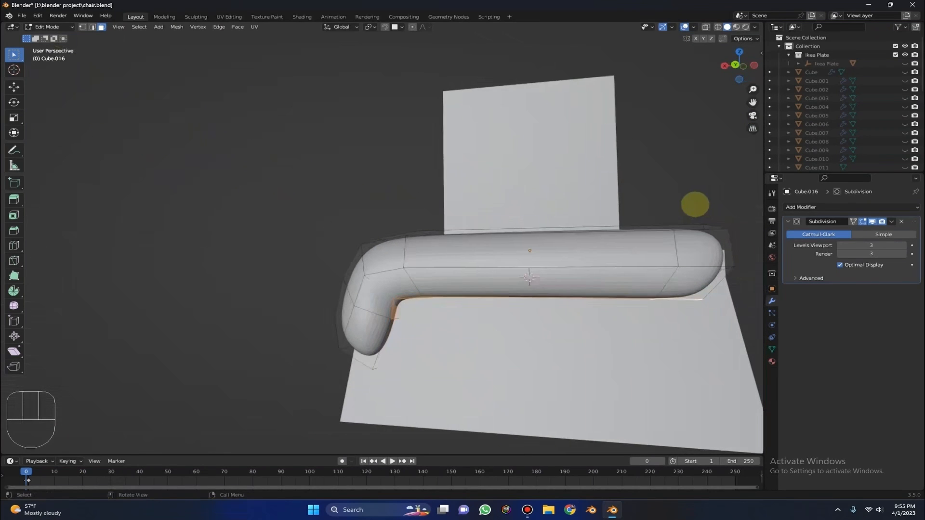
key("e")
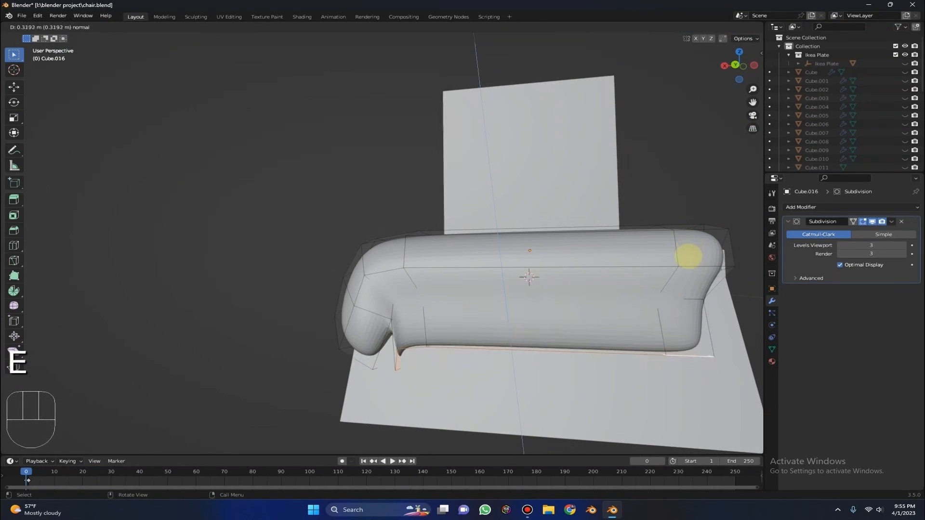
right_click(688, 256)
key("ctrl+z")
Step: Add the side flap's lower inner face at the foot corner to the selection
middle_click_drag(687, 254, 373, 341)
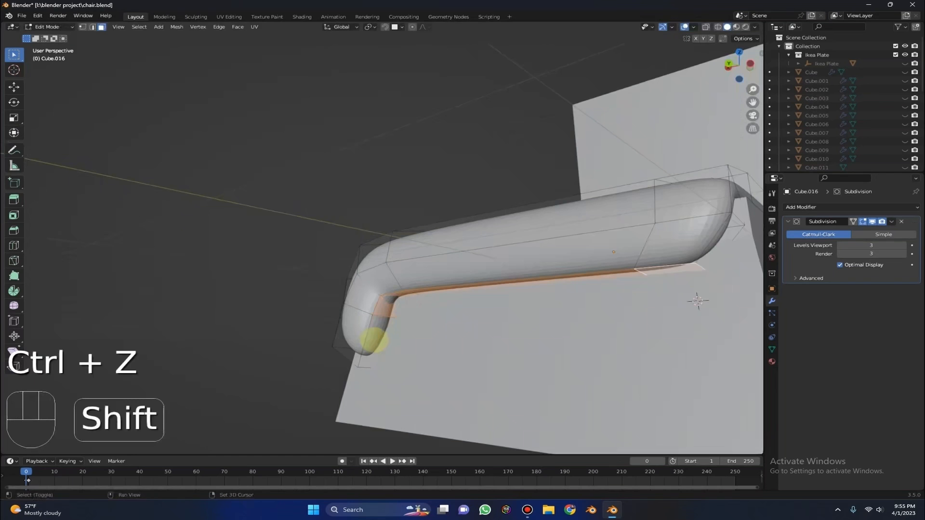
scroll(477, 288, "up", 2)
key("e")
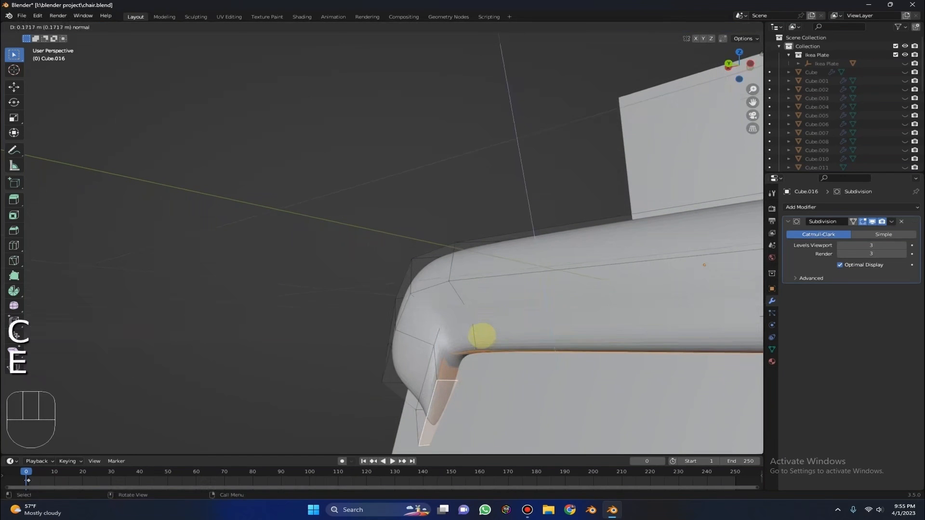
right_click(479, 368)
middle_click_drag(480, 363, 558, 260)
key("ctrl+z")
Step: Extrude the selected foot-end and corner faces downward to lengthen the flap over the base, leaving their scale alone
key("e")
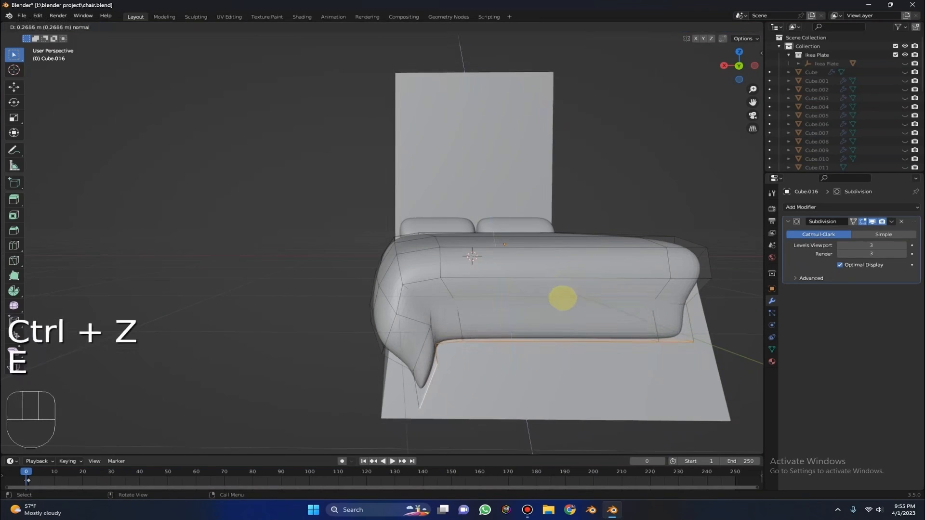
left_click(563, 283)
key("s")
right_click(424, 371)
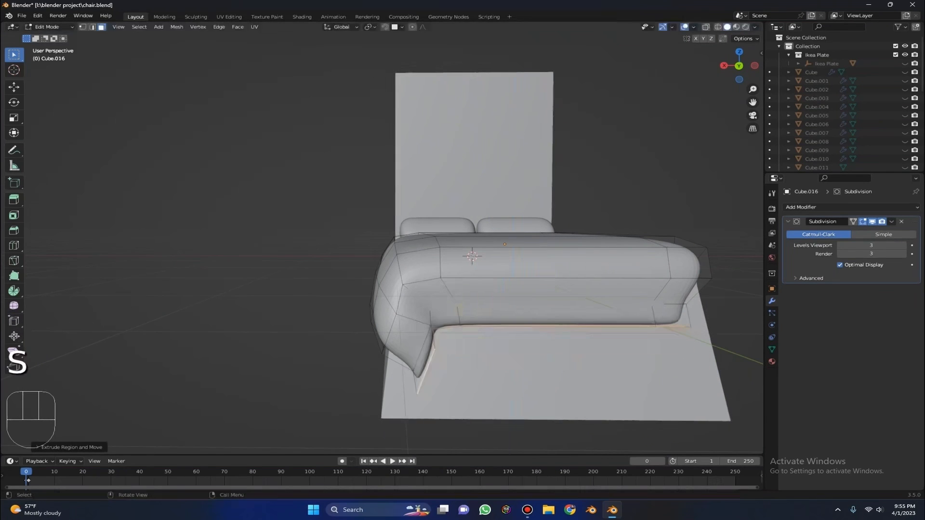
Step: Try scaling the extruded foot-end flap faces along Z, and undo both that scaling and the extrusion
key("s")
key("z")
left_click(557, 276)
middle_click_drag(557, 276, 506, 248)
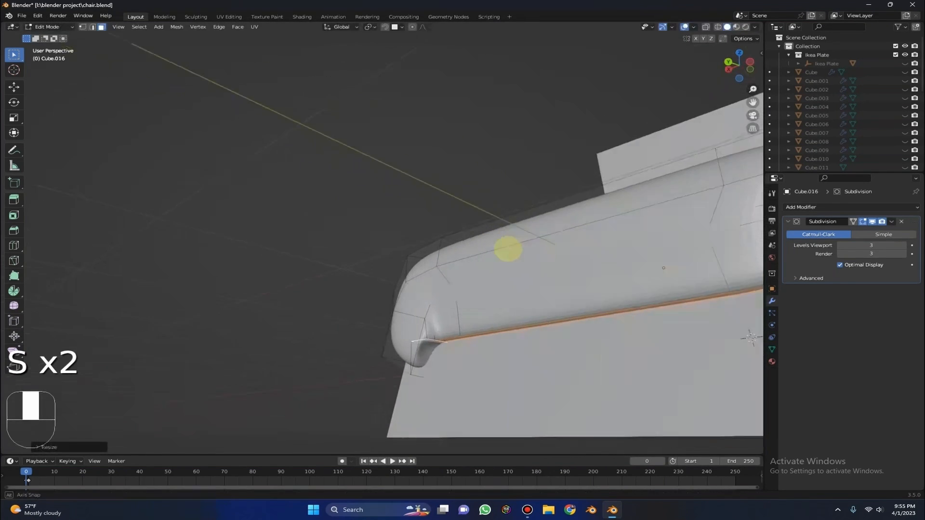
key("ctrl+z")
key("ctrl+z")
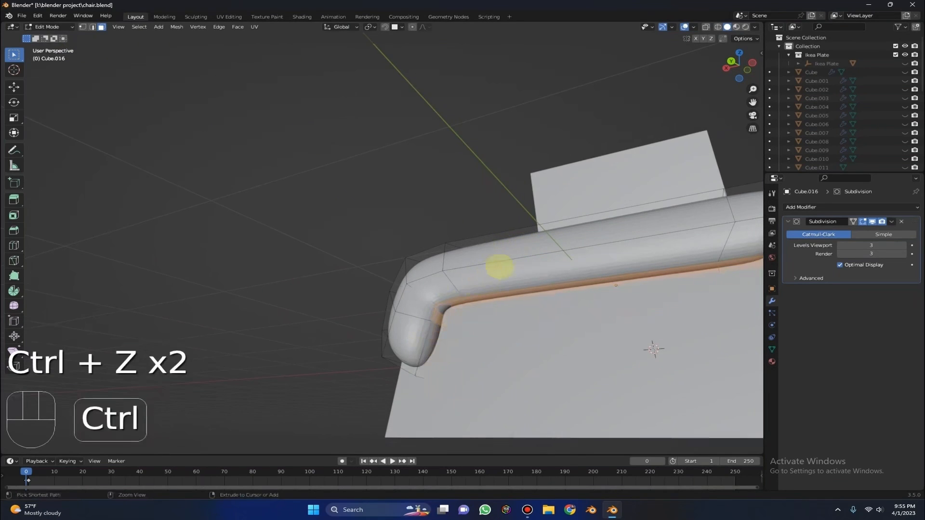
Step: Extrude the selected foot-end flap faces downward again over the base and scale them along Z
middle_click_drag(496, 268, 568, 235)
key("e")
left_click(561, 285)
key("s")
key("z")
left_click(560, 285)
middle_click_drag(558, 285, 603, 317)
scroll(512, 291, "down", 4)
scroll(543, 330, "up", 3)
scroll(502, 233, "up", 4)
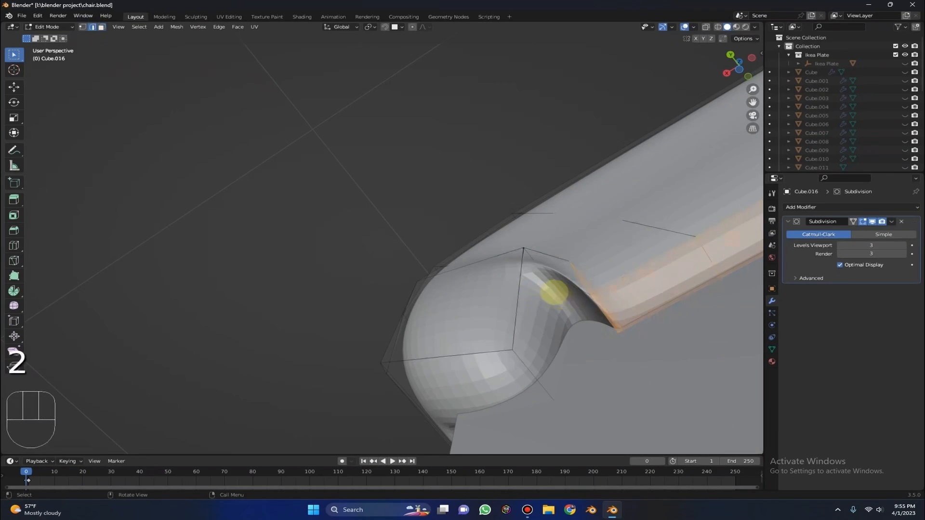
scroll(566, 272, "down", 4)
middle_click_drag(566, 272, 593, 331)
key("g")
key("z")
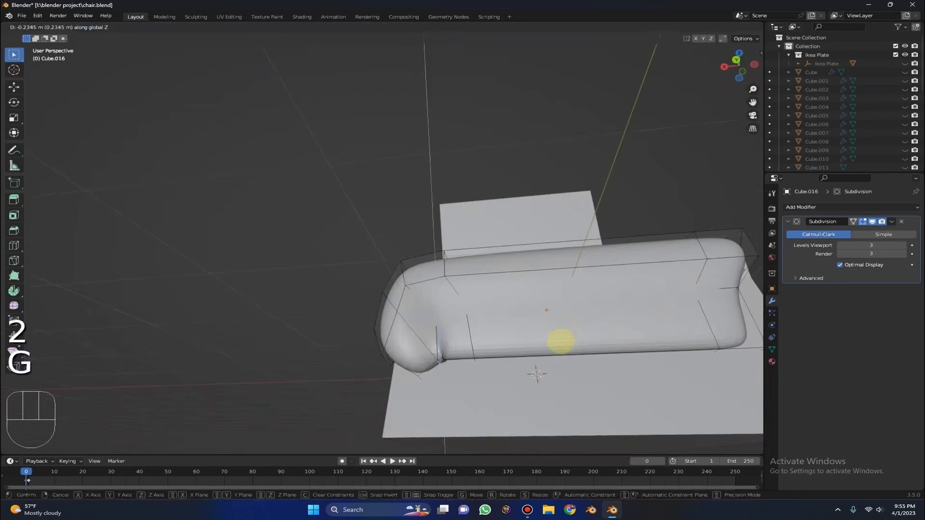
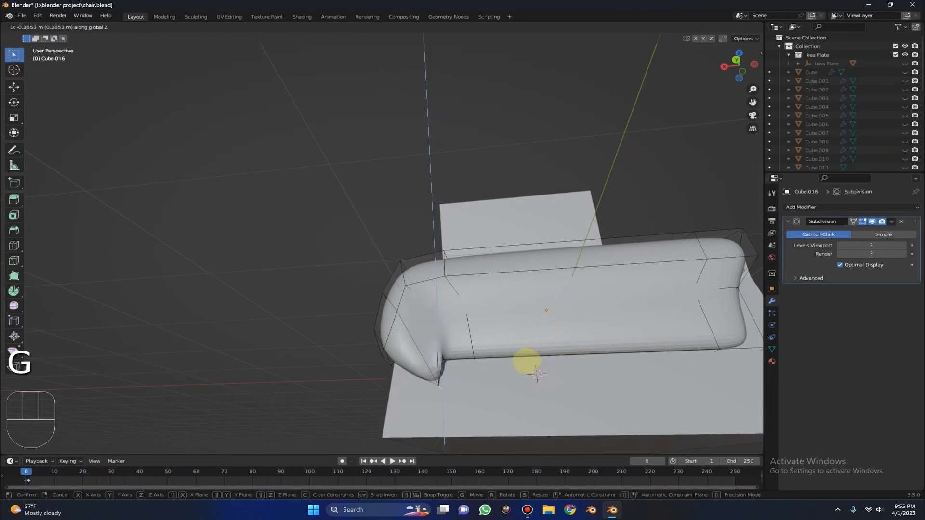
right_click(526, 360)
scroll(595, 143, "up", 2)
middle_click_drag(582, 133, 491, 107)
key("g")
right_click(544, 198)
Step: Move the lower edges at the blanket's reshaped foot corner to begin closing the gap between side and foot-end flaps
middle_click_drag(545, 198, 577, 318)
key("g")
key("z")
key("g")
key("g")
left_click(432, 433)
key("g")
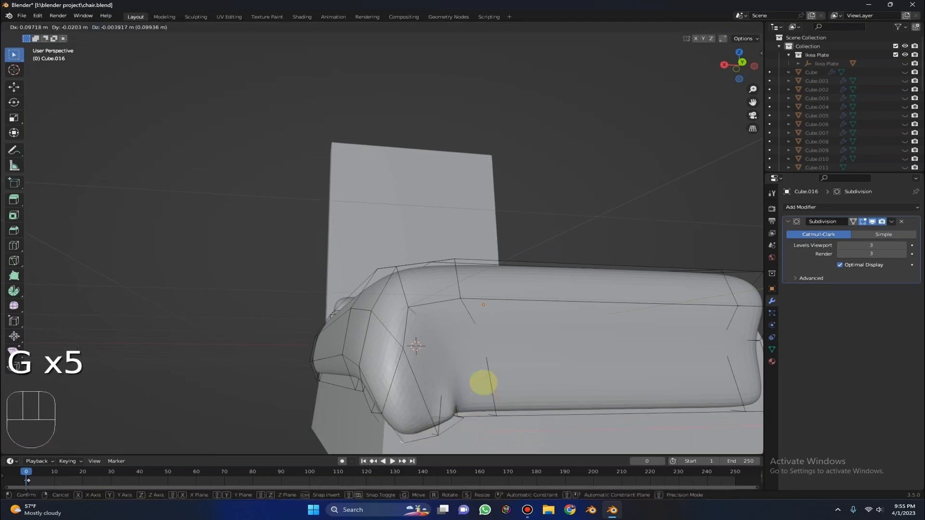
left_click(466, 373)
middle_click_drag(466, 374, 441, 401)
Step: Reposition the remaining edges around the same foot corner to round its tip and smooth the transition between both flaps
key("g")
left_click(443, 392)
key("g")
left_click(417, 295)
key("g")
left_click(474, 427)
key("g")
left_click(458, 347)
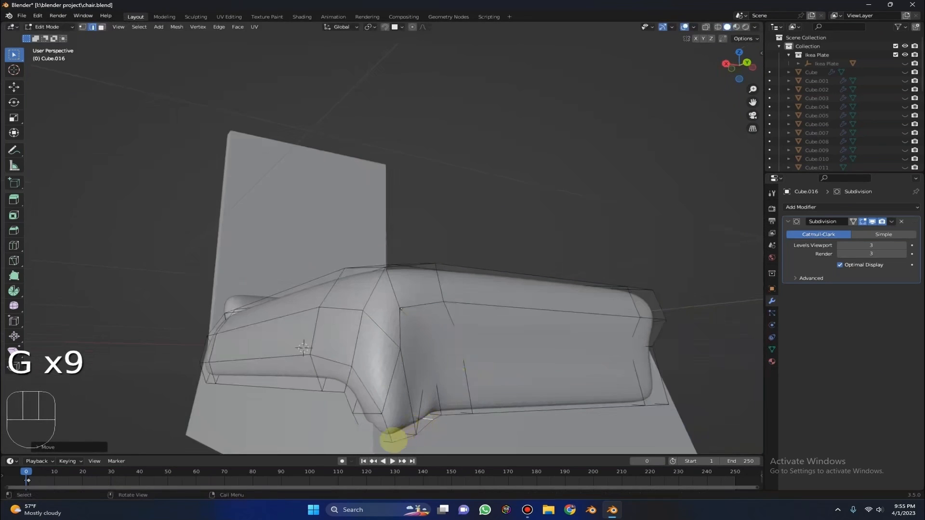
key("g")
left_click(376, 425)
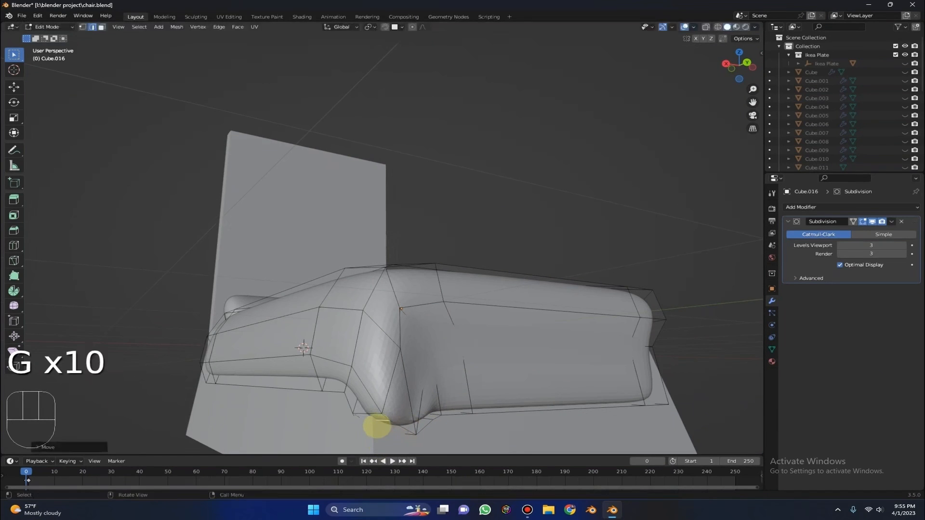
key("g")
left_click(376, 429)
Step: Add a centred lengthwise loop cut through the blanket and set up see-through vertex selection
middle_click_drag(375, 428, 620, 381)
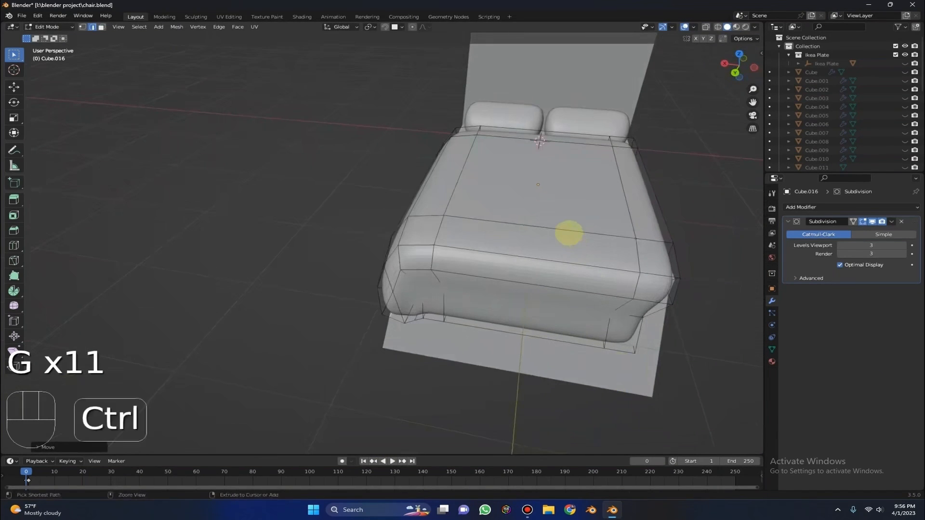
left_click(561, 240)
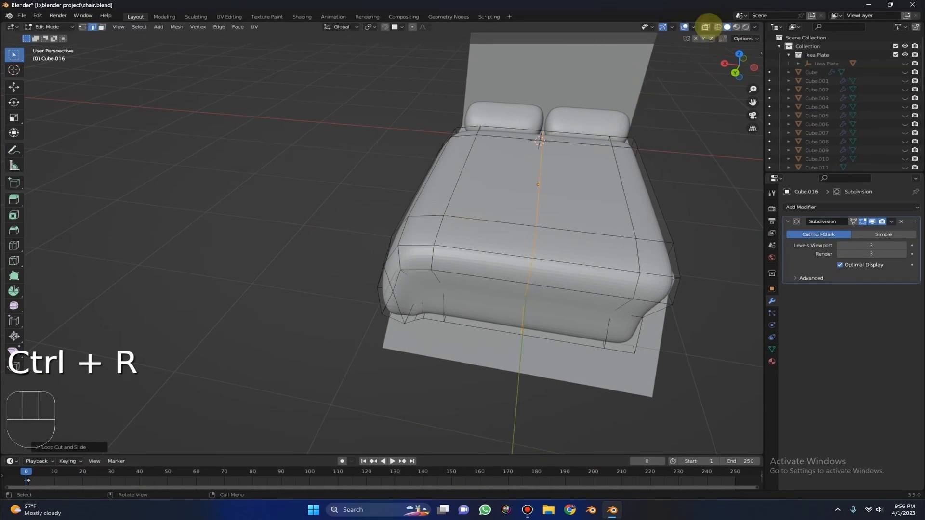
left_click(705, 27)
middle_click_drag(558, 153, 562, 156)
key("1")
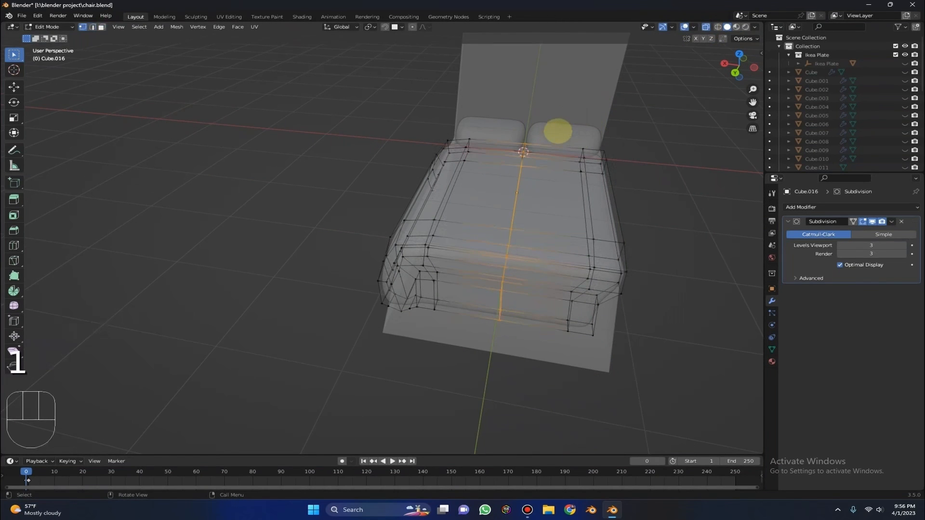
Step: Delete the vertices of the blanket half opposite the reshaped foot corner, and turn off the see-through display
left_click_drag(557, 131, 663, 411)
key("Delete")
left_click(608, 123)
key("ctrl+z")
key("Delete")
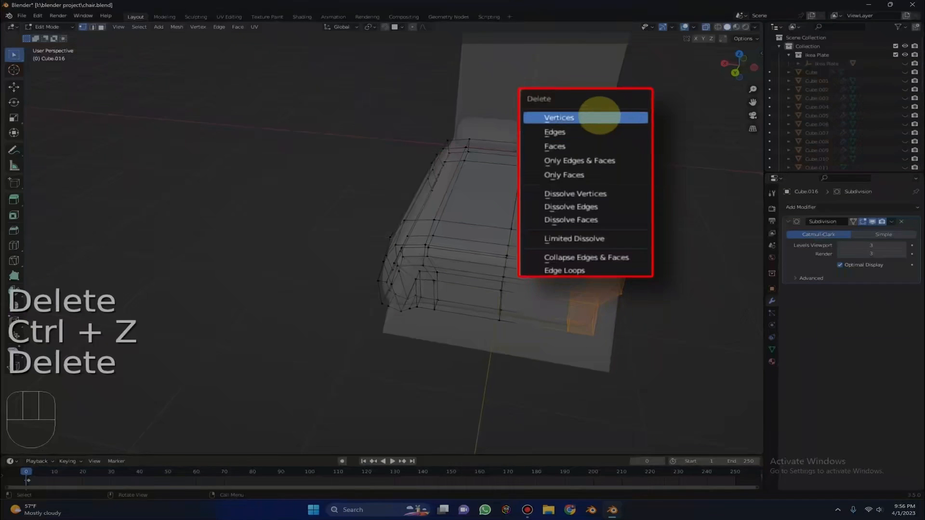
left_click(600, 116)
left_click(706, 27)
Step: Return to Object Mode and add a Mirror modifier on the X axis to the remaining blanket half
key("Tab")
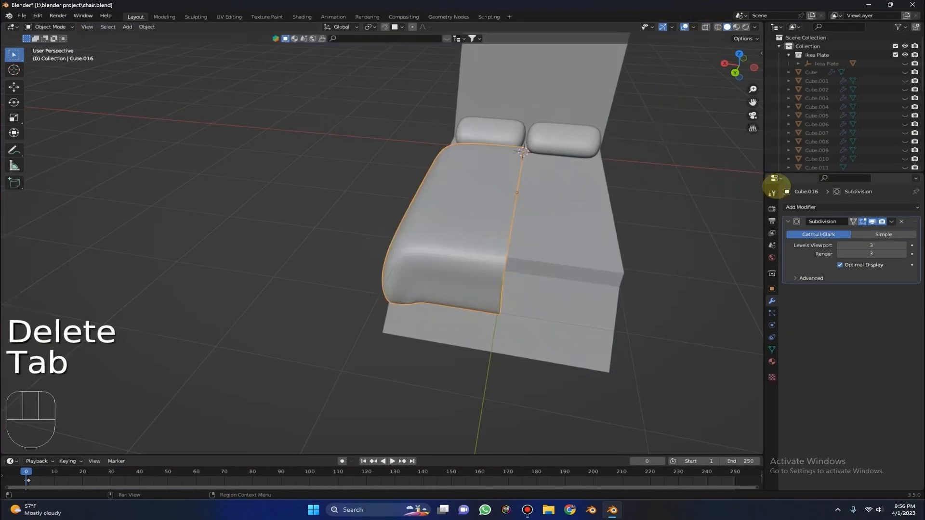
left_click(814, 207)
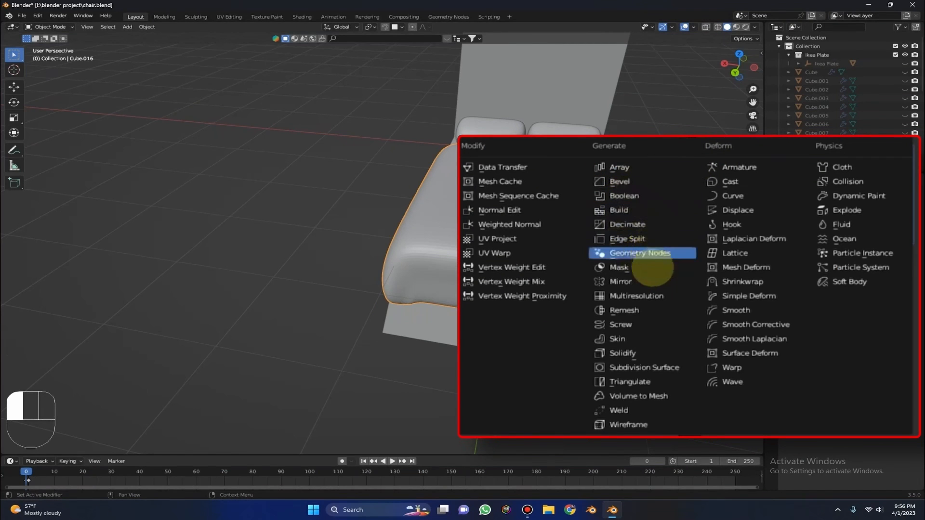
left_click(647, 281)
Step: Select the strip of faces running across the top and down the side at the blanket's head end
middle_click_drag(640, 195, 311, 230)
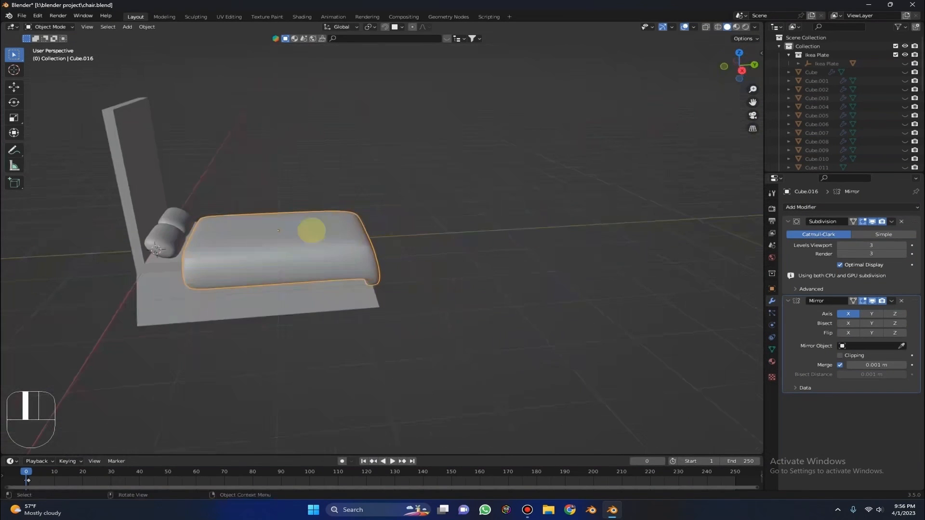
middle_click(195, 228, "alt")
scroll(298, 247, "up", 5)
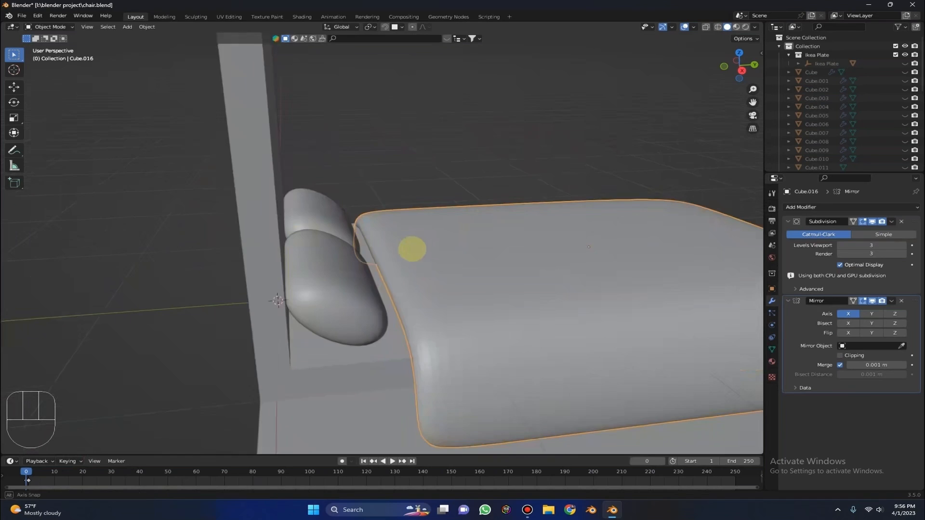
middle_click_drag(412, 249, 412, 262)
key("Tab")
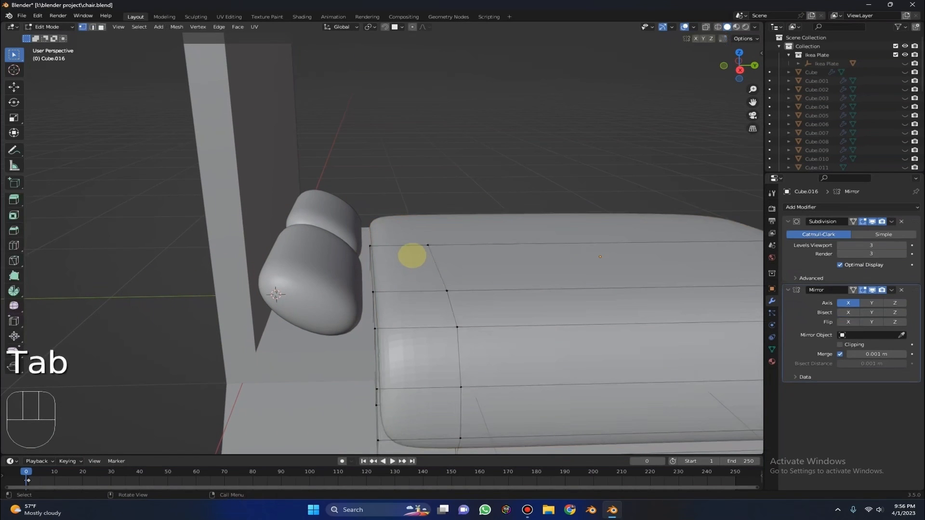
left_click_drag(408, 441, 408, 444)
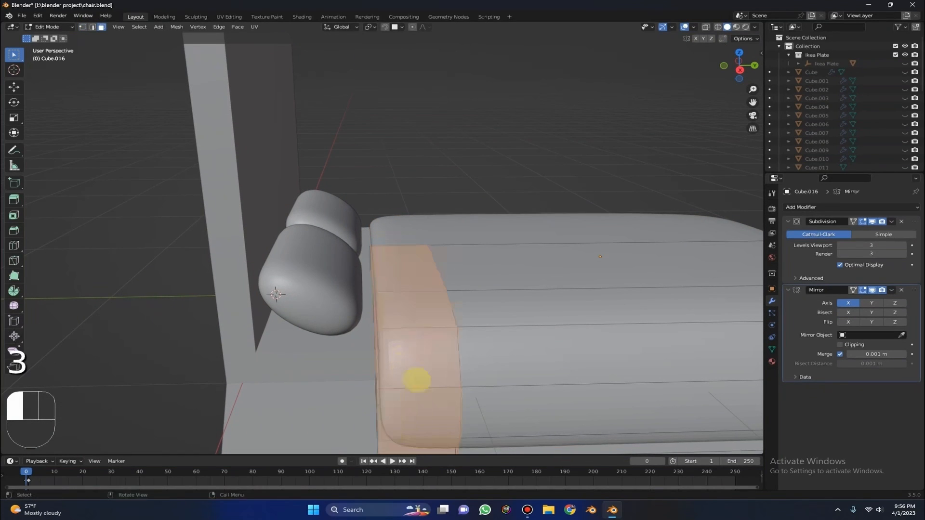
Step: Try extruding the head-end face strip outward, and undo the extrusion
key("e")
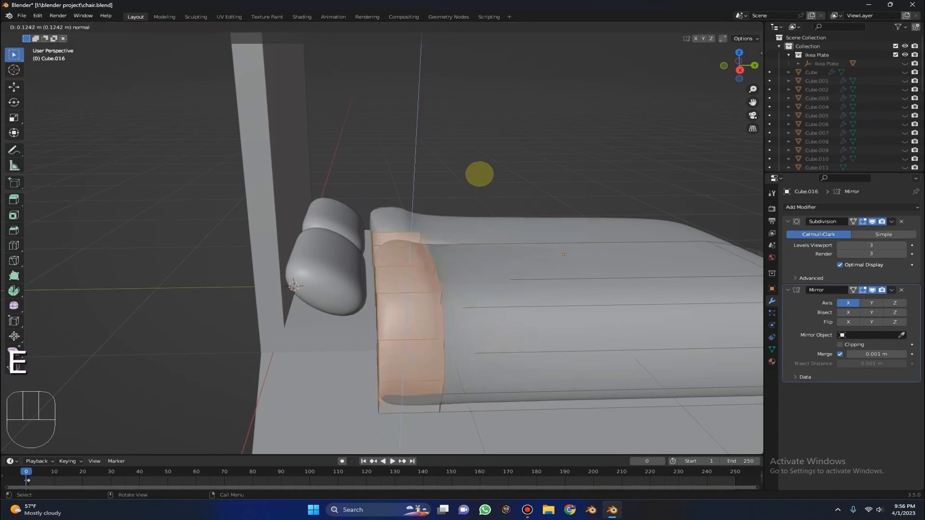
left_click(479, 172)
middle_click_drag(479, 173, 382, 203)
scroll(384, 202, "up", 5)
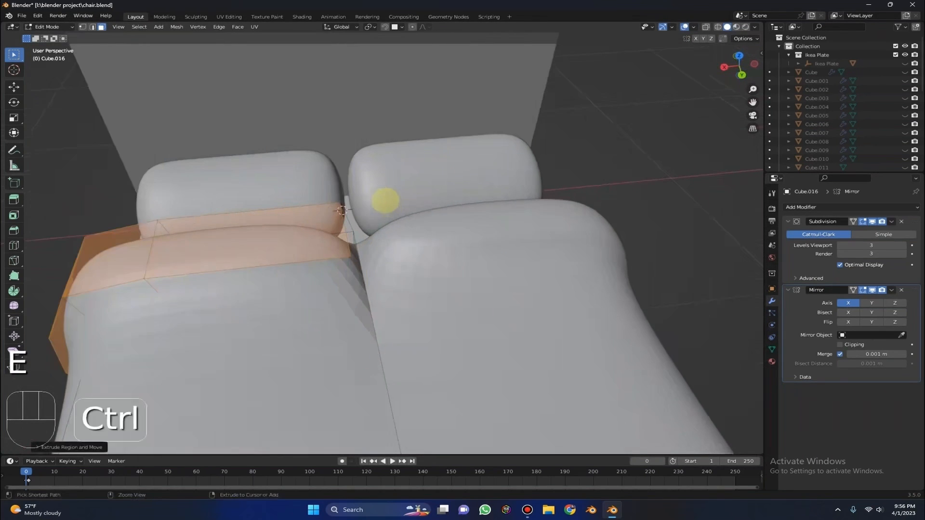
key("ctrl+z")
Step: Enable Clipping on the Mirror modifier, and try extruding the head-end strip outward about 0.19 m before undoing that extrusion
scroll(396, 270, "down", 3)
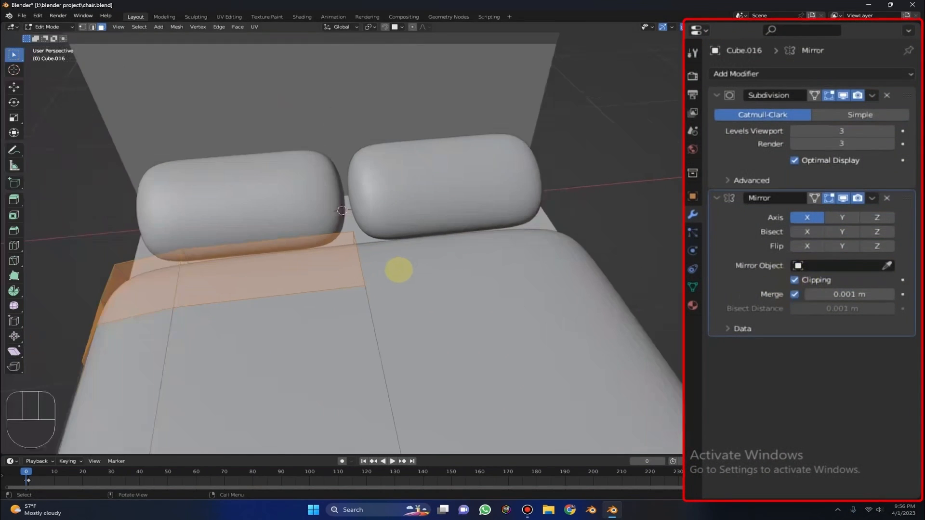
key("e")
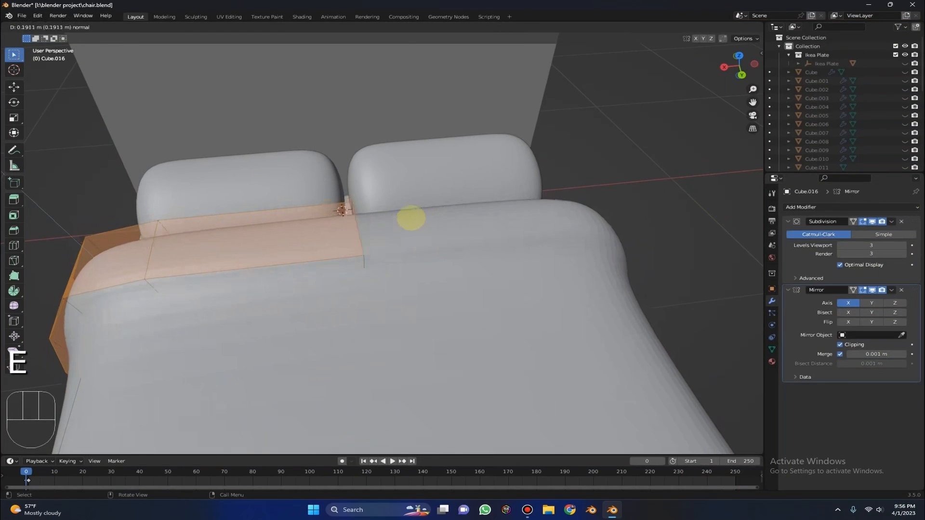
left_click(411, 218)
middle_click_drag(412, 212, 658, 38)
key("ctrl+z")
Step: Try extruding the head-end strip outward twice and scaling it slightly, and undo these operations
key("e")
key("e")
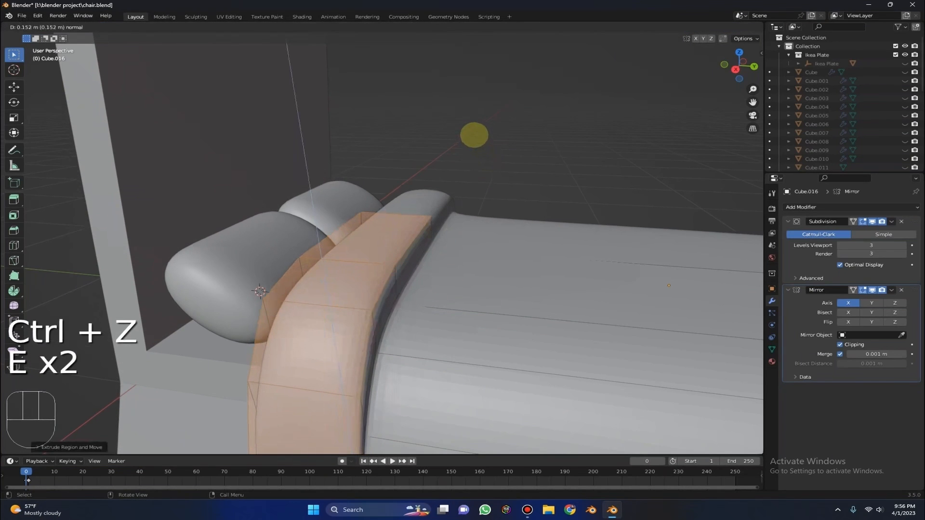
key("s")
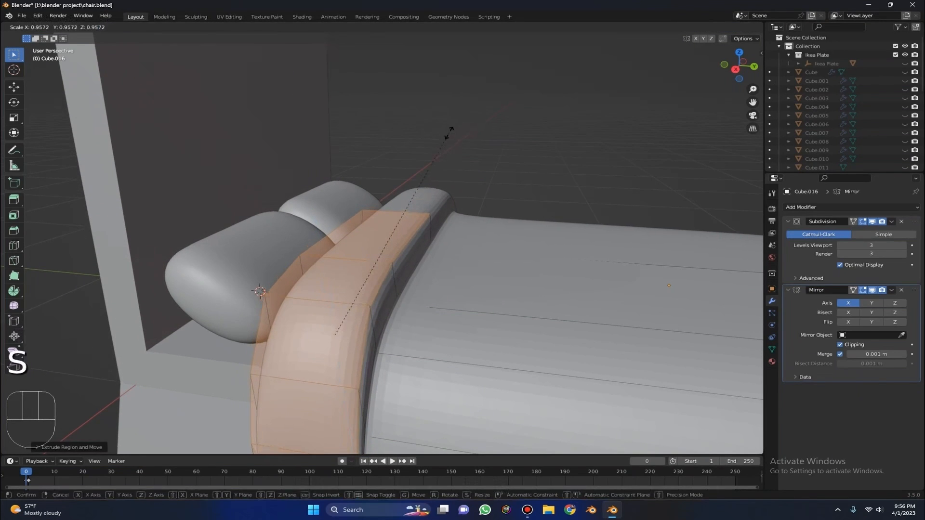
left_click(470, 132)
middle_click_drag(470, 131, 466, 109)
key("ctrl+z")
key("ctrl+z")
key("ctrl+z")
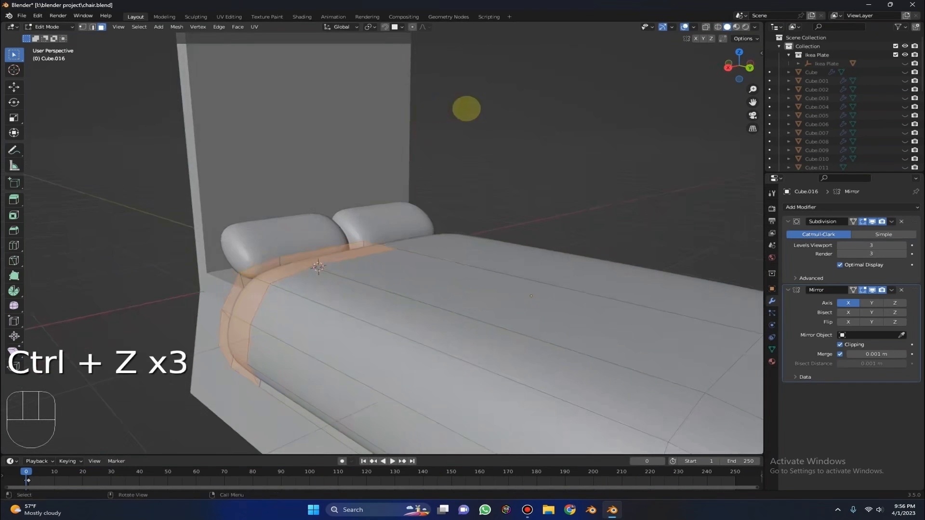
Step: Extrude the head-end strip outward in two stages to form a thick folded band across the blanket
key("e")
key("s")
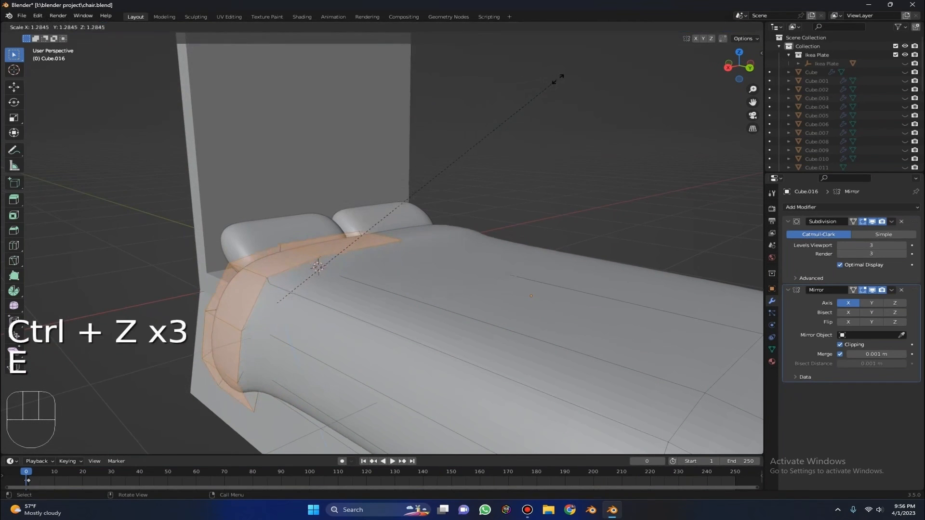
right_click(529, 83)
key("e")
key("s")
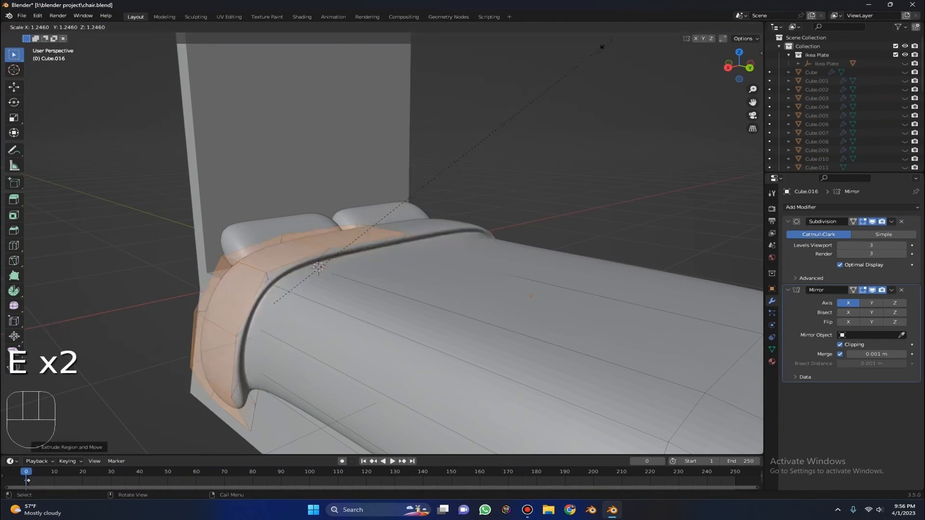
right_click(705, 448)
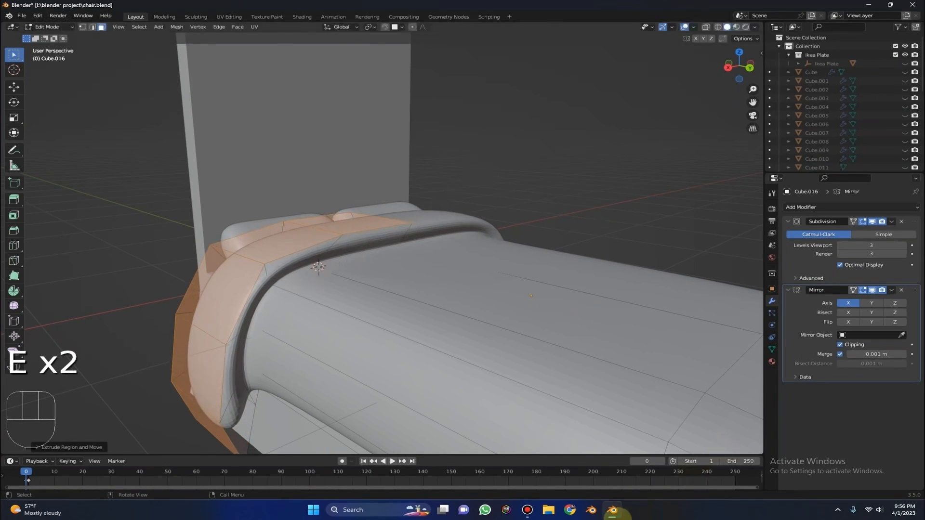
Step: Scale the folded band down slightly and nudge it along Z
key("s")
left_click(594, 262)
key("g")
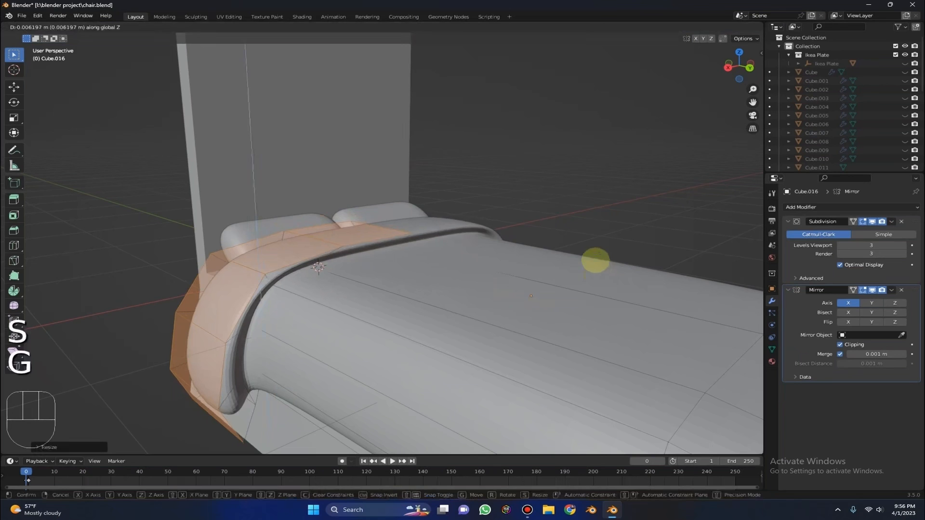
key("z")
left_click(594, 254)
middle_click_drag(594, 251, 479, 233)
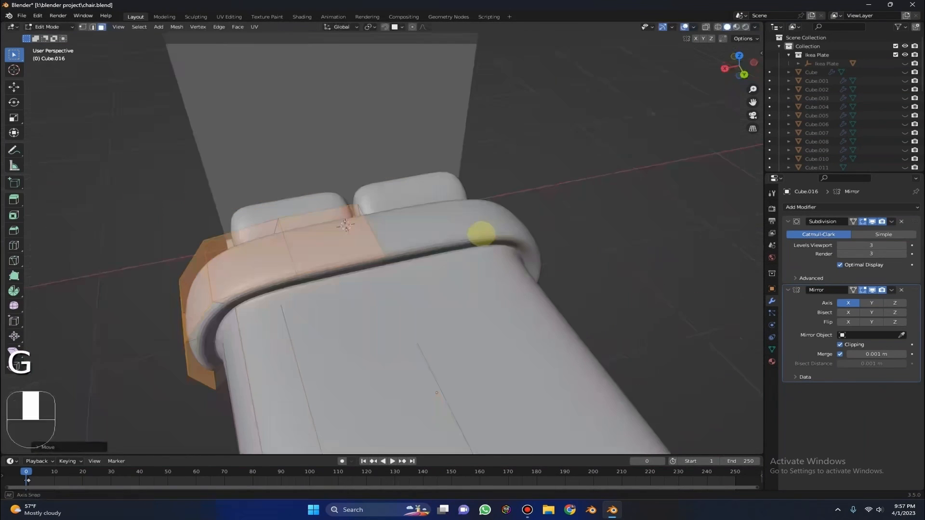
Step: Select the folded band's edges on its foot-facing side and move them toward the foot so the fold overhangs the blanket
middle_click_drag(331, 264, 367, 337)
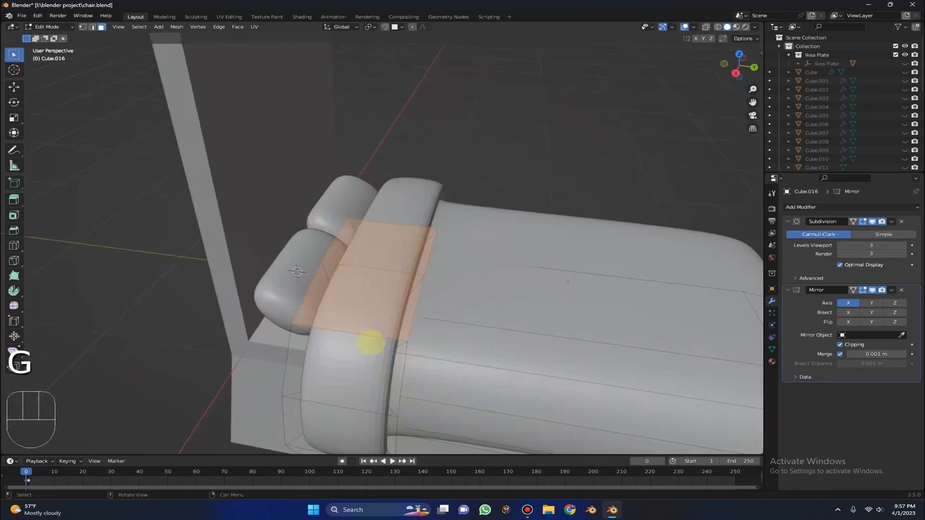
scroll(380, 374, "down", 5)
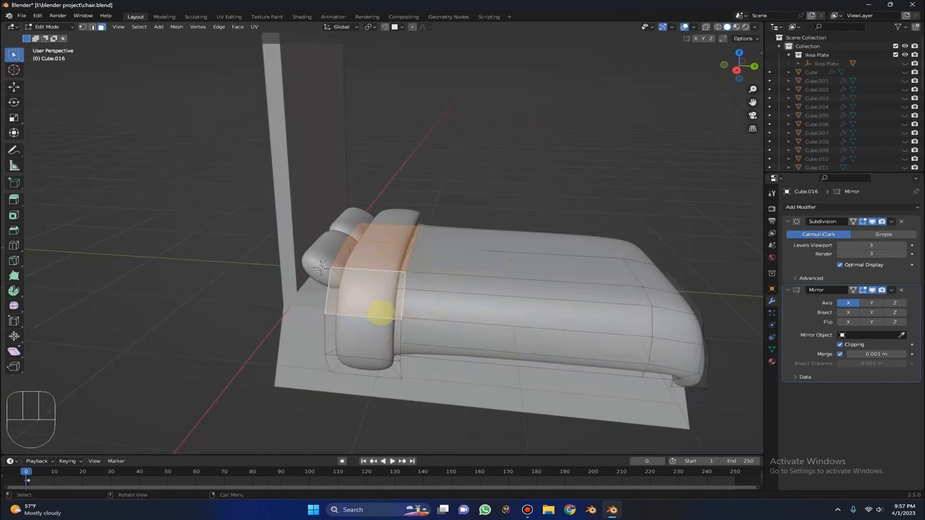
key("2")
middle_click_drag(392, 237, 403, 260)
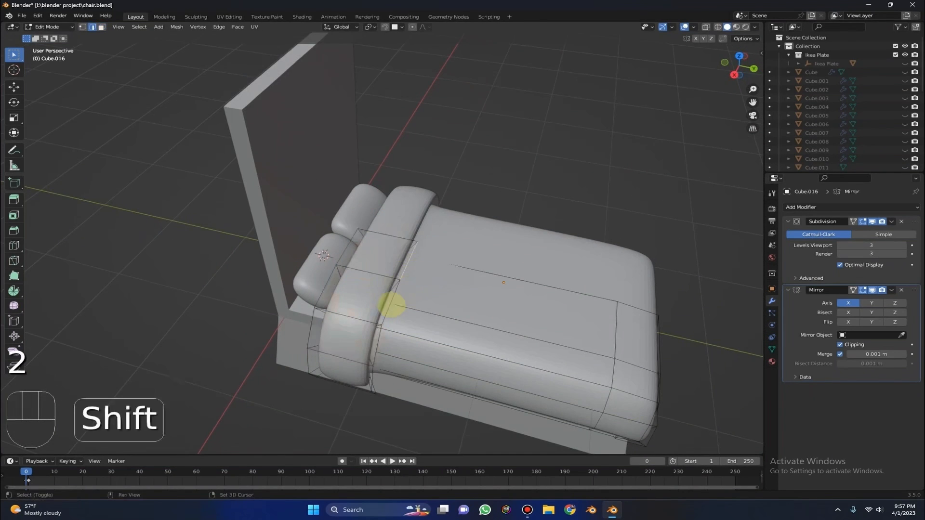
middle_click_drag(391, 326, 423, 348)
middle_click_drag(443, 280, 425, 305)
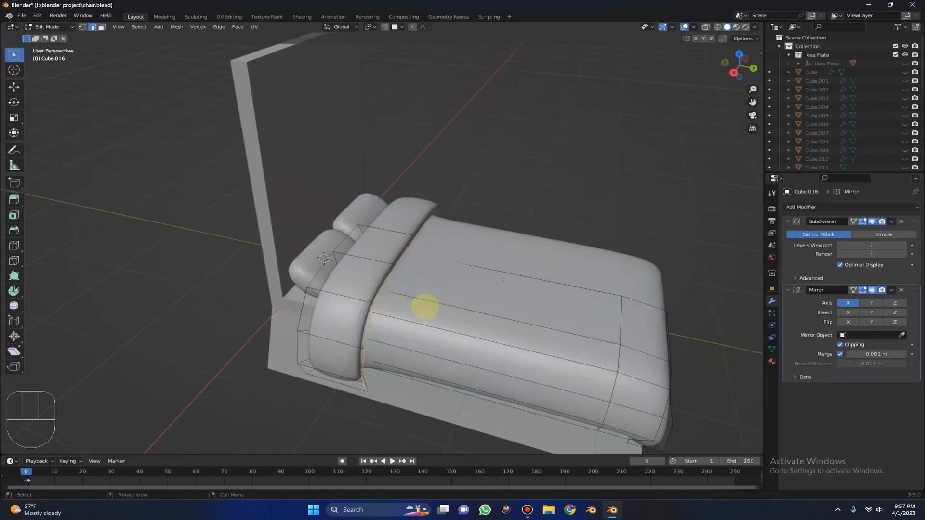
key("g")
left_click(456, 253)
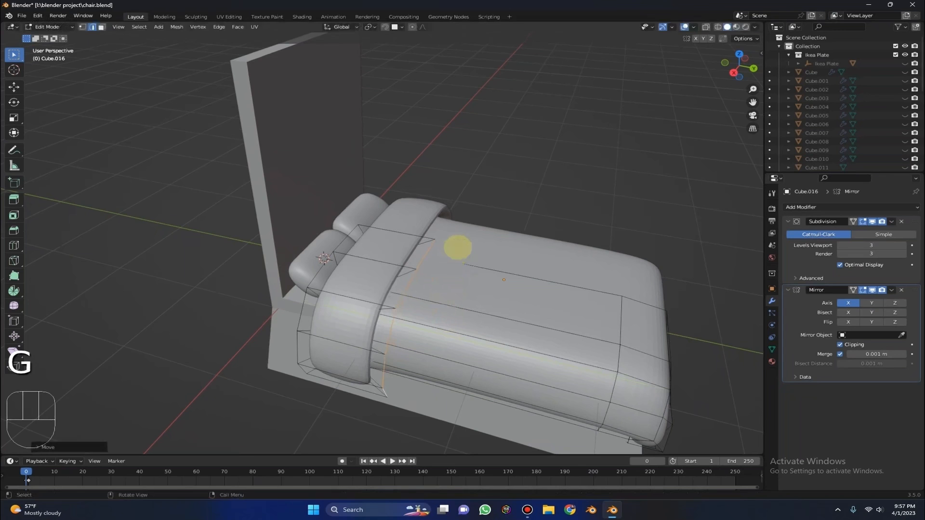
Step: Lower the fold's selected edges about 0.1 m along Z and return the blanket to Object Mode
key("g")
middle_click(458, 263)
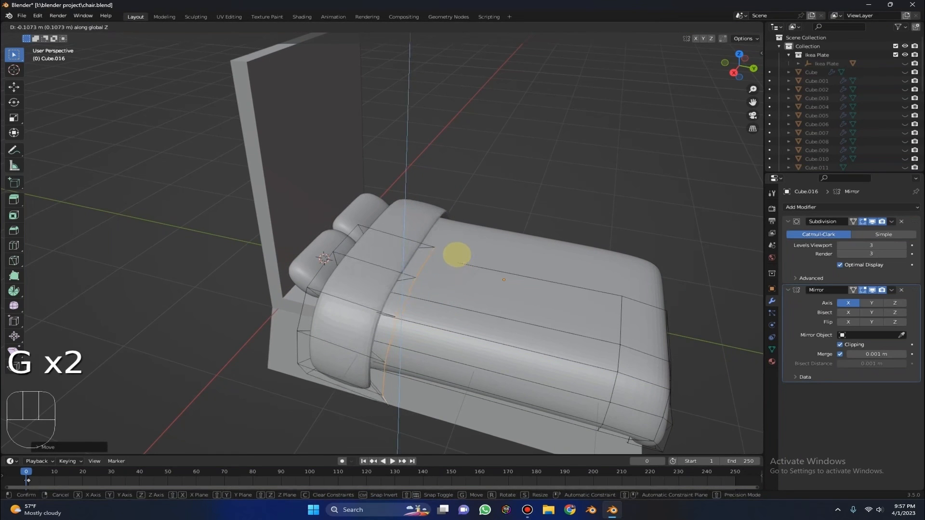
left_click(458, 253)
left_click(499, 188)
middle_click_drag(467, 166, 299, 152)
scroll(458, 155, "up", 4)
key("Tab")
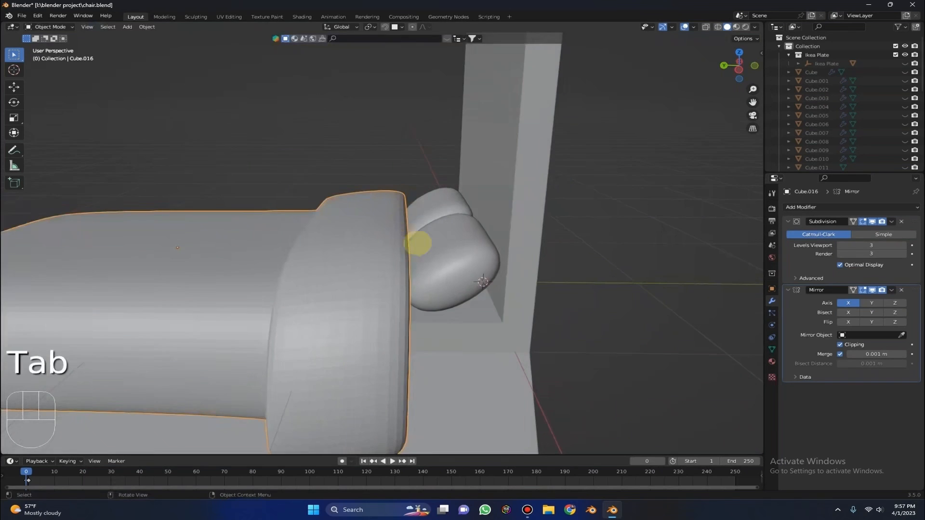
Step: Select the bed frame with the headboard and add a Bevel modifier with 5 segments
middle_click_drag(417, 244, 656, 206)
scroll(448, 239, "down", 4)
middle_click_drag(448, 240, 652, 193)
scroll(650, 194, "up", 3)
middle_click_drag(564, 198, 424, 165)
left_click(455, 169)
middle_click_drag(523, 179, 402, 150)
middle_click_drag(386, 158, 506, 173)
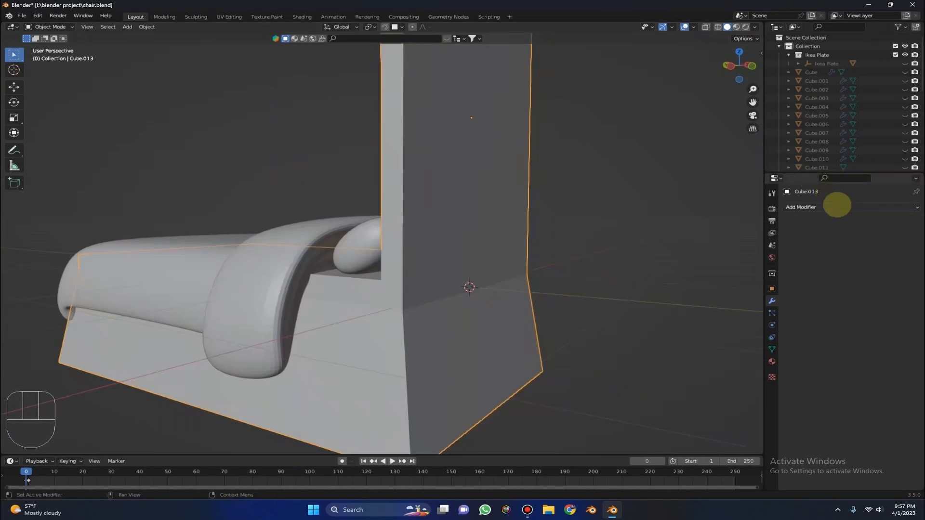
left_click(837, 205)
left_click(626, 180)
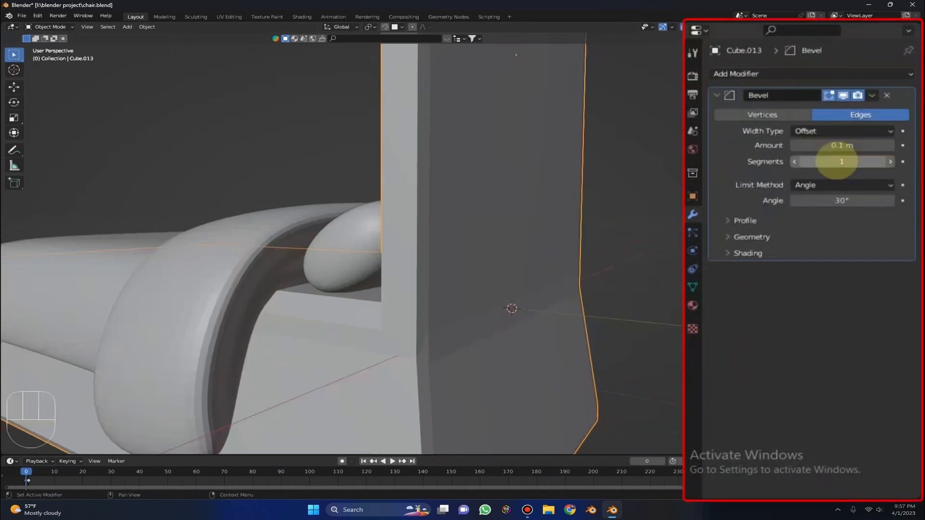
double_click(836, 161)
type("5")
key("Return")
Step: Shade the bed frame smooth
right_click(620, 164)
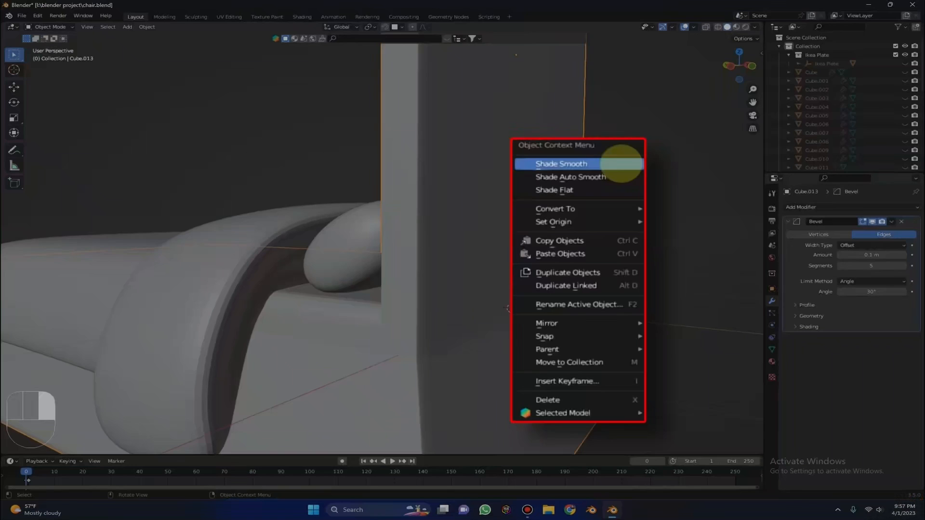
left_click(619, 164)
scroll(441, 224, "down", 3)
middle_click_drag(440, 224, 505, 223)
Step: Try subdividing the whole bed frame mesh in Edit Mode, and undo the subdivision
right_click(506, 223)
left_click(511, 169)
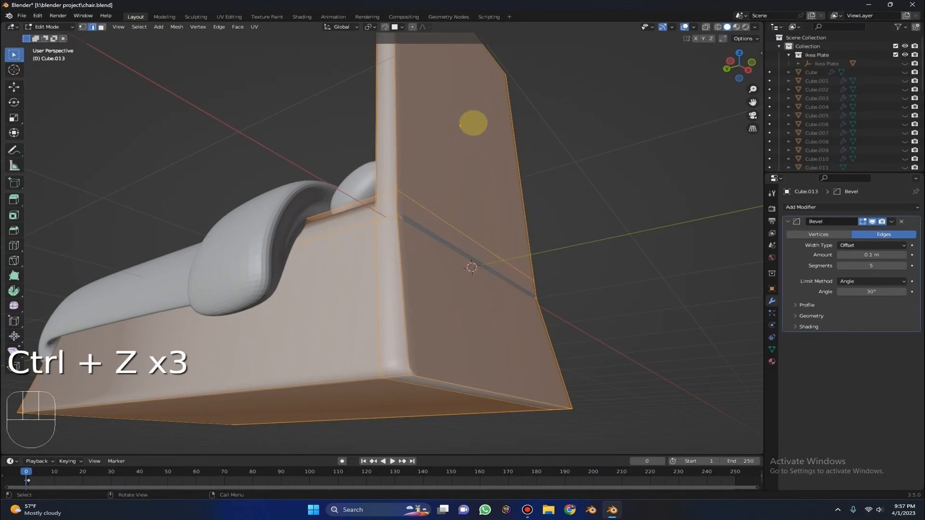
right_click(473, 123)
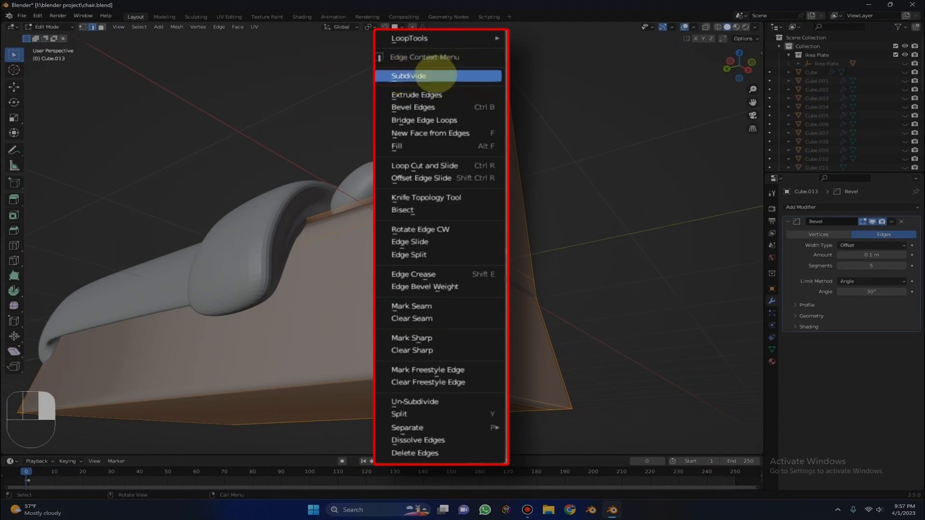
left_click(408, 76)
middle_click_drag(458, 227, 401, 219)
key("ctrl+z")
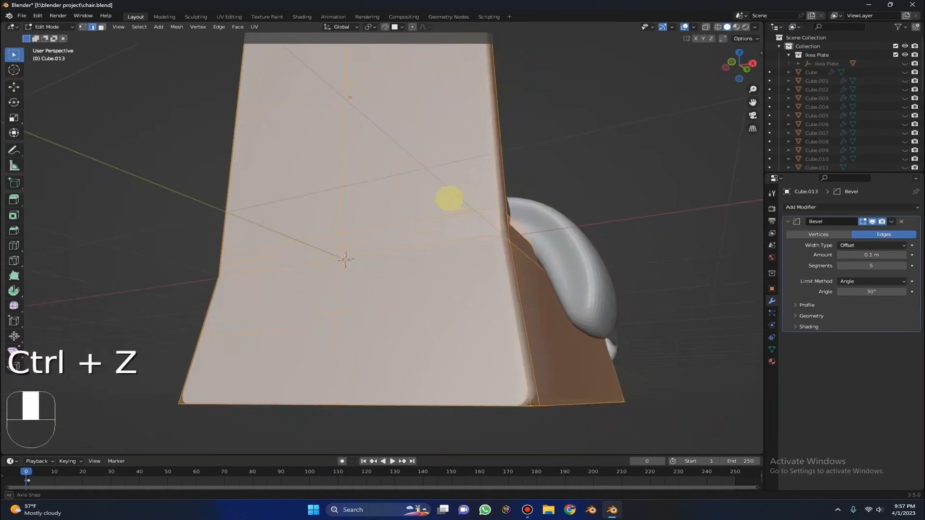
middle_click_drag(454, 198, 392, 303)
middle_click_drag(388, 271, 395, 278)
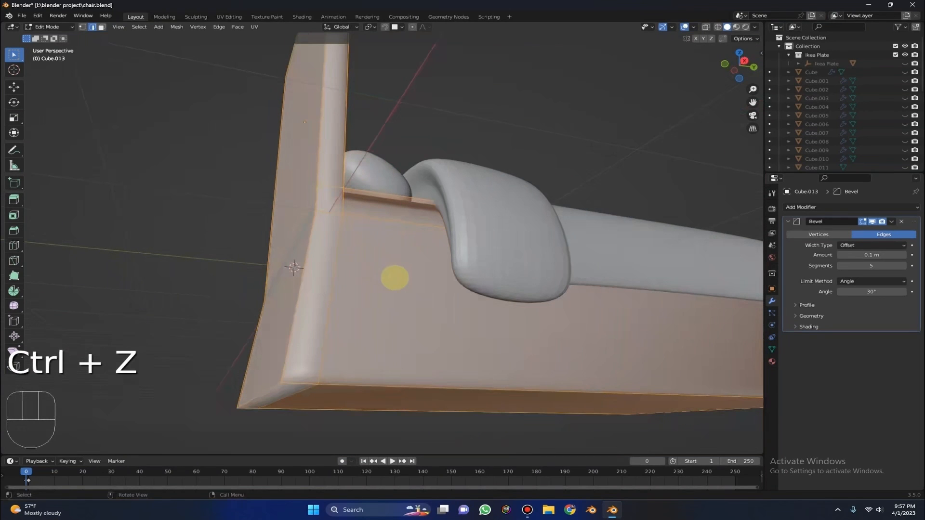
key("3")
left_click(313, 278)
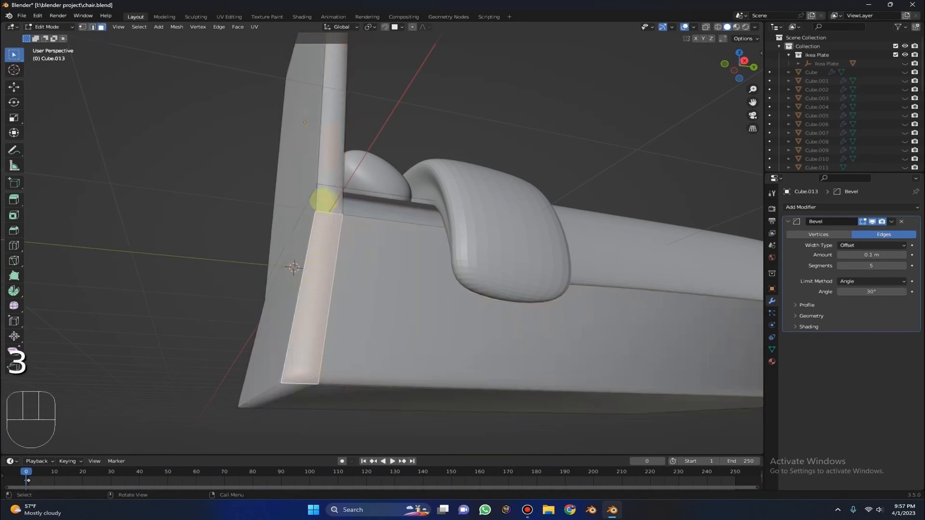
middle_click_drag(365, 199, 533, 241)
key("a")
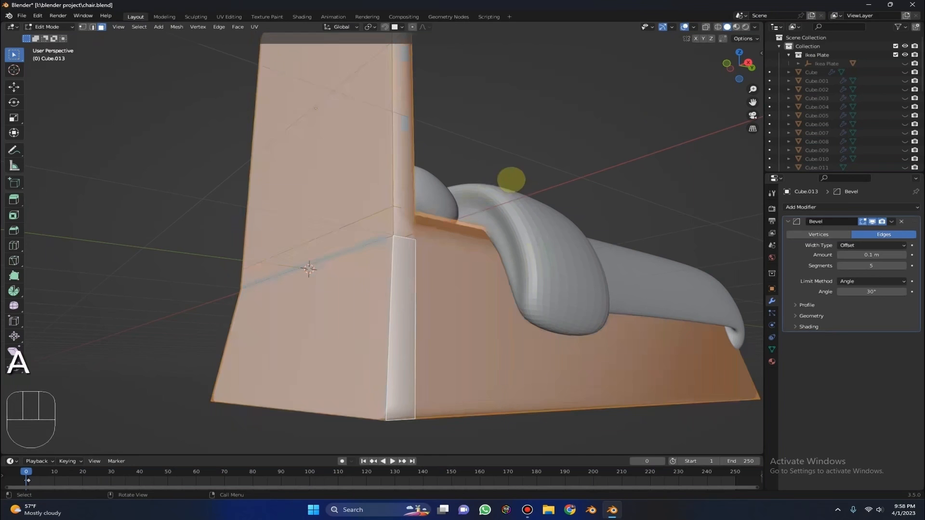
right_click(503, 149)
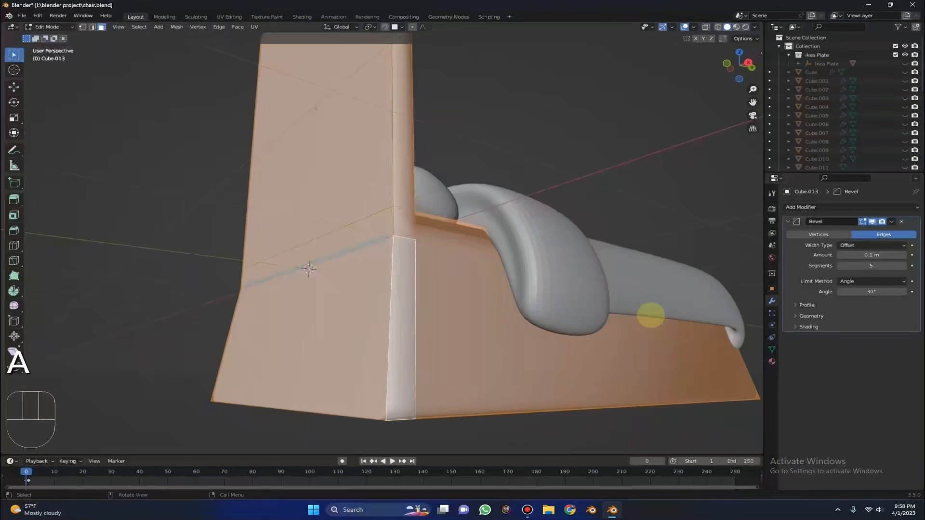
Step: Try subdividing only the flared face below the back of the headboard, and undo it
left_click(270, 327)
middle_click_drag(270, 327, 405, 328)
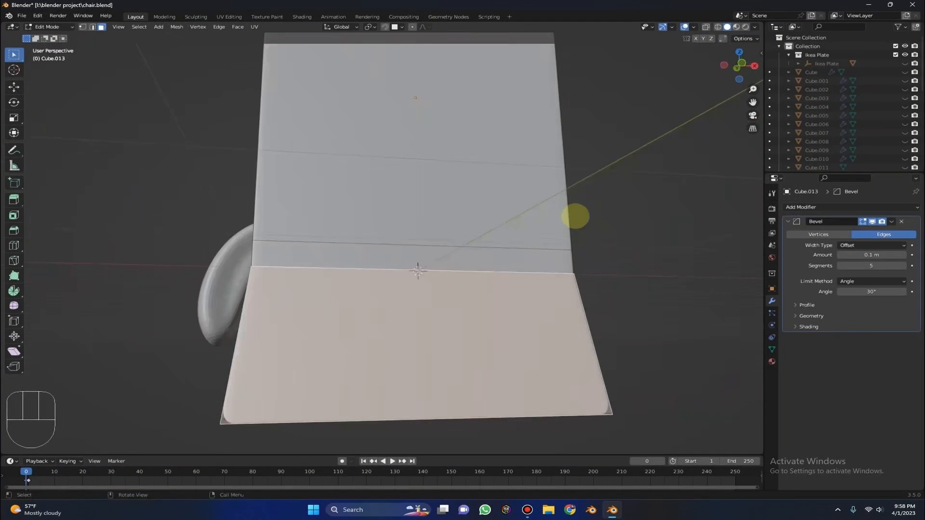
right_click(576, 212)
left_click(527, 229)
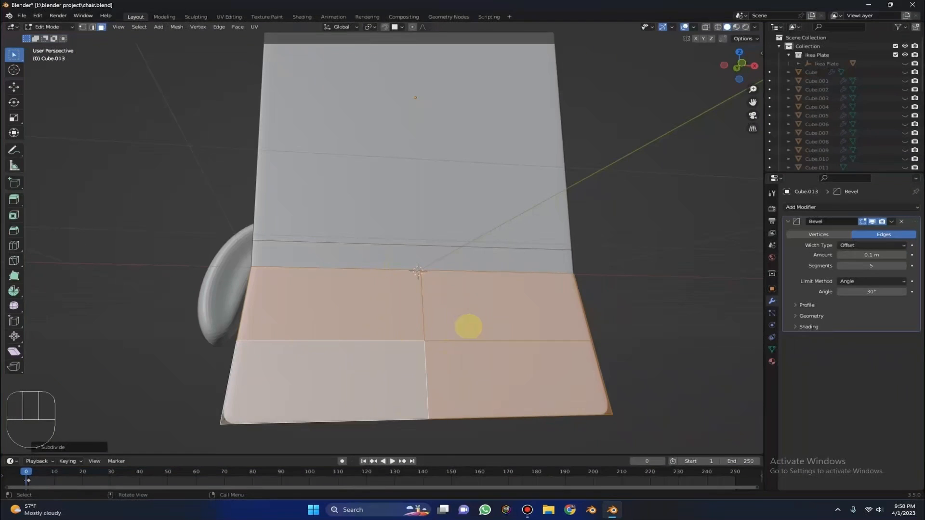
key("ctrl+z")
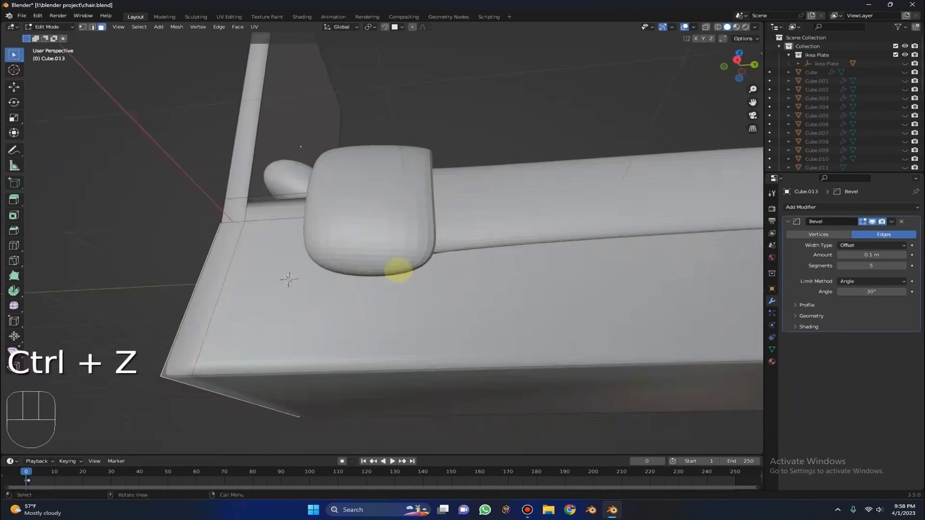
Step: Select the entire bed frame mesh, subdivide it once, and return to Object Mode
key("a")
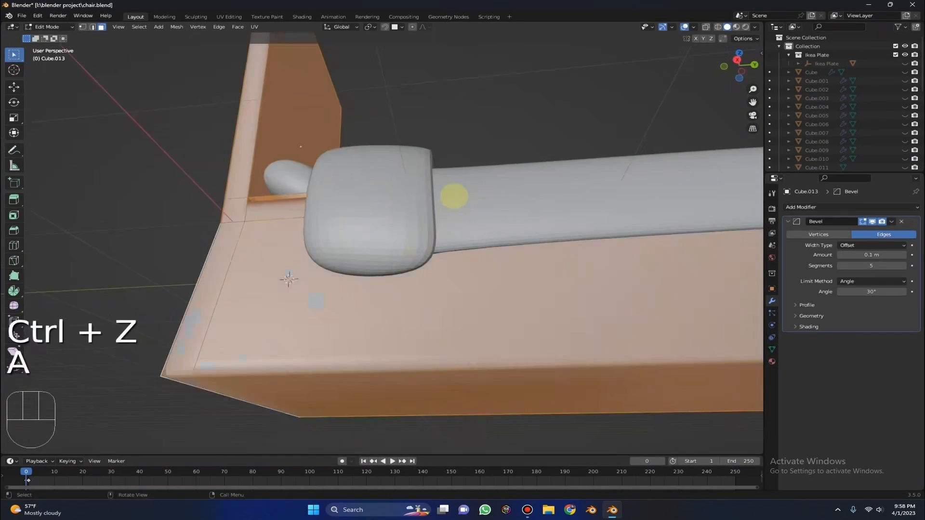
right_click(464, 173)
key("Tab")
key("Tab")
key("Tab")
Step: Apply smooth shading to the subdivided bed frame
middle_click_drag(300, 146, 404, 164)
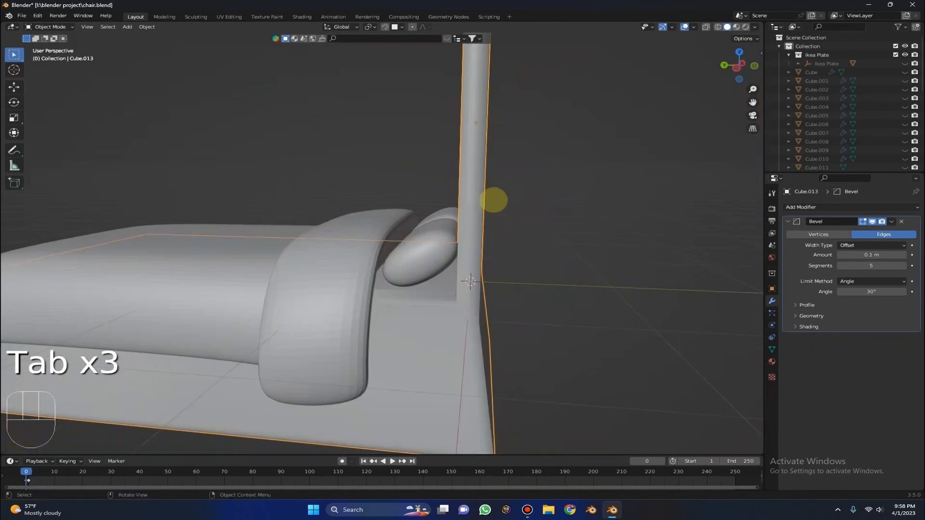
right_click(464, 166)
left_click(464, 163)
Step: Try a Subdivision Surface modifier on the bed frame, placed above the Bevel, with the frame shaded smooth
middle_click_drag(545, 179, 761, 193)
left_click(838, 211)
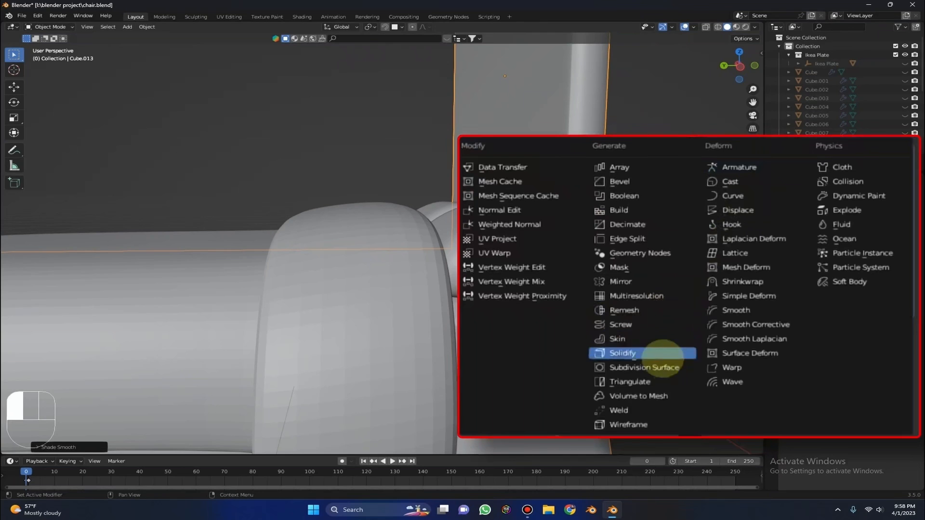
left_click(645, 368)
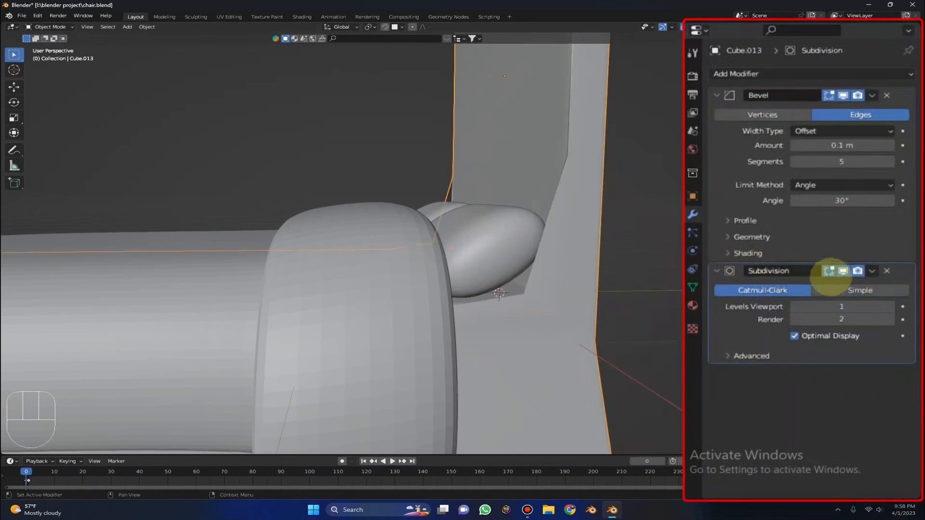
left_click_drag(899, 274, 854, 128)
scroll(615, 179, "down", 3)
middle_click_drag(615, 179, 576, 164)
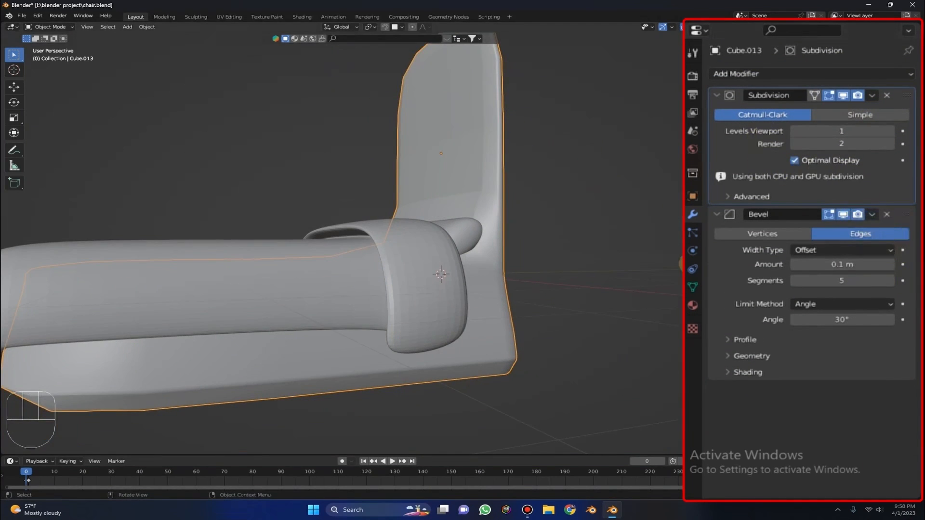
right_click(689, 264)
left_click(689, 264)
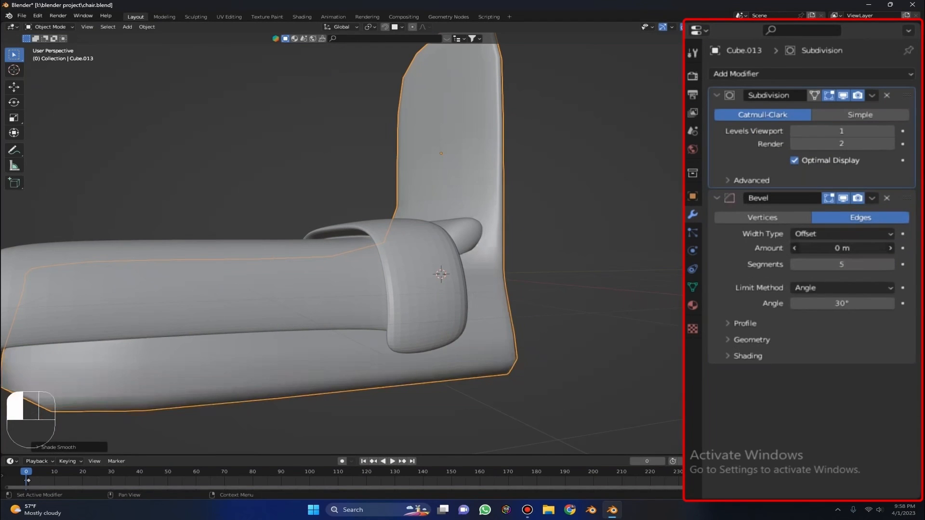
Step: Remove the frame's Subdivision modifier, set the Bevel to 0.1 m with 1 segment, and enter Edit Mode
key("ctrl+x")
key("ctrl+z")
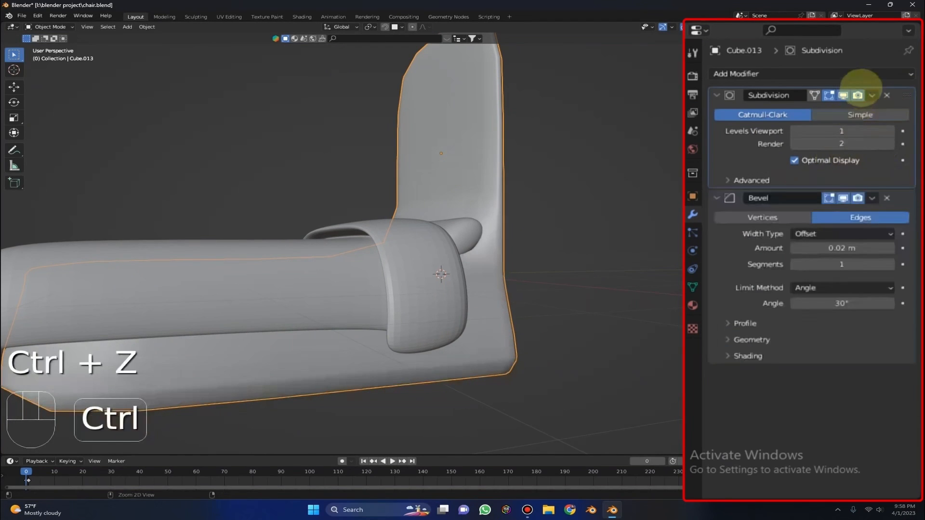
key("ctrl+z")
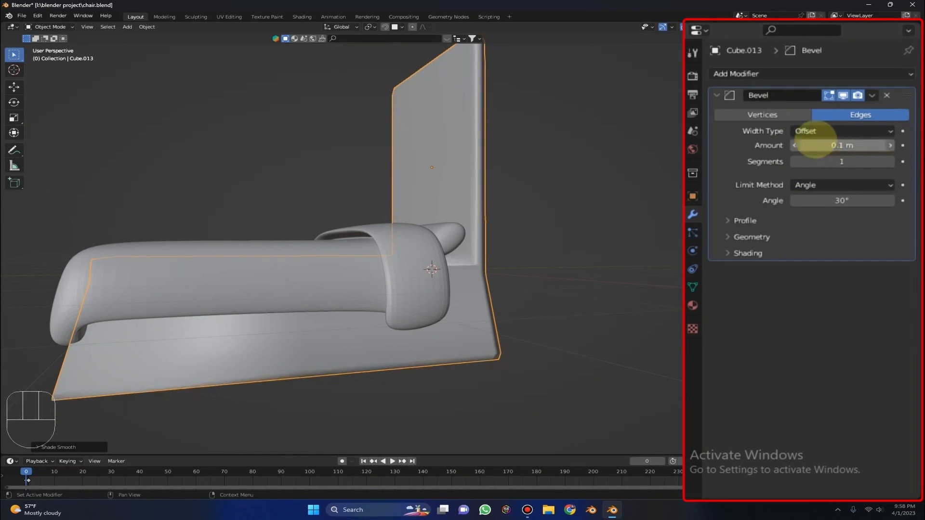
key("Return")
key("Tab")
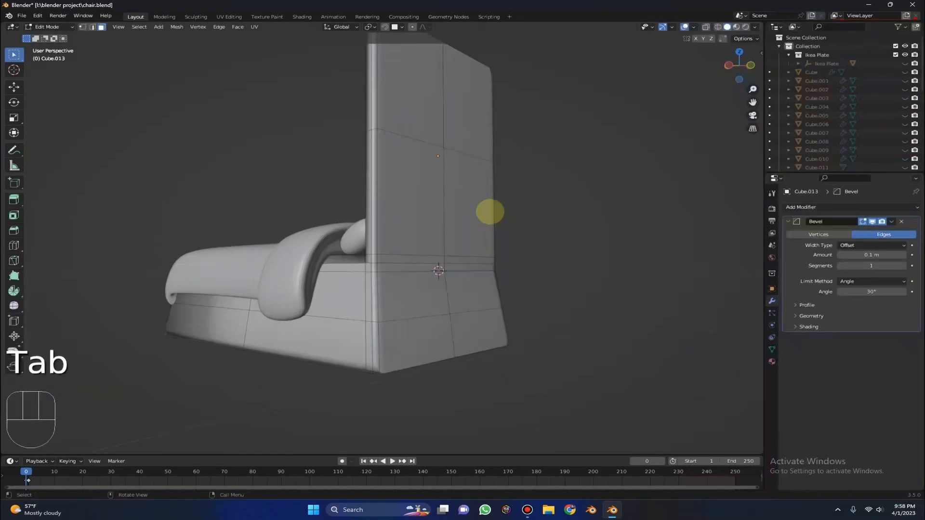
Step: Subdivide all faces of the bed frame and headboard mesh
key("a")
key("s")
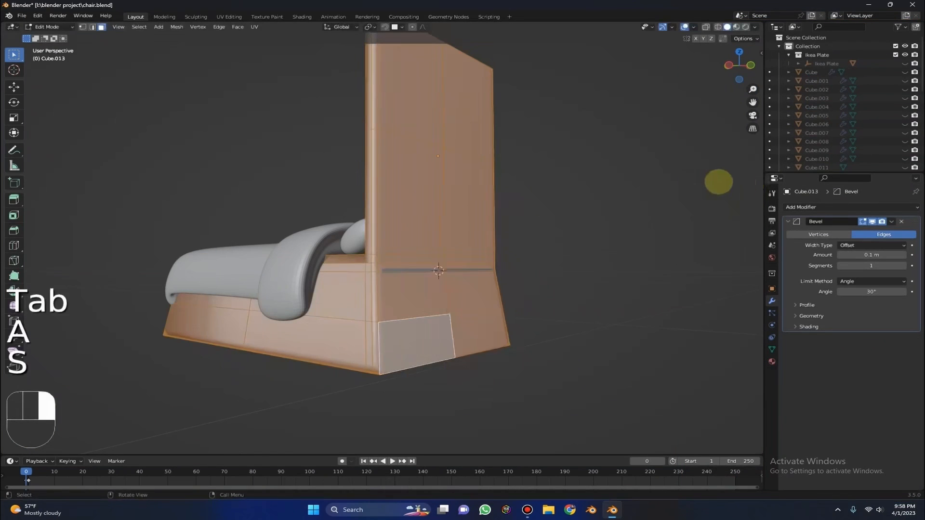
key("ctrl+z")
key("a")
right_click(657, 160)
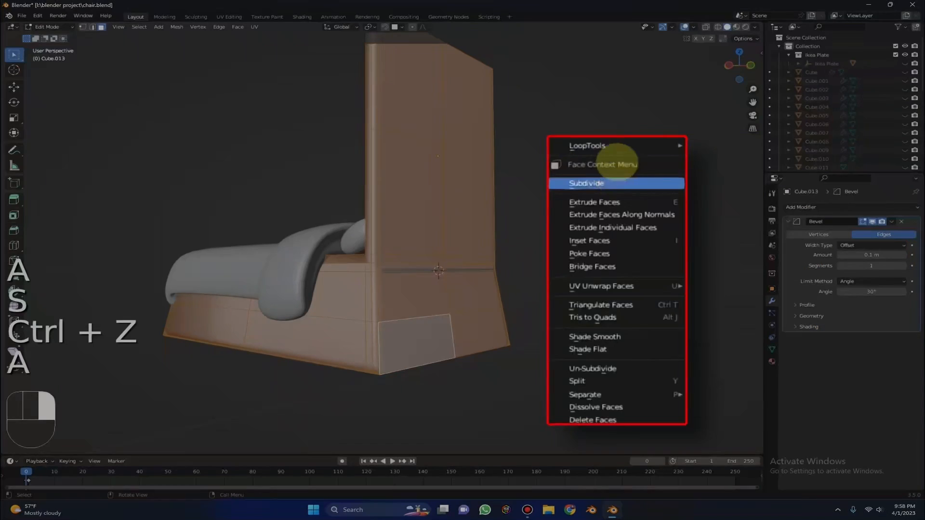
left_click(594, 185)
key("Tab")
Step: Add a loop cut across the bed frame and slide it close to the foot-end corner edge
middle_click_drag(667, 180, 591, 214)
key("Tab")
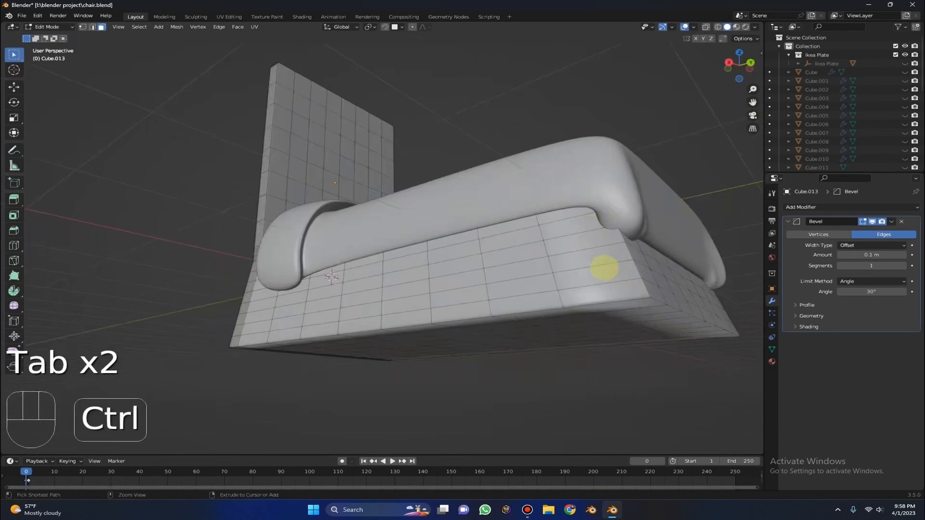
key("ctrl+r")
left_click(608, 267)
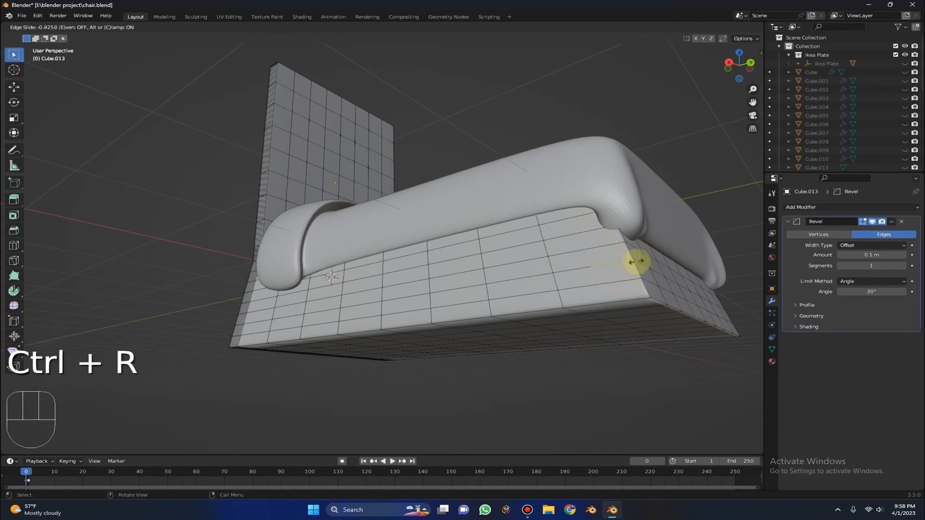
left_click(636, 261)
key("Tab")
Step: Add a lengthwise loop cut near one side of the headboard and base, slid close to the outer edge
middle_click_drag(592, 52, 324, 450)
key("Tab")
middle_click_drag(418, 430, 457, 327)
key("ctrl+r")
left_click(373, 255)
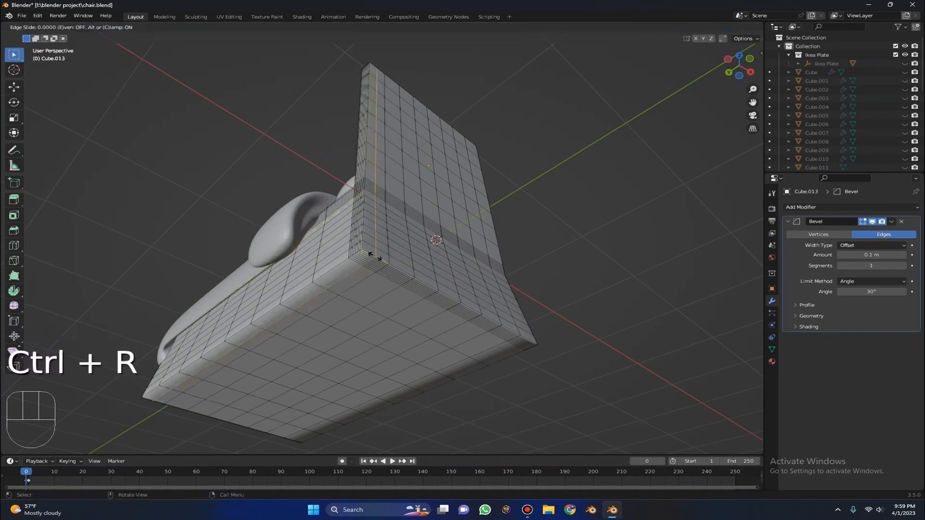
left_click(363, 246)
middle_click_drag(363, 246, 320, 222)
key("ctrl+r")
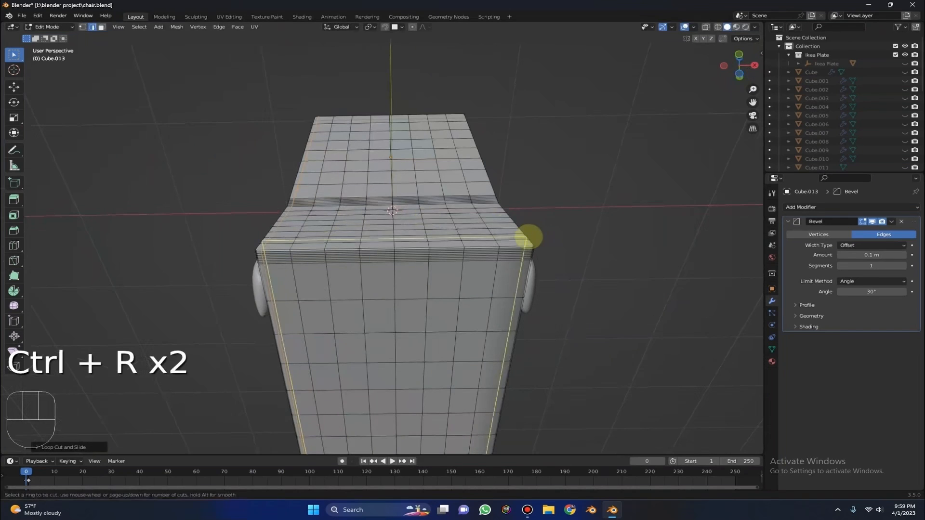
left_click(529, 235)
key("ctrl+z")
Step: Add a matching loop cut close to the opposite outer edge of the headboard and base
key("ctrl+r")
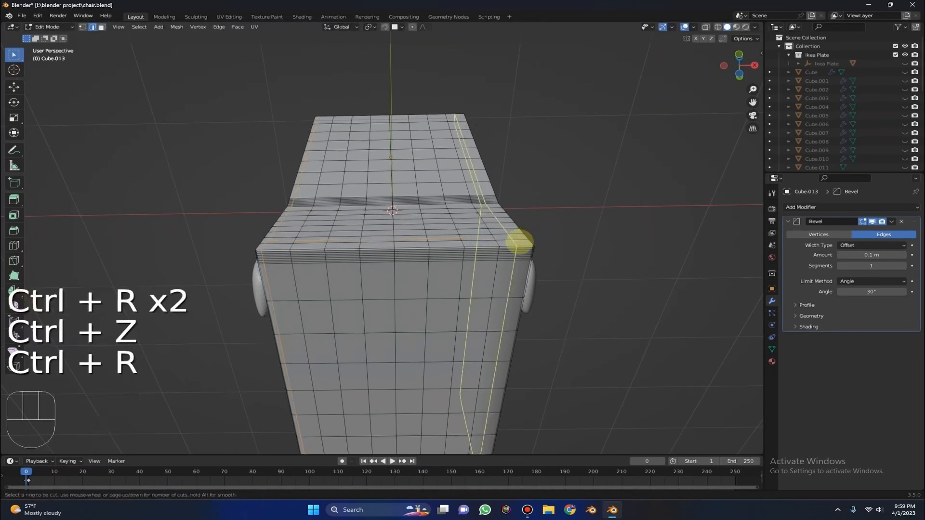
left_click(517, 242)
left_click(533, 245)
middle_click_drag(534, 245, 568, 351)
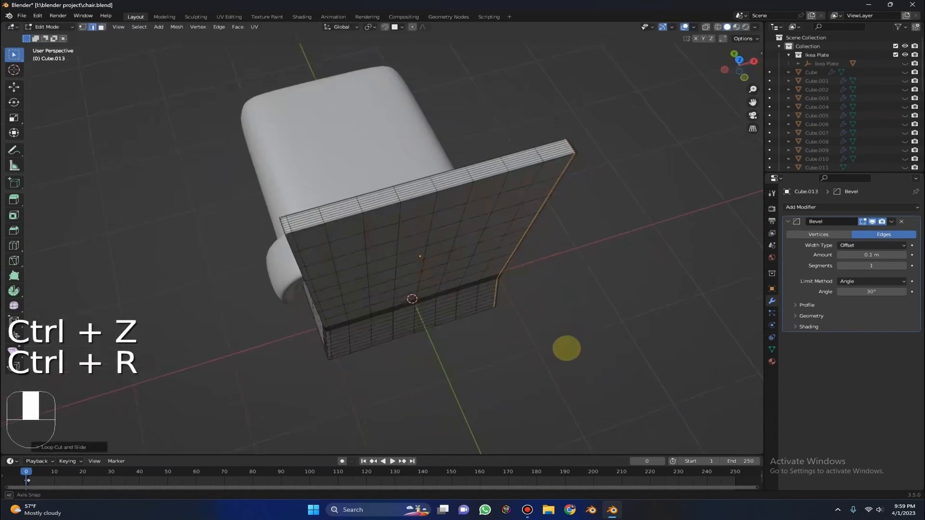
middle_click_drag(305, 227, 594, 264)
key("Tab")
Step: Open the bed frame mesh for face selection, facing the front of the headboard
scroll(594, 264, "down", 5)
middle_click_drag(480, 305, 374, 187)
middle_click(371, 190, "alt")
scroll(407, 223, "up", 3)
left_click(419, 223)
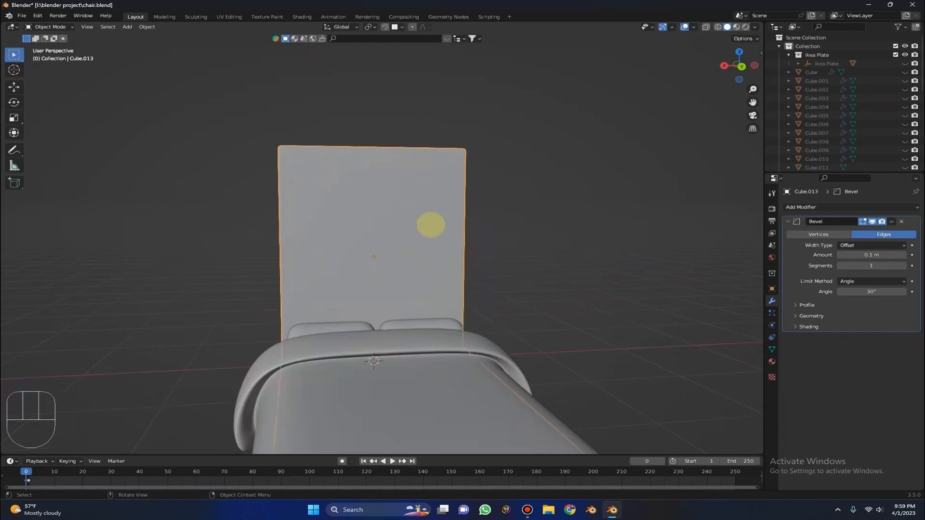
key("Tab")
scroll(412, 207, "up", 4)
key("3")
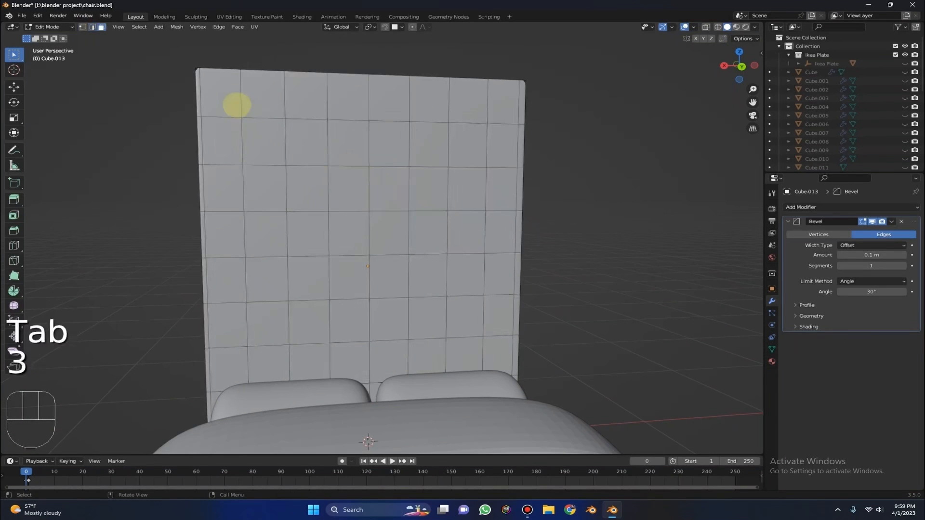
left_click(266, 154)
middle_click_drag(265, 155, 312, 159)
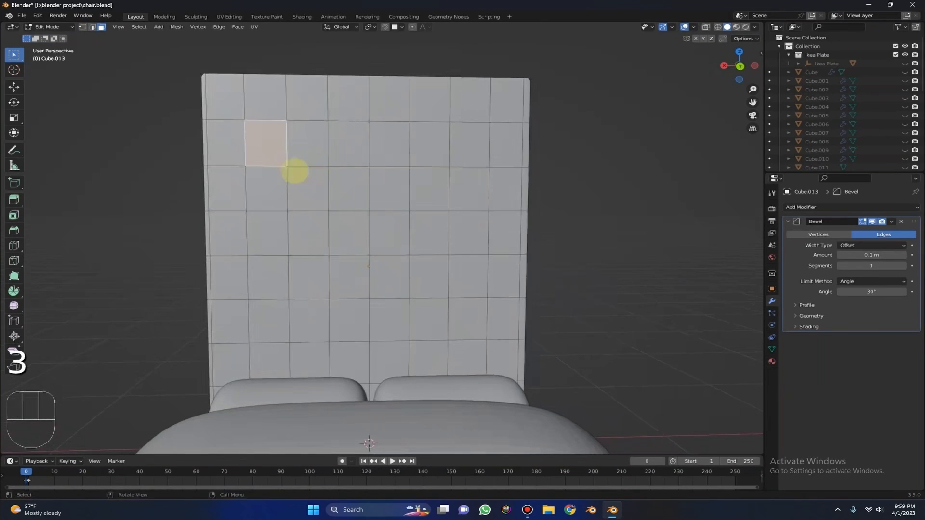
left_click(279, 183, "shift")
left_click(348, 145, "shift")
left_click(354, 188, "shift")
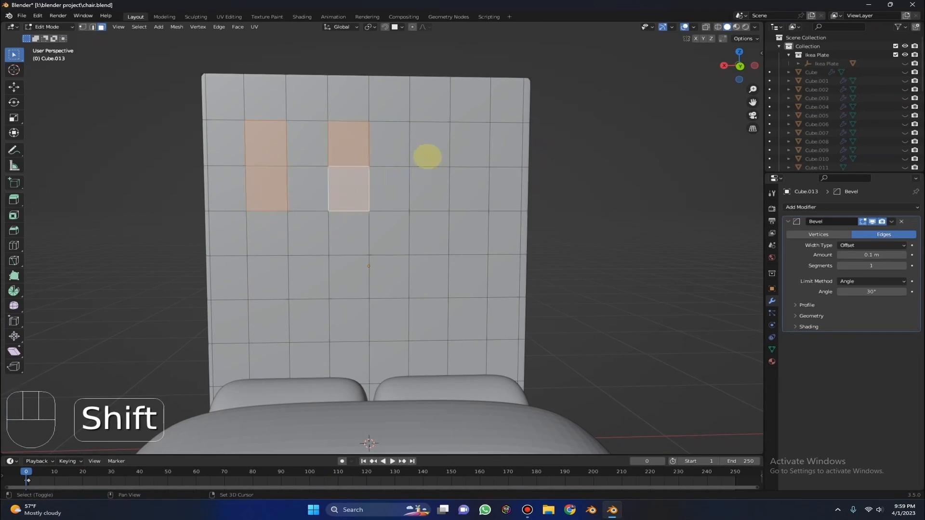
left_click(428, 147, "shift")
left_click(433, 193, "shift")
left_click(309, 150)
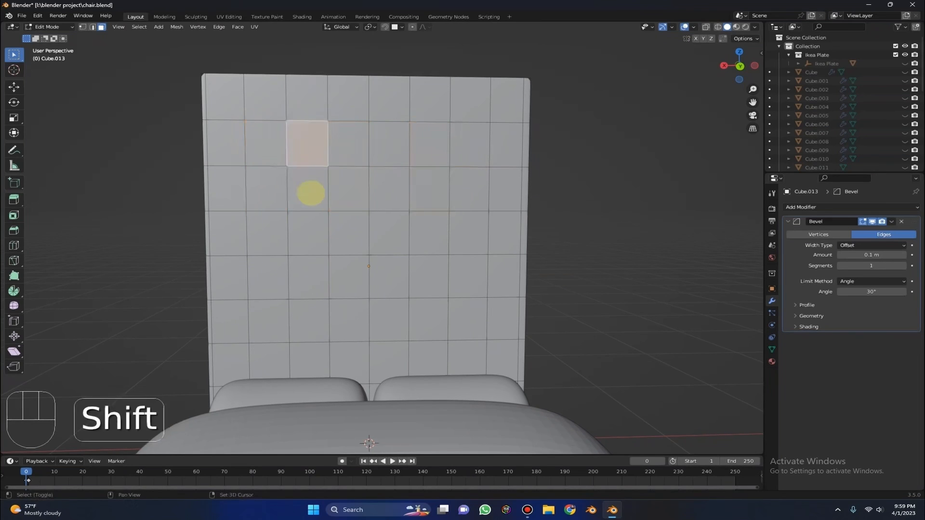
left_click(311, 193, "shift")
left_click(394, 149, "shift")
left_click(396, 185, "shift")
left_click(466, 145, "shift")
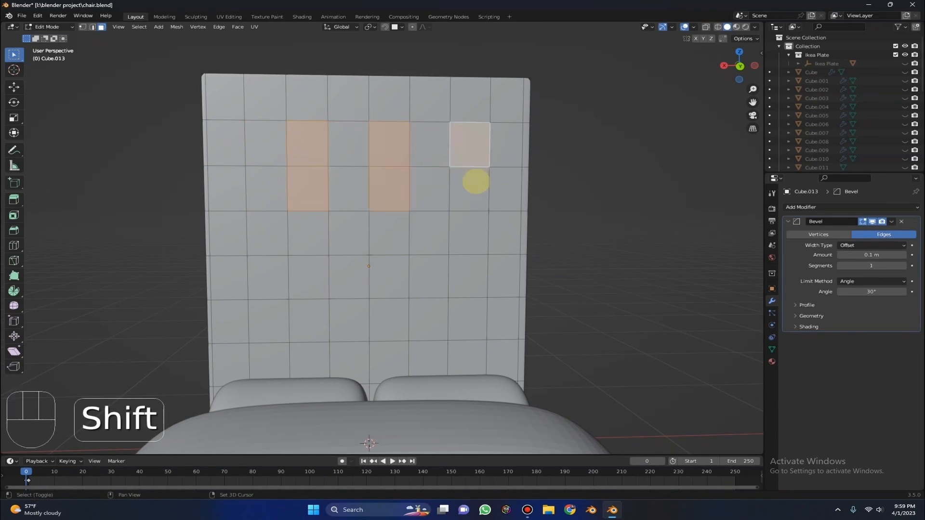
left_click(476, 183, "shift")
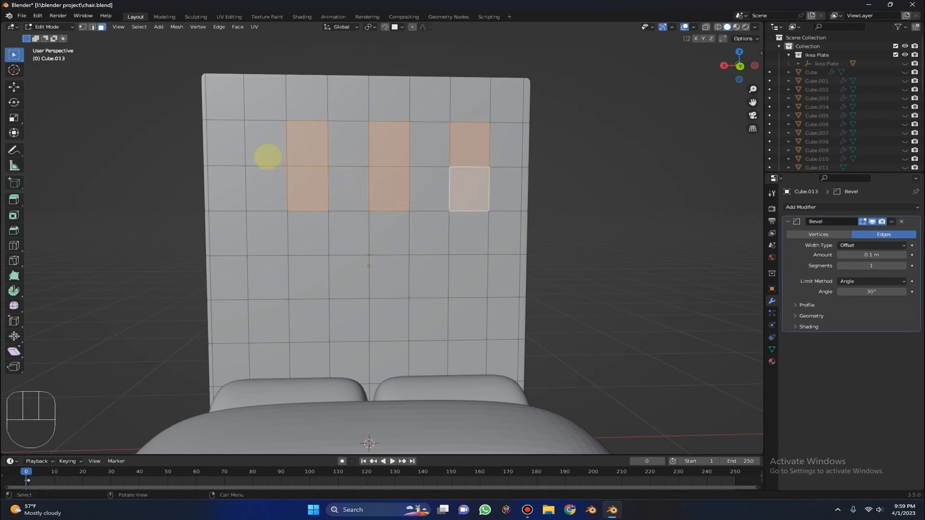
Step: Extrude three recesses about 0.09 m into the headboard, each three rows tall: one-column recesses near the sides and a two-column one in the middle
left_click_drag(228, 147, 230, 202)
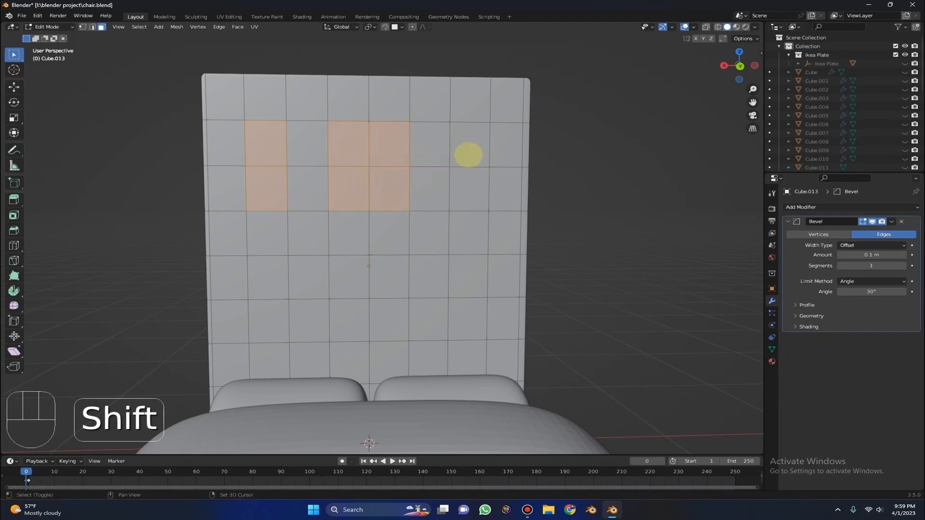
left_click_drag(468, 154, 470, 186, "shift")
middle_click_drag(454, 189, 271, 227)
left_click(266, 233, "shift")
left_click(465, 234, "shift")
middle_click_drag(469, 233, 481, 201)
key("e")
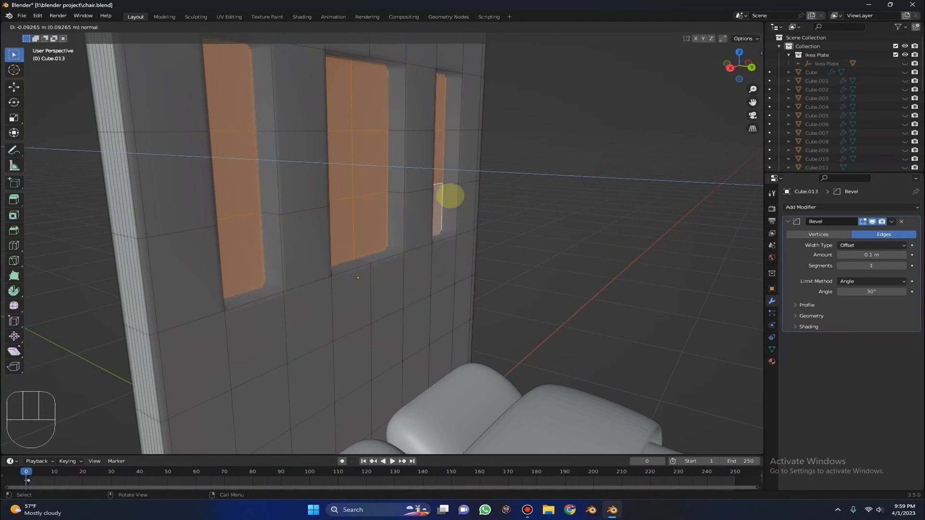
left_click(449, 196)
mouse_move(448, 196)
middle_mouse_down()
mouse_move(354, 183)
mouse_move(455, 195)
middle_mouse_up()
scroll(584, 217, "down", 3)
scroll(584, 210, "up", 3)
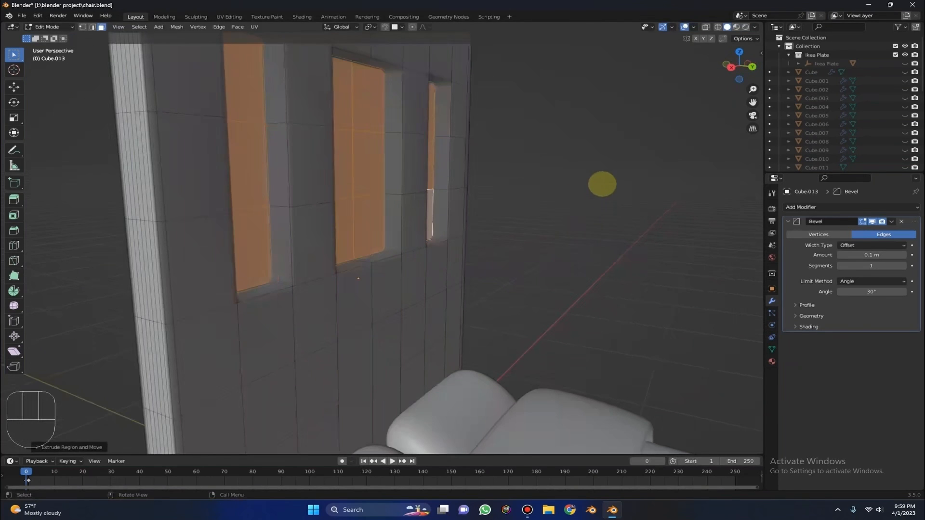
Step: Add a single loop cut around the inner walls of each of the three headboard recesses
left_click(583, 190)
key("ctrl+r")
left_click(279, 282)
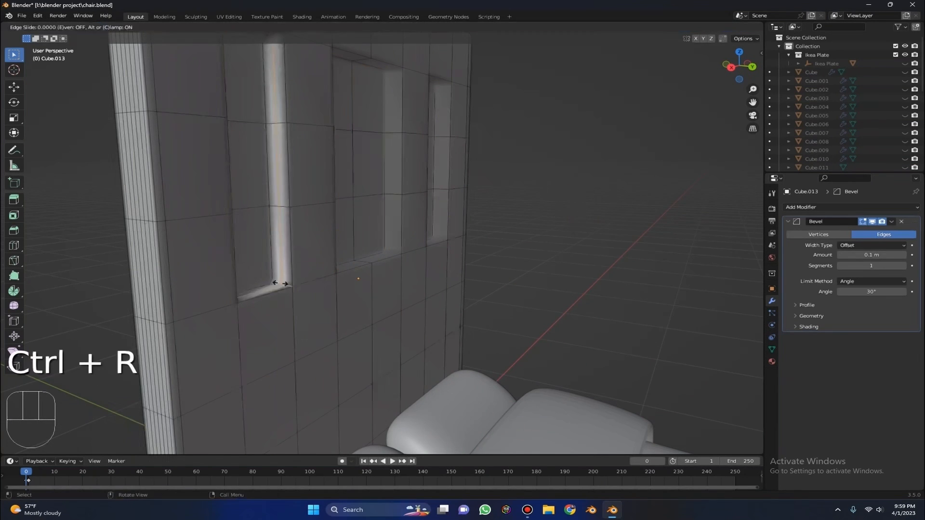
left_click(280, 284)
middle_click_drag(333, 260, 344, 260)
key("ctrl+r")
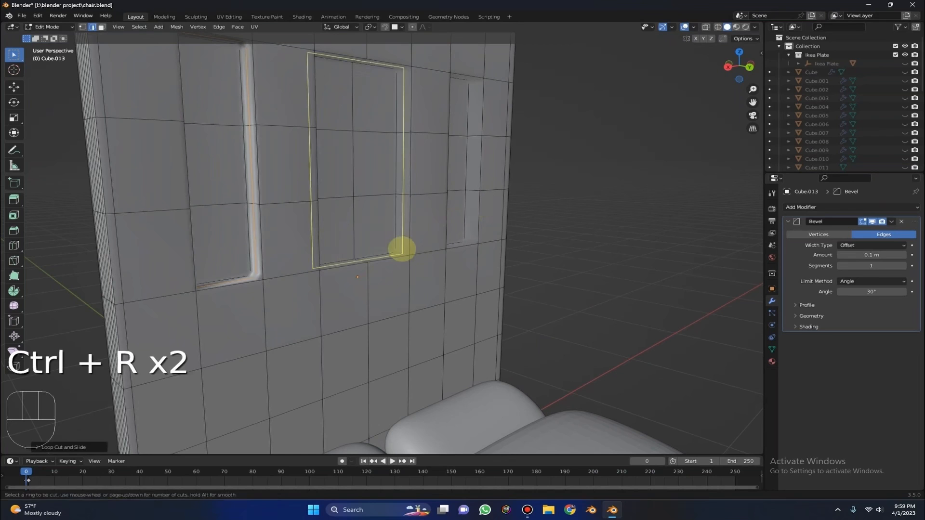
left_click(400, 248)
left_click(400, 248)
left_click(473, 238)
left_click(473, 238)
middle_click_drag(475, 238, 517, 229)
key("Tab")
key("Tab")
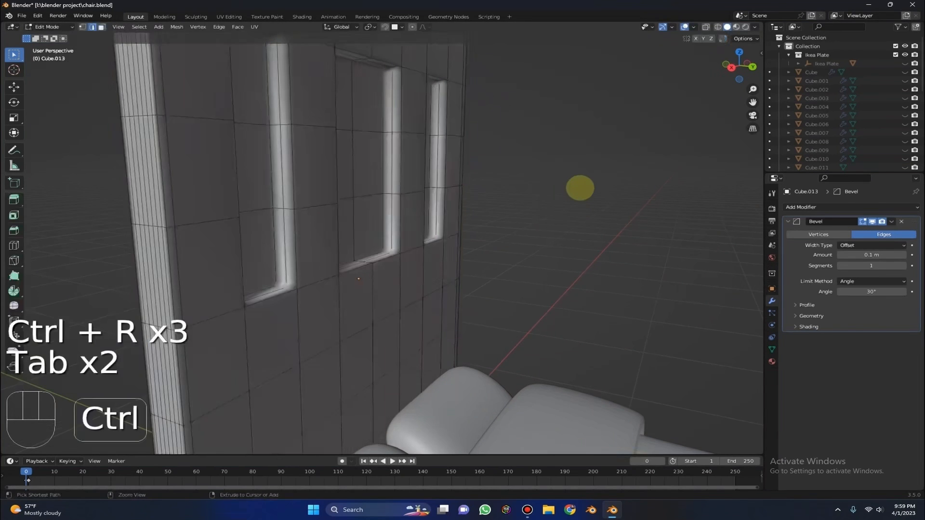
Step: Undo the single loop cuts in the three headboard recesses
key("ctrl+z")
key("ctrl+z")
key("ctrl+z")
key("ctrl+z")
key("ctrl+z")
key("ctrl+z")
Step: Add three evenly spaced loop cuts around the inner walls of each of the three headboard recesses
middle_click_drag(411, 214, 270, 283)
key("ctrl+r")
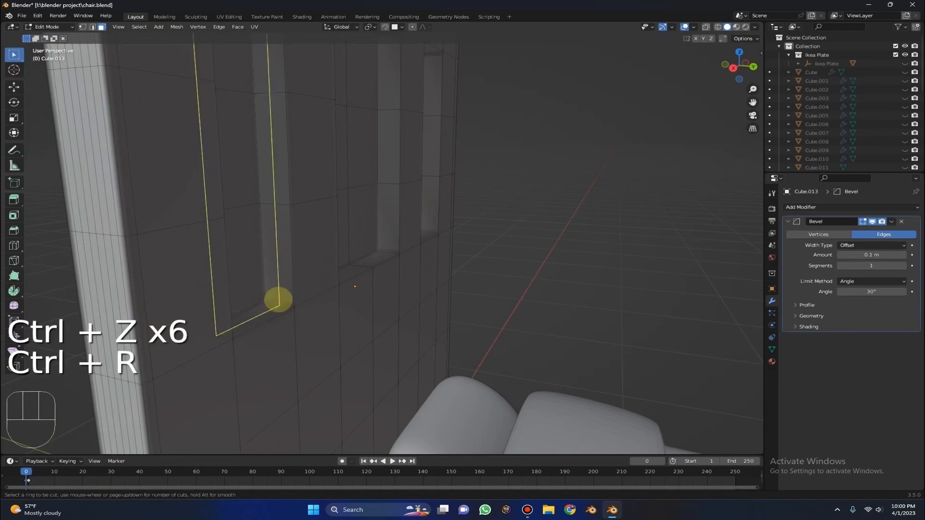
scroll(279, 300, "up", 2)
left_click(279, 300)
middle_click_drag(279, 299, 359, 260)
key("ctrl+r")
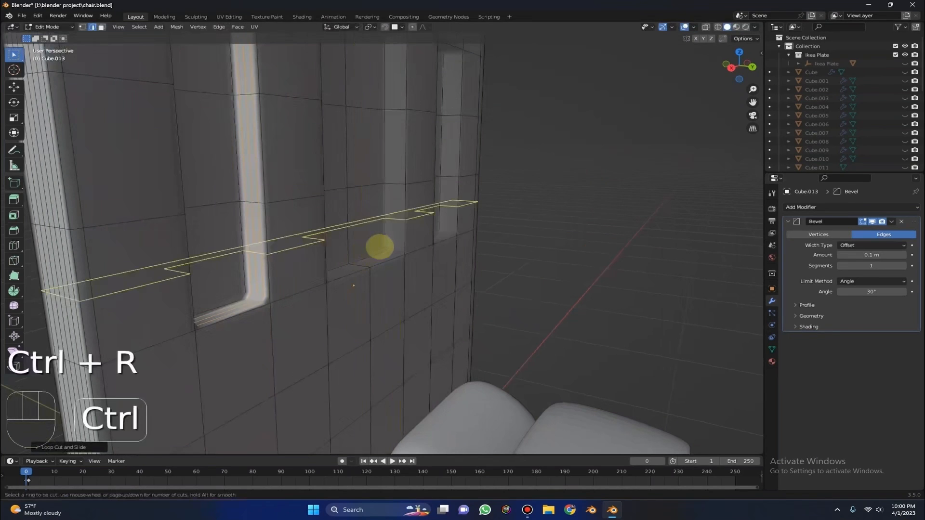
scroll(391, 252, "up", 2)
left_click(399, 249)
middle_click_drag(501, 212, 492, 226)
key("ctrl+r")
scroll(494, 227, "up", 1)
scroll(493, 227, "up", 1)
left_click(493, 227)
left_click(499, 228)
key("Tab")
Step: Try selecting alternating faces in the two rows below the headboard recesses
scroll(607, 180, "down", 4)
middle_click_drag(284, 217, 226, 236)
scroll(335, 240, "down", 4)
middle_click_drag(335, 239, 279, 312)
key("Tab")
key("3")
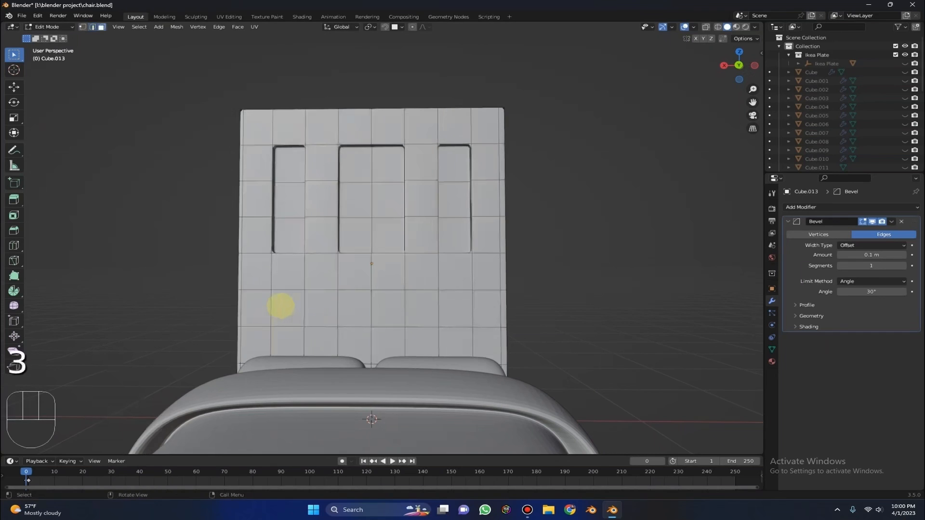
left_click(322, 271, "shift")
left_click(360, 311, "shift")
left_click(398, 280, "shift")
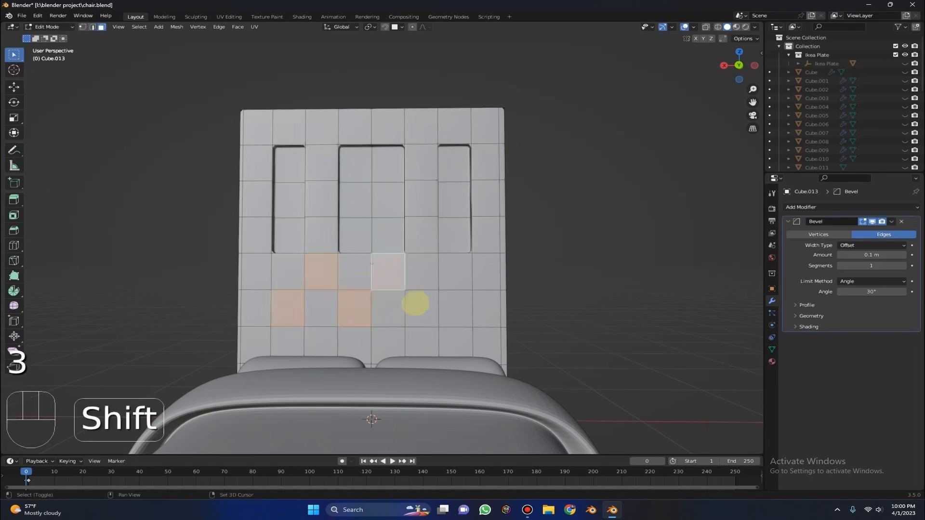
key("ctrl+z")
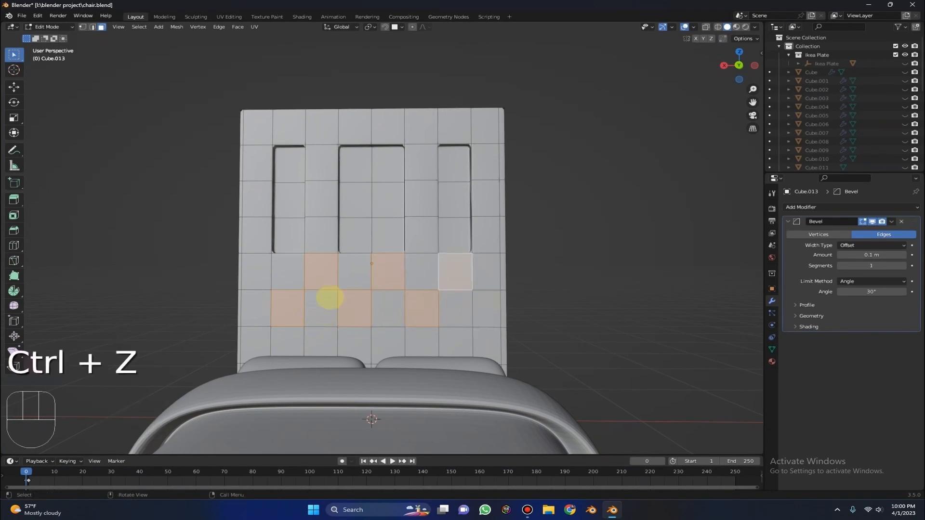
key("ctrl+z")
key("ctrl+z")
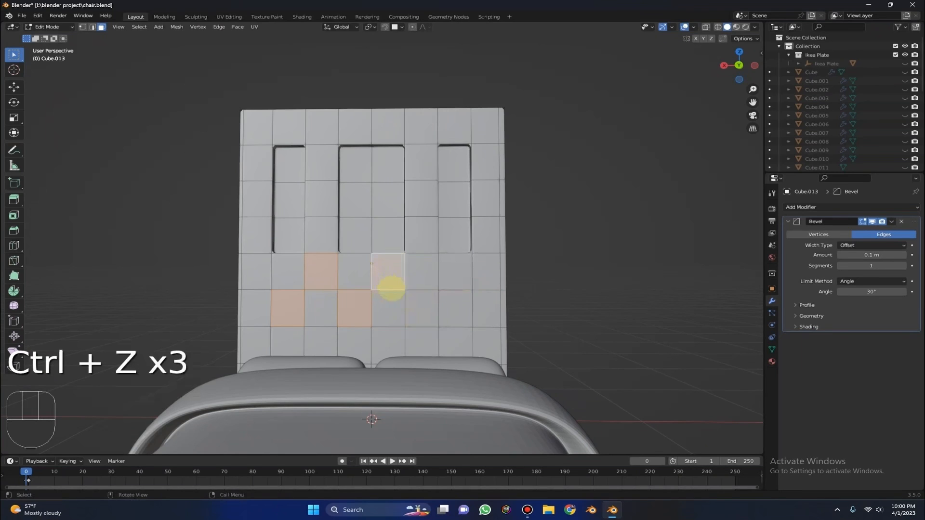
Step: Extrude a symmetrical staggered pattern of faces below the recesses about 0.06 m into the headboard
middle_click_drag(391, 288, 387, 295)
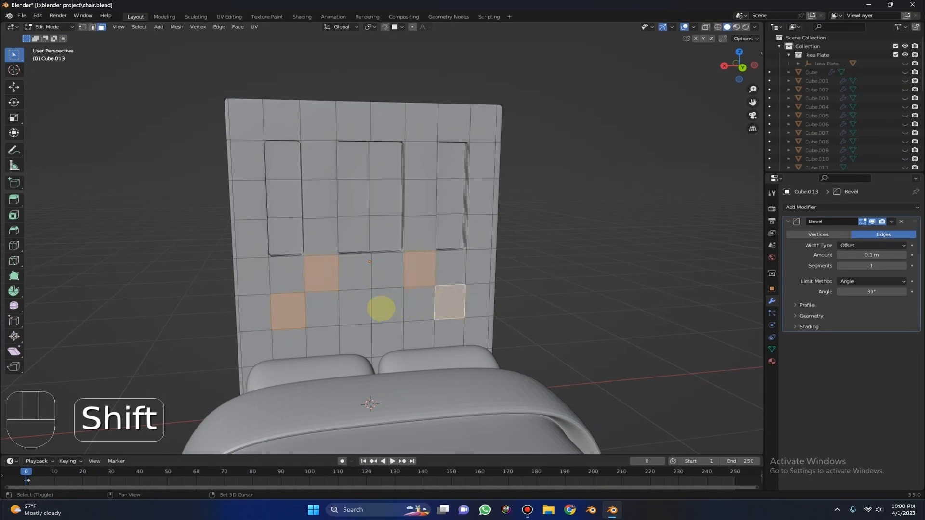
middle_click_drag(409, 270, 522, 264)
key("e")
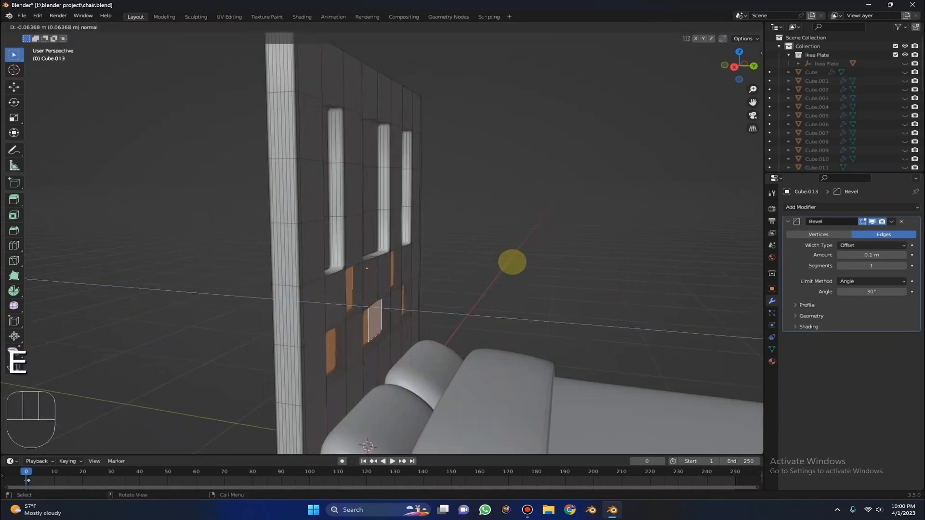
left_click(512, 261)
scroll(314, 358, "up", 5)
key("ctrl+r")
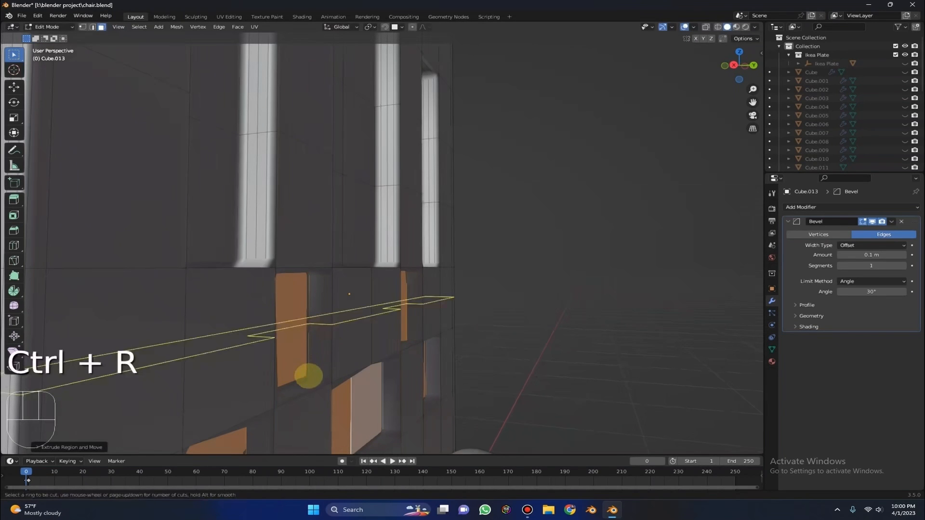
key("KP_Decimal")
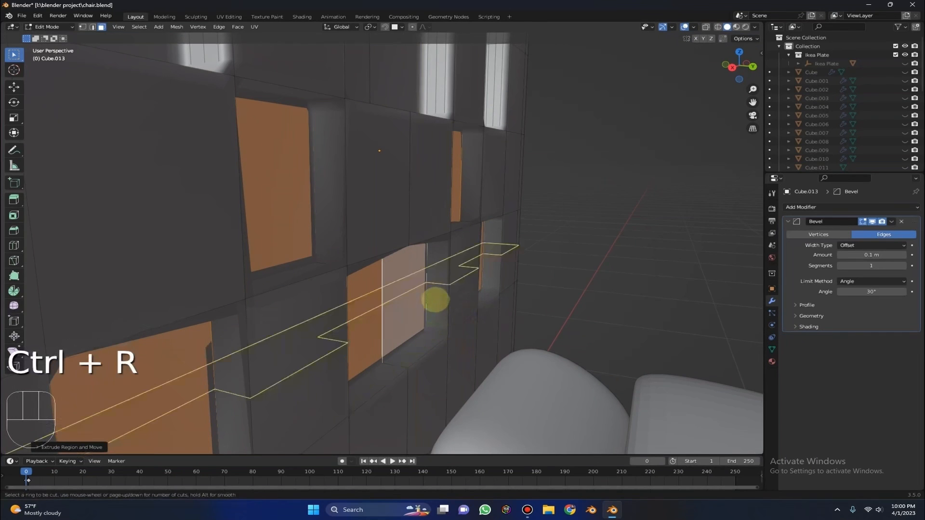
right_click(668, 235)
Step: Undo the inward extrusion of the staggered faces and try extruding them outward about 0.07 m
scroll(642, 226, "down", 5)
middle_click_drag(636, 224, 600, 220)
key("ctrl+z")
key("e")
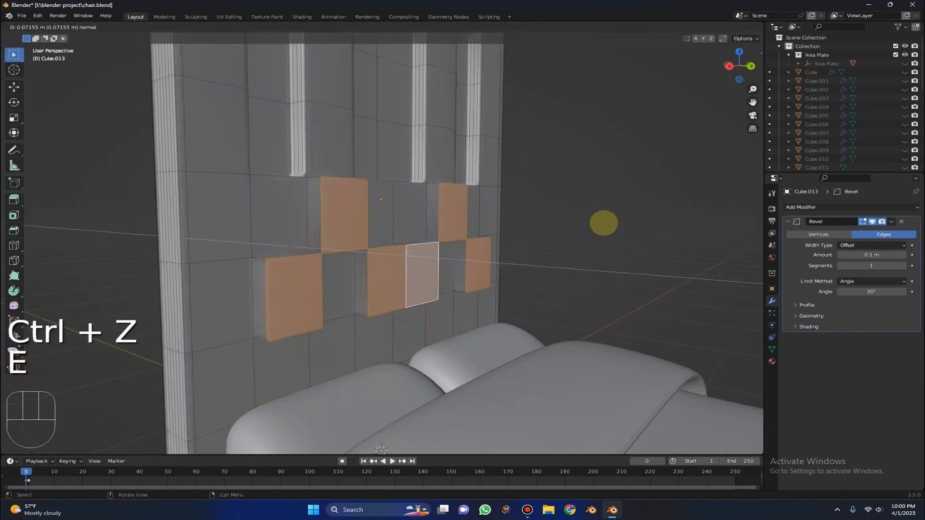
key("ctrl+z")
Step: Leave mesh editing and reveal all hidden objects in the scene
middle_click_drag(639, 196, 482, 166)
key("Tab")
scroll(554, 183, "down", 4)
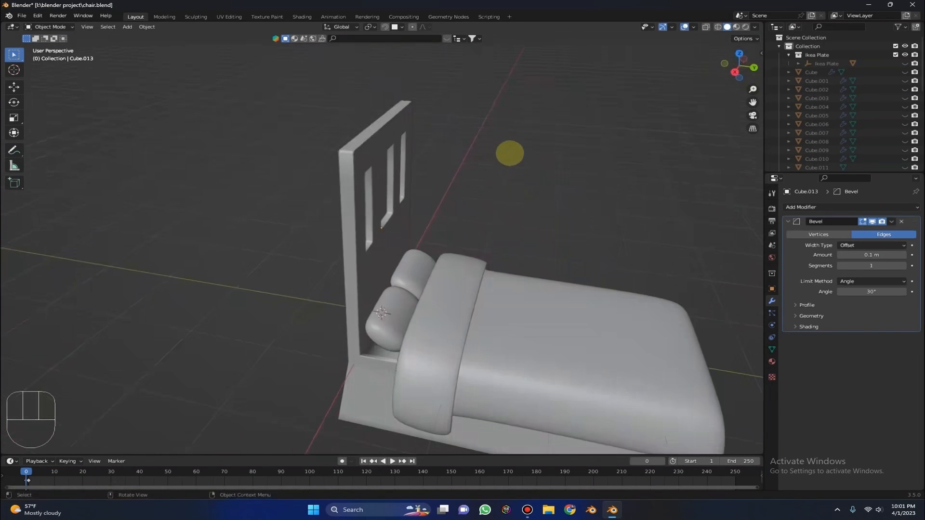
key("alt+h")
scroll(487, 225, "down", 3)
middle_click_drag(487, 225, 516, 205)
scroll(517, 205, "down", 2)
Step: Shade the bed's blanket smooth
scroll(479, 295, "up", 10)
middle_click_drag(458, 243, 440, 288)
left_click(440, 288)
right_click(475, 192)
left_click(474, 192)
Step: Apply the Subdivision and Mirror modifiers on the bed's blanket
scroll(506, 264, "up", 4)
left_click(892, 221)
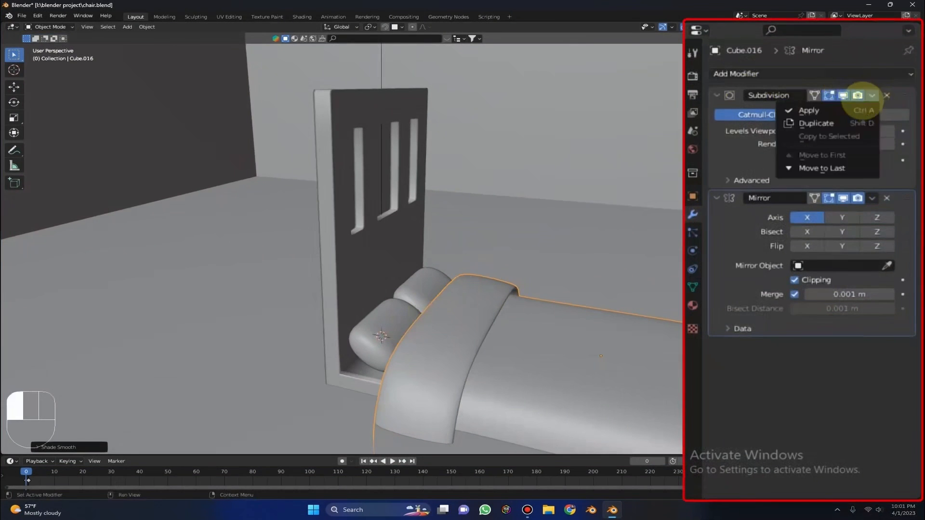
left_click(860, 110)
key("ctrl+z")
left_click(871, 96)
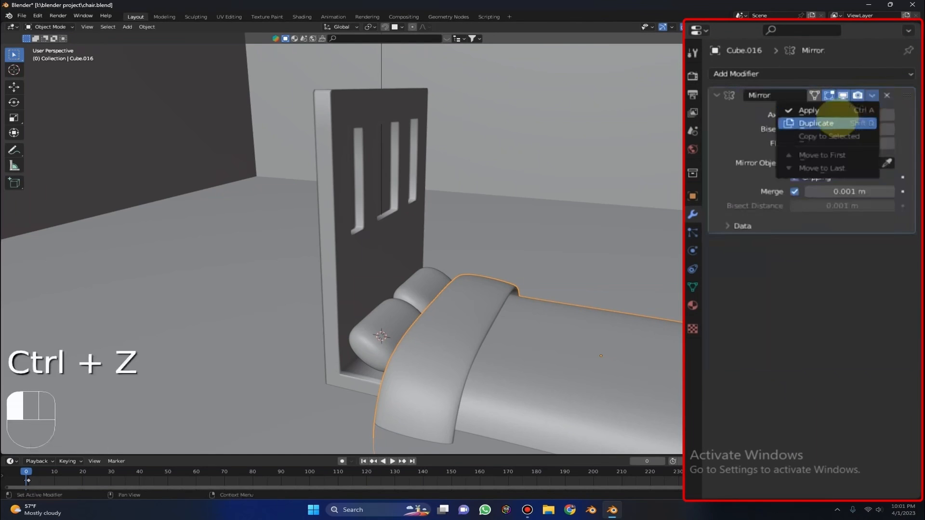
key("ctrl+z")
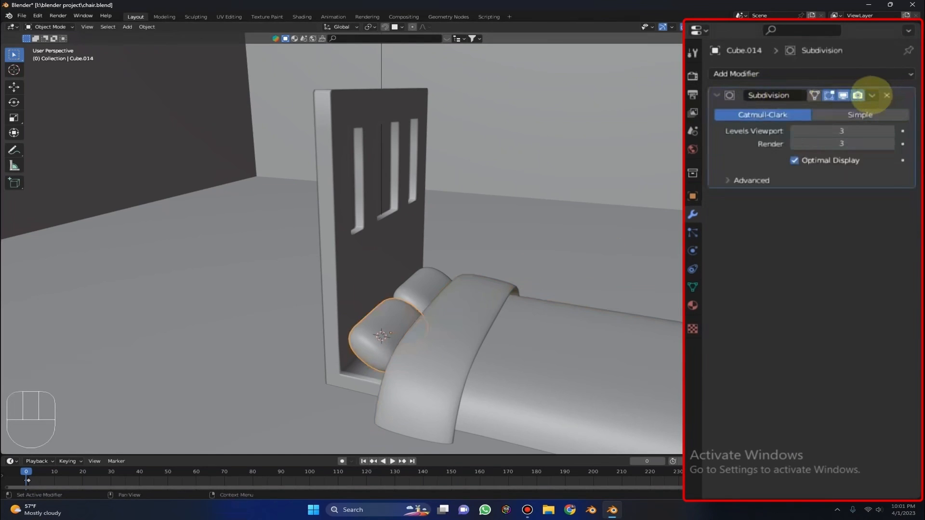
Step: Apply the Subdivision modifiers on both pillows and the Bevel modifier on the bed frame
key("ctrl+a")
left_click(426, 281)
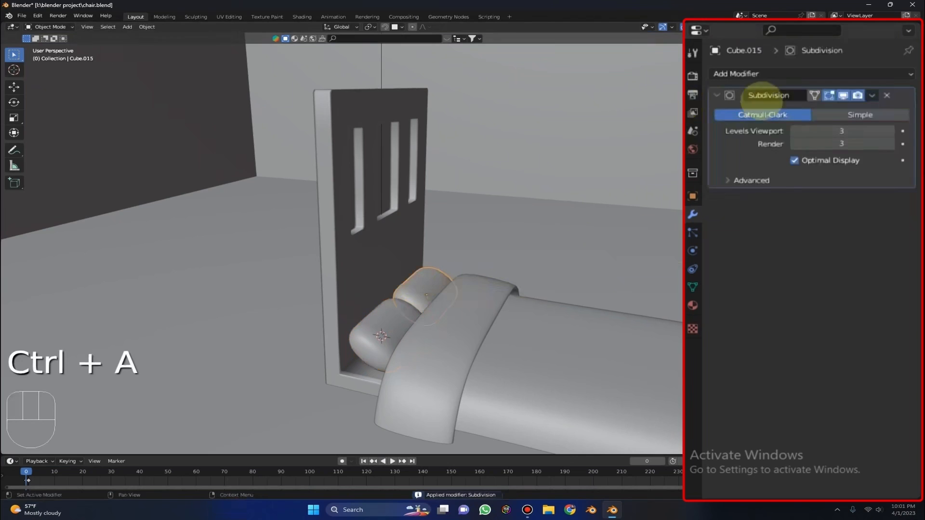
key("ctrl+a")
left_click(381, 223)
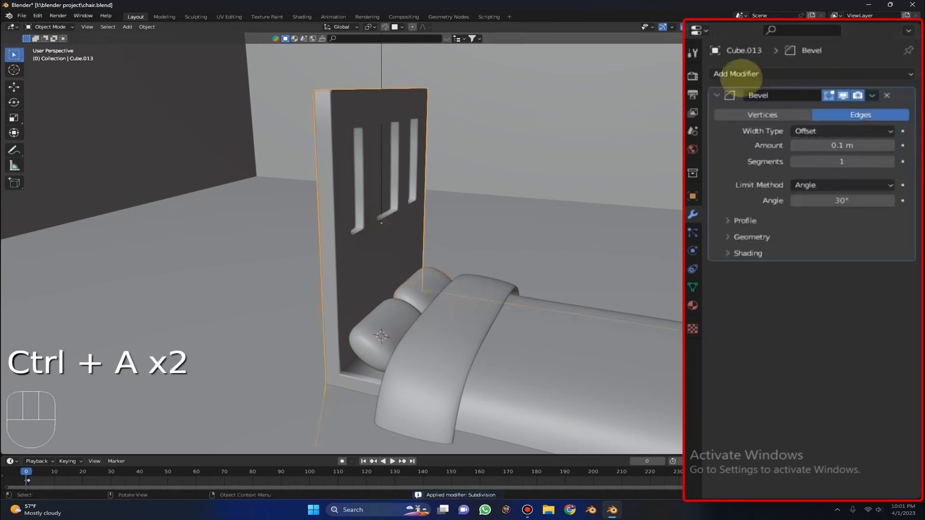
key("ctrl+a")
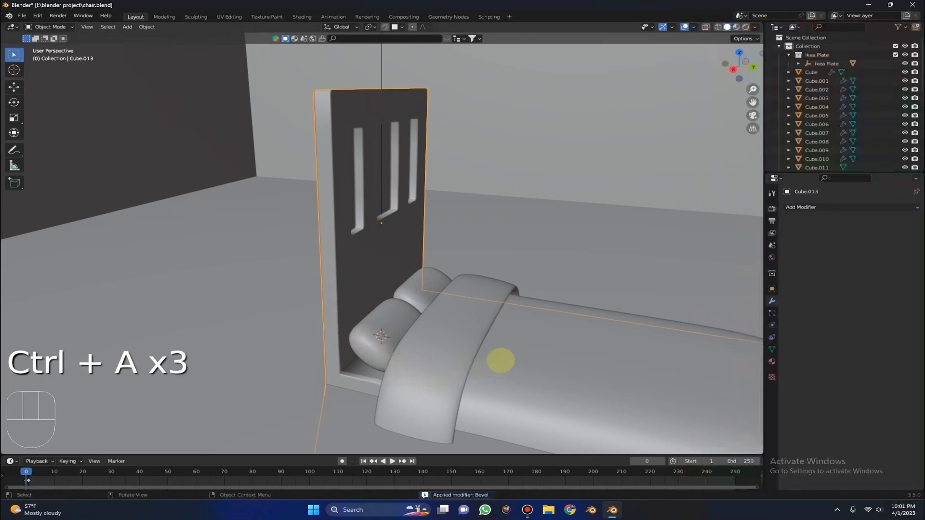
Step: Select the bed frame, both pillows and the blanket together
left_click(435, 335, "shift")
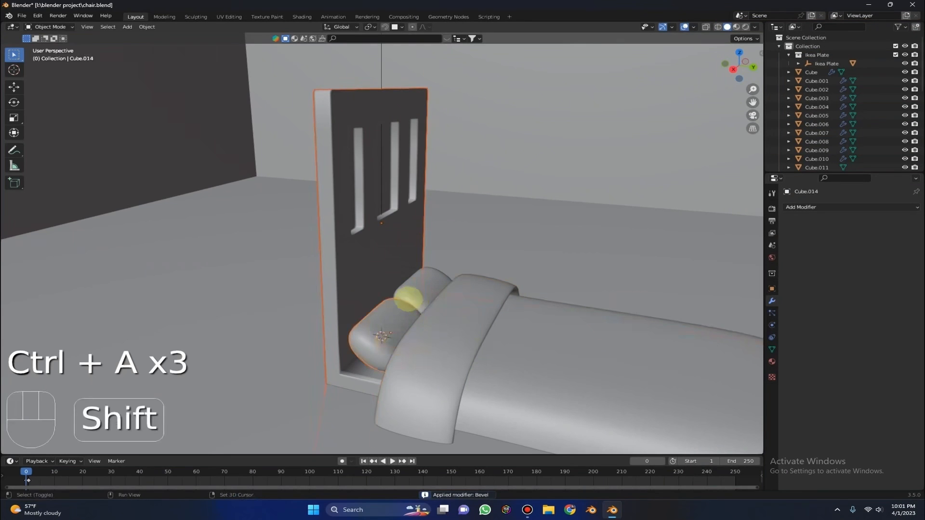
scroll(487, 298, "down", 10)
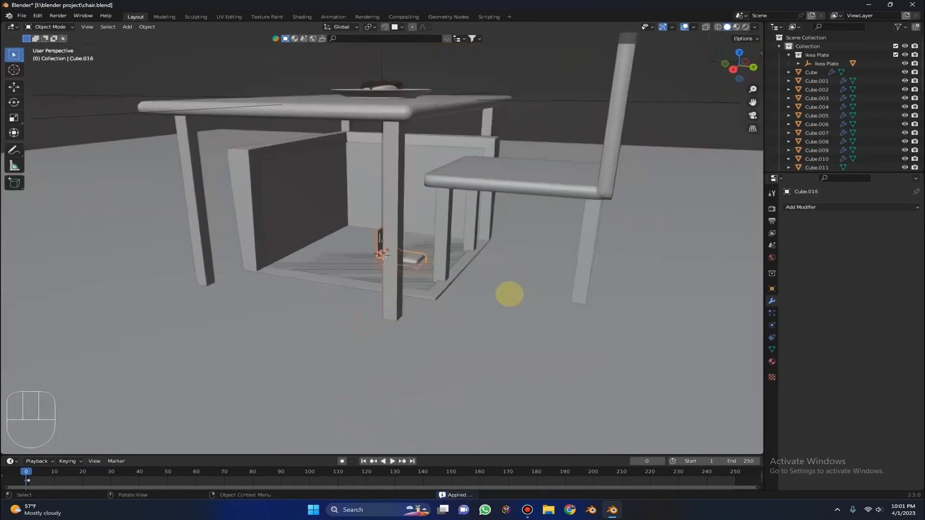
key("s")
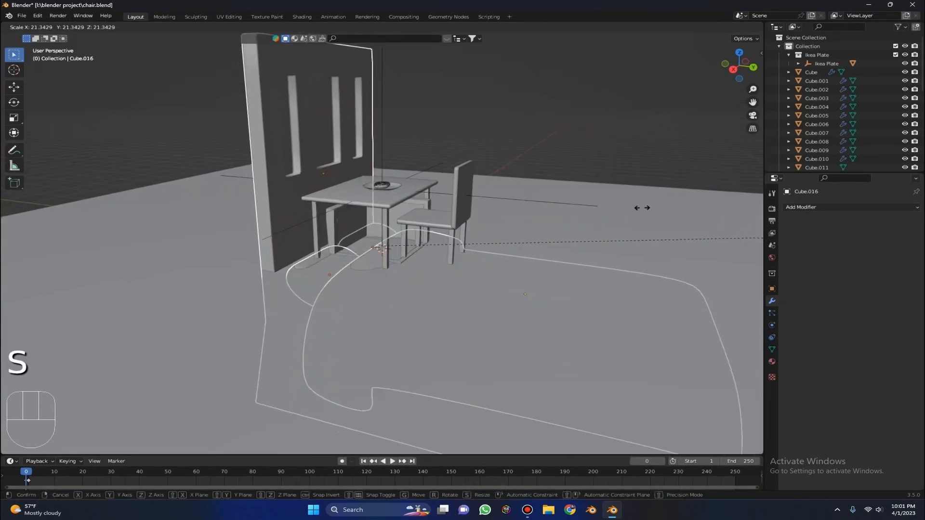
type("10")
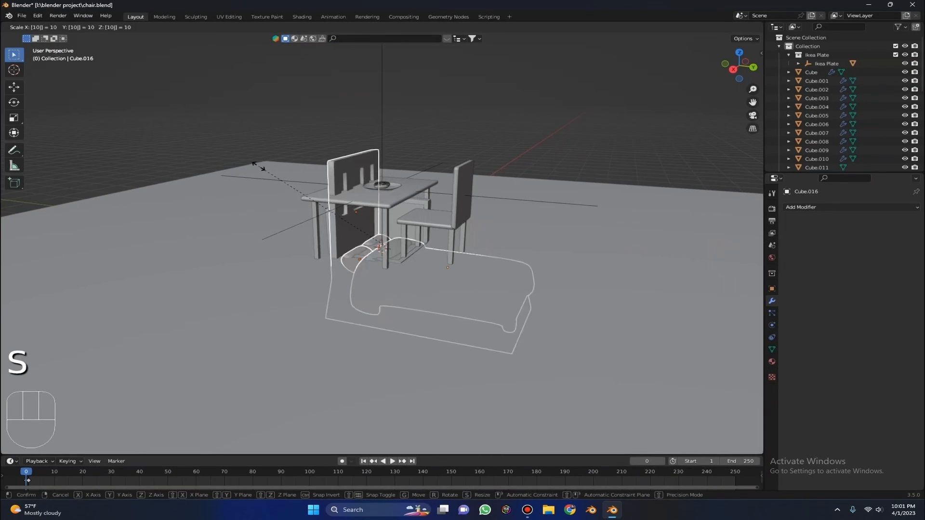
right_click(256, 166)
Step: Scale the selected bed by a factor of 12 and shift it vertically along Z near floor level
type("s12")
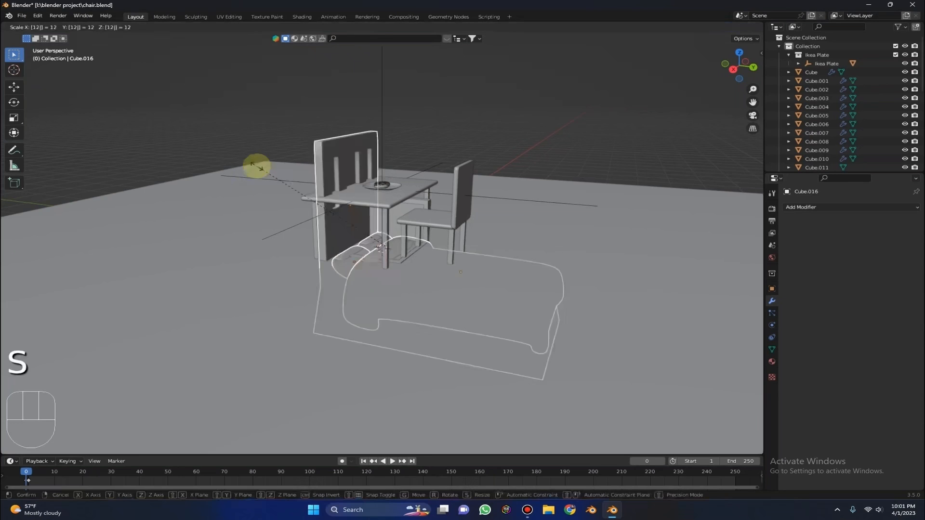
left_click(256, 167)
mouse_move(381, 248)
middle_mouse_down()
mouse_move(352, 203)
mouse_move(382, 245)
middle_mouse_up()
key("g")
key("z")
left_click(440, 125)
Step: Lower the bed about 2.6 m along Z so its base sits on the floor
scroll(440, 123, "up", 3)
middle_click_drag(440, 123, 457, 87)
scroll(427, 101, "up", 4)
key("g")
key("z")
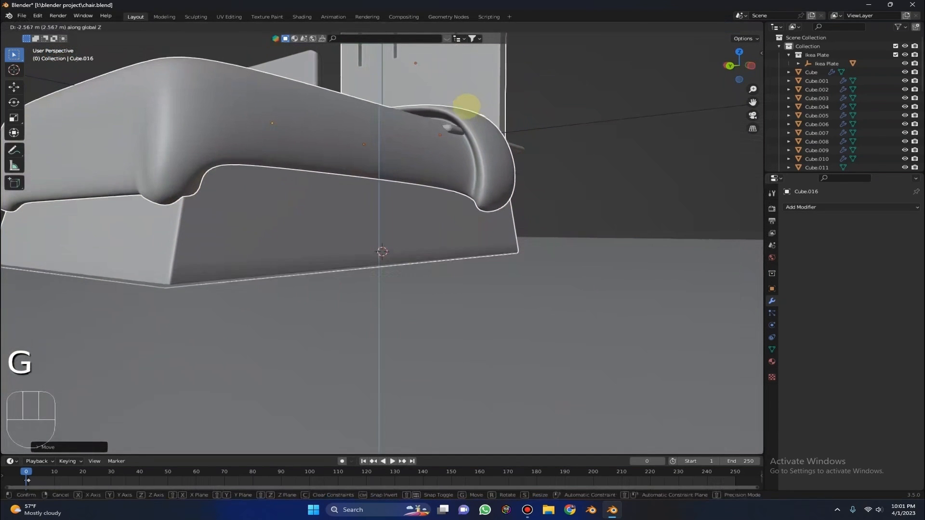
left_click(466, 107)
Step: Rotate the whole bed about -88° around the Z axis
middle_click_drag(522, 132, 514, 144)
scroll(514, 144, "down", 8)
key("r")
key("z")
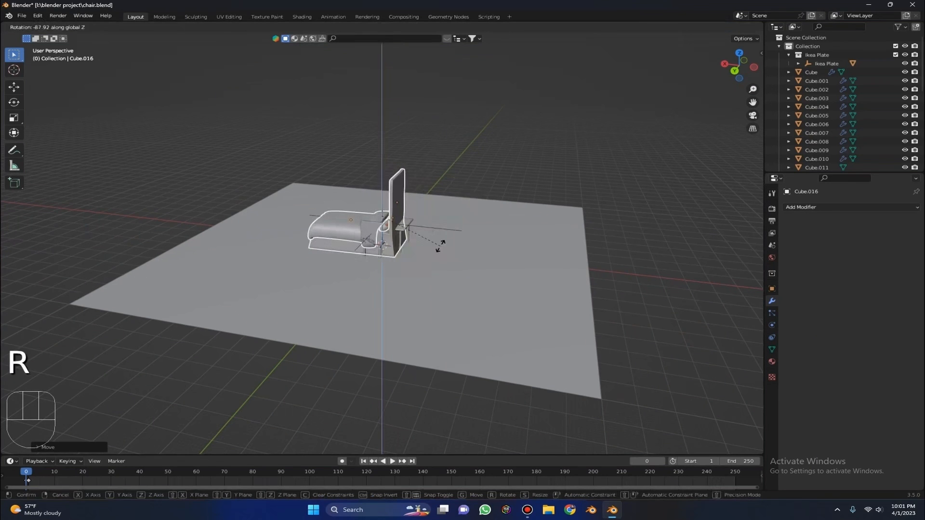
left_click(440, 246)
key("g")
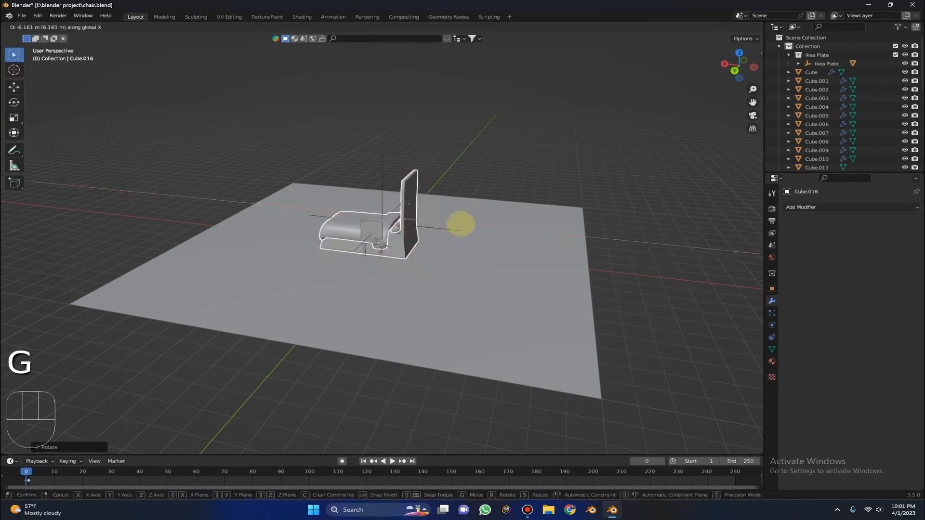
key("x")
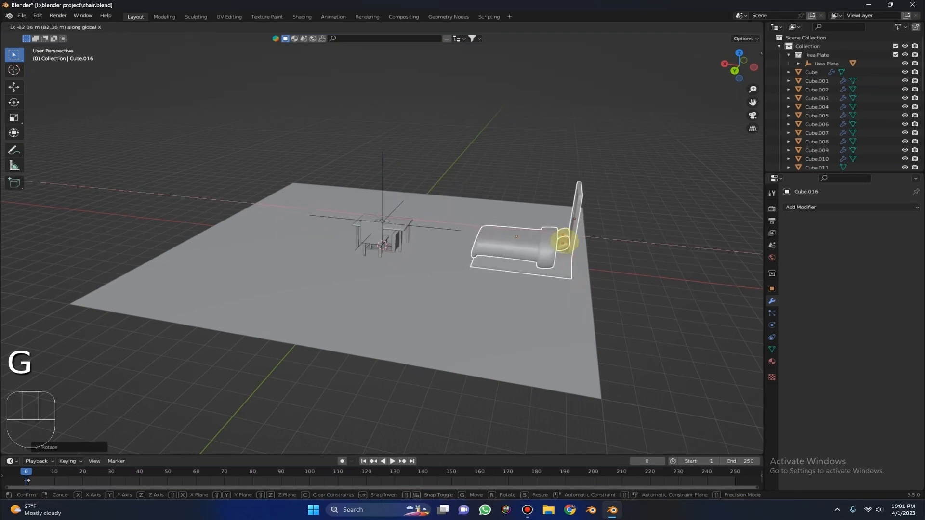
left_click(533, 251)
Step: Switch the snapping mode to increments and move the bed along X to the edge of the floor plane, away from the table
left_click(401, 27)
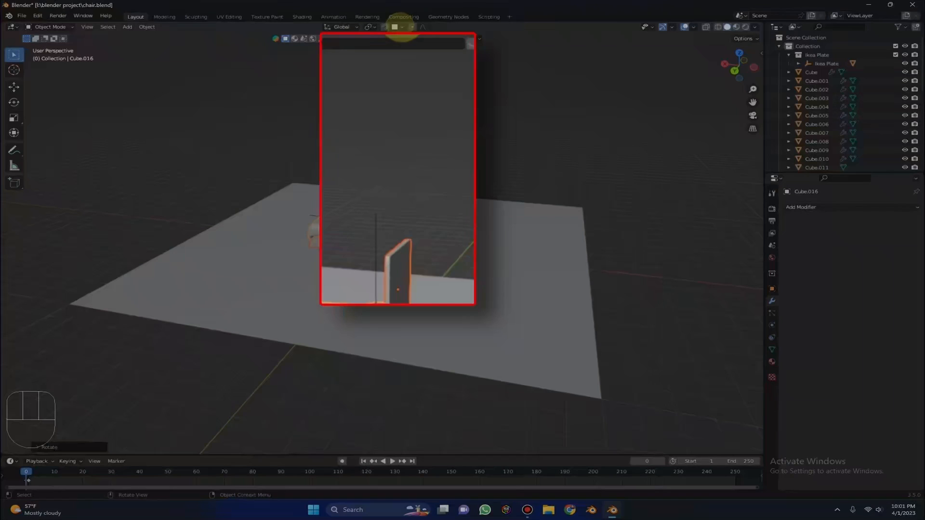
left_click(362, 66)
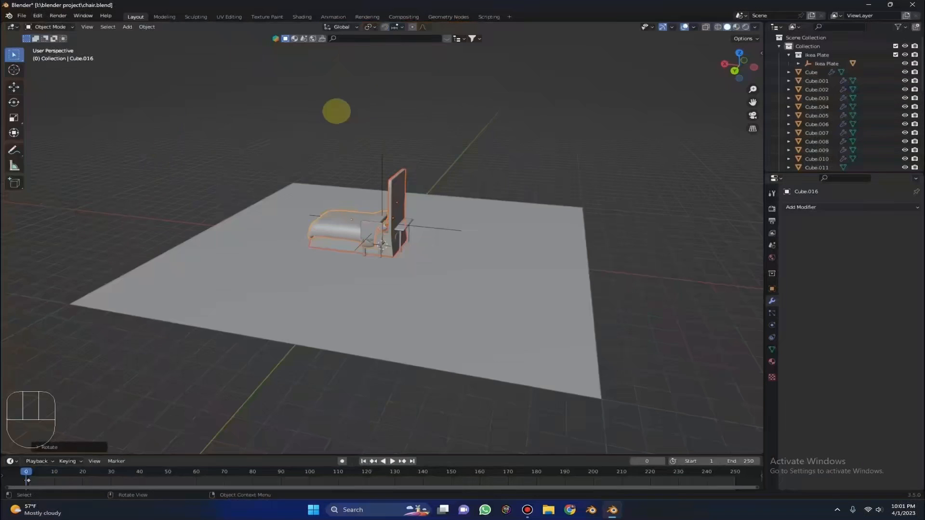
key("g")
key("x")
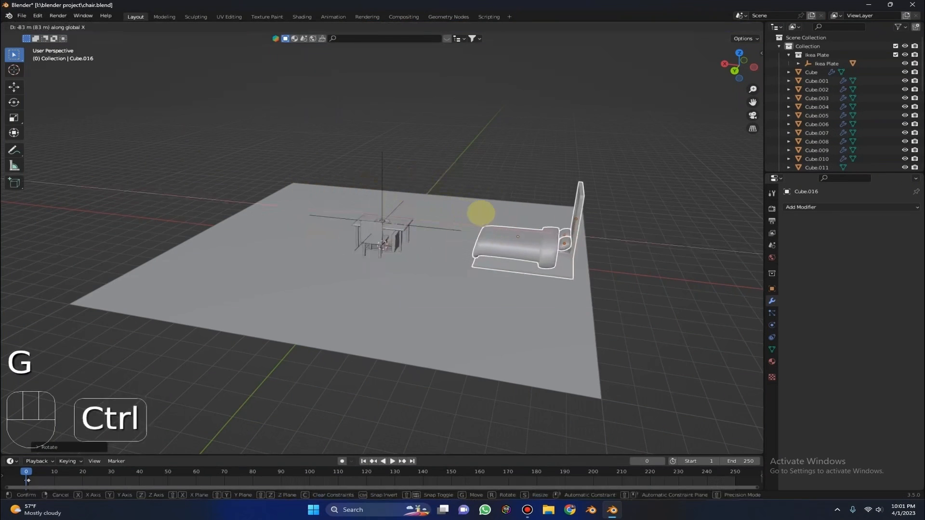
left_click(485, 214)
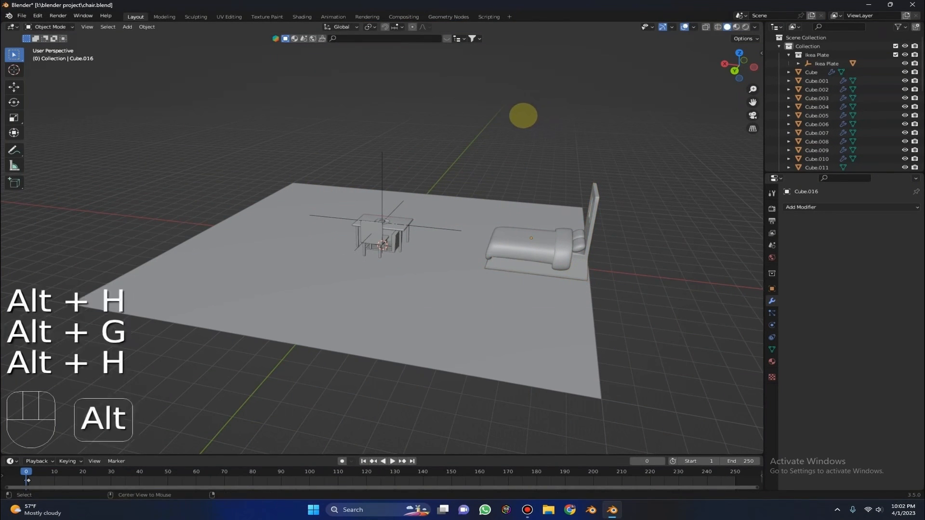
Step: Reveal any hidden objects and look through the scene's object list
key("alt+h")
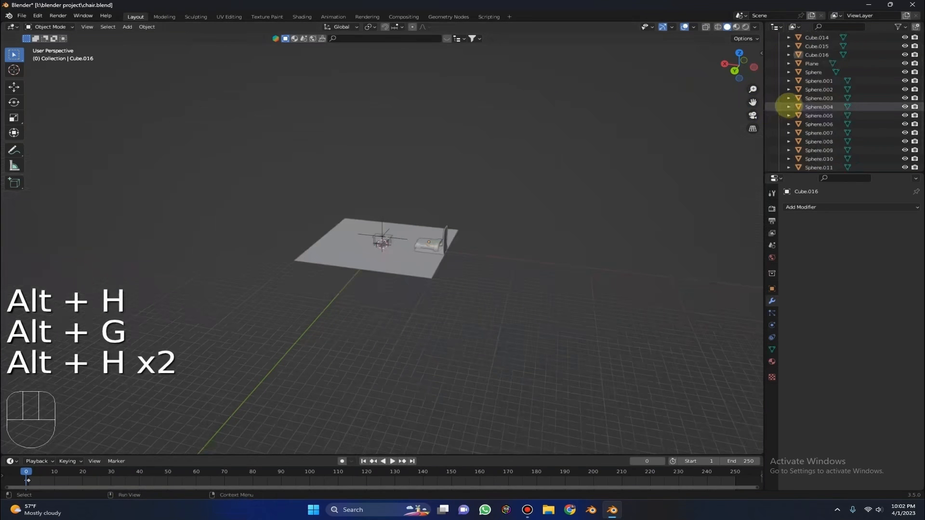
scroll(787, 107, "up", 1)
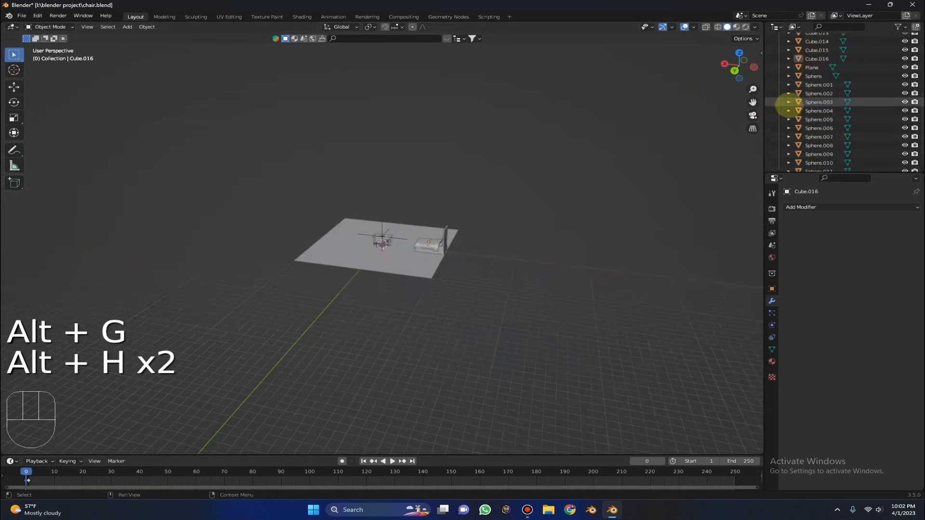
scroll(781, 96, "up", 5)
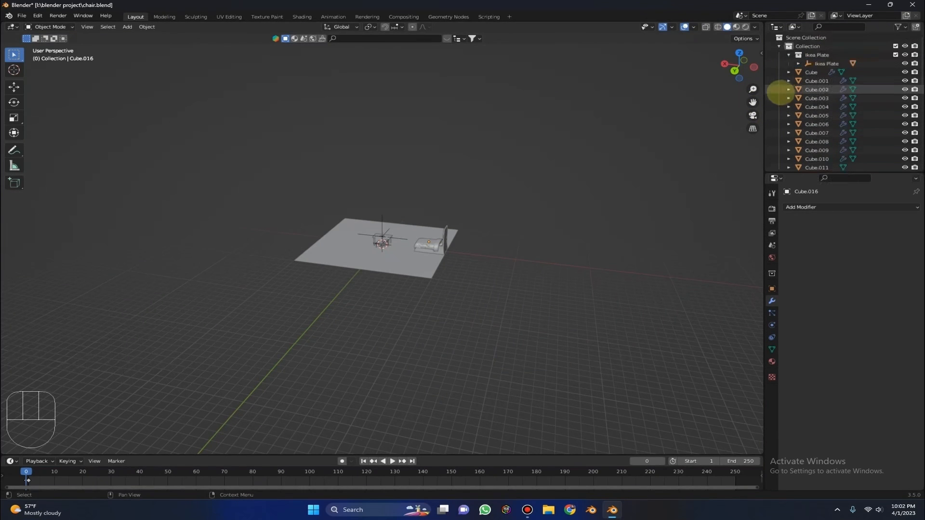
scroll(435, 246, "up", 9)
Step: Delete the small cube standing inside the room under the table
middle_click_drag(432, 238, 268, 172)
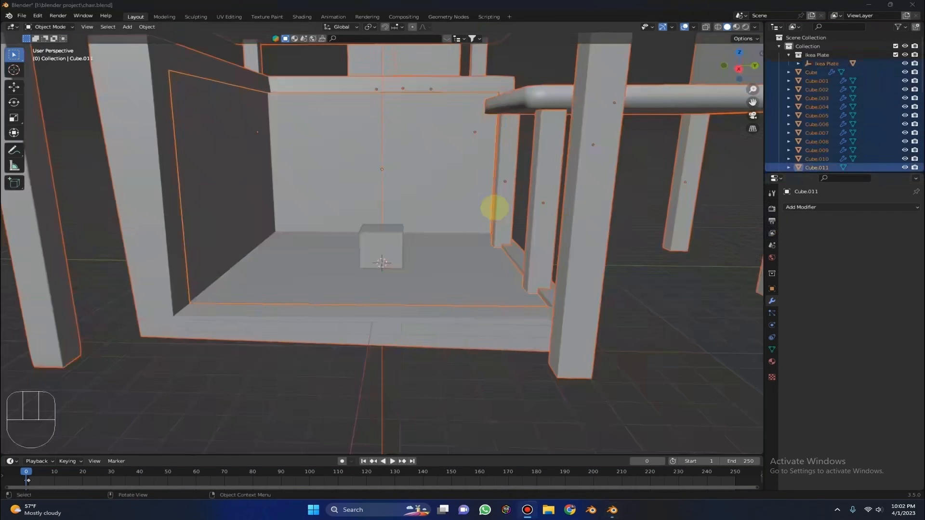
scroll(495, 208, "down", 4)
middle_click_drag(494, 207, 530, 204)
scroll(465, 203, "up", 4)
scroll(464, 203, "down", 3)
middle_click_drag(464, 202, 399, 202)
scroll(395, 230, "up", 3)
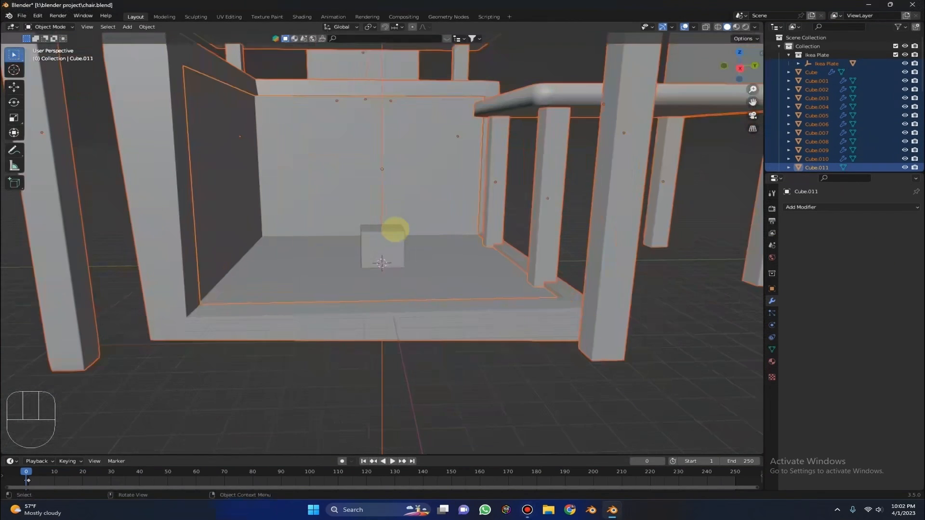
key("Delete")
Step: Select both room parts, Cube.012 and Cube.011, and scale them by a factor of 10
left_click(446, 267)
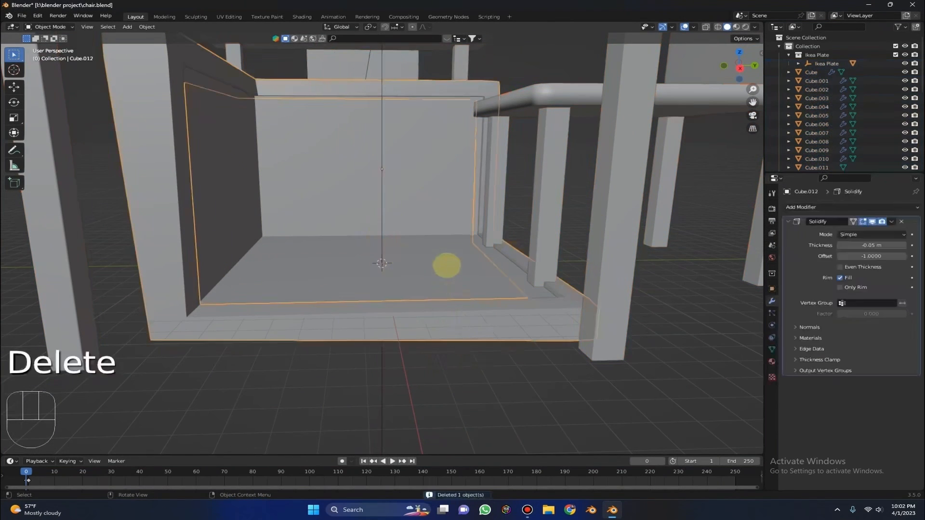
left_click(436, 232, "shift")
scroll(424, 228, "down", 10)
middle_click_drag(365, 222, 328, 233)
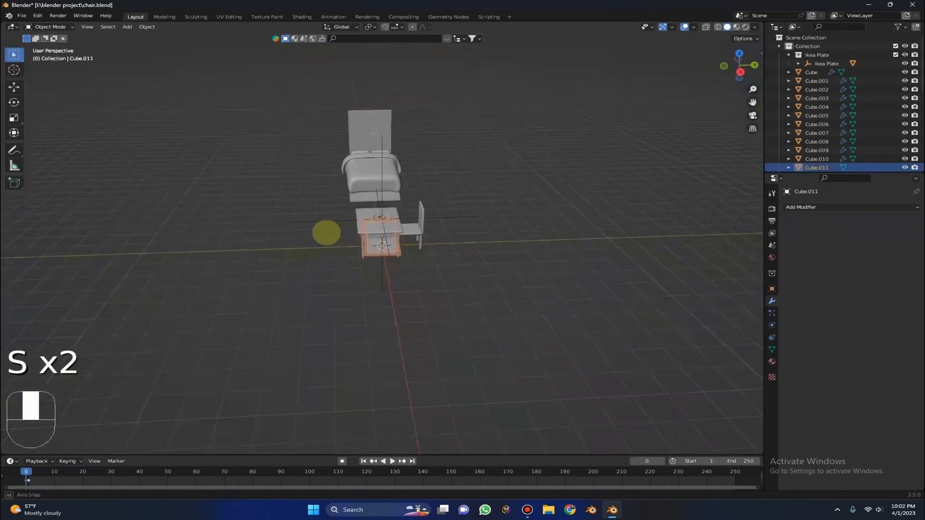
key("s")
right_click(382, 157)
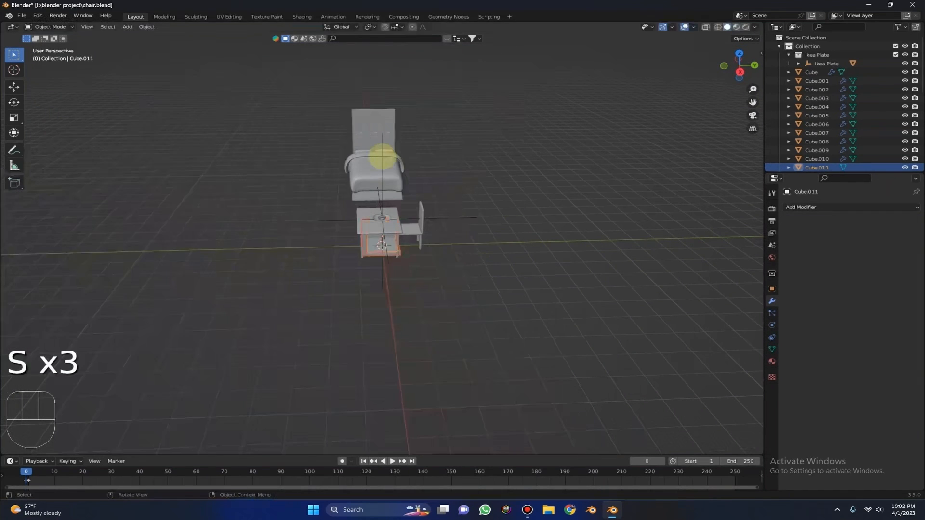
key("s")
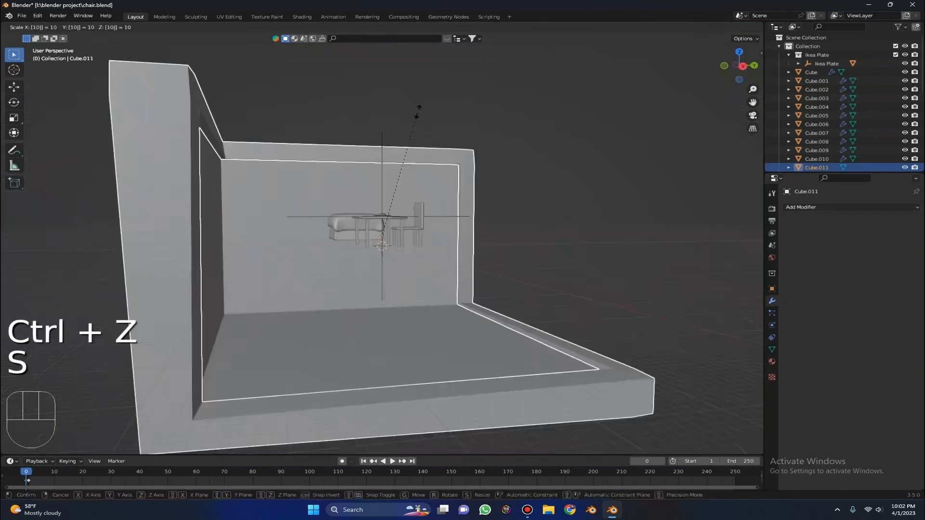
left_click(414, 111)
Step: Move the enlarged room along Z to bring its floor close to the undersides of the furniture
middle_click_drag(415, 111, 475, 58)
key("g")
left_click(488, 421)
scroll(506, 335, "up", 5)
middle_click_drag(506, 335, 520, 260)
key("g")
key("z")
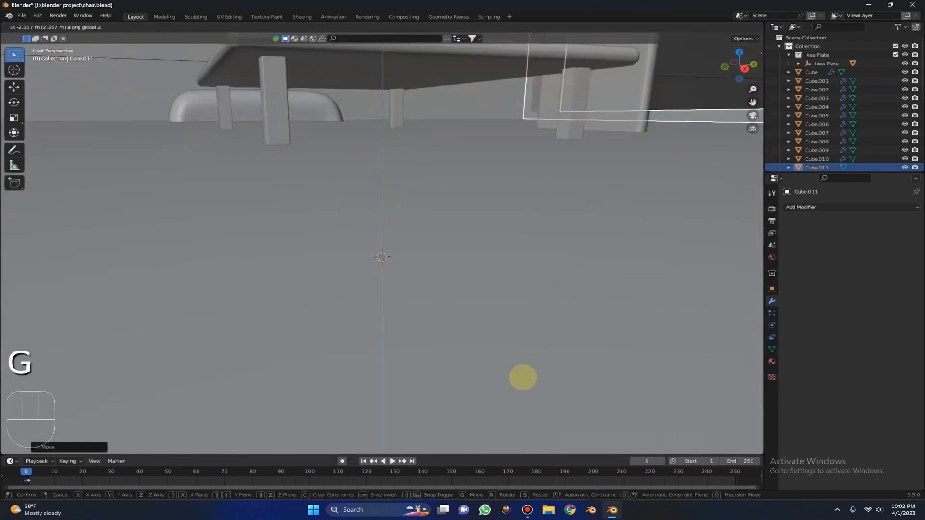
left_click(539, 270)
Step: Fine-tune the room's height along Z so its floor meets the bottoms of the furniture legs
middle_click_drag(540, 239, 504, 188)
key("g")
key("z")
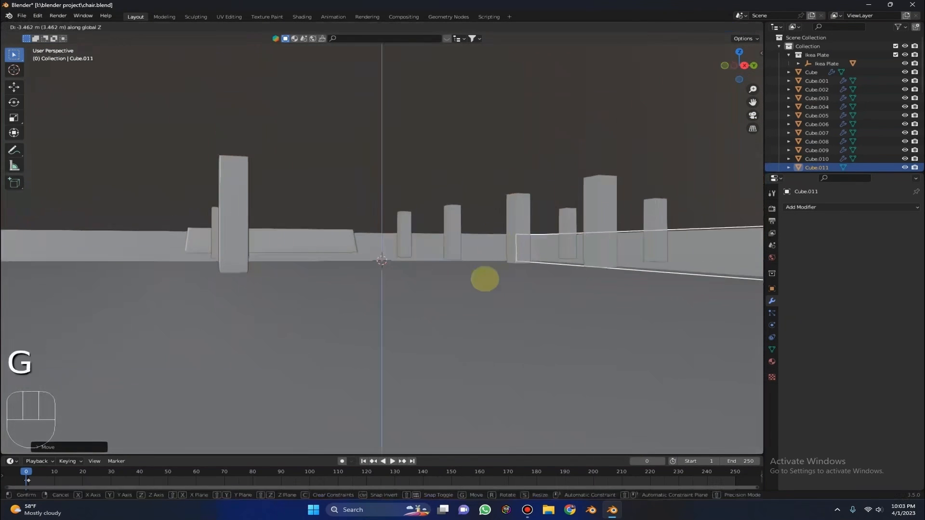
left_click(481, 292)
middle_click_drag(481, 292, 498, 250)
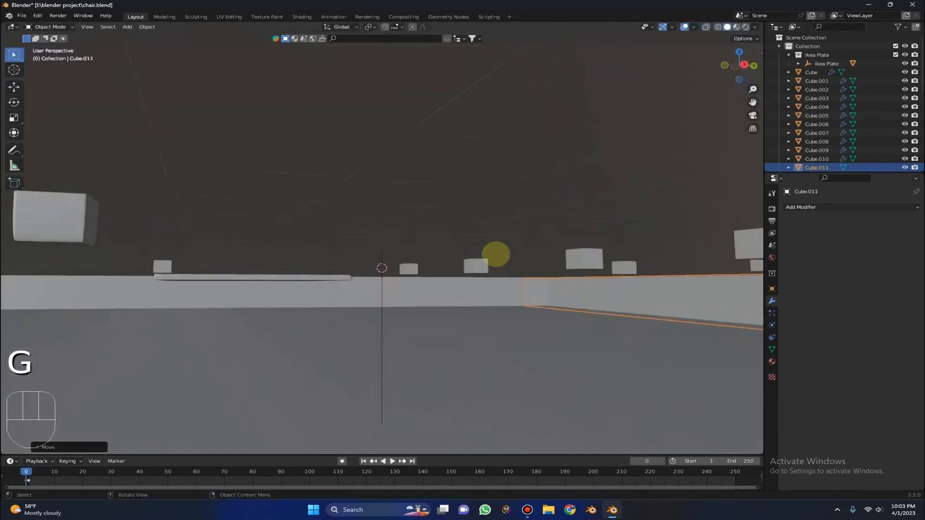
key("g")
key("z")
left_click(492, 260)
Step: Add a plane, move it outside the room and centre the view on it
middle_click_drag(493, 260, 594, 165)
key("shift+a")
left_click(655, 169)
key("g")
middle_click_drag(743, 245, 639, 219)
key("KP_Decimal")
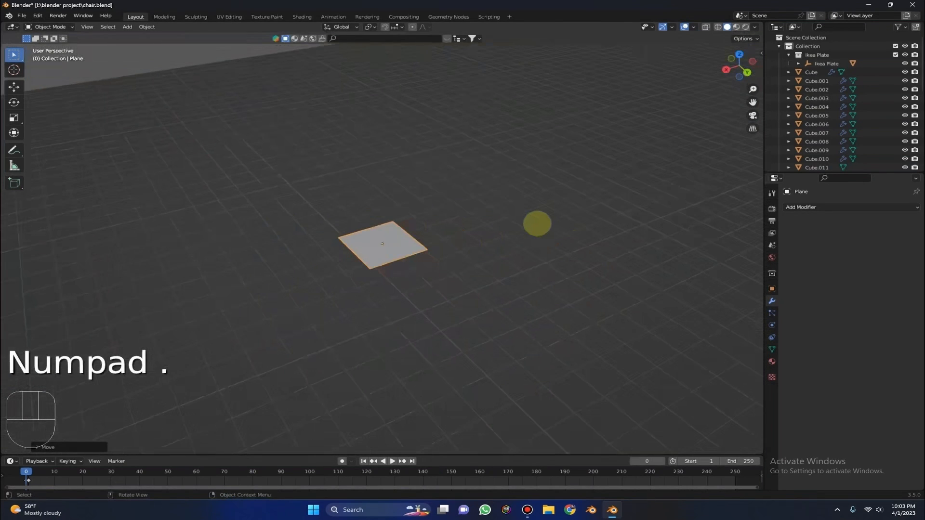
Step: Scale the new plane by a factor of 2 and again by a factor of 3
key("s")
type("2")
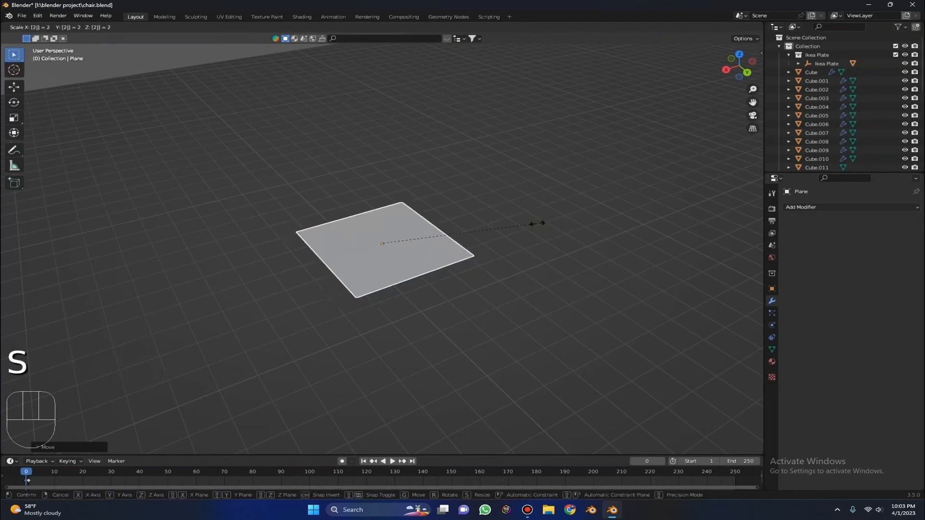
left_click(537, 224)
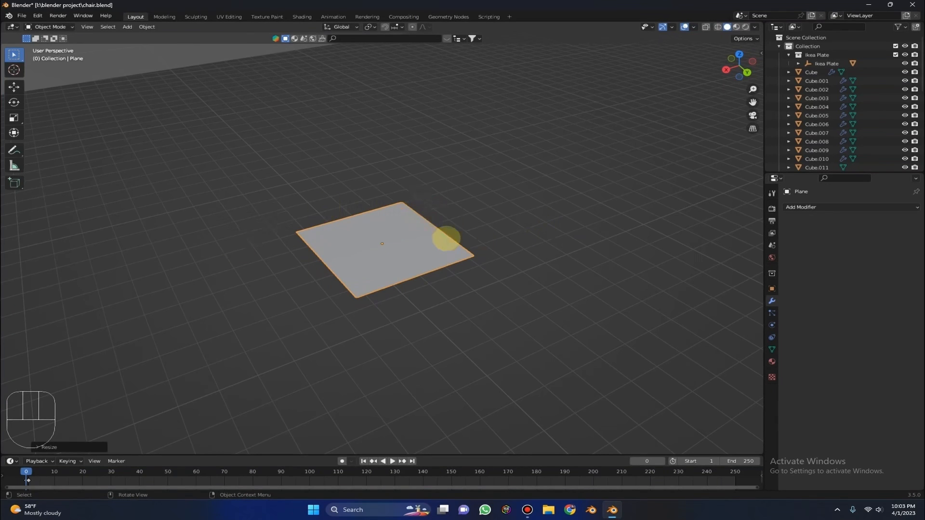
type("s3")
left_click(446, 239)
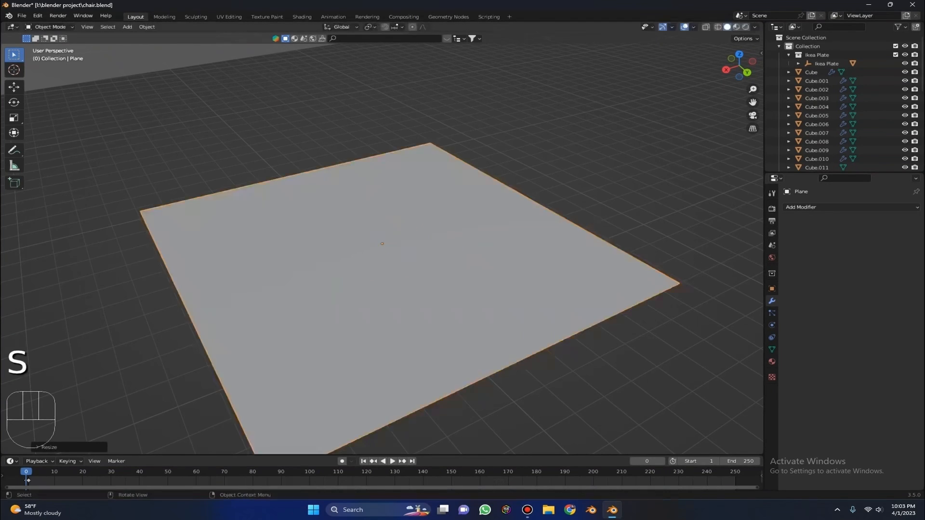
Step: Scale the plane by a factor of 5 and again by a factor of 50
type("s5")
left_click(446, 239)
scroll(446, 238, "down", 10)
type("s")
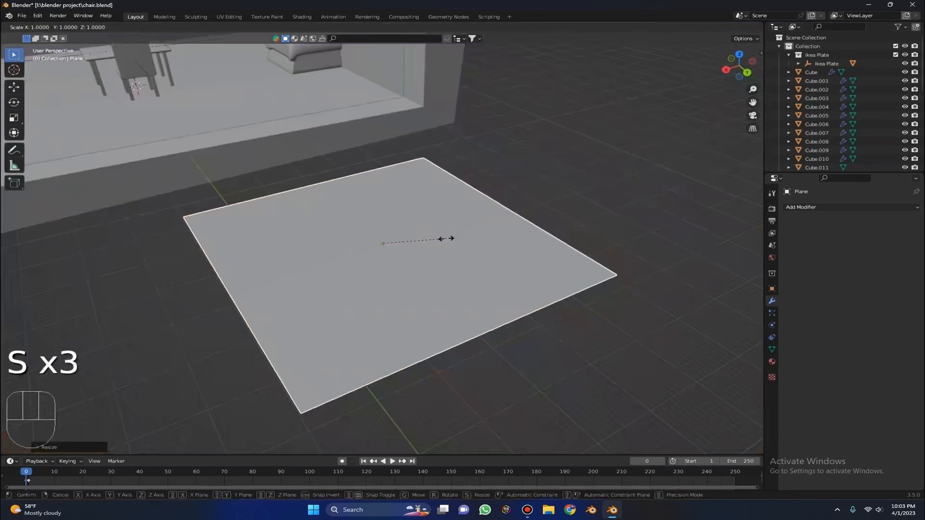
type("50")
left_click(447, 238)
scroll(493, 229, "down", 20)
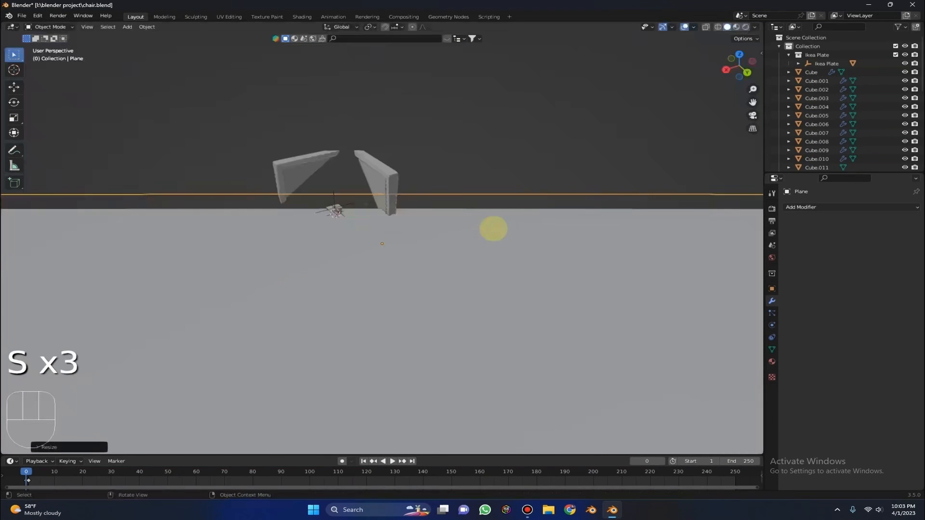
Step: Delete the oversized plane and scale the room with all its furniture to 0.2
key("Delete")
middle_click_drag(491, 227, 403, 210)
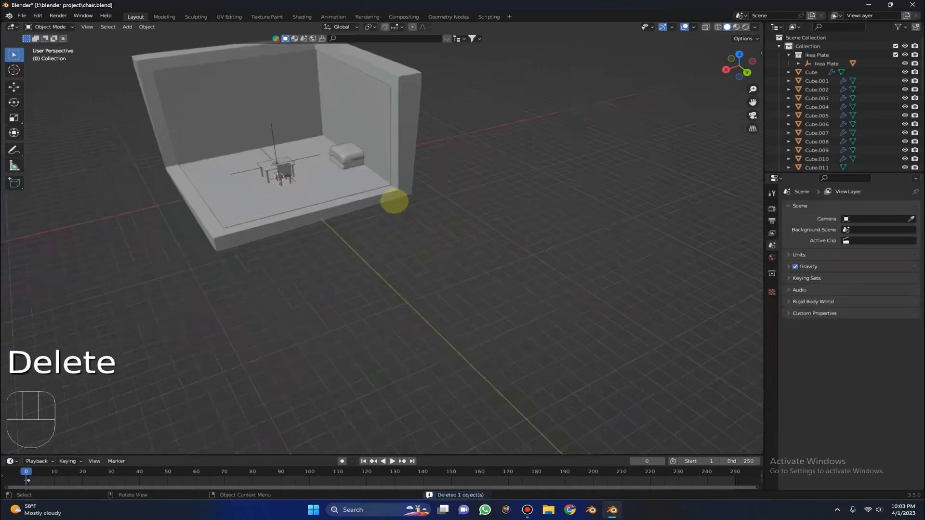
left_click(352, 176)
key("KP_Decimal")
key("a")
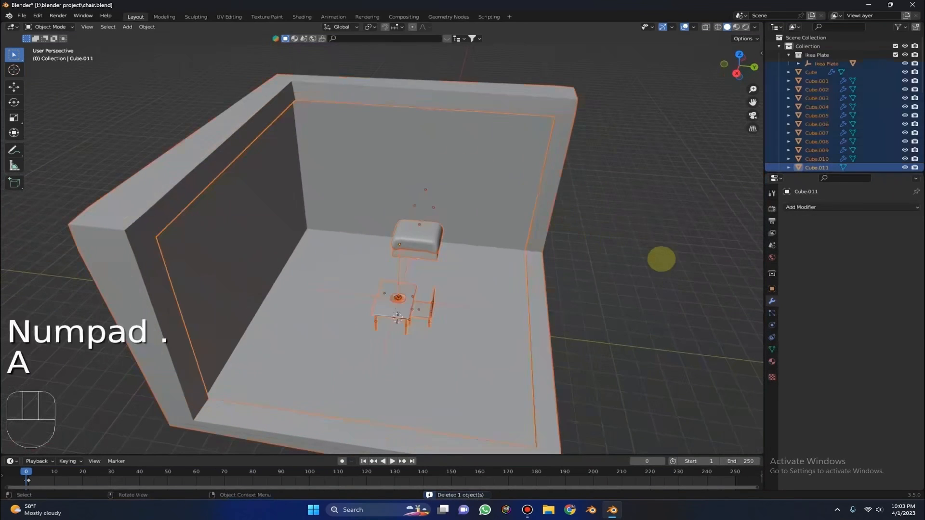
key("s")
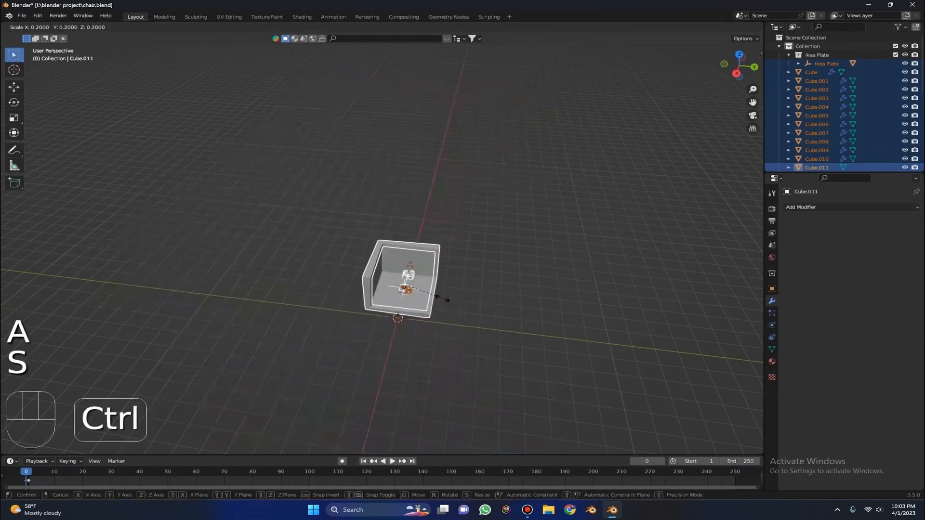
left_click(442, 299)
Step: In the right orthographic view, lower the whole room and furniture along Z towards the ground line
left_click_drag(740, 75, 754, 49)
left_click(739, 68)
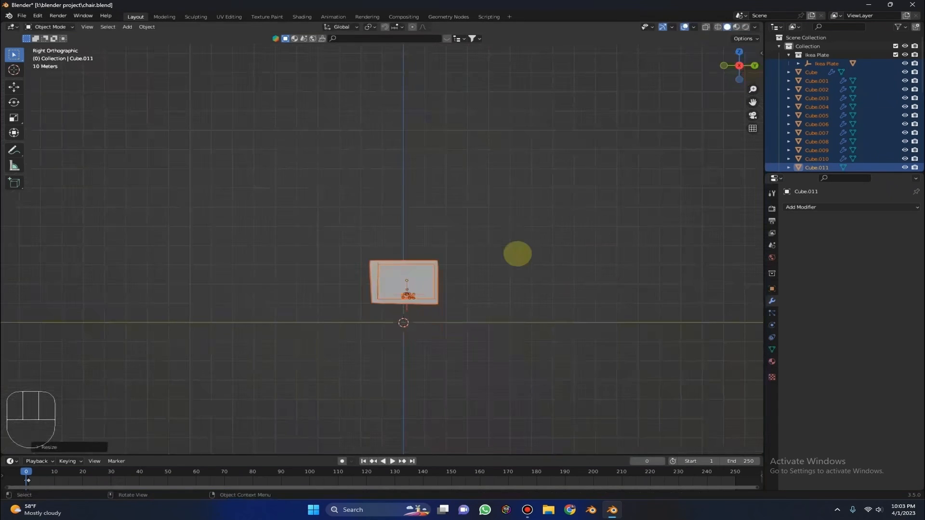
key("g")
key("z")
left_click(512, 268)
Step: In the back orthographic view, fine-tune the scene's height along Z so the room's base meets the X axis
key("KP_Decimal")
left_click_drag(754, 67, 747, 62)
left_click(747, 63)
key("g")
key("z")
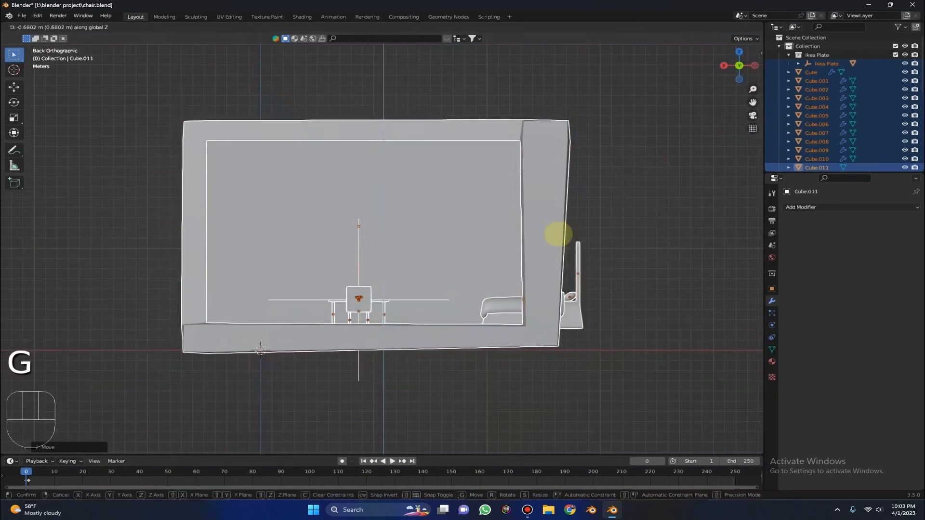
left_click(557, 225)
left_click(606, 215)
Step: Select all parts of the bed and move them along X inside the room, away from the side wall
middle_click_drag(499, 215, 614, 255)
left_click(573, 371)
key("KP_Decimal")
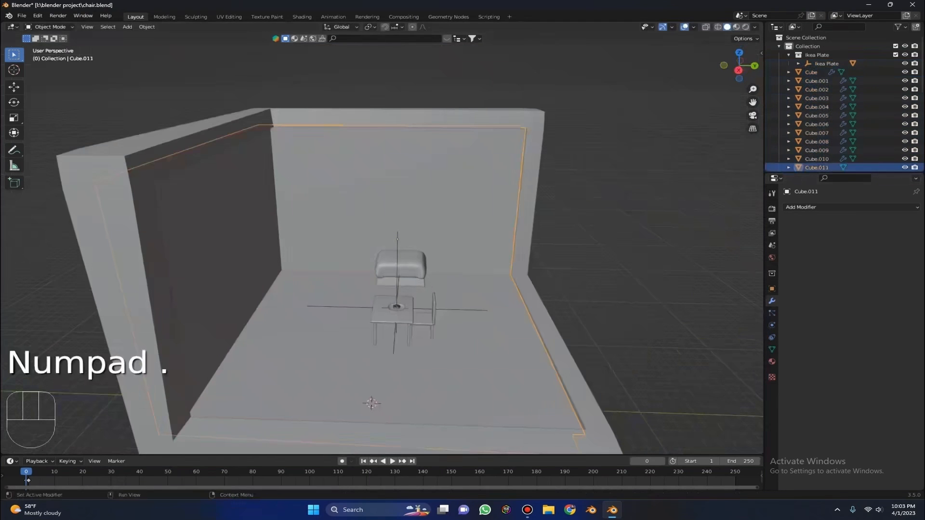
middle_click_drag(598, 324, 581, 347)
left_click(573, 376)
left_click(640, 394, "shift")
middle_click_drag(654, 399, 701, 366)
middle_click_drag(569, 305, 588, 343)
key("g")
key("x")
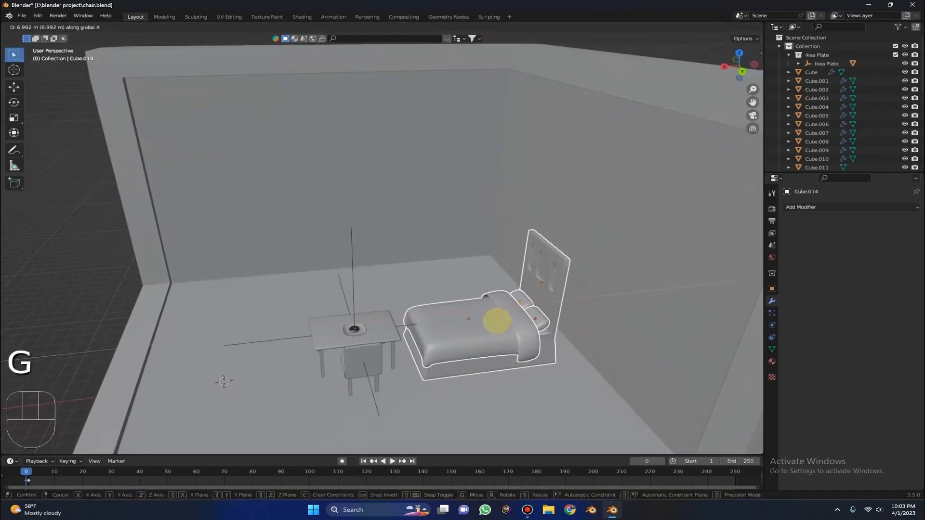
left_click(506, 316)
Step: Adjust the bed's position in the room along X and along Y
middle_click_drag(505, 316, 654, 308)
key("g")
key("x")
left_click(600, 282)
scroll(654, 308, "down", 3)
middle_click_drag(535, 216, 586, 245)
key("g")
key("x")
key("g")
key("y")
left_click(388, 208)
Step: Select the room's walls and inner shell and scale them to 0.8
middle_click_drag(387, 208, 527, 270)
left_click(627, 274, "shift")
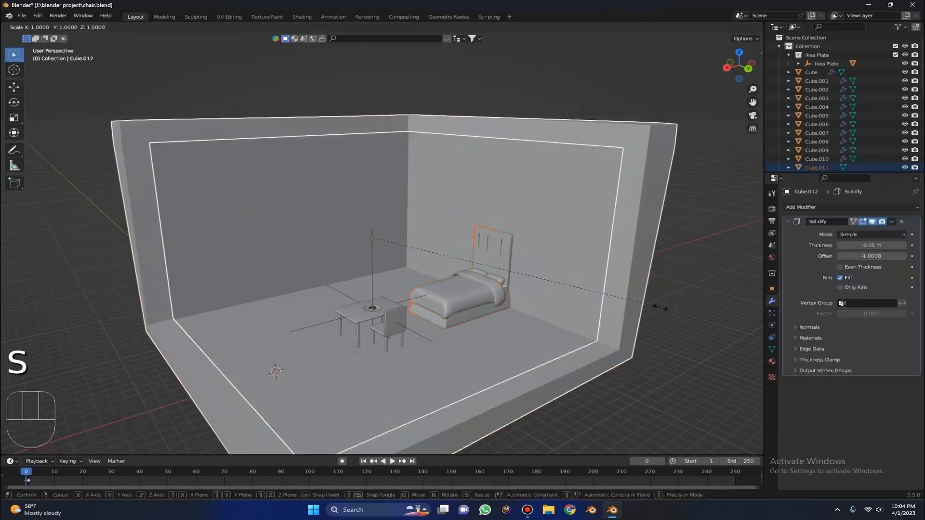
key("s")
key("ctrl")
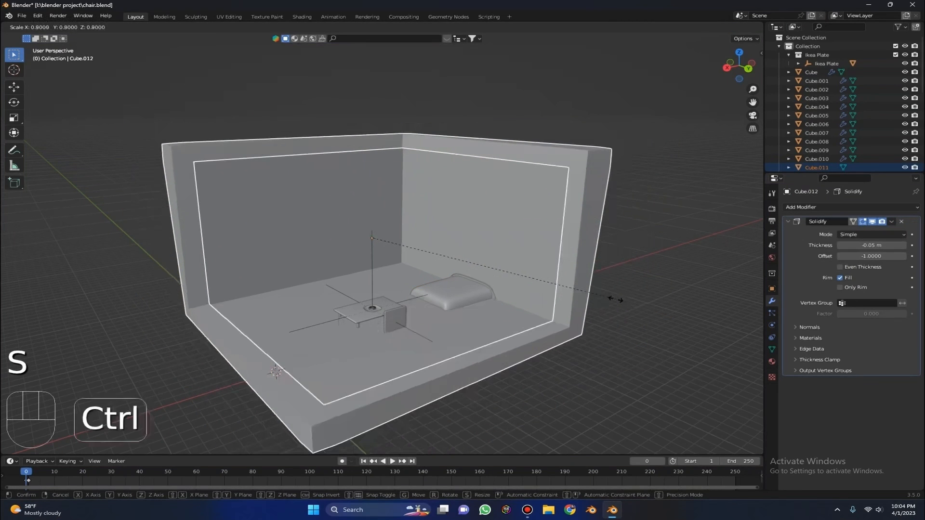
left_click(620, 299)
Step: In the back orthographic view, move the room along X and Z to bring its floor under the furniture
left_click(749, 69)
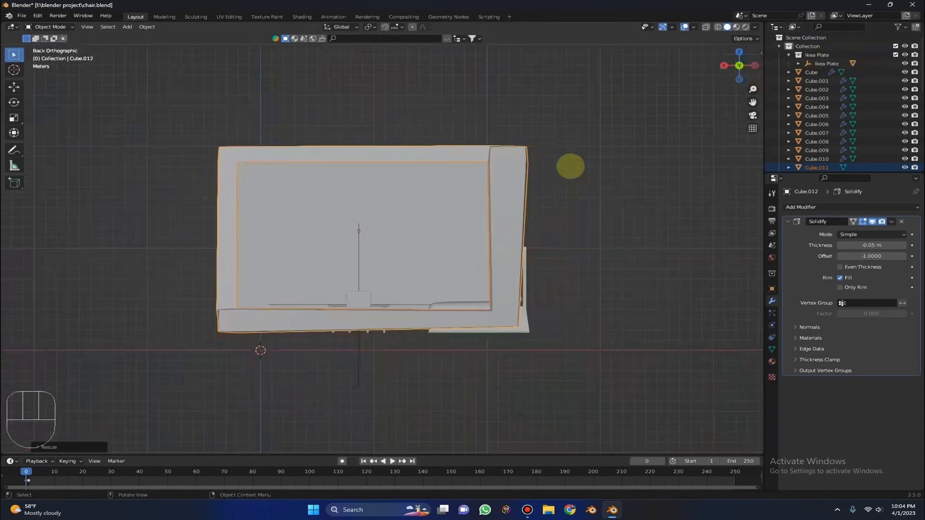
key("g")
right_click(596, 171)
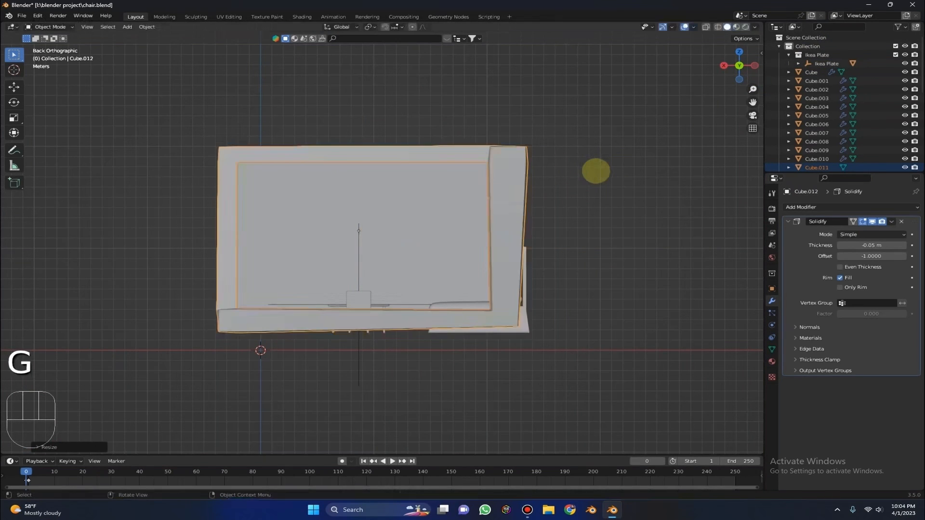
key("g")
key("x")
left_click(616, 171)
key("g")
key("z")
left_click(623, 198)
Step: Select only the bed's parts and move them along X so the headboard clears the side wall
middle_click_drag(622, 198, 760, 78)
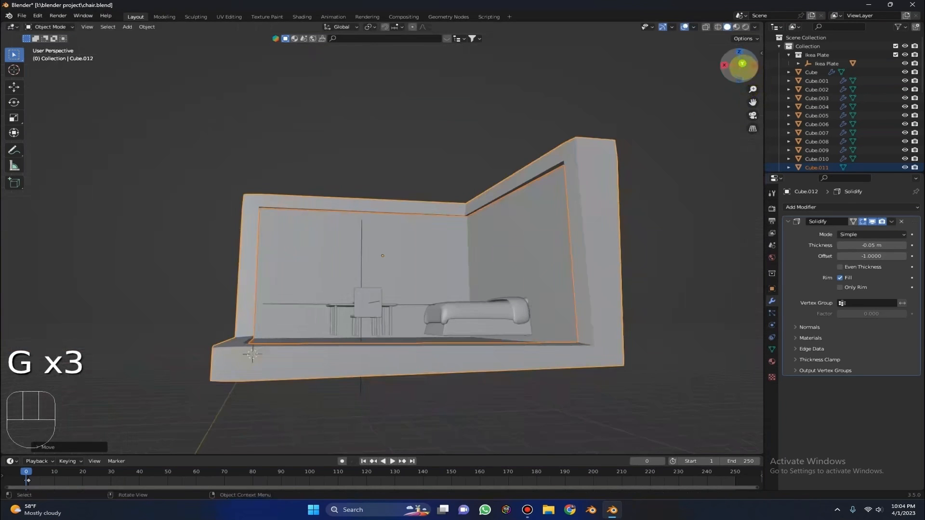
left_click(741, 63)
middle_click_drag(612, 166, 578, 357)
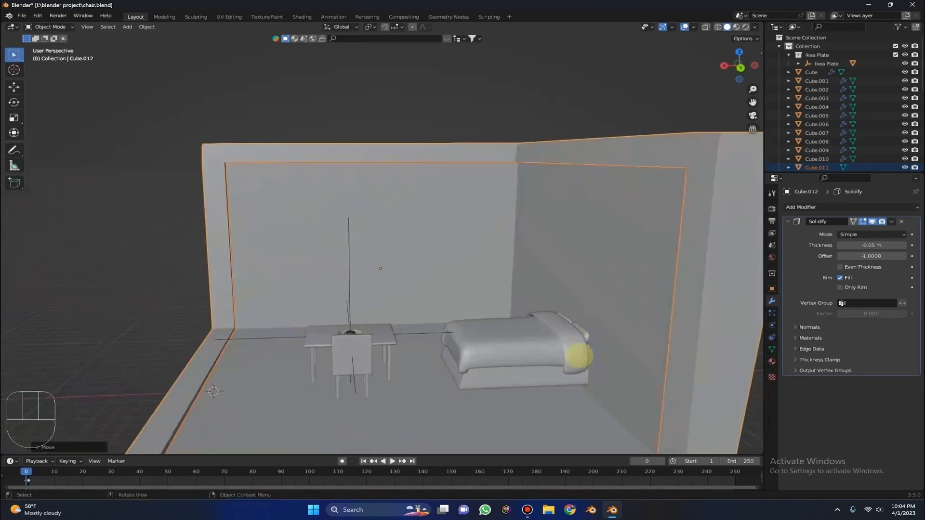
left_click(552, 374)
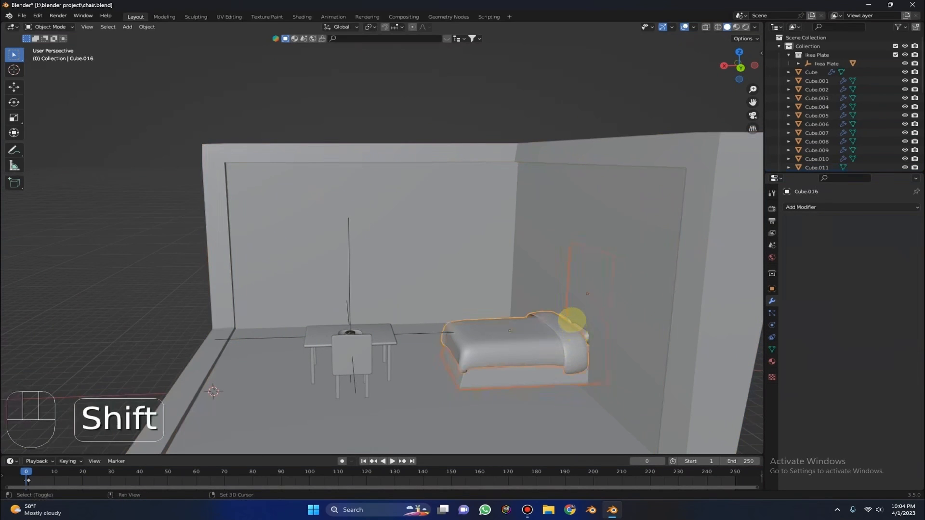
left_click(566, 312, "shift")
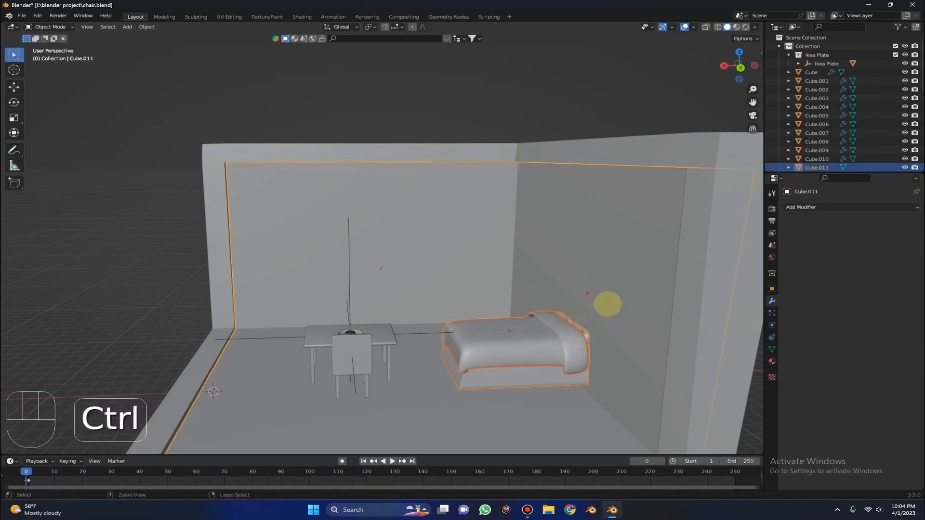
left_click(607, 303, "ctrl")
middle_click_drag(607, 304, 520, 377)
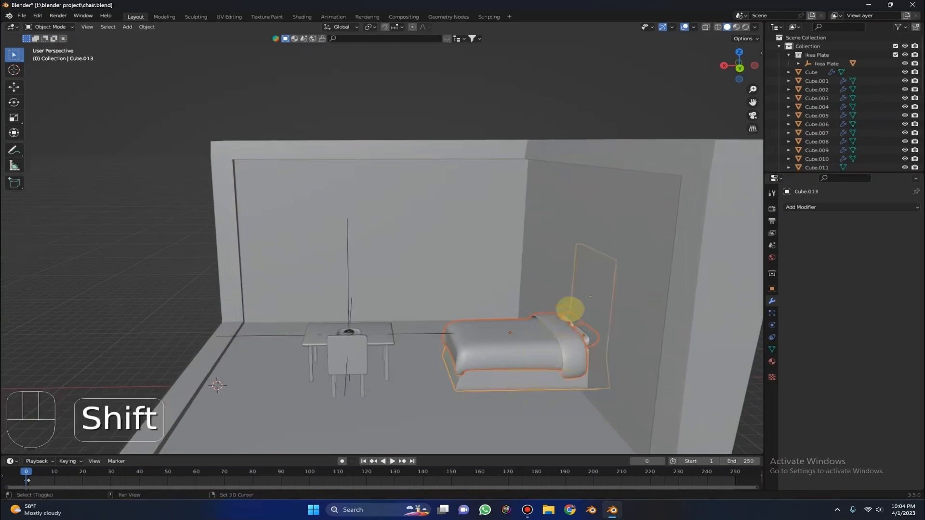
key("g")
left_click(662, 250)
mouse_move(662, 250)
middle_mouse_down()
mouse_move(670, 241)
mouse_move(680, 250)
middle_mouse_up()
key("g")
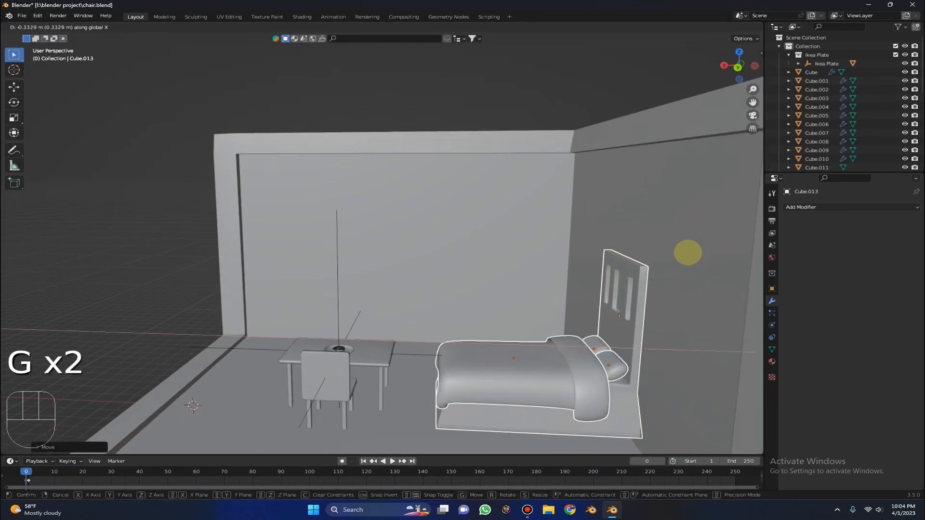
left_click(688, 253)
Step: Adjust the bed's height along Z so it rests on the room floor
middle_click_drag(687, 252, 729, 200)
key("g")
key("z")
middle_click_drag(725, 187, 745, 238)
left_click(724, 196)
key("g")
key("z")
left_click(731, 211)
scroll(745, 238, "down", 4)
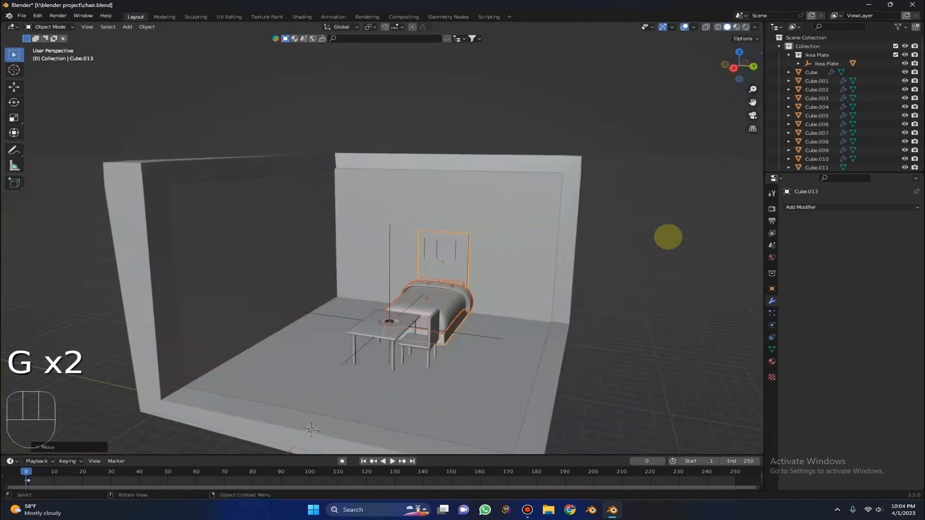
Step: Move the bed along Y towards the wall adjoining its headboard wall
key("g")
key("y")
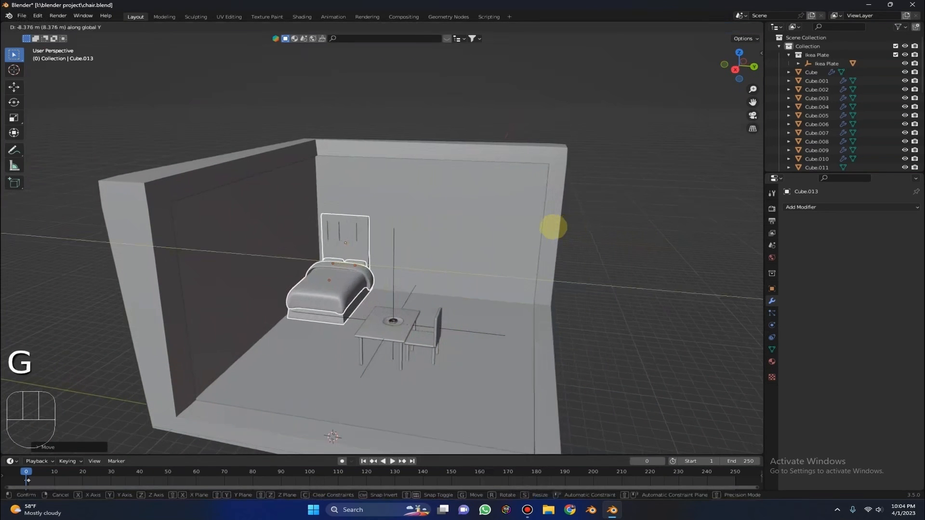
left_click(584, 226)
scroll(423, 205, "up", 3)
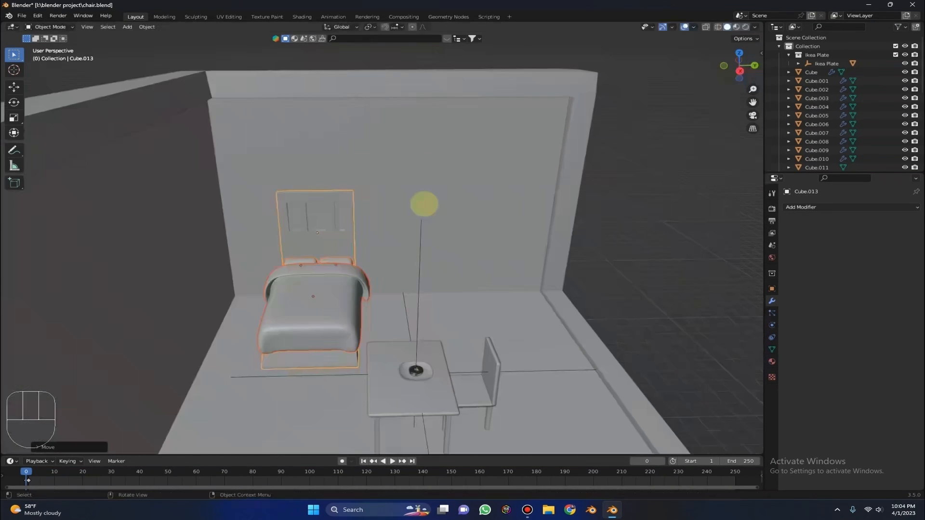
key("g")
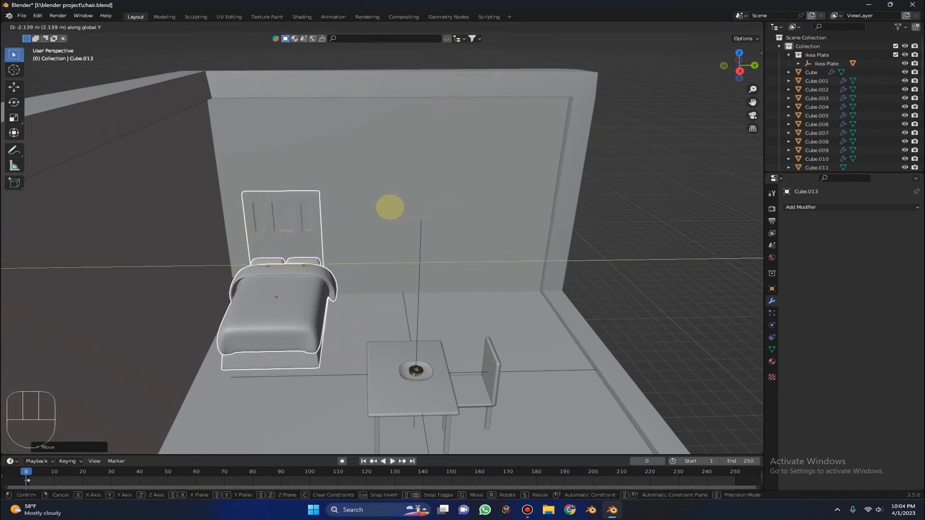
Step: Rotate the bed about Z so its headboard backs onto the adjoining wall
key("r")
right_click(390, 206)
key("r")
left_click(389, 204)
Step: Reposition the rotated bed towards the open end of the adjoining wall
middle_click_drag(389, 204, 382, 314)
key("g")
left_click(376, 406)
key("g")
left_click(362, 308)
middle_click_drag(362, 309, 270, 262)
key("g")
left_click(372, 270)
Step: Fine-tune the bed along Y so its headboard sits close against the wall
key("g")
key("y")
left_click(357, 289)
key("g")
key("y")
left_click(341, 290)
Step: Shift the bed along X towards the room's open side edge
scroll(340, 290, "down", 4)
scroll(308, 275, "up", 4)
middle_click_drag(322, 279, 314, 280)
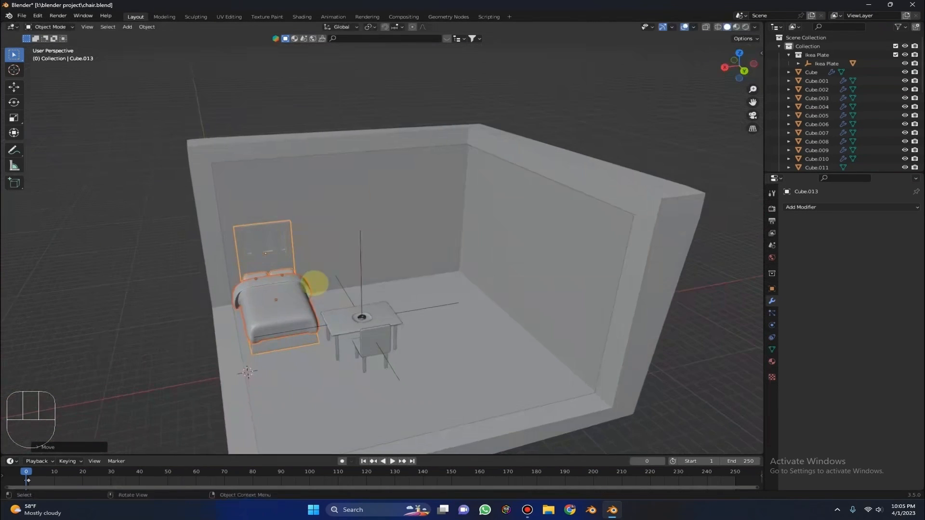
key("g")
key("x")
left_click(329, 289)
Step: Select the table, the chair and the items on the table, and move them -7 m along X
left_click(355, 347)
left_click(367, 347, "shift")
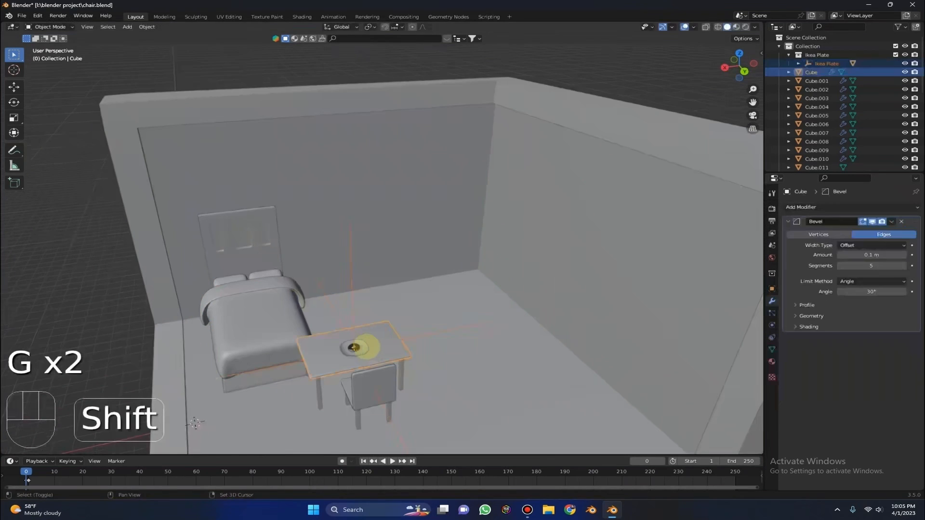
left_click(354, 347, "shift")
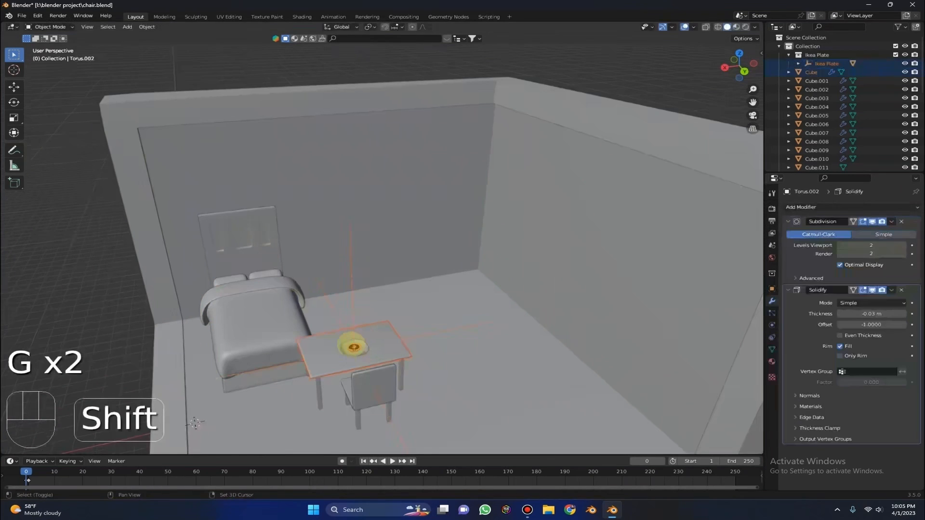
left_click_drag(337, 335, 376, 408)
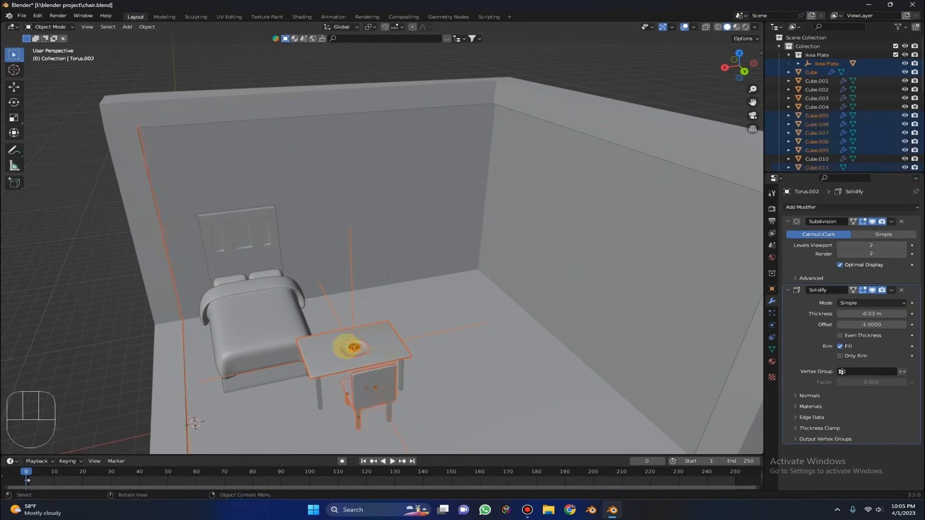
left_click_drag(460, 428, 295, 314)
key("g")
right_click(504, 343)
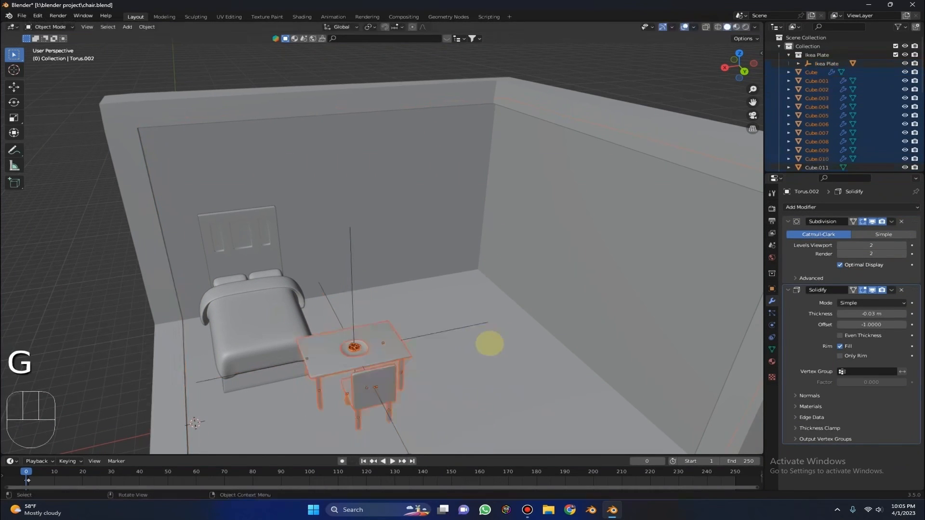
scroll(432, 315, "down", 2)
middle_click_drag(432, 315, 458, 338)
key("g")
key("x")
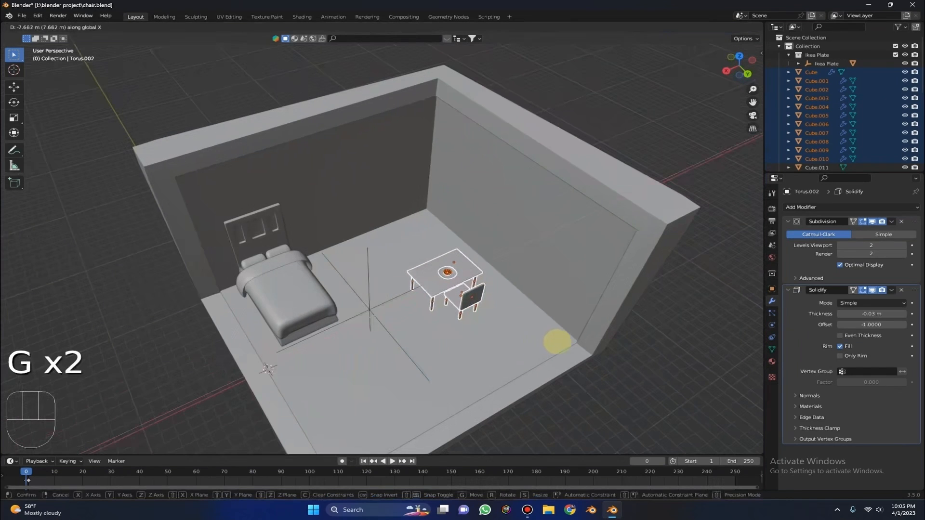
key("ctrl")
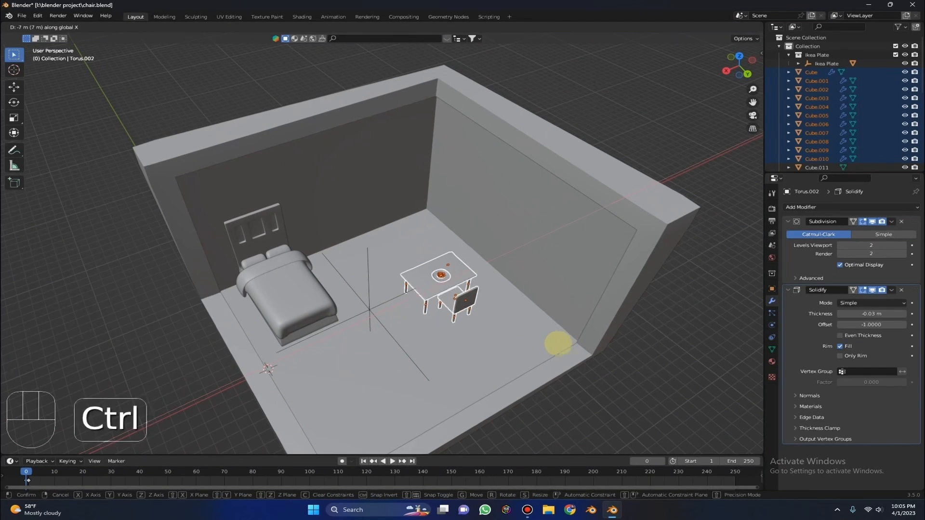
left_click(559, 345)
Step: Rotate the table set about Z so the chair is on the side facing the bed
key("r")
key("ctrl")
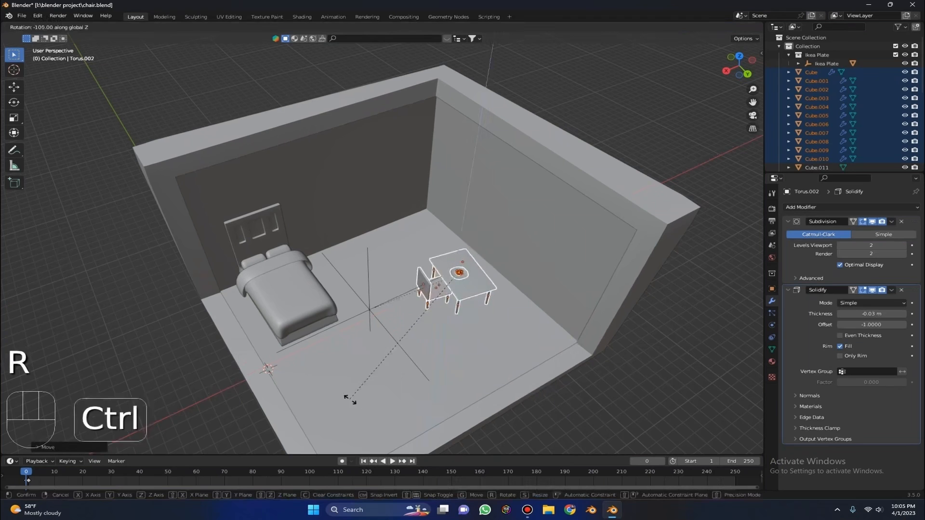
left_click(365, 424)
Step: Scale the table, chair and tableware together to 1.3
middle_click_drag(487, 295, 491, 270)
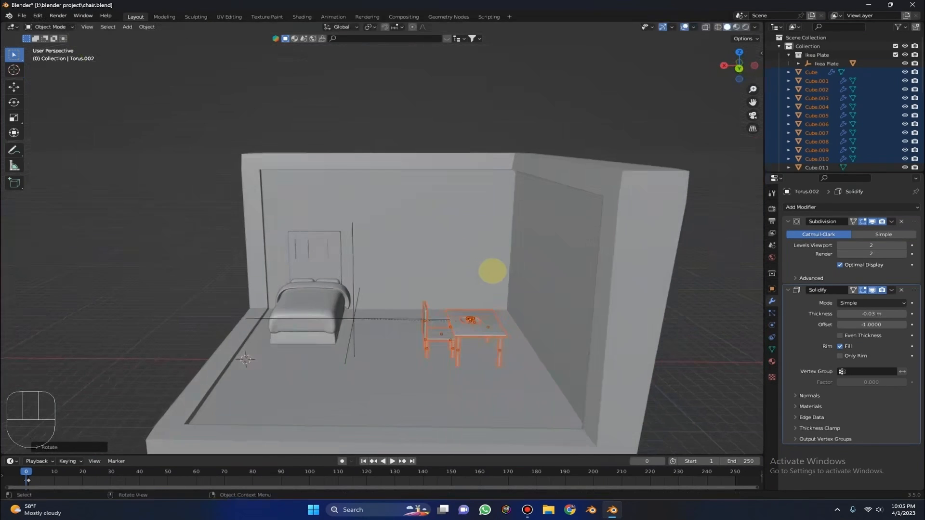
key("s")
key("ctrl")
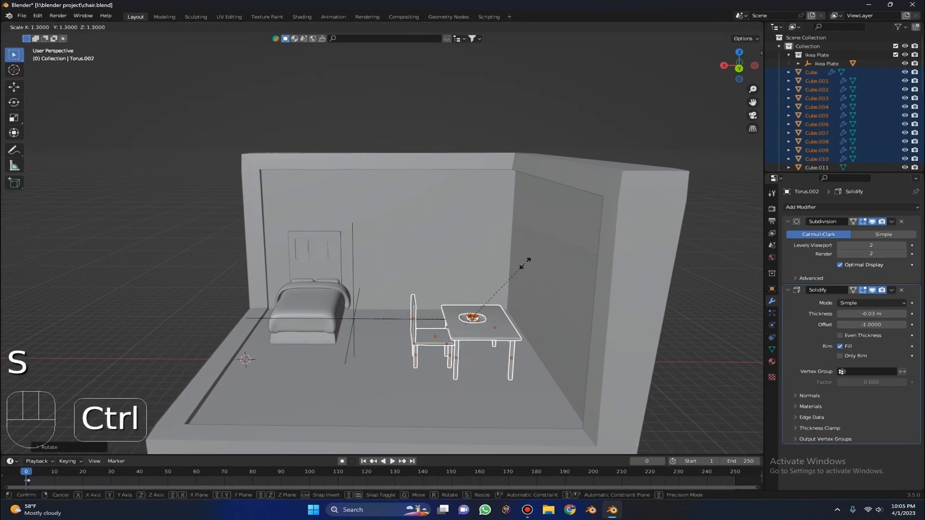
left_click(525, 262)
Step: Adjust the table set's height along Z so the table and chair legs rest on the floor
middle_click_drag(527, 262, 542, 254)
key("g")
key("z")
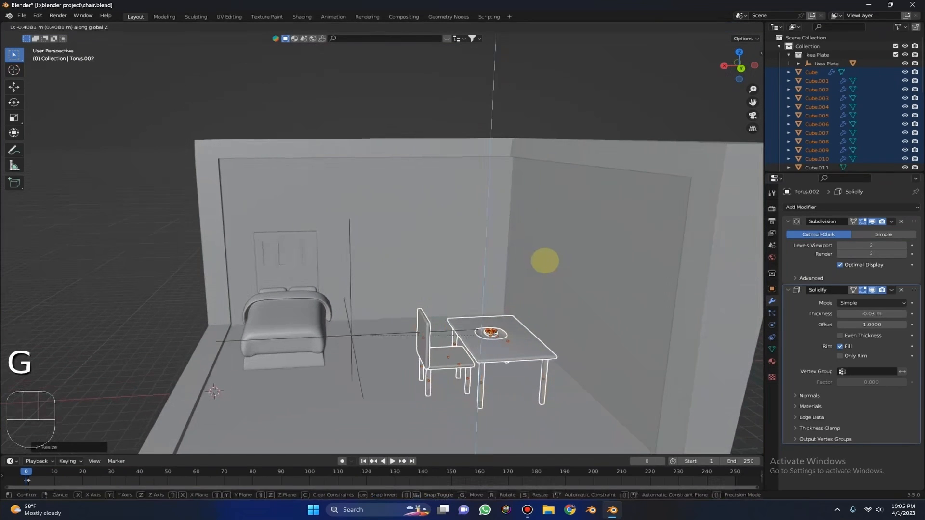
right_click(534, 273)
key("KP_Decimal")
key("g")
key("z")
left_click(522, 291)
scroll(522, 291, "down", 4)
middle_click_drag(522, 284, 473, 297)
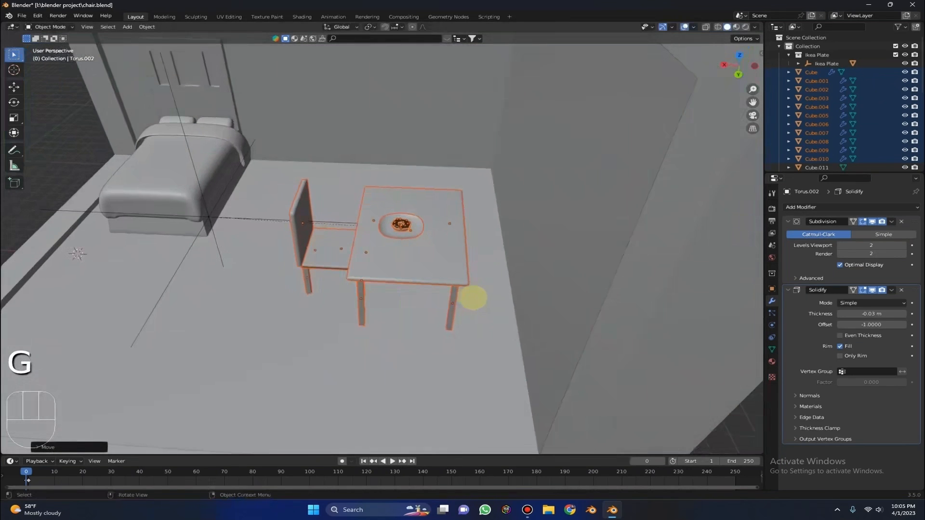
Step: Select the chair's seat, four legs and backrest and duplicate them
left_click(334, 271)
middle_click_drag(332, 256, 349, 231)
left_click(335, 262)
scroll(335, 262, "up", 2)
middle_click_drag(335, 262, 259, 322)
left_click(247, 317, "shift")
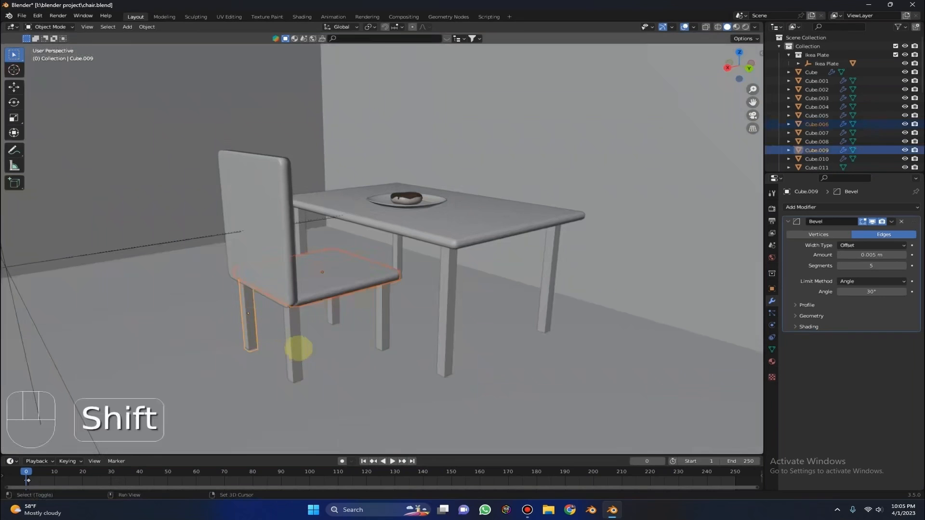
left_click(293, 341, "shift")
left_click(334, 314, "shift")
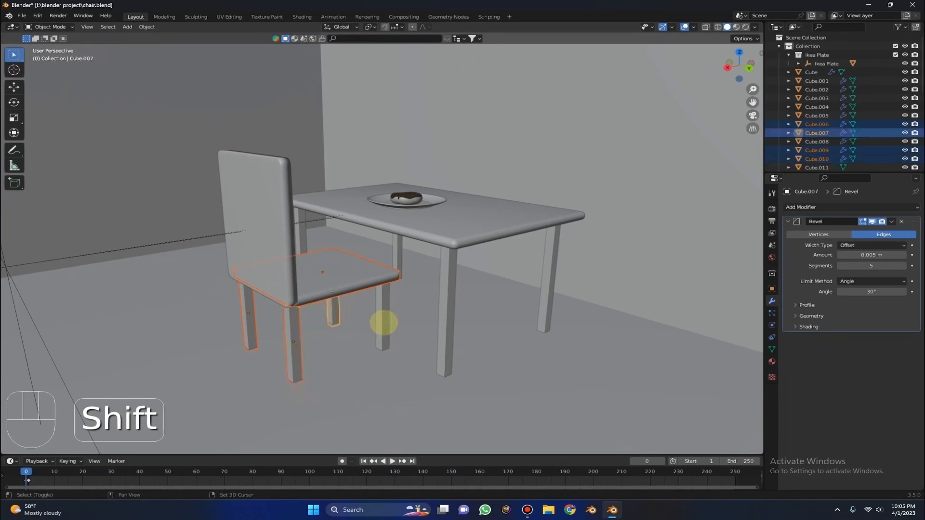
left_click(384, 322, "shift")
left_click(258, 254, "shift")
key("shift+d")
left_click(386, 236)
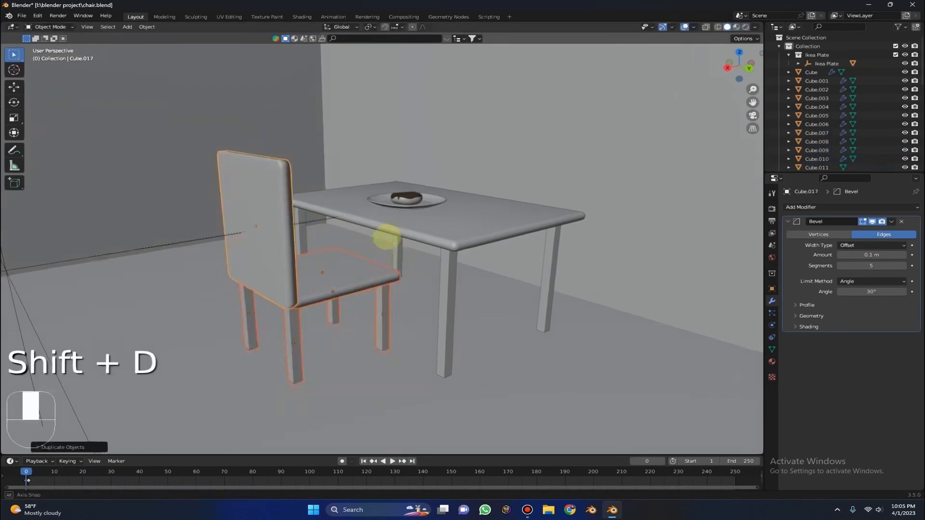
Step: Rotate the duplicated chair -180° about the Z axis
key("r")
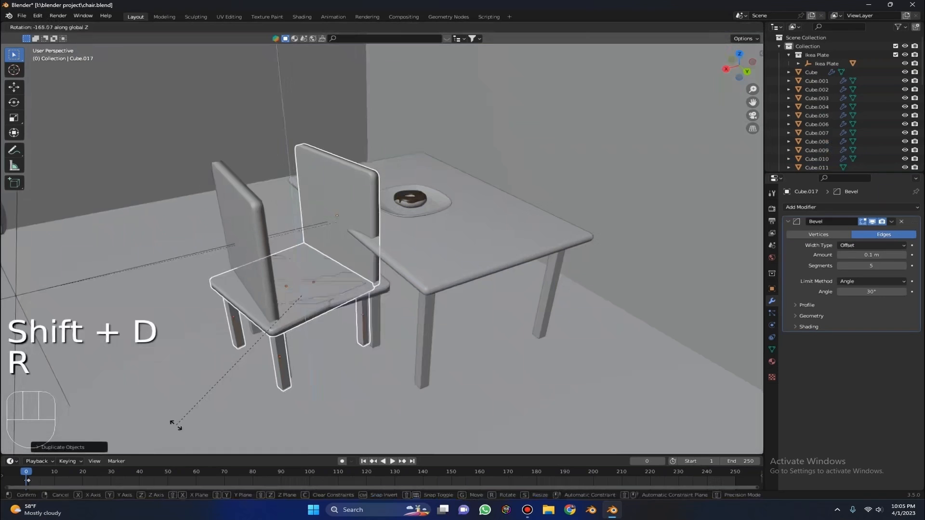
key("ctrl")
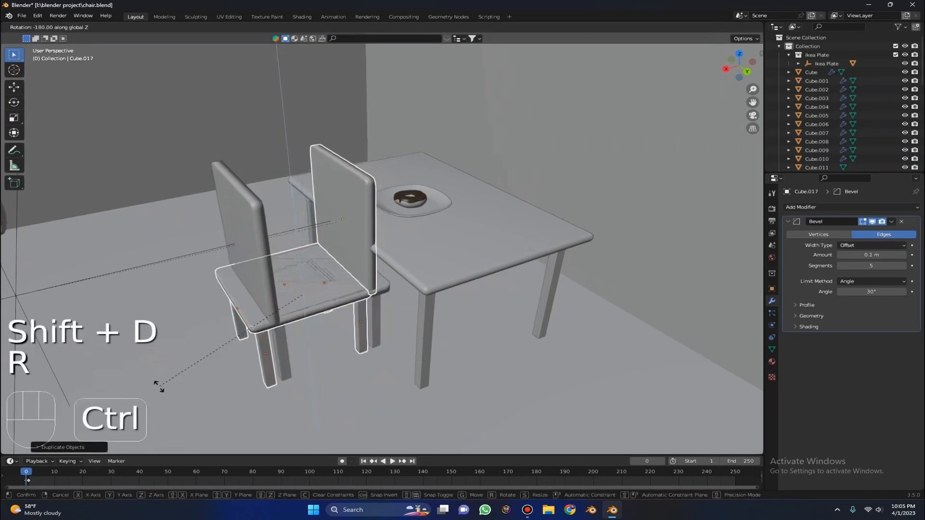
left_click(159, 386)
Step: Move the duplicated chair along X to the opposite side of the table and save the file
middle_click_drag(161, 384, 274, 337)
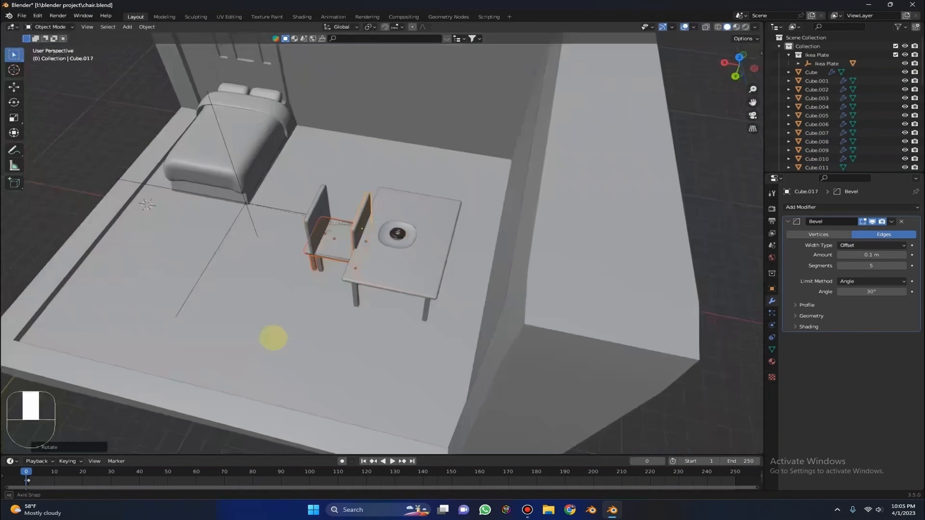
key("g")
key("x")
left_click(421, 339)
middle_click_drag(421, 339, 404, 252)
scroll(520, 283, "up", 3)
scroll(578, 283, "down", 2)
scroll(406, 253, "up", 1)
scroll(406, 253, "down", 4)
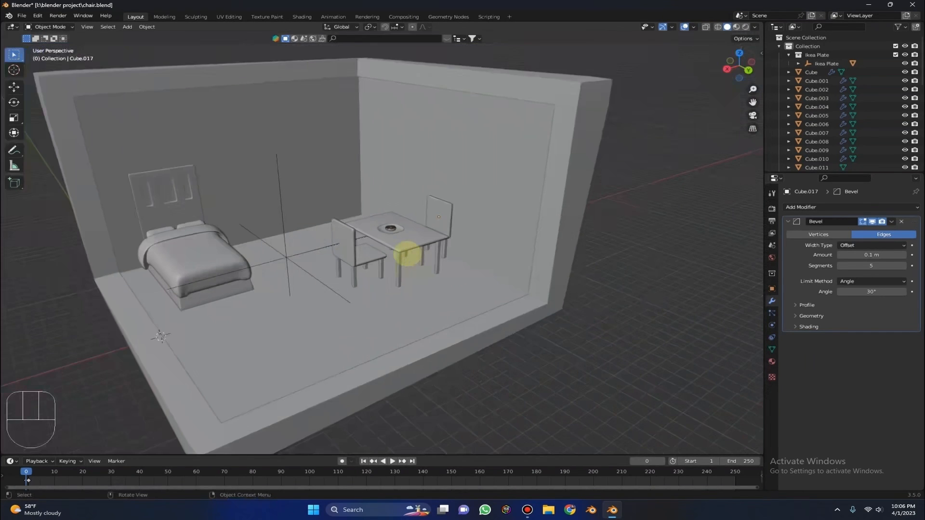
scroll(406, 254, "up", 3)
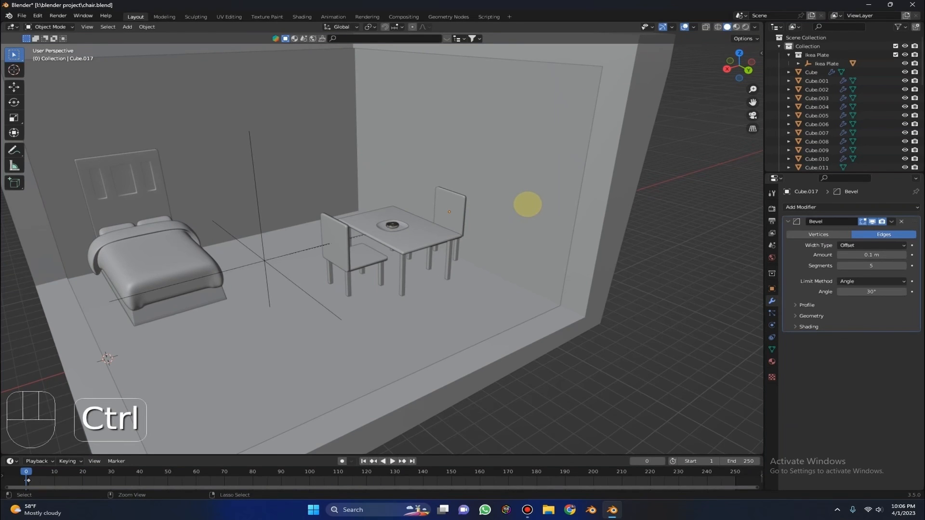
key("ctrl+s")
Step: Delete the large Ikea Plate empty whose axes cross the middle of the room
scroll(528, 205, "down", 4)
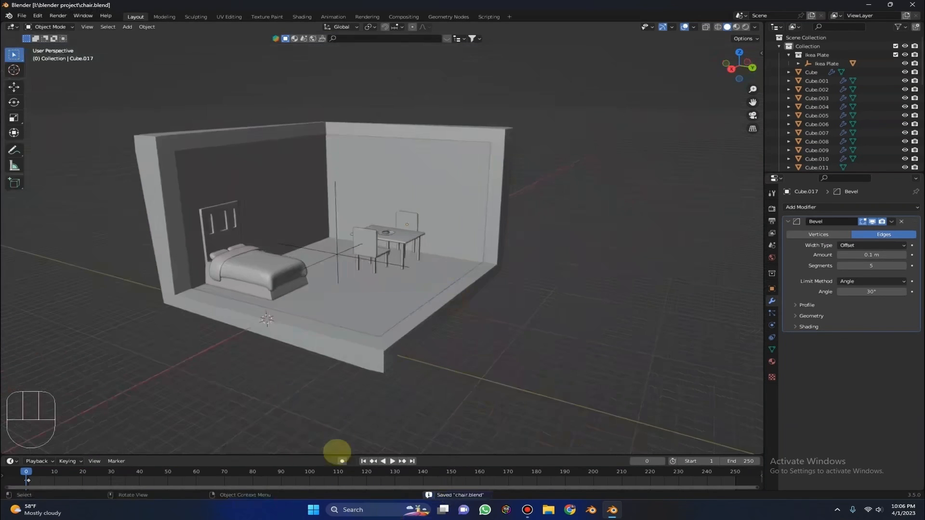
scroll(490, 193, "up", 4)
left_click(337, 254)
key("Delete")
middle_click_drag(423, 172, 424, 188)
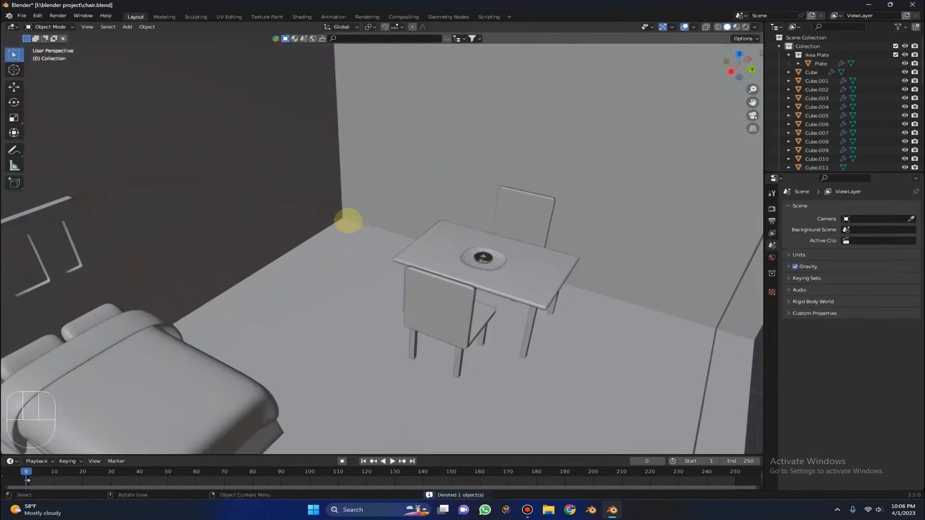
Step: Hide all objects in the scene and reset the 3D cursor to the world origin
scroll(447, 202, "down", 4)
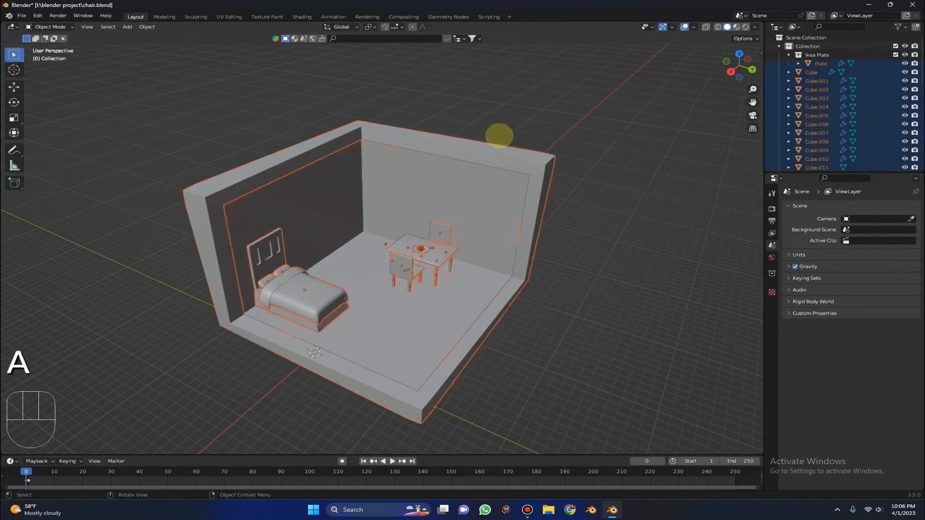
key("a")
key("h")
key("shift+c")
Step: Add a new cube mesh at the world origin
key("shift+a")
left_click(484, 180)
key("KP_Decimal")
Step: Try scaling the new cube by a factor of 3, and undo the scaling
key("s")
right_click(584, 180)
key("s")
right_click(584, 182)
key("s")
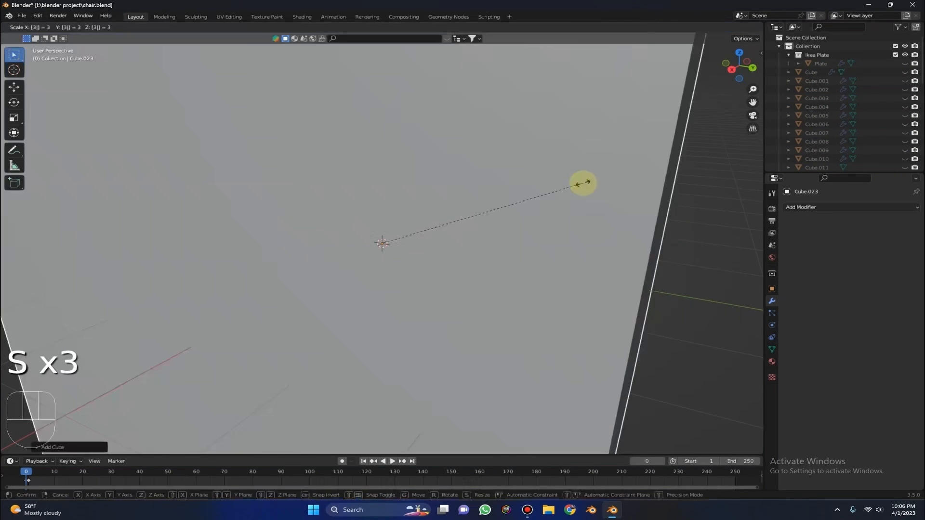
left_click(553, 182)
middle_click_drag(553, 181, 534, 172)
key("ctrl+z")
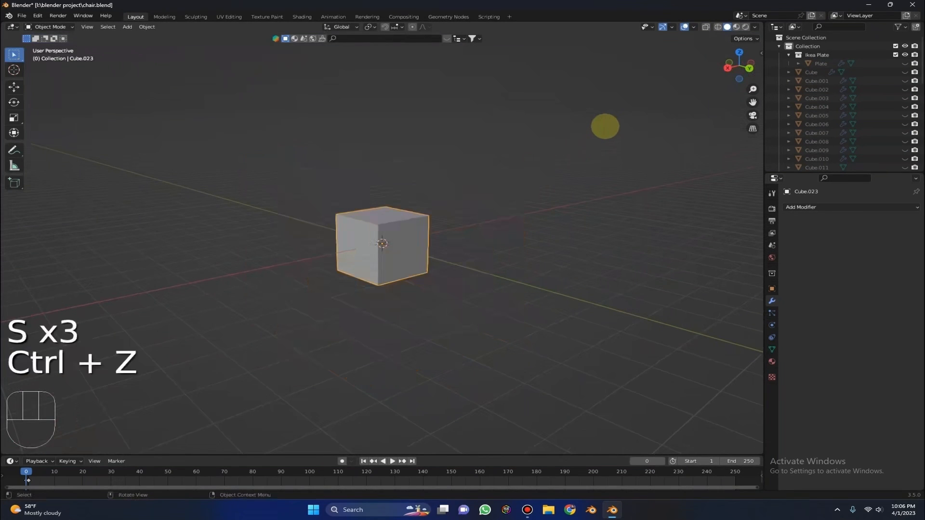
Step: Enlarge the new cube slightly and uniformly in all directions
key("s")
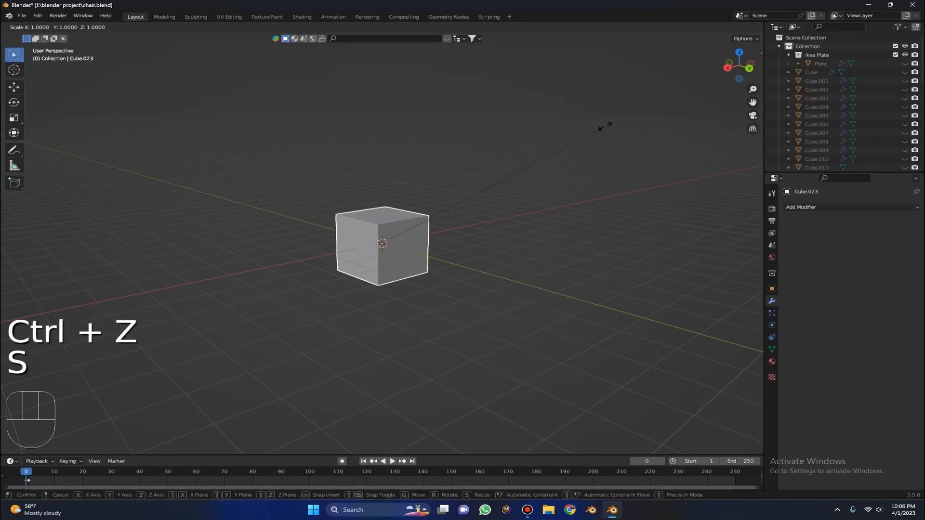
left_click(674, 108)
middle_click_drag(674, 108, 699, 102)
Step: Try scaling the cube along the X axis, and undo the scaling
key("s")
key("x")
left_click(530, 167)
key("ctrl+z")
Step: Stretch the cube along the Z axis into a taller block
middle_click_drag(530, 166, 492, 156)
key("s")
key("z")
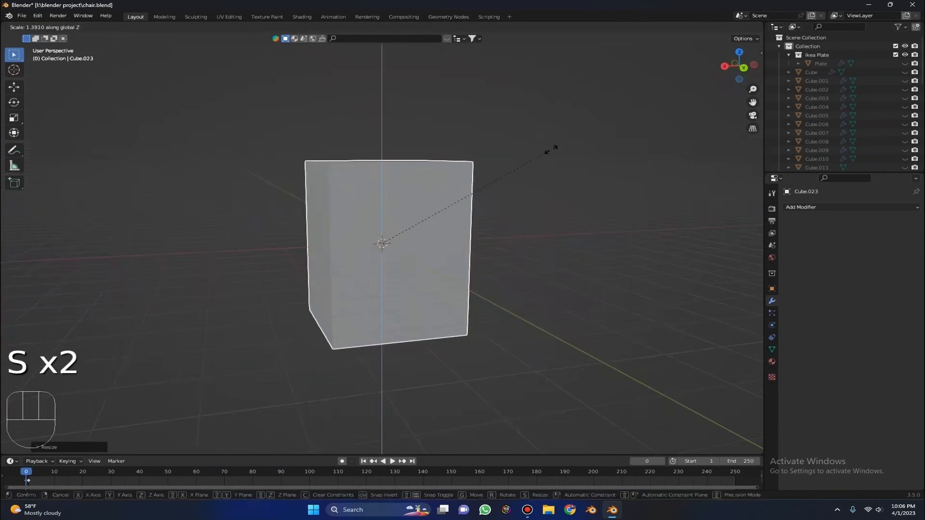
left_click(578, 128)
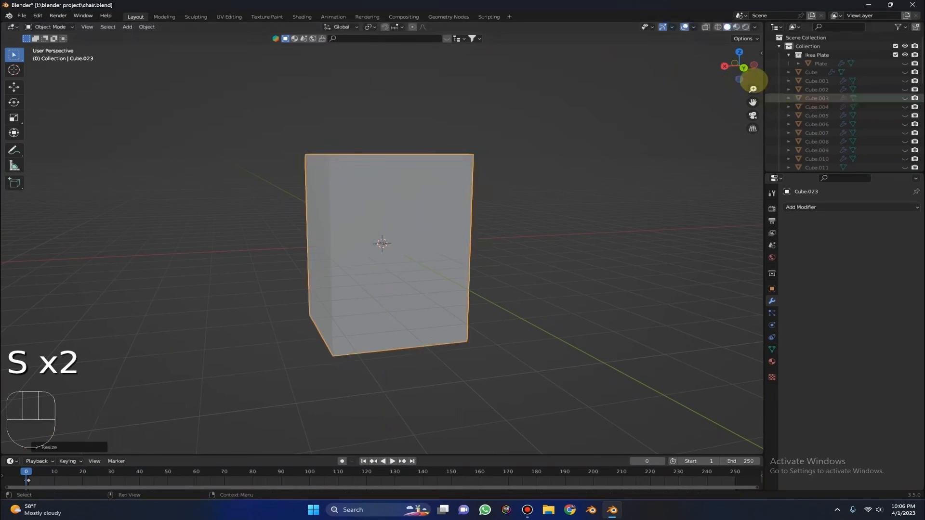
Step: In the back orthographic view, flatten the block along Z with a scale of 0.3
left_click(744, 68)
key("s")
key("z")
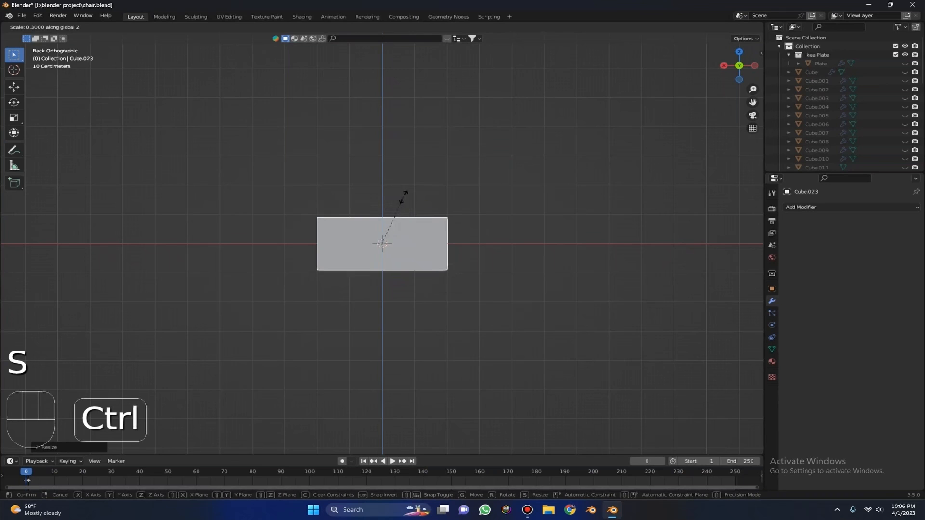
left_click(402, 196)
Step: Shade the flat box smooth and add a Subdivision Surface modifier to it
middle_click_drag(403, 196, 711, 204)
right_click(644, 180)
left_click(644, 178)
left_click(813, 205)
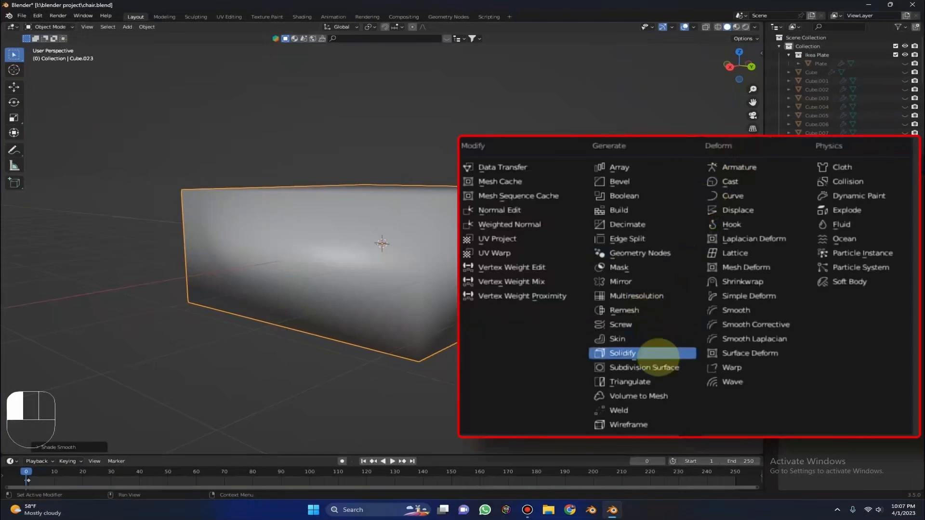
left_click(660, 431)
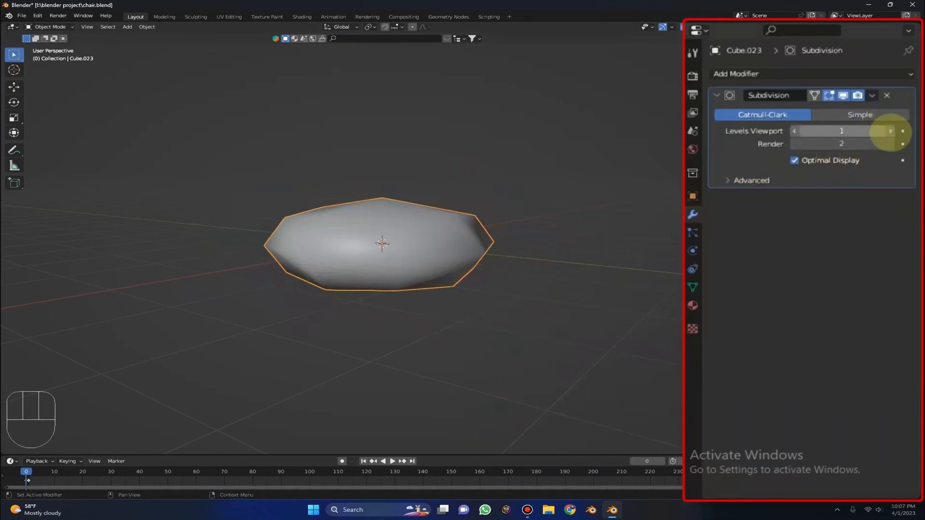
Step: Add a Bevel modifier to the box and place it above the Subdivision modifier in the stack
left_click(819, 73)
left_click(670, 182)
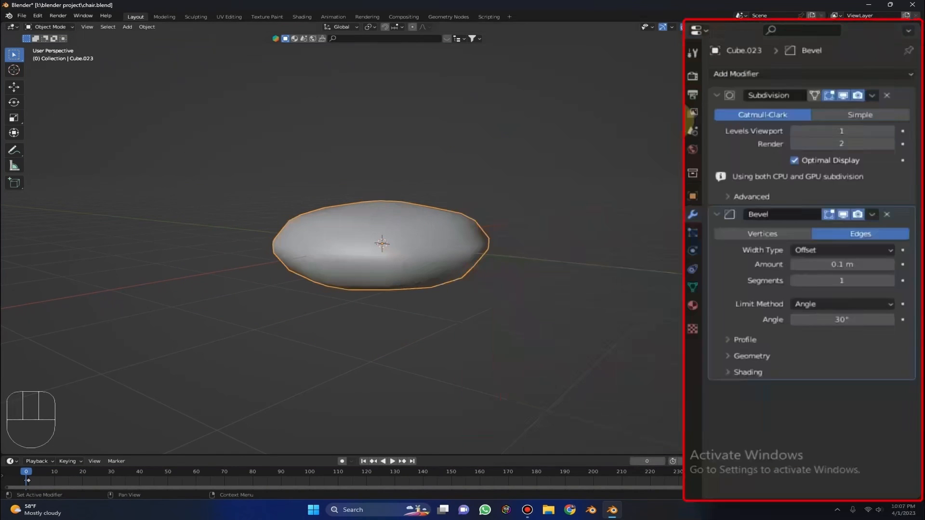
left_click_drag(903, 215, 903, 82)
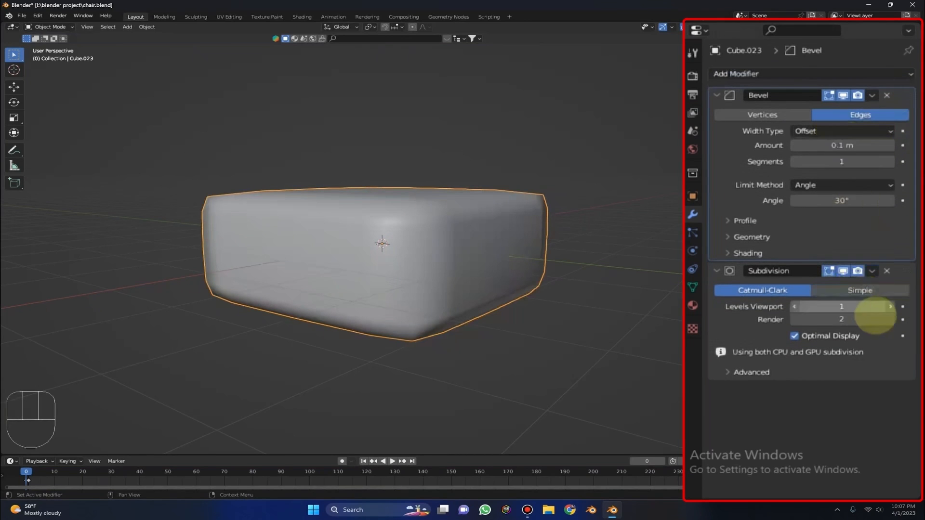
Step: Set the Subdivision viewport level to 2, and the Bevel amount to 0.05 m with 7 segments
left_click(890, 307)
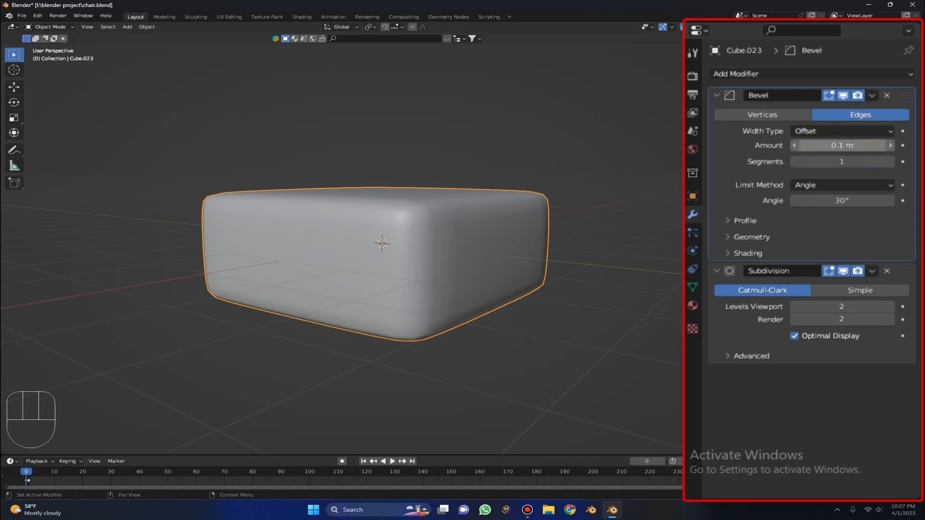
key("Return")
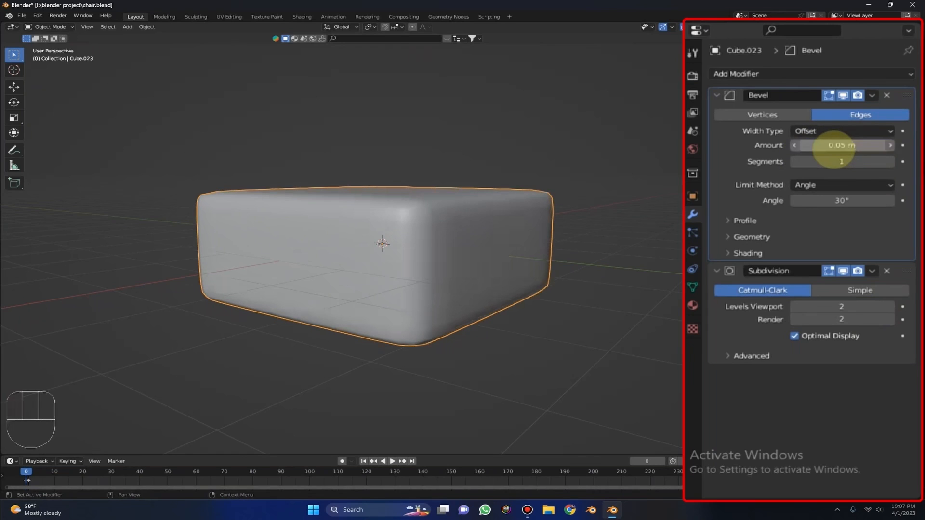
left_click_drag(838, 163, 839, 164)
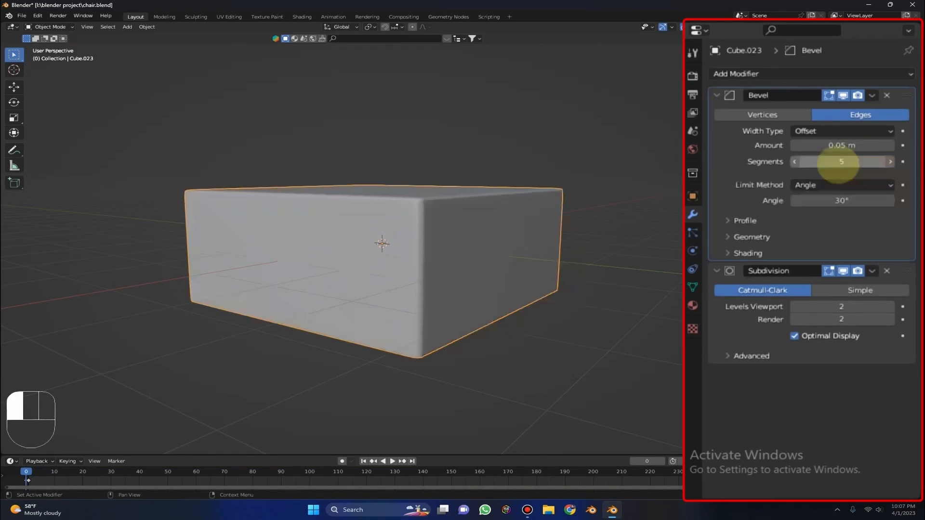
key("Return")
Step: Add an Array modifier to the bevelled box
scroll(600, 198, "up", 2)
middle_click_drag(602, 198, 617, 213)
left_click(728, 75)
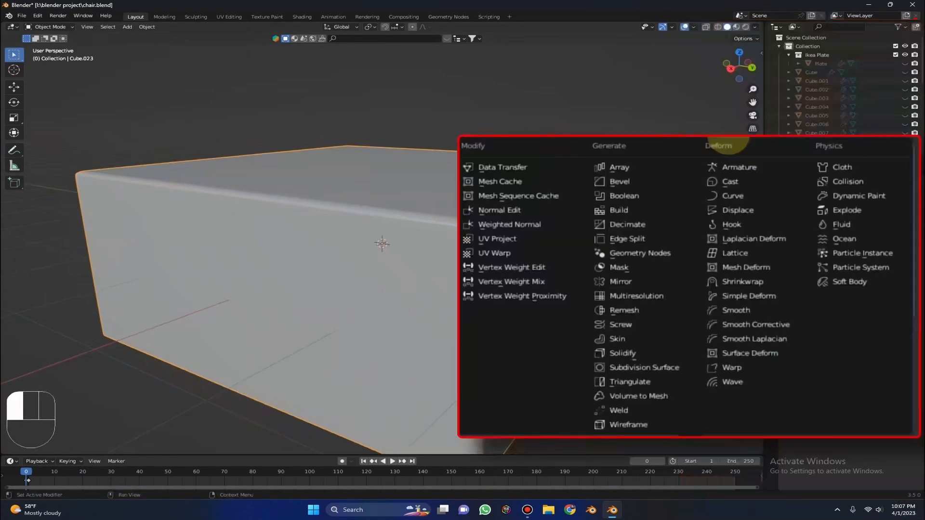
left_click(640, 166)
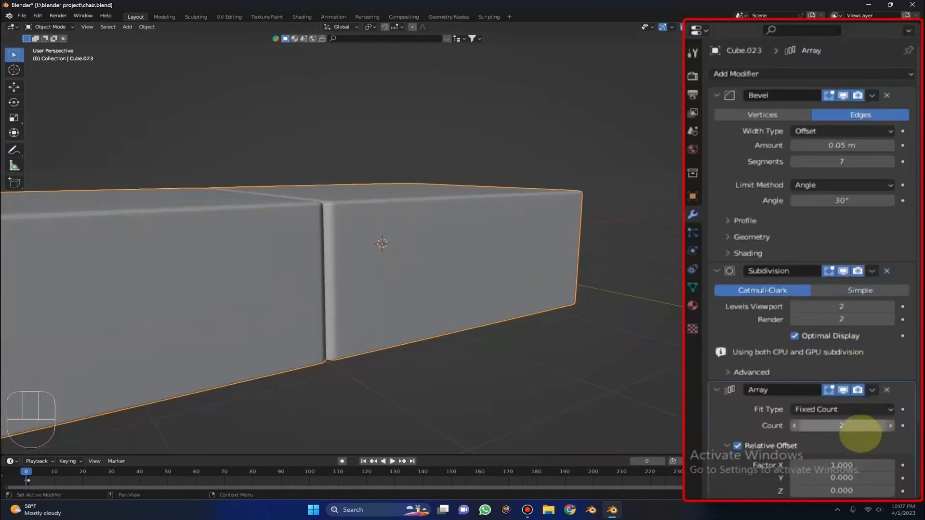
scroll(860, 433, "down", 5)
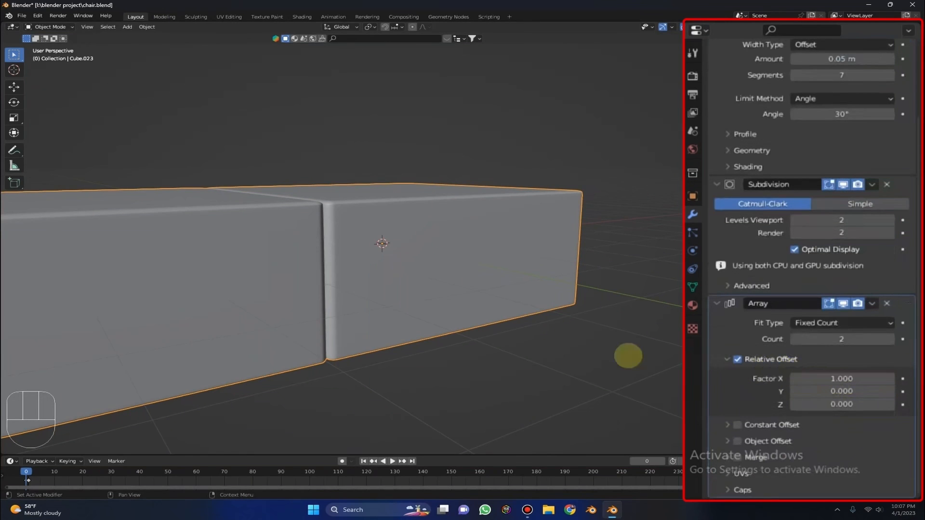
scroll(362, 293, "down", 5)
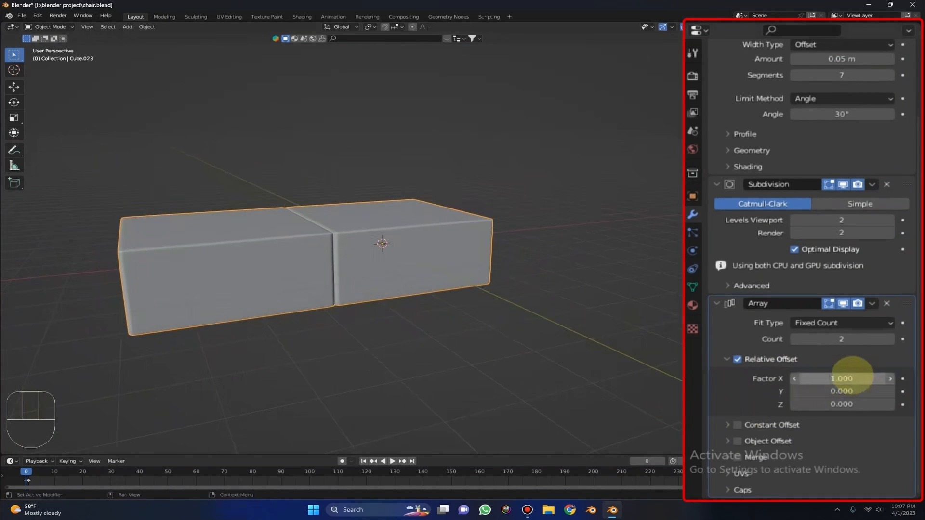
Step: Set the array's relative offset to 0 on X and 1 on Z so the copies stack vertically
left_click(851, 378)
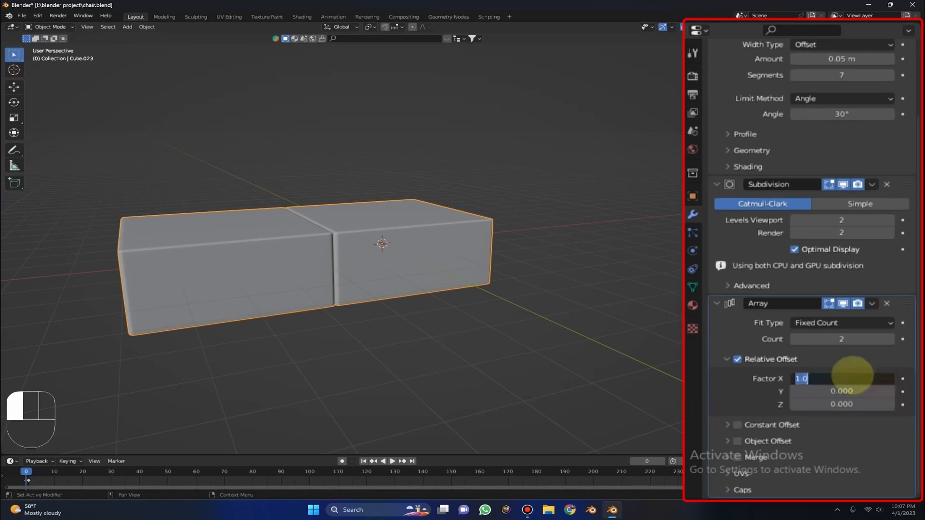
type("0")
key("Return")
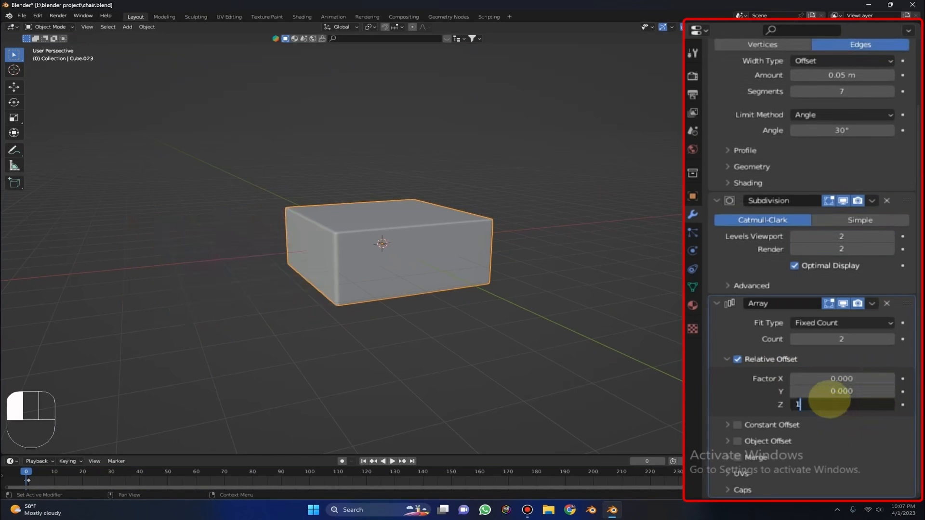
key("Return")
middle_click_drag(493, 314, 502, 296)
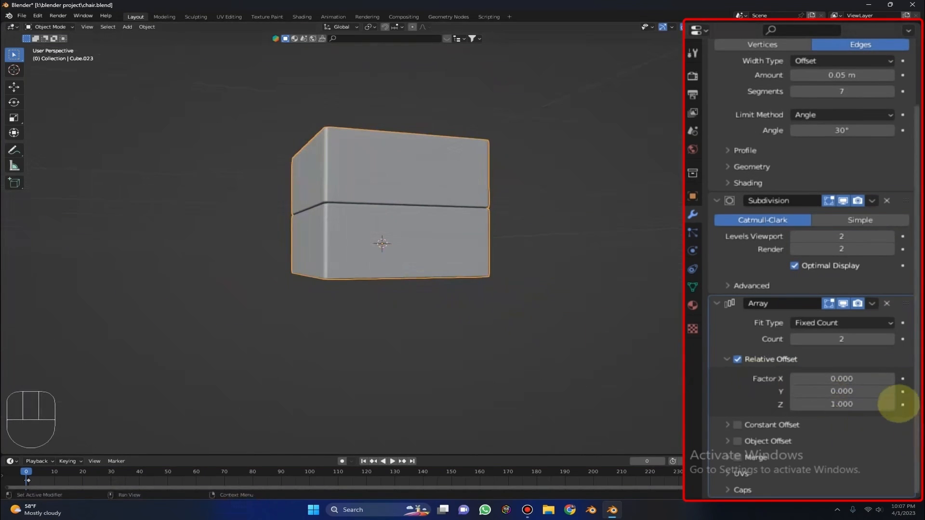
Step: Try a relative Z offset of 1.1 for the array, and return it to 1
left_click(890, 404)
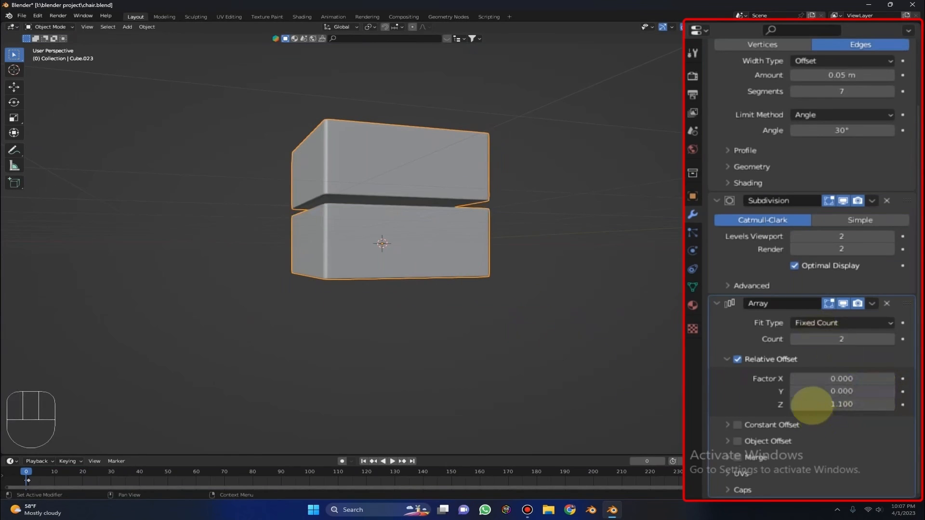
left_click(795, 405)
middle_click_drag(566, 247, 572, 257)
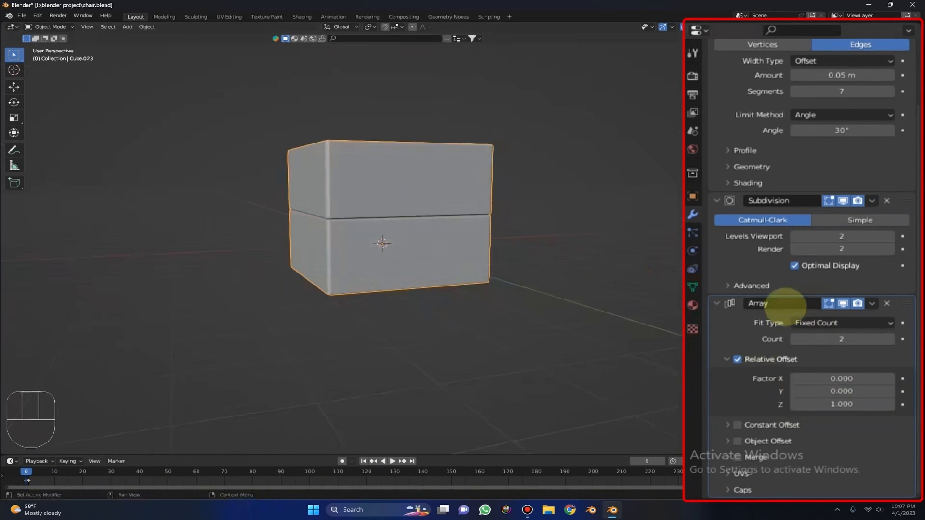
Step: Set the array count to 3 and enter Edit Mode on the stacked box
left_click(890, 340)
middle_click_drag(505, 251, 513, 279)
middle_click(388, 144, "alt")
middle_click_drag(388, 144, 438, 138)
key("Tab")
key("Tab")
key("Tab")
Step: Try adding a loop cut to the bottom box, and undo it
scroll(423, 284, "up", 4)
middle_click_drag(442, 266, 330, 227)
key("ctrl+r")
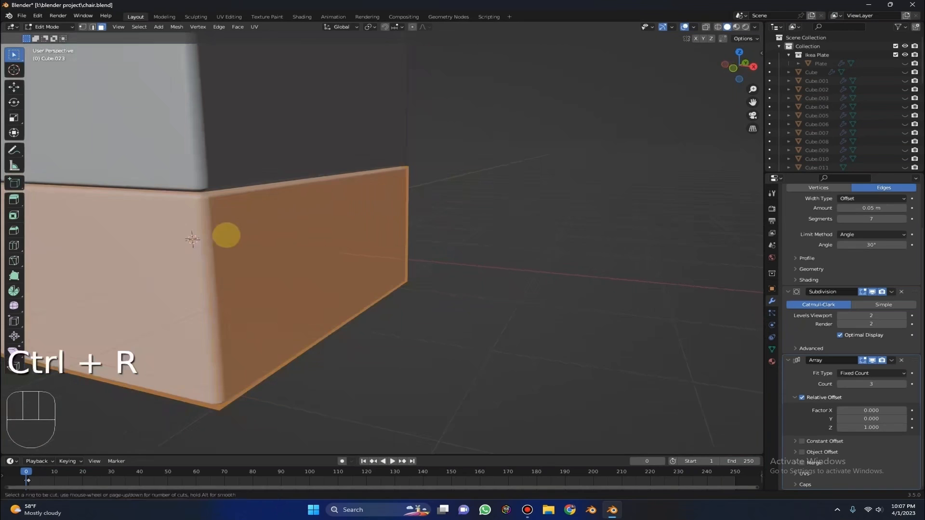
left_click(227, 234)
left_click(186, 128)
middle_click_drag(338, 185, 187, 196)
key("ctrl+z")
middle_click_drag(313, 221, 512, 223)
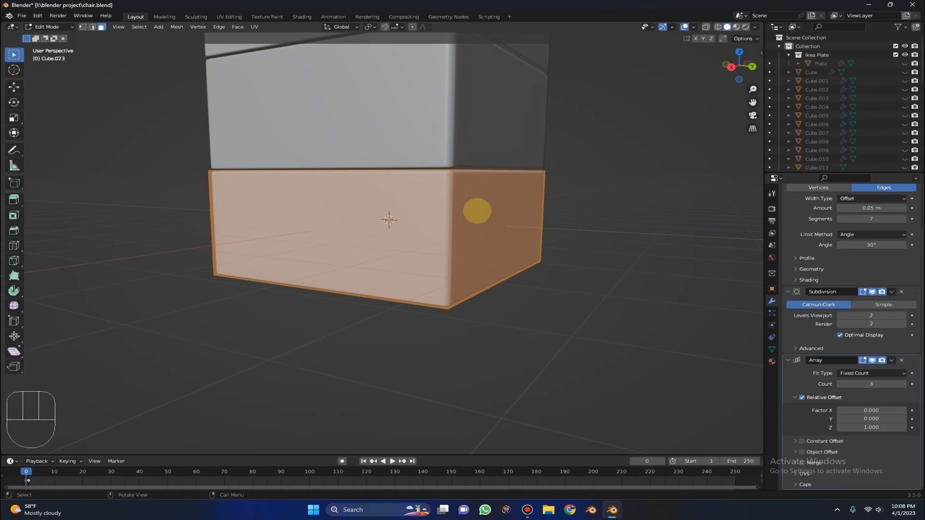
Step: Add a vertical loop cut around the bottom box and slide it close to the front corner to mark off a front panel
middle_click_drag(476, 211, 474, 208)
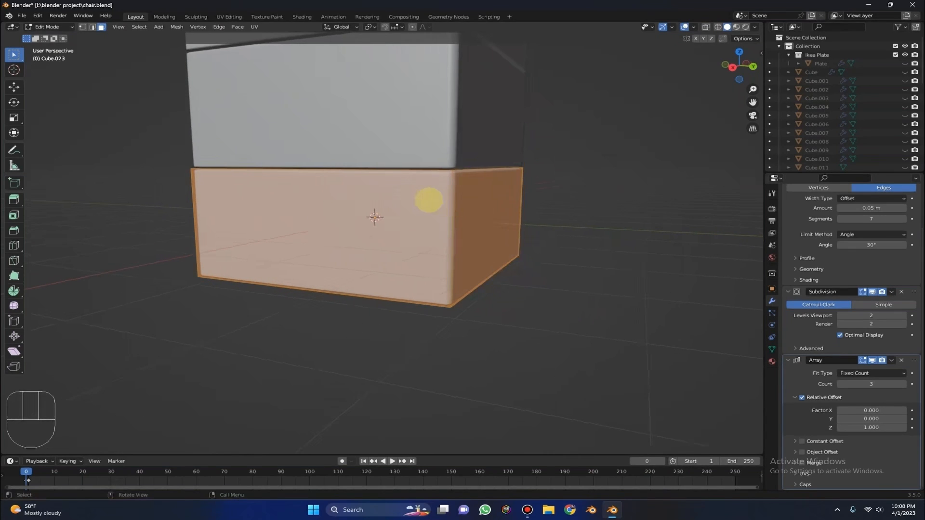
key("ctrl+r")
left_click(331, 297)
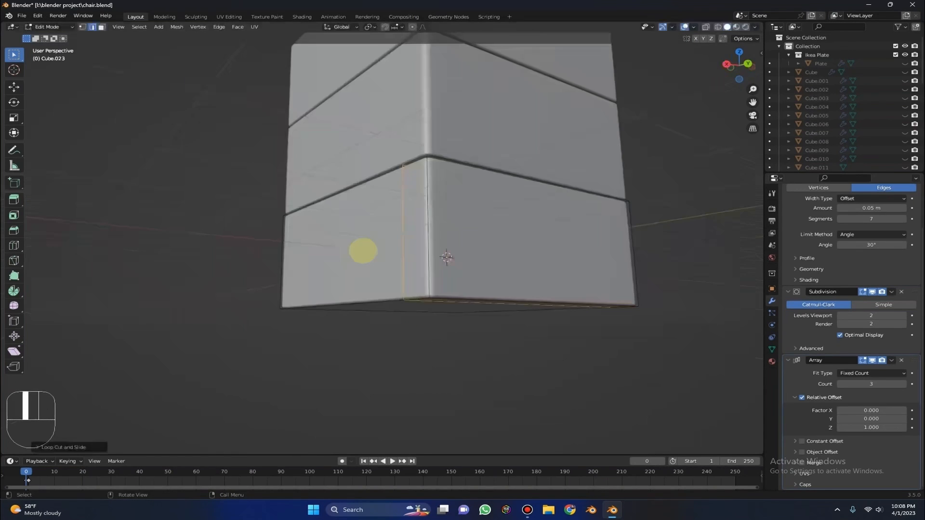
Step: Select the front section beyond the loop cut through the mesh with X-ray and separate it into its own object
left_click(706, 28)
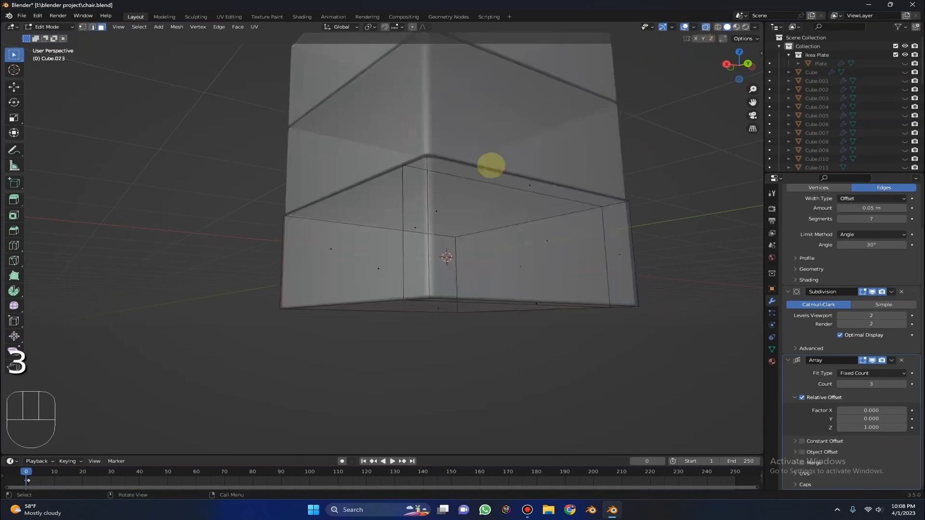
middle_click_drag(446, 190, 490, 207)
left_click_drag(393, 131, 612, 356)
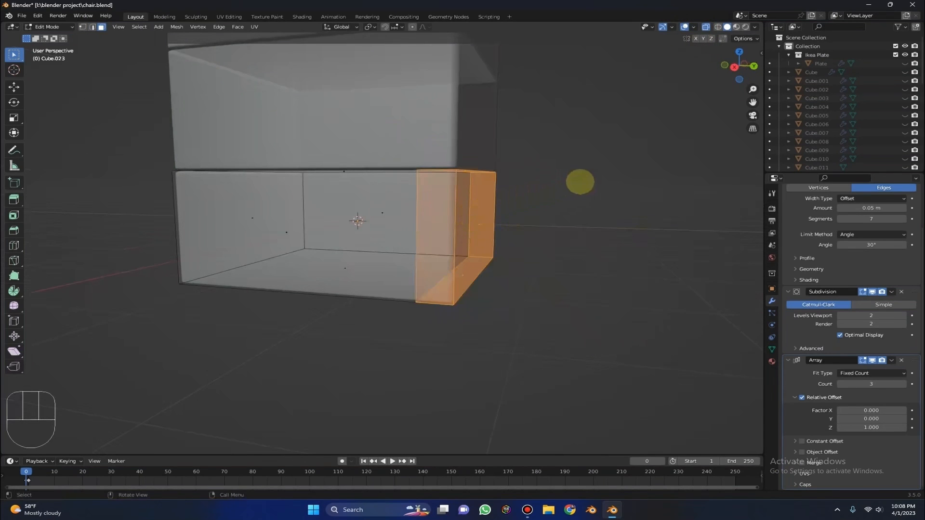
key("p")
left_click(598, 181)
left_click(706, 26)
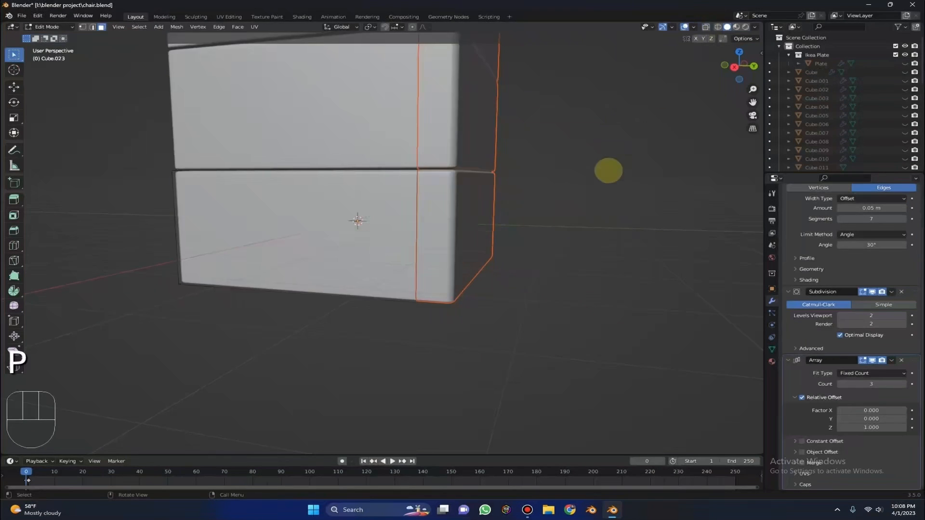
Step: Enter Edit Mode on the remaining box body and add a vertical loop cut slid against the corner opposite the front panel
key("Tab")
middle_click_drag(430, 225, 412, 205)
left_click(272, 232)
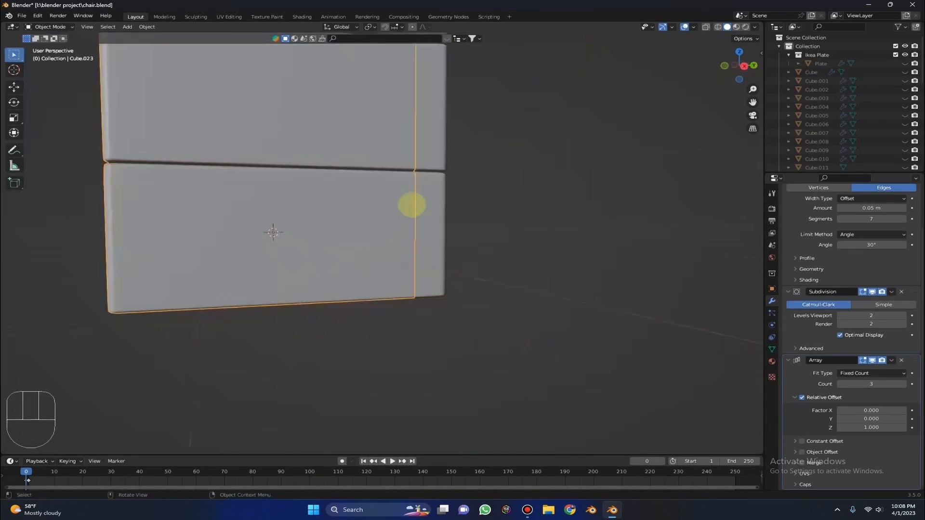
key("Tab")
key("Tab")
middle_click_drag(374, 200, 272, 259)
key("Tab")
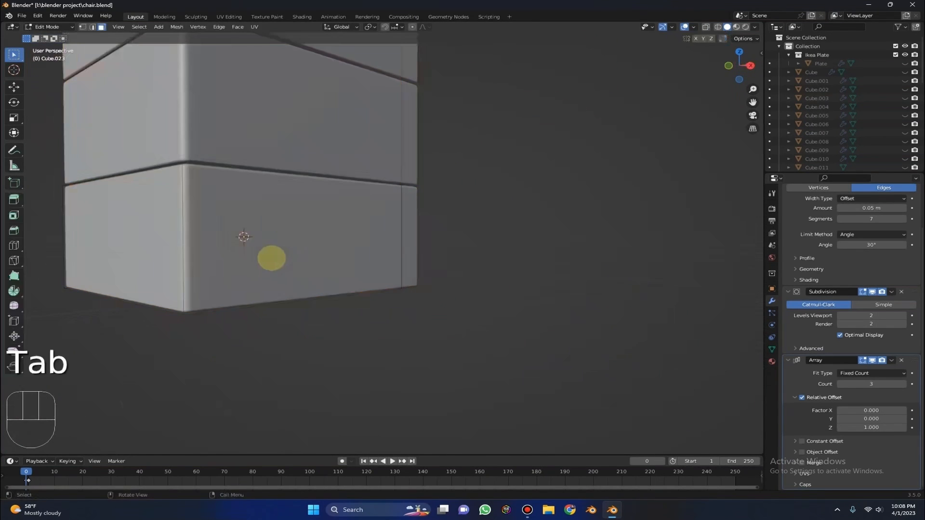
key("ctrl+r")
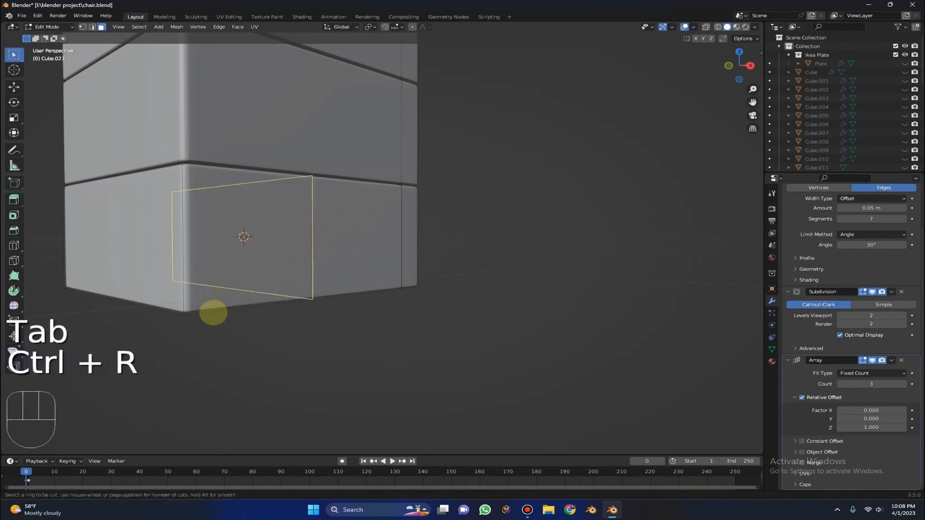
left_click(219, 310)
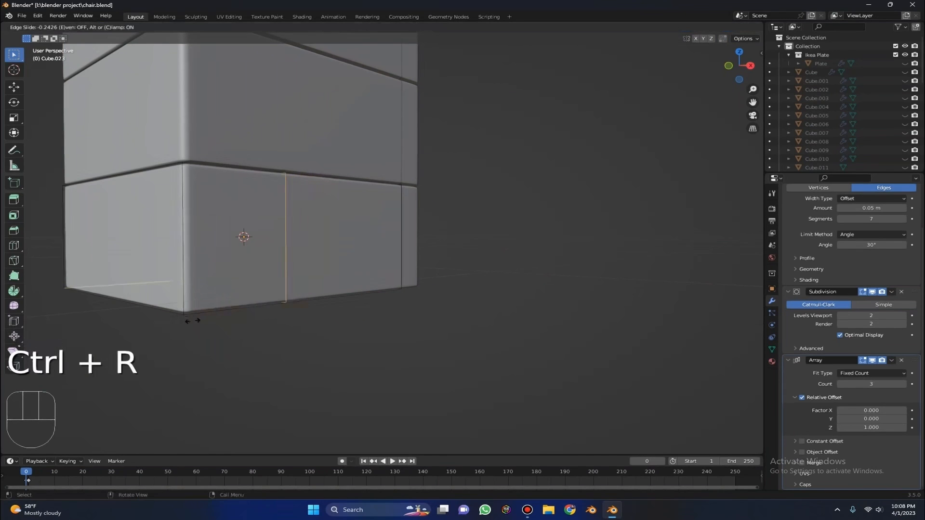
left_click(111, 322)
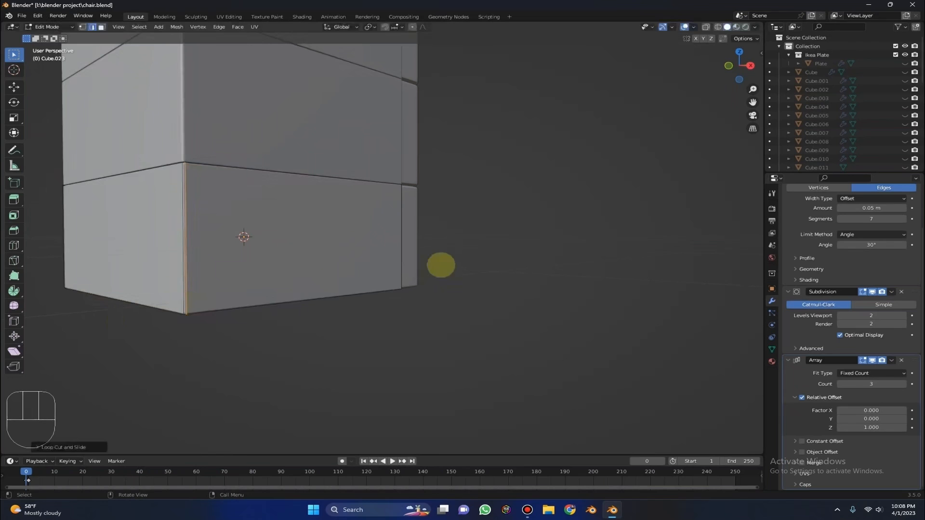
Step: Try to fill the box body's open front side with a face, and undo it
scroll(244, 207, "up", 5)
middle_click_drag(460, 223, 541, 232)
middle_click_drag(338, 215, 317, 159)
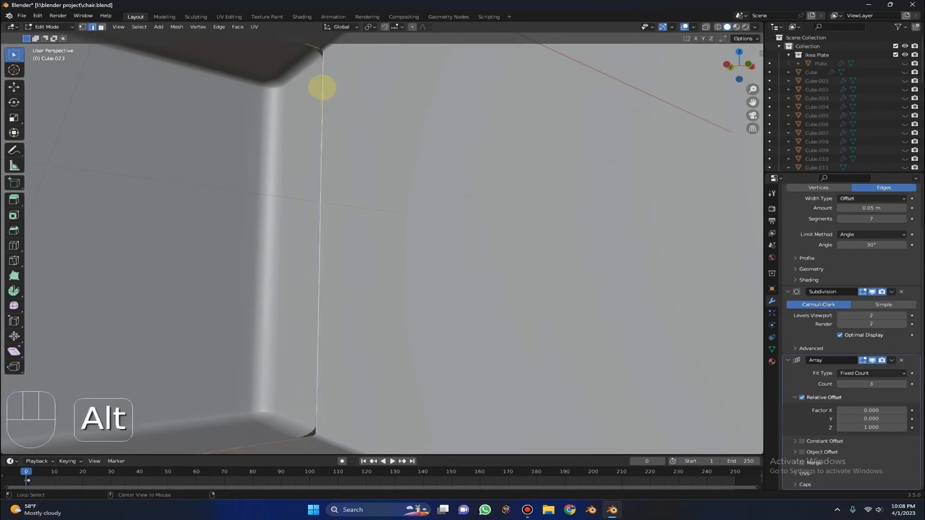
key("f")
middle_click_drag(326, 91, 176, 223)
key("ctrl+z")
Step: Select the edge loop around the box body's open front side and fill it with a face
key("Tab")
middle_click_drag(554, 272, 233, 229)
key("Tab")
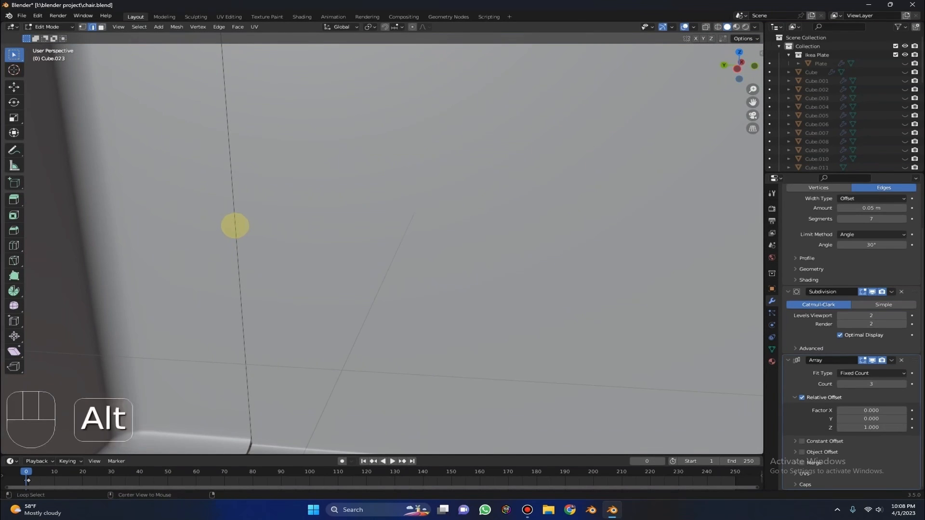
middle_click_drag(235, 226, 302, 132)
key("f")
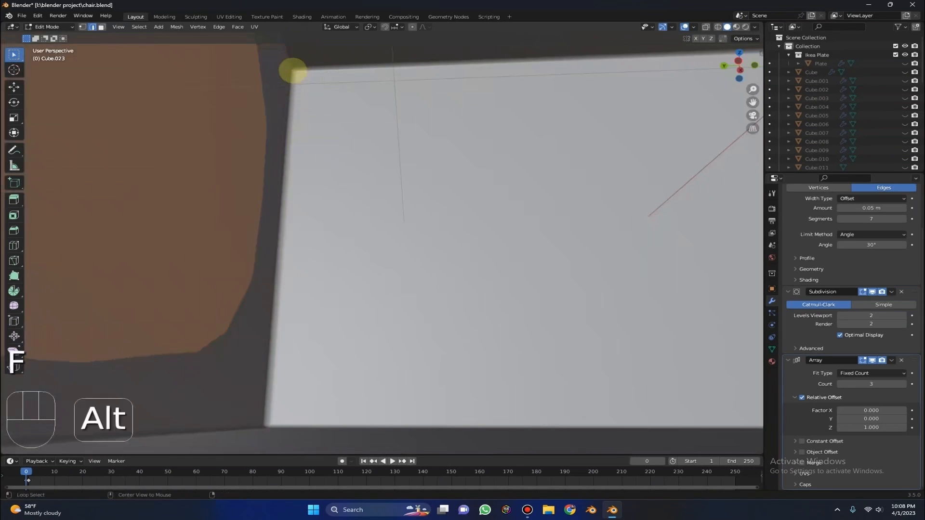
left_click(293, 71, "alt")
middle_click_drag(293, 70, 312, 87)
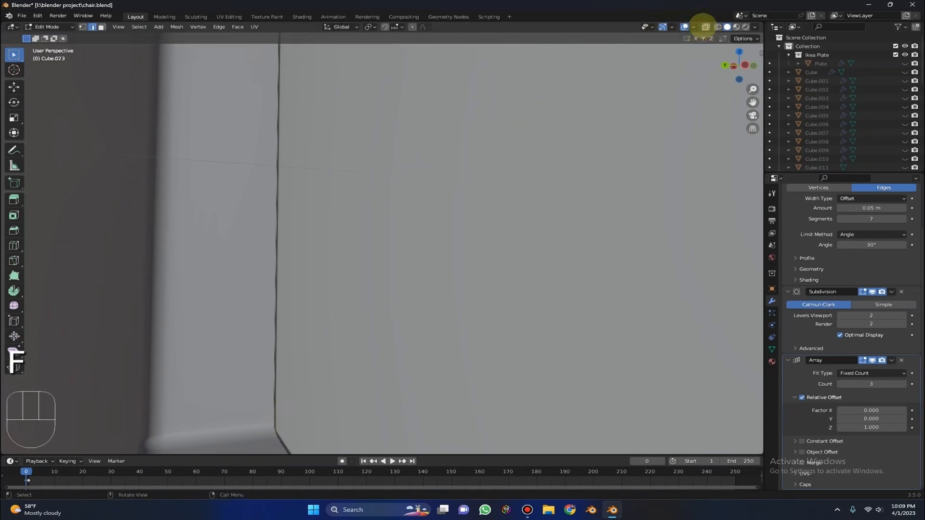
Step: Turn on X-ray and enter Edit Mode on the separated front panel with all its geometry selected
left_click(706, 27)
scroll(521, 108, "down", 5)
middle_click_drag(483, 119, 411, 185)
key("Tab")
left_click(430, 197)
key("Tab")
key("a")
key("g")
right_click(654, 5)
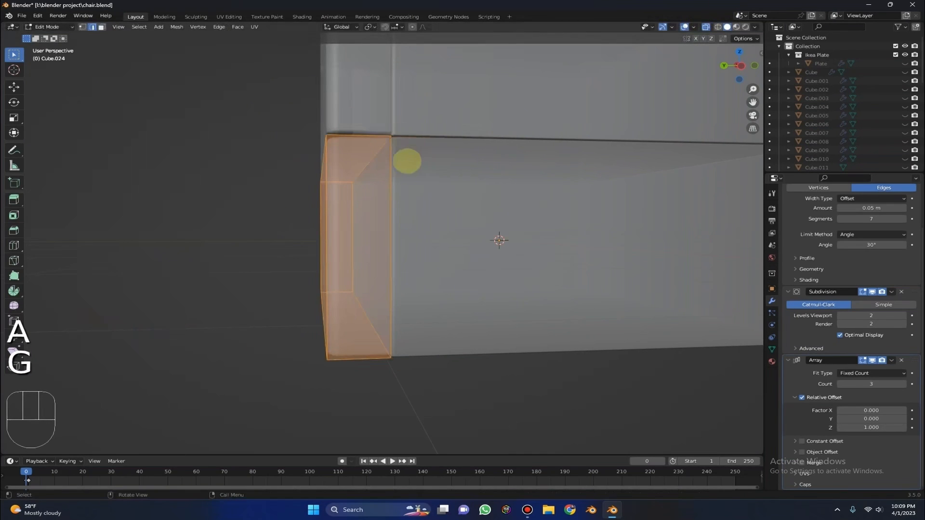
Step: Fill the open back side of the front panel with a face, and leave X-ray and Edit Mode
middle_click_drag(413, 162, 413, 153)
middle_click_drag(453, 127, 470, 129)
left_click_drag(469, 119, 340, 406)
middle_click_drag(341, 406, 421, 219)
key("f")
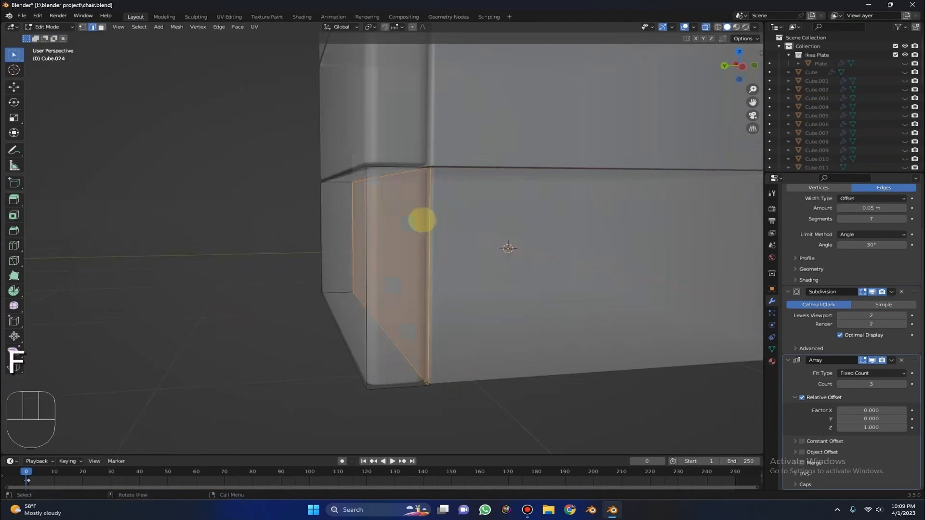
left_click(704, 26)
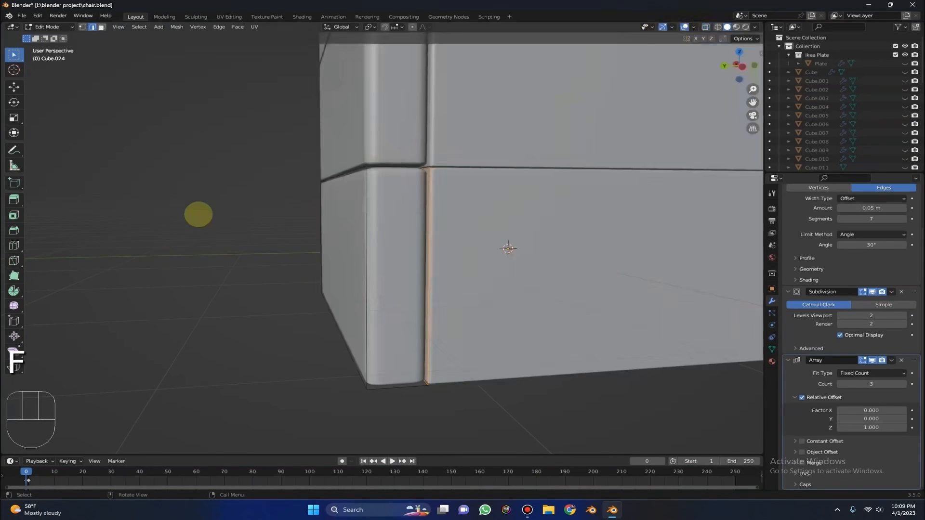
scroll(198, 207, "down", 5)
key("Tab")
Step: Add a UV sphere and move it in front of the bottom drawer
middle_click_drag(200, 200, 299, 200)
middle_click_drag(512, 285, 454, 219)
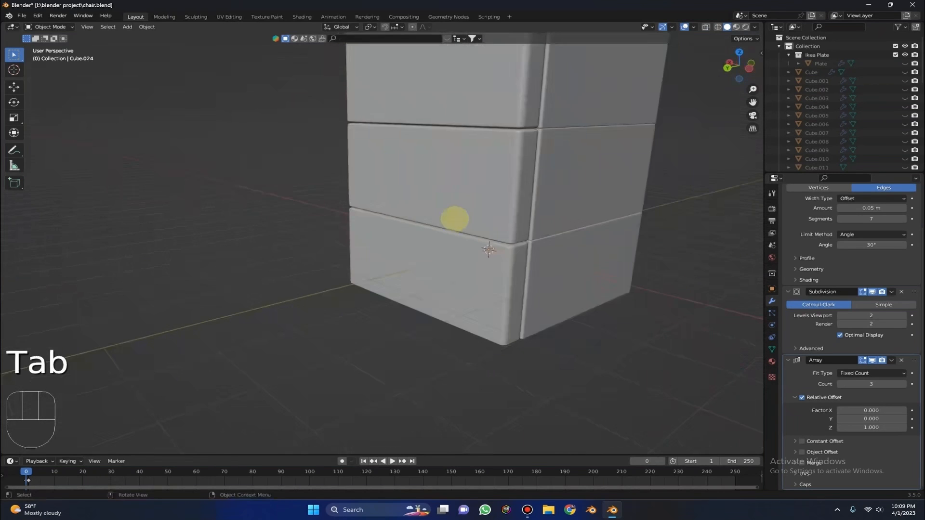
scroll(455, 219, "down", 3)
middle_click_drag(456, 152, 370, 203, "alt")
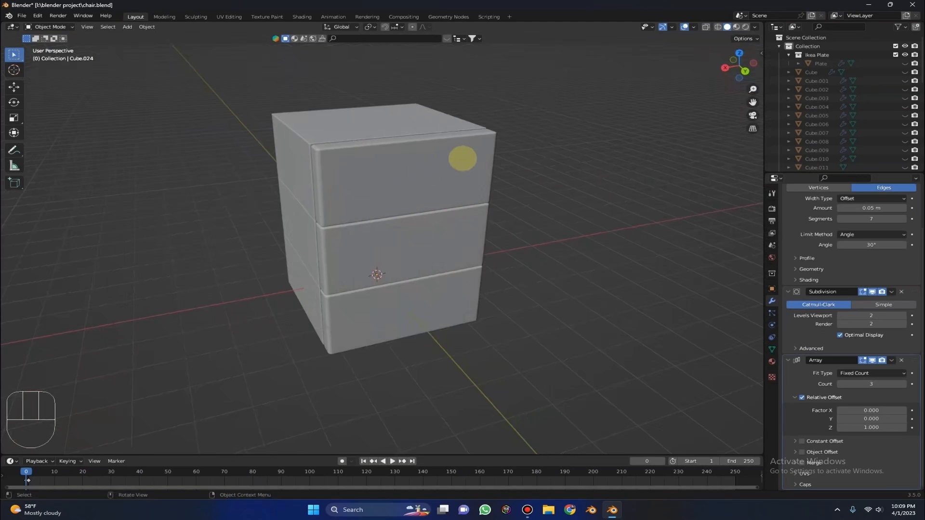
key("shift+a")
mouse_move(424, 168)
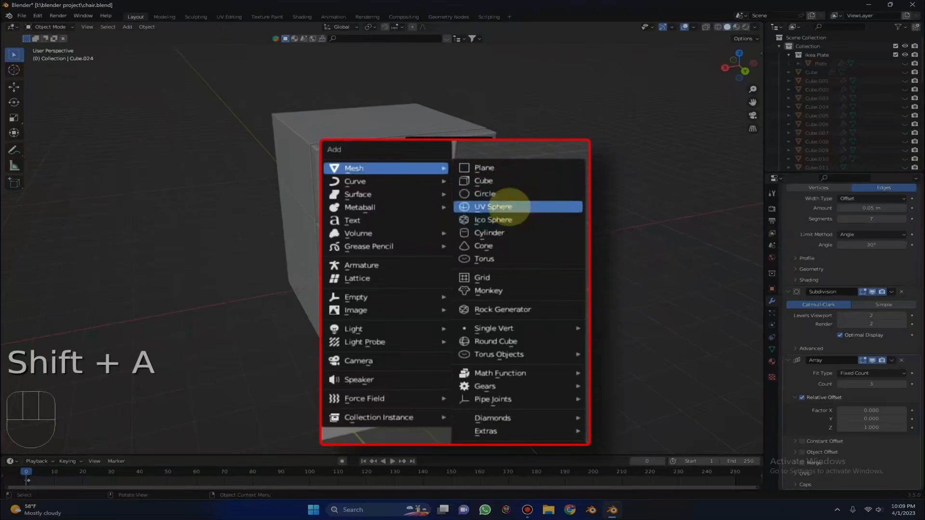
left_click(520, 206)
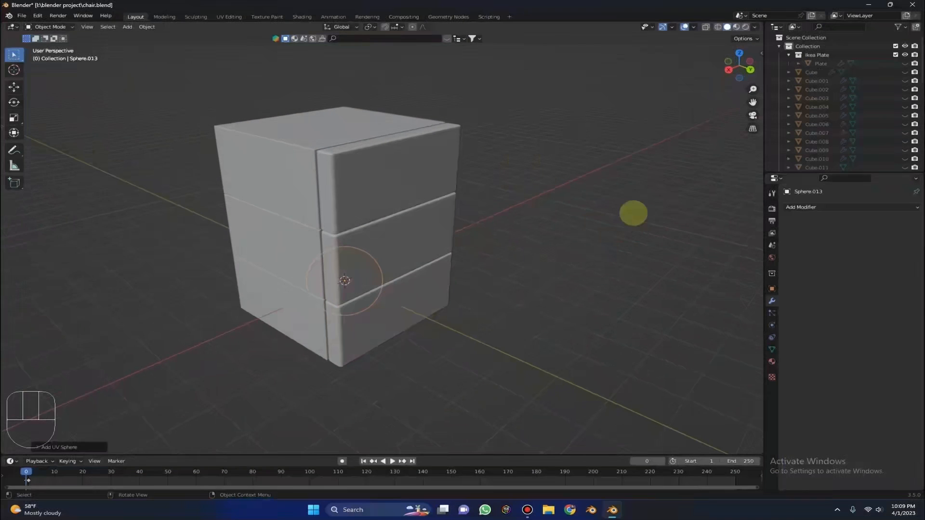
key("g")
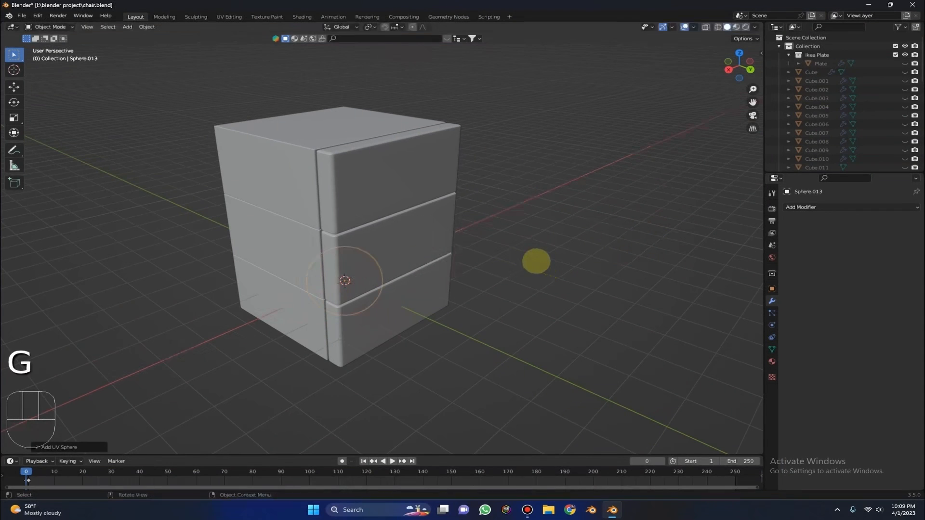
key("g")
left_click(609, 330, "ctrl")
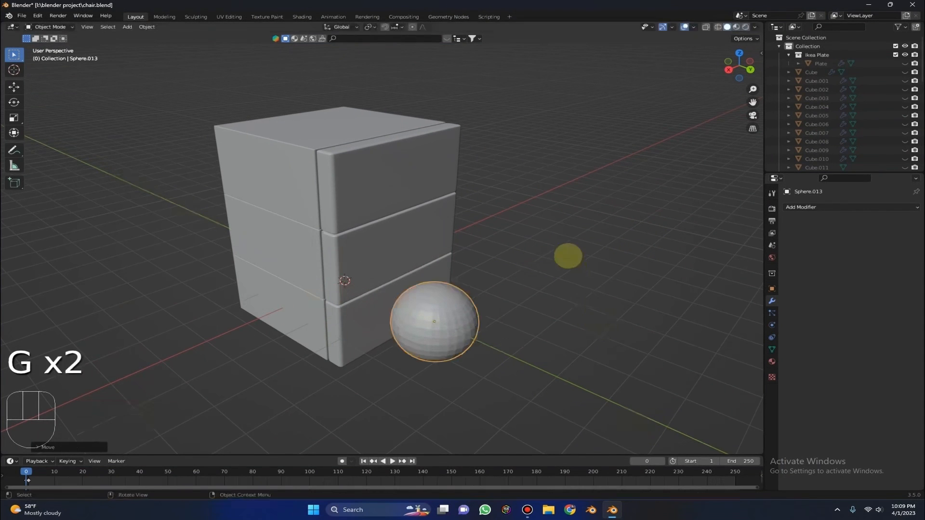
Step: Scale the sphere down to about a tenth of its size and refine it to suit a drawer handle
key("s")
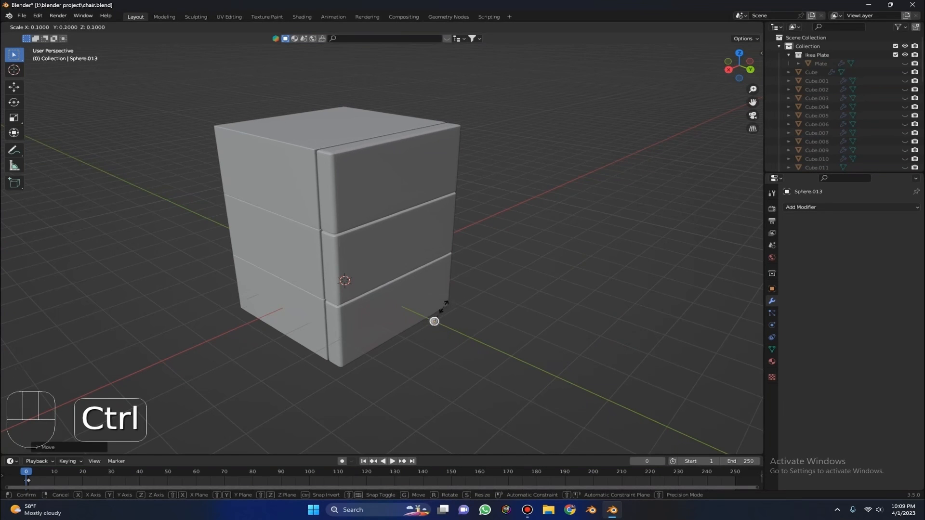
left_click(447, 305)
middle_click_drag(448, 303, 463, 294)
key("s")
left_click(484, 222)
middle_click_drag(484, 222, 564, 220)
key("s")
left_click(467, 220)
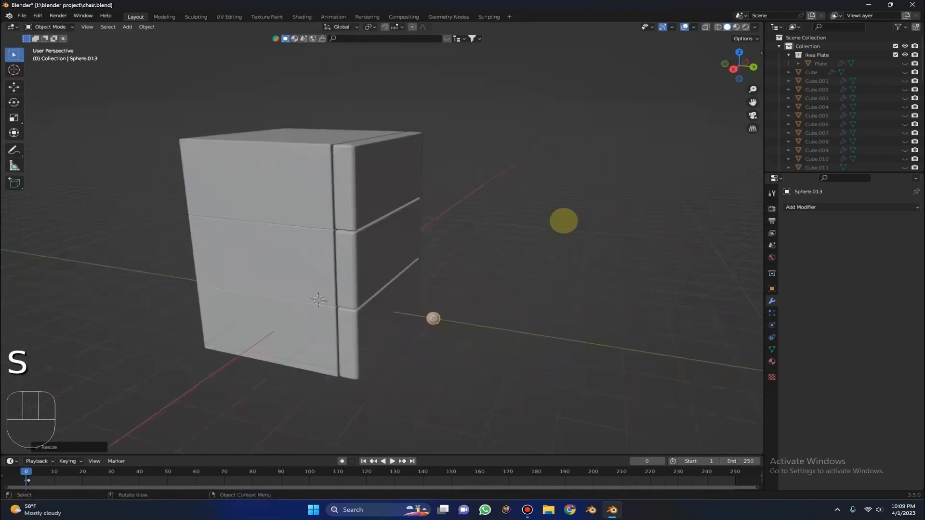
Step: Shade the sphere smooth and give it a Subdivision modifier at viewport level 1
key("KP_Decimal")
scroll(382, 244, "down", 3)
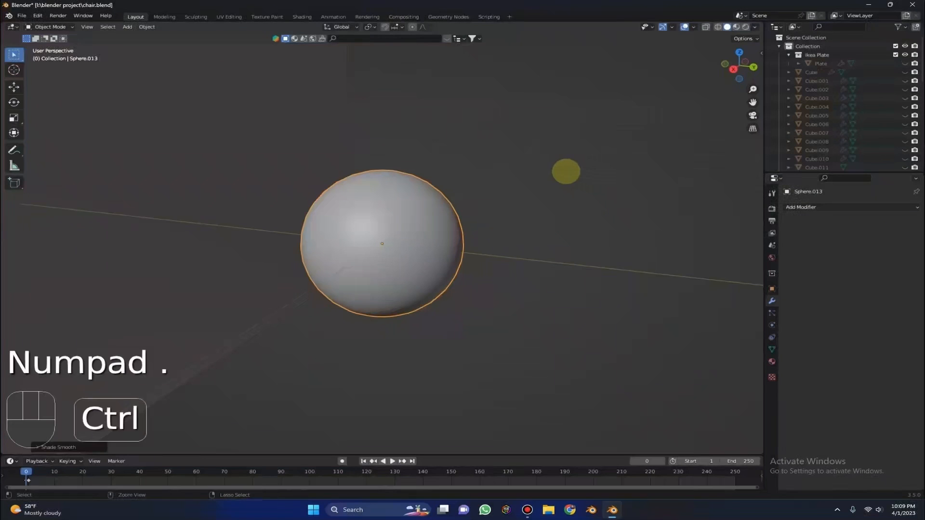
key("ctrl+1")
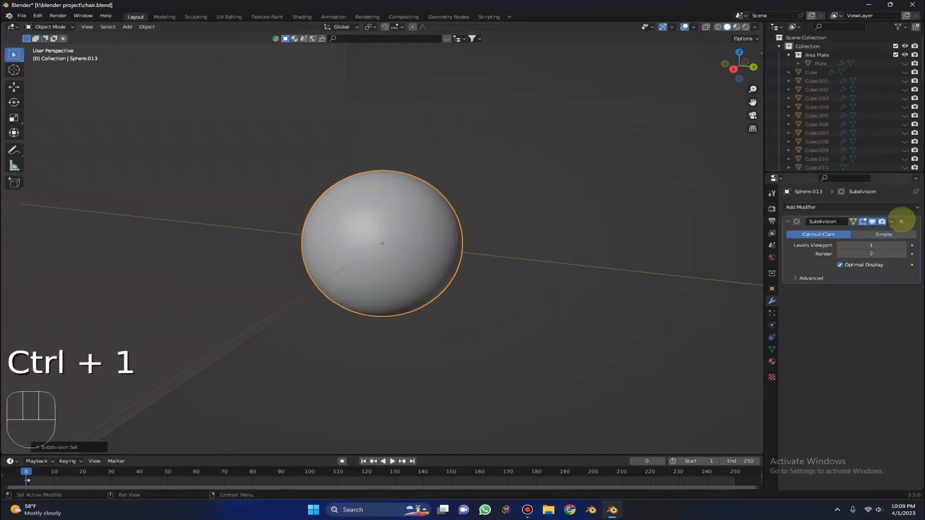
left_click(896, 208)
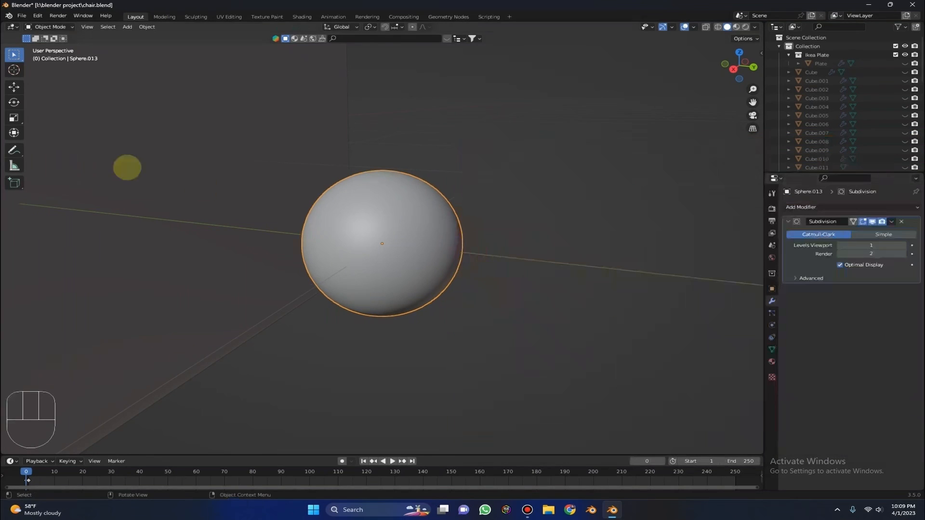
Step: Shape the sphere into an oval drawer handle by flattening it along Y to about half and stretching it along X to over double
middle_click_drag(341, 214, 491, 222)
key("s")
key("y")
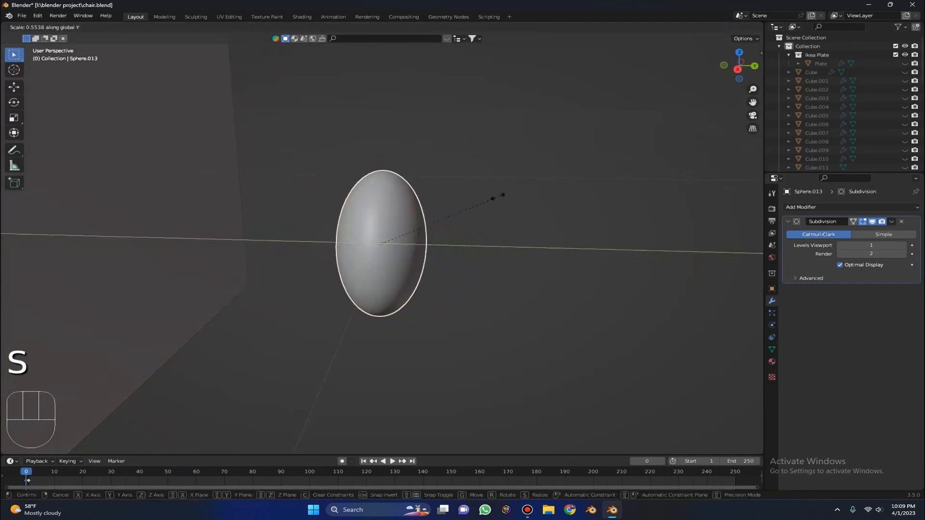
left_click(482, 197)
middle_click_drag(409, 179, 424, 133)
key("s")
key("x")
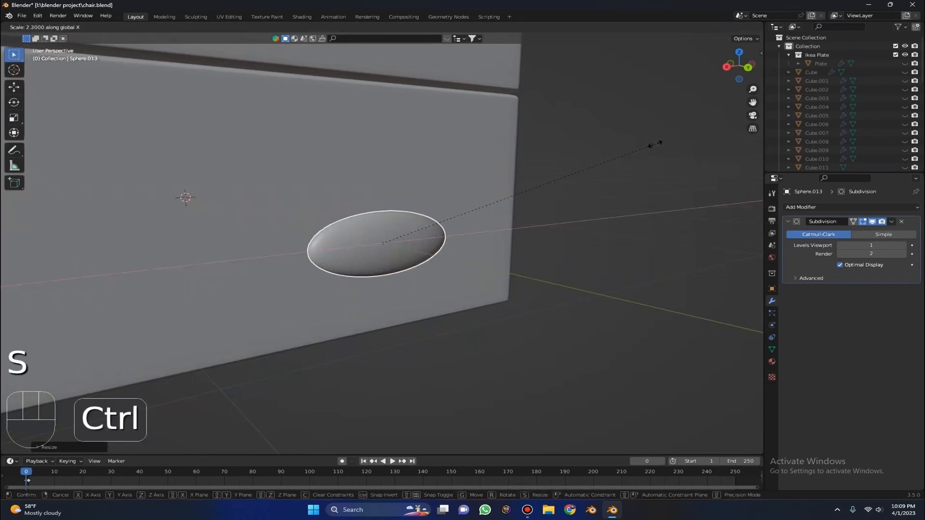
left_click(684, 146)
middle_click_drag(684, 145, 485, 155)
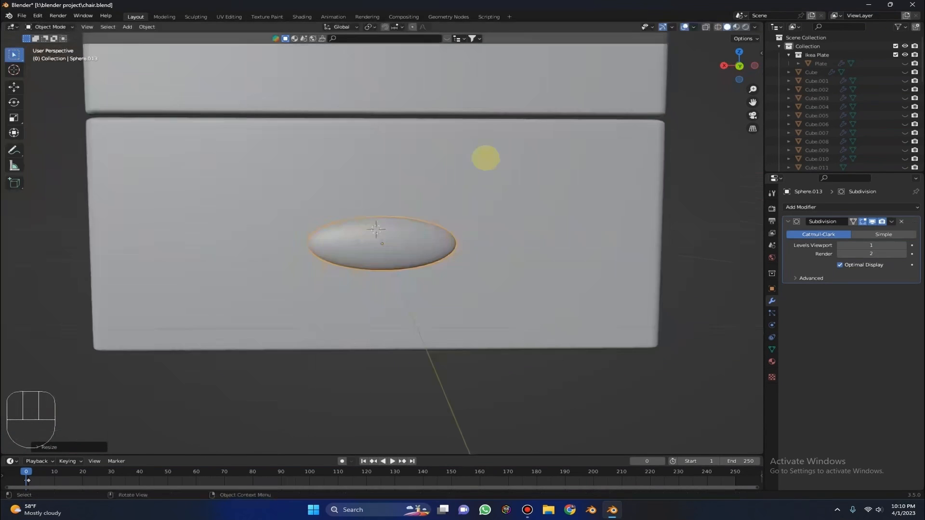
key("Tab")
key("Tab")
key("Tab")
middle_click_drag(627, 212, 423, 141)
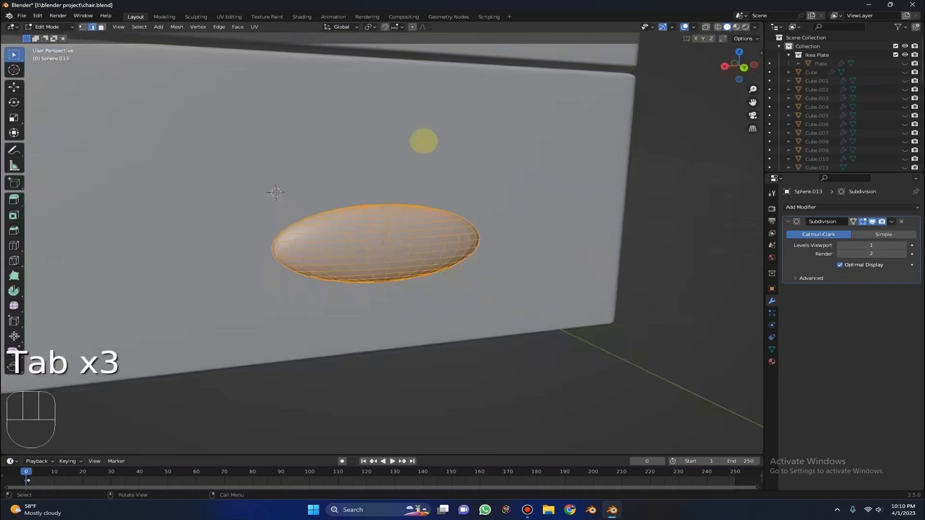
key("Tab")
Step: Add a Bevel modifier to the handle, place it above the Subdivision modifier and set its amount to 0.47 m
left_click(802, 207)
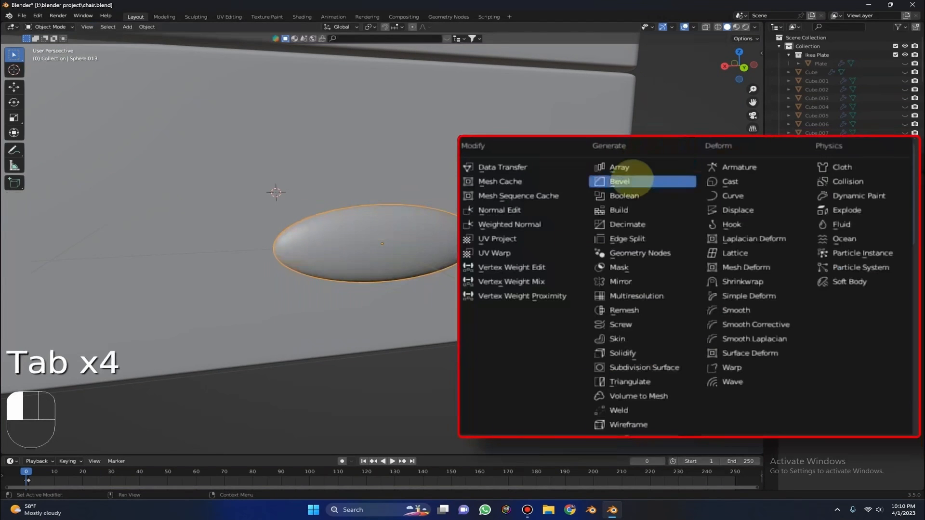
left_click(645, 182)
left_click_drag(901, 208, 889, 82)
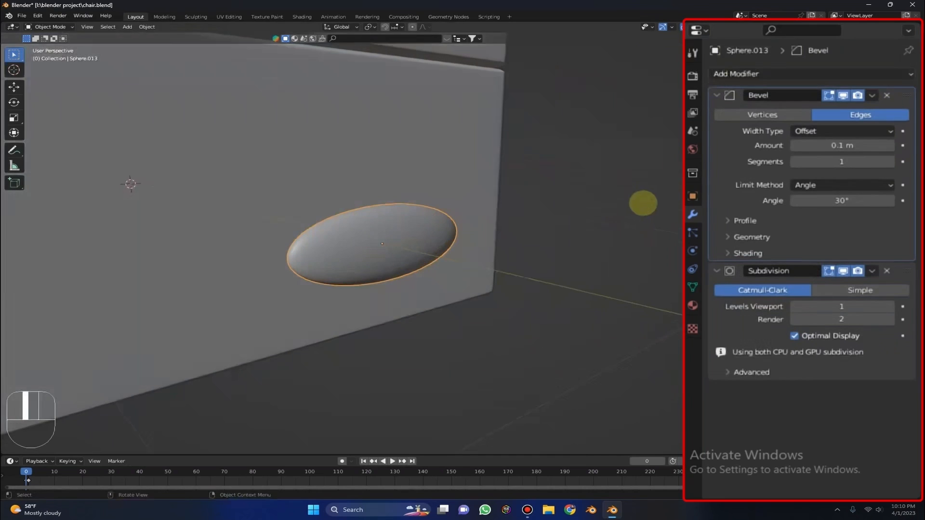
middle_click_drag(644, 202, 526, 207)
left_click_drag(801, 145, 840, 161)
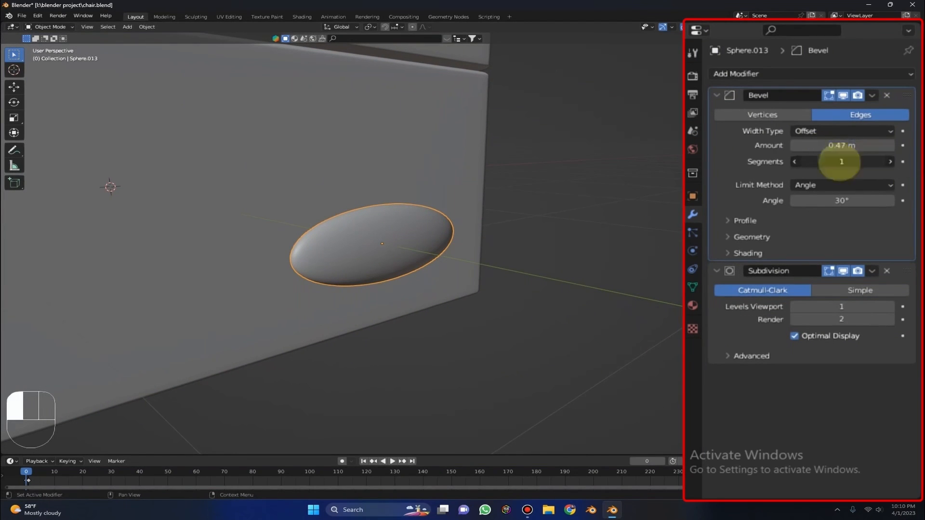
Step: Remove the Bevel modifier from the oval drawer handle
left_click(886, 95)
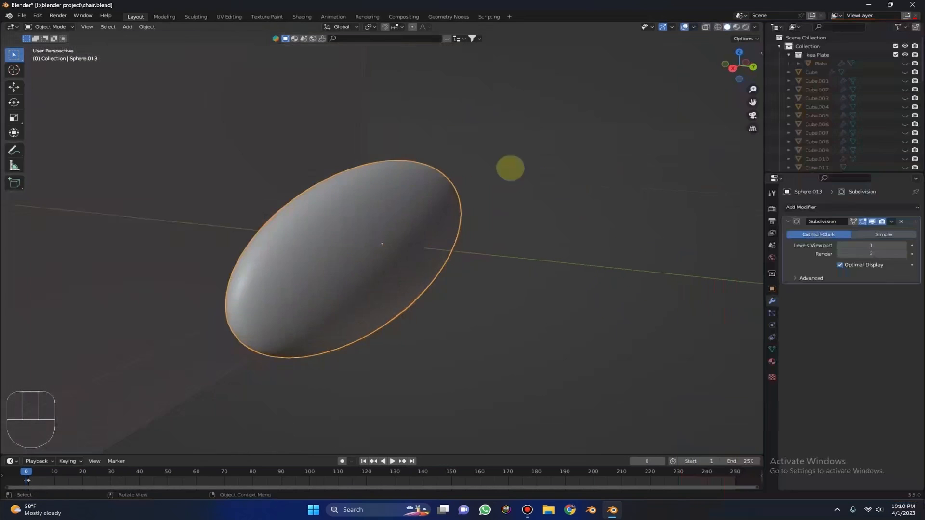
key("Tab")
middle_click_drag(384, 153, 423, 163)
key("Tab")
key("g")
right_click(246, 128)
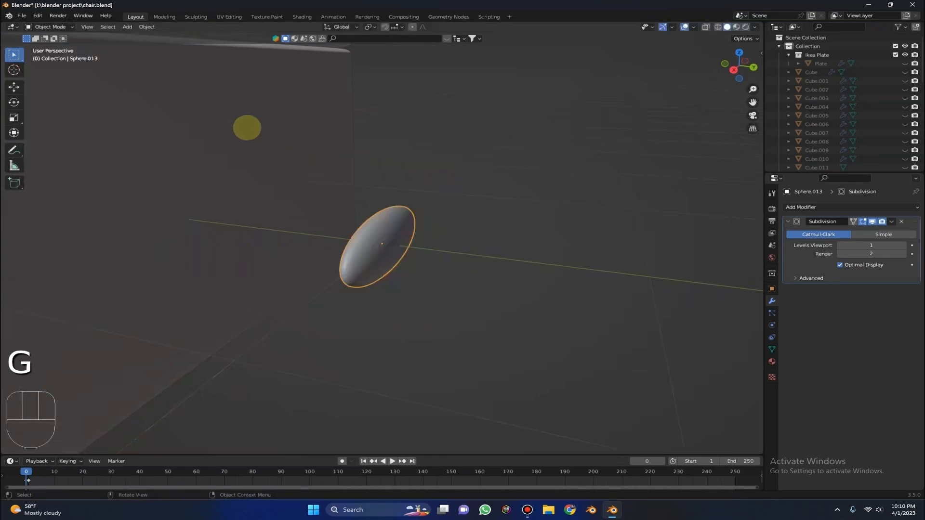
Step: Move the handle along the Y axis so it sits against the bottom drawer's front
key("g")
key("y")
left_click(64, 104)
middle_click_drag(146, 125, 198, 120)
key("KP_Decimal")
middle_click_drag(263, 145, 116, 115)
key("g")
key("y")
left_click(281, 144)
Step: Duplicate the handle twice straight up along Z, about 1.8 m apart, onto the middle and top drawers
scroll(522, 45, "down", 5)
middle_click_drag(443, 104, 413, 196)
scroll(412, 118, "down", 1)
key("shift+d")
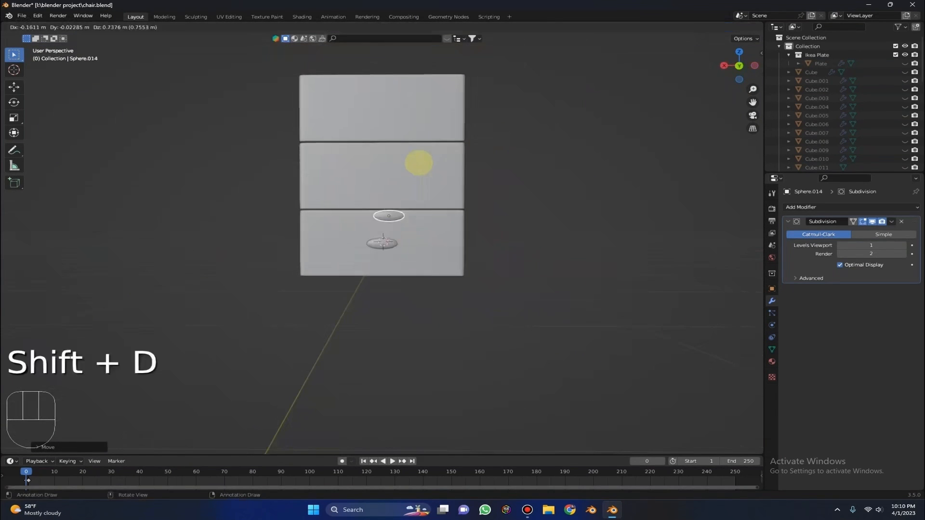
left_click(398, 126)
key("shift+d")
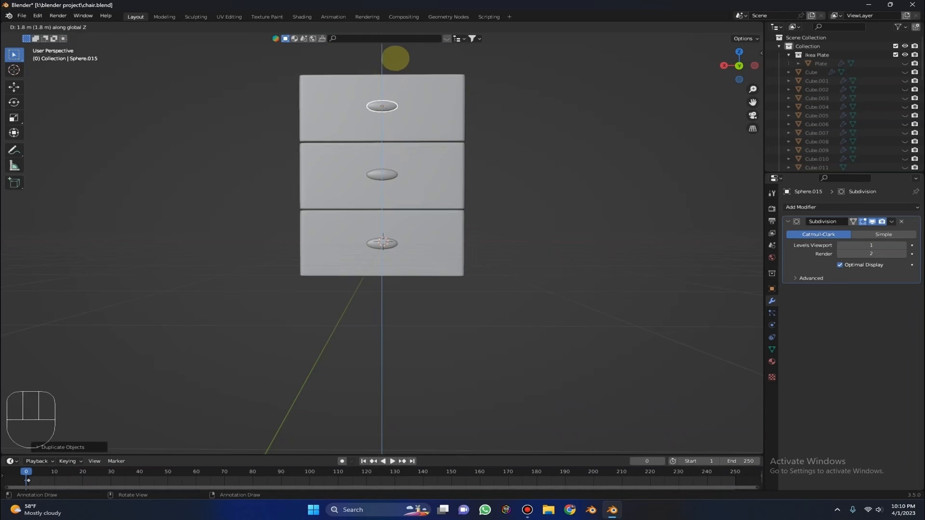
left_click(395, 58)
middle_click_drag(471, 149, 509, 124)
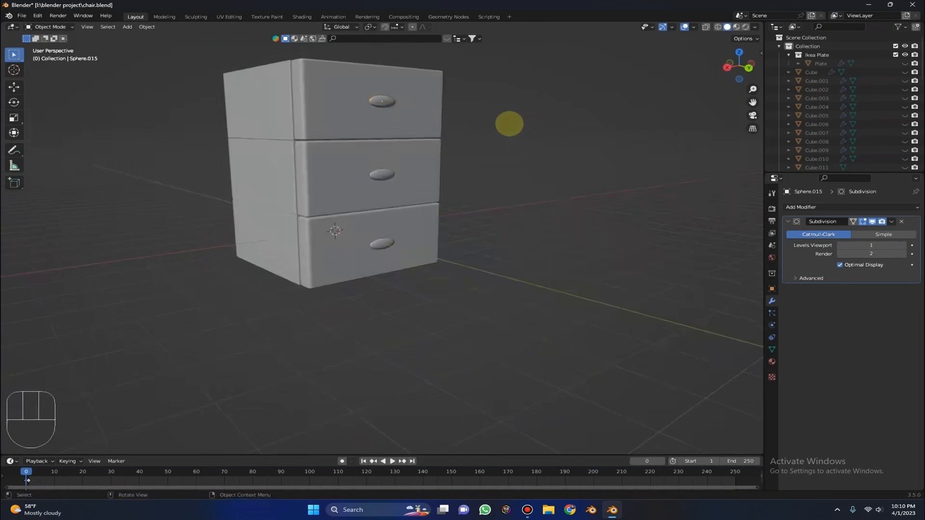
Step: Unhide all scene objects and select the cabinet's boxes, front panels and three handles together
key("alt+h")
middle_click_drag(378, 180, 238, 242)
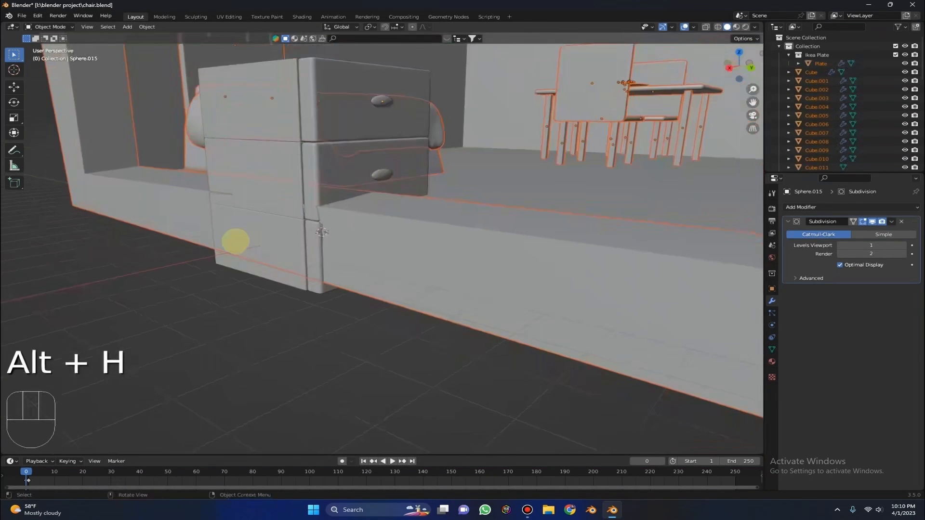
left_click(345, 133, "shift")
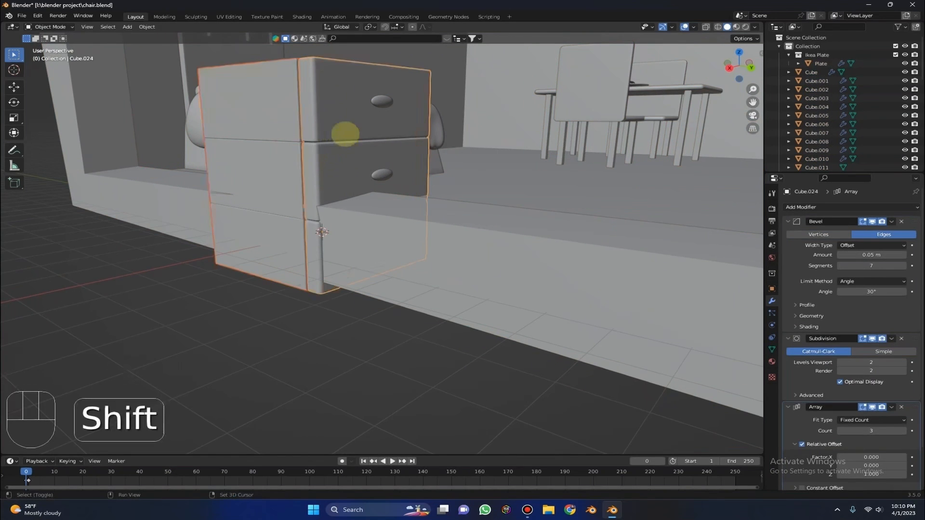
left_click(384, 174, "shift")
left_click(384, 104, "shift")
middle_click_drag(386, 104, 409, 157)
scroll(409, 158, "down", 4)
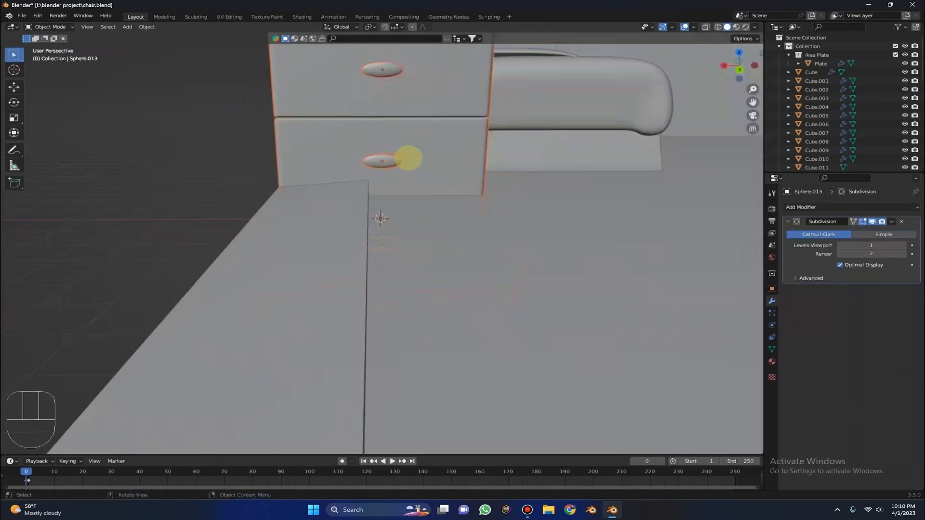
Step: Raise the whole cabinet along Z above the room floor
key("g")
key("z")
left_click(429, 64)
scroll(380, 218, "down", 5)
middle_click_drag(448, 242, 383, 233)
Step: Scale the cabinet down uniformly to suit the bed and lower it along Z onto the floor
key("s")
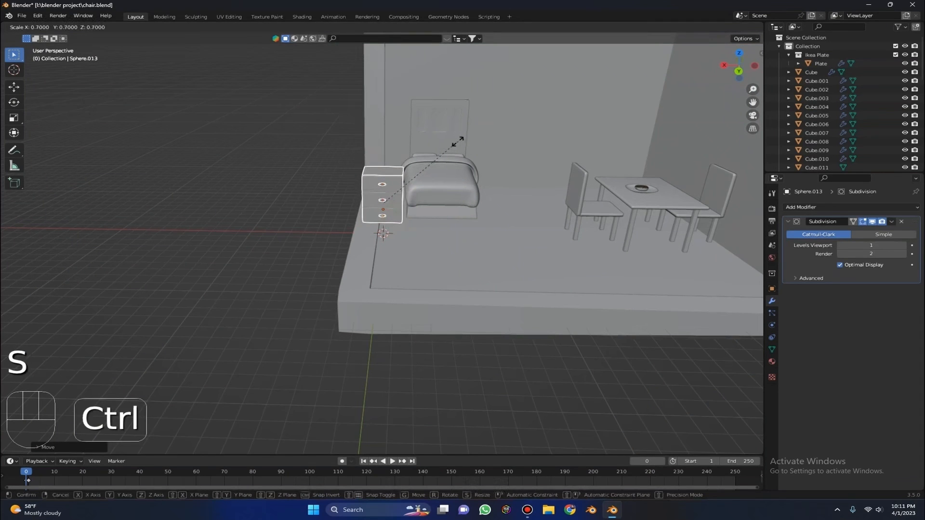
left_click(472, 134)
scroll(506, 130, "up", 8)
middle_click_drag(507, 131, 440, 114)
key("g")
key("z")
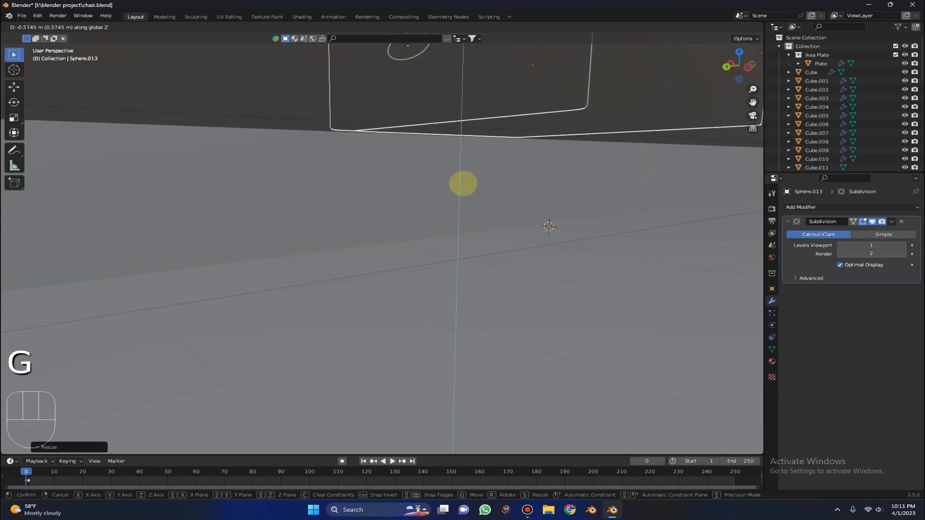
left_click(463, 183)
scroll(537, 190, "down", 5)
middle_click_drag(537, 190, 557, 99)
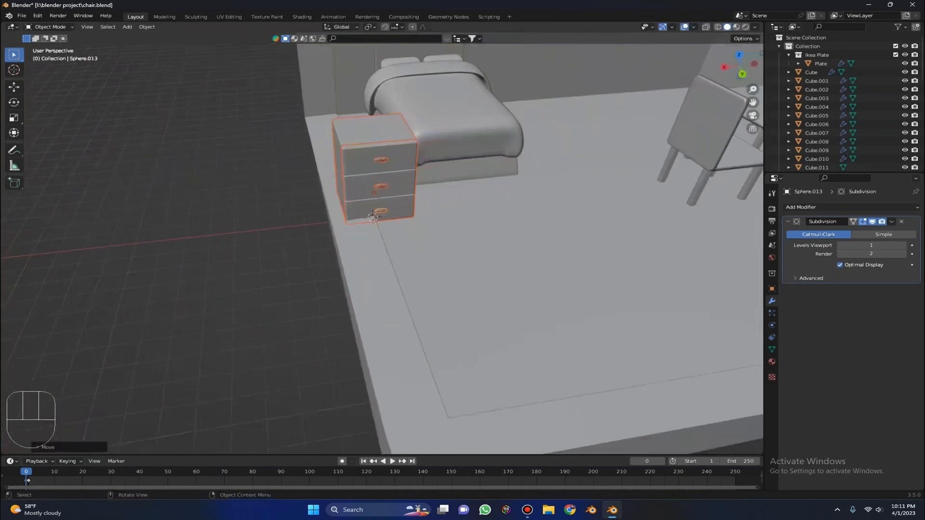
scroll(558, 178, "up", 3)
key("r")
key("z")
right_click(475, 275)
Step: Move the cabinet along X past the foot of the bed, and along Y back beside the bed toward the wall
scroll(475, 275, "down", 4)
middle_click_drag(474, 274, 453, 294)
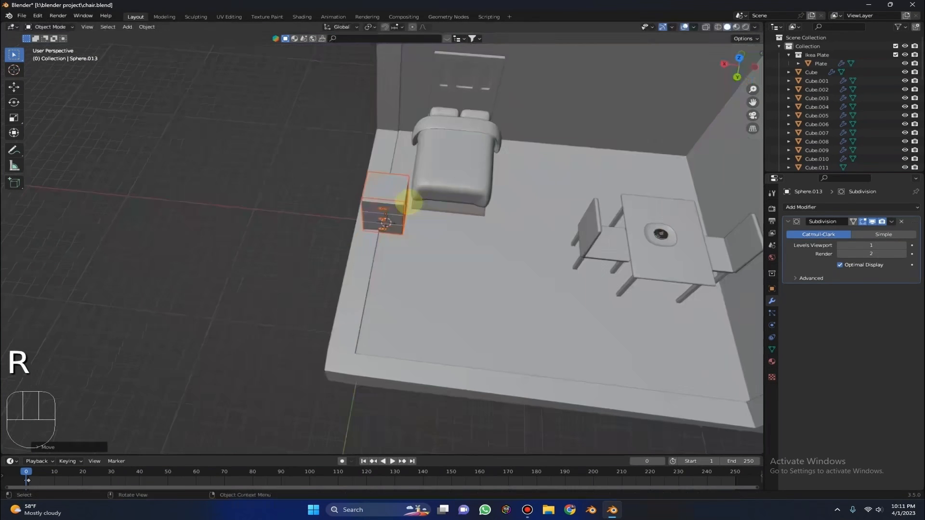
key("g")
key("x")
left_click(545, 231)
key("g")
right_click(530, 137)
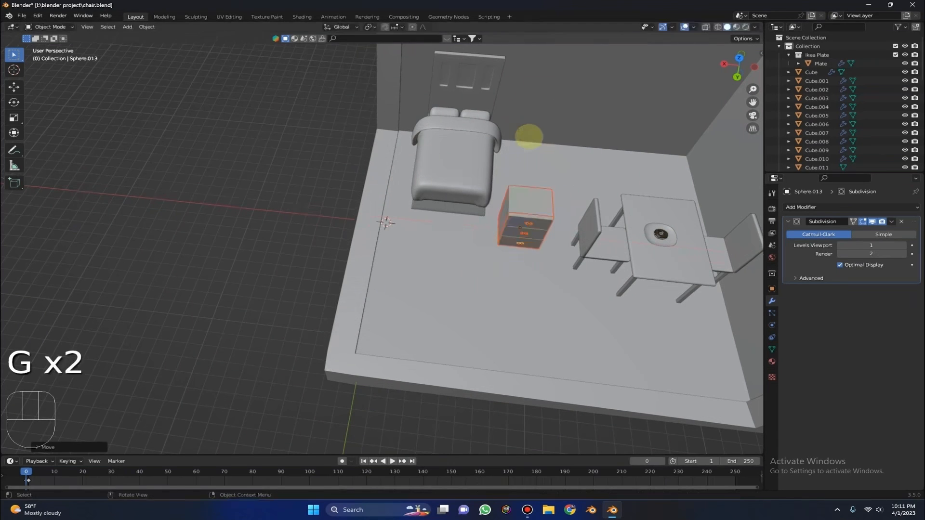
key("g")
key("y")
left_click(516, 59)
Step: Fine-tune the cabinet's position along Y relative to the wall behind it
middle_click_drag(554, 131, 463, 99)
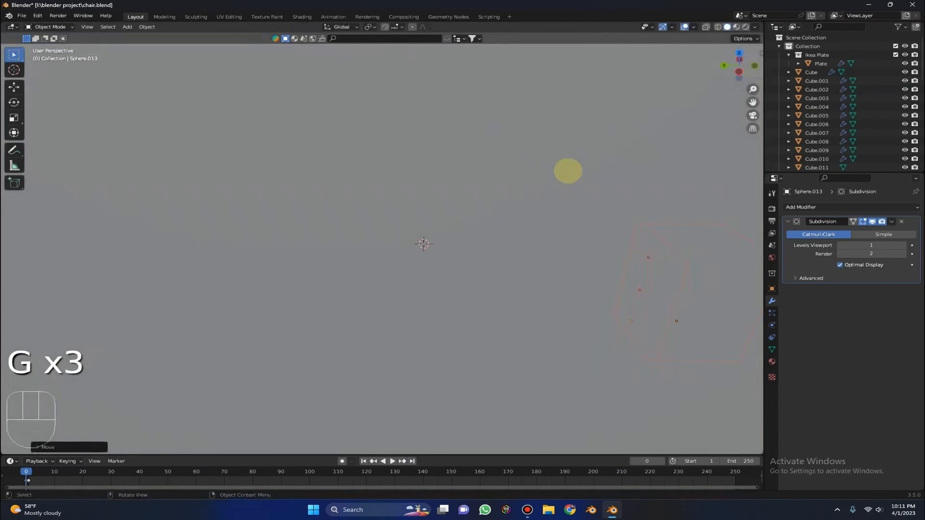
key("KP_Decimal")
mouse_move(562, 169)
middle_mouse_down()
mouse_move(553, 165)
mouse_move(560, 174)
middle_mouse_up()
key("g")
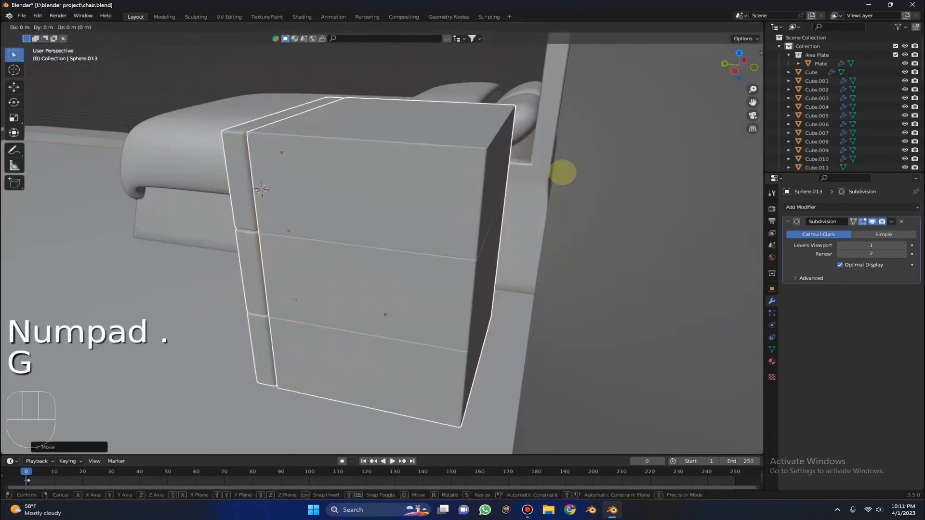
key("y")
left_click(464, 176)
Step: Save the room scene file with the cabinet in place
middle_click_drag(464, 175, 583, 168)
scroll(498, 171, "down", 10)
middle_click_drag(497, 172, 554, 193)
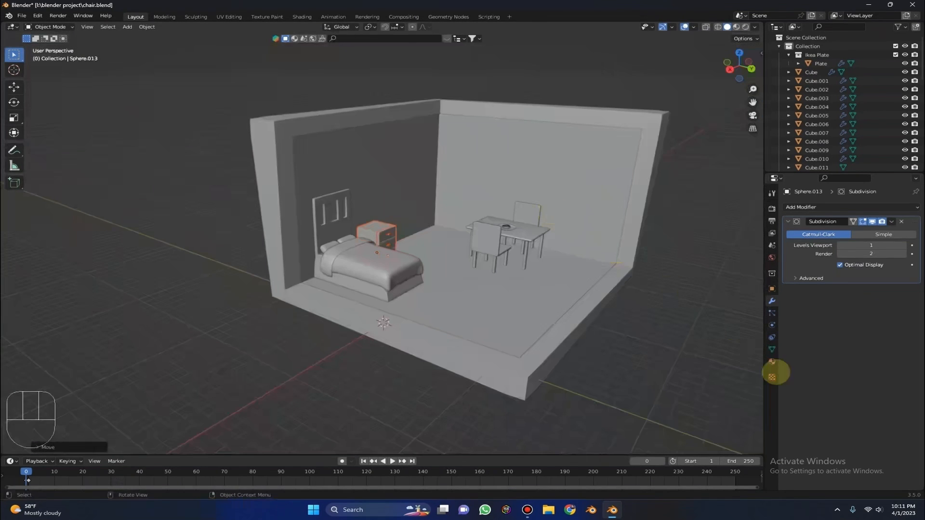
middle_click_drag(727, 351, 524, 223)
key("ctrl+s")
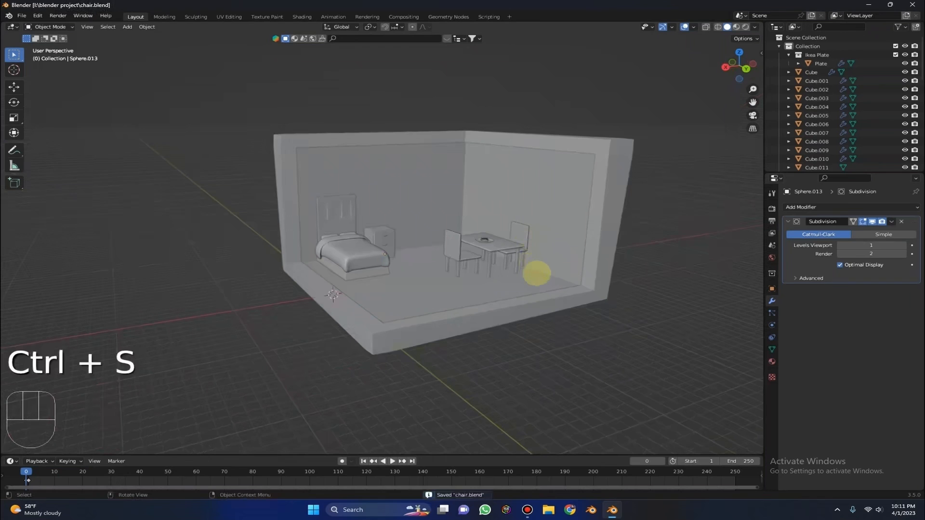
left_click(542, 277)
key("KP_Decimal")
left_click(440, 227)
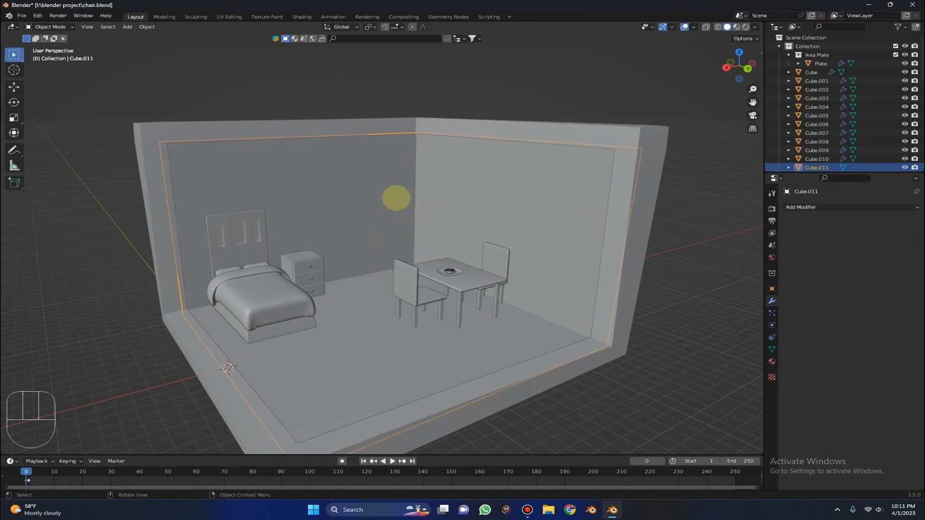
scroll(530, 233, "down", 3)
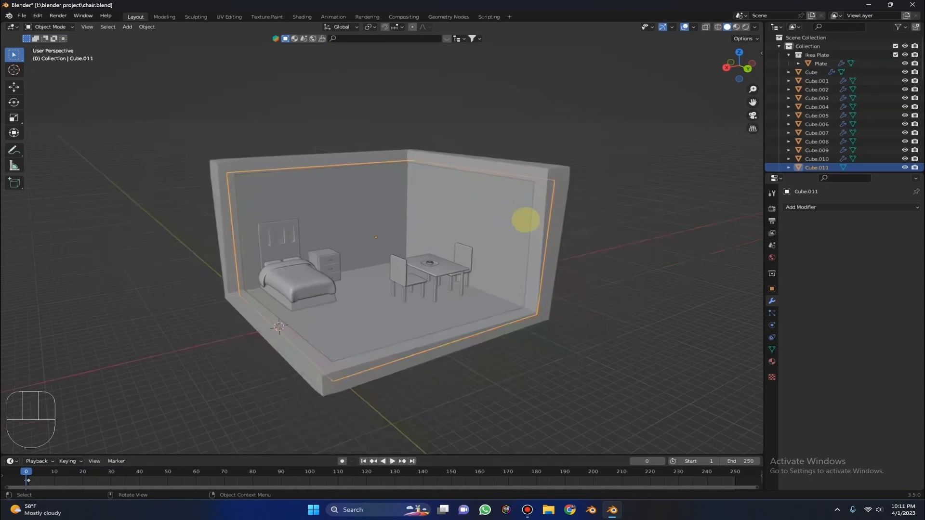
Step: Add a mesh cylinder and enlarge it uniformly, starting with a scale factor of 2
key("shift+a")
mouse_move(451, 155)
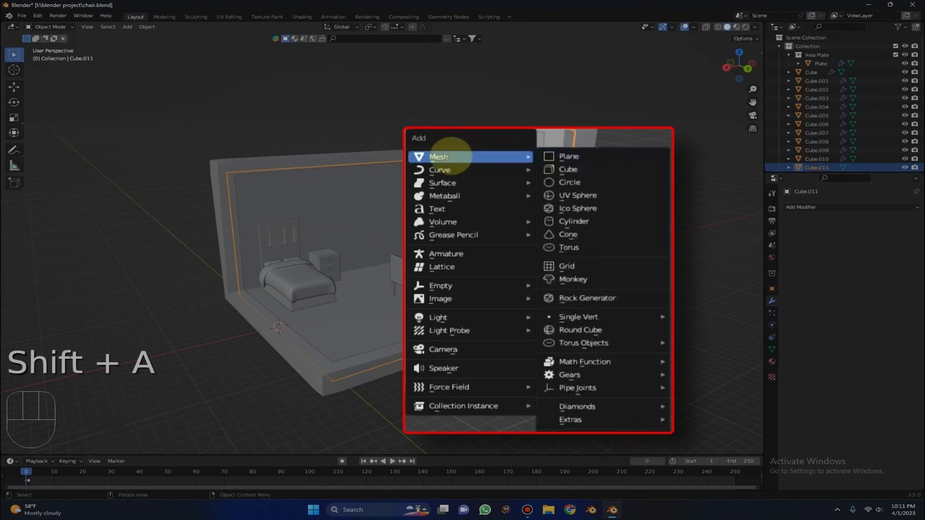
left_click(558, 220)
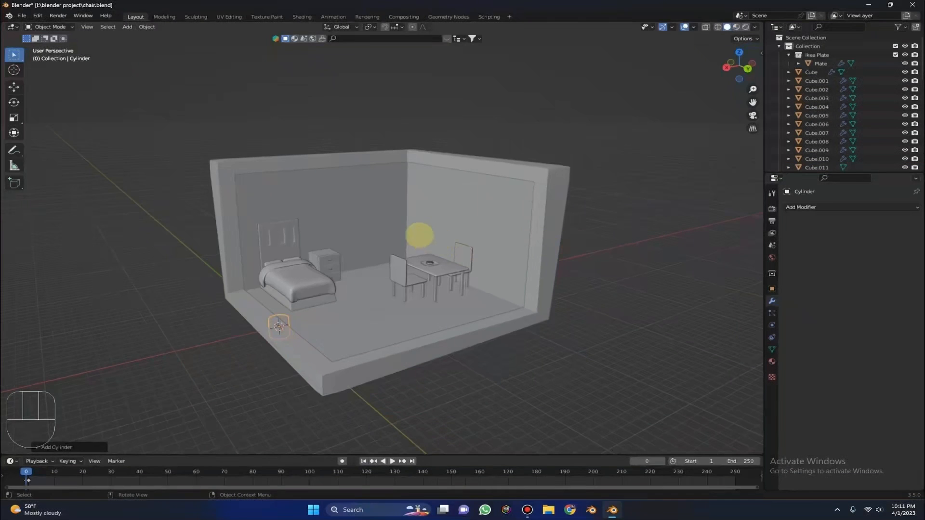
key("s")
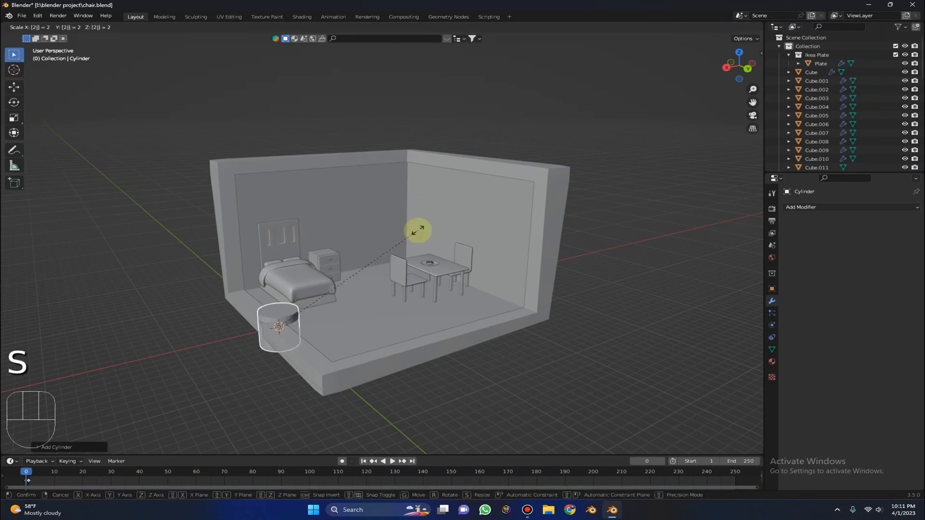
key("s")
left_click(527, 271)
Step: Move the cylinder along Y to open space outside the room and shade it smooth
scroll(463, 275, "down", 3)
middle_click_drag(427, 276, 481, 287)
key("g")
key("y")
left_click(600, 326)
key("KP_Decimal")
right_click(558, 217)
left_click(570, 217)
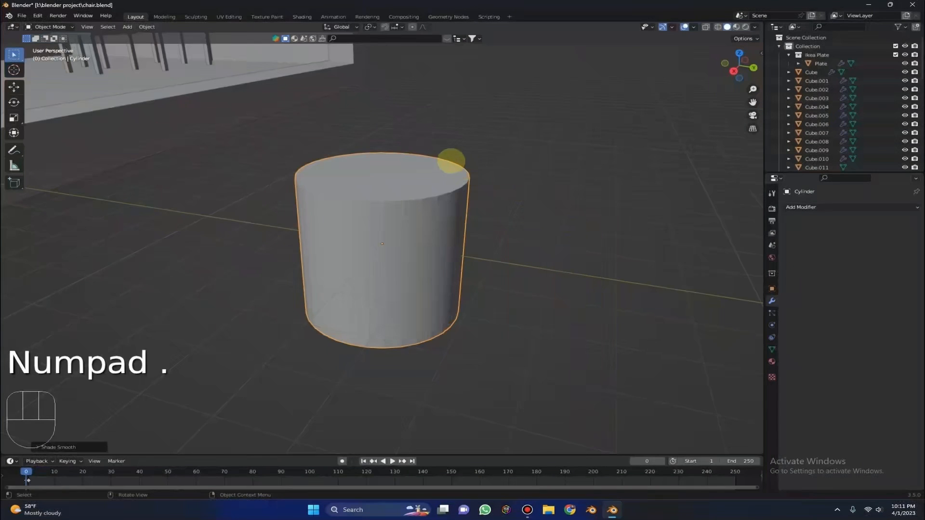
Step: Delete the cylinder's top face in Edit Mode to open it up
key("Tab")
middle_click_drag(458, 171, 432, 179)
key("3")
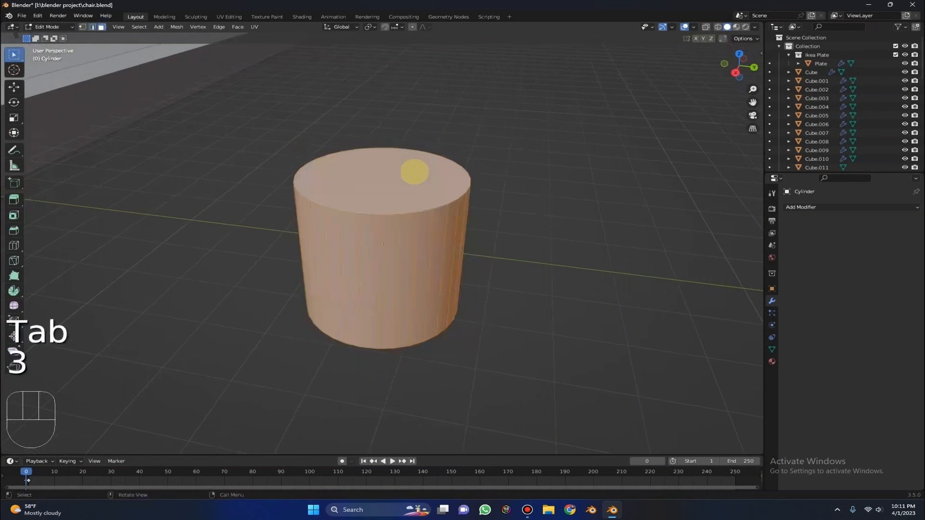
key("alt+a")
key("Delete")
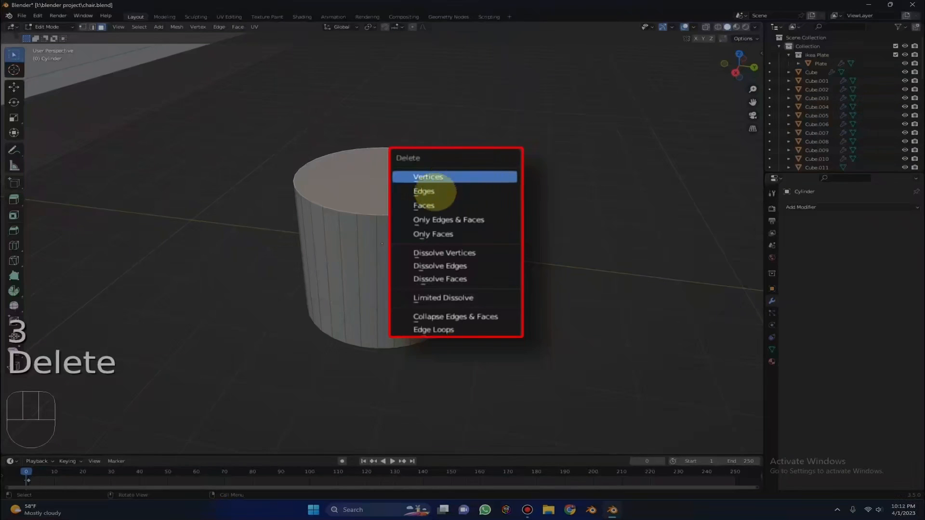
left_click(427, 206)
Step: Widen the open rim's edge loop to flare the cylinder into a bucket, and slim the whole bucket in X and Y only
middle_click_drag(395, 159, 406, 221)
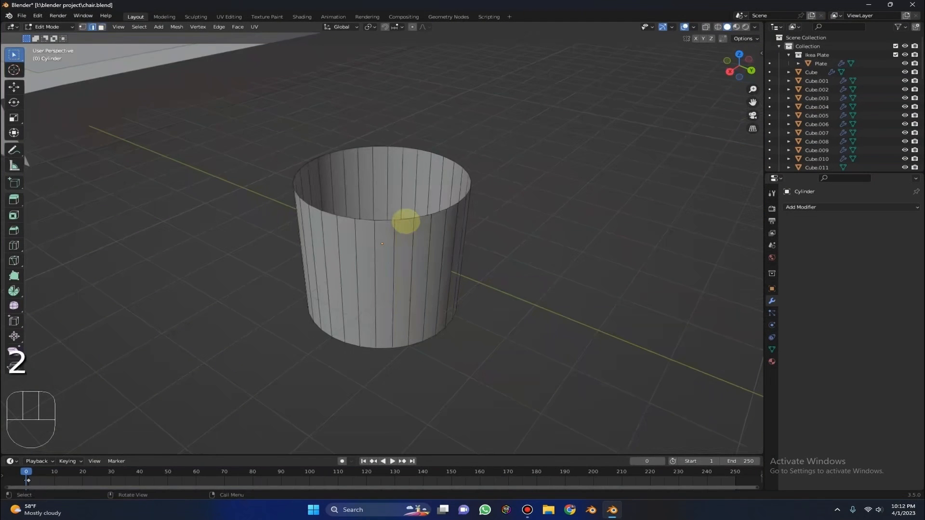
key("s")
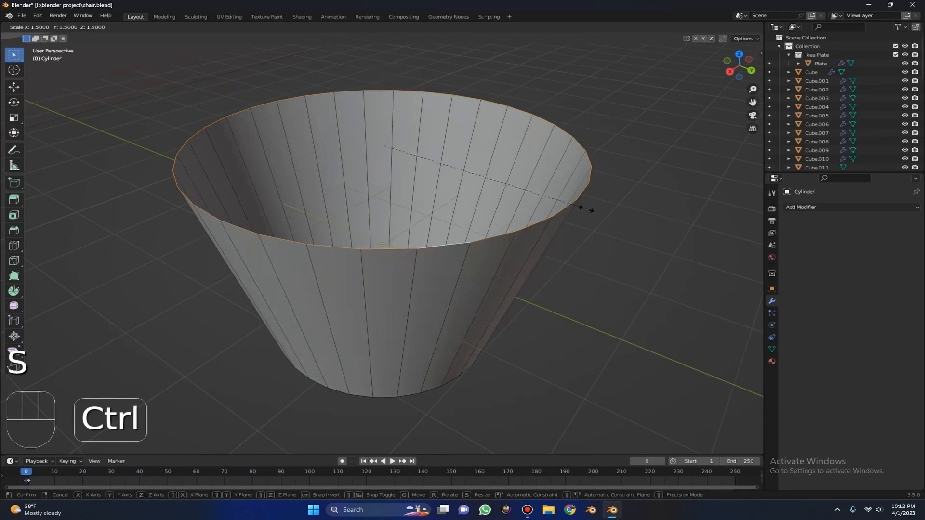
left_click(564, 200)
key("Tab")
key("s")
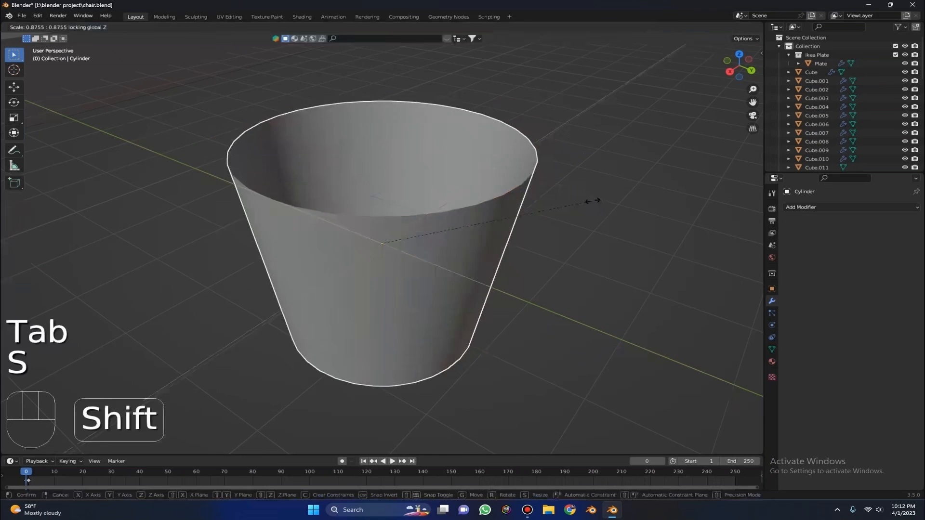
key("shift+z")
left_click(532, 201)
Step: Add a Solidify modifier to the bucket
middle_click_drag(464, 199, 402, 208)
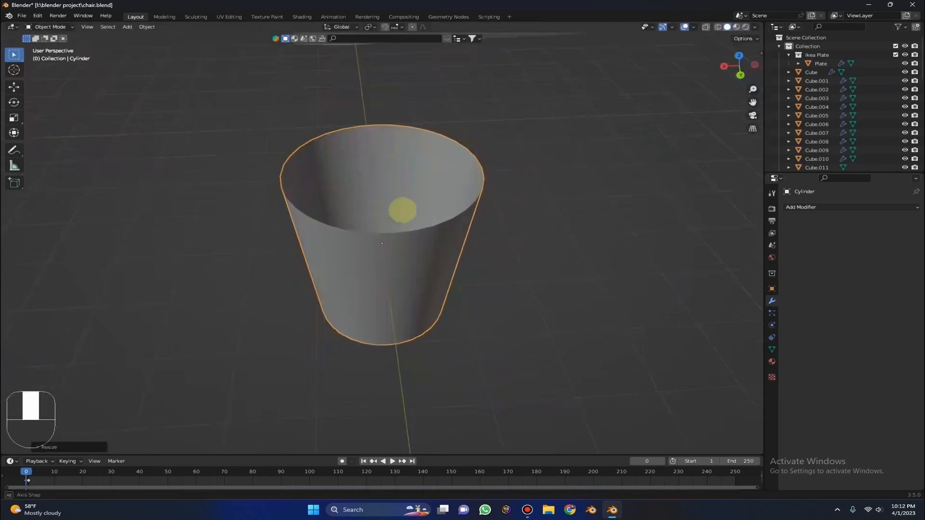
scroll(410, 207, "up", 2)
left_click(826, 207)
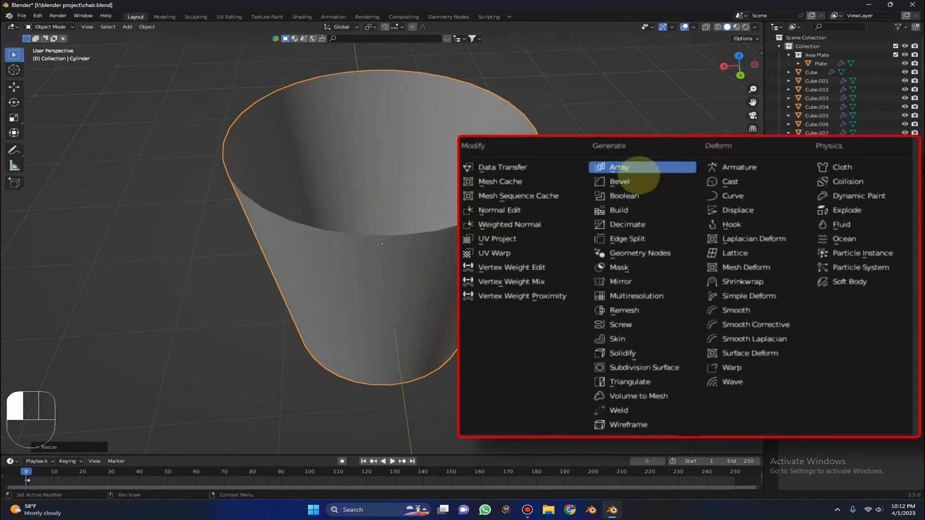
left_click(622, 353)
Step: Try a Solidify thickness of -0.7 m on the bucket
left_click_drag(859, 131, 819, 131)
left_click(855, 130)
type("0")
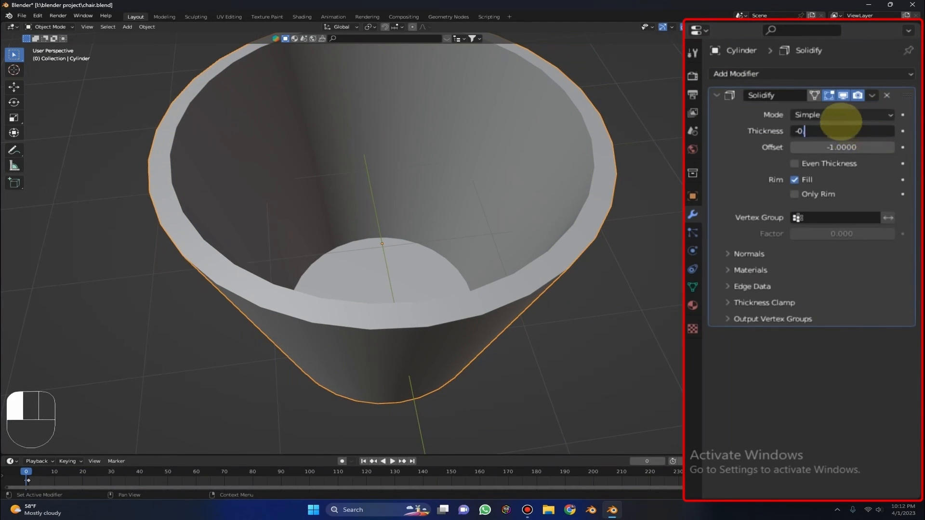
type(".7")
key("Return")
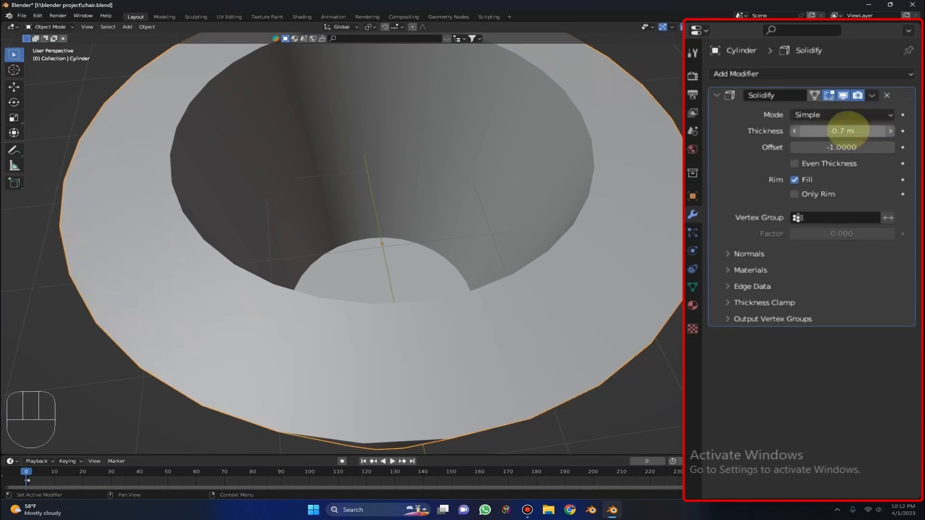
Step: Set the bucket's Solidify thickness to -0.1 m, after trying -0.07 m
left_click(847, 128)
type("-")
type("0.07")
key("Return")
scroll(630, 217, "down", 8)
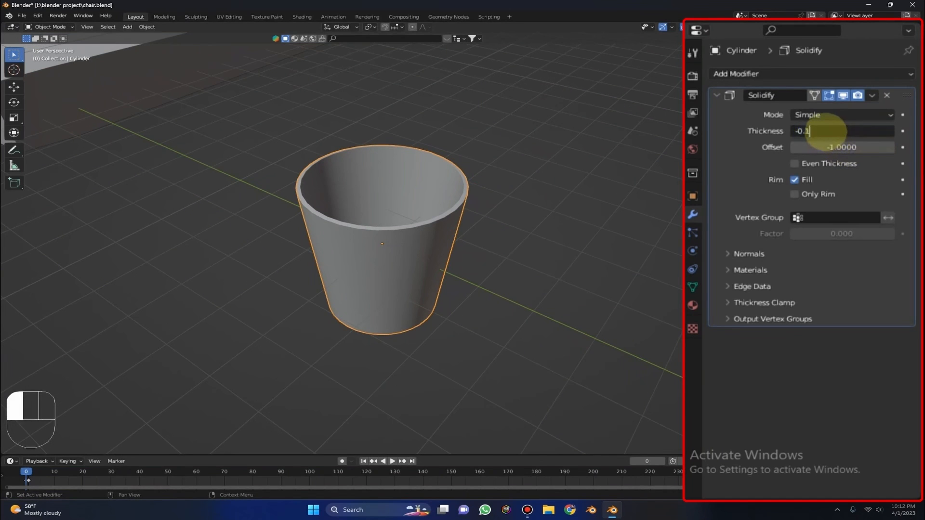
key("Return")
Step: Move the bucket horizontally, with Z locked, into the room near the dining table
scroll(378, 211, "down", 5)
middle_click_drag(378, 210, 588, 211)
scroll(414, 212, "down", 4)
key("g")
key("shift+z")
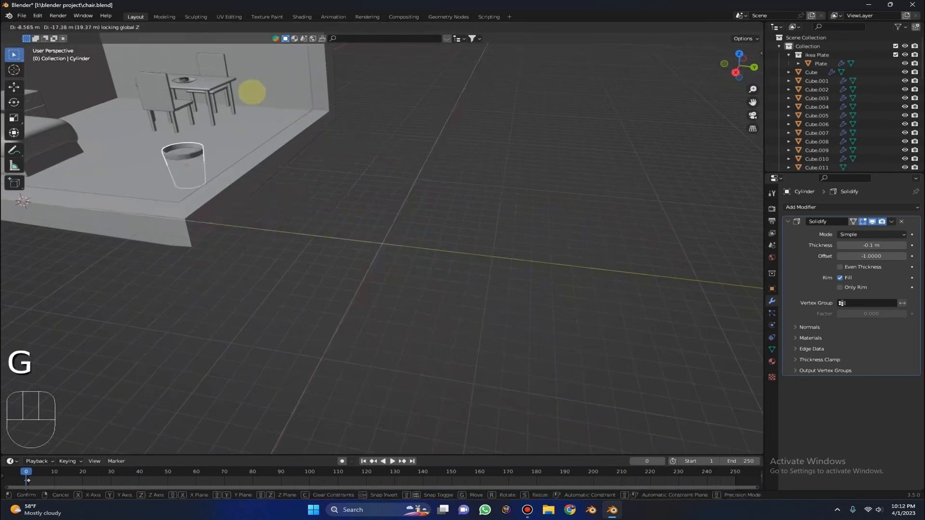
left_click(214, 56)
key("KP_Decimal")
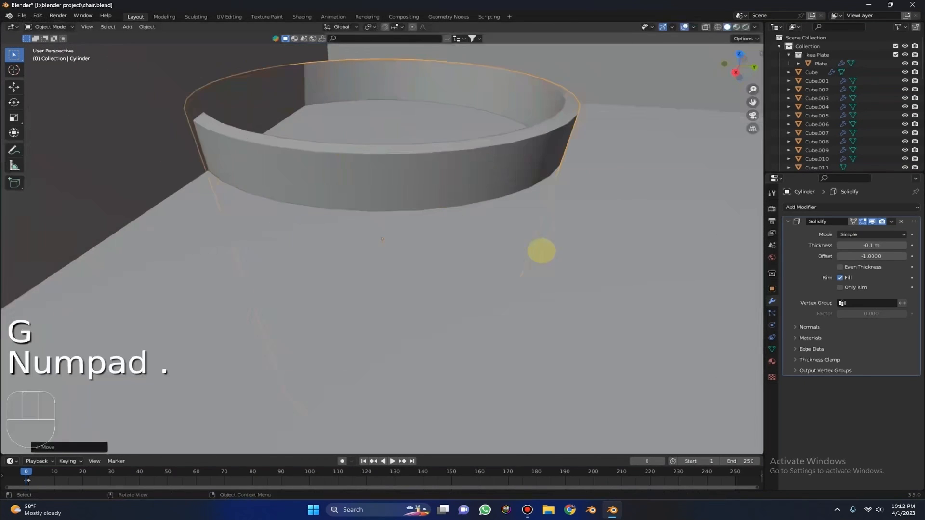
Step: Raise the bucket along Z until its base rests on the room floor
scroll(441, 155, "down", 1)
middle_click_drag(418, 160, 419, 169)
scroll(479, 169, "down", 2)
key("g")
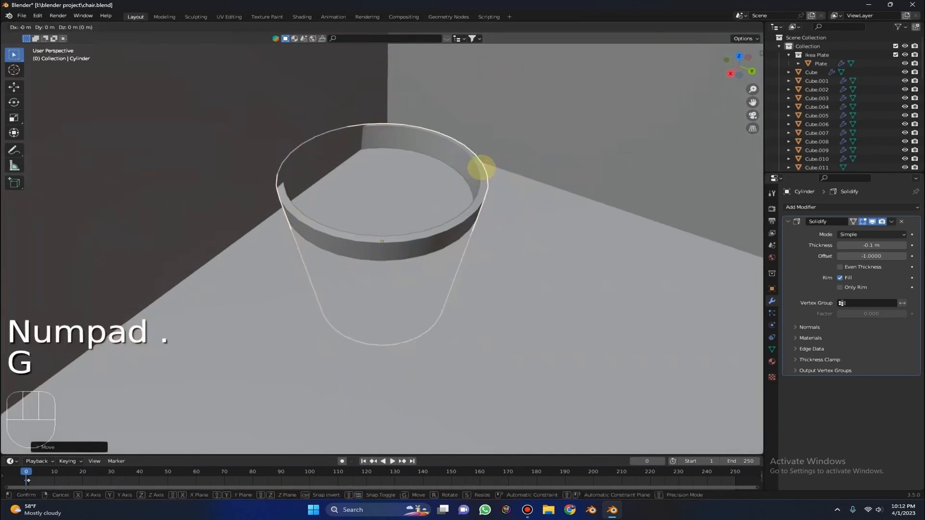
key("g")
key("z")
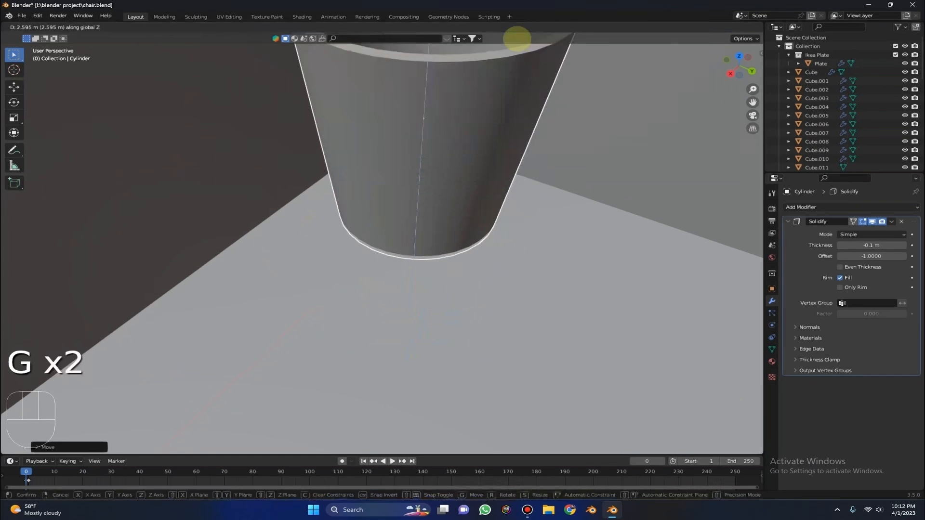
left_click(514, 72)
scroll(497, 67, "up", 1)
middle_click_drag(496, 66, 488, 154)
scroll(452, 44, "up", 1)
key("g")
key("z")
left_click(456, 45)
Step: Move the bucket about 0.12 m horizontally, with Z locked, to fit it into the room's back corner
scroll(507, 145, "down", 5)
scroll(501, 151, "up", 2)
scroll(487, 151, "up", 1)
key("g")
key("shift+z")
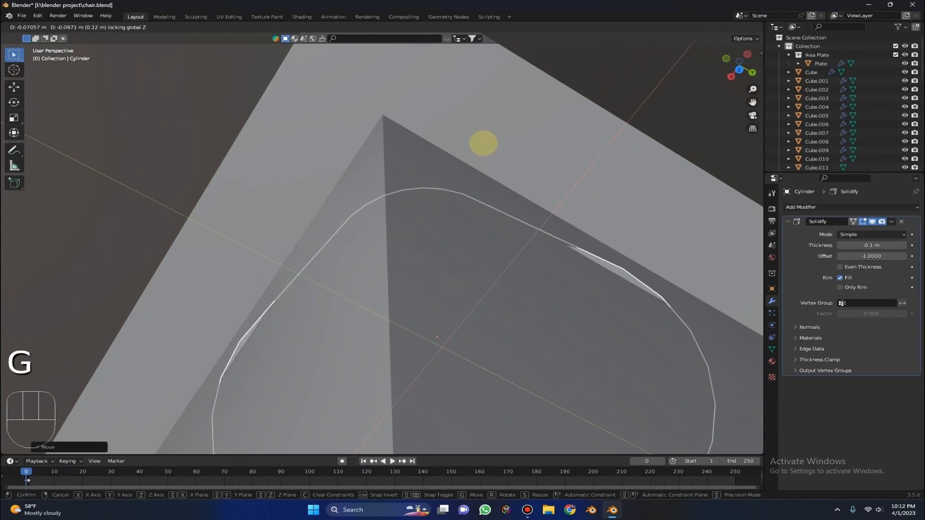
left_click(483, 144)
Step: Examine the bucket's placement and the overall furniture layout from around the room
scroll(471, 120, "down", 3)
middle_click_drag(471, 120, 433, 110)
scroll(438, 41, "down", 4)
scroll(412, 117, "down", 3)
scroll(413, 117, "up", 3)
scroll(382, 243, "down", 5)
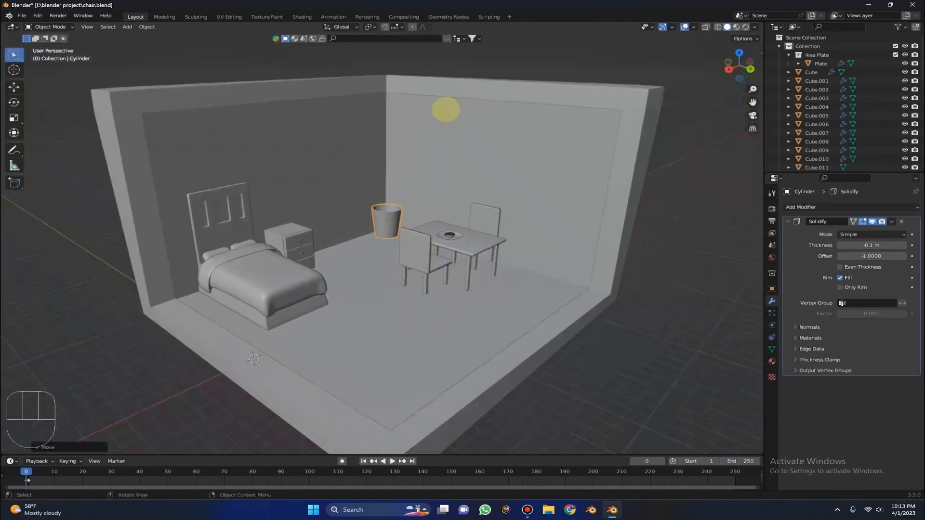
middle_click_drag(453, 227, 388, 312)
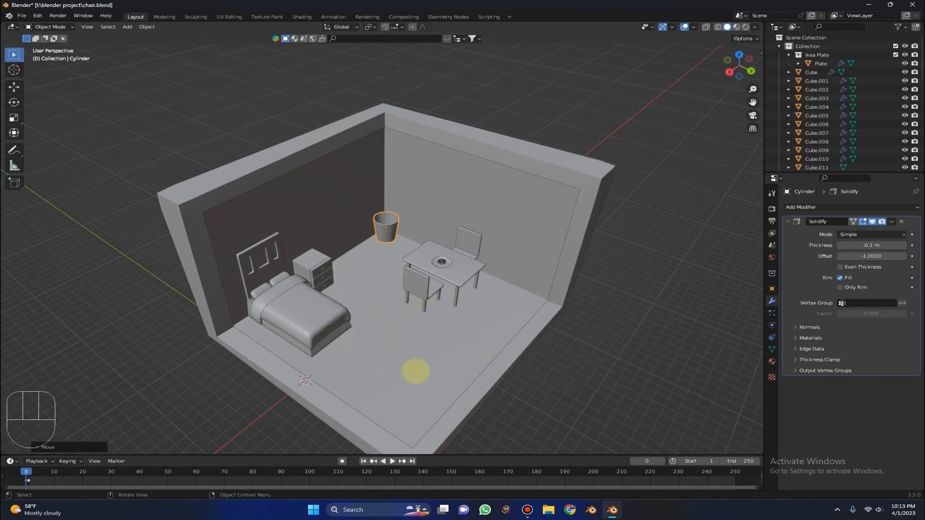
middle_click_drag(403, 371, 423, 218)
middle_click_drag(438, 166, 437, 149)
Step: Add a mesh circle to the scene and scale it up to several times its original size
key("shift+a")
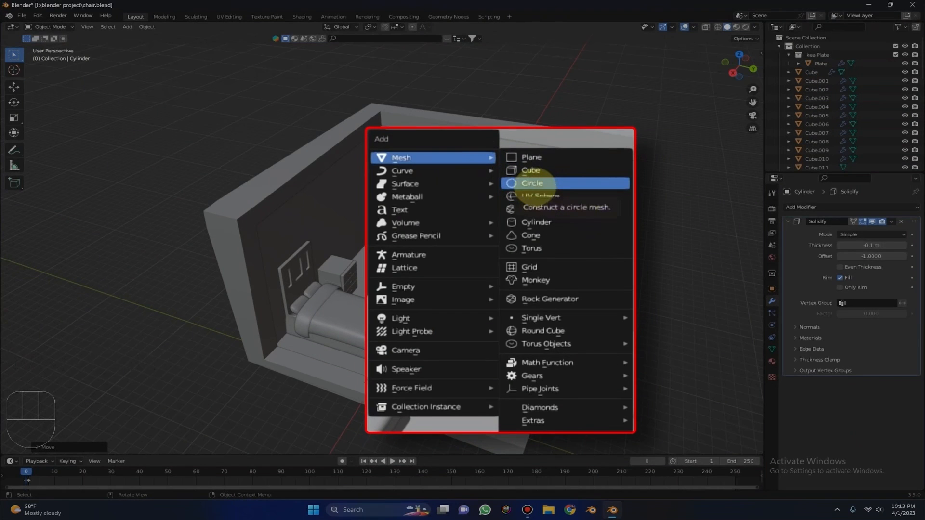
left_click(530, 183)
scroll(482, 183, "down", 5)
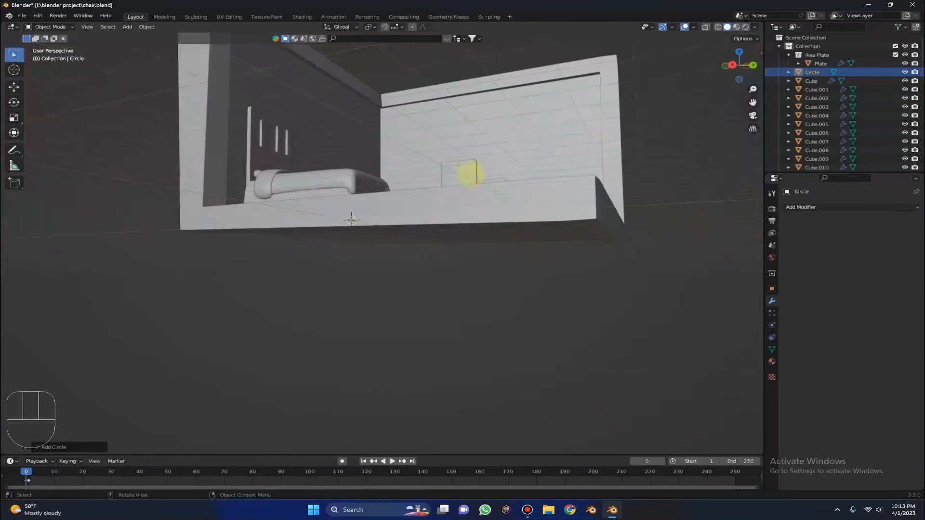
key("s")
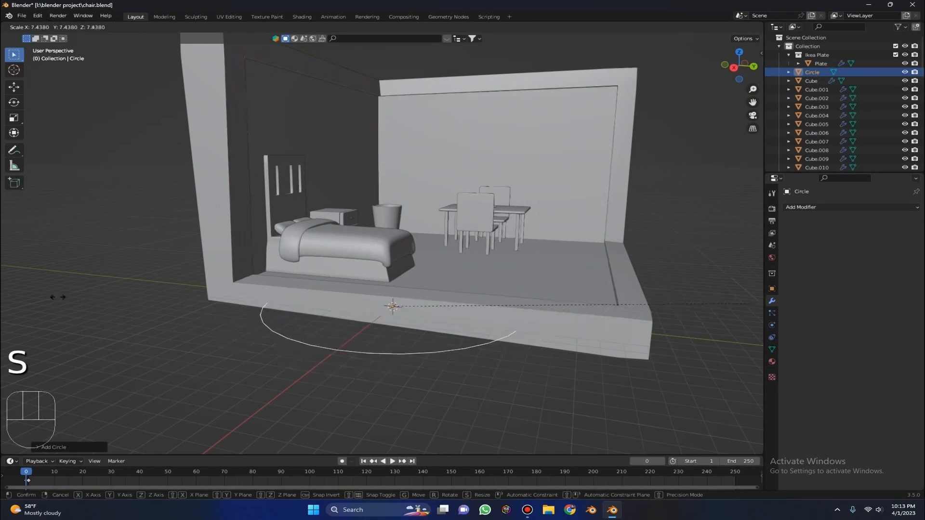
left_click(505, 262)
key("s")
left_click(504, 262)
Step: Move the circle onto the room floor between the bed and the dining table, locking Z for the final shift
middle_click_drag(505, 262, 496, 266)
key("g")
middle_click_drag(496, 265, 490, 231)
left_click(489, 232)
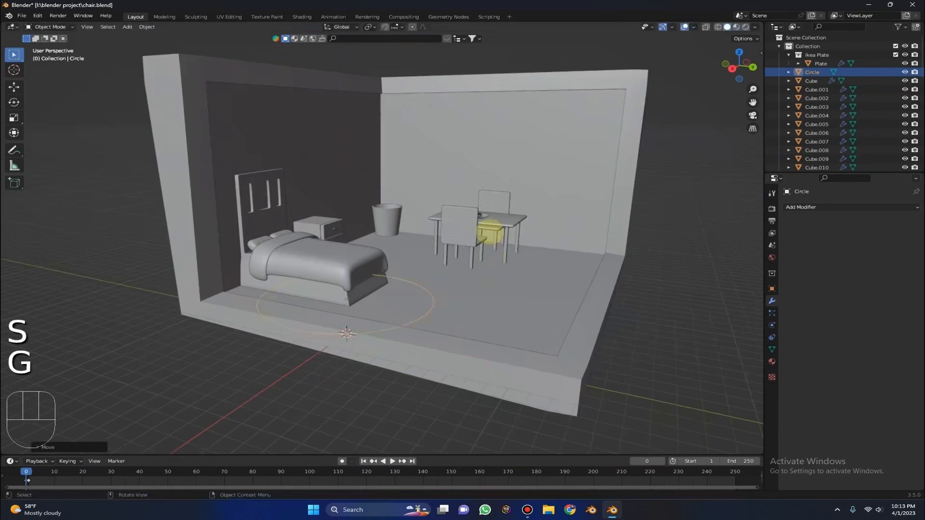
key("g")
key("shift+z")
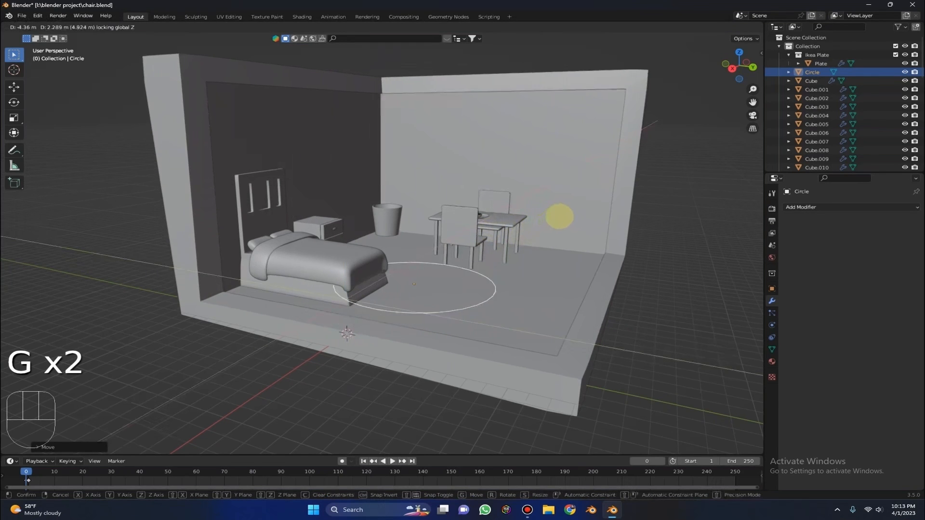
left_click(586, 204)
Step: Try a larger scale for the circle on the room floor
key("s")
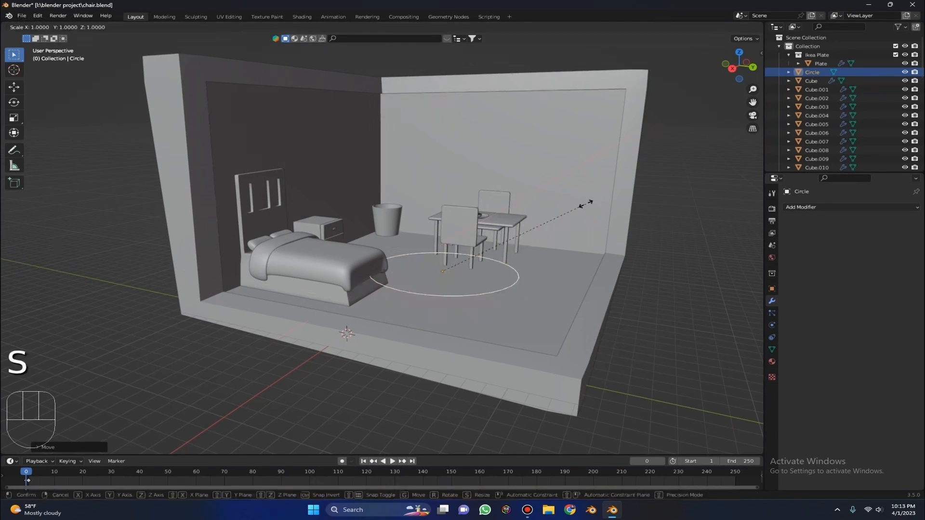
left_click(641, 189, "ctrl")
middle_click_drag(595, 223, 592, 232, "ctrl")
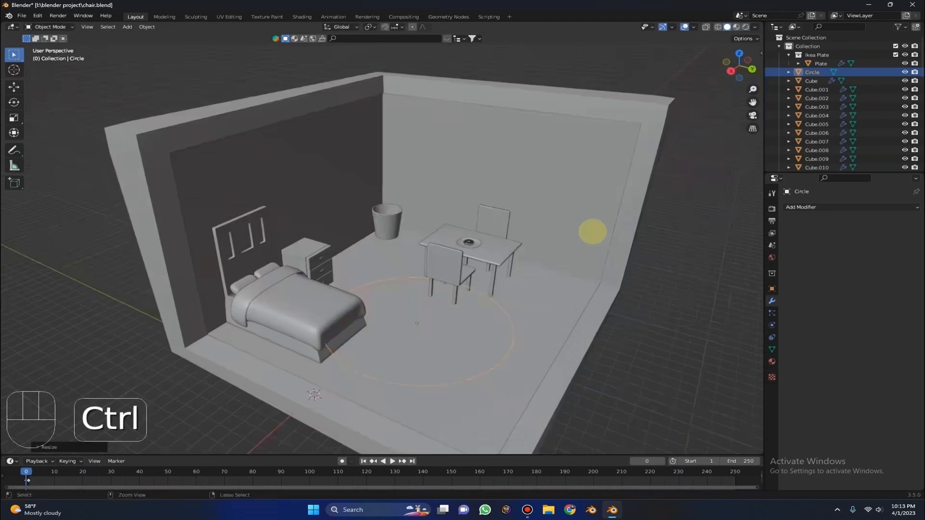
key("ctrl+z")
Step: Rescale the circle and shift it horizontally, with Z locked, on the floor between the bed and the table
key("s")
left_click(610, 221)
middle_click_drag(610, 221, 380, 247)
key("g")
key("shift+z")
left_click(605, 223)
Step: Fill the circle's vertices with a face in Edit Mode to make a solid disc, and return to Object Mode
key("Tab")
scroll(418, 240, "up", 3)
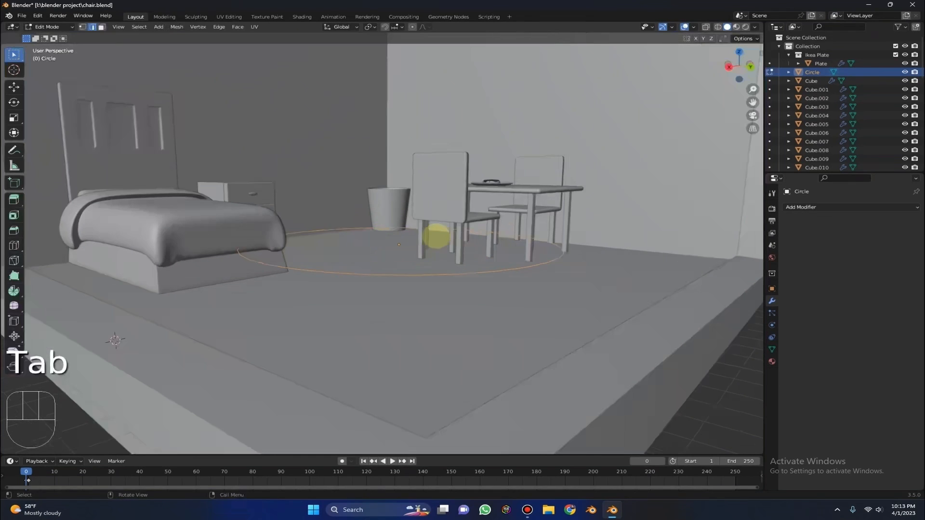
key("1")
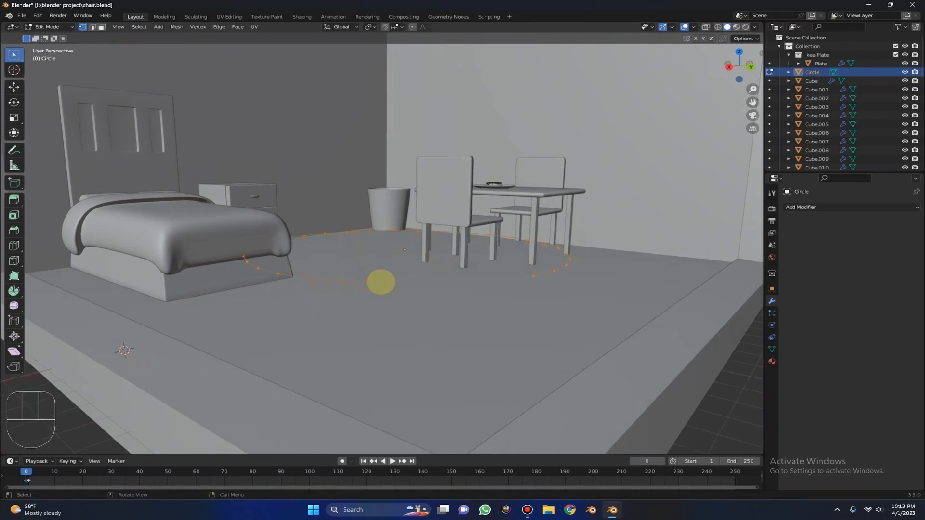
middle_click_drag(380, 280, 380, 285)
key("Tab")
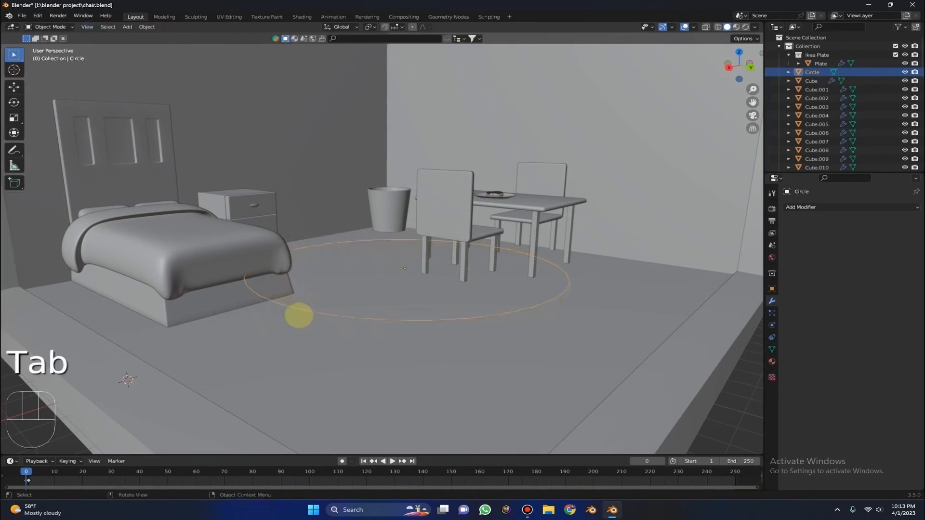
key("Tab")
middle_click_drag(419, 289, 412, 278)
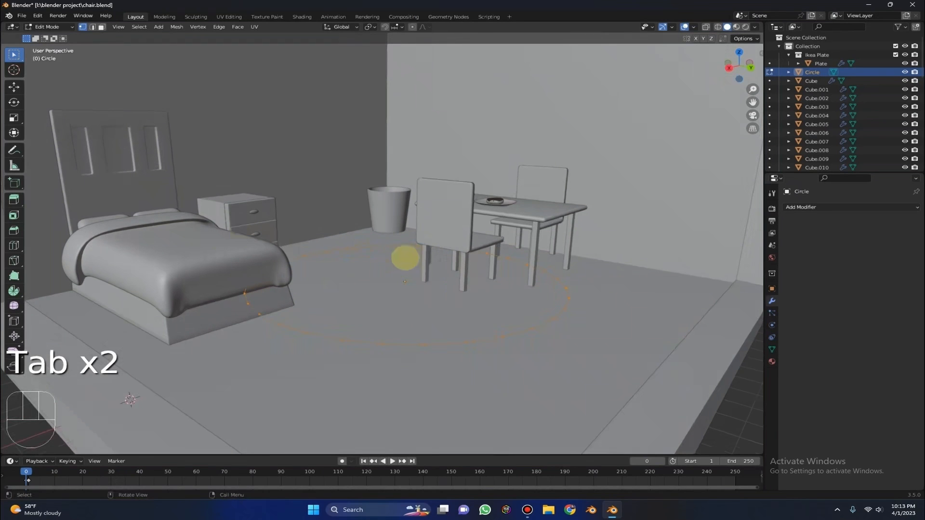
key("f")
key("Tab")
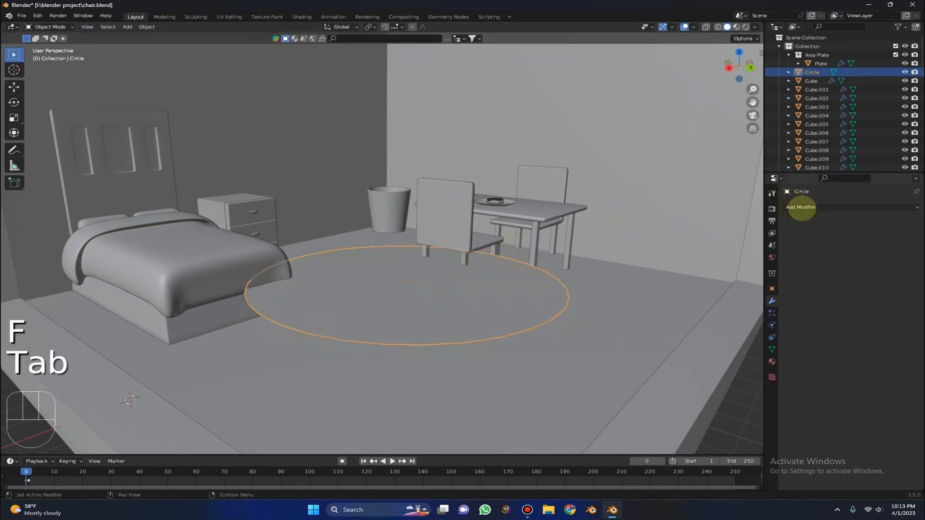
Step: Add a Solidify modifier to the disc and set its thickness to 0.02 m
left_click(800, 207)
left_click(635, 353)
scroll(516, 244, "down", 6)
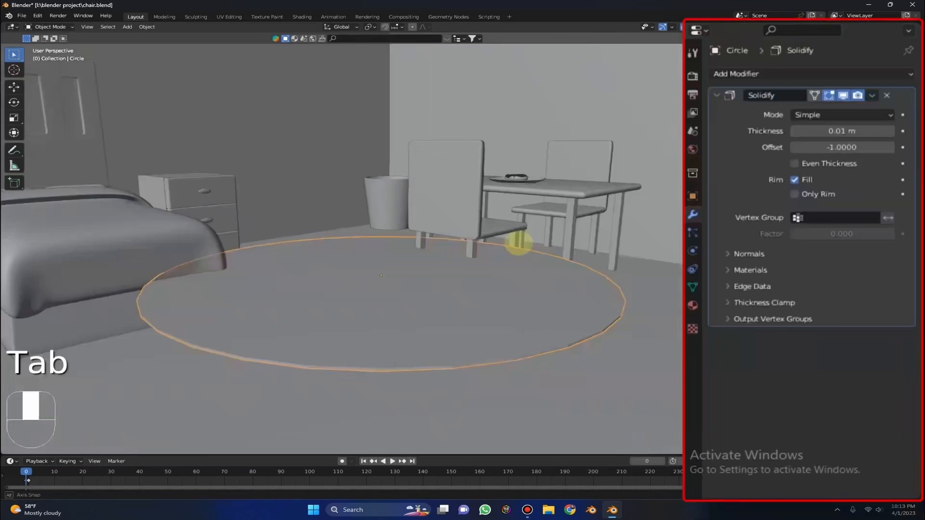
left_click_drag(843, 131, 836, 128)
left_click(845, 133)
type("0.02")
key("Return")
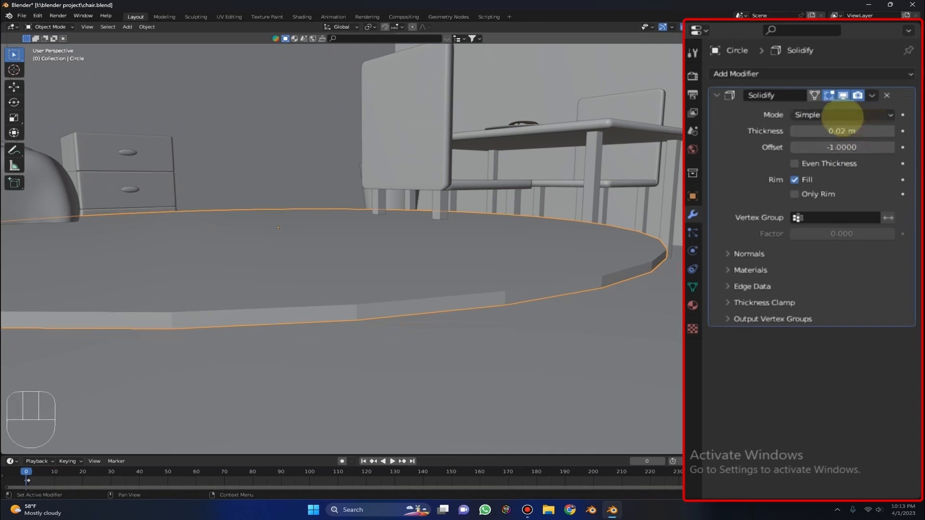
Step: Add a Subdivision Surface modifier above Solidify on the disc and shade the disc smooth
left_click(771, 75)
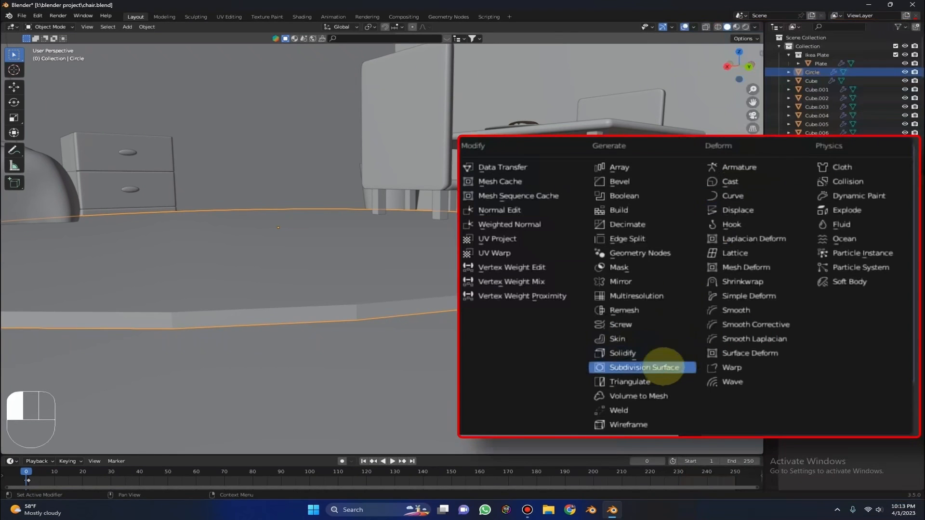
left_click(644, 367)
left_click_drag(872, 336, 871, 75)
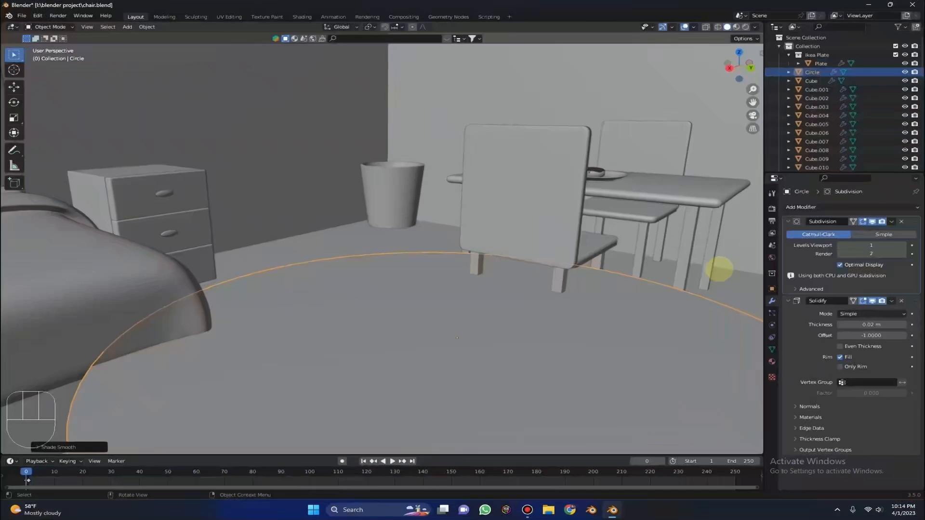
right_click(710, 183)
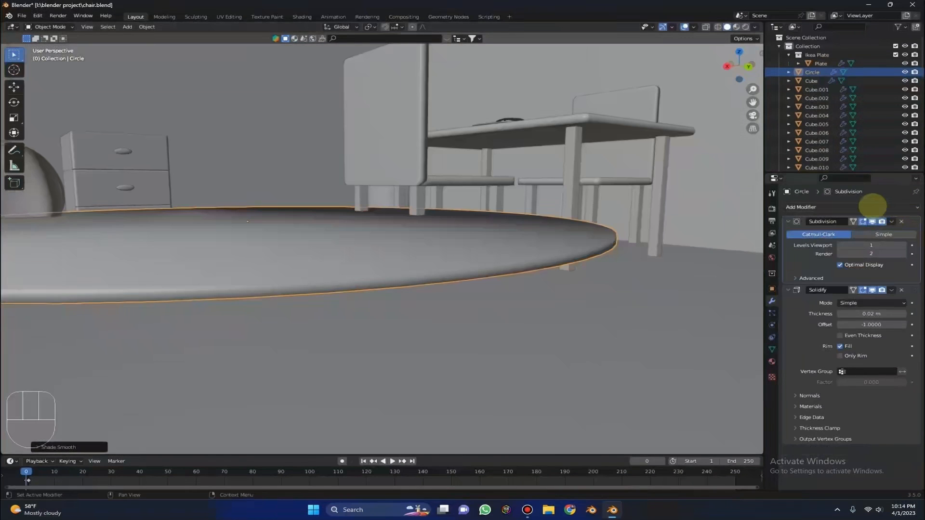
Step: Add a Bevel modifier to the disc and keep it below Solidify after trying other modifier orders
left_click(874, 207)
left_click(624, 181)
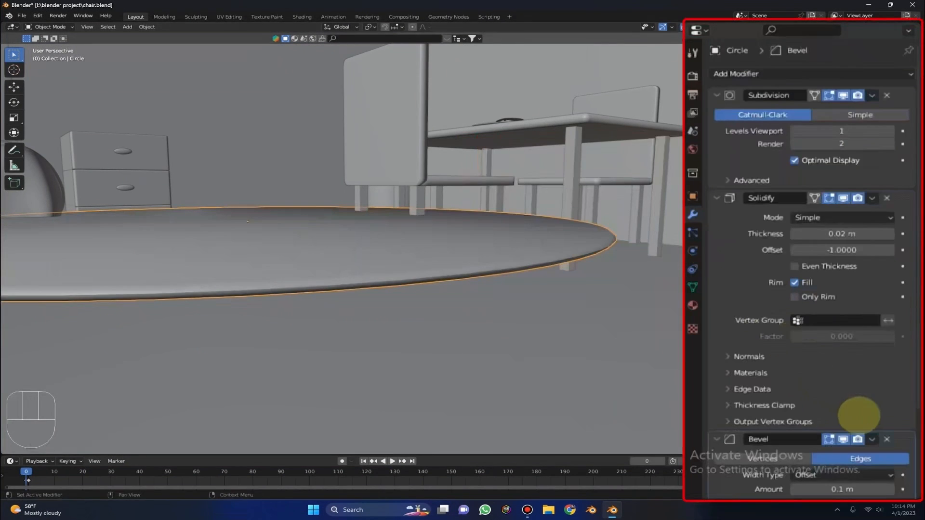
left_click_drag(893, 489, 877, 135)
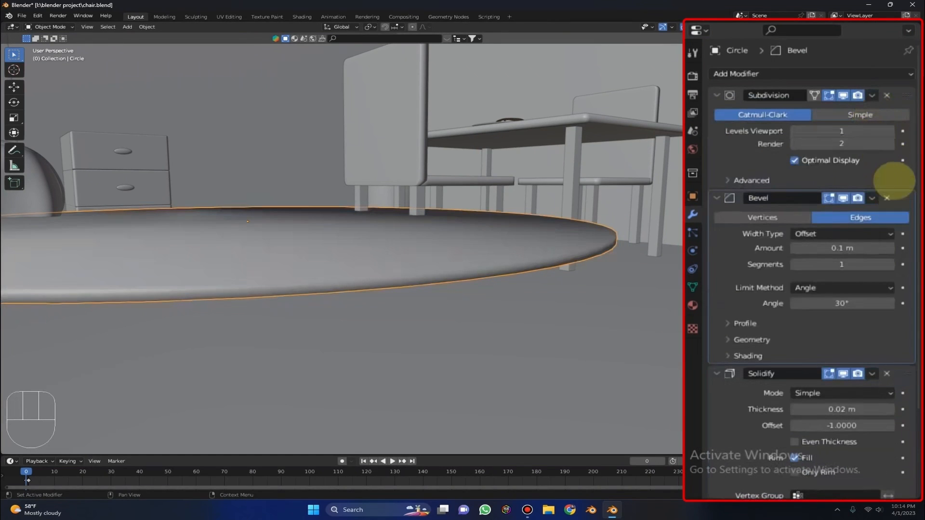
left_click_drag(903, 95, 902, 296)
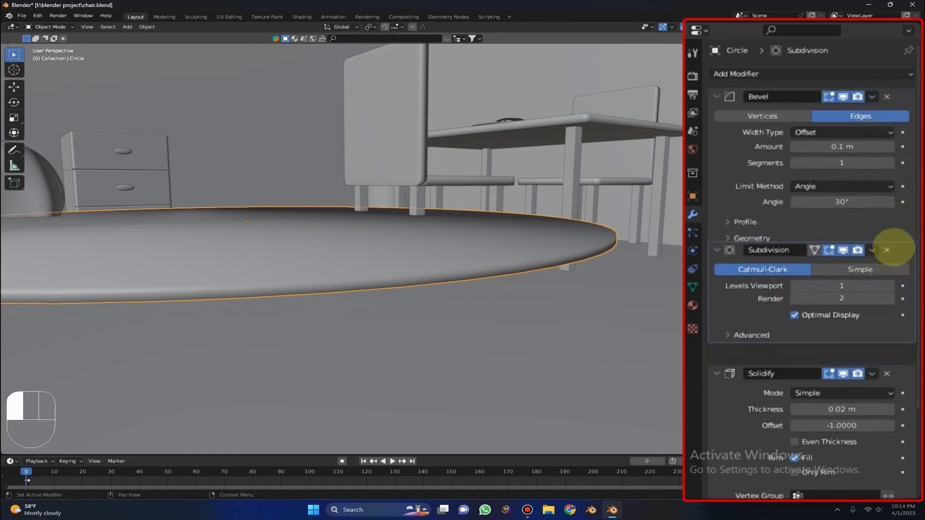
left_click_drag(904, 96, 905, 380)
Step: Set the disc's Bevel amount to 0.05 m with 5 segments, and apply Shade Smooth
scroll(838, 241, "down", 5)
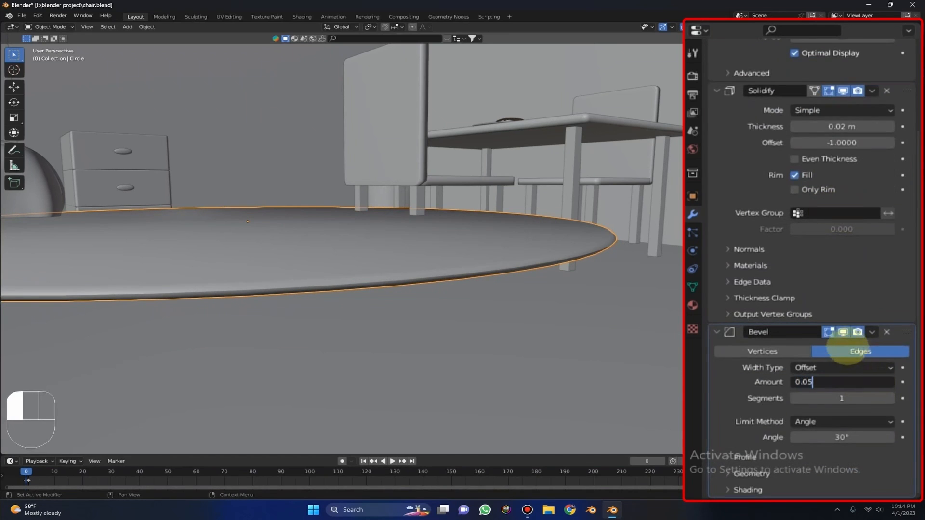
key("Return")
left_click(852, 399)
type("5")
key("Return")
right_click(625, 174)
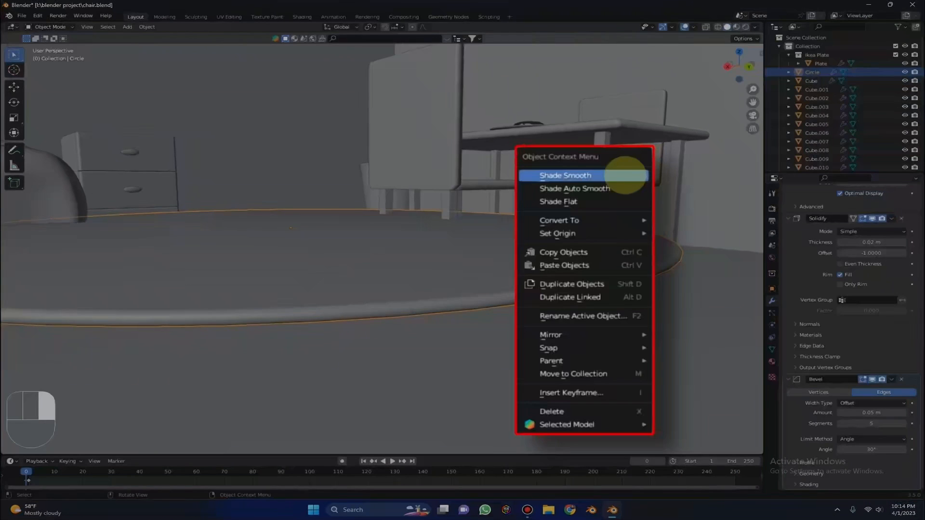
left_click(625, 175)
Step: Adjust the disc's height along Z so it lies on the room floor
scroll(604, 241, "down", 3)
middle_click_drag(605, 241, 586, 200)
scroll(586, 200, "up", 3)
key("g")
key("z")
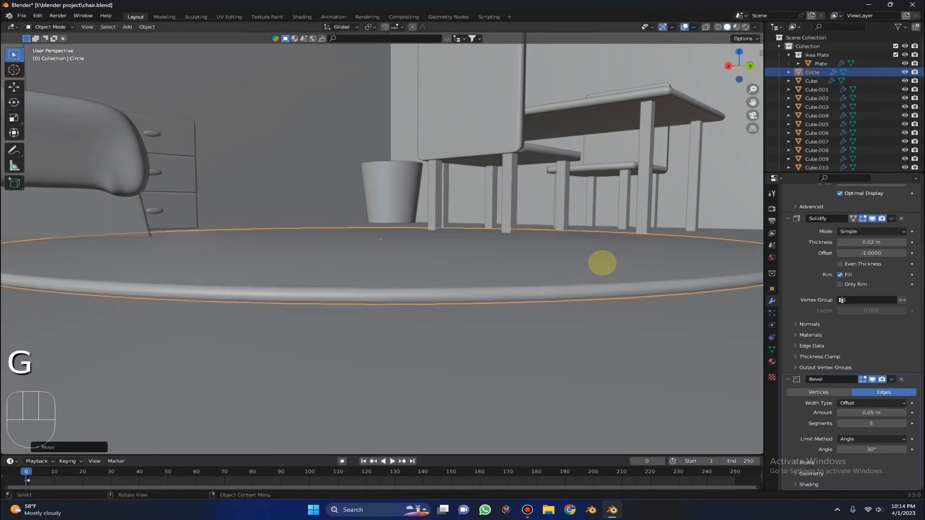
left_click(598, 258)
middle_click_drag(599, 248, 591, 237)
key("KP_Decimal")
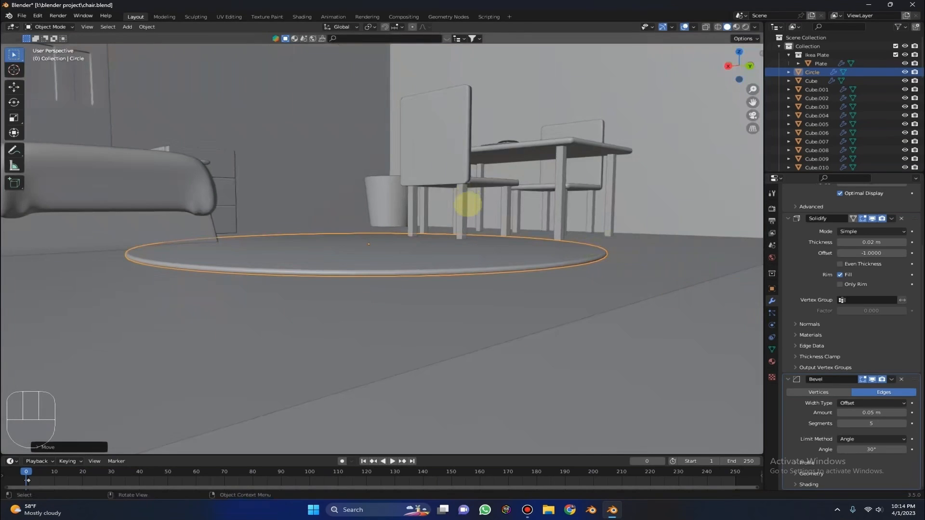
Step: Apply the disc's Subdivision, Solidify and Bevel modifiers
scroll(467, 204, "up", 3)
scroll(892, 220, "up", 5)
left_click(892, 220)
left_click(862, 107)
left_click(872, 93)
left_click(862, 107)
left_click(872, 95)
left_click(862, 110)
Step: Nudge the disc slightly on the floor between the bed and the dining table
scroll(584, 201, "down", 5)
middle_click_drag(584, 200, 607, 264)
scroll(593, 248, "down", 4)
scroll(607, 264, "down", 5)
middle_click_drag(536, 227, 528, 244)
key("g")
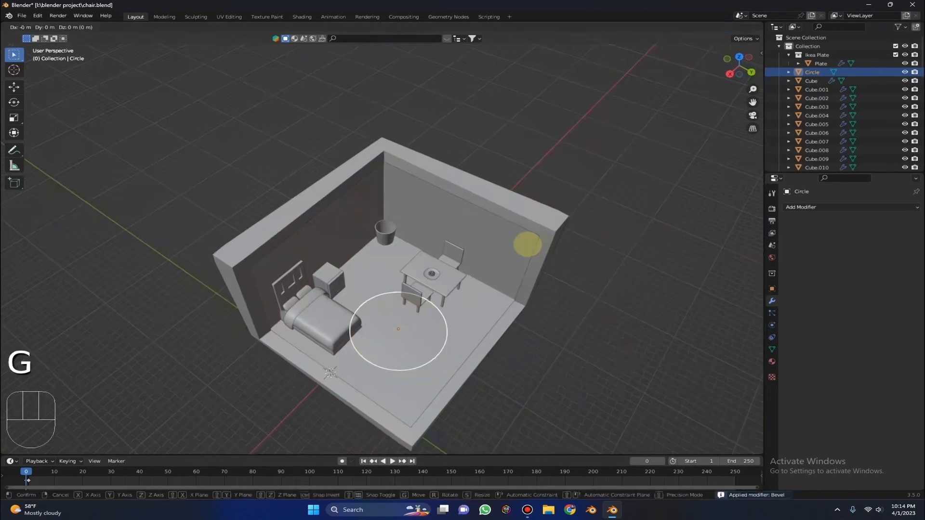
left_click(526, 239)
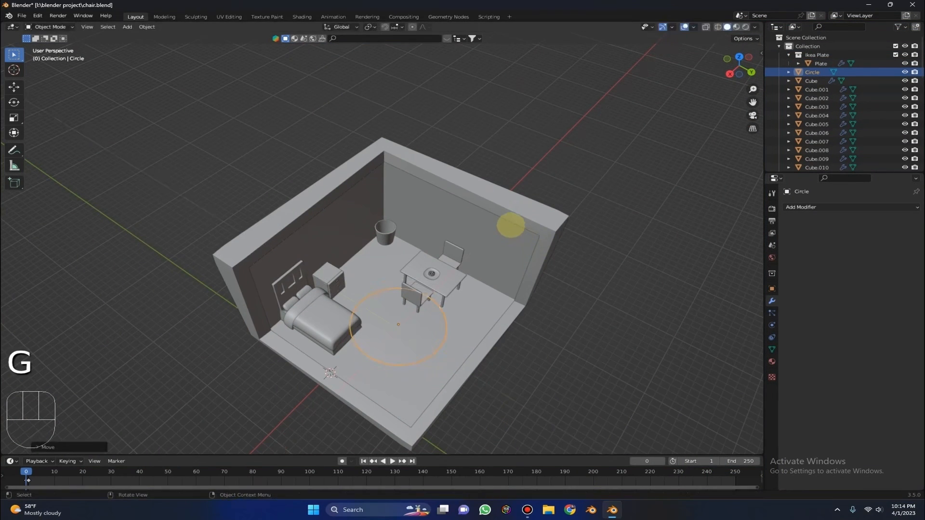
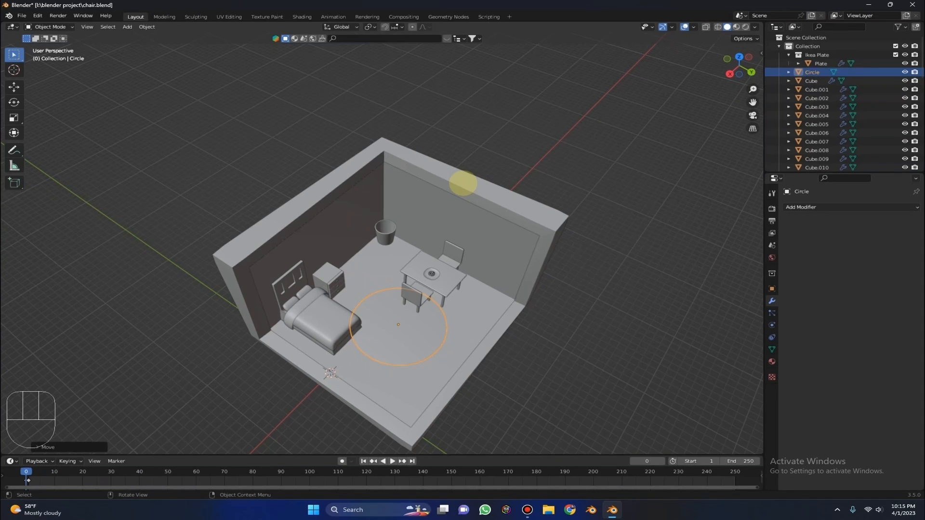
middle_click_drag(423, 323, 427, 288)
scroll(428, 287, "up", 5)
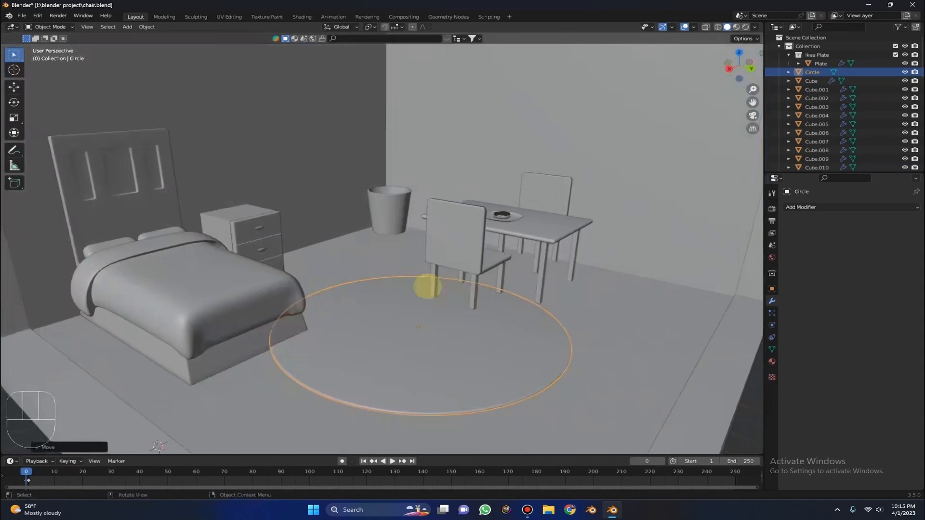
scroll(427, 287, "down", 2)
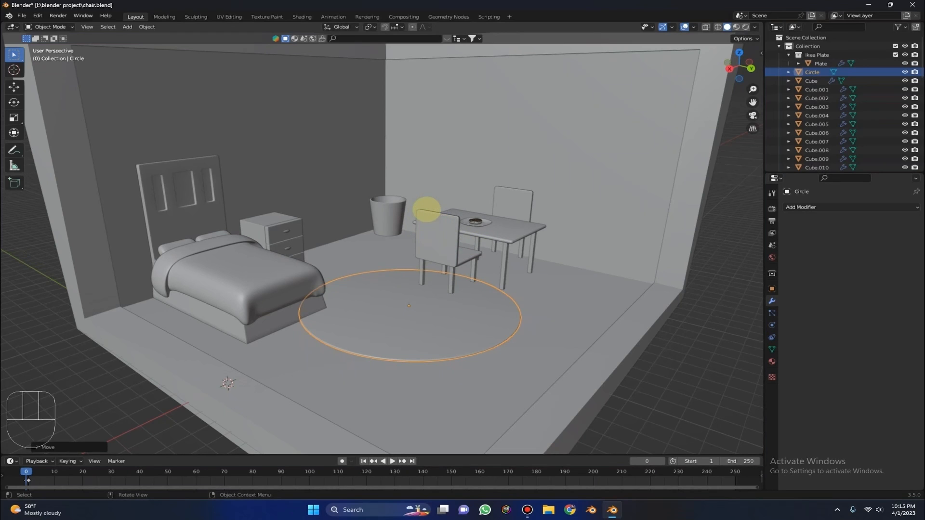
scroll(372, 187, "up", 2)
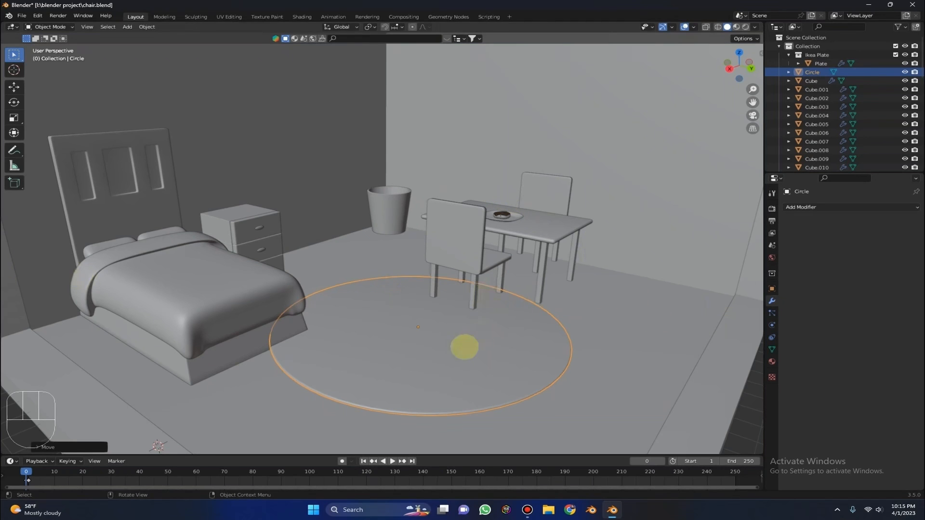
Step: Check the furnished room from several angles, including how the disc lies on the floor between the bed and dining table
middle_click_drag(438, 382, 453, 300)
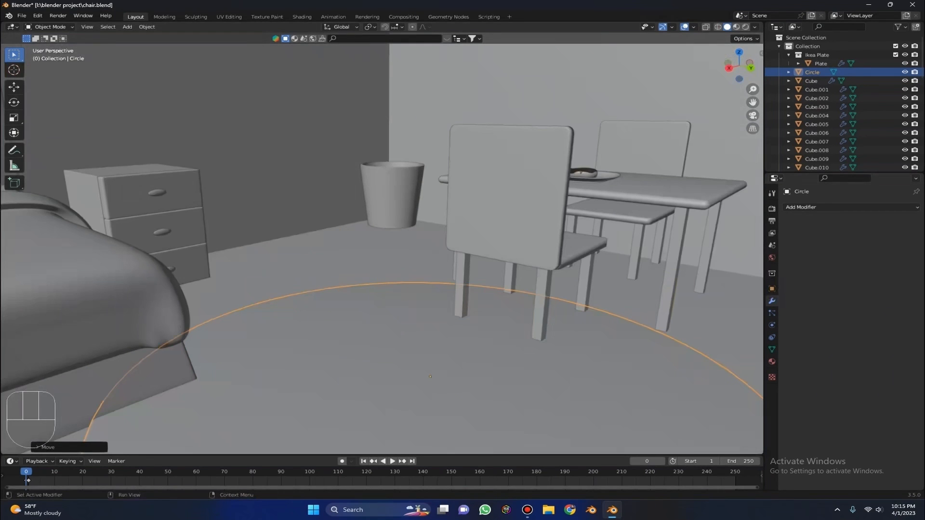
scroll(448, 248, "down", 7)
middle_click_drag(448, 248, 460, 279)
scroll(427, 139, "up", 2)
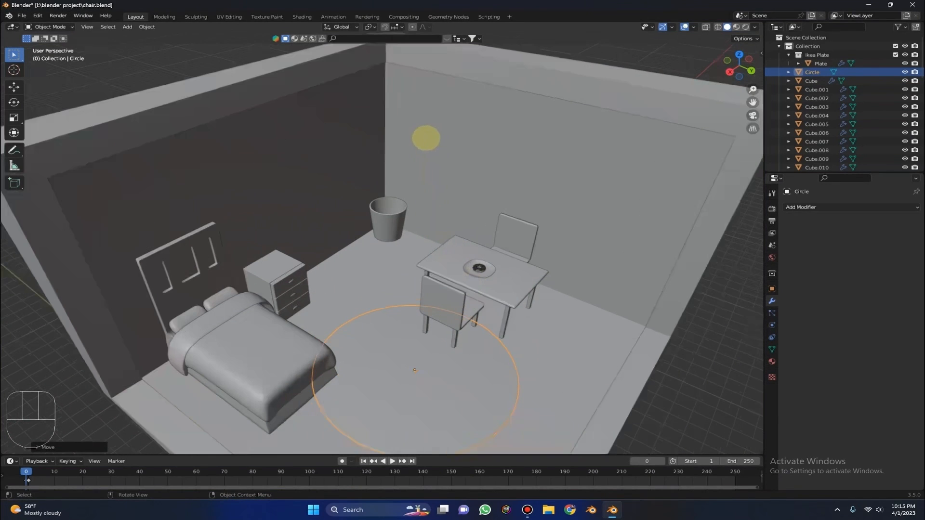
middle_click_drag(510, 150, 473, 93)
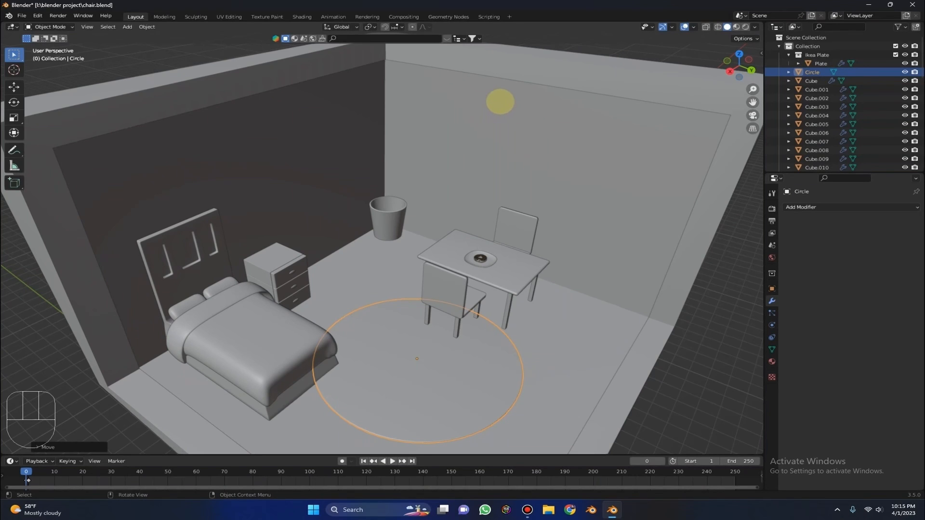
middle_click_drag(493, 103, 427, 108)
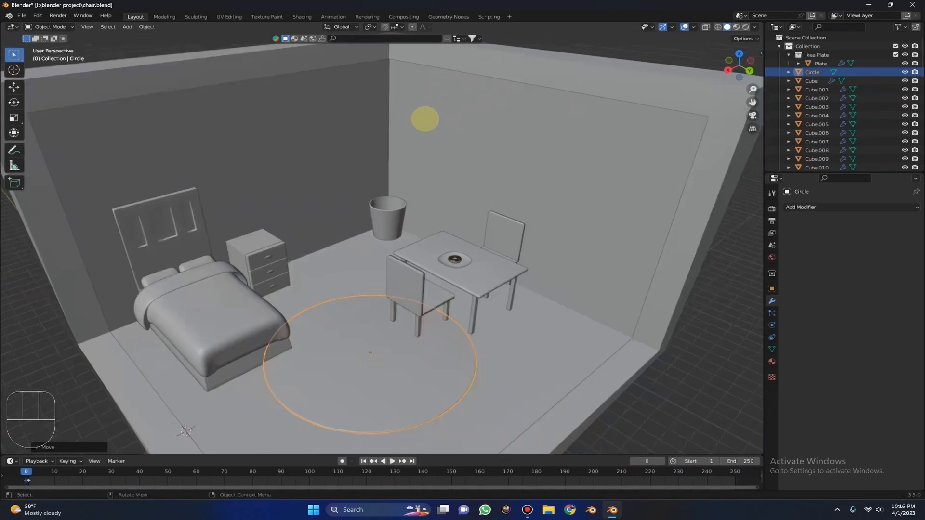
middle_click_drag(535, 129, 509, 137)
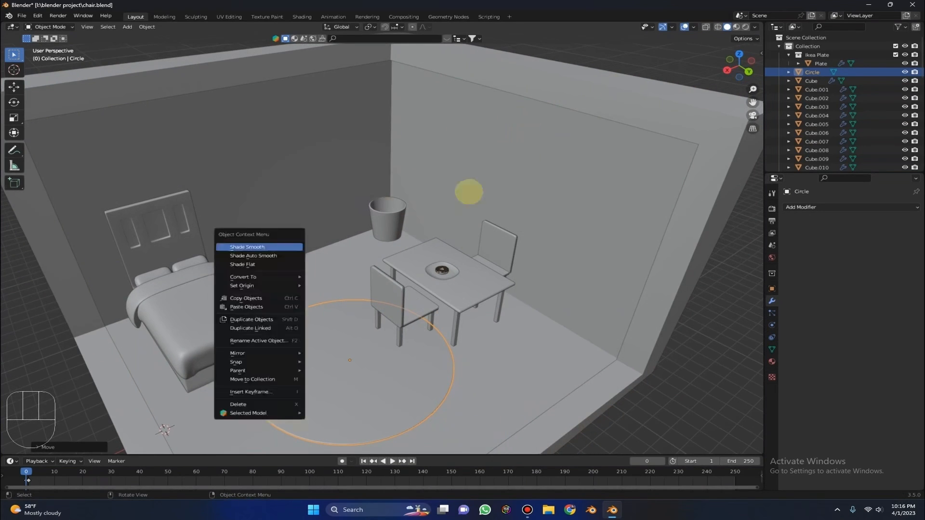
middle_click_drag(371, 200, 540, 175)
Step: Add a mesh plane and rotate it upright about the global Y axis so it faces the room
key("shift+a")
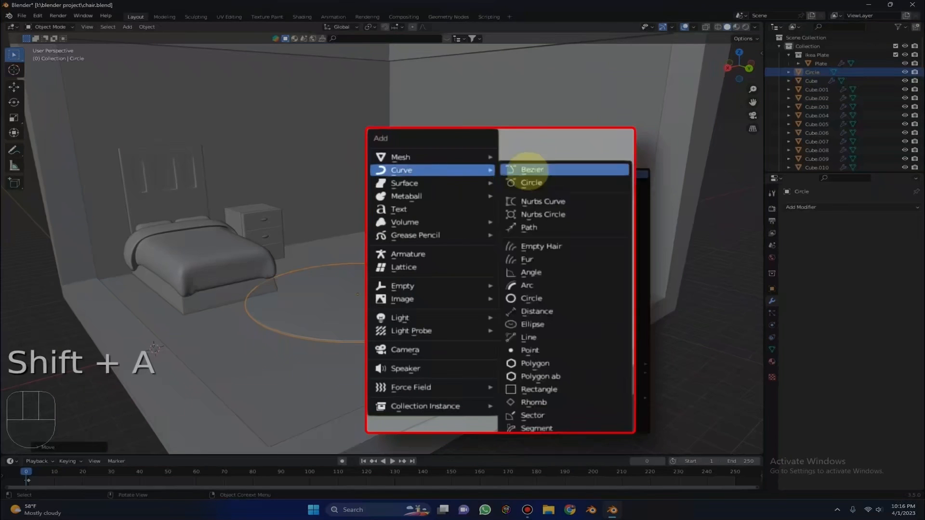
left_click(535, 156)
key("r")
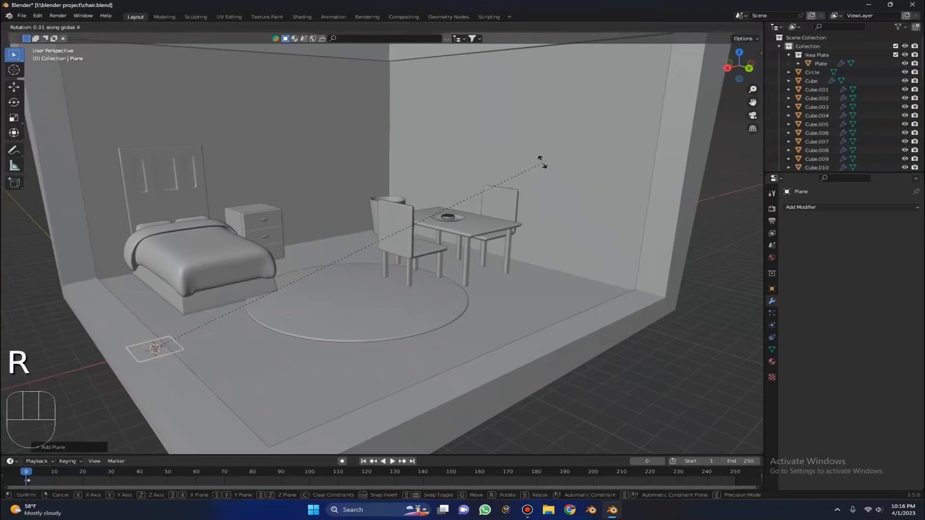
key("r")
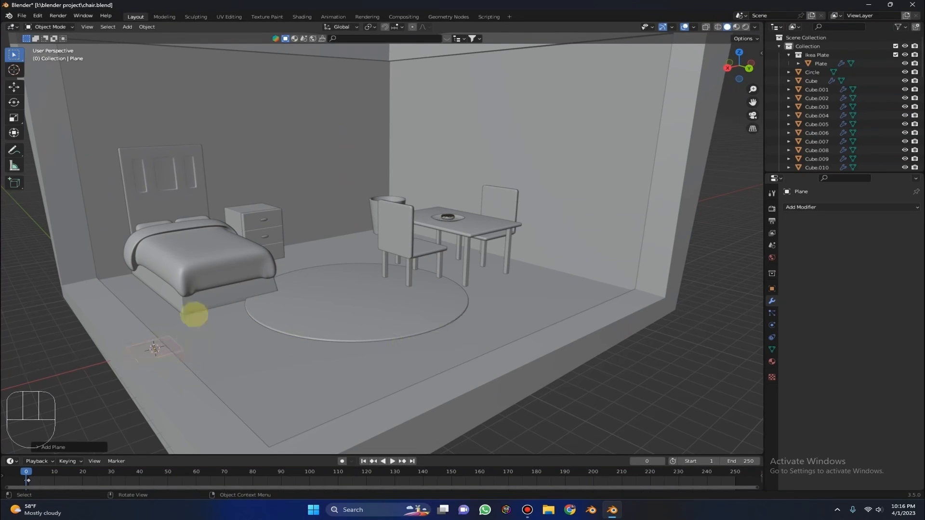
key("r")
key("y")
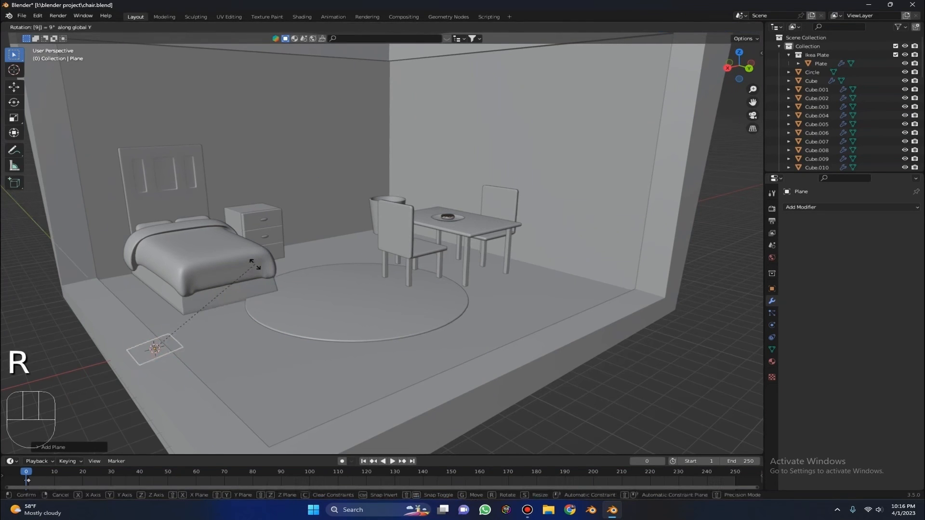
left_click(167, 296)
Step: Scale the upright plane, then move it along X and Z to the wall area above the dining table
key("s")
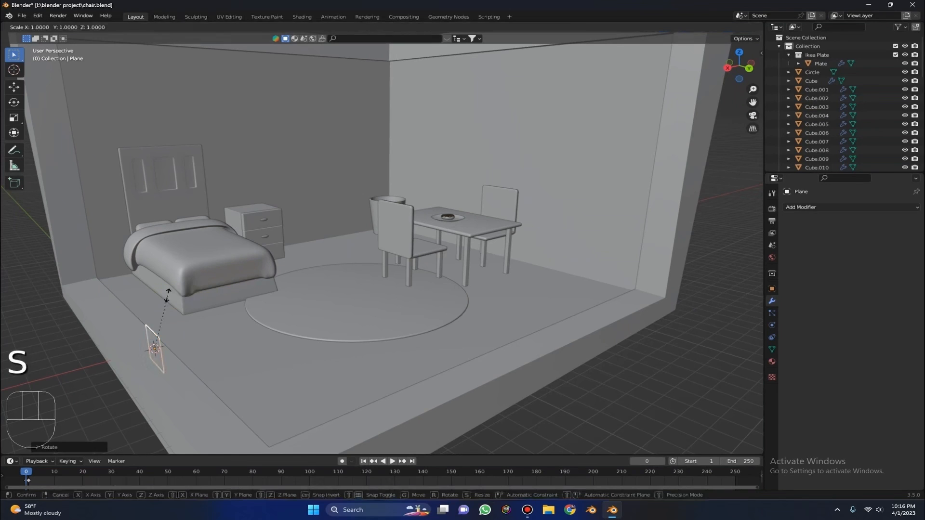
left_click(168, 294)
key("g")
key("x")
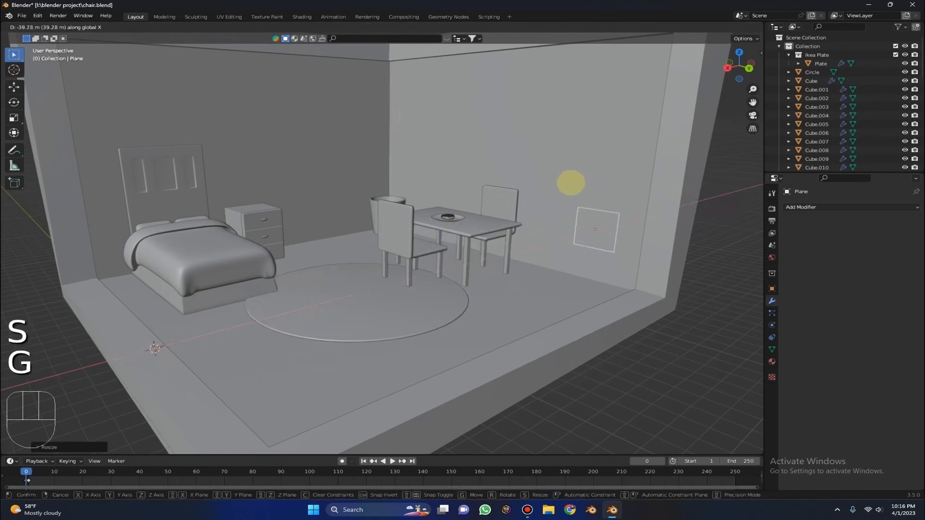
key("g")
key("z")
left_click(541, 85)
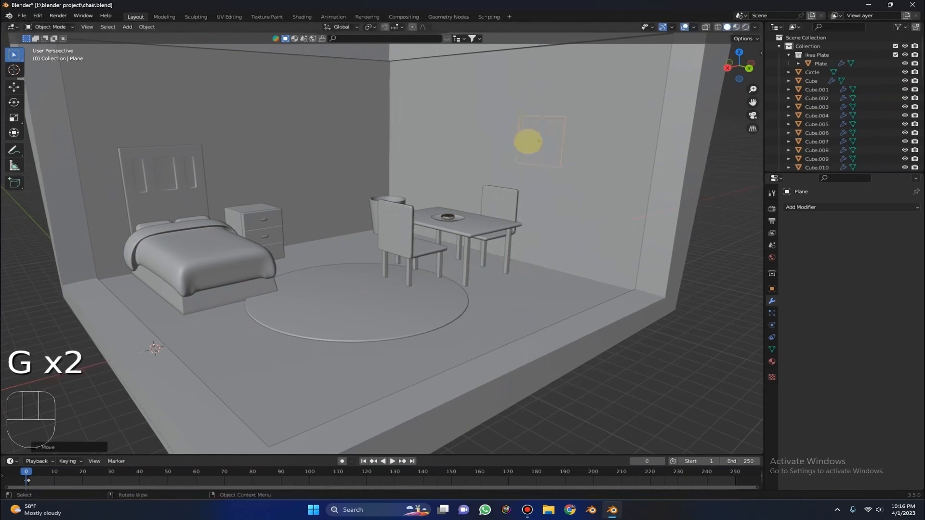
Step: Adjust the plane's position along X so it sits just in front of the wall behind the table
key("KP_Decimal")
middle_click_drag(536, 141, 567, 143)
scroll(501, 151, "down", 5)
middle_click_drag(496, 145, 416, 146)
key("g")
key("x")
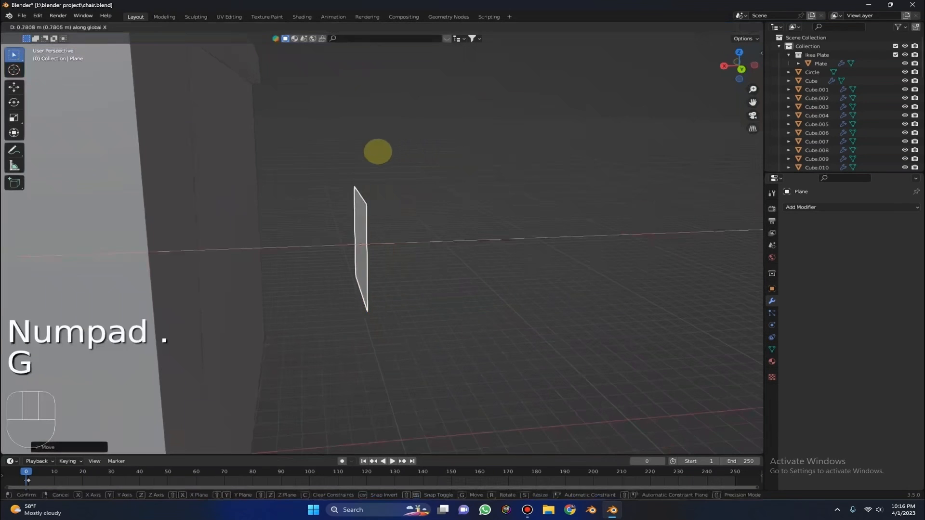
left_click(233, 144)
middle_click_drag(233, 144, 342, 122)
key("g")
key("x")
left_click(272, 140)
Step: Enlarge the plane and stretch it along Y into a wide rectangle on the wall
scroll(391, 185, "down", 3)
middle_click_drag(392, 185, 415, 182)
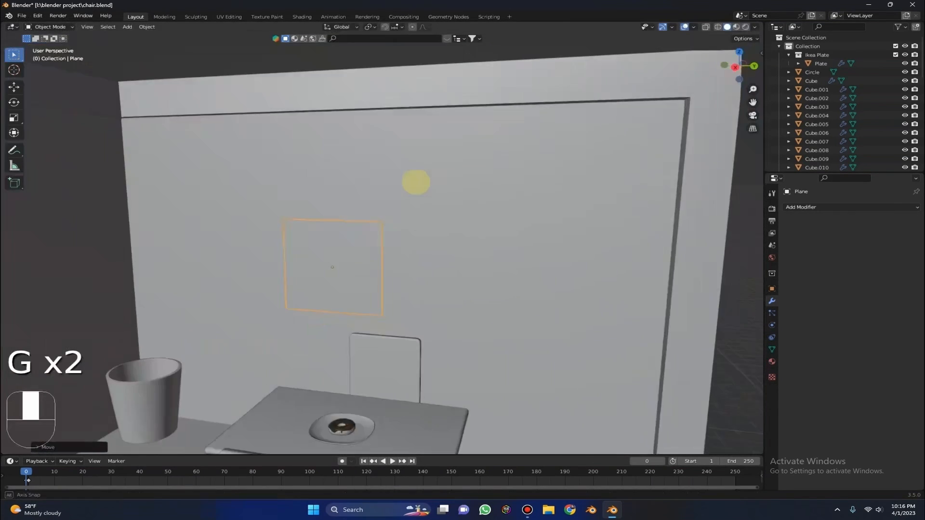
scroll(416, 183, "down", 2)
key("s")
left_click(481, 185)
key("s")
key("y")
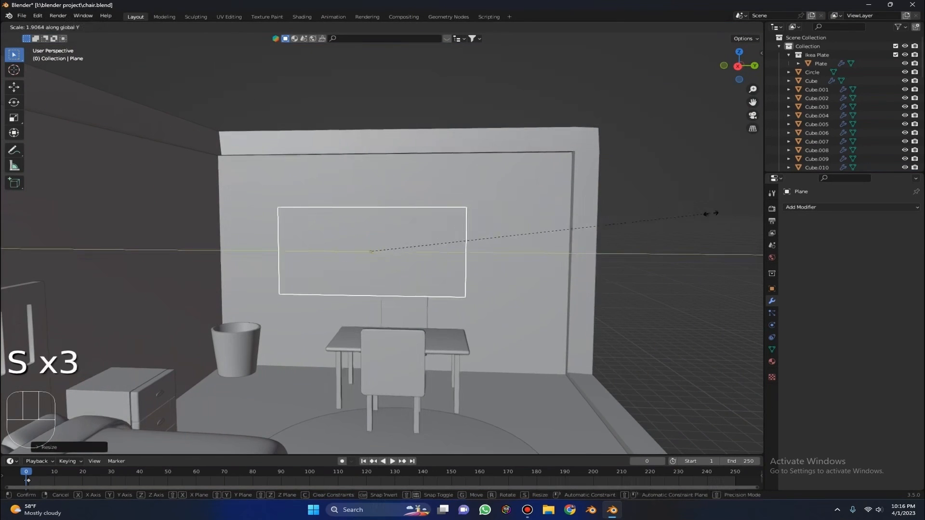
left_click(631, 197)
Step: Raise the rectangle along Z on the wall and adjust its position along Y
scroll(595, 198, "up", 2)
key("g")
key("z")
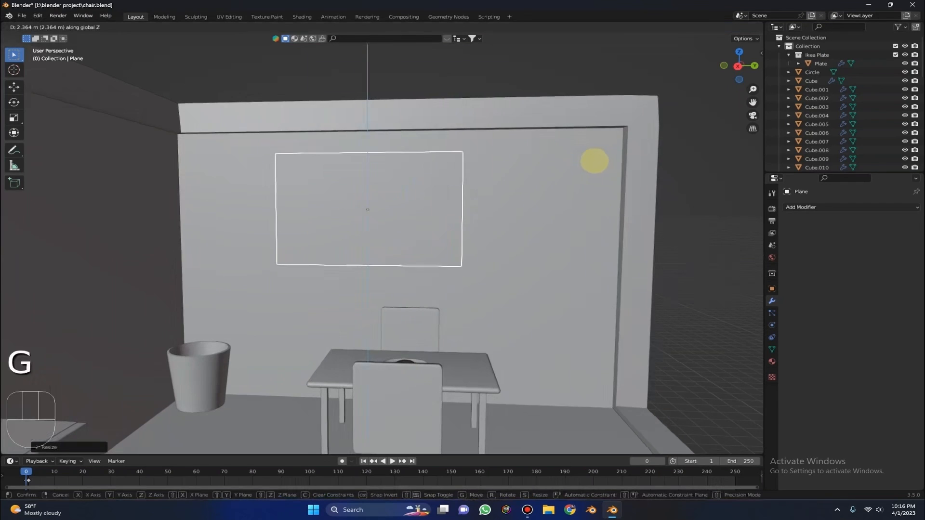
left_click(597, 162)
key("g")
key("x")
right_click(630, 167)
key("g")
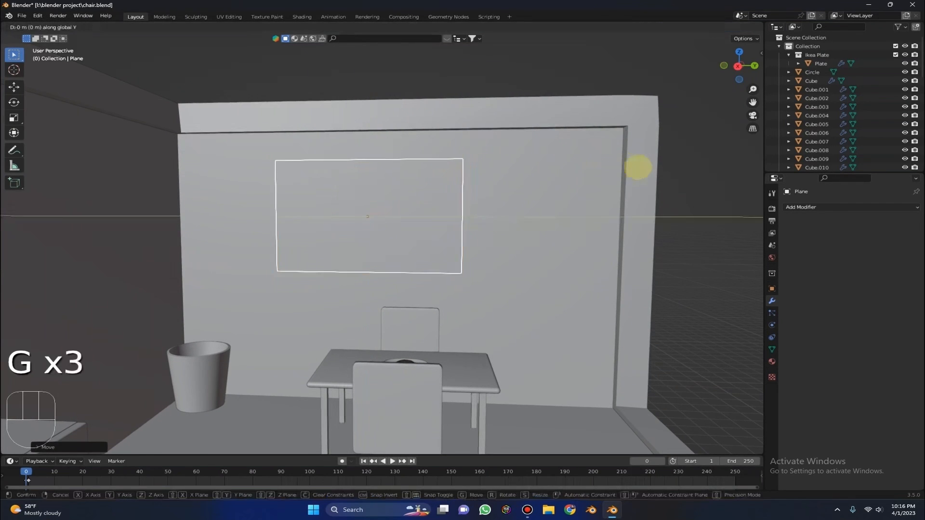
key("y")
left_click(671, 170)
Step: Inset the rectangle's face by about 0.09 m and delete the inner face to leave an open frame
scroll(510, 168, "down", 1)
mouse_move(511, 168)
middle_mouse_down()
mouse_move(487, 168)
mouse_move(500, 169)
middle_mouse_up()
scroll(487, 168, "up", 4)
key("KP_Decimal")
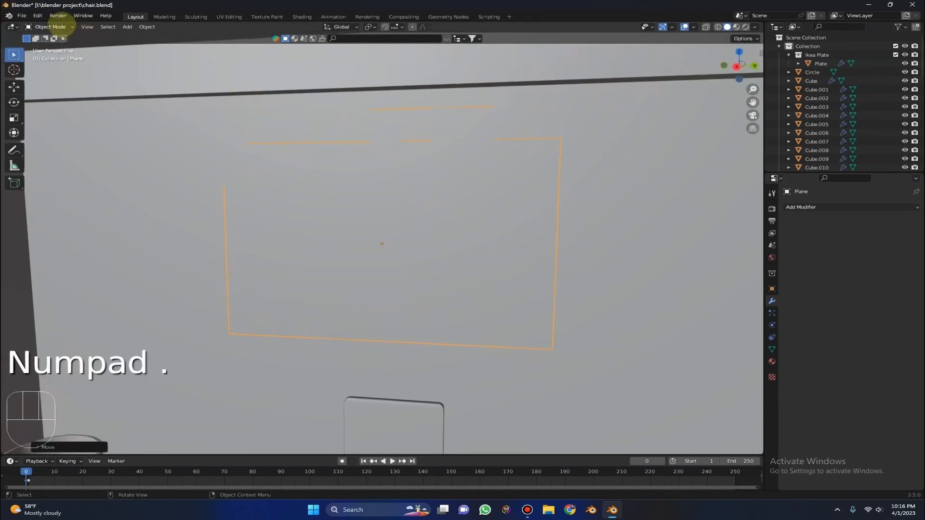
left_click(61, 26)
left_click(45, 37)
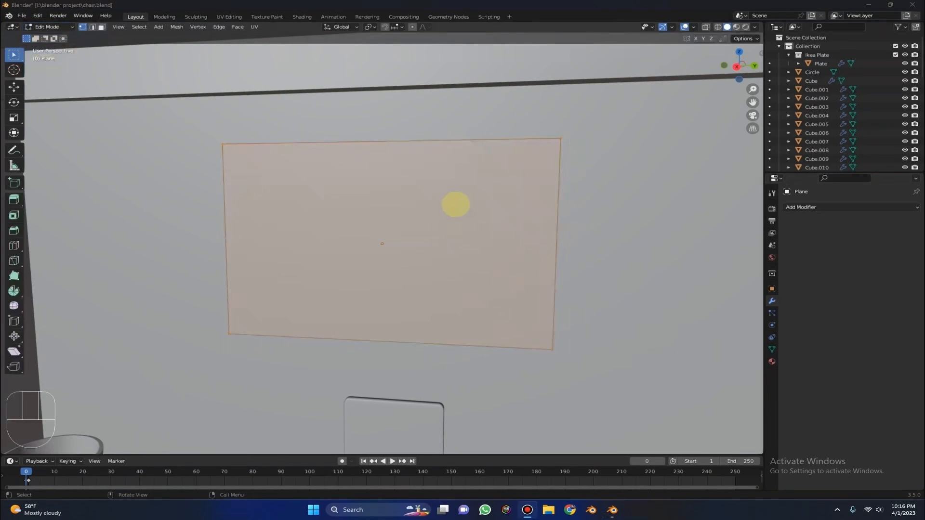
left_click(474, 205)
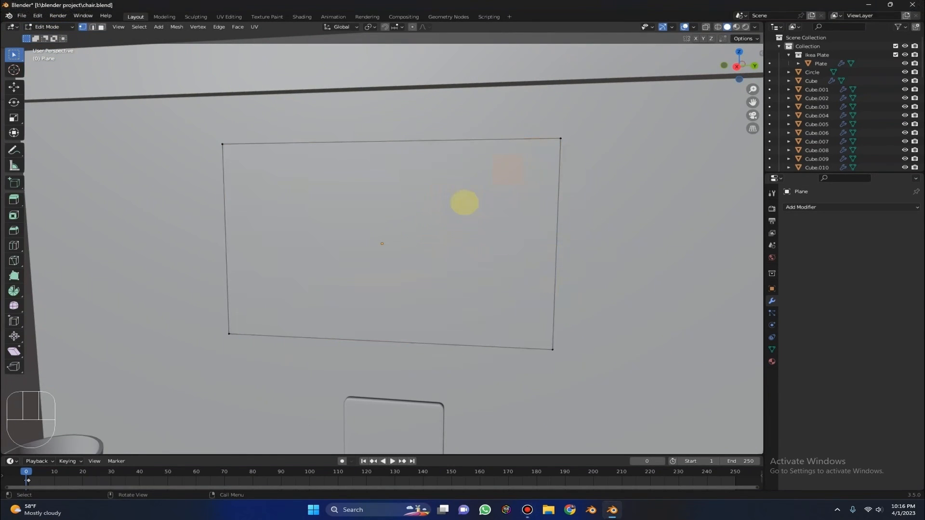
left_click(464, 195)
scroll(623, 190, "up", 4)
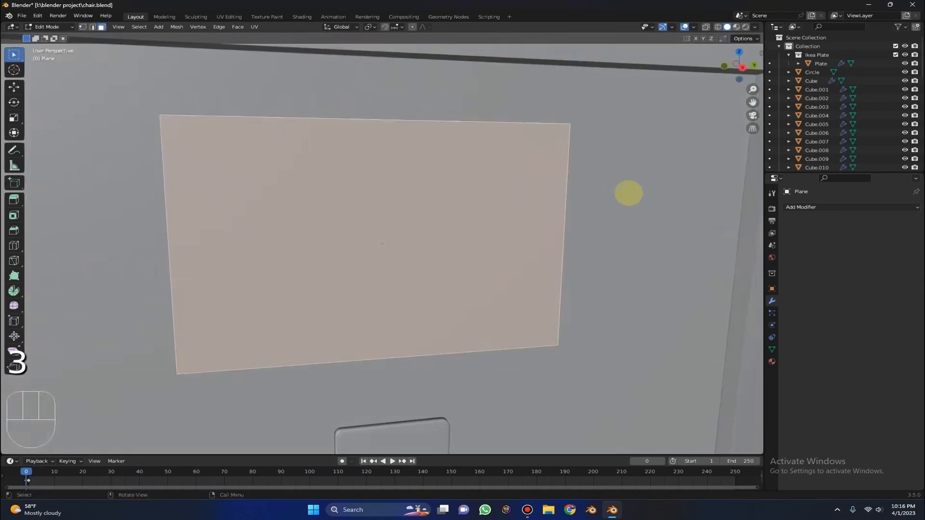
key("i")
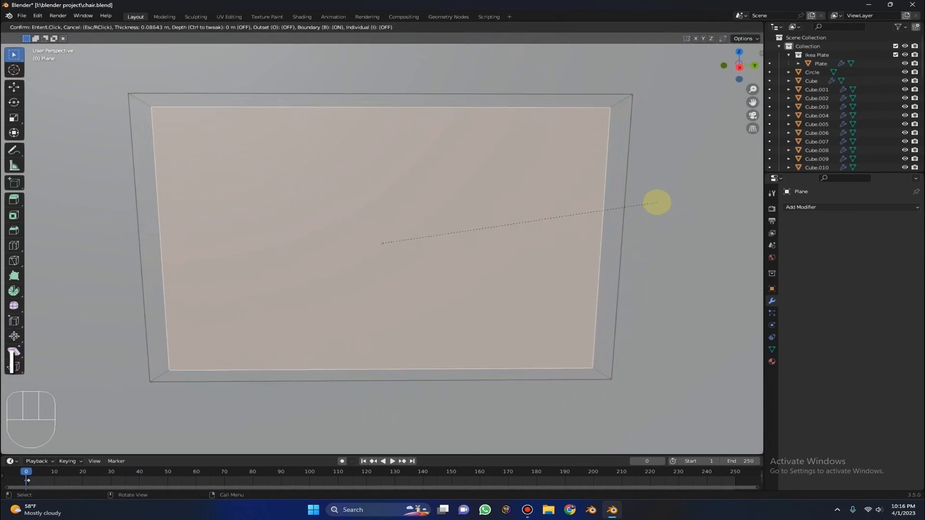
left_click(657, 202)
key("Delete")
left_click(482, 172)
Step: Extrude all the frame's faces about 0.26 m outward from the wall to give the frame depth
key("Tab")
key("Tab")
middle_click_drag(435, 152, 359, 161)
key("a")
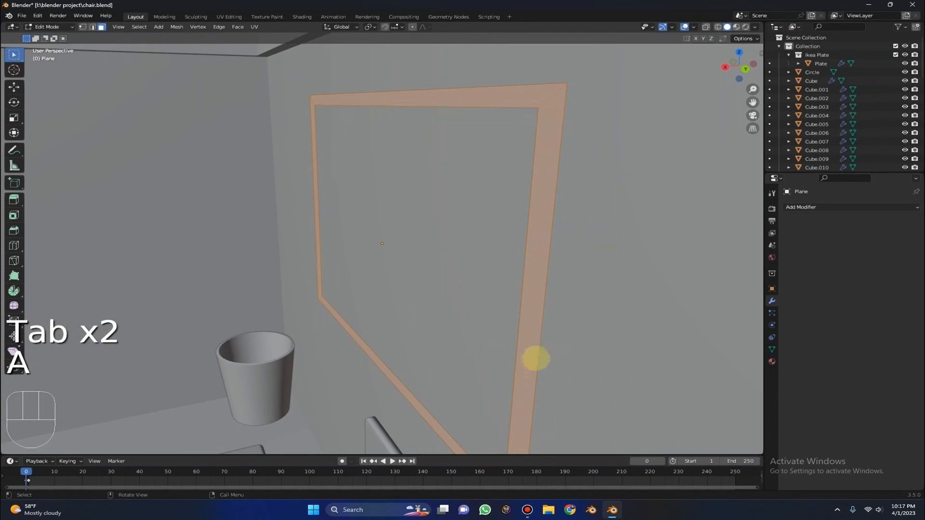
key("e")
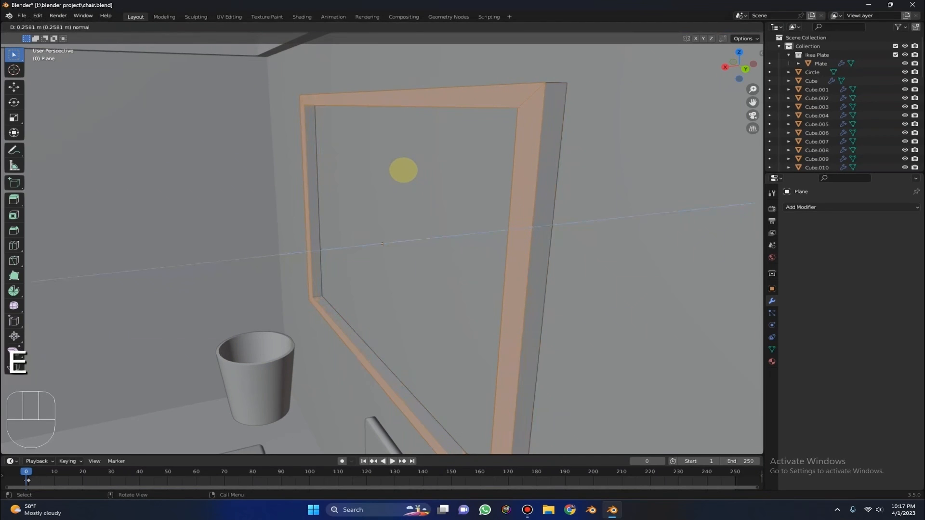
left_click(402, 170)
Step: Try centred loop cuts across the frame's upper and lower bars
middle_click_drag(402, 170, 417, 99)
key("ctrl+r")
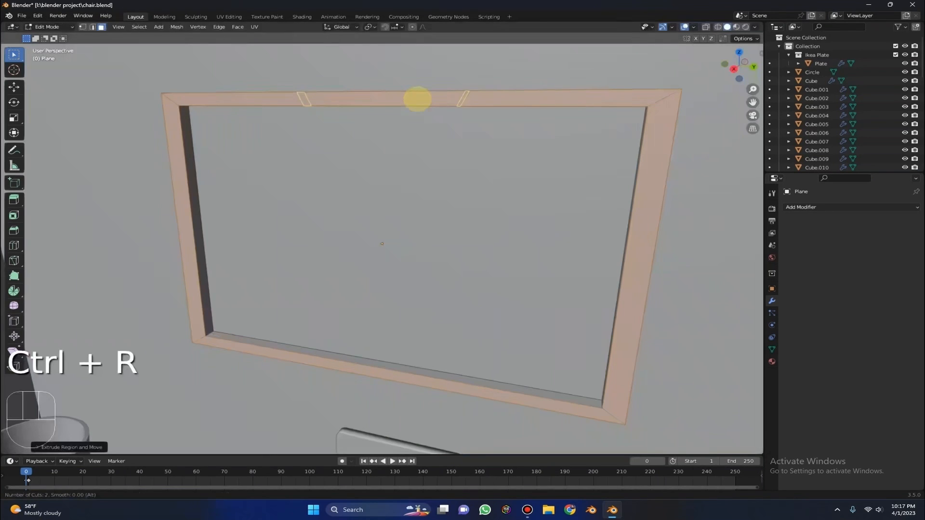
left_click(379, 263)
key("ctrl+r")
left_click(346, 351)
left_click(369, 259)
middle_click_drag(369, 259, 394, 383)
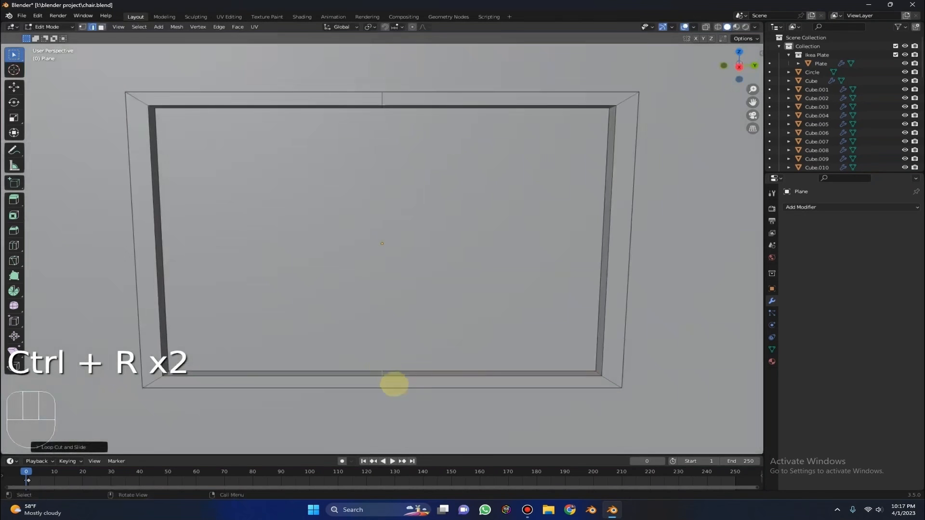
Step: Try to bevel the centre cut edges of both bars into strips, then undo back to the plain extruded frame
middle_click_drag(435, 197, 458, 210)
left_click(381, 92, "alt+shift")
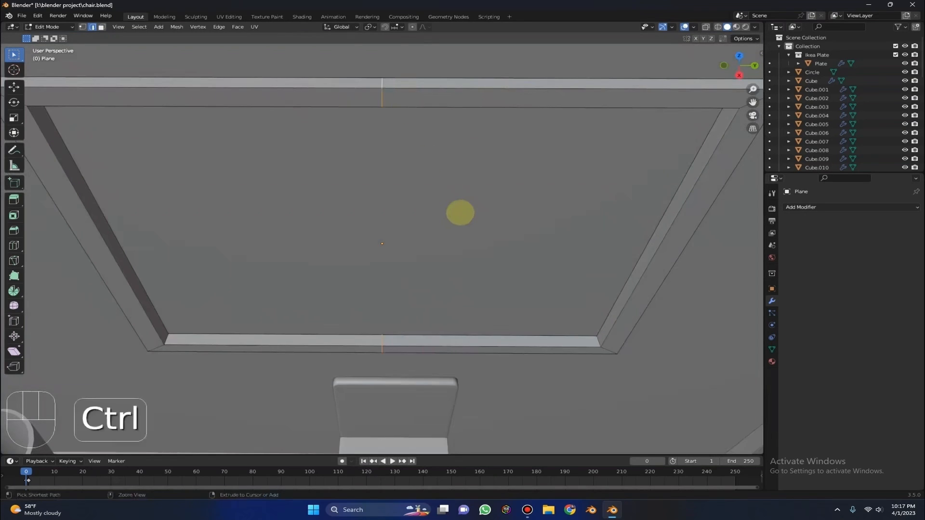
key("ctrl+b")
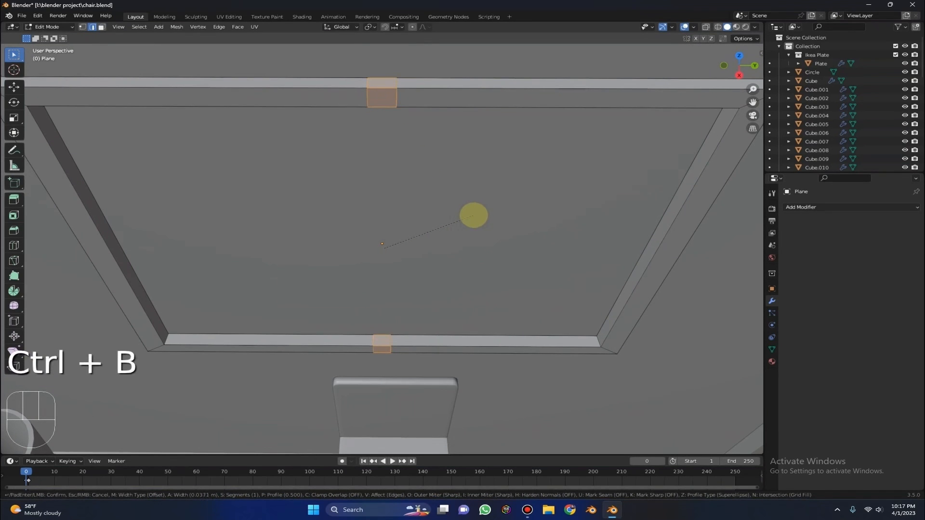
key("ctrl+z")
key("ctrl+z")
key("ctrl+z")
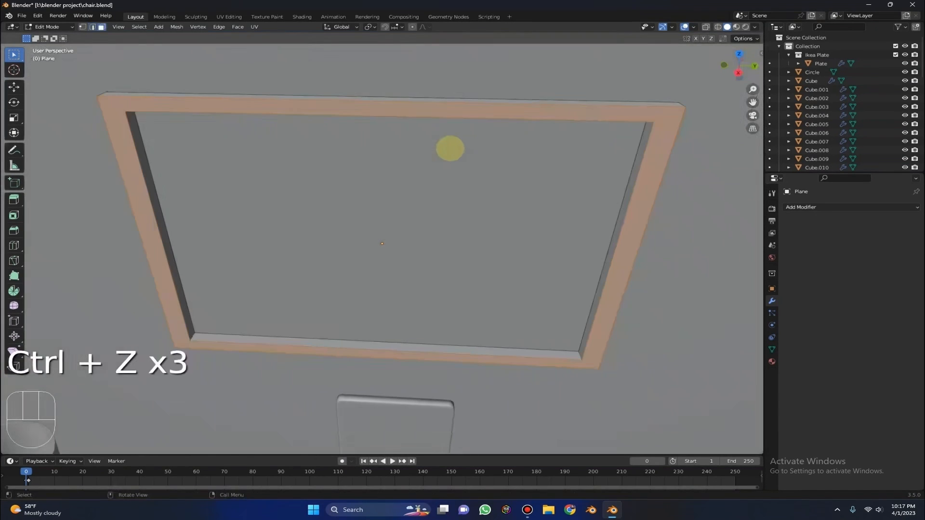
Step: Move the whole frame along X closer to the wall, then return to editing its mesh
key("Tab")
middle_click_drag(450, 149, 389, 181)
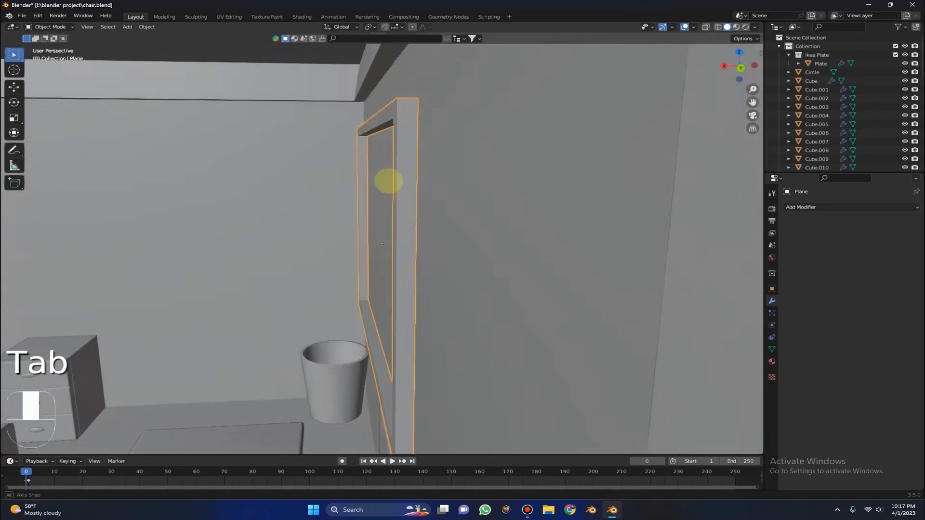
key("g")
key("x")
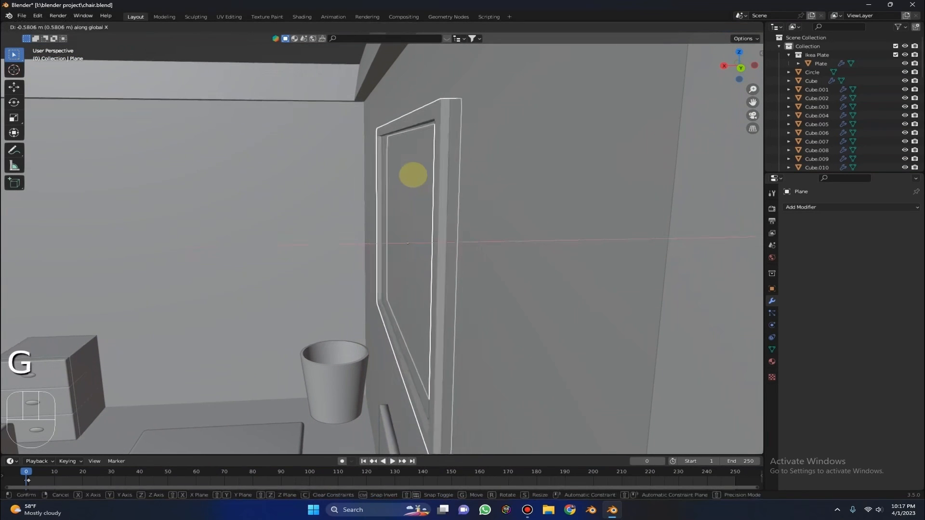
left_click(406, 176)
key("Tab")
middle_click_drag(431, 121, 411, 171)
key("ctrl+r")
left_click(469, 149)
left_click(475, 150)
key("ctrl+z")
Step: Add a centred loop cut around the frame's inner sides and fill the loop with a single face
scroll(323, 123, "up", 2)
middle_click_drag(318, 121, 276, 77)
key("ctrl+r")
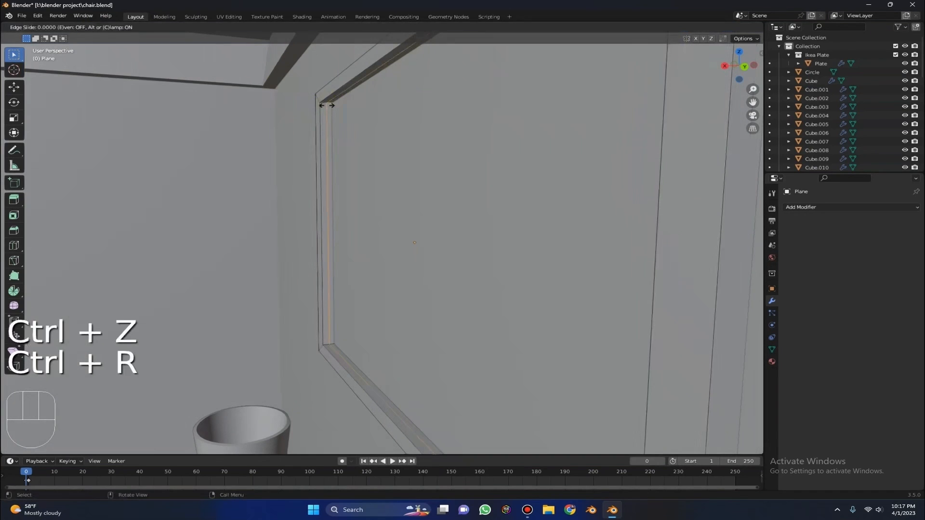
left_click(330, 103)
key("f")
middle_click_drag(331, 103, 393, 125)
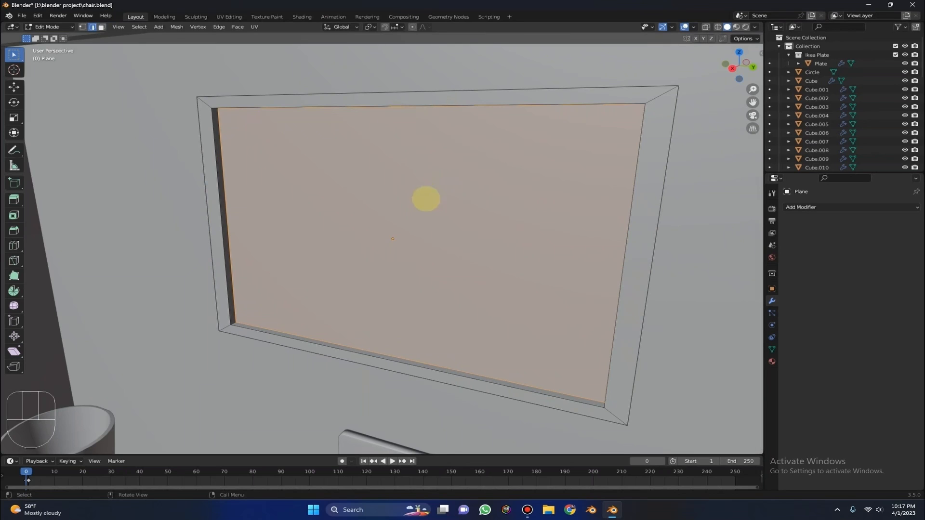
middle_click_drag(425, 198, 408, 188)
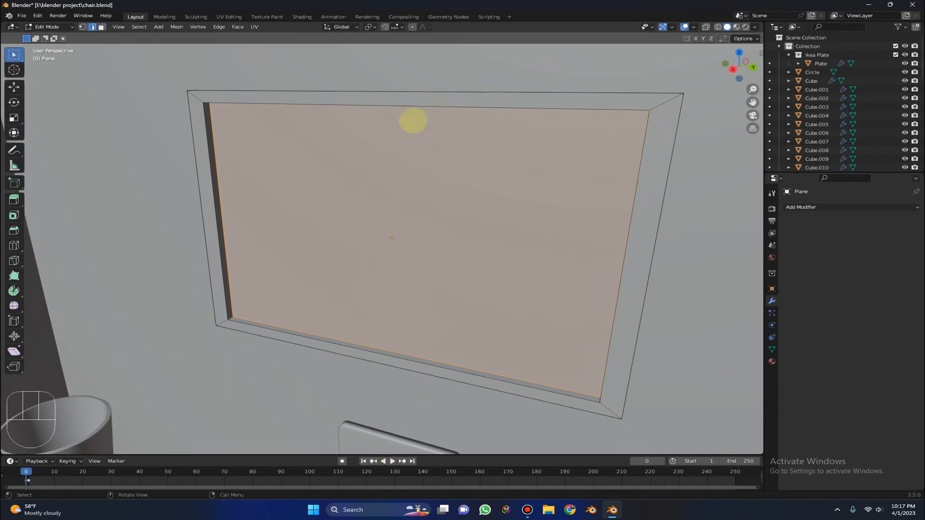
Step: Separate the filled centre face from the wall frame into its own object and return to Object Mode
key("shift+a")
key("Tab")
key("shift+a")
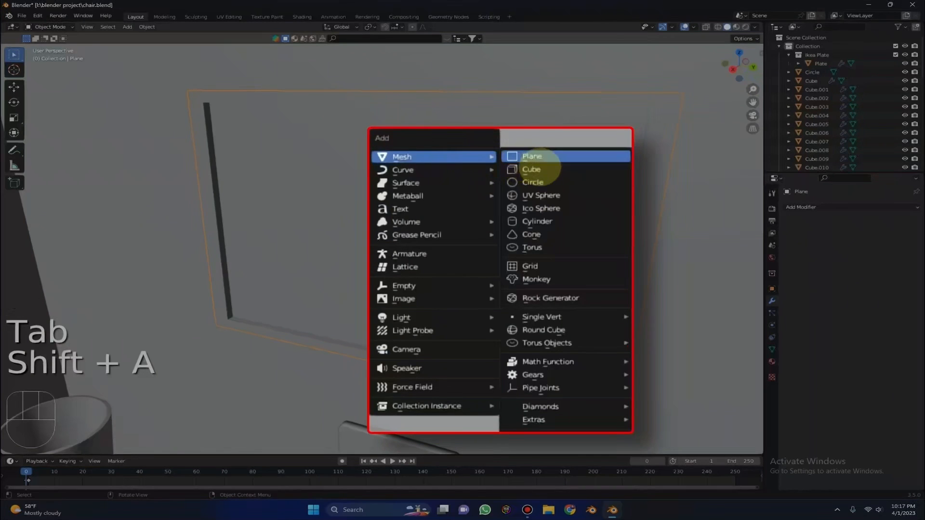
key("Tab")
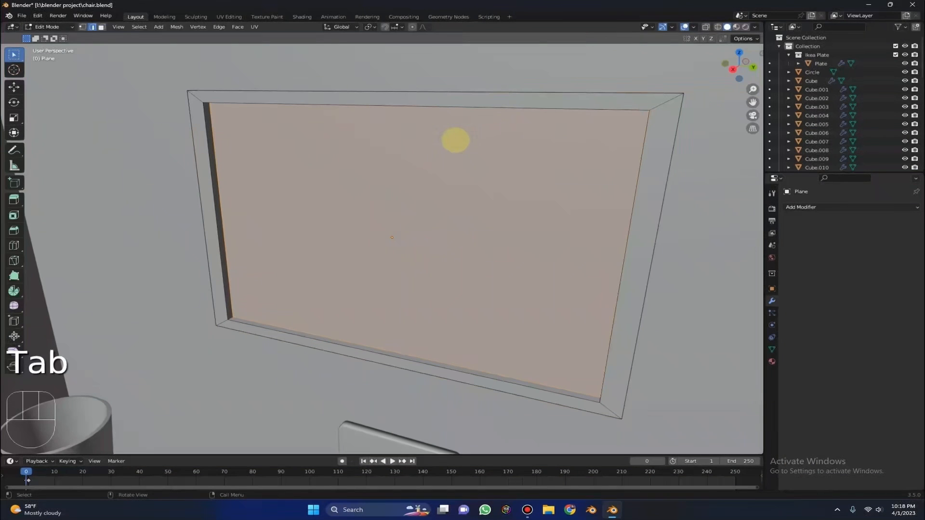
key("p")
left_click(415, 167)
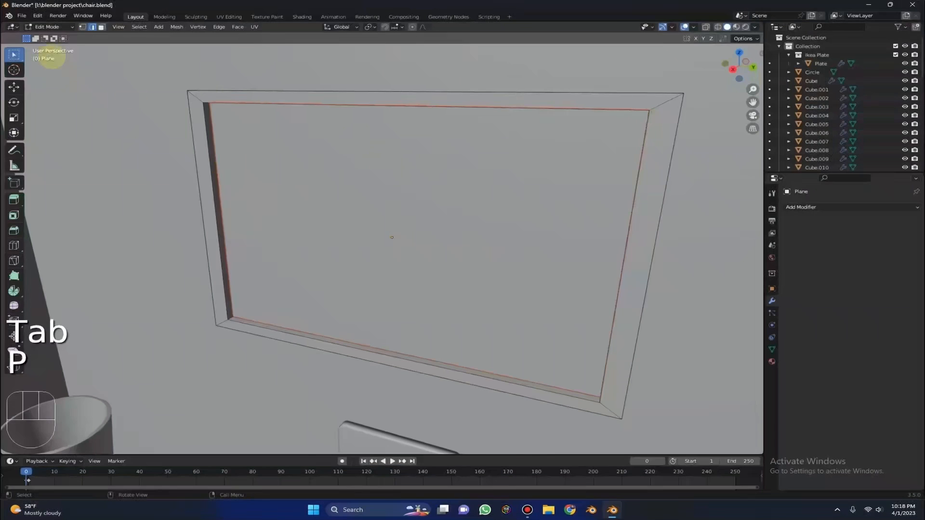
left_click(42, 25)
left_click(53, 36)
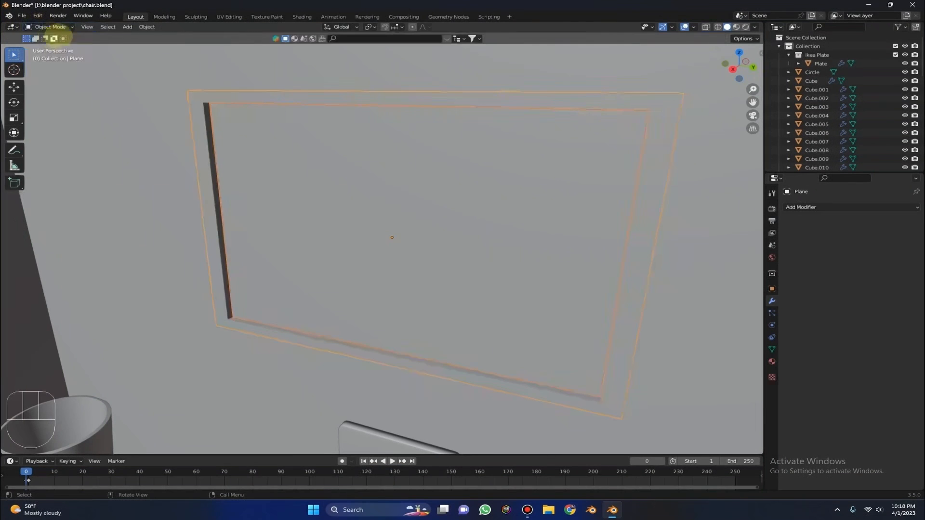
Step: Add a cube and move it up to the wall panel inside the frame opening
key("shift+a")
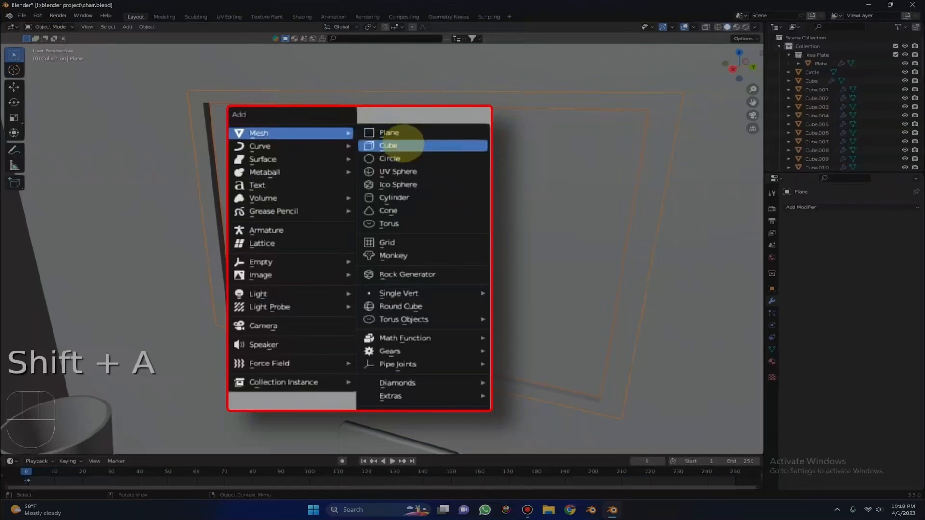
left_click(403, 143)
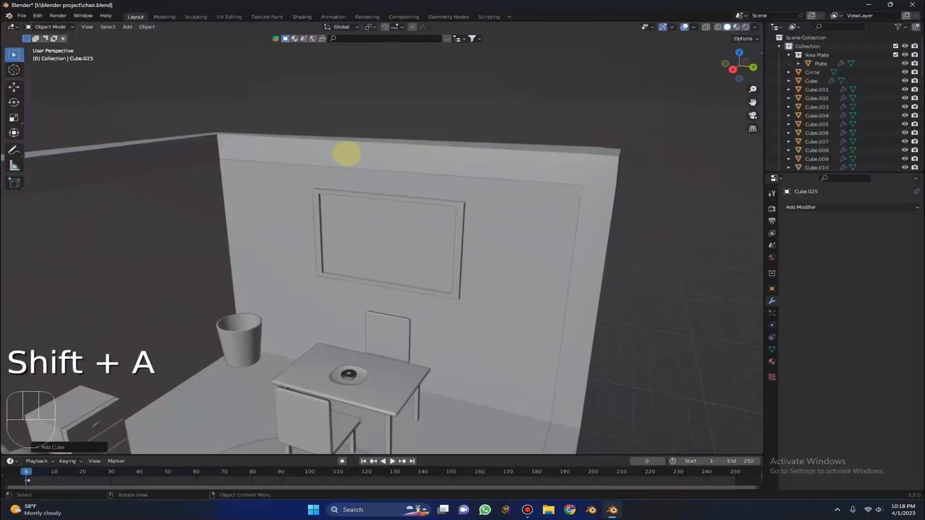
key("g")
left_click(437, 155)
key("g")
middle_click_drag(439, 151, 448, 110)
left_click(448, 105)
key("KP_Decimal")
middle_click_drag(580, 203, 607, 196)
Step: Scale the cube down to a small block and stretch it along Z into a thin vertical bar
key("s")
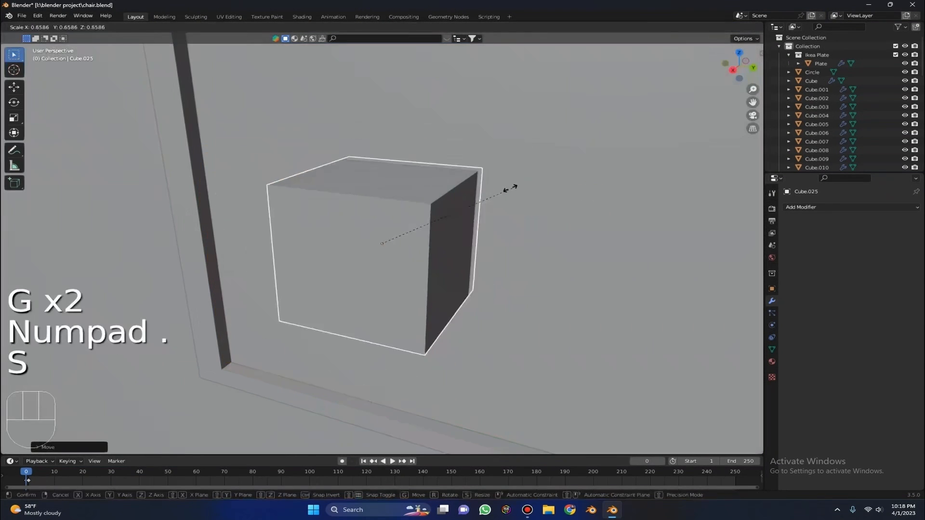
left_click(408, 240)
scroll(408, 240, "down", 5)
key("s")
key("z")
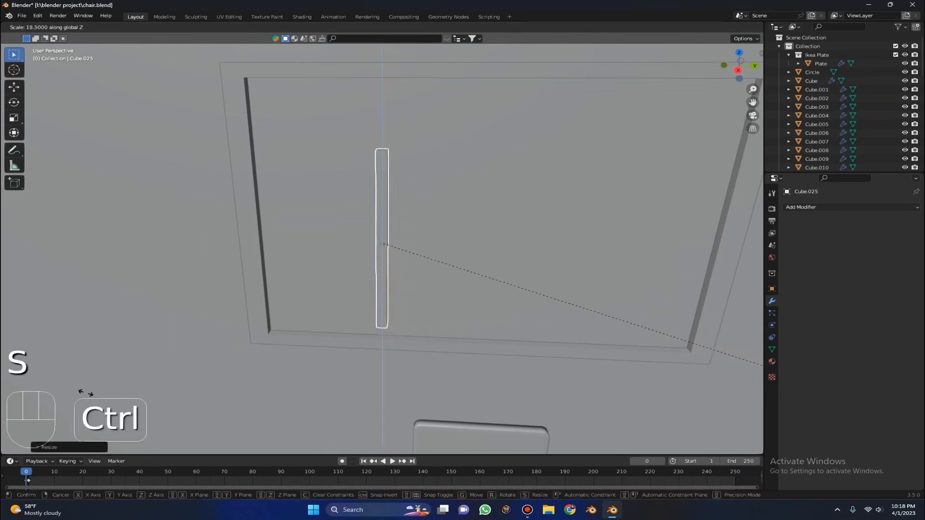
left_click(696, 52)
middle_click_drag(696, 52, 394, 111)
Step: Position the vertical bar within the frame by moving it along the Z, Y and X axes
key("g")
key("z")
left_click(576, 67)
key("g")
key("y")
left_click(499, 100)
key("g")
key("x")
left_click(476, 97)
Step: Adjust the bar's Z scale and height so it spans the frame opening from the lower to the upper edge
key("s")
key("z")
left_click(451, 121)
scroll(452, 119, "down", 2)
key("s")
key("z")
left_click(412, 107)
key("g")
key("z")
left_click(411, 104)
Step: Slide the vertical bar along Y to the middle of the frame
middle_click_drag(411, 104, 496, 118)
key("g")
key("x")
right_click(549, 116)
middle_click_drag(439, 118, 430, 112)
key("g")
key("y")
left_click(520, 116)
scroll(449, 90, "down", 3)
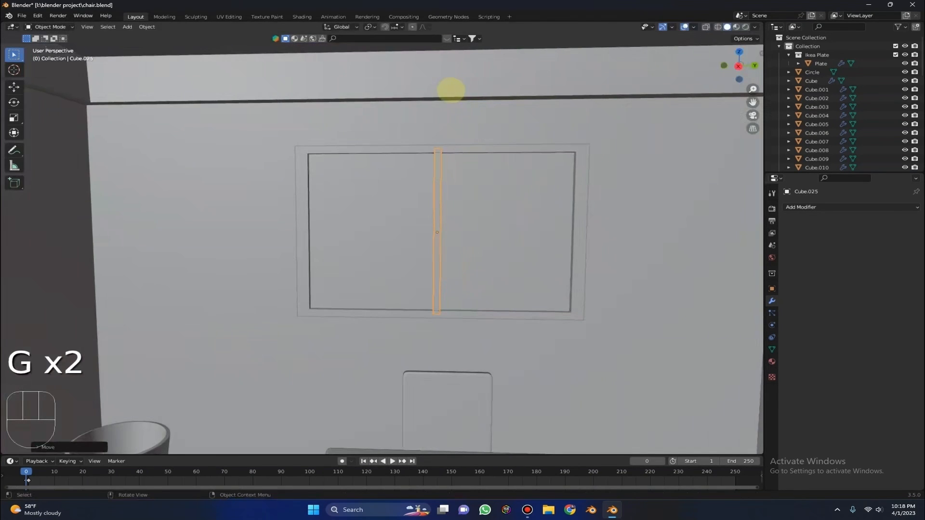
Step: Duplicate the vertical bar and rotate the copy about X until it lies horizontal across the frame
key("shift+d")
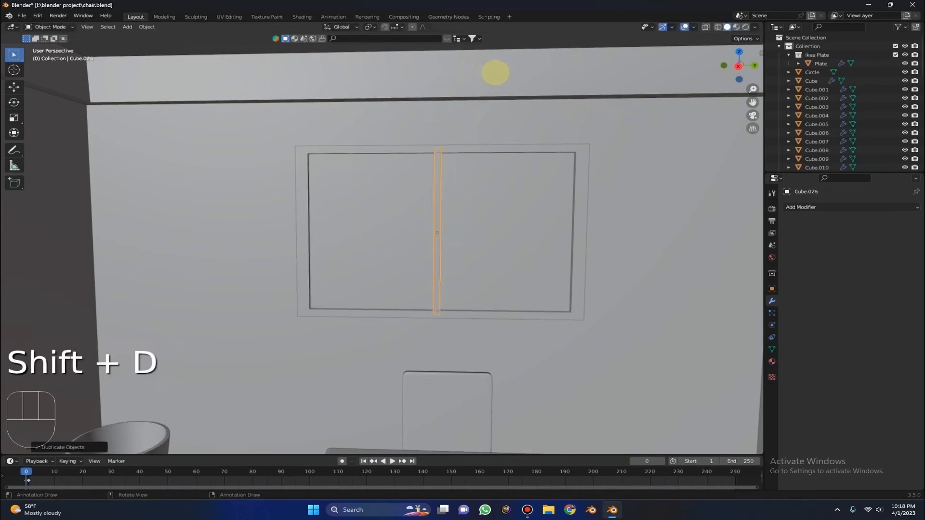
key("r")
key("x")
key("ctrl")
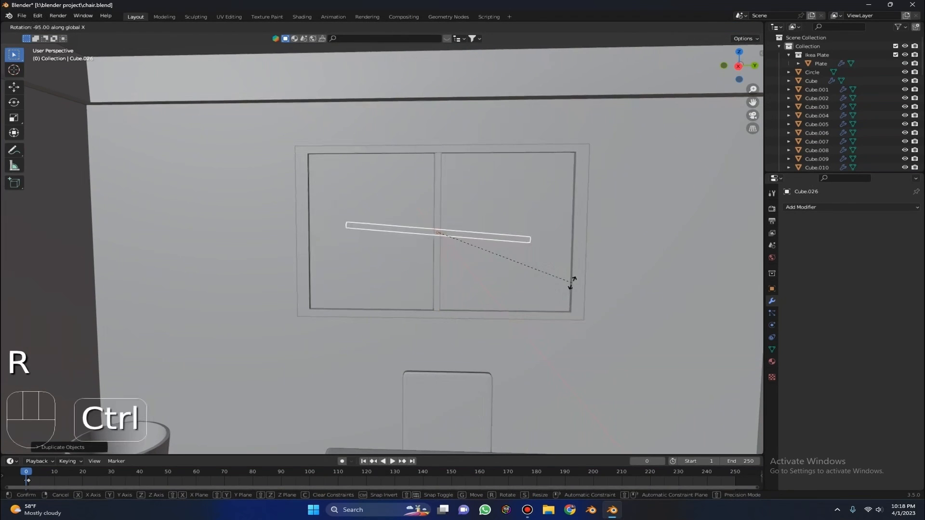
left_click(574, 276)
Step: Stretch the horizontal bar along Y to reach both sides of the frame and adjust its depth along X
key("s")
right_click(613, 193)
key("s")
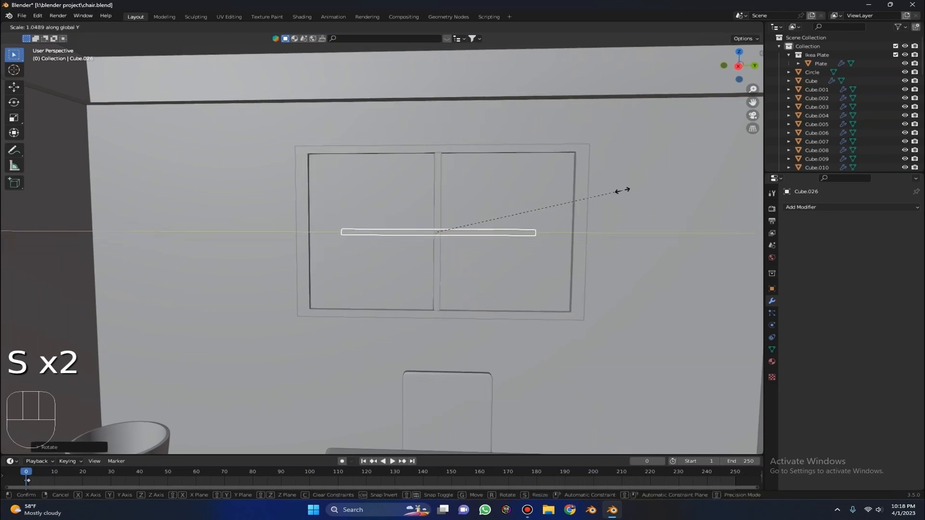
left_click(695, 190)
middle_click_drag(695, 189, 545, 167)
key("g")
key("x")
left_click(546, 167)
Step: Inspect the whole furnished room and the four-pane window from several angles
scroll(419, 130, "down", 10)
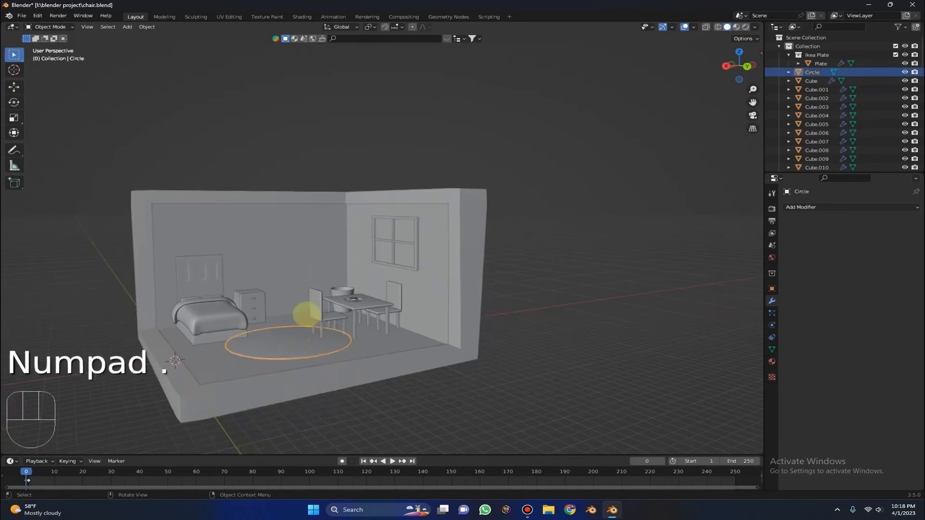
key("KP_Decimal")
middle_click_drag(395, 277, 413, 285)
scroll(413, 285, "down", 5)
middle_click_drag(390, 135, 427, 139)
middle_click_drag(564, 130, 559, 129)
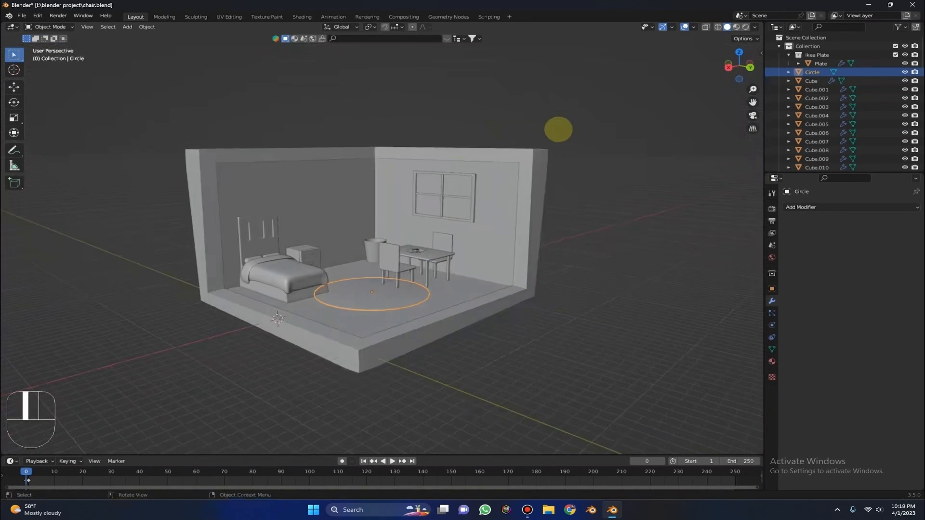
left_click(587, 163)
middle_click_drag(320, 302, 316, 304)
scroll(317, 304, "up", 1)
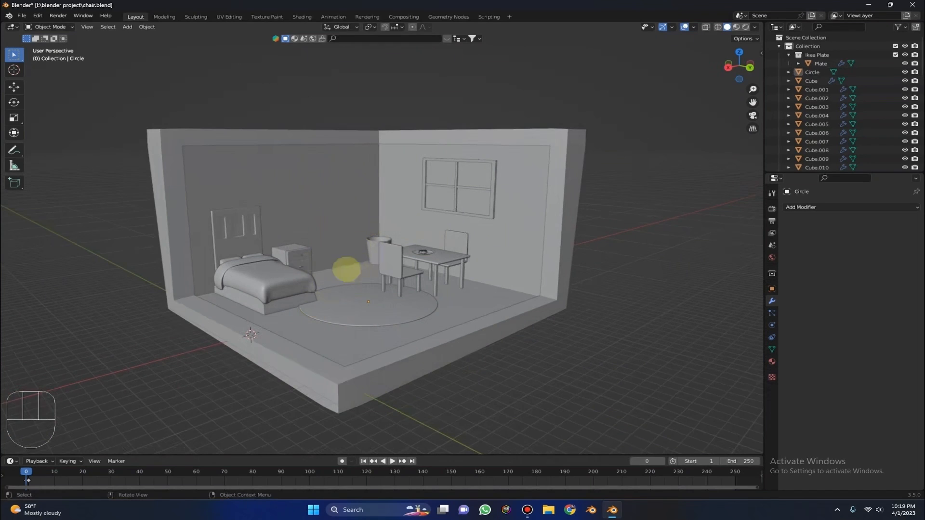
middle_click_drag(381, 235, 253, 181)
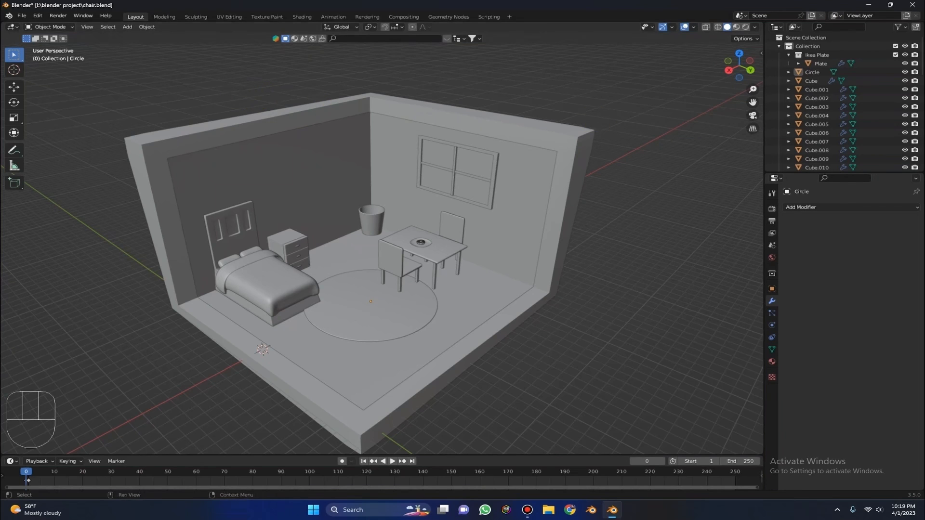
middle_click_drag(347, 289, 351, 263)
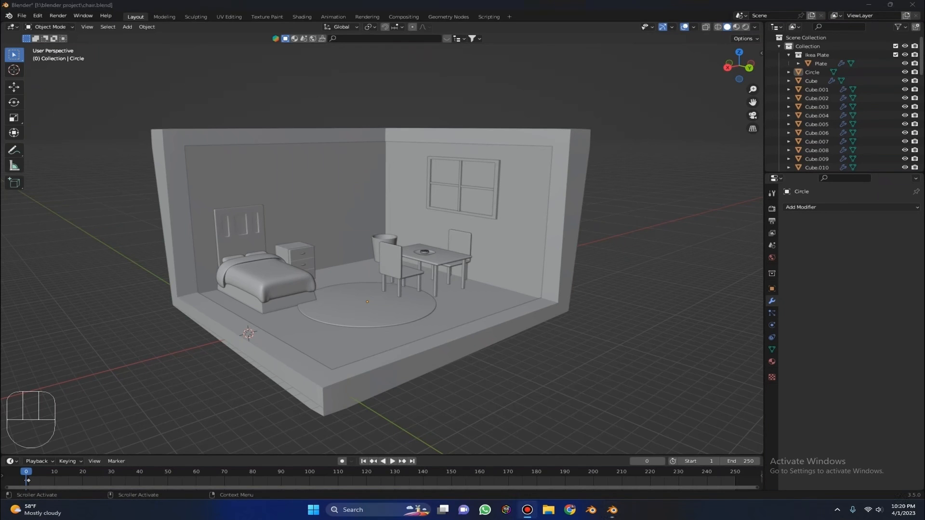
middle_click_drag(433, 168, 428, 155)
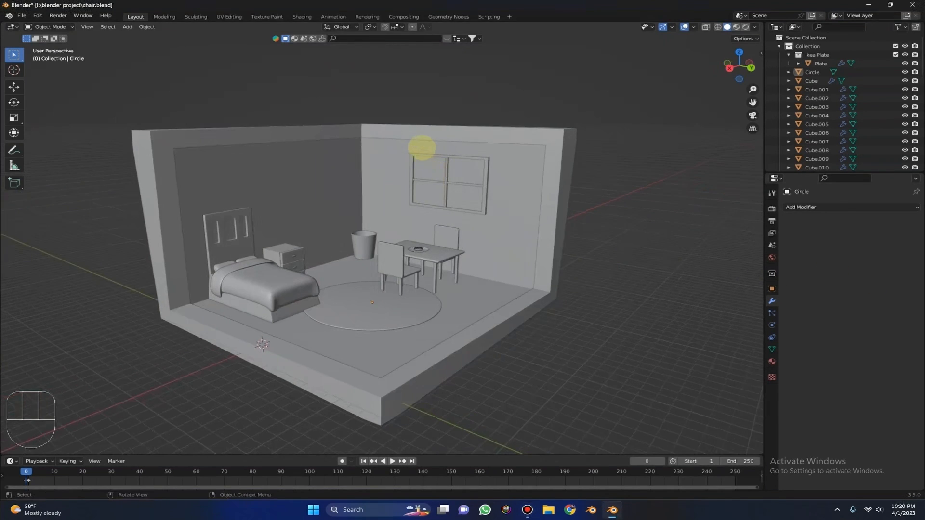
Step: Add a mesh circle, enlarge it, and rotate it 90° about the X axis
key("shift+a")
mouse_move(335, 135)
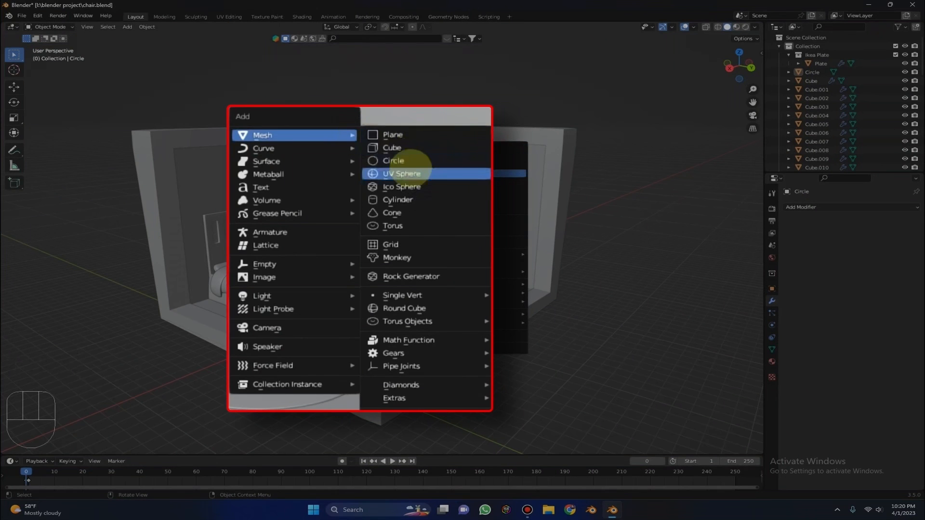
left_click(402, 161)
middle_click_drag(393, 219, 493, 204)
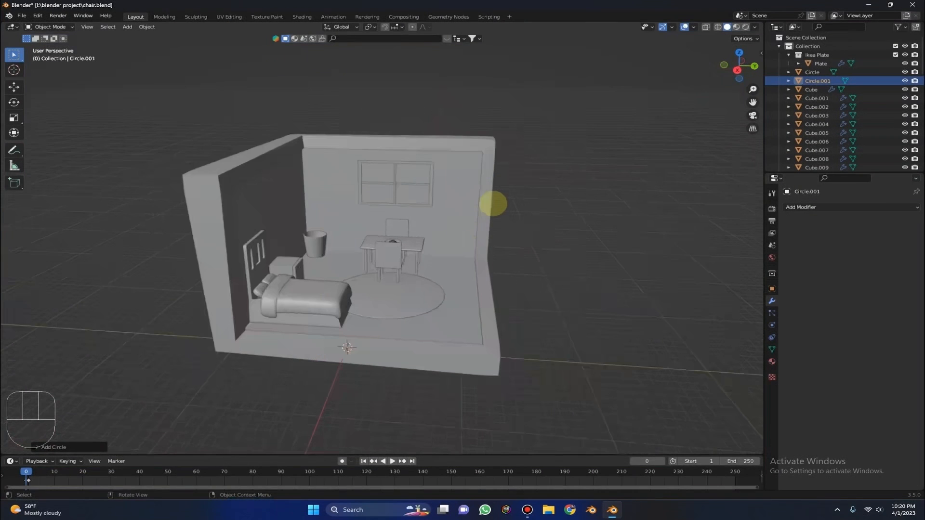
key("r")
left_click(331, 145)
key("s")
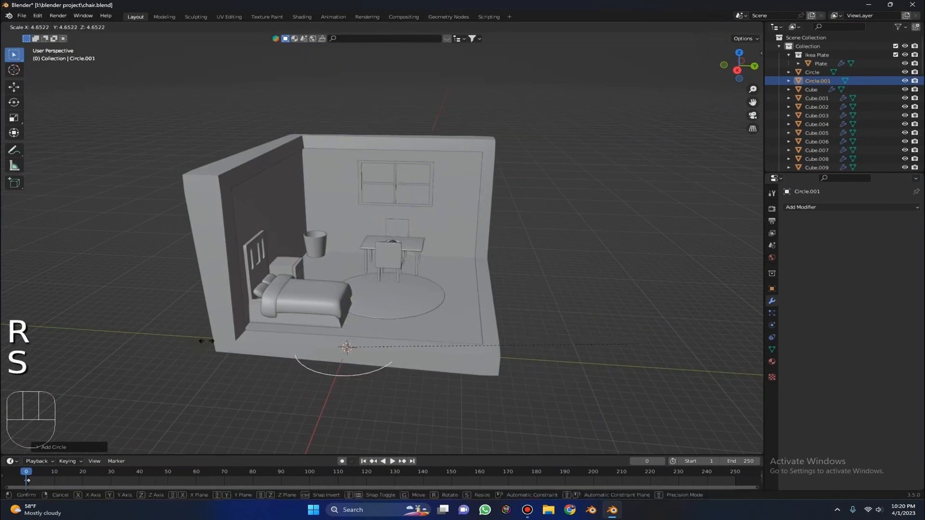
left_click(758, 245)
key("r")
key("r")
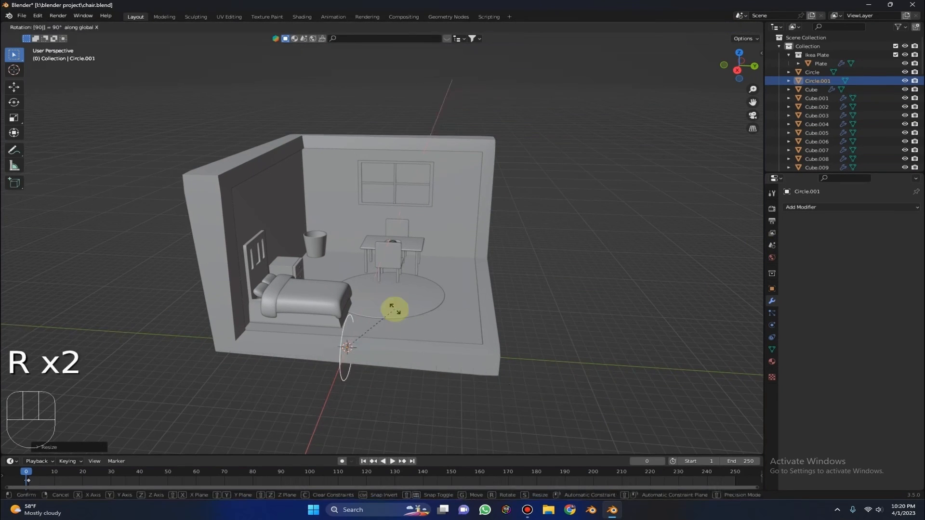
left_click(406, 259)
Step: Move the upright circle along X into the room and raise it along Z
middle_click_drag(406, 258, 324, 241)
key("g")
key("x")
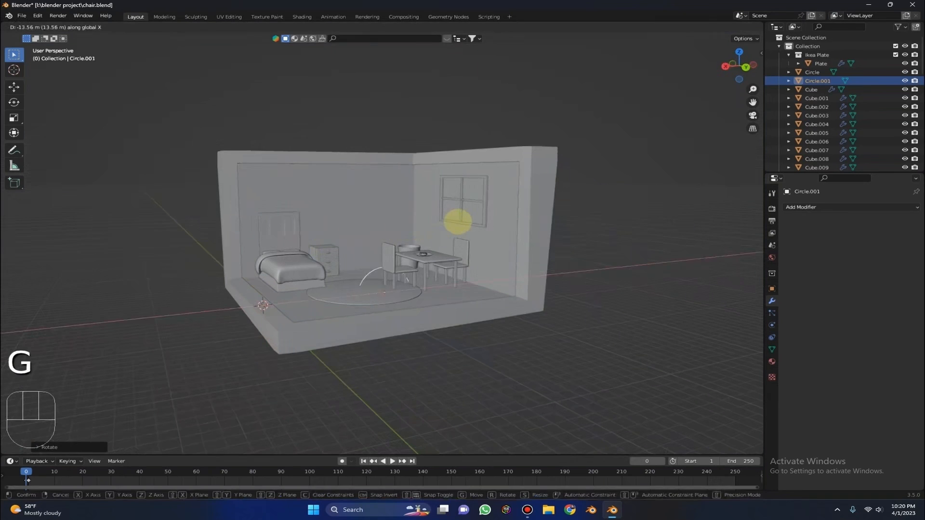
left_click(457, 221)
key("g")
key("z")
left_click(442, 153)
Step: Move the circle towards the bed wall above the bedside drawers and scale it to about 0.9
middle_click_drag(442, 153, 471, 165)
key("g")
key("y")
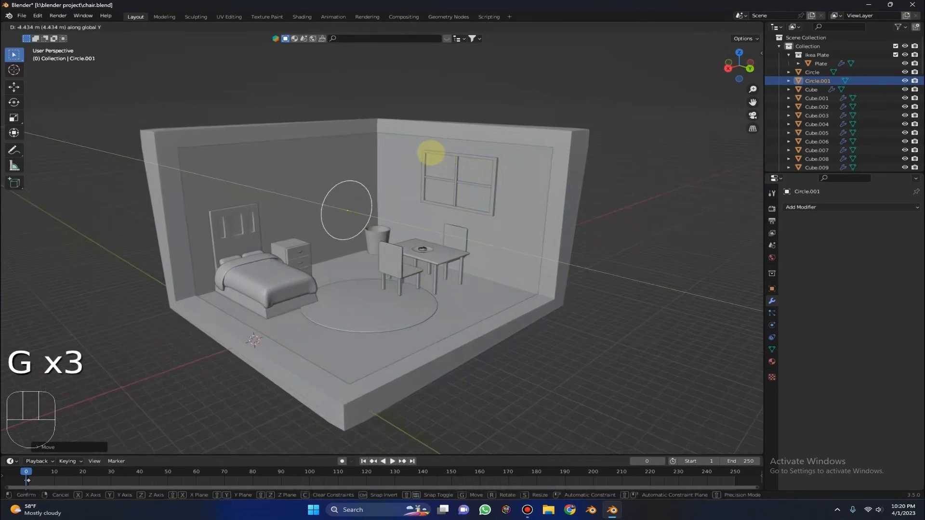
left_click(417, 147)
key("g")
key("s")
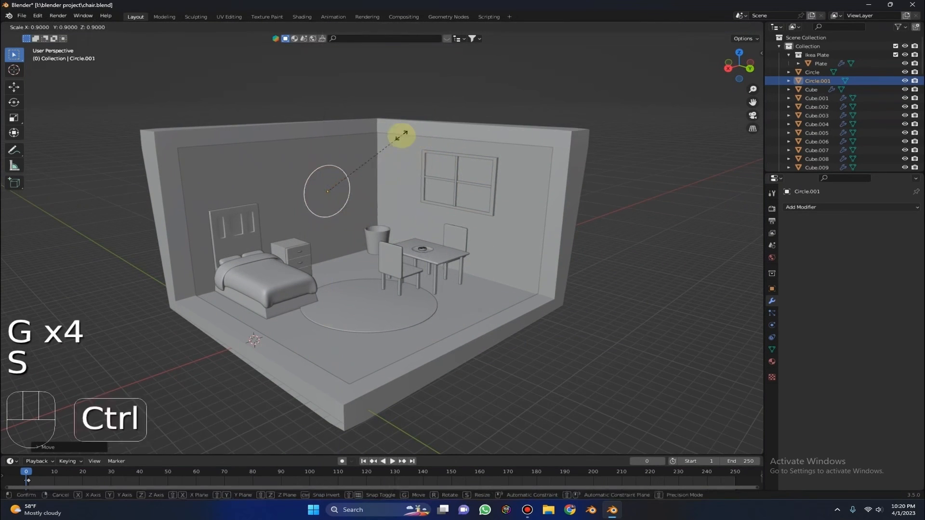
left_click(401, 135)
Step: Fill the circle's full outline with a face in Edit Mode
key("KP_Decimal")
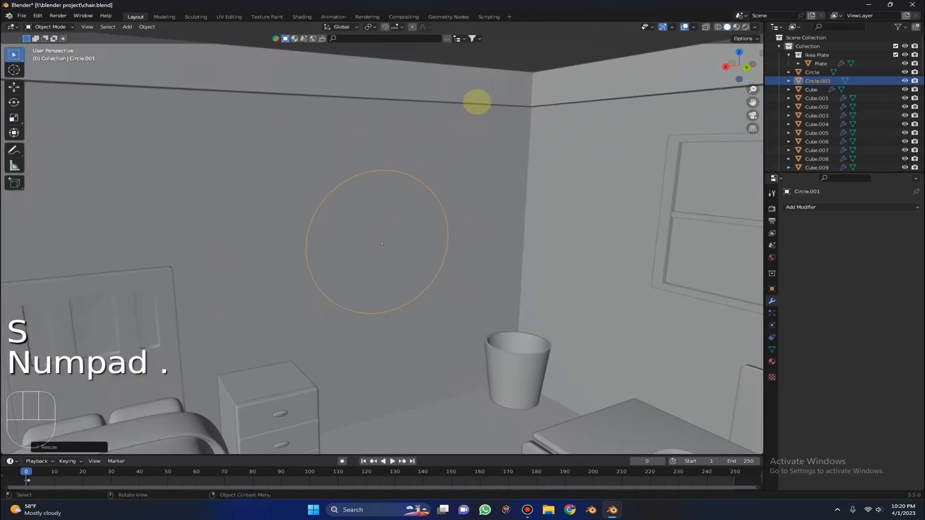
key("Tab")
key("1")
key("a")
middle_click_drag(374, 235, 409, 224)
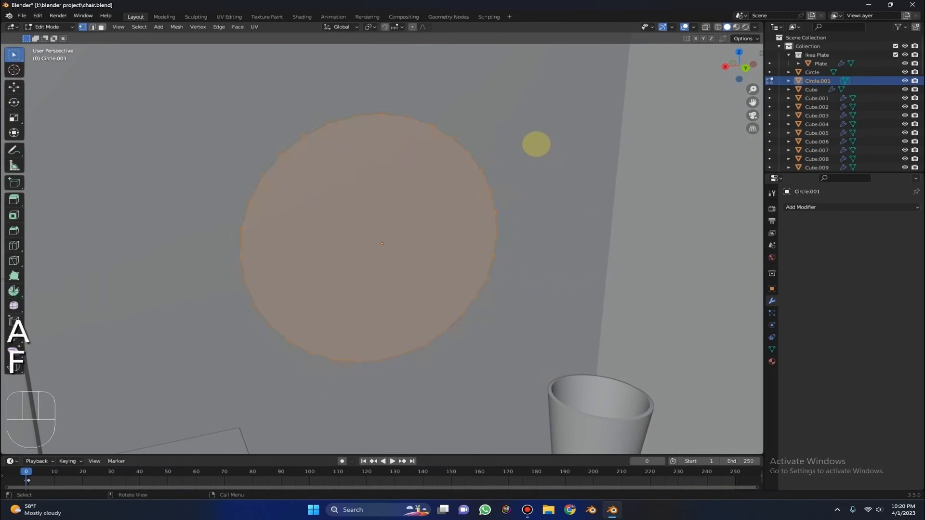
middle_click_drag(536, 144, 518, 132)
Step: Inset the disc's face and enlarge the inner face slightly to leave a narrow rim
key("i")
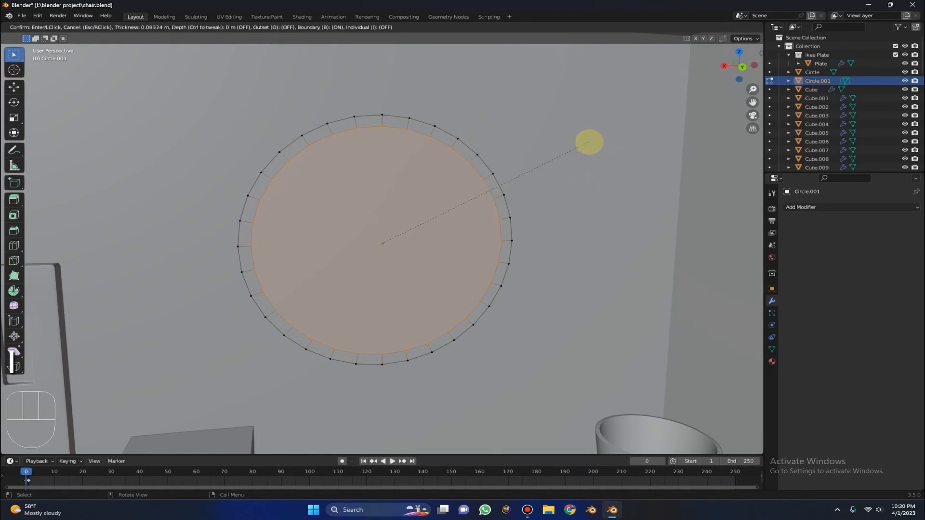
left_click(592, 143)
scroll(588, 144, "up", 2)
middle_click_drag(541, 137, 623, 150)
scroll(638, 153, "up", 1)
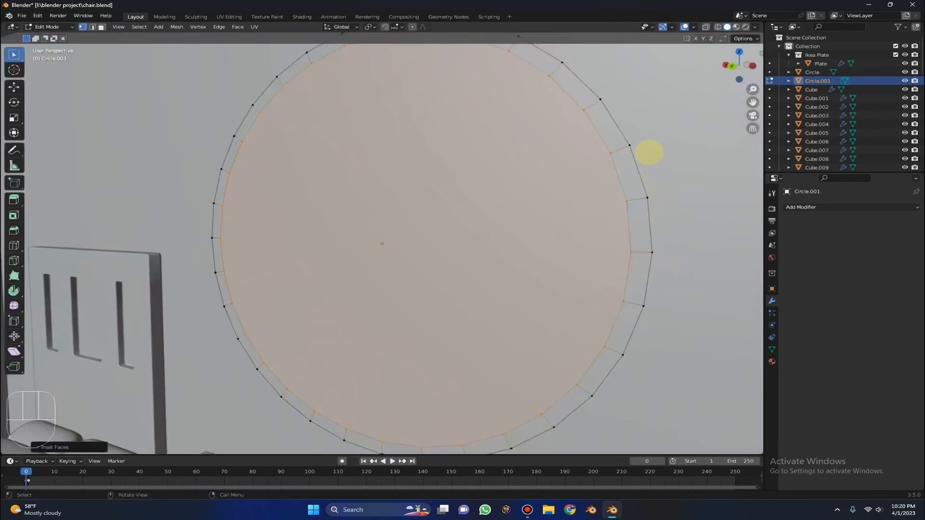
key("s")
left_click(655, 147)
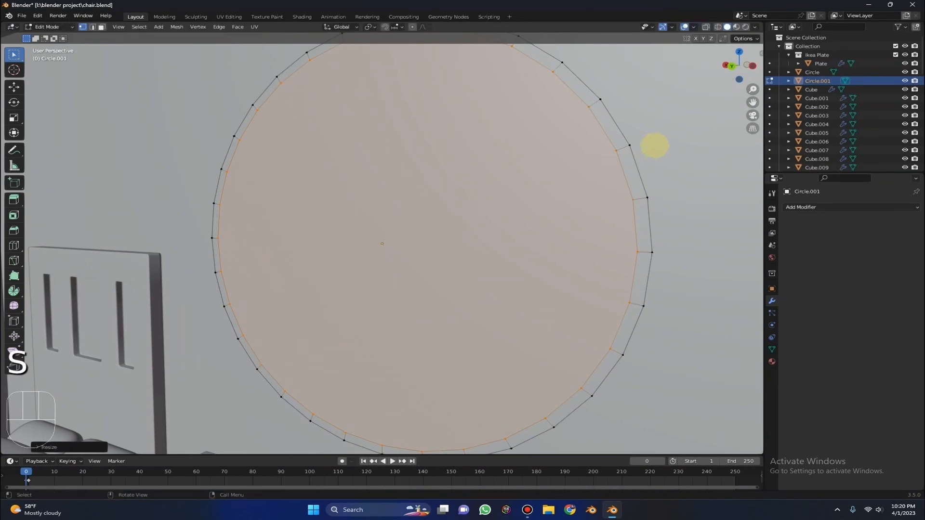
Step: Delete the disc's inner face to leave a thin ring, then return to Object Mode
key("Delete")
left_click(668, 132)
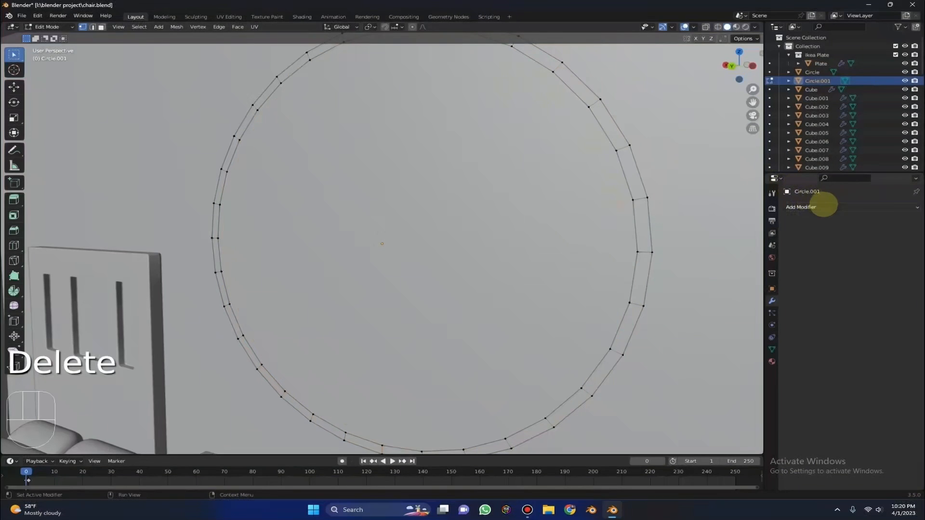
key("Tab")
scroll(528, 180, "down", 4)
scroll(553, 176, "up", 4)
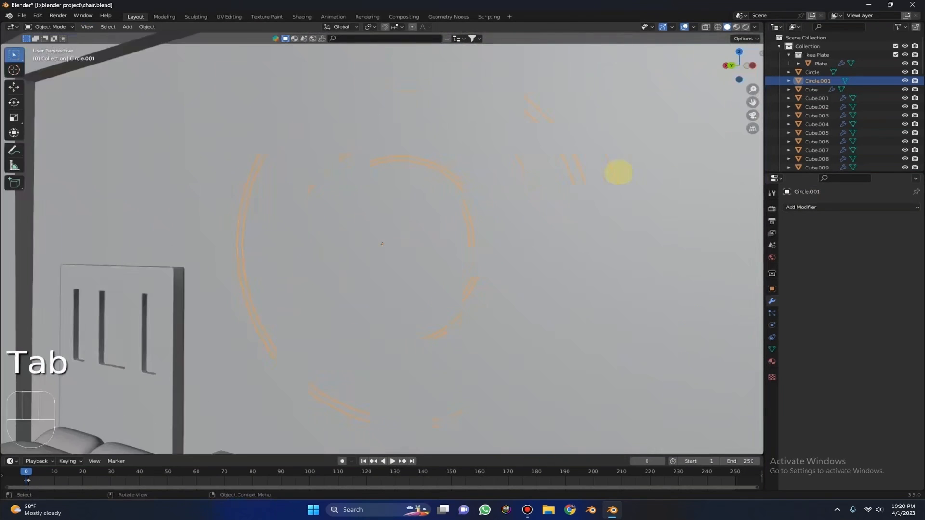
Step: Add a Solidify modifier to the ring, remove its thickness keyframe, and set the thickness to 0.04 m
middle_click_drag(586, 172, 559, 174)
left_click(808, 206)
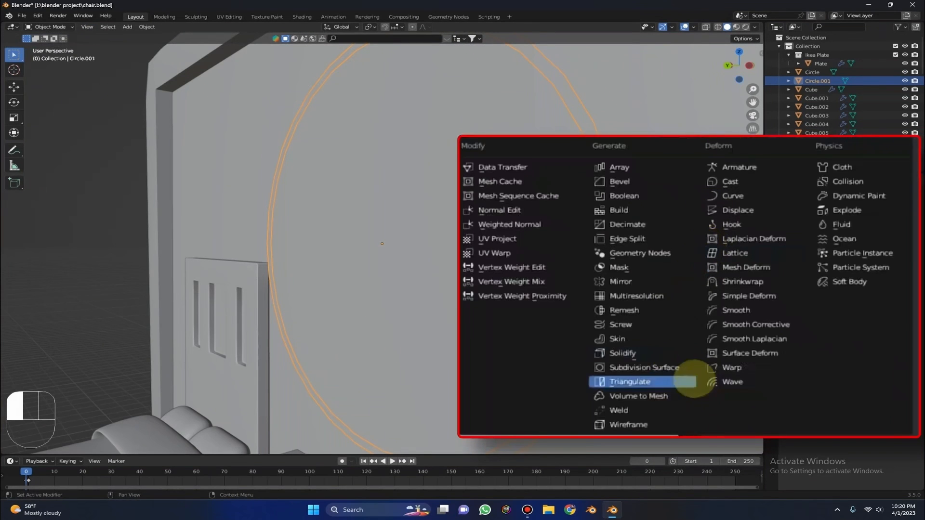
left_click(626, 352)
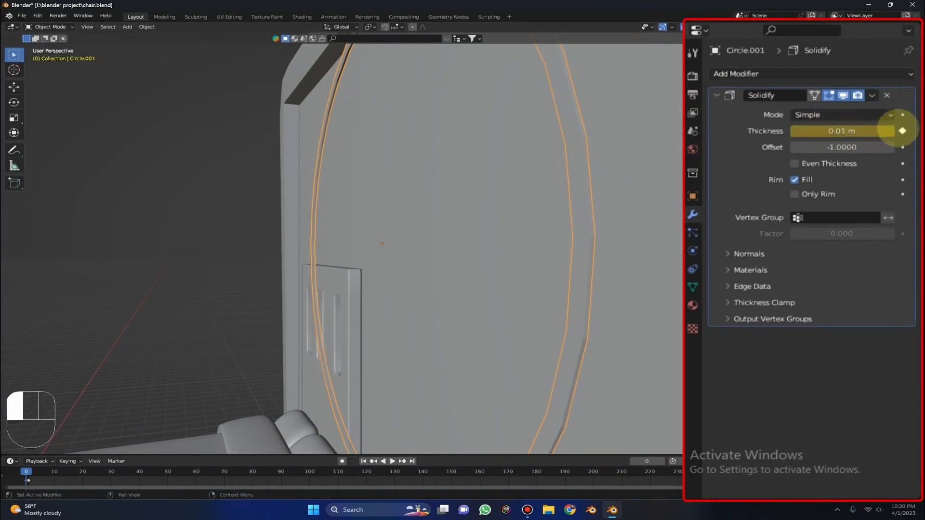
left_click(902, 130)
left_click_drag(887, 131, 901, 131)
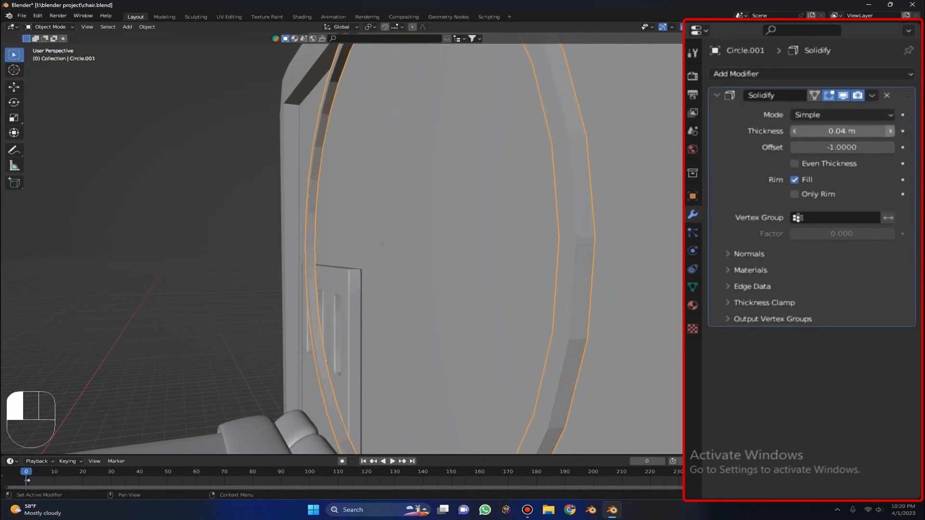
Step: Increase the ring's Solidify thickness to 0.05 m and add a Subdivision Surface modifier with viewport and render levels of 3
left_click(889, 131)
scroll(278, 223, "up", 4)
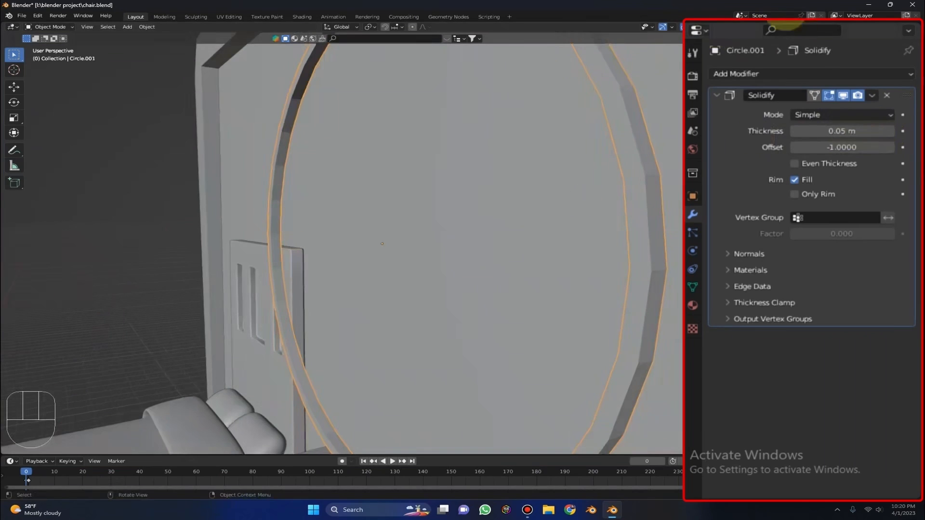
left_click(819, 72)
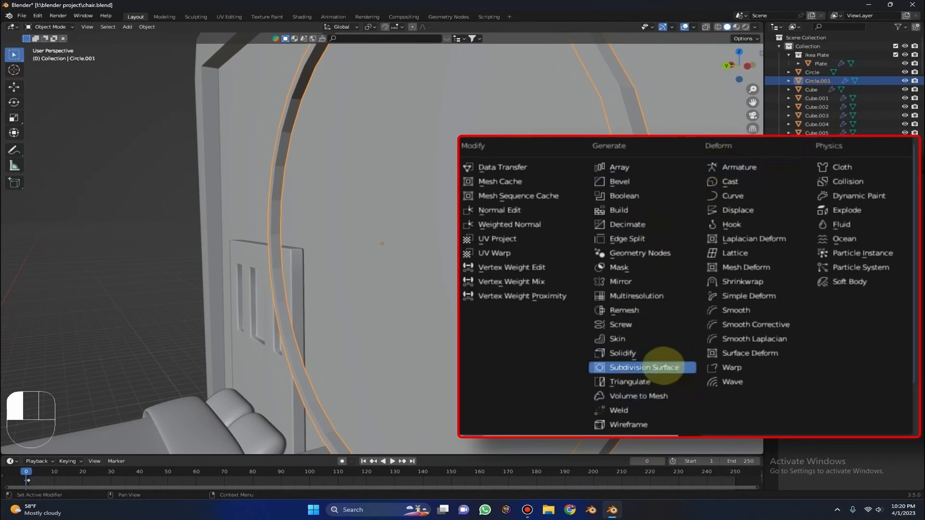
left_click(655, 367)
left_click(890, 372)
left_click(905, 406)
left_click(905, 414)
Step: Shade the ring smooth and set its Solidify thickness to 0.1 m
right_click(598, 174)
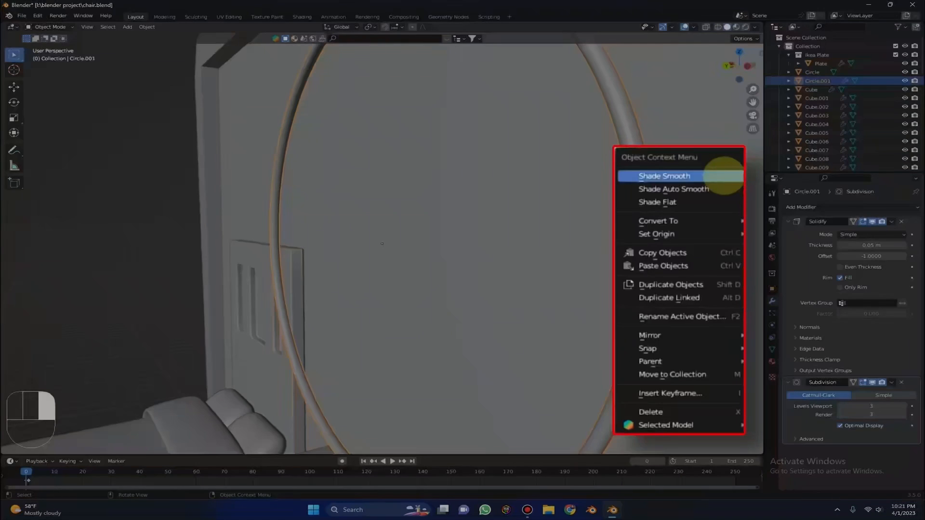
left_click(598, 175)
scroll(598, 174, "down", 2)
middle_click_drag(599, 174, 631, 168)
scroll(630, 169, "up", 2)
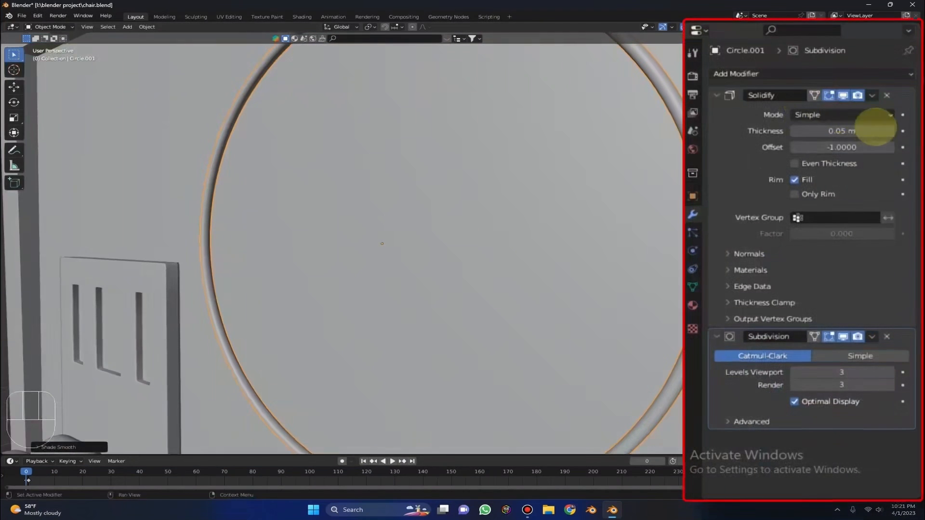
left_click_drag(833, 135, 867, 135)
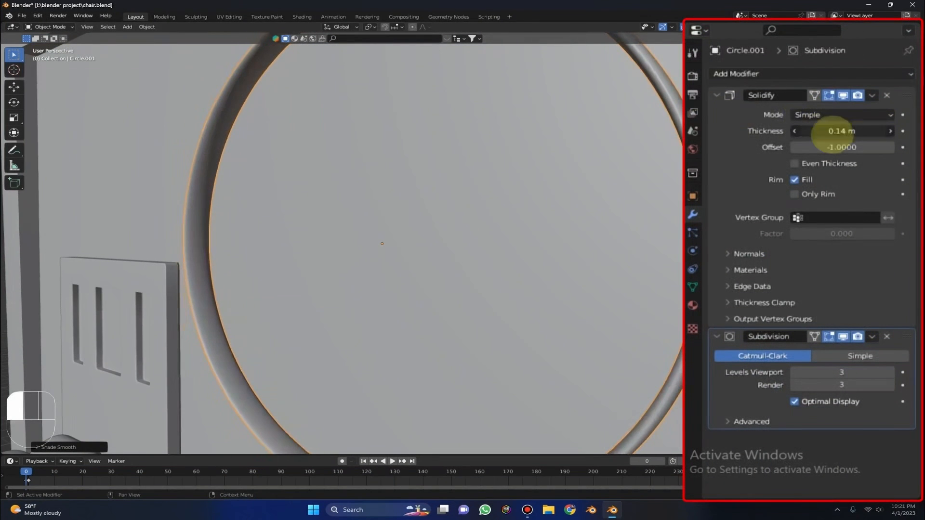
left_click(794, 129)
left_click(795, 129)
left_click(797, 130)
left_click(795, 130)
Step: Select the ring's inner edge loop in Edit Mode and scale it to adjust the rim's width
middle_click_drag(607, 188, 685, 202)
key("Tab")
left_click(684, 202, "alt")
key("s")
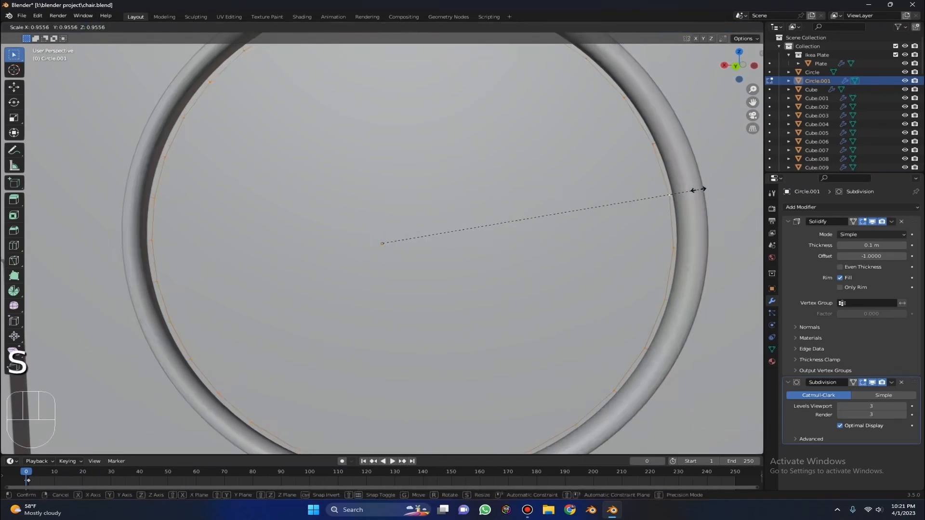
key("ctrl")
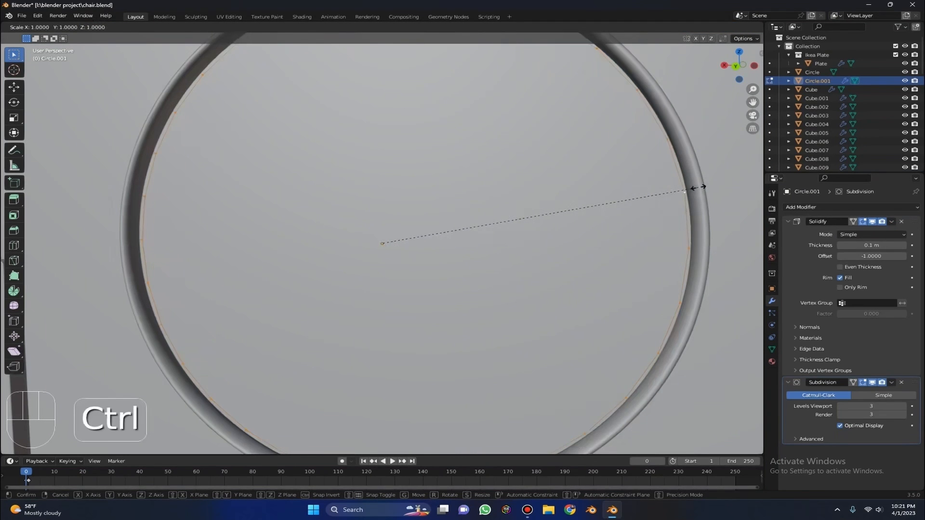
left_click(684, 188)
scroll(669, 180, "down", 2)
scroll(665, 179, "up", 4)
middle_click_drag(628, 175, 657, 164)
key("s")
key("ctrl")
left_click(602, 170)
Step: Fine-tune the scale of the selected inner edge loop in several small adjustments, inspecting the rim's profile up close
scroll(657, 163, "down", 5)
key("KP_Decimal")
middle_click_drag(333, 118, 586, 221)
scroll(518, 176, "up", 6)
key("s")
key("ctrl")
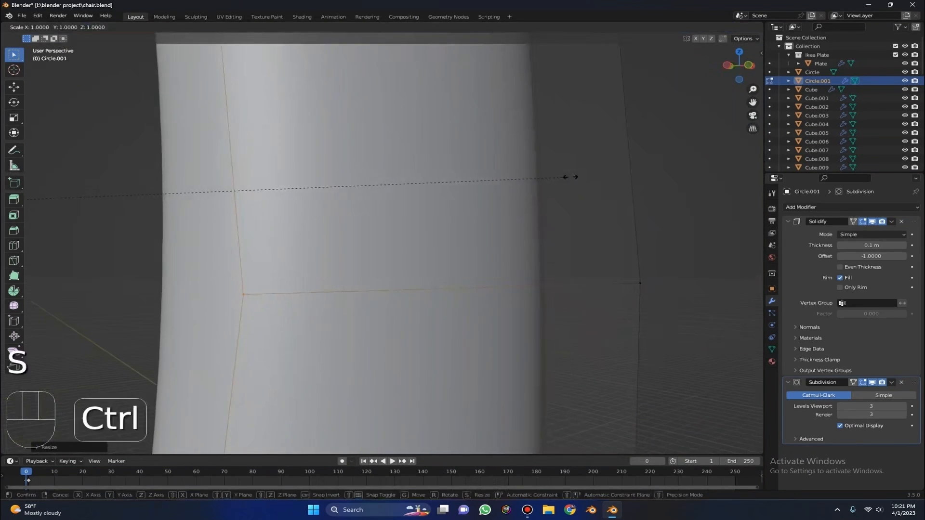
left_click(577, 169)
middle_click_drag(576, 169, 570, 157)
scroll(570, 157, "down", 8)
key("s")
left_click(606, 167)
scroll(599, 169, "up", 5)
scroll(599, 168, "up", 1)
key("s")
left_click(573, 165)
scroll(516, 143, "up", 1)
middle_click_drag(517, 143, 466, 133)
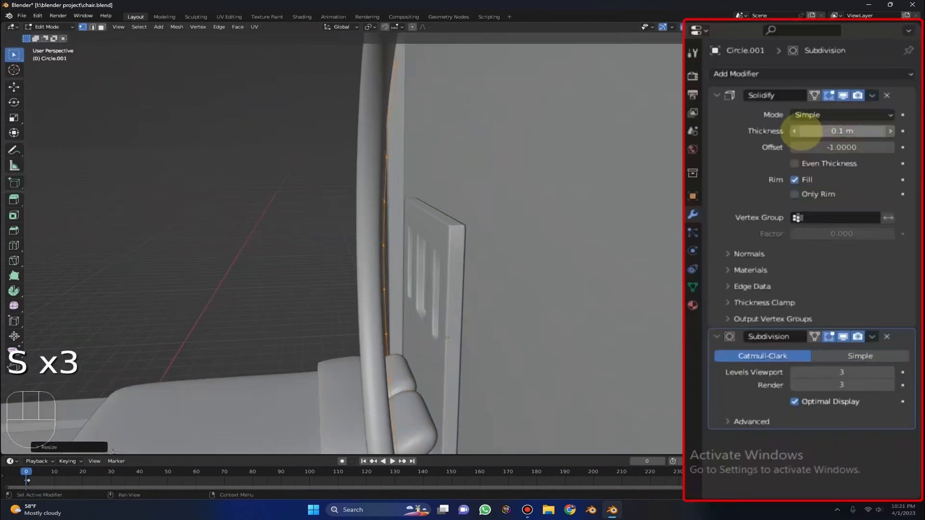
Step: Reduce the Solidify thickness to 0.07 m and return to Object Mode
left_click(795, 131)
left_click(796, 131)
left_click(796, 131)
scroll(493, 222, "down", 3)
middle_click_drag(493, 223, 417, 244)
key("Tab")
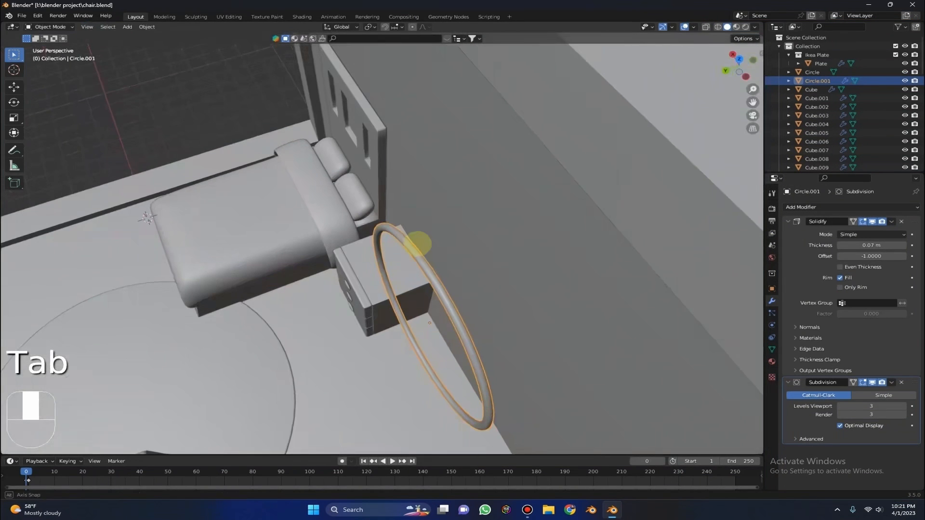
Step: Move the ring about 2 m along the negative Y axis toward the wall behind the bed
key("g")
key("x")
key("g")
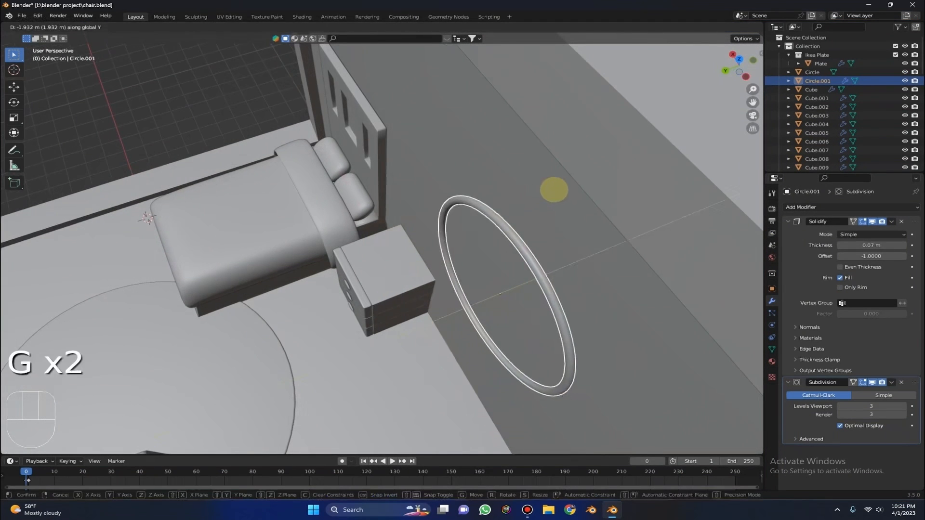
left_click(562, 183)
Step: Adjust the ring's position along the Y axis in small moves so it sits against the wall
scroll(561, 182, "up", 2)
middle_click_drag(561, 182, 508, 139)
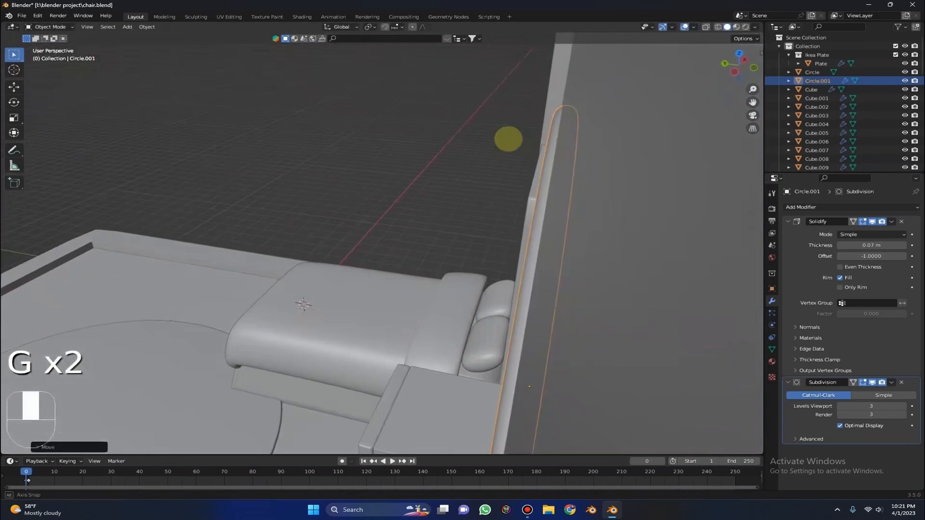
key("g")
key("y")
left_click(495, 132)
scroll(496, 121, "up", 6)
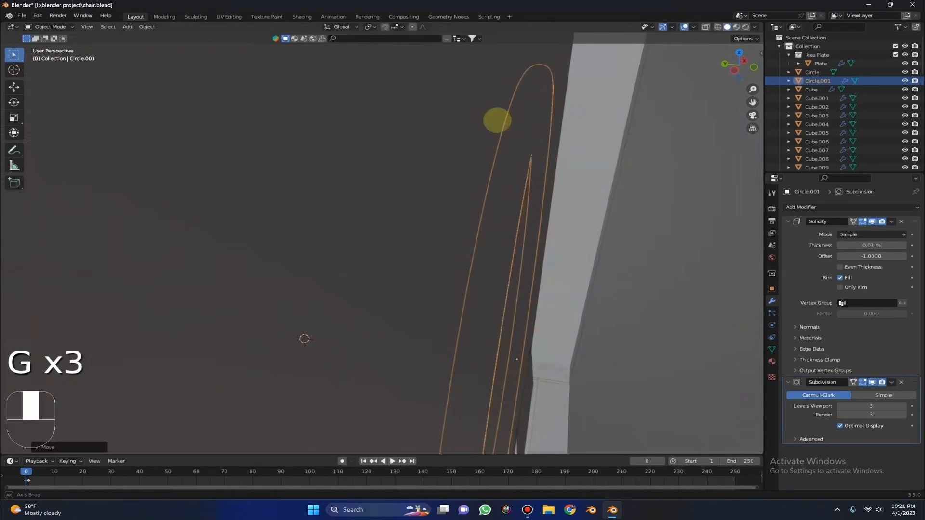
middle_click_drag(492, 120, 479, 114)
key("g")
key("y")
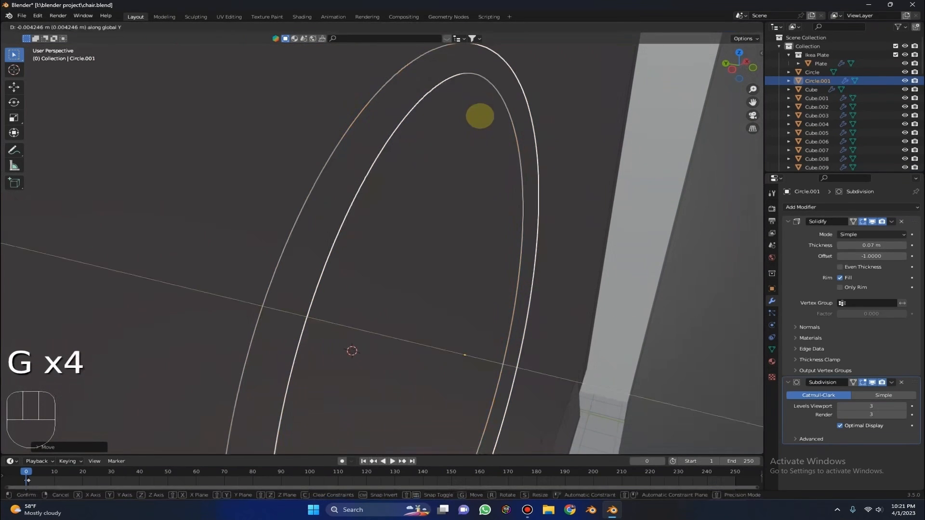
left_click(480, 116)
Step: Scale the whole ring down slightly on the wall beside the bed
scroll(628, 120, "down", 8)
middle_click_drag(628, 120, 545, 112)
scroll(545, 111, "up", 1)
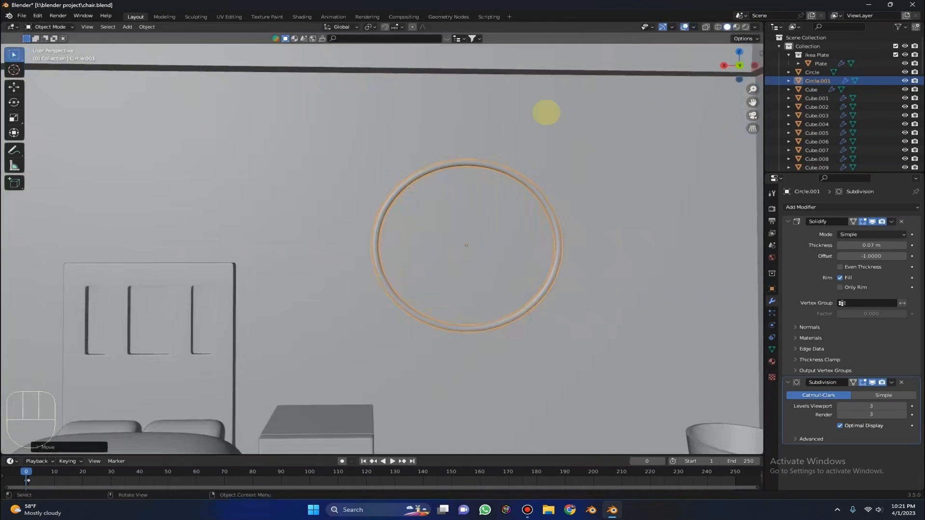
key("s")
left_click(569, 151, "ctrl")
key("ctrl+g")
key("c")
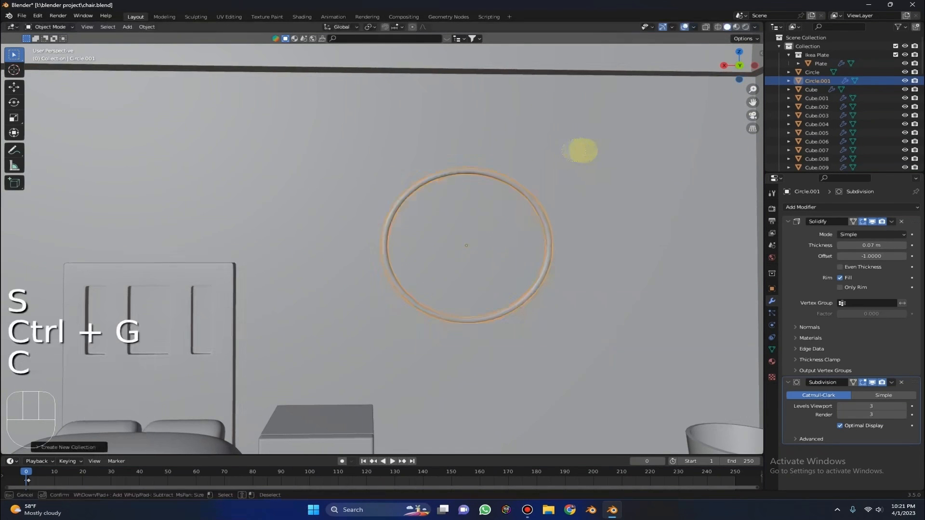
right_click(350, 172)
Step: Reposition the ring along the wall between the nightstand and the corner by the window
scroll(555, 173, "down", 4)
key("g")
left_click(555, 166)
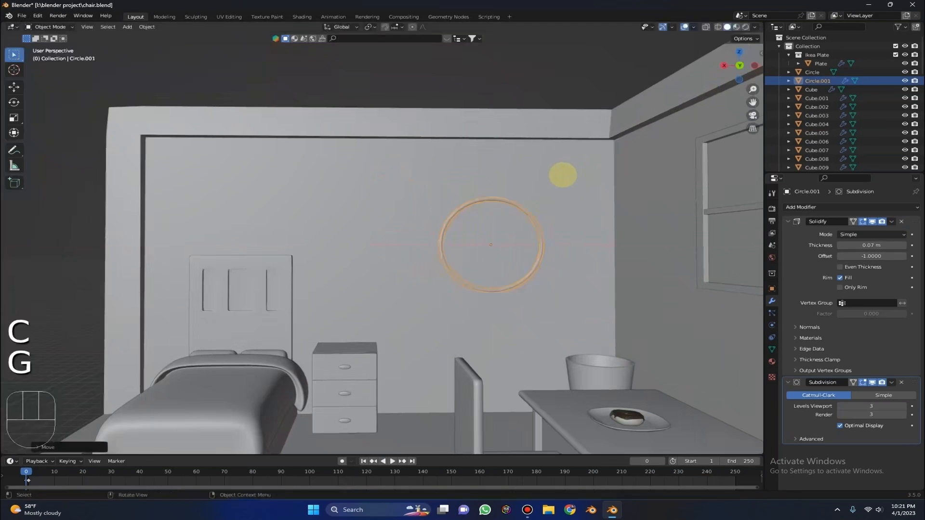
key("g")
left_click(555, 159)
Step: Scale the ring to 0.8 of its size and shift it along the X axis on the wall
scroll(555, 158, "up", 3)
scroll(641, 144, "down", 3)
scroll(673, 157, "up", 3)
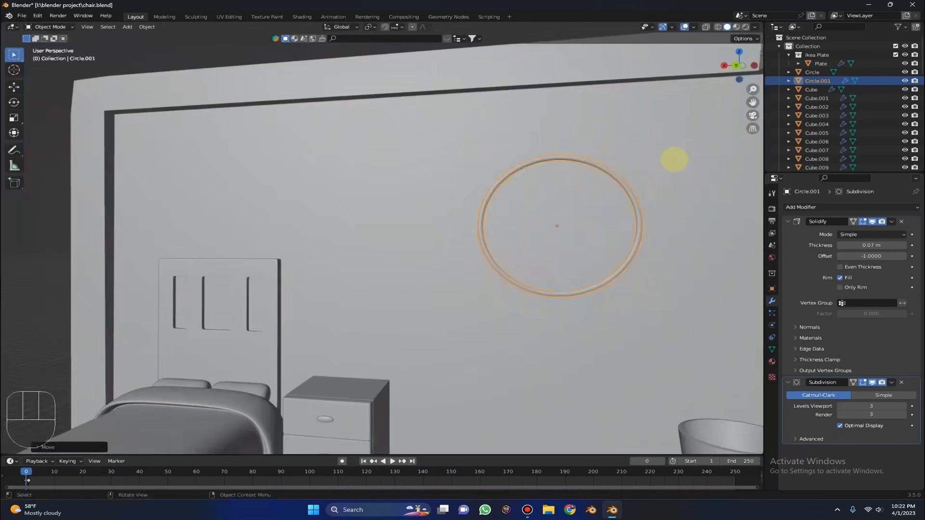
key("s")
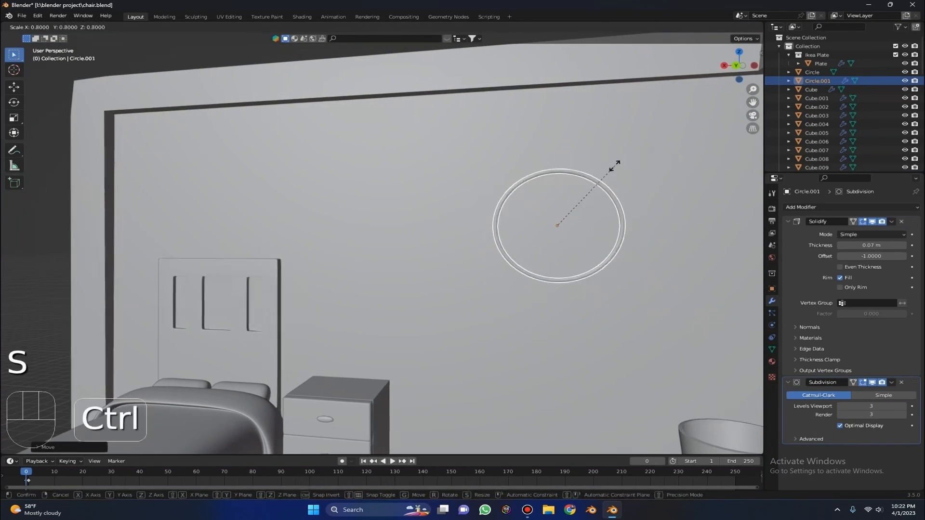
left_click(614, 166)
scroll(629, 181, "down", 2)
key("g")
key("x")
Step: Duplicate the ring and offset the copy about 3 m along the X axis so the two rings overlap
middle_click_drag(626, 162, 617, 149)
key("shift+d")
key("x")
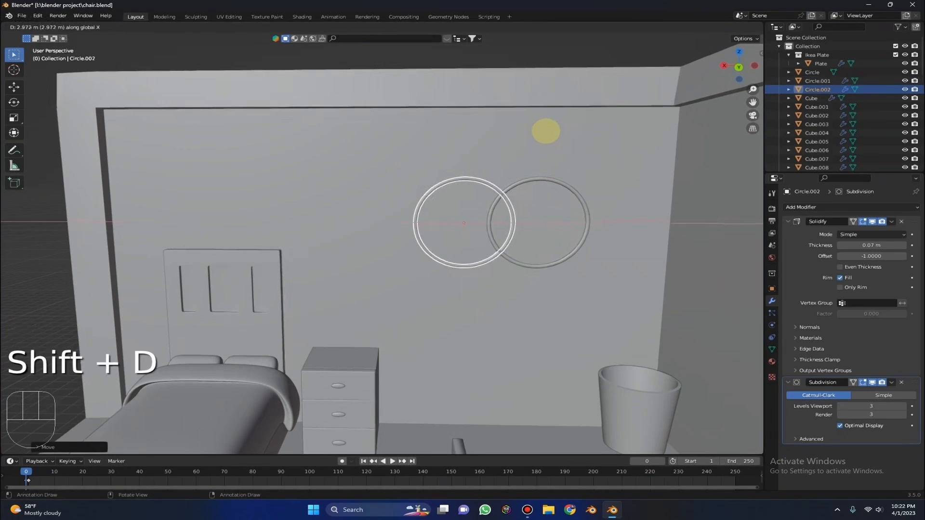
Step: Place the duplicated wall ring about 2.97 m along X, overlapping the original, and enlarge and reposition both rings on the wall
left_click(545, 125)
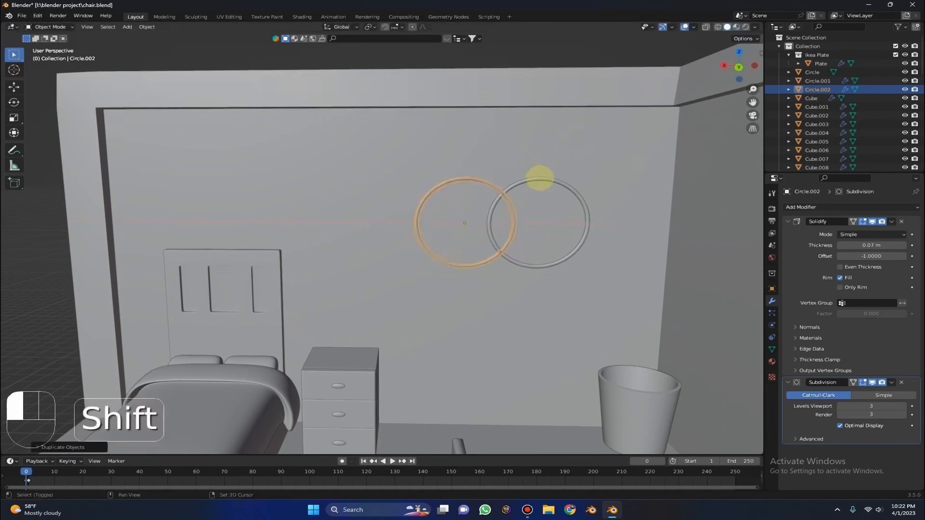
left_click(538, 177, "shift")
key("s")
left_click(640, 145)
key("g")
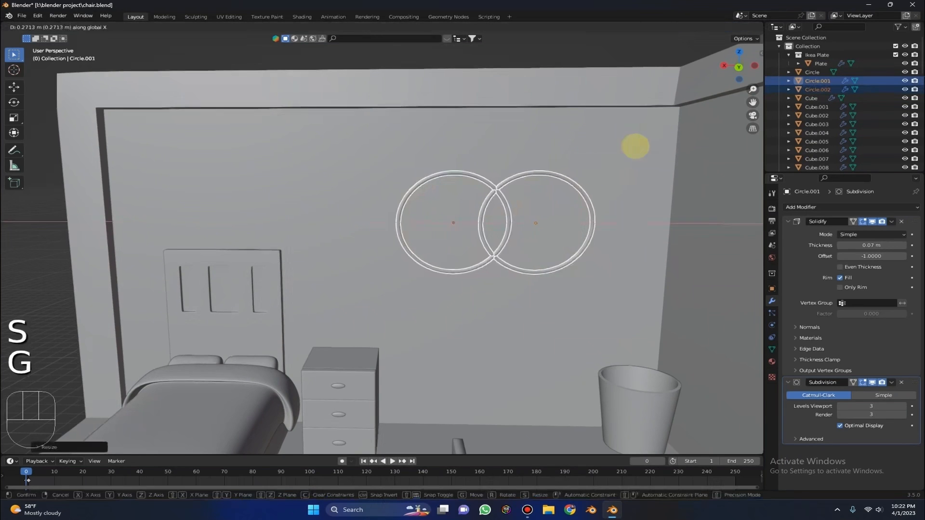
left_click(633, 144)
key("g")
key("g")
left_click(636, 129)
Step: Adjust the duplicated ring's height and its depth relative to the wall by moving it along Z and Y
middle_click_drag(636, 128, 479, 162)
left_click(715, 194)
key("g")
key("z")
left_click(718, 194)
key("g")
key("y")
left_click(725, 192)
Step: Try to shift the duplicated ring further along Y
middle_click_drag(725, 192, 704, 191)
key("g")
key("y")
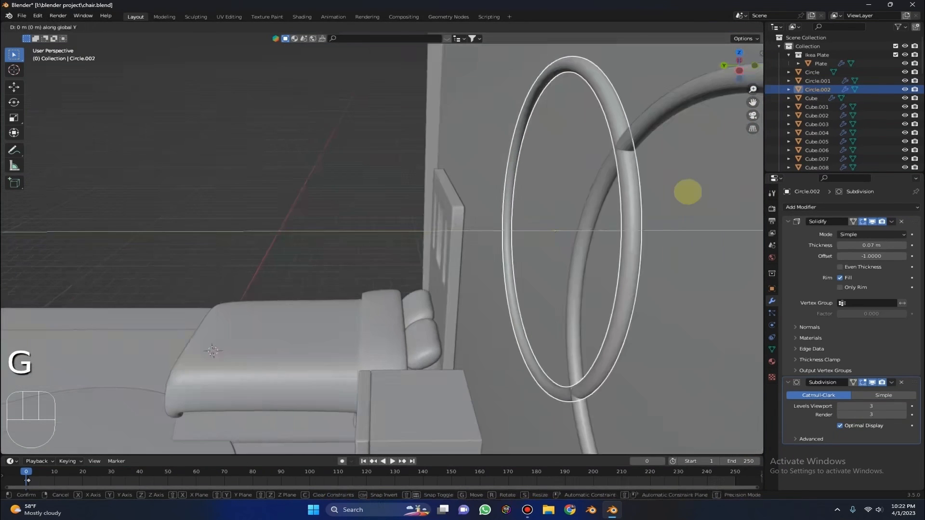
left_click(687, 190)
middle_click_drag(688, 190, 578, 132)
key("ctrl+z")
Step: Add a plane mesh and rotate it about X so it stands upright, parallel to the bed wall
key("shift+a")
mouse_move(556, 135)
left_click(598, 135)
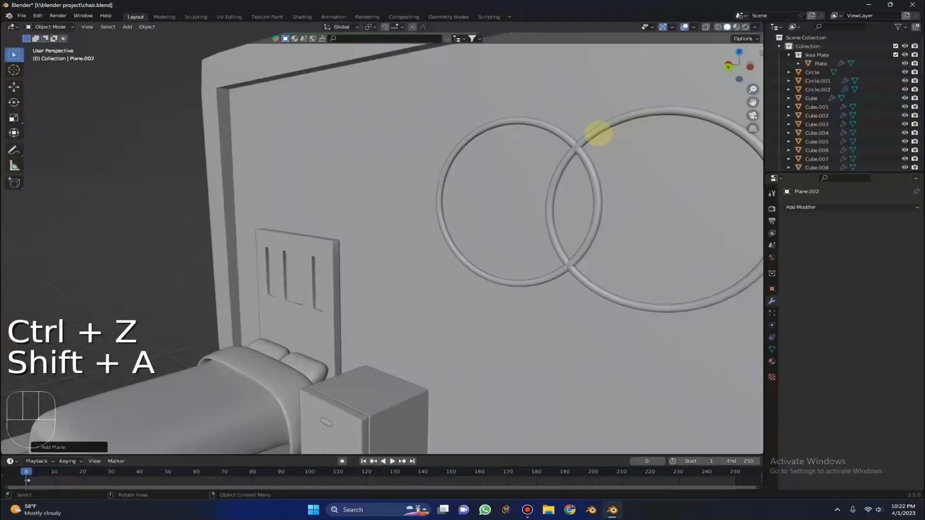
scroll(601, 134, "down", 8)
middle_click_drag(400, 167, 481, 196)
key("r")
key("x")
left_click(480, 199)
key("s")
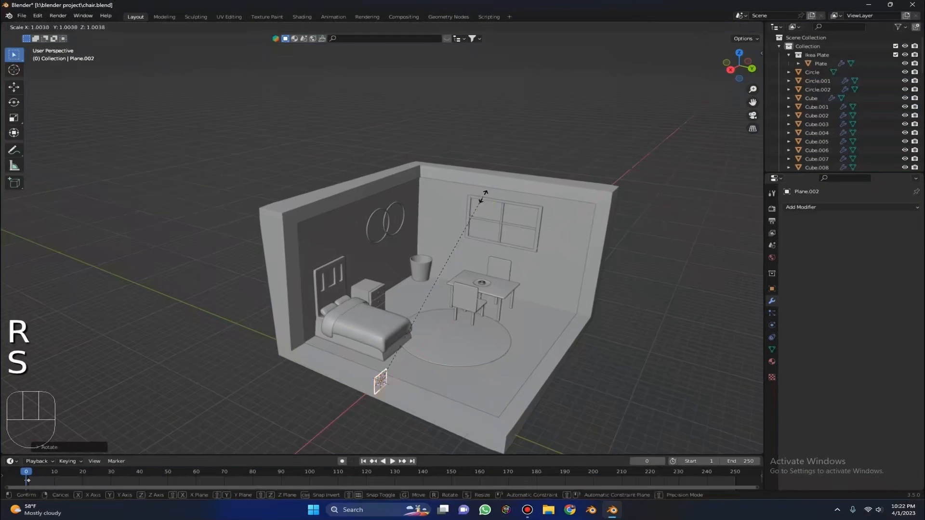
key("s")
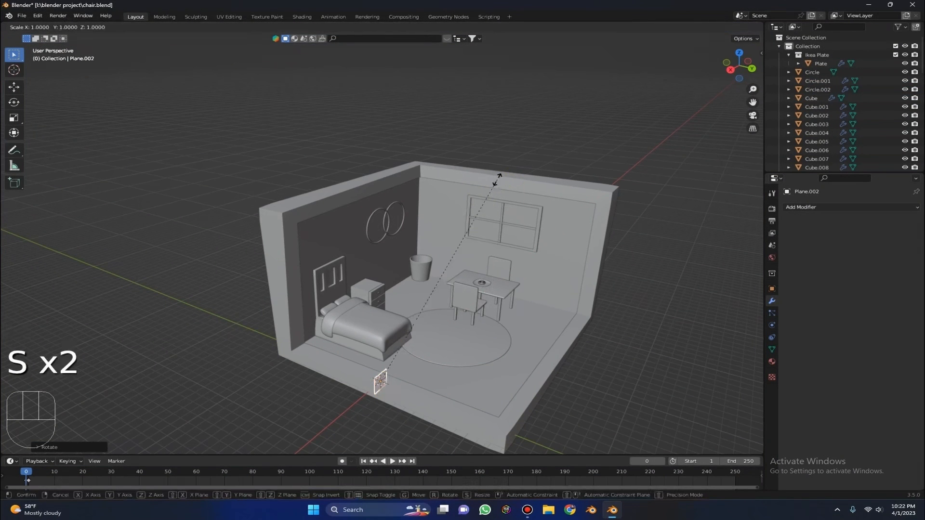
key("4")
right_click(498, 180)
Step: Scale the upright plane uniformly by a factor of 3
key("s")
key("3")
left_click(497, 179)
Step: Move the plane along X and Y across the room to the area beside the nightstand near the bed wall
middle_click_drag(459, 232, 426, 231)
key("g")
key("x")
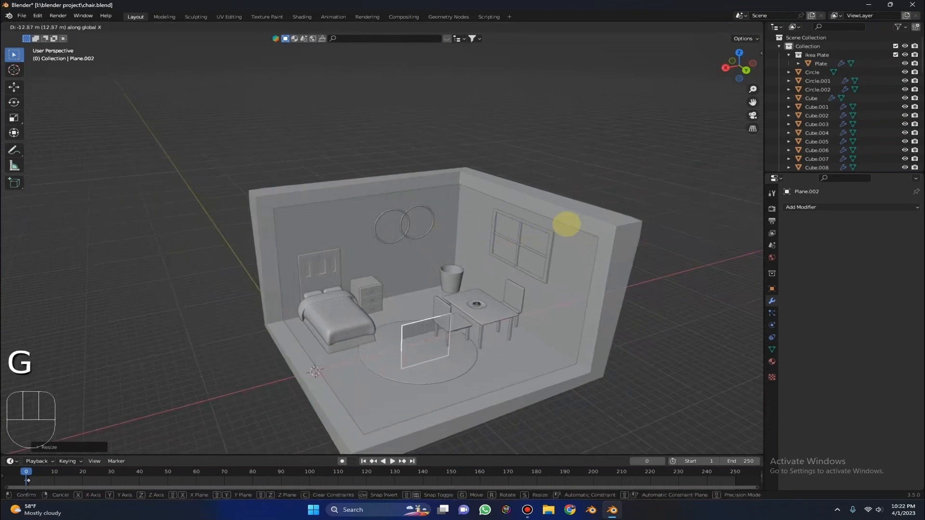
left_click(532, 219)
middle_click_drag(532, 218, 583, 227)
key("g")
key("y")
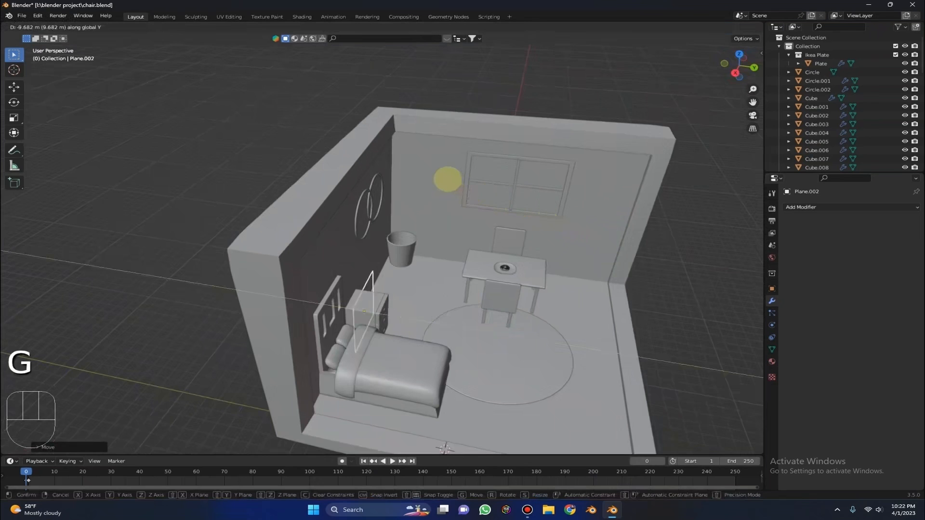
left_click(481, 187)
Step: Shift the plane along X and raise it along Z to the height of the wall rings
scroll(463, 189, "up", 3)
middle_click_drag(448, 190, 423, 189)
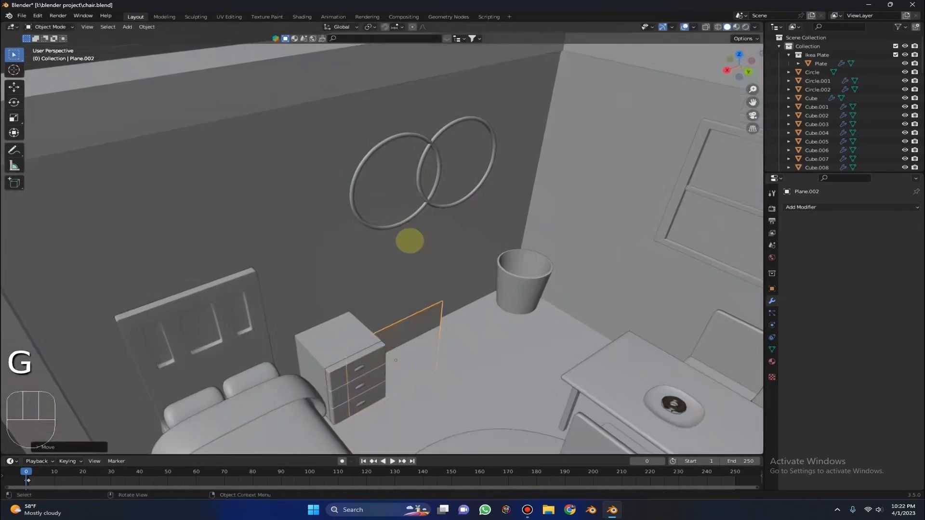
key("g")
key("x")
key("g")
key("z")
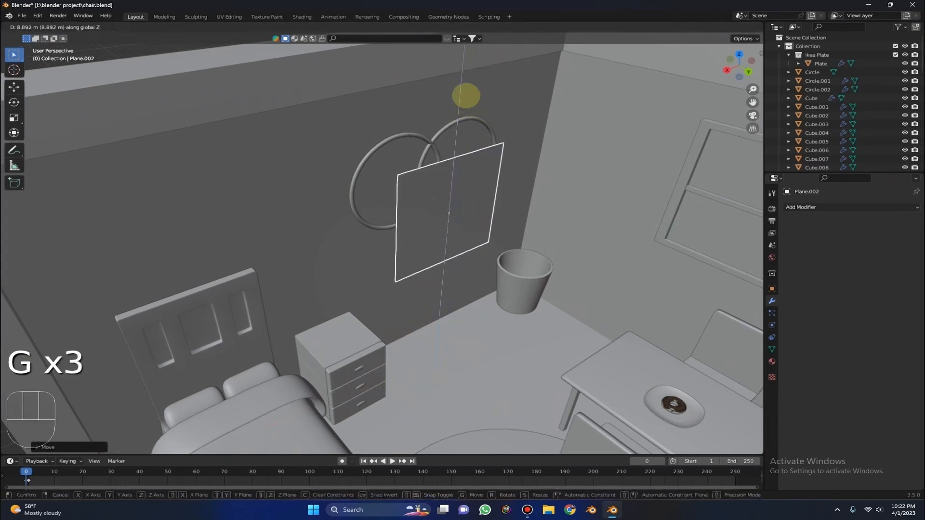
left_click(460, 72)
Step: Align the plane with the two rings along X and widen it beyond both of them
scroll(471, 186, "up", 2)
middle_click_drag(471, 186, 366, 178)
key("g")
key("x")
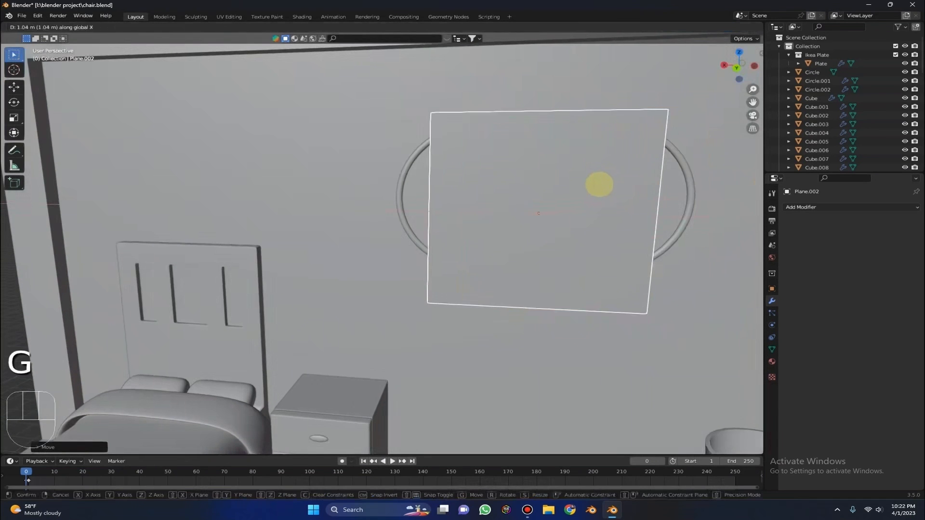
key("s")
left_click(601, 194)
Step: Move the plane about -0.26 m along Y so it sits close to the wall behind the rings
mouse_move(601, 194)
middle_mouse_down()
mouse_move(509, 209)
mouse_move(595, 188)
middle_mouse_up()
key("g")
key("x")
right_click(597, 186)
key("g")
key("y")
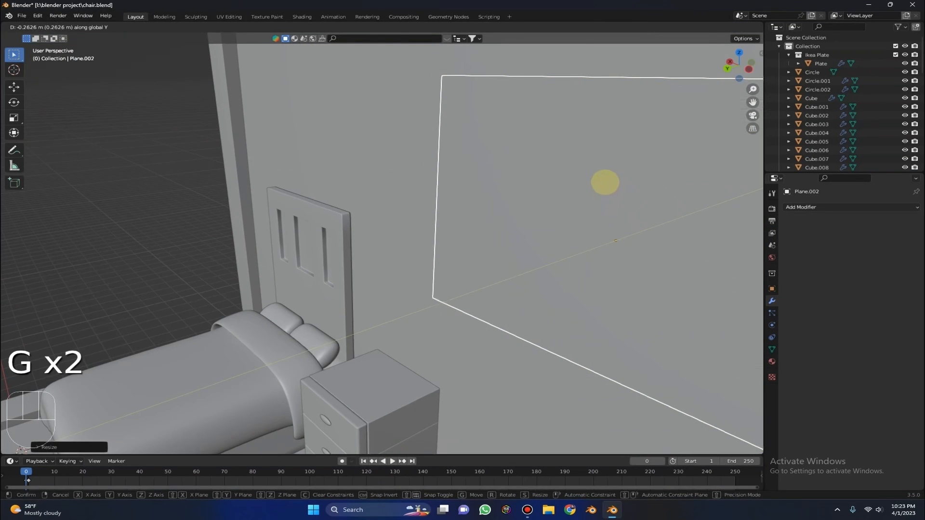
left_click(605, 182)
Step: Add a Solidify modifier to the wall plane with a thickness of 0.03 m
left_click(801, 207)
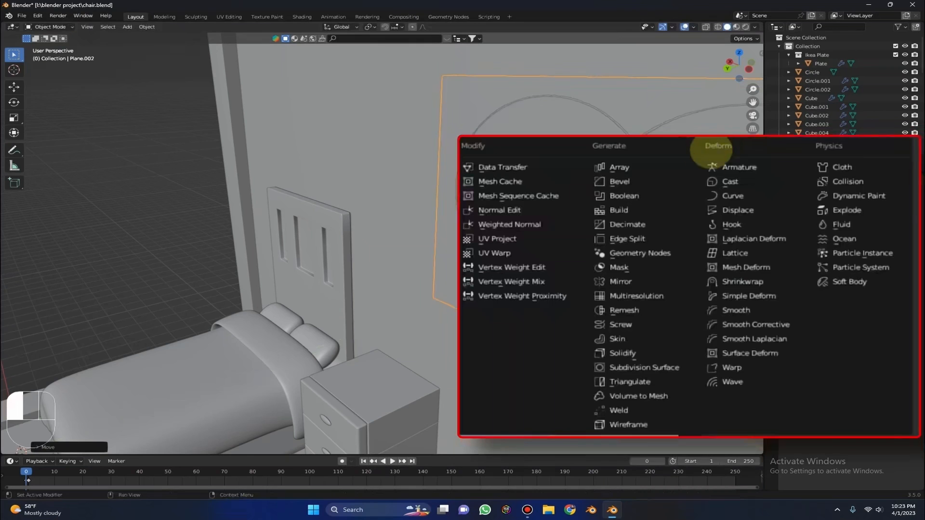
left_click(667, 354)
middle_click_drag(687, 279, 678, 209)
left_click_drag(887, 128, 891, 128)
middle_click_drag(215, 209, 380, 169)
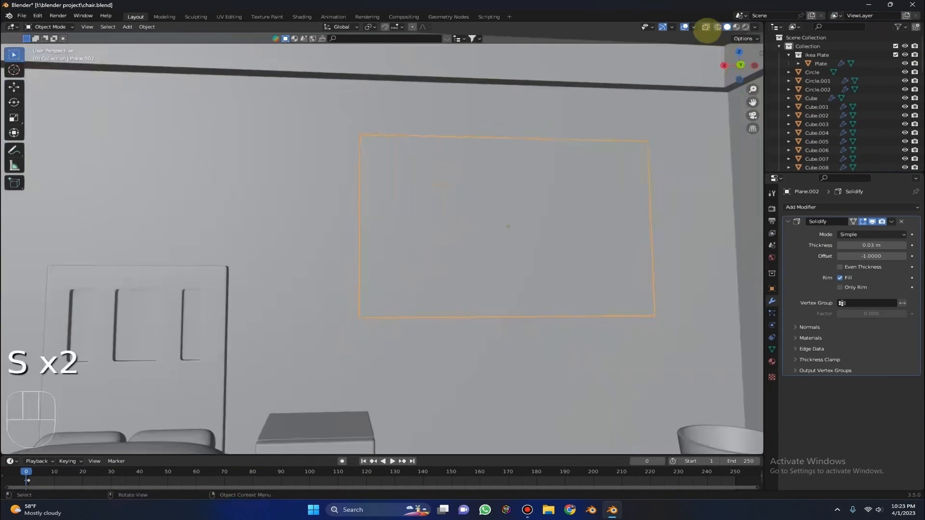
Step: Using X-ray display, reduce the panel's height and raise it about 0.36 m along Z so it frames both rings
left_click(706, 28)
middle_click_drag(677, 215, 660, 220)
key("s")
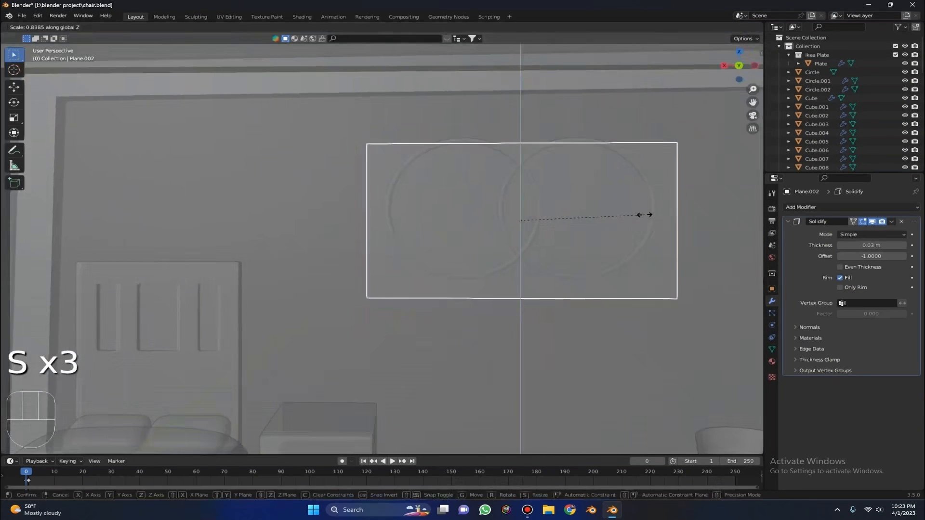
left_click(648, 207)
key("g")
key("z")
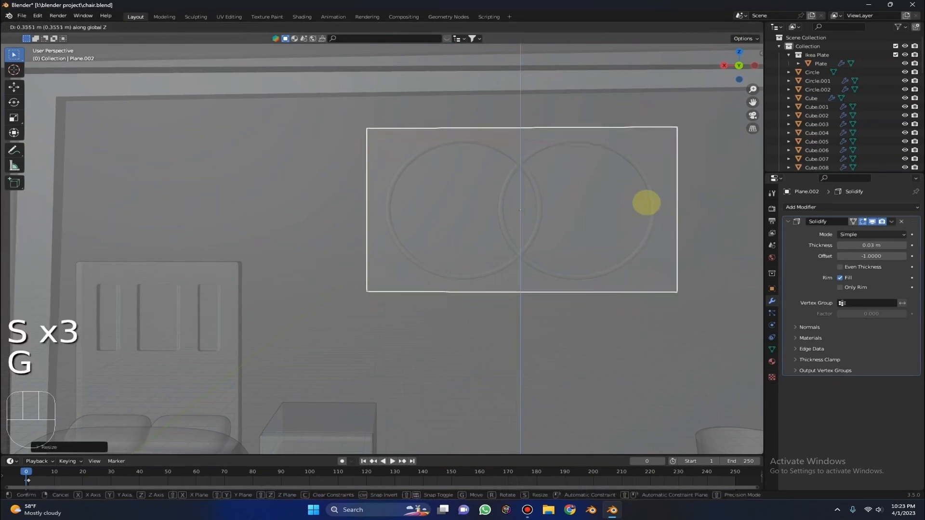
left_click(730, 201)
key("s")
left_click(742, 75)
middle_click_drag(707, 26, 302, 314)
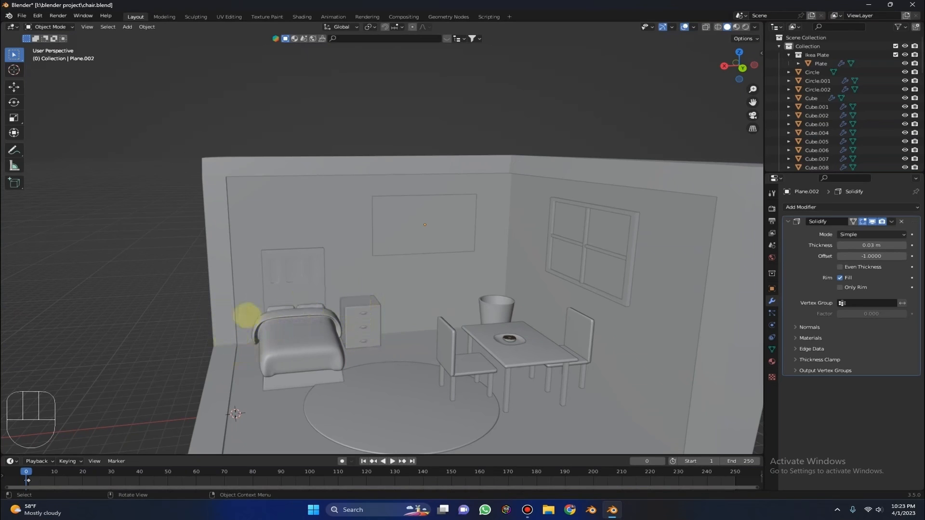
Step: Select only the bed and nightstand parts, excluding walls, panel and rug, and move them -3 m along X
left_click_drag(207, 214, 384, 407)
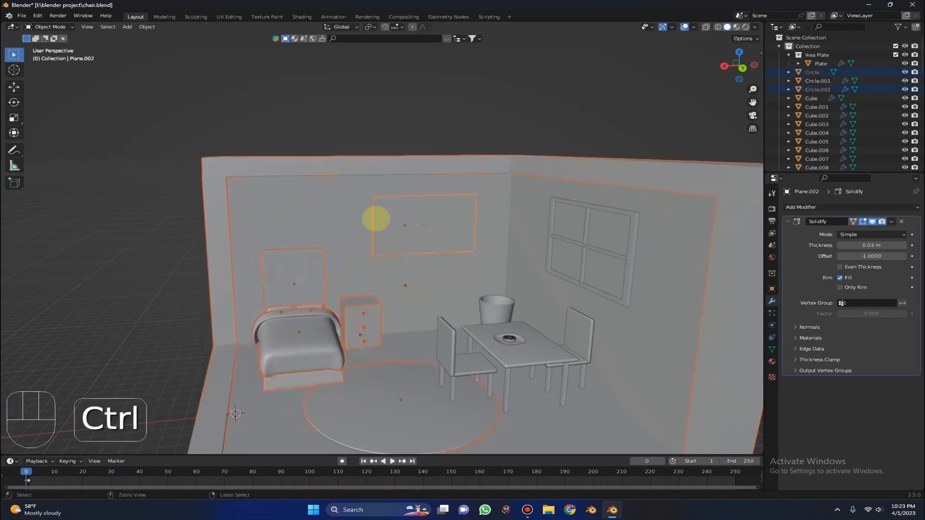
left_click_drag(296, 162, 381, 211, "ctrl")
left_click_drag(399, 399, 392, 362, "ctrl")
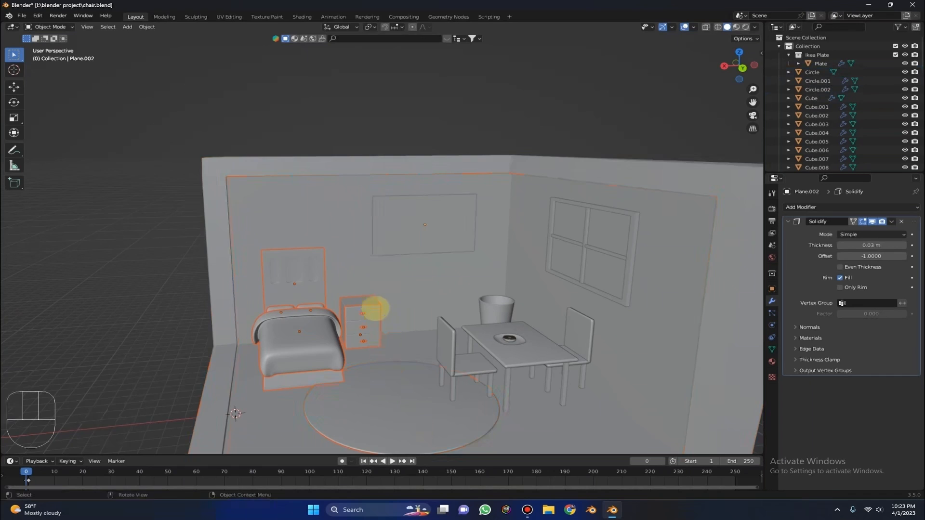
middle_click_drag(374, 303, 376, 322)
key("g")
key("x")
key("ctrl")
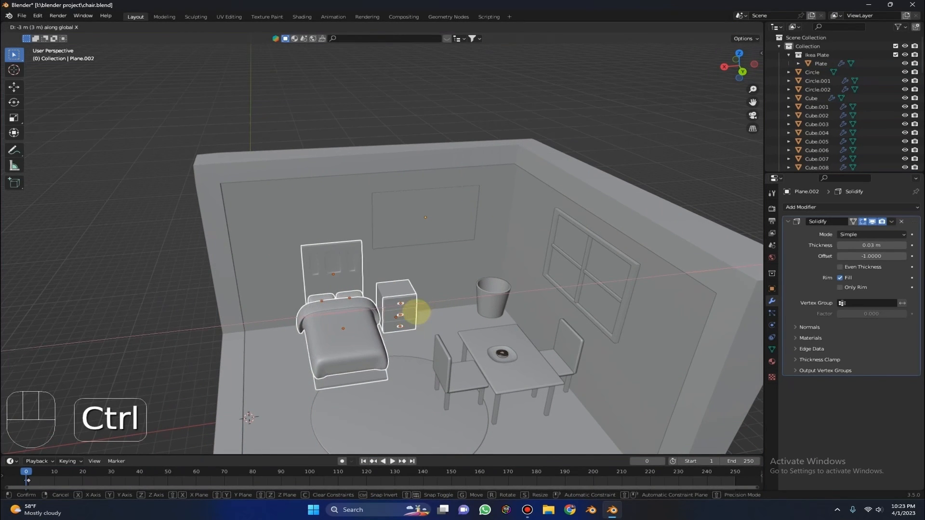
left_click(417, 312)
Step: Select only the nightstand with its drawer handles and duplicate it about 9.59 m along X to the bed's other side
left_click_drag(372, 270, 418, 326)
left_click_drag(315, 268, 361, 377, "ctrl")
key("g")
right_click(412, 243)
key("shift+d")
key("x")
left_click(382, 247)
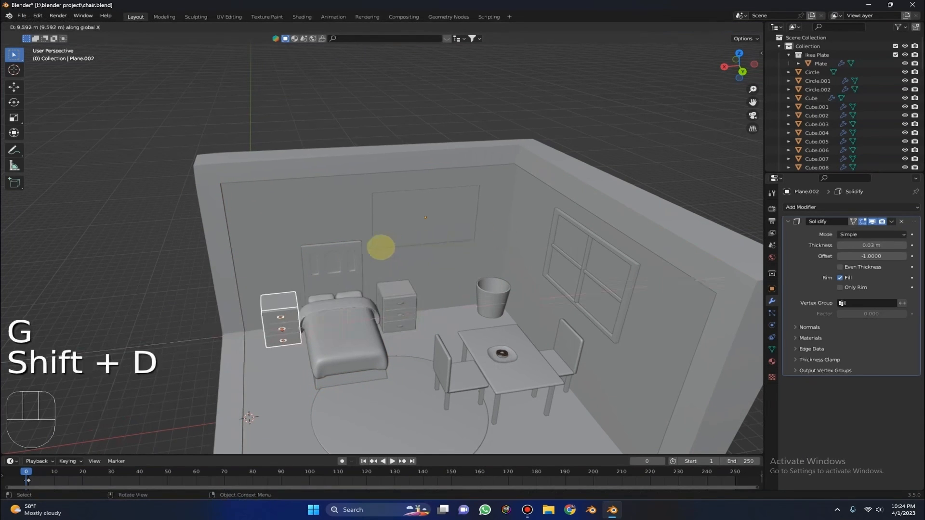
Step: Fine-tune the position of the duplicated nightstand beside the bed
middle_click_drag(378, 247, 358, 203)
middle_click_drag(434, 231, 423, 230)
key("g")
left_click(386, 204)
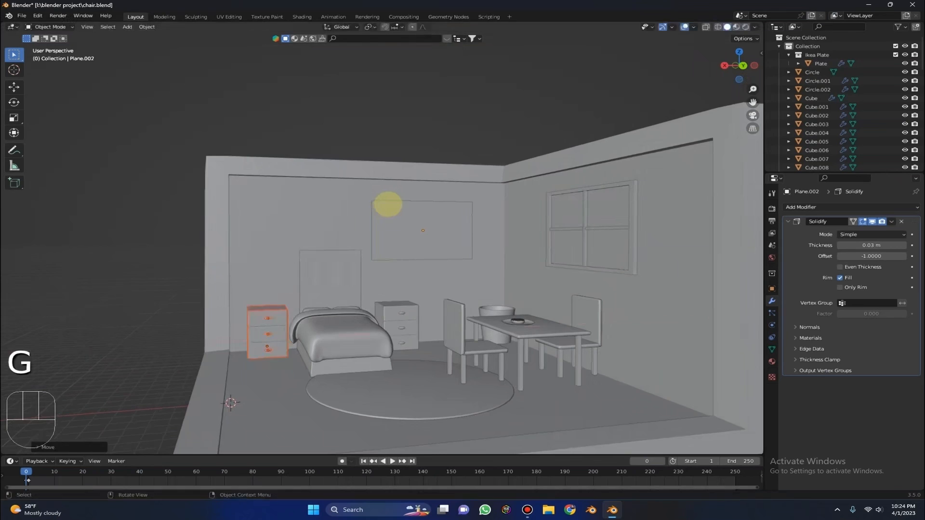
Step: Select the room shell and save the project file
scroll(381, 206, "down", 5)
middle_click_drag(469, 132, 524, 138)
scroll(569, 331, "up", 2)
left_click(589, 340)
key("KP_Decimal")
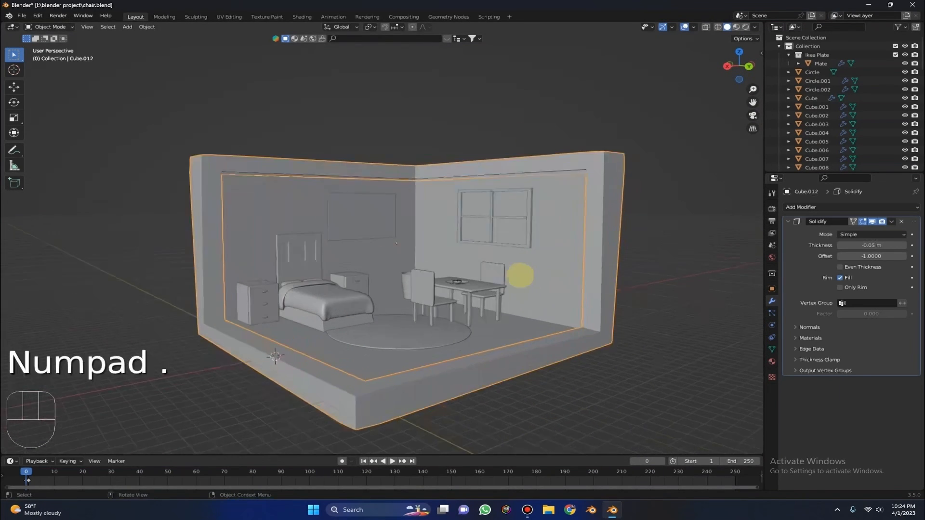
key("ctrl+s")
Step: Switch the viewport to Material Preview shading and focus on the bed
middle_click_drag(469, 174, 453, 171)
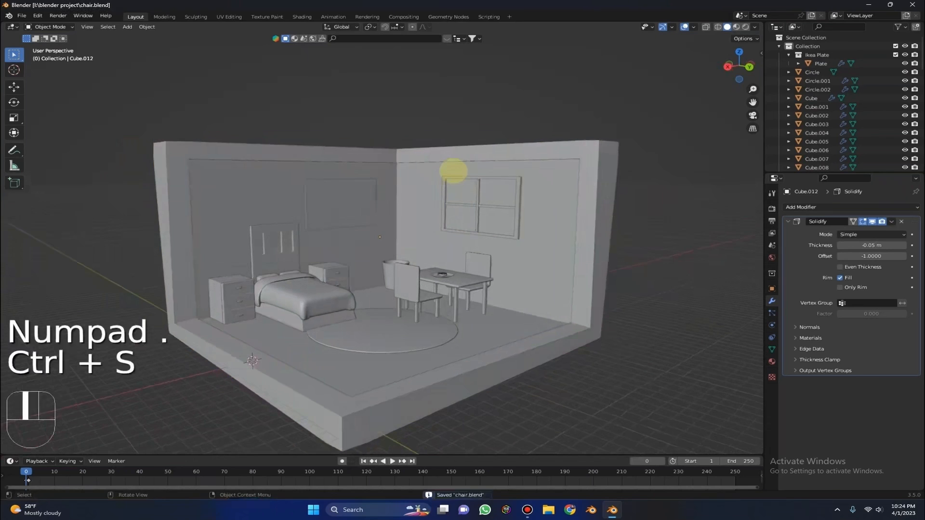
scroll(463, 169, "up", 4)
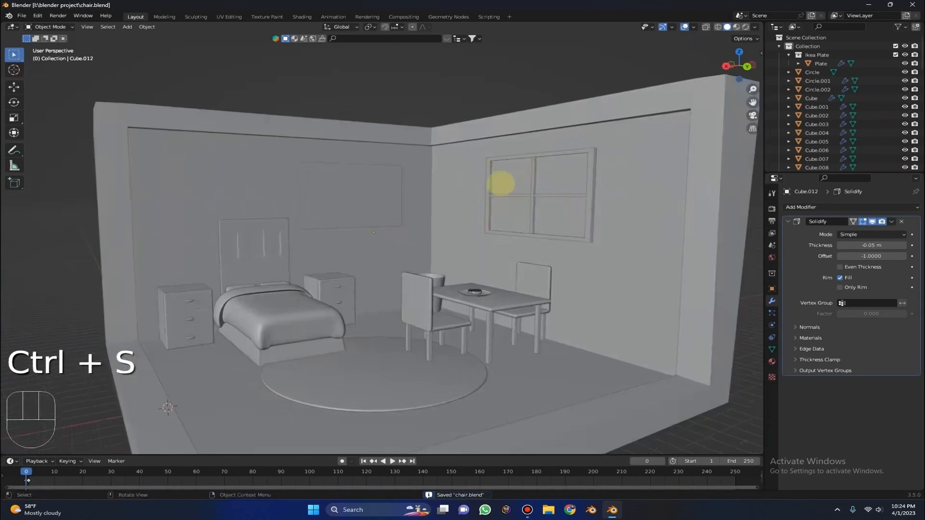
left_click(736, 26)
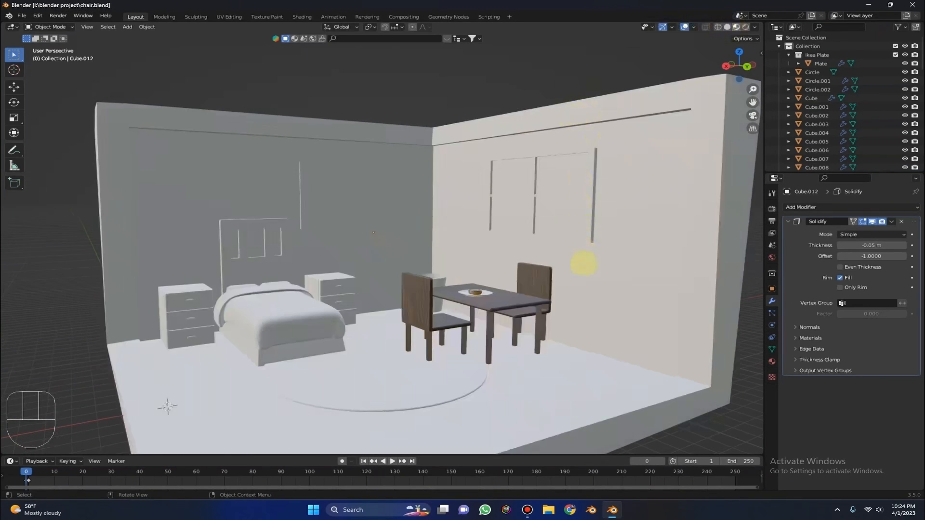
scroll(276, 297, "up", 3)
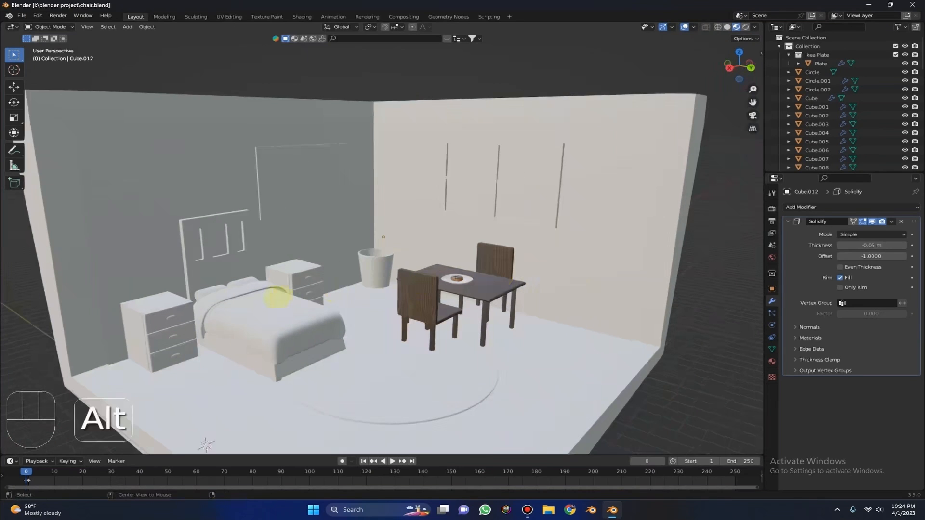
middle_click(276, 297, "alt")
scroll(277, 297, "up", 4)
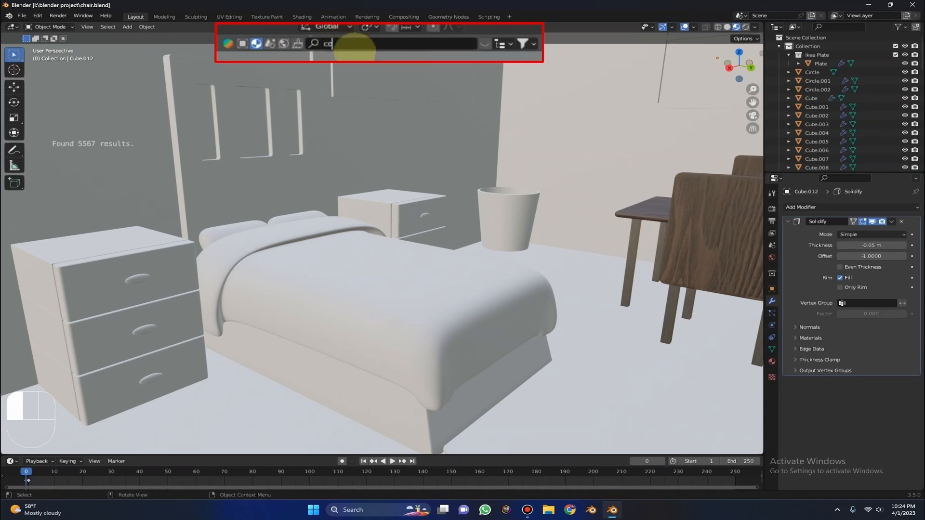
Step: Search the material library for cloth and browse through the fabric results
key("BackSpace")
key("BackSpace")
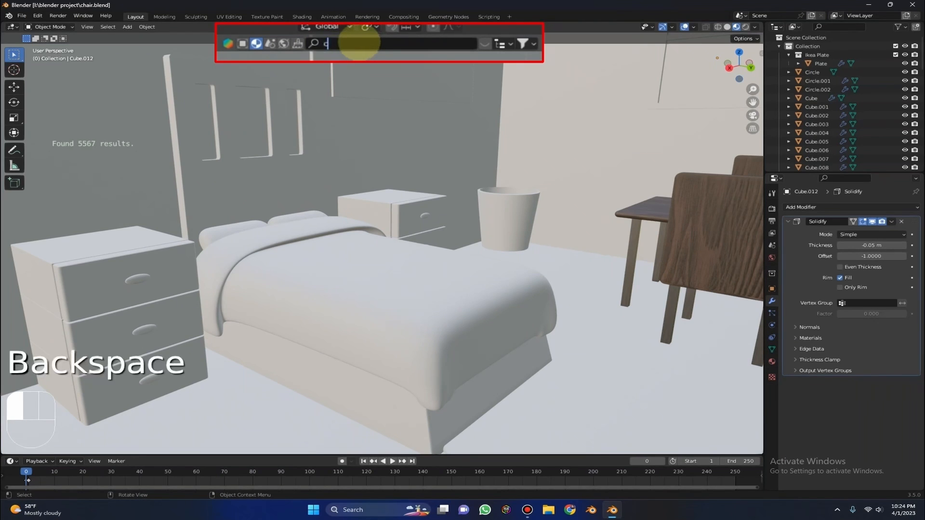
type("cloth")
key("Return")
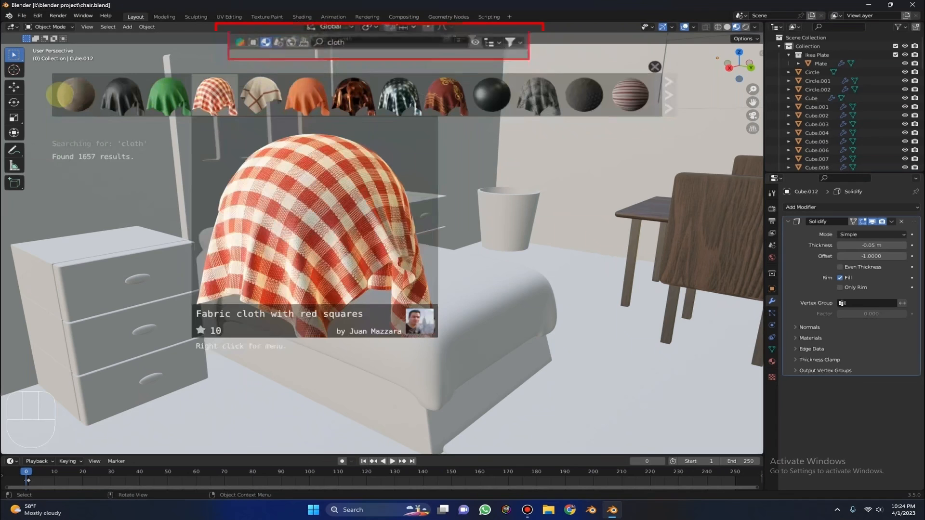
mouse_move(65, 92)
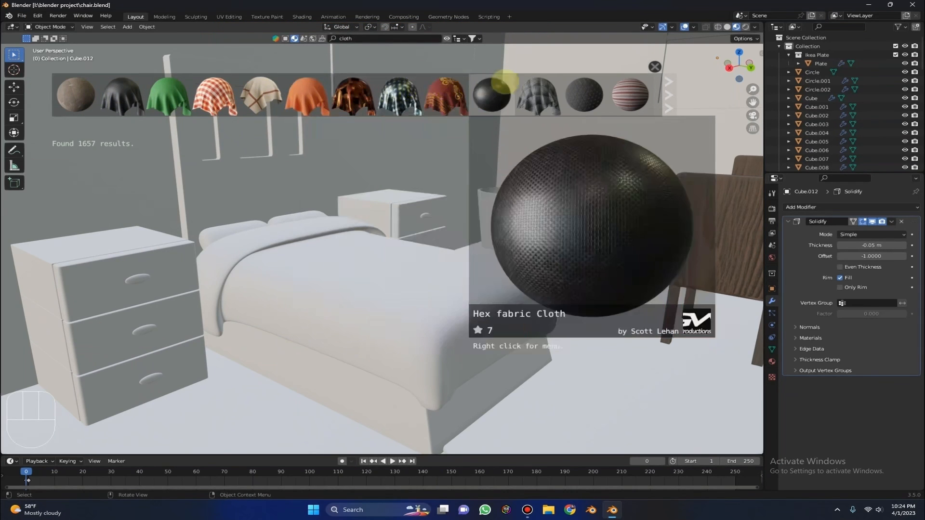
scroll(584, 95, "down", 5)
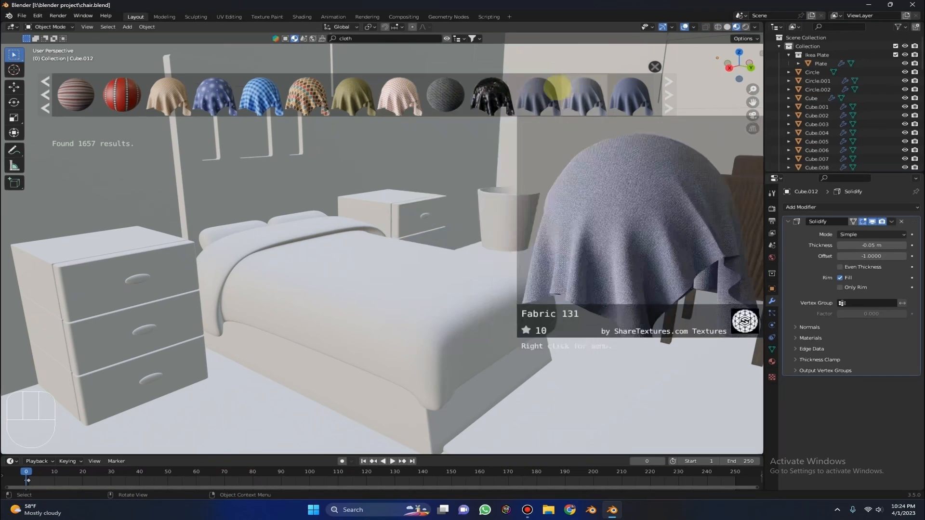
scroll(584, 96, "down", 5)
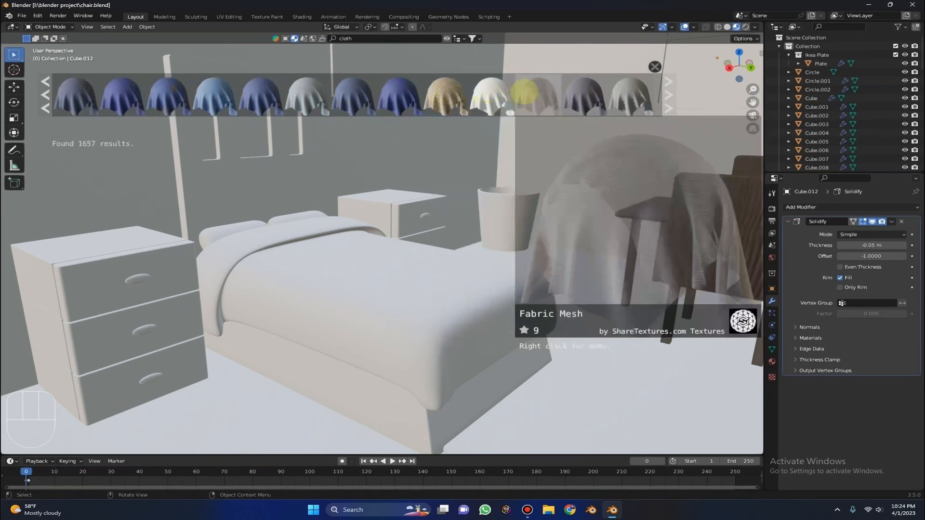
scroll(515, 106, "down", 5)
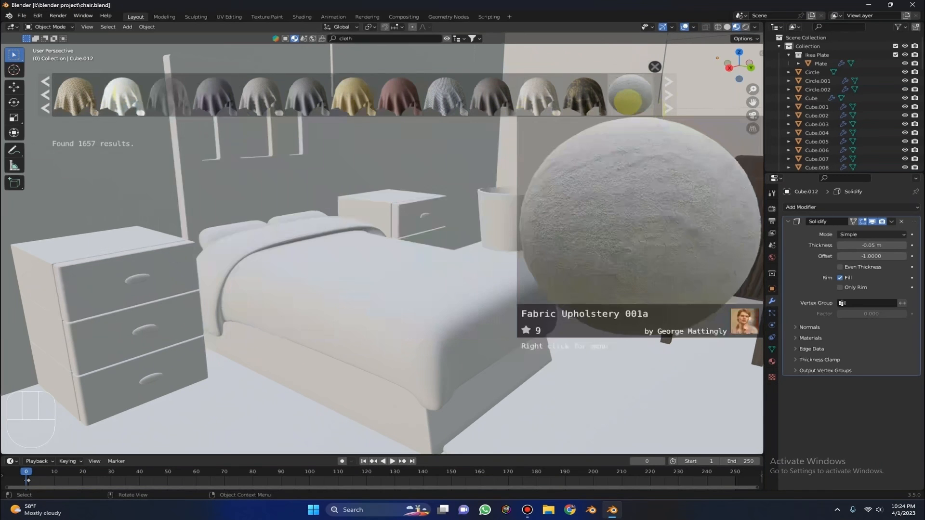
scroll(482, 96, "down", 10)
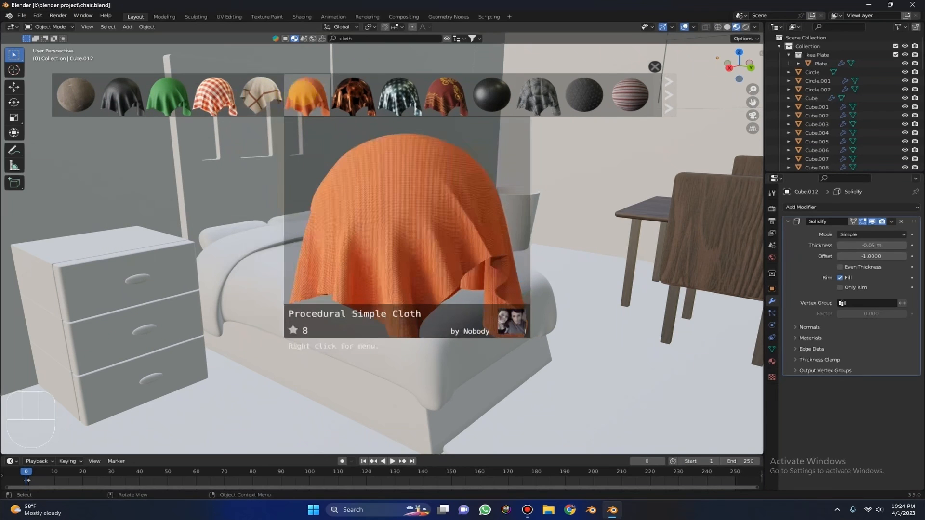
Step: Apply the beige cloth material with stripes to the pillow nearest the far nightstand and select that pillow
left_click(366, 38)
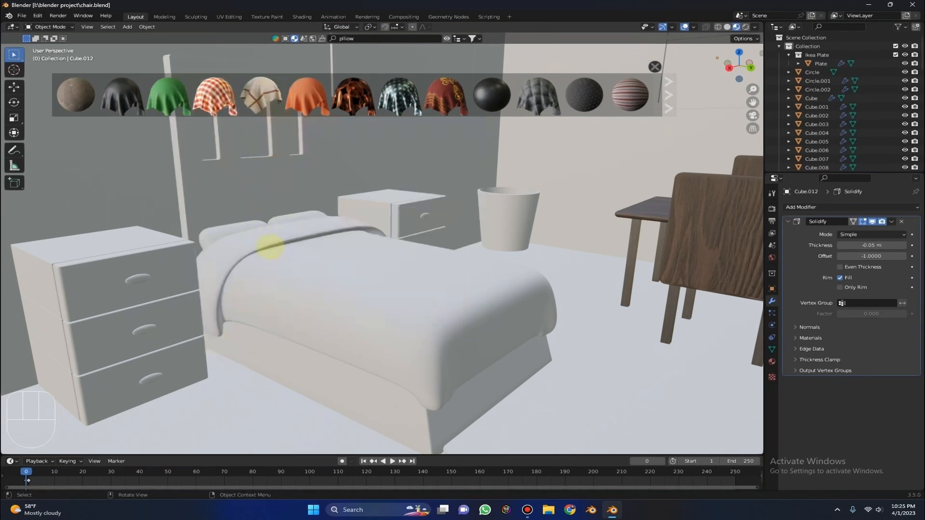
middle_click_drag(303, 245, 153, 221)
mouse_move(599, 92)
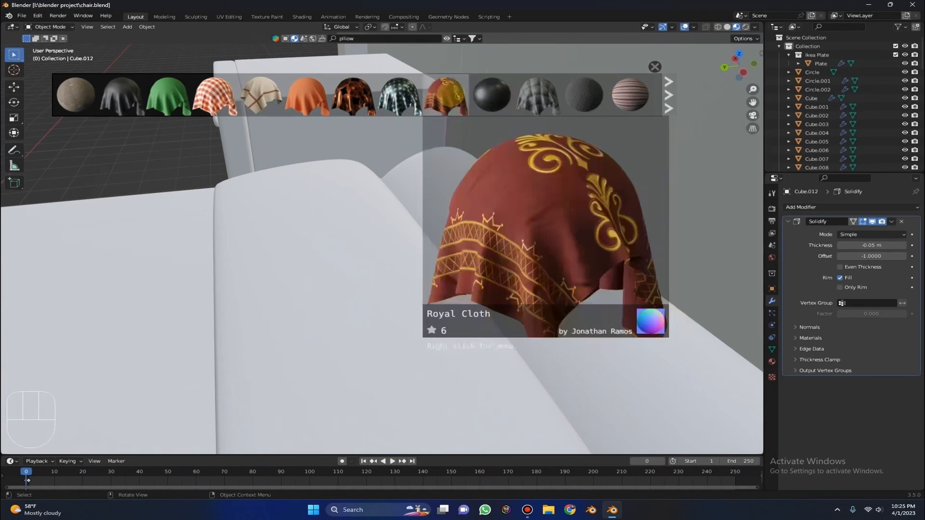
left_click_drag(260, 96, 501, 217)
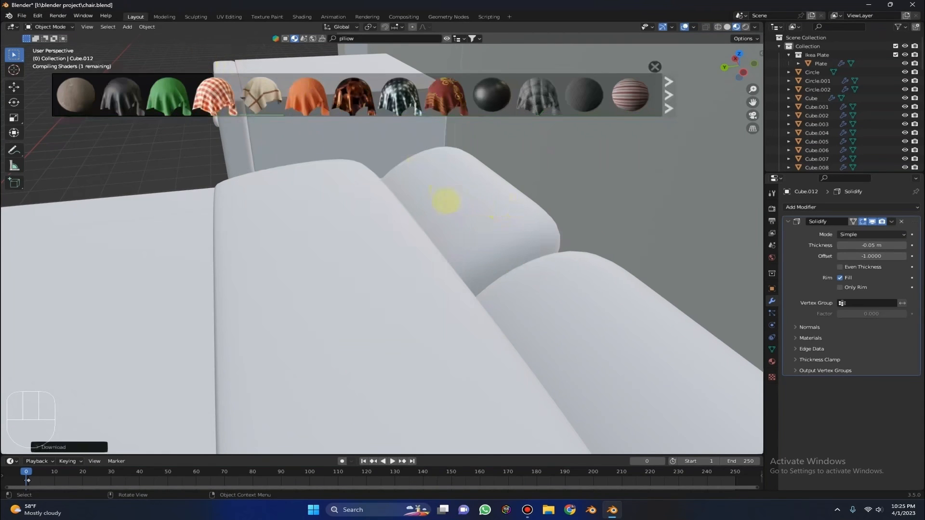
scroll(693, 172, "down", 2)
middle_click_drag(554, 180, 492, 200)
left_click(483, 217)
key("r")
right_click(367, 305)
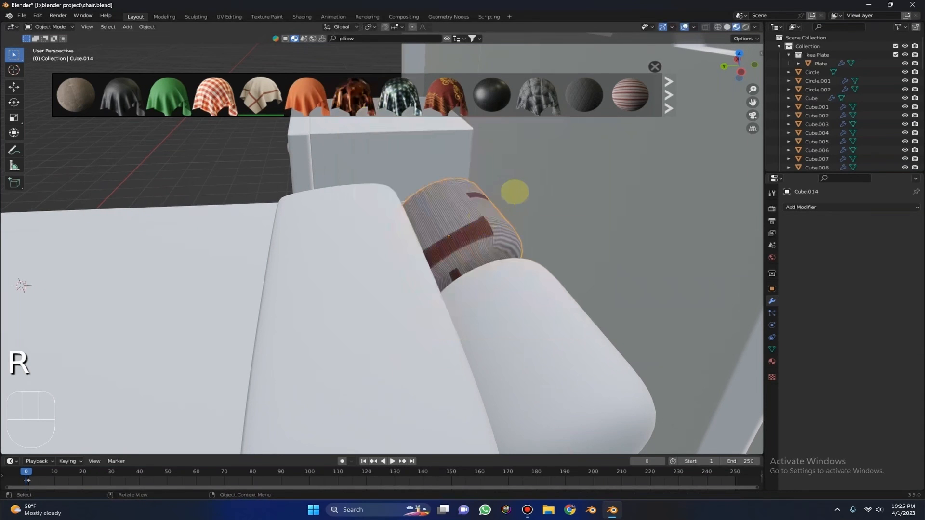
key("ctrl+a")
left_click(537, 169)
key("ctrl+z")
middle_click_drag(510, 167, 448, 143)
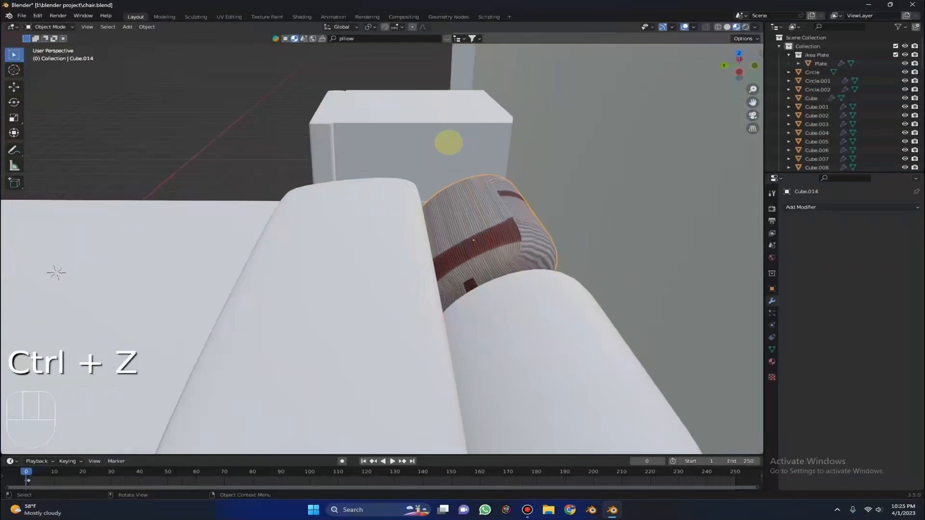
scroll(444, 134, "up", 1)
key("ctrl+z")
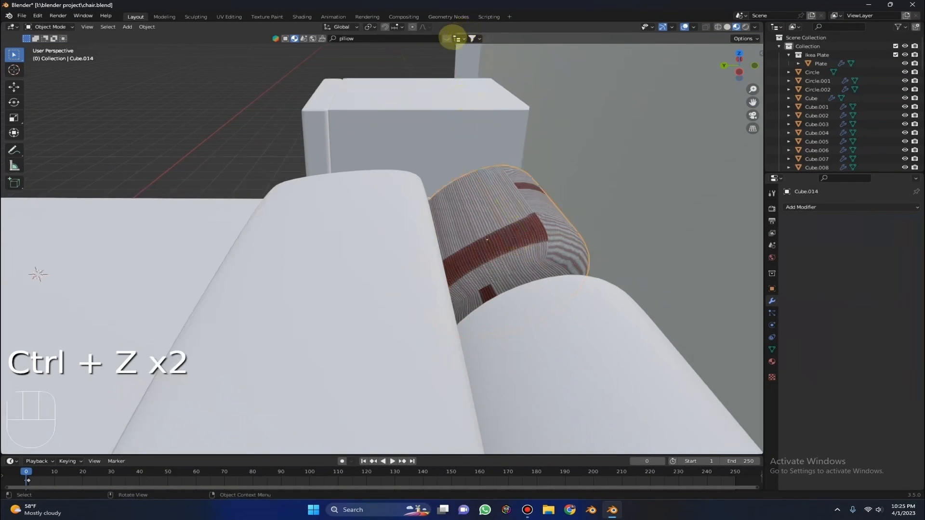
Step: Show the material results again and apply Fabric cloth with red squares to the selected pillow
left_click(456, 39)
left_click(448, 39)
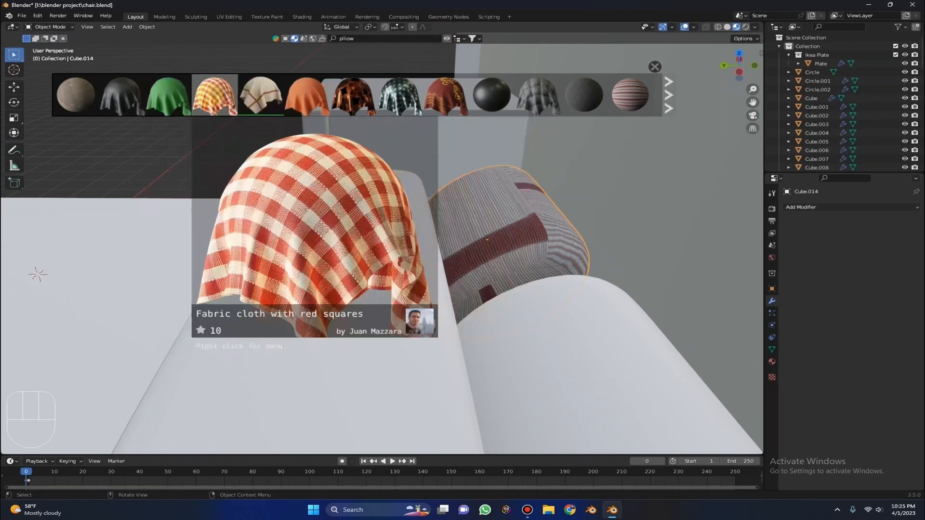
left_click_drag(214, 95, 487, 240)
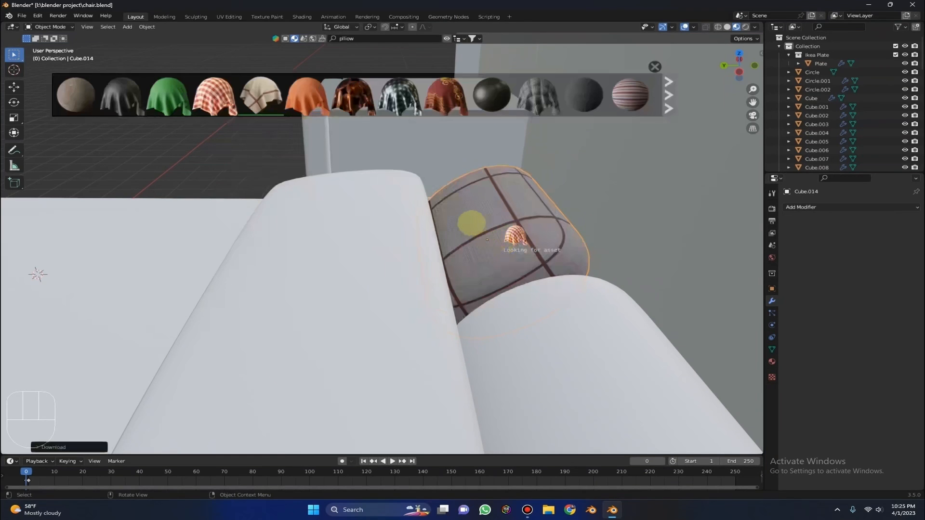
middle_click_drag(451, 205, 367, 159)
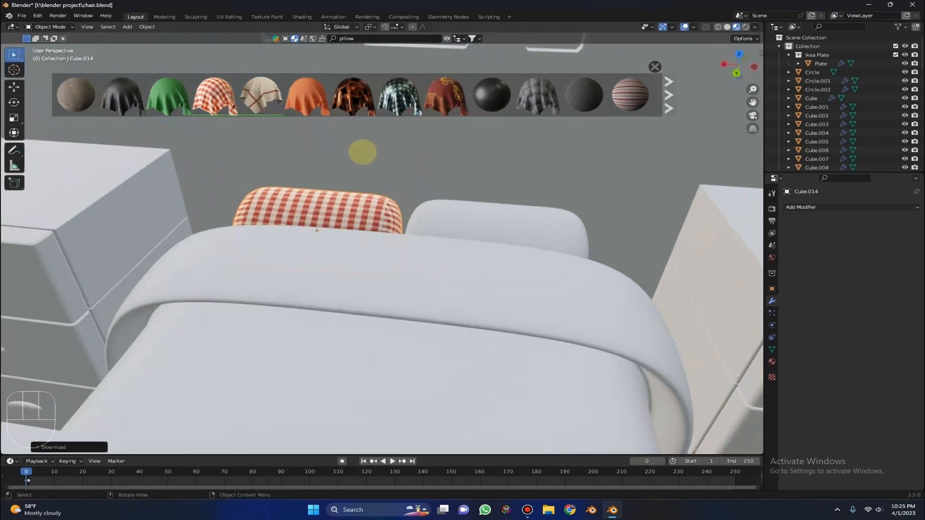
Step: Compare the other cloth materials and apply the pink-and-grey striped fabric to the red-checked pillow
mouse_move(158, 83)
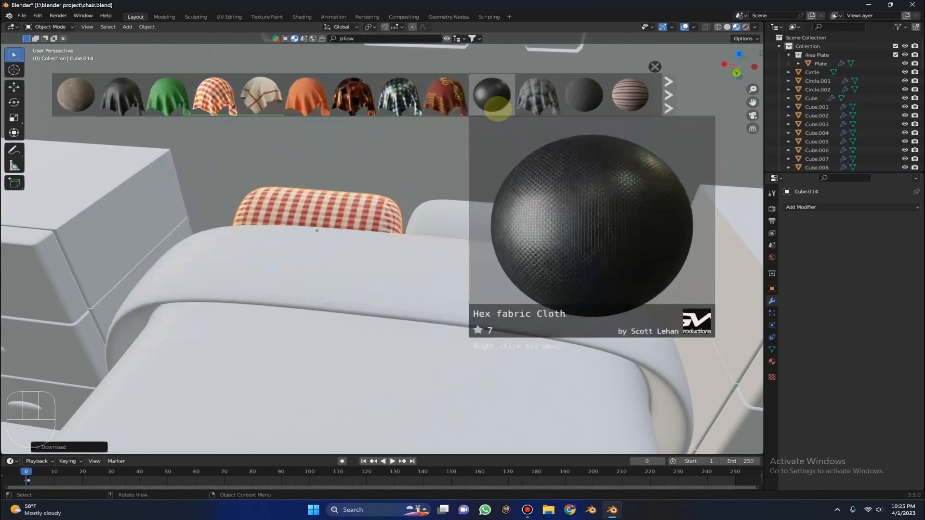
mouse_move(530, 103)
mouse_move(565, 96)
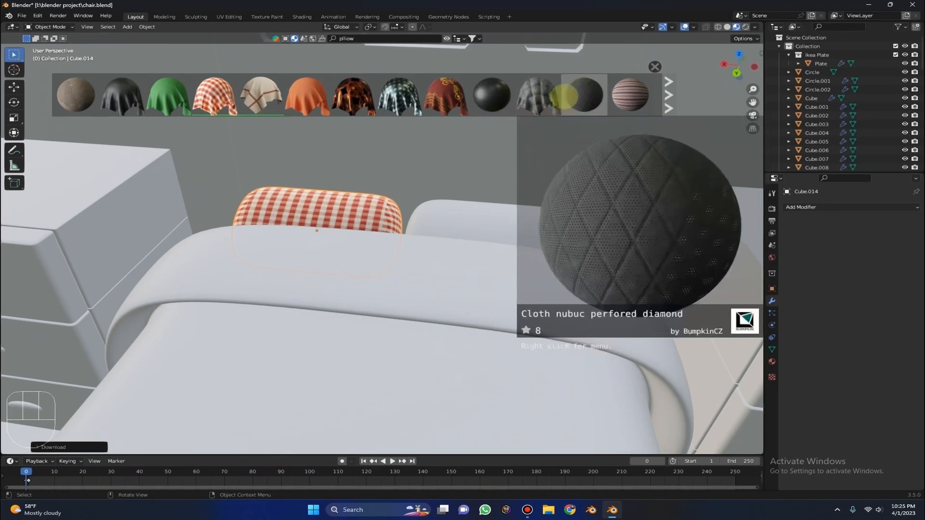
mouse_move(610, 94)
left_click_drag(610, 94, 335, 180)
middle_click_drag(336, 181, 288, 177)
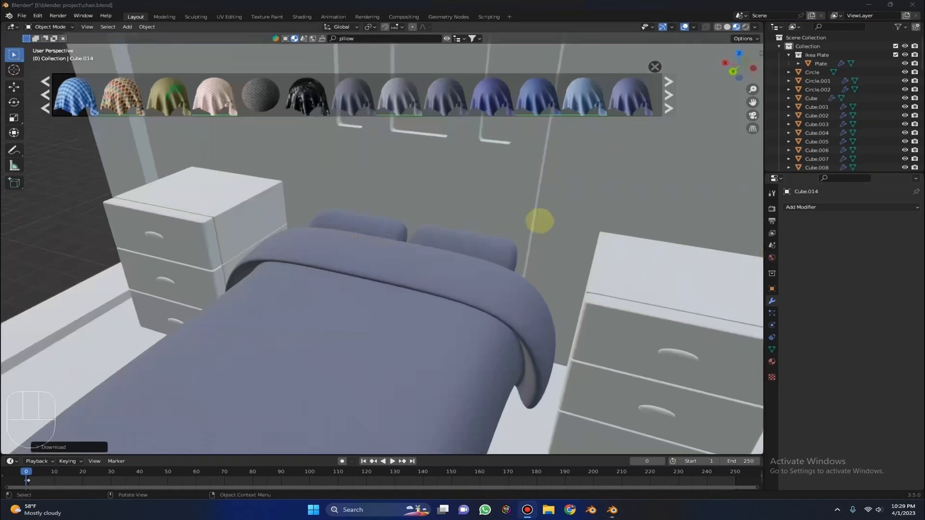
Step: Examine the blue fabric texture on the pillows and the blanket's folded edge up close
scroll(263, 207, "up", 3)
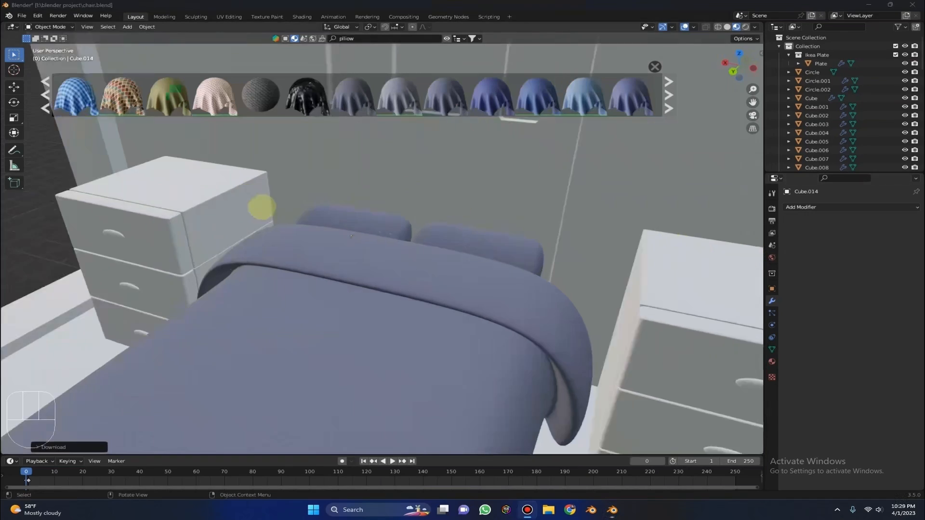
scroll(581, 222, "up", 3)
scroll(384, 228, "up", 3)
scroll(362, 347, "up", 4)
middle_click_drag(557, 255, 512, 254)
left_click(301, 233)
scroll(378, 258, "down", 5)
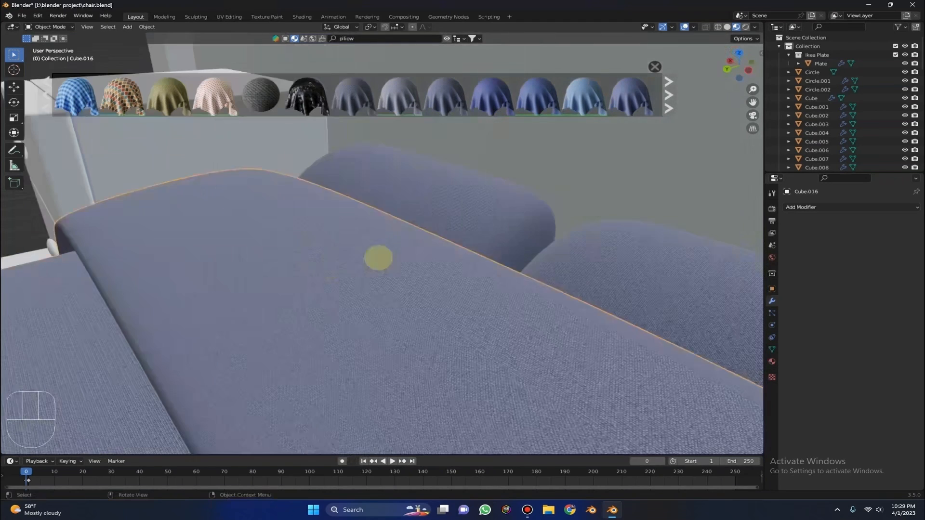
middle_click_drag(262, 233, 252, 208)
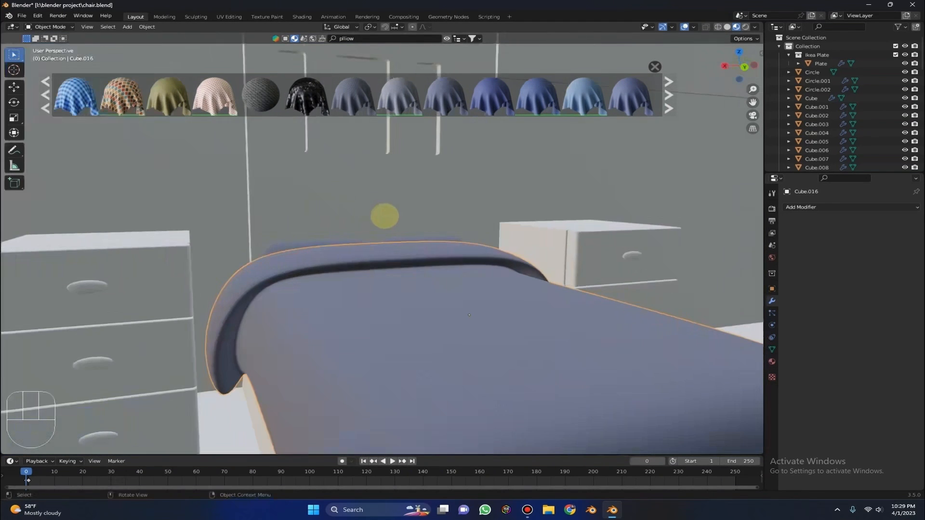
Step: Select the bed frame with its headboard and search the material library for wood
middle_click_drag(384, 216, 359, 208)
left_click(441, 194)
scroll(441, 193, "down", 4)
middle_click_drag(441, 192, 413, 198)
scroll(377, 192, "down", 2)
scroll(414, 250, "up", 2)
scroll(392, 250, "down", 5)
scroll(384, 241, "up", 6)
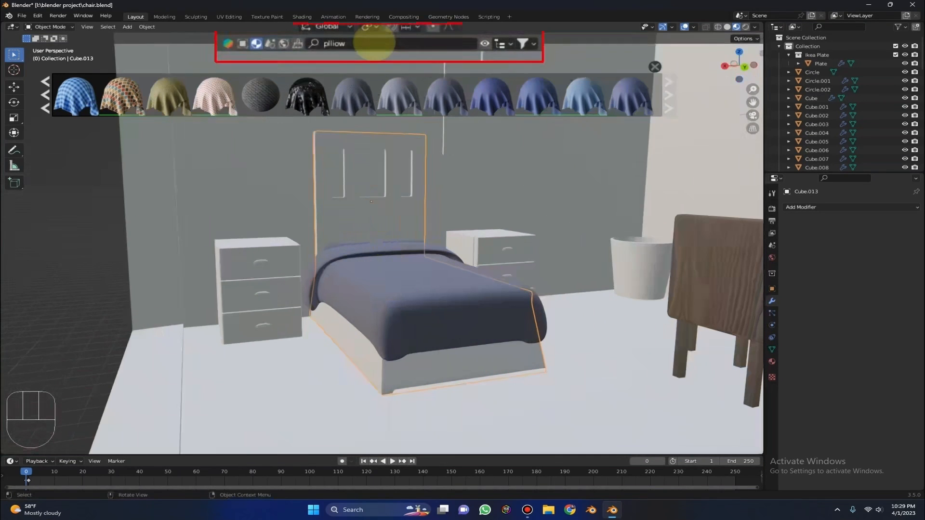
left_click(374, 42)
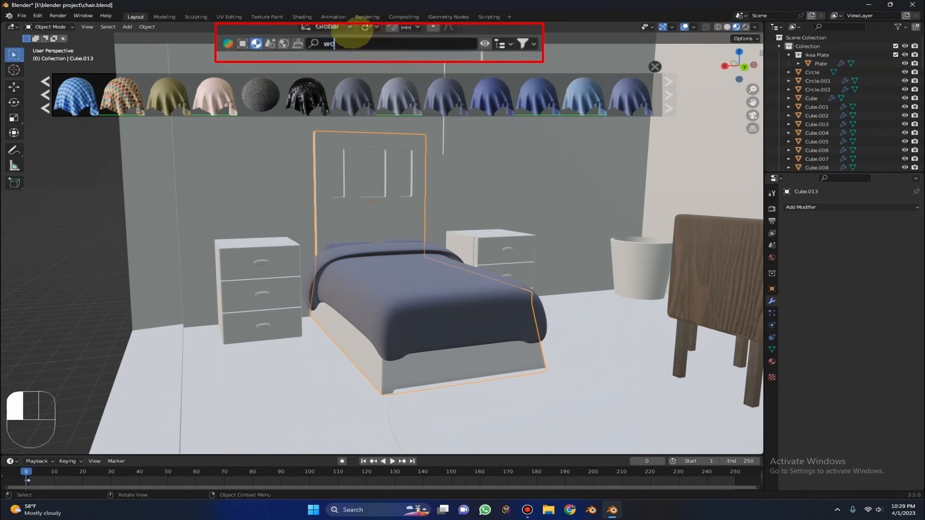
type("wood")
key("Return")
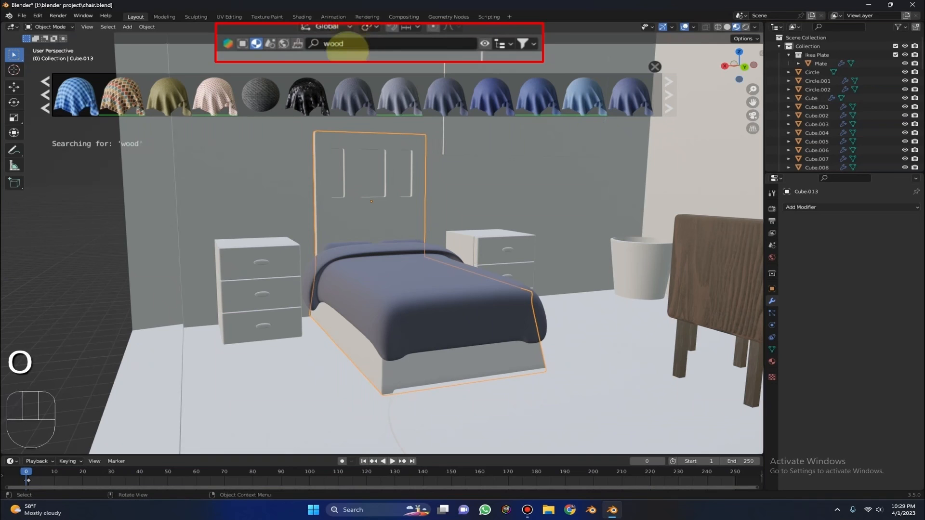
mouse_move(124, 89)
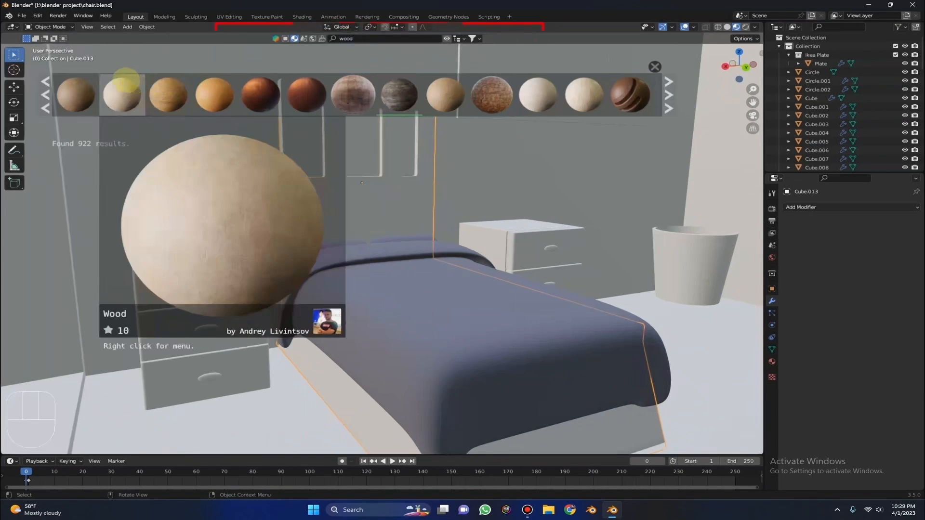
Step: Separate the inner faces of the headboard's three recesses into their own object and select it
key("Tab")
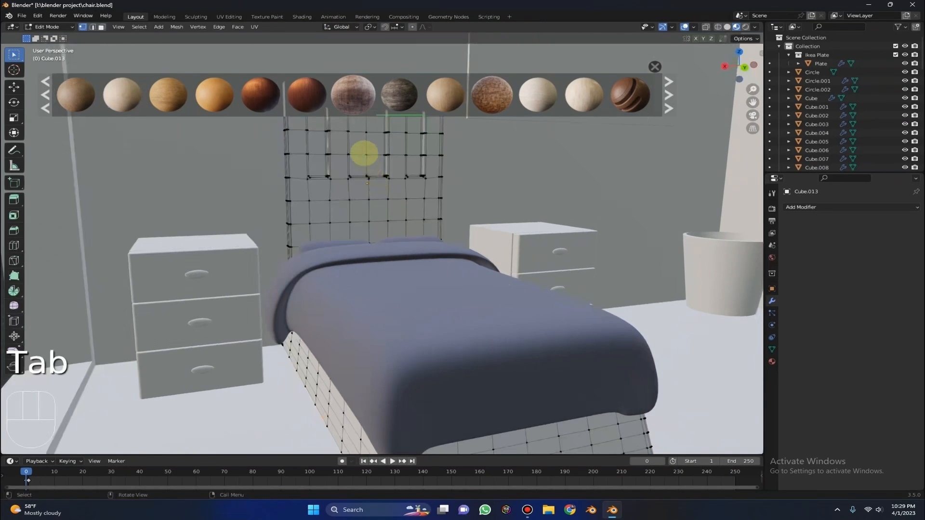
key("3")
scroll(376, 193, "up", 5)
left_click_drag(361, 191, 405, 258)
left_click(460, 254, "shift")
left_click_drag(311, 202, 313, 263, "shift")
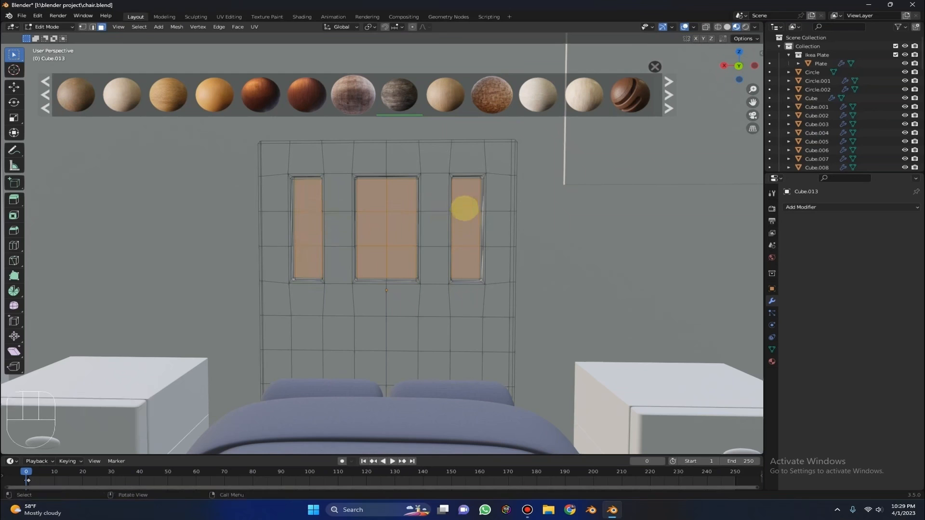
key("p")
left_click(444, 203)
key("Tab")
mouse_move(442, 181)
middle_mouse_down()
mouse_move(411, 173)
mouse_move(454, 188)
mouse_move(444, 188)
middle_mouse_up()
left_click(407, 189)
Step: Apply a pale wood material from the results to the separated headboard panels
scroll(434, 142, "down", 3)
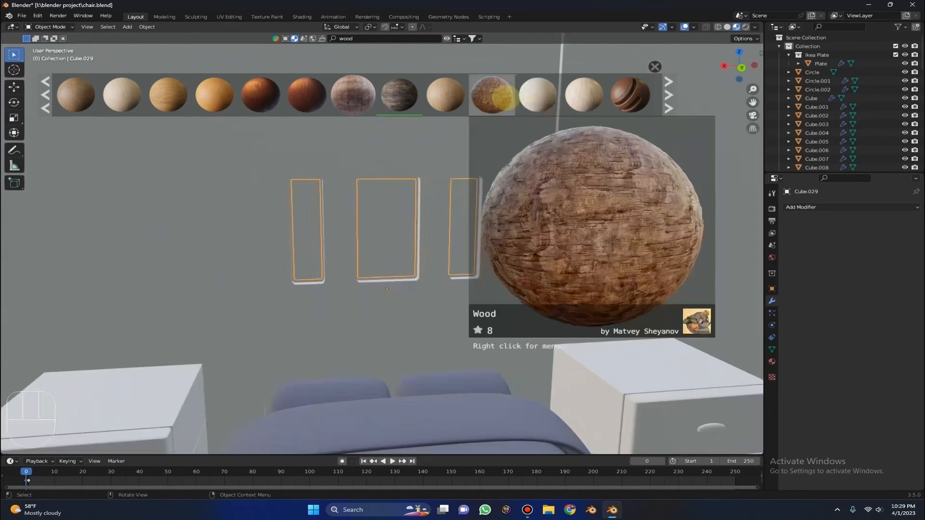
left_click_drag(584, 95, 400, 212)
scroll(481, 210, "up", 3)
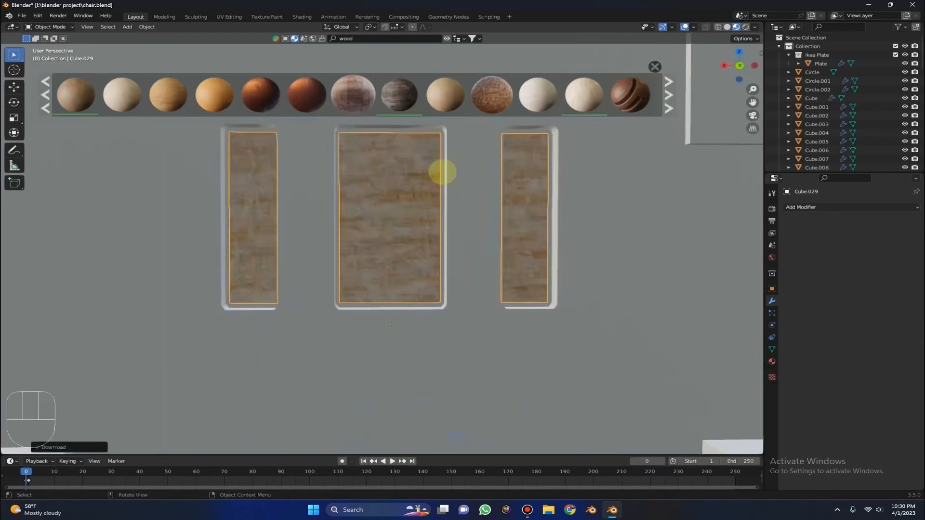
scroll(457, 211, "up", 2)
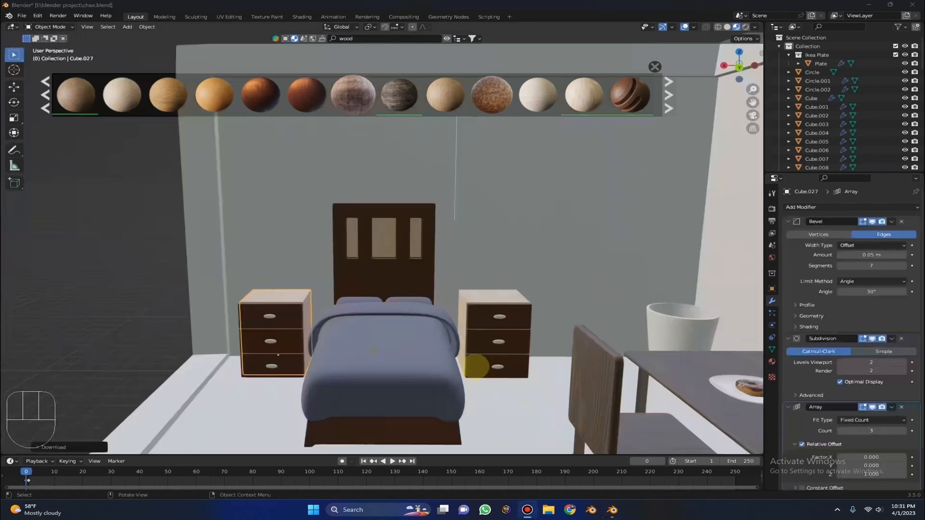
Step: Examine the wood materials on the headboard panels, bed frame and nightstands up close and from across the room
scroll(463, 303, "up", 3)
middle_click_drag(482, 298, 460, 283)
scroll(463, 281, "up", 3)
scroll(414, 208, "up", 2)
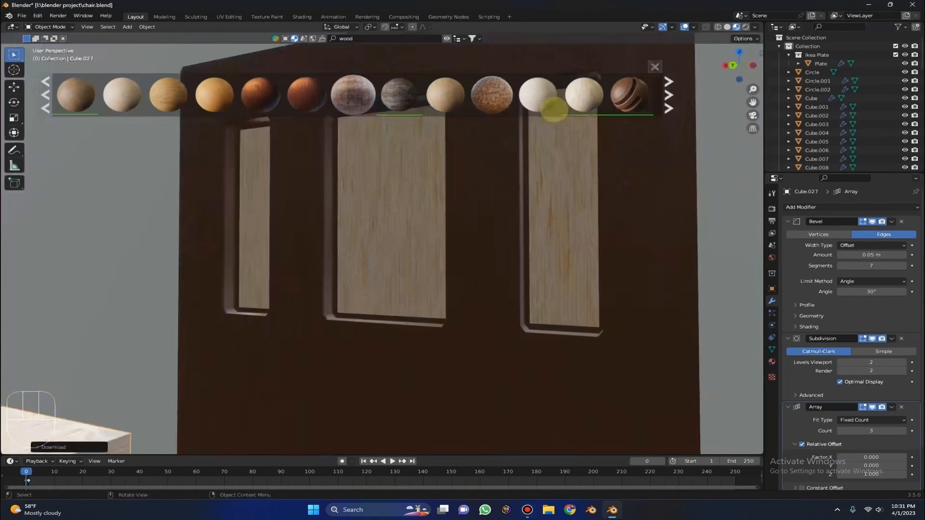
left_click(369, 194)
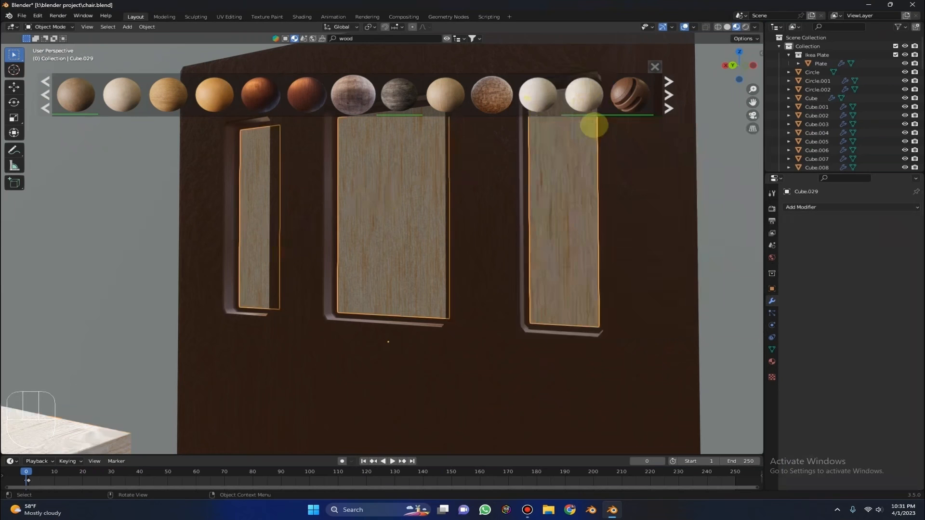
scroll(203, 385, "down", 5)
middle_click_drag(203, 386, 679, 350)
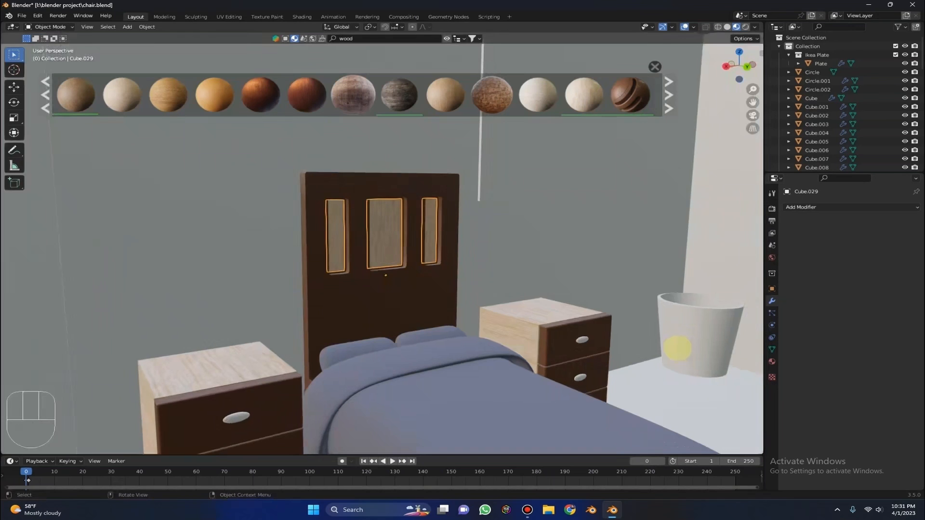
scroll(659, 333, "down", 4)
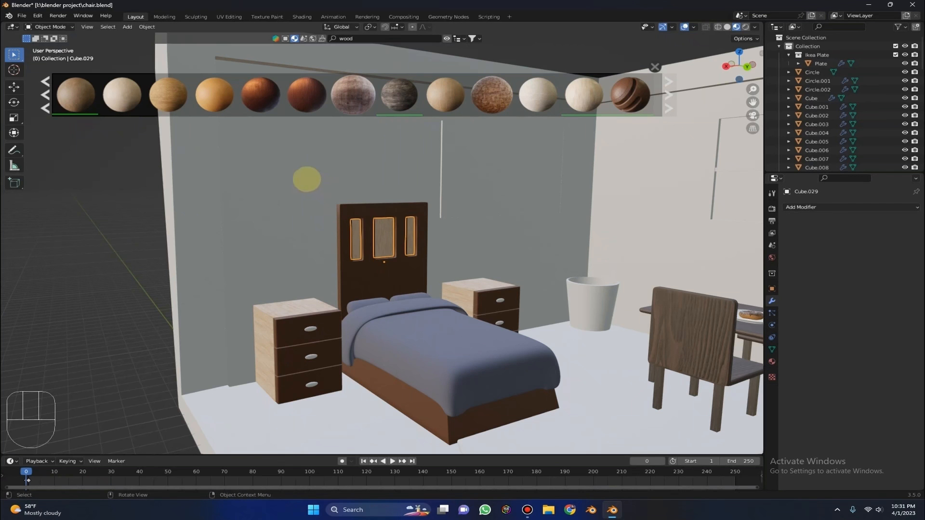
Step: Search the material library for plastic to use on the waste bin
mouse_move(442, 98)
scroll(481, 256, "down", 4)
middle_click_drag(482, 254, 504, 266)
middle_click(483, 252, "alt")
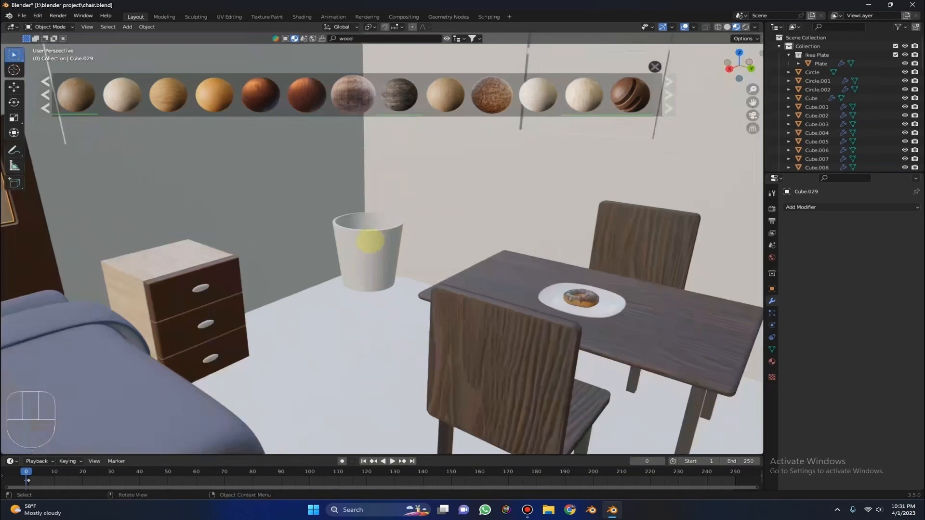
mouse_move(409, 76)
left_click(361, 39)
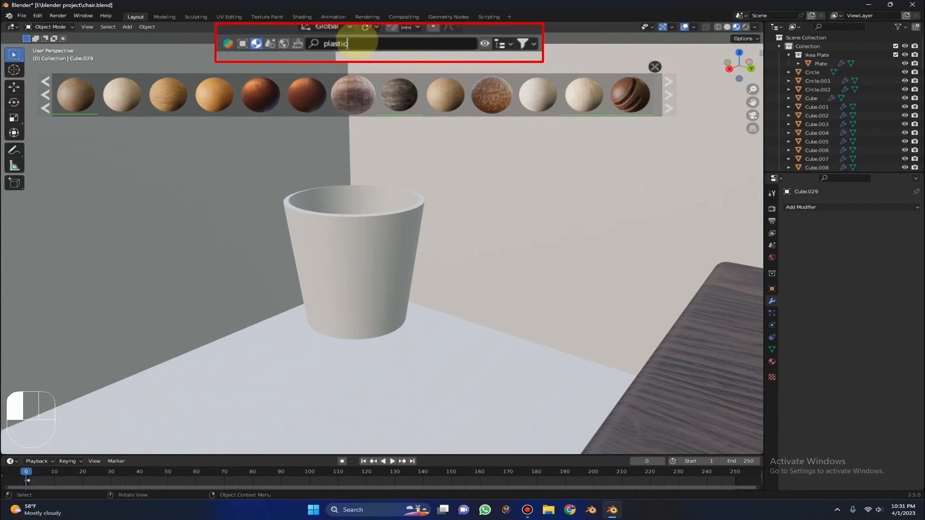
key("Return")
mouse_move(97, 98)
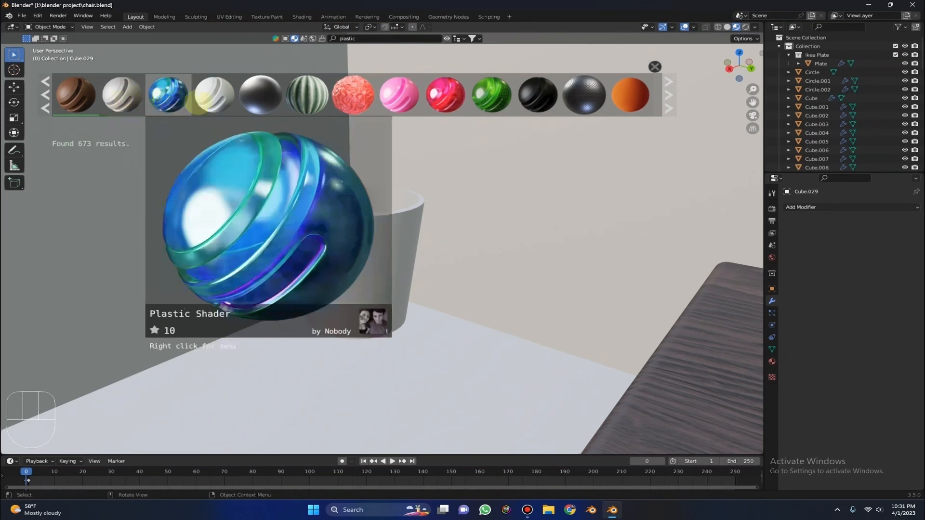
Step: Apply a smooth plastic and the perforated Plastic 03 material from the results to the waste bin
mouse_move(261, 107)
left_click_drag(272, 102, 322, 242)
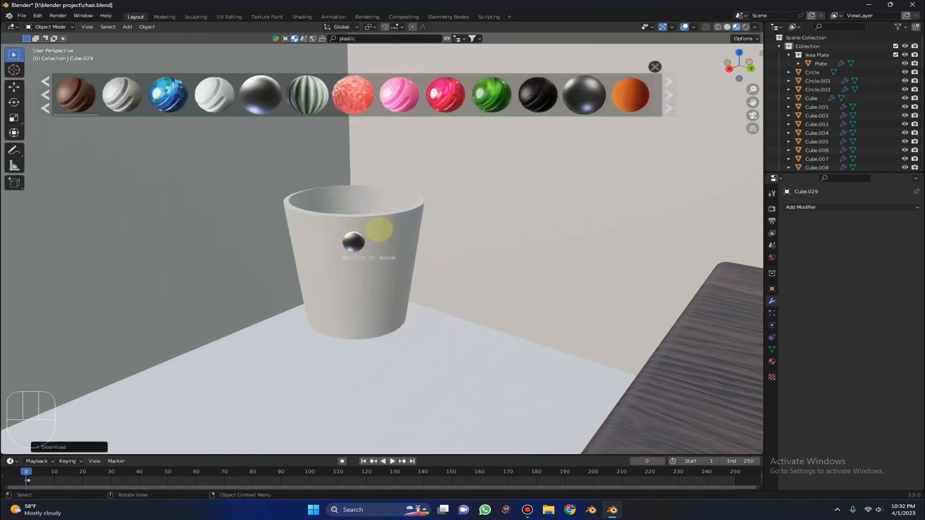
mouse_move(584, 95)
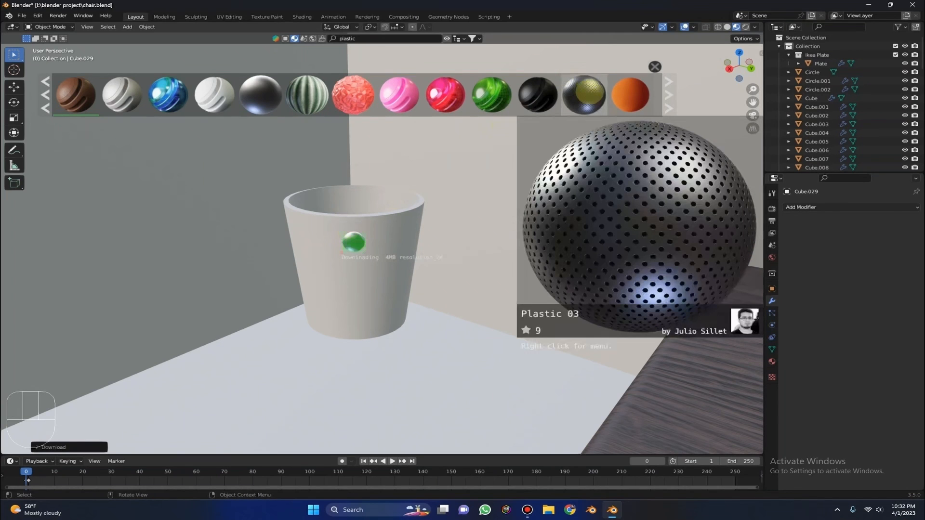
left_click_drag(583, 95, 351, 296)
scroll(386, 199, "up", 4)
middle_click_drag(386, 199, 410, 245)
scroll(307, 189, "up", 1)
scroll(365, 200, "up", 5)
Step: Select the rectangular glass pane on the wall beside the headboard and give it a new material
scroll(375, 199, "down", 6)
scroll(405, 187, "down", 3)
scroll(453, 200, "down", 2)
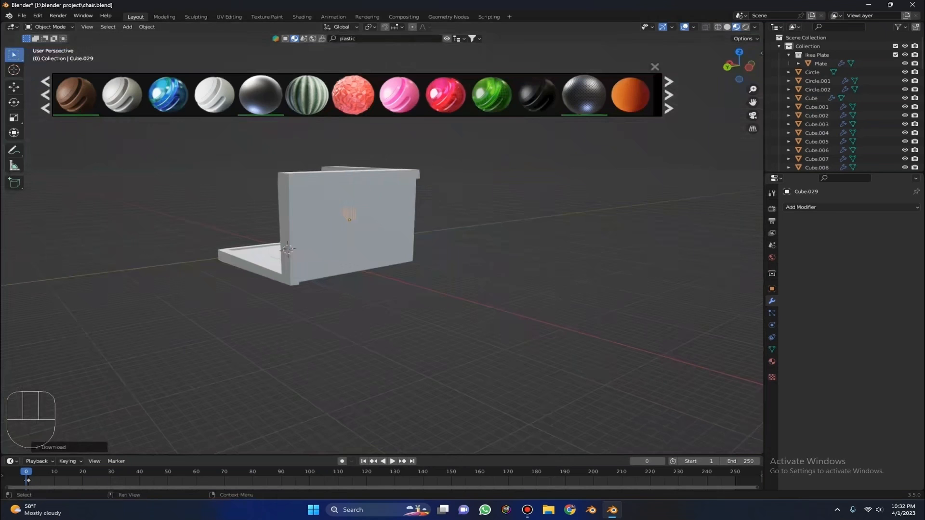
scroll(541, 346, "down", 3)
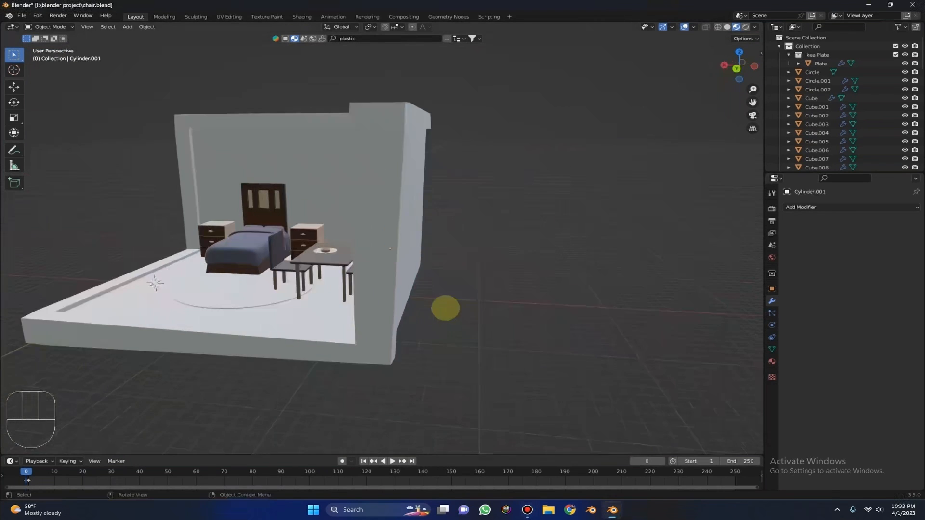
scroll(444, 310, "up", 5)
middle_click_drag(495, 289, 470, 272)
scroll(337, 188, "down", 6)
left_click(384, 219)
scroll(369, 230, "up", 5)
middle_click_drag(353, 237, 380, 47)
left_click(692, 306)
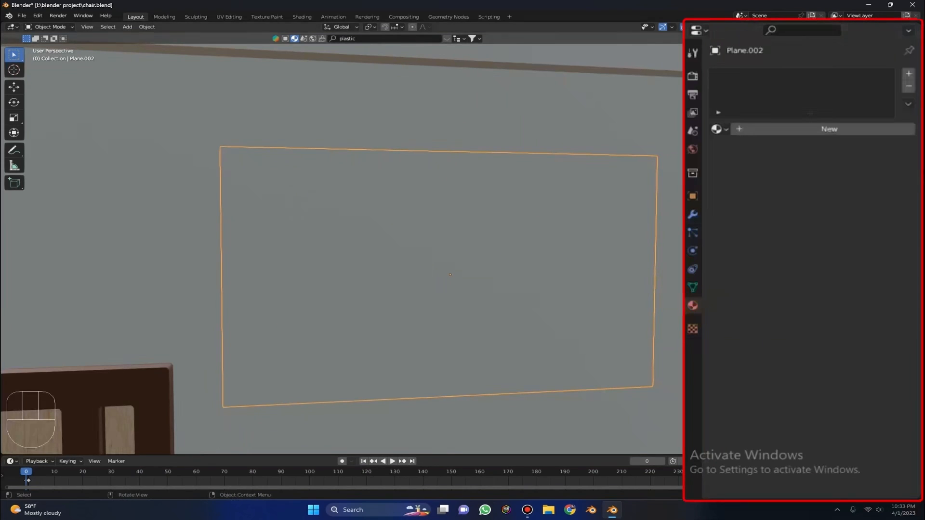
middle_click_drag(610, 251, 583, 251)
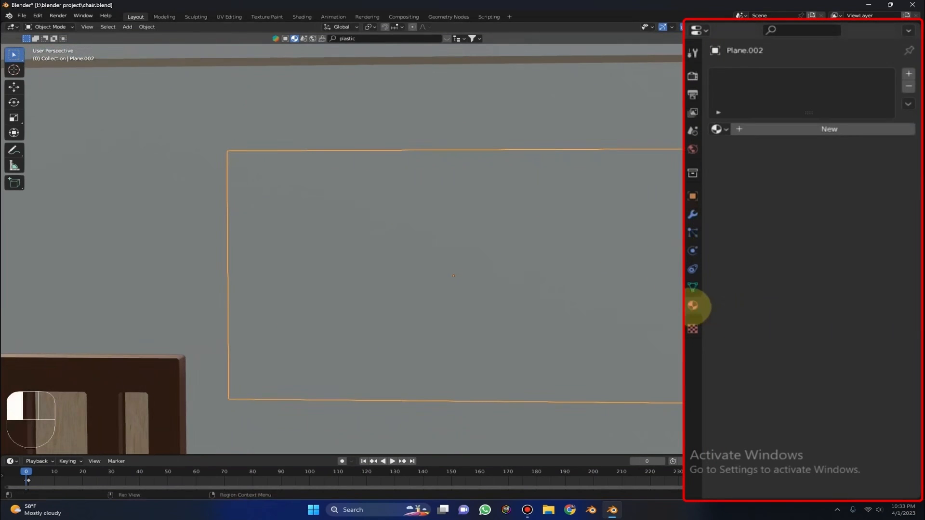
left_click(822, 129)
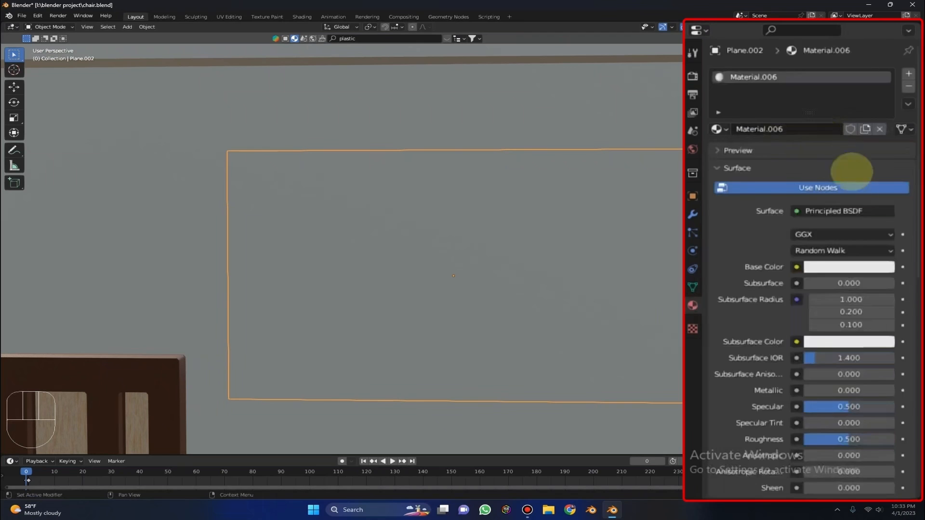
Step: Make the pane's material glass-like by setting Transmission to 1.0 and Roughness to 0.05
scroll(840, 164, "down", 12)
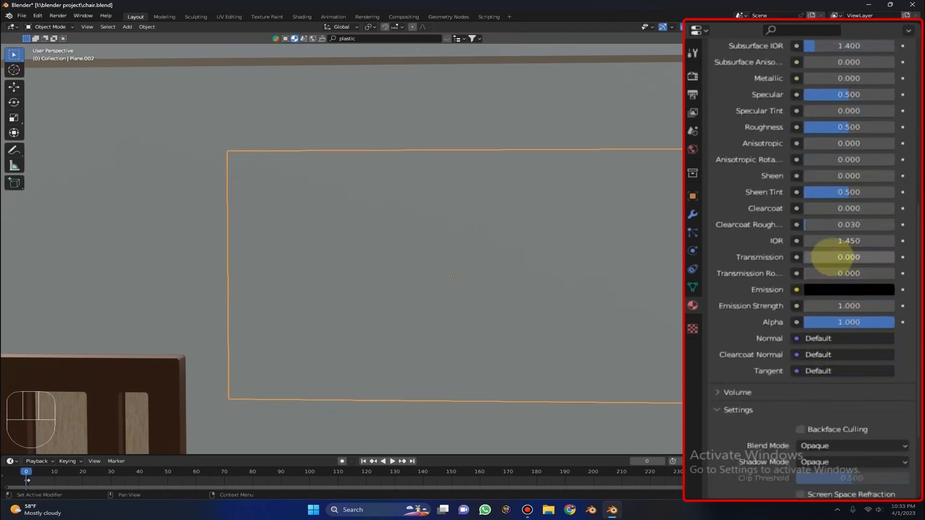
left_click(833, 257)
left_click_drag(833, 257, 859, 257)
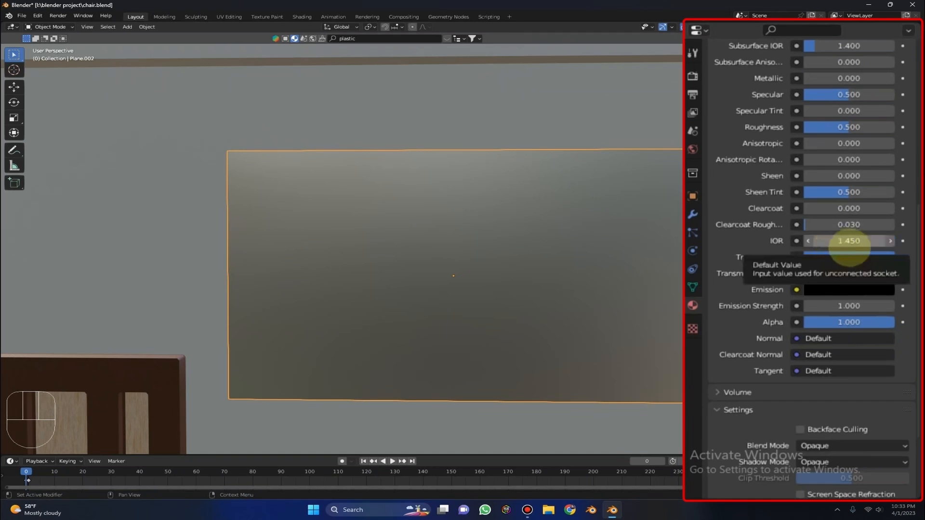
scroll(818, 241, "up", 5)
mouse_move(838, 231)
left_mouse_down()
mouse_move(808, 231)
mouse_move(823, 232)
left_mouse_up()
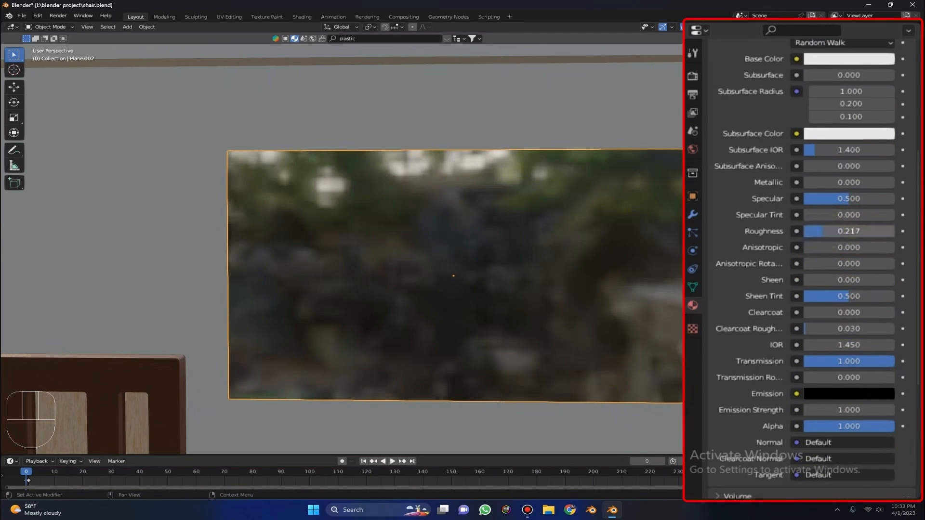
left_click(823, 231)
type("0.050")
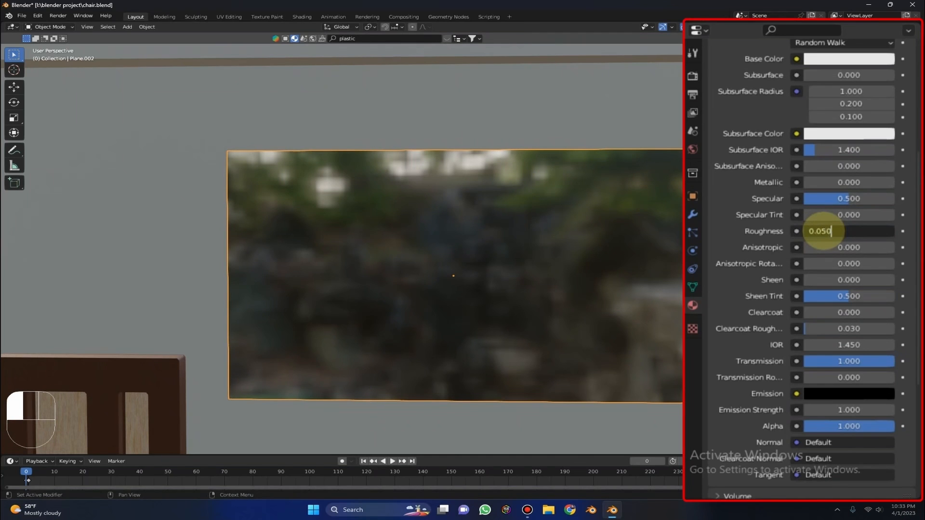
key("Return")
mouse_move(492, 195)
middle_mouse_down()
mouse_move(518, 206)
mouse_move(501, 193)
middle_mouse_up()
scroll(501, 192, "down", 3)
scroll(501, 192, "up", 1)
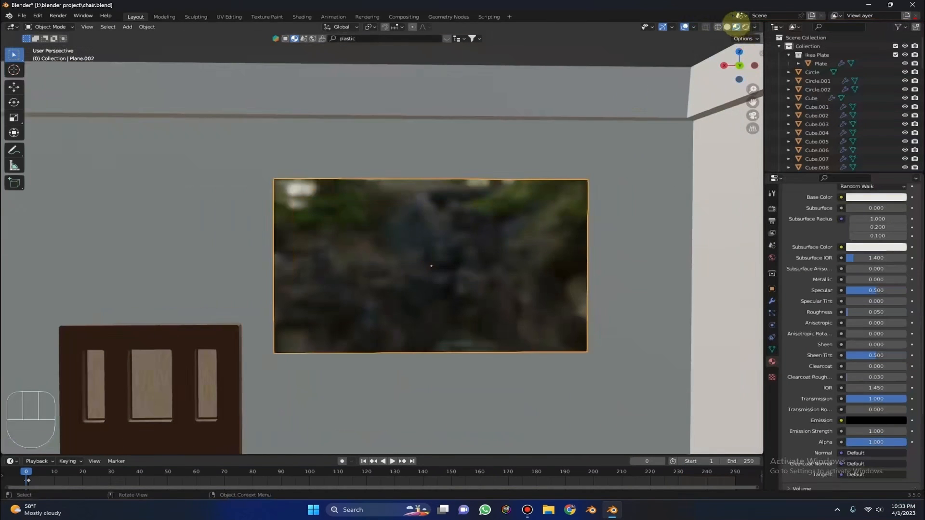
Step: Save the file and preview the pane in rendered shading with the Cycles render engine
key("ctrl+s")
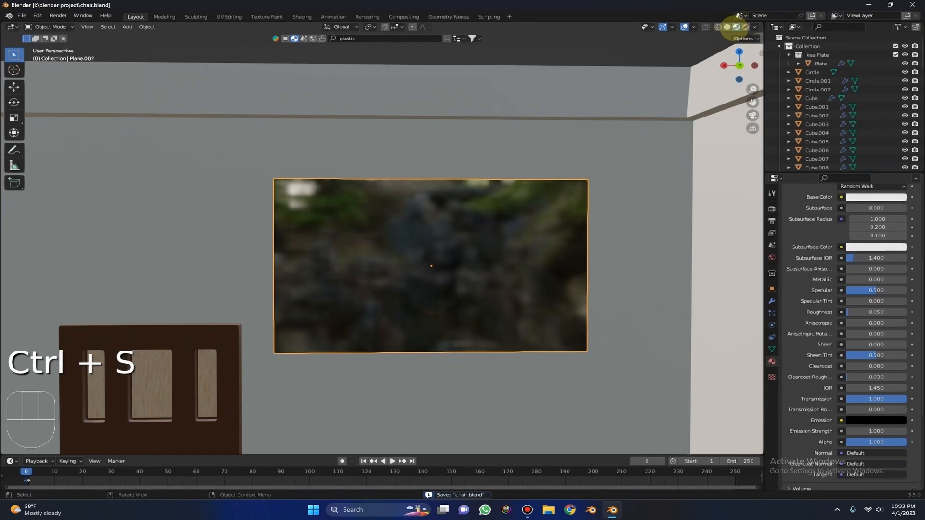
left_click(745, 27)
middle_click_drag(653, 127, 664, 135)
left_click(772, 208)
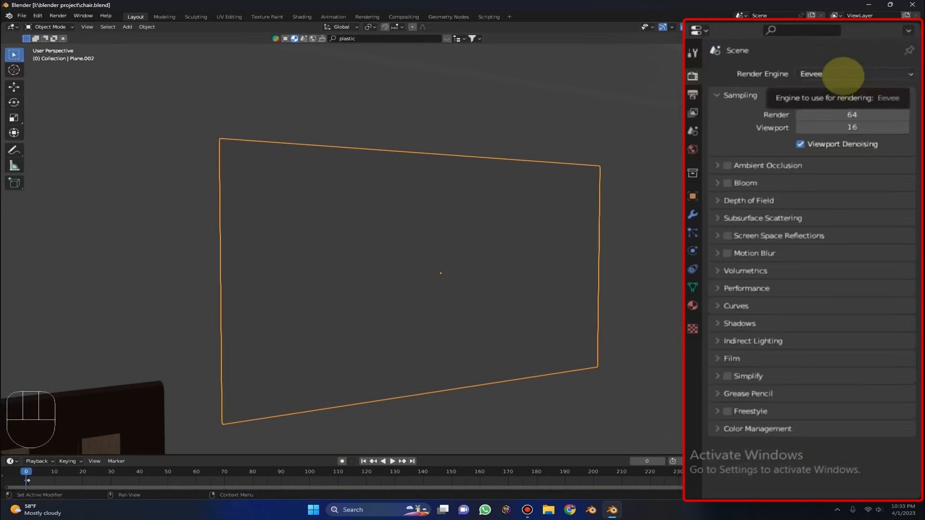
left_click(832, 72)
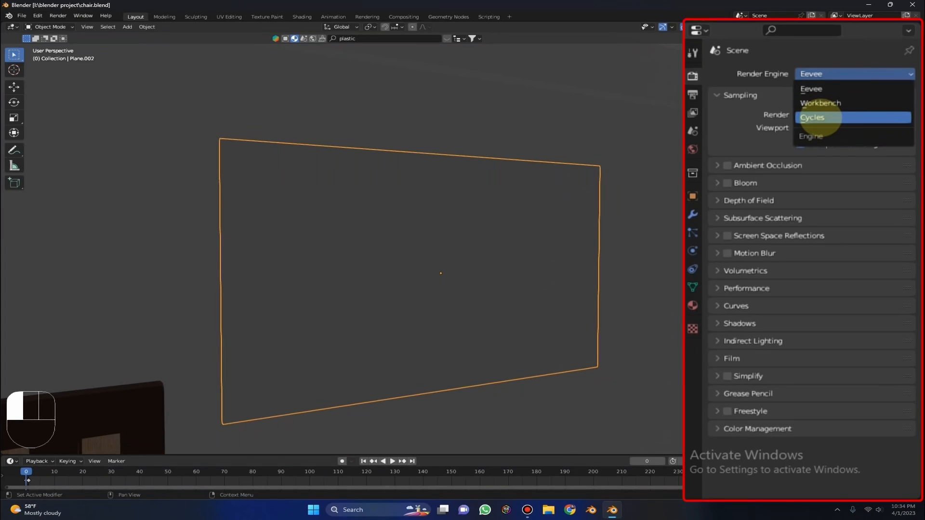
left_click(817, 117)
scroll(529, 236, "up", 5)
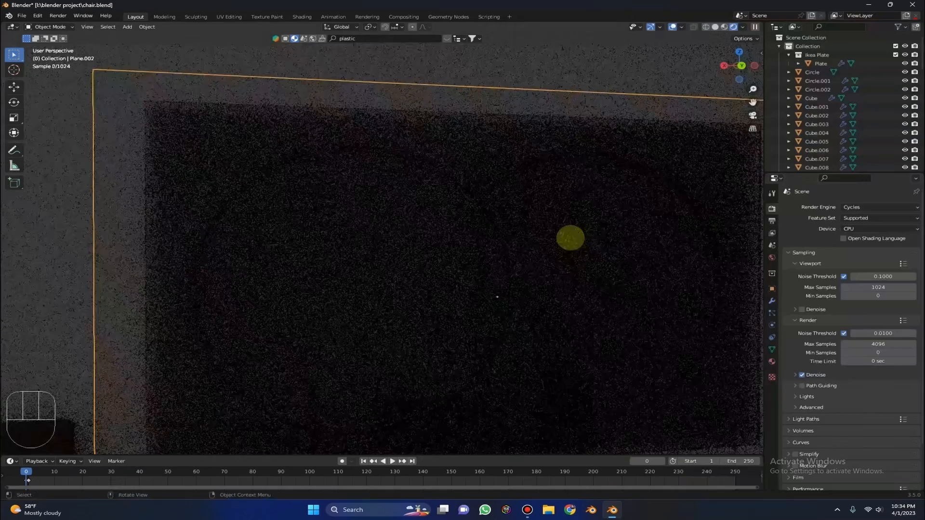
scroll(586, 89, "down", 2)
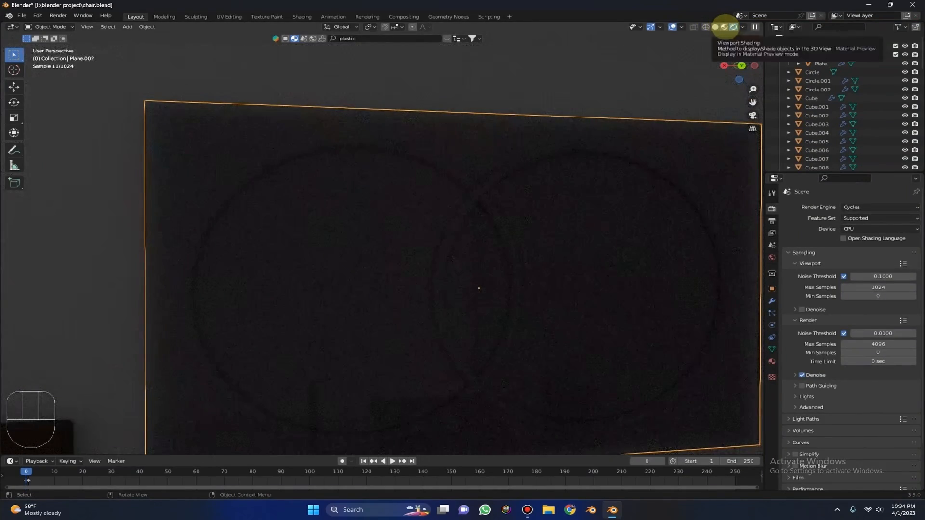
Step: Return to material preview shading and set the render device to GPU Compute
left_click(723, 27)
left_click(843, 229)
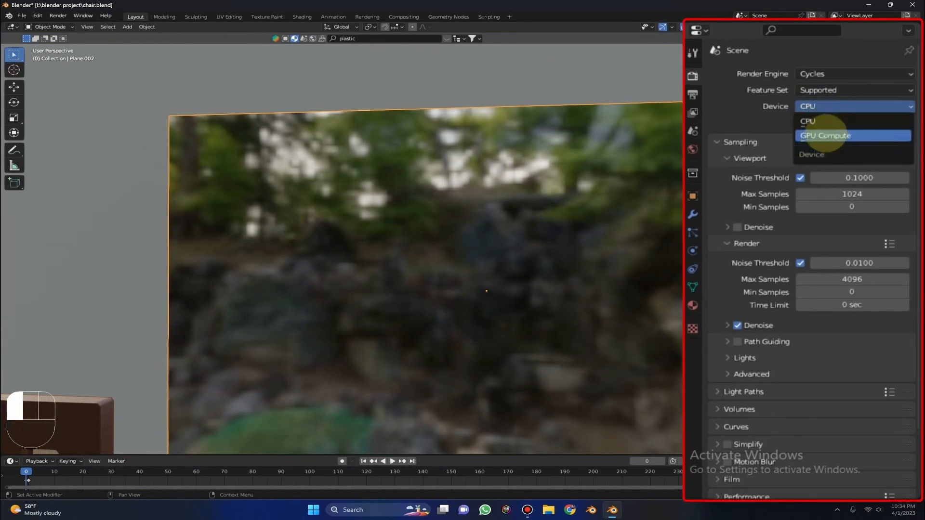
left_click(825, 135)
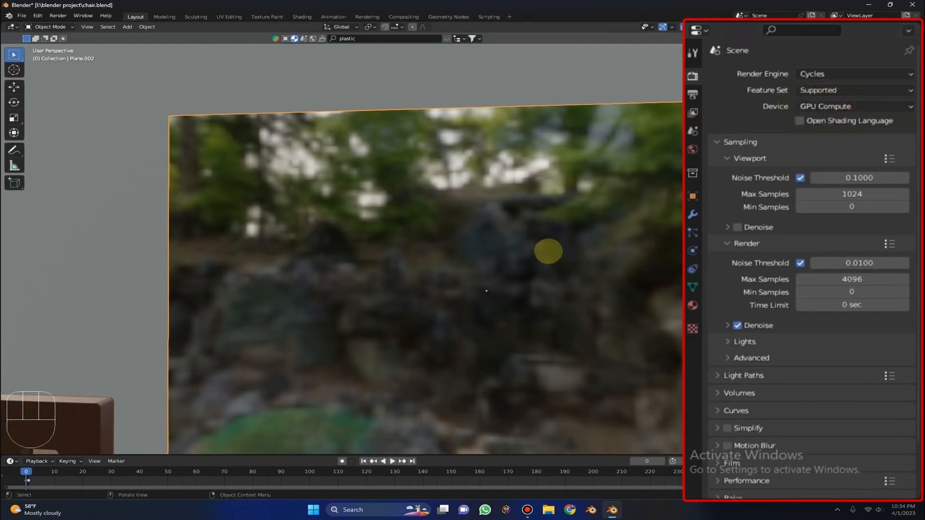
Step: Hide the glass pane and add a new material to the right-hand ring behind it
key("h")
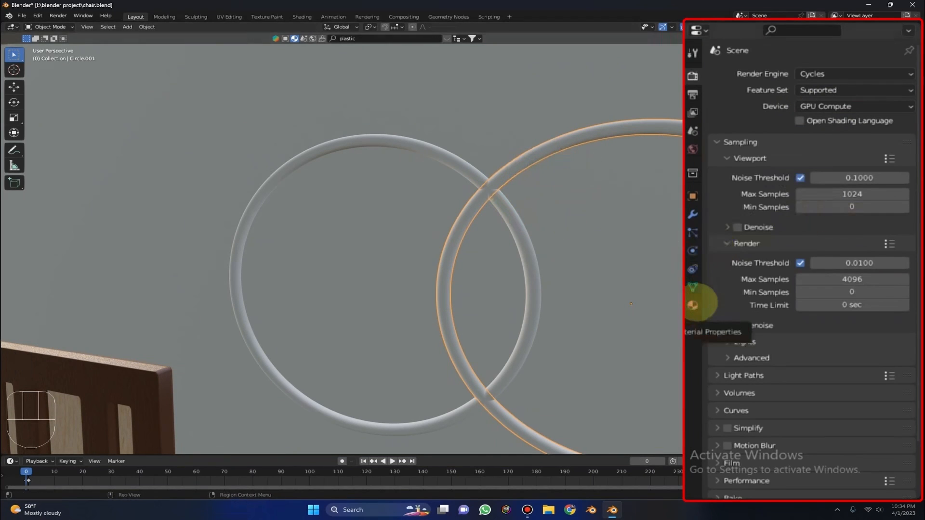
left_click(692, 305)
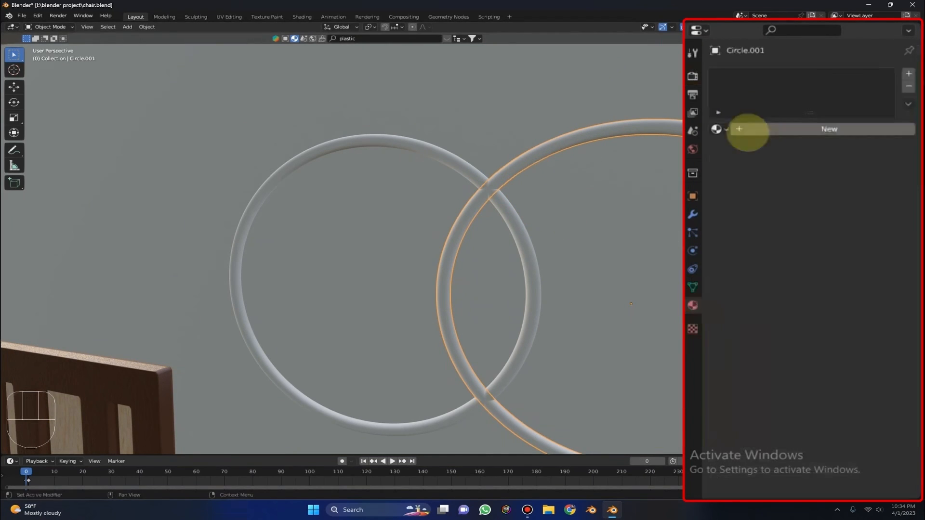
left_click(772, 131)
Step: Give the right-hand ring a red emission with hue 0, saturation 1 and value 1, at strength 2
scroll(883, 355, "down", 10)
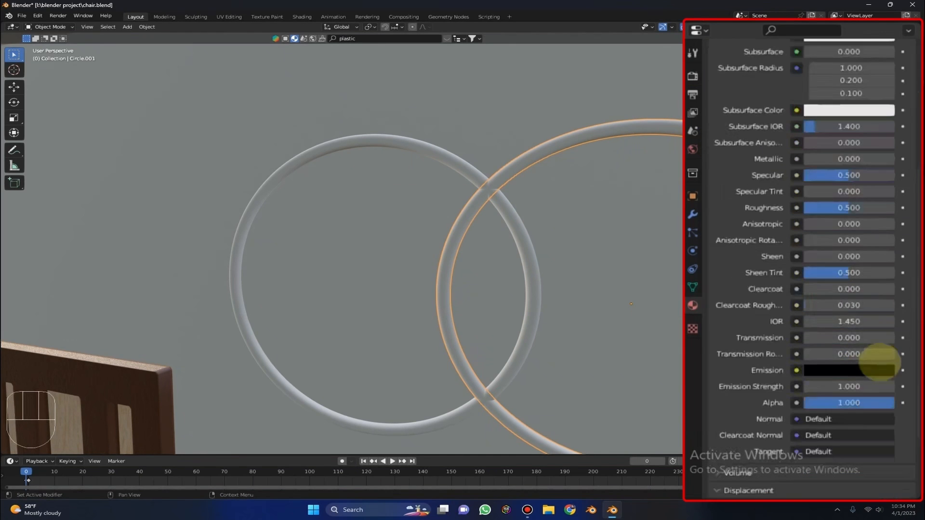
left_click(838, 370)
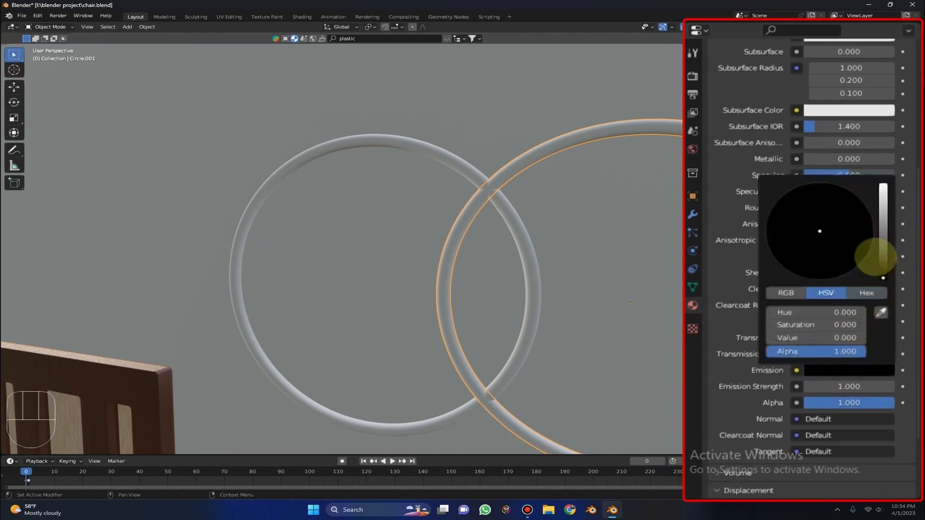
left_click_drag(883, 277, 883, 185)
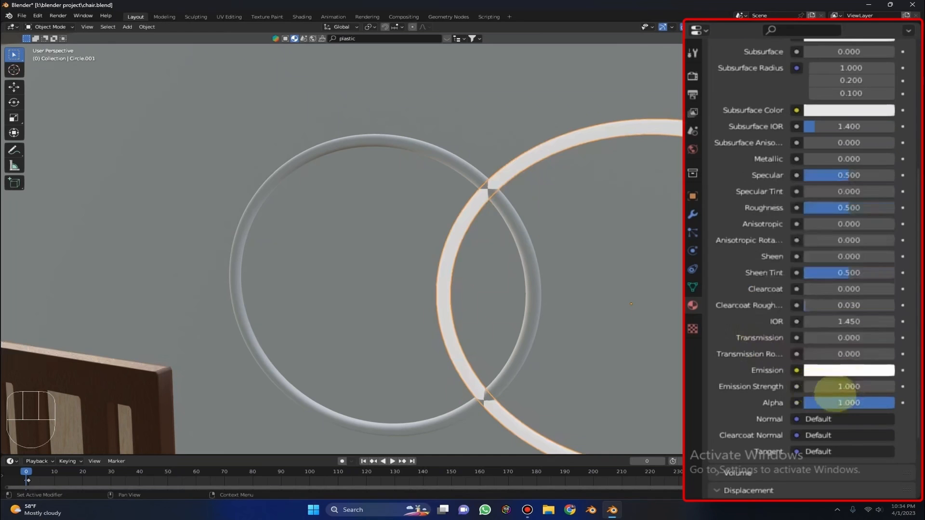
left_click(843, 385)
key("Return")
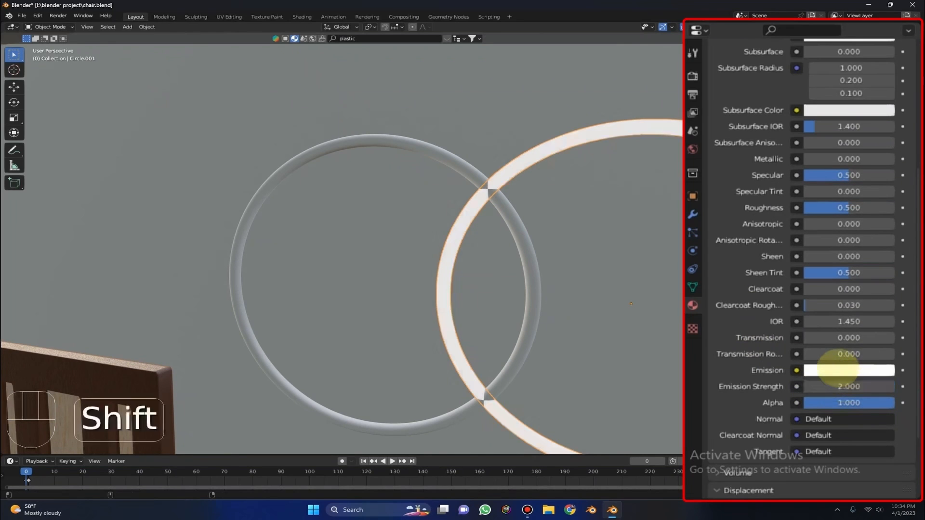
left_click(838, 370)
left_click_drag(773, 325, 870, 325)
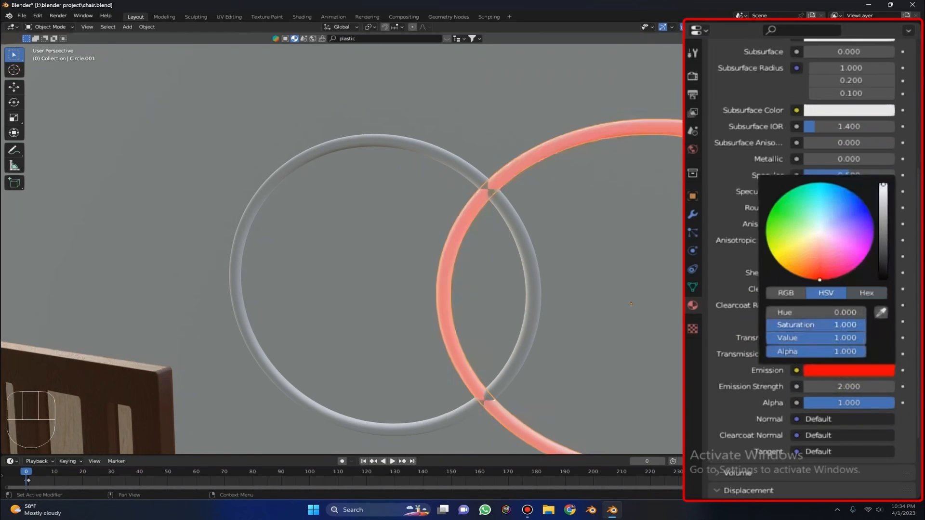
Step: Set the right-hand ring's base colour to red with a saturation of 0.9
scroll(818, 169, "up", 5)
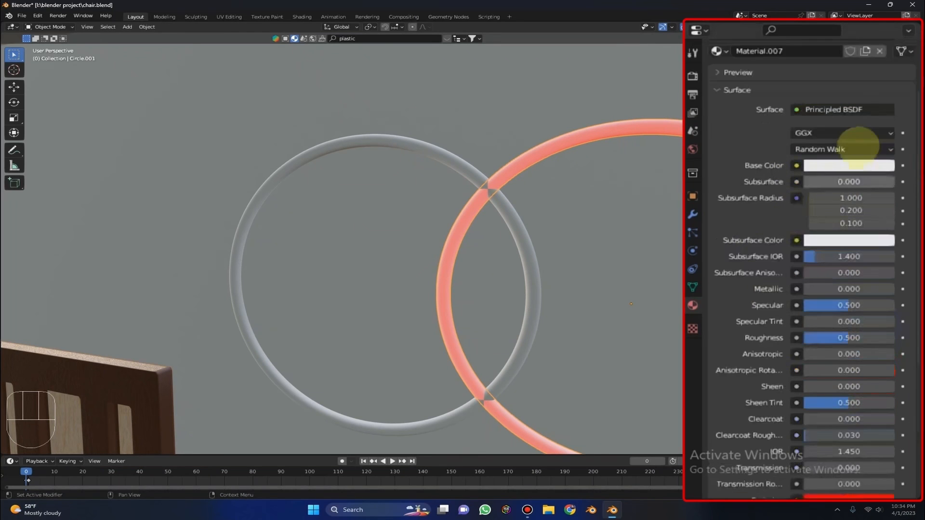
left_click(832, 163)
mouse_move(807, 175)
left_mouse_down()
mouse_move(867, 176)
mouse_move(865, 185)
mouse_move(829, 174)
left_mouse_up()
double_click(828, 175)
type("0.9")
key("Return")
Step: Select the left-hand ring and add a new material to it
left_click(524, 231)
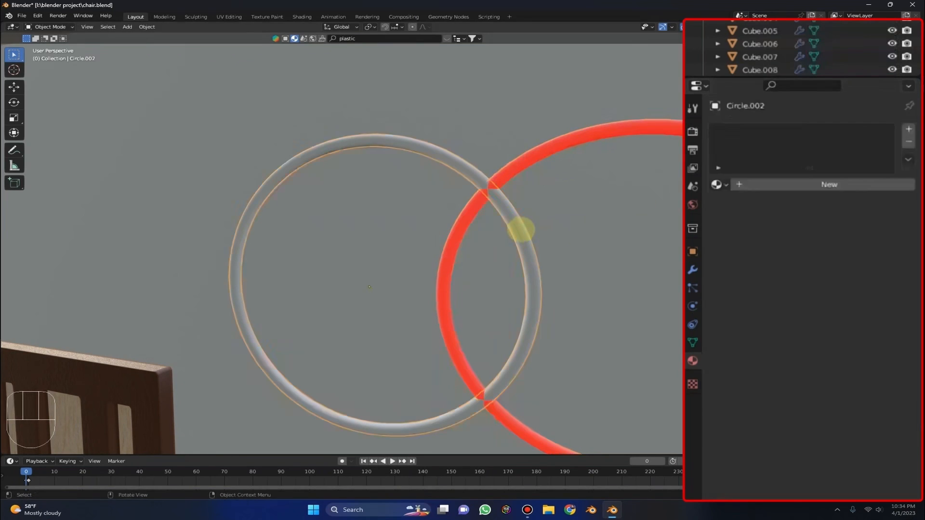
scroll(621, 207, "up", 2)
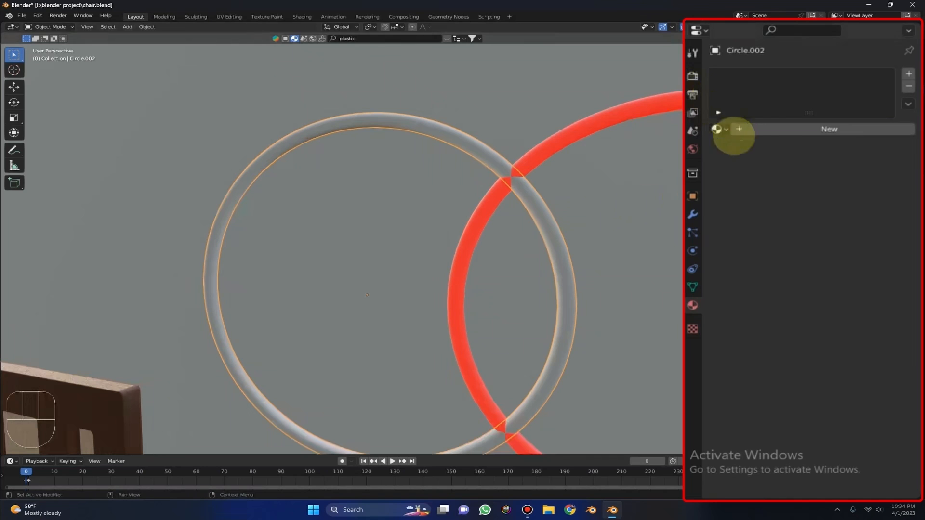
left_click(774, 129)
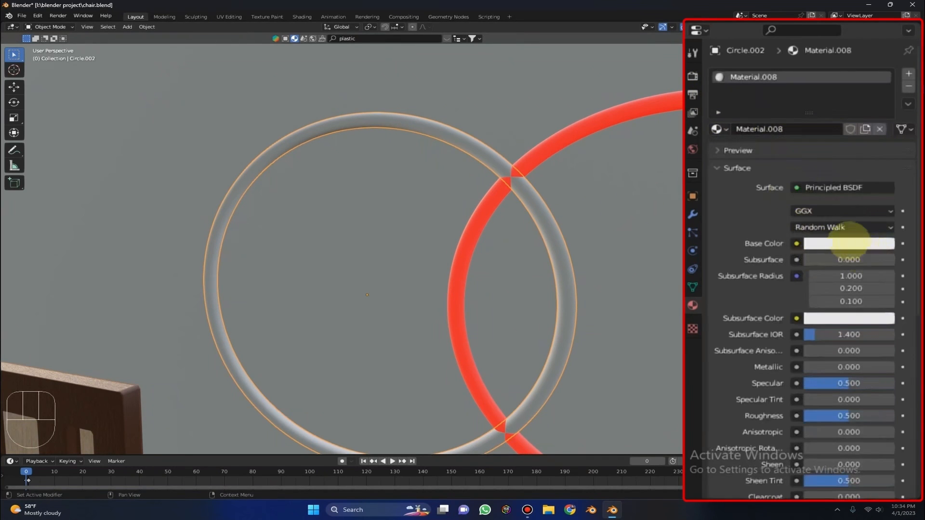
Step: Set the left-hand ring's base colour to blue with hue 0.6, saturation 0.9 and value 1
left_click(843, 243)
left_click_drag(883, 65, 883, 56)
left_click_drag(848, 200, 921, 201)
left_click(840, 199)
type("0.9")
key("Return")
left_click(818, 186)
type("0.6")
key("Return")
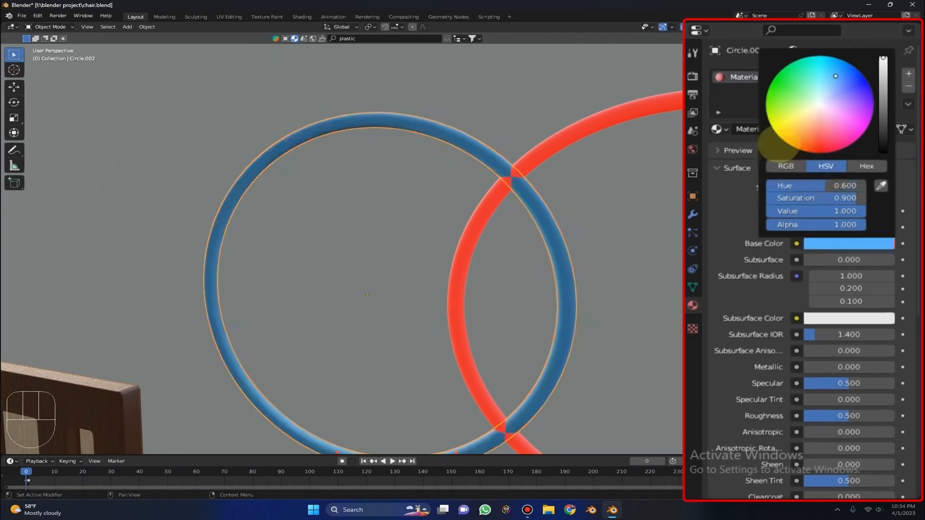
scroll(848, 375, "down", 10)
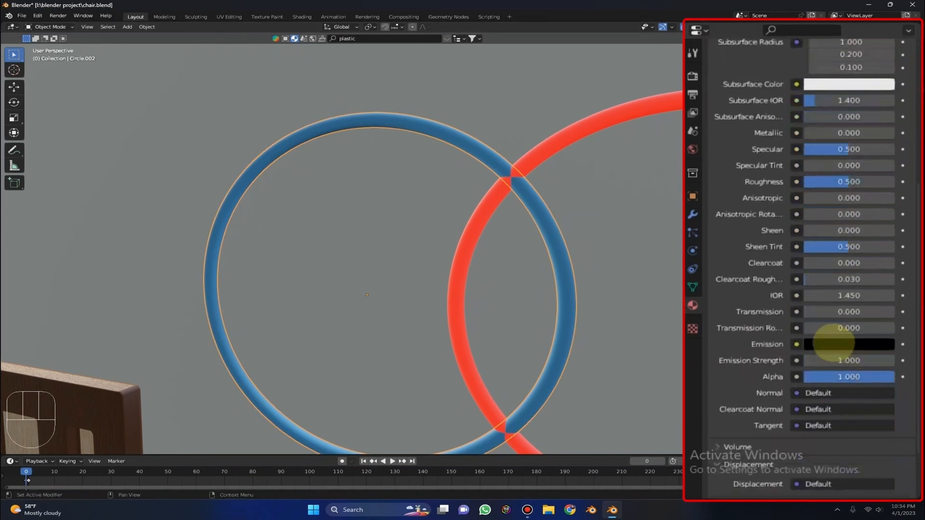
Step: Give the left-hand ring a blue emission with hue 0.6, saturation 1 and value 1, at strength 2
left_click(838, 344)
left_click_drag(886, 226, 883, 159)
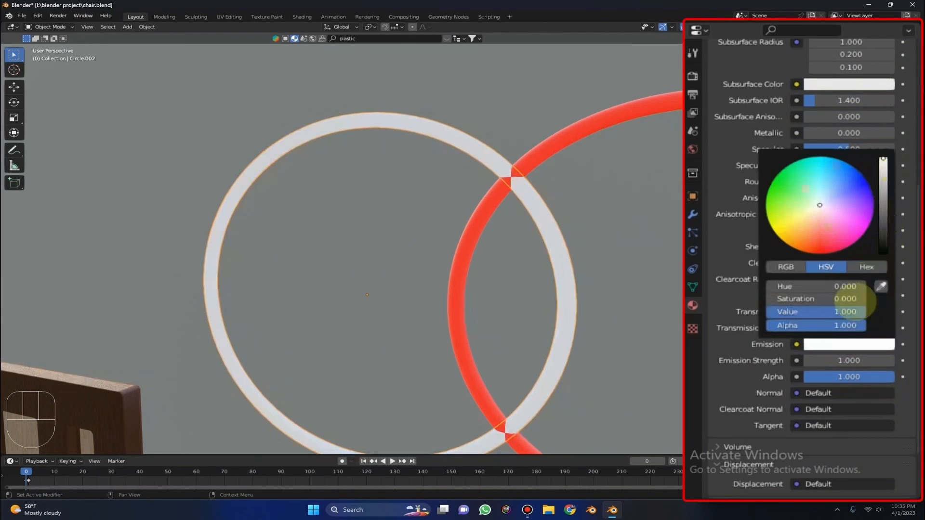
left_click(823, 302)
type("1")
key("Return")
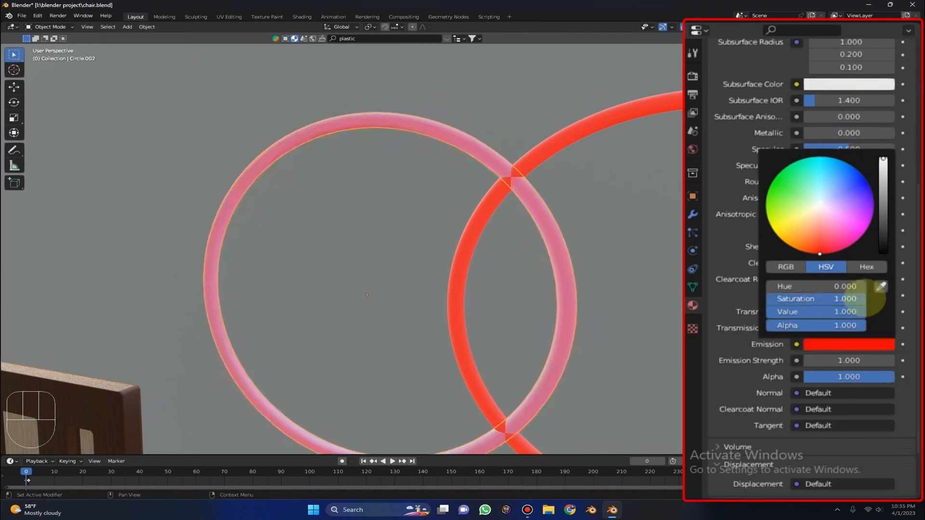
left_click(833, 285)
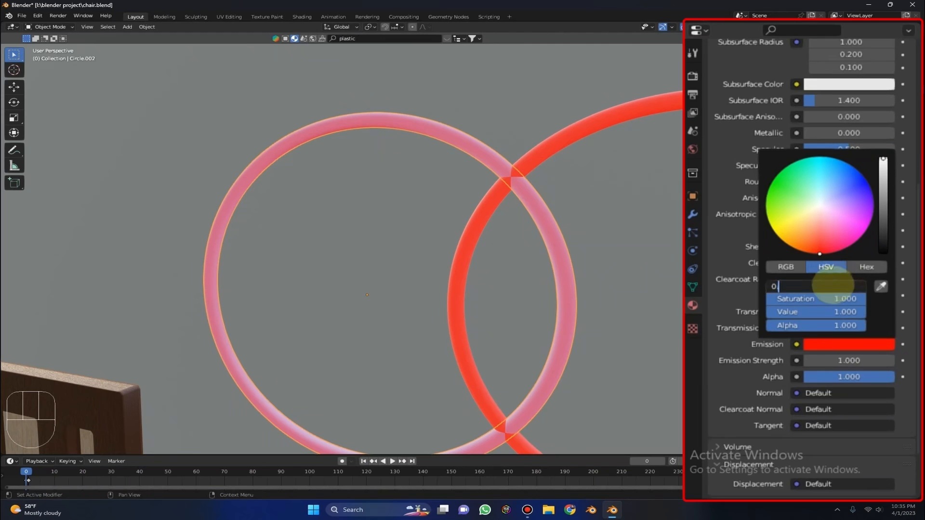
type("0.6")
key("Return")
left_click(836, 360)
type("2")
key("Return")
Step: Raise the saturation of the left-hand ring's base colour to 1
scroll(831, 144, "up", 5)
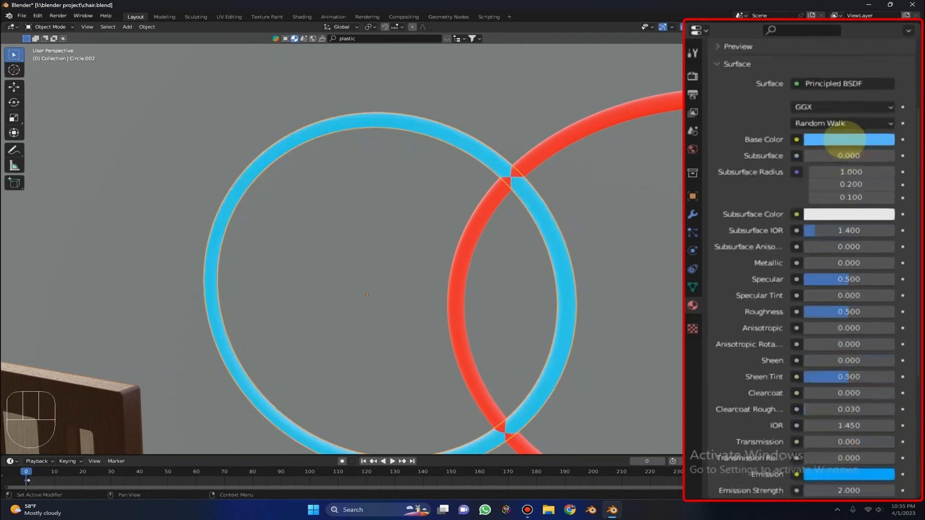
left_click(847, 140)
left_click_drag(836, 92, 862, 93)
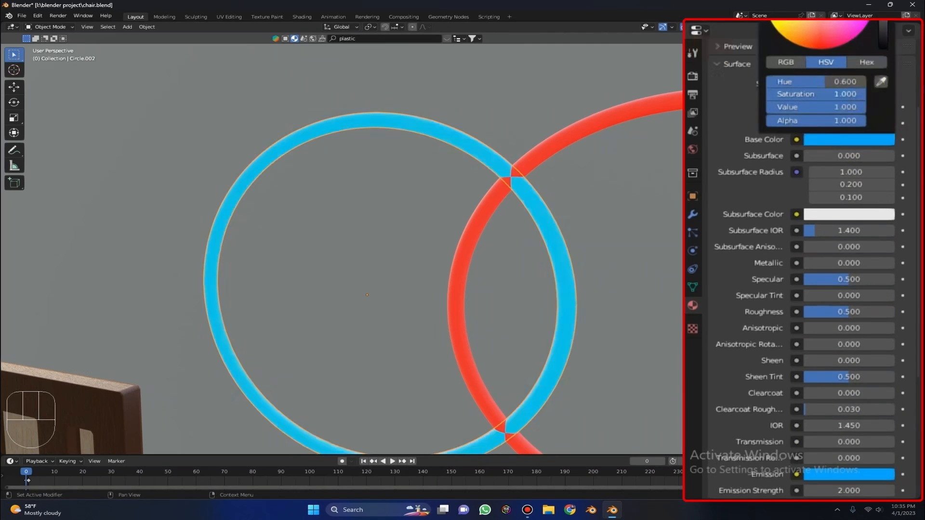
Step: Set the hue of the left-hand ring's emission and base colour to 0.65
left_click(853, 474)
left_click_drag(843, 407, 849, 415)
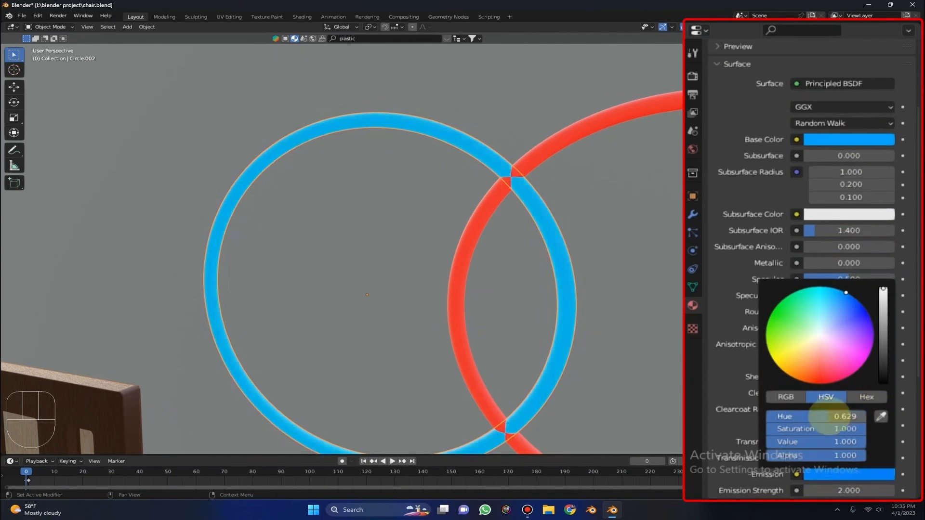
double_click(831, 416)
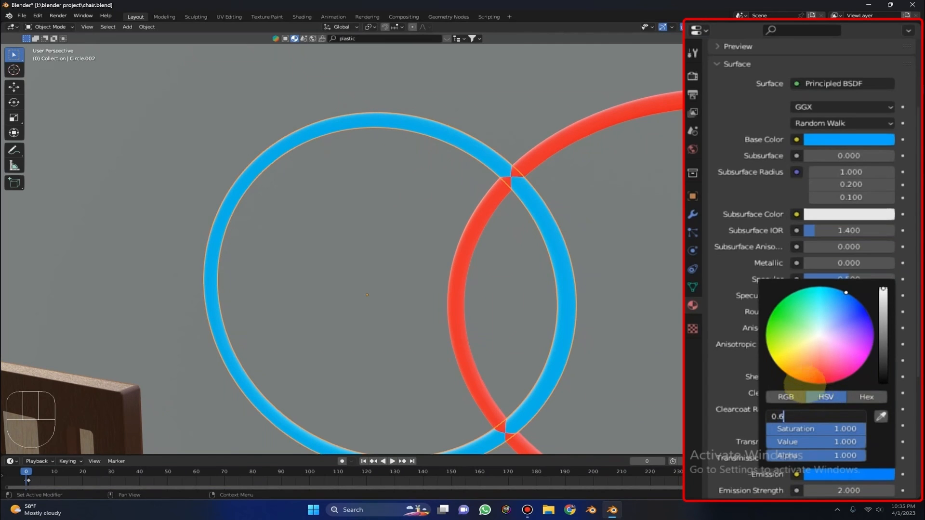
type("0.65")
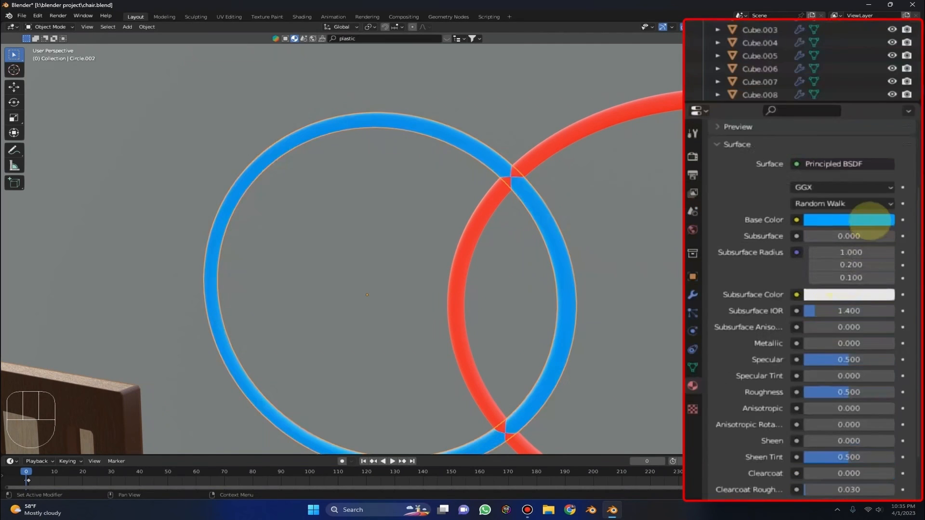
left_click(872, 220)
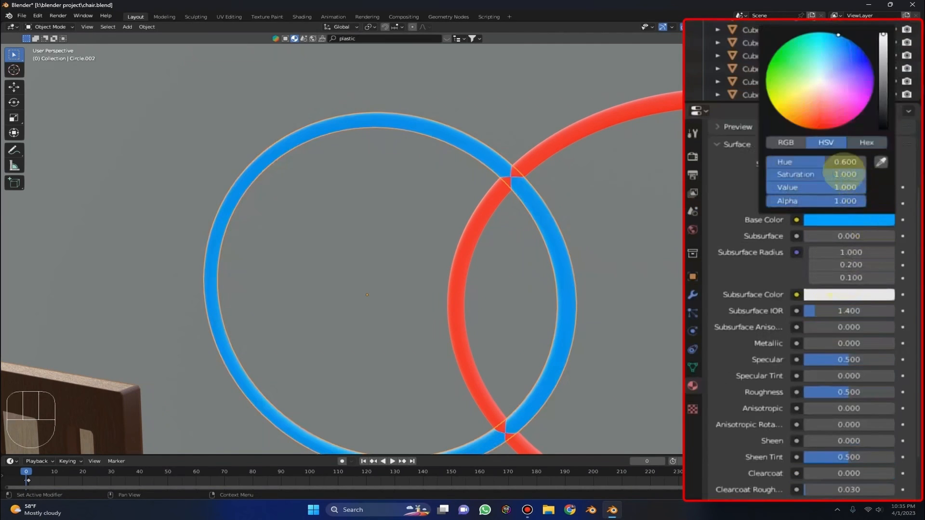
double_click(825, 162)
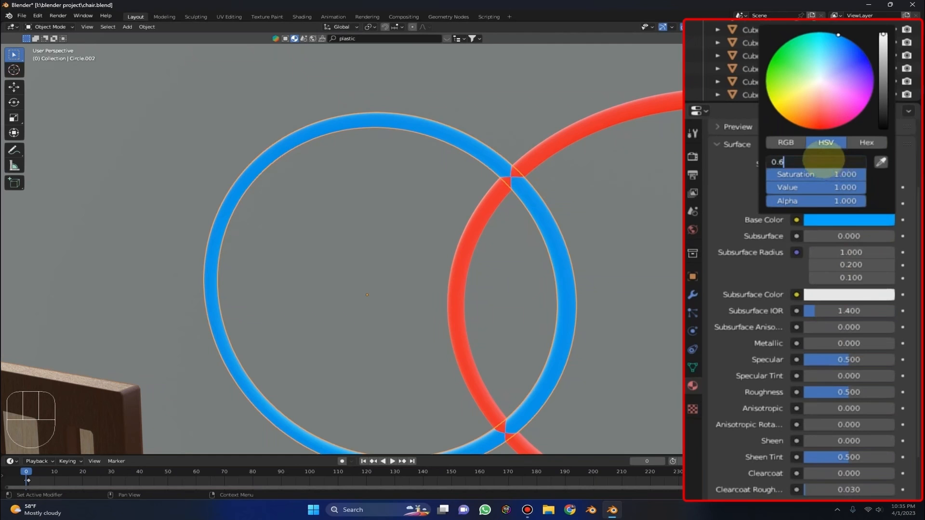
type("0.650")
key("Return")
Step: Reveal all hidden objects in the scene
middle_click_drag(545, 272, 546, 236)
scroll(546, 236, "up", 2)
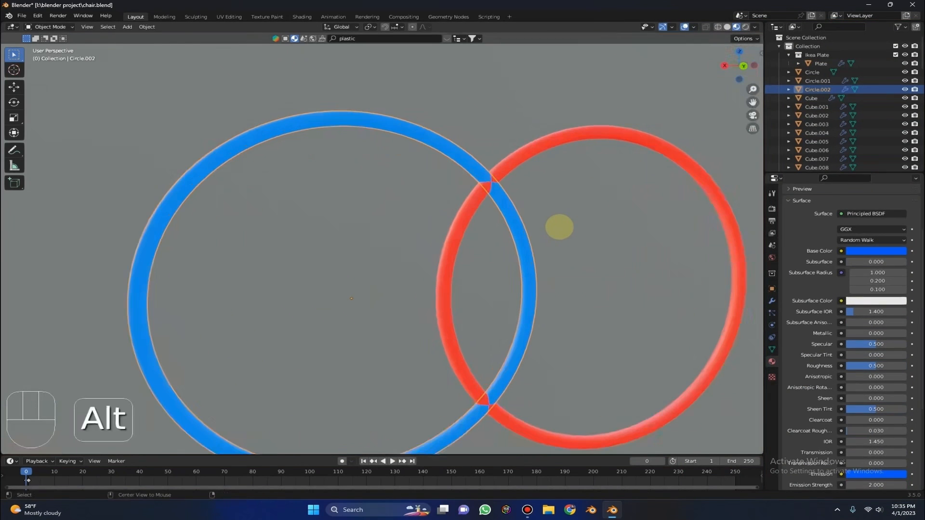
key("alt+h")
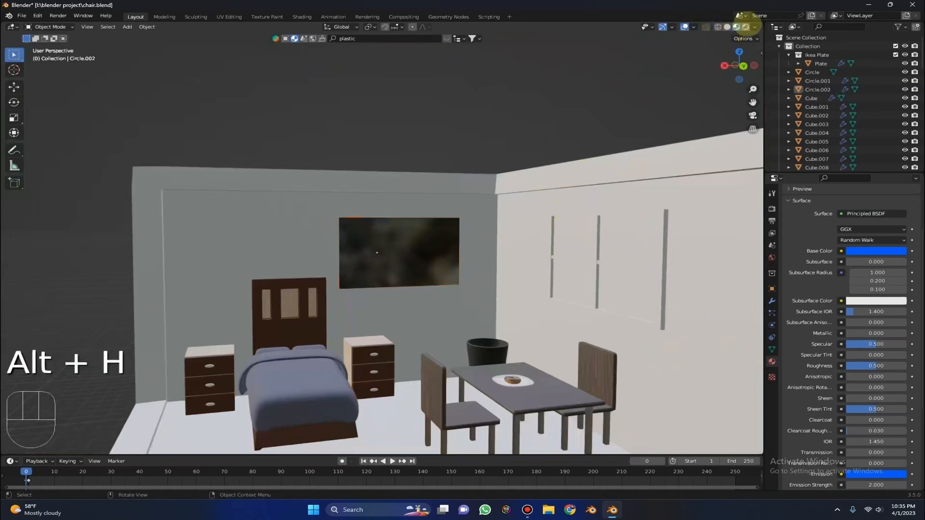
Step: Preview the room in rendered shading and examine the glowing rings from near and far
left_click(745, 27)
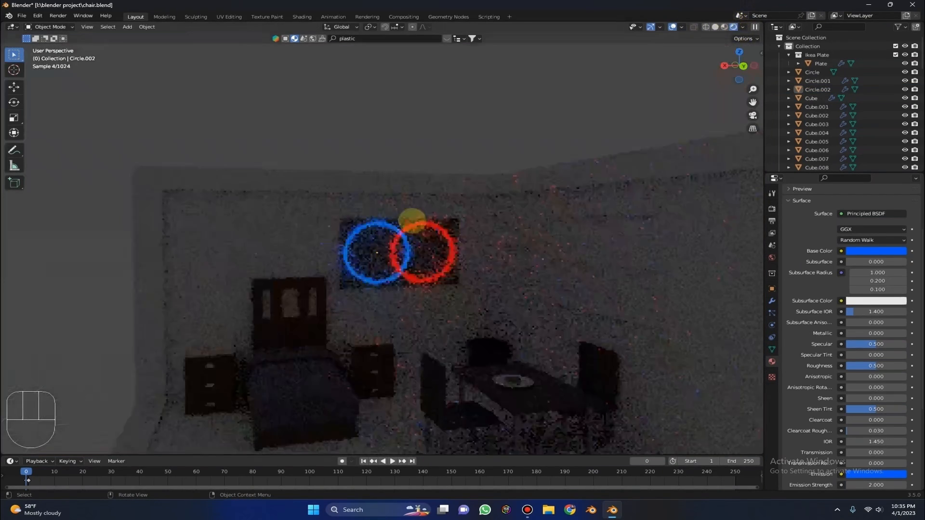
scroll(413, 221, "up", 1)
middle_click_drag(413, 222, 446, 200)
scroll(533, 256, "up", 6)
middle_click_drag(533, 256, 568, 236)
middle_click_drag(485, 287, 590, 221)
scroll(591, 221, "down", 4)
scroll(586, 270, "down", 3)
middle_click_drag(541, 285, 553, 289)
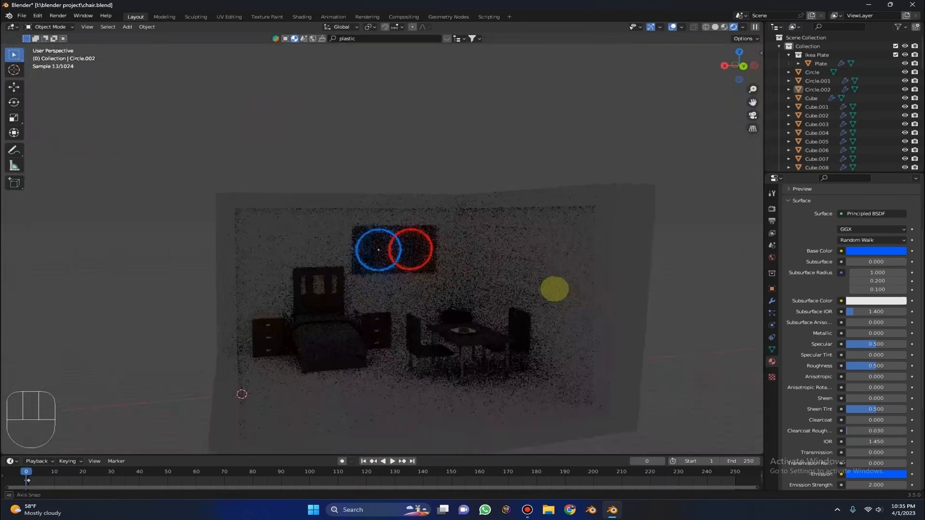
scroll(554, 289, "up", 4)
Step: Select the glass pane on the wall and change its base colour to pure white
left_click(713, 29)
scroll(459, 219, "up", 3)
left_click(495, 178)
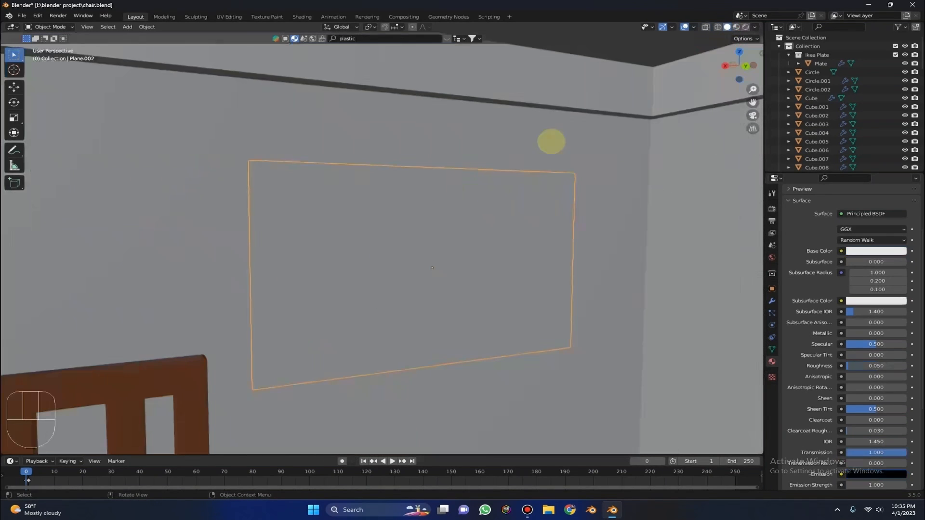
left_click(736, 27)
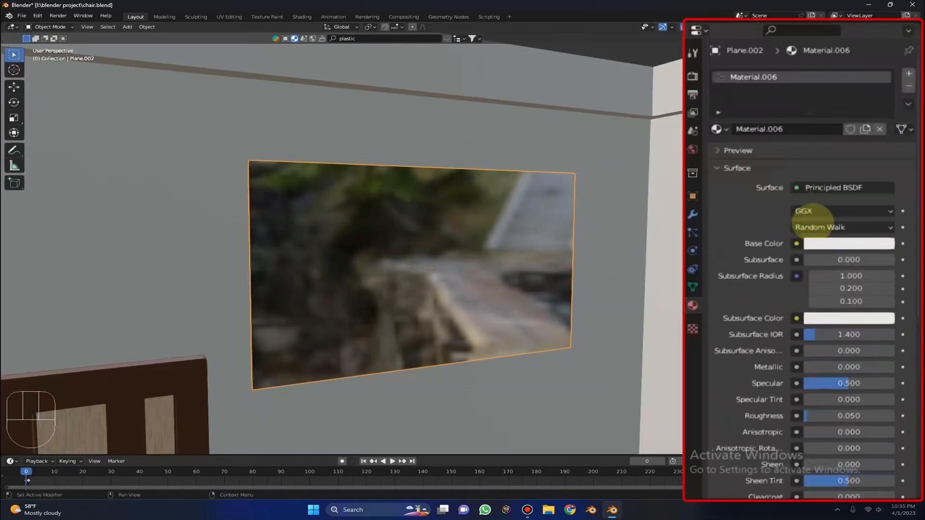
left_click(826, 242)
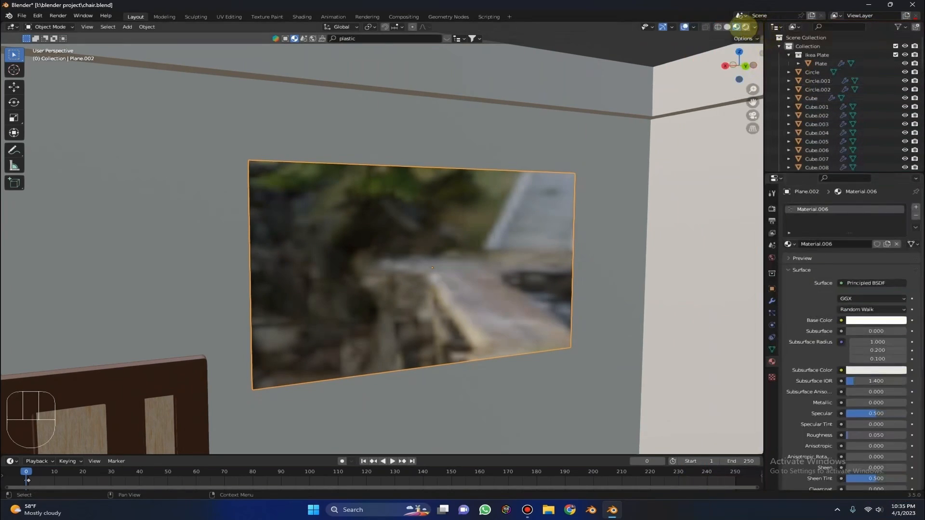
Step: Check the glass pane and glowing rings in rendered shading, then return to material preview
left_click(745, 27)
scroll(626, 284, "down", 3)
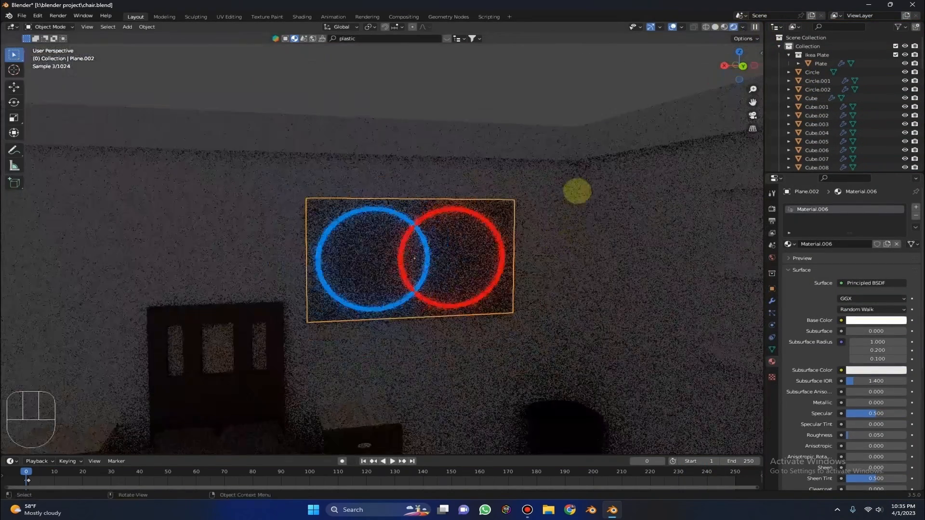
scroll(737, 45, "up", 3)
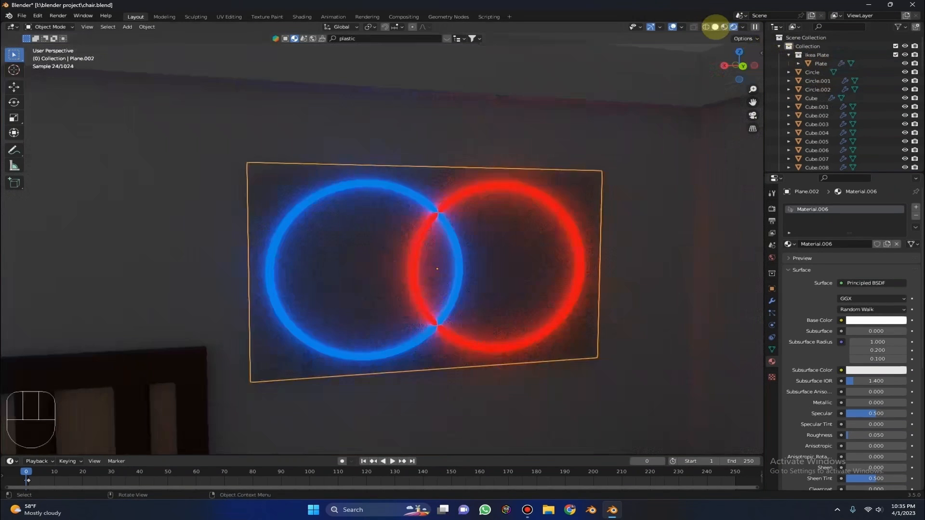
left_click(715, 27)
left_click(735, 27)
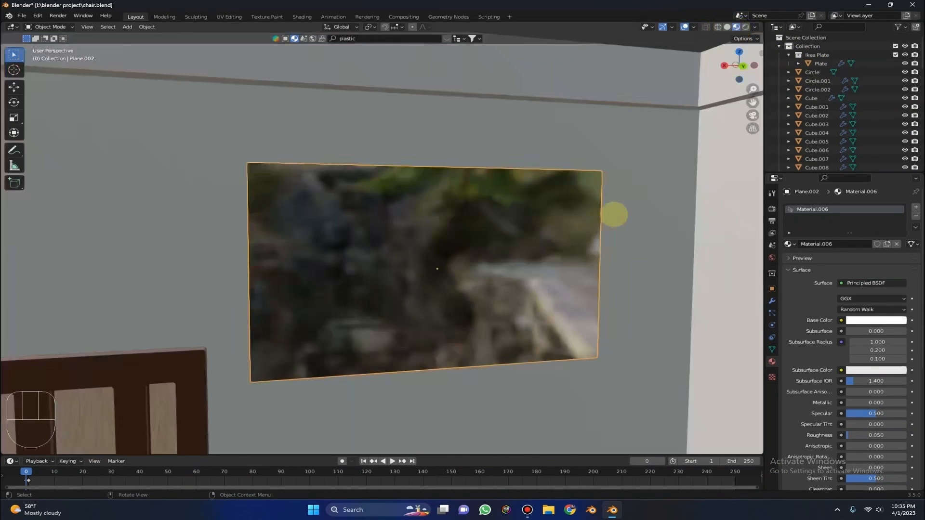
Step: Select the round rug on the floor and search the material library for fabric
scroll(615, 212, "down", 6)
left_click_drag(327, 260, 363, 229, "alt")
scroll(395, 237, "up", 2)
left_click_drag(446, 252, 510, 431, "alt")
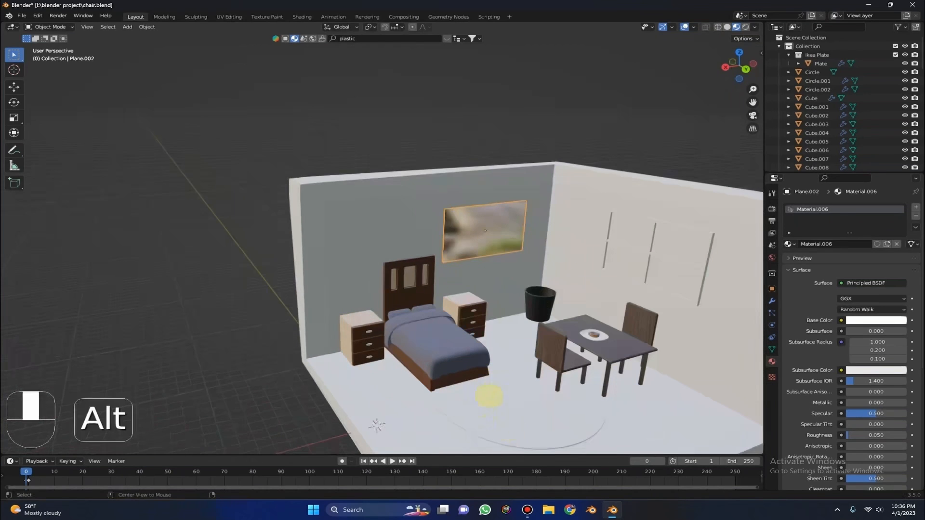
middle_click(489, 396, "alt")
scroll(418, 263, "up", 4)
left_click(423, 260)
middle_click_drag(436, 240, 453, 258)
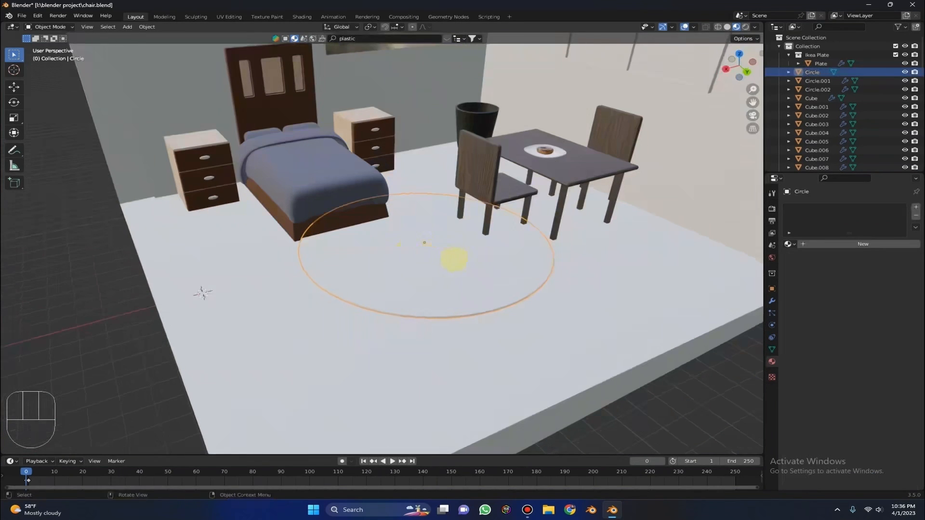
middle_click(431, 234, "alt")
scroll(422, 227, "up", 2)
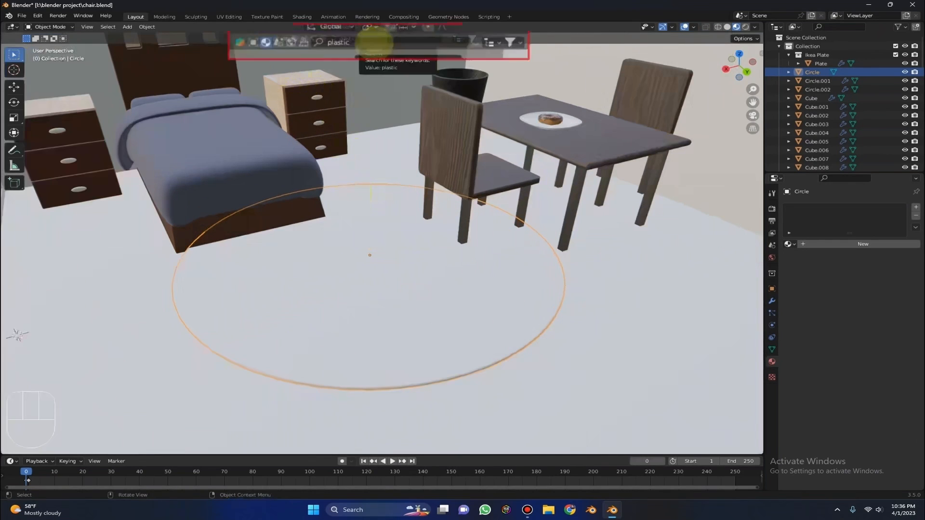
left_click(373, 39)
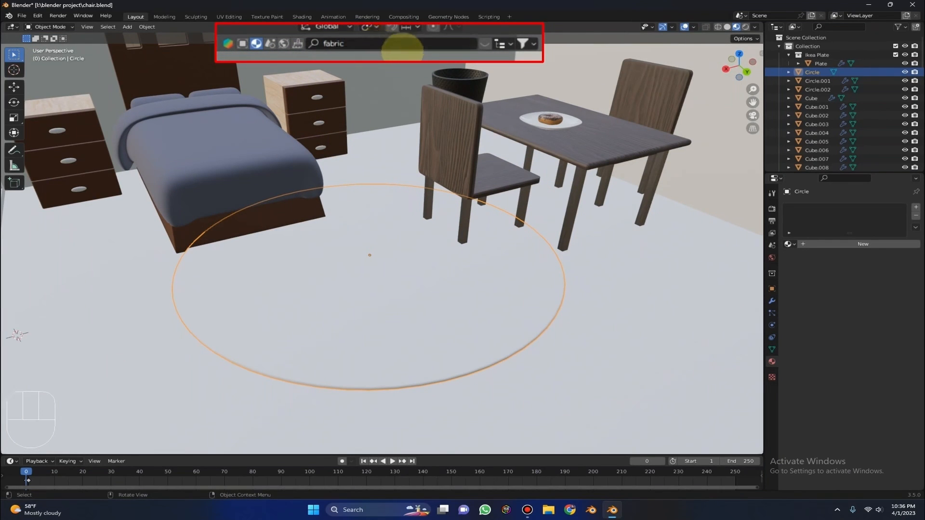
left_click(484, 44)
Step: Apply the red-and-white checked Fabric material from the library to the round rug
mouse_move(70, 108)
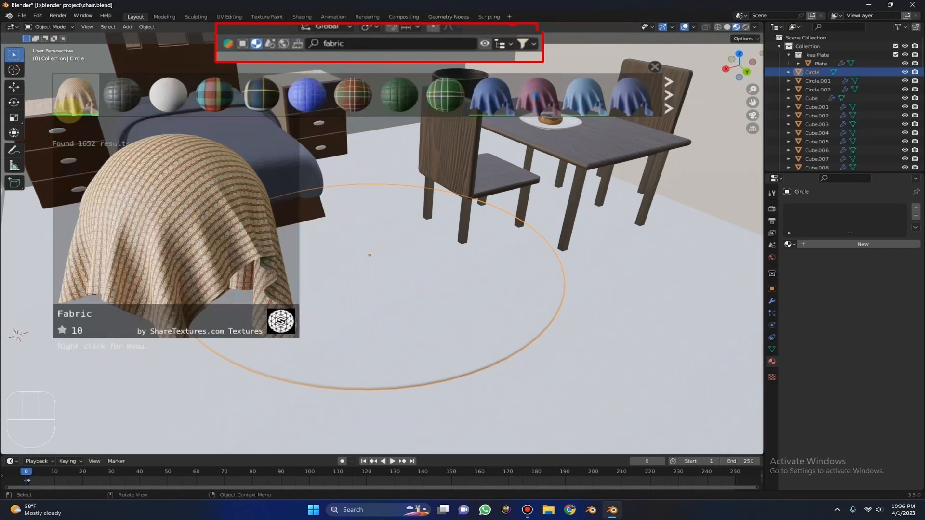
mouse_move(261, 96)
mouse_move(354, 107)
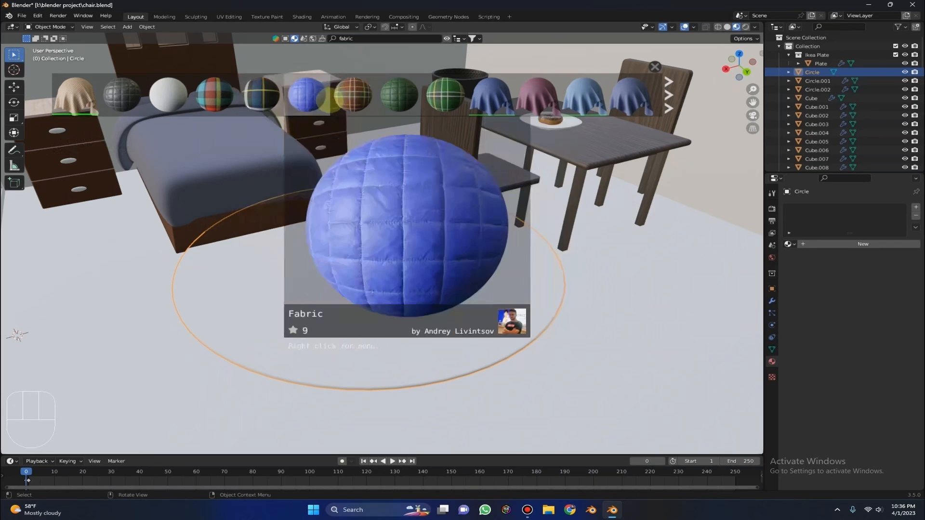
mouse_move(480, 101)
scroll(511, 101, "down", 3)
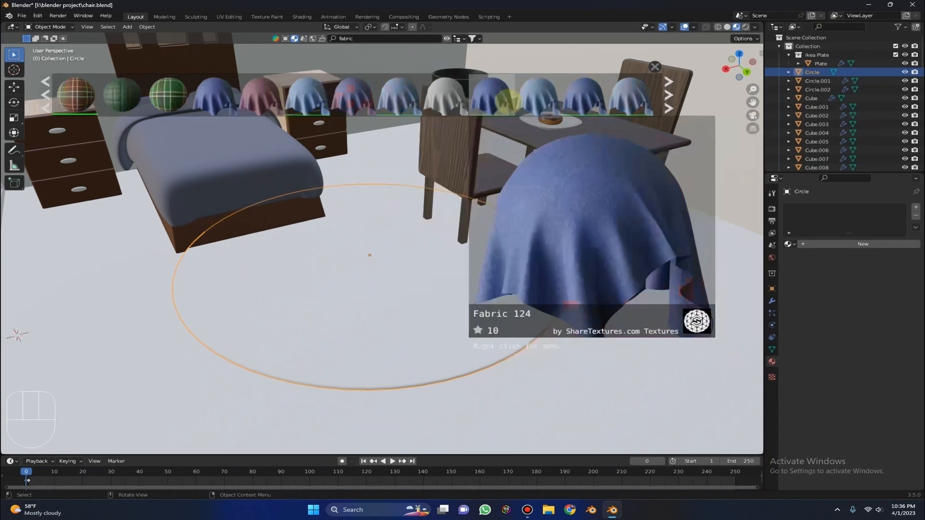
scroll(477, 101, "down", 6)
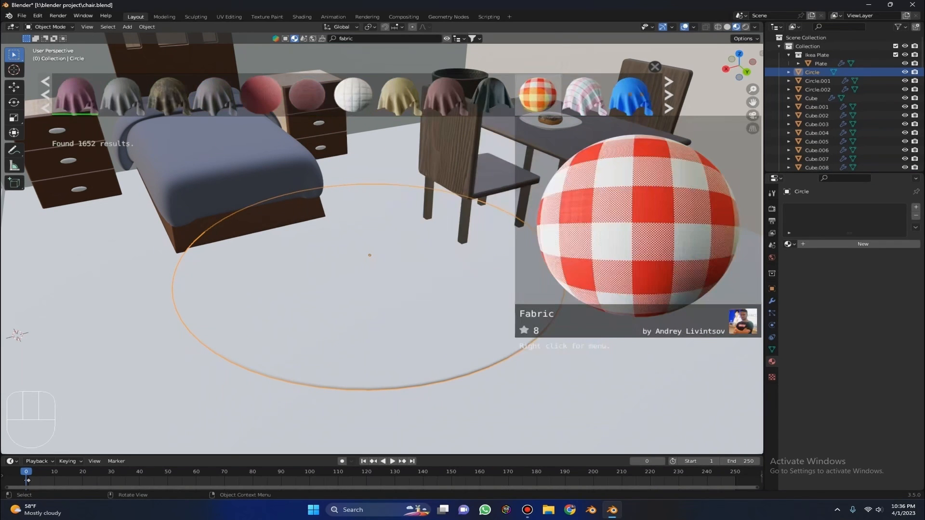
scroll(445, 97, "down", 8)
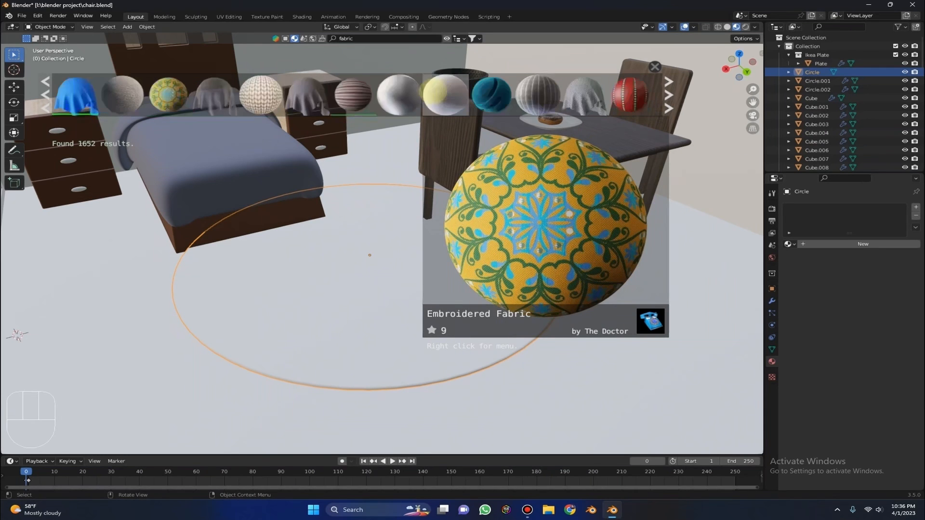
scroll(434, 92, "up", 1)
left_click_drag(81, 101, 413, 264)
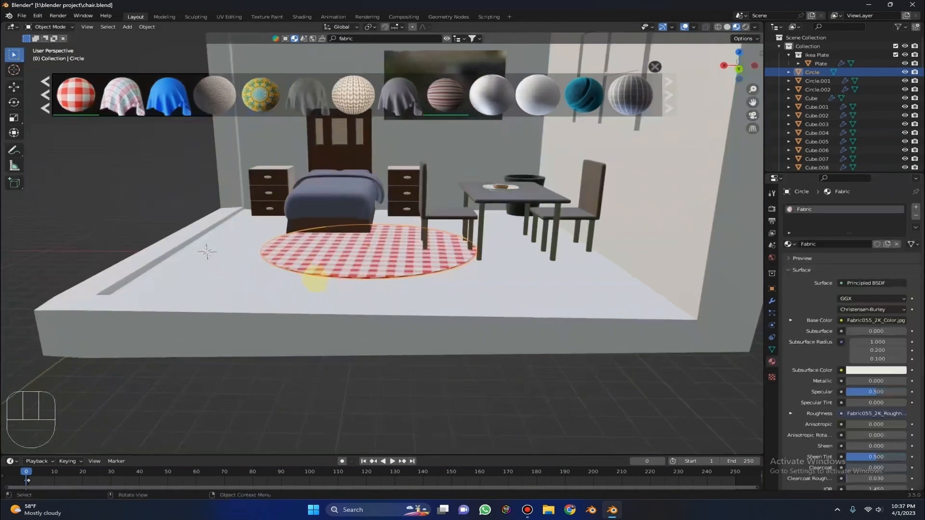
Step: Browse the fabric materials in the library for a different rug pattern
scroll(318, 281, "up", 3)
middle_click_drag(355, 270, 430, 213)
scroll(438, 230, "up", 2)
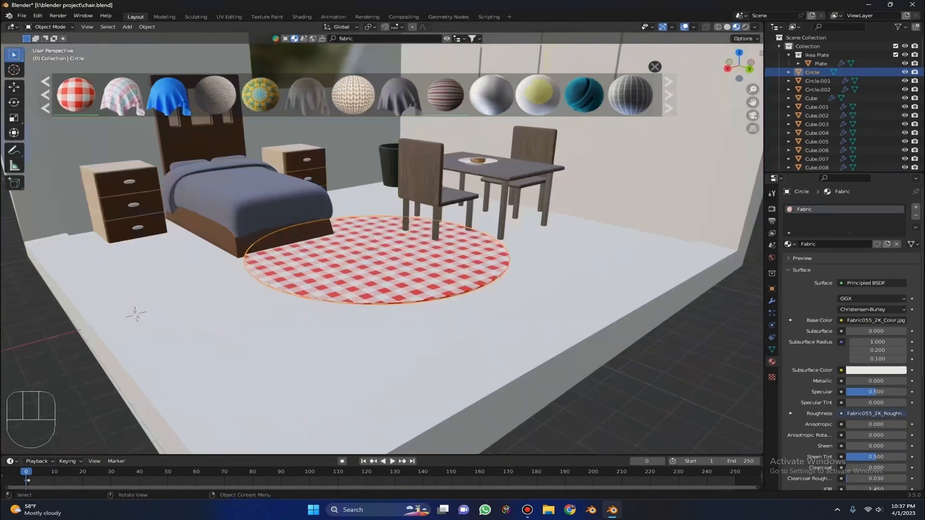
mouse_move(349, 94)
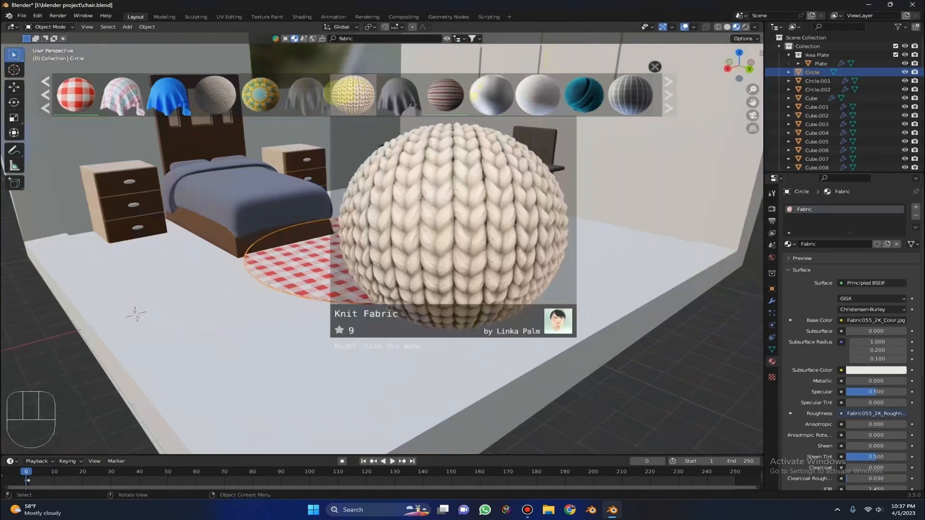
scroll(139, 94, "up", 1)
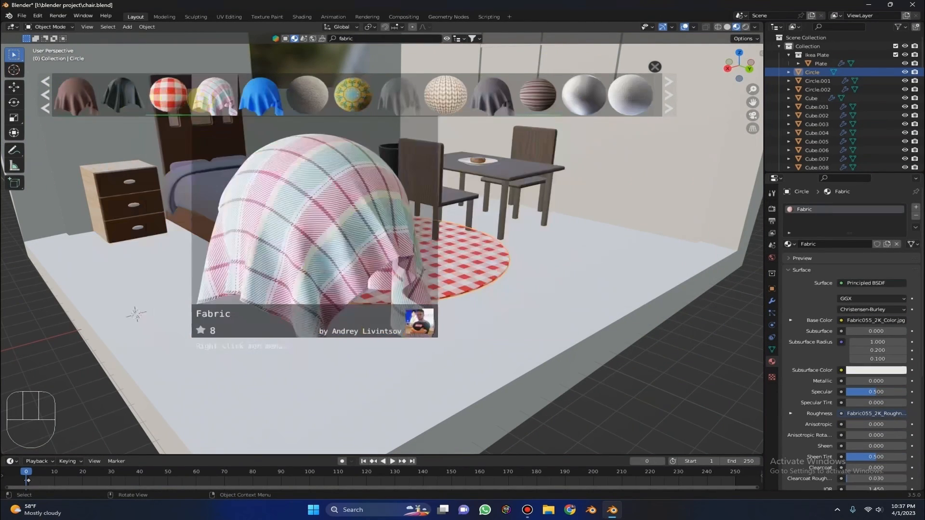
scroll(535, 94, "down", 4)
scroll(400, 94, "down", 8)
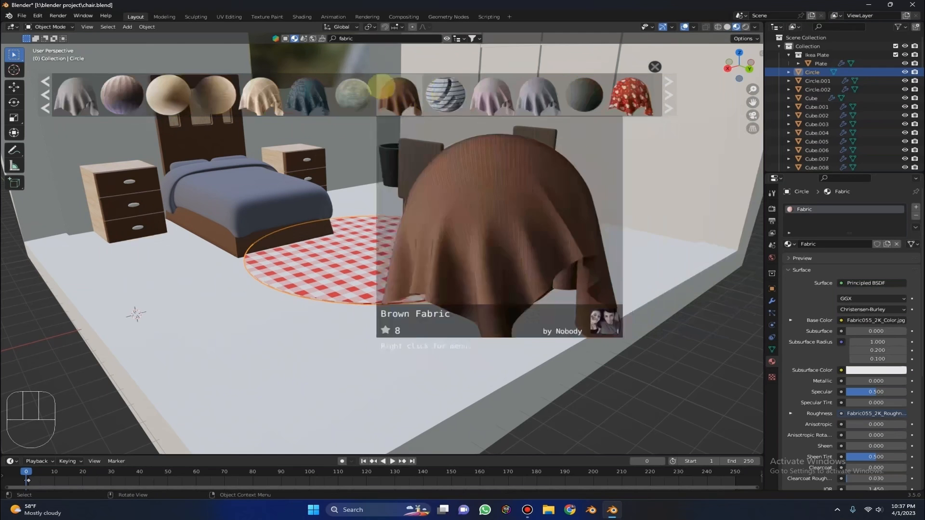
scroll(492, 94, "down", 8)
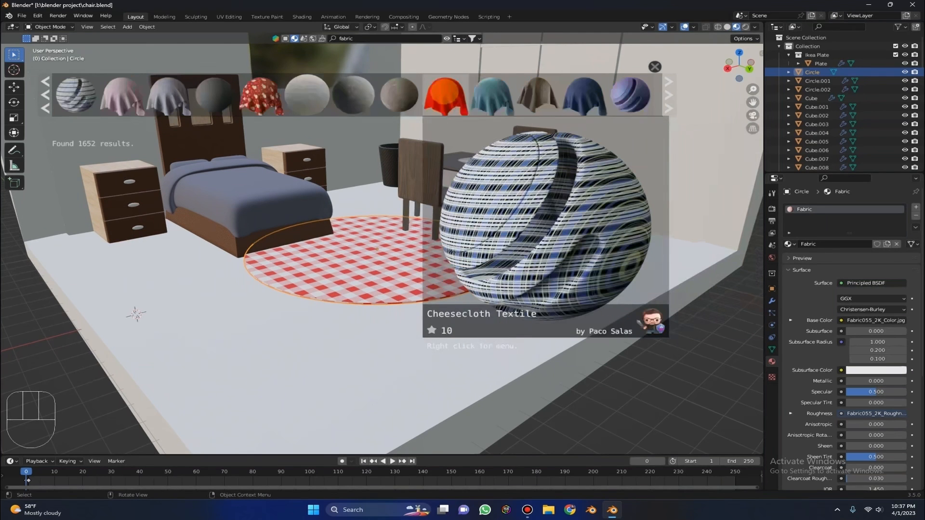
scroll(492, 94, "down", 8)
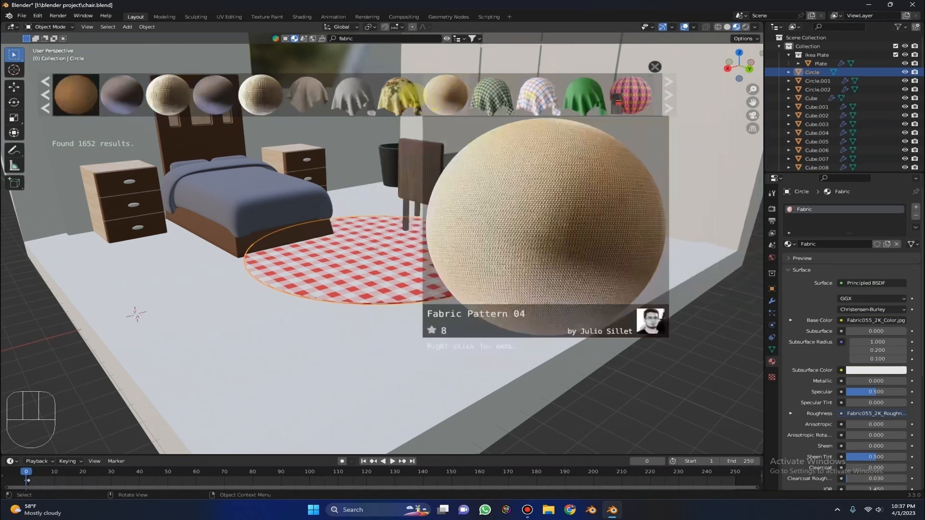
Step: Replace the round rug's material with the white plaid Fabric with red and blue stripes from the library
left_click_drag(446, 94, 390, 224)
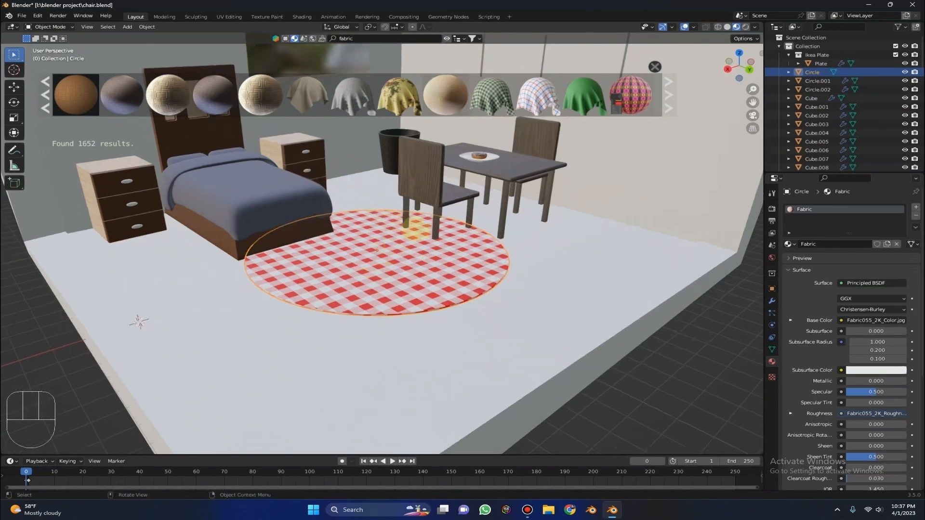
mouse_move(538, 97)
left_click_drag(546, 93, 425, 250)
middle_click_drag(427, 249, 442, 260)
scroll(386, 206, "up", 1)
scroll(387, 206, "up", 8)
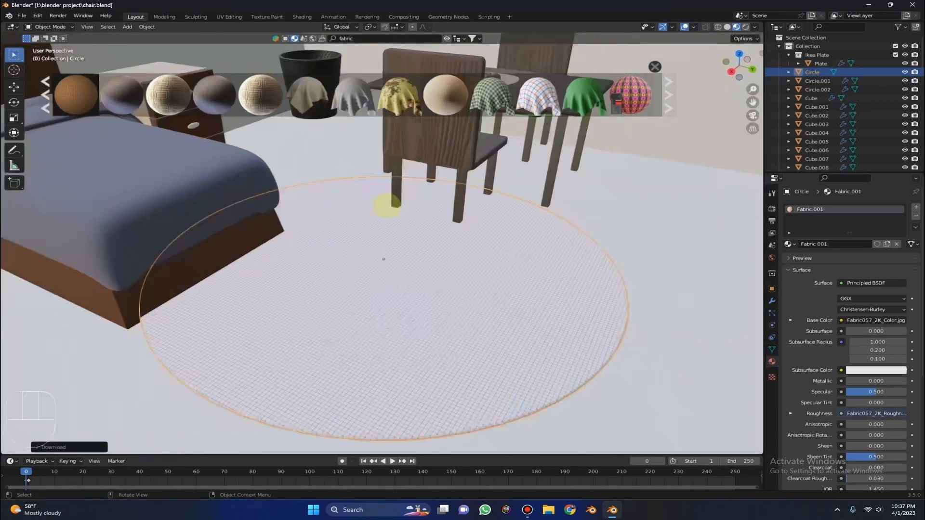
scroll(432, 250, "up", 8)
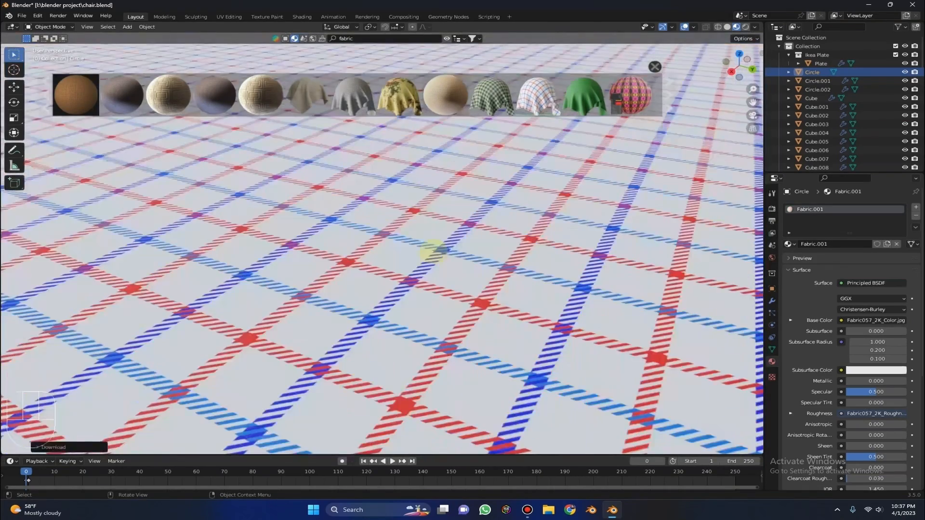
Step: Try a Smart UV Project unwrap on the whole rug mesh, and undo it
key("Tab")
key("a")
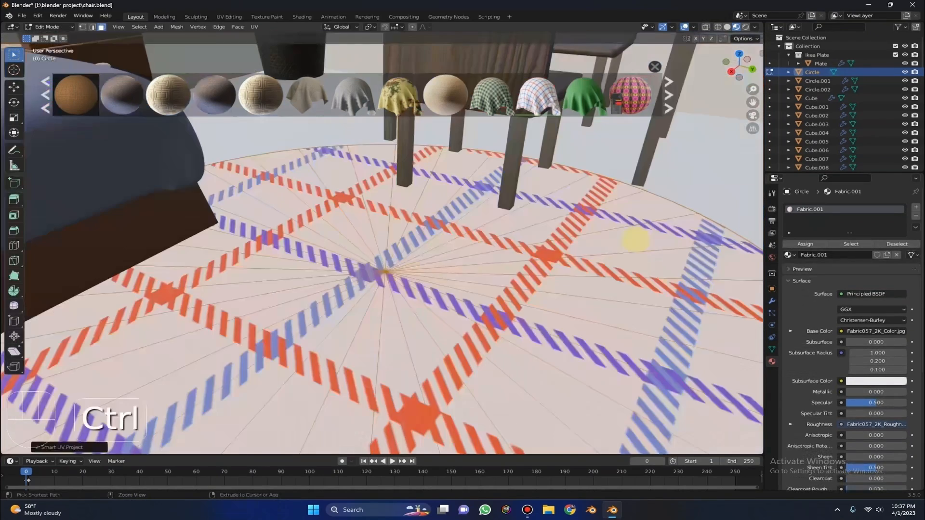
key("ctrl+z")
scroll(631, 239, "down", 3)
key("Tab")
Step: Raise the round rug slightly along the global Z axis, by about 0.015 m
scroll(625, 237, "up", 3)
middle_click_drag(625, 237, 531, 194)
scroll(530, 201, "down", 4)
scroll(533, 200, "up", 5)
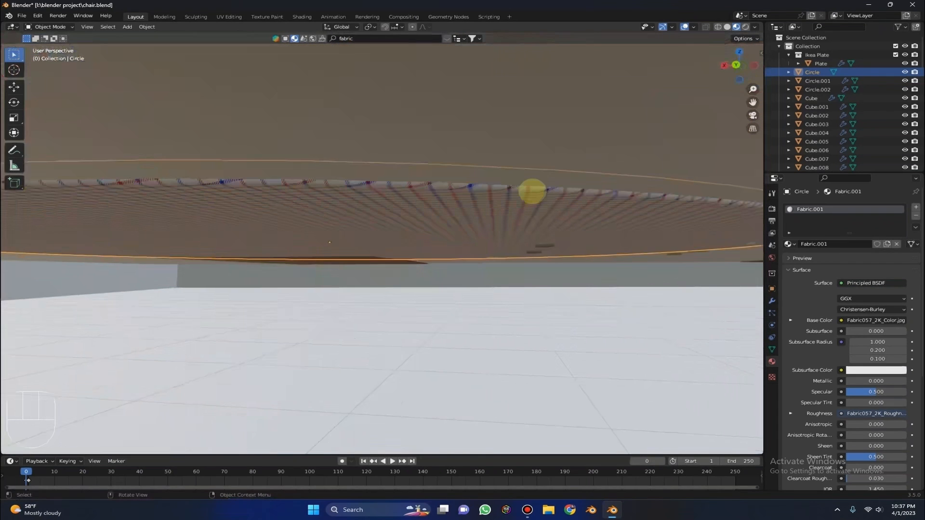
key("g")
key("z")
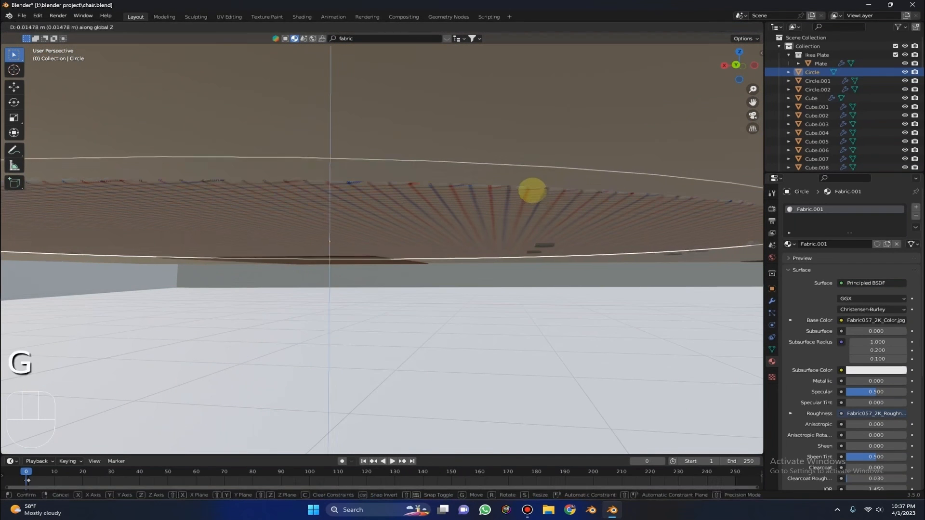
left_click(528, 188)
middle_click_drag(529, 188, 566, 217)
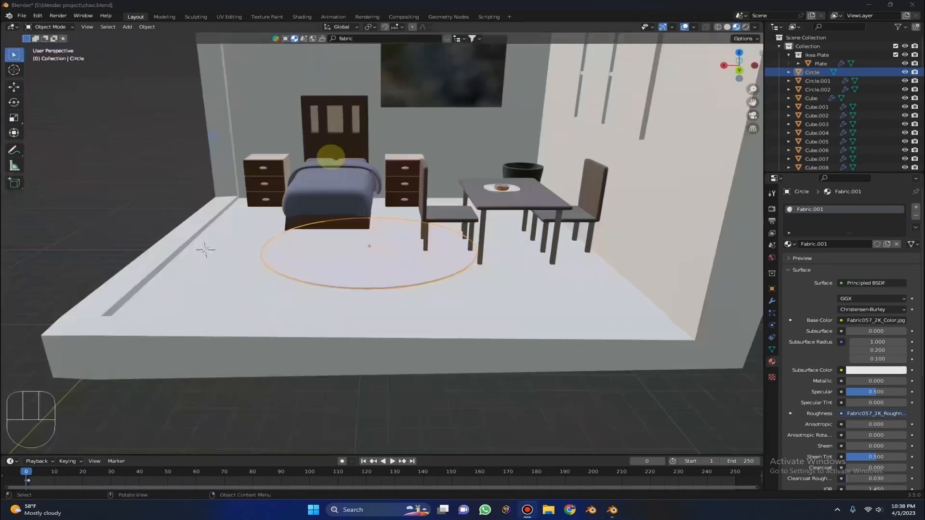
Step: Examine the plaid fabric pattern on the rug up close and from farther away
middle_click_drag(331, 155, 475, 179)
scroll(506, 202, "up", 8)
scroll(504, 198, "up", 3)
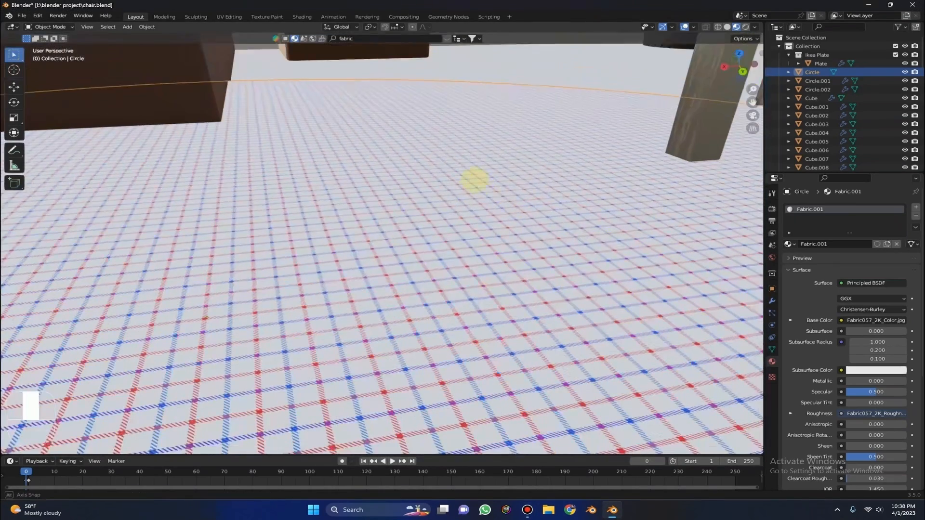
scroll(475, 179, "up", 2)
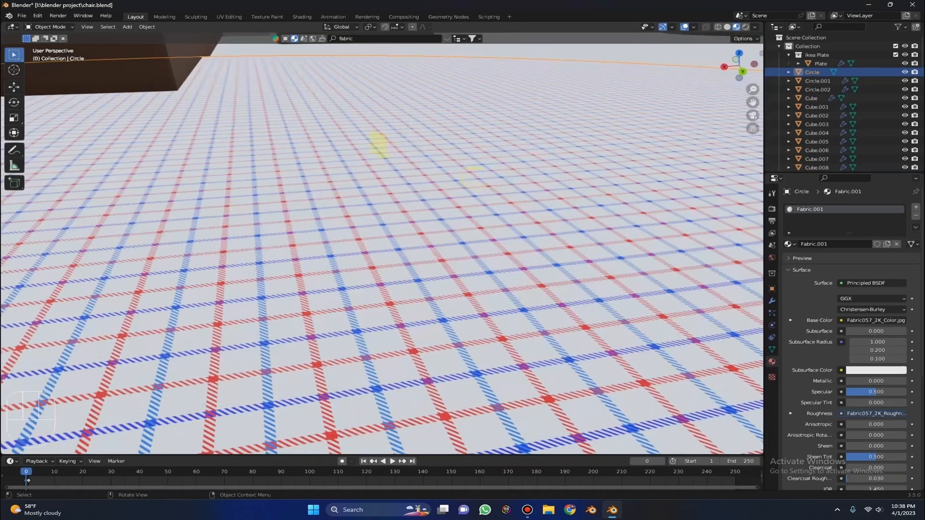
scroll(378, 144, "down", 10)
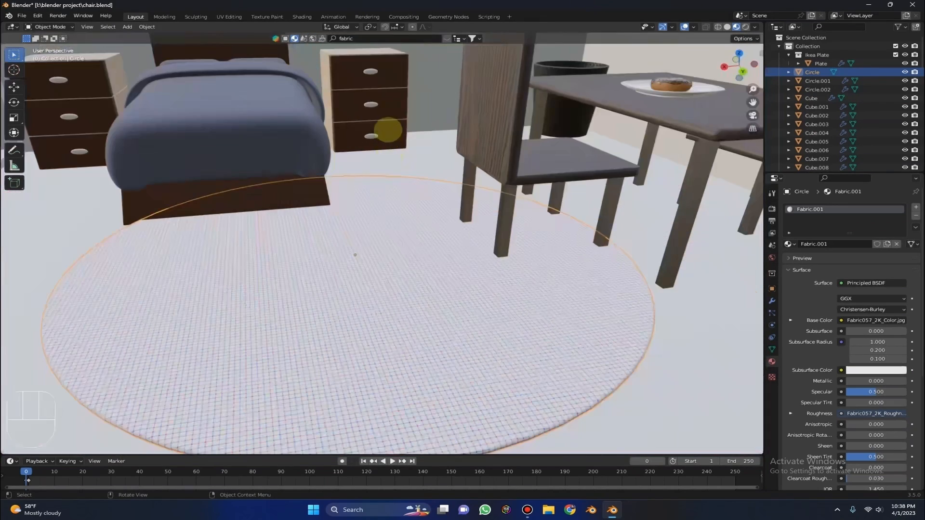
scroll(387, 130, "down", 5)
middle_click_drag(371, 125, 396, 93)
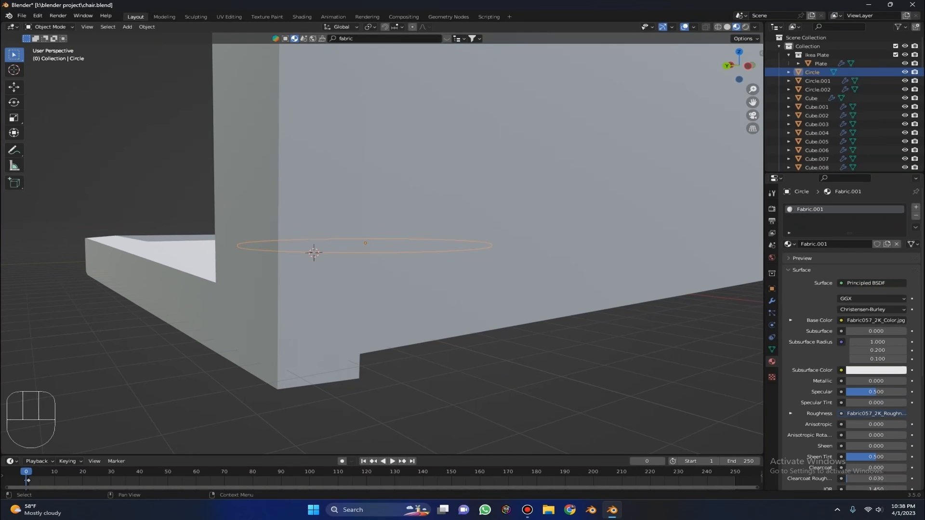
scroll(513, 237, "down", 3)
Step: Select the room's inner wall object behind the bed and search the material library for wall
left_click_drag(391, 110, 483, 165, "alt")
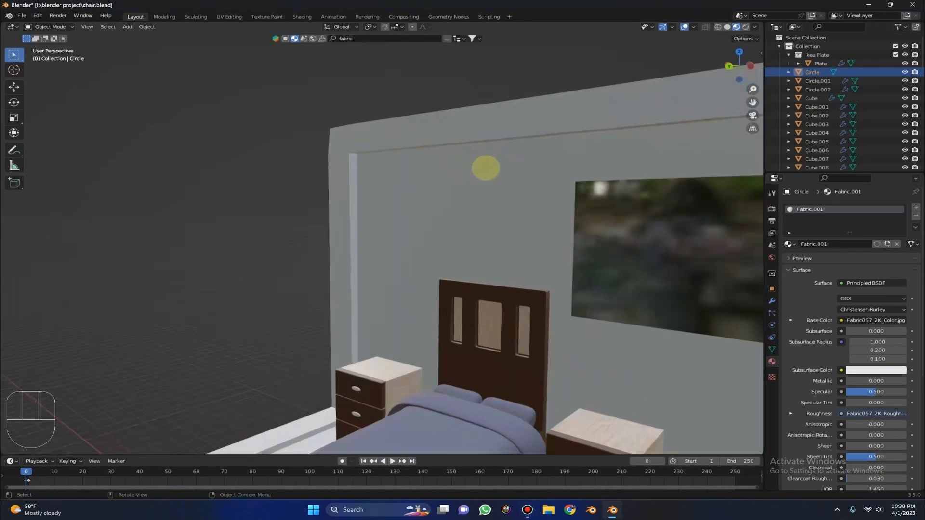
scroll(487, 157, "up", 2)
left_click(487, 157)
left_click(369, 38)
type("wa")
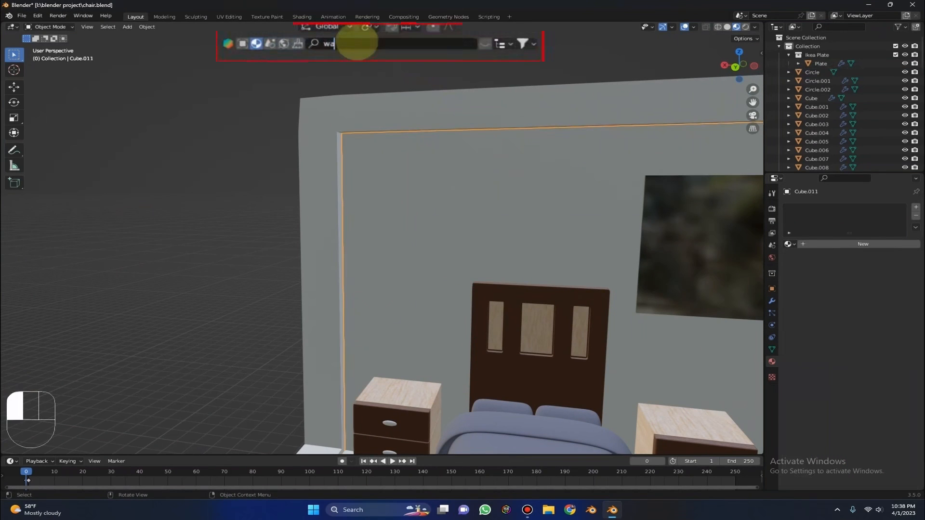
type("ll")
mouse_move(83, 81)
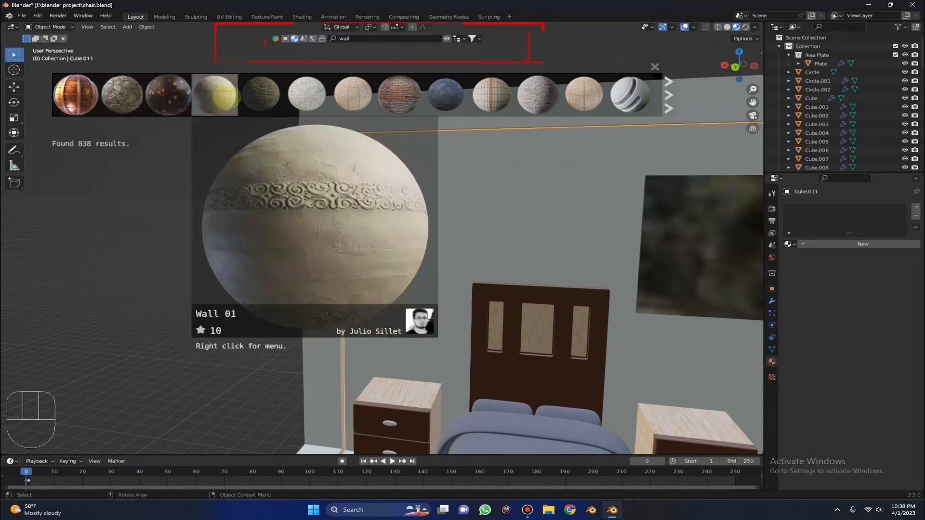
Step: Try the Brown and gold triangle pattern material on the whole inner wall and floor object, and undo it
left_click_drag(186, 93, 475, 196)
scroll(423, 205, "down", 3)
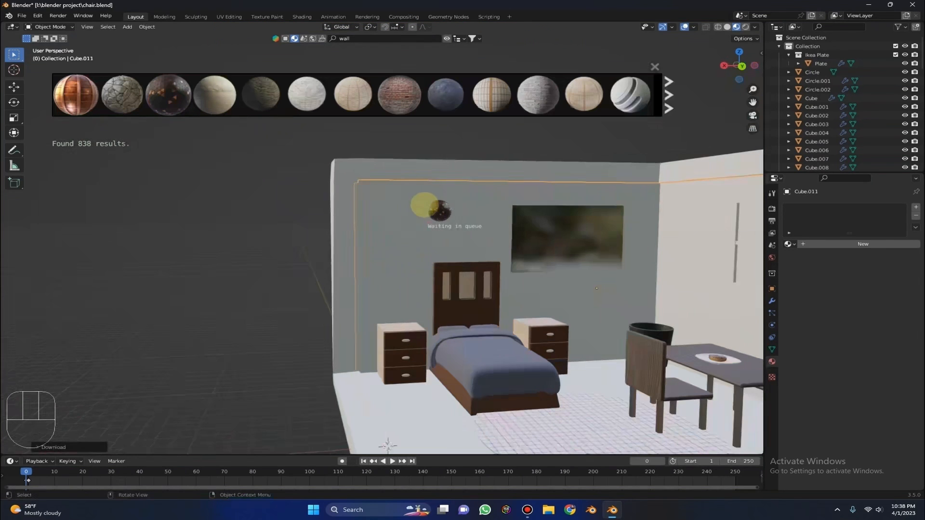
key("KP_Decimal")
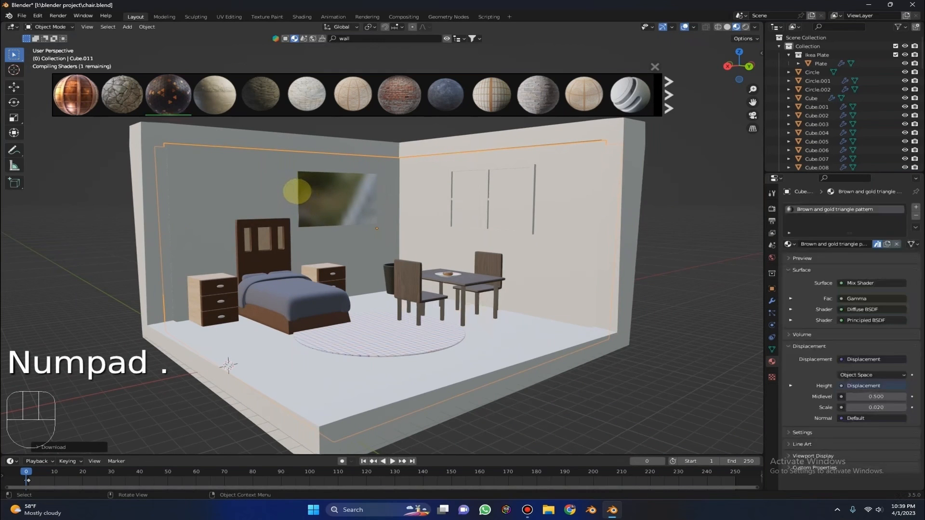
mouse_move(377, 228)
middle_mouse_down()
mouse_move(386, 235)
mouse_move(375, 230)
middle_mouse_up()
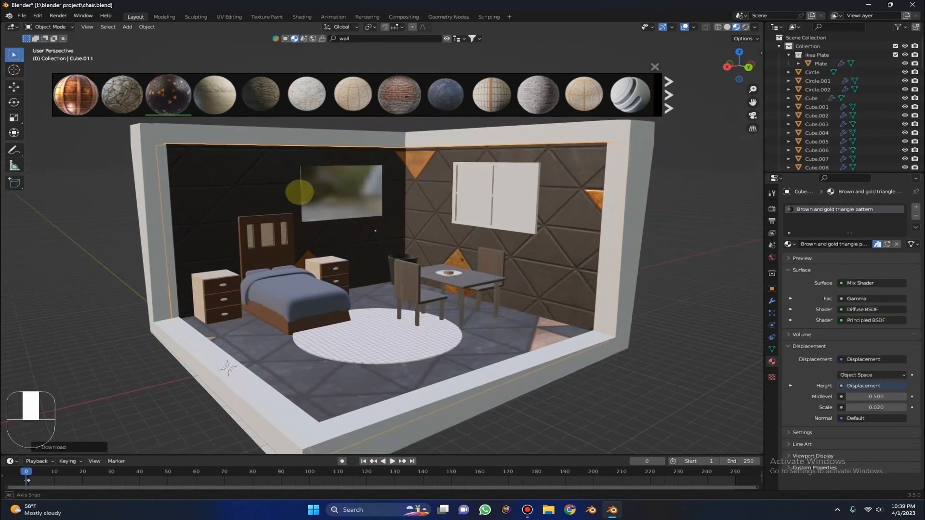
key("ctrl+z")
Step: Separate the wall face behind the bed into its own object
key("Tab")
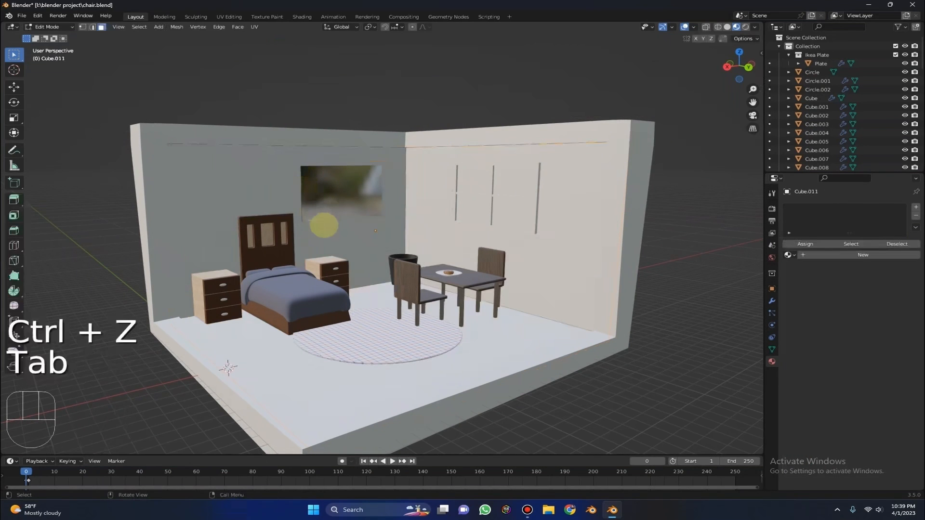
key("3")
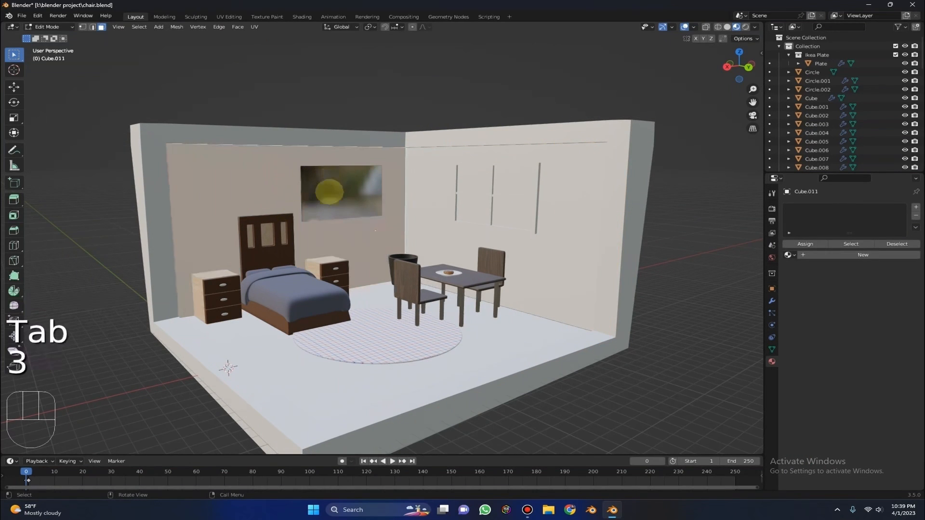
key("p")
left_click(366, 200)
key("Tab")
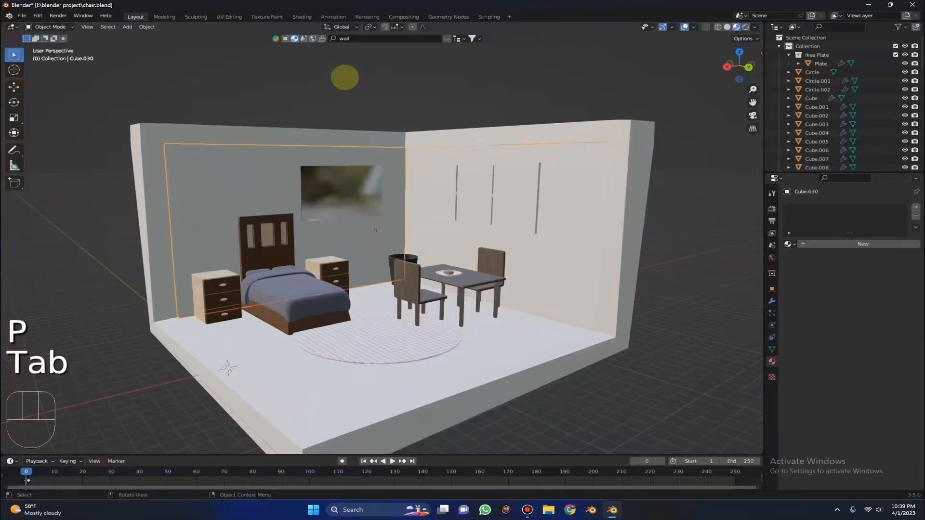
Step: Apply the Brown and gold triangle pattern material from the library to the separated wall behind the bed
left_click(448, 38)
left_click_drag(171, 96, 249, 197)
mouse_move(452, 246)
middle_mouse_down()
mouse_move(365, 237)
mouse_move(304, 252)
mouse_move(443, 243)
middle_mouse_up()
scroll(325, 210, "up", 4)
Step: Unwrap the whole bed-side wall with Smart UV Project at a 66° angle limit and zero island margin
key("Tab")
key("a")
key("u")
left_click(383, 180)
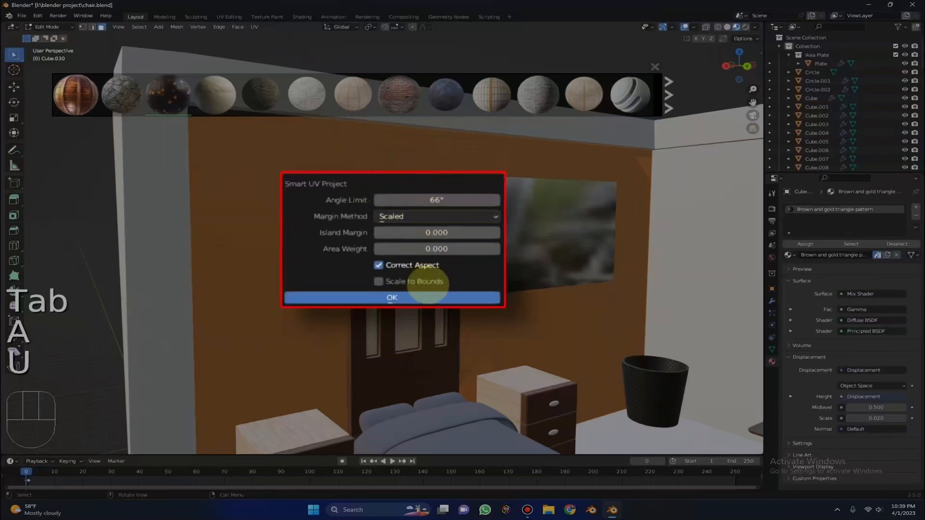
left_click(419, 297)
key("Tab")
mouse_move(440, 221)
middle_mouse_down()
mouse_move(410, 213)
mouse_move(440, 217)
middle_mouse_up()
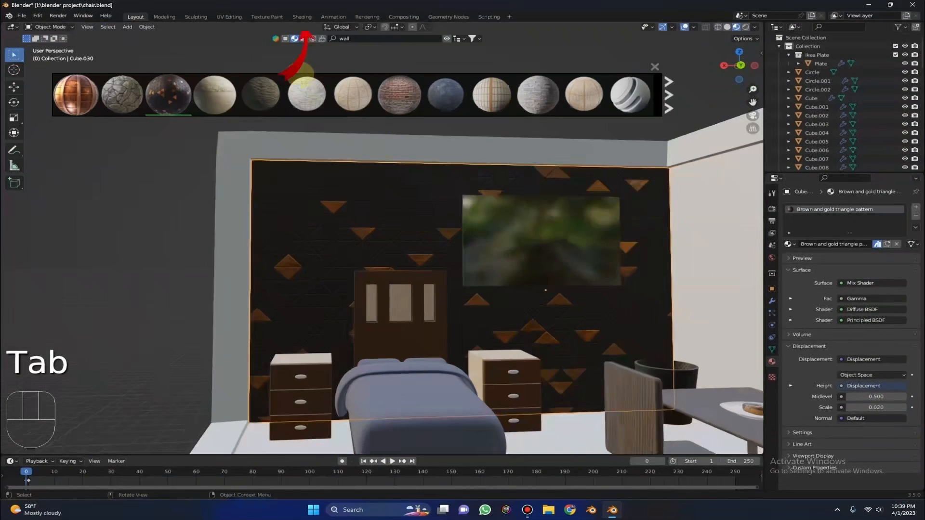
Step: Increase the X, Y and Z mapping scale equally in the bed-side wall material's shader nodes, and return to the Layout workspace
left_click(302, 16)
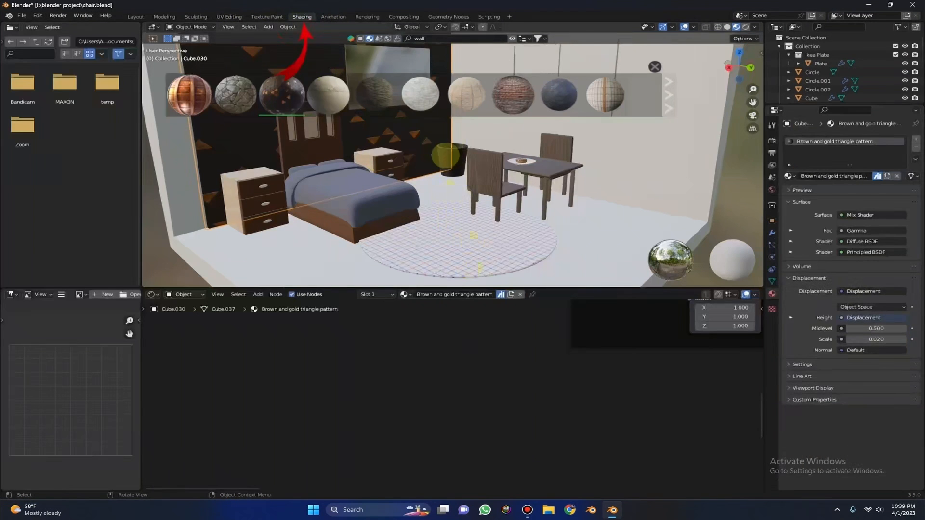
middle_click_drag(445, 154, 426, 184)
scroll(436, 185, "up", 6)
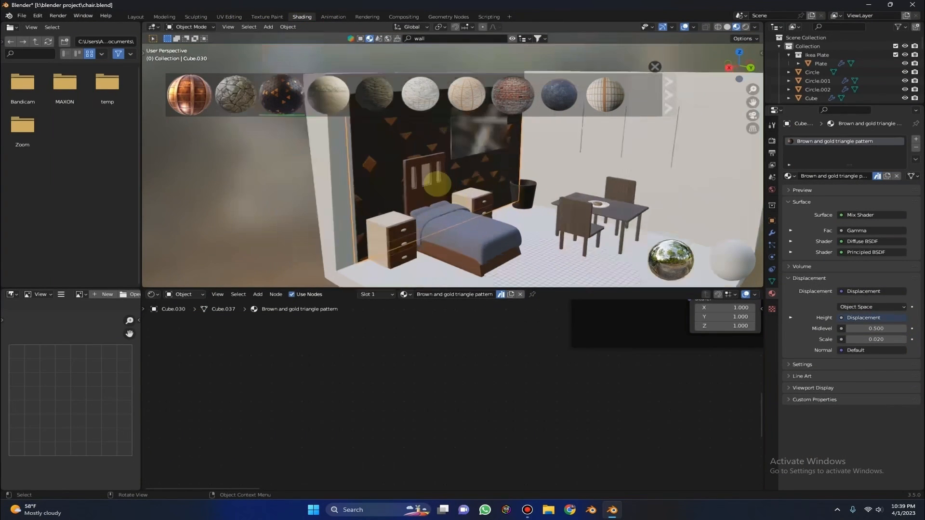
scroll(548, 434, "down", 2)
scroll(568, 367, "down", 5)
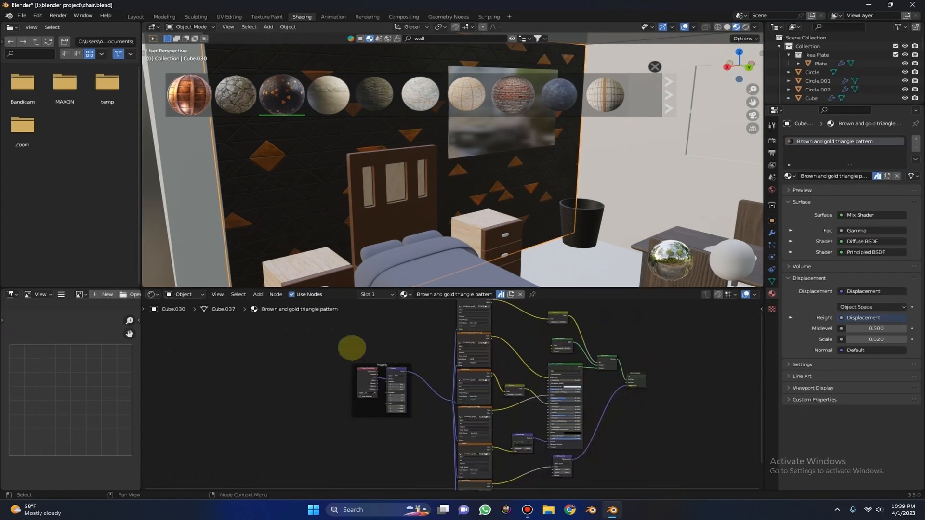
scroll(440, 398, "up", 6)
left_click_drag(450, 398, 468, 415)
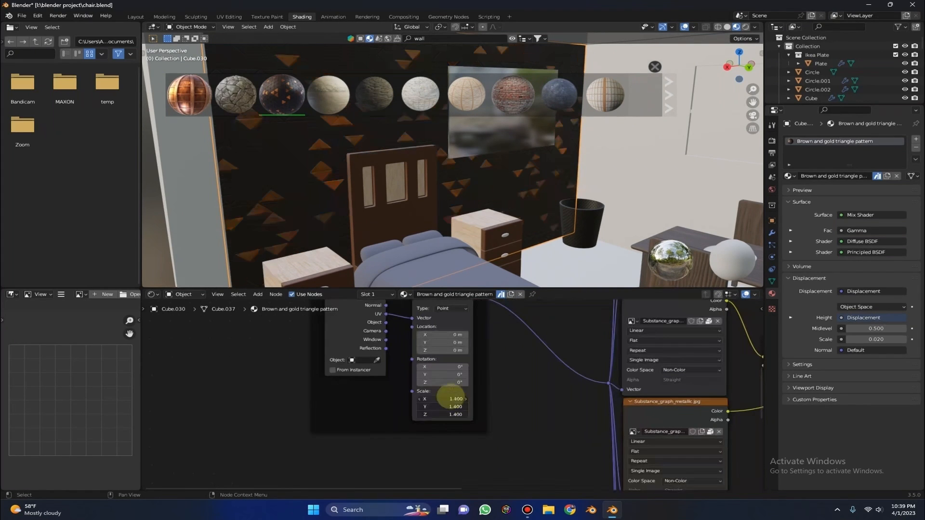
key("Return")
scroll(516, 413, "down", 4)
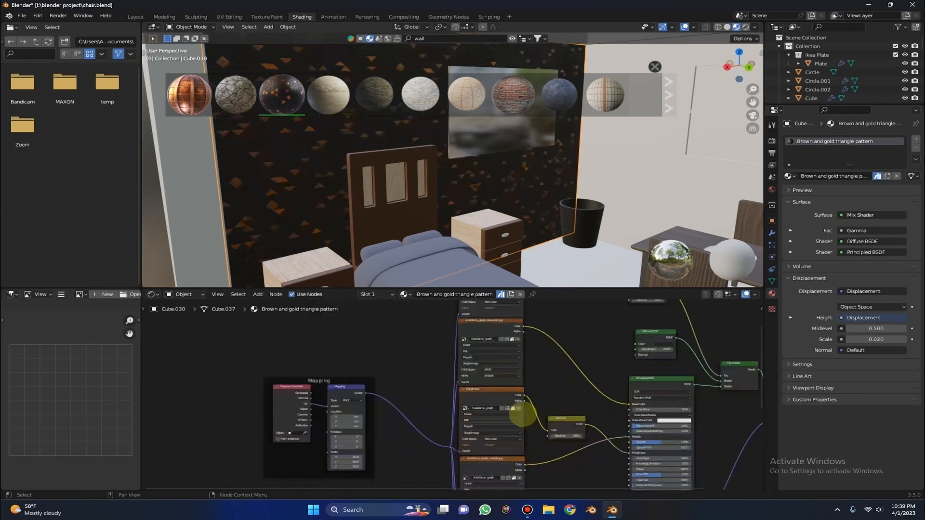
scroll(510, 358, "up", 2)
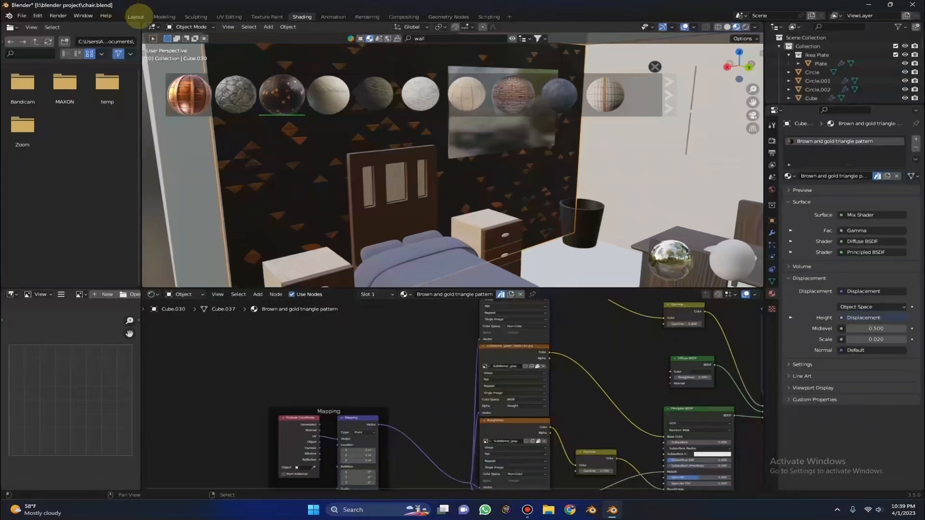
left_click(136, 16)
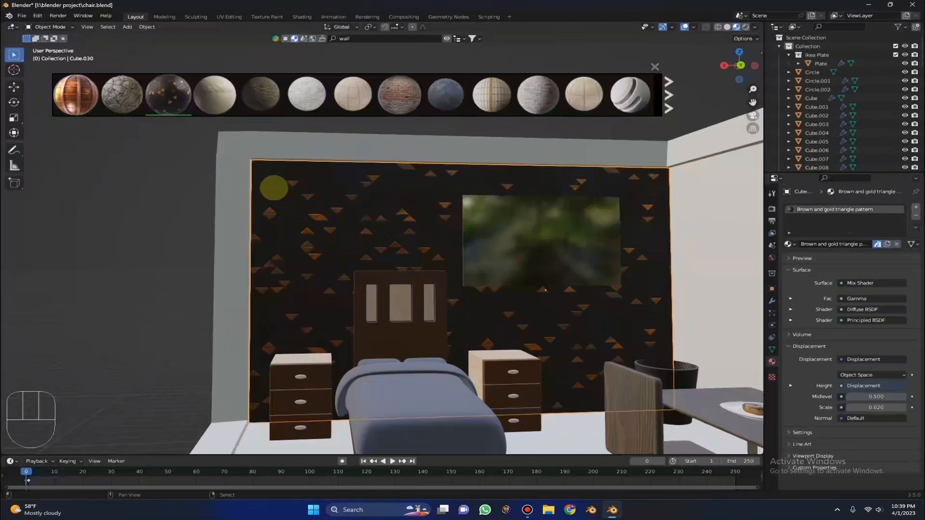
Step: Check the patterned bed-side wall in Rendered shading from several angles, and return the viewport to Material Preview
scroll(502, 258, "down", 6)
scroll(516, 260, "up", 5)
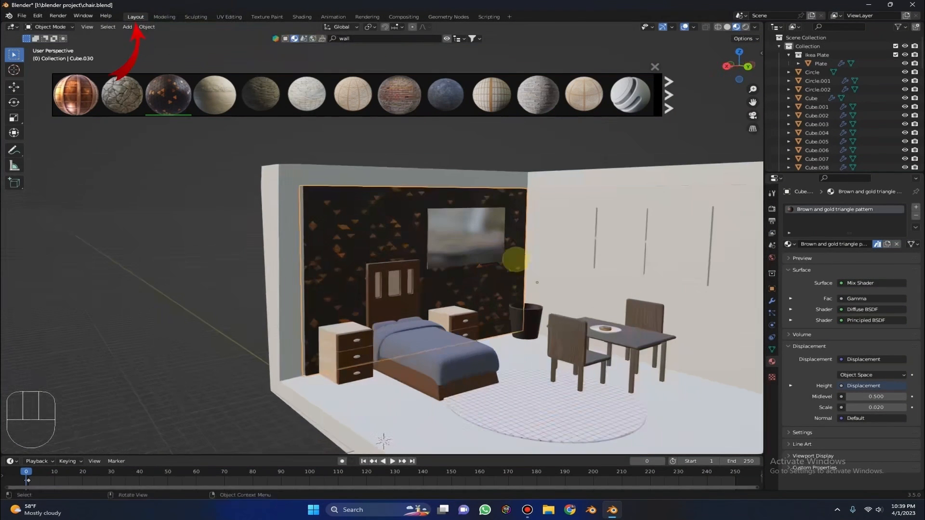
middle_click(537, 281, "alt")
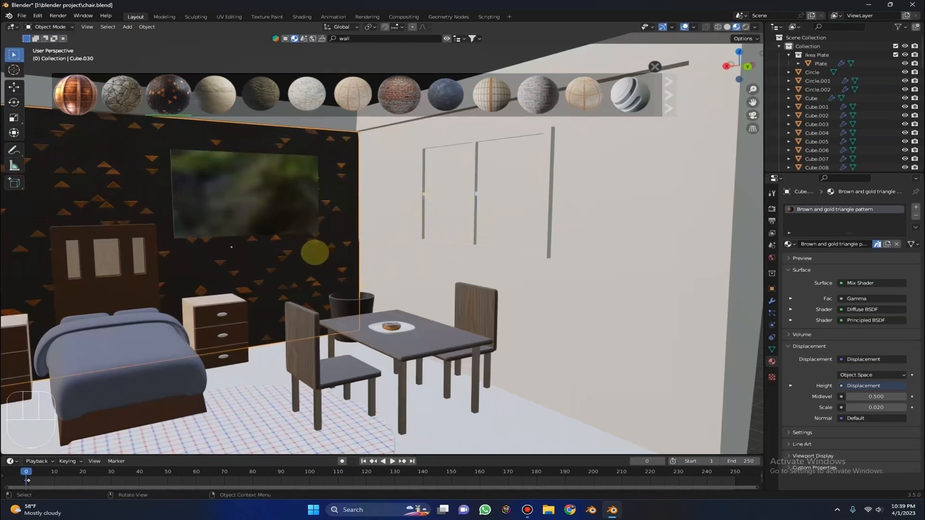
scroll(231, 247, "down", 4)
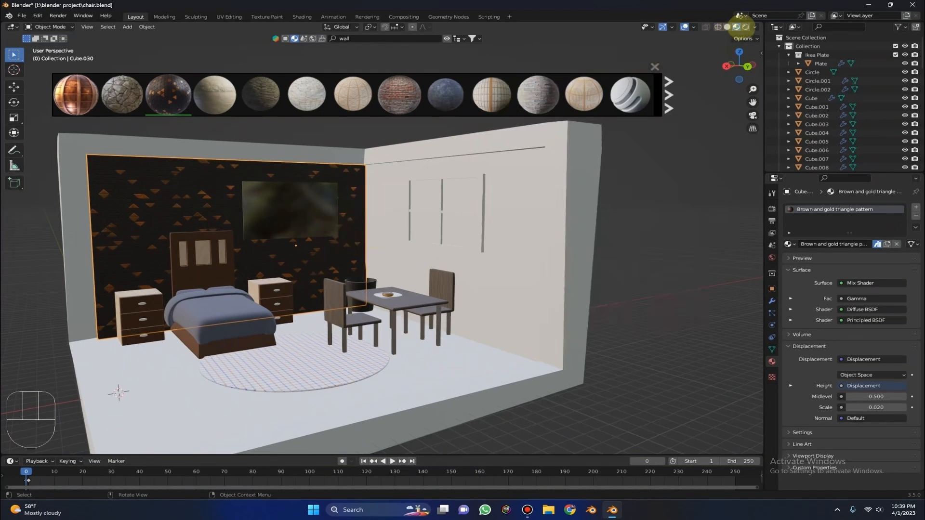
left_click(745, 26)
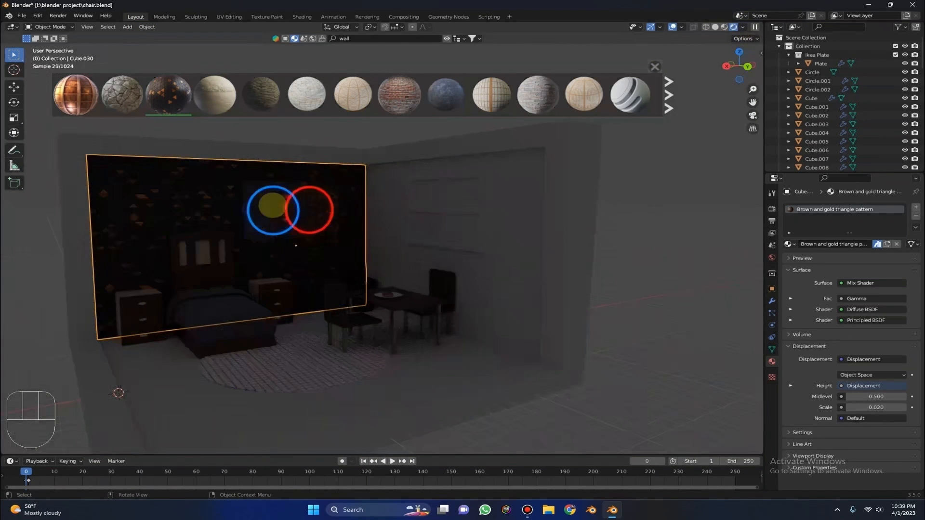
middle_click_drag(234, 215, 212, 207)
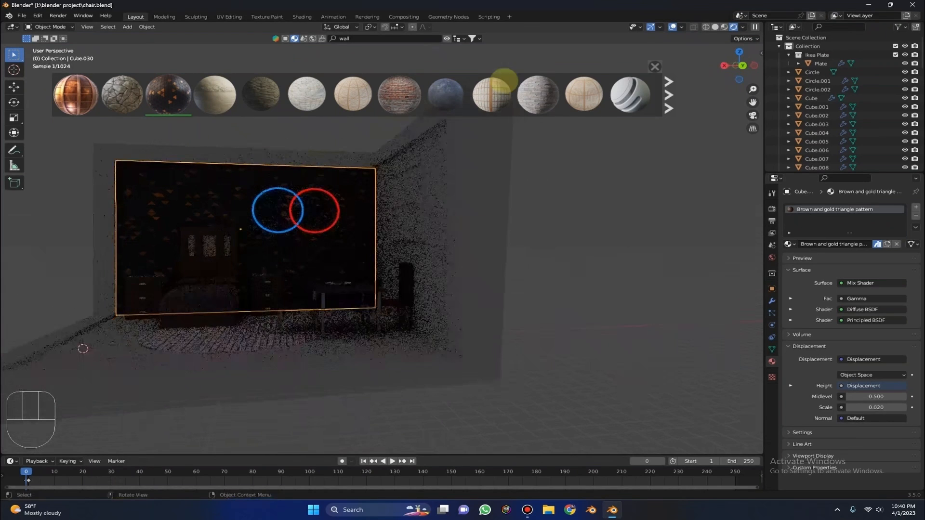
left_click(724, 27)
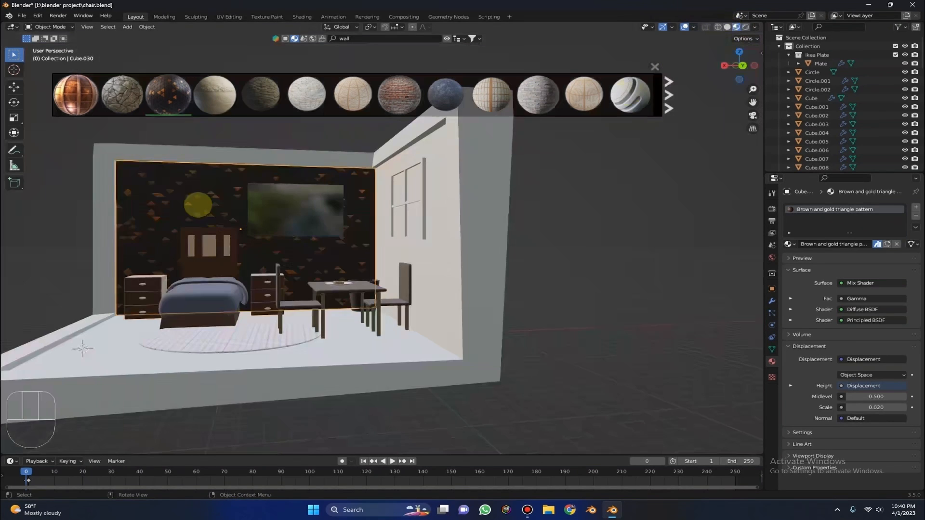
middle_click(198, 205, "alt")
Step: Apply the Wall paper material from the asset library to the wall behind the bed
scroll(198, 204, "up", 5)
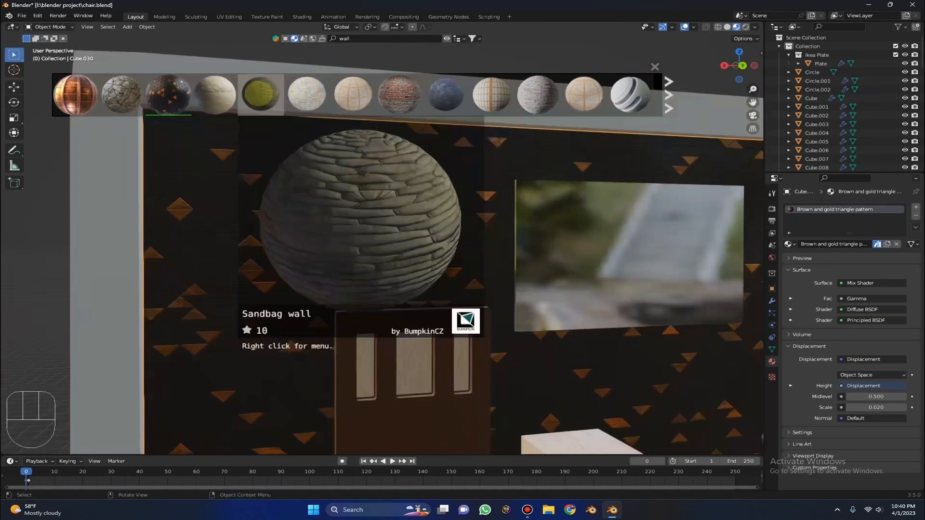
mouse_move(313, 95)
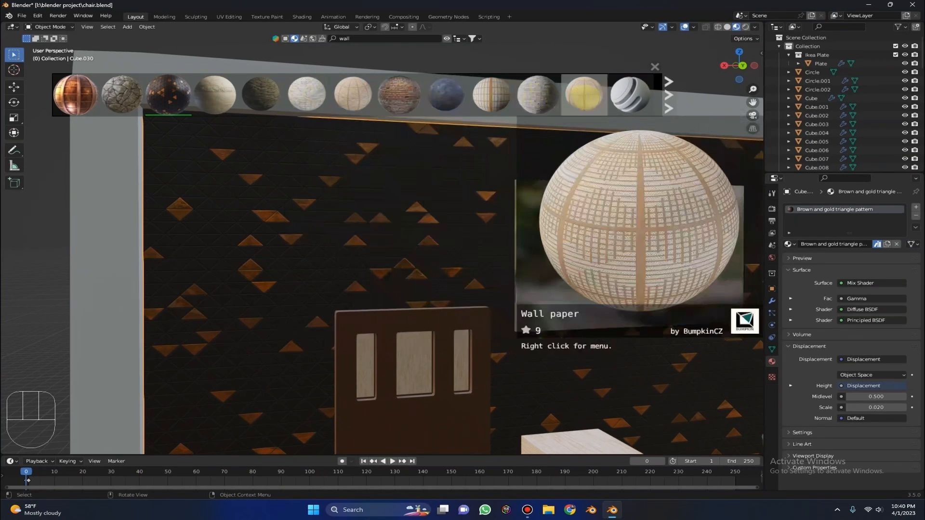
scroll(604, 94, "down", 1)
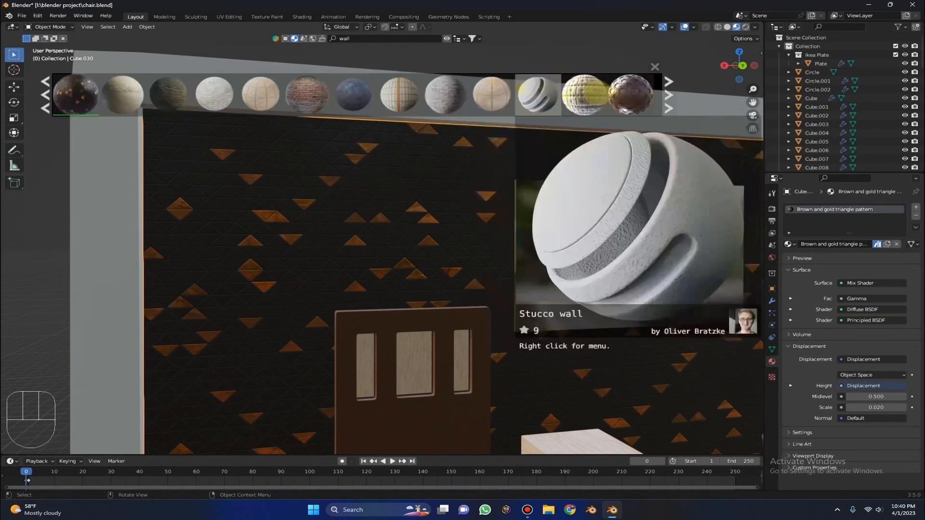
scroll(584, 92, "down", 3)
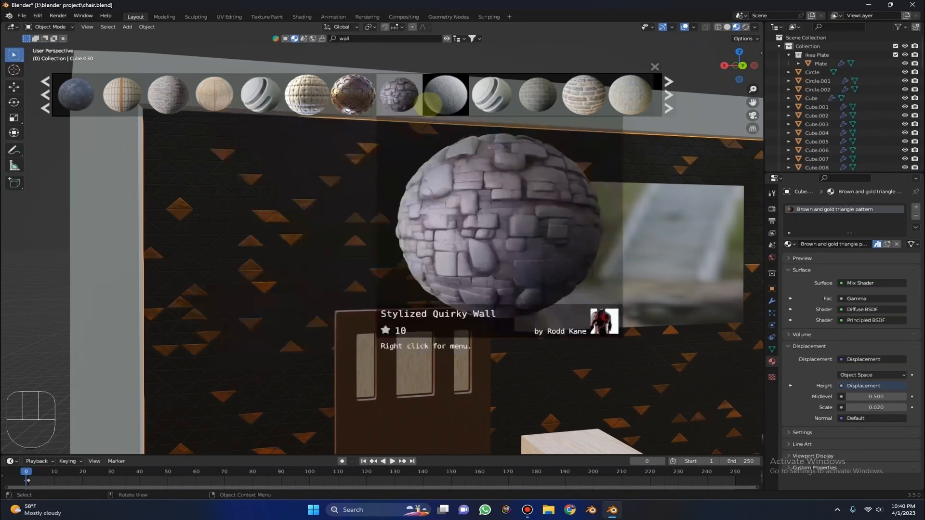
left_click_drag(217, 102, 222, 187)
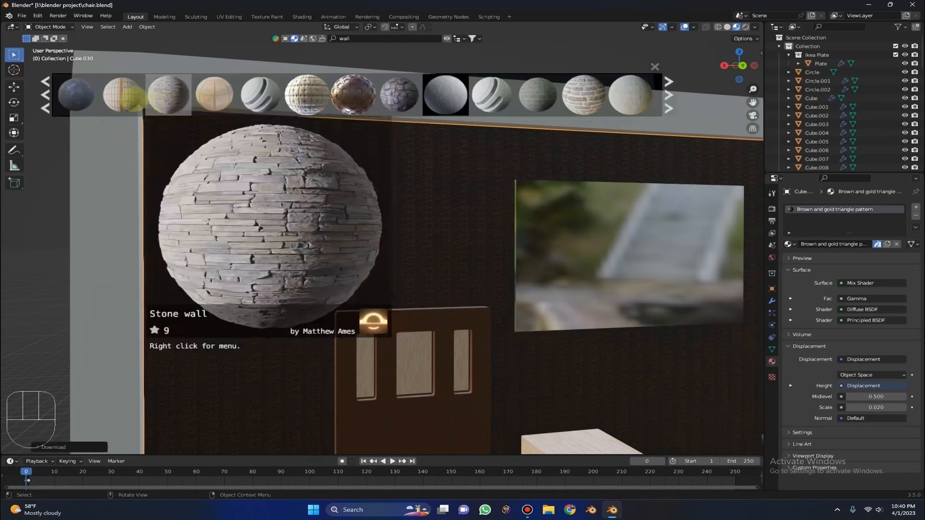
scroll(281, 255, "up", 4)
scroll(307, 168, "down", 5)
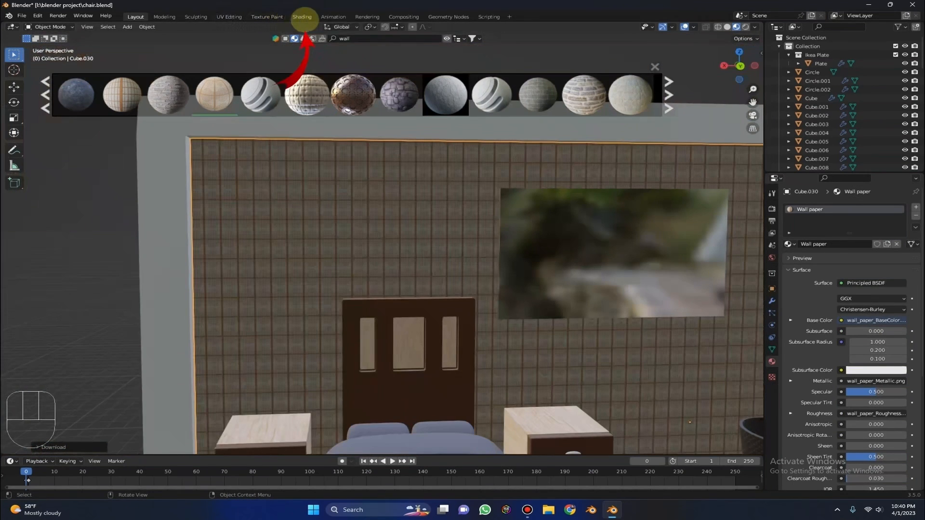
Step: Examine the Wall paper material's shader nodes in the Shading workspace
left_click(302, 17)
scroll(366, 188, "down", 5)
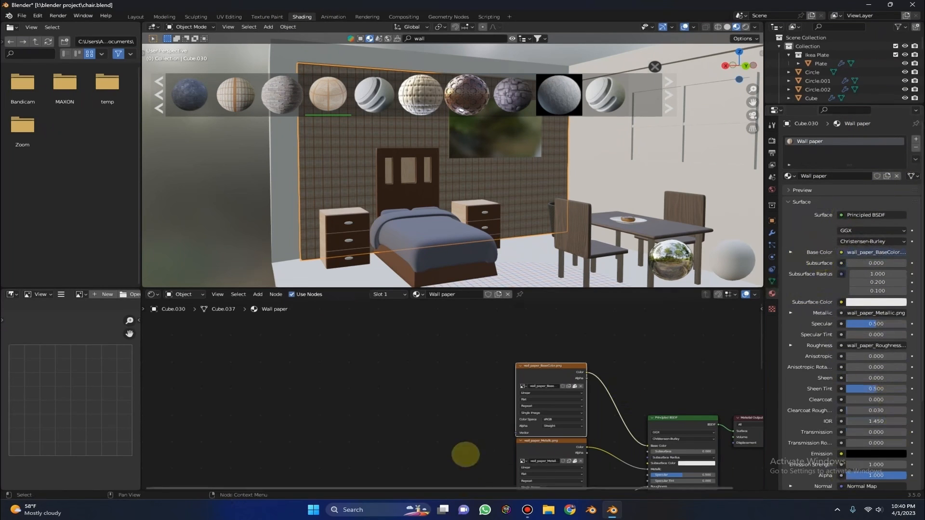
scroll(463, 471, "down", 2)
scroll(498, 389, "up", 2)
middle_click_drag(573, 438, 568, 359)
scroll(537, 313, "down", 1)
scroll(544, 417, "up", 2)
scroll(578, 405, "up", 2)
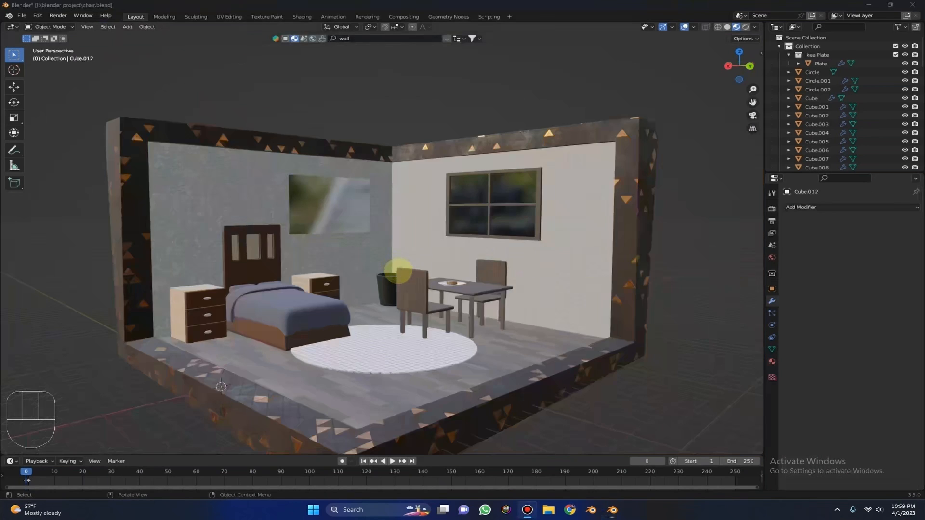
Step: Examine the materials on the bed-side wall, headboard, window frame, floor and room shell up close and from outside
middle_click_drag(397, 271, 530, 276)
scroll(518, 240, "up", 5)
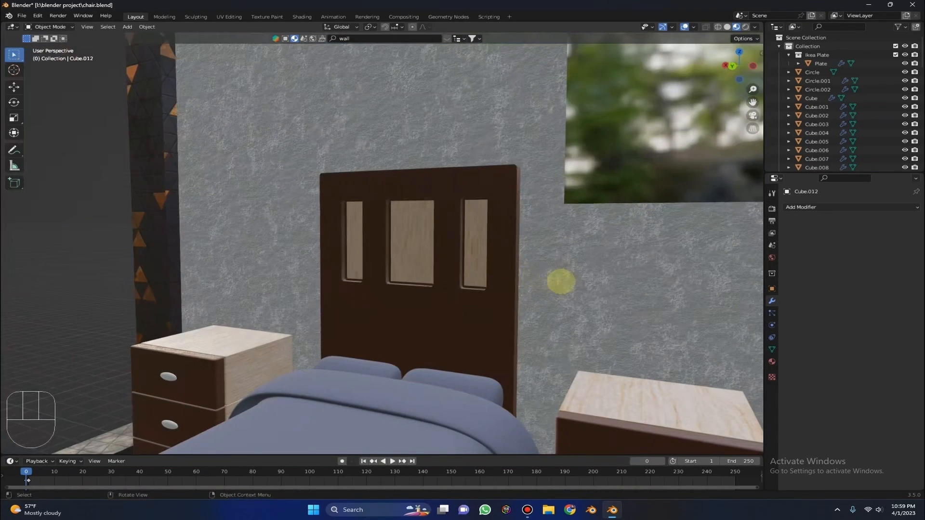
scroll(564, 265, "up", 5)
middle_click_drag(561, 262, 514, 100)
scroll(454, 292, "down", 9)
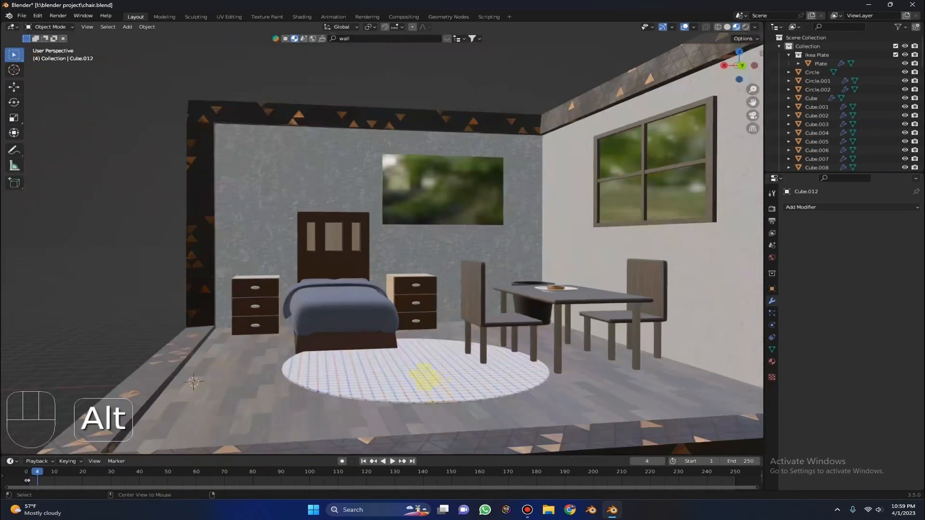
middle_click(425, 376, "alt")
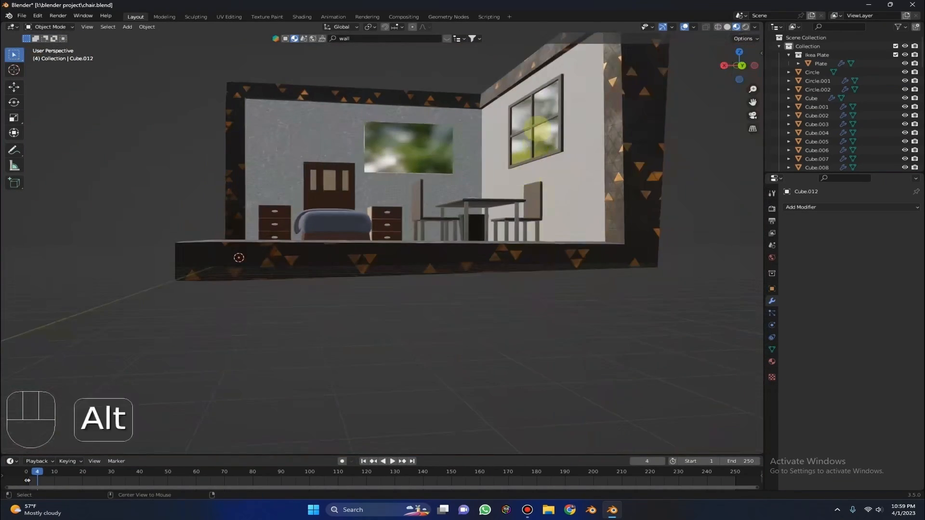
middle_click(536, 124, "alt")
scroll(328, 302, "up", 8)
scroll(605, 346, "up", 3)
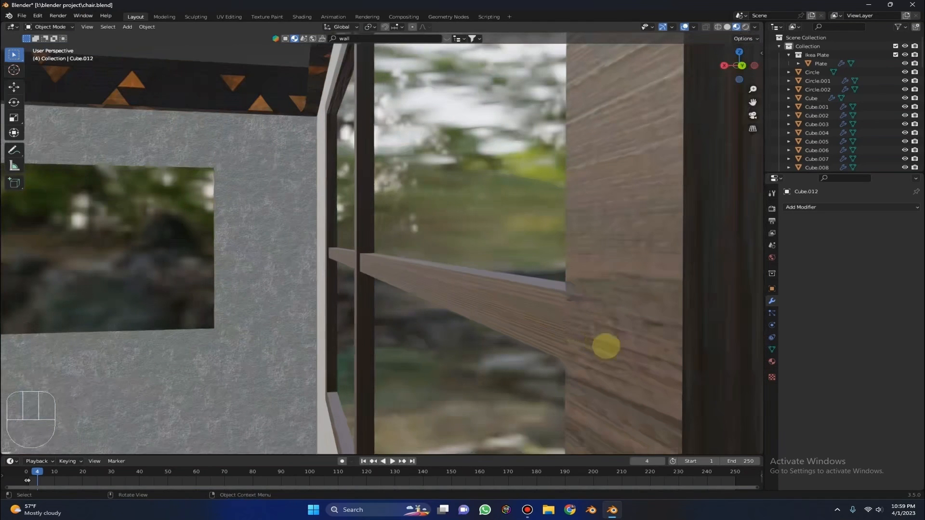
scroll(351, 269, "down", 10)
scroll(382, 289, "up", 2)
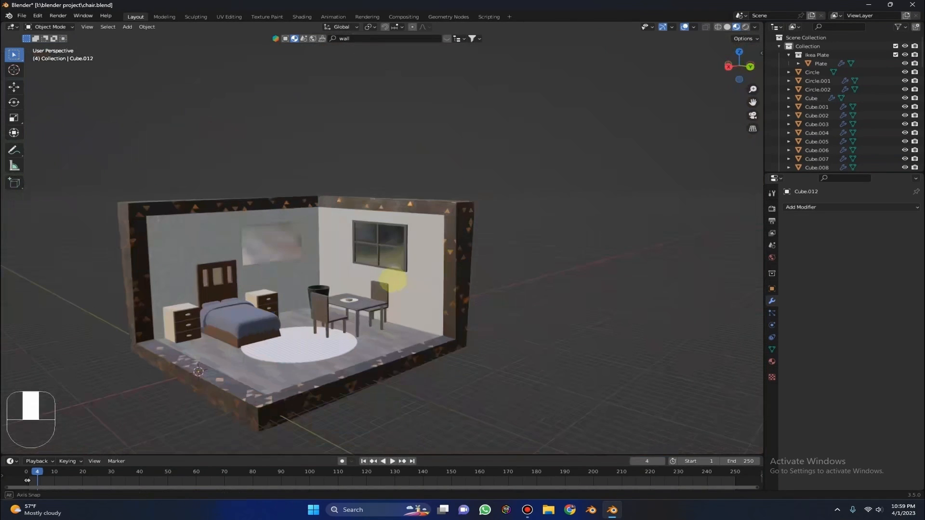
left_click(418, 364)
key("KP_Decimal")
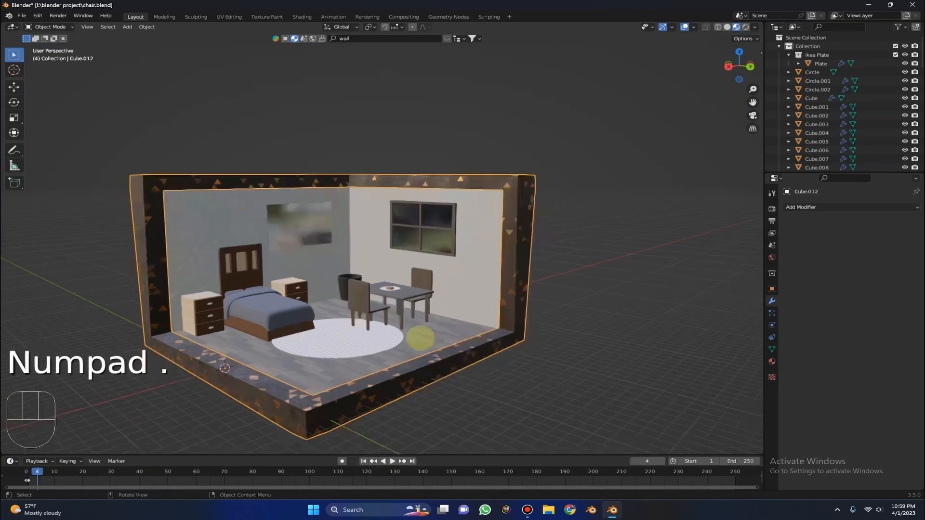
left_click(698, 355)
mouse_move(644, 332)
middle_mouse_down()
mouse_move(211, 335)
mouse_move(506, 200)
middle_mouse_up()
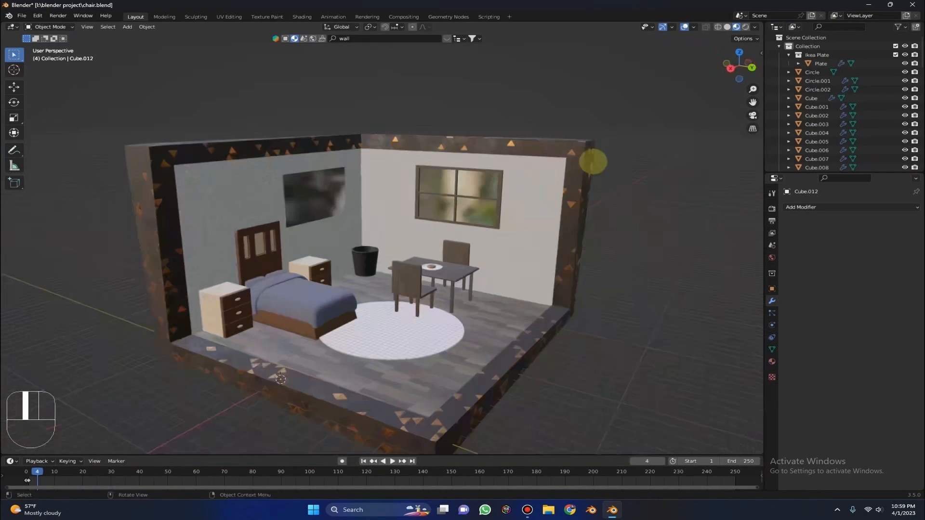
Step: Save the scene file and check the room in Rendered shading, returning the viewport to Material Preview
key("ctrl+s")
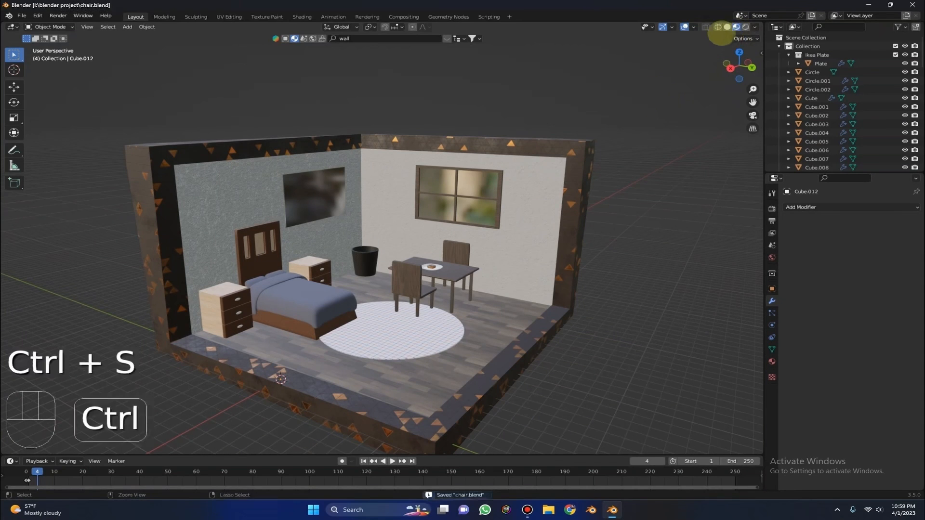
left_click(745, 27)
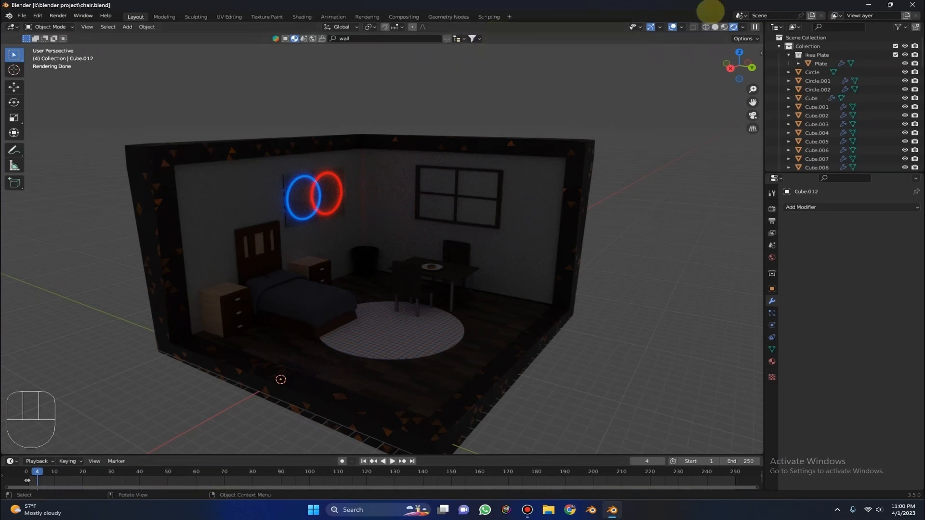
left_click(724, 27)
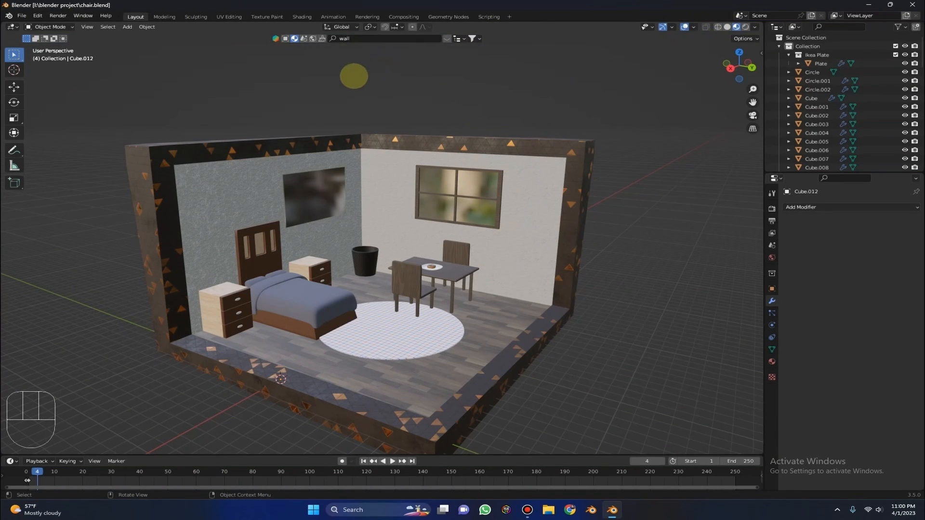
key("shift+a")
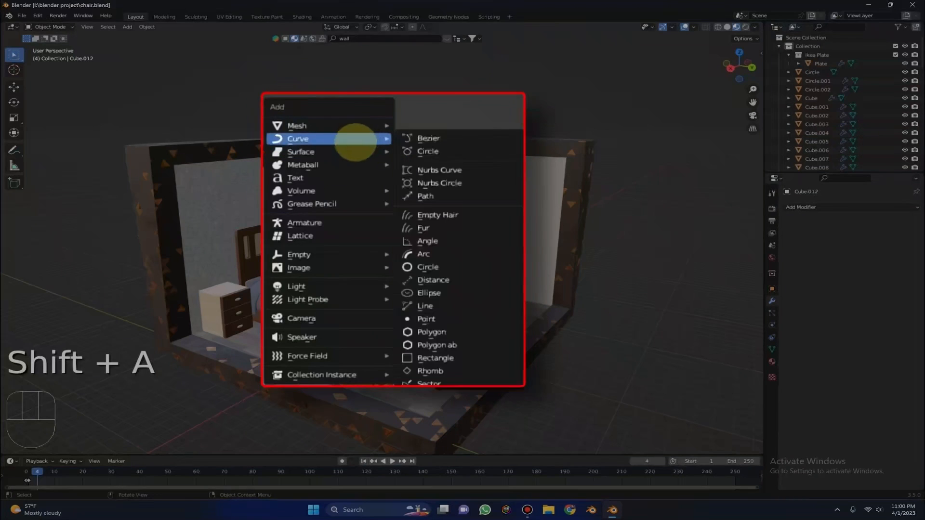
mouse_move(295, 285)
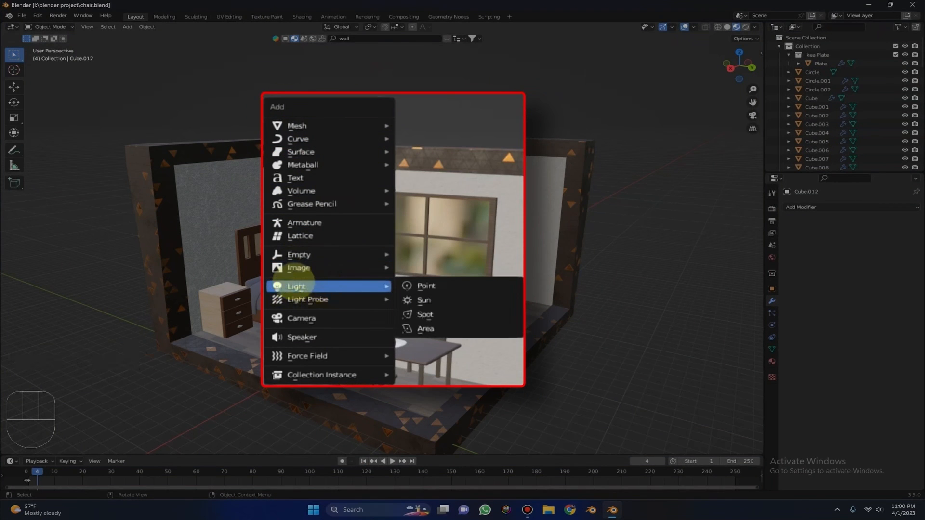
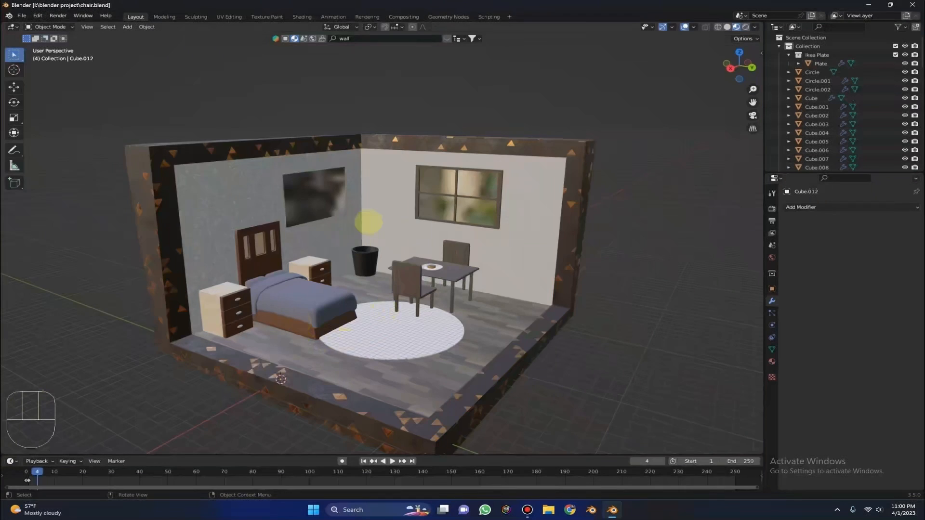
scroll(368, 221, "down", 2)
scroll(586, 124, "up", 1)
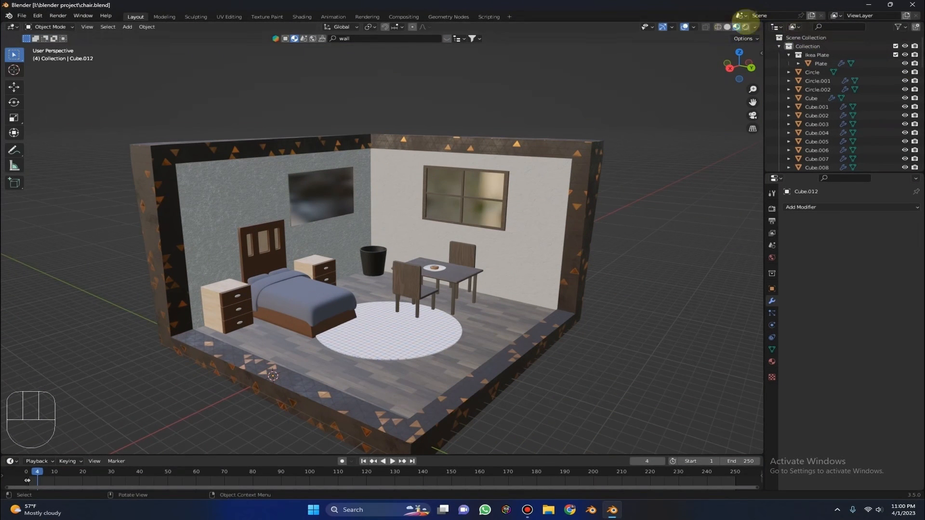
Step: Add an Area light to the bedroom scene
key("shift+a")
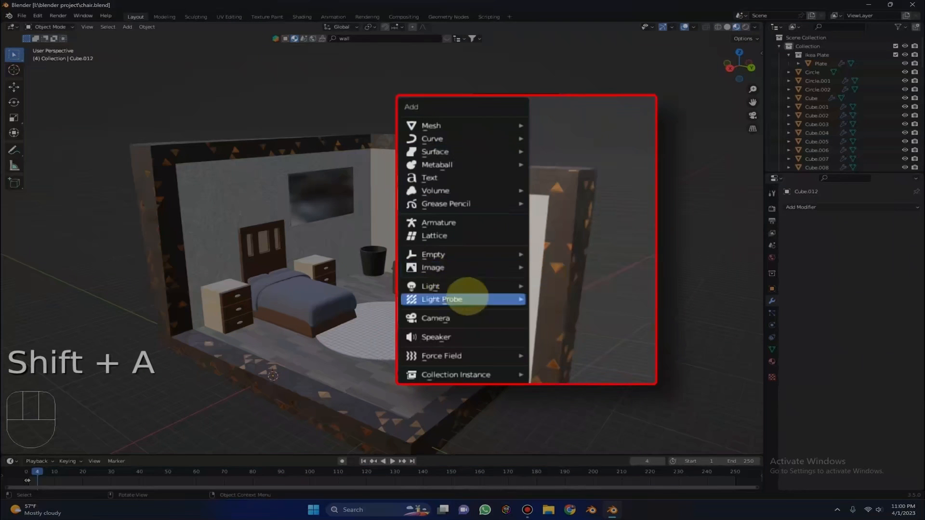
mouse_move(482, 286)
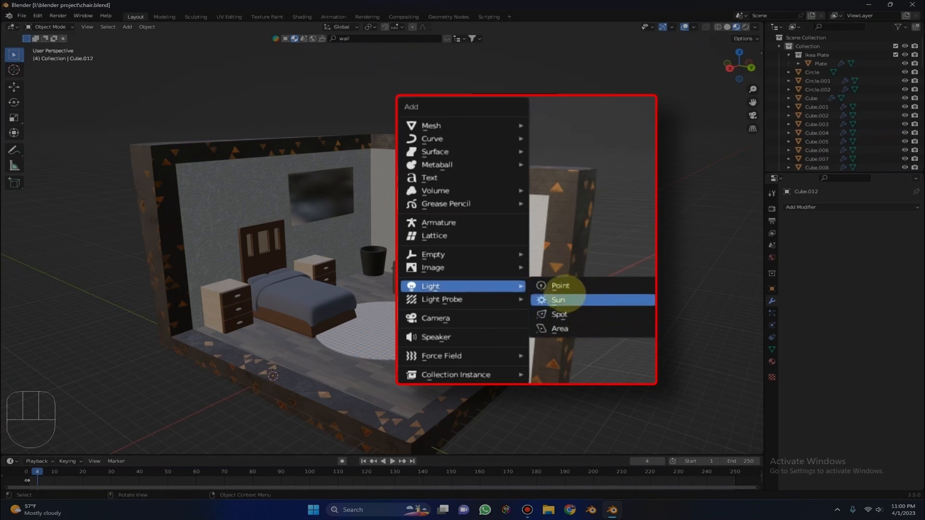
mouse_move(518, 265)
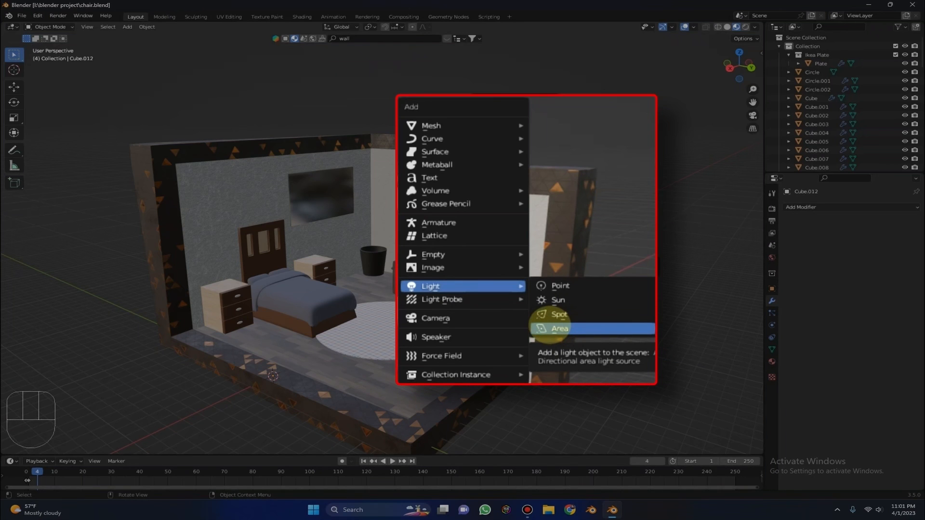
left_click(546, 328)
middle_click_drag(414, 295, 518, 302)
key("g")
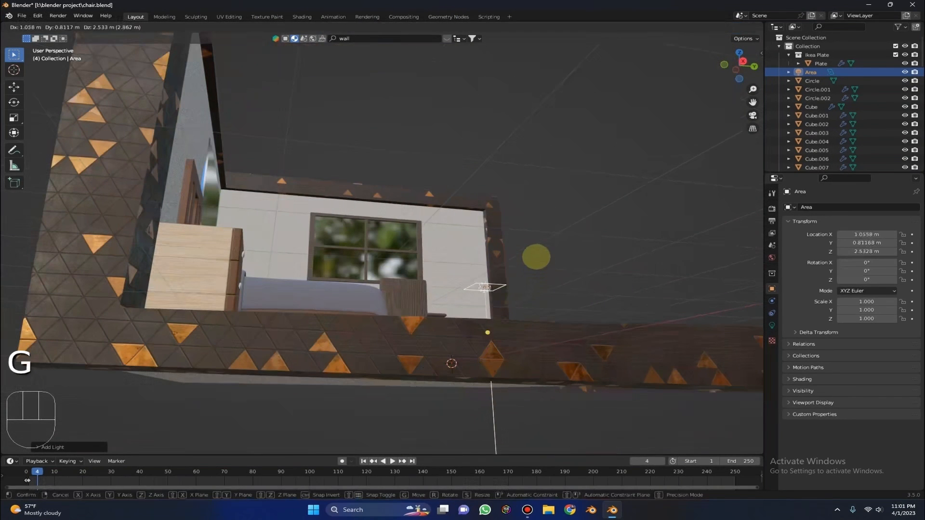
right_click(541, 240)
Step: Move the Area light over the middle of the room and raise it along Z to about 19.4 m
middle_click_drag(541, 240, 462, 293)
scroll(414, 298, "down", 2)
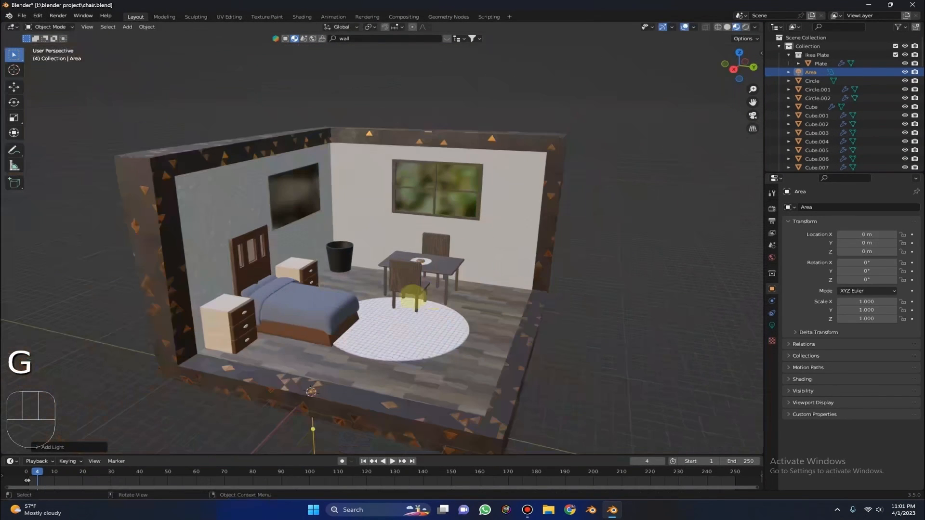
key("g")
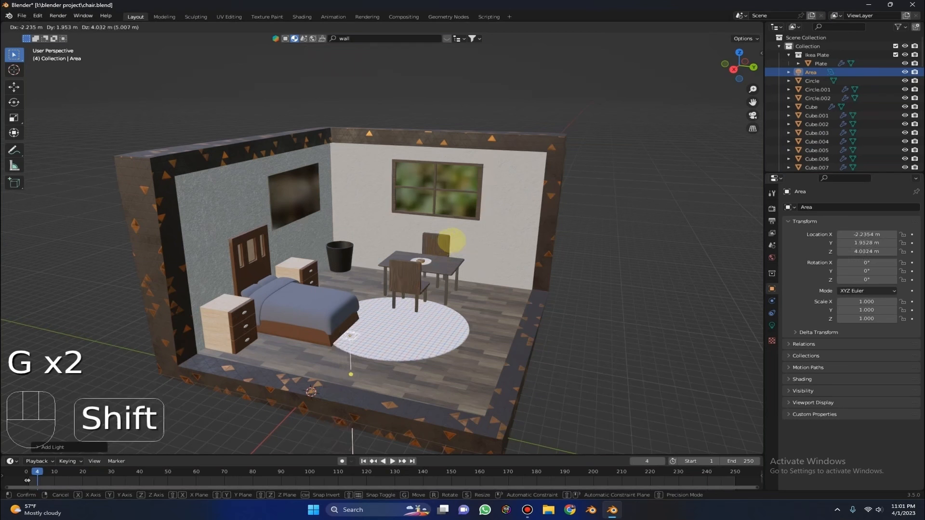
key("z")
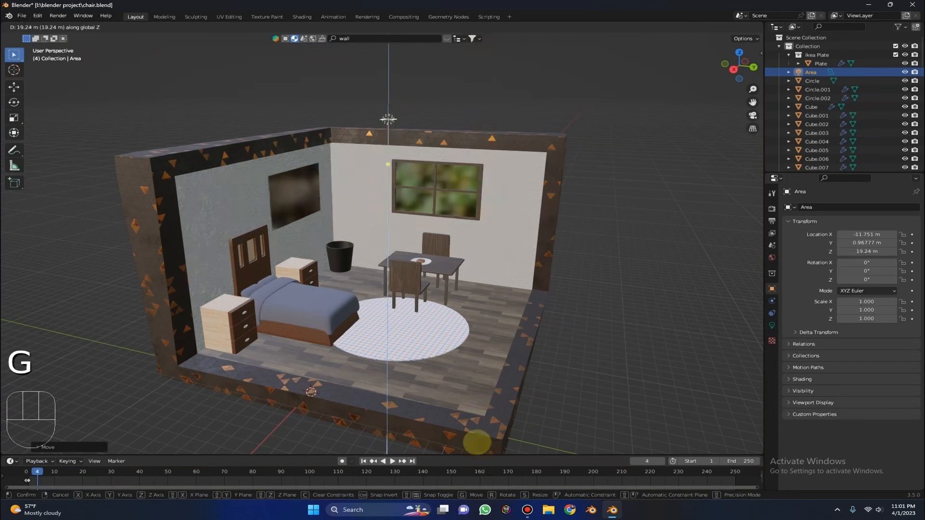
left_click(506, 369)
Step: Examine the Area light's position above the room from overhead and from the side
middle_click_drag(503, 232, 501, 272)
scroll(508, 260, "up", 3)
scroll(525, 153, "down", 3)
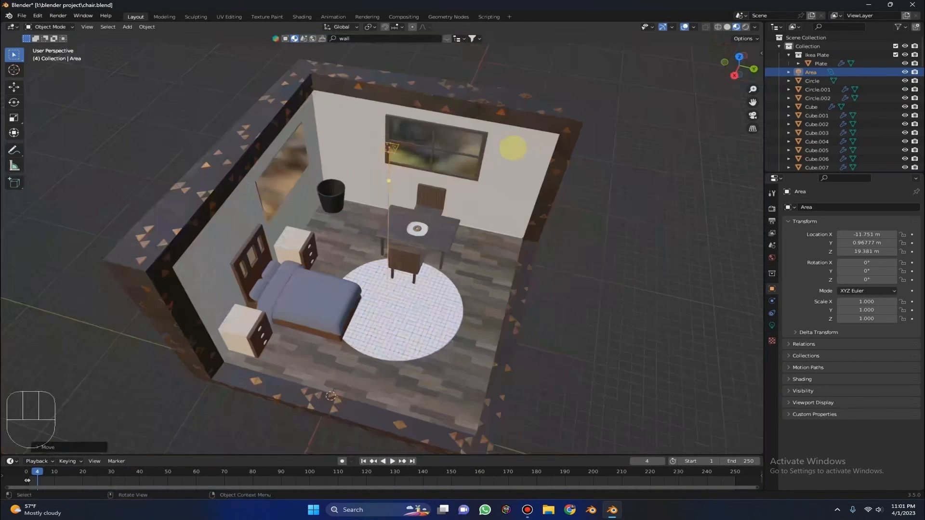
scroll(457, 104, "up", 1)
middle_click_drag(457, 104, 458, 107)
scroll(458, 107, "up", 2)
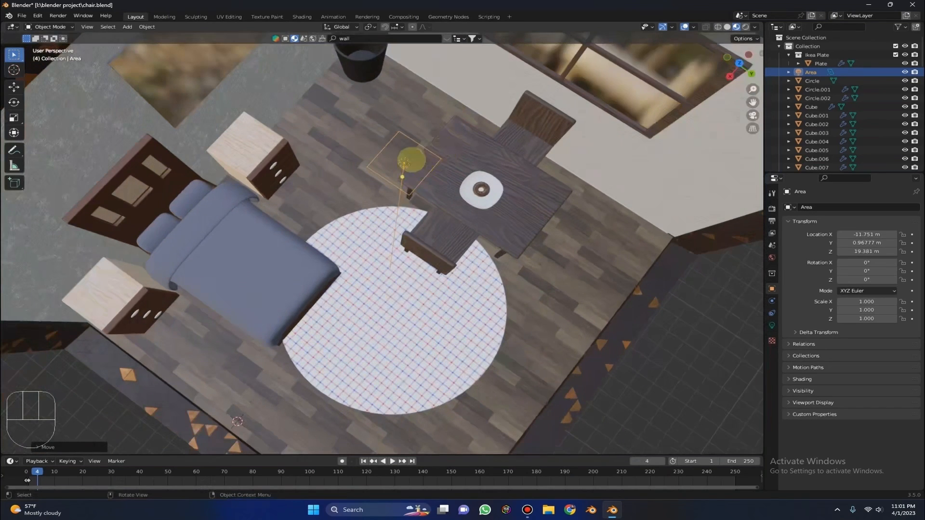
scroll(515, 196, "down", 2)
middle_click_drag(515, 196, 542, 92)
middle_click_drag(443, 393, 385, 389)
scroll(470, 342, "down", 2)
middle_click_drag(462, 74, 452, 120)
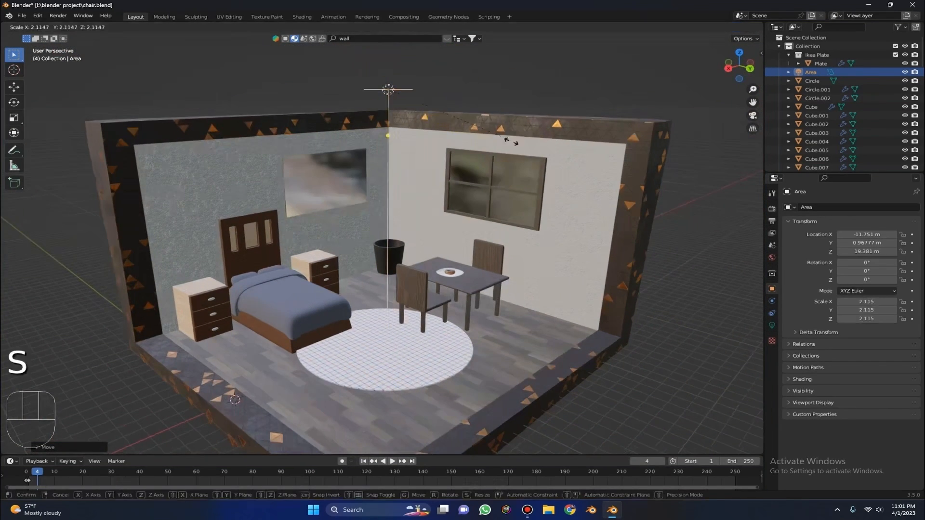
Step: Scale the Area light uniformly to 15
middle_click_drag(95, 223, 289, 236)
scroll(292, 234, "down", 2)
key("s")
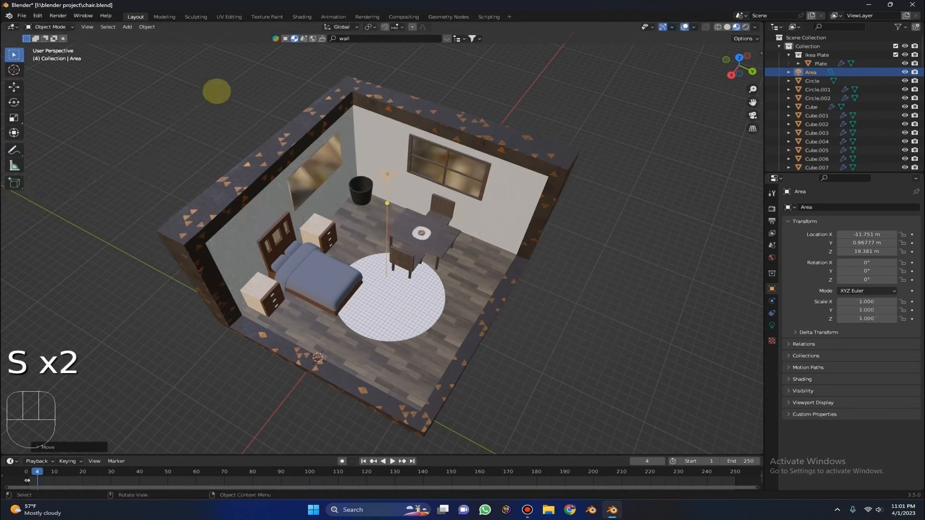
type("s15")
left_click(230, 114)
Step: Raise the Area light another 10 m along the Z axis, to 29.381 m
scroll(482, 146, "down", 2)
middle_click_drag(483, 143, 482, 52)
key("g")
key("z")
right_click(500, 430)
key("g")
key("z")
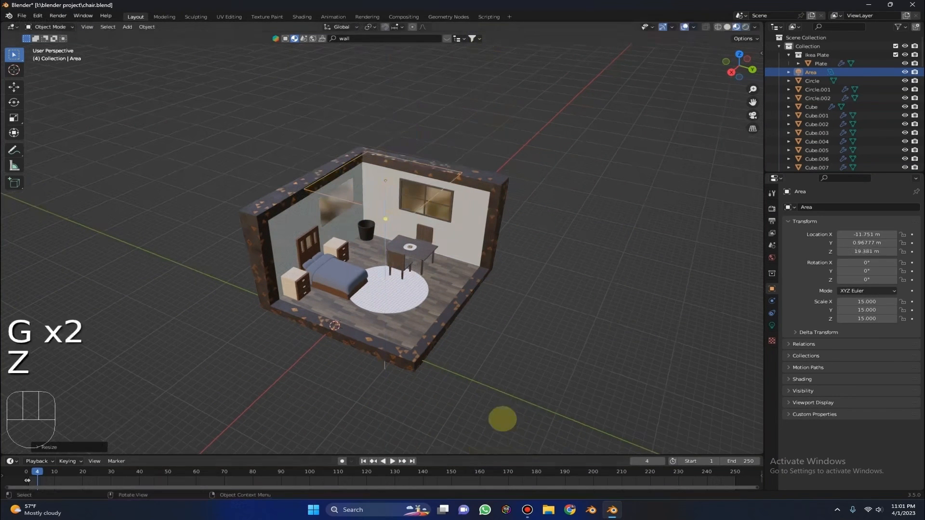
key("g")
left_click(494, 195)
Step: Enlarge the Area light uniformly to a scale of 30 and check its coverage over the room
key("s")
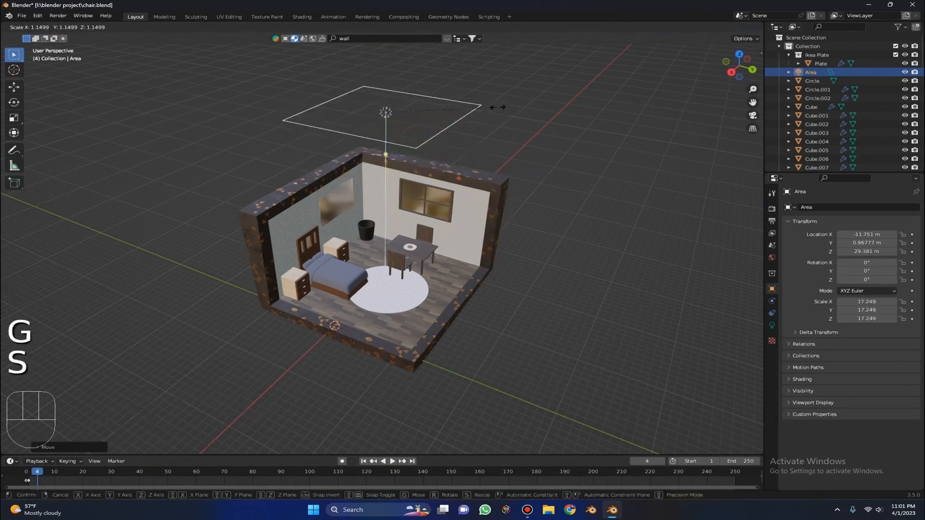
left_click(579, 120)
middle_click_drag(598, 161, 553, 99)
scroll(552, 221, "up", 2)
scroll(552, 221, "up", 1)
middle_click_drag(526, 217, 419, 341)
scroll(410, 327, "up", 4)
scroll(434, 313, "down", 4)
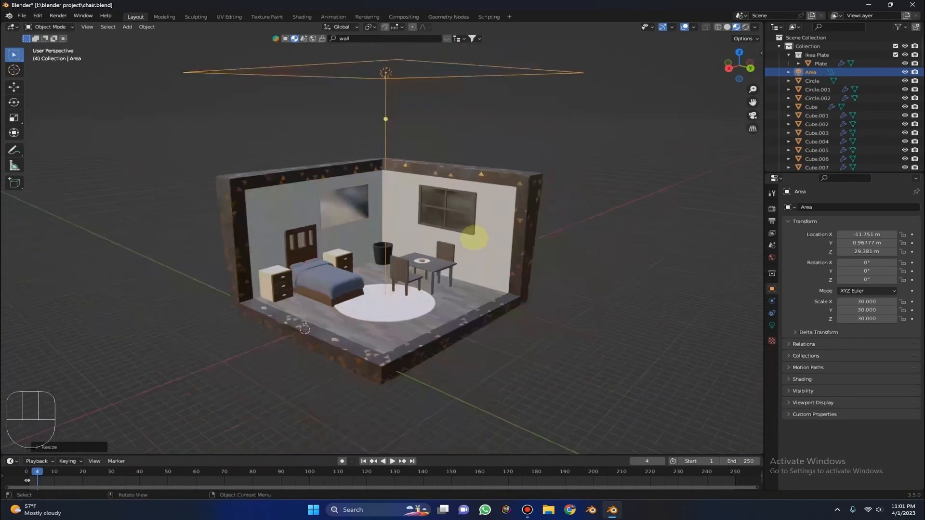
Step: Switch the viewport to Rendered shading to preview the light on the room
middle_click_drag(499, 239, 475, 212)
middle_click_drag(699, 73, 491, 171)
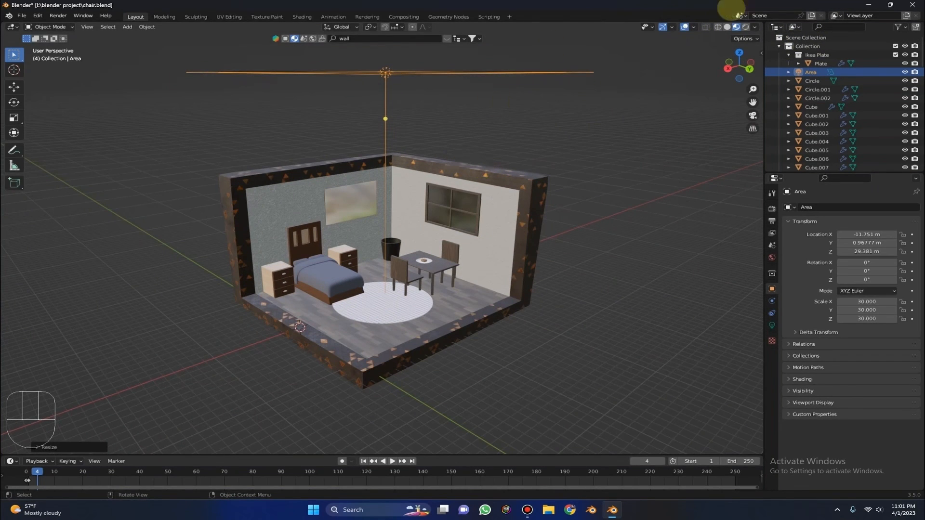
left_click(745, 27)
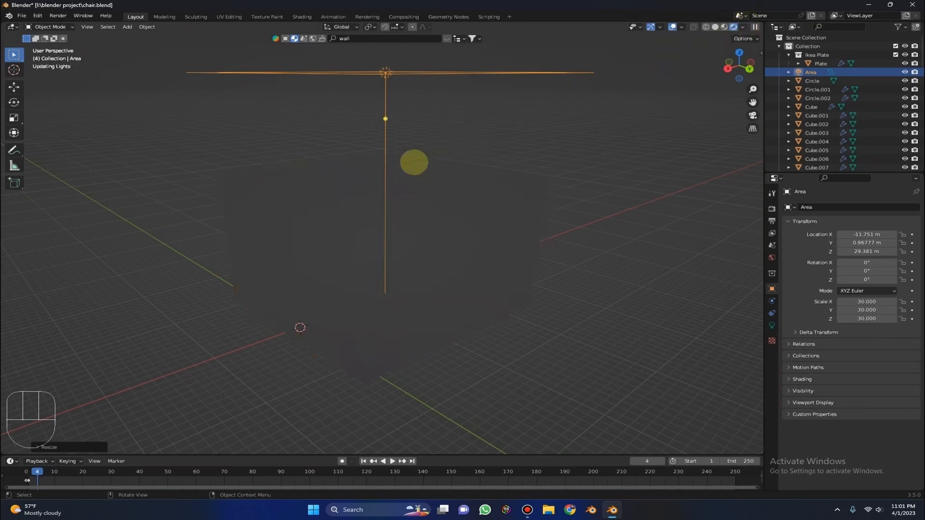
scroll(386, 241, "up", 3)
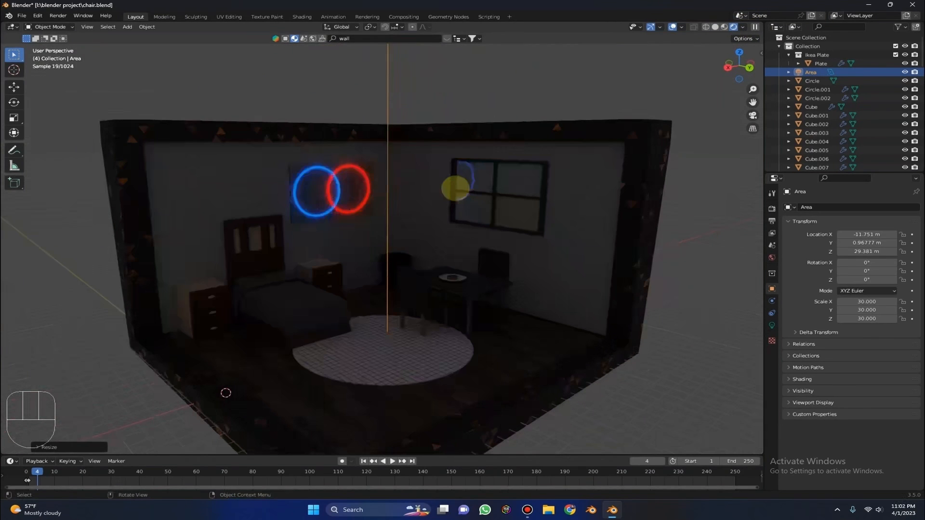
Step: Hide the Area light and undo the hiding twice to compare the room with and without it
key("h")
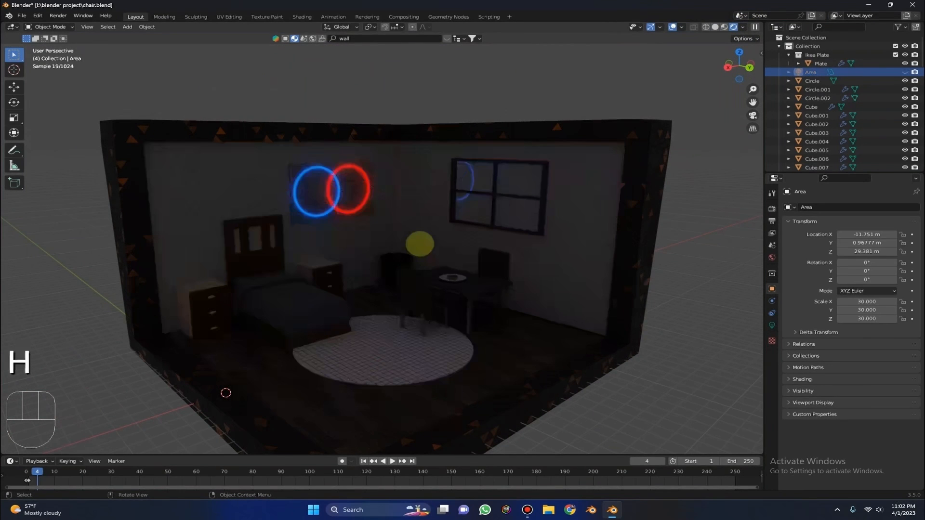
key("ctrl+z")
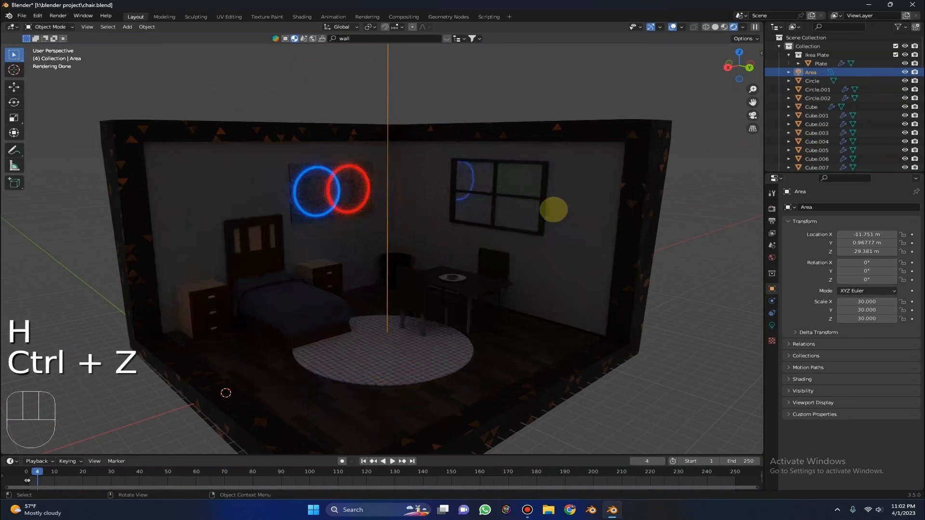
key("h")
key("ctrl+z")
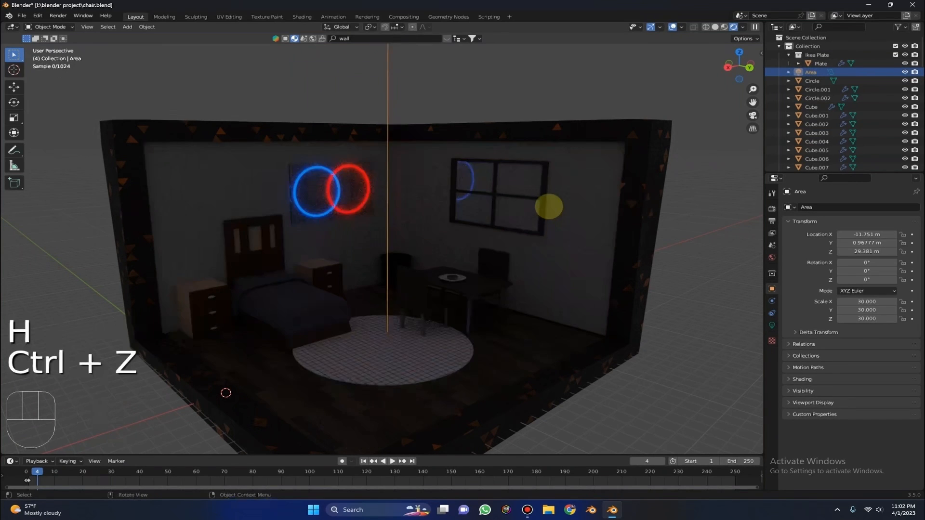
scroll(533, 188, "down", 4)
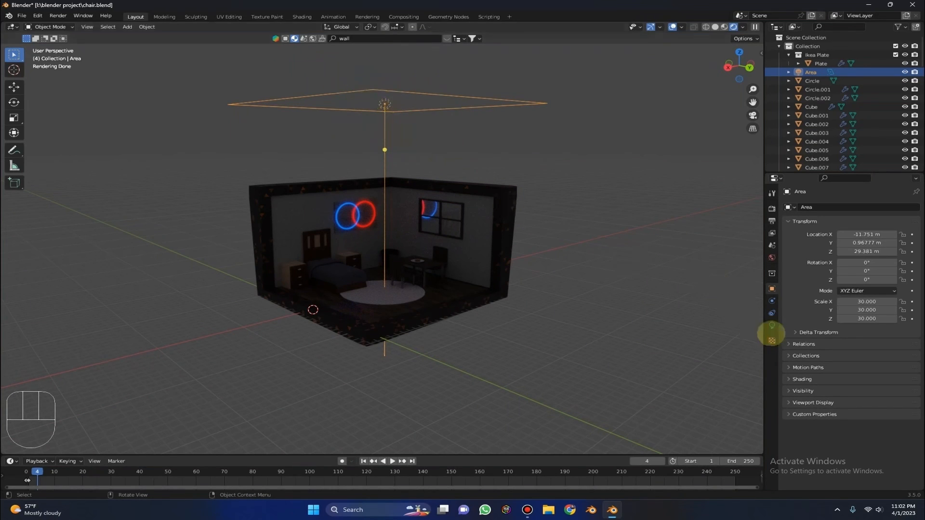
Step: Reselect the Area light above the room and open its light data properties
left_click(487, 247)
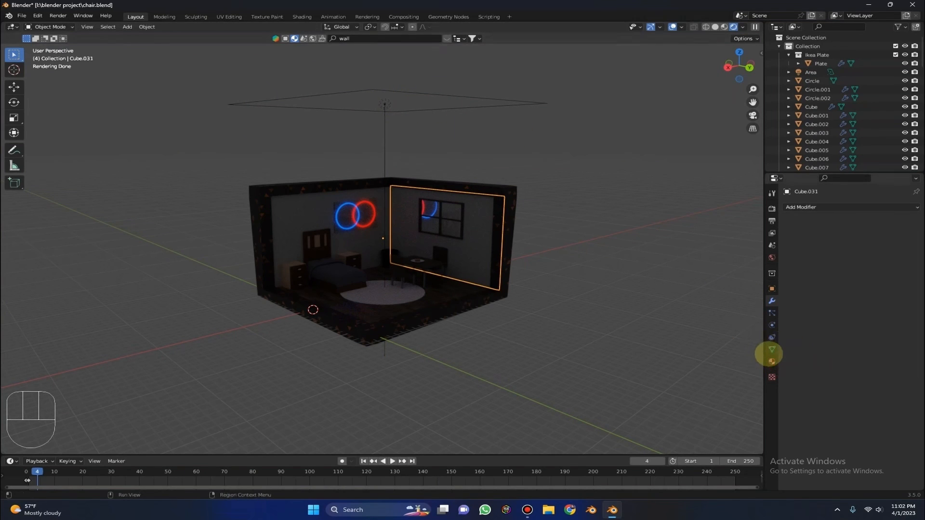
left_click(381, 103)
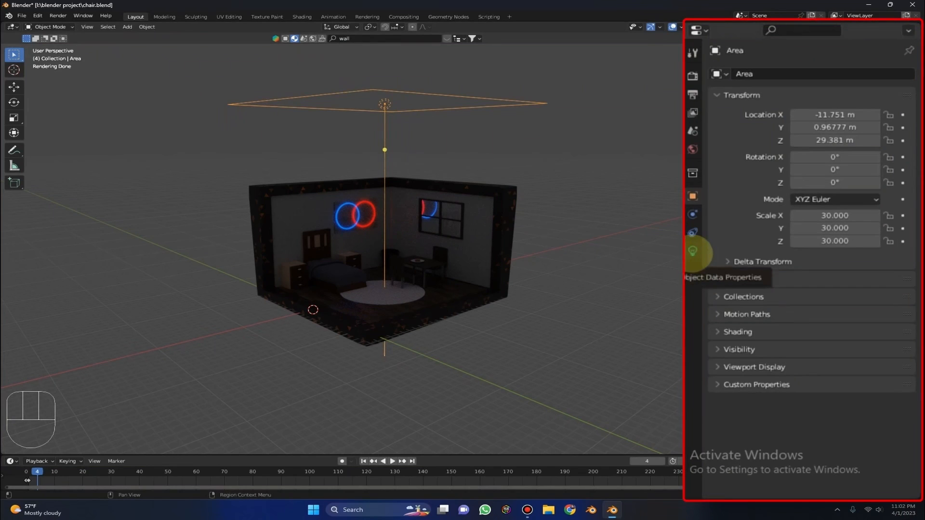
left_click(692, 251)
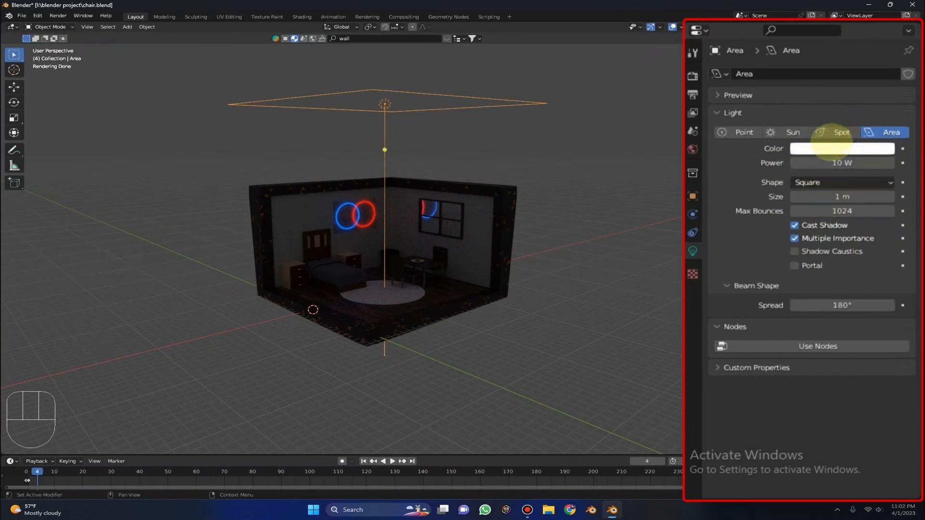
Step: Try a red and then a green colour on the Area light and undo the colour change
left_click(833, 148)
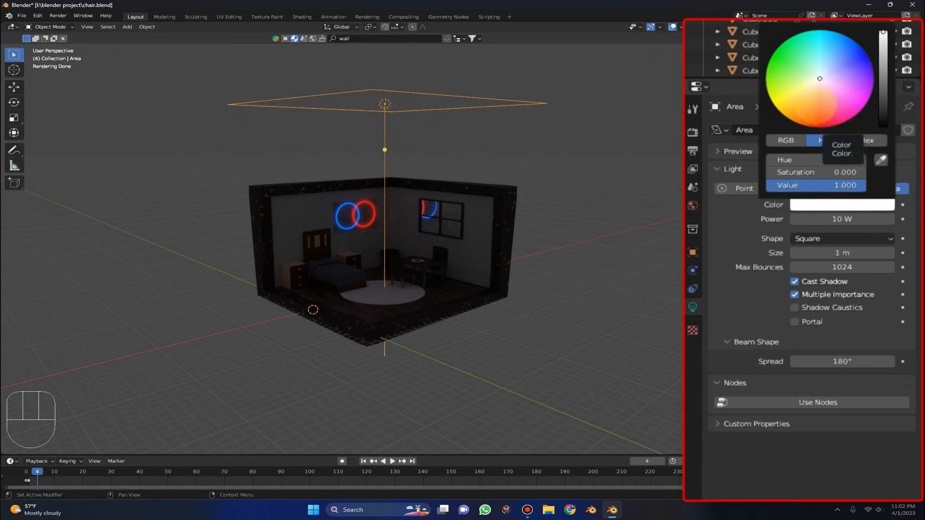
left_click(813, 126)
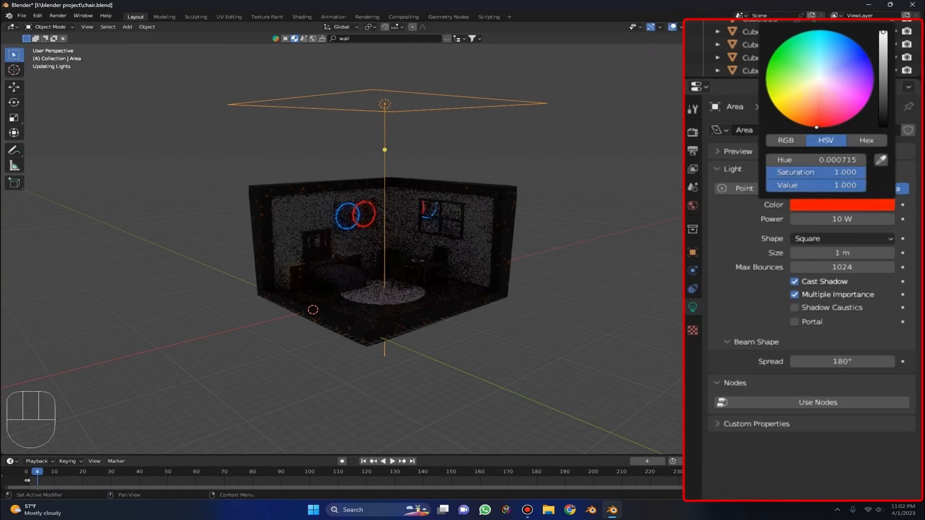
mouse_move(816, 127)
left_mouse_down()
mouse_move(773, 103)
mouse_move(766, 60)
mouse_move(793, 65)
left_mouse_up()
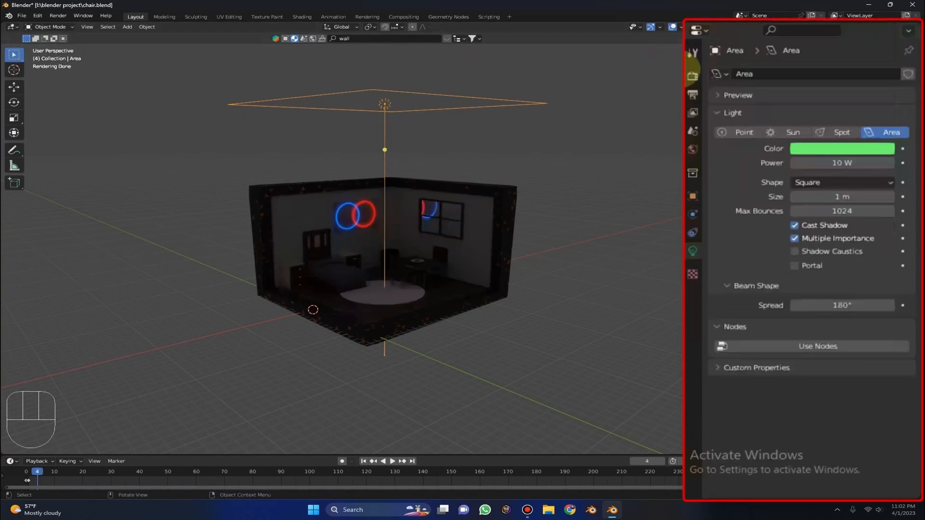
key("ctrl+z")
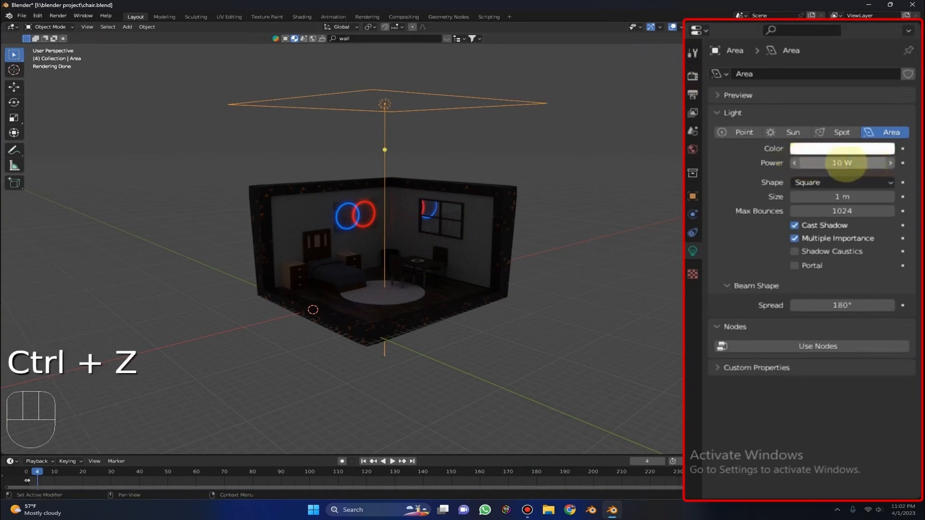
Step: Set the Area light's power to 10000 W
left_click_drag(824, 164, 867, 164)
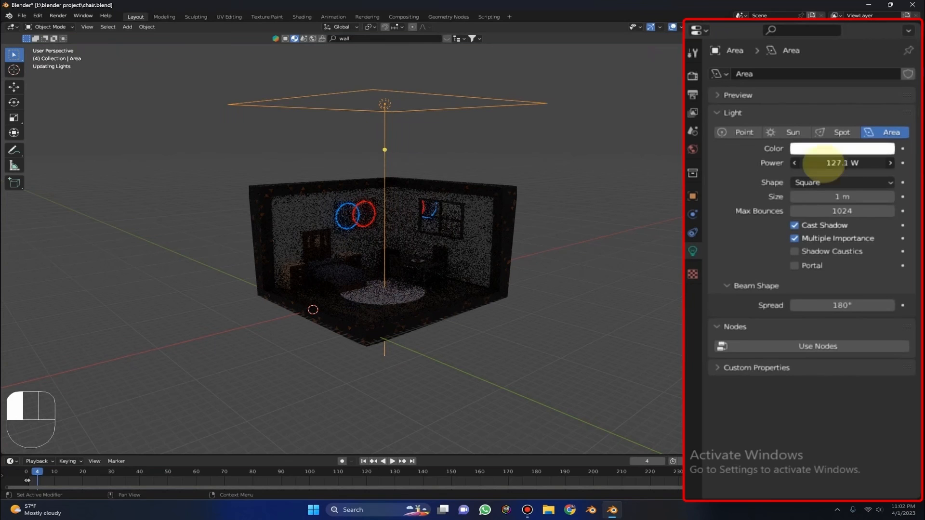
key("ctrl+z")
type("0000")
key("Return")
scroll(382, 331, "up", 3)
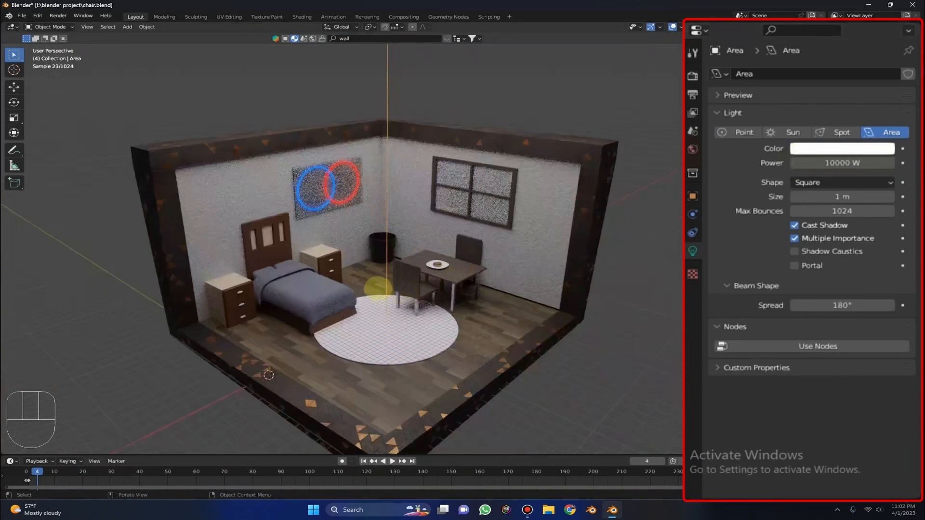
Step: Try a pure red colour on the brightened Area light and return the colour to near white
middle_click_drag(309, 255, 371, 227)
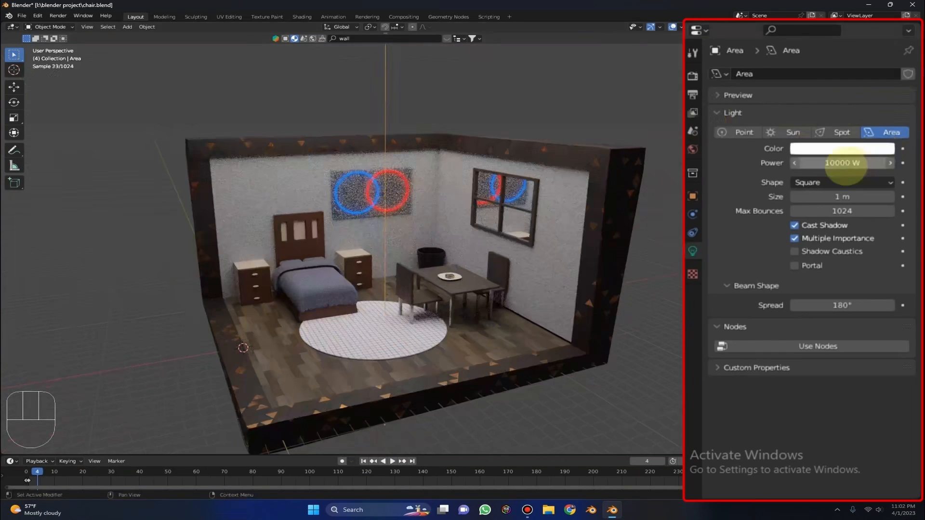
left_click(825, 151)
left_click(821, 127)
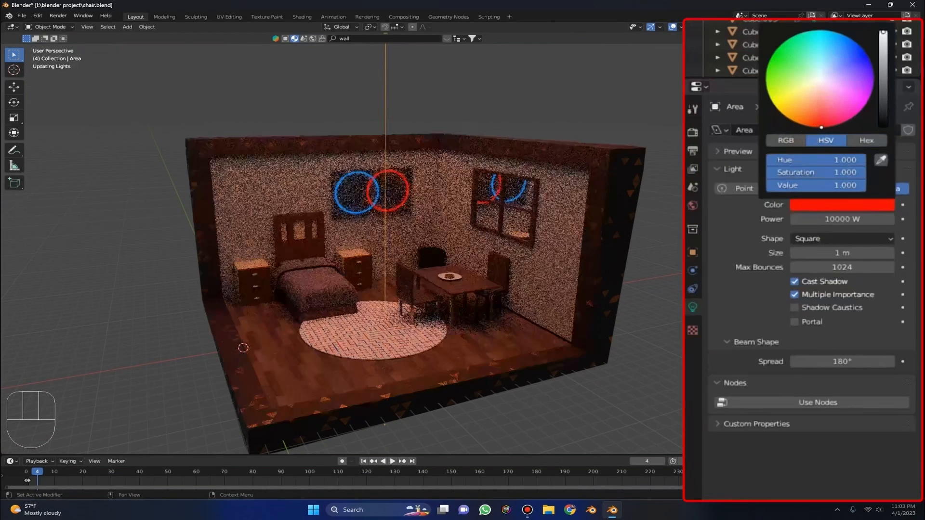
left_click_drag(821, 127, 819, 79)
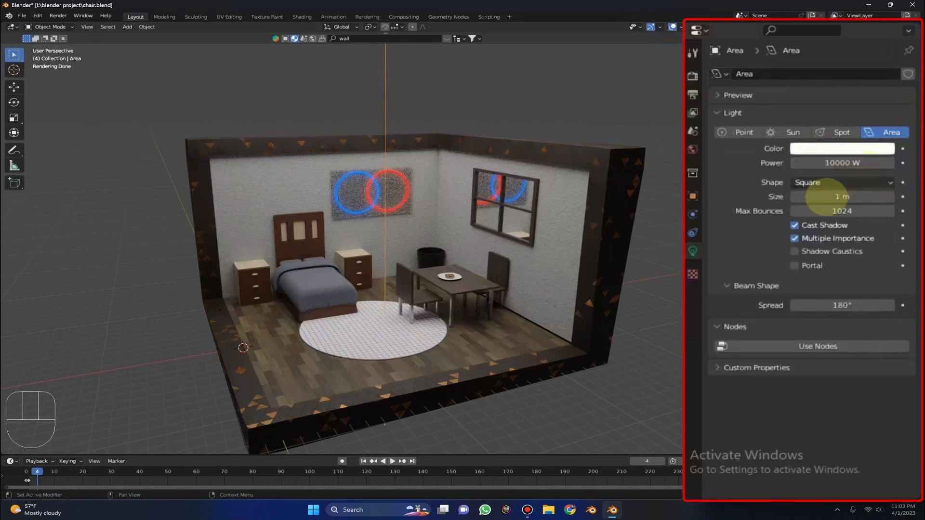
Step: View the light and room from several angles, comparing the render with Cast Shadow off and on, leaving it enabled
scroll(529, 188, "down", 4)
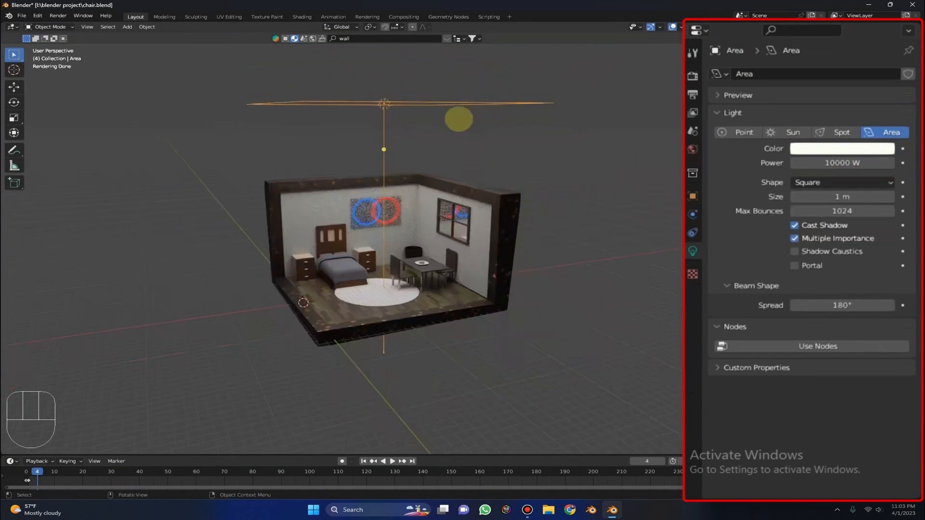
middle_click_drag(458, 119, 477, 152)
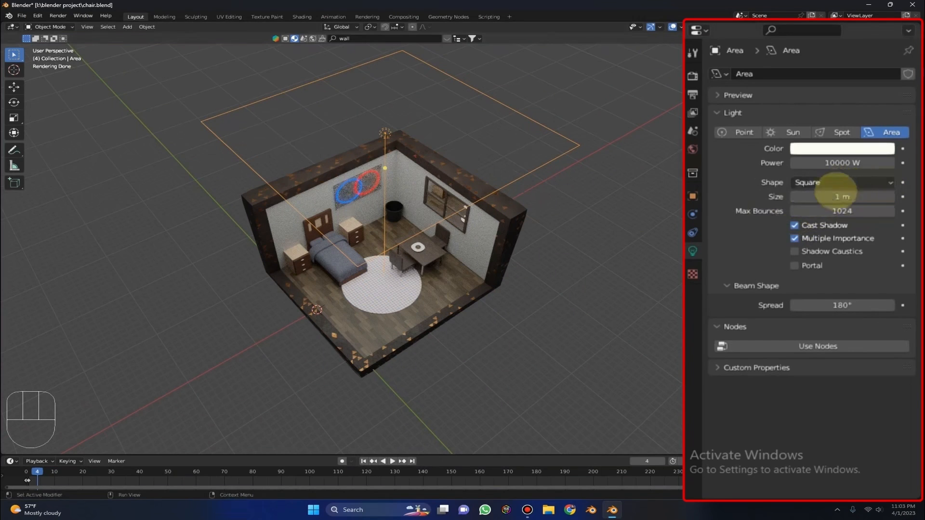
scroll(600, 267, "down", 2)
middle_click_drag(599, 265, 614, 215)
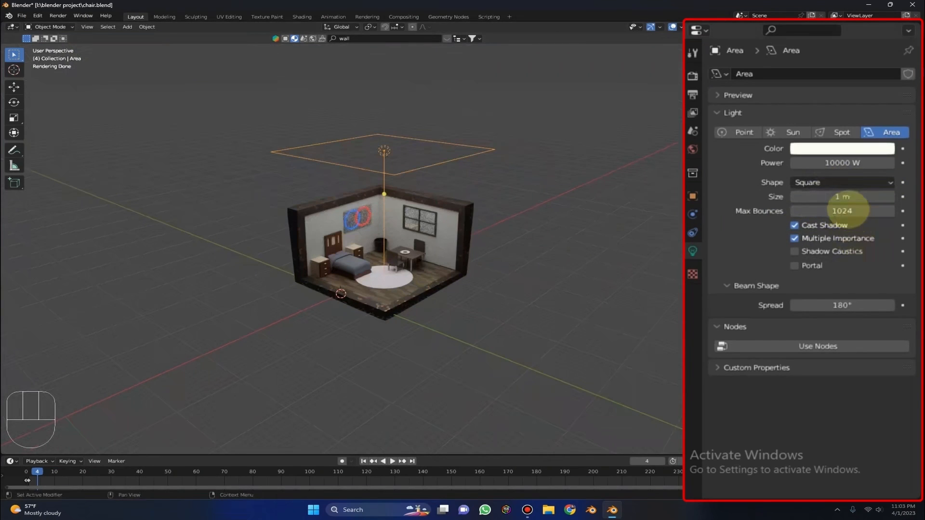
scroll(552, 284, "up", 5)
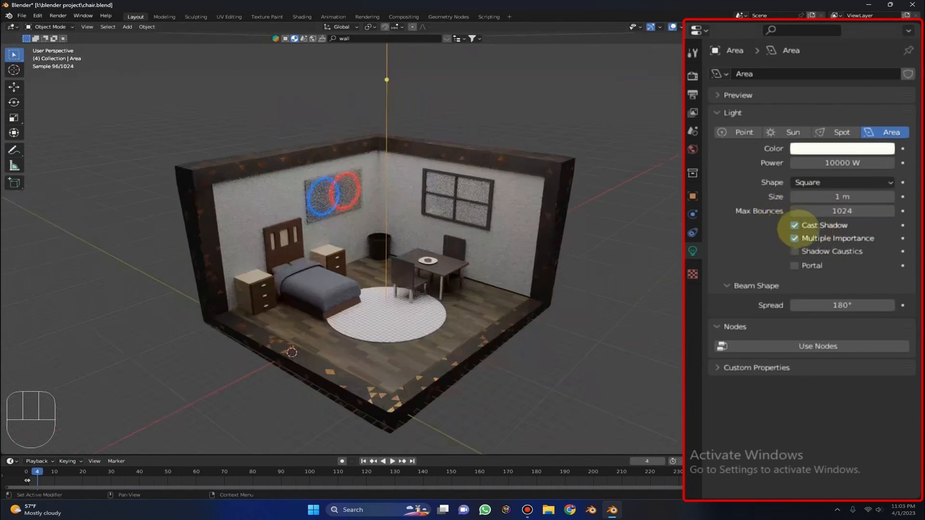
middle_click_drag(576, 289, 583, 241)
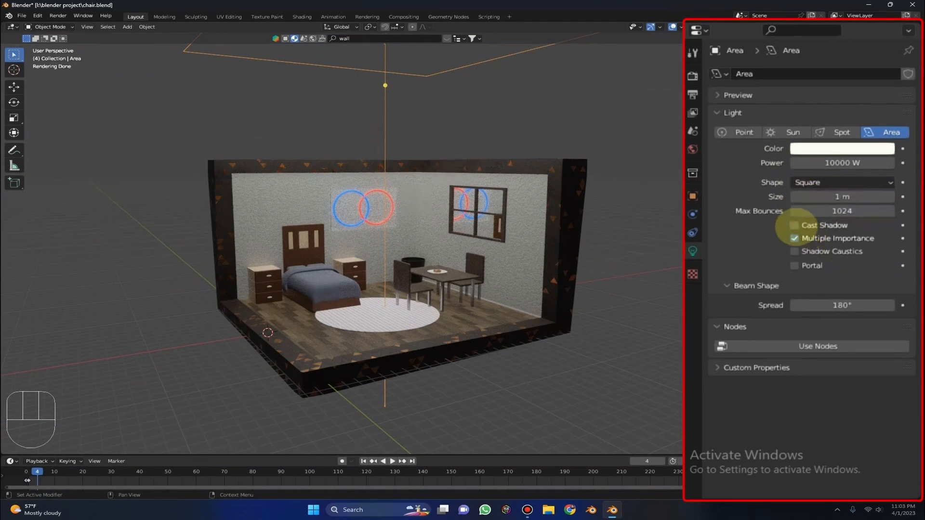
left_click(794, 225)
scroll(611, 260, "up", 2)
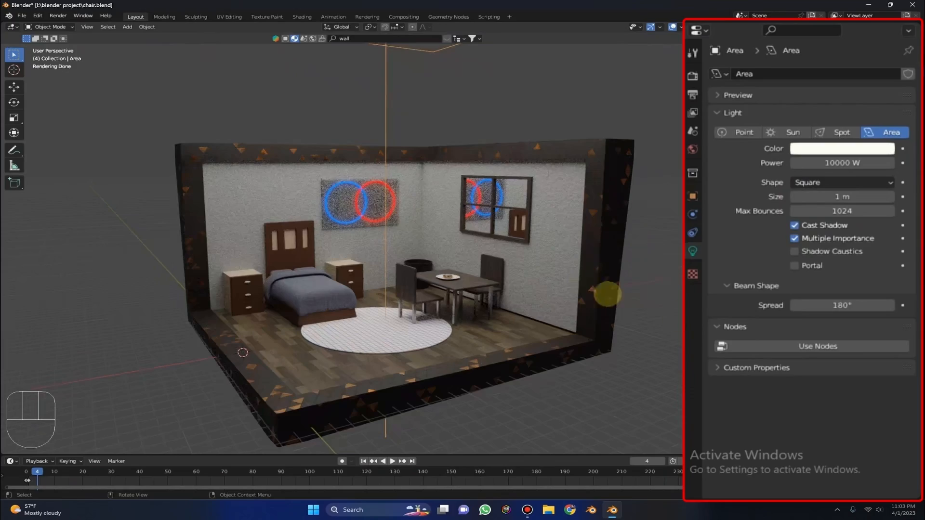
Step: Compare the room's render with Cast Shadow off, Shadow Caustics on and a 0° spread on the Area light, restoring each setting
scroll(537, 272, "up", 3)
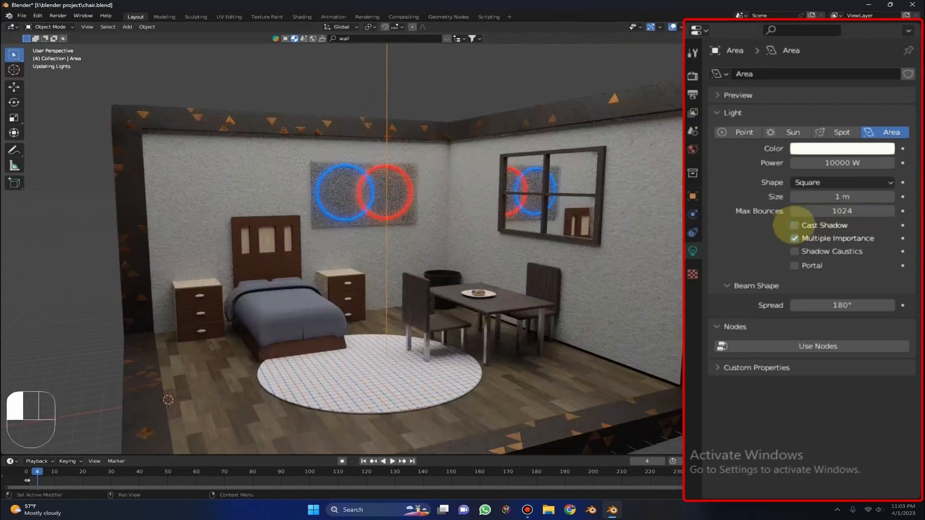
mouse_move(522, 337)
middle_mouse_down()
mouse_move(497, 382)
mouse_move(526, 372)
mouse_move(479, 340)
mouse_move(522, 347)
middle_mouse_up()
left_click(795, 225)
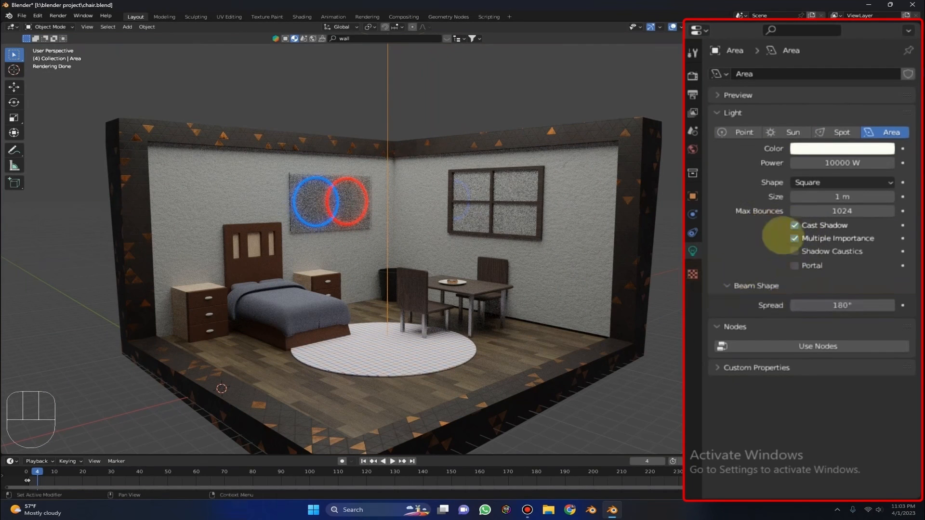
left_click(794, 251)
left_click(794, 251)
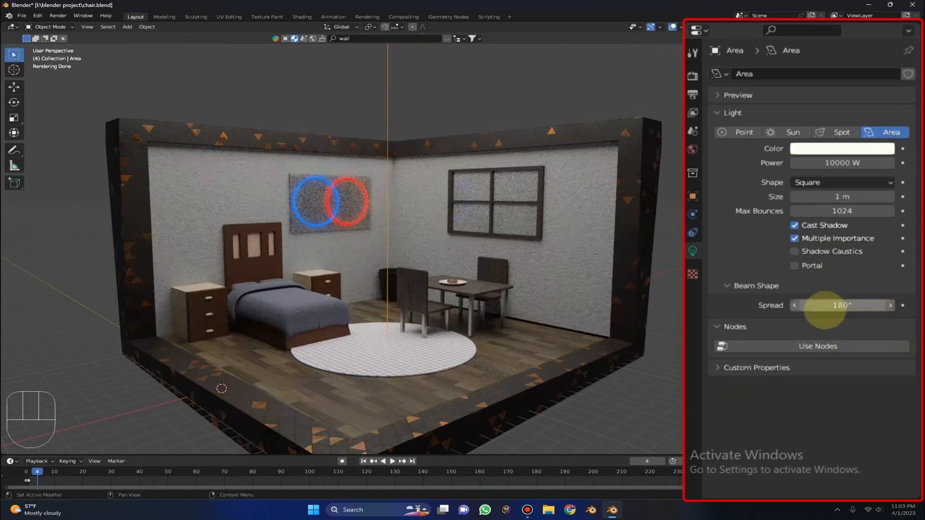
left_click_drag(842, 305, 814, 305)
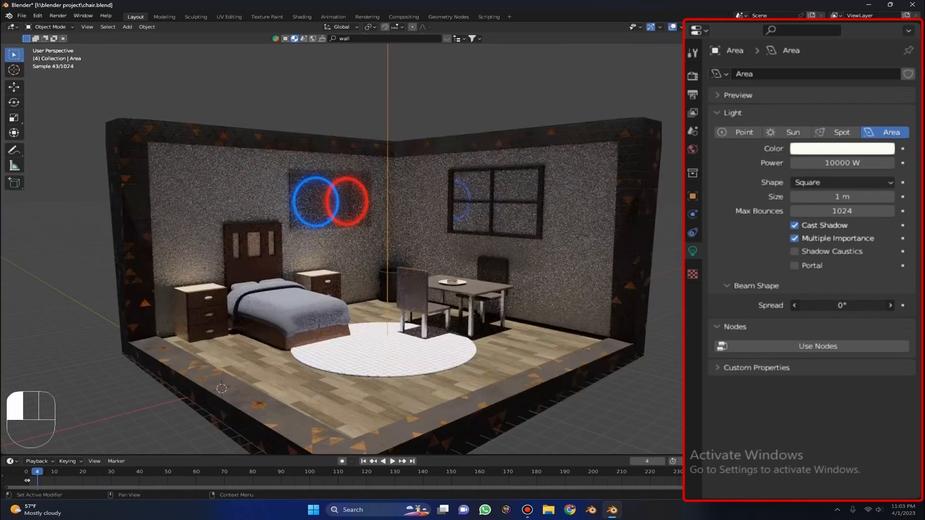
left_click_drag(819, 305, 894, 304)
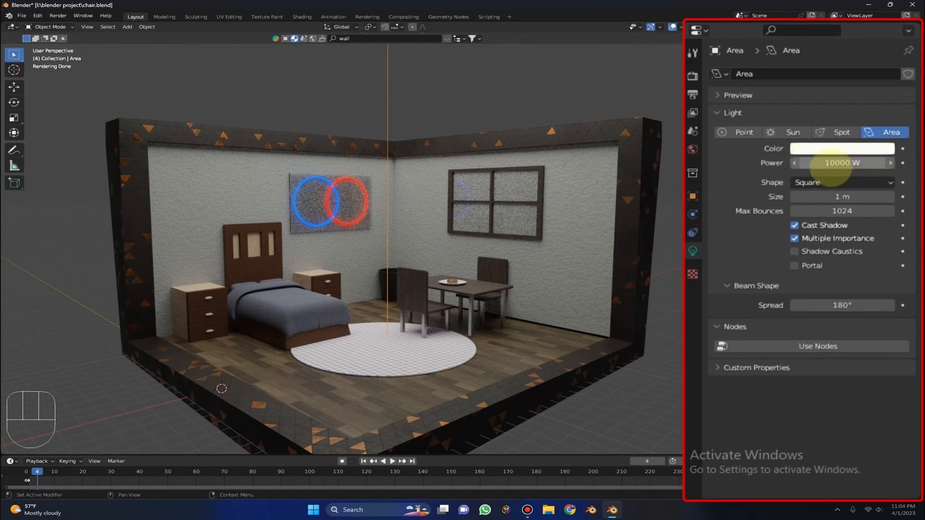
Step: Set the Area light's power to 5000 W
left_click(825, 166)
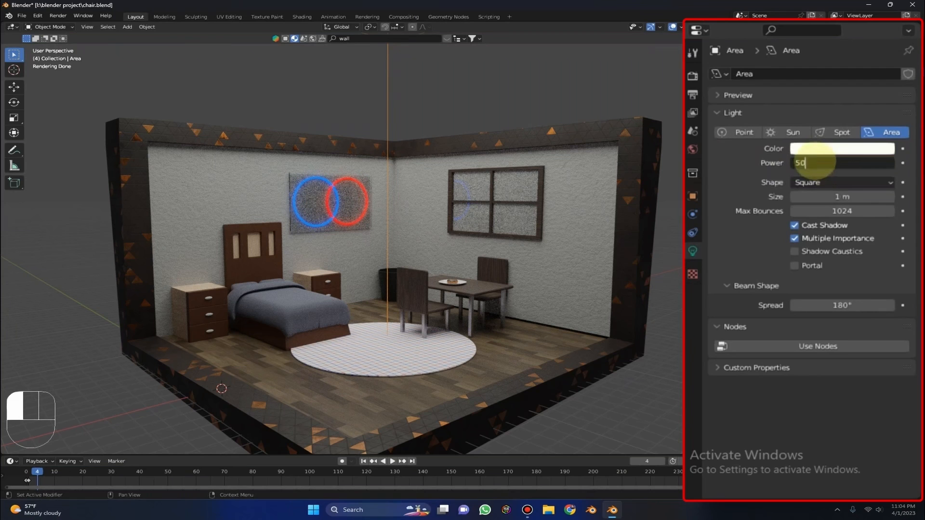
type("5000")
key("Return")
scroll(557, 231, "down", 4)
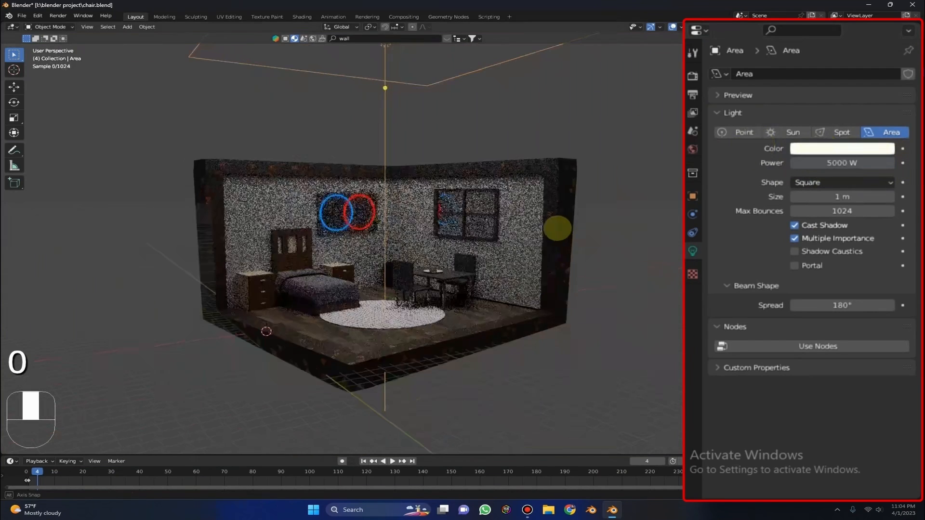
Step: Set the Area light's colour to a warm white with hue 0.1 and saturation 0.2
left_click(811, 149)
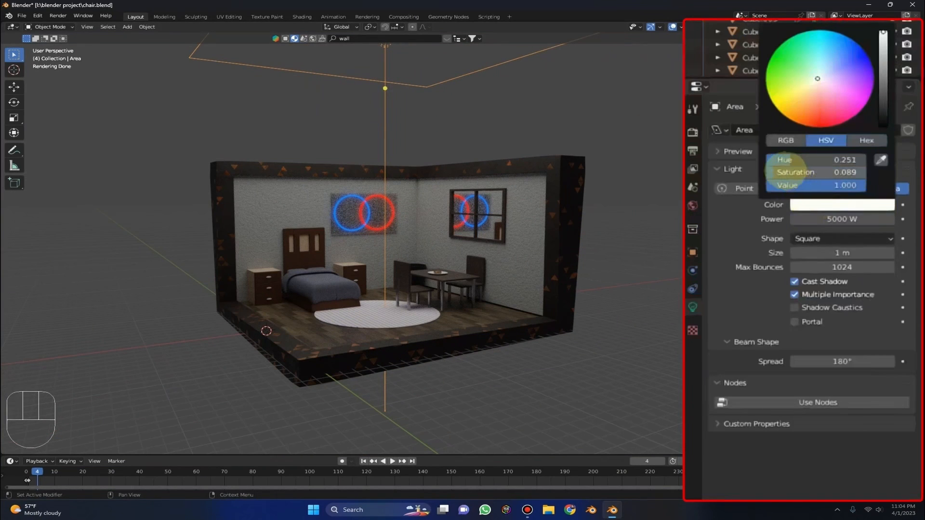
left_click_drag(798, 169, 801, 170)
double_click(781, 171)
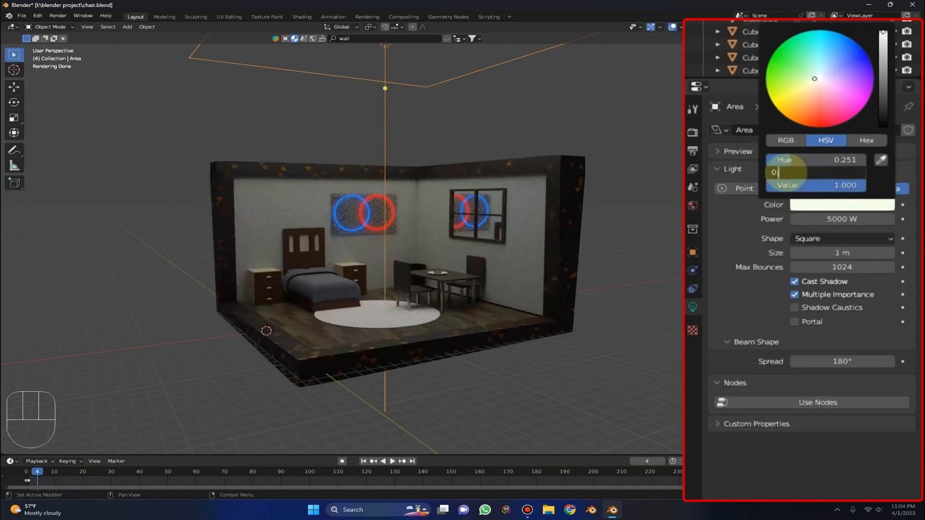
type("0.2")
key("Return")
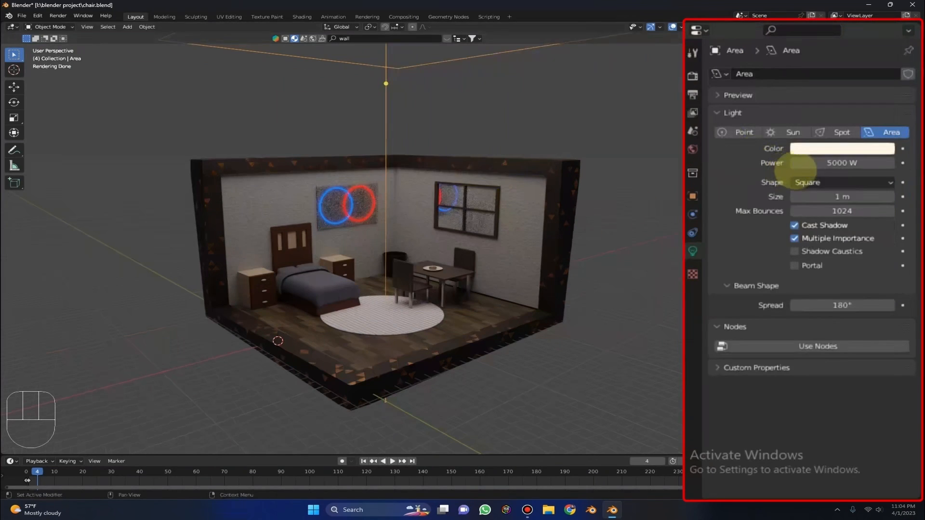
Step: Scale the overhead Area light down slightly and set its power to 7000 W
key("s")
left_click(443, 175)
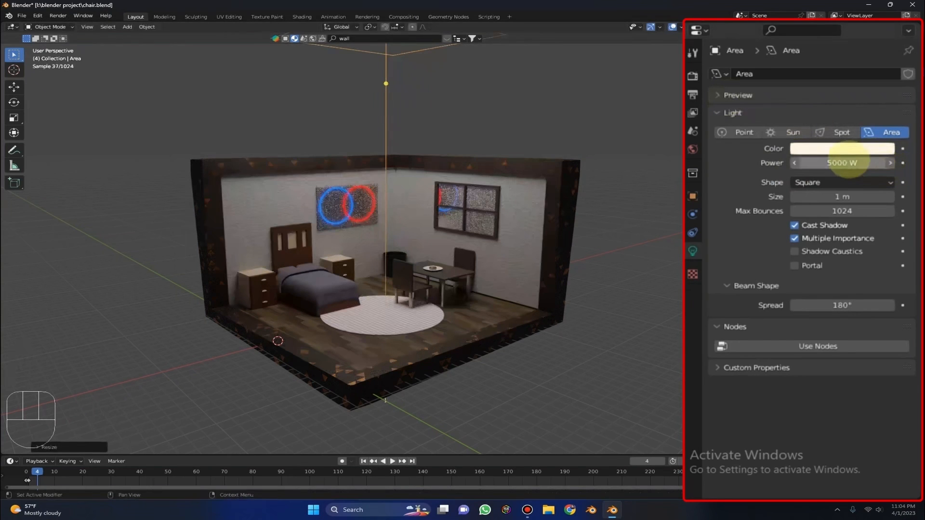
left_click(848, 162)
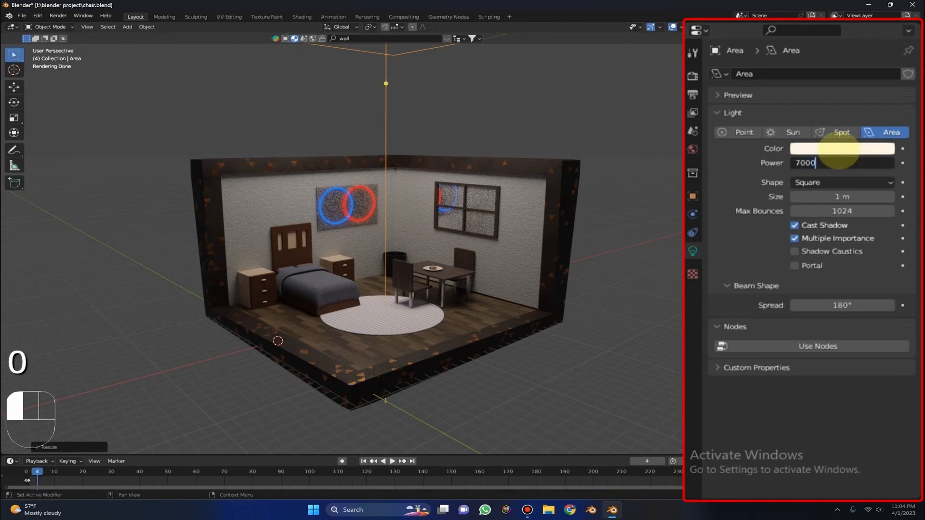
key("Return")
Step: Duplicate the overhead Area light and tilt the copy about the global X axis
middle_click_drag(482, 169, 461, 142)
key("shift+d")
key("r")
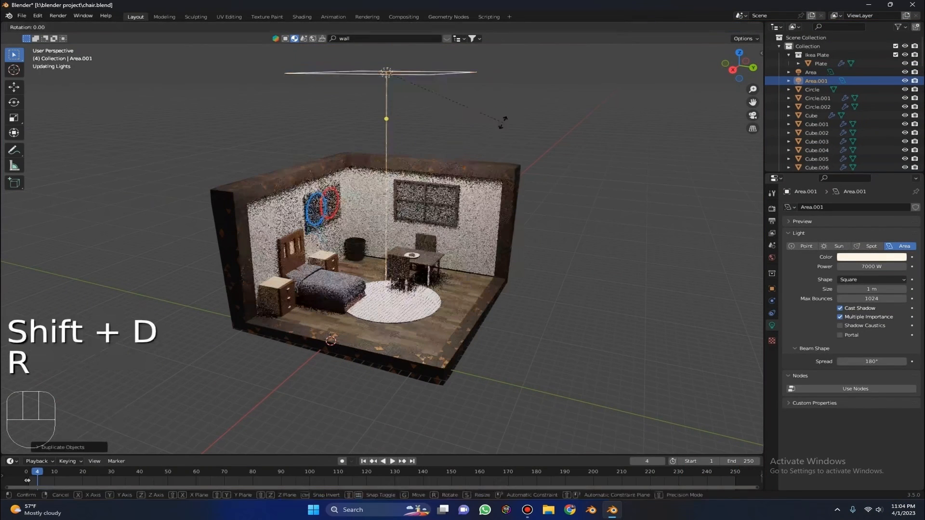
key("r")
key("ctrl")
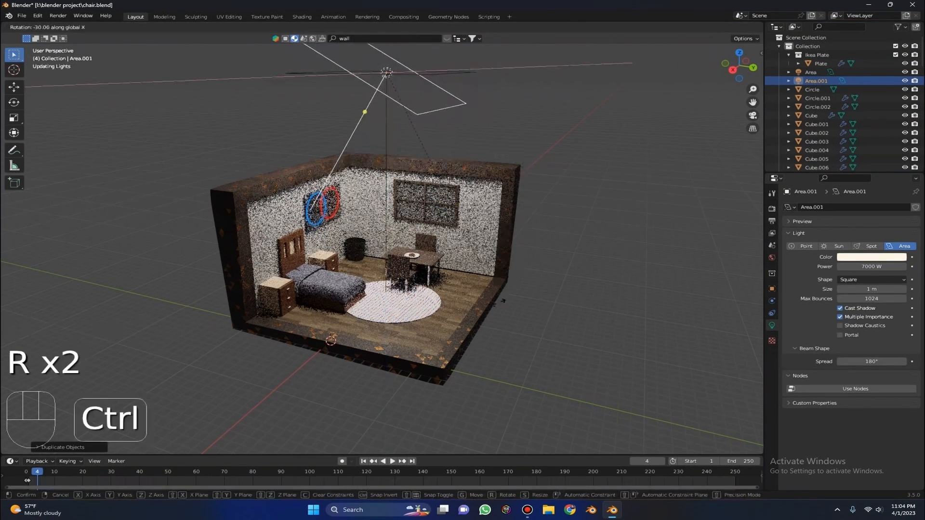
left_click(462, 227)
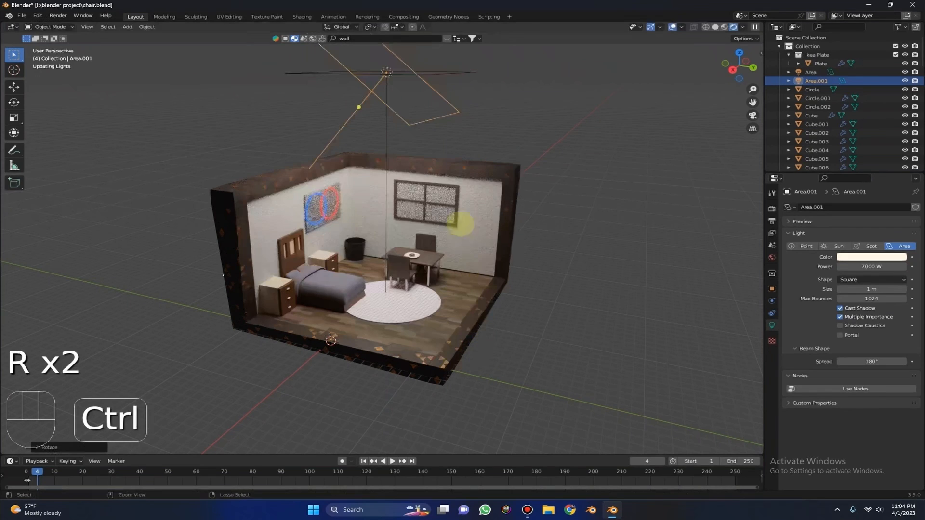
Step: Move the copied light about 28 m along Y to the room's open side and lower it about 11 m along Z
key("g")
key("y")
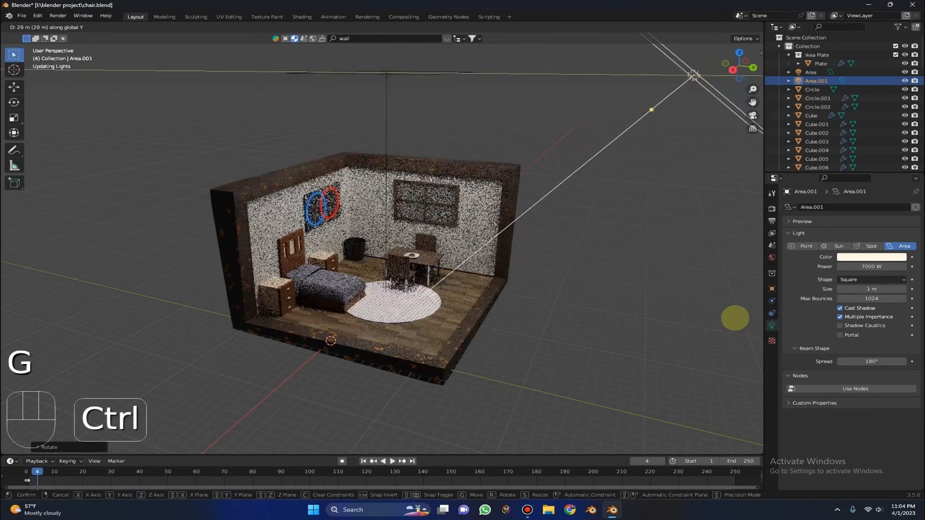
left_click(735, 318)
scroll(675, 218, "down", 1)
middle_click_drag(674, 218, 686, 192)
key("g")
key("z")
key("ctrl")
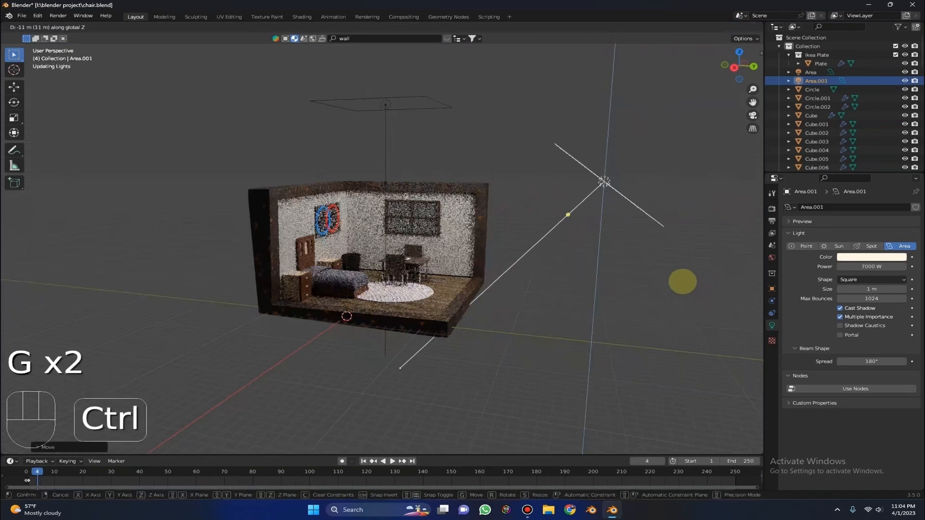
left_click(679, 268)
Step: Tilt the copied light further about the X axis toward the room and widen it along X
key("r")
right_click(695, 227)
key("r")
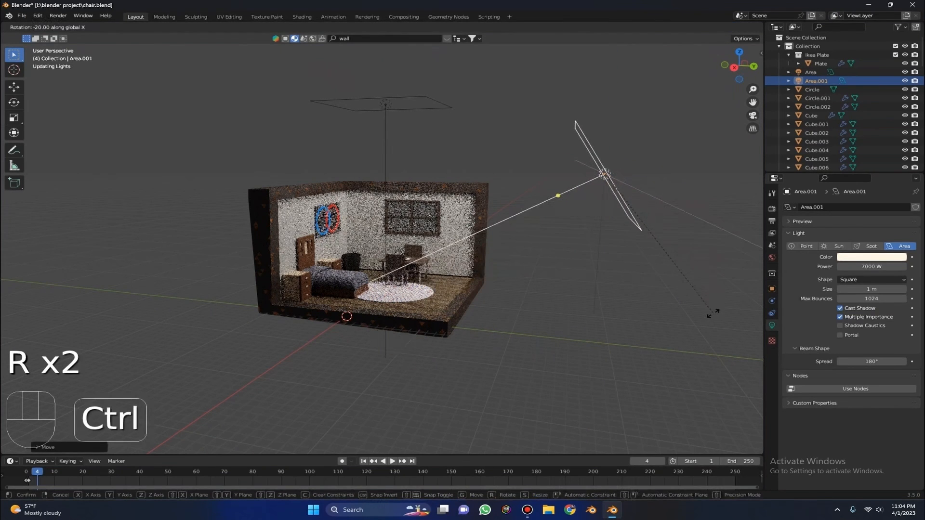
left_click(708, 273, "ctrl")
middle_click_drag(674, 273, 595, 270)
key("s")
key("x")
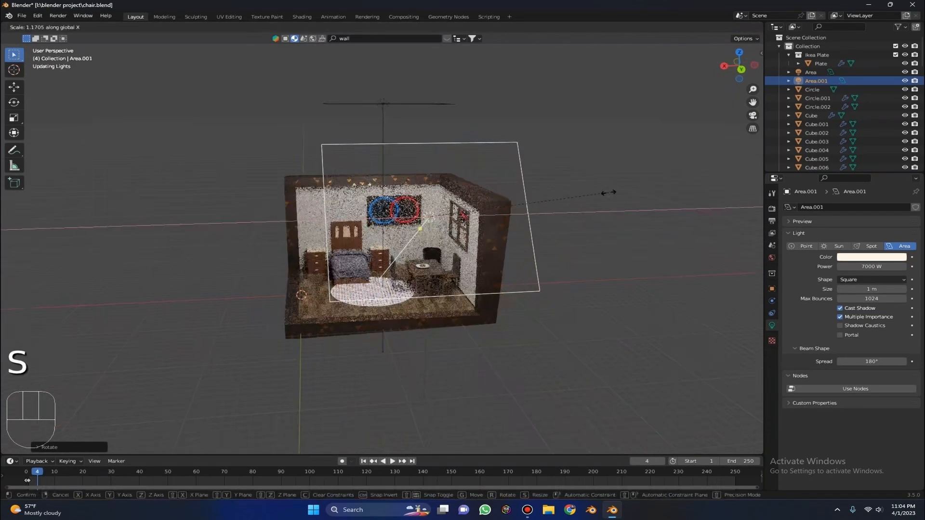
left_click(674, 186)
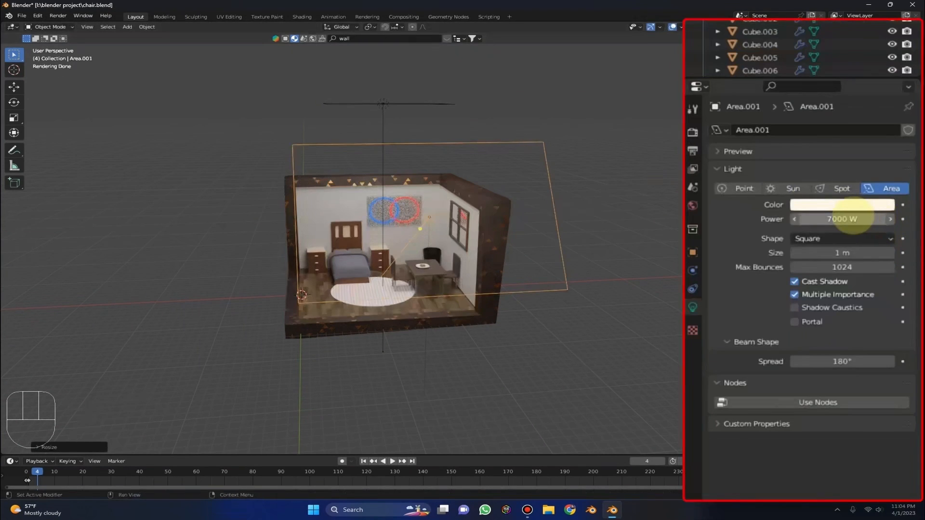
Step: Set the copied light's colour to a soft pink with hue 0 and saturation 0.5
left_click(840, 205)
left_click_drag(793, 161, 805, 161)
left_click(788, 160)
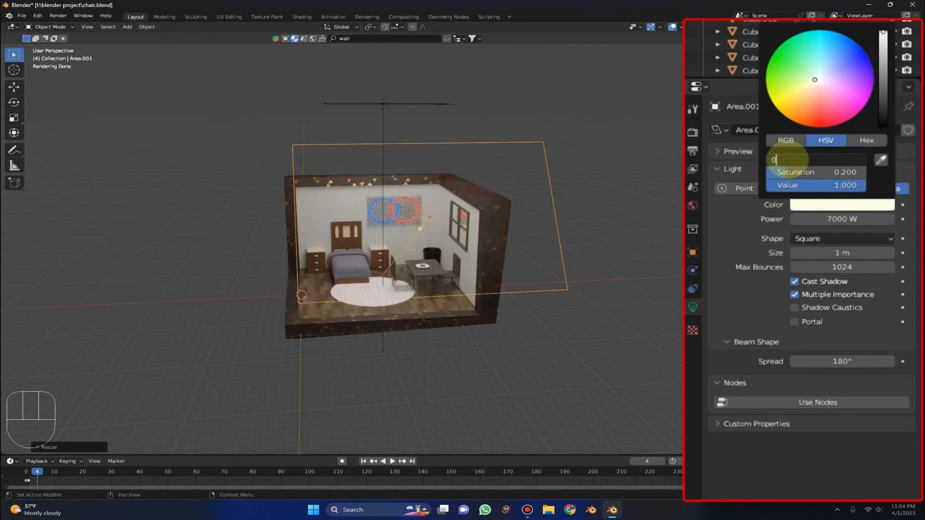
type("0")
key("Return")
left_click_drag(809, 172, 824, 172)
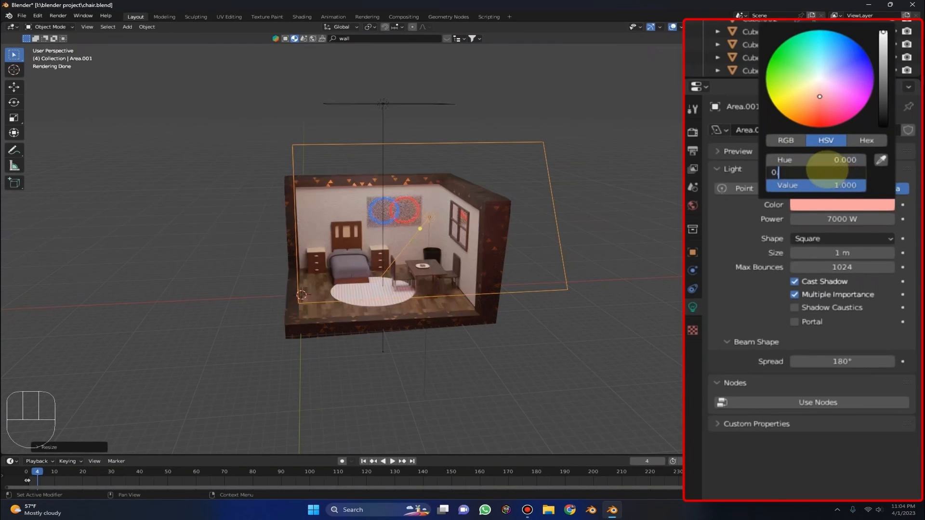
key("Return")
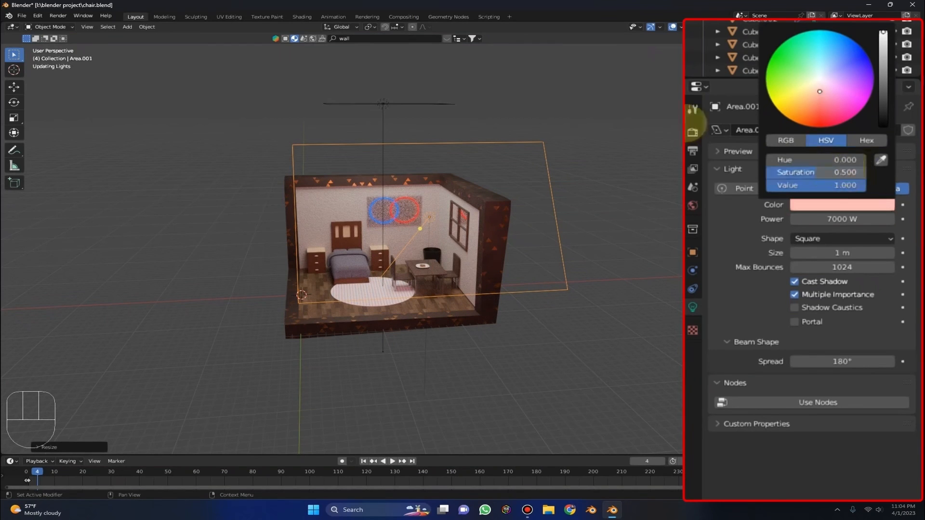
Step: From the right orthographic view, rotate the pink light to aim horizontally, then move it about 15 m outward along Y and 13 m down
left_click(724, 66)
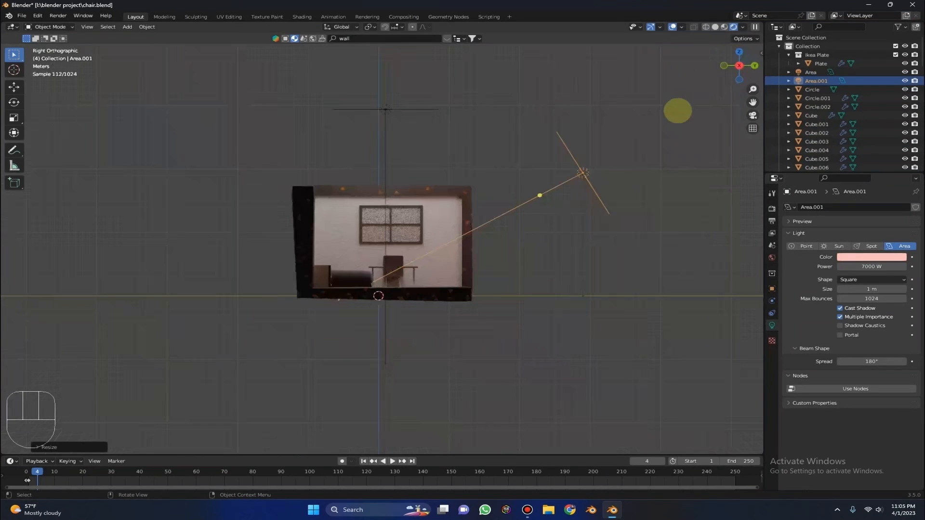
key("r")
left_click(660, 151)
key("g")
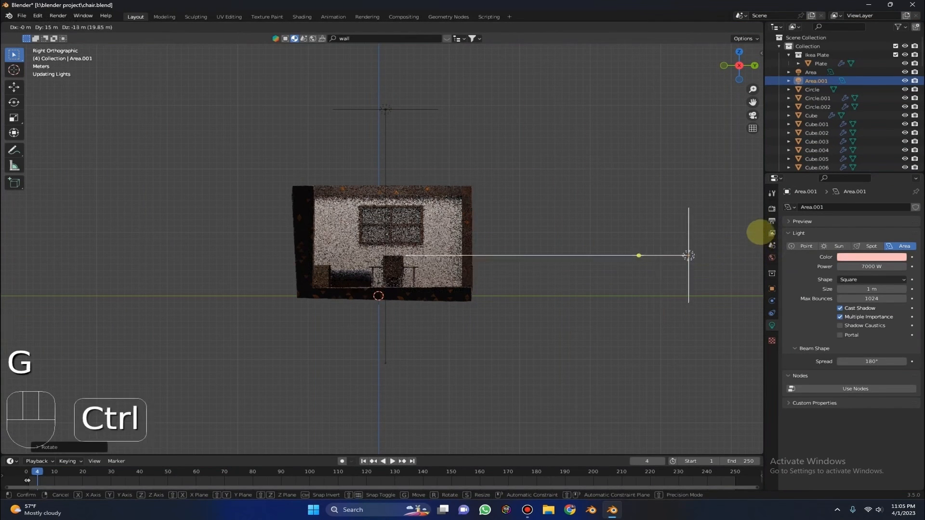
left_click(760, 233)
Step: Scale the pink light down evenly and open its colour settings
middle_click_drag(738, 223, 665, 244)
key("s")
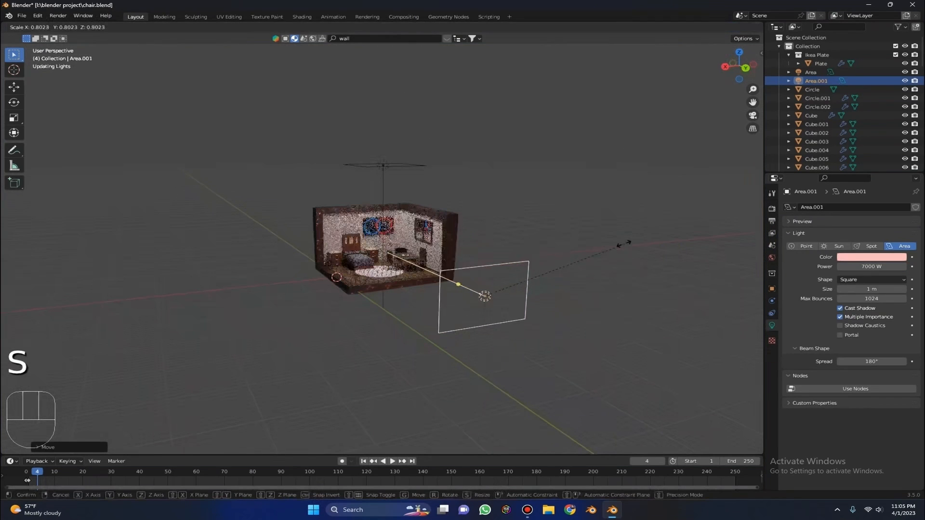
key("ctrl")
left_click(595, 267)
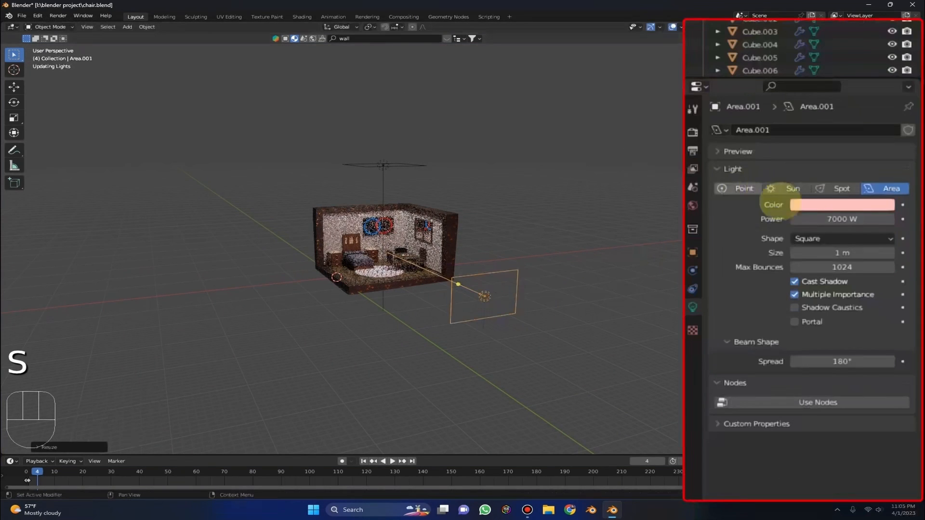
left_click(866, 256)
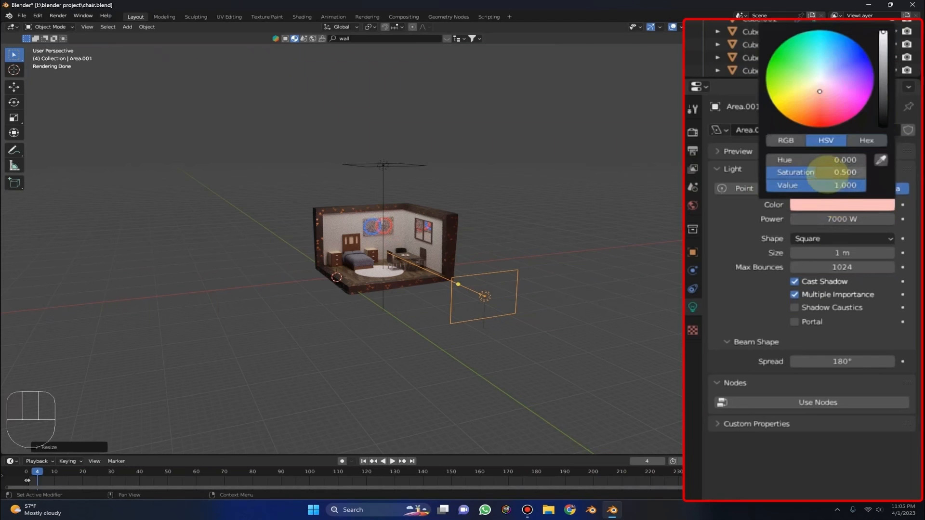
Step: Try a colour saturation of 0.5 on the overhead Area light and a duplicate of that light, undoing both
middle_click_drag(223, 189, 353, 121)
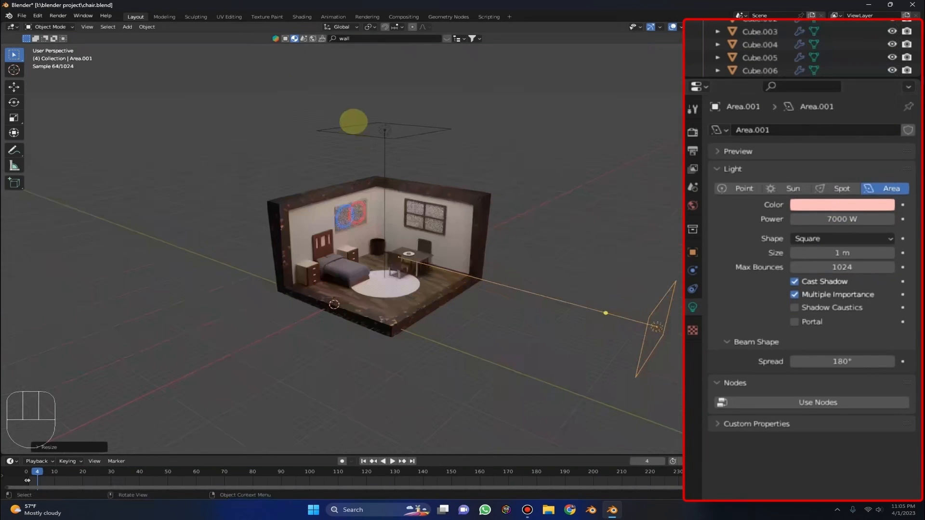
left_click(383, 133)
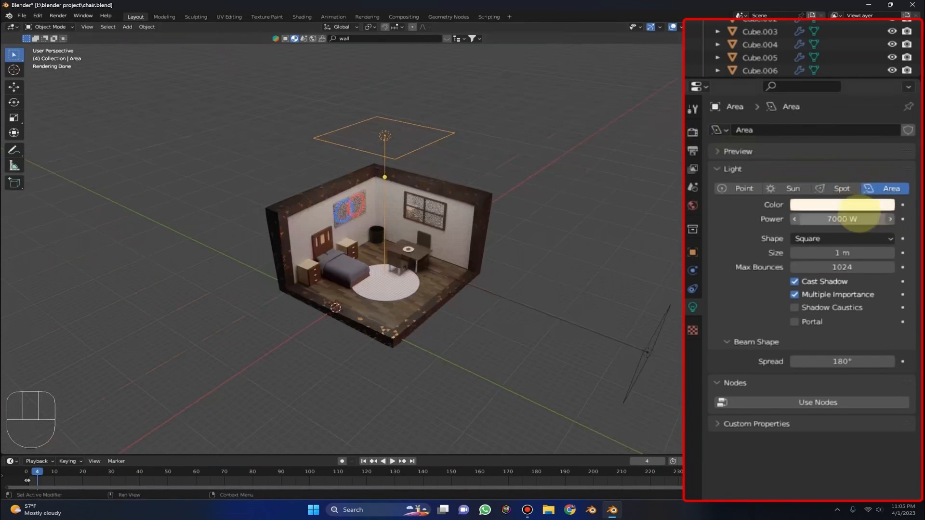
left_click(853, 206)
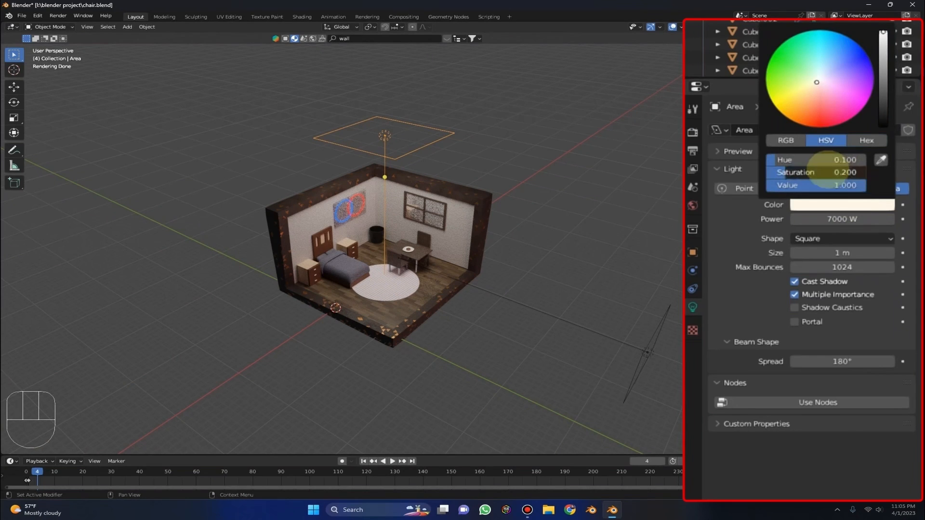
left_click(823, 171)
type("0.5")
key("Return")
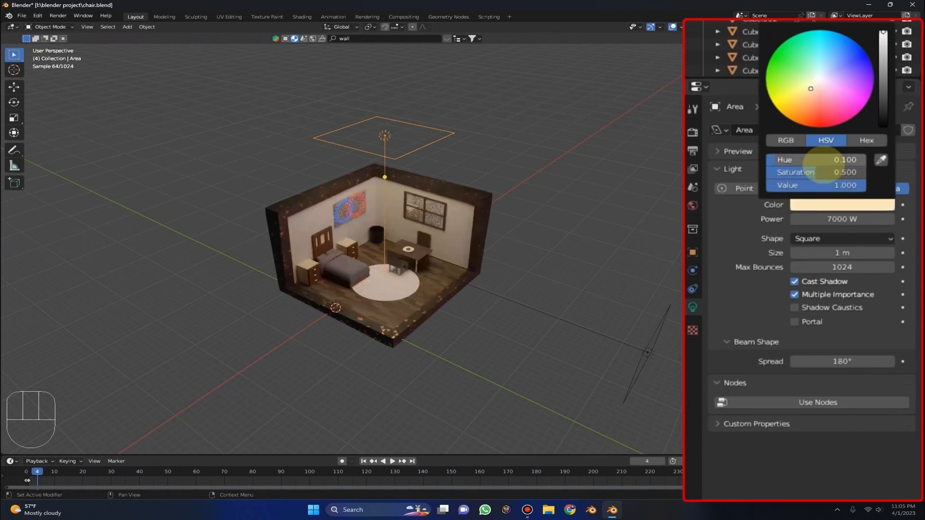
key("ctrl+z")
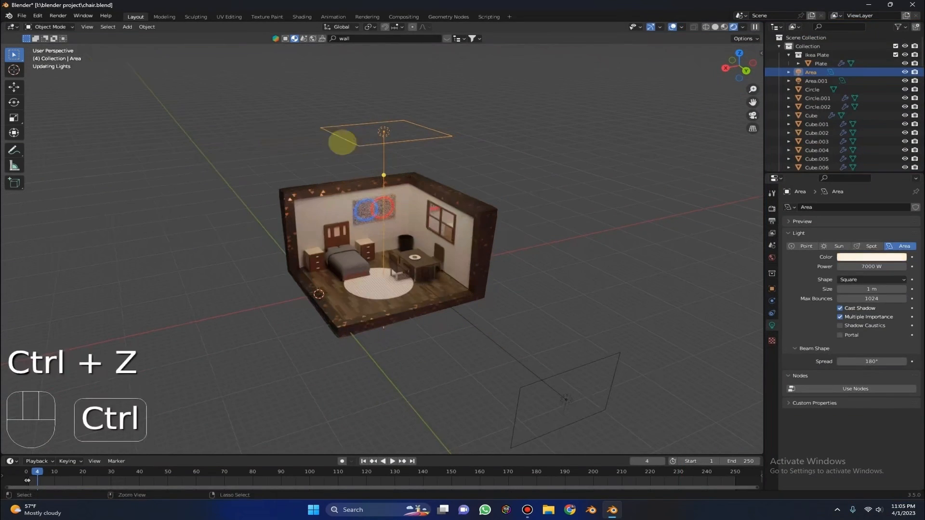
key("shift+d")
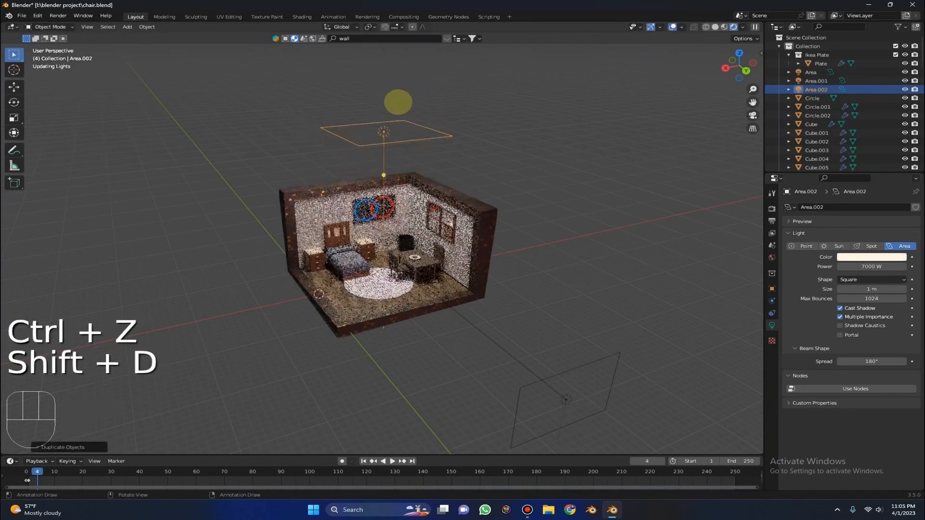
key("ctrl+z")
Step: Duplicate the pink side light in place and rotate the copy 90° about Z so it faces along X
left_click(565, 405)
middle_click_drag(571, 291, 582, 277)
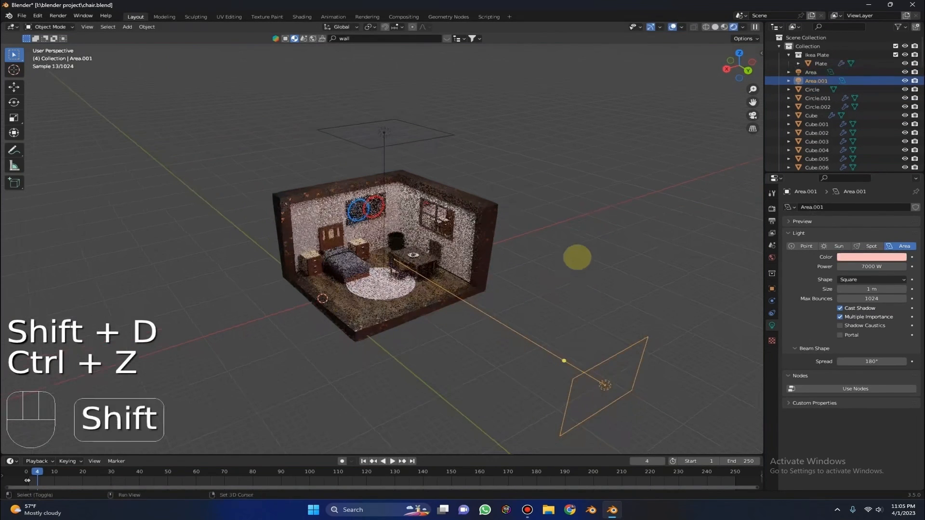
key("shift+d")
right_click(577, 241)
type("rz90")
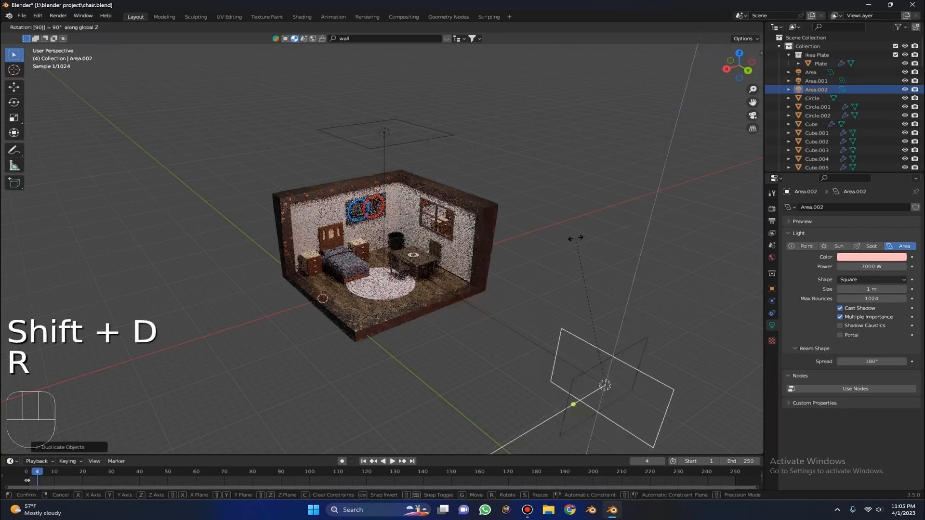
left_click(576, 238)
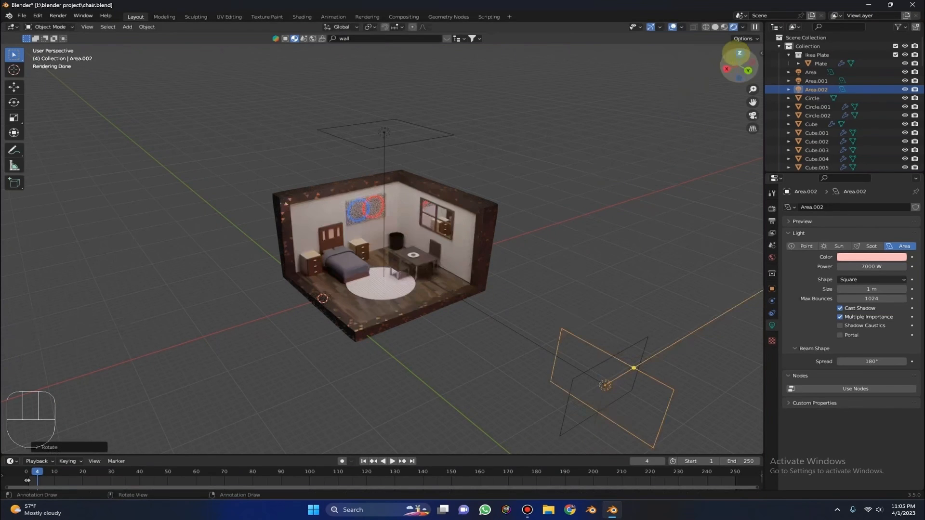
Step: From the top view, move the copied light about 32 m in X and -45 m in Y to the room's other open side
left_click(738, 53)
key("g")
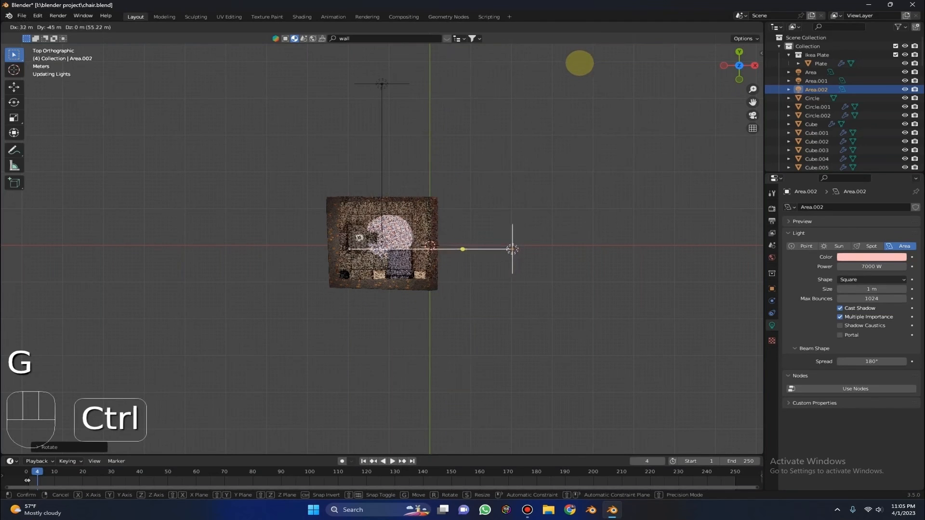
left_click(579, 63)
Step: Restore the original pink side light after hiding it and move it along Y closer to the room
left_click(381, 83)
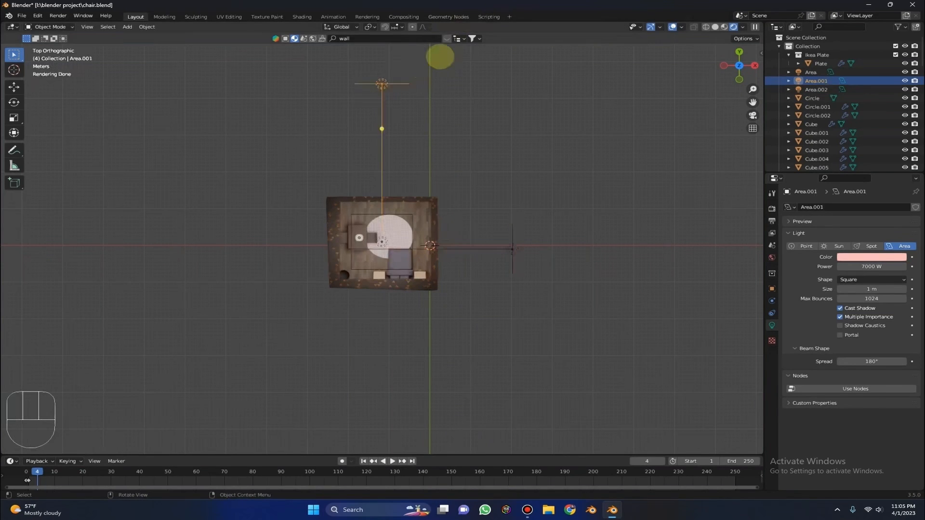
key("ctrl+z")
key("g")
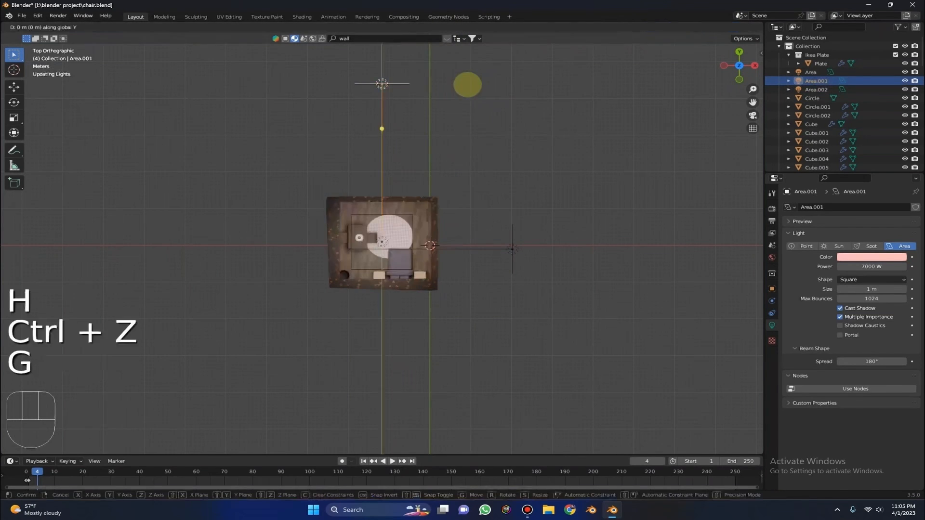
key("y")
left_click(470, 135)
Step: Set the copied side light's colour to a soft blue with hue 0.6, keeping saturation 0.5
middle_click_drag(586, 224, 507, 281)
left_click(507, 281)
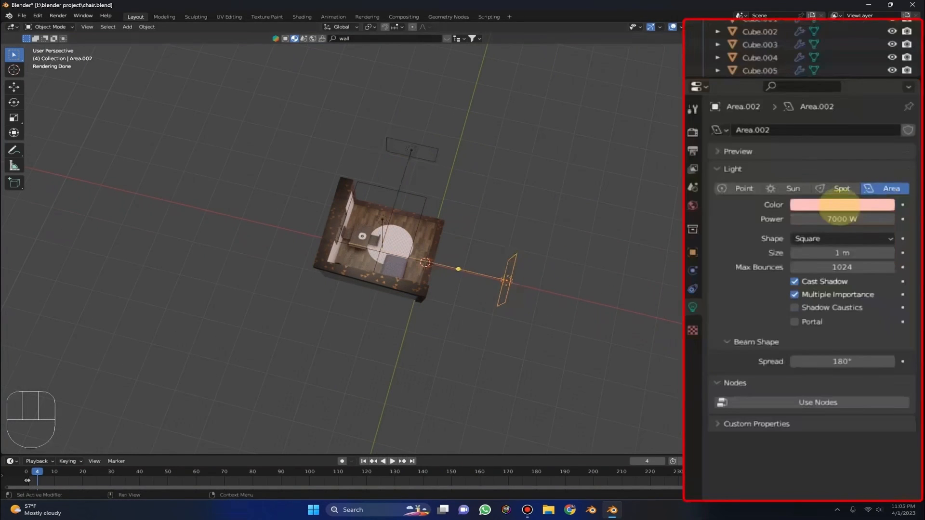
left_click(868, 256)
left_click_drag(824, 160, 829, 160)
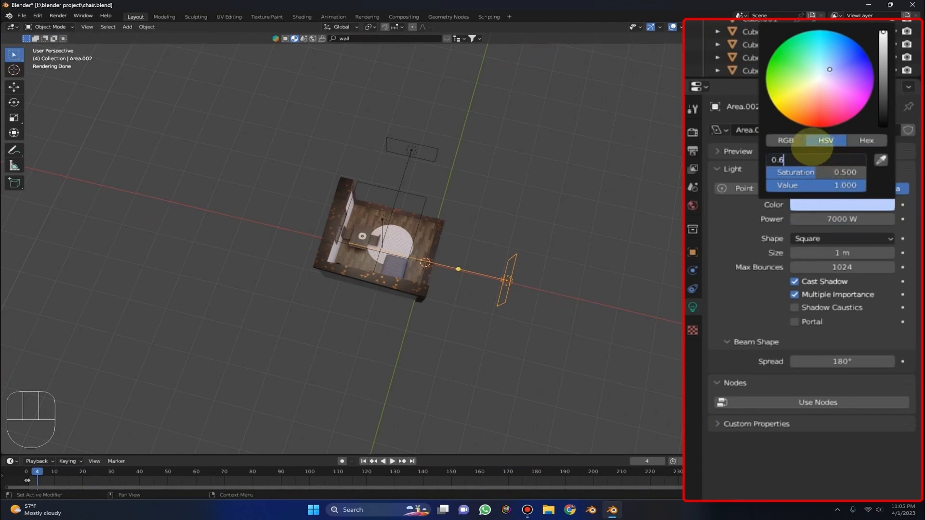
key("Return")
Step: Duplicate the blue side light in place and turn the copy about Z to face the opposite way
middle_click_drag(594, 243, 342, 159)
middle_click_drag(391, 179, 450, 192)
scroll(449, 190, "up", 2)
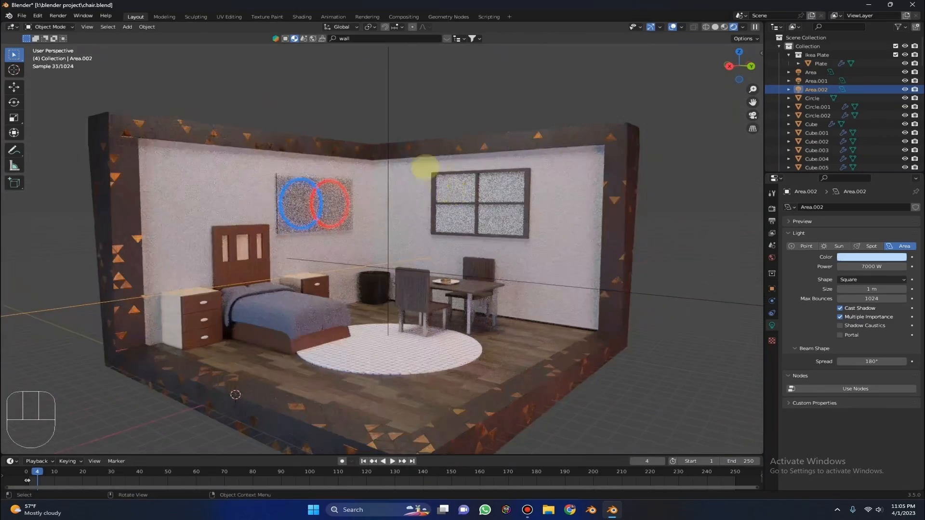
mouse_move(420, 146)
middle_mouse_down()
mouse_move(464, 155)
mouse_move(438, 149)
middle_mouse_up()
scroll(496, 247, "up", 3)
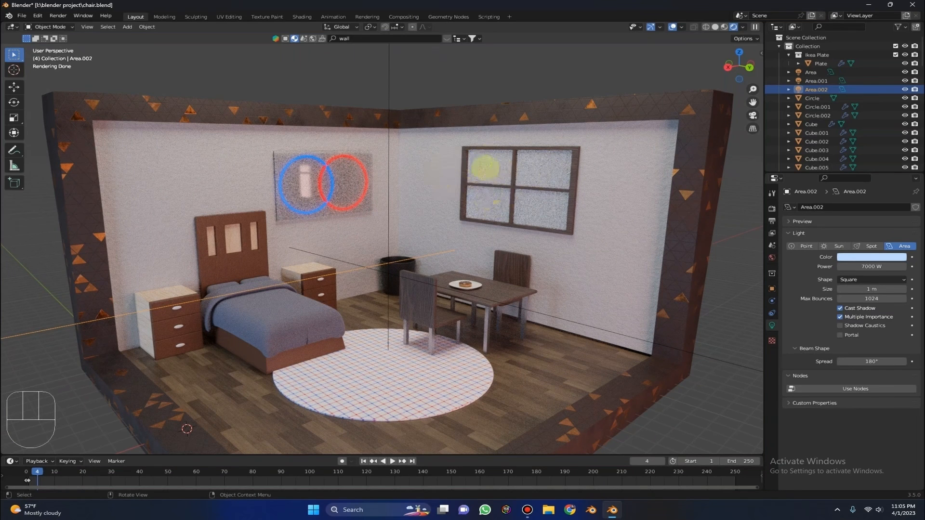
scroll(385, 270, "down", 5)
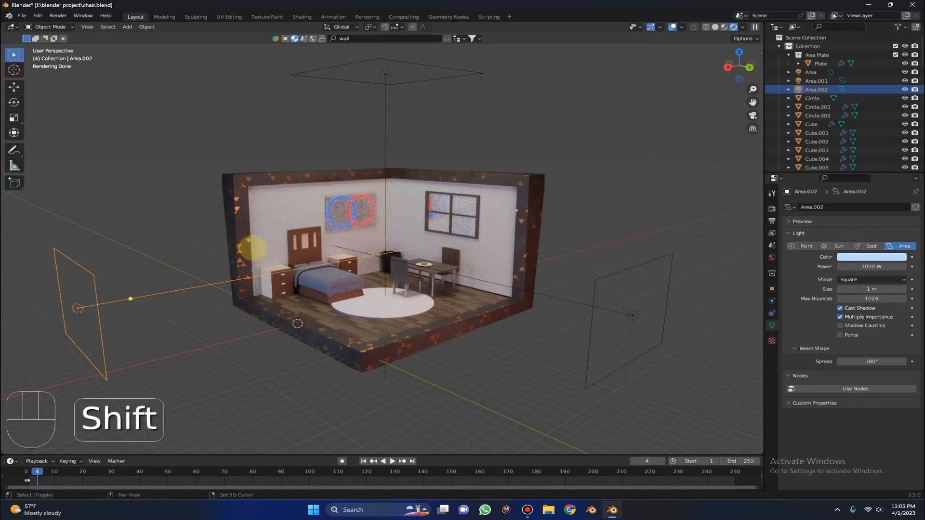
key("shift+d")
key("r")
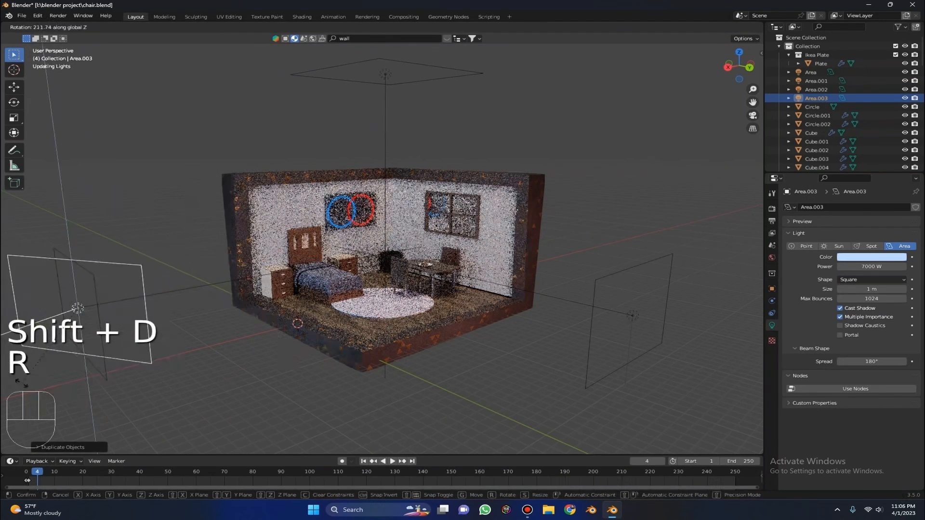
key("ctrl")
left_click(584, 312)
Step: Try placing the third side light behind the window wall by moving it along X and Z, then delete it
key("g")
key("g")
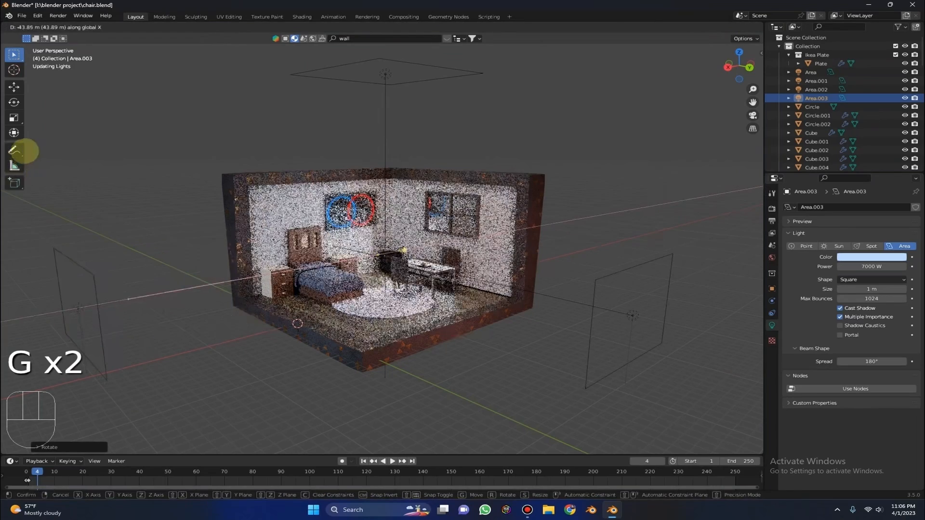
left_click(24, 148)
key("g")
key("z")
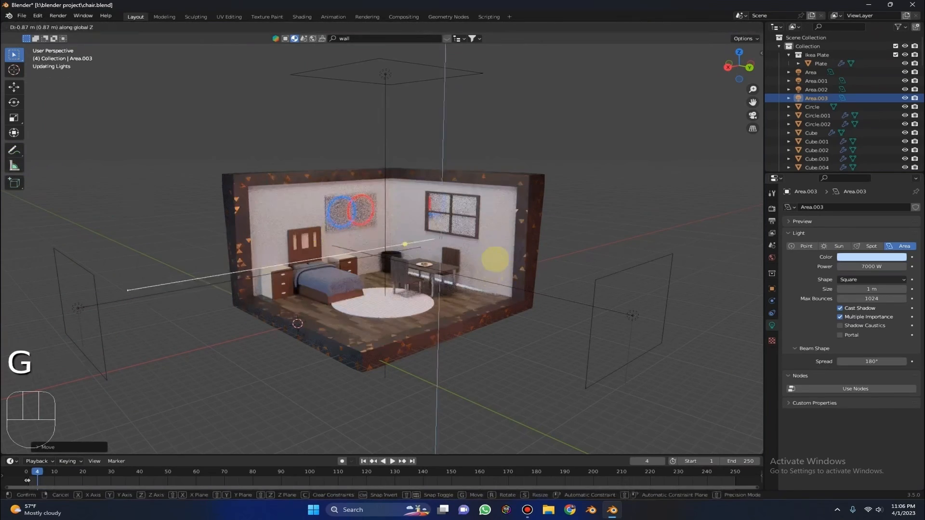
left_click(511, 241)
scroll(592, 195, "up", 2)
key("g")
key("x")
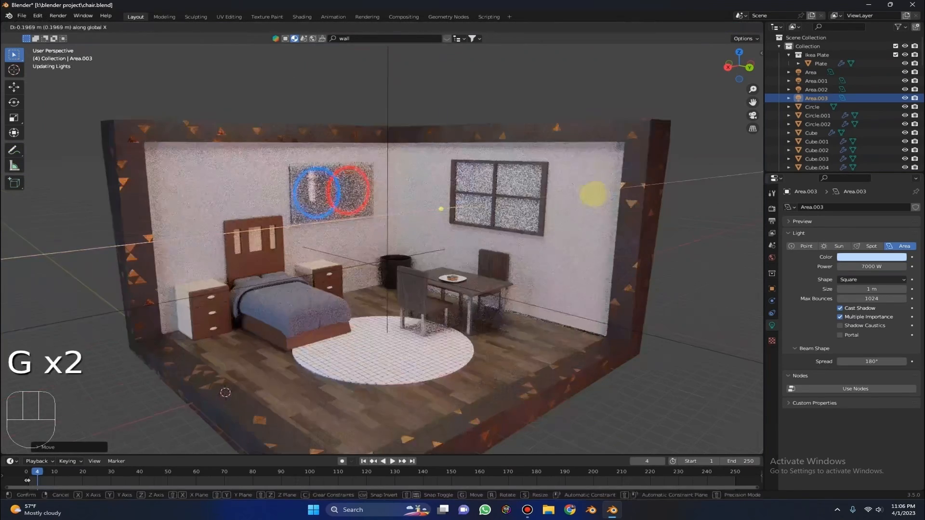
left_click(503, 182)
key("Delete")
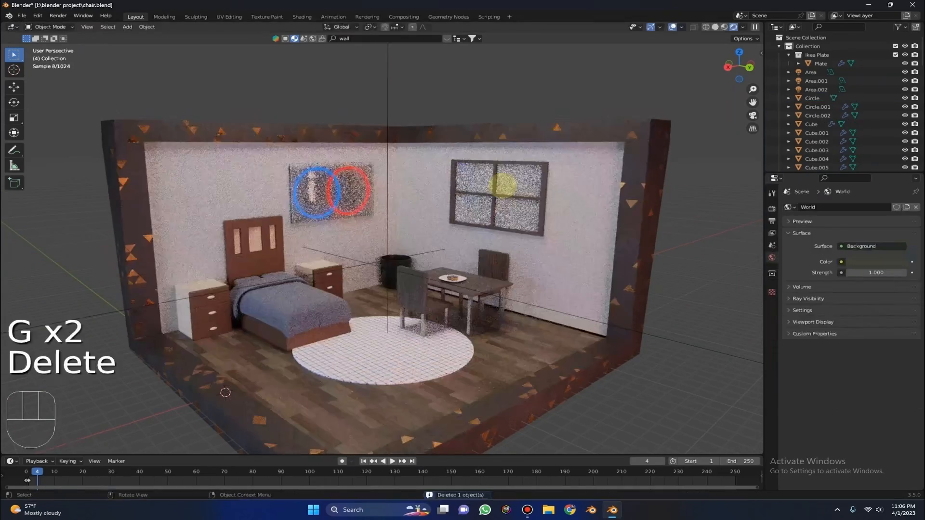
Step: Switch the viewport to material preview and select the window's glass pane
middle_click(502, 182, "alt")
middle_click_drag(502, 182, 523, 173)
scroll(523, 173, "up", 2)
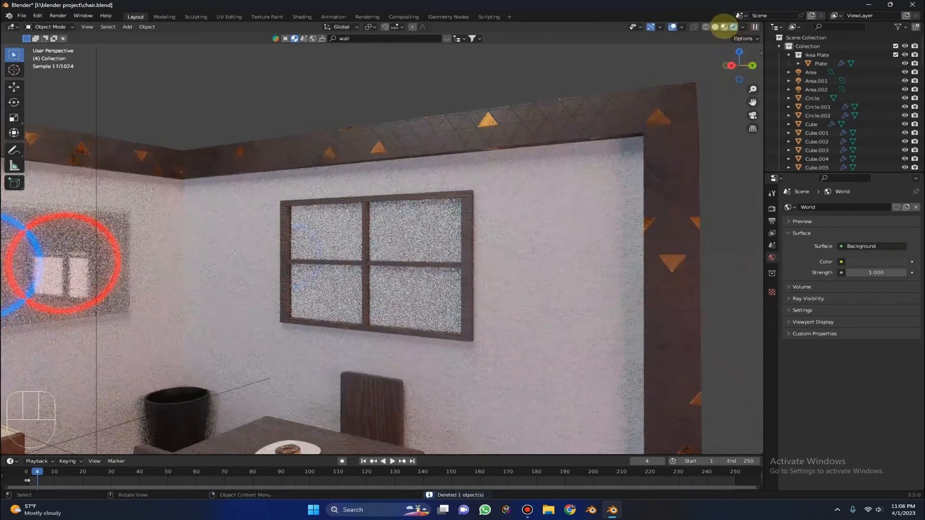
left_click(725, 27)
scroll(428, 330, "up", 4)
left_click(440, 248)
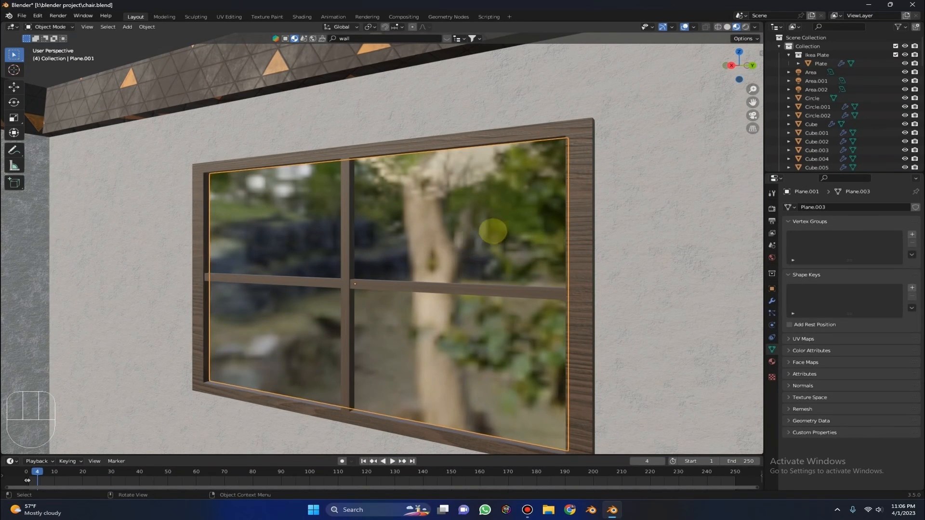
key("g")
right_click(431, 216)
Step: Give the glass pane's material a white emission with a strength of 5
left_click(772, 361)
scroll(855, 374, "down", 5)
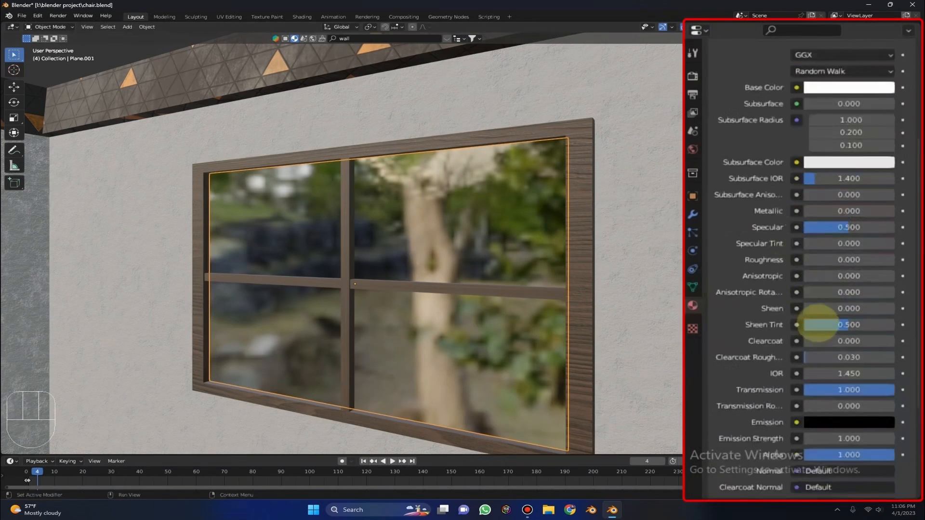
scroll(817, 323, "down", 5)
left_click(822, 292)
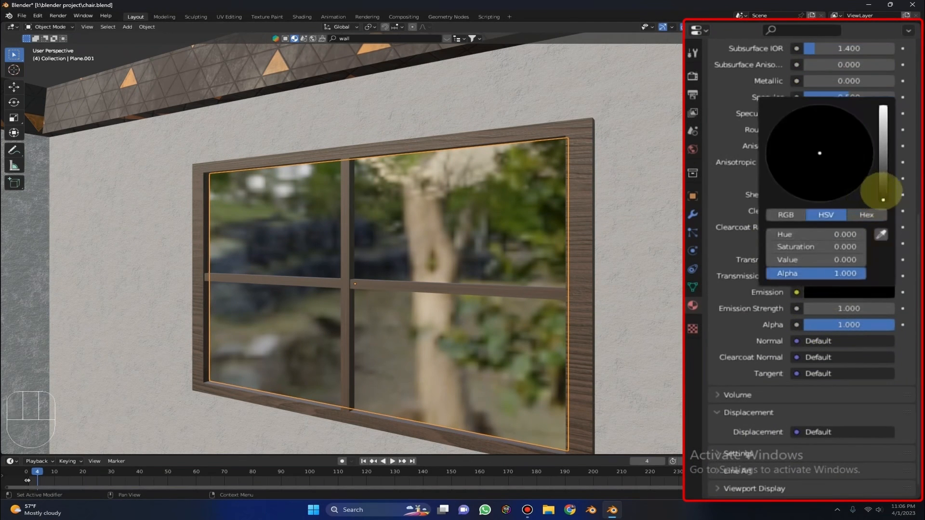
left_click_drag(882, 195, 882, 108)
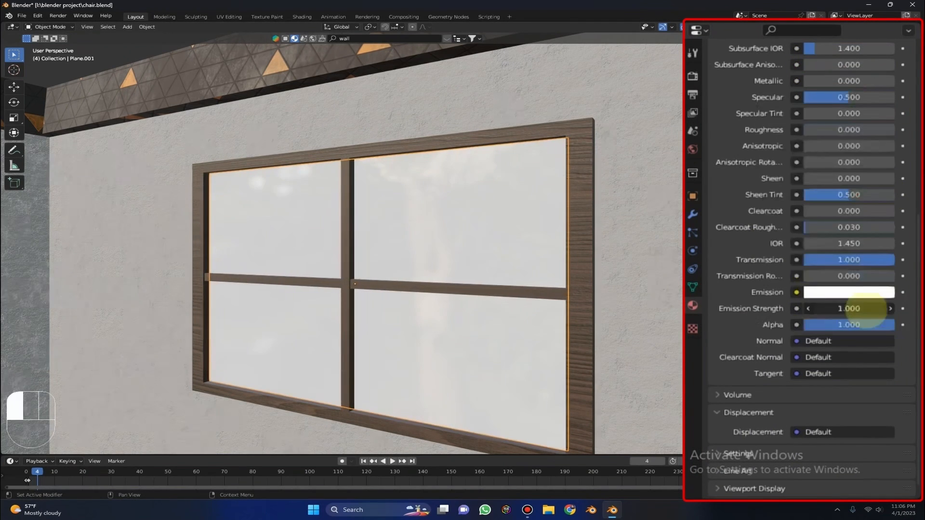
key("Return")
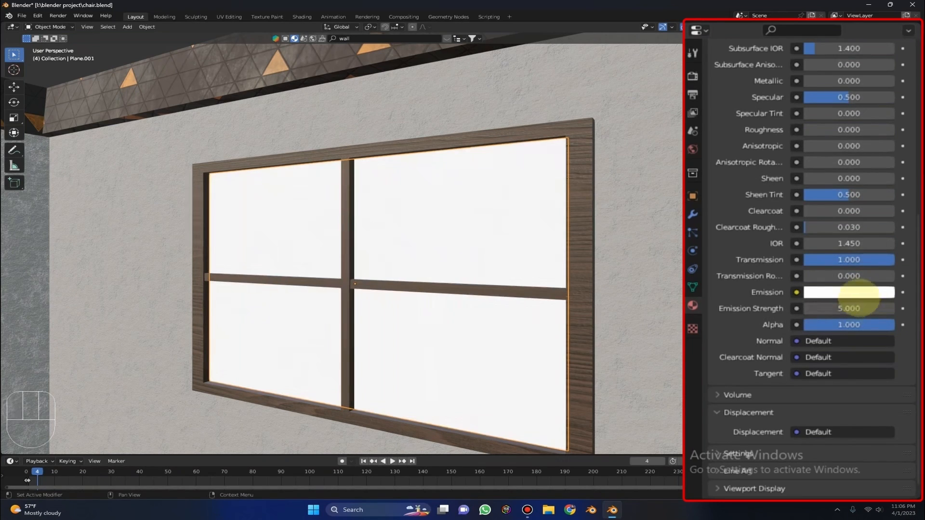
Step: Tint the glass pane's emission colour warm with hue 0.1 and saturation 0.5
left_click(847, 294)
left_click_drag(809, 246, 845, 248)
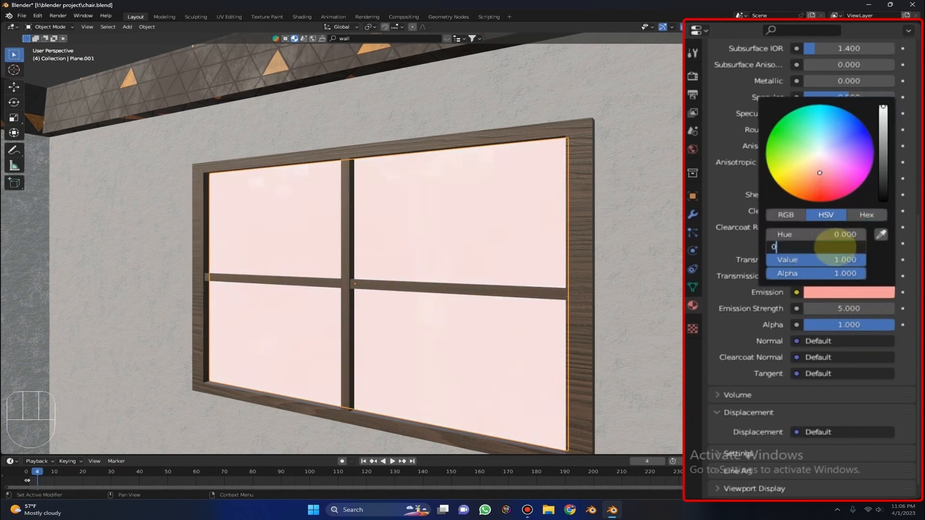
left_click_drag(831, 234, 850, 235)
left_click(777, 234)
type("0")
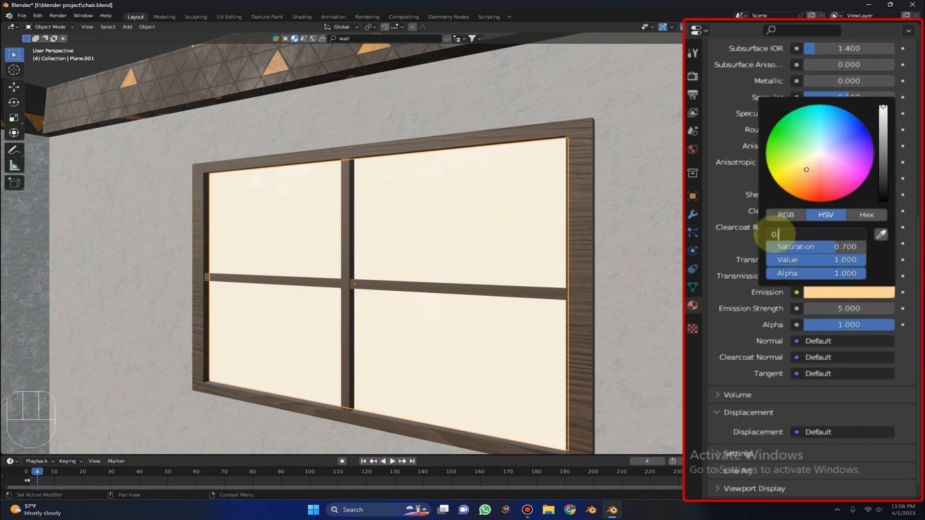
type(".1")
left_click(807, 247)
type("0.5")
key("Return")
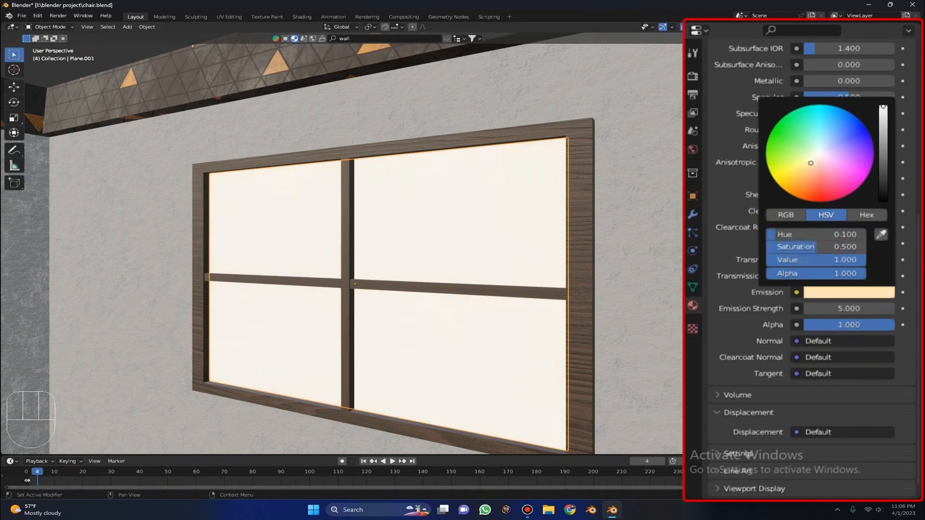
Step: Check the glowing window in rendered shading and set the pane's emission strength to 10
left_click(748, 26)
scroll(481, 219, "down", 8)
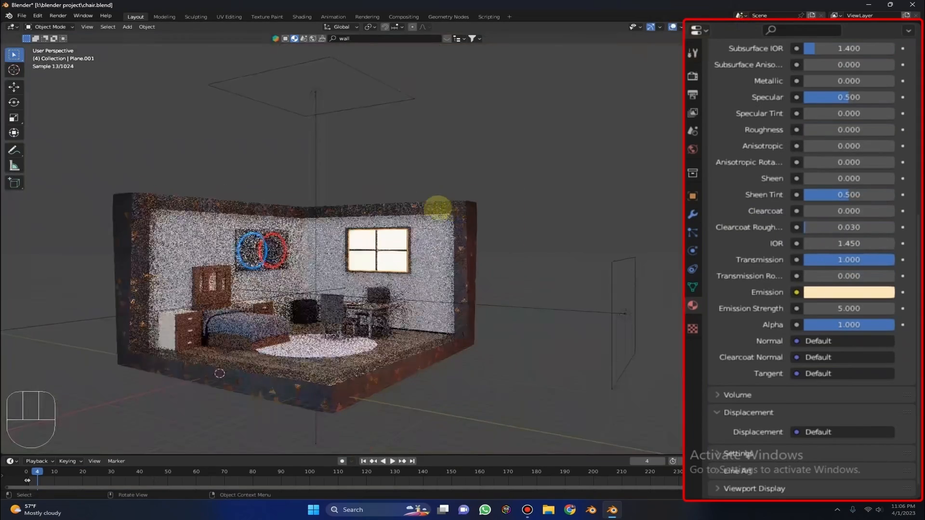
middle_click_drag(442, 206, 390, 221)
middle_click(296, 290, "alt")
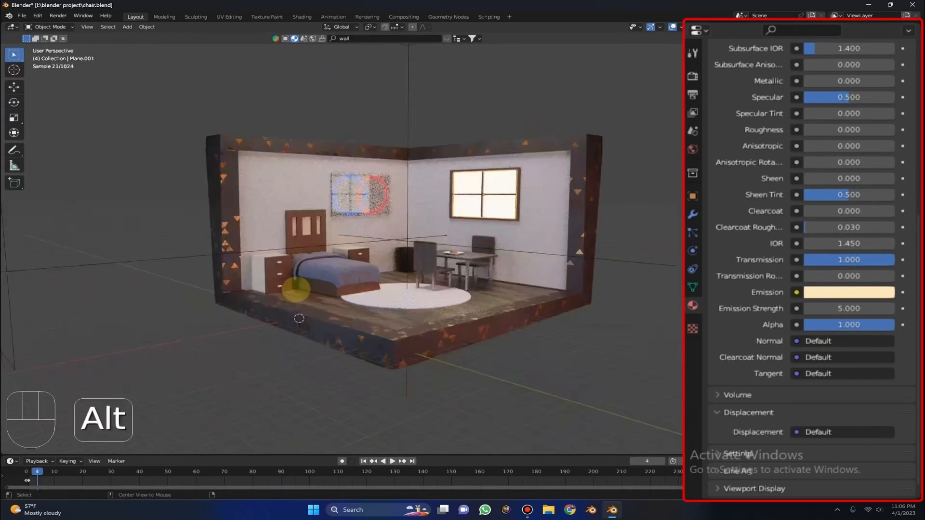
middle_click_drag(378, 245, 409, 259)
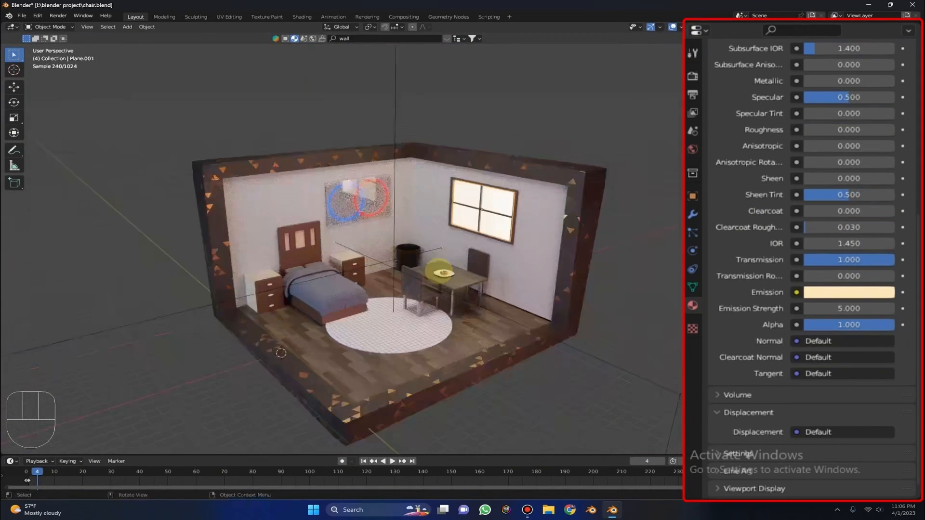
scroll(438, 272, "up", 2)
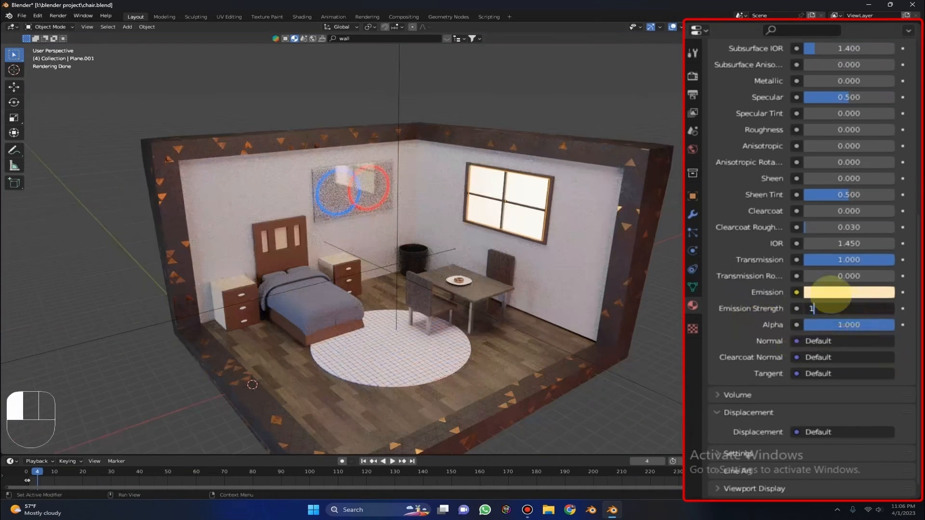
left_click(830, 294)
middle_click_drag(586, 286, 594, 273)
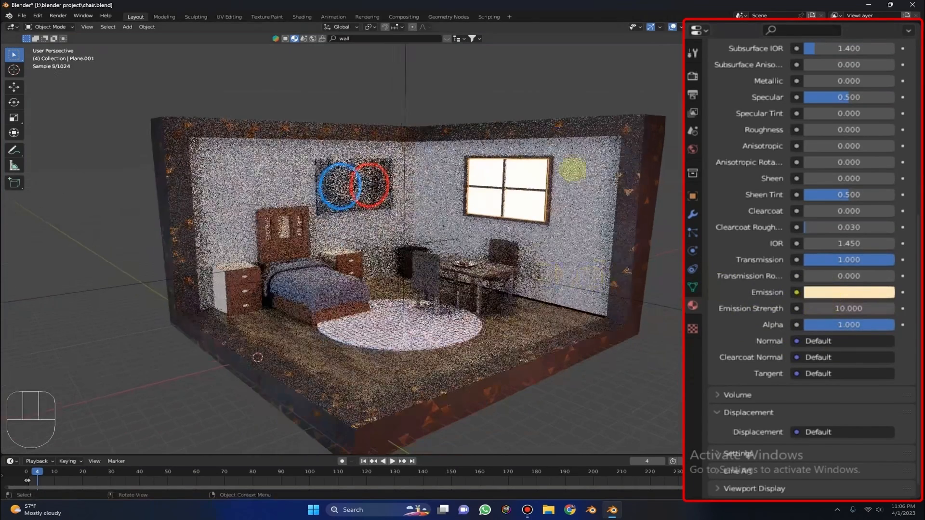
Step: Change the pink side light's colour to a pale warm cream with saturation 0.3, then select the blue side light
scroll(554, 185, "down", 3)
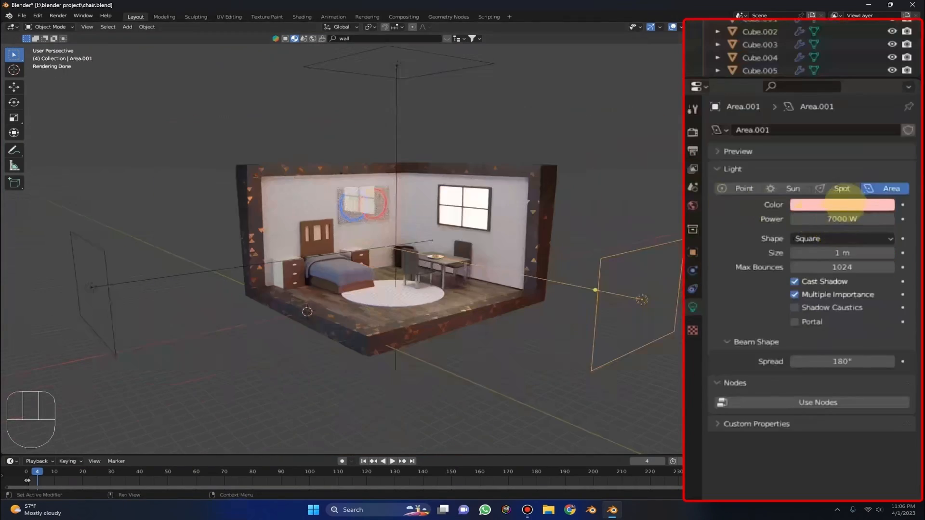
left_click(841, 205)
left_click_drag(819, 172, 847, 160)
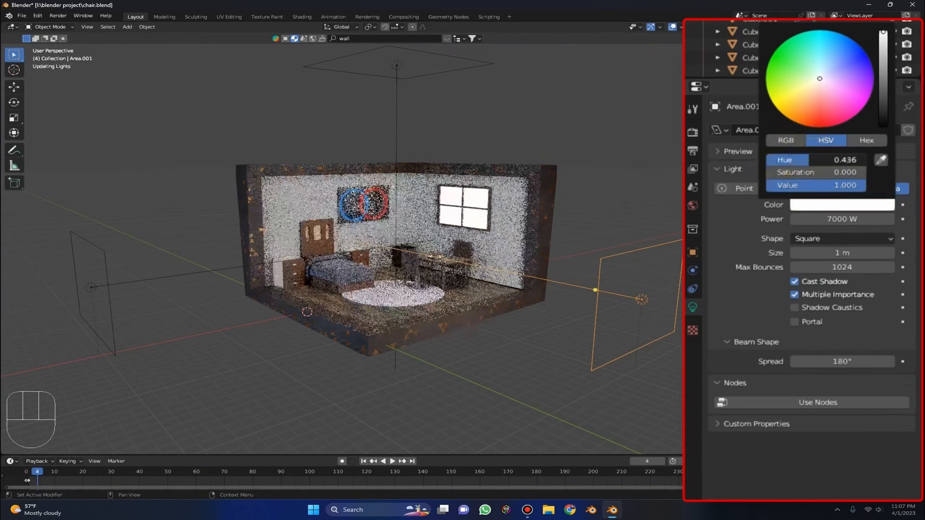
left_click_drag(795, 172, 822, 172)
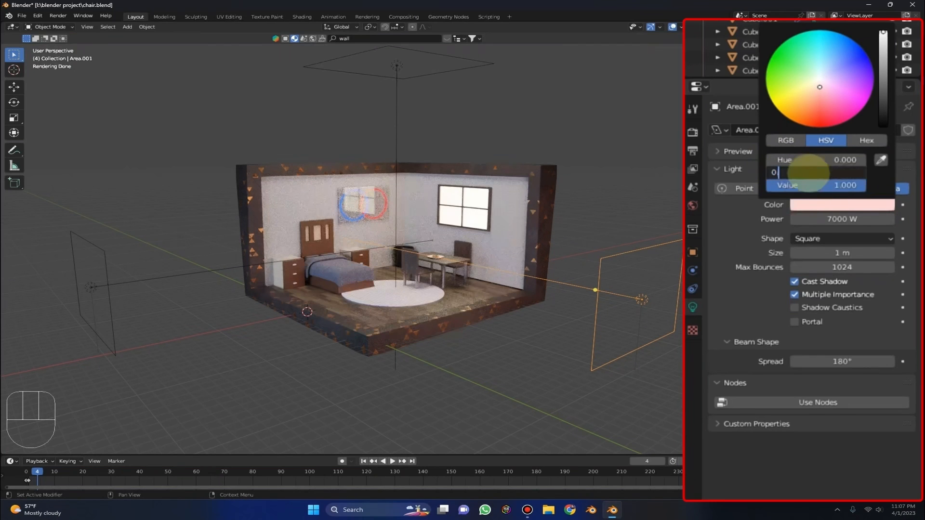
left_click_drag(803, 159, 810, 160)
left_click(781, 159)
type("0")
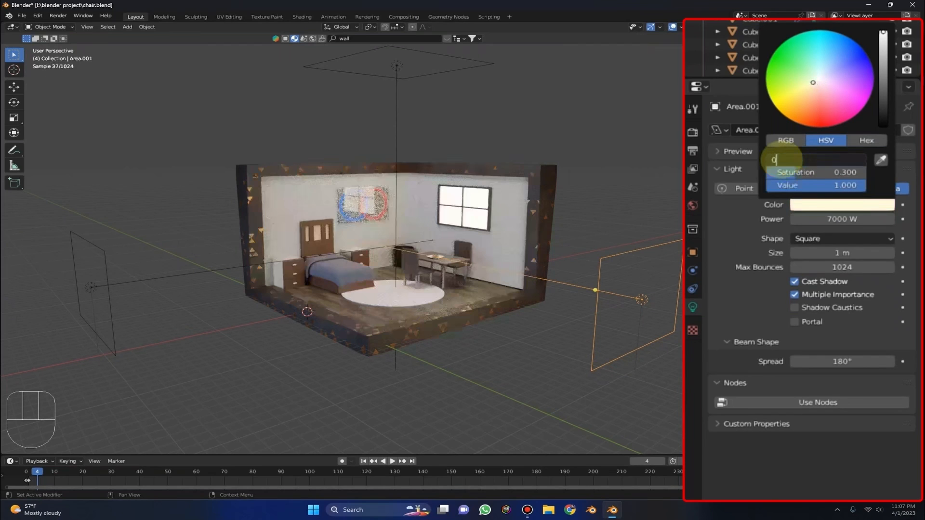
left_click(91, 287)
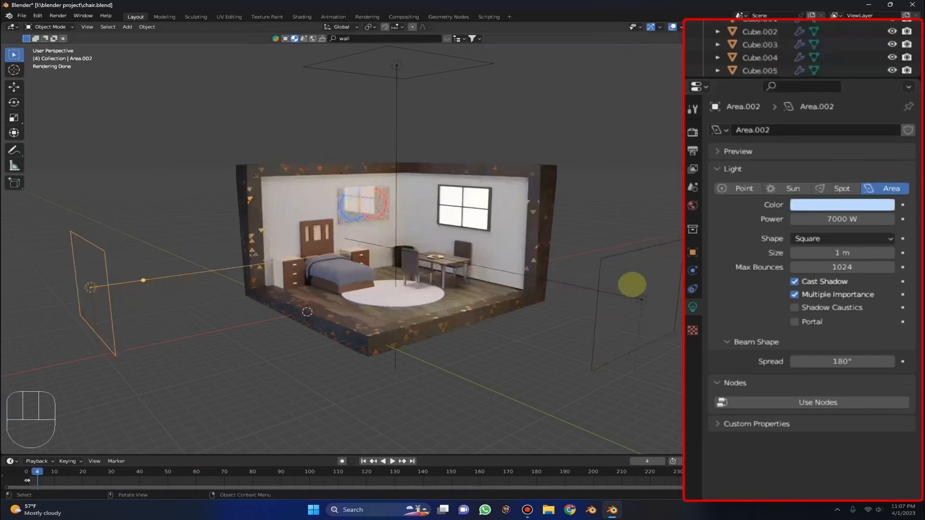
Step: Warm the blue side light's colour by setting its hue to 0.1, then select the overhead area light
left_click(833, 205)
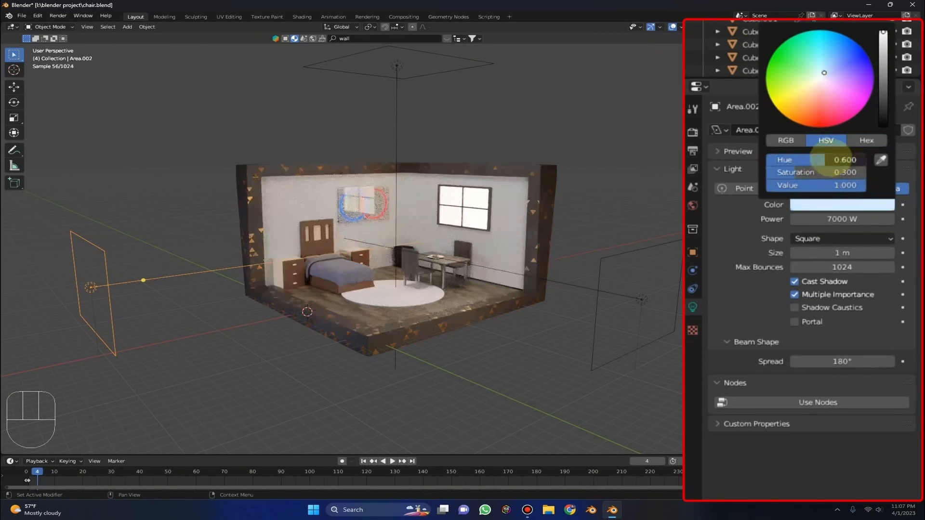
type("0.1")
key("Return")
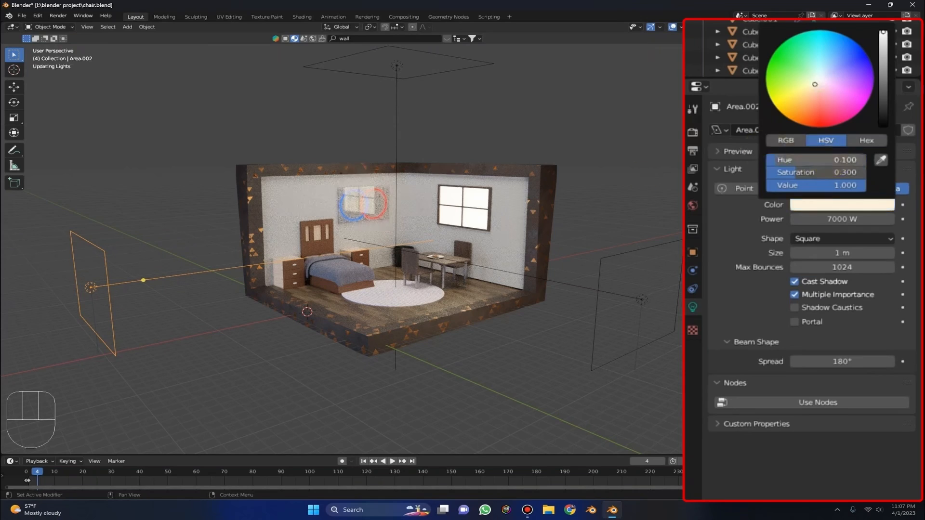
left_click(390, 71)
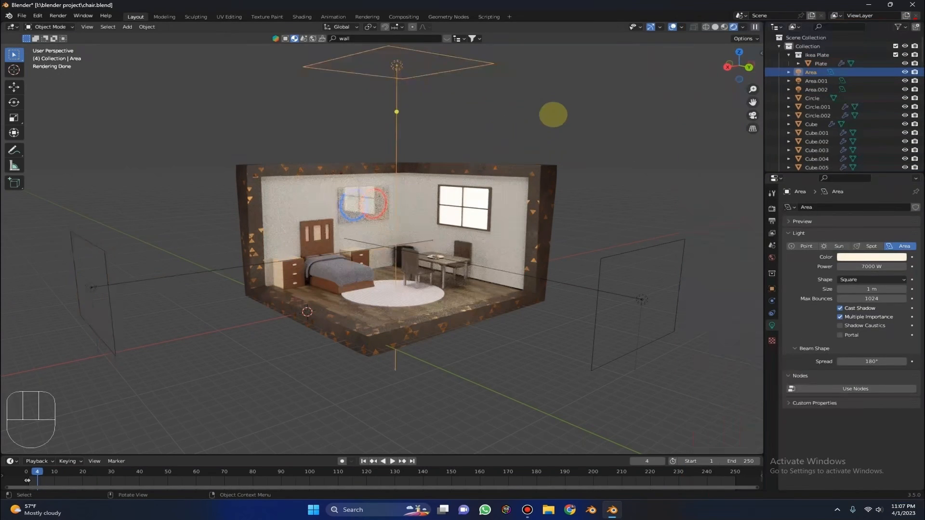
scroll(381, 240, "up", 4)
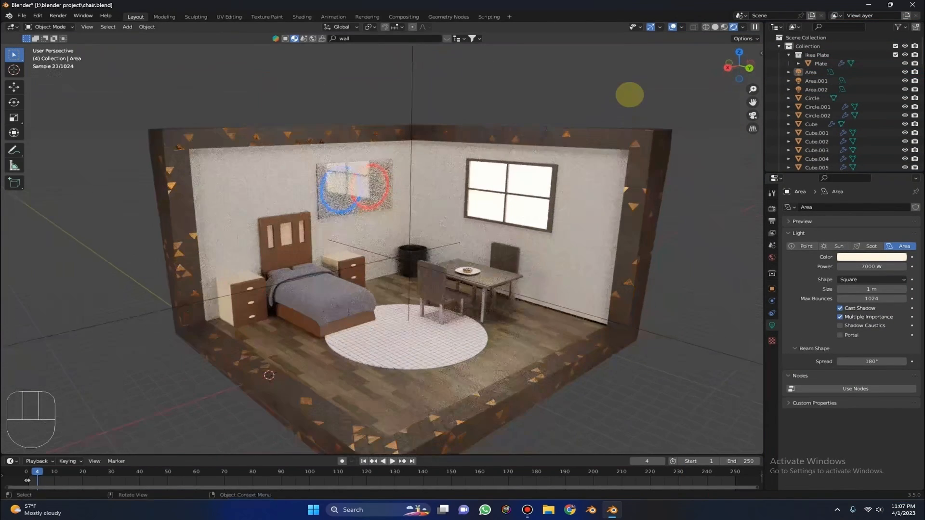
Step: Add a plane and scale it up uniformly into a large ground surface around the room
key("shift+a")
mouse_move(582, 32)
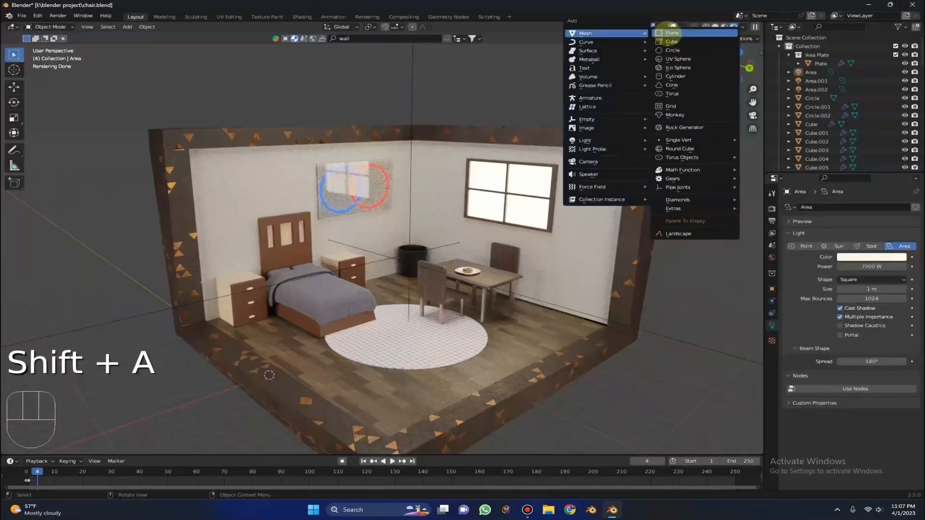
left_click(669, 31)
scroll(434, 240, "down", 4)
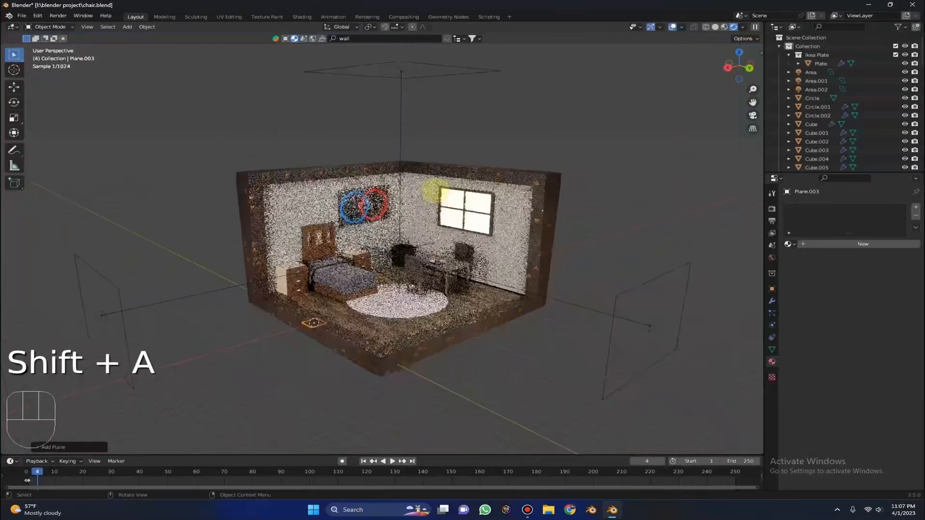
key("s")
left_click(206, 262)
key("s")
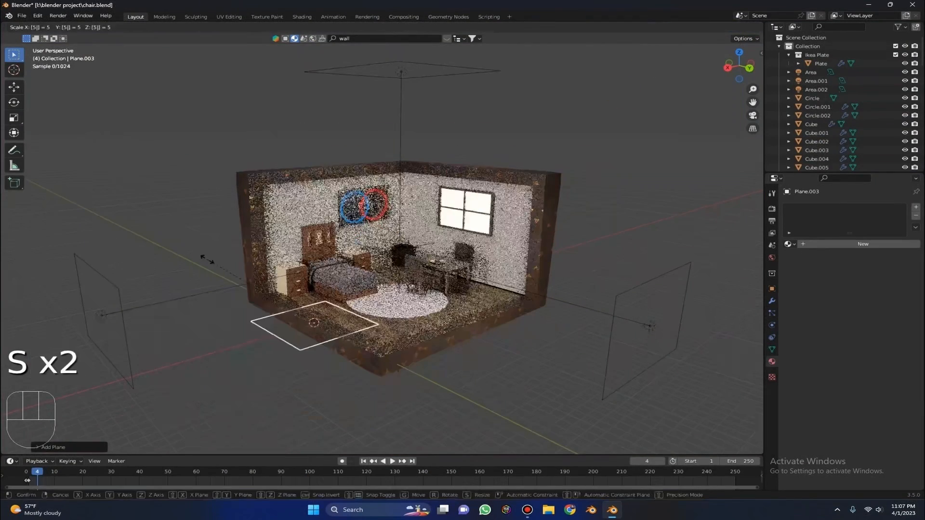
left_click(236, 255)
scroll(380, 250, "down", 3)
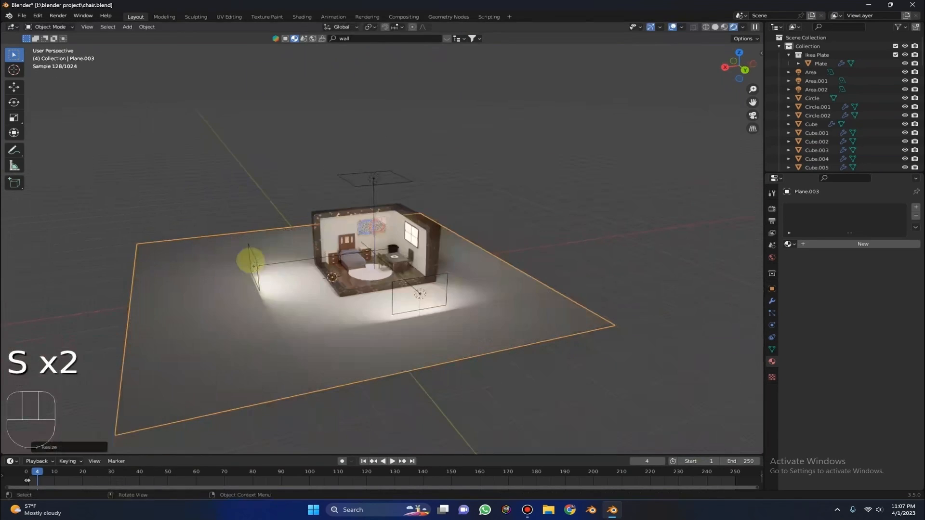
Step: Move the ground plane horizontally, with Z locked, so it extends behind and beside the room
key("g")
key("shift+z")
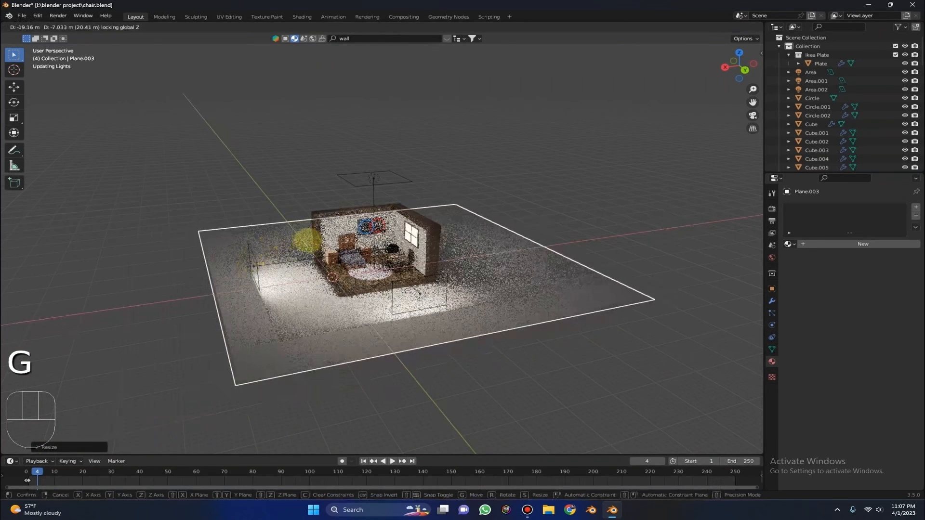
left_click(306, 240)
middle_click_drag(312, 225, 299, 236)
key("g")
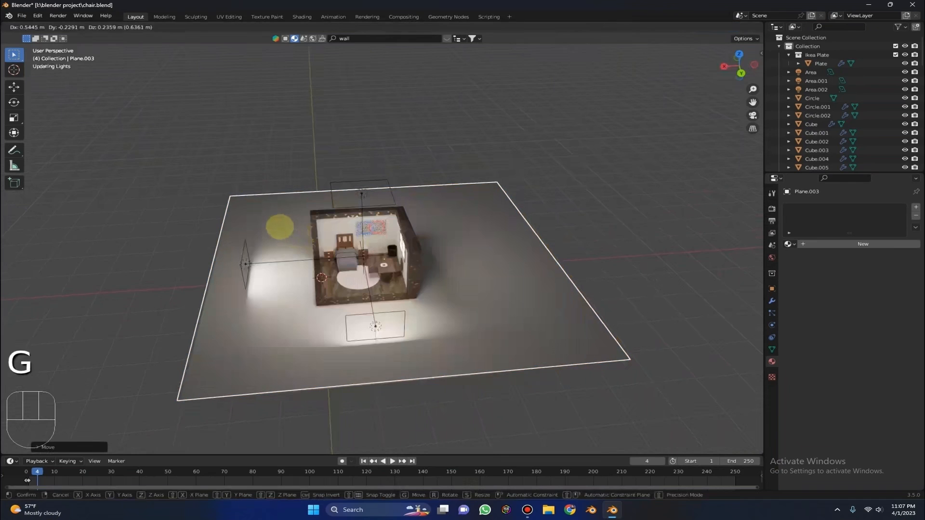
key("shift+z")
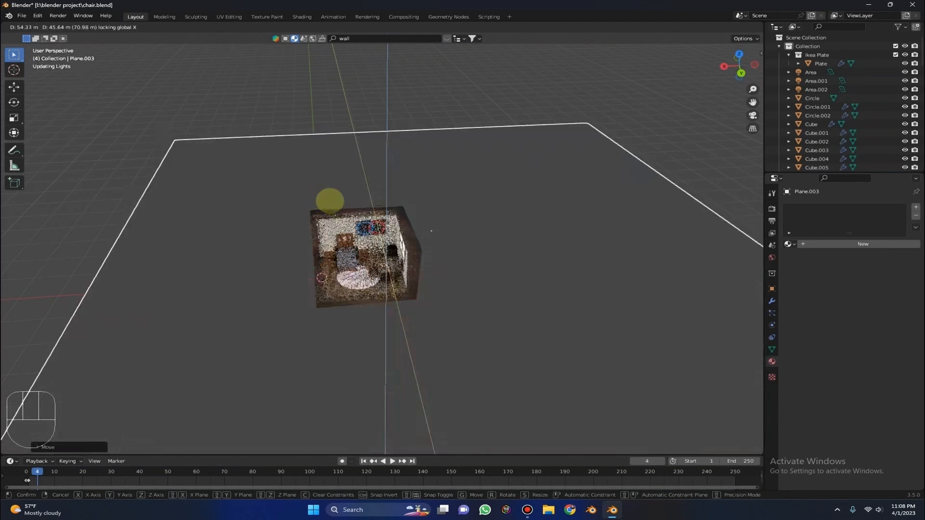
key("shift+y")
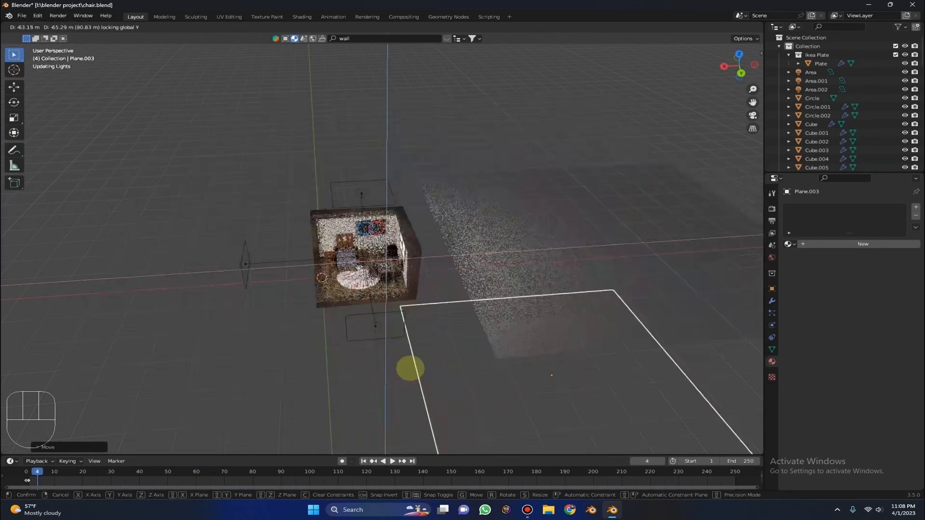
right_click(351, 187)
Step: Reposition the ground plane horizontally with Z locked and scale it uniformly by a factor of 2
key("g")
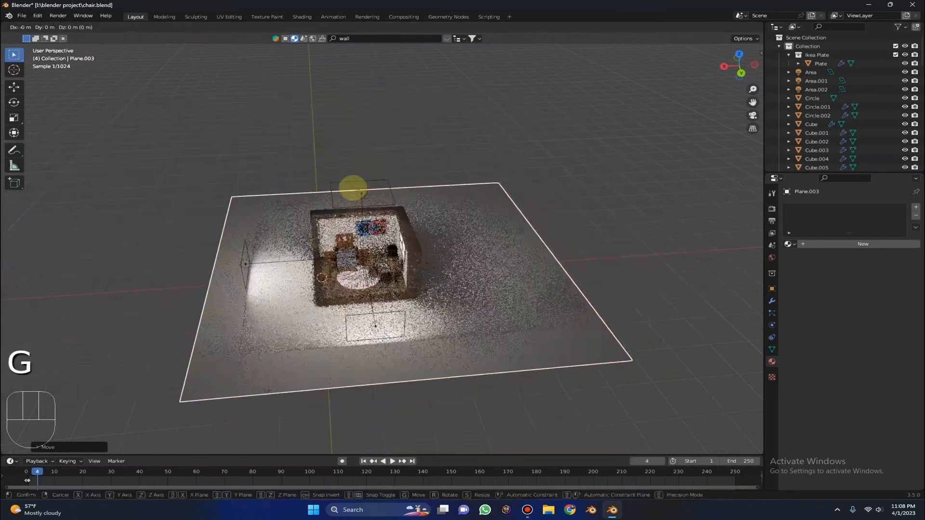
key("shift+z")
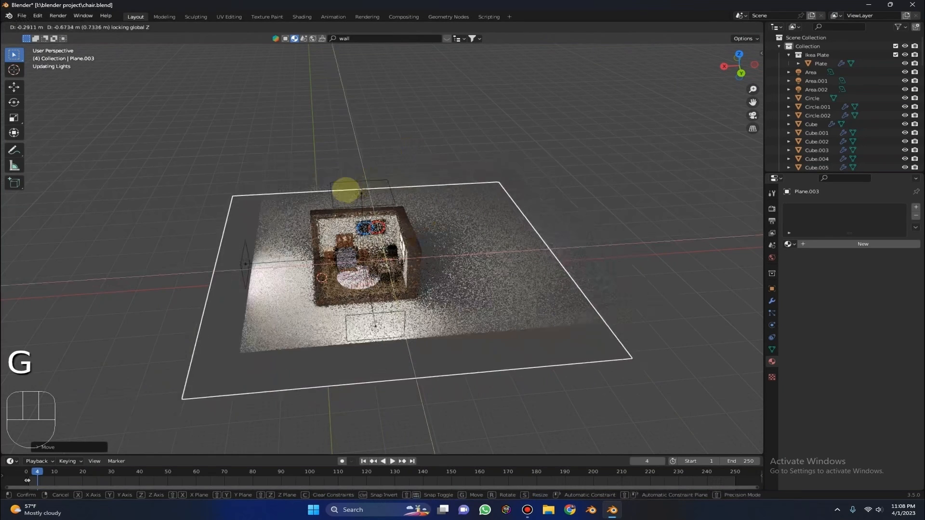
left_click(382, 189)
key("s")
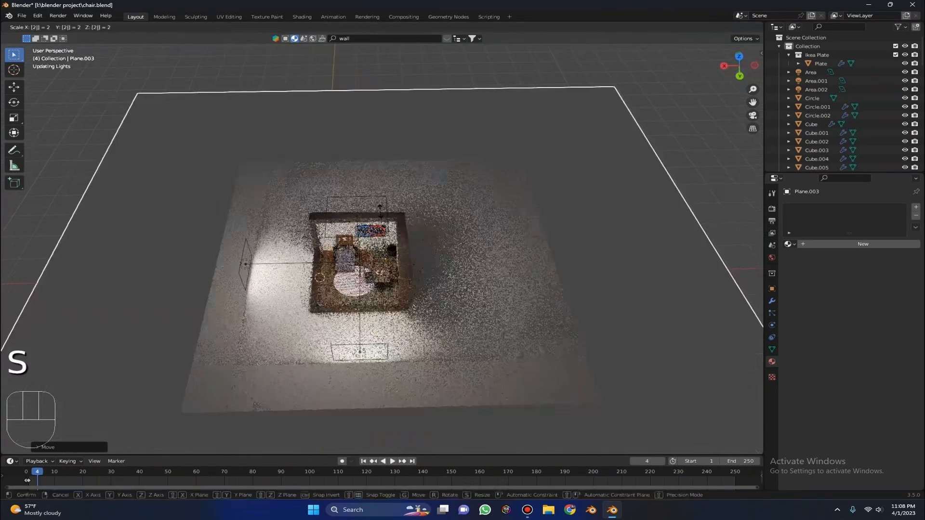
left_click(452, 178)
middle_click_drag(453, 178, 571, 135)
scroll(516, 135, "up", 7)
key("g")
key("z")
right_click(506, 117)
key("g")
key("r")
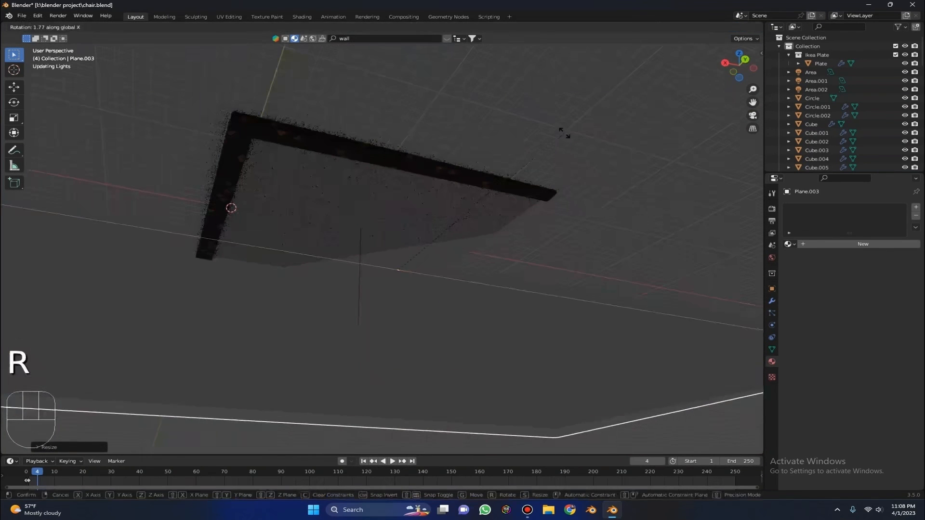
right_click(563, 131)
Step: Switch the viewport to solid shading and adjust the ground plane's height along Z from beneath the room
left_click(715, 28)
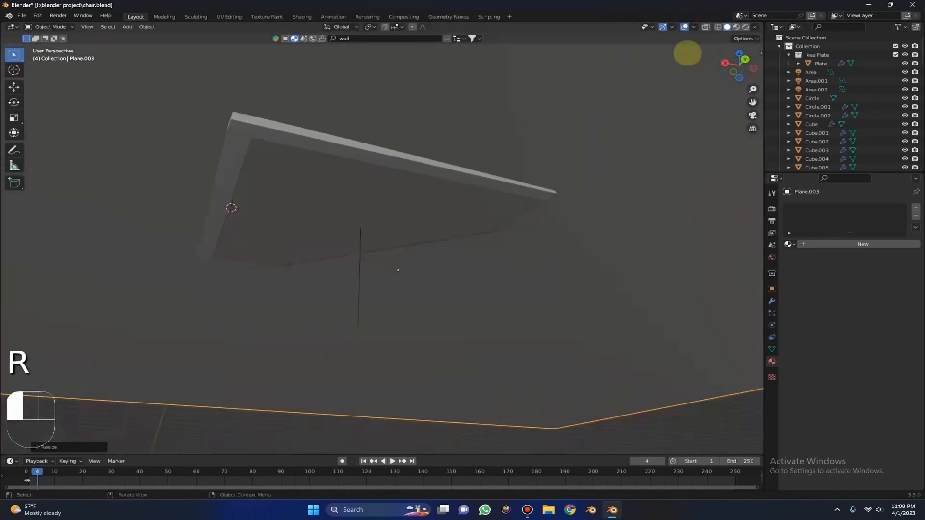
middle_click_drag(545, 169, 512, 151)
key("g")
key("z")
left_click(516, 165)
Step: Try rotating the ground plane about its individual axes to line it up with the room's base
key("r")
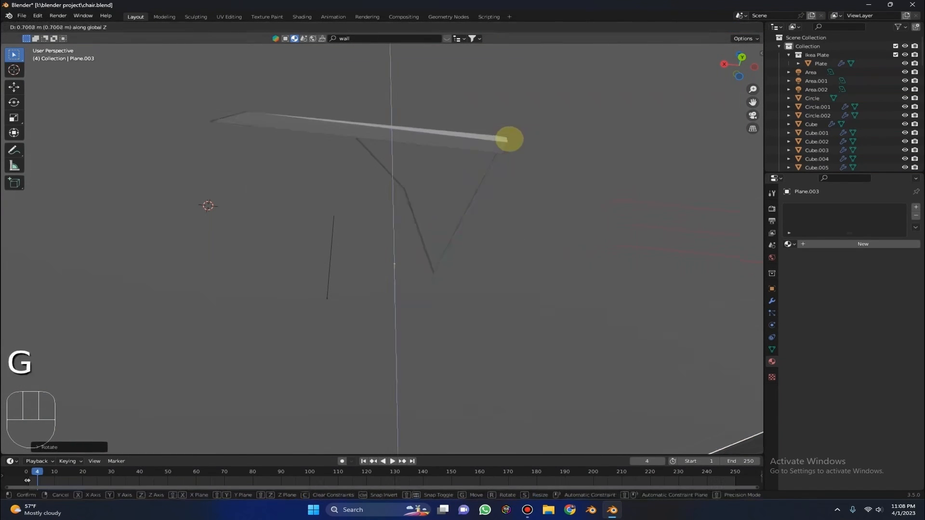
left_click(514, 142)
key("r")
key("y")
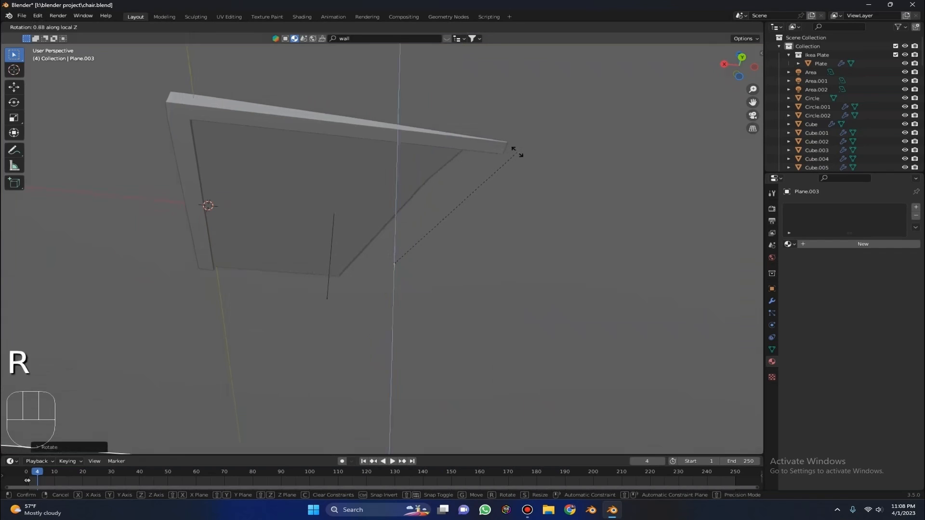
key("r")
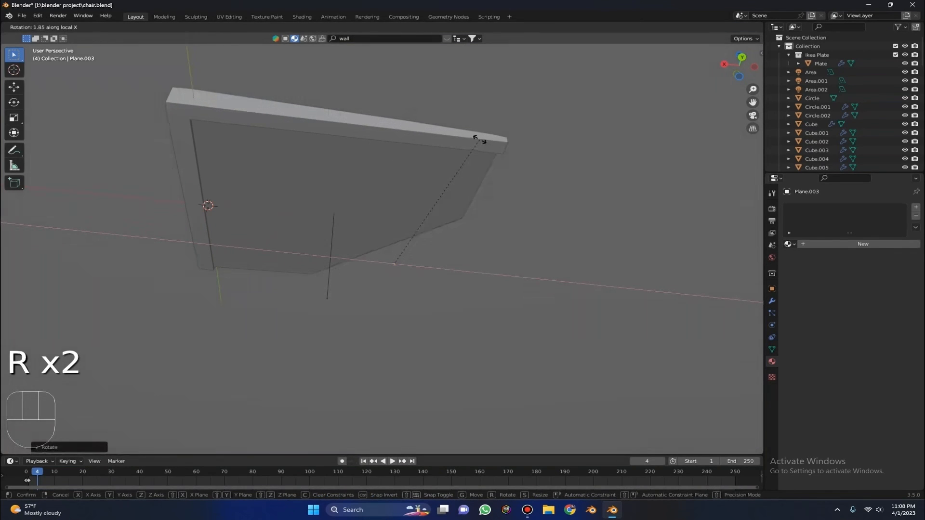
left_click(478, 138)
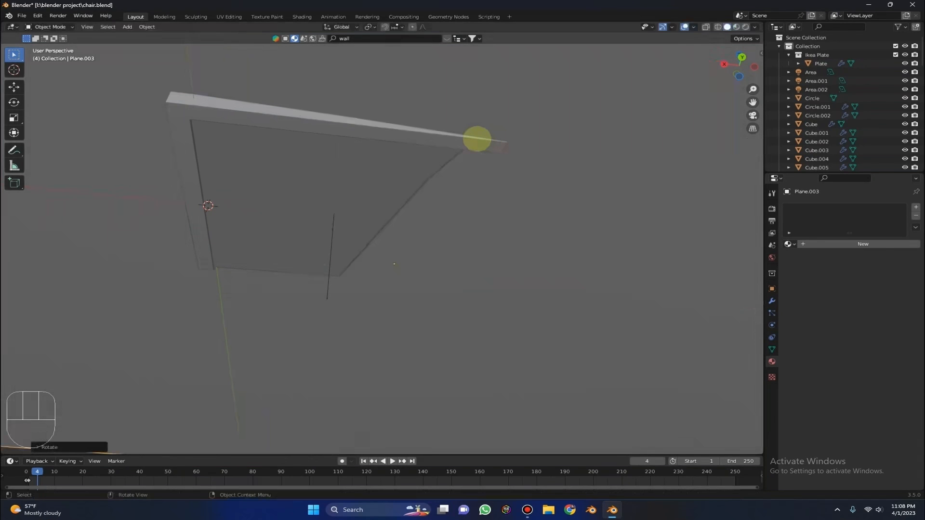
Step: Try tilting the ground plane about its local X axis, then undo the last two changes
key("r")
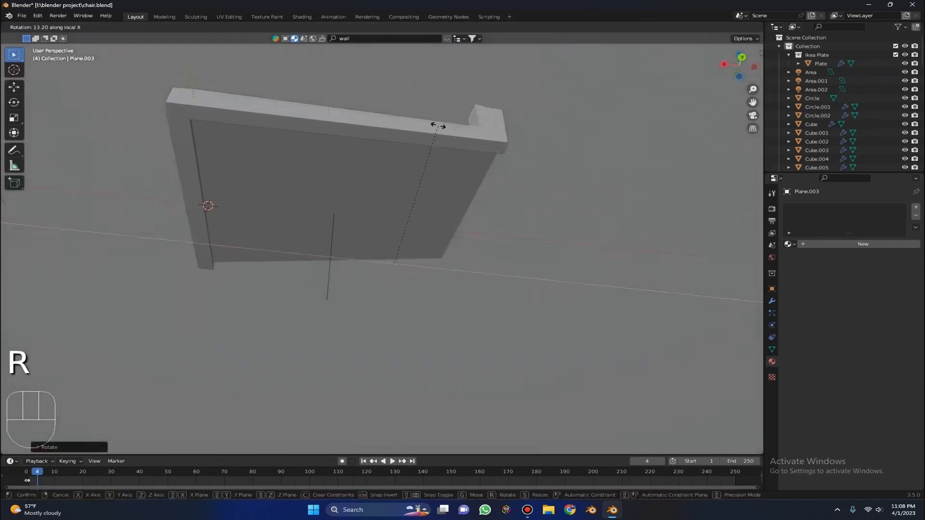
left_click(439, 126)
key("g")
key("z")
right_click(449, 158)
middle_click_drag(450, 157, 506, 116)
key("ctrl+z")
key("ctrl+z")
key("g")
key("x")
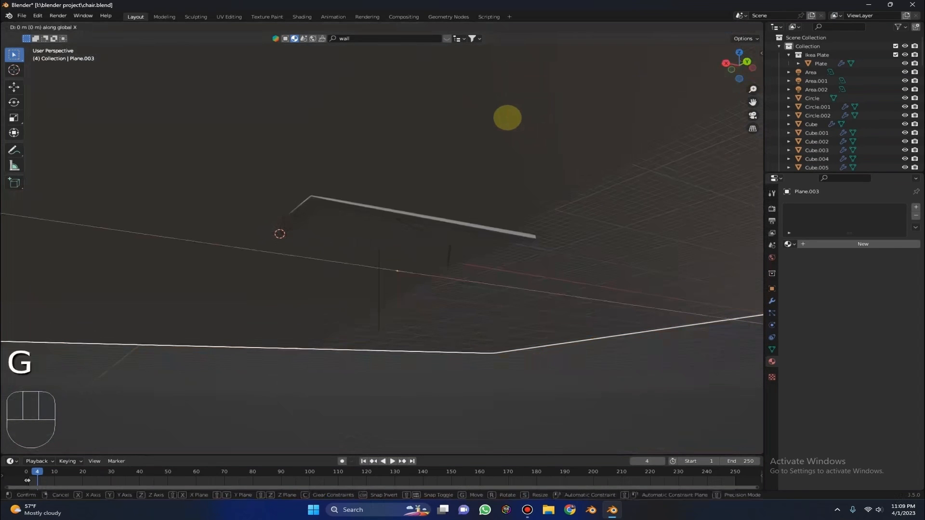
right_click(507, 117)
Step: Move the ground plane along Z so it meets the underside of the room's base
key("g")
key("z")
left_click(514, 123)
middle_click_drag(513, 123, 584, 111)
scroll(568, 103, "down", 3)
Step: Add a camera to the scene and scale up its viewport outline
key("shift+s")
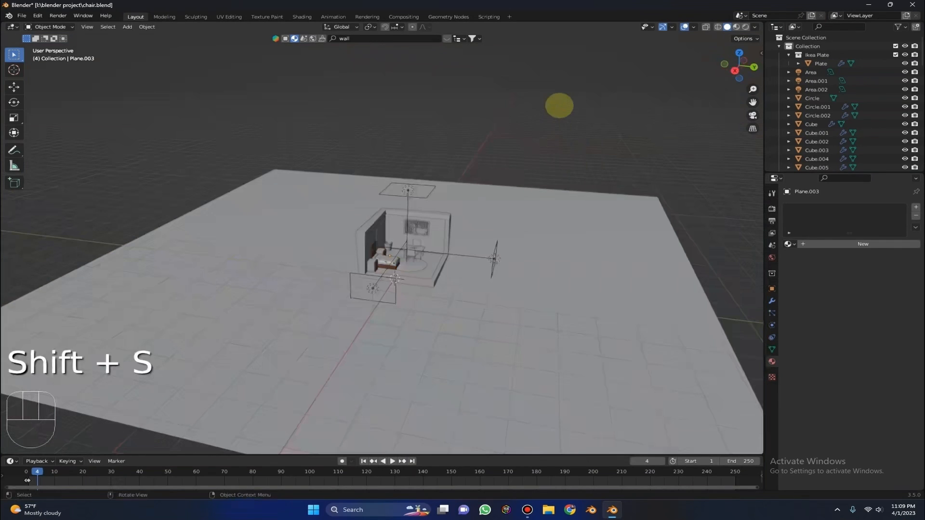
key("shift+a")
left_click(520, 272)
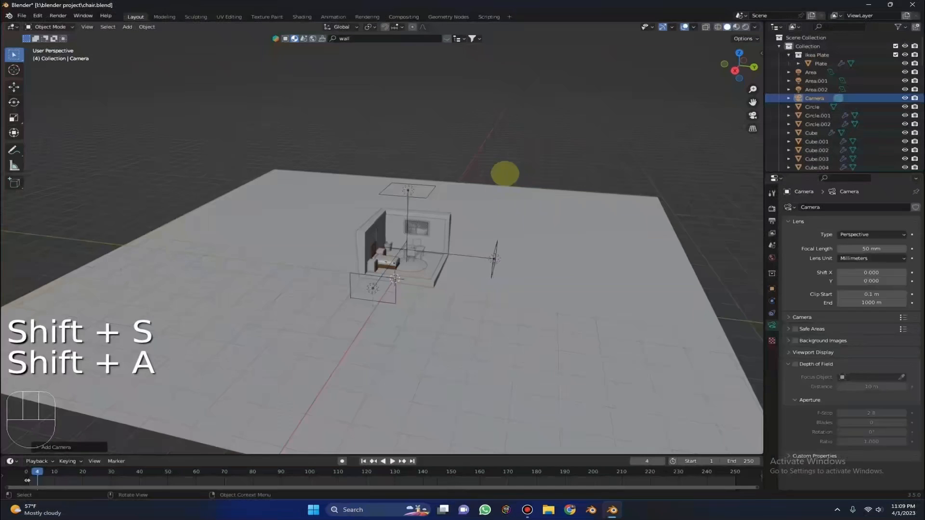
middle_click_drag(520, 273, 540, 260)
key("a")
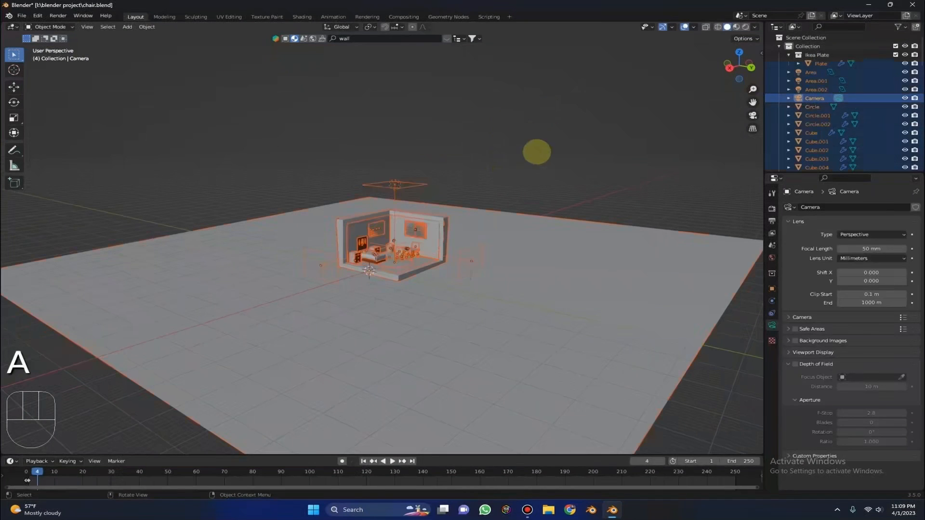
key("ctrl+z")
key("s")
left_click(637, 254)
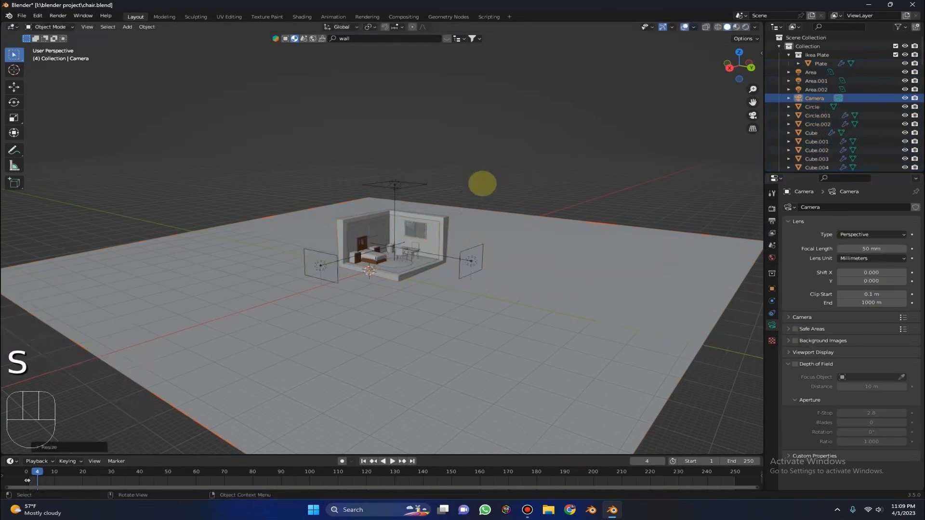
middle_click_drag(418, 209, 451, 165)
middle_click_drag(498, 186, 472, 222)
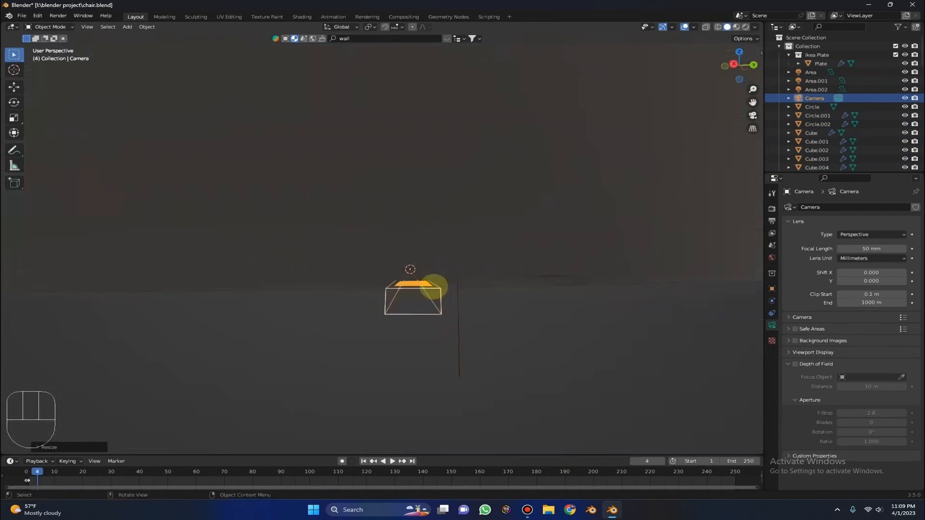
middle_click_drag(299, 224, 429, 242)
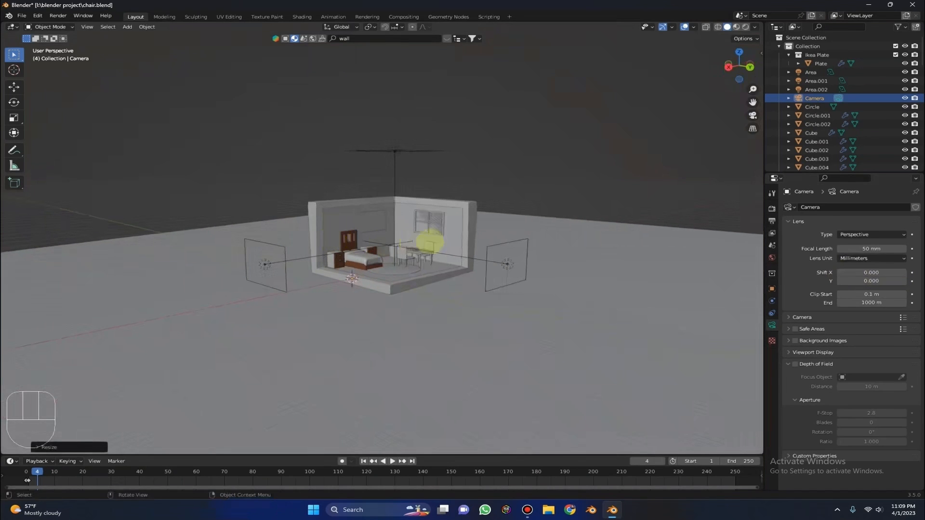
Step: Frame the open room corner from slightly above and align the camera to this view
middle_click(391, 253, "alt")
scroll(425, 220, "up", 5)
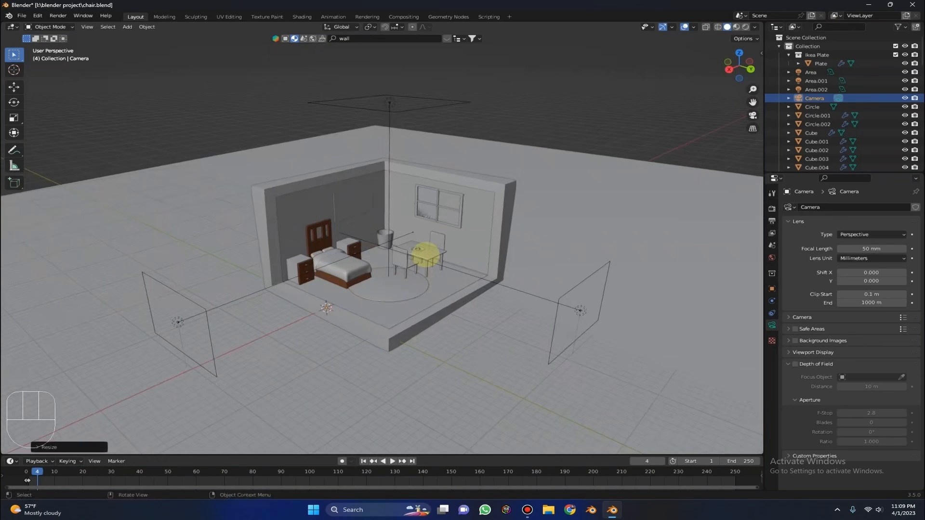
middle_click_drag(426, 254, 426, 252)
left_click_drag(738, 57, 734, 53)
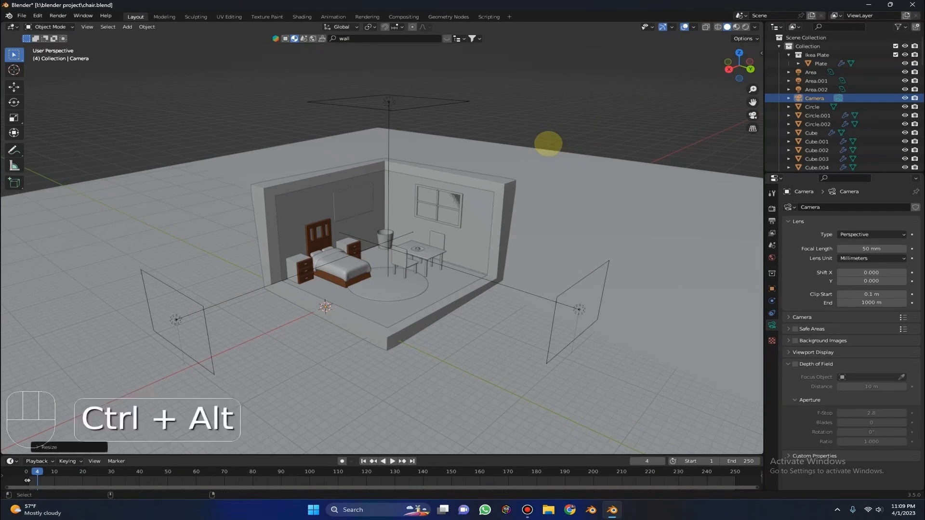
key("ctrl+alt+KP_0")
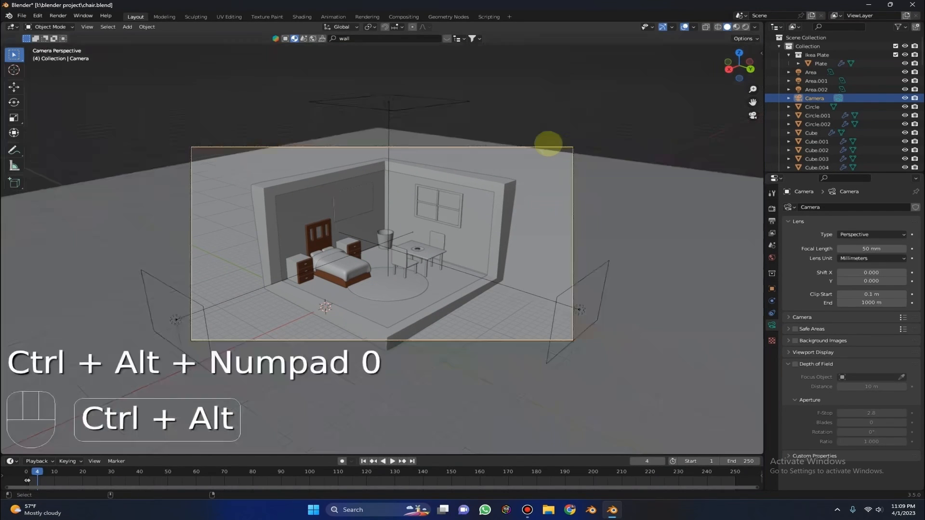
Step: Move the camera down so the room sits higher in the camera frame
key("g")
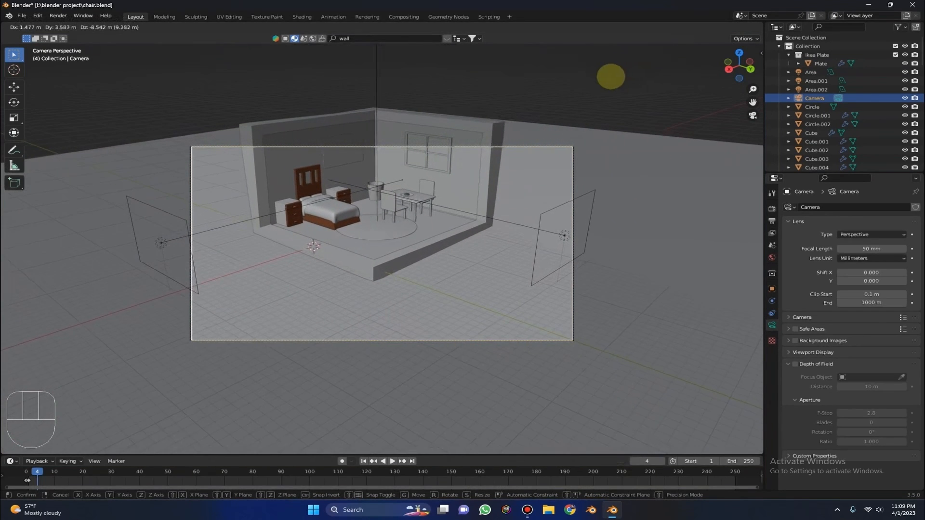
left_click(580, 83)
scroll(501, 277, "up", 1)
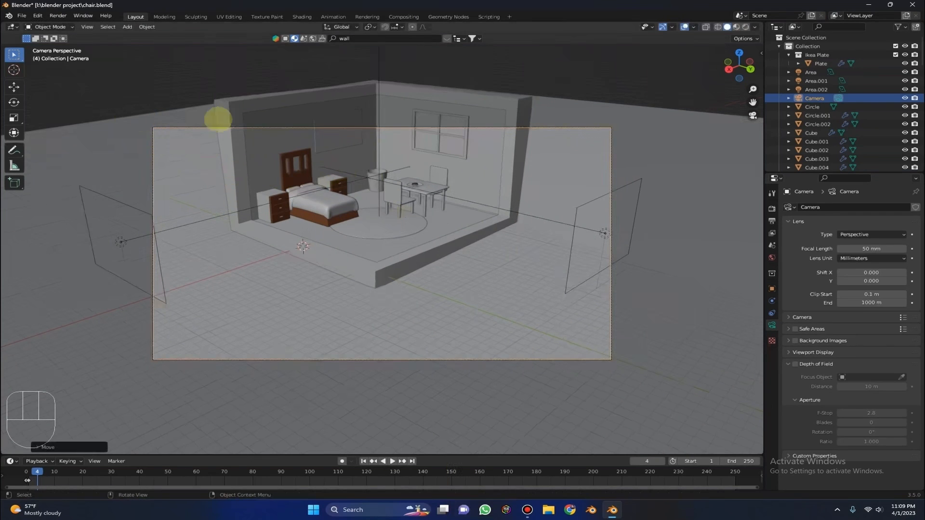
Step: Tilt the camera by about 6 degrees around its local X axis so the room sits inside the frame
key("r")
key("x")
key("x")
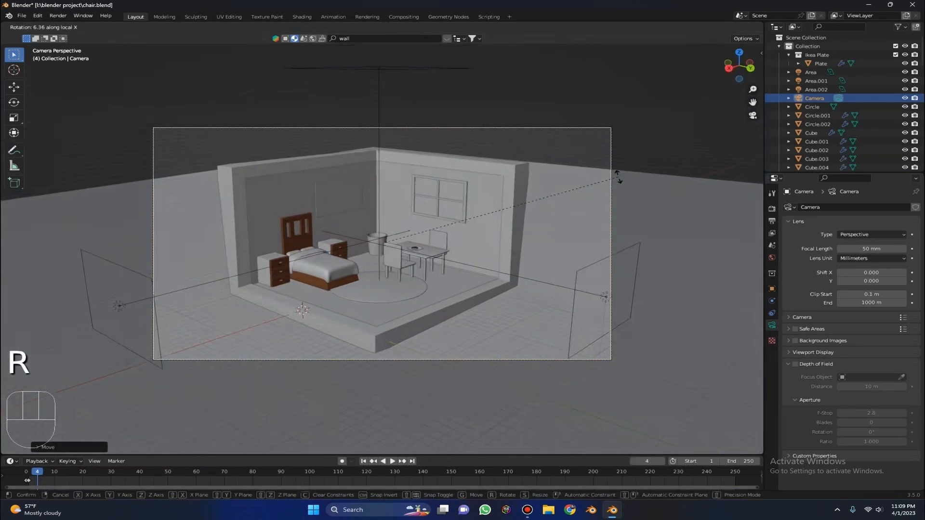
left_click(551, 205)
Step: Enlarge the ground plane and move it horizontally with Z locked so it extends well behind the room
left_click(580, 188)
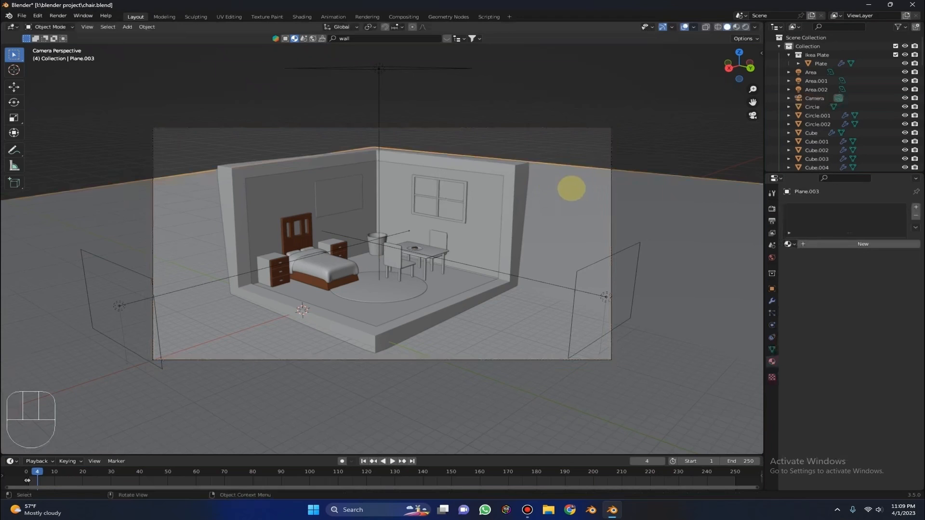
middle_click_drag(576, 188, 534, 205)
left_click(752, 115)
key("g")
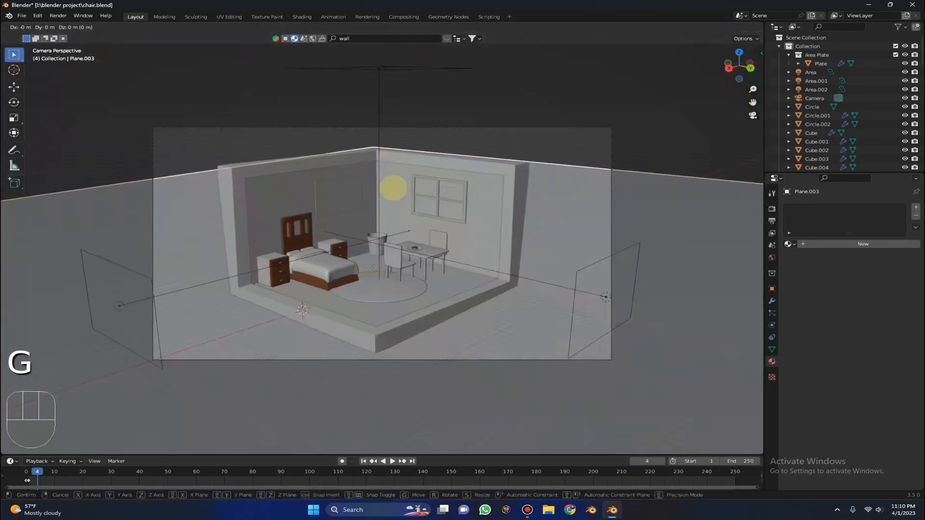
key("shift+z")
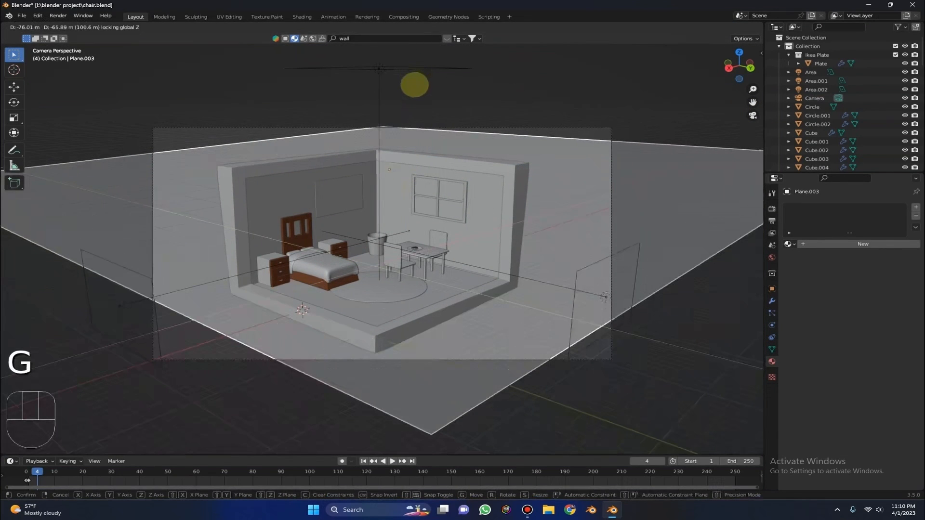
key("s")
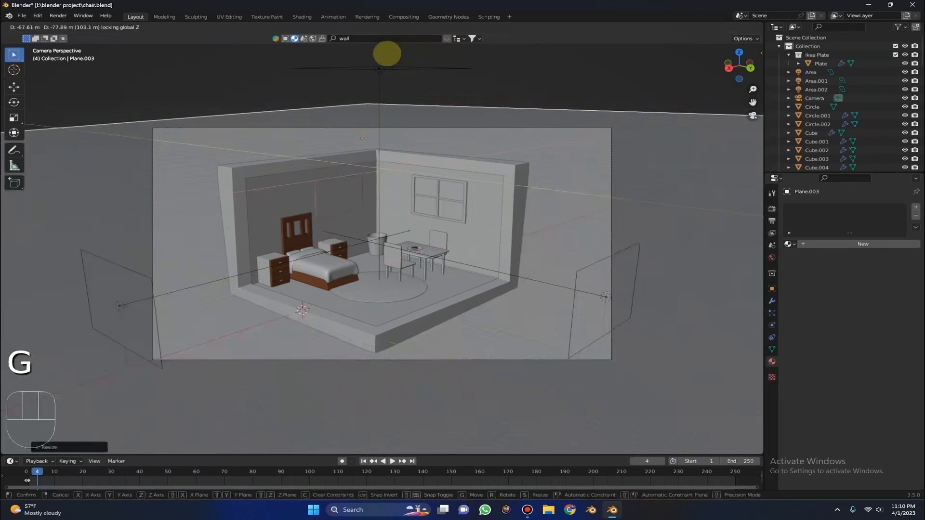
left_click(390, 51)
Step: Select the camera and move it slightly to raise the room in the frame
scroll(501, 136, "up", 2)
scroll(483, 127, "down", 1)
left_click(489, 384)
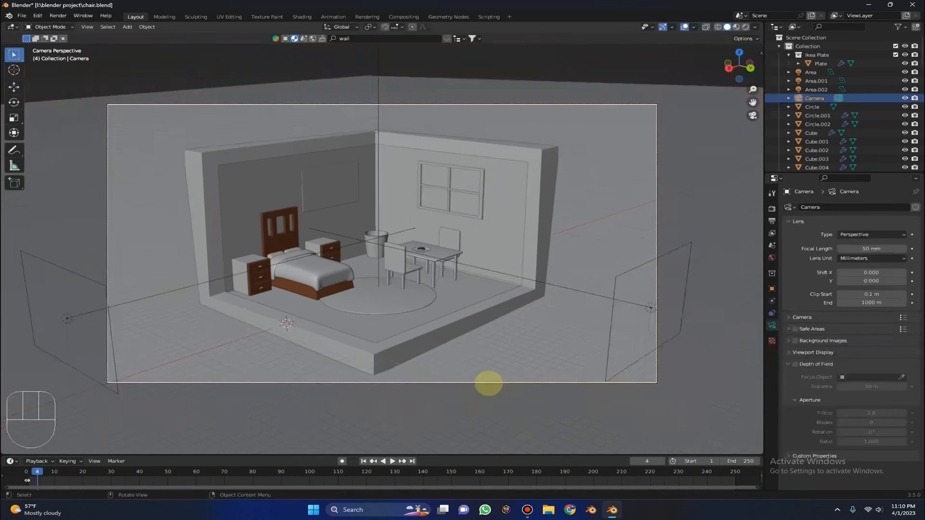
key("g")
left_click(539, 355)
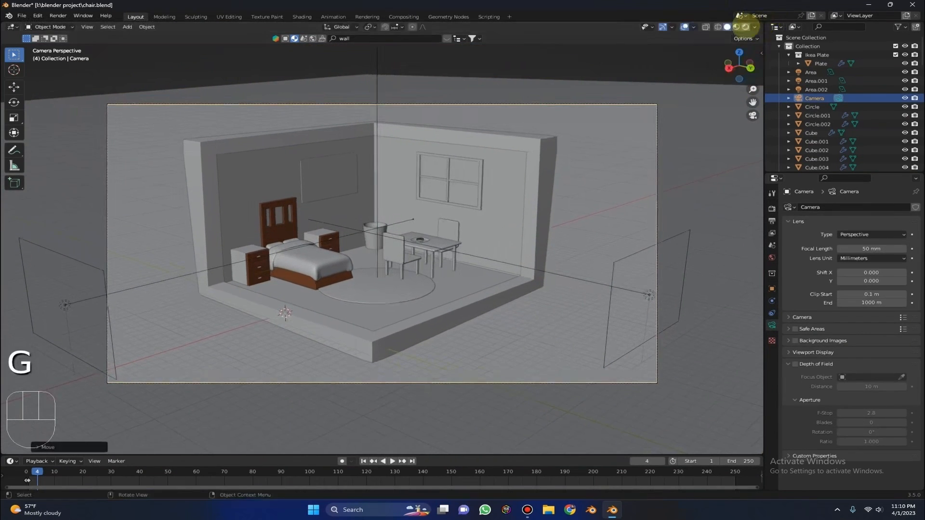
Step: Switch the viewport to rendered shading and move the Area.001 light outward from the room along the Y axis
left_click(745, 27)
left_click(649, 295)
key("g")
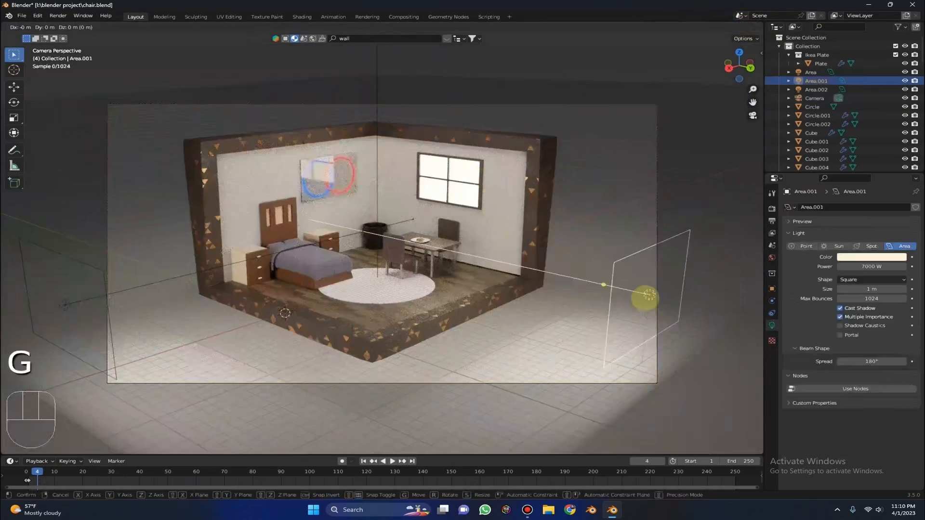
key("y")
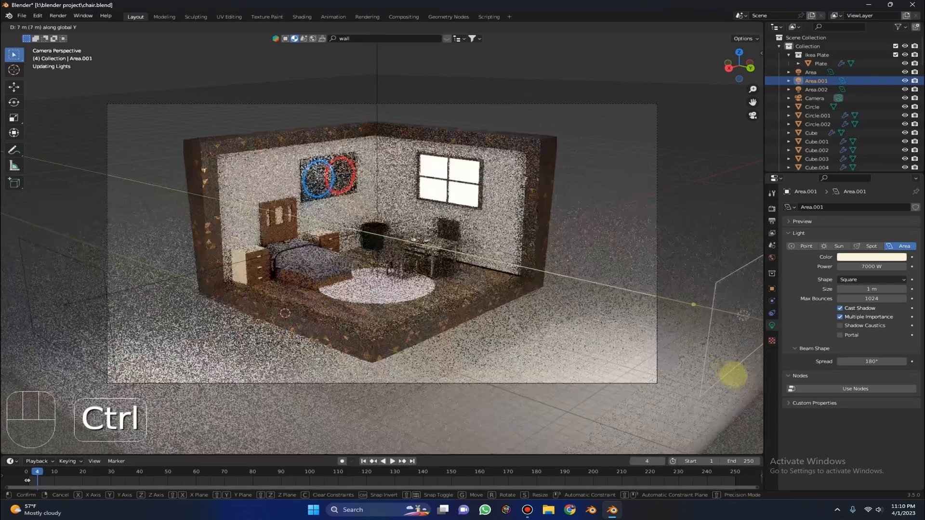
left_click(757, 395)
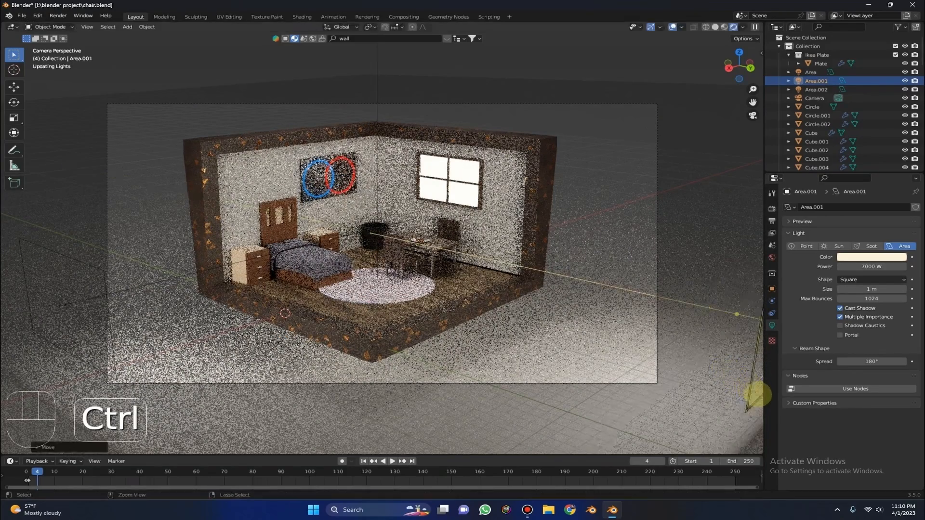
Step: Move the Area.002 light outward from the room along the X axis
left_click(62, 304)
key("g")
key("x")
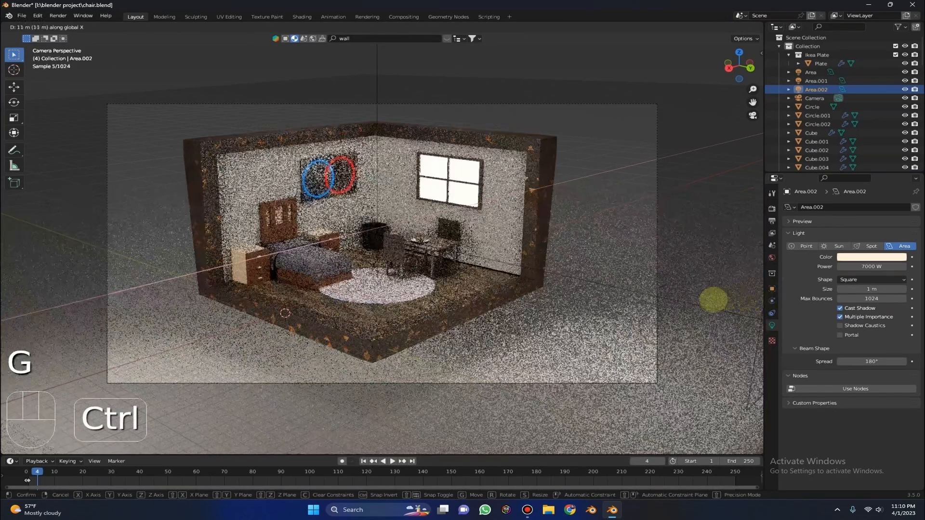
left_click(606, 85)
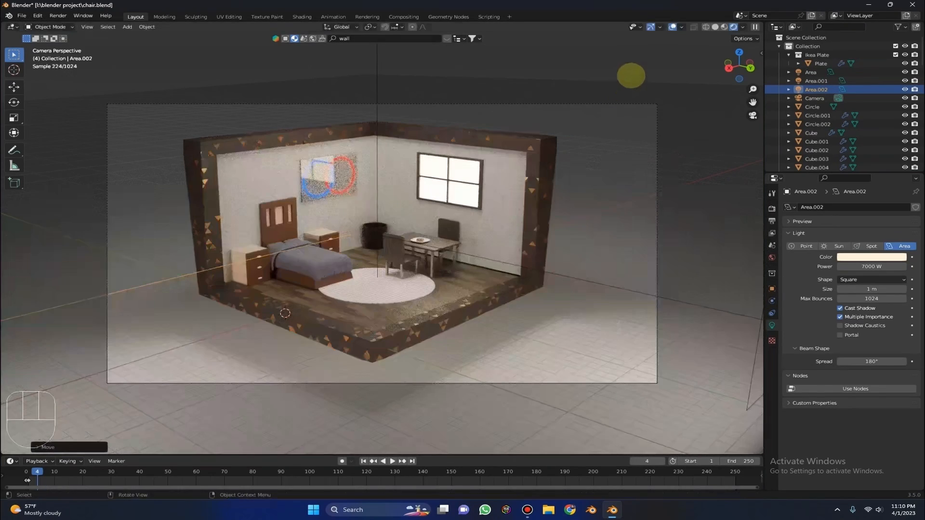
Step: Add Area.001 to the selection with Area.002 and raise both lights 10 m along the Z axis
scroll(692, 299, "down", 2)
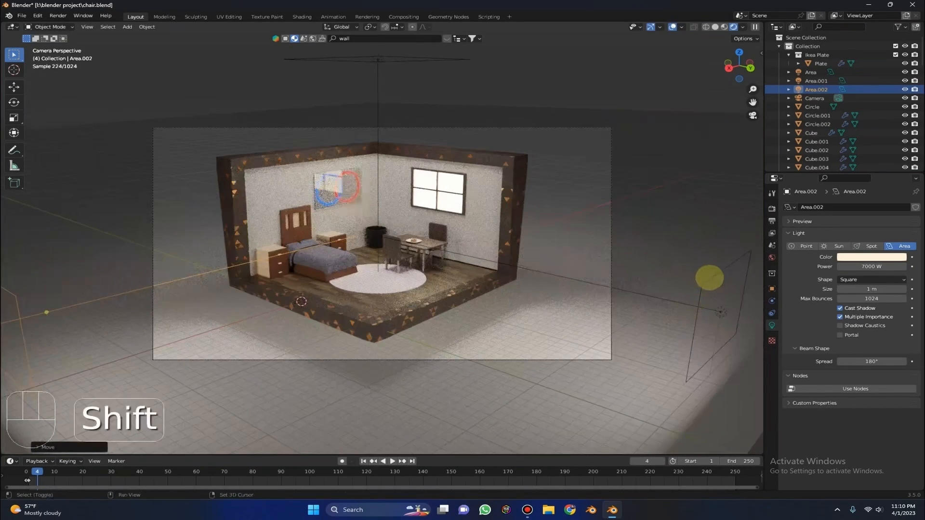
left_click(709, 278, "shift")
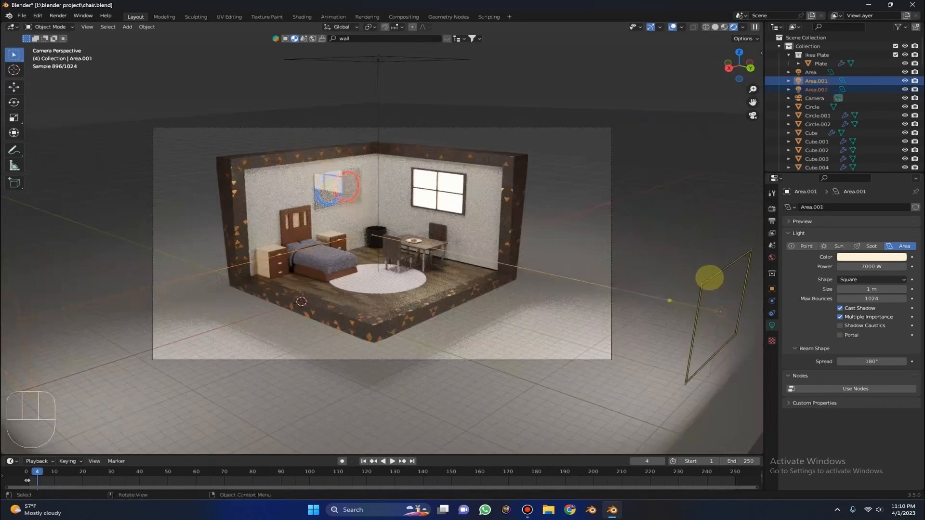
key("g")
key("z")
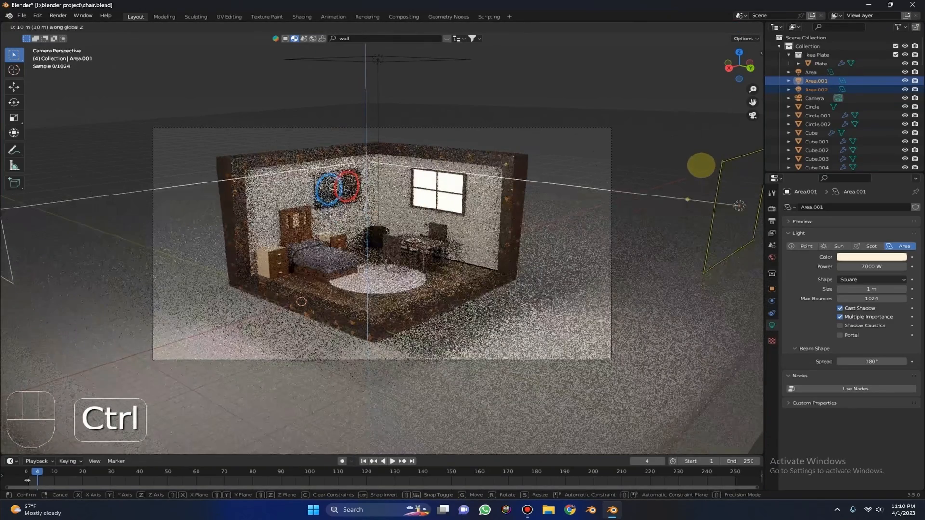
left_click(701, 165)
Step: Rotate only the Area.001 light around the global X axis to aim it down at the room
left_click(721, 164)
key("r")
key("x")
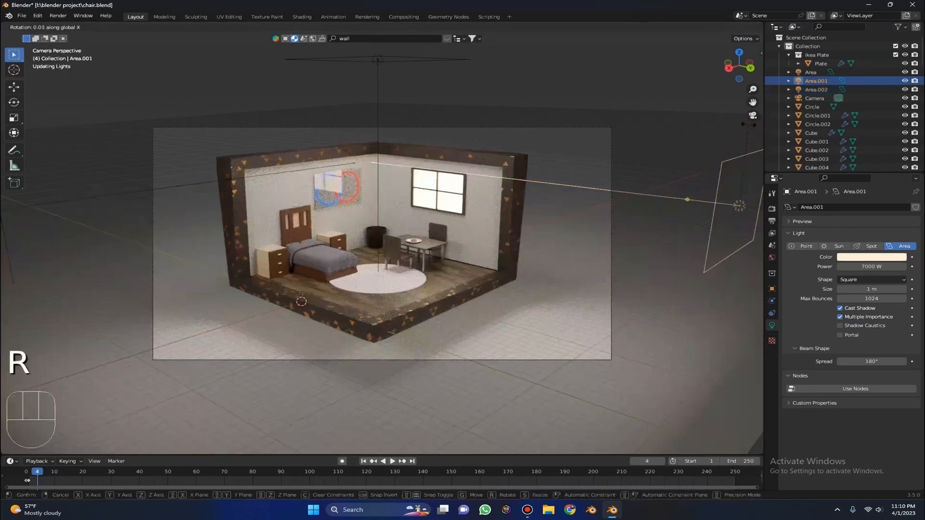
key("ctrl")
left_click(669, 121)
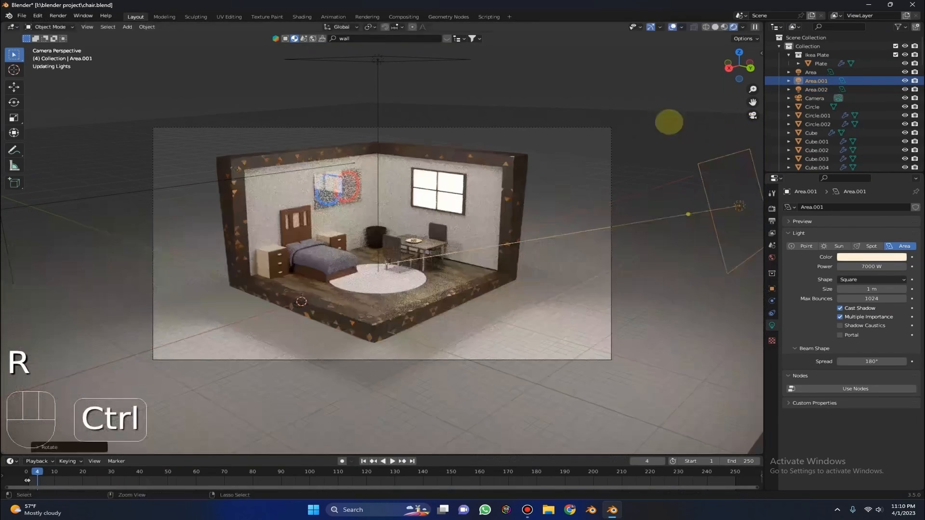
Step: Rotate the Area.002 light by -15 degrees around the global Y axis to aim it down at the room
left_click(49, 202)
key("r")
key("ctrl")
key("r")
key("r")
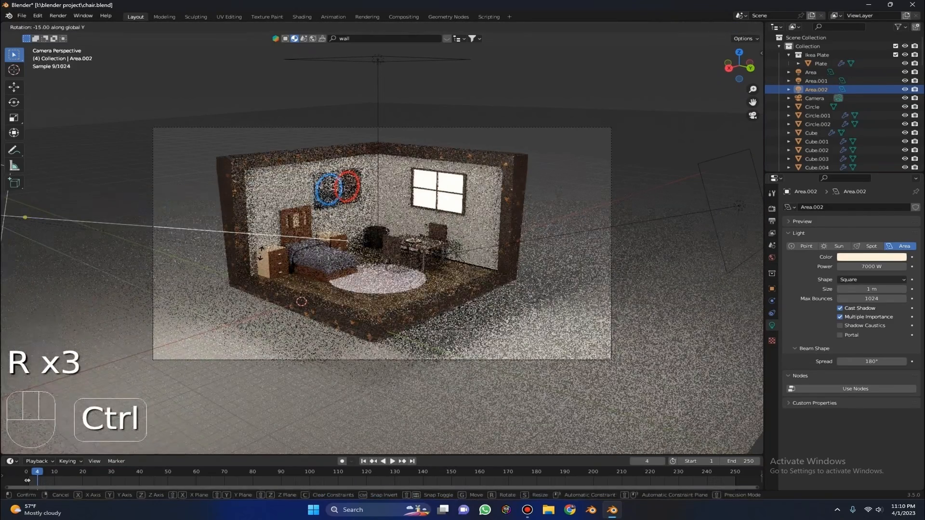
left_click(261, 255, "ctrl")
Step: Select the camera, set its focal length to 51 mm, and undo a trial change of its horizontal lens shift
scroll(398, 228, "up", 1)
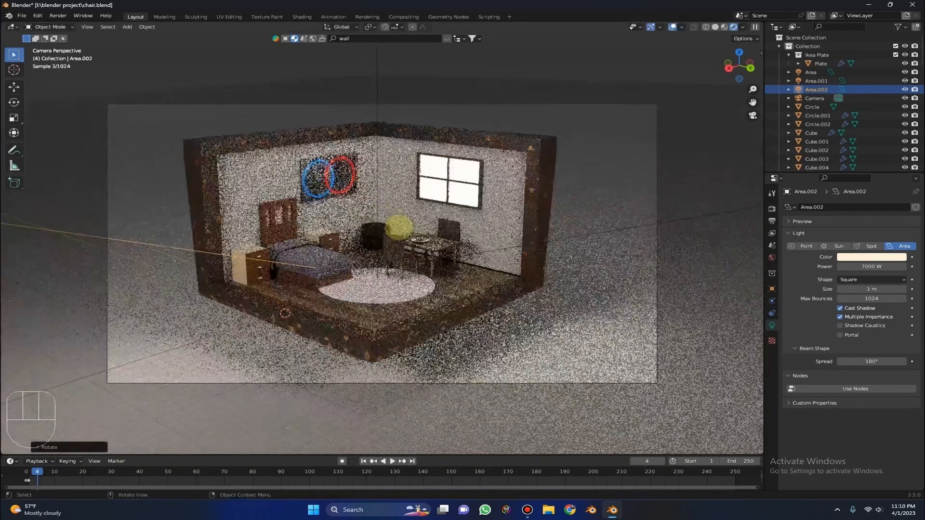
scroll(399, 227, "up", 1)
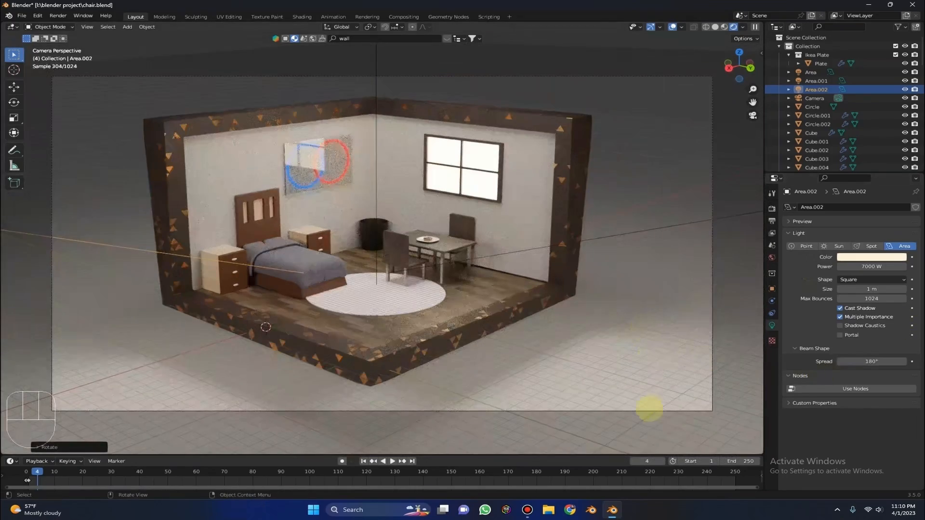
left_click(648, 410)
left_click_drag(871, 249, 830, 249)
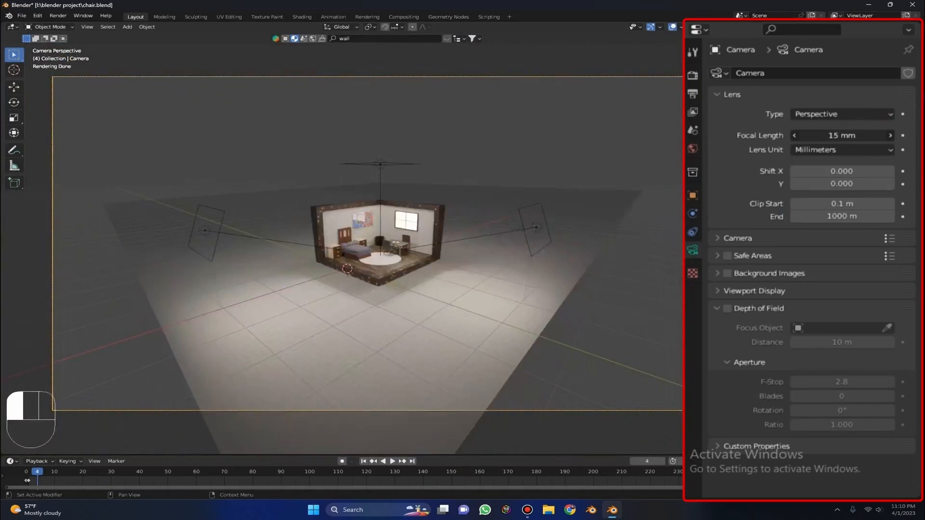
left_click_drag(829, 136, 860, 136)
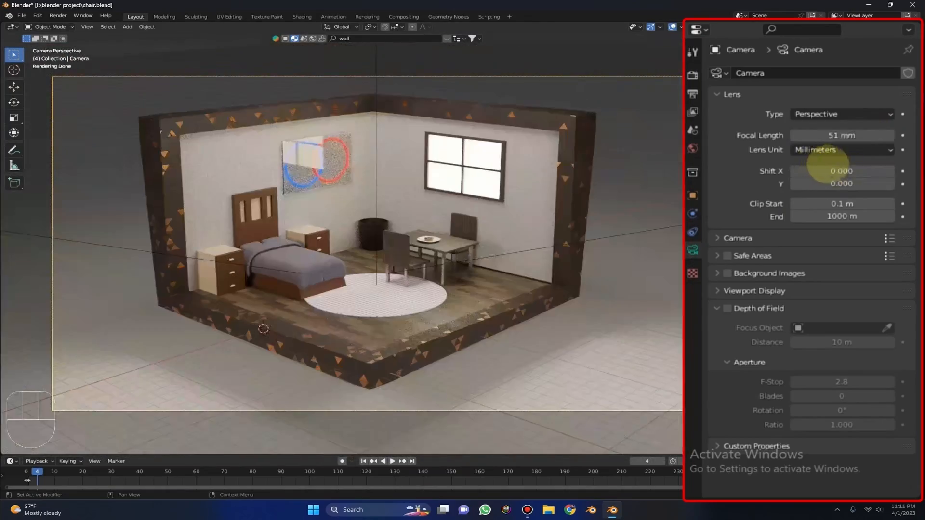
left_click_drag(842, 171, 867, 171)
key("ctrl+z")
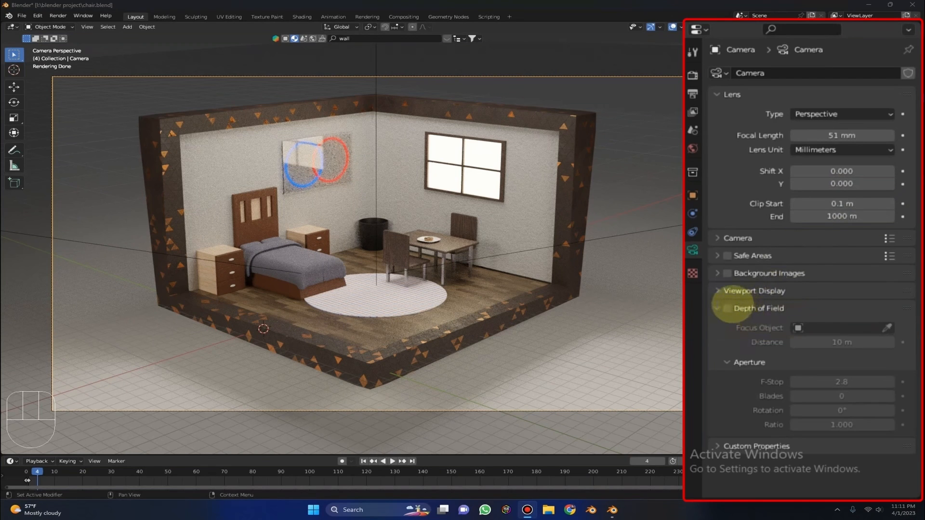
Step: Raise the camera's Passepartout opacity to 1.000 in its viewport display settings
scroll(554, 284, "down", 1)
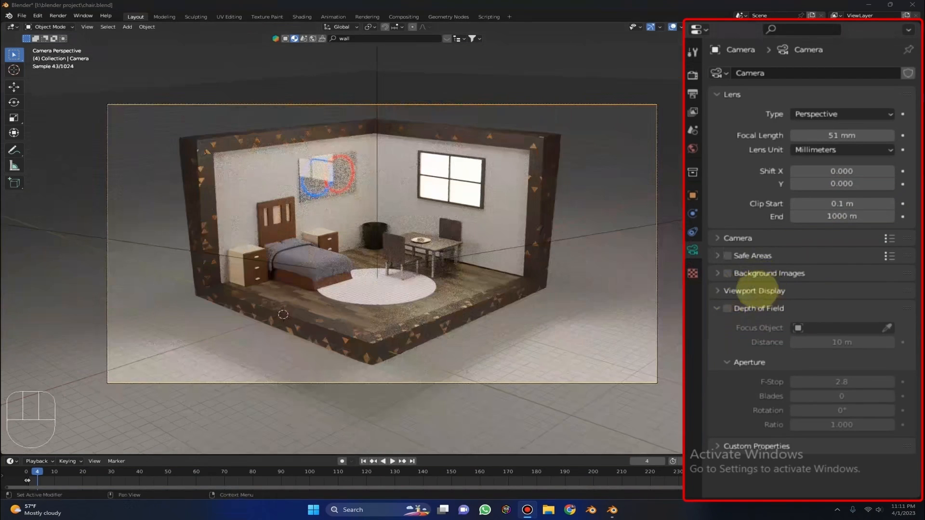
left_click(735, 290)
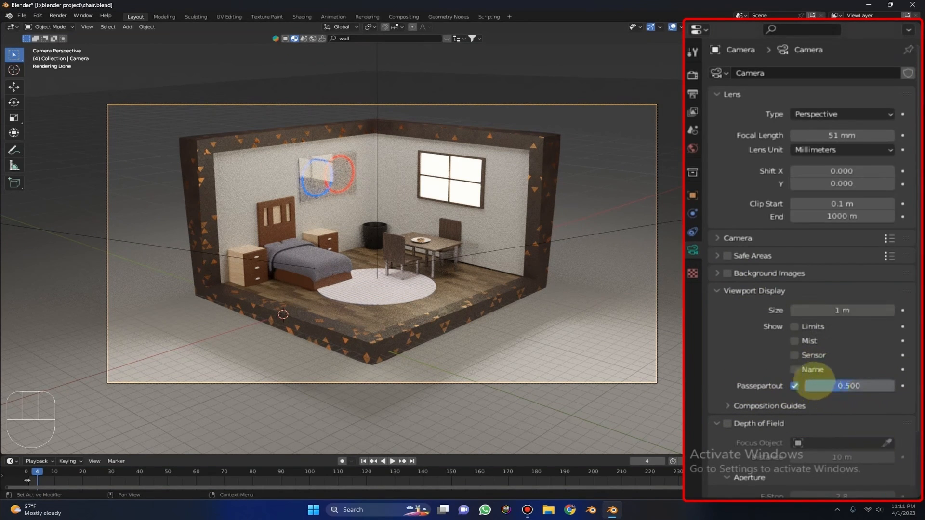
left_click(794, 370)
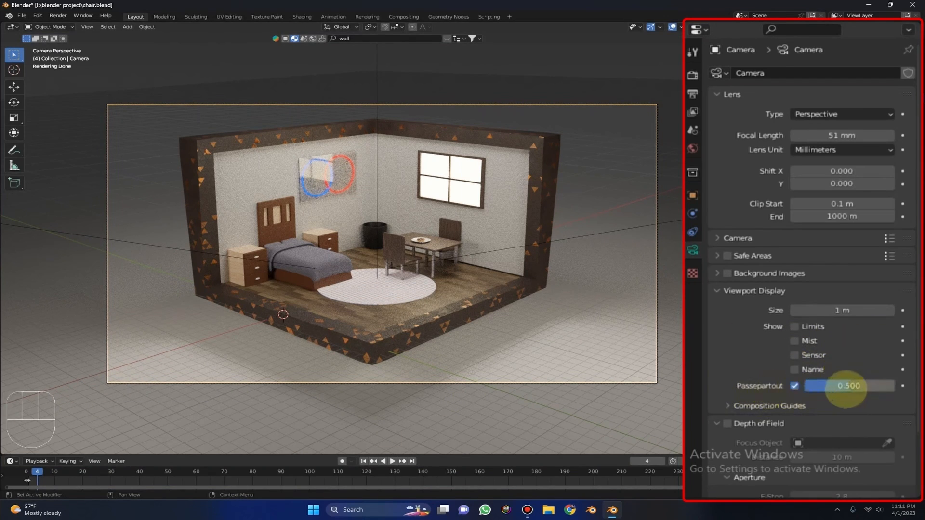
left_click_drag(849, 386, 893, 385)
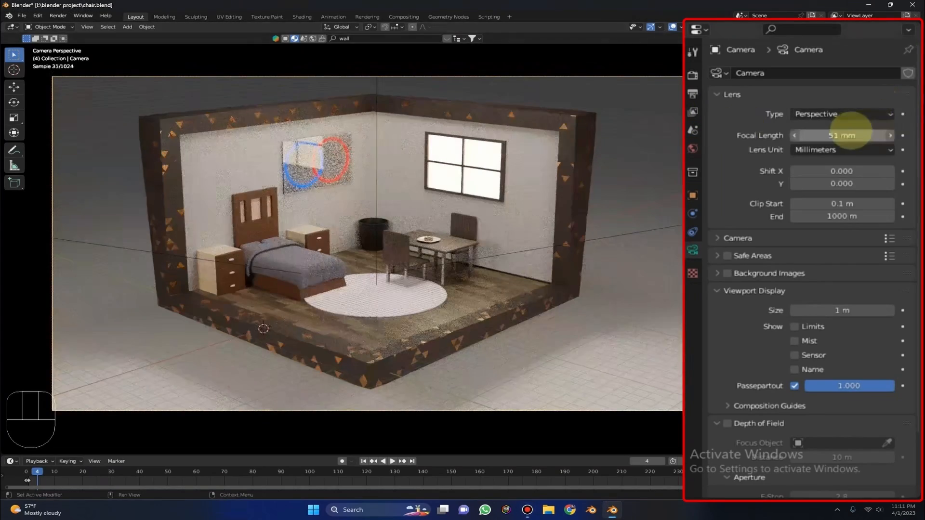
Step: Set the camera's focal length to 14 mm and align the camera to a closer view of the room
left_click_drag(841, 135, 882, 145)
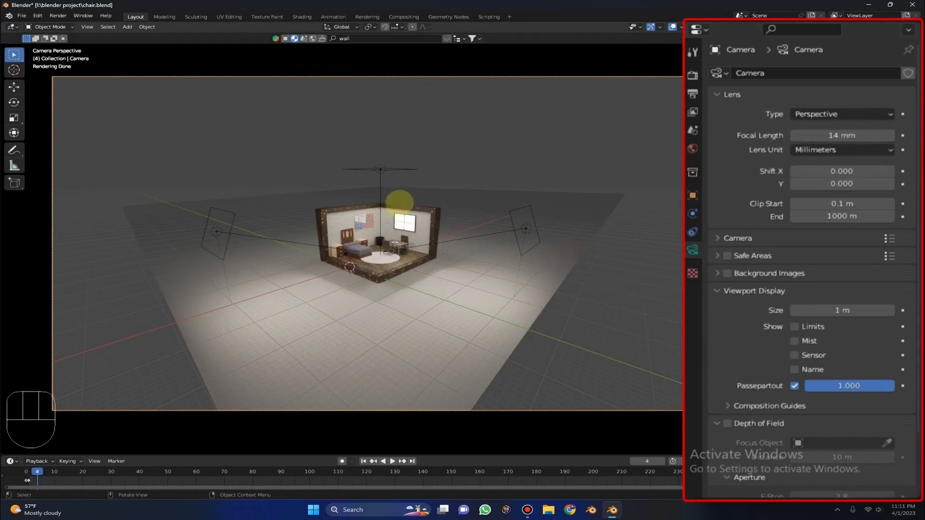
middle_click_drag(400, 202, 396, 203)
scroll(399, 203, "up", 8)
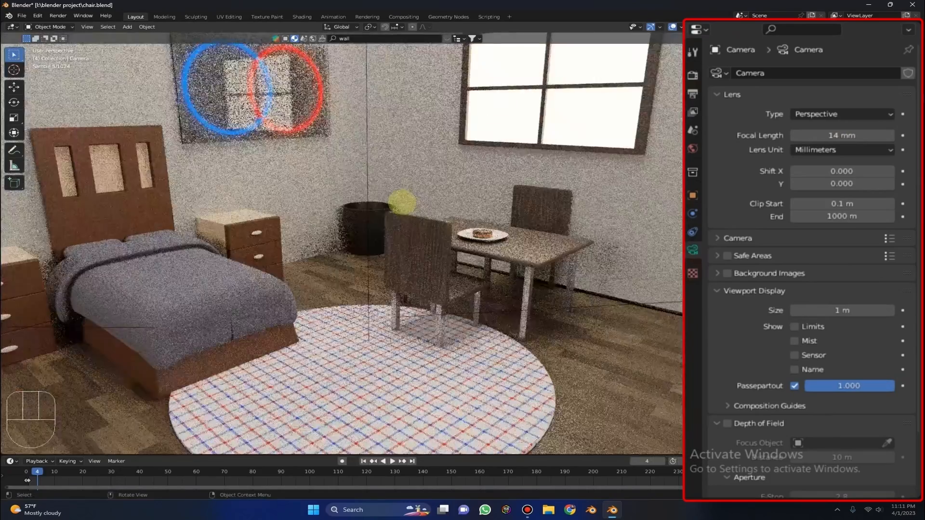
key("ctrl+alt+KP_0")
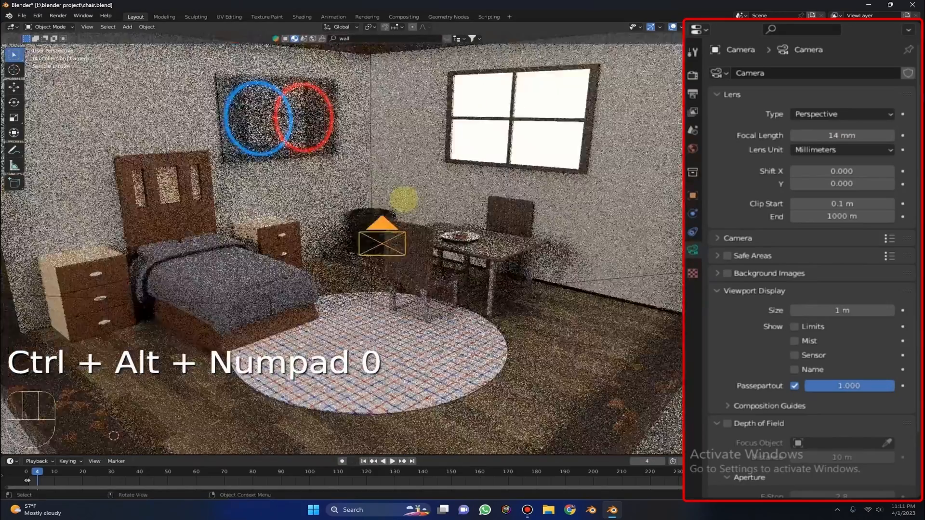
key("ctrl+alt+KP_0")
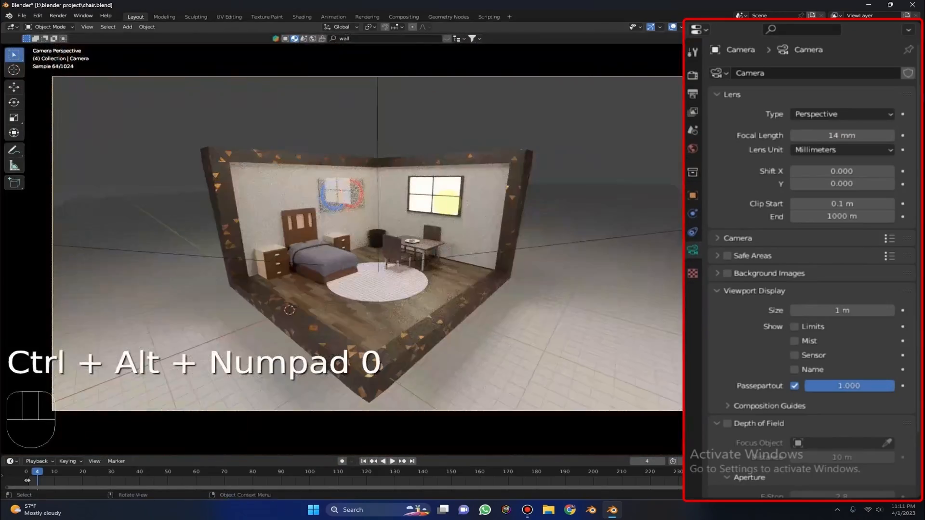
Step: Align the camera to a view far back from the room and set its focal length to 100 mm
middle_click_drag(447, 202, 448, 202)
scroll(448, 202, "down", 9)
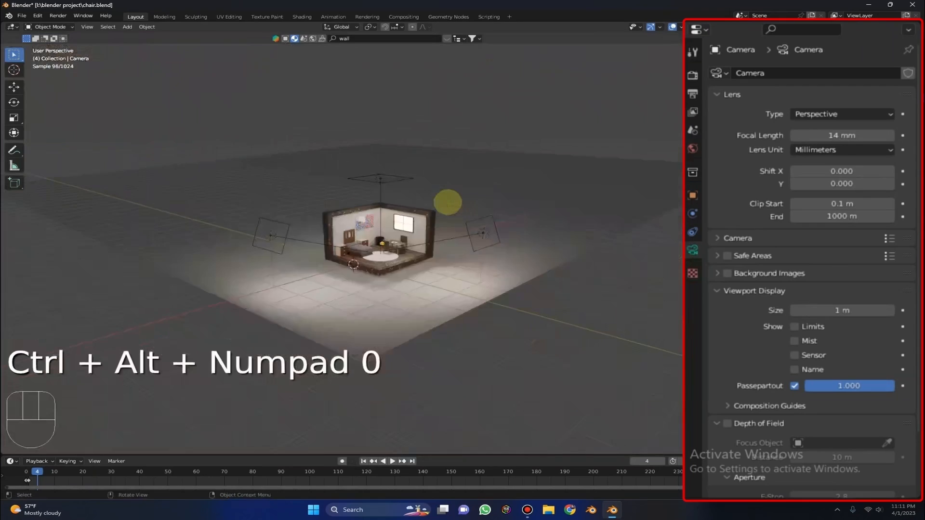
key("ctrl+alt+KP_0")
left_click_drag(801, 135, 850, 138)
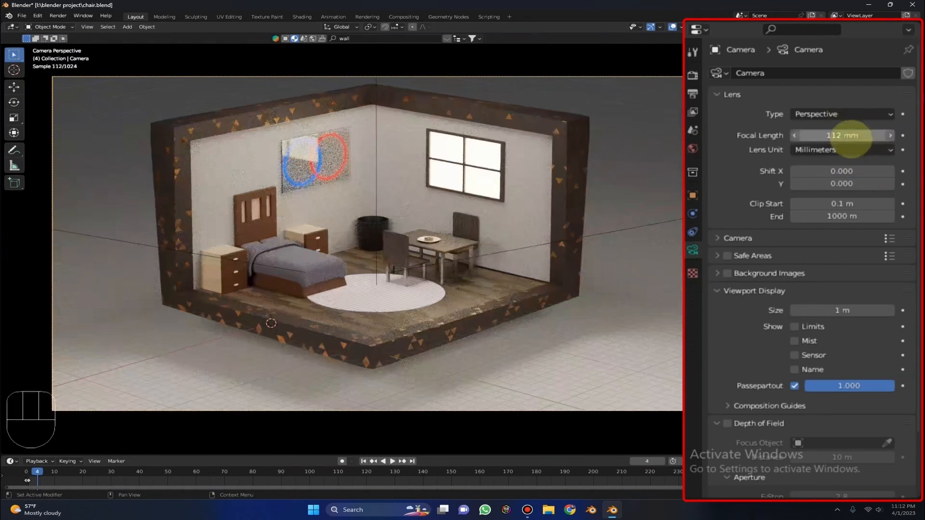
type("100")
key("Return")
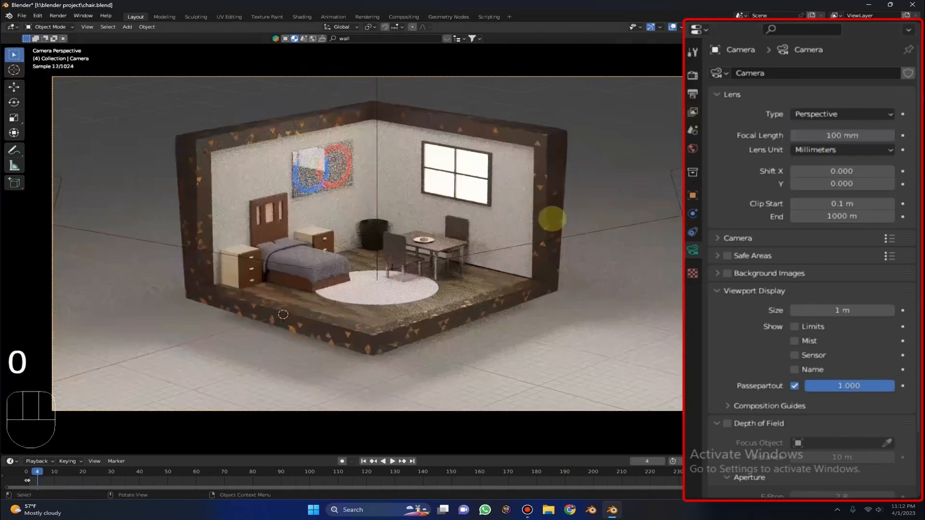
Step: Rotate the camera about 0.5° around its local X axis to shift the room lower in the frame
key("r")
key("x")
key("x")
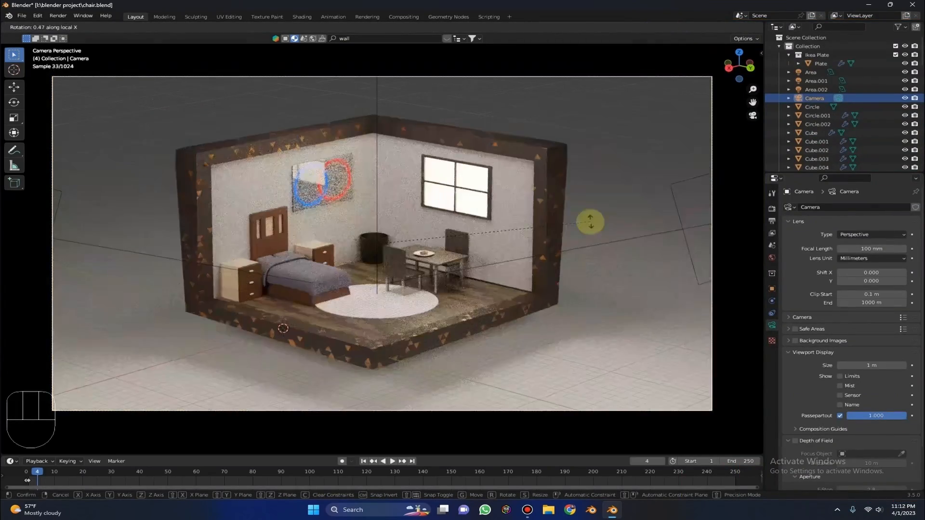
left_click(591, 222)
Step: Align the camera to a closer view of the room and rotate it about 0.67° around the global Z axis
key("KP_0")
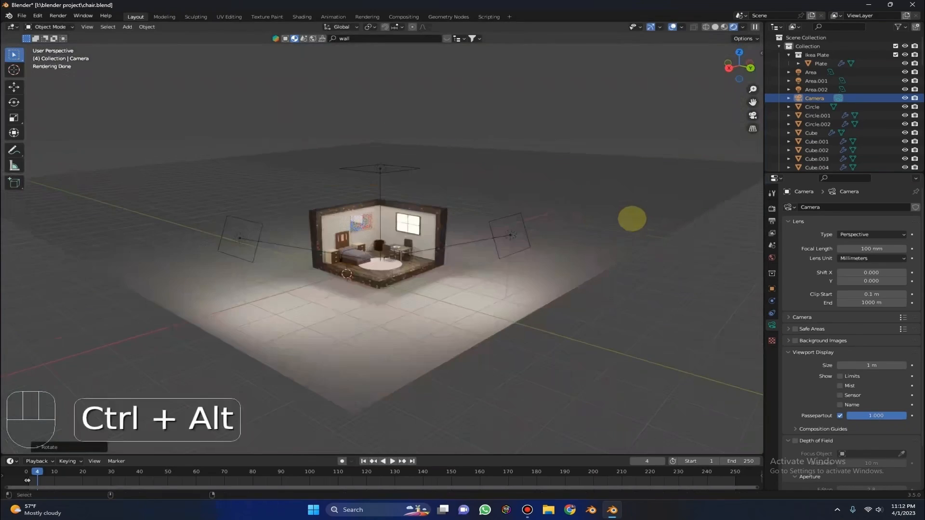
key("ctrl+alt+KP_0")
middle_click(570, 225)
scroll(568, 225, "up", 1)
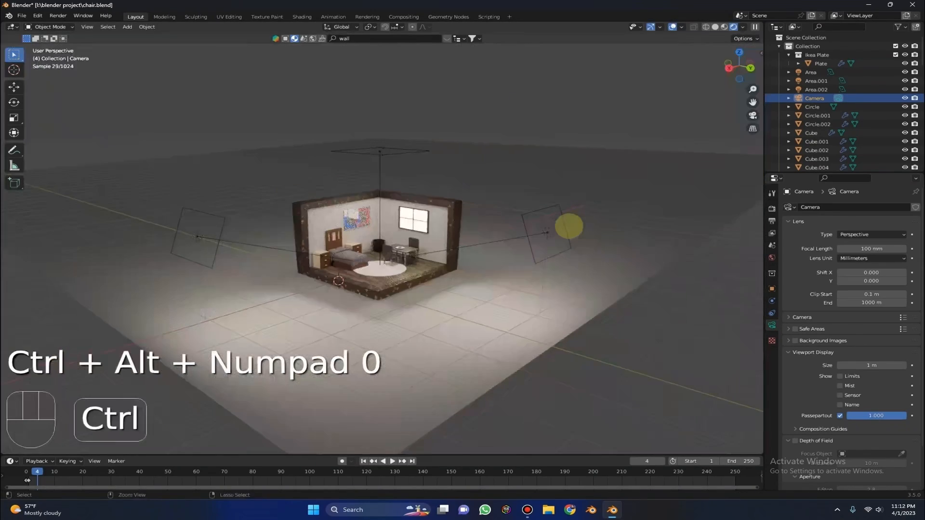
key("ctrl+alt+KP_0")
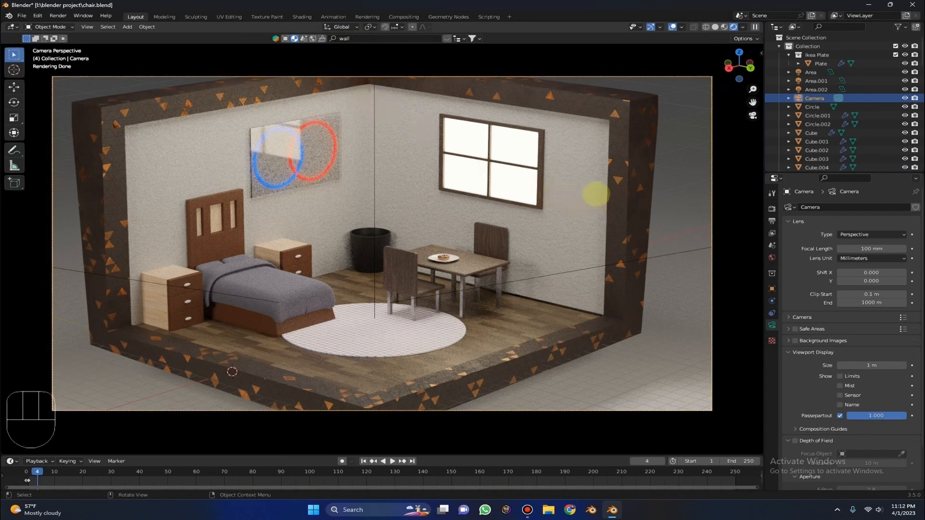
key("r")
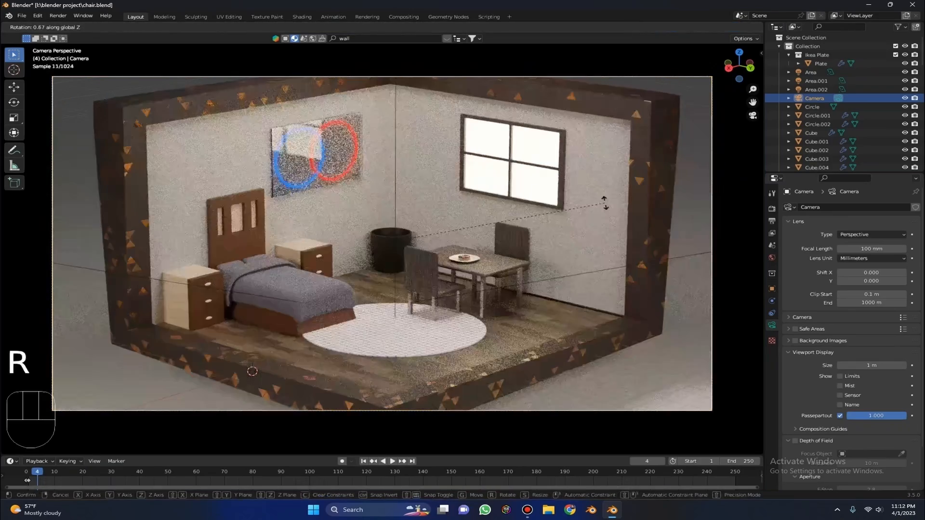
left_click(251, 371)
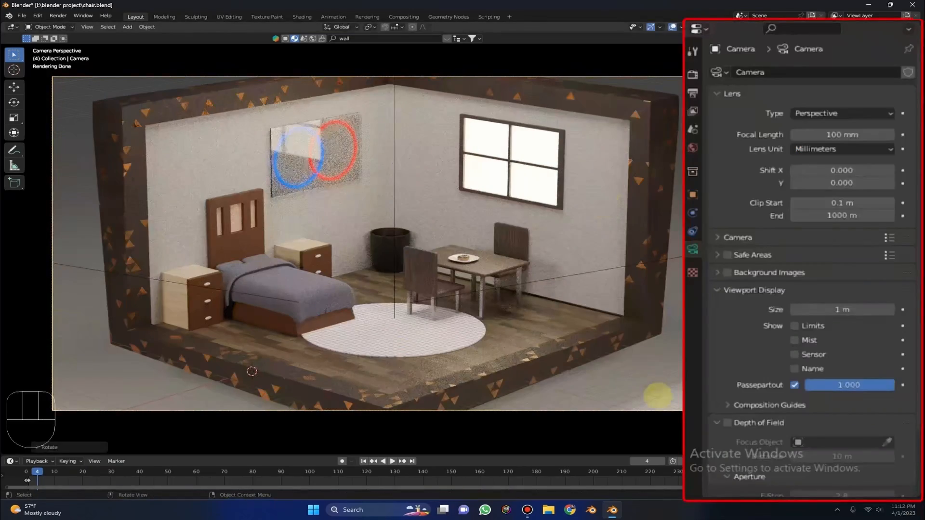
Step: Select the ground plane, give it a new material and darken its base color to black
left_click(656, 394)
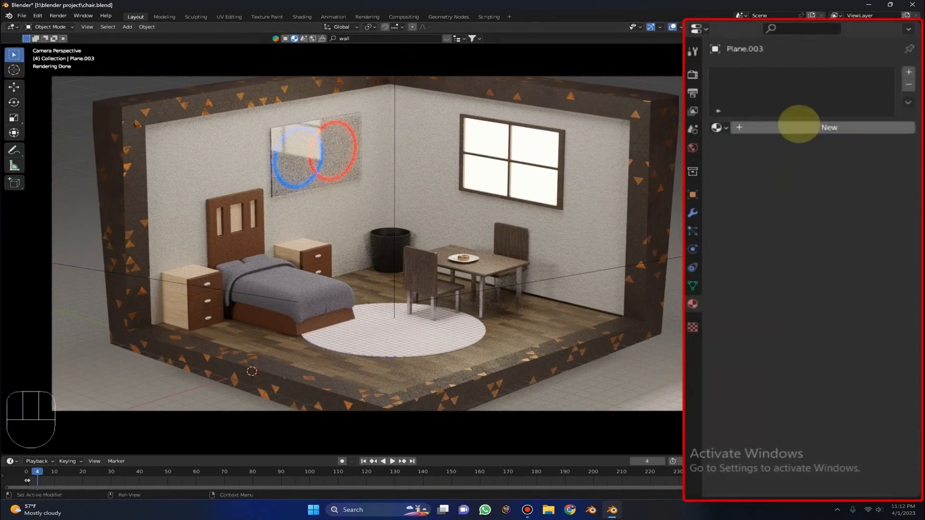
left_click(798, 127)
left_click(889, 240)
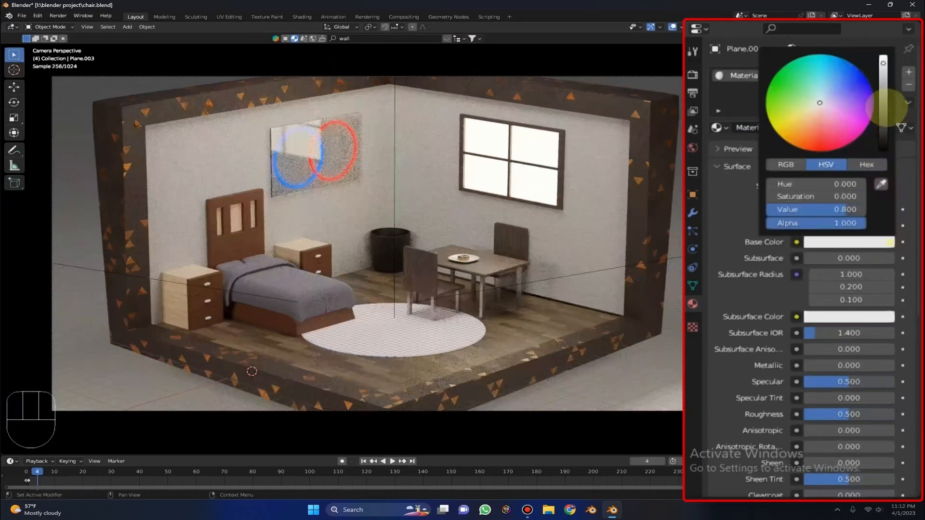
left_click_drag(887, 108, 883, 147)
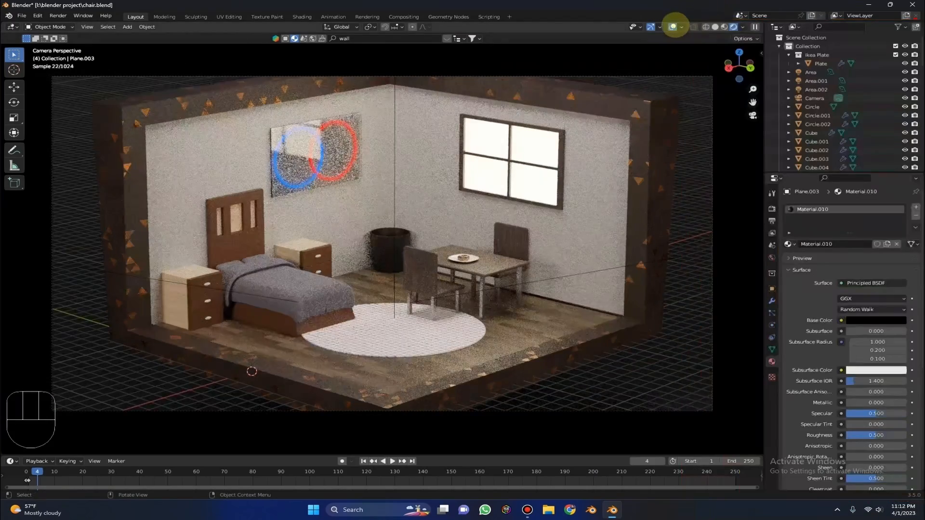
Step: Raise the ground plane about 3.45 m along global Z in solid shading and return to the rendered camera view
left_click(673, 27)
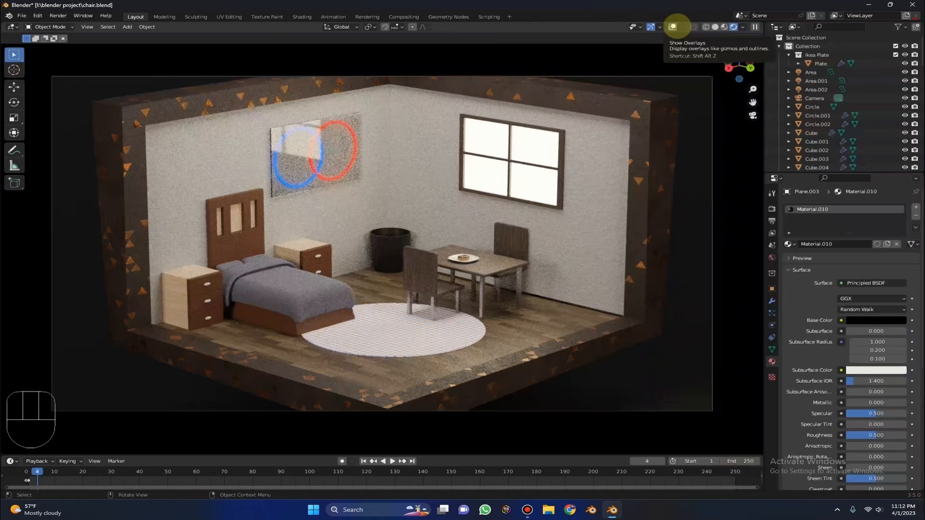
left_click(674, 27)
middle_click_drag(634, 162, 627, 148)
middle_click_drag(306, 238, 150, 212)
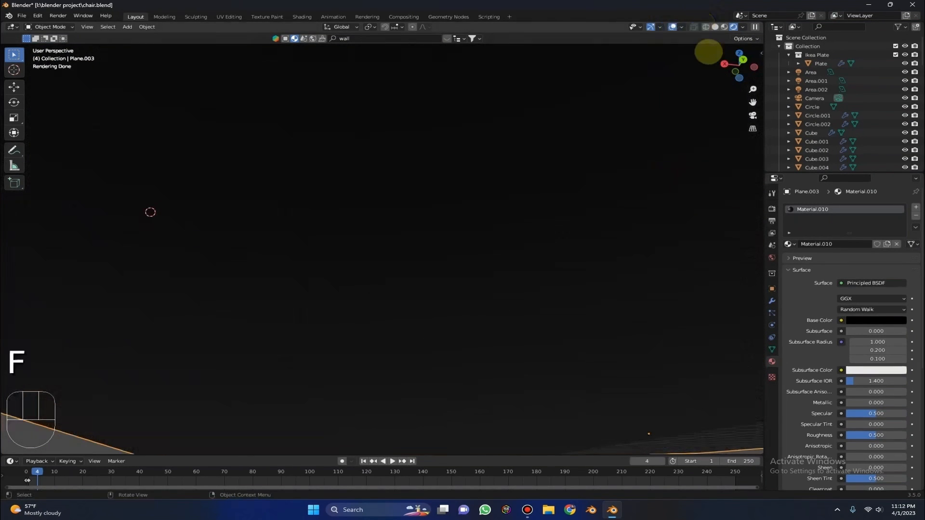
left_click(715, 27)
scroll(631, 77, "down", 3)
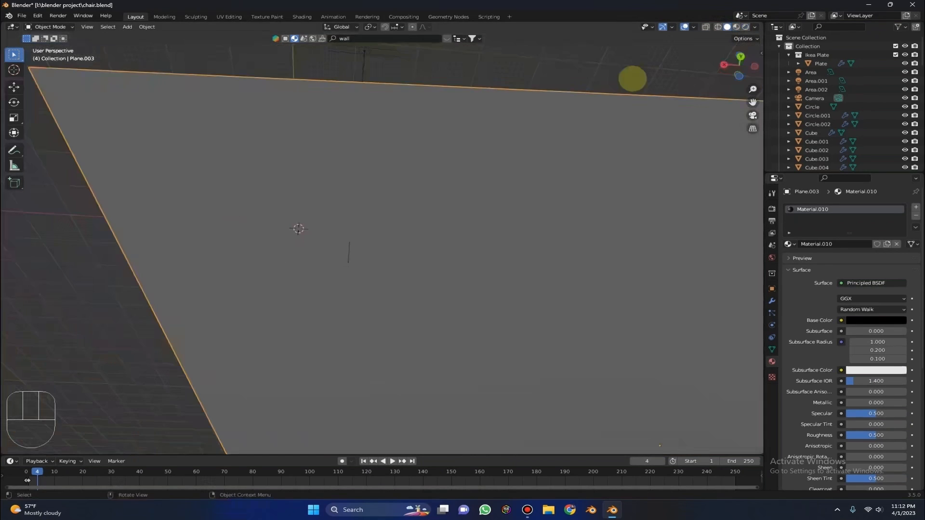
middle_click_drag(348, 251, 366, 272)
key("g")
key("g")
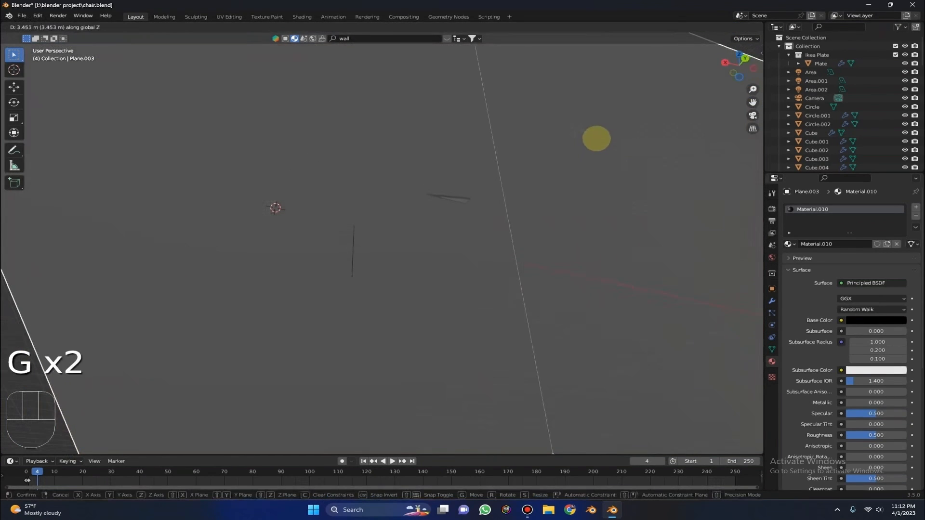
left_click(596, 138)
left_click(752, 115)
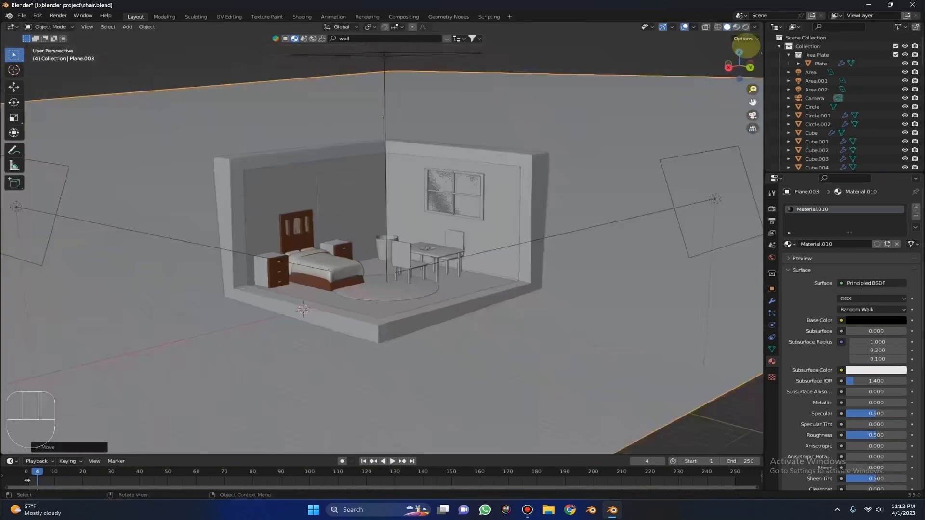
left_click(745, 27)
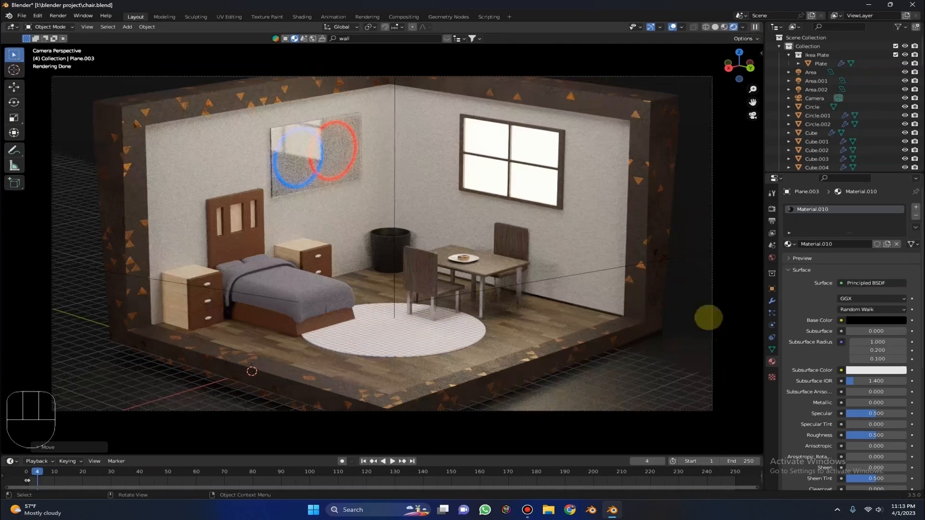
Step: Lower the ground plane slightly along global Z and check its position under the room from a wider view
key("g")
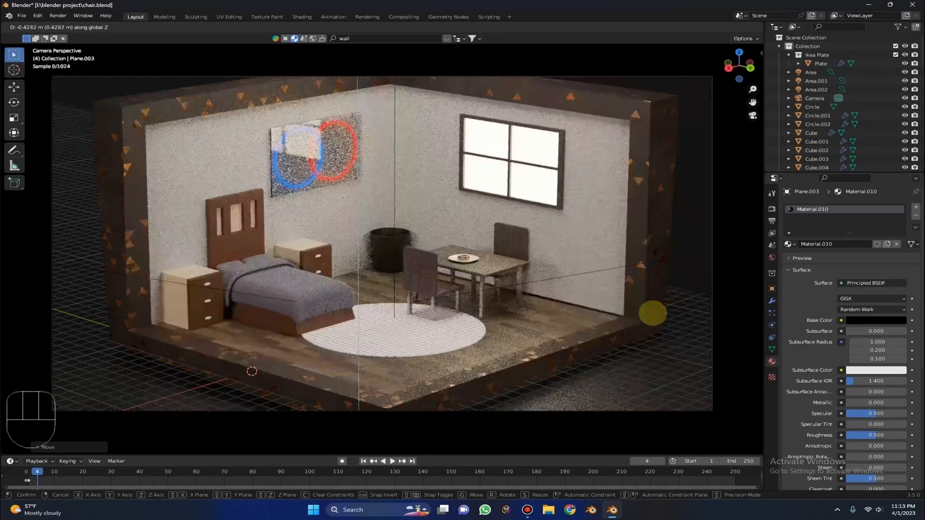
left_click(671, 326)
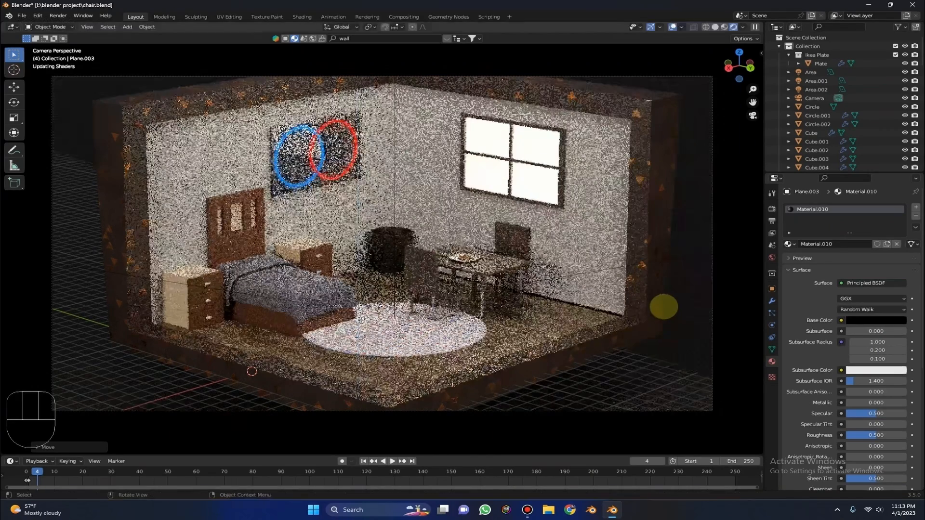
scroll(636, 265, "down", 4)
middle_click_drag(612, 262, 612, 265)
scroll(612, 265, "down", 7)
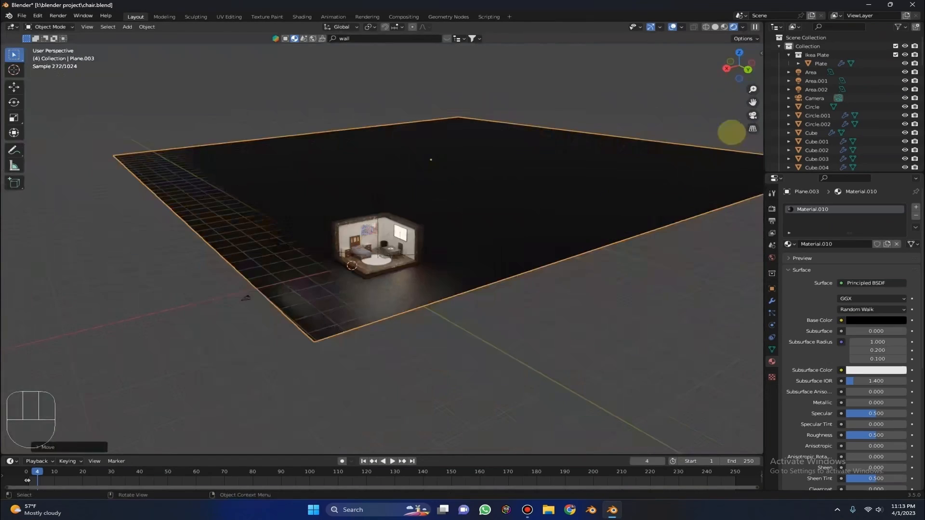
left_click(752, 116)
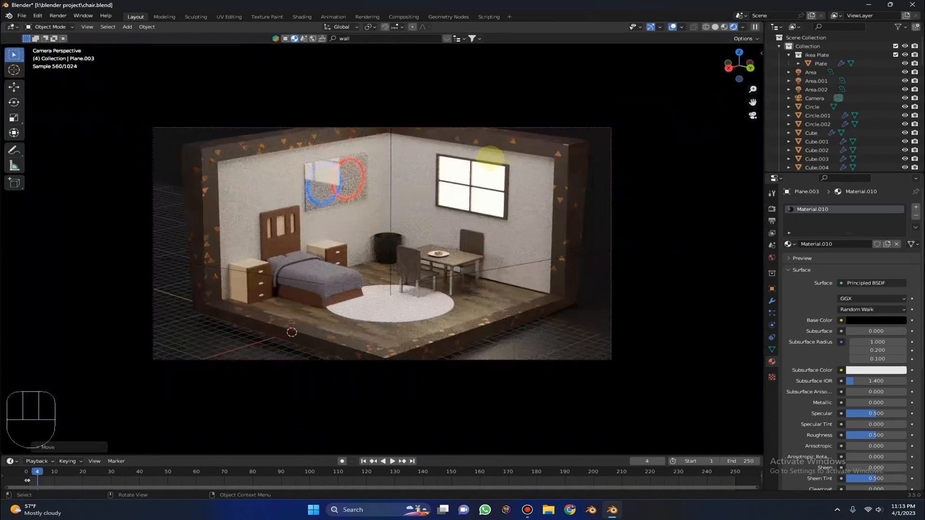
Step: Hide the viewport overlays in the camera view and try rotating the ground plane
key("g")
left_click(672, 26)
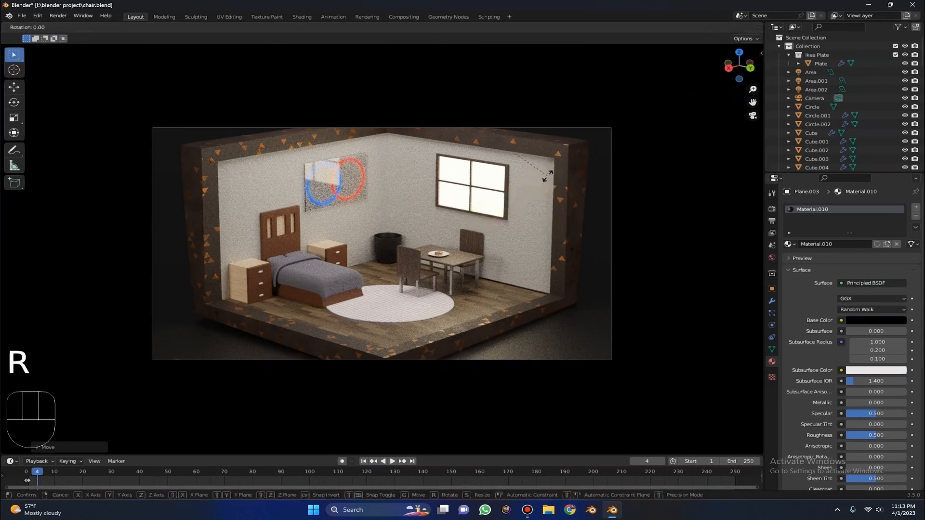
key("r")
left_click(562, 179)
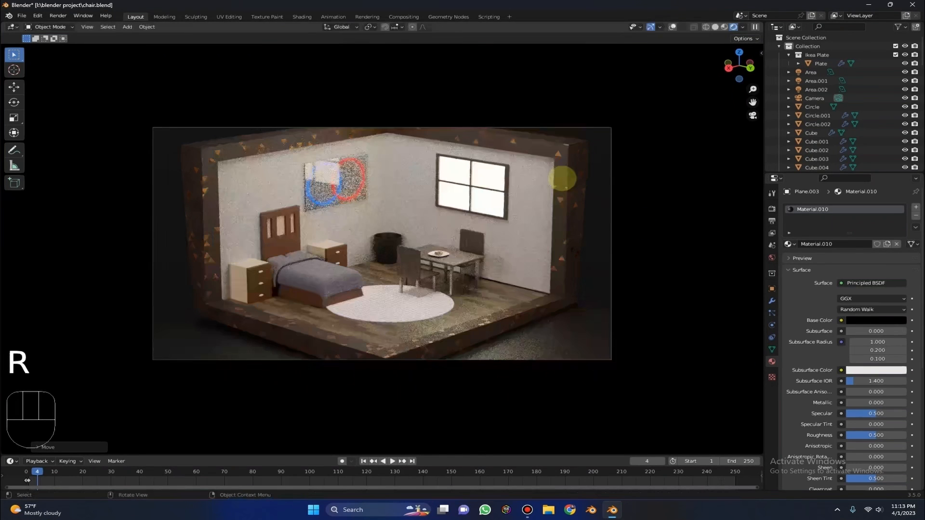
Step: Set the ground plane material's Metallic to 0.5 and its Roughness to 0.3
left_click_drag(864, 402, 876, 402)
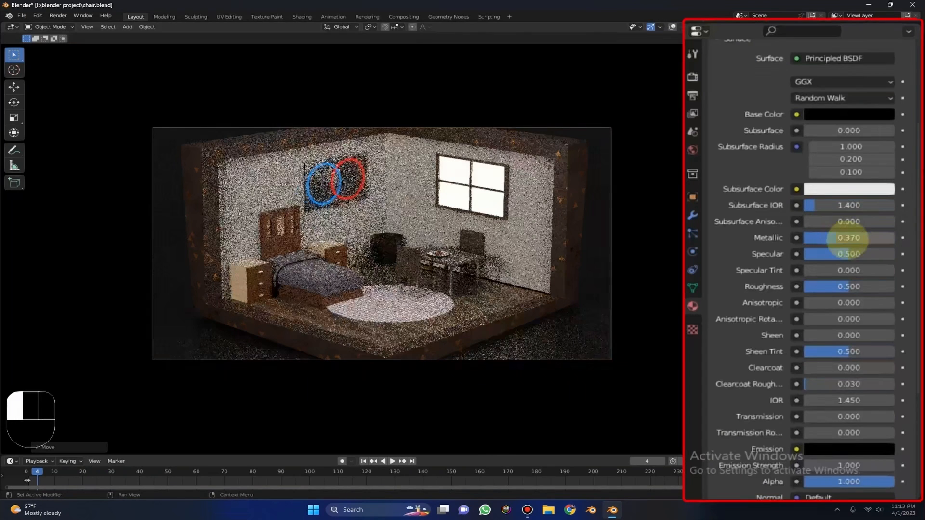
left_click(852, 237)
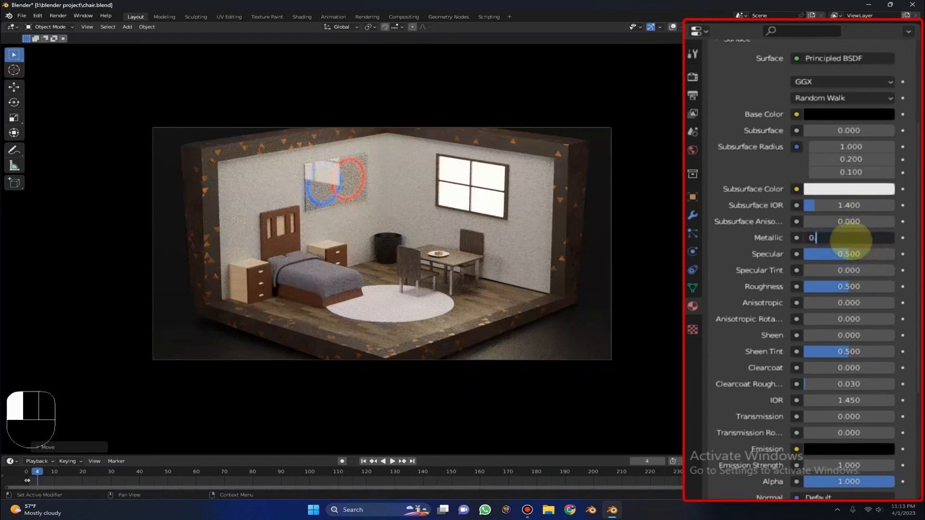
type("0.5")
key("Return")
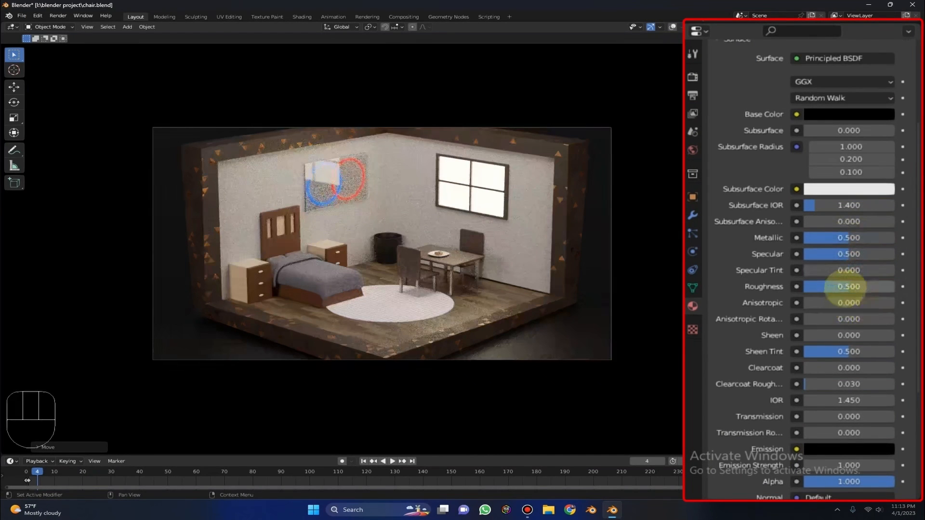
left_click(843, 288)
type("0.3")
key("Return")
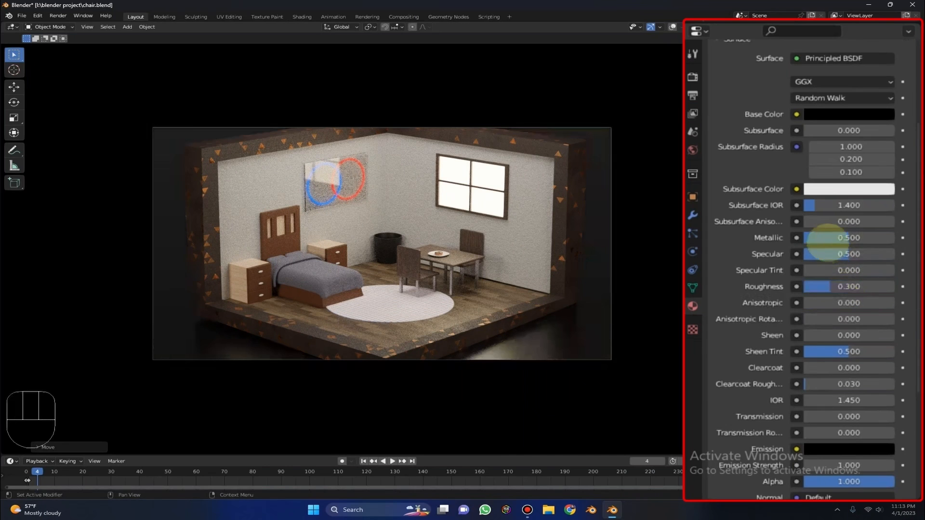
Step: Set the ground plane material's Metallic to 0.3 and Roughness to 0.7, and save the file
left_click(825, 237)
type("0.3")
key("Return")
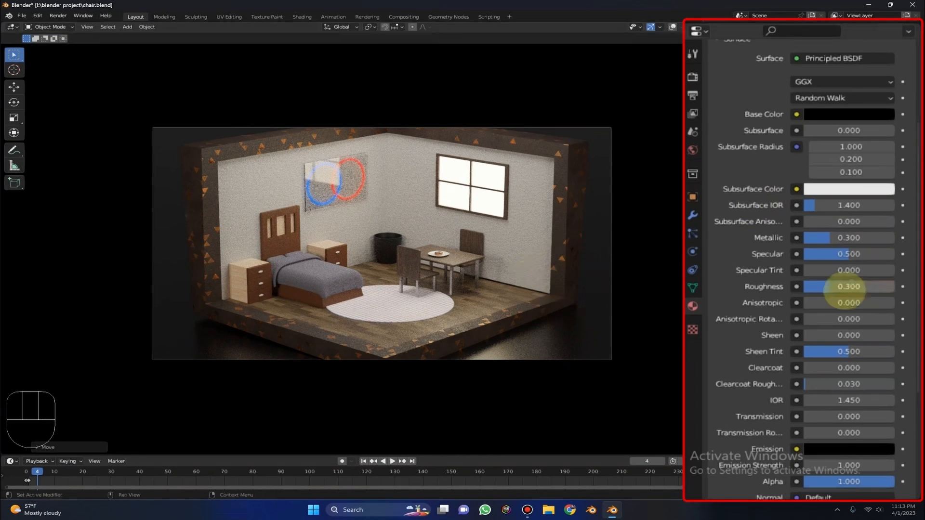
left_click(814, 286)
type("0")
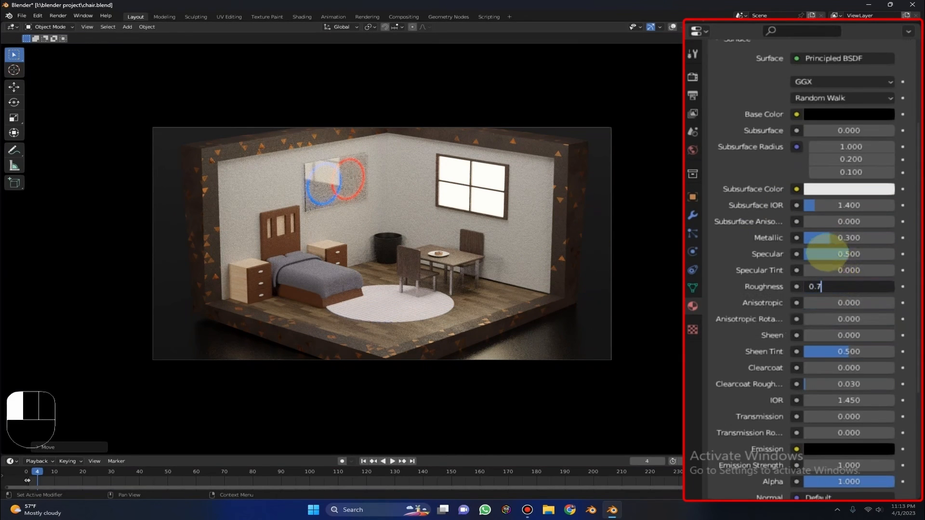
type(".7")
key("Return")
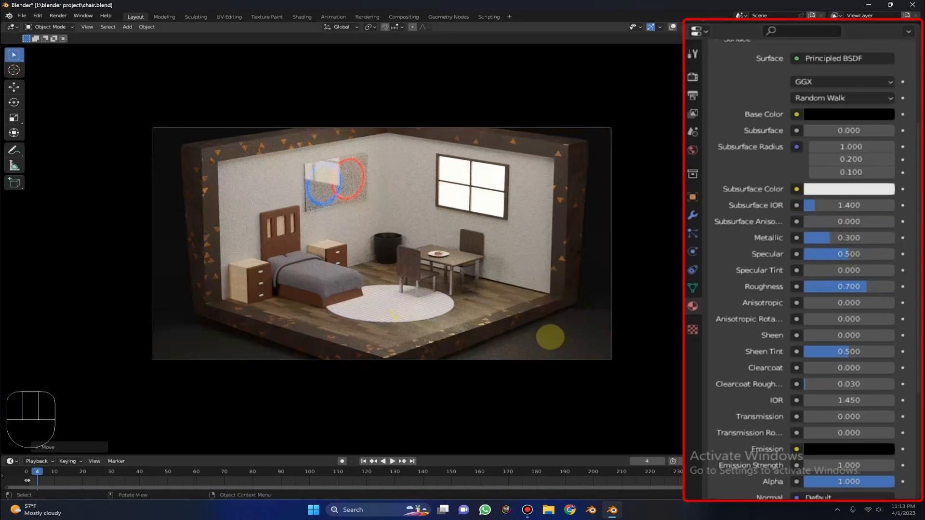
scroll(495, 295, "up", 2)
key("ctrl+s")
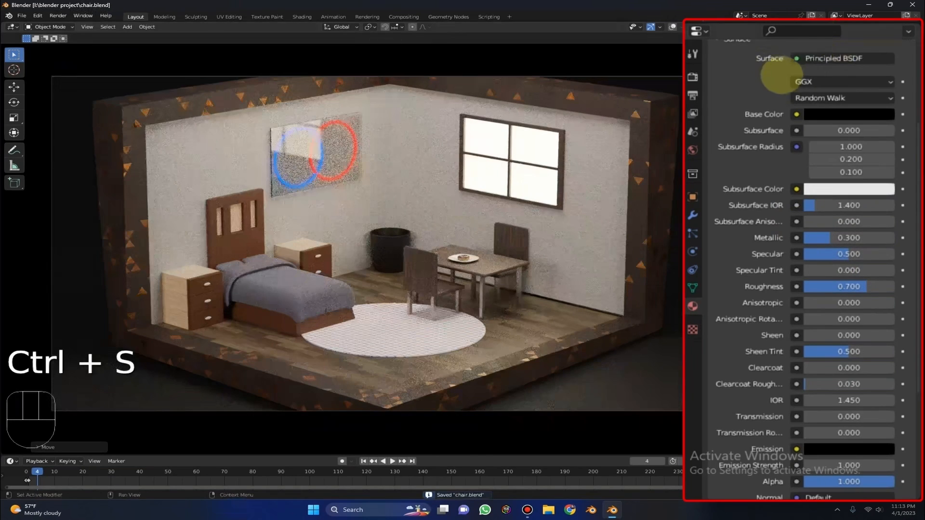
Step: Try a white emission color on the ground plane's material and return it to black
left_click(868, 111)
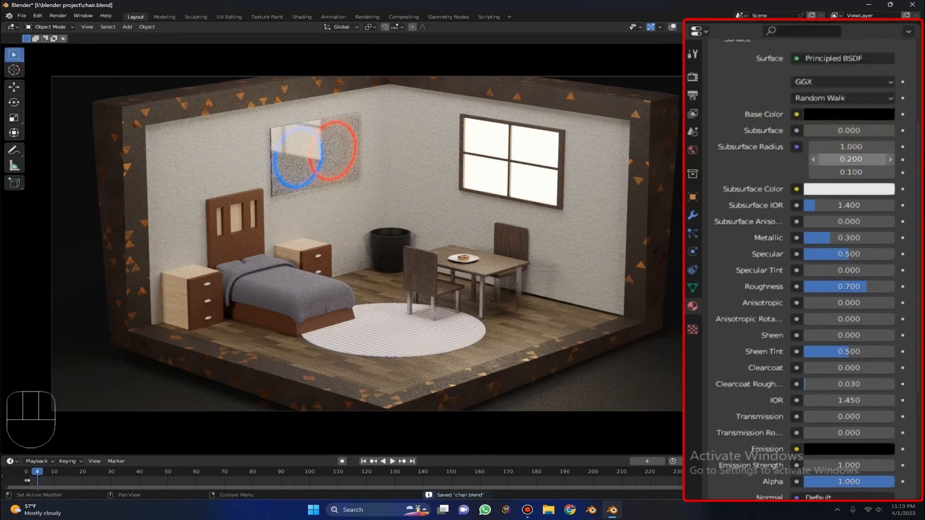
scroll(848, 205, "up", 5)
left_click(870, 244)
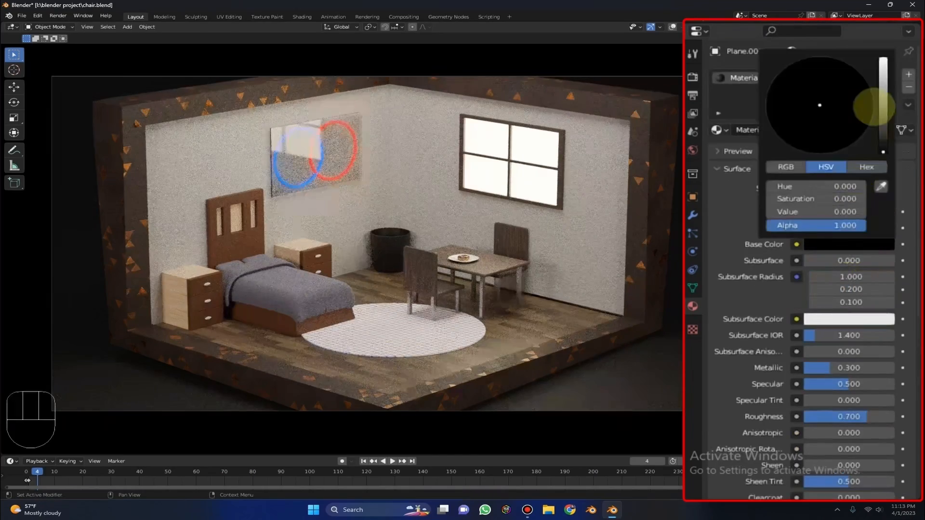
scroll(850, 332, "down", 5)
left_click(864, 448)
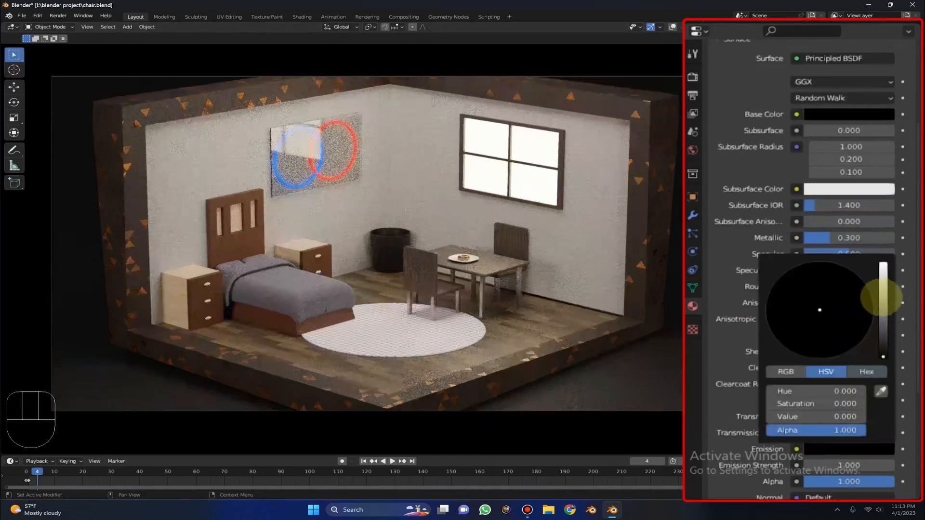
left_click(883, 263)
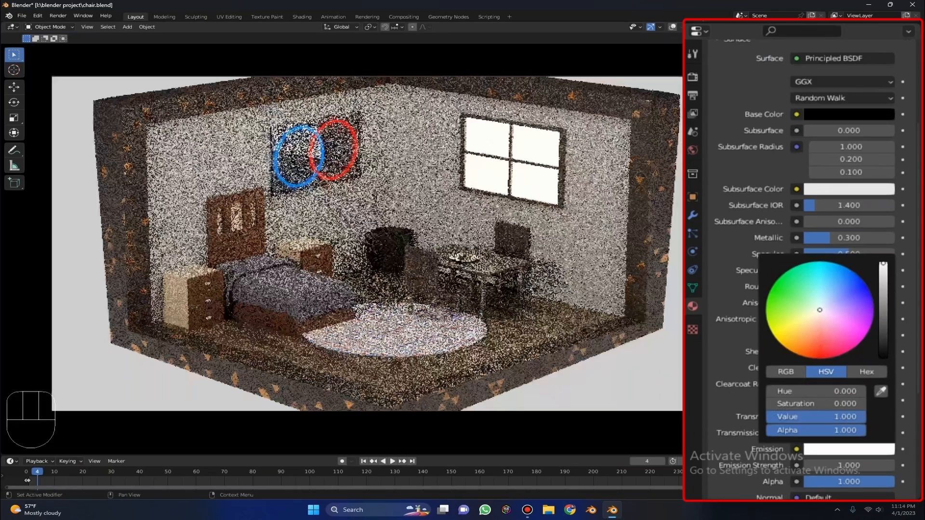
left_click_drag(883, 264, 883, 357)
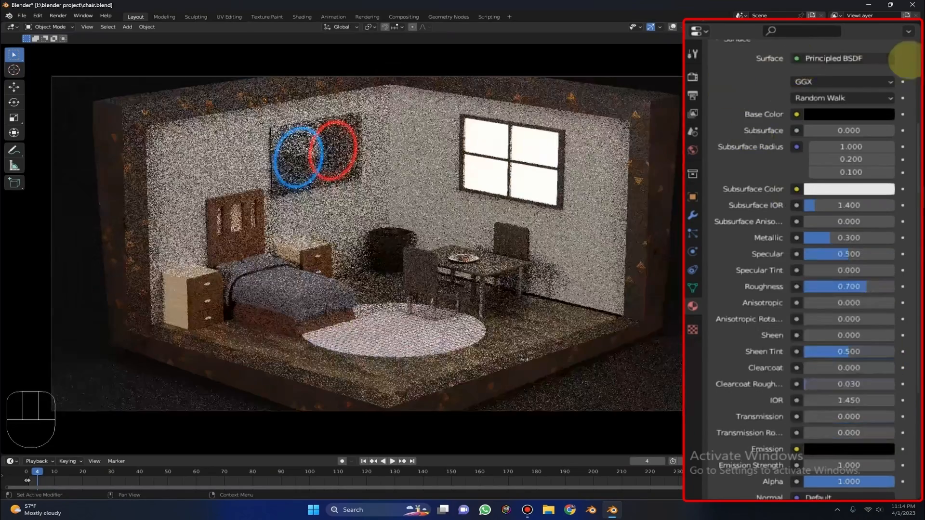
Step: Set the ground plane material's Base Color to a warm yellow with hue about 0.094, saturation 0.9 and value 1
left_click(885, 112)
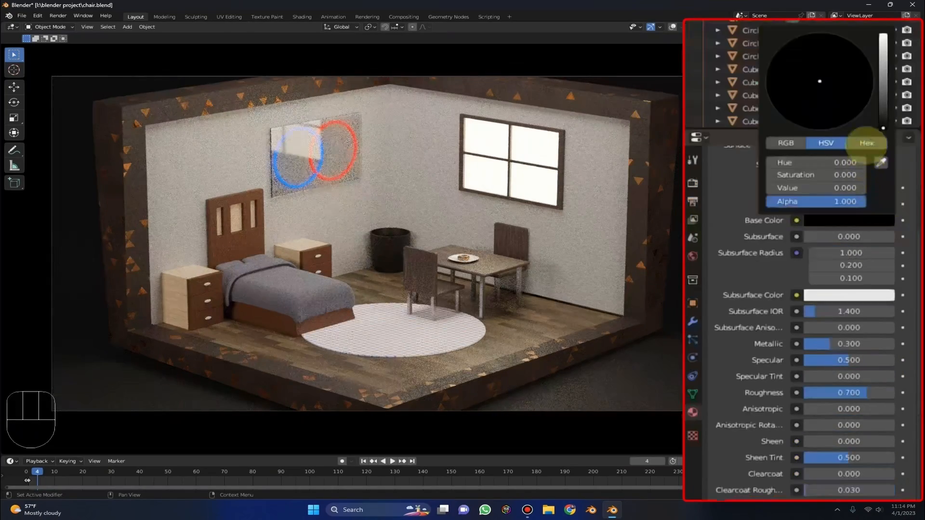
left_click(883, 36)
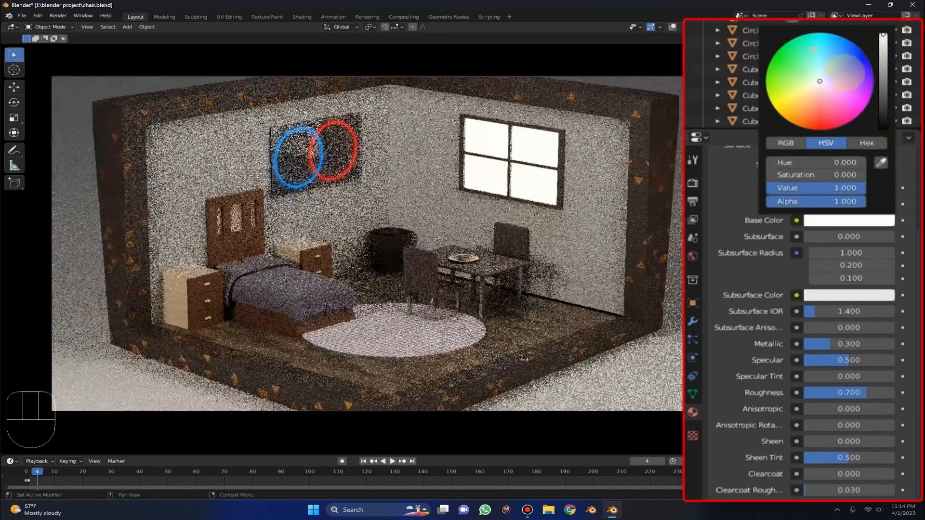
left_click(835, 70)
mouse_move(835, 70)
left_mouse_down()
mouse_move(821, 107)
mouse_move(837, 65)
mouse_move(824, 102)
mouse_move(802, 100)
left_mouse_up()
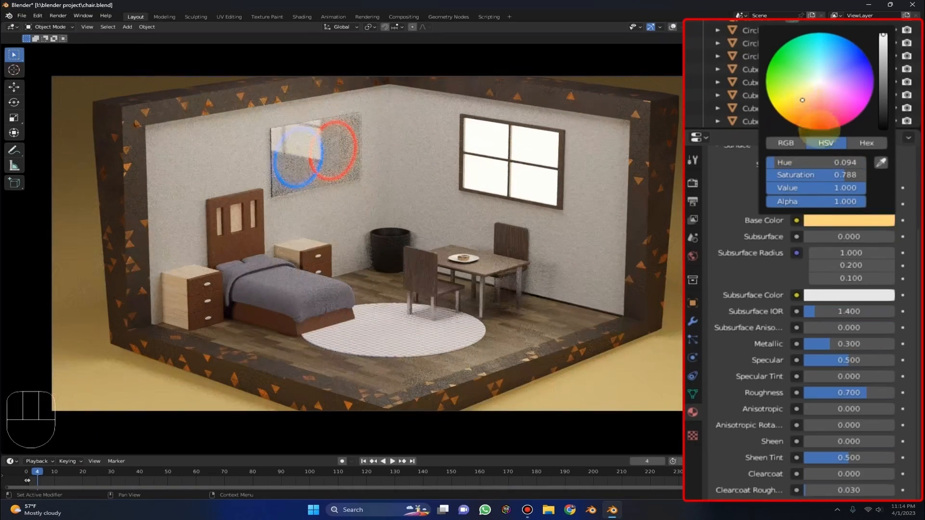
left_click_drag(840, 175, 853, 176)
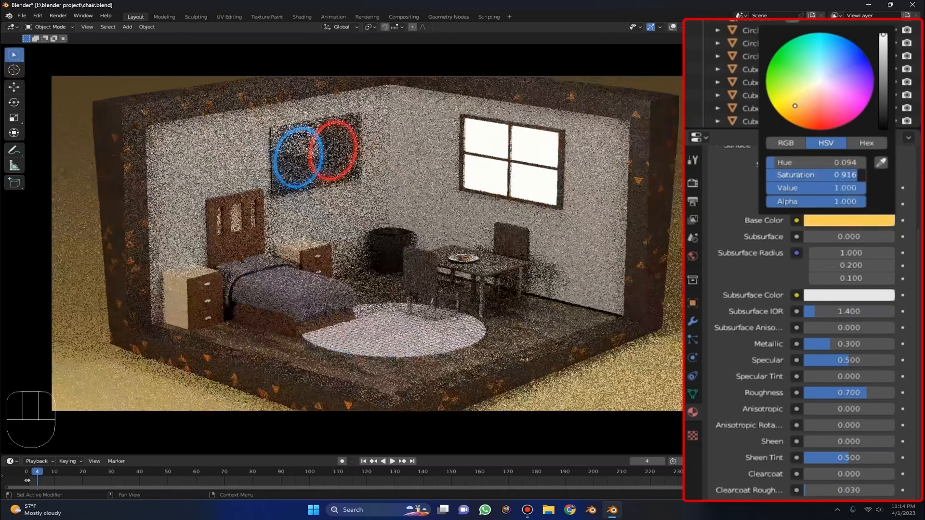
double_click(855, 174)
type("0")
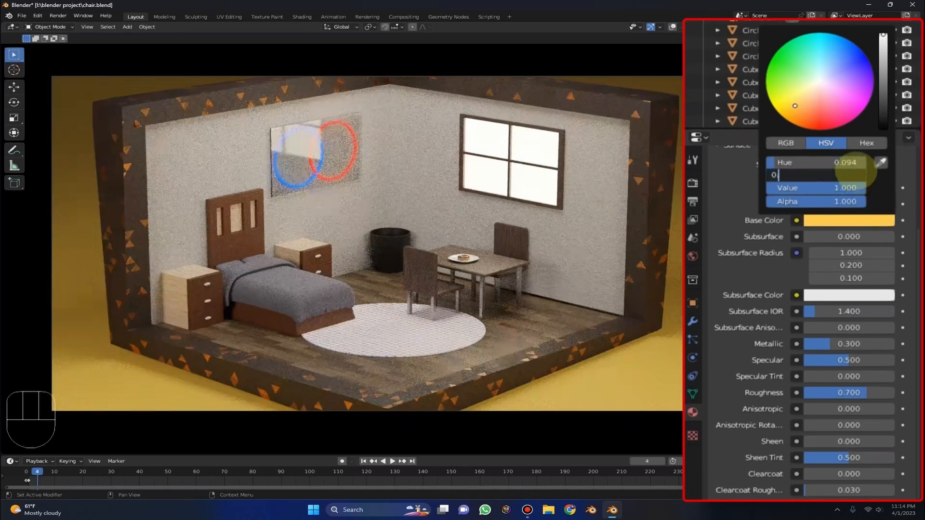
type(".9")
key("Return")
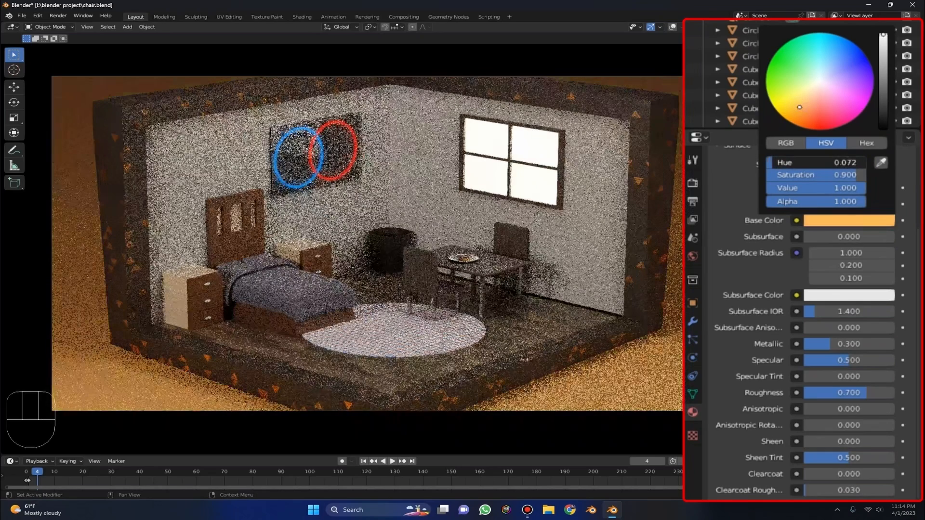
Step: Try hues of 0.07 and 0.05 for the ground plane's Base Color
double_click(777, 162)
type("0")
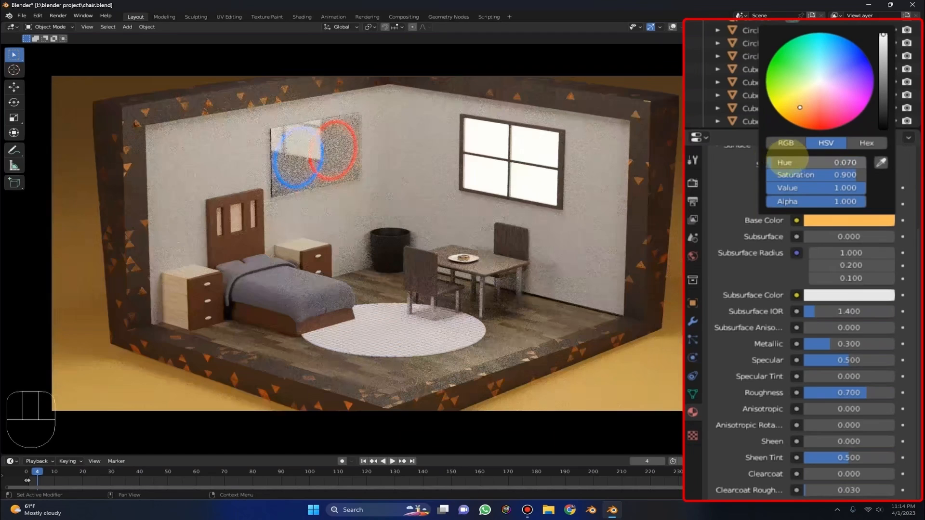
double_click(787, 162)
key("Return")
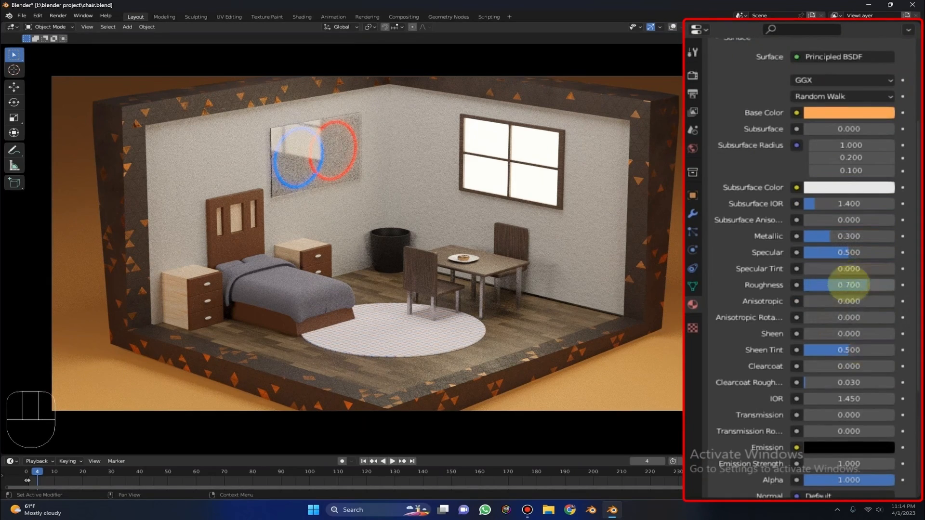
Step: Try Roughness values of 0.2 and 0 with Metallic values between 0 and 1 on the ground plane's material
double_click(848, 284)
type("0.2")
key("Return")
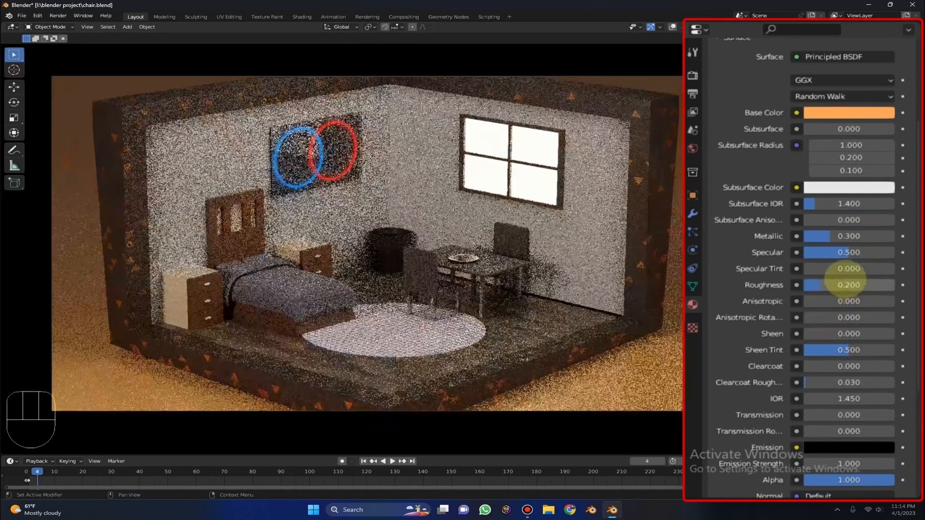
mouse_move(848, 236)
left_mouse_down()
mouse_move(897, 236)
mouse_move(834, 236)
left_mouse_up()
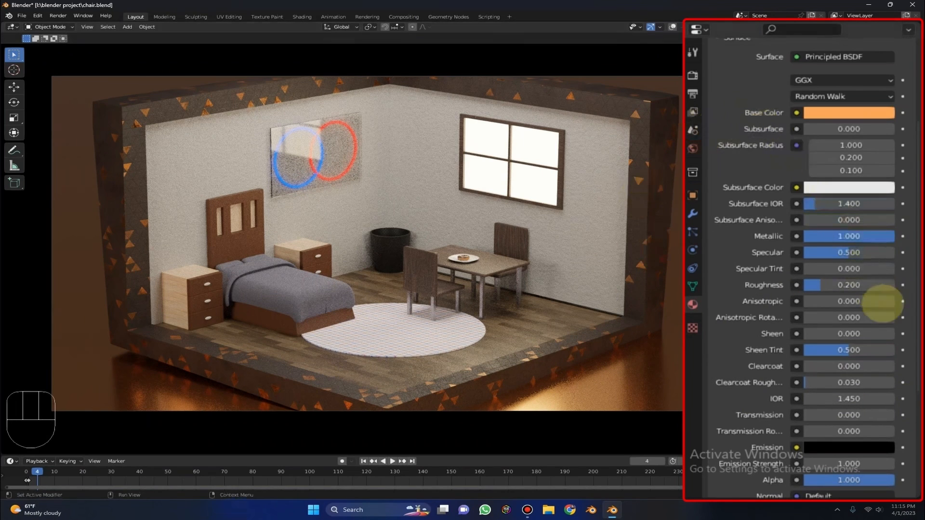
left_click_drag(877, 236, 790, 235)
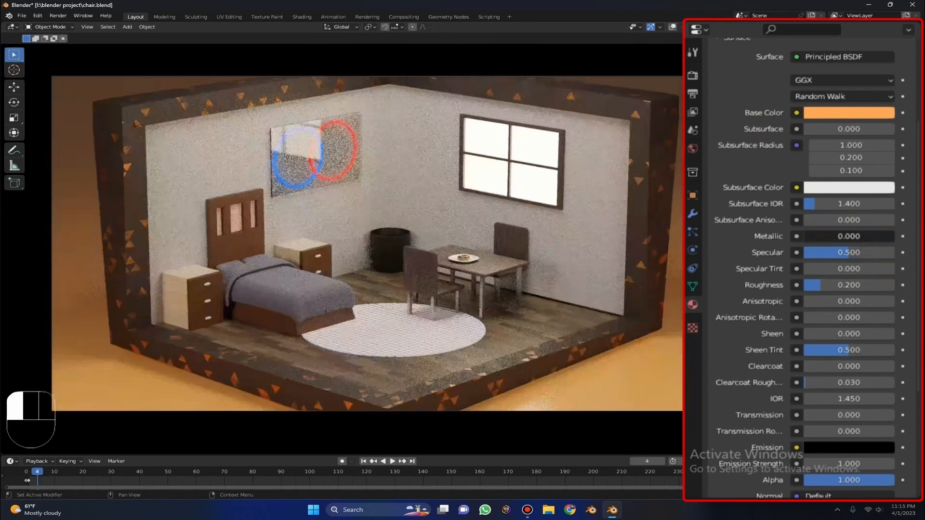
left_click_drag(803, 236, 825, 236)
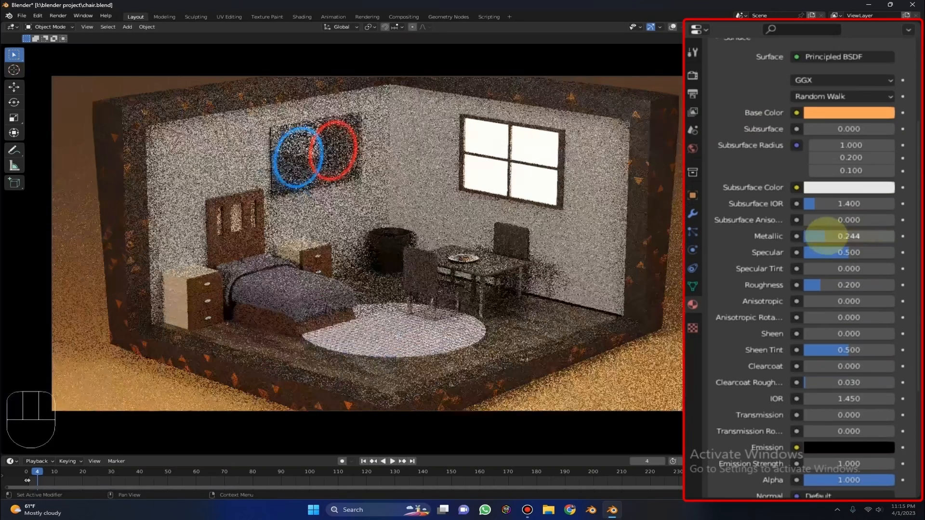
left_click_drag(826, 285, 799, 285)
left_click_drag(825, 236, 896, 236)
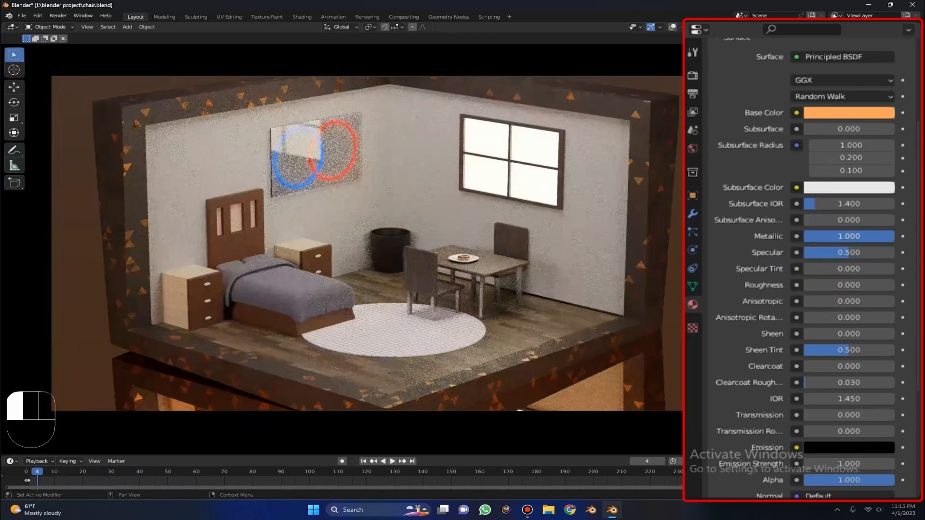
Step: Set the ground plane material's Metallic to 0 and its Roughness to 0.5
left_click_drag(893, 236, 818, 237)
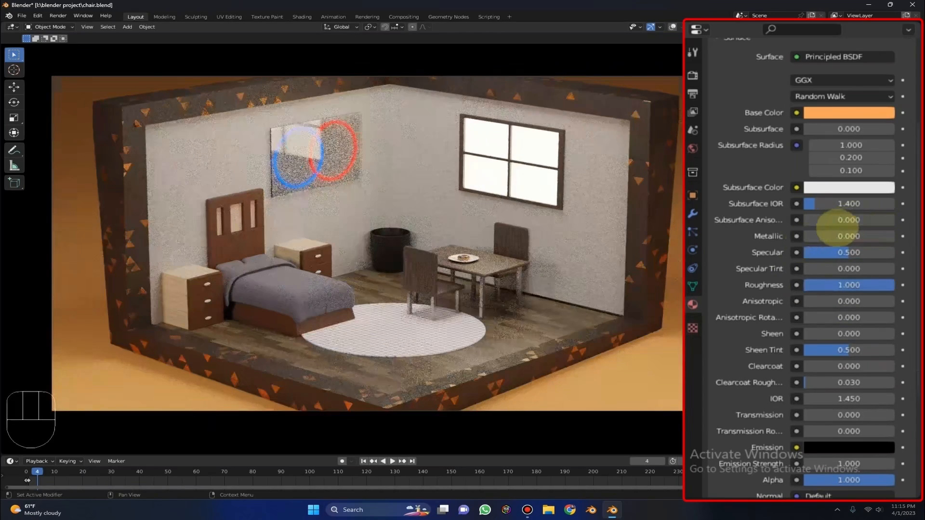
left_click_drag(838, 236, 805, 236)
left_click(849, 285)
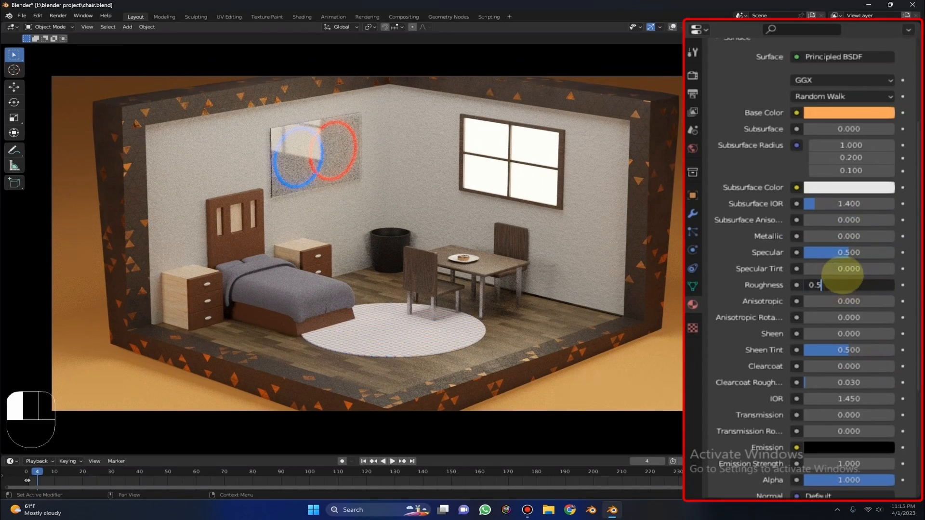
type("0.5")
key("Return")
Step: Try a hue of 0.1 for the ground plane's Base Color
left_click(849, 112)
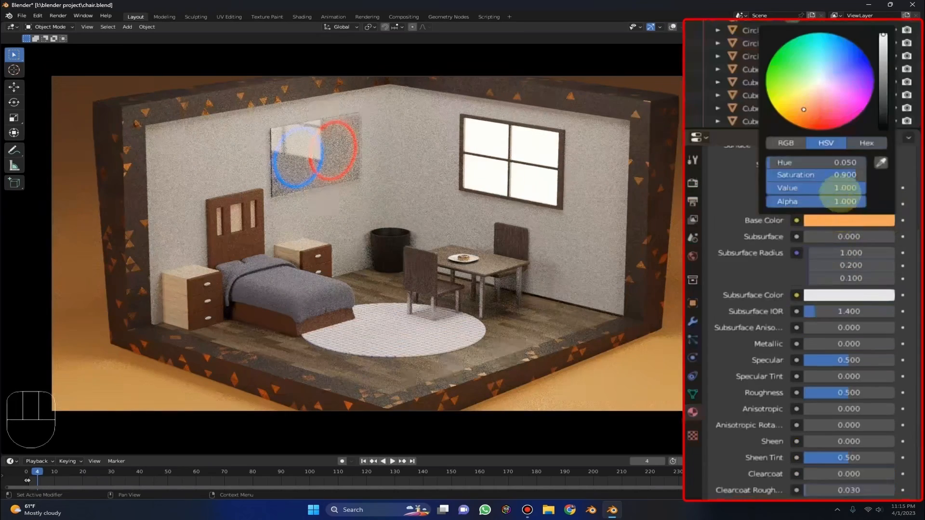
left_click(832, 162)
type("0")
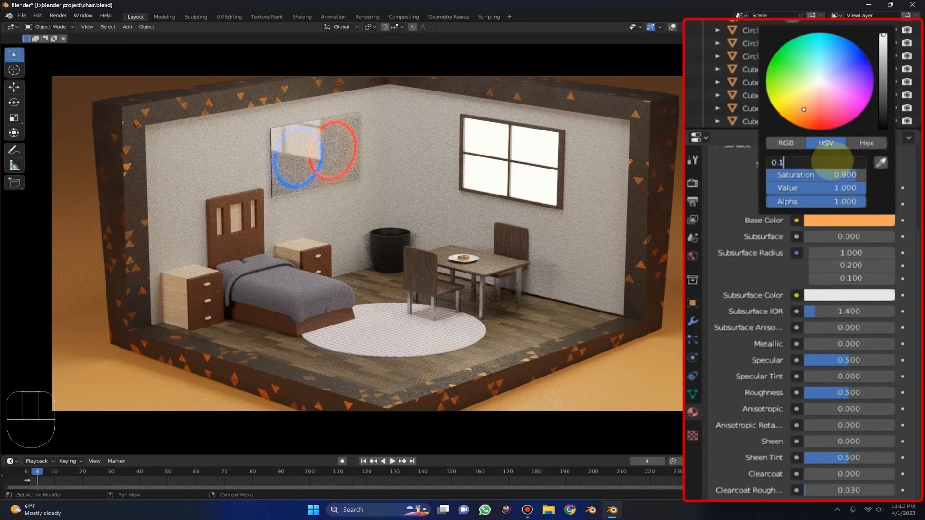
type(".1")
key("Return")
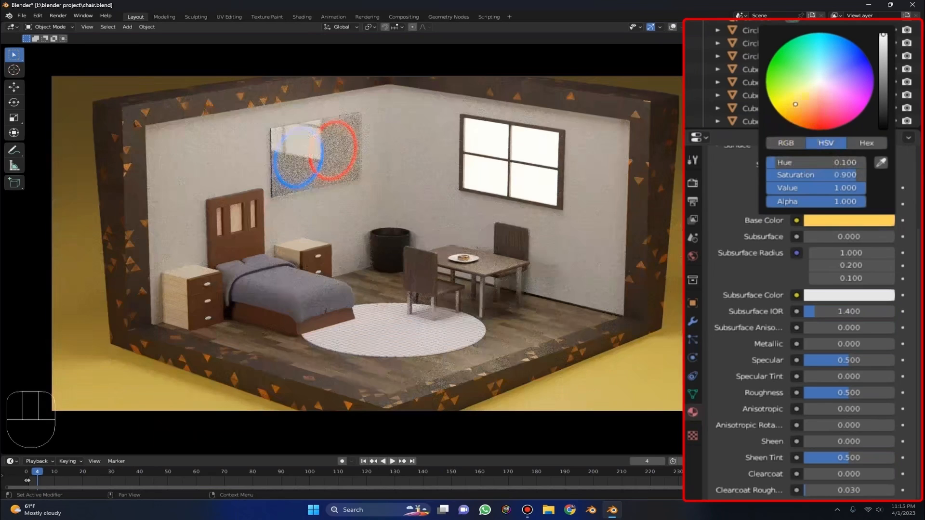
Step: Set the ground plane's Base Color to saturation 0.8 and hue 0.07, and save the file
left_click(803, 103)
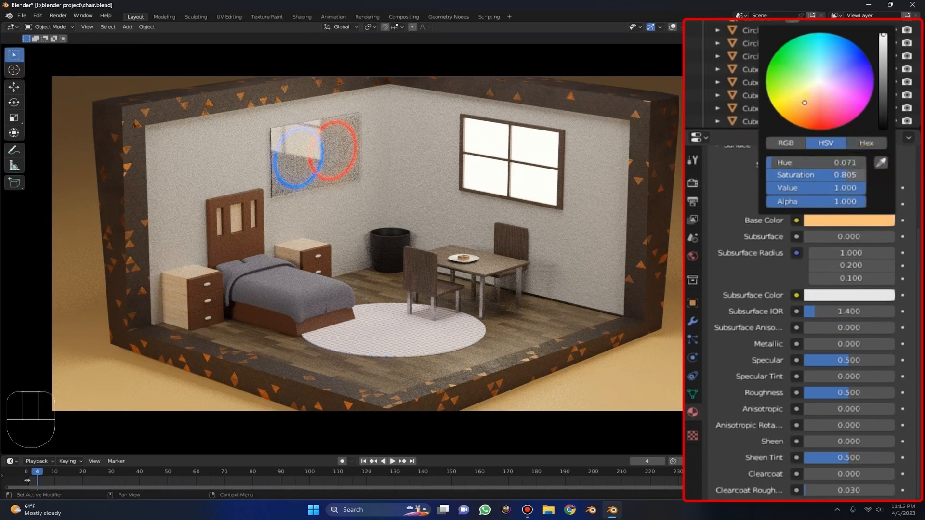
left_click(848, 175)
type("0.8")
key("Return")
left_click(830, 163)
type("0")
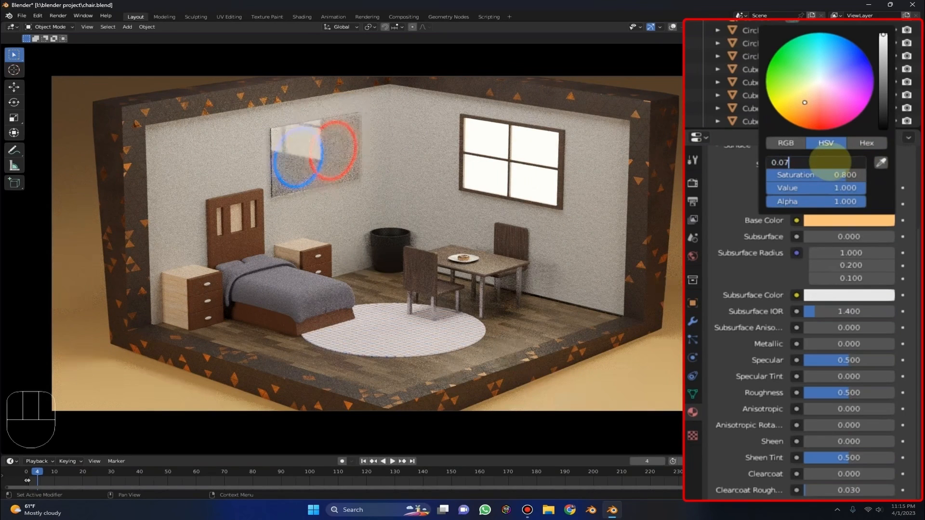
key("Return")
key("ctrl+s")
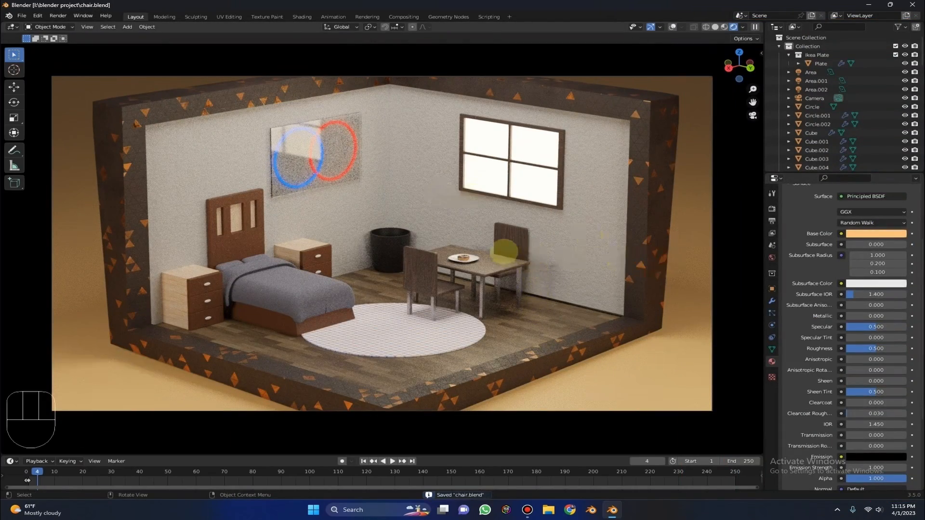
Step: Select the plate on the table and switch the viewport to solid shading
middle_click_drag(517, 259, 496, 268)
scroll(556, 312, "up", 8)
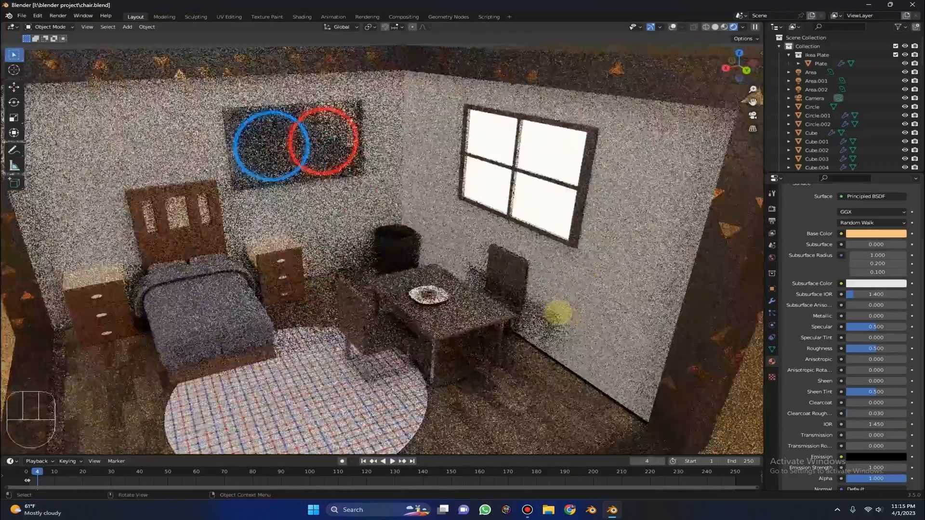
middle_click_drag(552, 306, 543, 291)
scroll(542, 291, "up", 10)
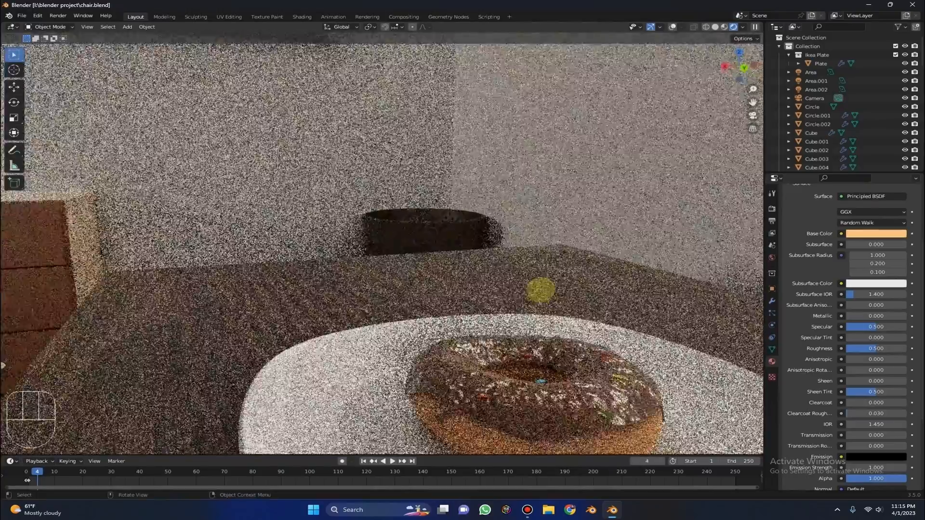
scroll(540, 289, "down", 10)
left_click(478, 336)
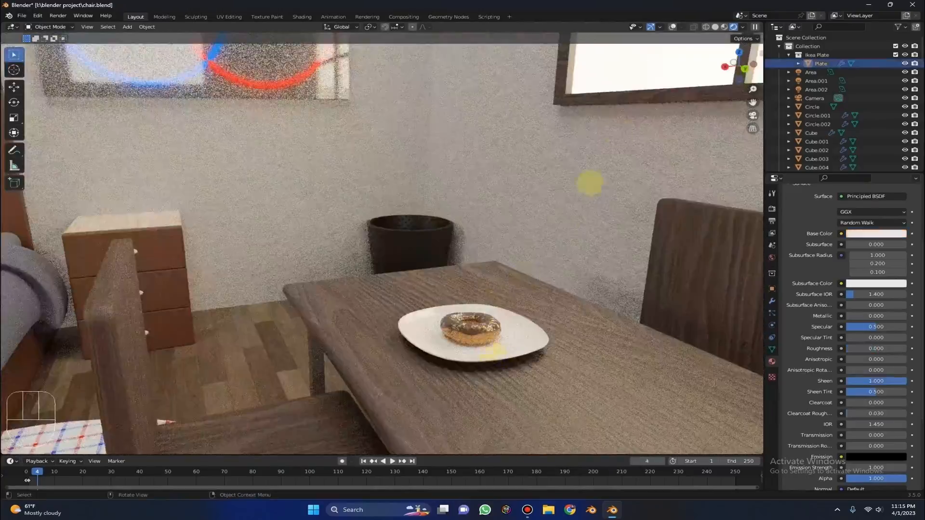
left_click(715, 26)
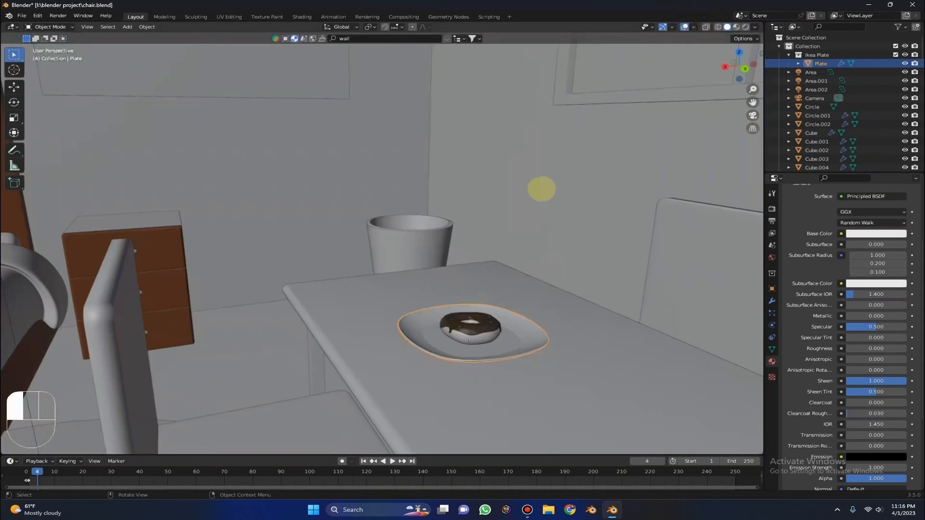
Step: Add the doughnut to the selection and move it with the plate along X and Y toward one end of the table
left_click(473, 314, "shift")
left_click_drag(576, 338, 611, 377, "ctrl")
key("g")
key("z")
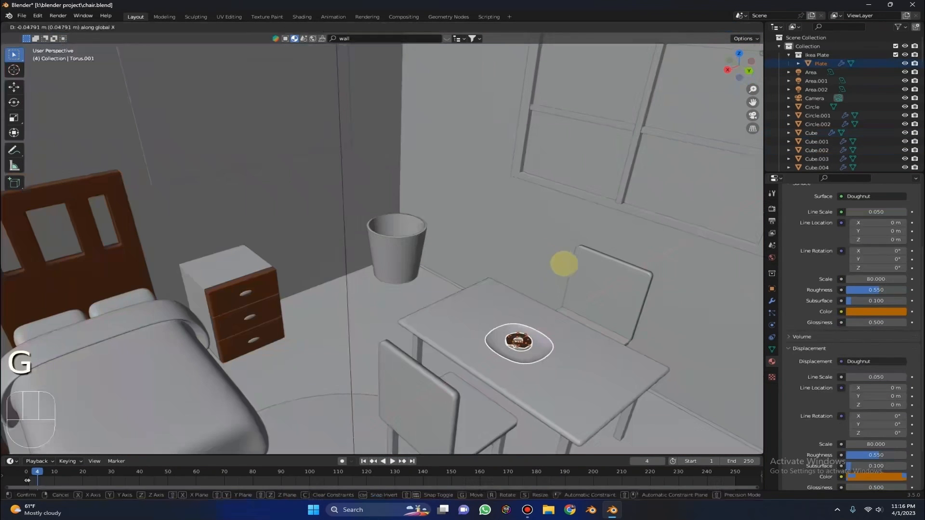
left_click(568, 268)
key("g")
key("y")
left_click(604, 299)
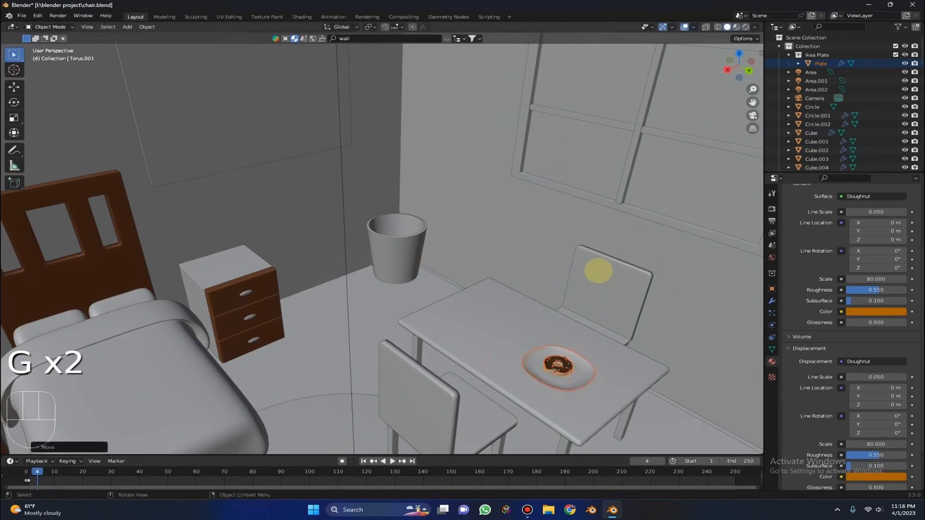
Step: Rotate the plate and doughnut about the Z axis and return to the camera view
key("r")
key("z")
left_click(630, 319)
scroll(622, 313, "down", 8)
scroll(687, 284, "down", 6)
left_click(686, 283)
left_click(752, 114)
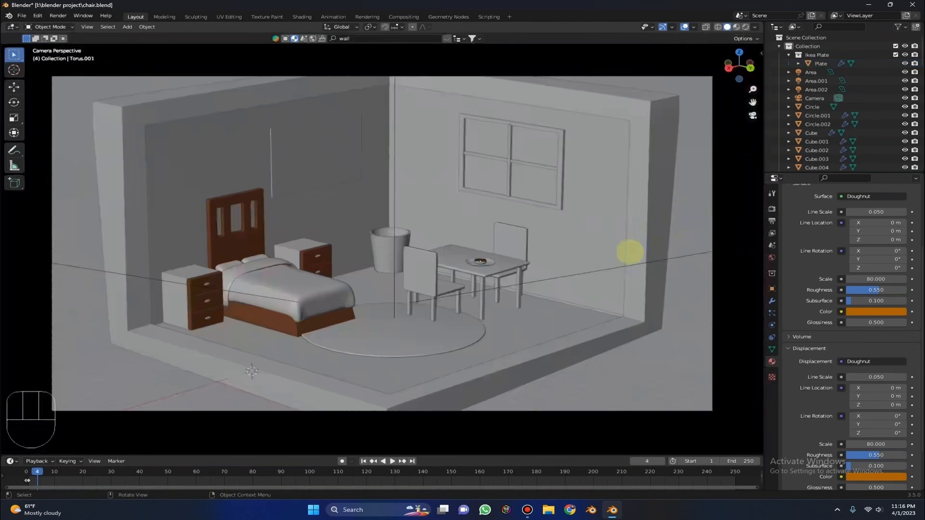
Step: Select the ground plane and rotate it slightly about the global Y axis
left_click(666, 340)
middle_click_drag(637, 282, 658, 223)
scroll(659, 207, "up", 3)
key("r")
key("x")
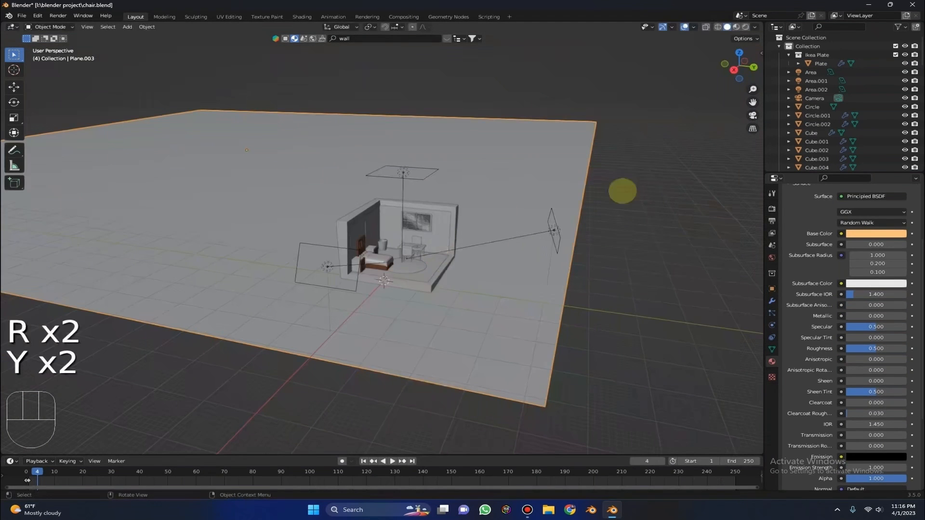
key("r")
left_click(605, 190)
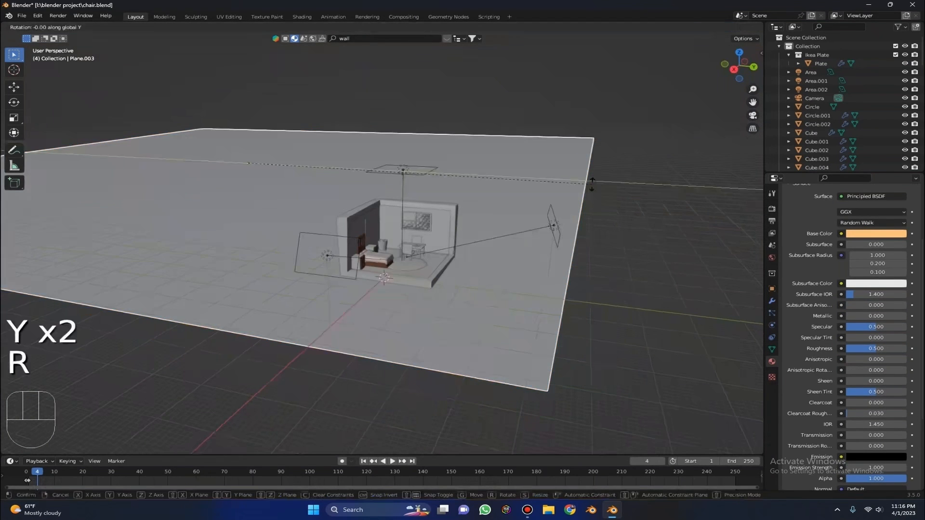
Step: Fine-tune the ground plane's rotation about the Y and X axes while viewing it from below the room
scroll(597, 183, "up", 1)
middle_click_drag(598, 183, 609, 139)
scroll(600, 166, "up", 3)
key("r")
key("y")
left_click(614, 139)
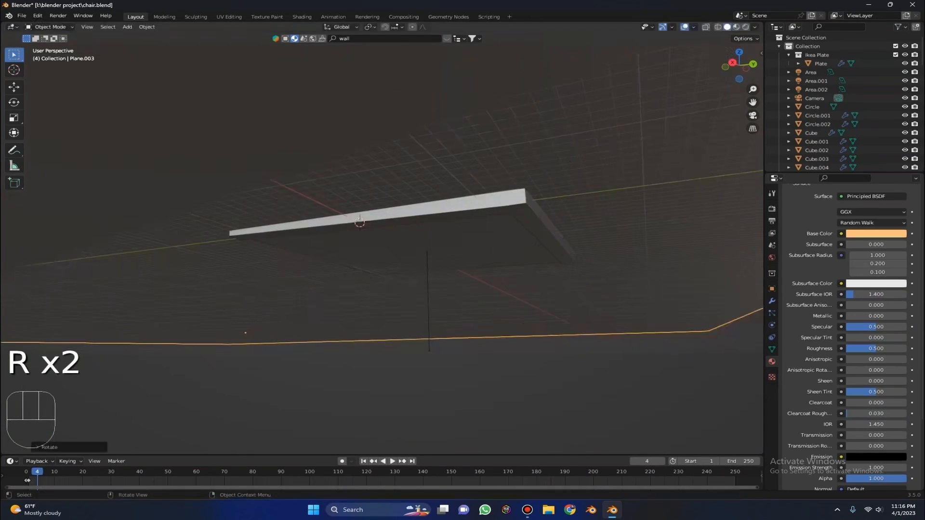
key("r")
key("x")
left_click(617, 140)
Step: Move the ground plane along the Z axis in small amounts and rotate it slightly so it sits closely beneath the room
key("g")
key("z")
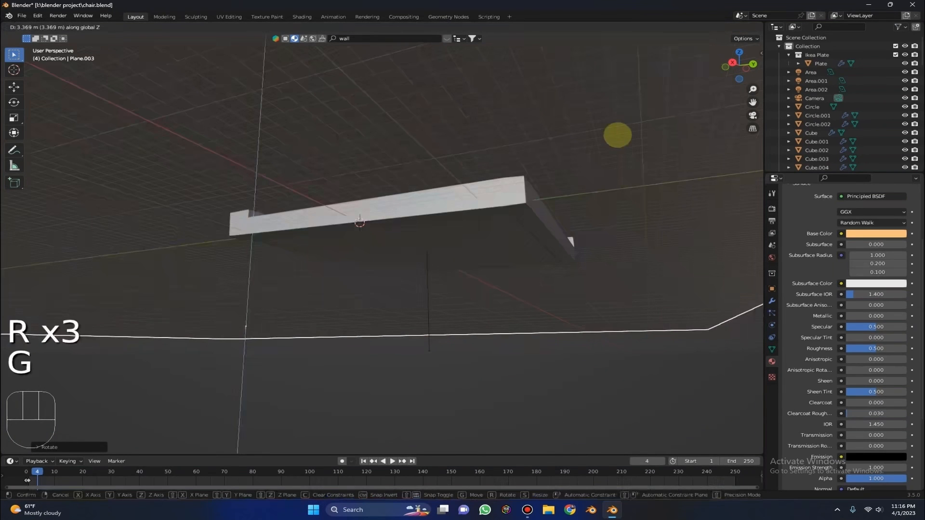
left_click(603, 134)
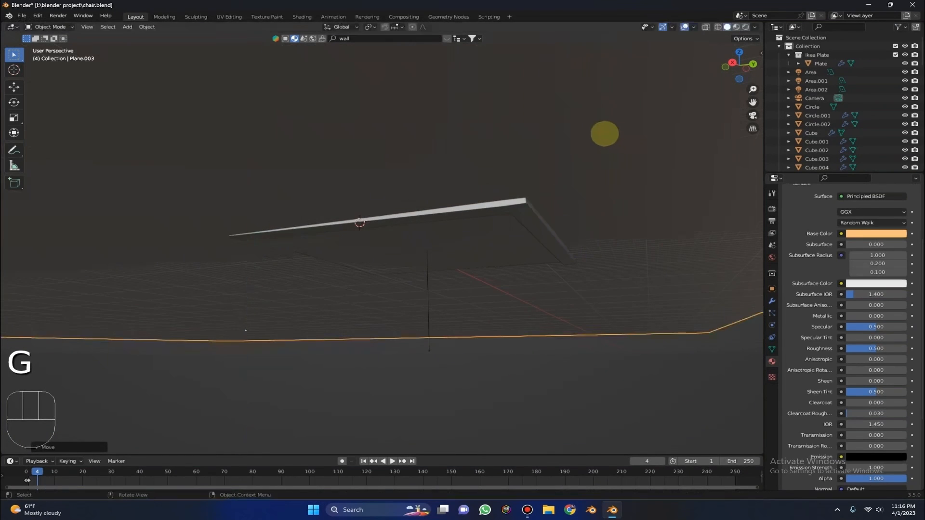
key("r")
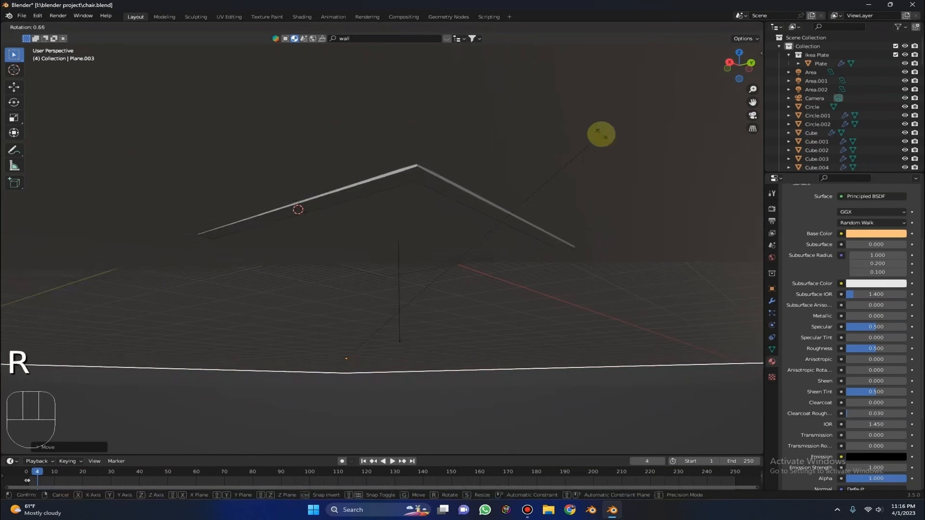
key("g")
key("z")
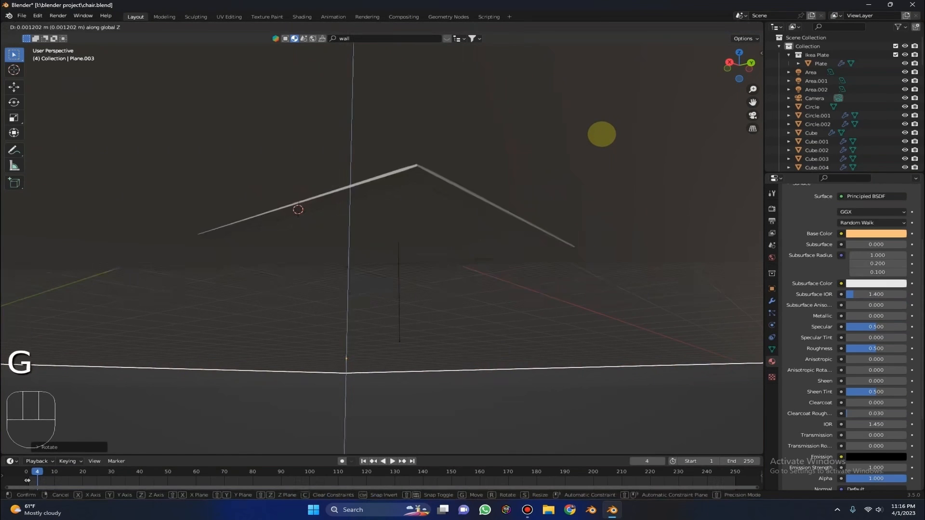
left_click(601, 135)
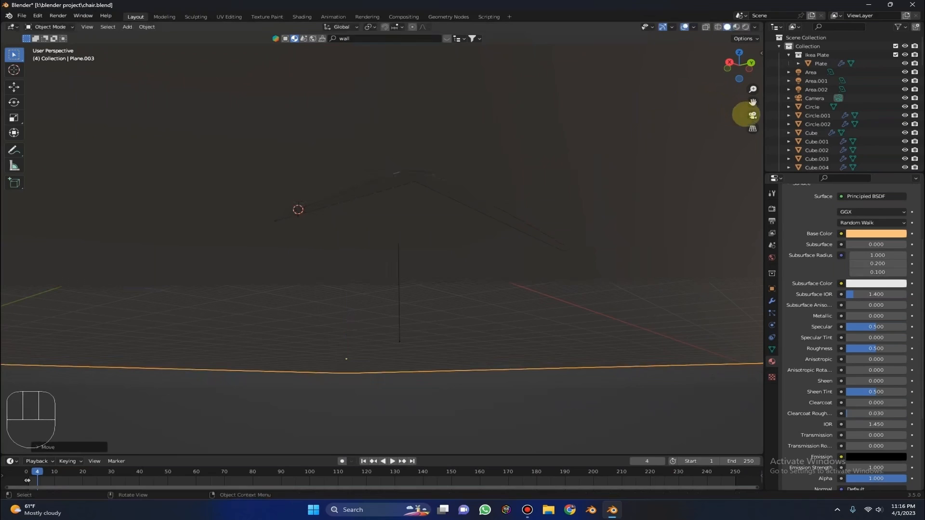
Step: Return to the camera view in rendered shading and show the Cycles sampling settings
left_click(751, 115)
left_click(745, 26)
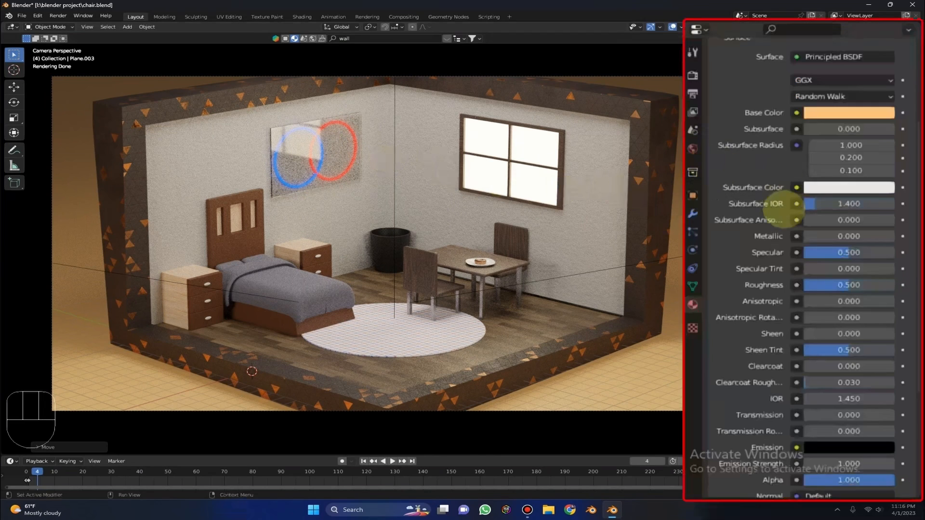
scroll(837, 301, "down", 6)
scroll(840, 395, "up", 5)
left_click(692, 75)
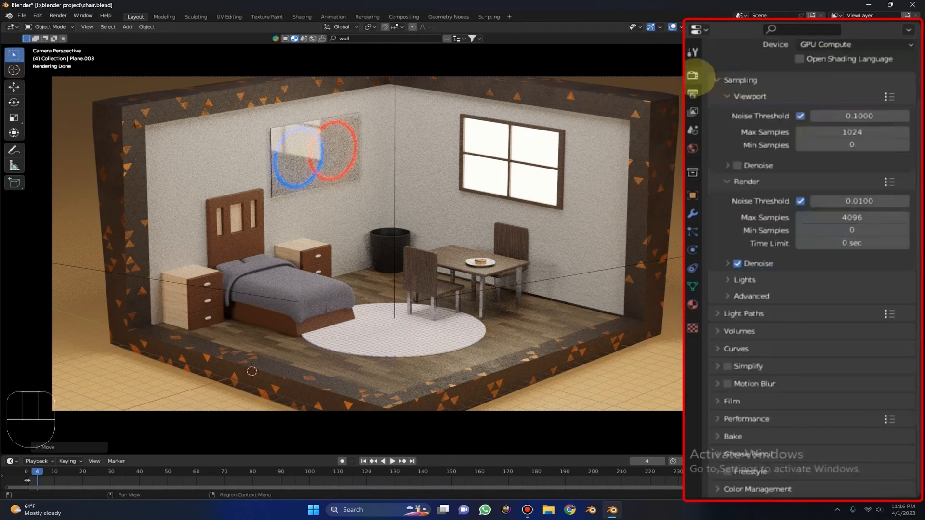
scroll(832, 212, "up", 4)
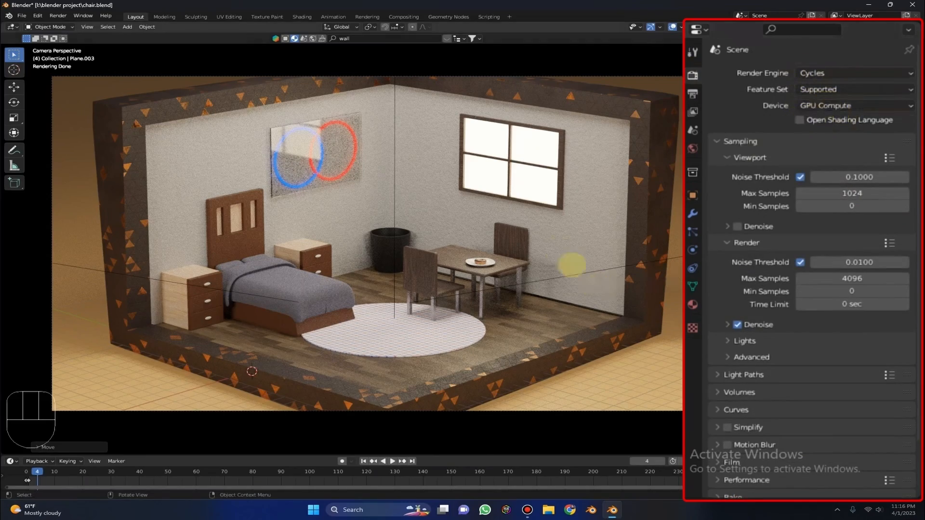
scroll(342, 243, "up", 2)
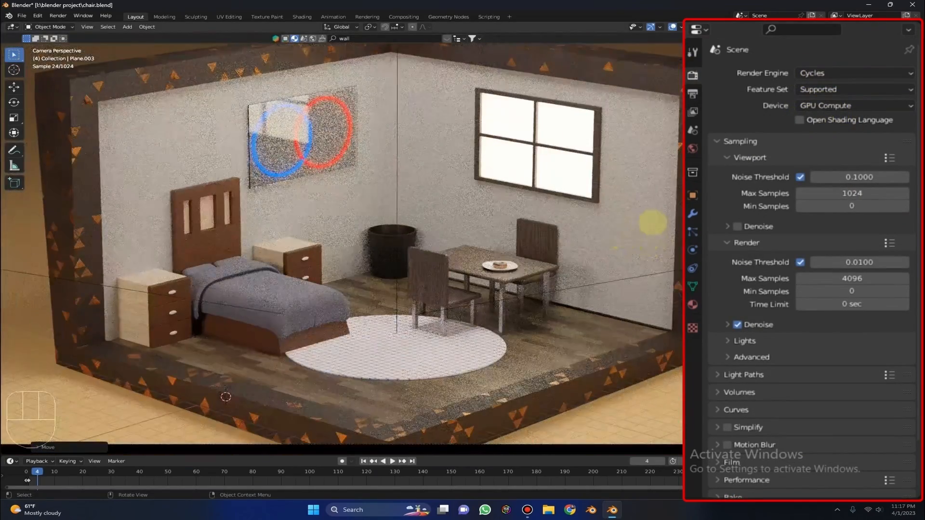
scroll(652, 222, "down", 3)
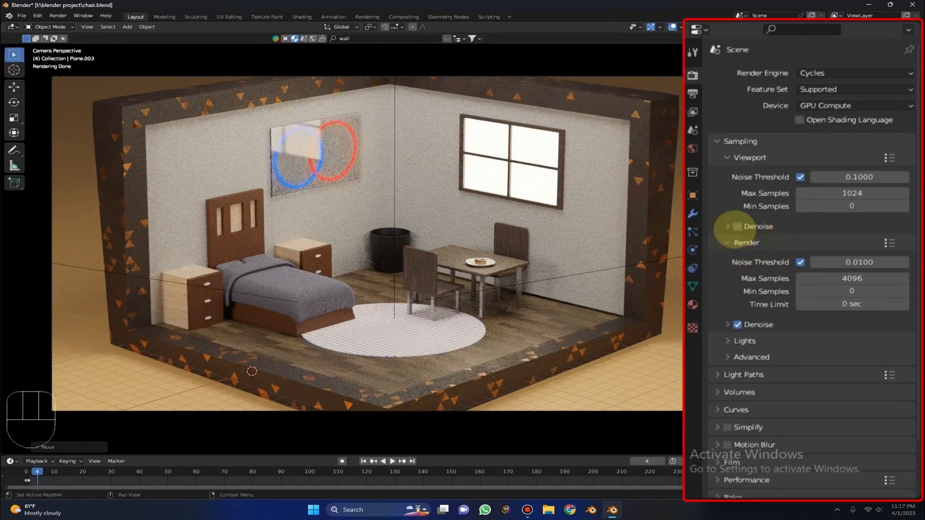
Step: Try viewport denoising on the rendered room, compare the noise, and turn it off again
left_click(737, 226)
scroll(626, 301, "up", 3)
scroll(561, 333, "down", 2)
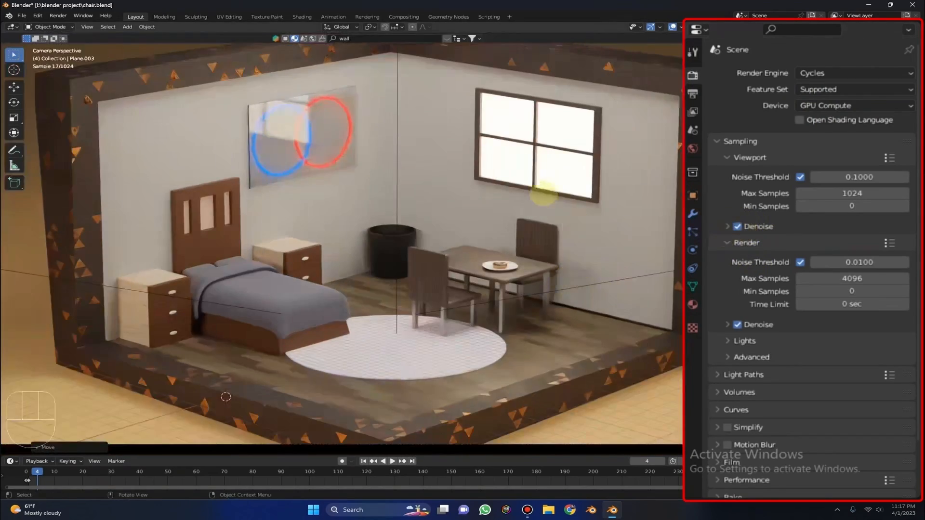
scroll(543, 194, "down", 2)
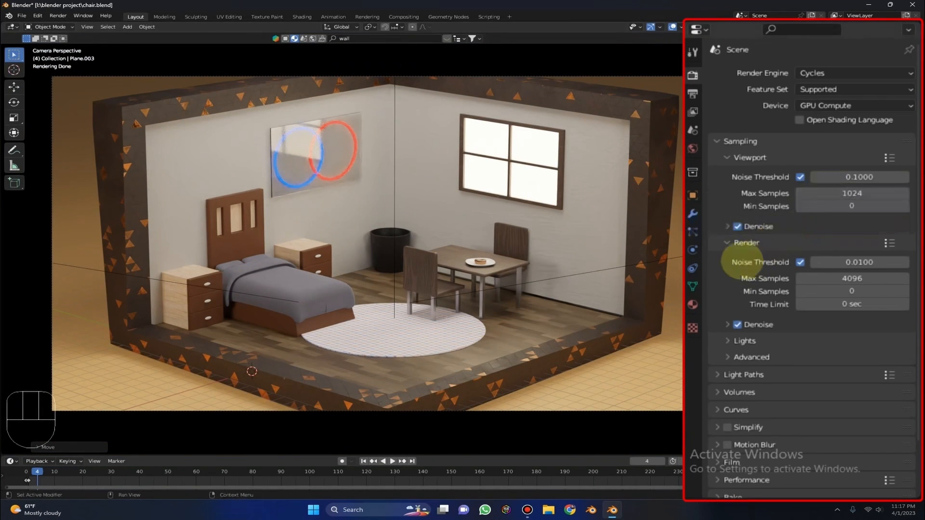
left_click(737, 227)
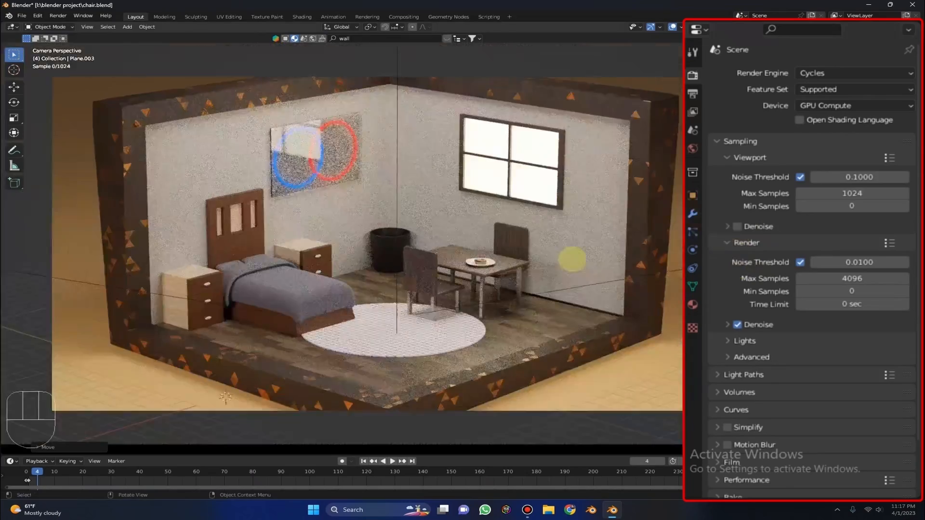
Step: Try viewport maximum sample counts of 1 and 132 to compare the noise in the rendered preview
scroll(567, 259, "down", 2)
left_click(852, 193)
type("1")
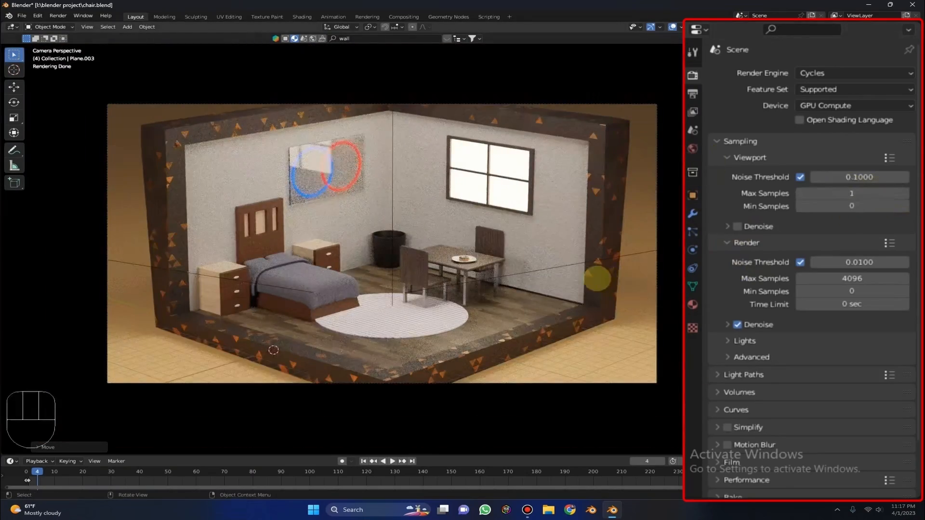
left_click(597, 278)
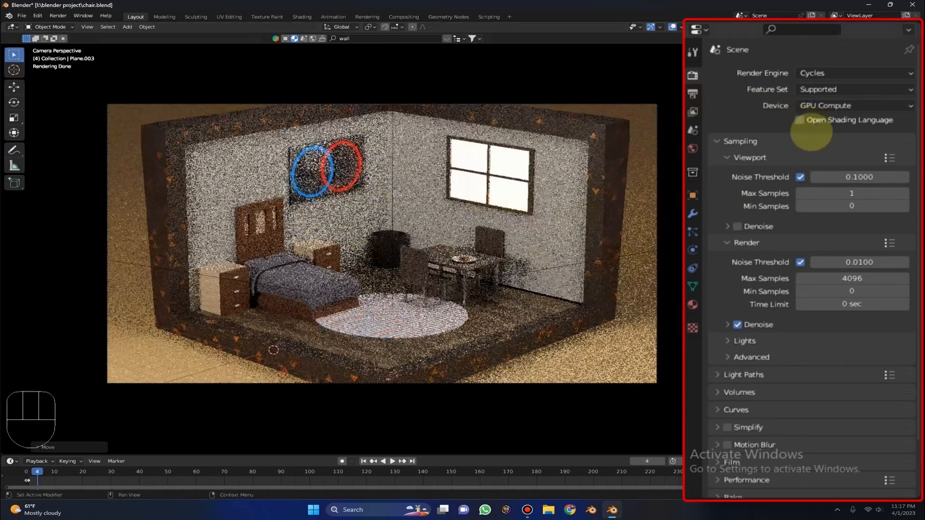
left_click(852, 193)
type("35")
key("Return")
left_click_drag(805, 192, 851, 192)
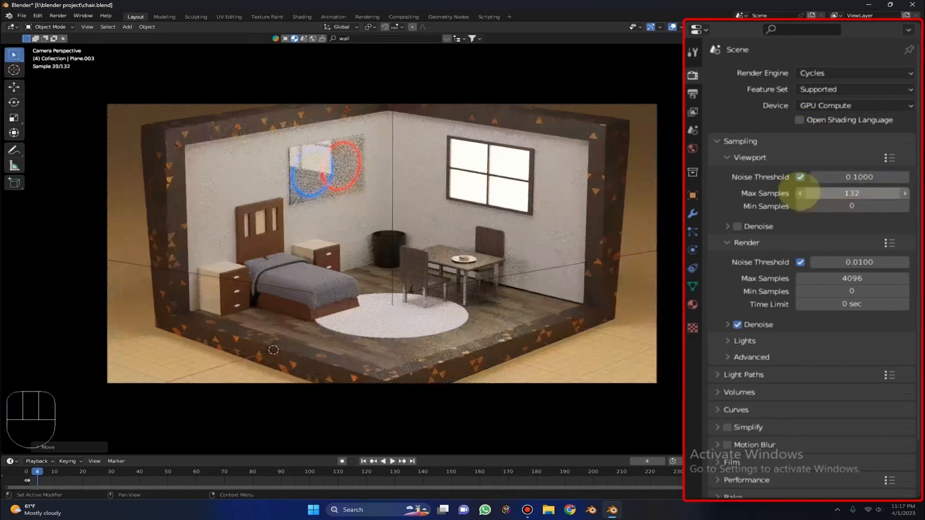
scroll(439, 236, "up", 1)
scroll(443, 236, "down", 1)
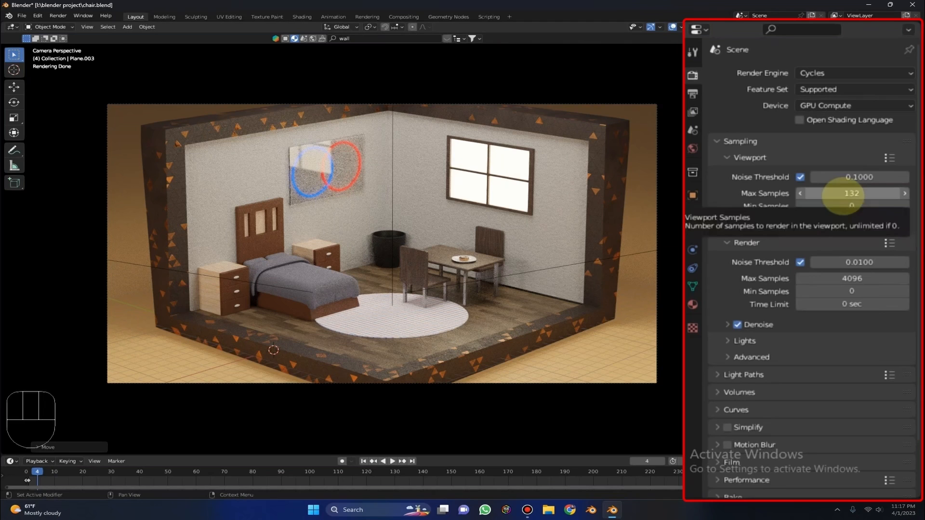
Step: Set the viewport's maximum samples to 100 and enable viewport denoising
left_click(843, 196)
left_click(843, 196)
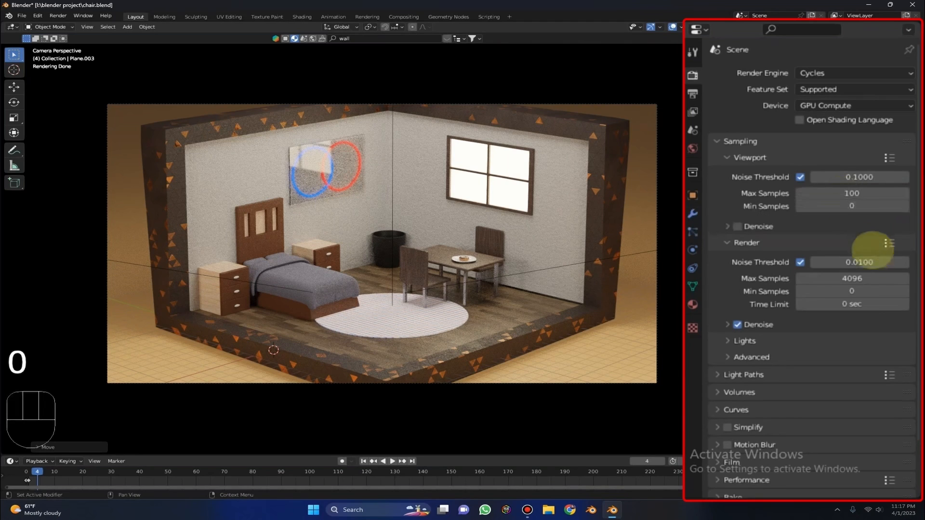
left_click(736, 226)
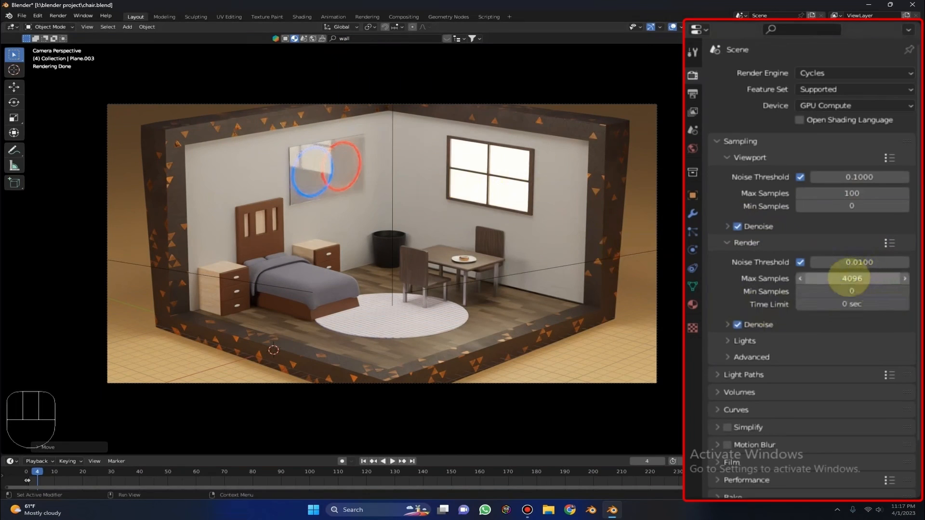
Step: Set the maximum samples for the final render to 100
left_click(852, 279)
type("1")
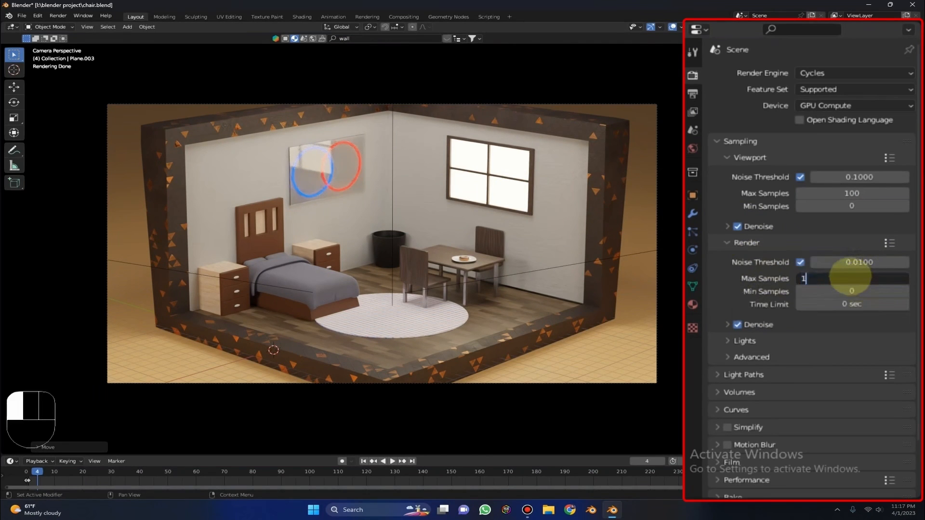
type("00")
key("Return")
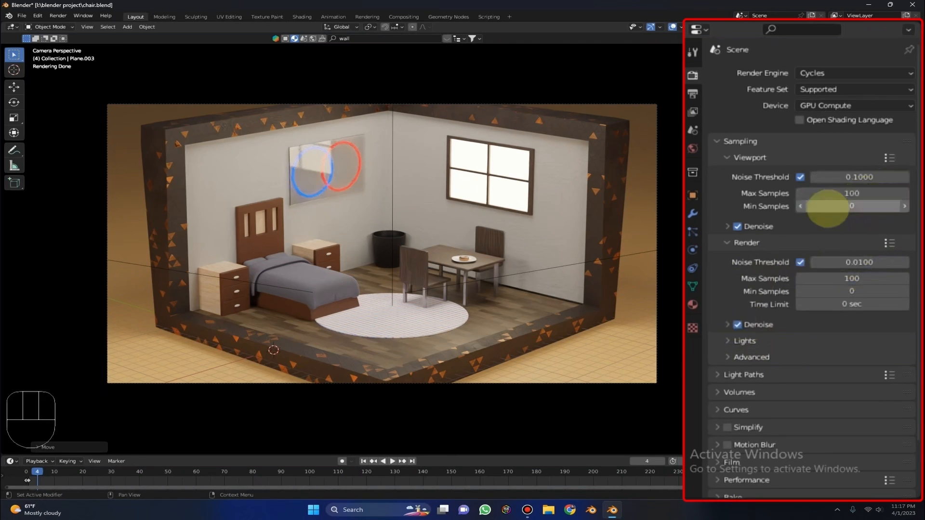
Step: Set the color management view transform to Standard and the look to Medium High Contrast
scroll(790, 337, "down", 3)
left_click(752, 488)
scroll(819, 410, "down", 5)
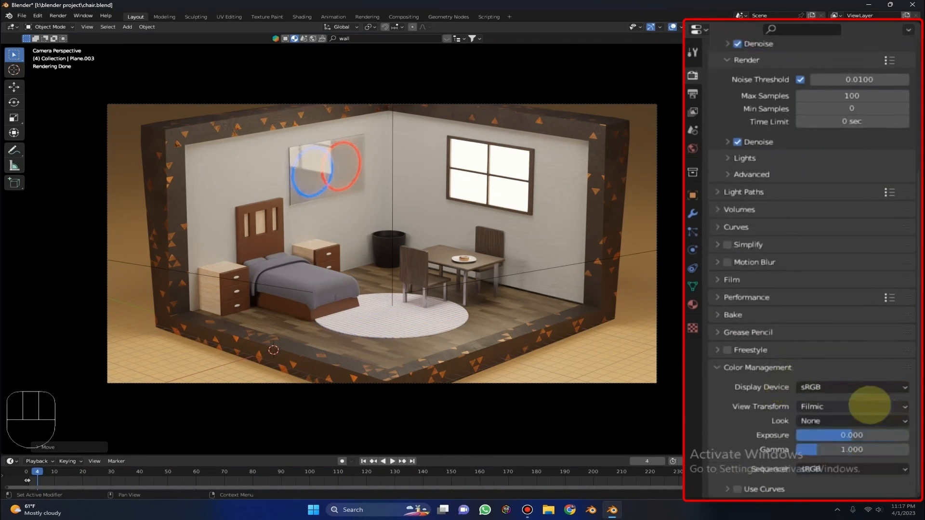
left_click(869, 406)
left_click(866, 420)
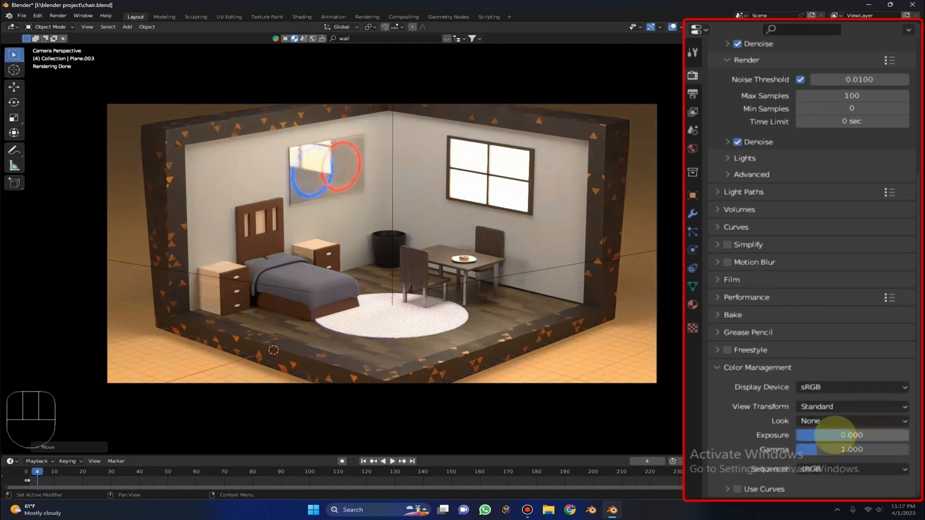
left_click(824, 421)
left_click(825, 363)
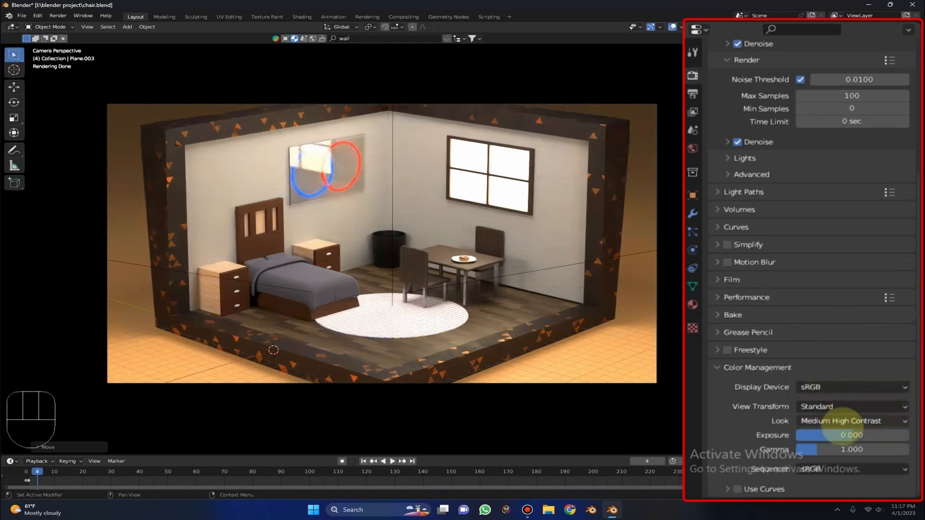
Step: Set the color management exposure to 0.2 and the gamma to 1.2
left_click(848, 435)
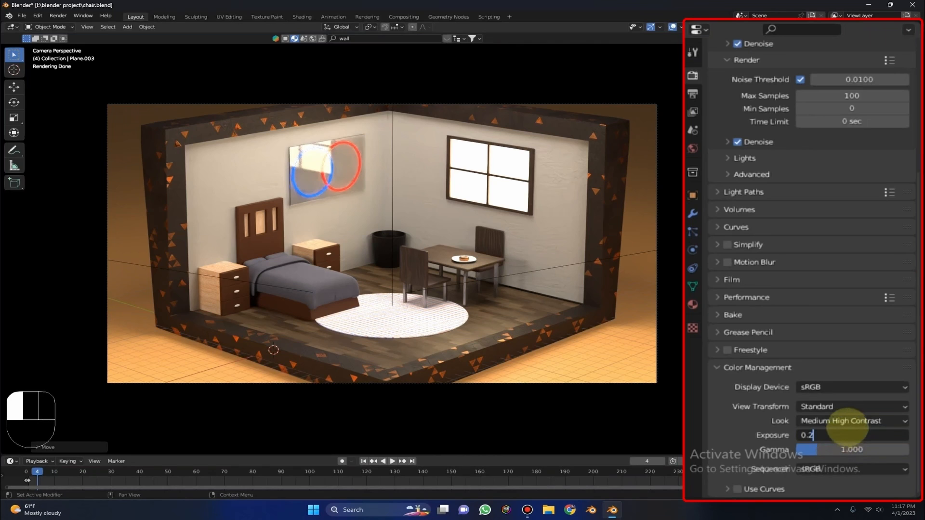
type(".2")
key("Return")
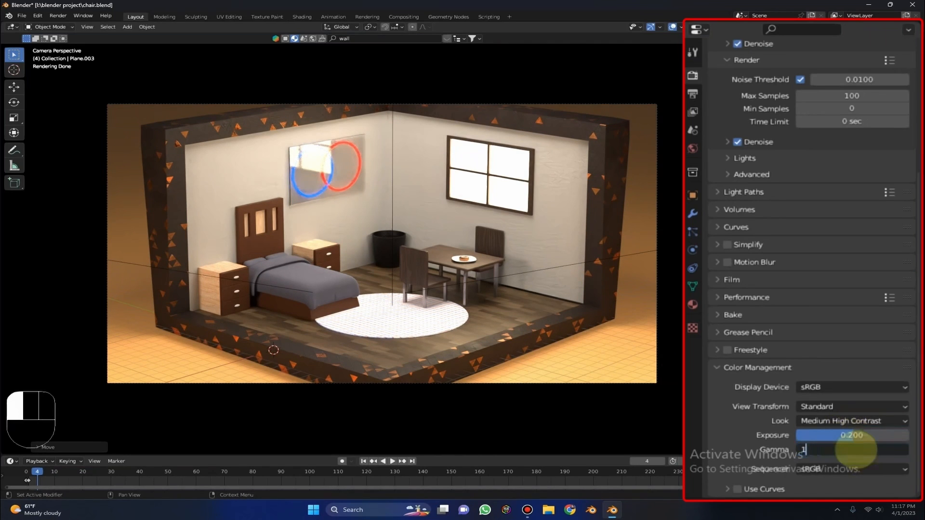
key("Return")
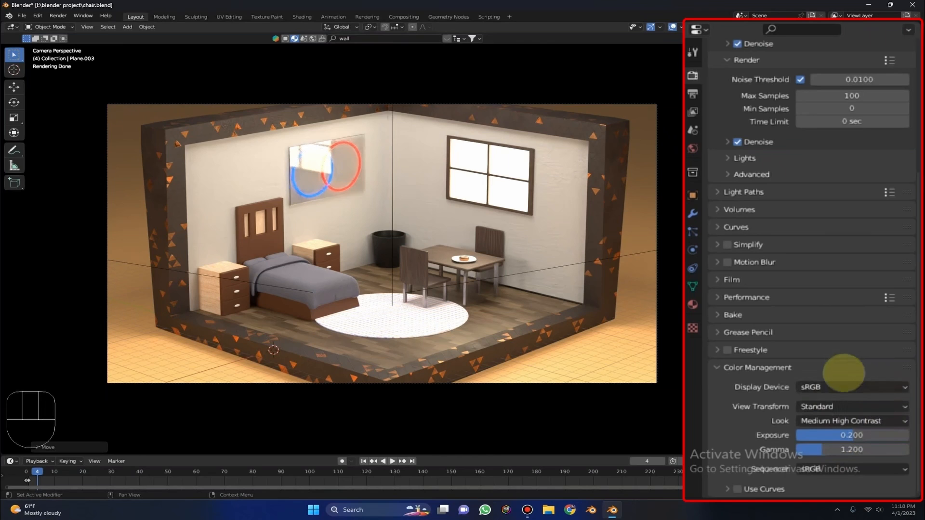
scroll(775, 313, "up", 8)
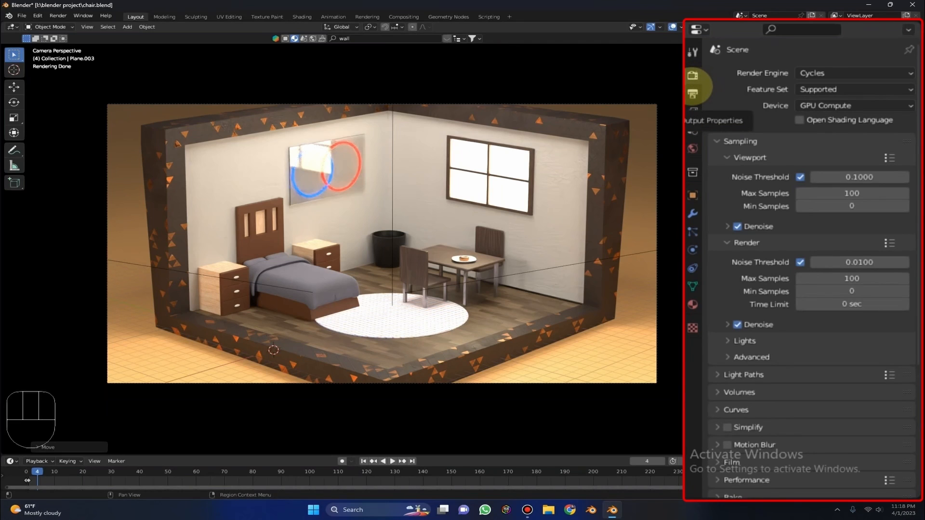
Step: Try reducing the output's X resolution to about 1611 px and undo the change
left_click(692, 93)
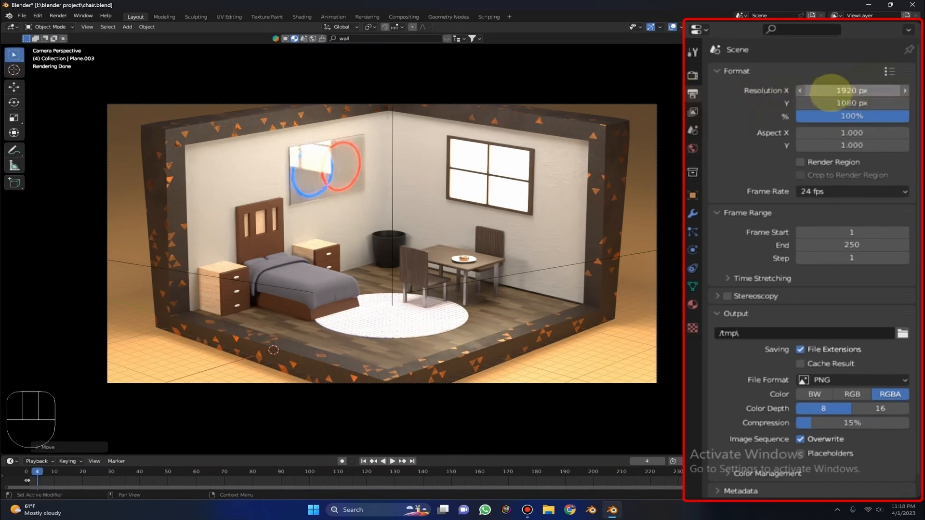
left_click_drag(829, 88, 731, 87)
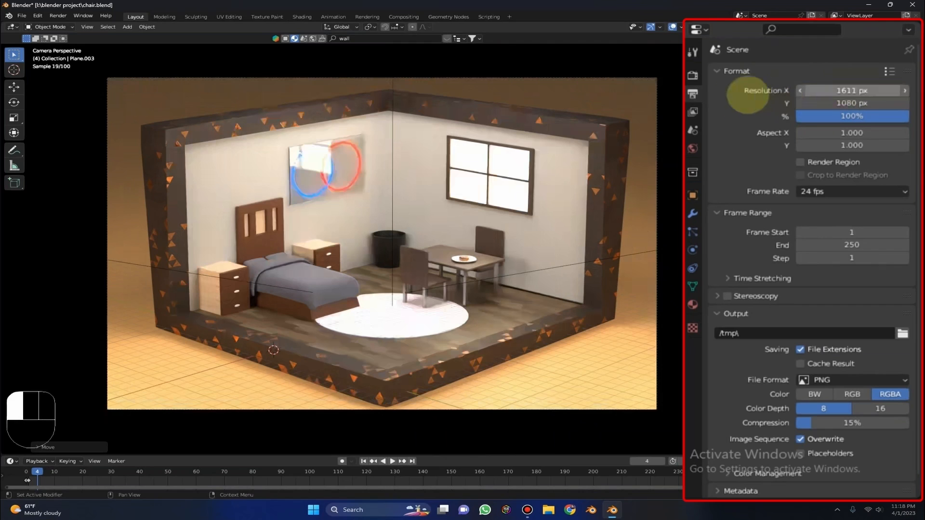
key("ctrl+z")
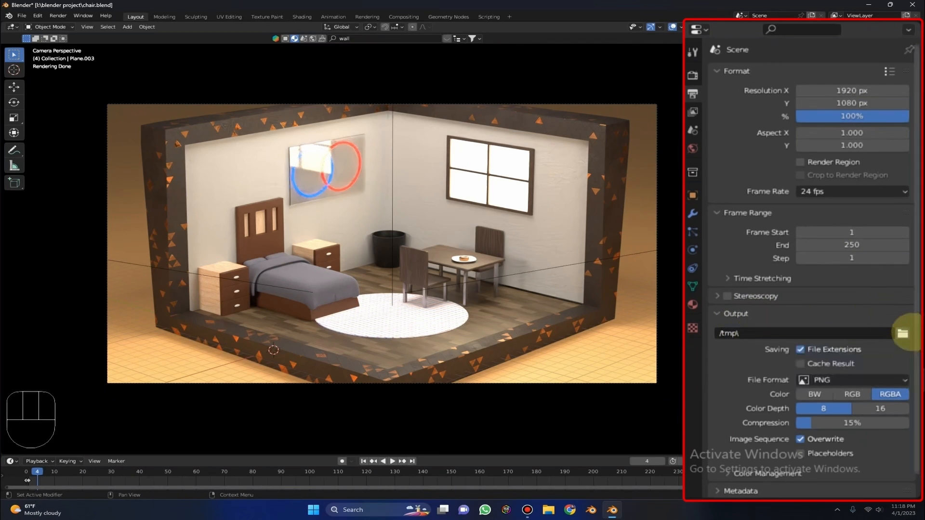
Step: Look at the output folder choices without accepting one, and choose PNG as the output file format
left_click(902, 333)
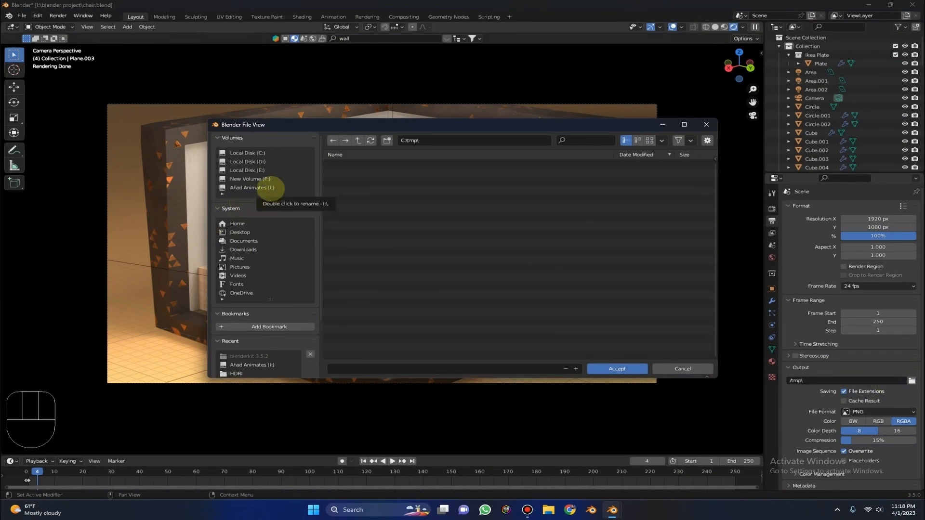
left_click(670, 369)
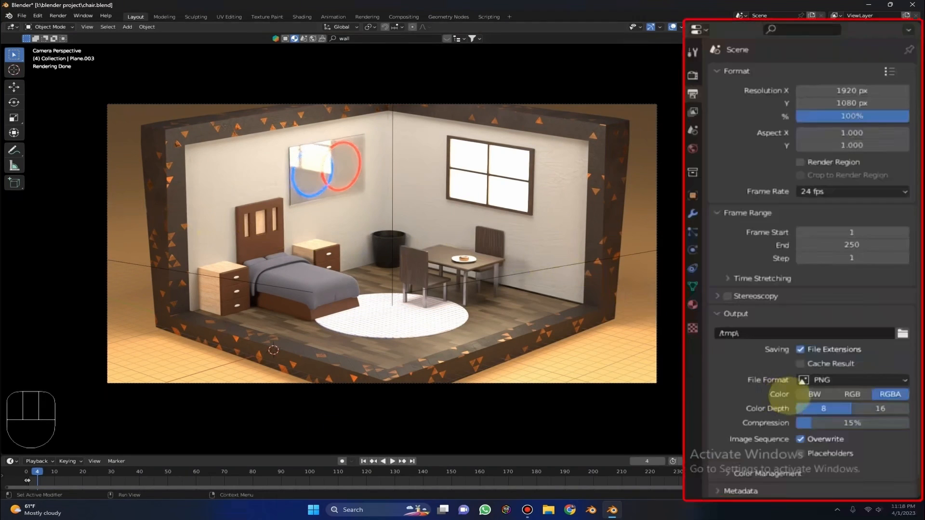
left_click(876, 411)
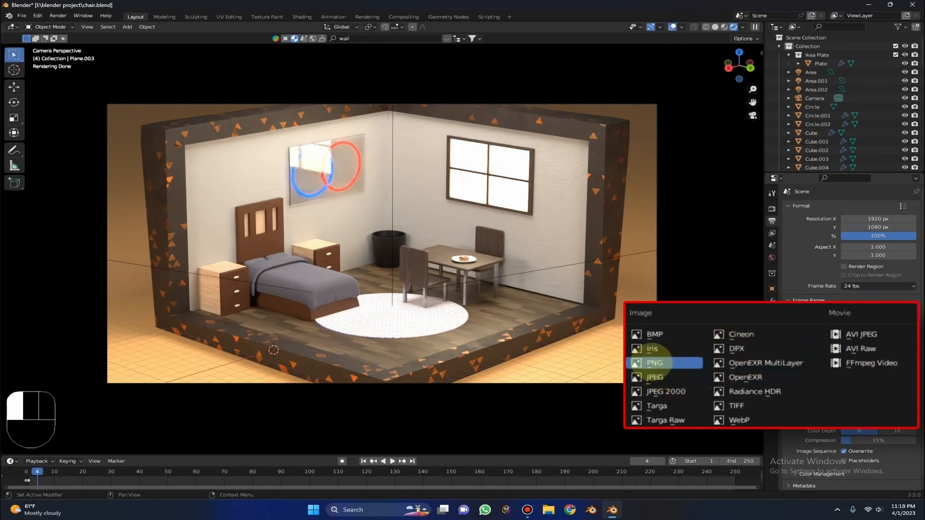
left_click(655, 363)
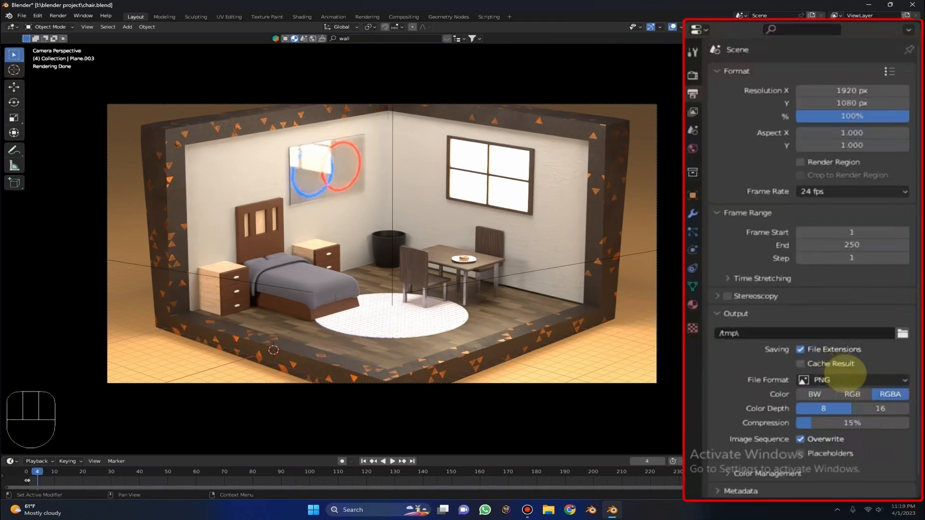
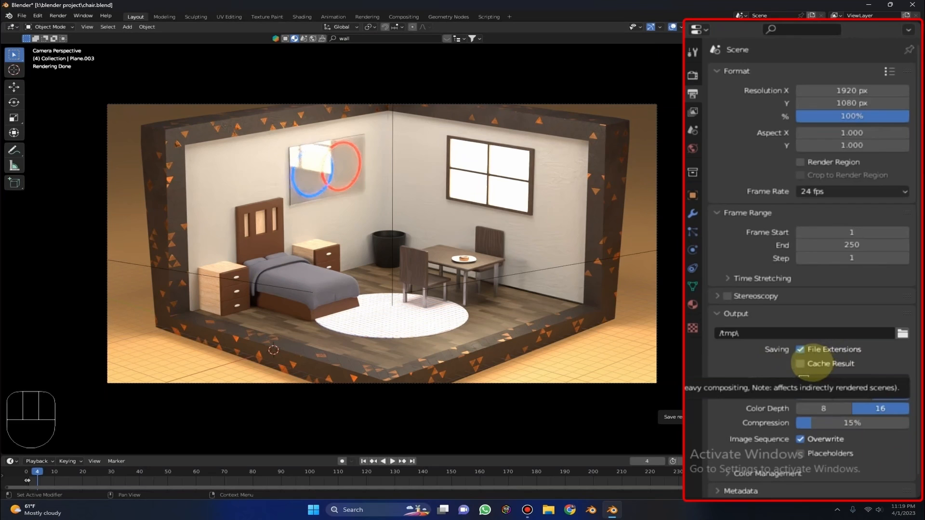
Step: Enable Cache Result for the output and name the output file HOME
left_click(801, 364)
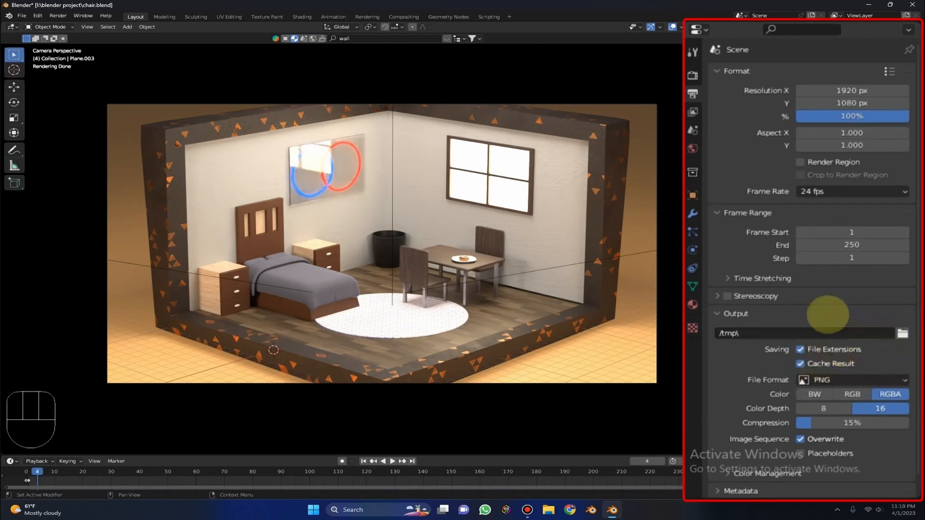
left_click(823, 329)
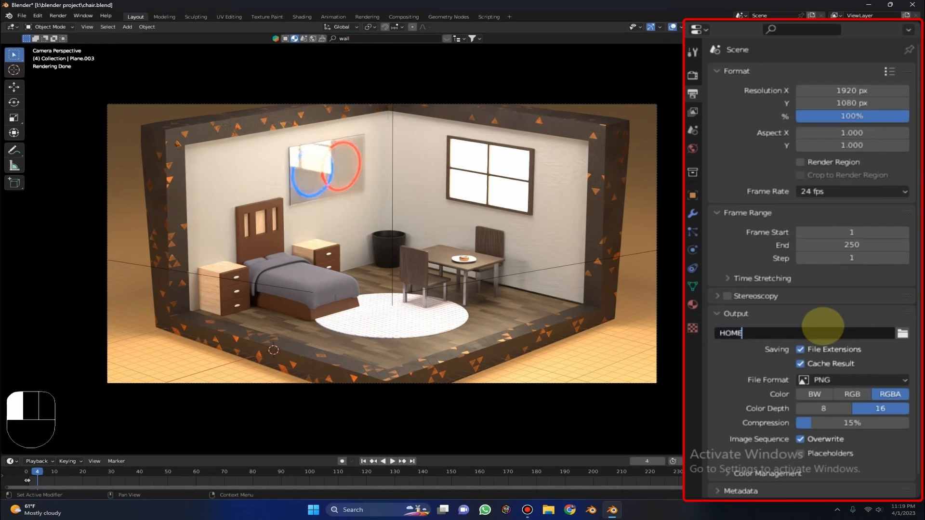
key("Return")
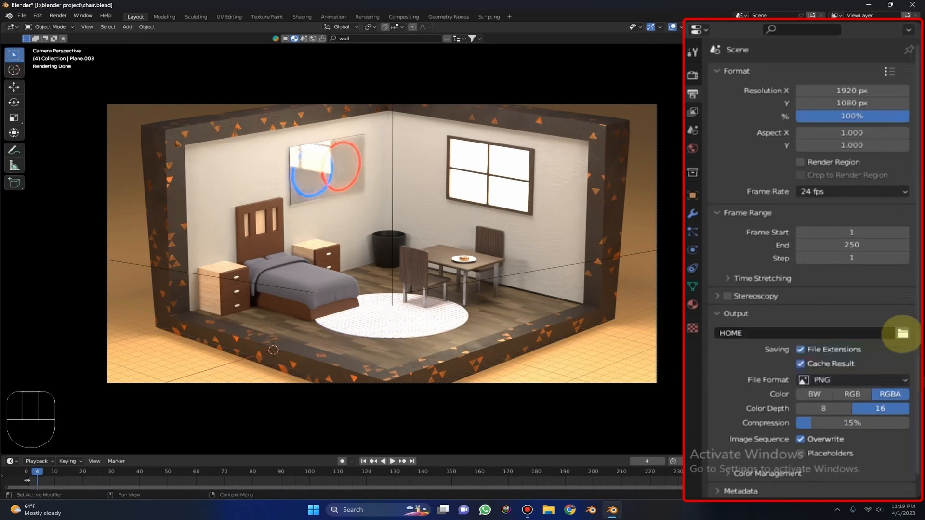
Step: Choose the scenes folder inside the animates project folder on the I: drive as the output location
left_click(911, 380)
left_click(265, 188)
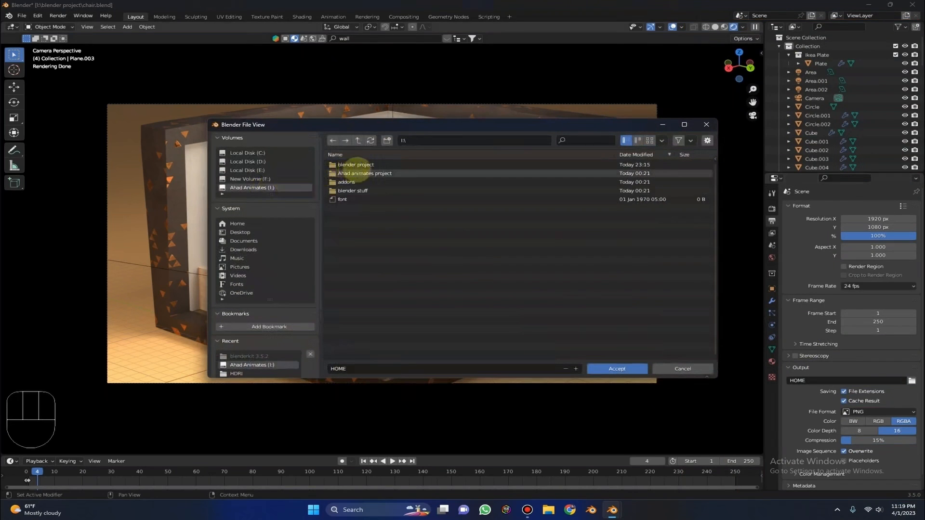
double_click(366, 173)
double_click(366, 191)
left_click(617, 369)
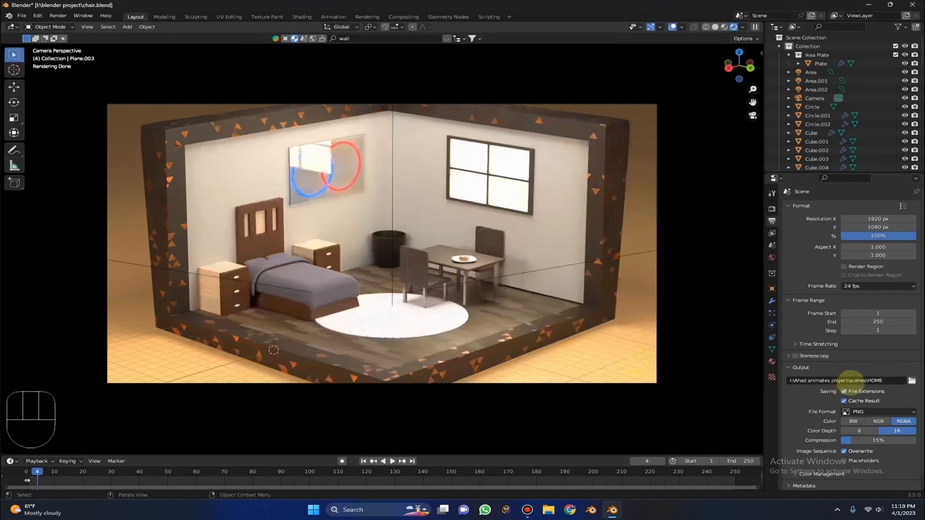
Step: Render the active scene as a still image
scroll(826, 312, "down", 1)
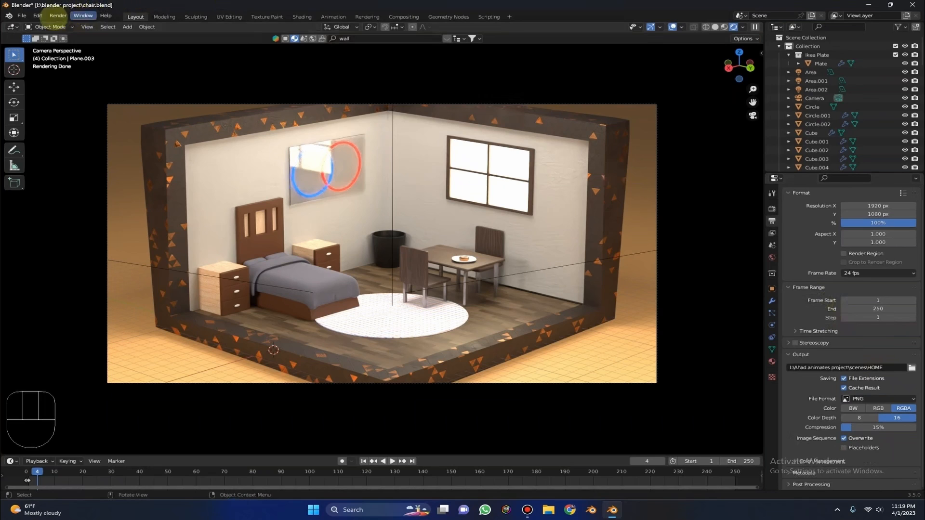
left_click(57, 15)
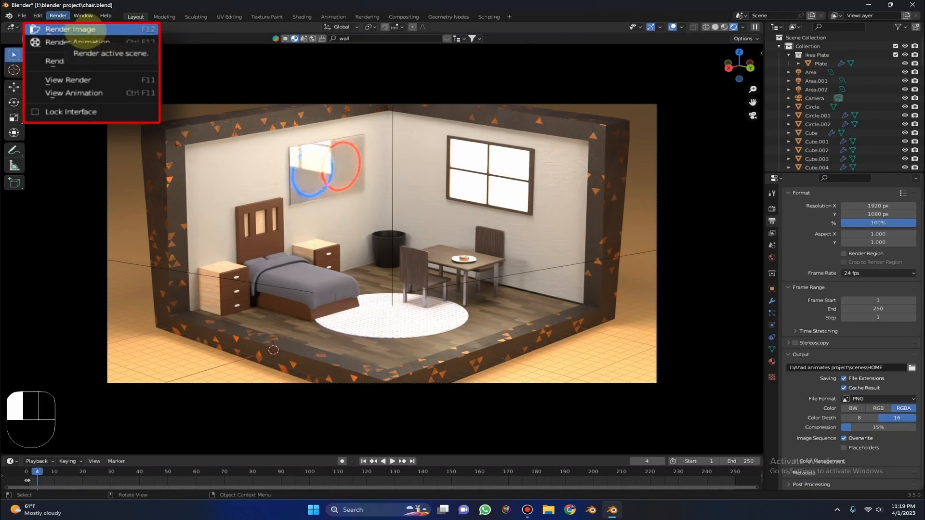
left_click(79, 33)
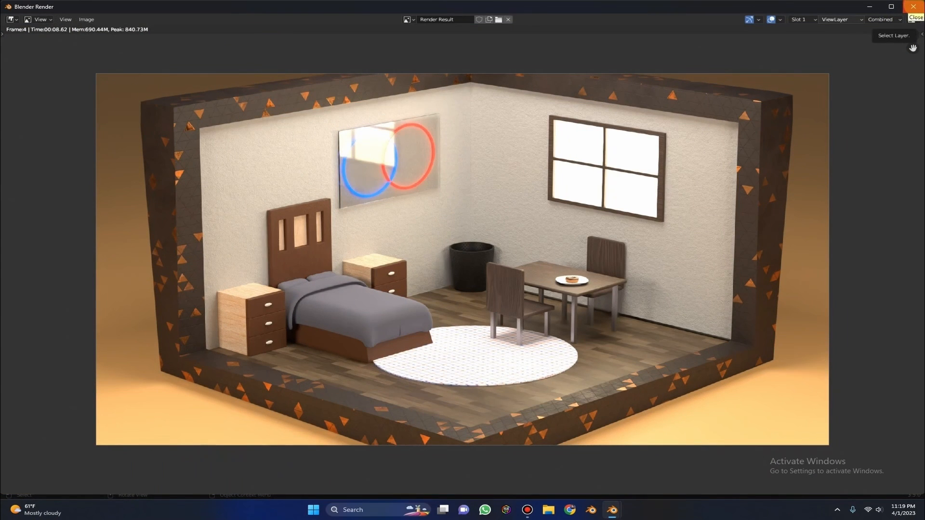
Step: Close the render window and Blender, saving the changes to chair.blend
left_click(913, 6)
left_click(912, 4)
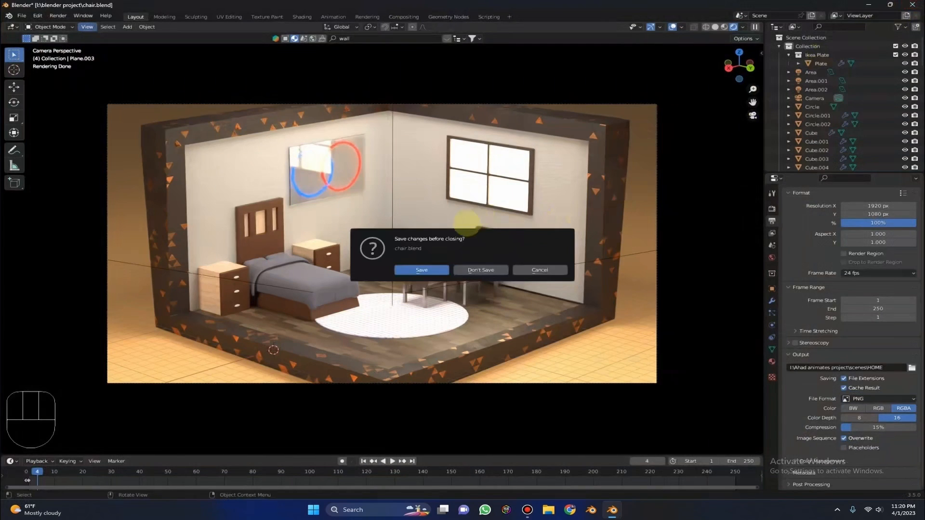
left_click(421, 270)
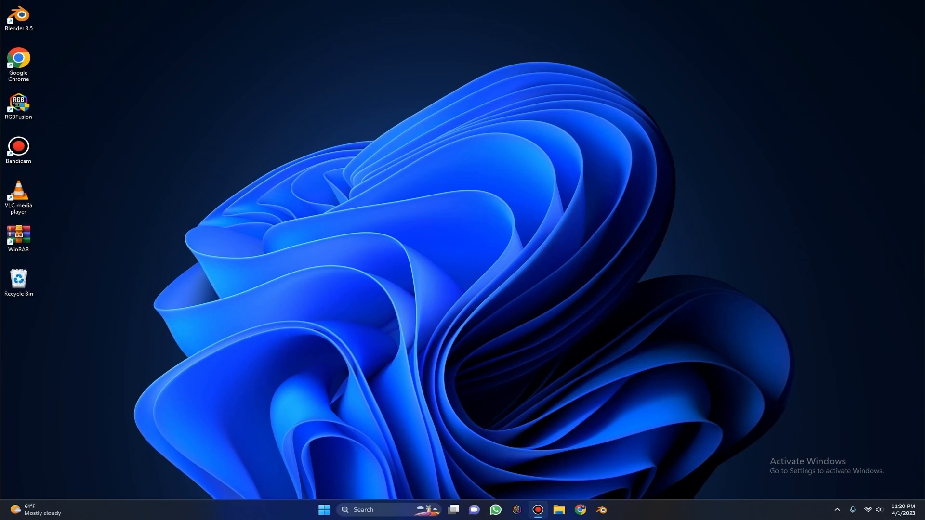
Step: Start a new Blender session and delete the default camera, cube and light
left_click(603, 509)
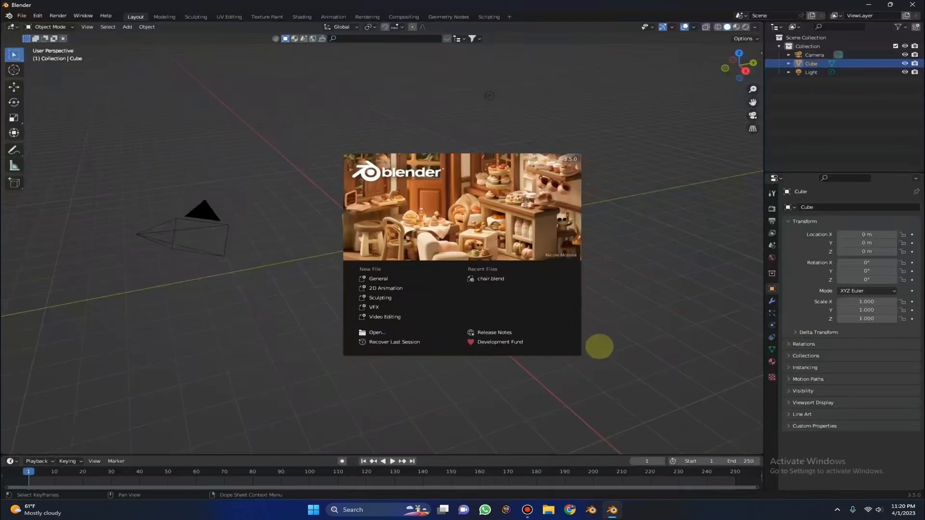
left_click(644, 210)
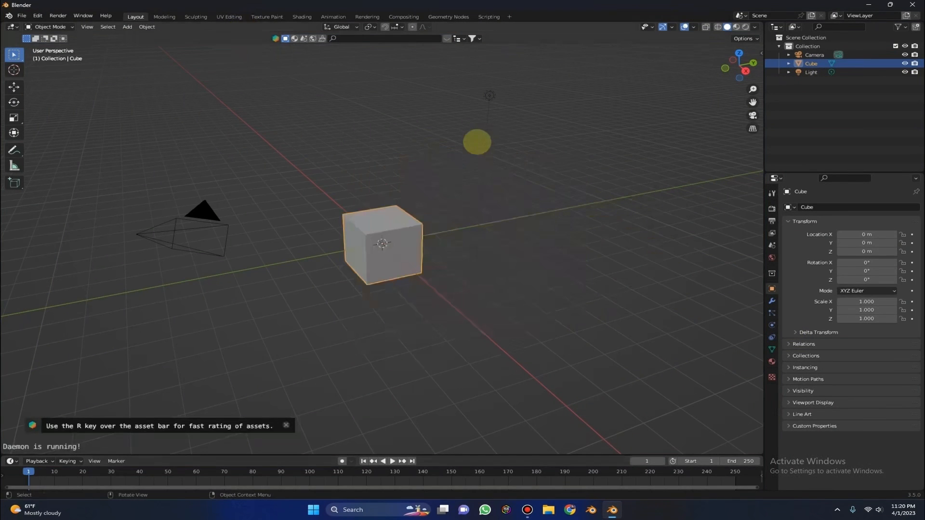
key("a")
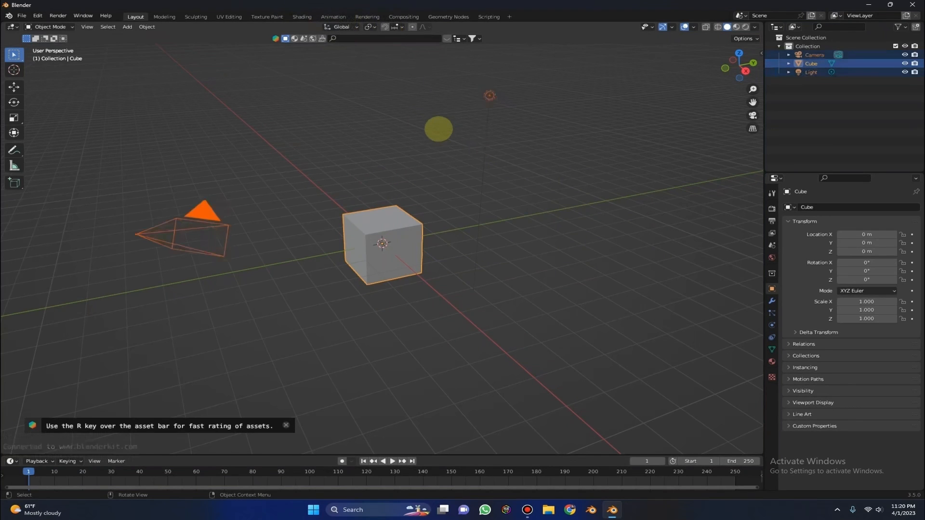
key("x")
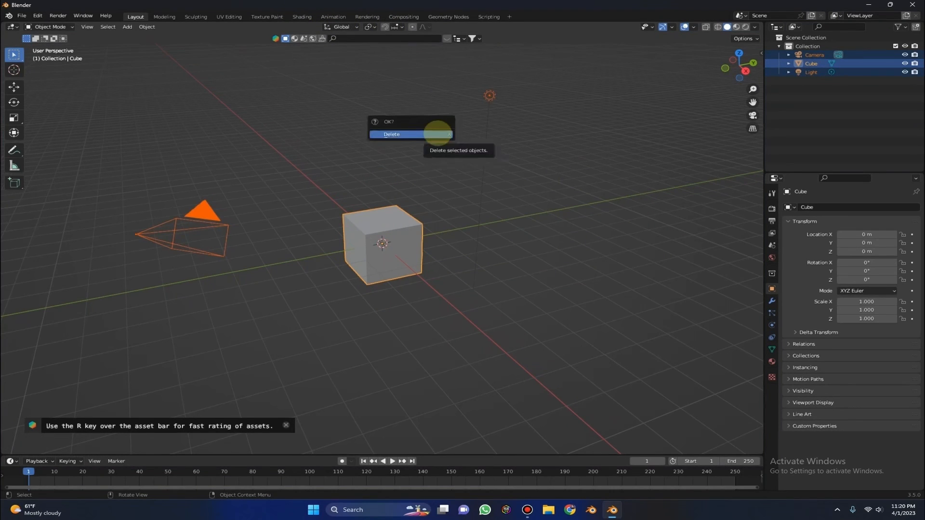
left_click(437, 134)
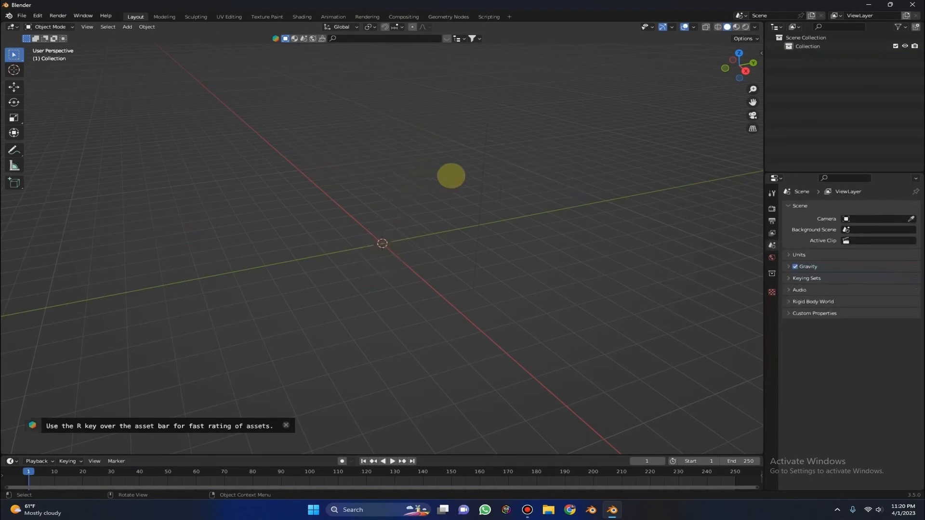
Step: Search the BlenderKit models for "car" and browse the results
left_click(361, 38)
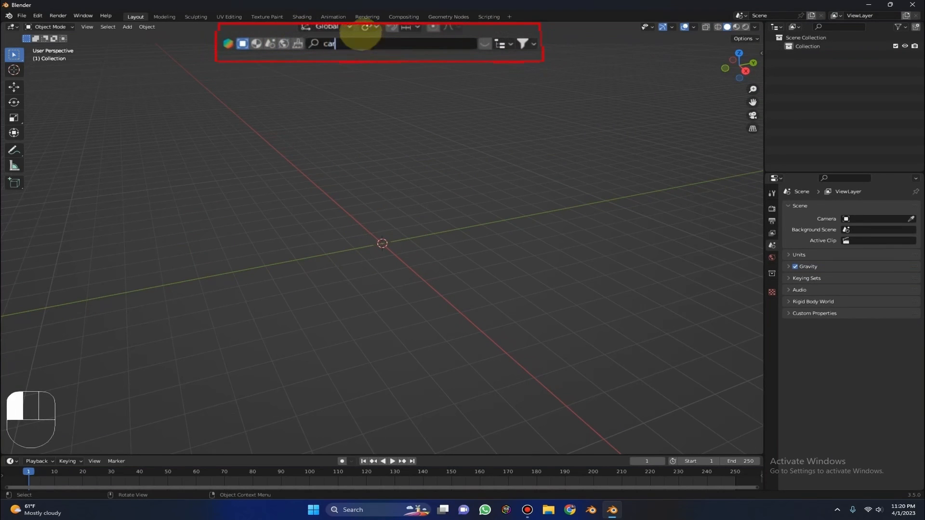
type("car")
key("Return")
mouse_move(118, 82)
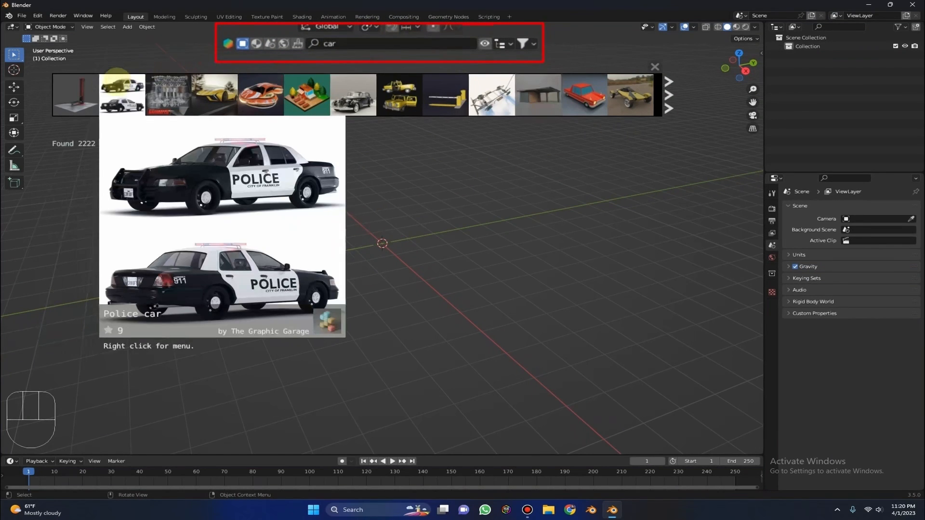
scroll(424, 99, "down", 5)
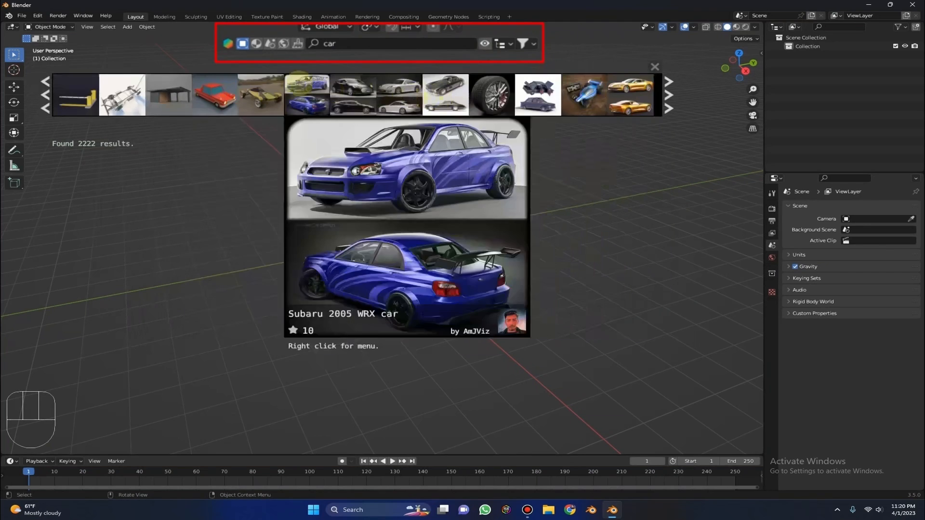
Step: Refine the BlenderKit model search to "car rig"
left_click(367, 46)
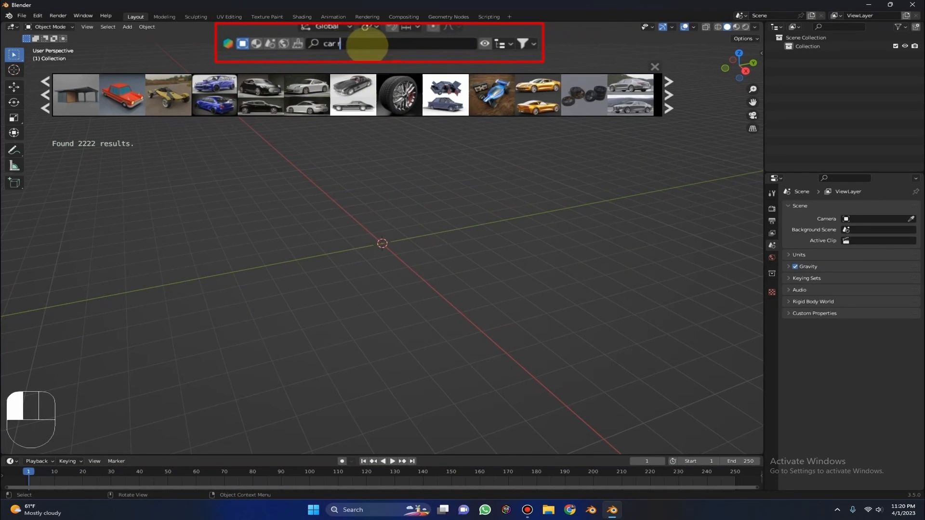
type("rig")
key("Return")
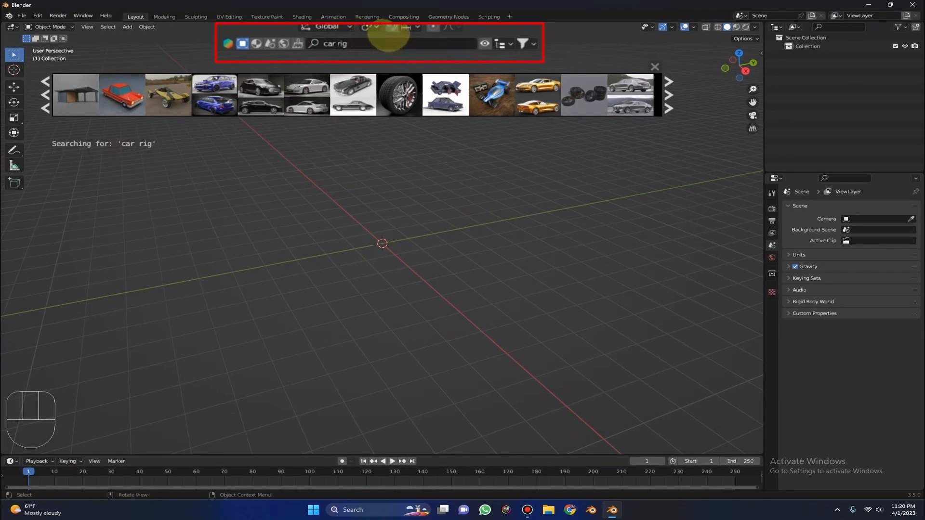
mouse_move(122, 94)
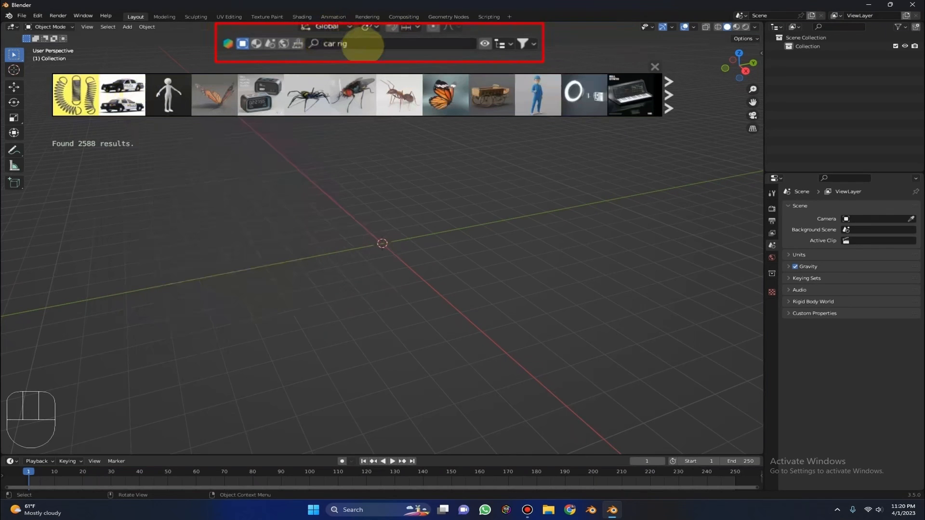
Step: Shorten the BlenderKit search back to "car" and look through the car model previews
left_click(360, 42)
key("BackSpace")
key("BackSpace")
key("BackSpace")
key("BackSpace")
left_click(337, 53)
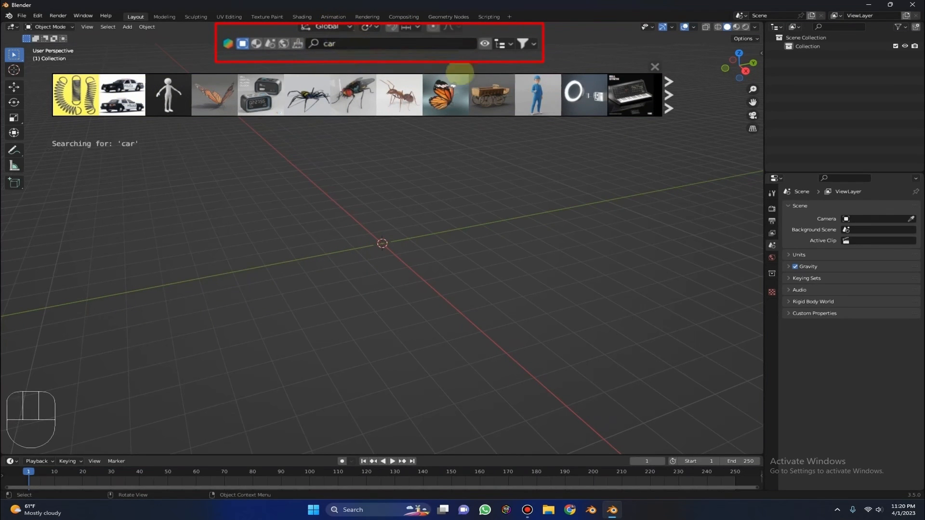
mouse_move(215, 96)
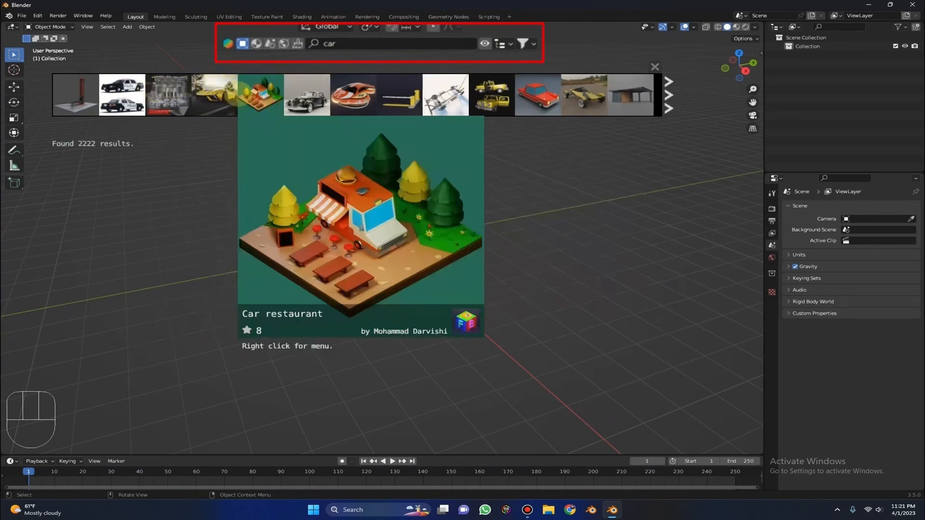
mouse_move(388, 113)
scroll(387, 113, "down", 3)
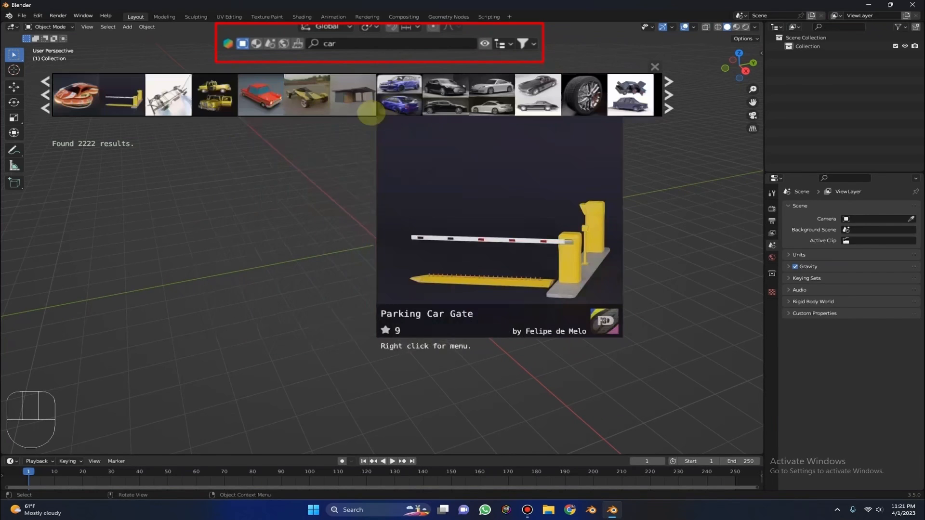
mouse_move(435, 94)
mouse_move(477, 99)
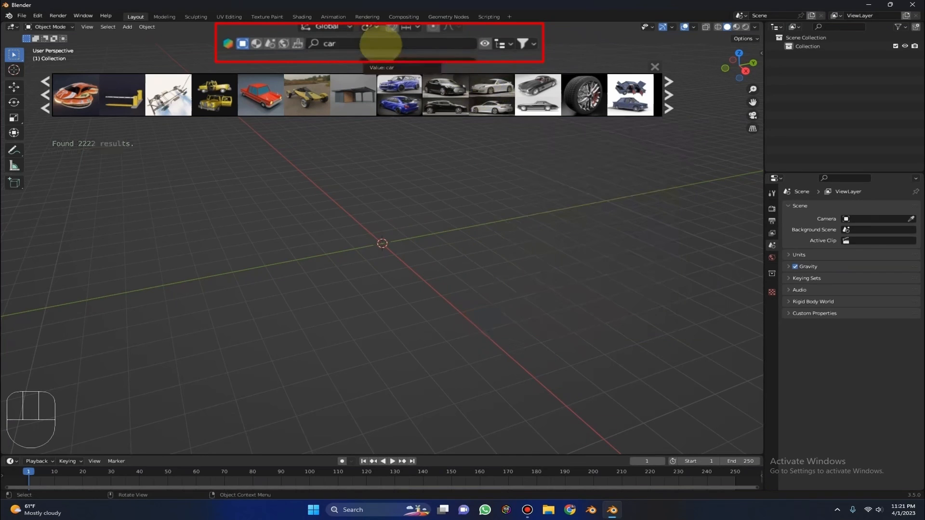
Step: Search the BlenderKit models for "tesla" and add the Symbiote Supercar Concept to the empty scene
left_click(381, 44)
type("tesla")
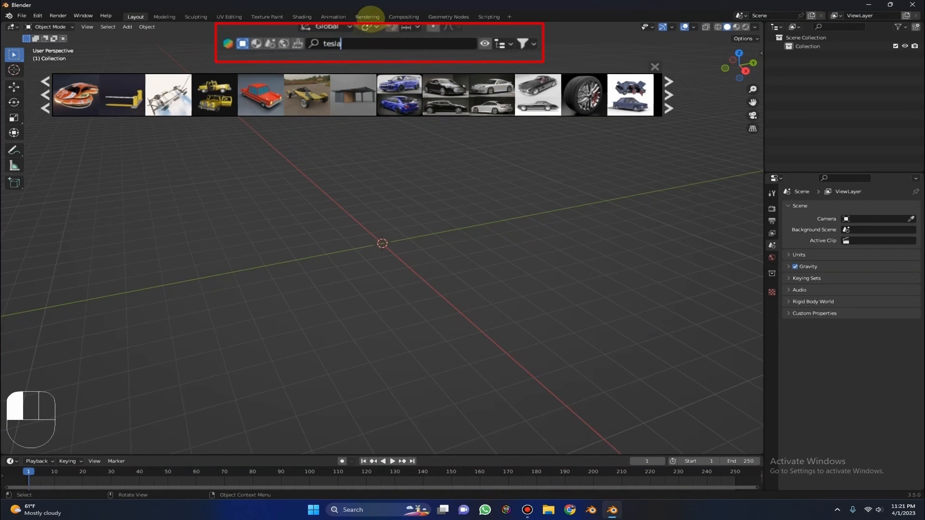
left_click(370, 18)
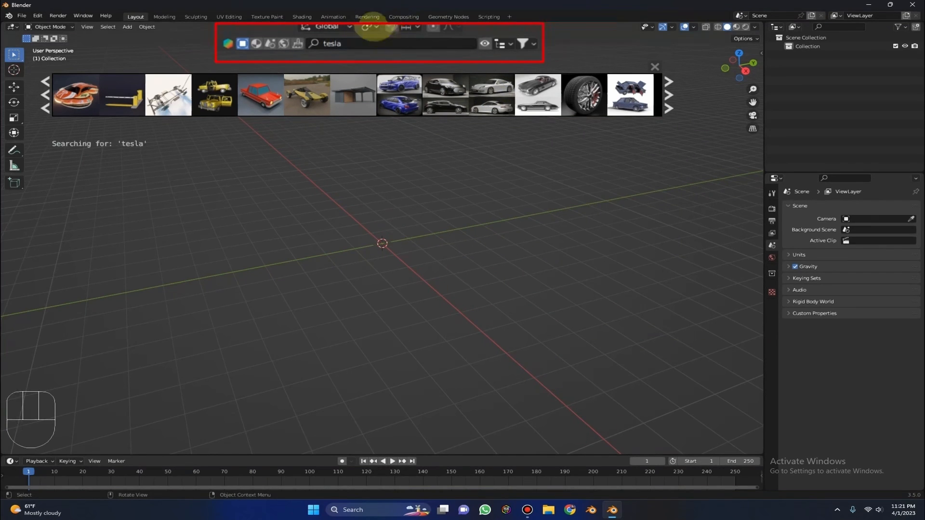
mouse_move(122, 89)
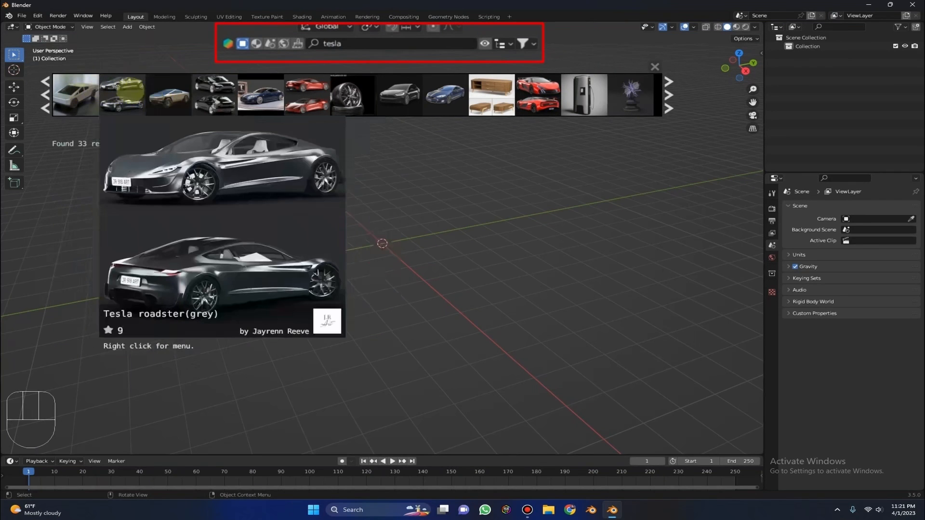
mouse_move(296, 95)
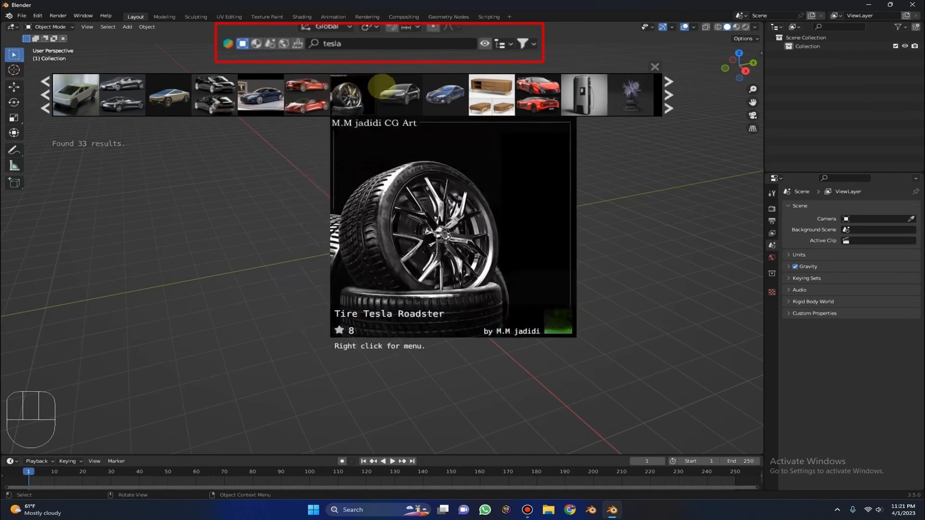
mouse_move(445, 92)
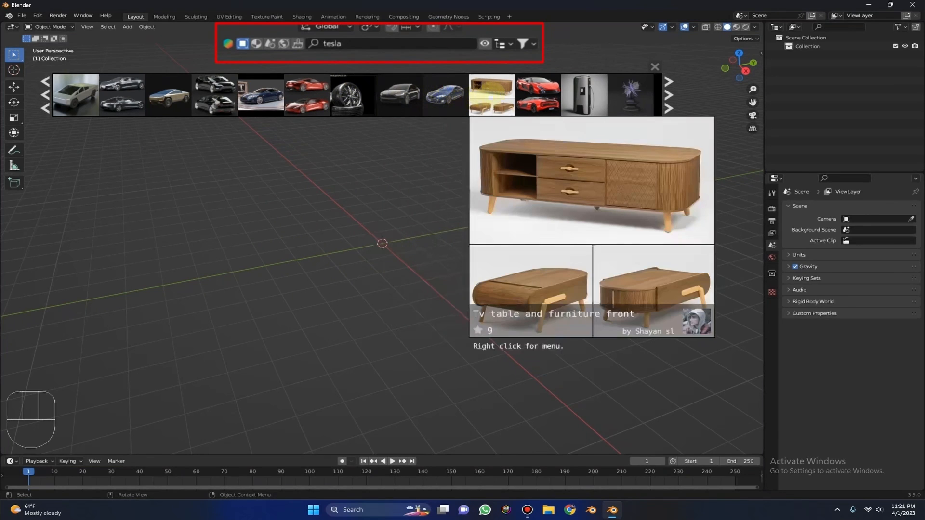
mouse_move(549, 95)
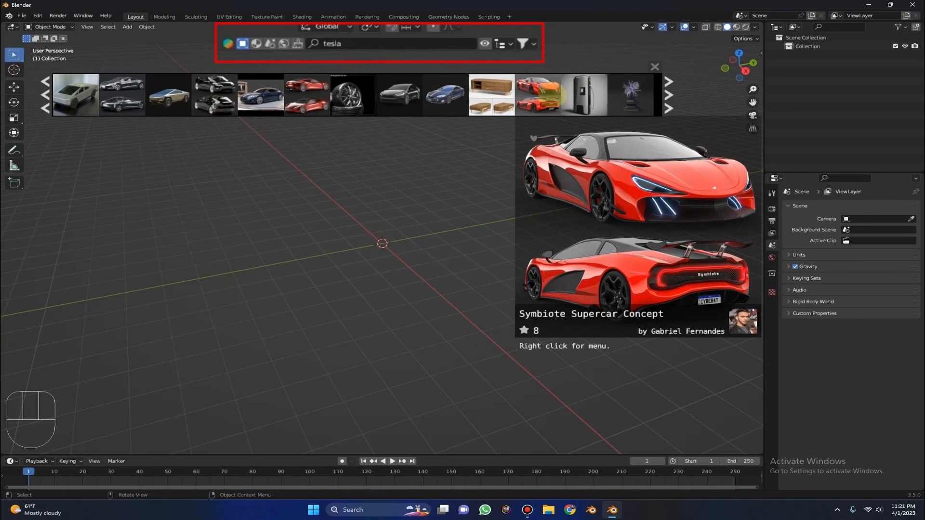
left_click(549, 95)
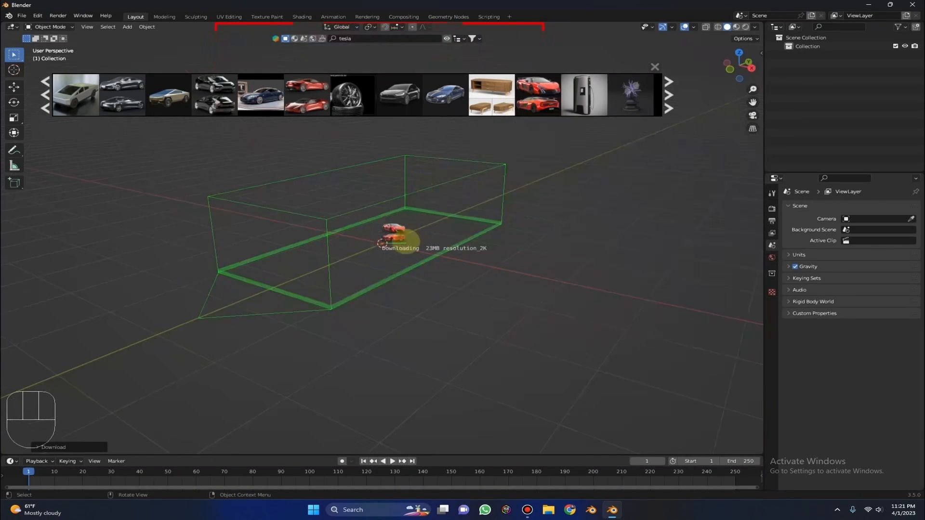
middle_click_drag(462, 205, 355, 207)
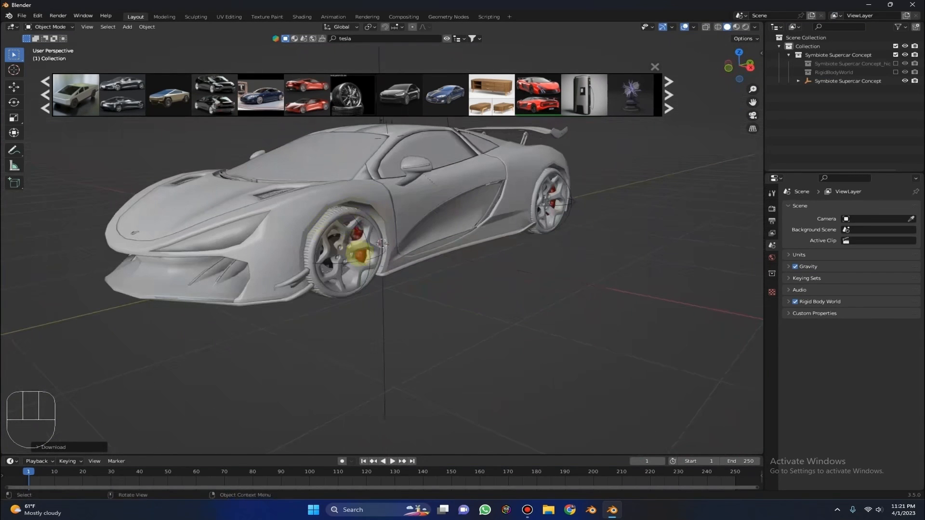
Step: Try rotating part of the car near its front wheel, and select the Symbiote Supercar Concept's parent empty
left_click(372, 255)
key("r")
right_click(405, 289)
left_click(382, 303)
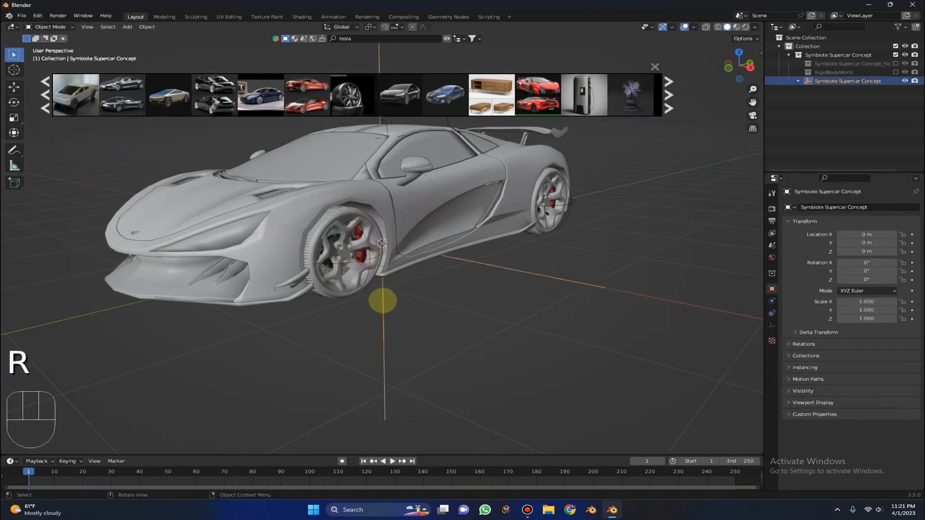
Step: Try moving the Symbiote Supercar Concept and its front wheel, including along the Y axis, and undo the changes
key("g")
right_click(364, 300)
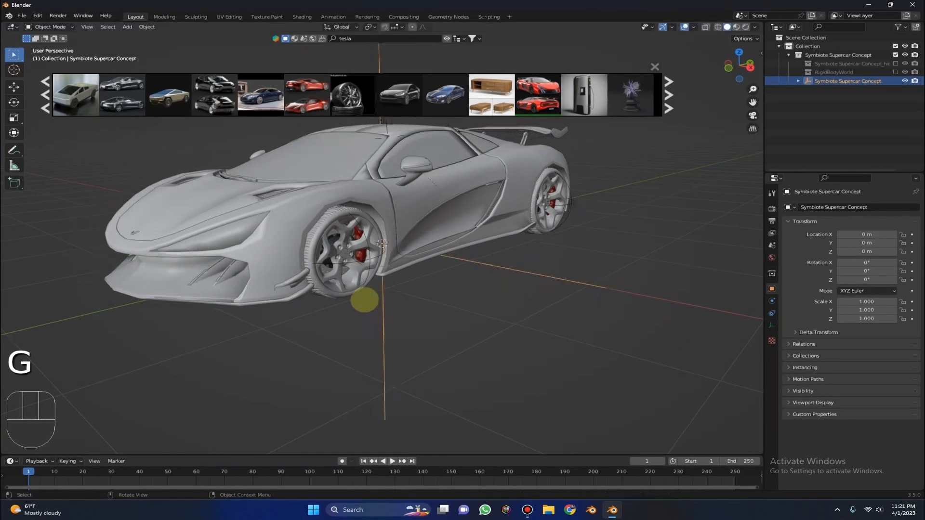
key("g")
right_click(379, 246)
middle_click_drag(352, 242, 392, 228)
scroll(318, 238, "down", 5)
key("g")
key("y")
right_click(338, 243)
key("ctrl+z")
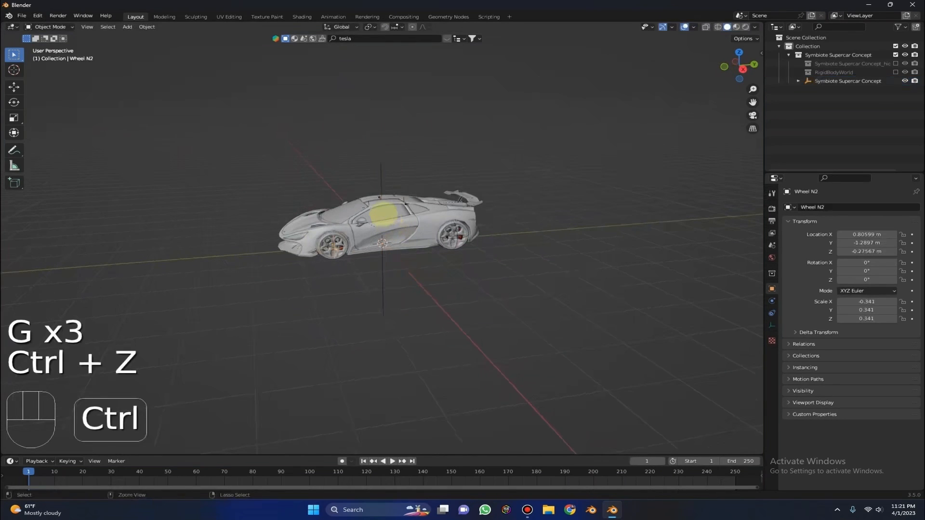
key("ctrl+z")
Step: Delete all of the supercar's objects from the scene
key("a")
key("x")
left_click(355, 171)
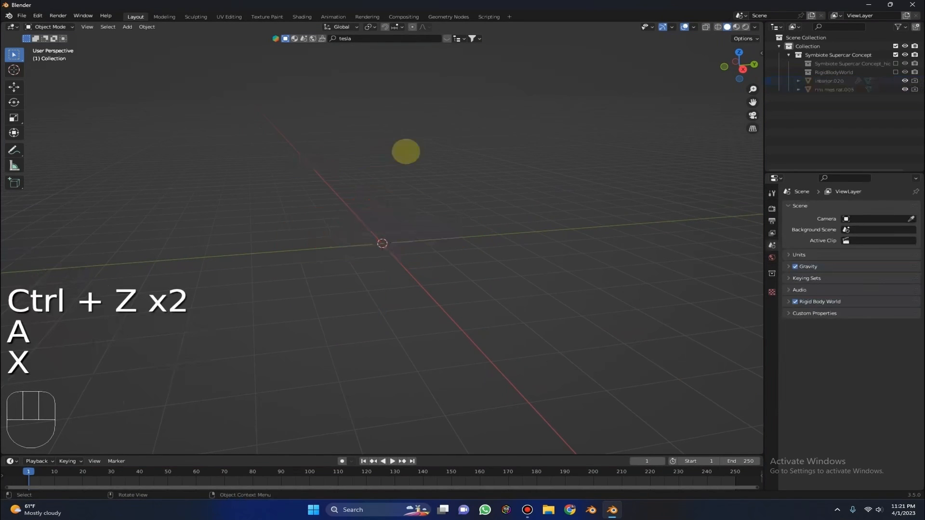
key("a")
key("x")
Step: Remove the leftover supercar items and the remaining hidden and RigidBodyWorld collections from the scene collection
key("a")
key("x")
key("x")
key("a")
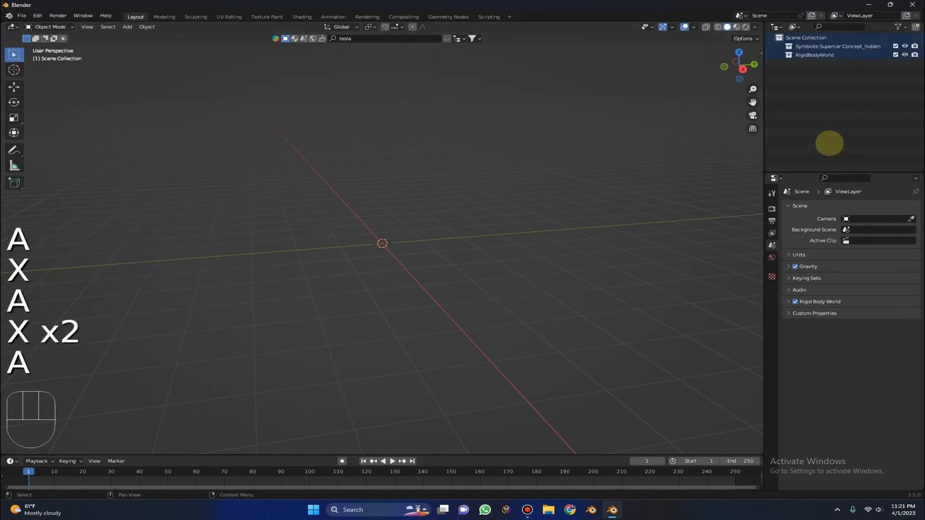
key("a")
key("x")
key("a")
key("x")
Step: Search the BlenderKit models for "car", add the Mustang GT500 Shelby 1967 and hide the asset previews
left_click(432, 39)
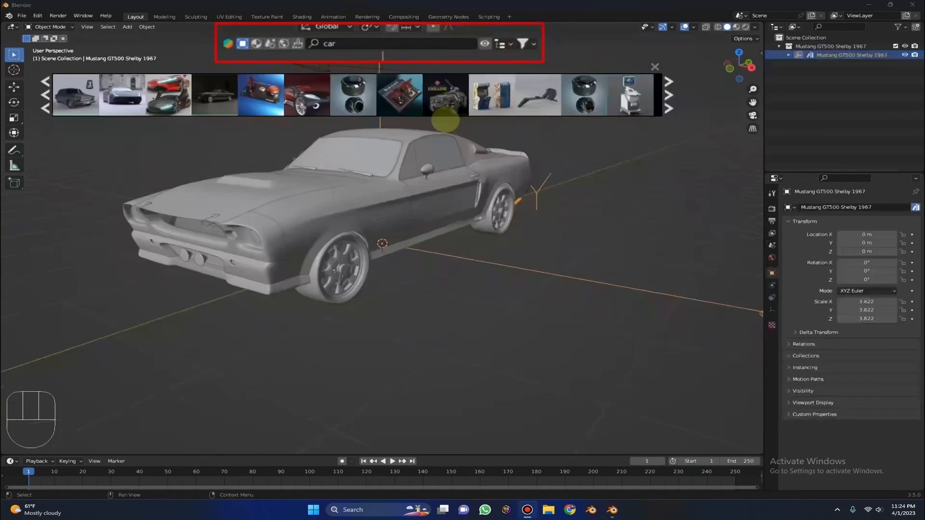
mouse_move(189, 97)
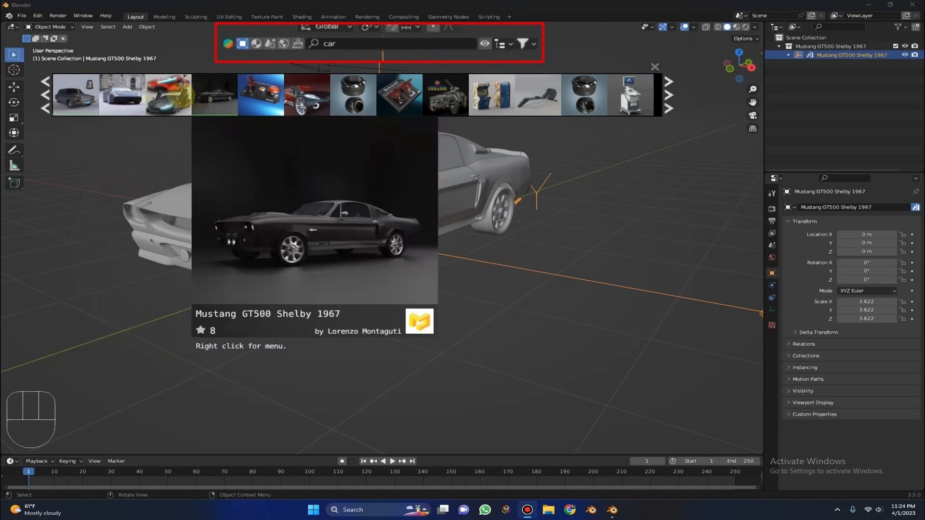
left_click(484, 43)
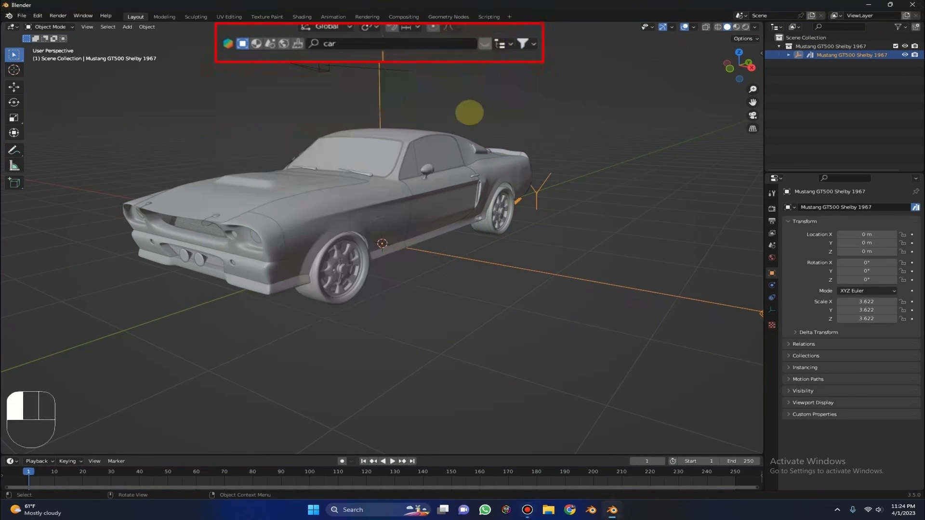
Step: Try moving the arrow control above the Mustang along the Y axis
middle_click_drag(505, 206, 334, 110)
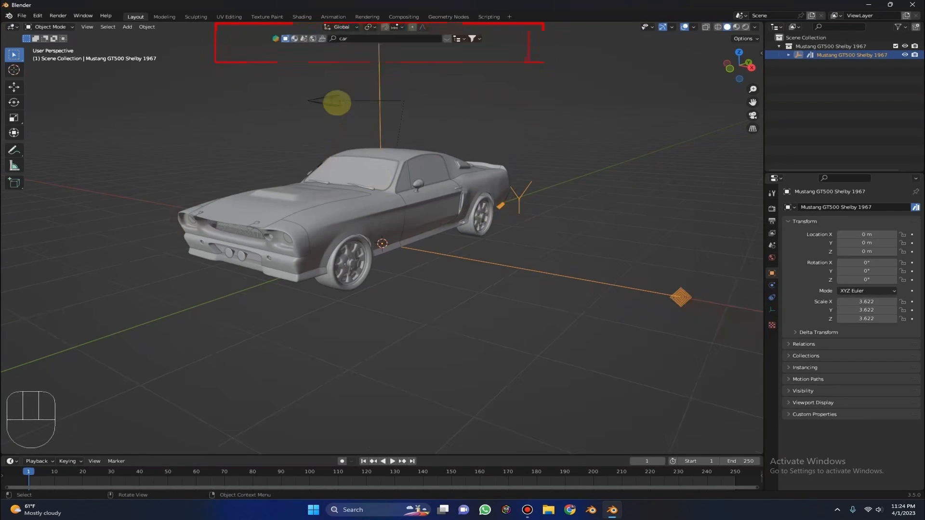
left_click(362, 102)
key("g")
key("y")
right_click(299, 119)
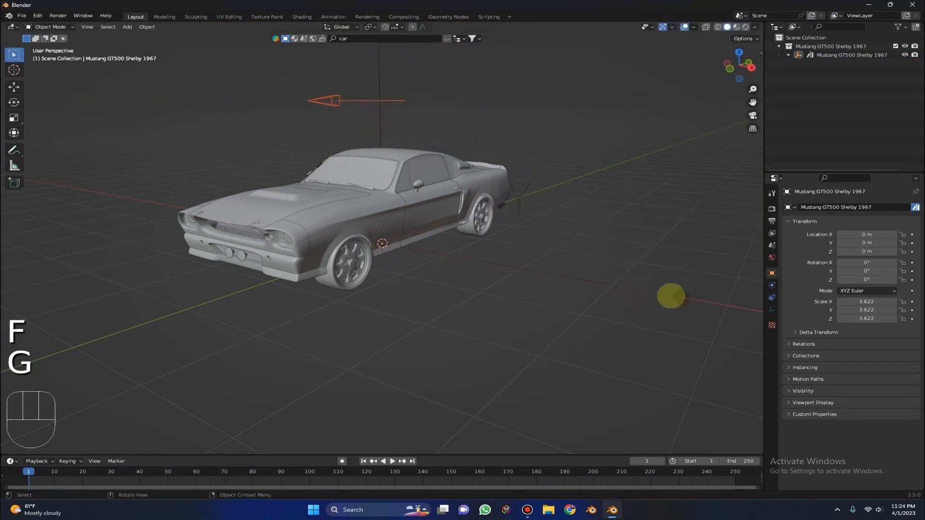
Step: Select the Mustang's parent empty and try moving the car, both freely and along the Y axis
left_click(679, 293)
key("g")
key("y")
right_click(506, 184)
middle_click_drag(519, 190, 473, 175)
scroll(475, 173, "up", 2)
key("g")
key("y")
right_click(452, 166)
scroll(489, 155, "down", 4)
key("g")
right_click(481, 141)
scroll(507, 133, "up", 3)
key("g")
key("y")
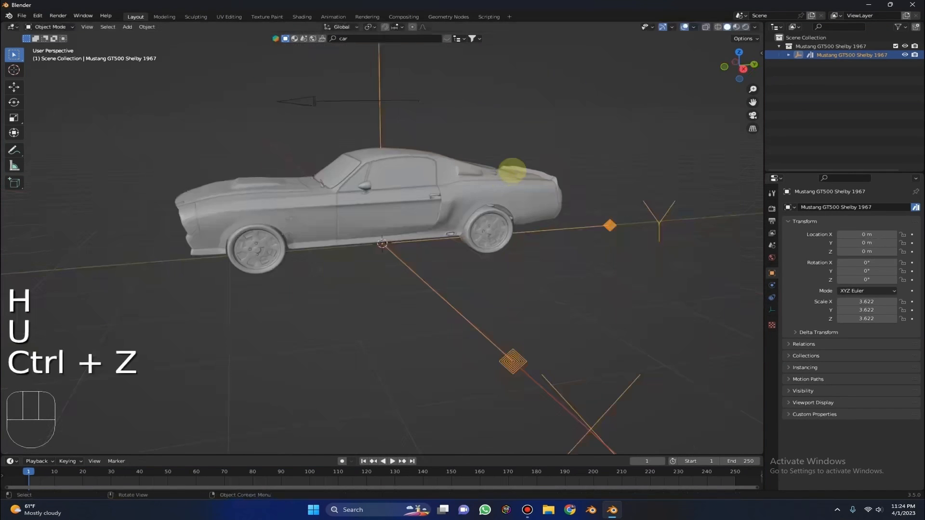
Step: Try shifting the whole Mustang along the Y axis by about 1.45 m and about 2.28 m
key("g")
key("y")
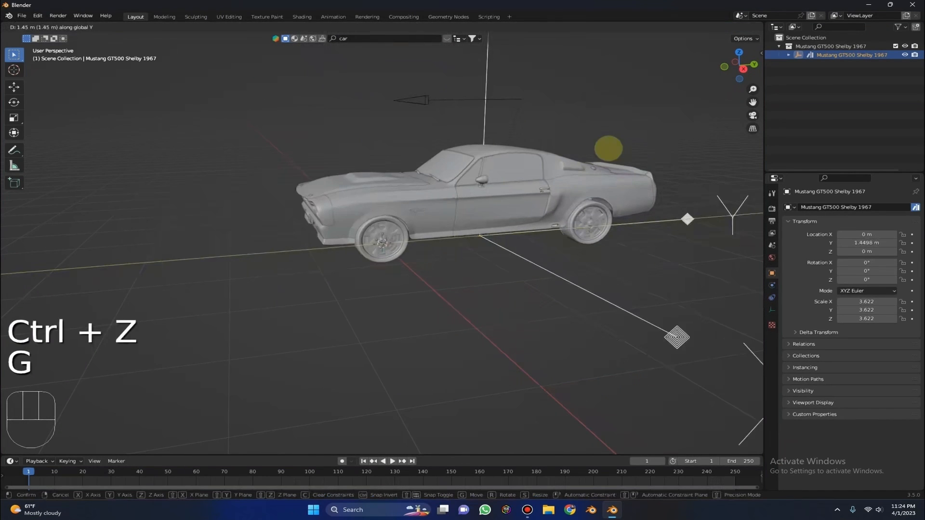
right_click(561, 166)
middle_click_drag(558, 164, 549, 125)
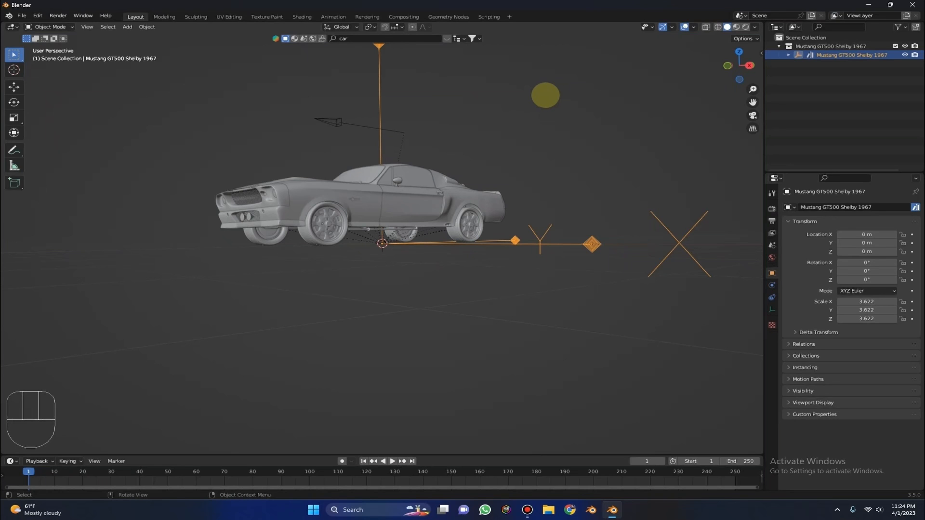
middle_click_drag(545, 95, 540, 149)
scroll(541, 149, "down", 3)
key("g")
key("y")
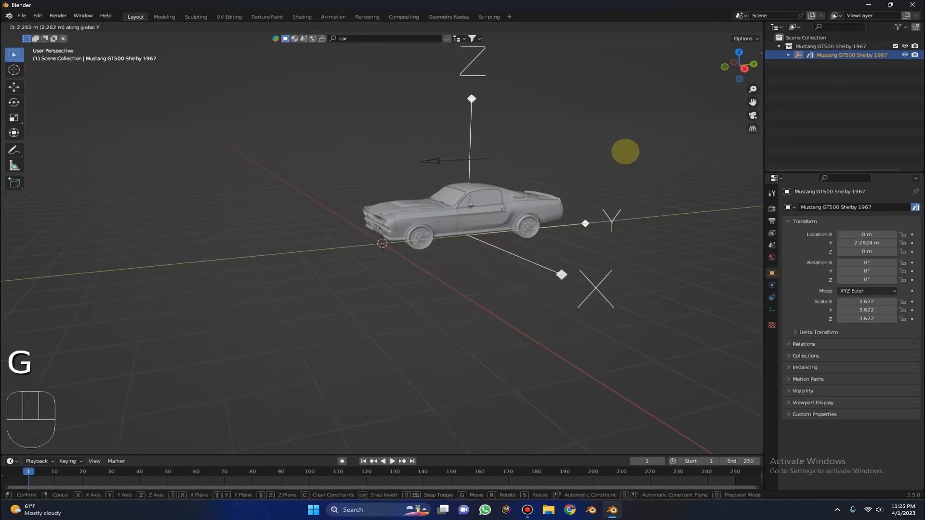
right_click(498, 135)
Step: In the right orthographic view, move the Mustang 5.8 m along the Y axis with snapping
key("KP_3")
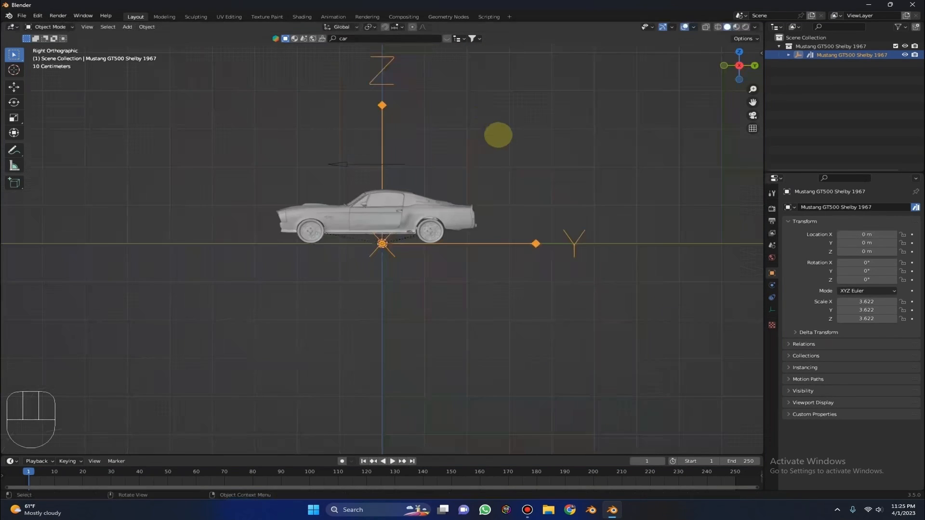
key("g")
key("y")
left_click(663, 174, "ctrl")
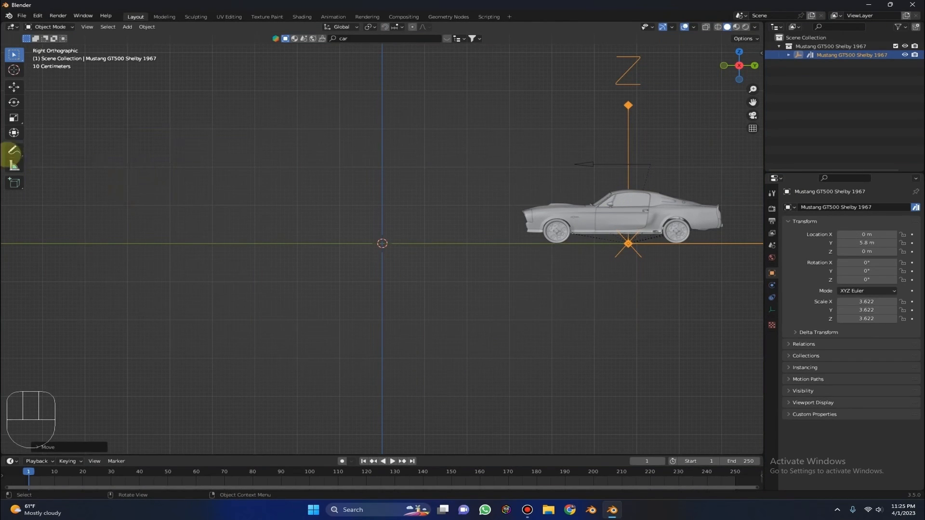
Step: Annotate an A above the Mustang, a B on the opposite side of the origin, and an arrow from A to B
left_click(14, 150)
left_click(668, 146)
mouse_move(661, 134)
left_mouse_down()
mouse_move(663, 111)
mouse_move(675, 134)
mouse_move(673, 120)
left_mouse_up()
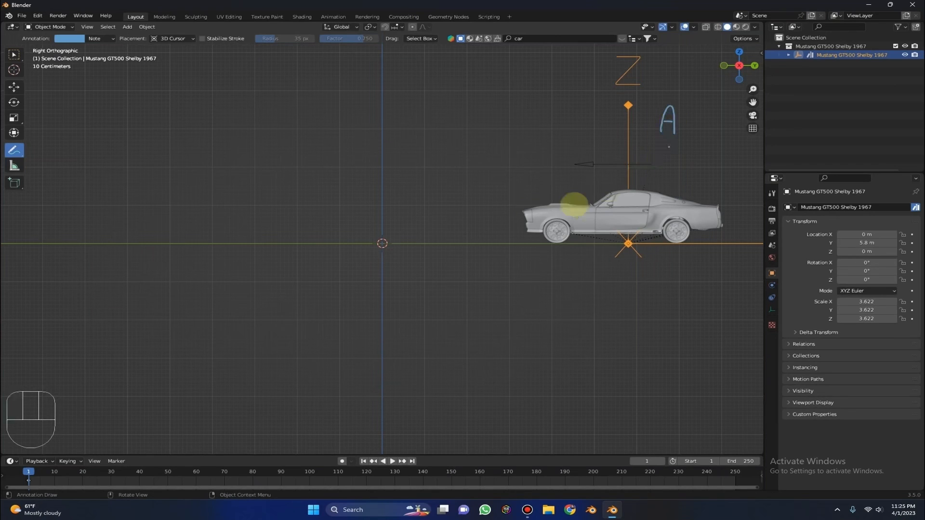
left_click_drag(208, 140, 209, 137)
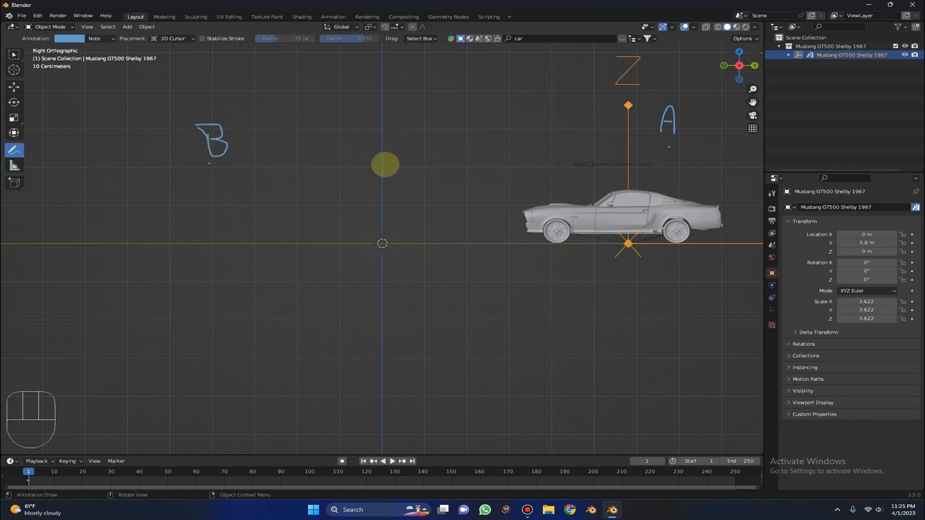
mouse_move(654, 149)
left_mouse_down()
mouse_move(374, 169)
mouse_move(258, 164)
mouse_move(284, 182)
left_mouse_up()
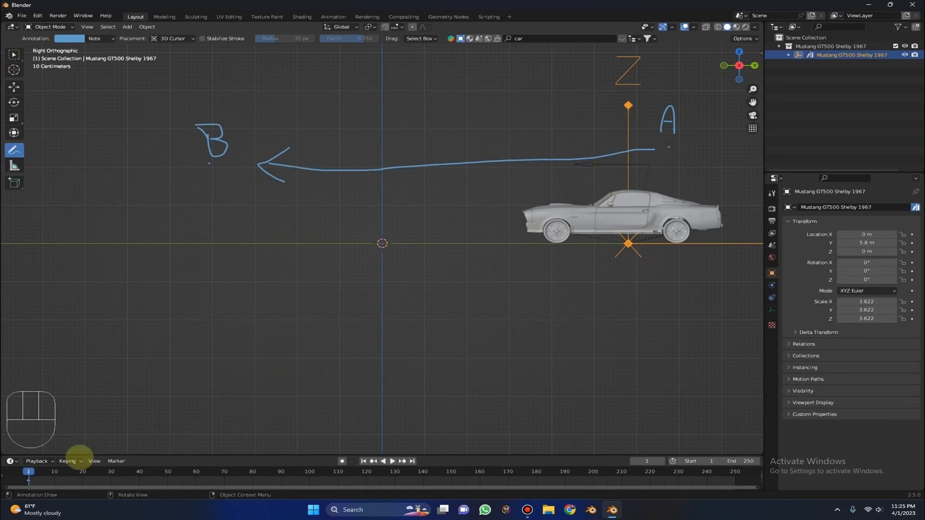
left_click(35, 462)
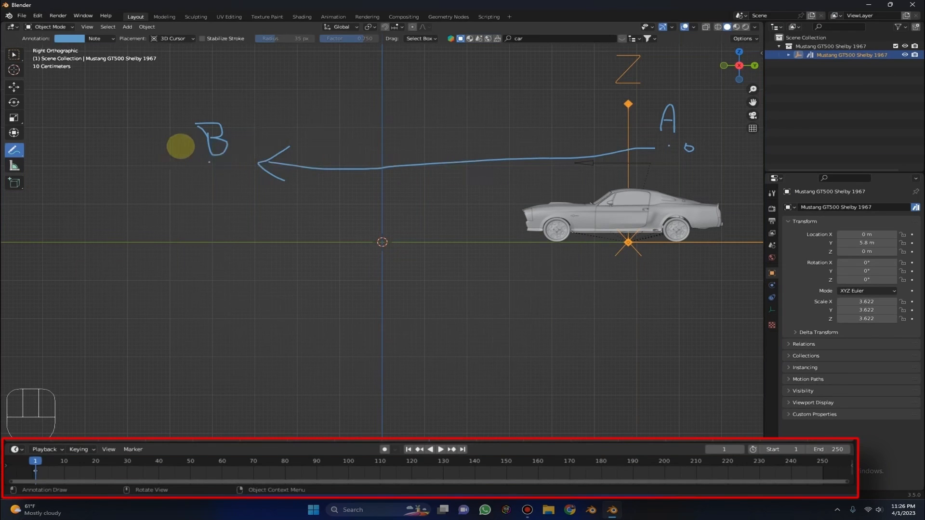
Step: Undo all the annotation strokes marking points A and B and the arrow between them
key("ctrl+z")
key("ctrl+z")
key("ctrl+z")
key("ctrl+z")
key("ctrl+z")
key("ctrl+z")
key("ctrl+z")
key("ctrl+z")
key("ctrl+z")
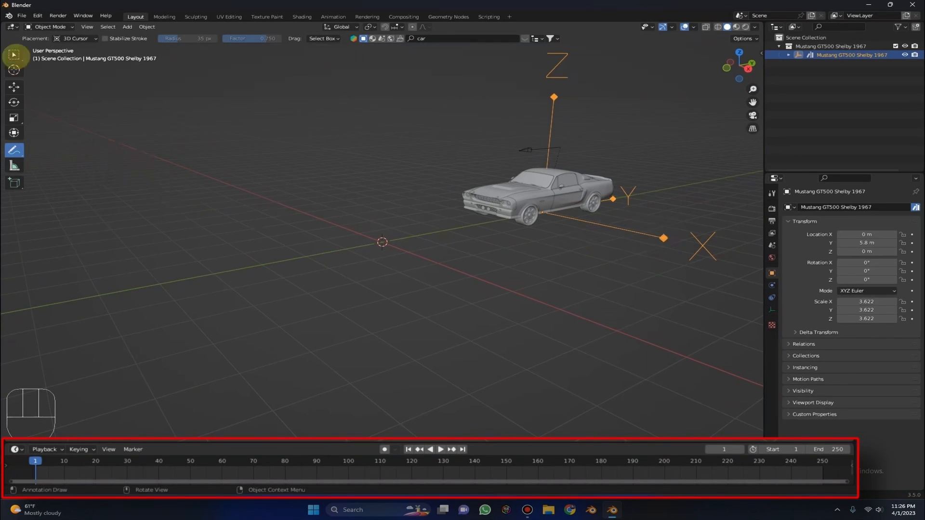
Step: Return to the selection tool with the view centred on the Mustang, and bring up the keyframe insertion options
left_click(14, 55)
middle_click(543, 200, "alt")
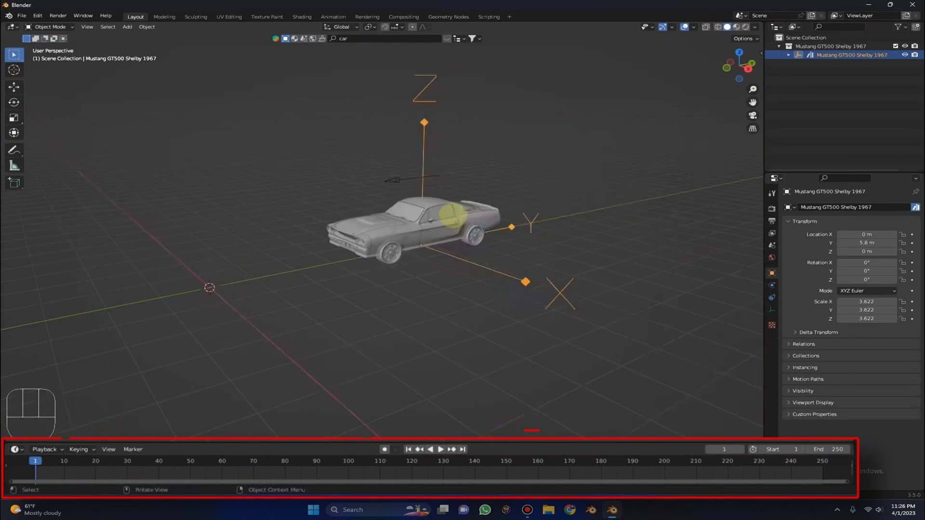
key("KP_Decimal")
middle_click_drag(440, 212, 436, 210)
key("i")
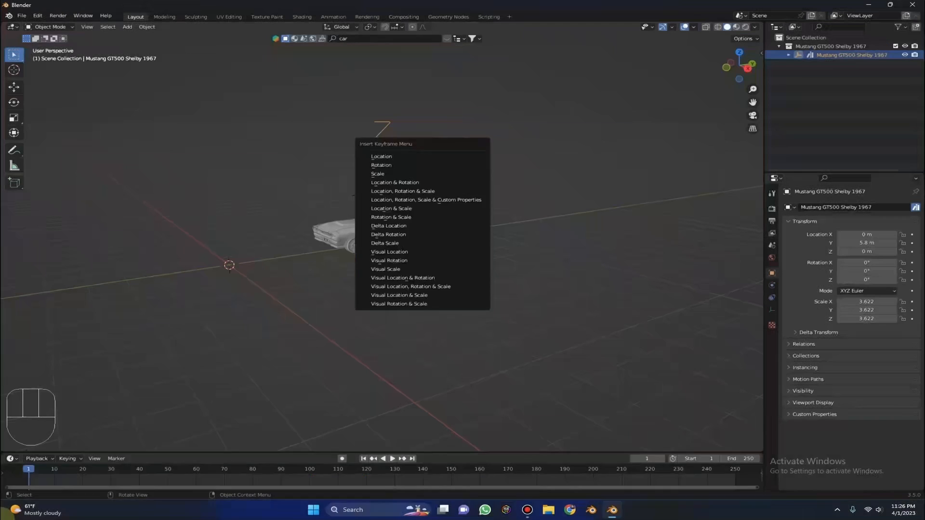
left_click(351, 124)
Step: Scrub the timeline to frame 45, play the animation briefly, and return to the first frame
left_click_drag(35, 462, 279, 464)
left_click(174, 467)
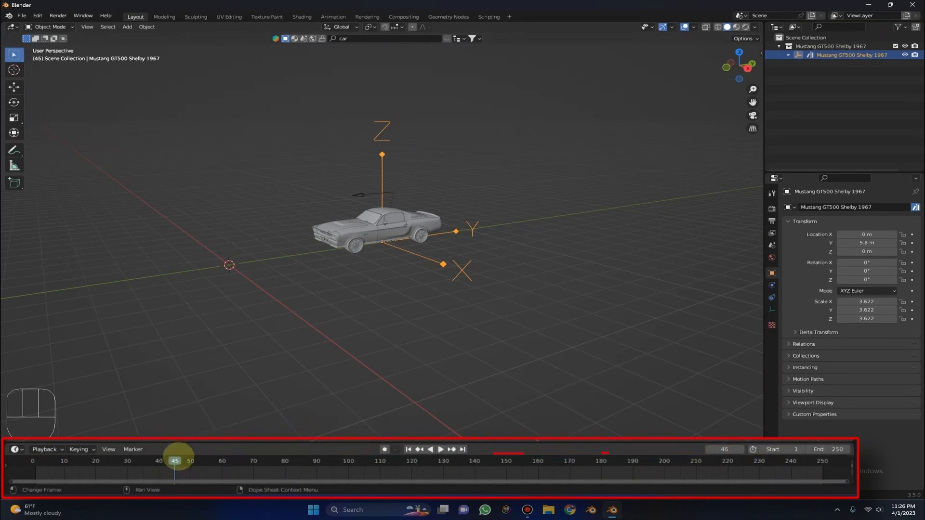
key("space")
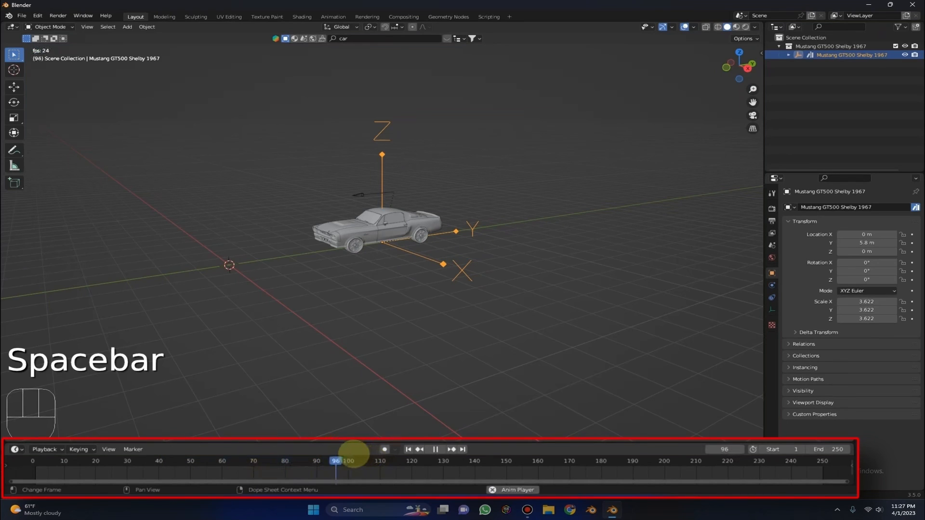
key("space")
left_click(408, 451)
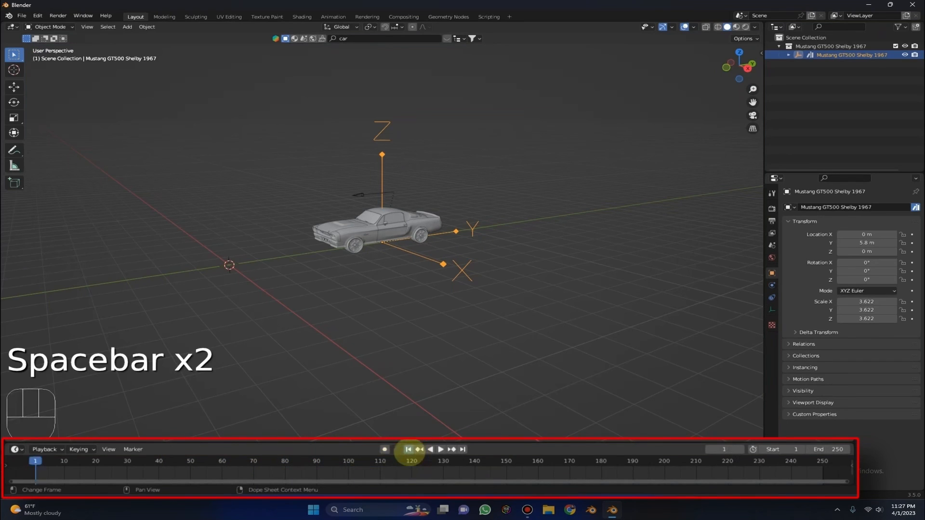
Step: Jump to frame 250 and test reverse and forward playback of the timeline
left_click(461, 449)
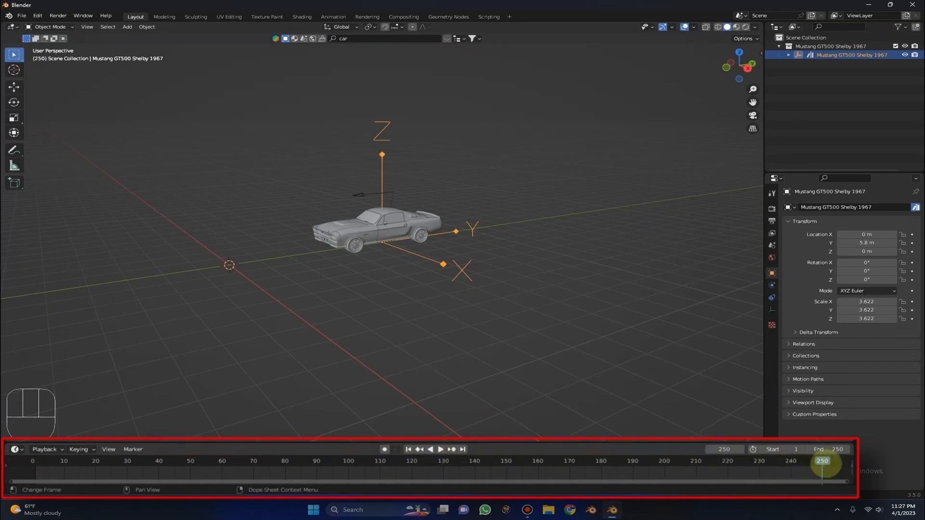
left_click(419, 448)
left_click(430, 448)
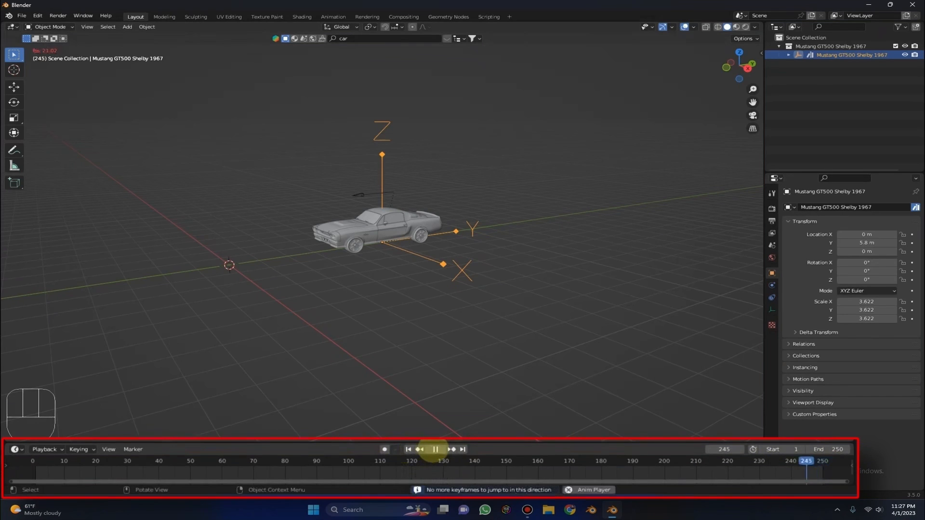
left_click(435, 449)
left_click(440, 449)
left_click(440, 449)
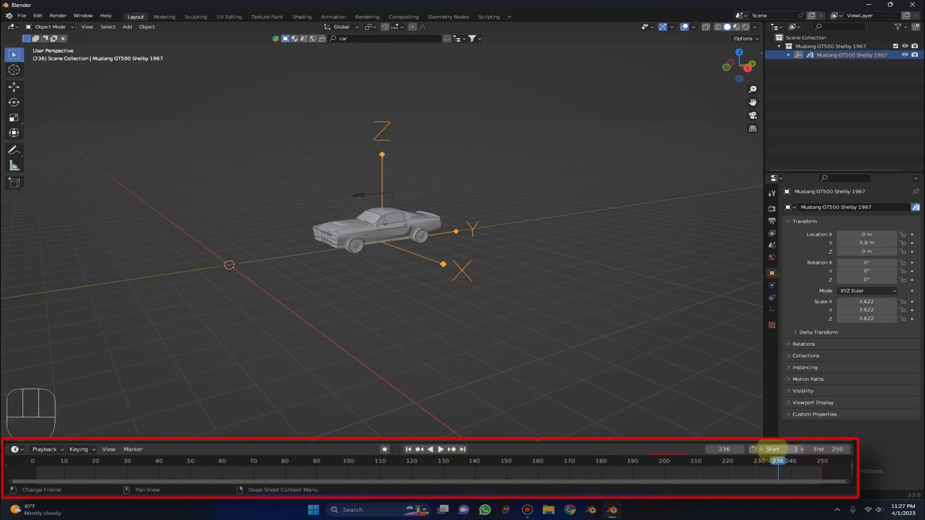
Step: Scrub the playhead to frame 213 and try a timeline start frame of 5 before restoring it to 1
left_click_drag(777, 461, 706, 462)
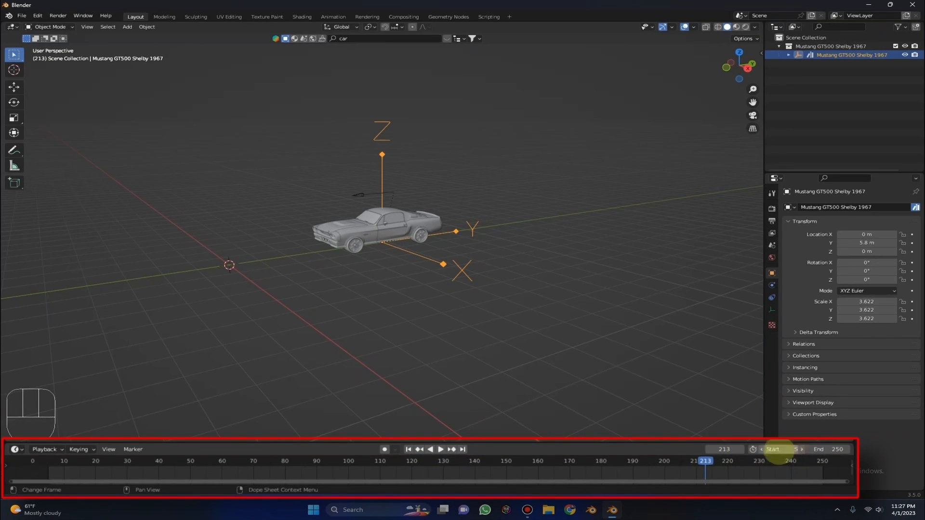
key("Return")
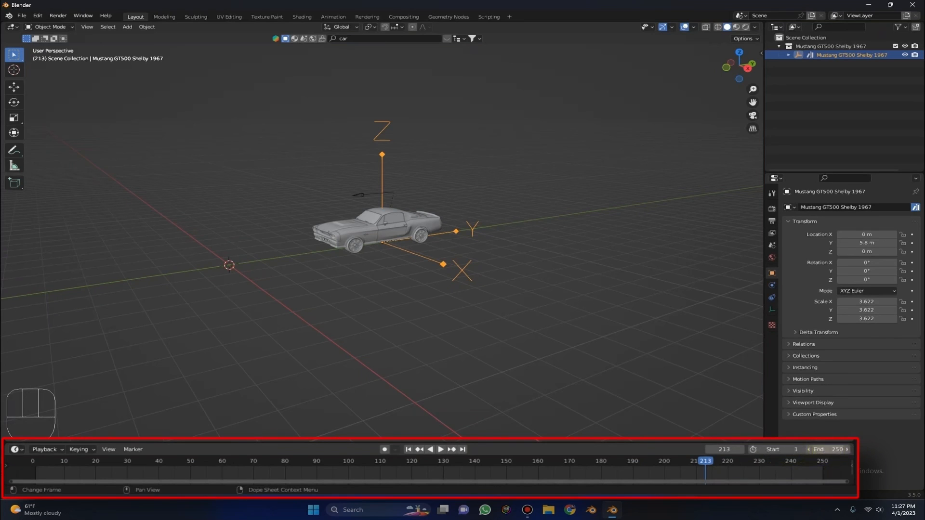
key("ctrl+z")
Step: Return the playhead to frame 1 and try adjusting the timeline's end frame, undoing that adjustment
scroll(790, 470, "down", 3)
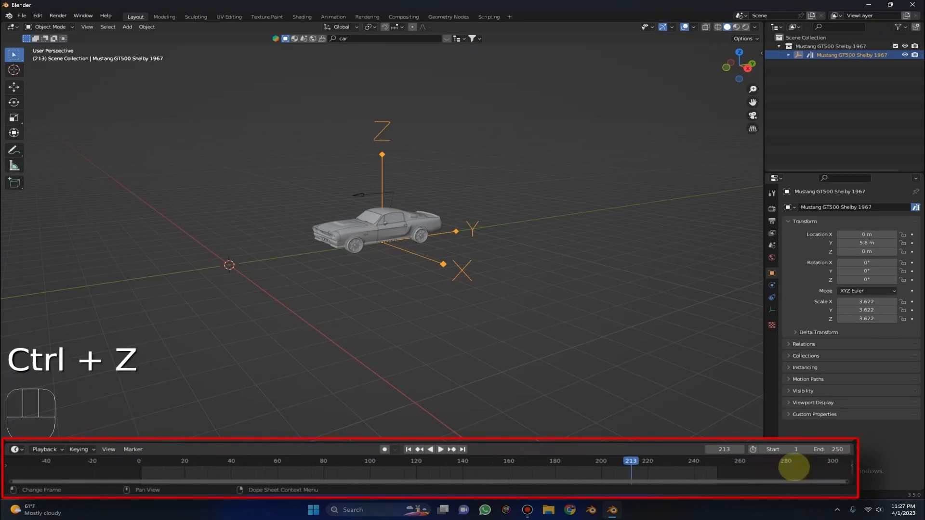
scroll(784, 474, "down", 3)
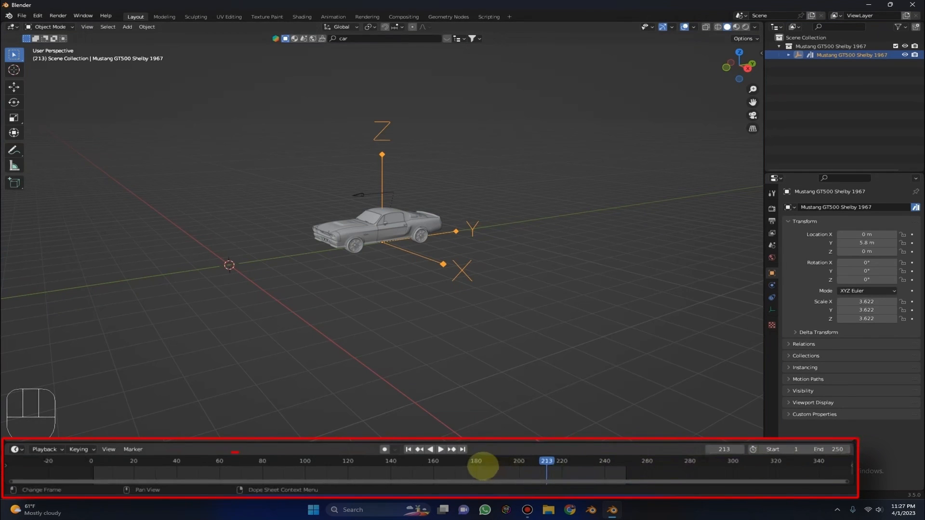
scroll(610, 472, "up", 4)
middle_click_drag(570, 473, 536, 477)
scroll(513, 473, "down", 1)
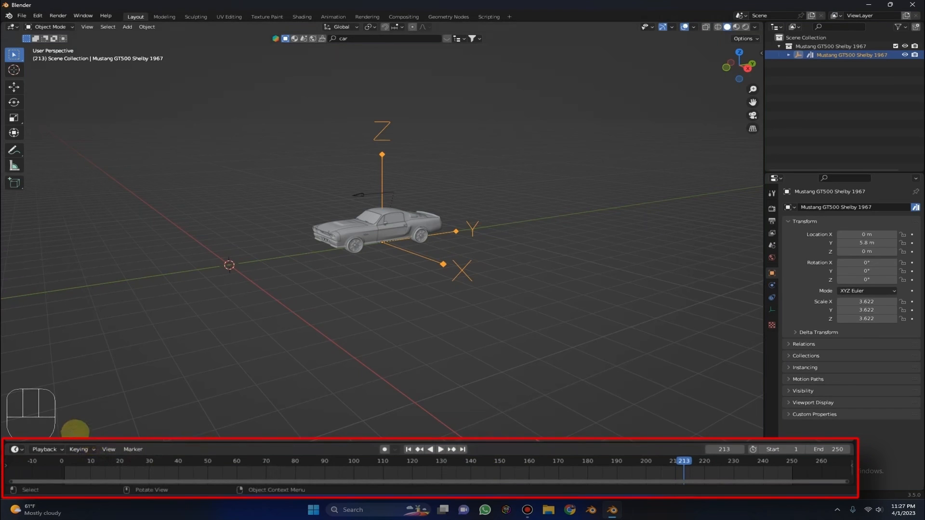
left_click_drag(688, 463, 523, 448)
mouse_move(822, 449)
left_mouse_down()
mouse_move(841, 449)
mouse_move(819, 448)
left_mouse_up()
key("ctrl+z")
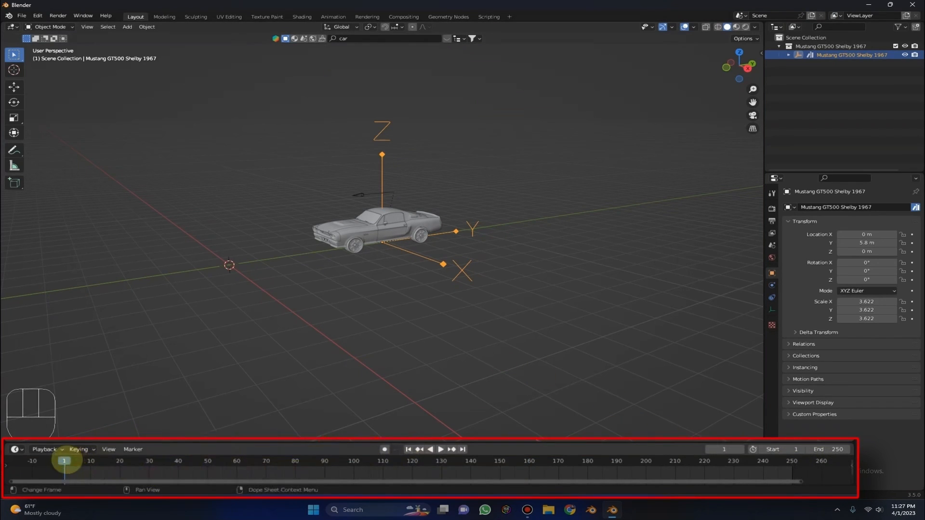
middle_click_drag(390, 224, 430, 198)
scroll(465, 137, "up", 2)
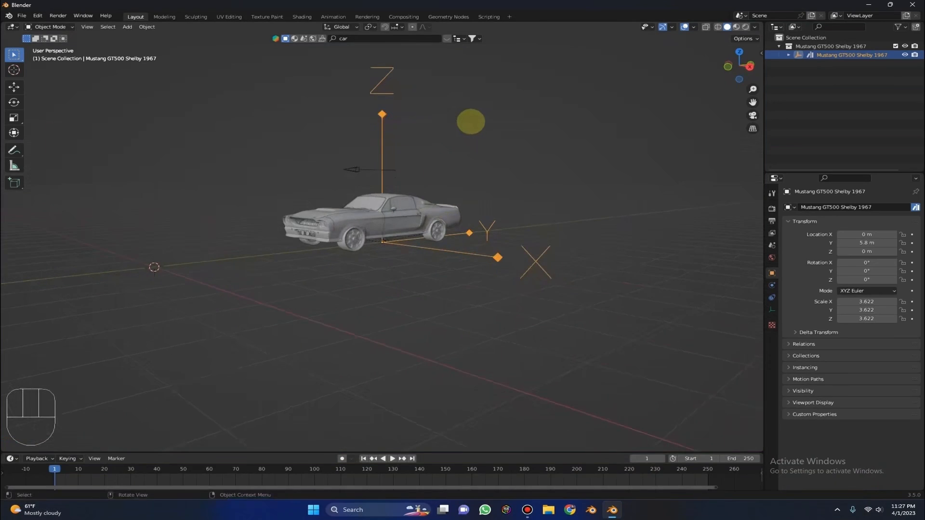
Step: Insert a Location keyframe for the car at frame 1 and check it by scrubbing around that frame
key("i")
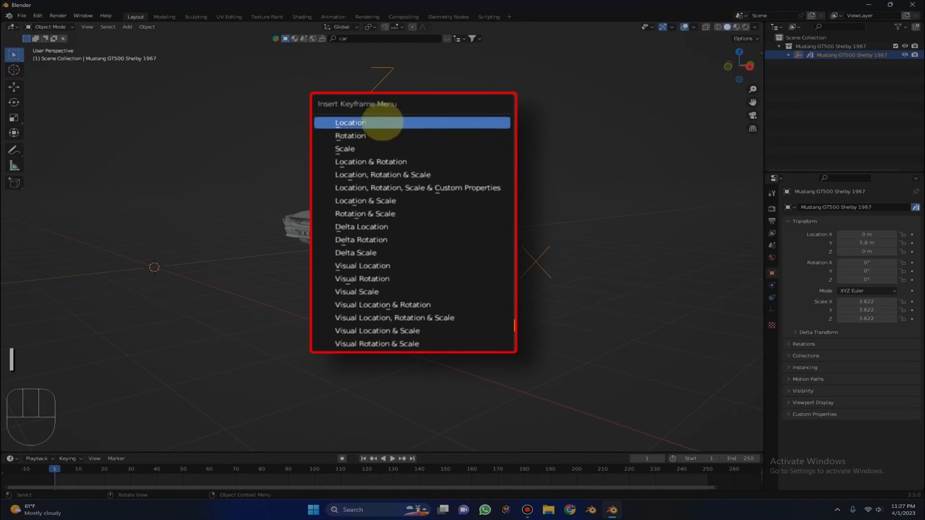
left_click(348, 123)
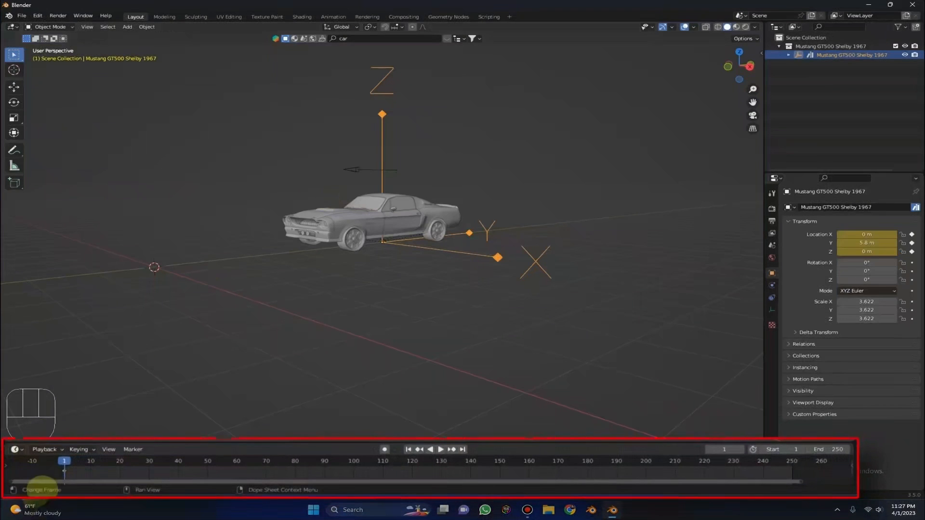
left_click_drag(64, 463, 26, 448)
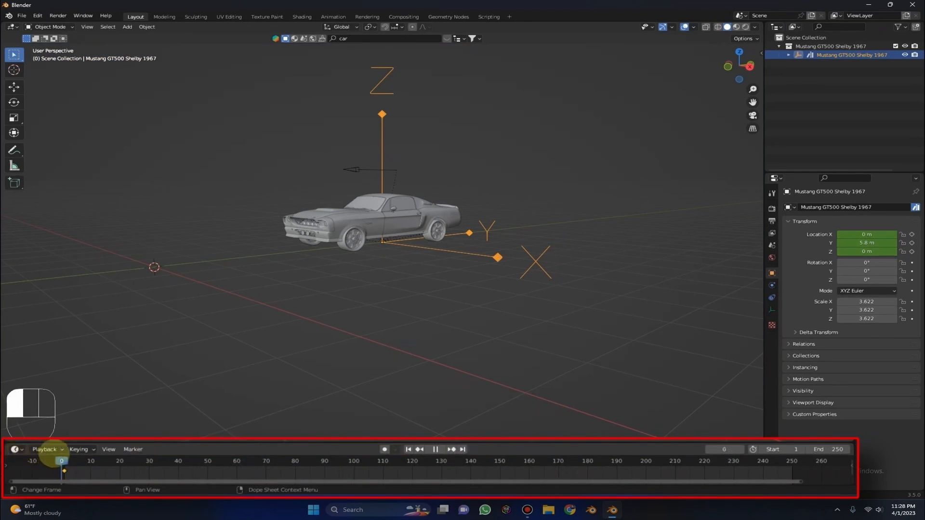
left_click_drag(62, 455, 64, 461)
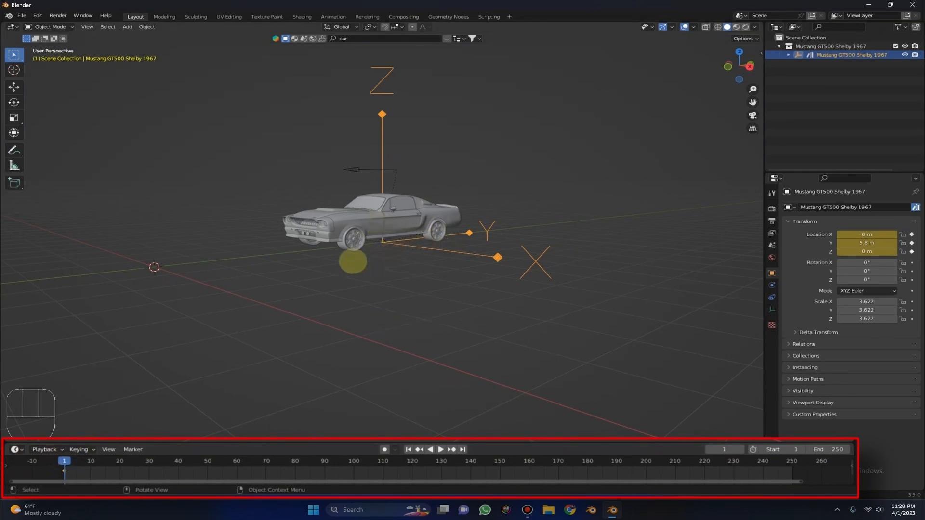
Step: At frame 48, move the car -13 m along Y and insert a Location keyframe
left_click_drag(64, 461, 137, 467)
scroll(239, 421, "down", 2)
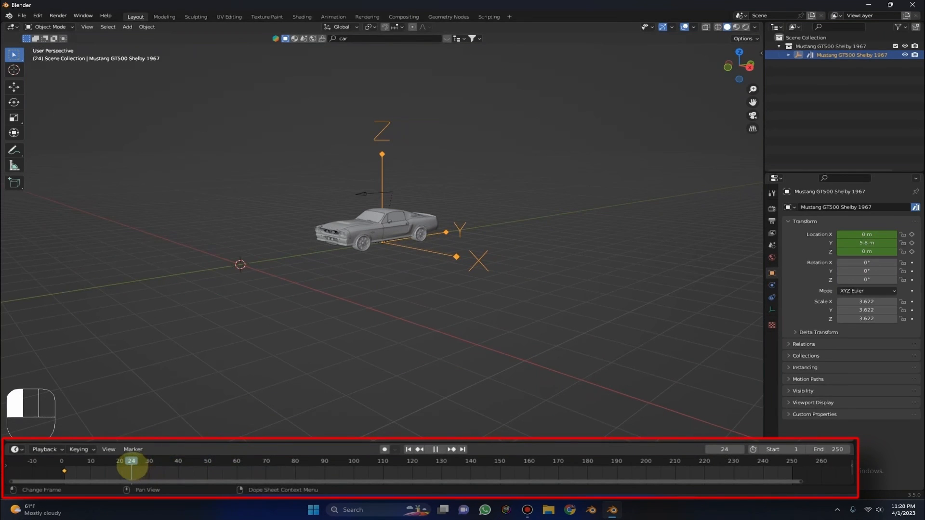
left_click_drag(131, 466, 194, 466)
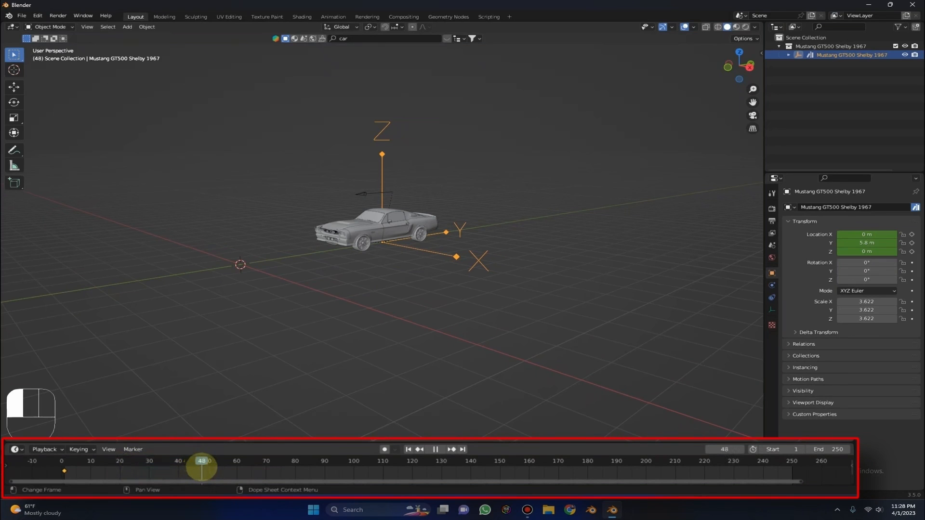
scroll(347, 290, "down", 2)
middle_click_drag(380, 263, 399, 269)
scroll(399, 268, "down", 1)
key("g")
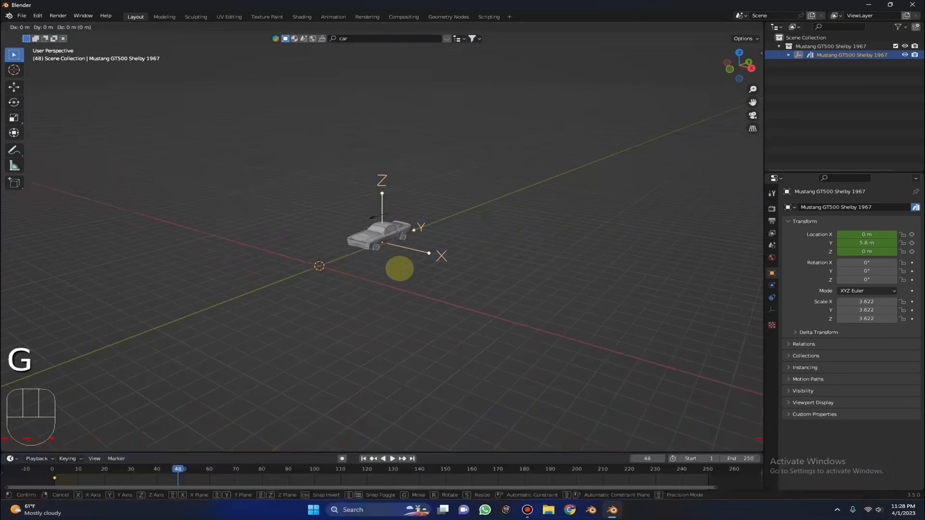
key("y")
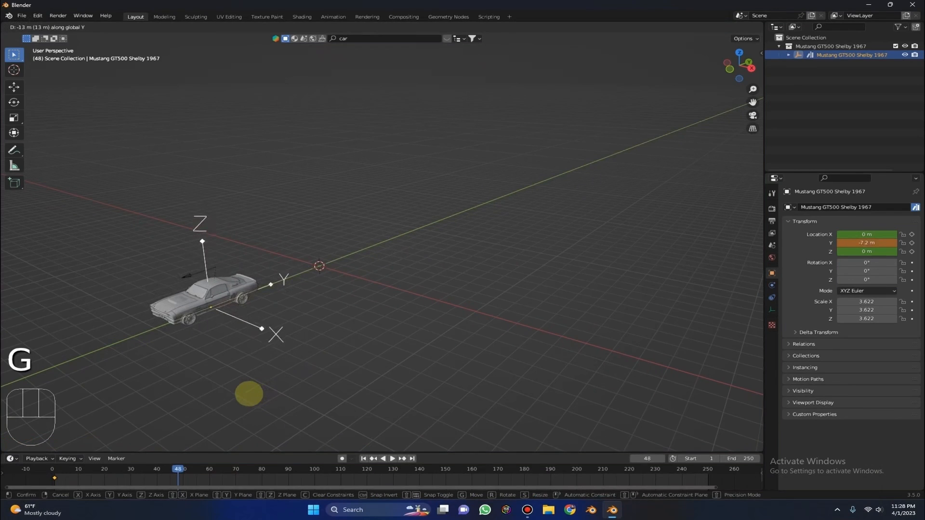
left_click(305, 269)
key("i")
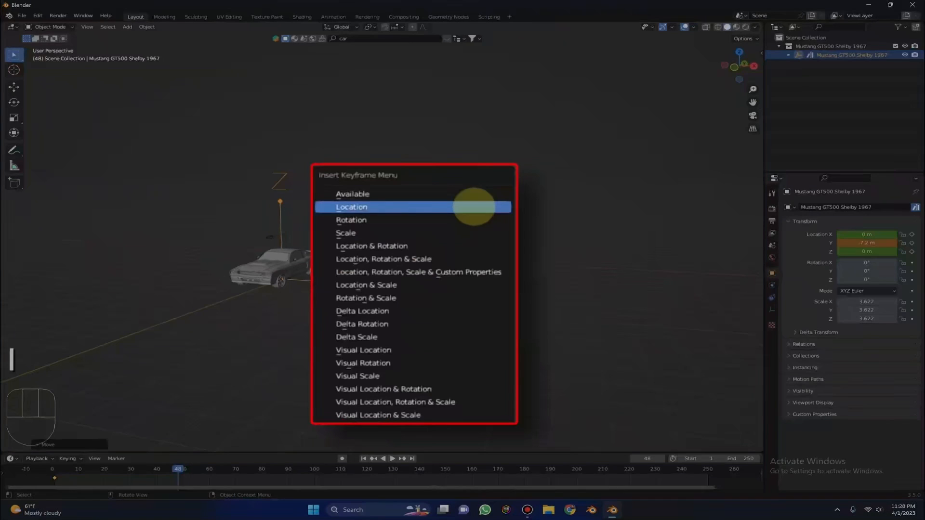
left_click(332, 207)
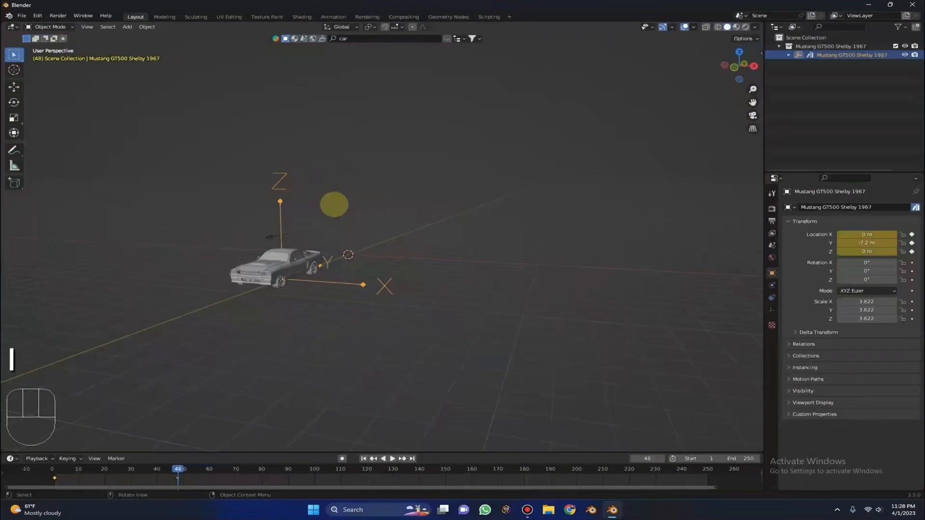
Step: Scrub back to the start of the timeline and play the car's motion past frame 48
scroll(380, 221, "up", 3)
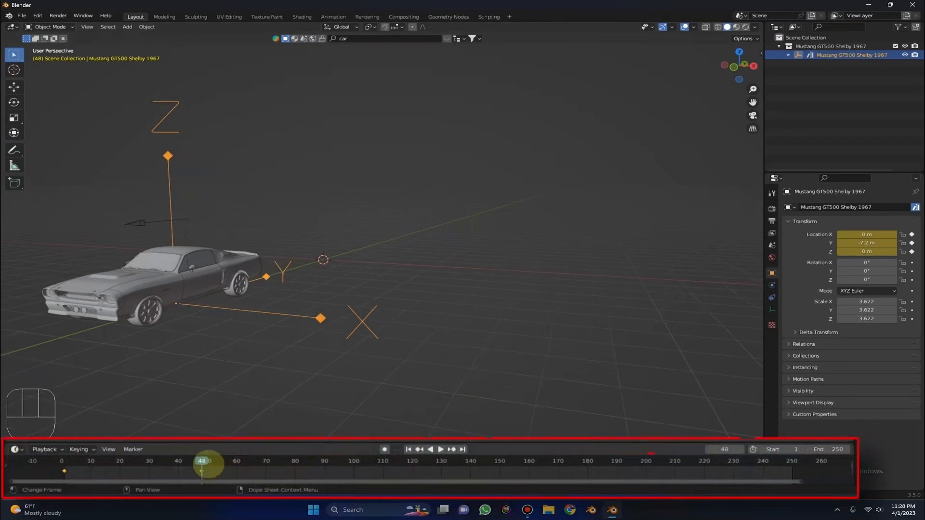
left_click_drag(201, 461, 61, 461)
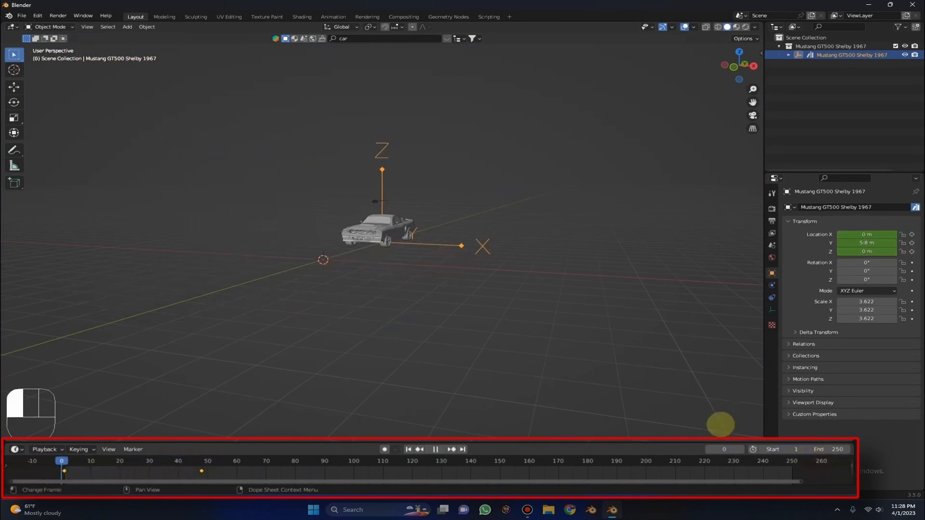
middle_click_drag(587, 276, 561, 277)
key("space")
middle_click_drag(531, 248, 578, 193)
middle_click_drag(429, 236, 424, 258)
middle_click_drag(281, 391, 277, 412)
key("space")
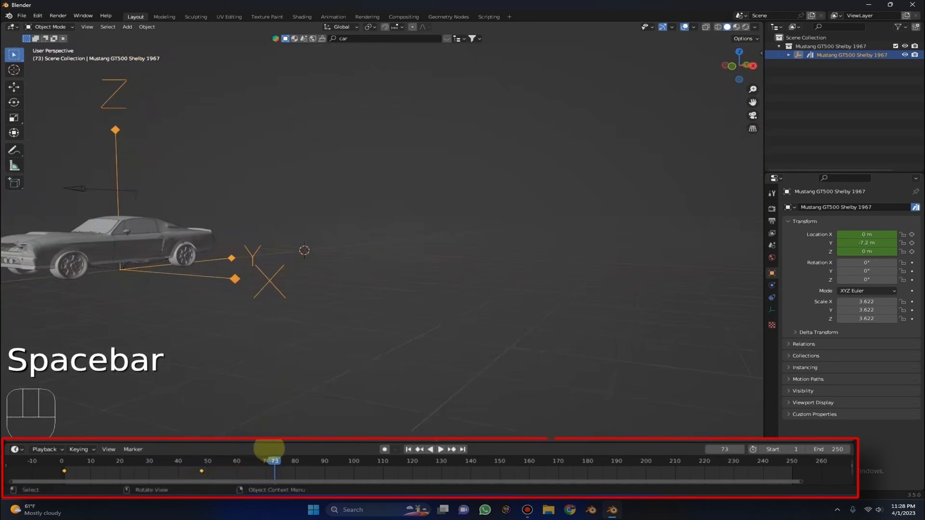
Step: Move the car's second keyframe to frame 100 and set the timeline's end frame to 100
key("g")
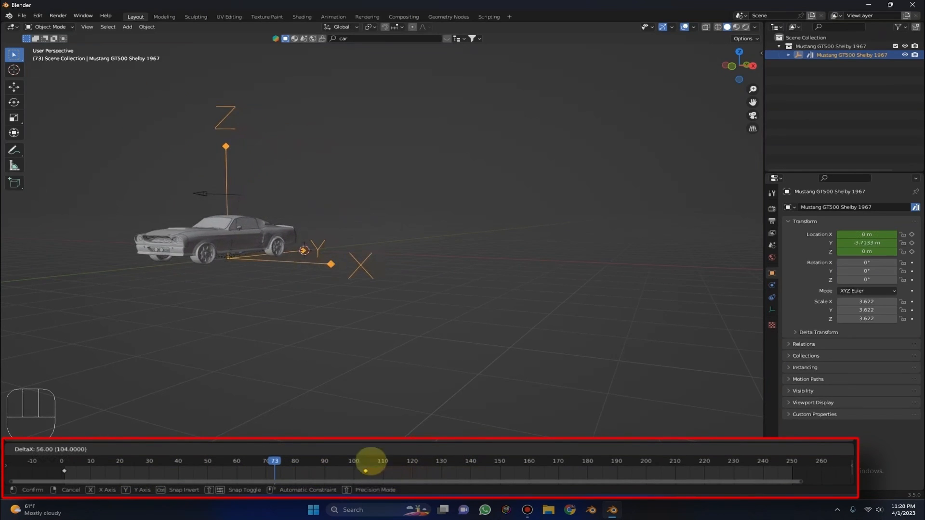
left_click(360, 460)
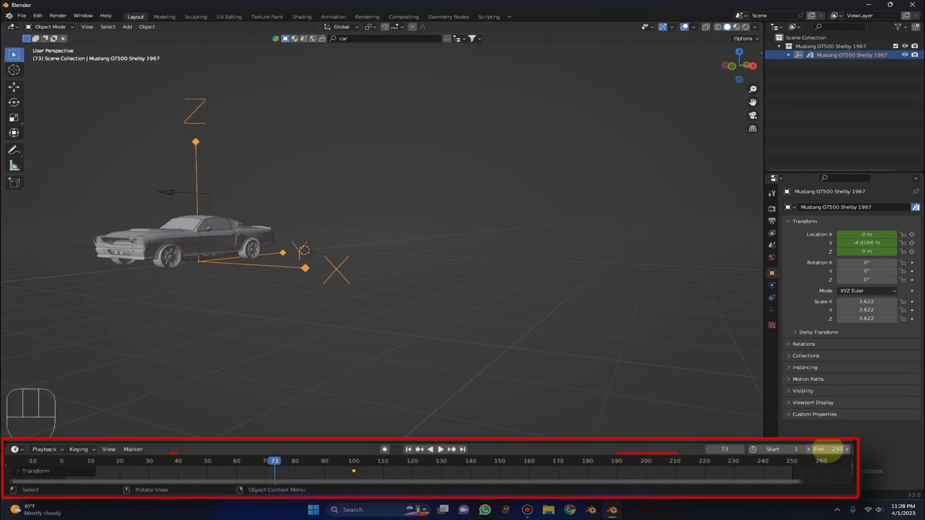
left_click(826, 448)
type("100")
left_click(822, 443)
Step: Play the slowed-down animation and watch the moving car from several angles and distances, including its wheels
middle_click_drag(389, 471, 568, 466)
middle_click_drag(474, 308, 485, 302)
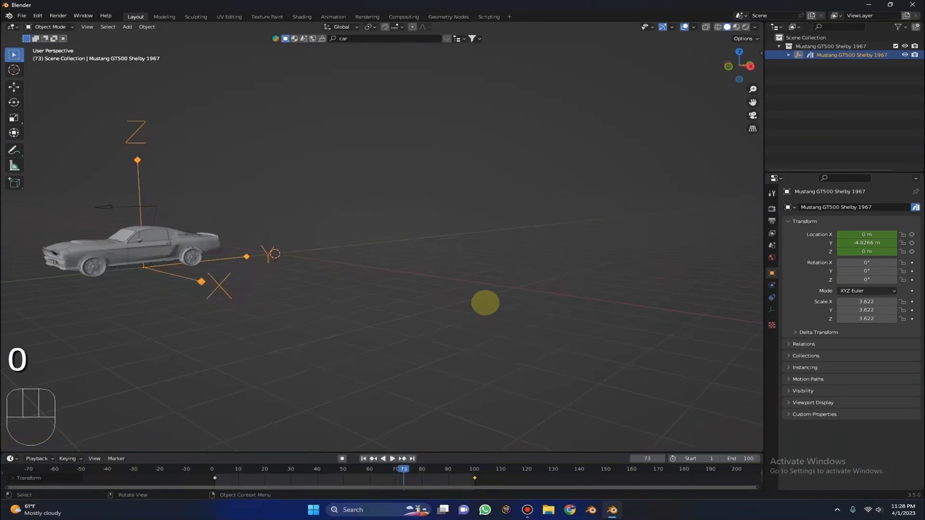
key("space")
middle_click_drag(467, 280, 384, 249)
middle_click(351, 234, "alt")
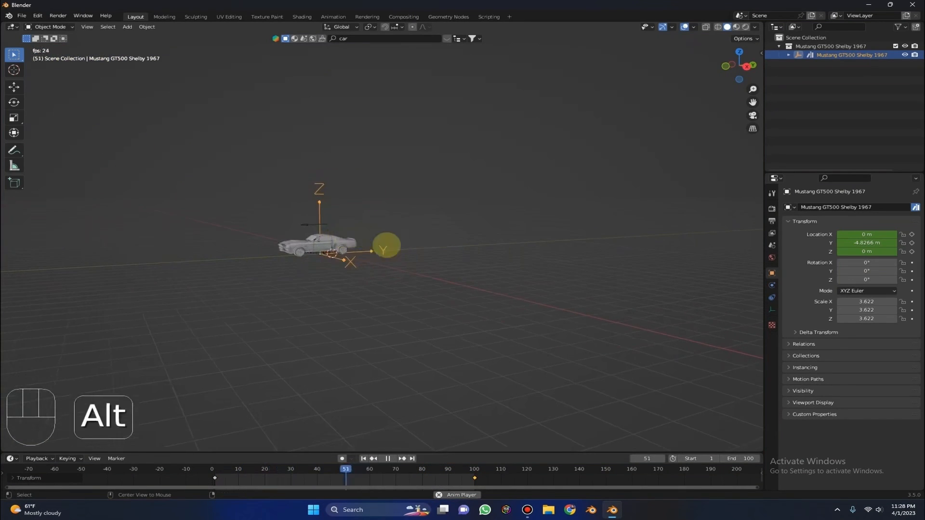
scroll(308, 222, "up", 8)
scroll(288, 216, "down", 2)
scroll(243, 216, "down", 3)
middle_click_drag(297, 220, 320, 207)
scroll(320, 206, "up", 2)
scroll(319, 206, "down", 1)
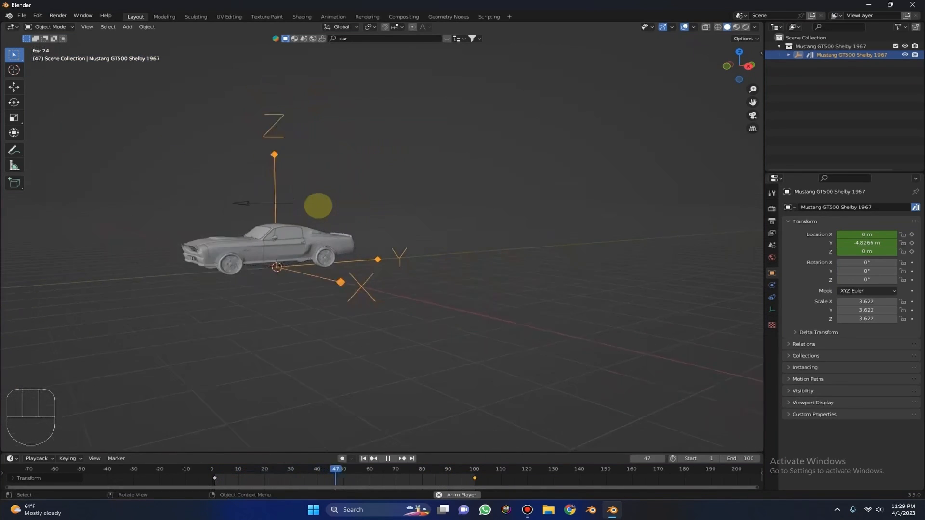
scroll(311, 200, "down", 2)
middle_click_drag(311, 200, 343, 187)
scroll(354, 186, "up", 5)
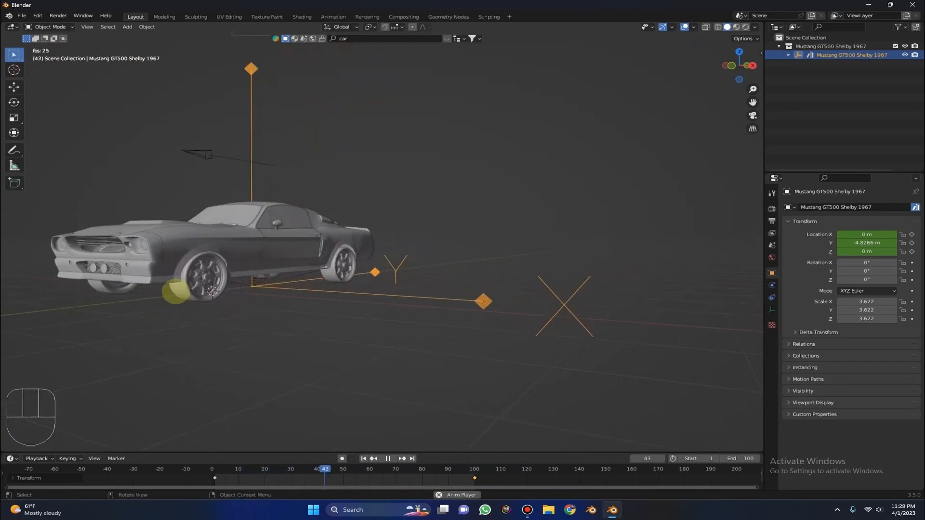
scroll(172, 292, "down", 2)
middle_click_drag(171, 291, 195, 249)
scroll(190, 290, "up", 2)
scroll(190, 291, "down", 3)
scroll(198, 285, "down", 2)
scroll(184, 261, "up", 4)
scroll(202, 251, "down", 5)
scroll(198, 247, "up", 8)
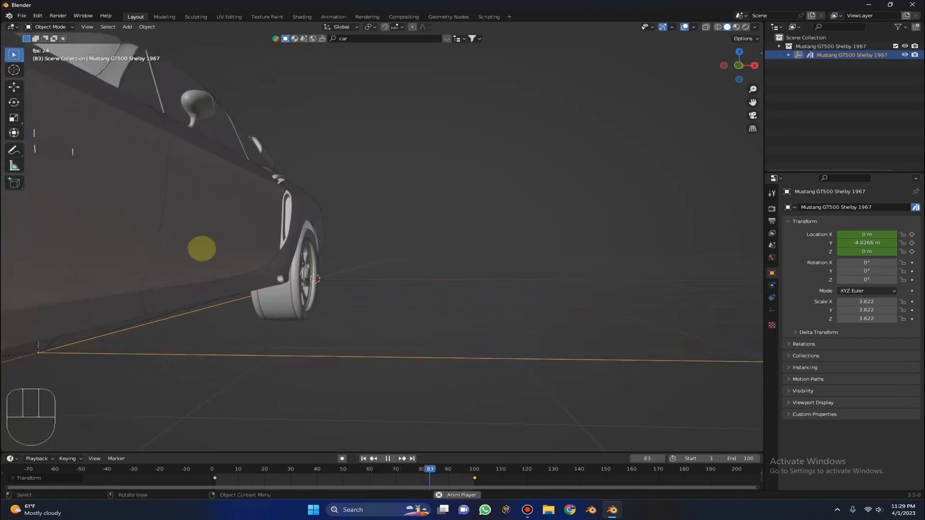
scroll(201, 248, "down", 8)
scroll(297, 361, "up", 3)
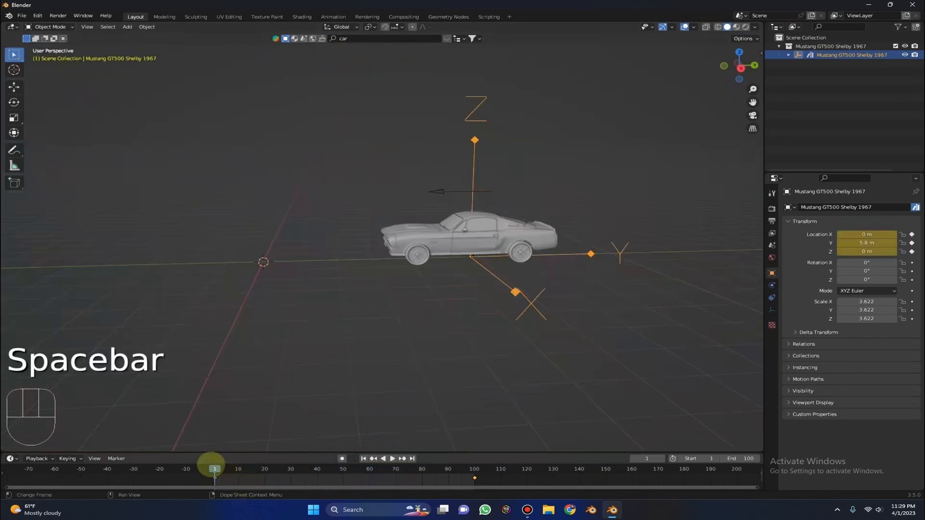
Step: Scrub to frame 35 and delete all of the car's keyframes
left_click_drag(211, 467, 304, 469)
key("c")
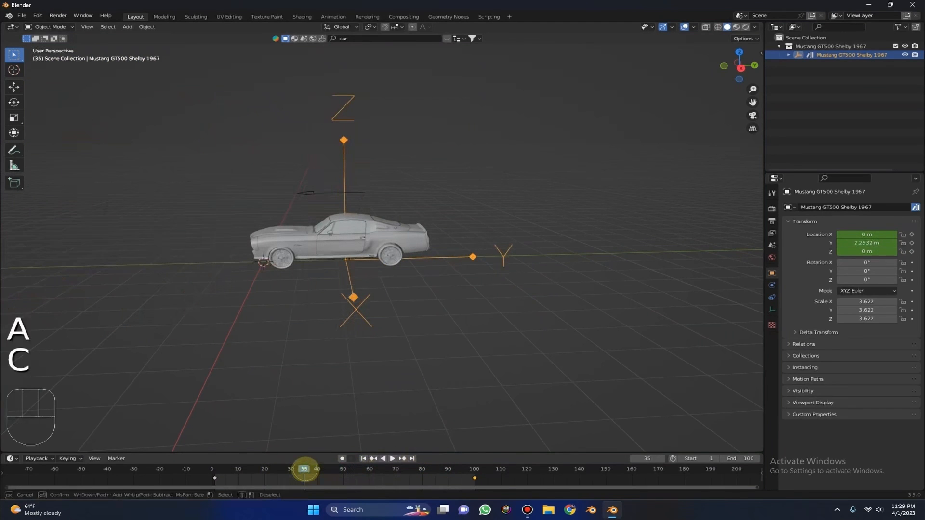
key("x")
left_click(353, 467)
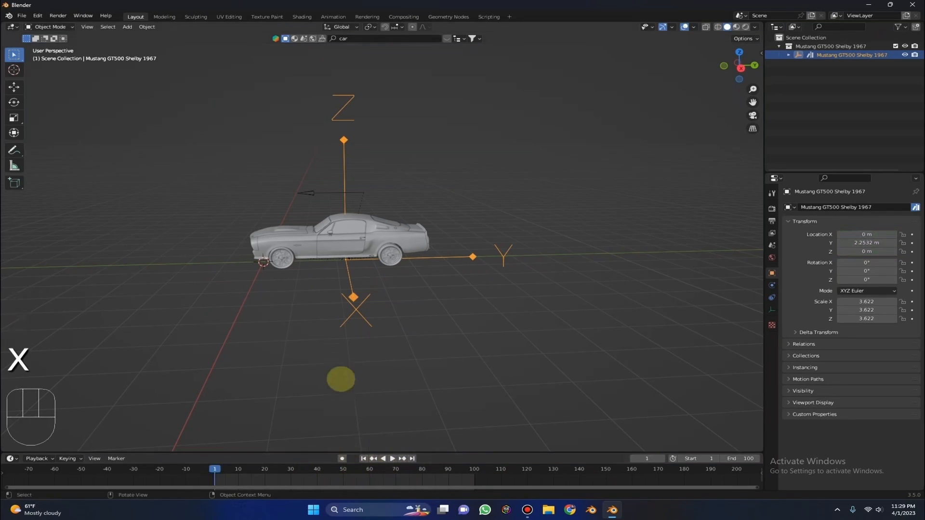
Step: Clear the car's location so that it sits at the world origin
key("alt+g")
key("KP_Decimal")
middle_click_drag(366, 310, 391, 313)
middle_click_drag(494, 125, 517, 119)
middle_click(361, 215, "alt")
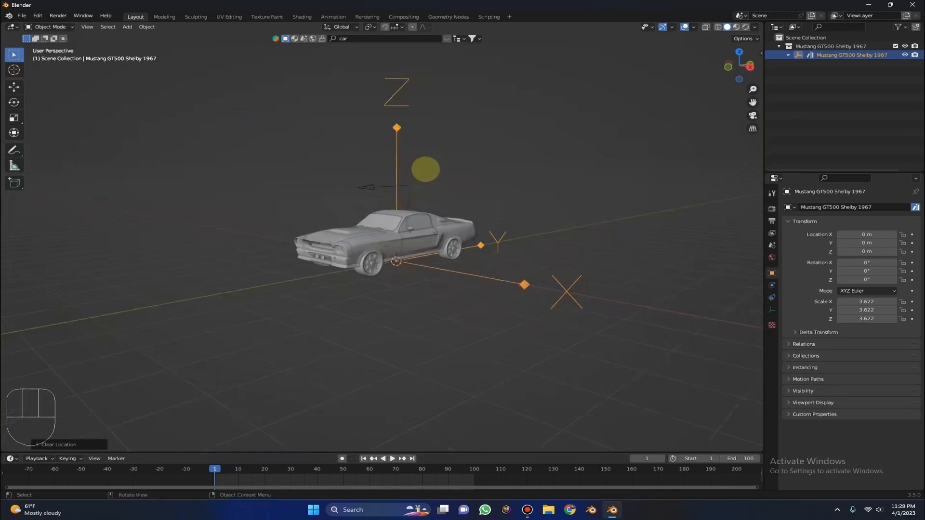
Step: Add a mesh plane under the car as the ground and scale it by 20
key("shift+a")
mouse_move(425, 107)
left_click(456, 107)
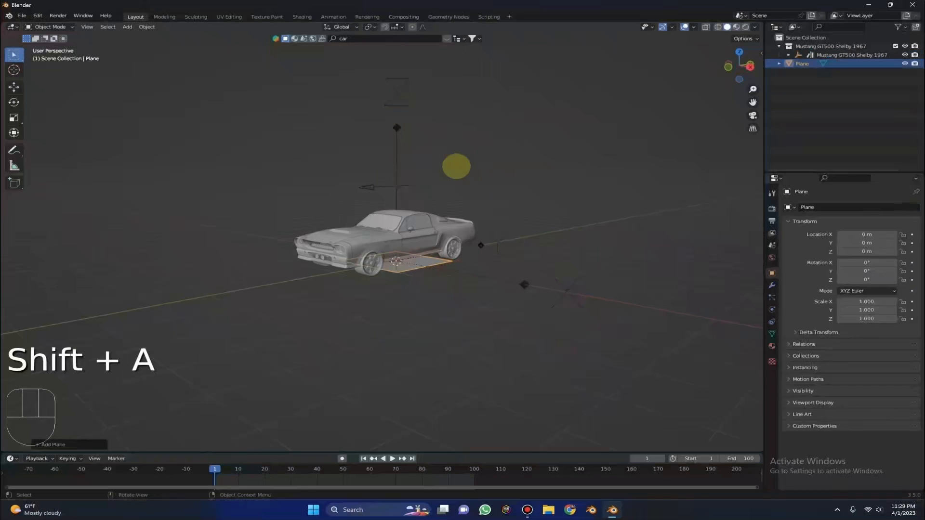
key("s")
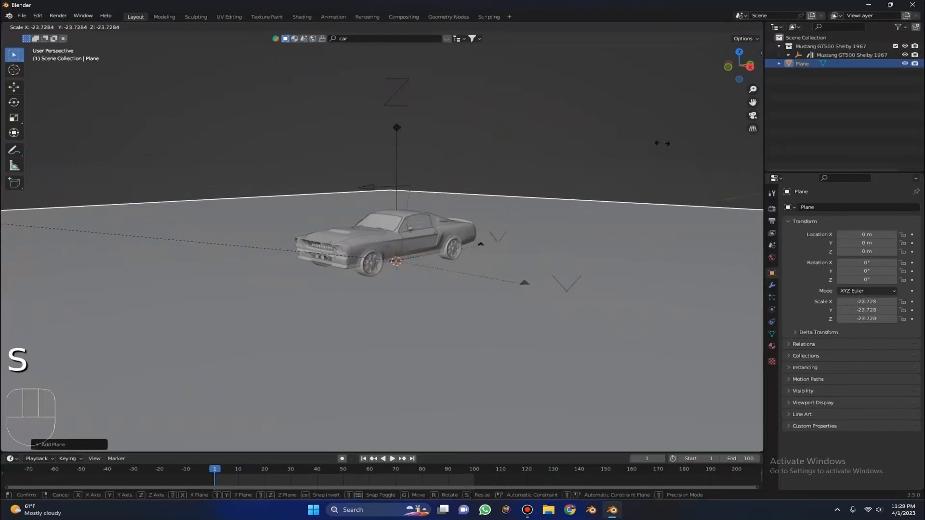
type("s20")
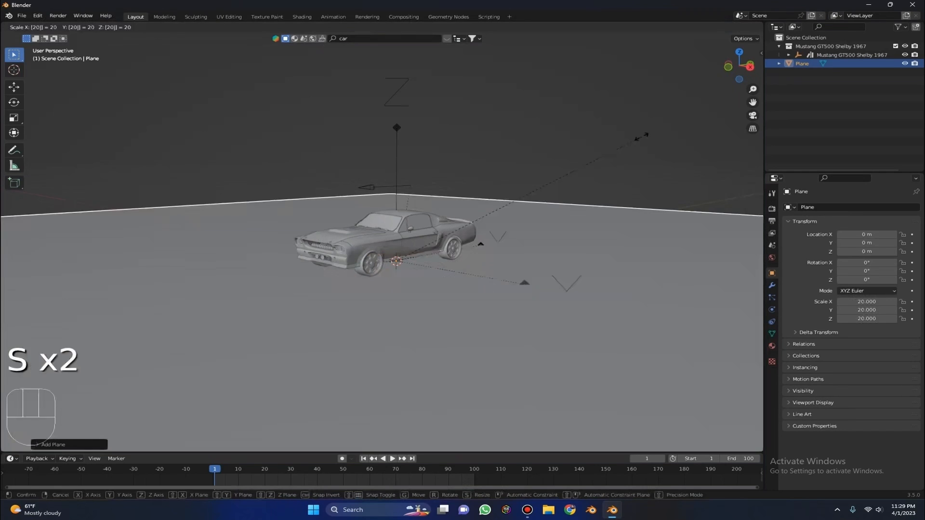
left_click(640, 136)
Step: Switch the viewport shading to Material Preview
middle_click_drag(640, 137, 671, 62)
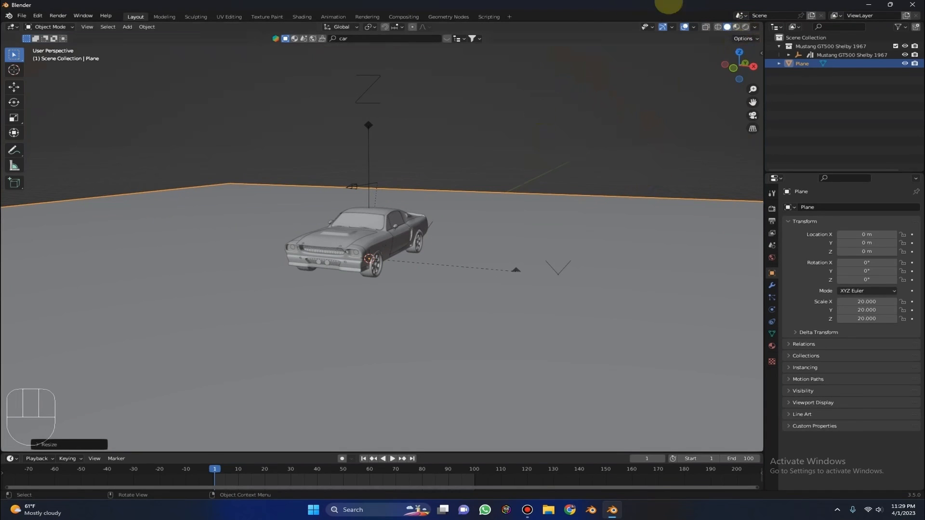
left_click(736, 26)
middle_click_drag(444, 99, 424, 114)
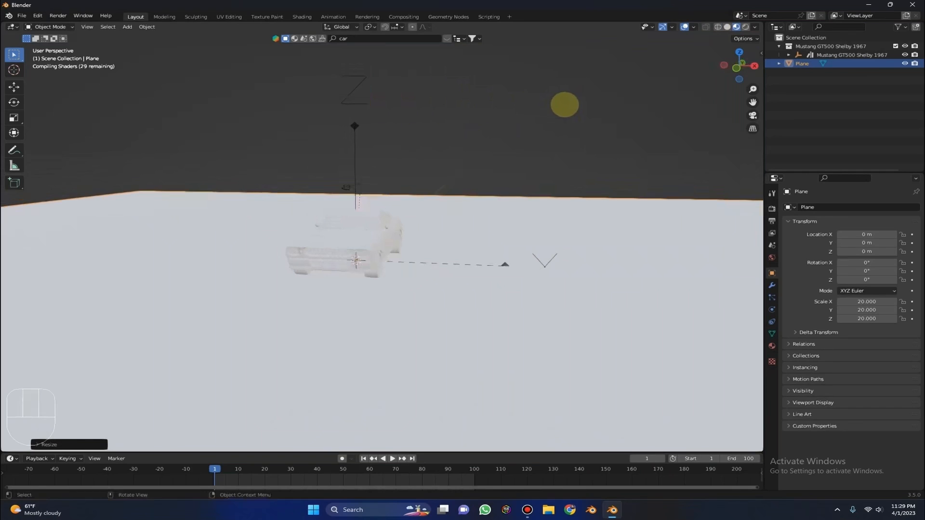
Step: Add a mesh cube at the origin and flatten it along Z to a scale of 0.3
key("shift+a")
mouse_move(526, 255)
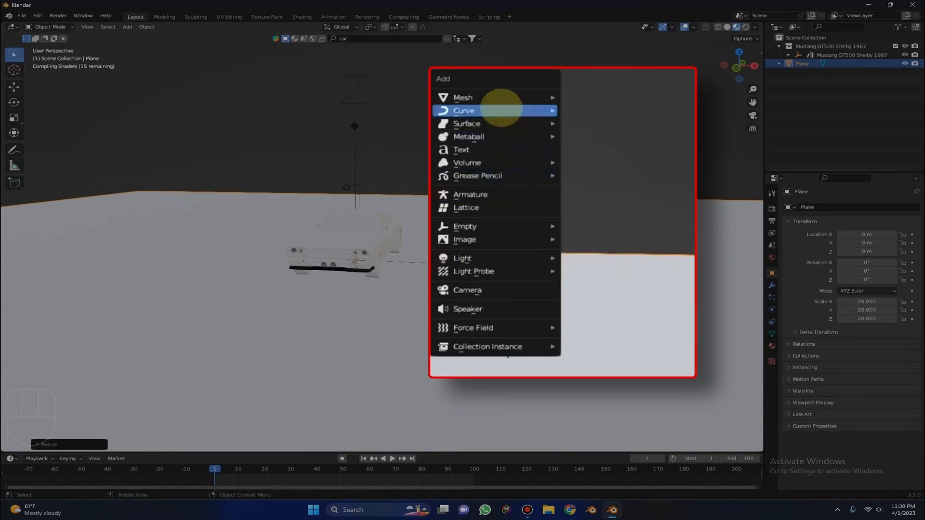
mouse_move(498, 104)
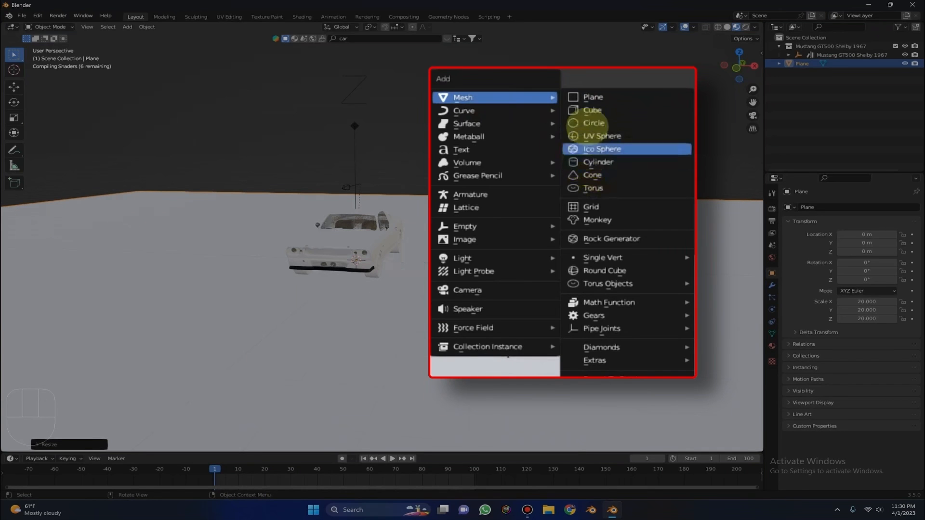
left_click(594, 109)
key("s")
key("z")
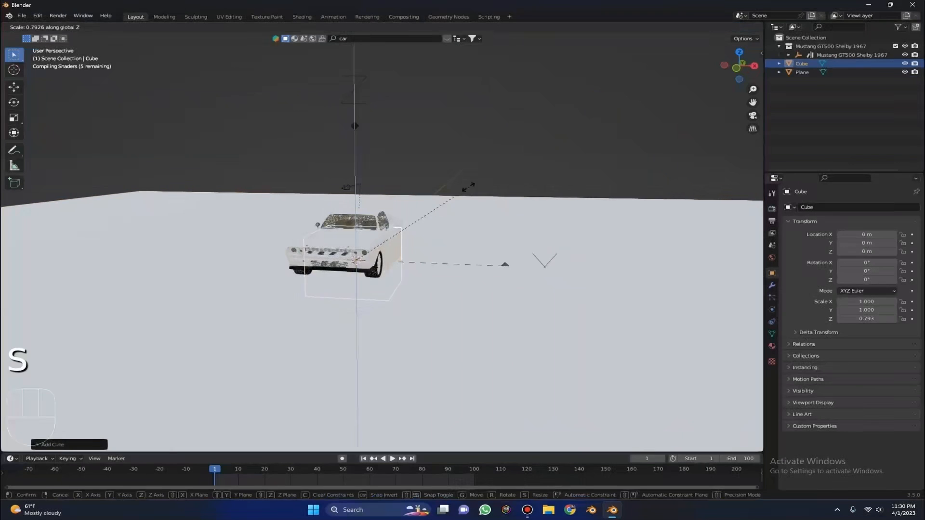
left_click(377, 216, "ctrl")
Step: Raise the flattened cube 7 m along Z above the car
scroll(446, 168, "down", 3)
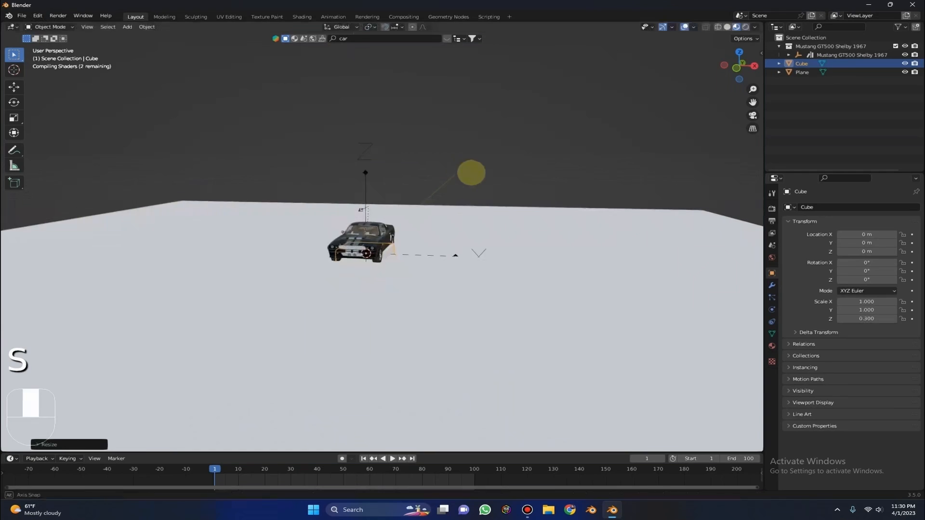
middle_click_drag(470, 172, 502, 176)
key("g")
key("z")
left_click(530, 417, "ctrl")
Step: Flatten the raised cube to a Z scale of 0.12, and enlarge it uniformly by a factor of 1.7
key("s")
key("z")
left_click(439, 182, "ctrl")
middle_click_drag(440, 182, 493, 238)
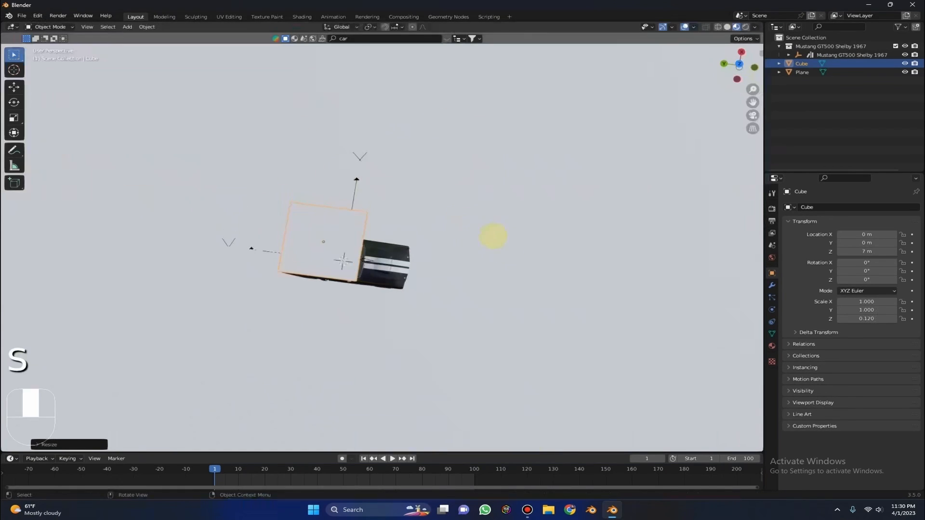
key("s")
left_click(469, 201, "ctrl")
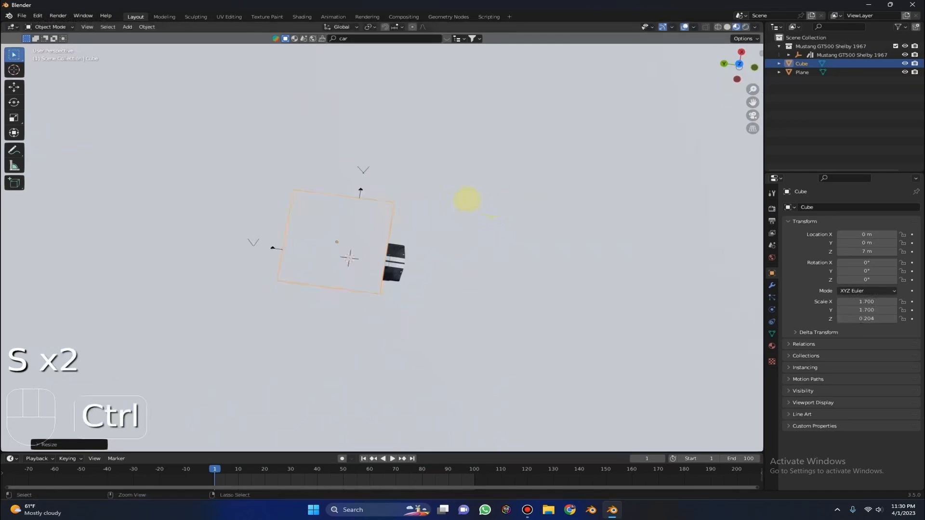
Step: Stretch the overhead block along the Y axis
key("s")
key("x")
key("s")
key("y")
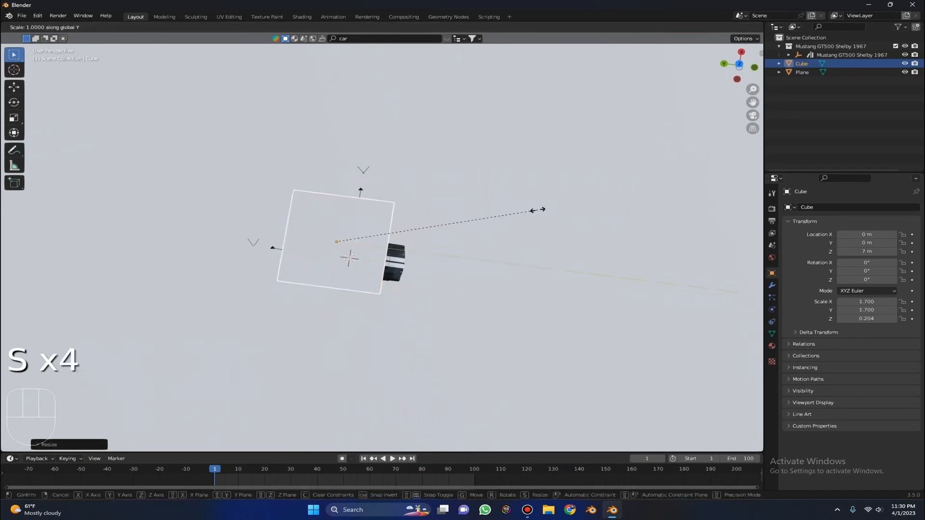
left_click(536, 209, "ctrl")
Step: Create a new material on the overhead block and set its emission color to full white
middle_click_drag(536, 209, 634, 146)
left_click(771, 346)
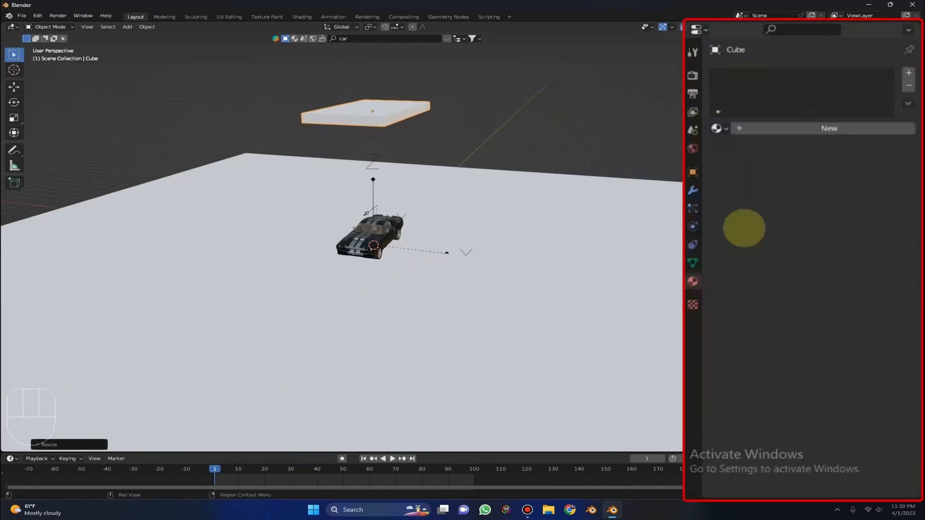
left_click(816, 129)
scroll(846, 269, "down", 5)
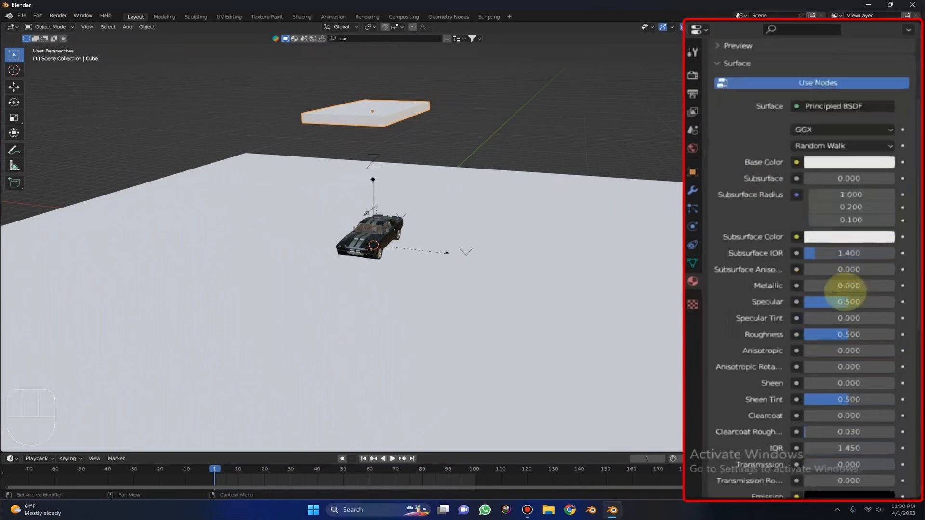
scroll(845, 289, "down", 4)
left_click(814, 366)
left_click_drag(882, 239, 882, 179)
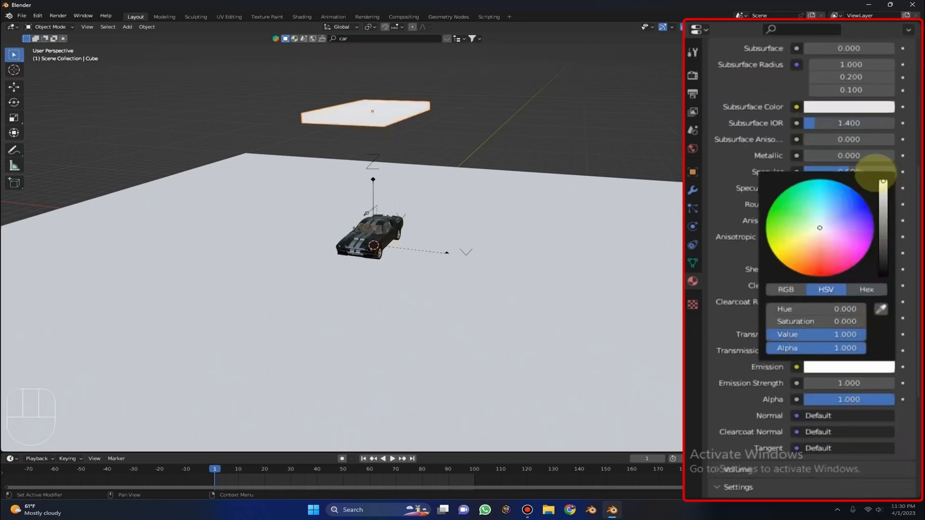
Step: Set the block material's emission strength to 100
left_click(836, 383)
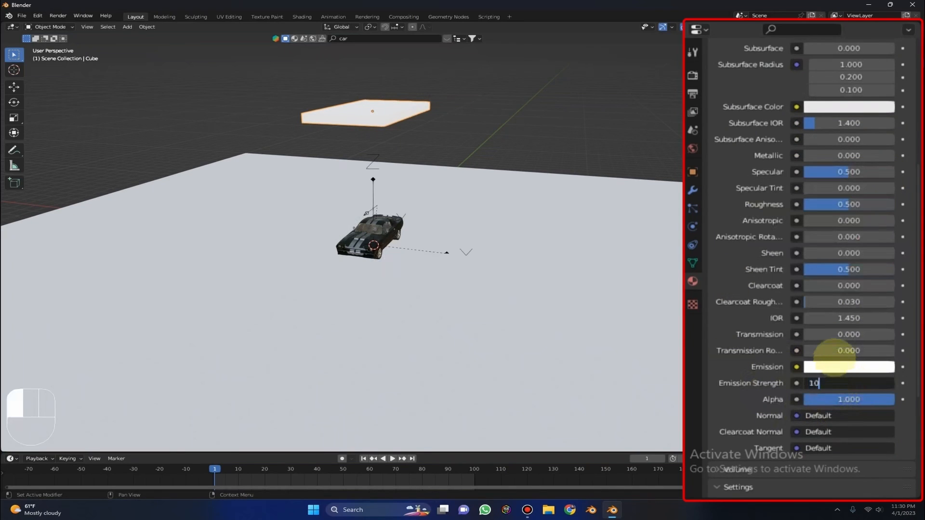
key("BackSpace")
key("BackSpace")
type("10")
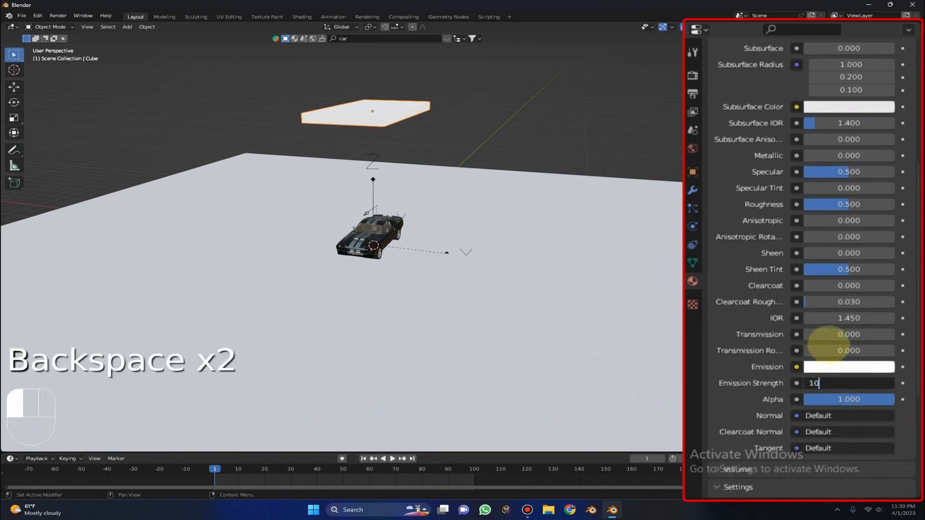
type("0")
key("Return")
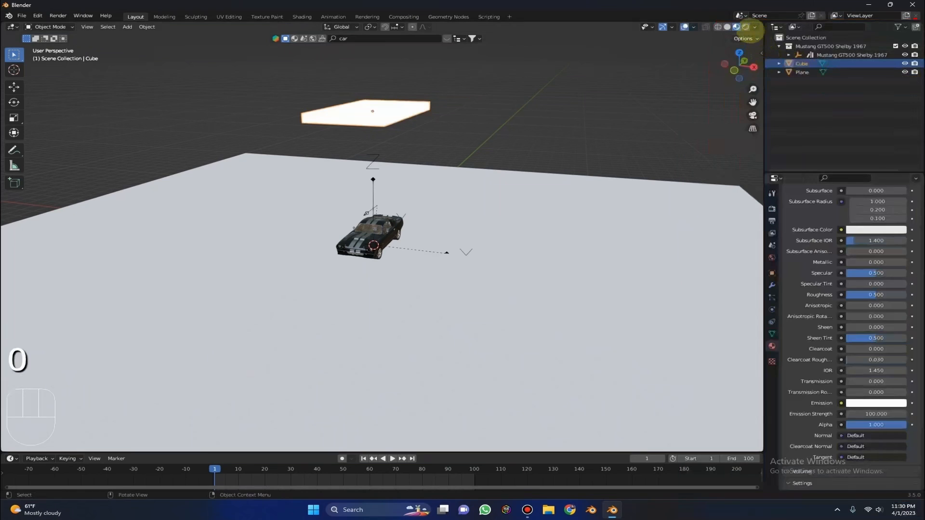
Step: Switch the viewport to Rendered shading and set the render engine to Cycles
left_click(745, 27)
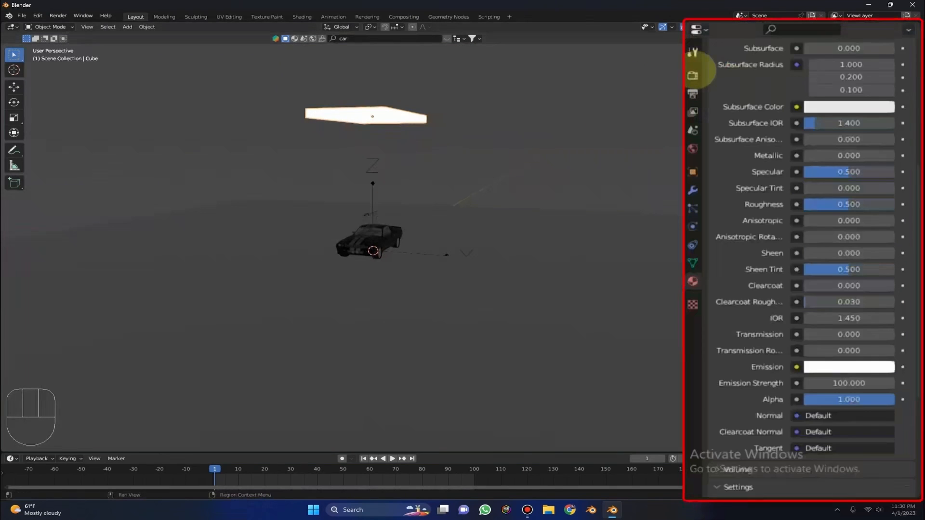
left_click(693, 75)
left_click(811, 73)
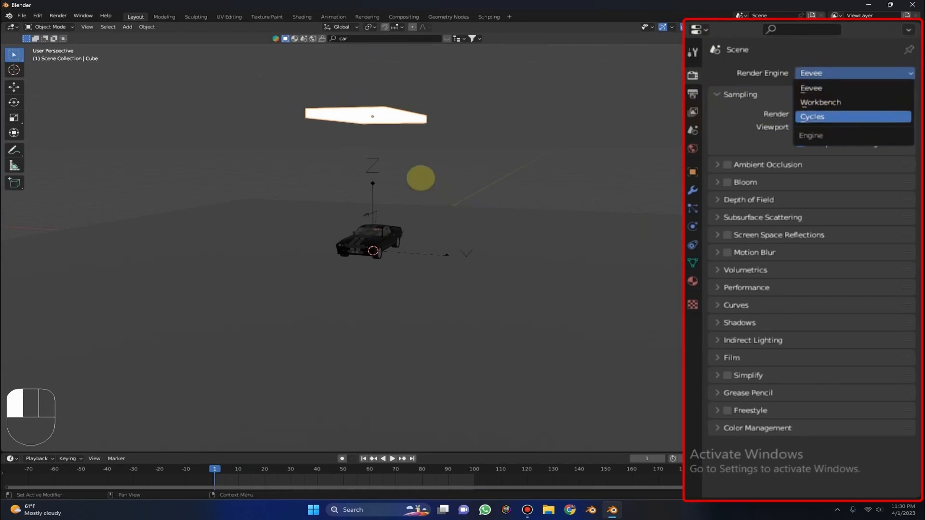
left_click(812, 117)
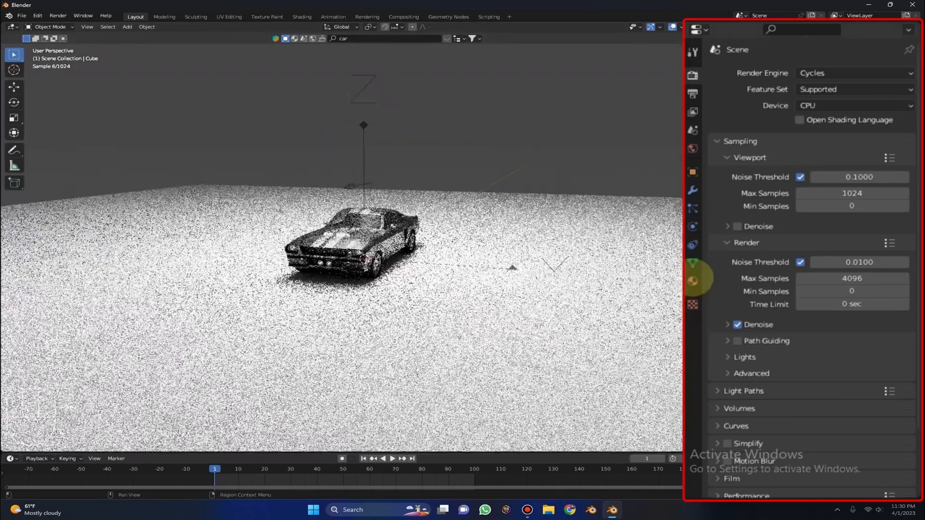
Step: Lower the overhead block's emission strength, trying 30 and settling on 20
left_click(693, 281)
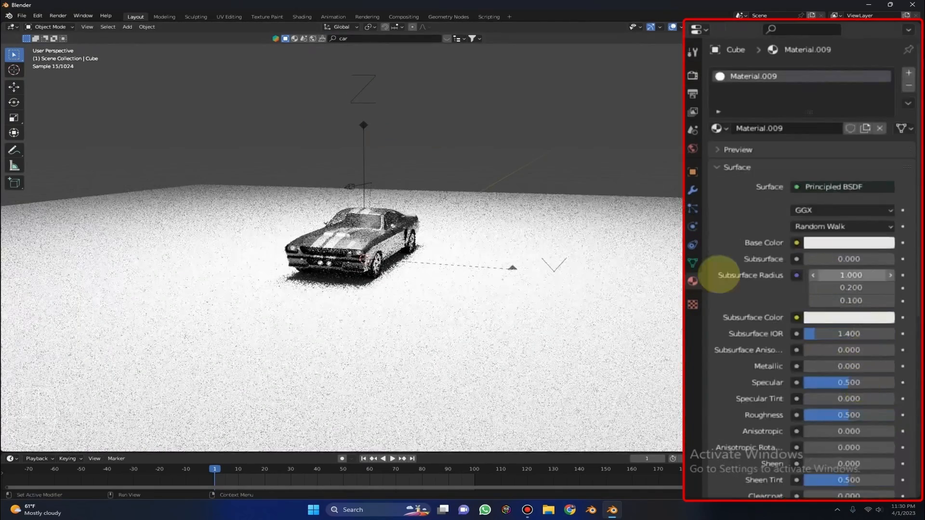
scroll(819, 395, "down", 10)
type("30")
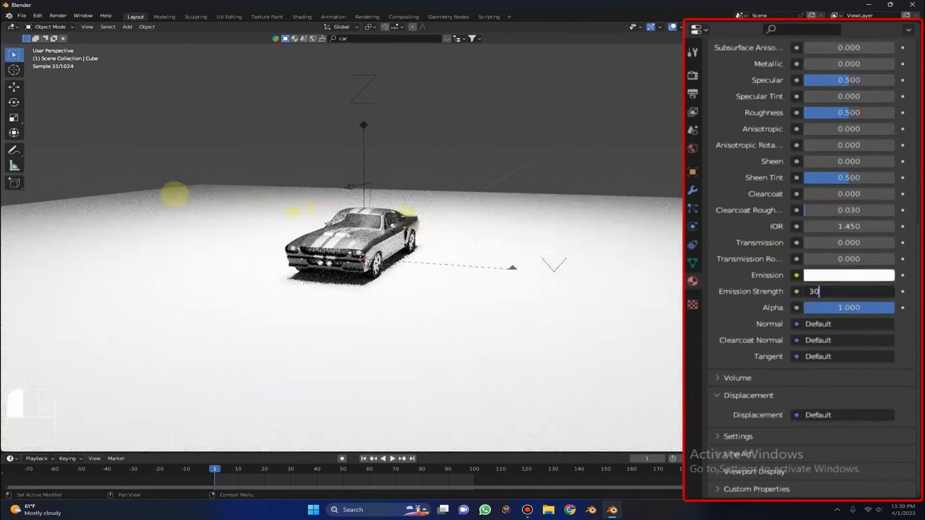
key("Return")
left_click(843, 292)
type("20")
key("Return")
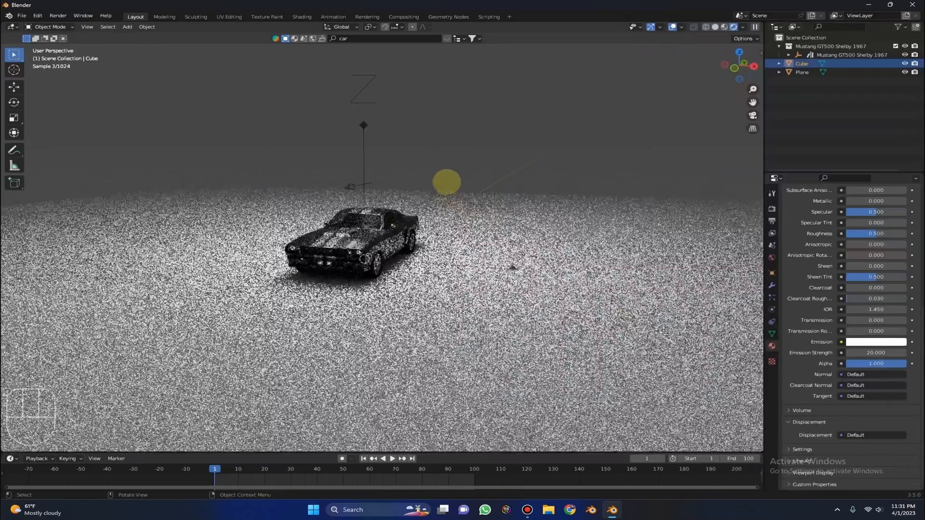
Step: Return the viewport to Solid shading and delete all objects in the scene
scroll(446, 181, "up", 4)
middle_click_drag(446, 181, 443, 133)
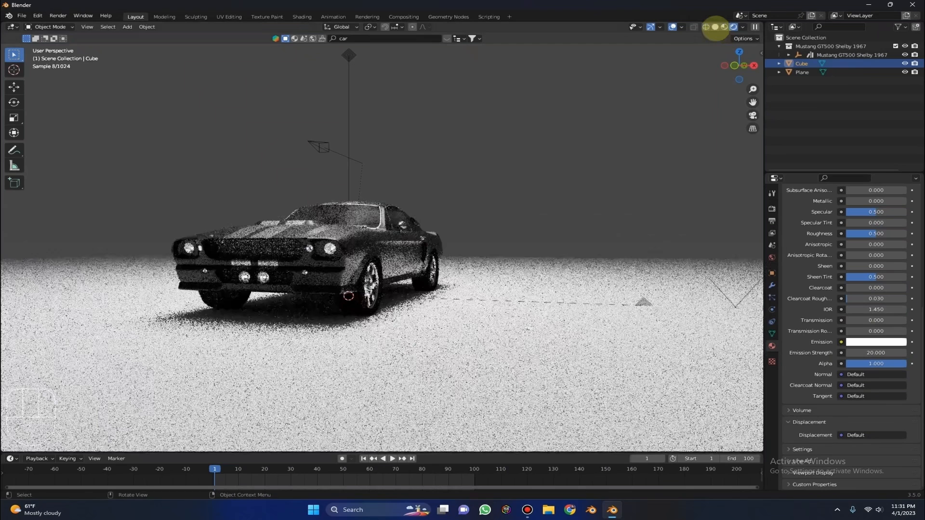
left_click(714, 27)
mouse_move(649, 172)
middle_mouse_down()
mouse_move(493, 176)
mouse_move(582, 173)
middle_mouse_up()
key("a")
key("x")
left_click(583, 173)
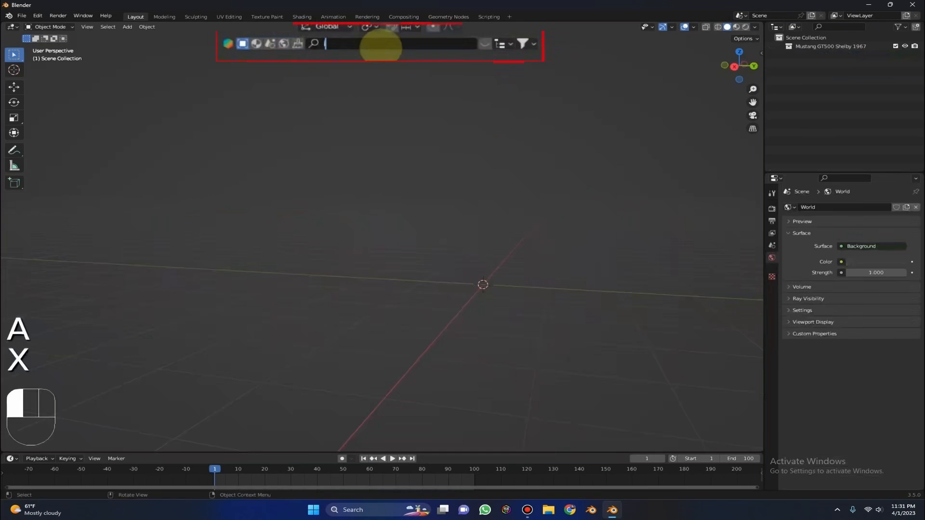
Step: Search BlenderKit models for "lambo", place the Lamborghini Aventador near the scene origin, and hide the search results
left_click(381, 47)
type("lambo")
key("Return")
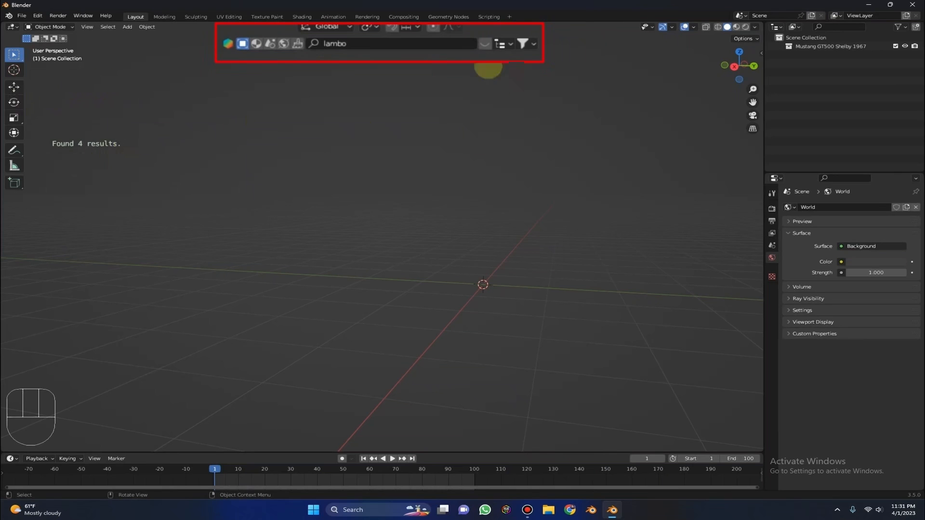
left_click(484, 43)
mouse_move(49, 100)
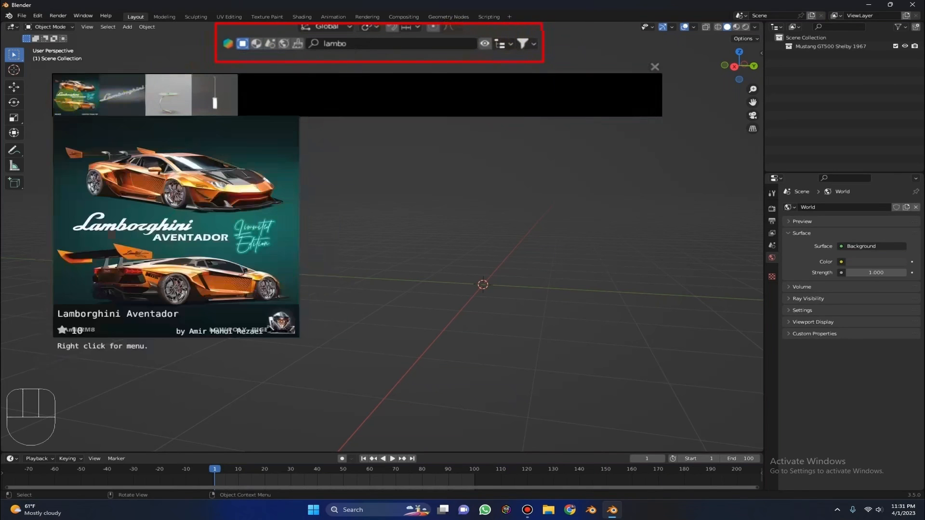
left_click_drag(75, 94, 496, 268)
left_click(485, 43)
Step: Select the Lamborghini Aventador's rig and switch it to Pose Mode
middle_click_drag(465, 278, 380, 267)
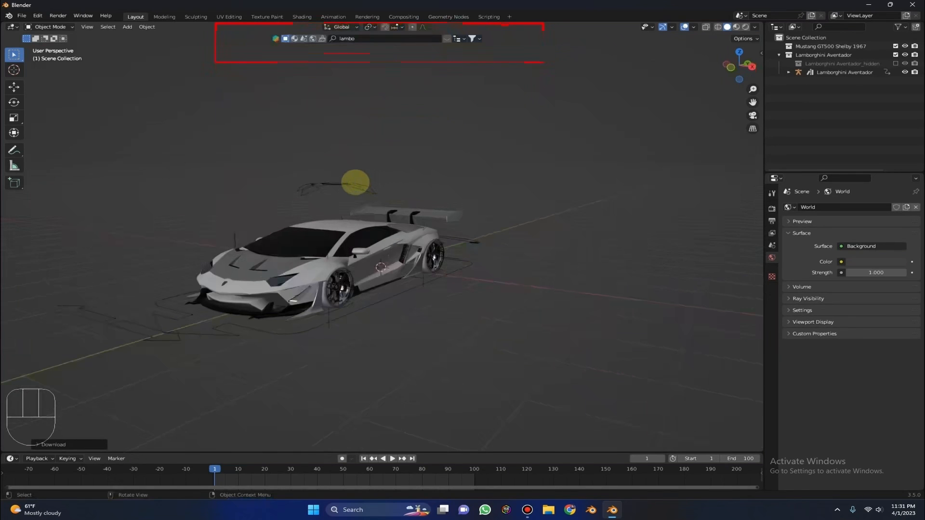
left_click(355, 183)
scroll(356, 182, "up", 2)
middle_click_drag(494, 348, 468, 350)
middle_click_drag(444, 310, 431, 298)
left_click(67, 27)
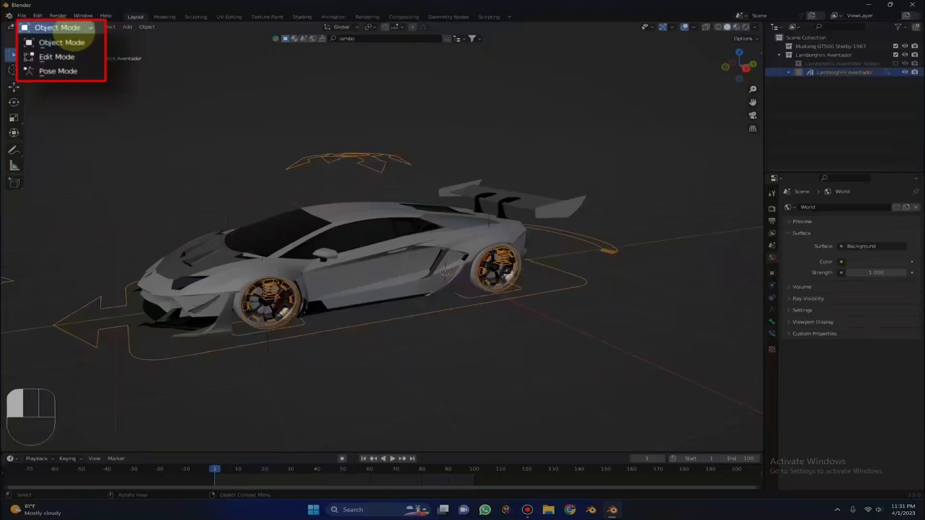
left_click(50, 71)
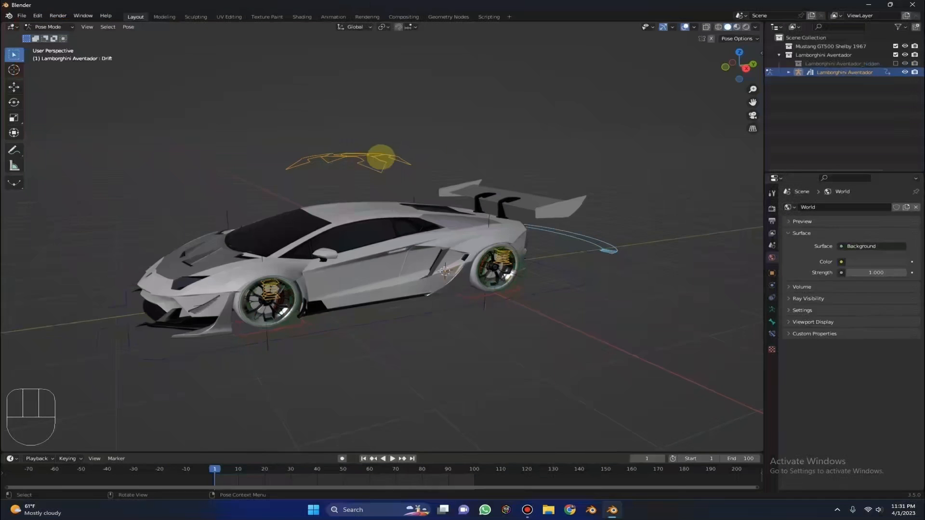
Step: Try moving the Suspension control above the roof to tilt the car body, cancelling each move
mouse_move(374, 154)
middle_mouse_down()
mouse_move(349, 148)
mouse_move(409, 147)
mouse_move(371, 155)
middle_mouse_up()
key("g")
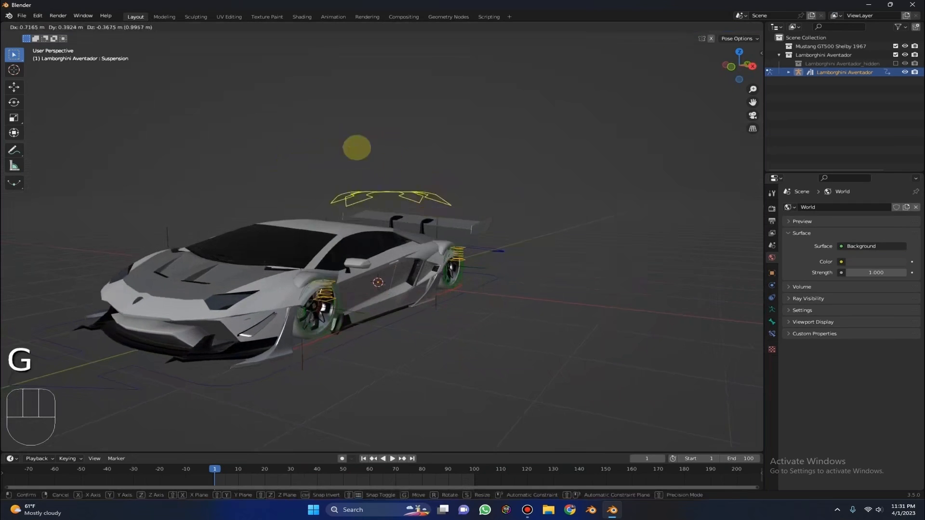
right_click(335, 145)
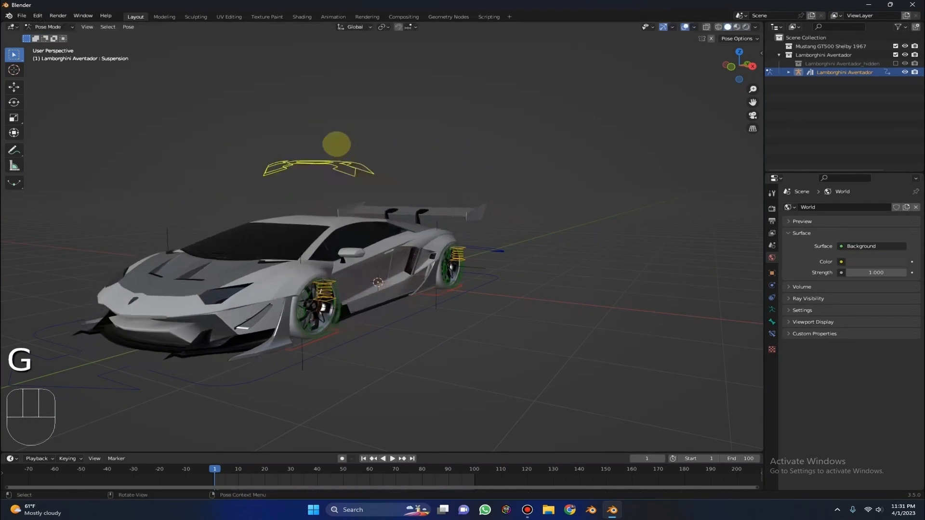
middle_click_drag(366, 141, 333, 146)
key("g")
right_click(289, 158)
Step: Try swinging the car with the curved Drift control behind it, without keeping the pose
middle_click_drag(654, 256, 541, 284)
left_click(656, 236)
scroll(615, 256, "down", 2)
scroll(612, 263, "down", 2)
key("g")
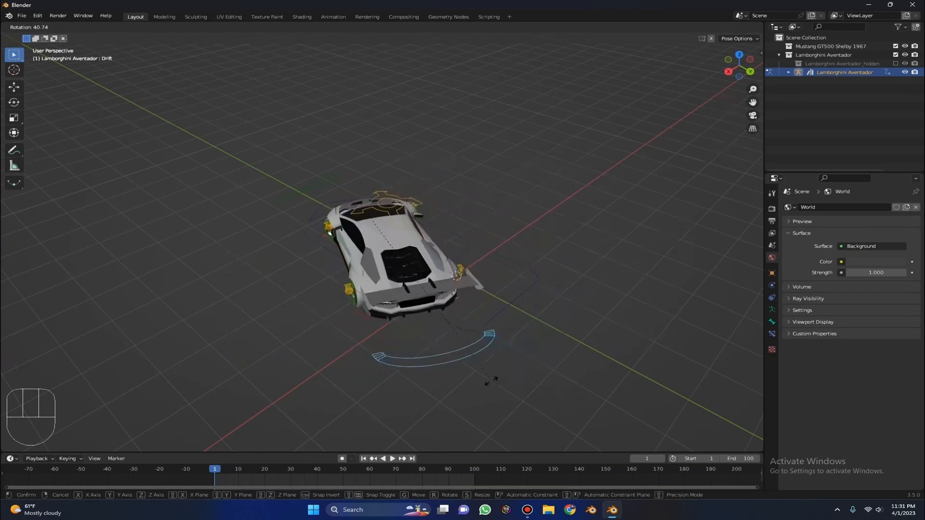
left_click(526, 118)
key("g")
right_click(256, 270)
Step: Try moving the Steering control in front of the car to turn the front wheels, cancelling each move
middle_click_drag(256, 270, 291, 175)
middle_click_drag(305, 215, 466, 187)
middle_click_drag(536, 286, 541, 288)
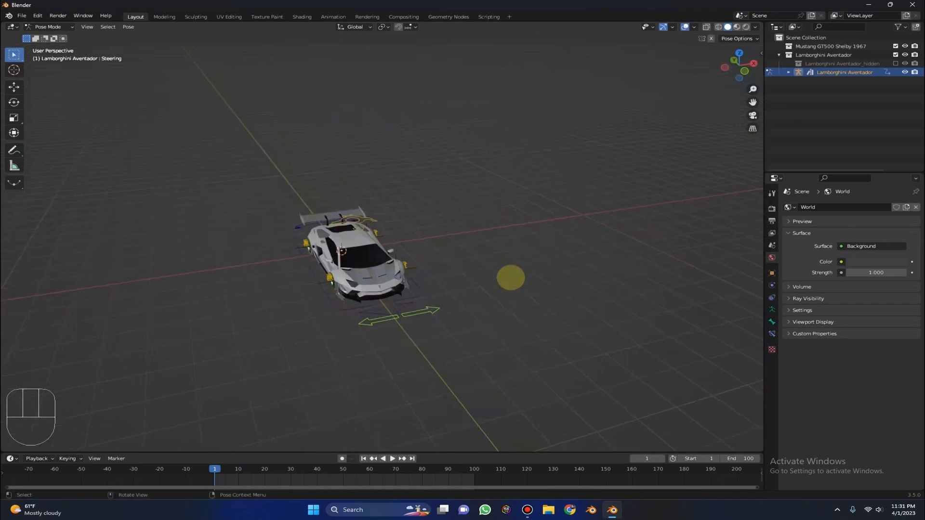
key("g")
right_click(566, 245)
middle_click_drag(568, 244, 609, 183)
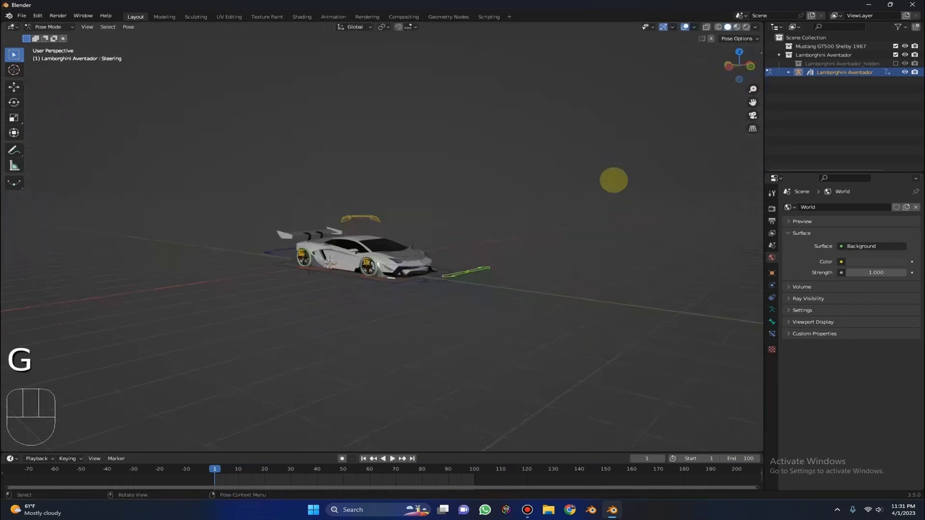
scroll(610, 185, "up", 4)
key("g")
right_click(592, 186)
Step: Try raising the front-right ground sensor under the wheel, cancelling the move
scroll(482, 313, "up", 1)
left_click(558, 368)
key("g")
right_click(442, 308)
middle_click_drag(472, 274, 562, 257)
scroll(556, 275, "up", 2)
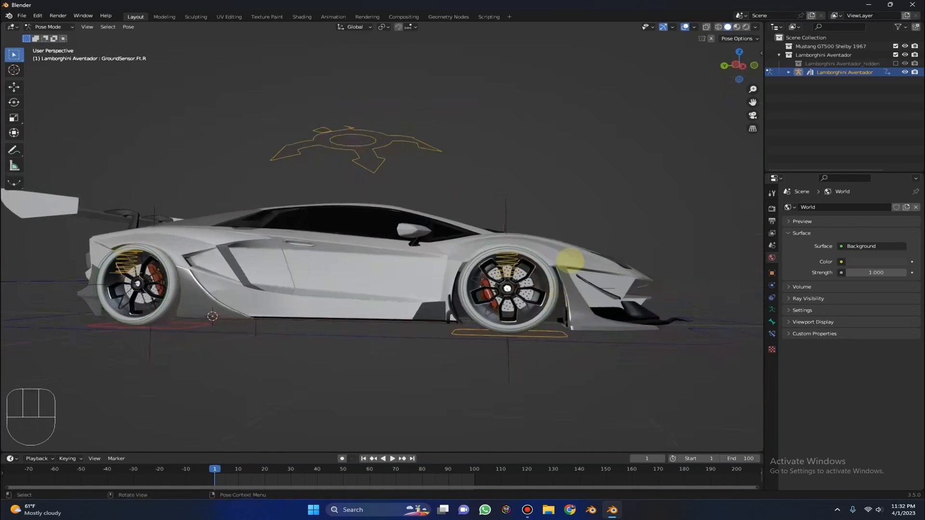
left_click(566, 268)
key("g")
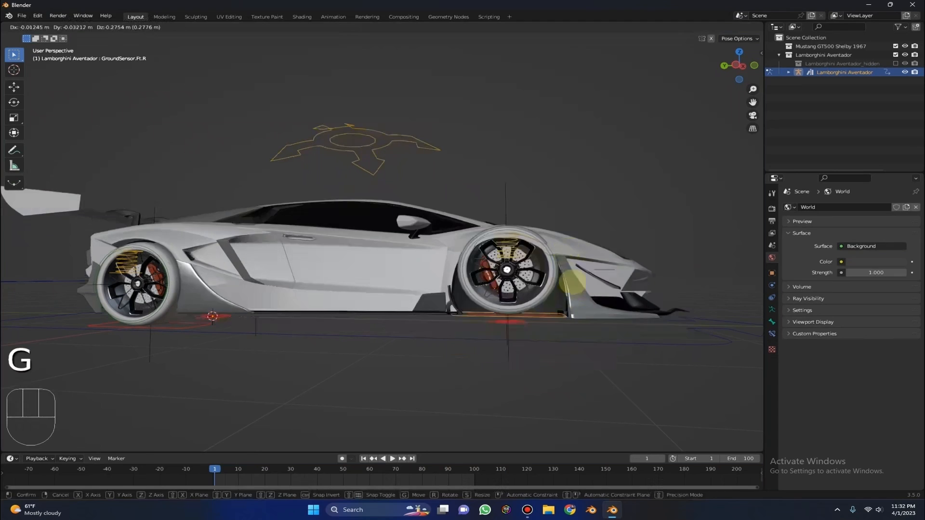
right_click(568, 325)
Step: Try moving the front-right wheel damper, cancelling the move
left_click(506, 263)
key("g")
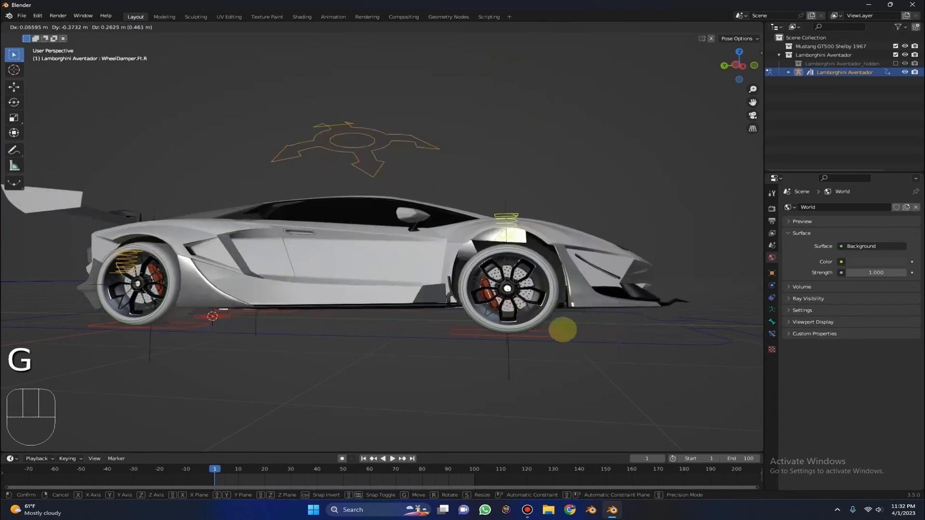
right_click(561, 231)
Step: Spin the front-right wheel control and test moving it
middle_click_drag(561, 231, 531, 262)
key("g")
right_click(448, 285)
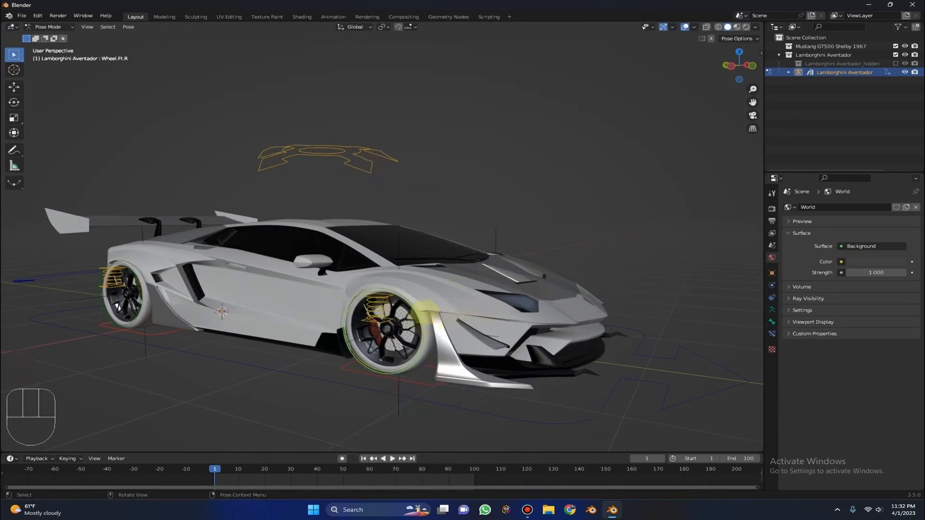
key("r")
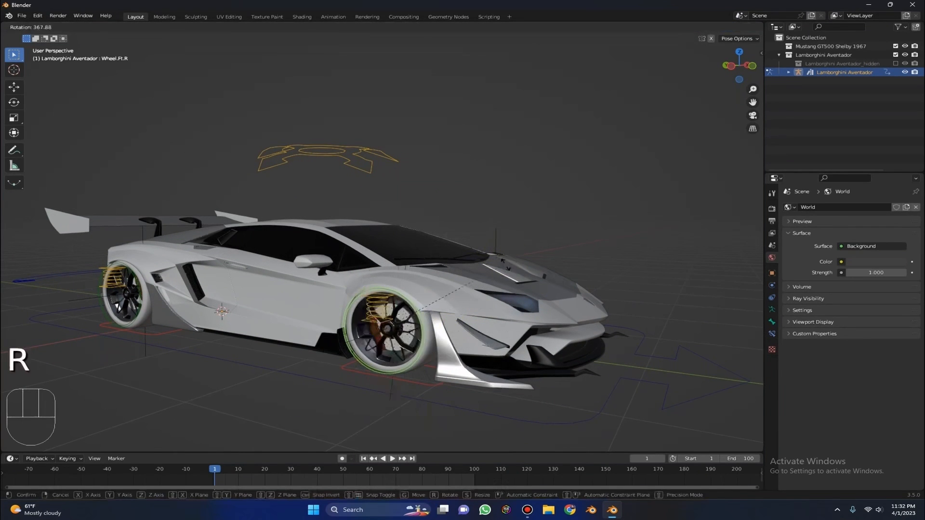
left_click(612, 227)
key("g")
left_click(412, 299)
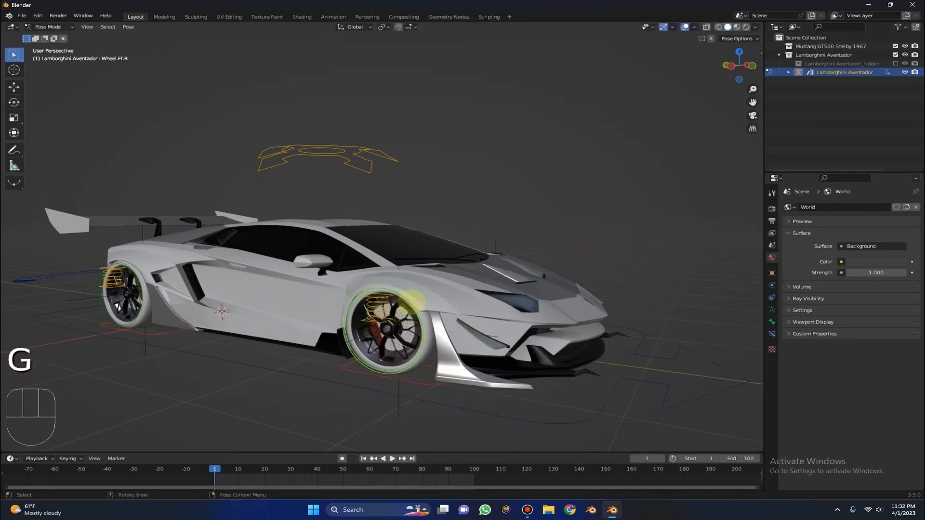
Step: Try moving one more control of the car rig, cancelling the move
middle_click_drag(412, 300, 322, 249)
left_click(310, 260)
key("g")
right_click(361, 210)
Step: Return the rig to Object Mode and frame the Lamborghini in the viewport
middle_click_drag(361, 210, 443, 185)
key("ctrl+Tab")
key("KP_Decimal")
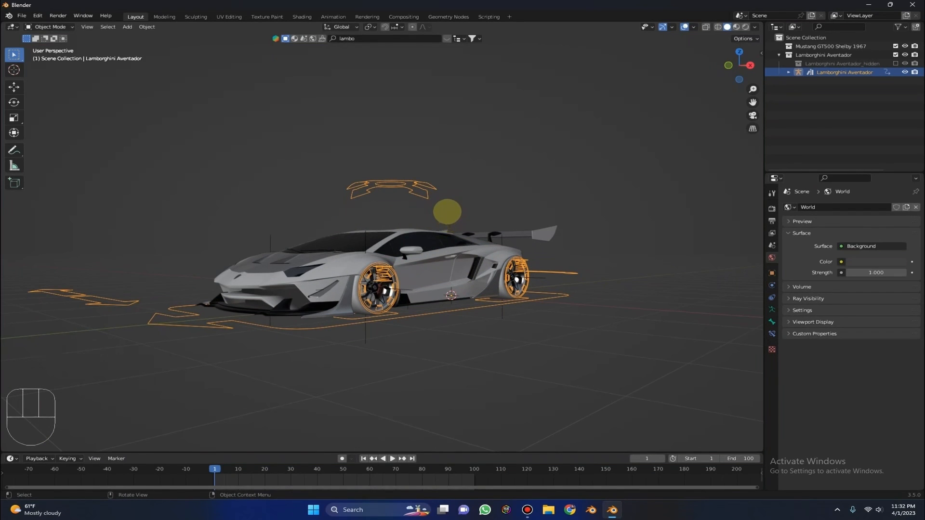
middle_click_drag(404, 241, 400, 292)
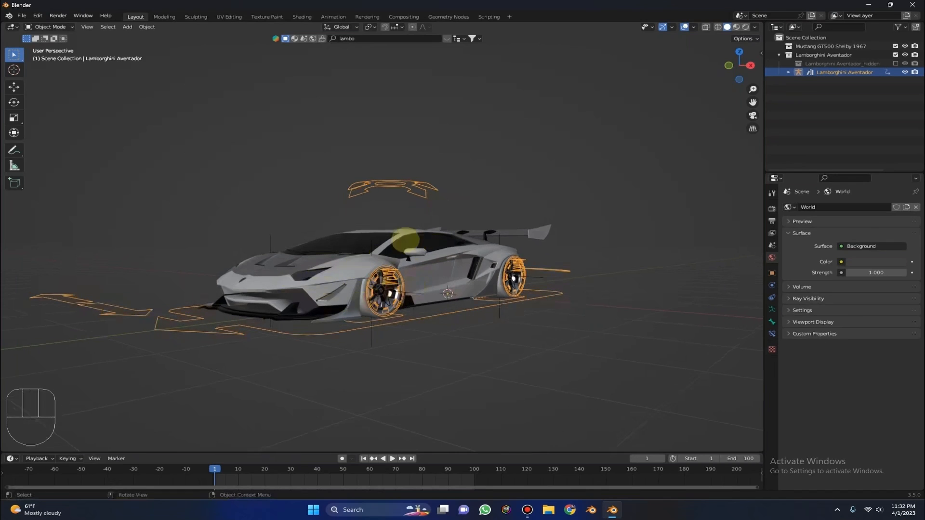
scroll(404, 237, "up", 2)
middle_click_drag(398, 231, 389, 208)
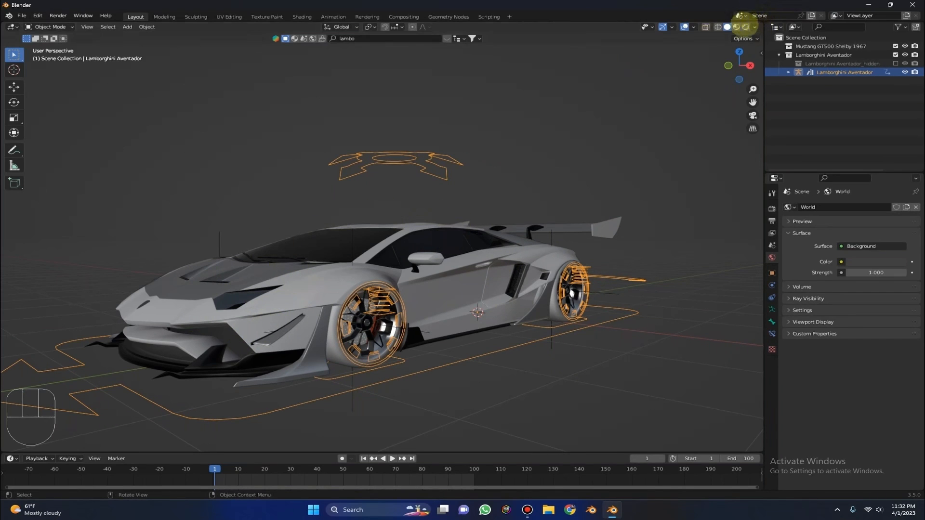
Step: Add a mesh plane at the scene origin beneath the Lamborghini
key("shift+a")
left_click(546, 76)
scroll(424, 183, "down", 3)
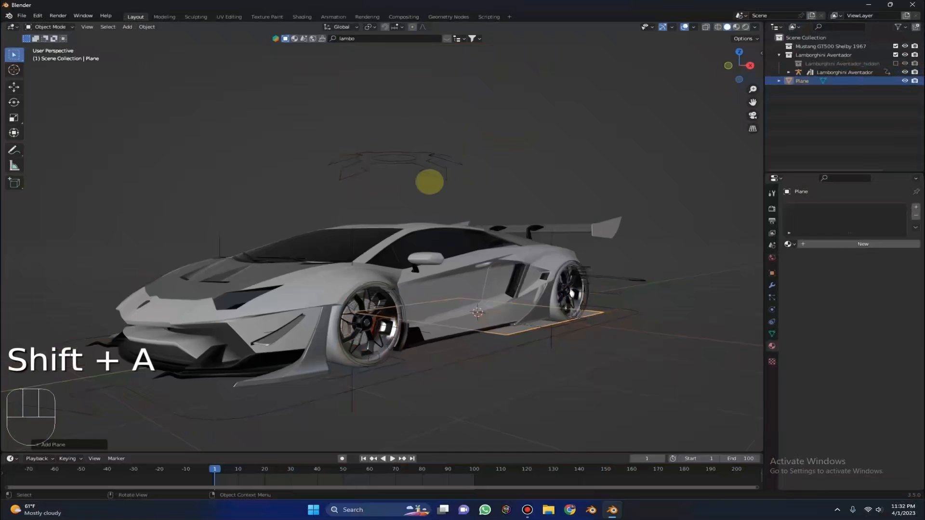
Step: Scale the plane up into a large floor extending far beyond the Lamborghini on all sides
key("s")
scroll(355, 270, "down", 3)
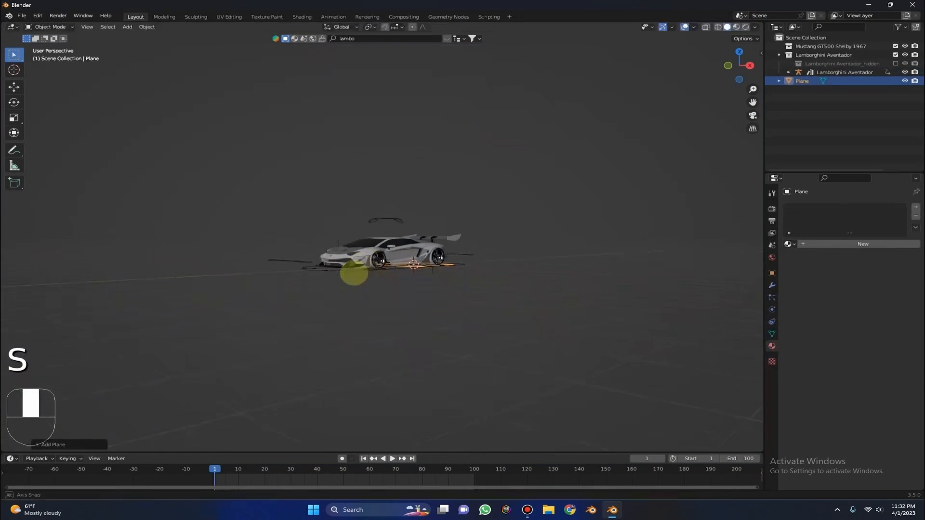
key("s")
key("s")
left_click(183, 269)
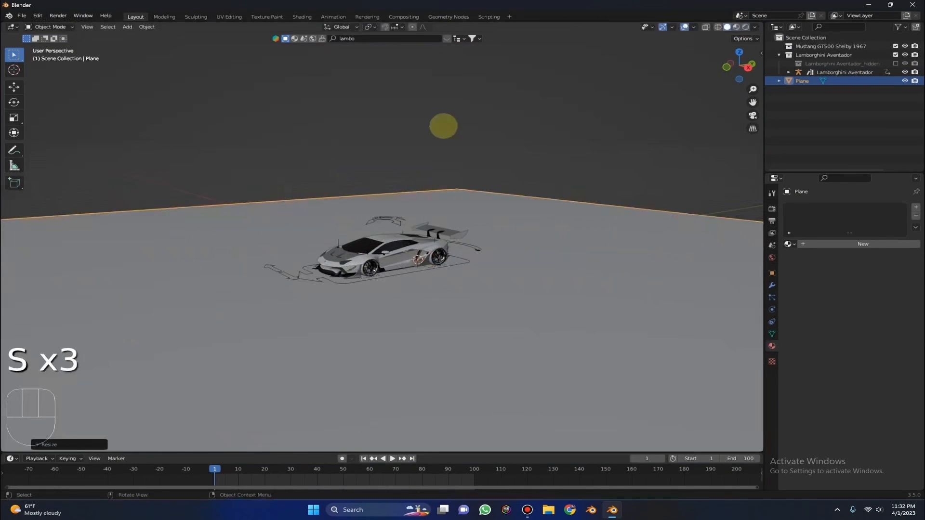
Step: Check the Lamborghini and floor plane in Rendered viewport shading and return to Solid shading
left_click(745, 27)
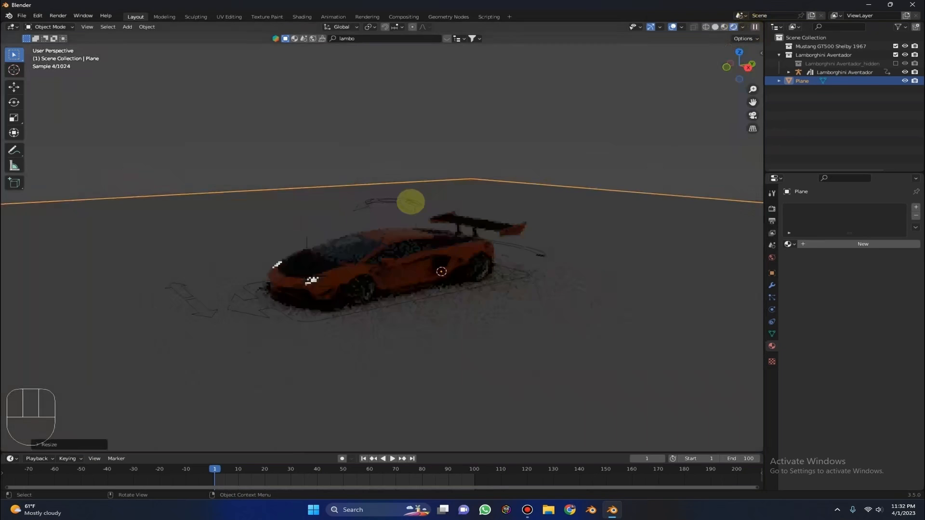
key("shift+a")
middle_click_drag(648, 120, 742, 12)
left_click(715, 27)
mouse_move(554, 145)
middle_mouse_down()
mouse_move(475, 186)
mouse_move(381, 212)
middle_mouse_up()
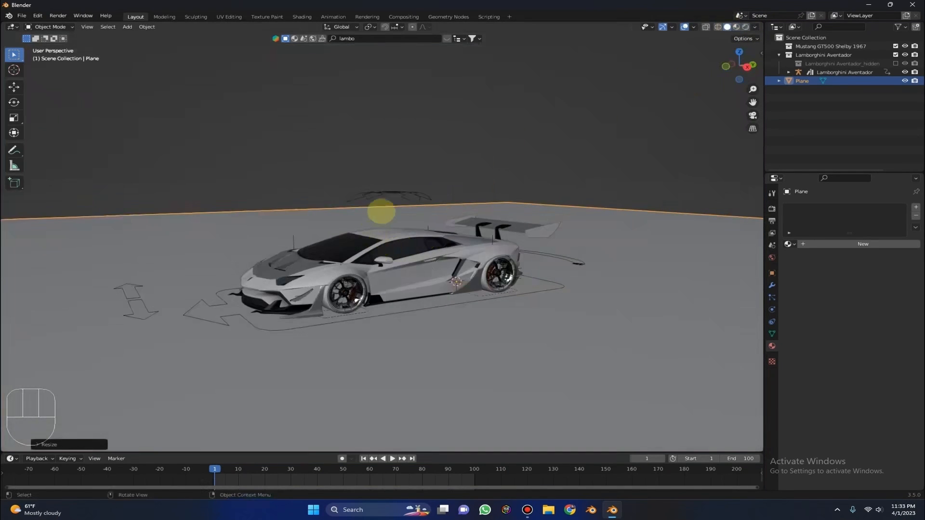
Step: Select the Lamborghini rig and switch it to Pose Mode
left_click(388, 193)
key("Tab")
middle_click_drag(378, 249, 407, 231)
key("Tab")
key("ctrl+Tab")
key("ctrl+Tab")
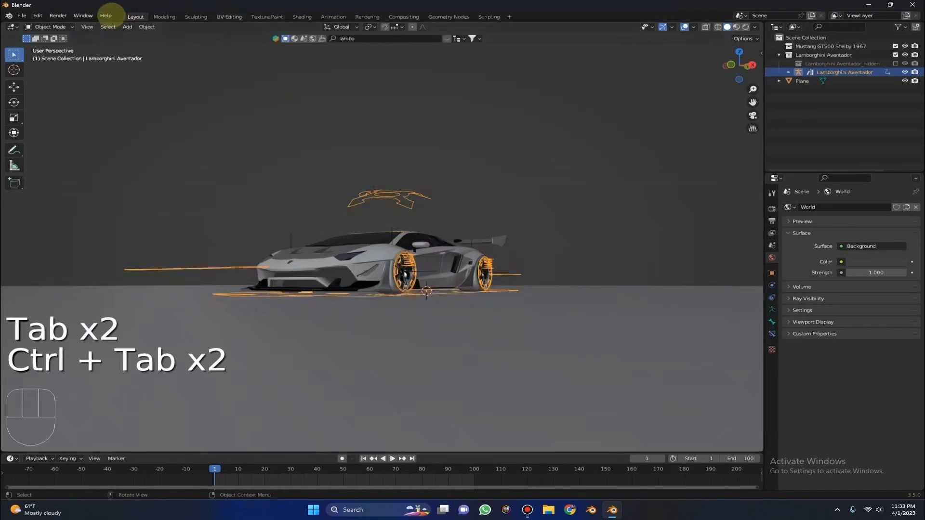
left_click(57, 29)
left_click(60, 56)
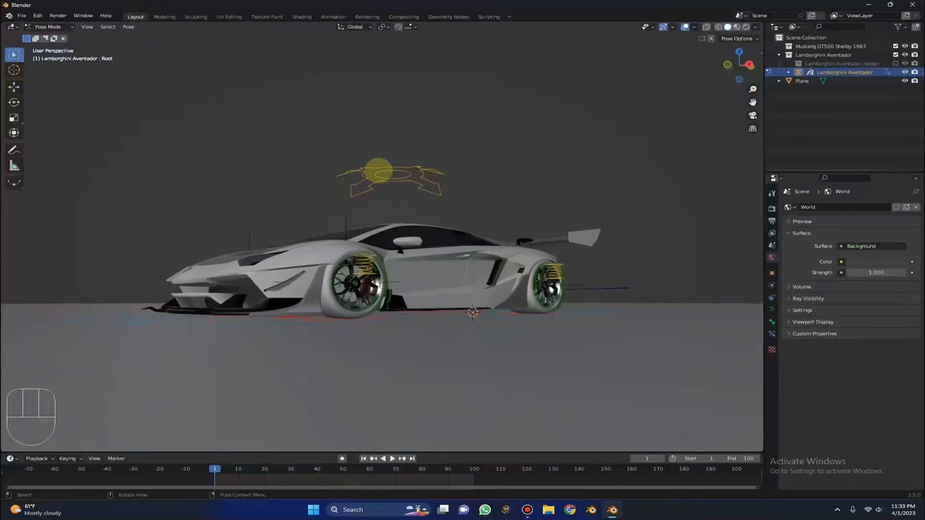
Step: Try rotating and moving the front-left wheel control of the rig
scroll(453, 340, "up", 3)
left_click(364, 354)
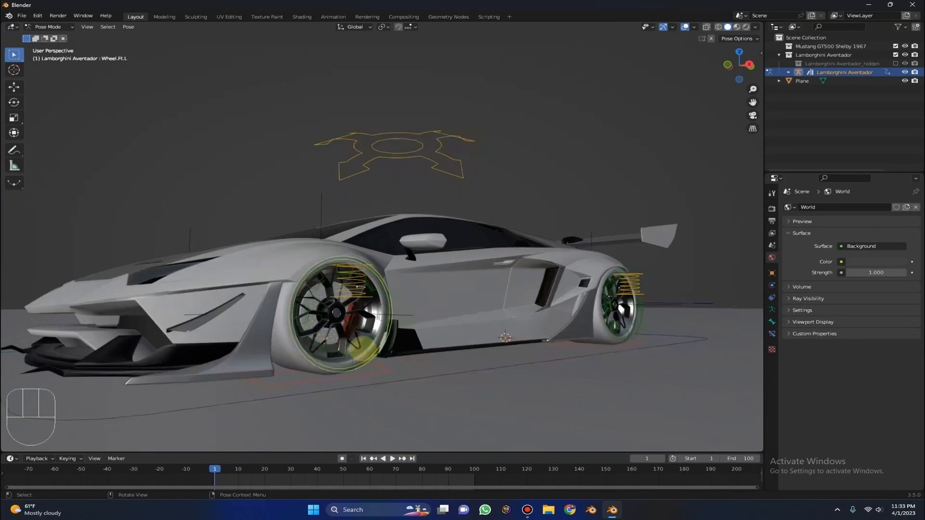
key("r")
right_click(416, 221)
key("r")
right_click(423, 310)
key("g")
right_click(416, 224)
Step: Rotate the front-left ground sensor control about the global Z axis and return the rig to Object Mode
key("Tab")
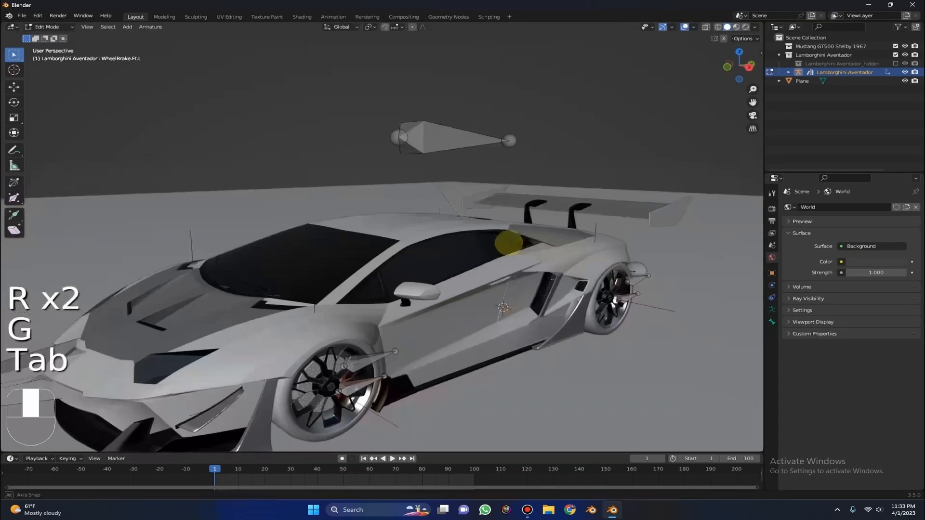
key("Tab")
left_click(372, 389)
key("r")
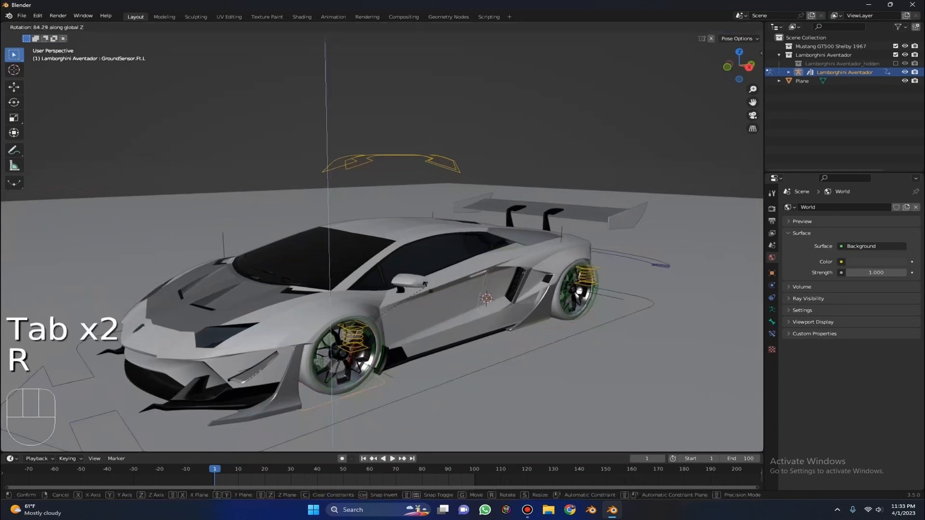
left_click(412, 272)
key("ctrl+Tab")
Step: Rotate the front-left wheel object 40° about the global Z axis to steer it
left_click(309, 373)
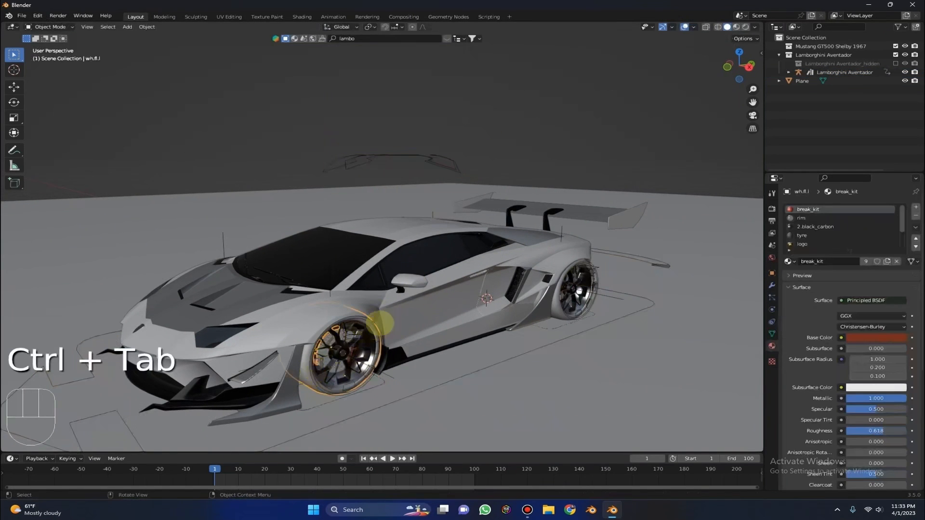
key("r")
key("ctrl")
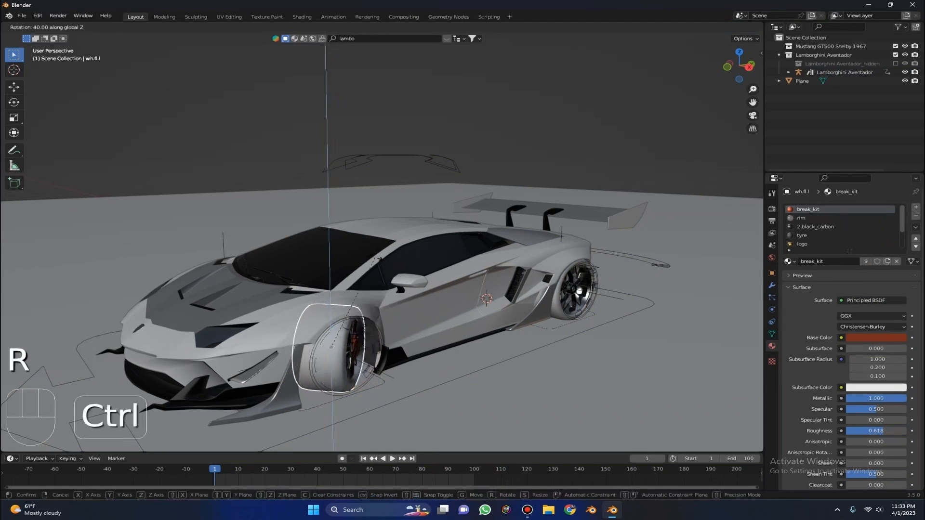
left_click(375, 258)
Step: Rotate the front-right wheel object about the global Z axis in snapped increments to steer it like the front-left wheel
middle_click_drag(376, 258, 519, 340)
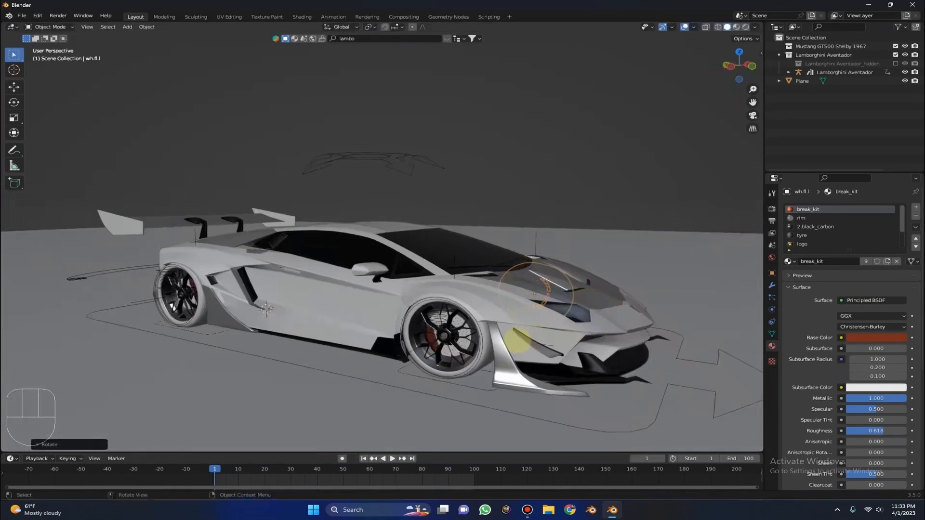
left_click(479, 356)
key("r")
key("z")
key("ctrl")
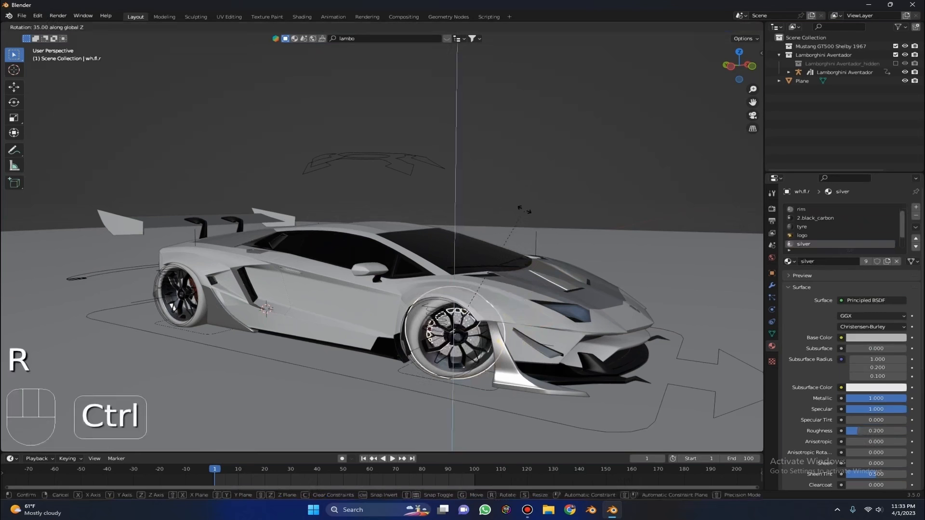
left_click(488, 198)
Step: Rotate the whole Lamborghini rig 15° about the global Z axis
middle_click_drag(489, 198, 696, 429)
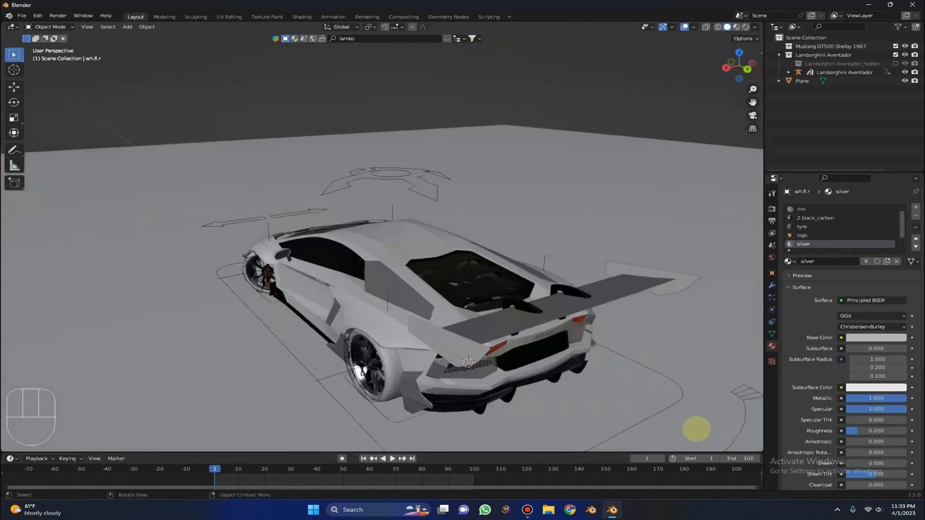
left_click(727, 420)
scroll(739, 403, "down", 1)
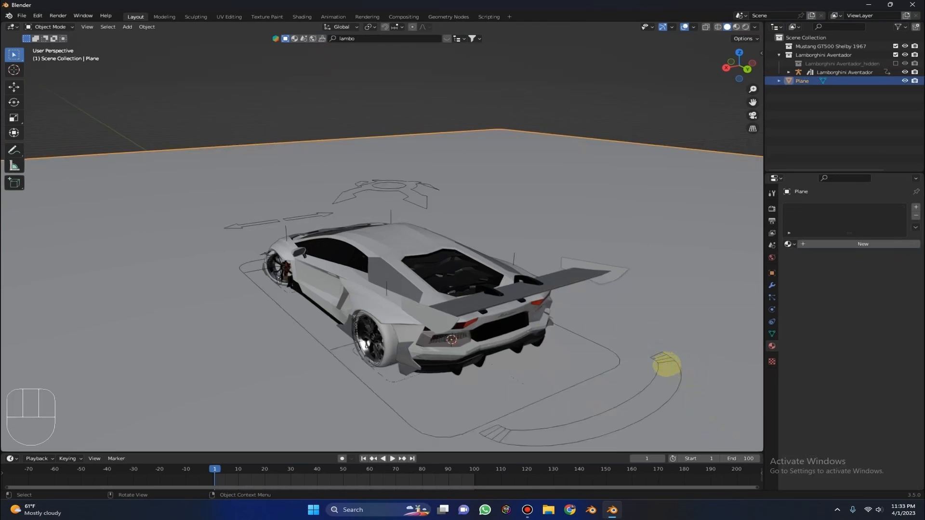
left_click(666, 364)
key("r")
key("z")
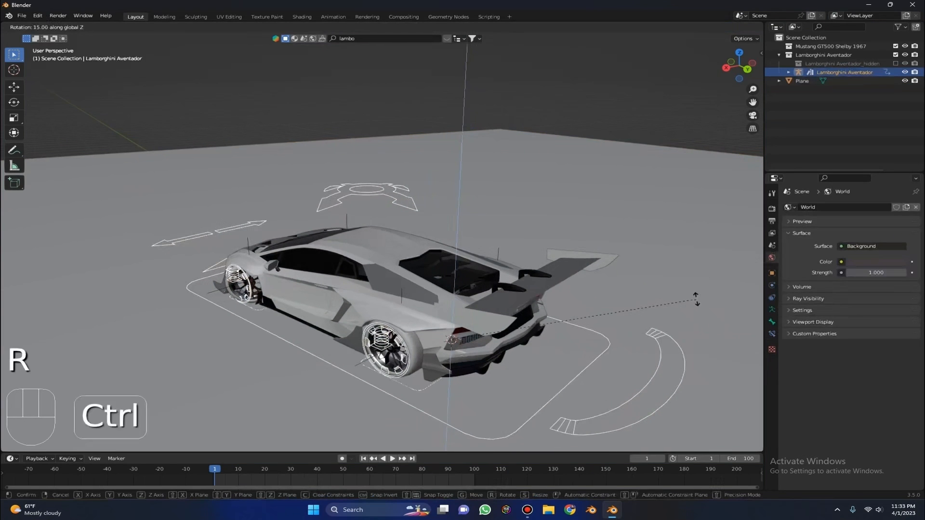
left_click(696, 297)
Step: Deselect the rig and add a camera to the scene
middle_click_drag(696, 297, 658, 90)
left_click(657, 90)
key("shift+a")
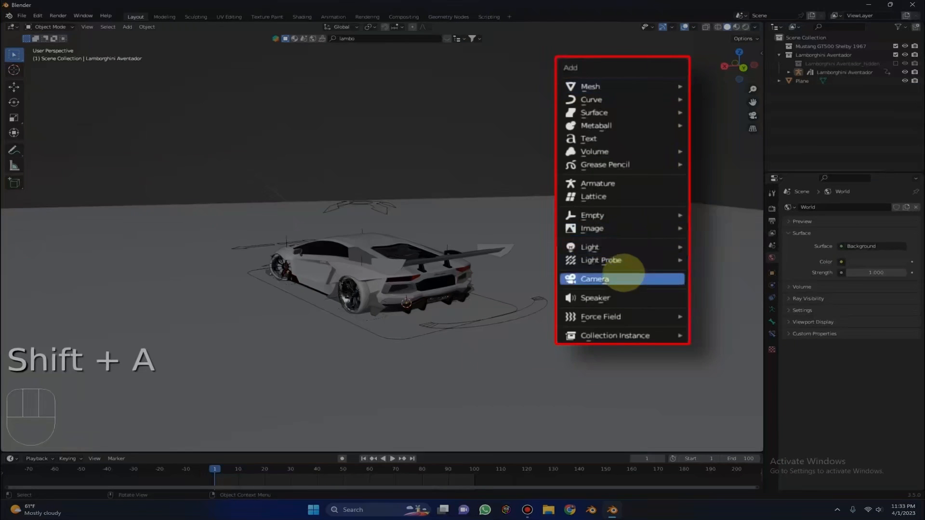
left_click(621, 278)
Step: Show the car straight from behind and align the new camera to this back view
left_click(743, 68)
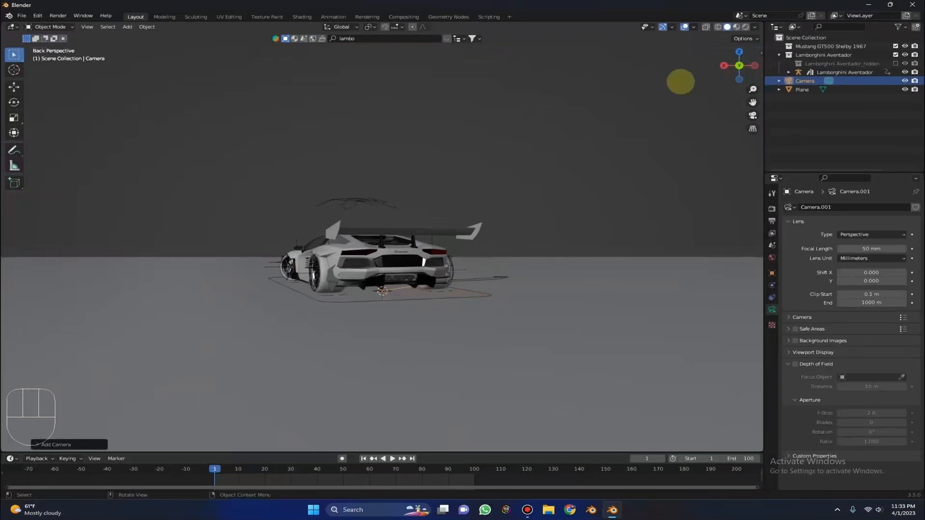
left_click(738, 66)
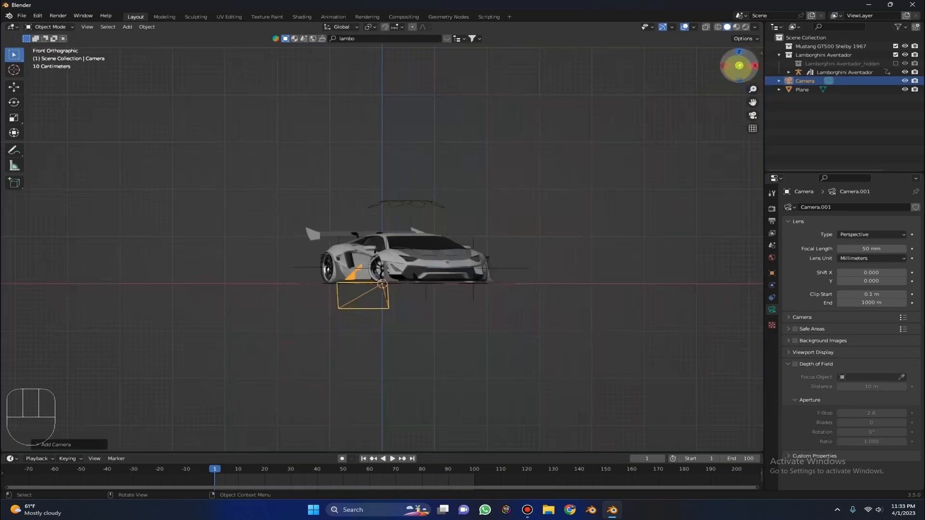
left_click(738, 67)
scroll(553, 160, "down", 3)
key("ctrl+alt+KP_0")
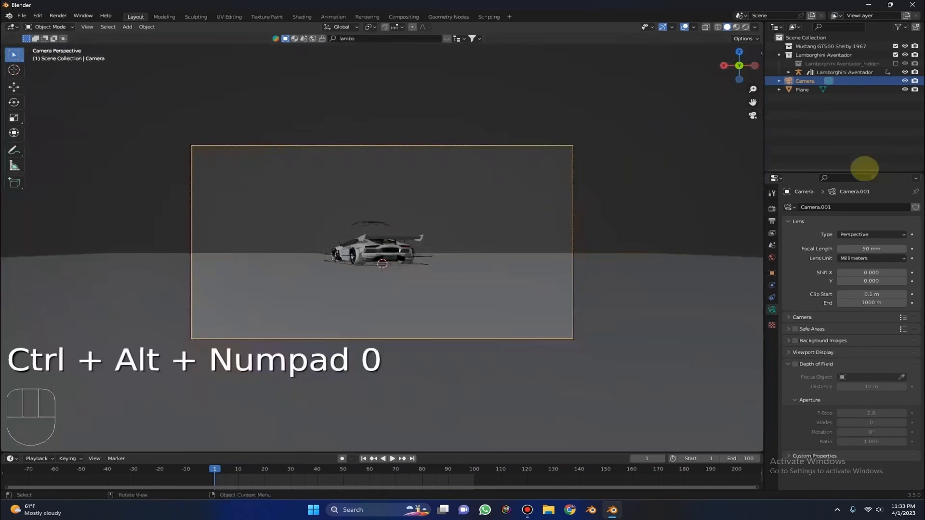
Step: Lower the camera along the global Z axis and set its focal length to 100 mm
key("g")
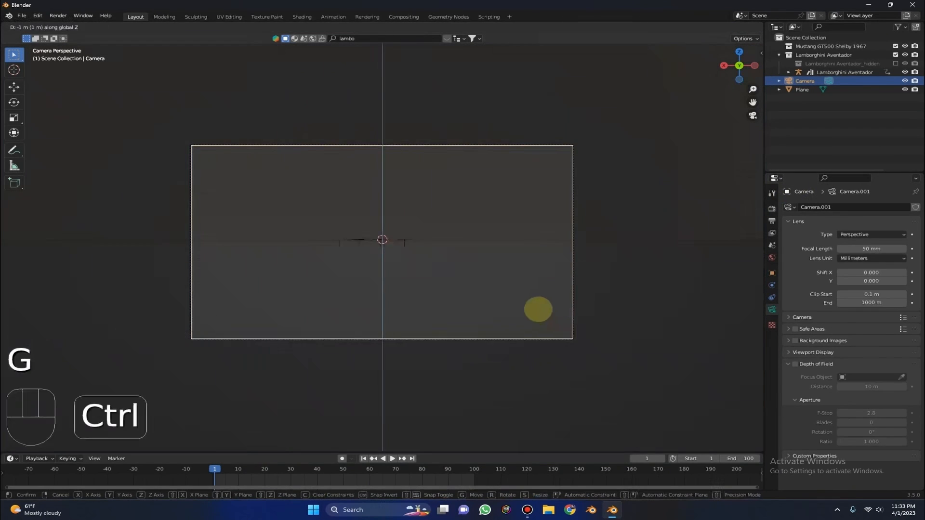
left_click(537, 309)
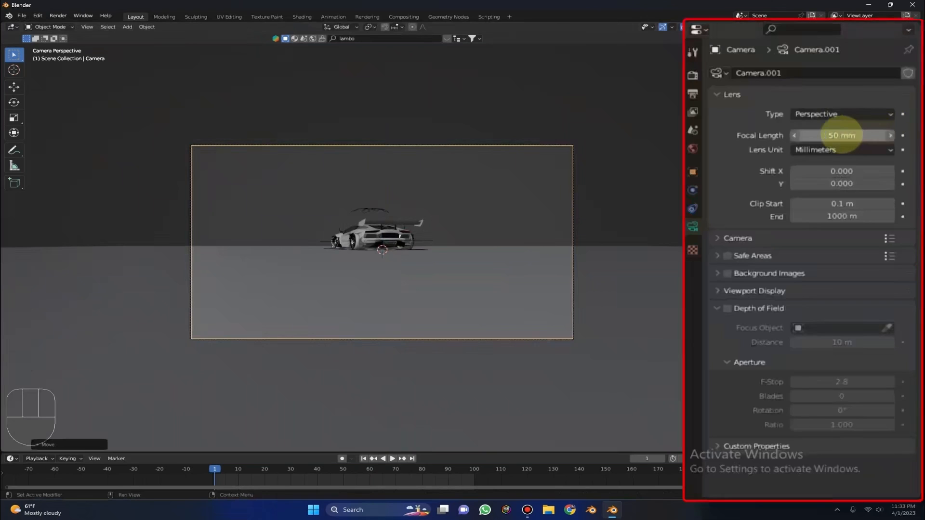
left_click(872, 249)
type("100")
key("Return")
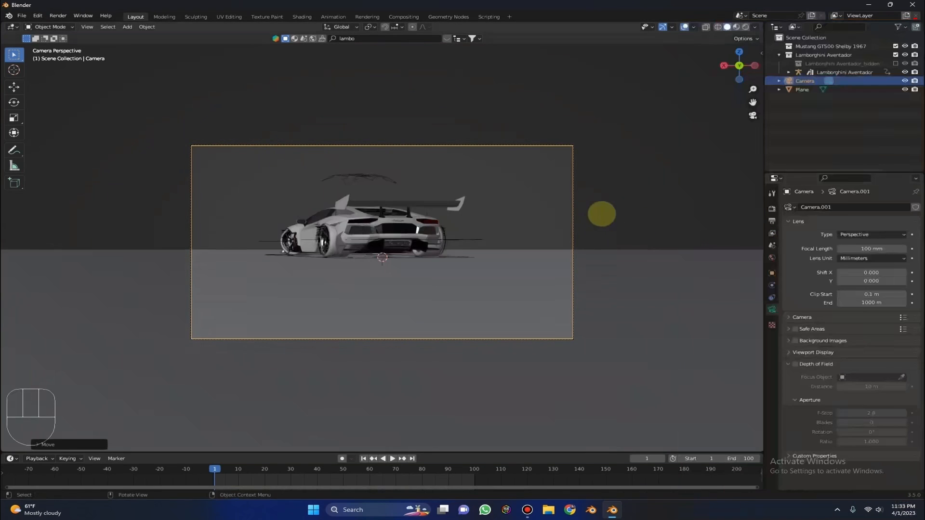
Step: Fine-tune the camera framing by shifting it sideways and vertically and tilting it slightly about its local X axis
key("g")
key("g")
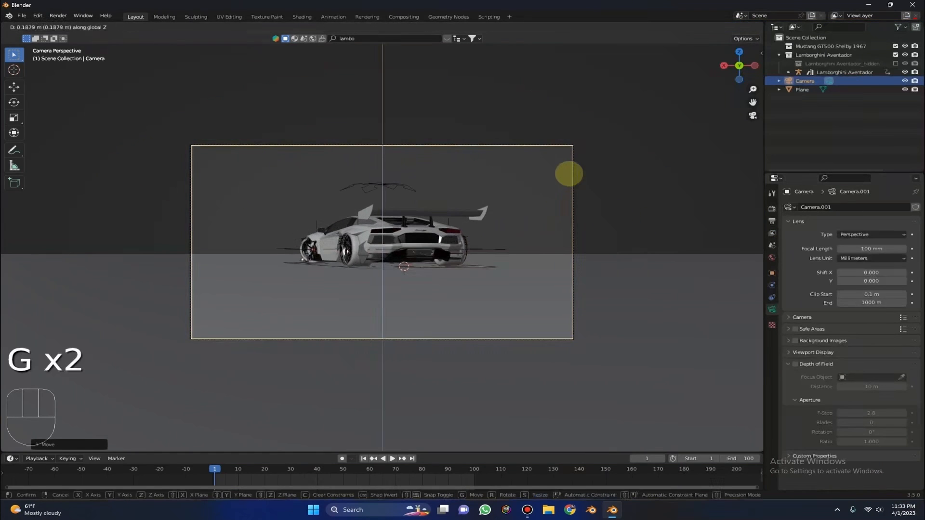
key("r")
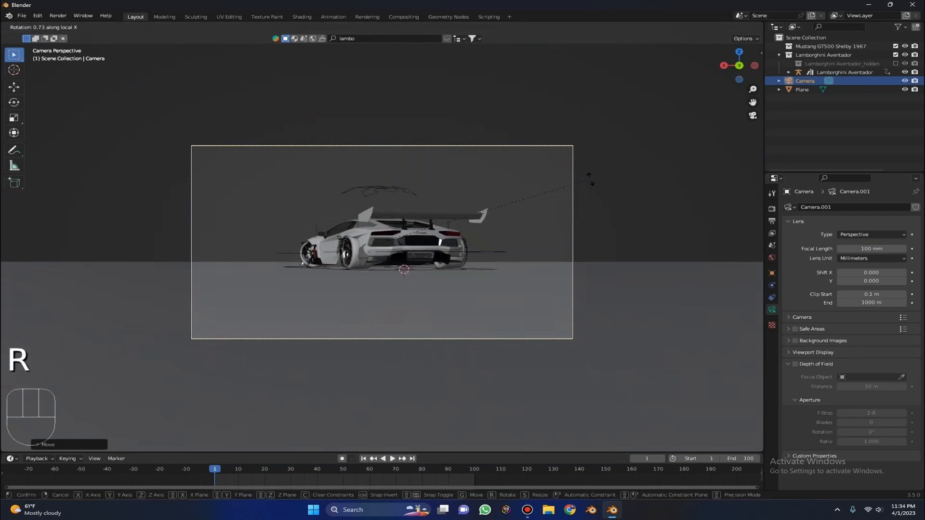
left_click(594, 180)
key("g")
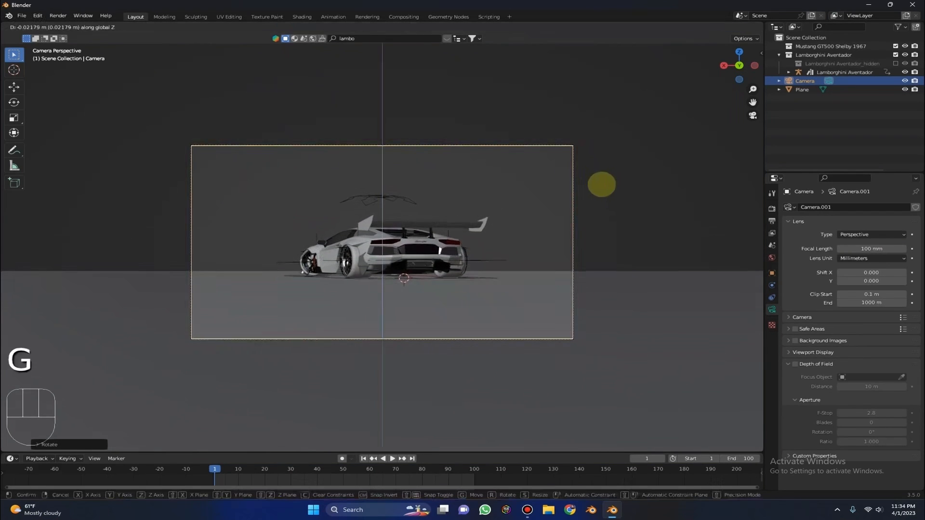
key("z")
key("g")
left_click(623, 201)
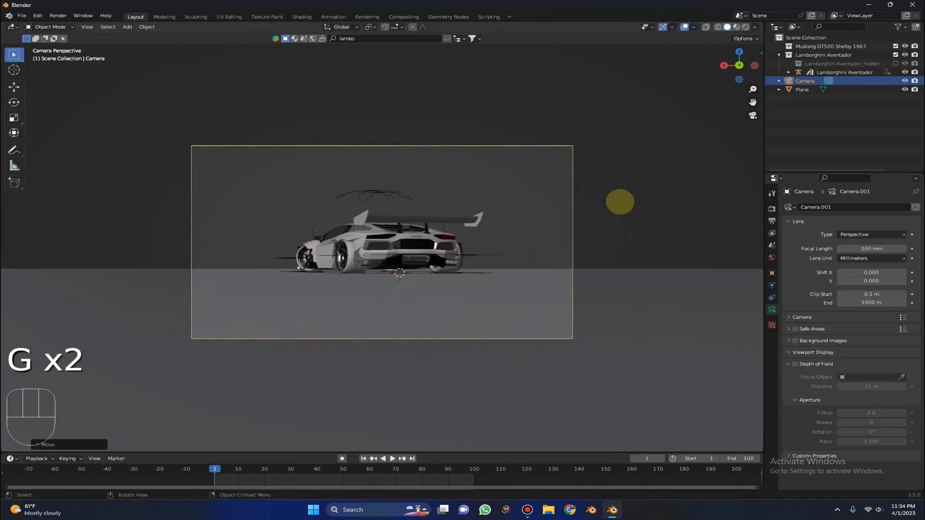
scroll(501, 186, "up", 2)
key("g")
key("y")
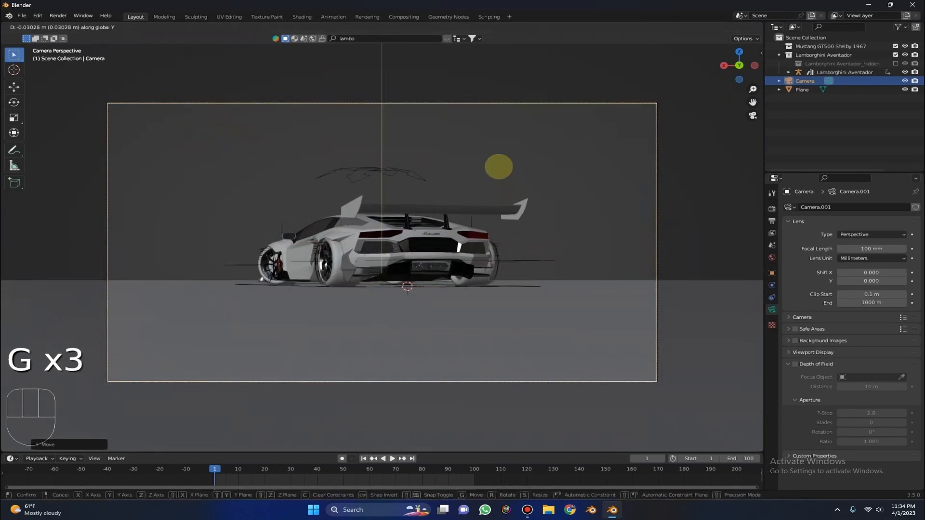
right_click(498, 166)
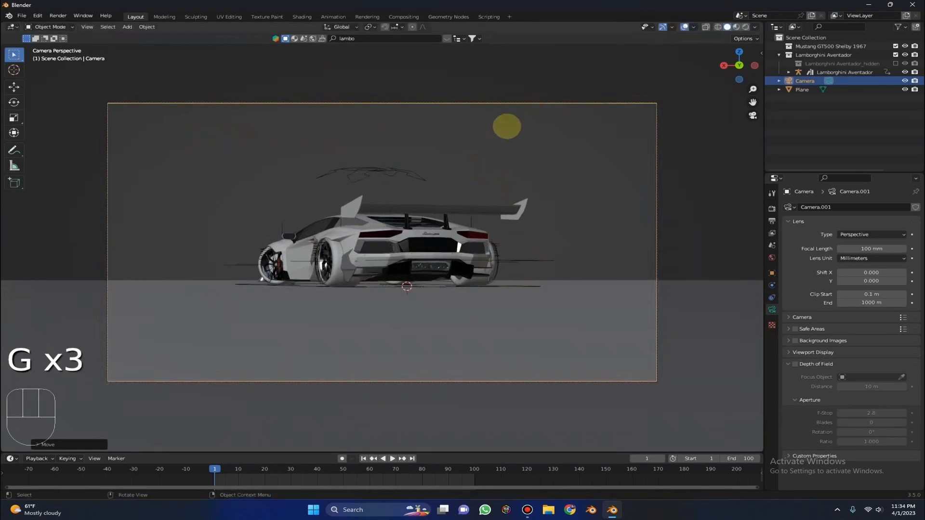
Step: Deselect the camera and save the project as "car for tutorial.blend" in the blender project folder
left_click(572, 114)
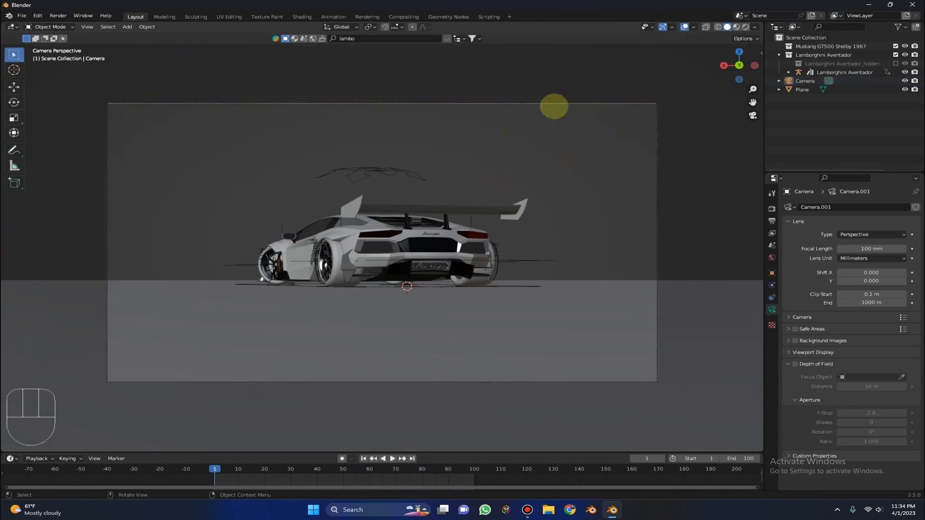
middle_click_drag(553, 105, 463, 162)
scroll(462, 160, "down", 5)
key("ctrl+s")
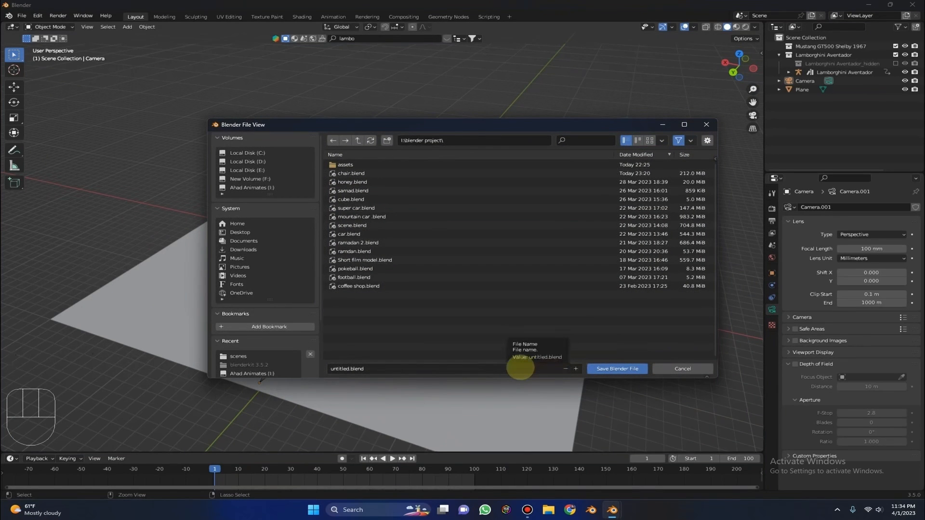
left_click(520, 368)
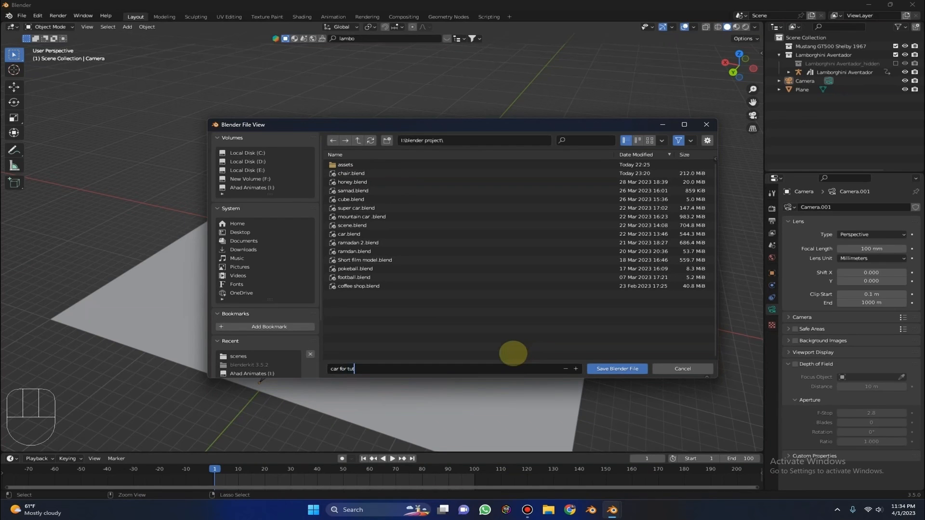
type("car for tutorial.blend")
key("Return")
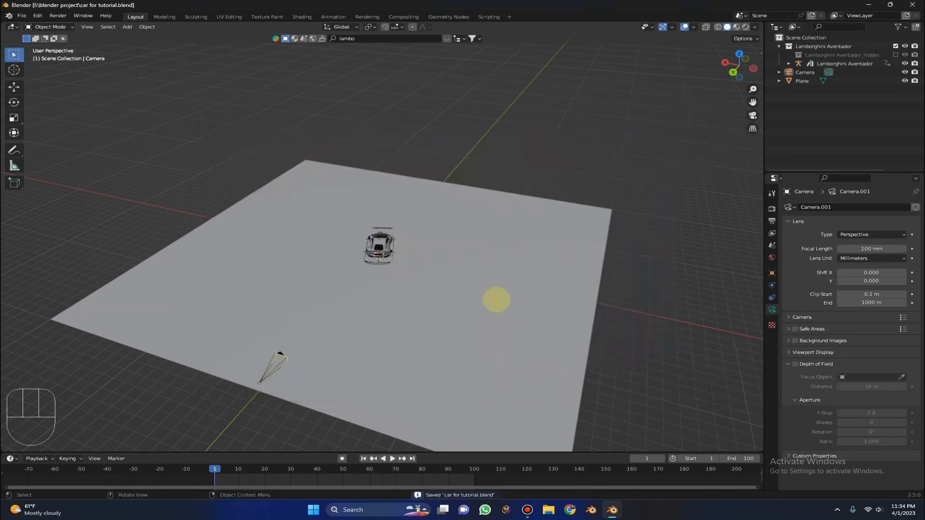
Step: Look through the scene camera and switch the viewport to Rendered shading
left_click(752, 116)
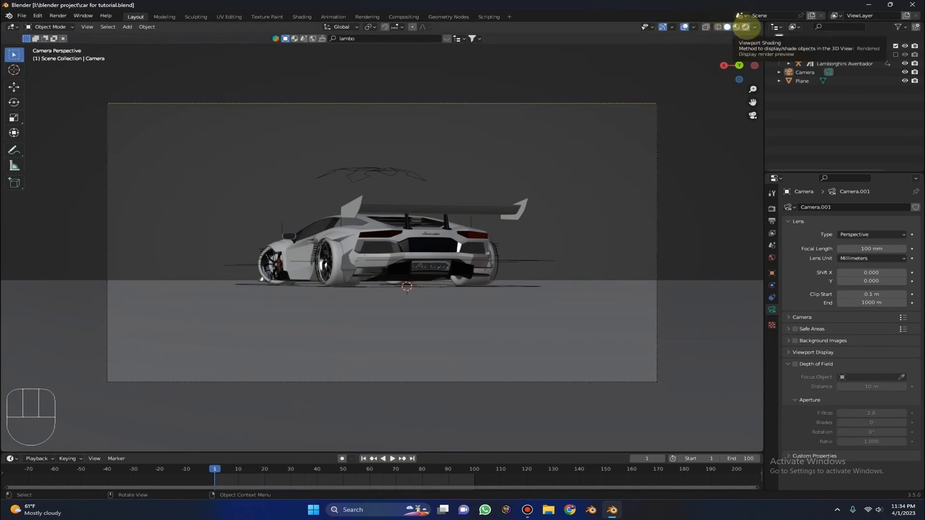
left_click(746, 27)
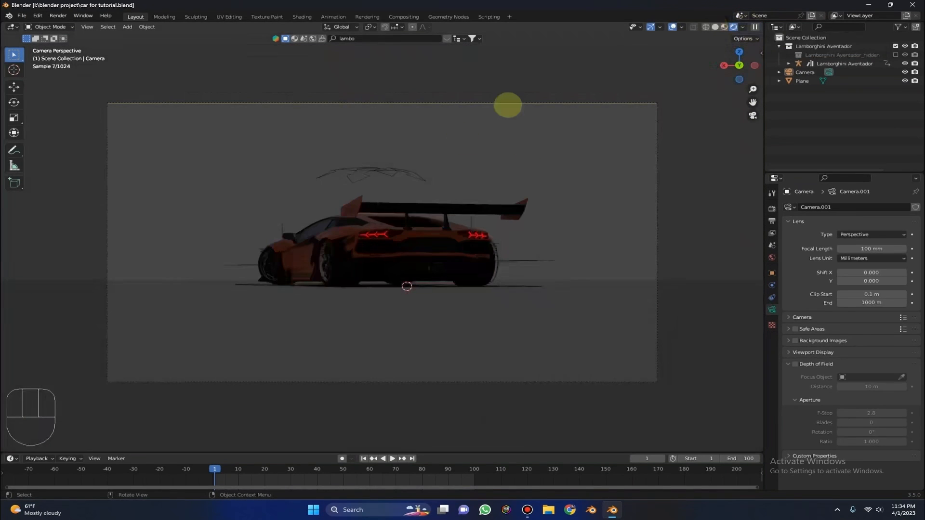
Step: Add a plane, switch the viewport to Solid shading and raise the plane about 6.2 m above the car along global Z
key("shift+a")
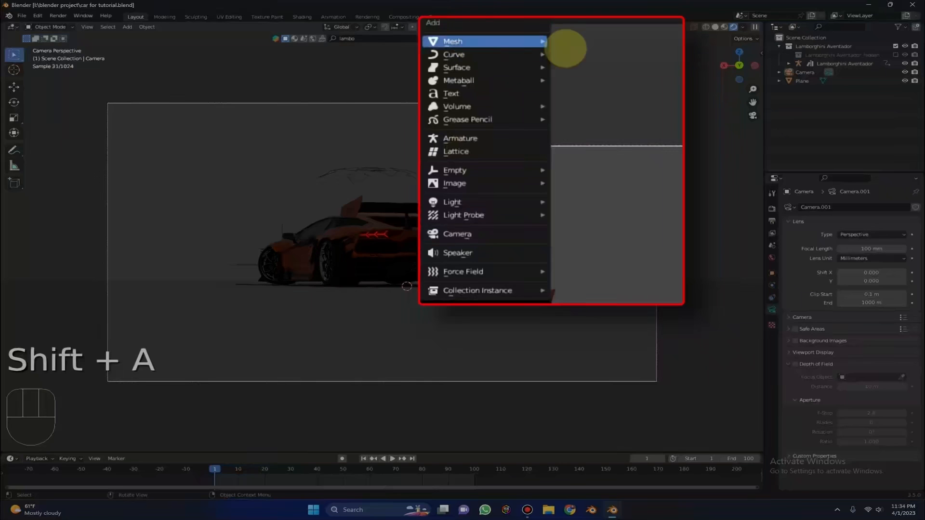
mouse_move(542, 42)
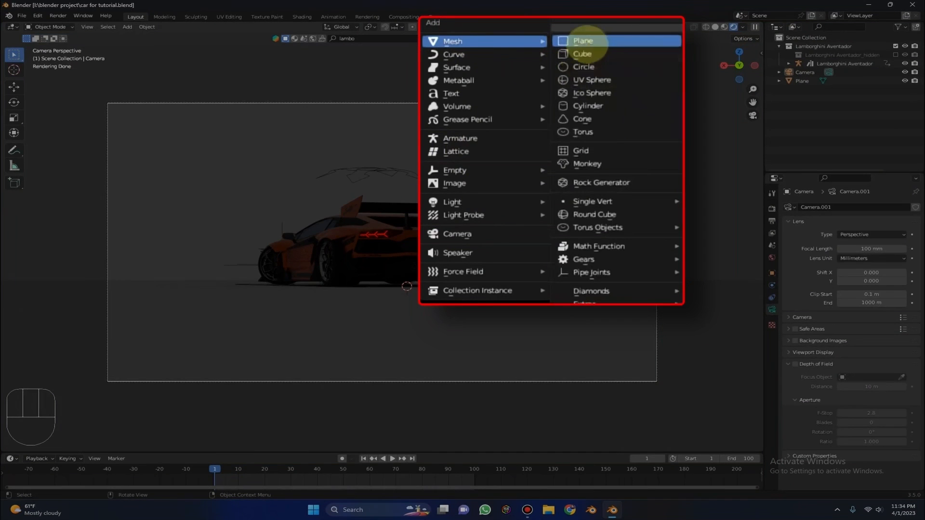
left_click(584, 42)
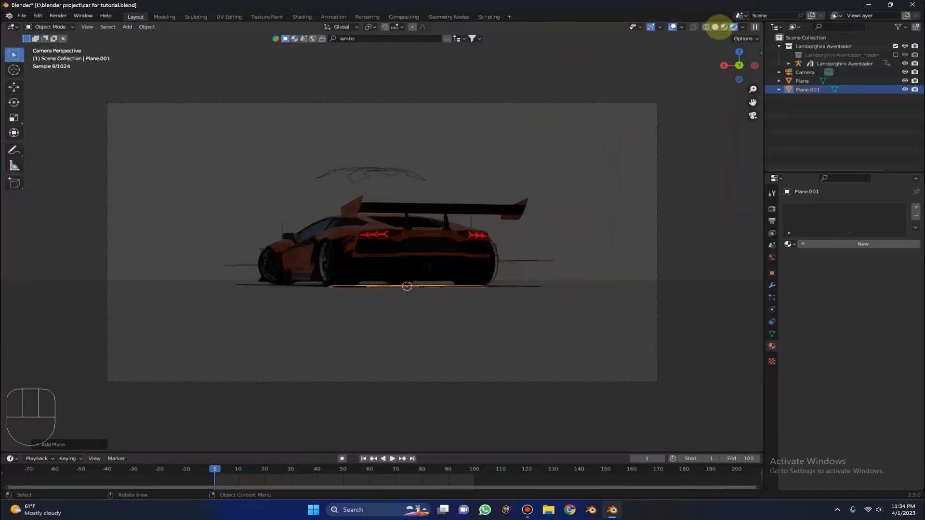
left_click(715, 27)
middle_click_drag(474, 160, 492, 178)
key("g")
key("z")
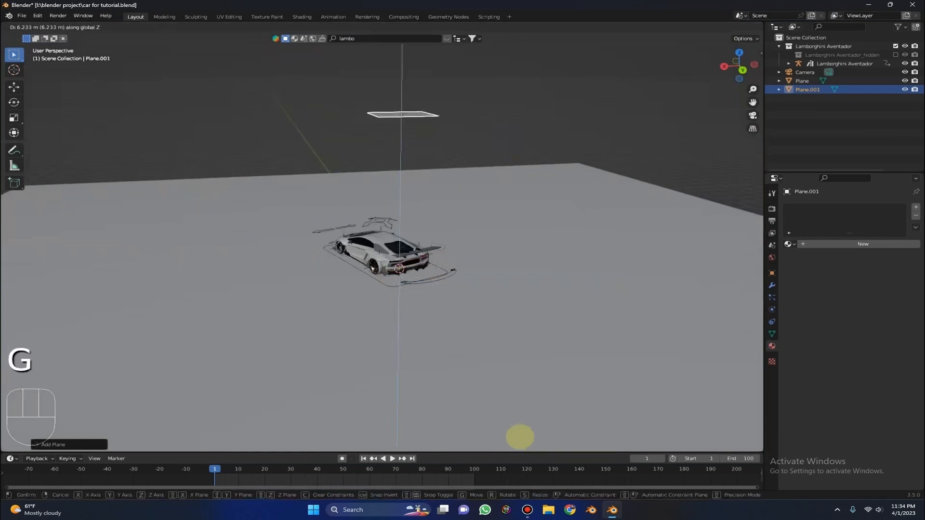
left_click(524, 418)
Step: Enlarge the overhead plane uniformly, and from the top view stretch it by a factor of 2 along global Y
middle_click_drag(525, 418, 548, 310)
key("s")
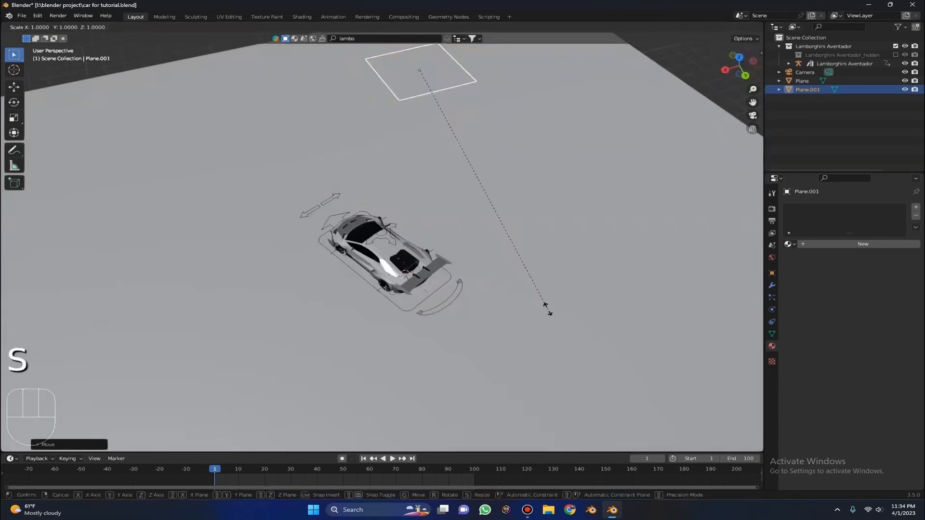
left_click(720, 1)
left_click(739, 56)
key("s")
right_click(576, 126)
key("s")
key("y")
left_click(575, 127)
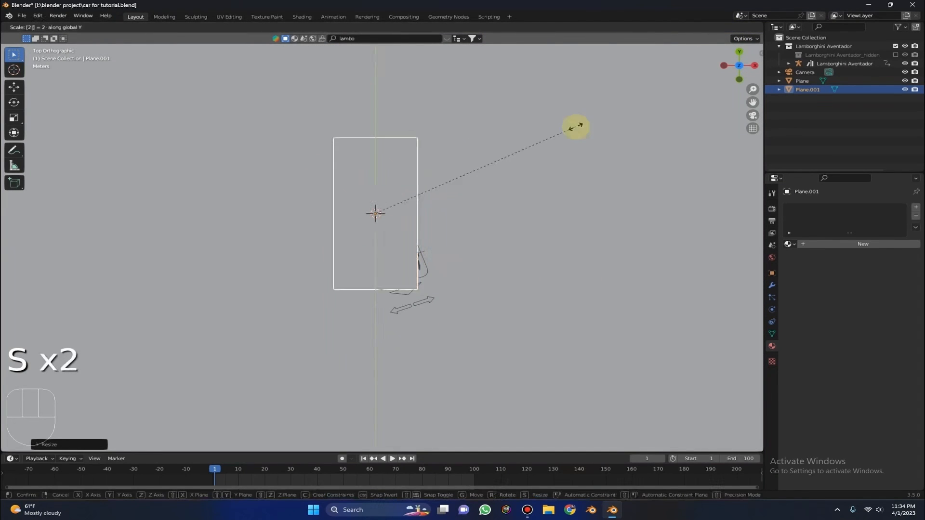
Step: Through the scene camera, give the overhead plane a new material with white emission and an emission strength of 50
left_click(753, 115)
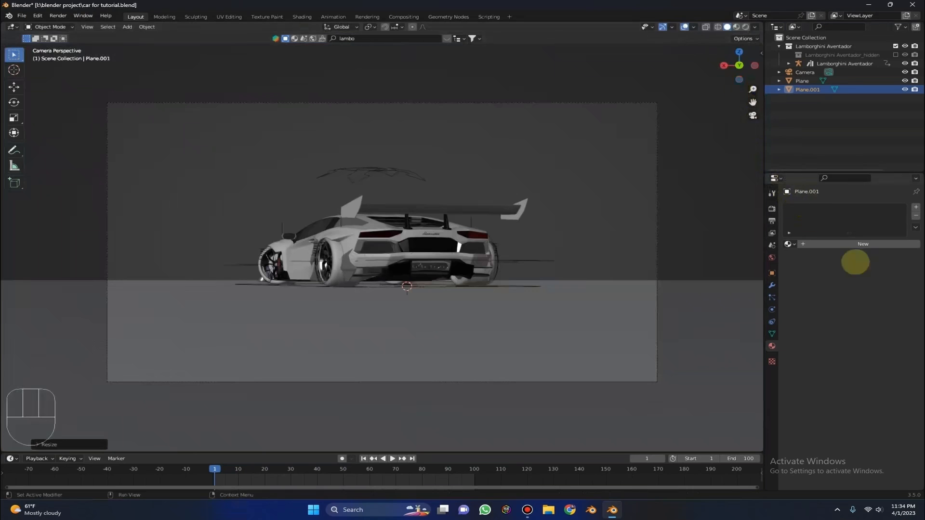
left_click(859, 244)
scroll(828, 349, "down", 5)
scroll(827, 350, "down", 4)
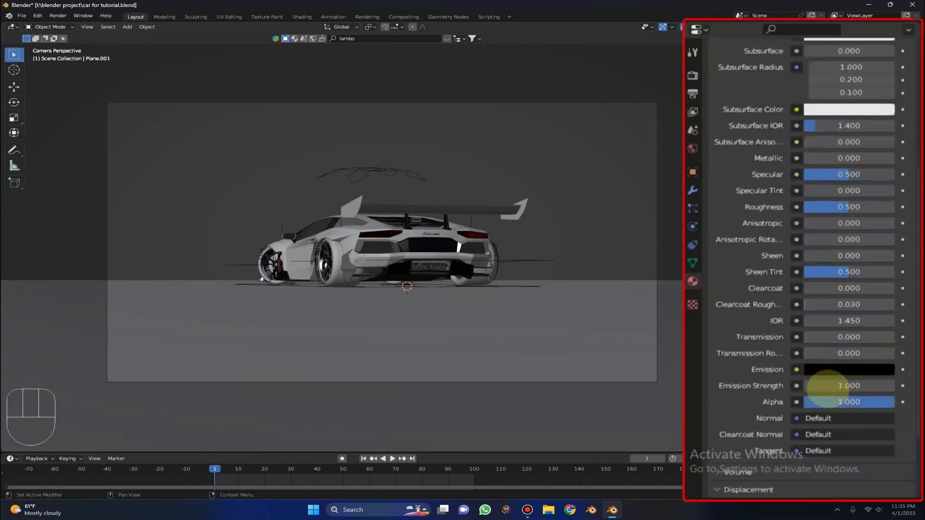
left_click(826, 369)
left_click_drag(881, 217, 883, 184)
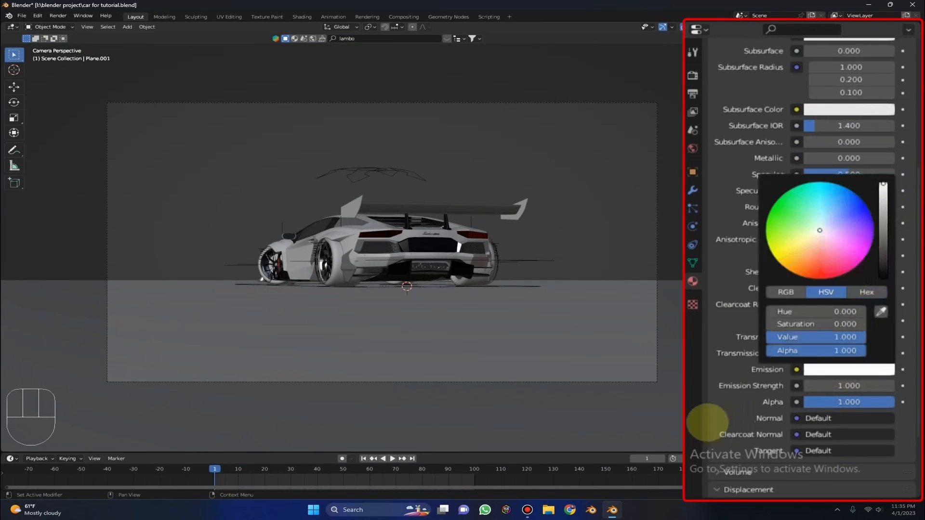
left_click(859, 385)
type("5")
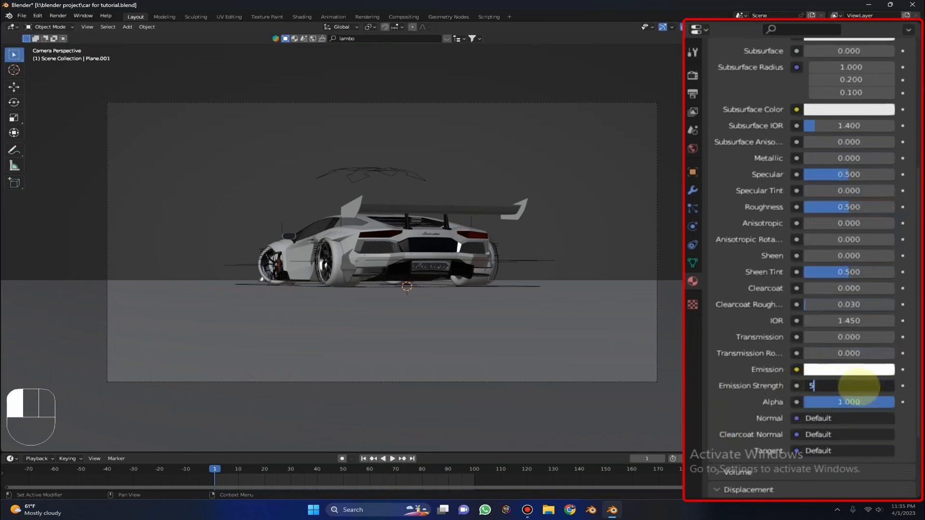
key("Return")
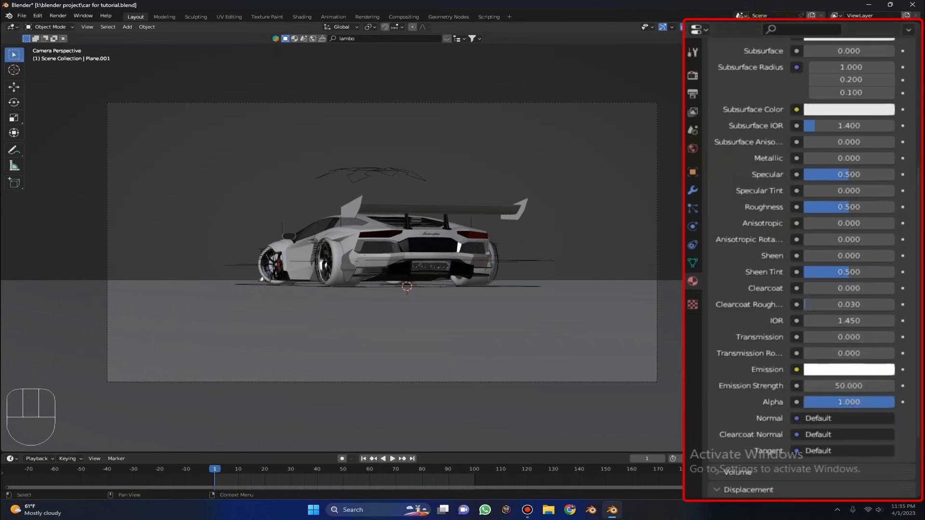
Step: Examine the light cast on the car by the overhead plane in Rendered shading, up close and from the side
left_click(745, 27)
scroll(450, 224, "up", 3)
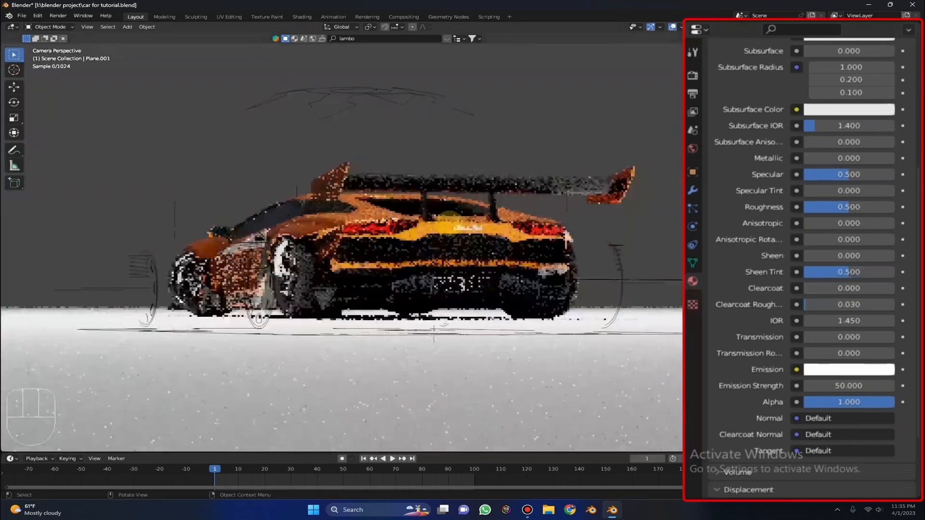
scroll(448, 215, "up", 1)
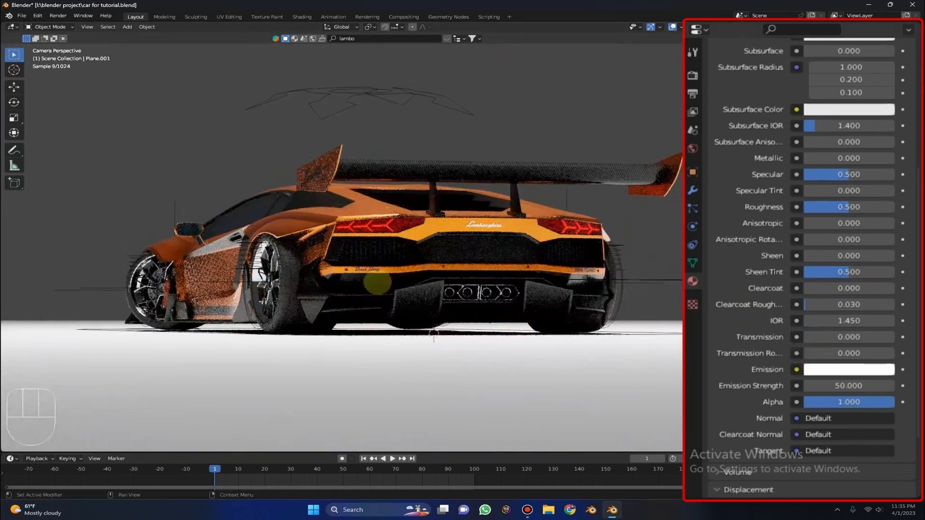
scroll(382, 264, "down", 3)
middle_click_drag(382, 264, 623, 141)
Step: Return the viewport to Solid shading and add a cylinder mesh at the scene origin
key("shift+a")
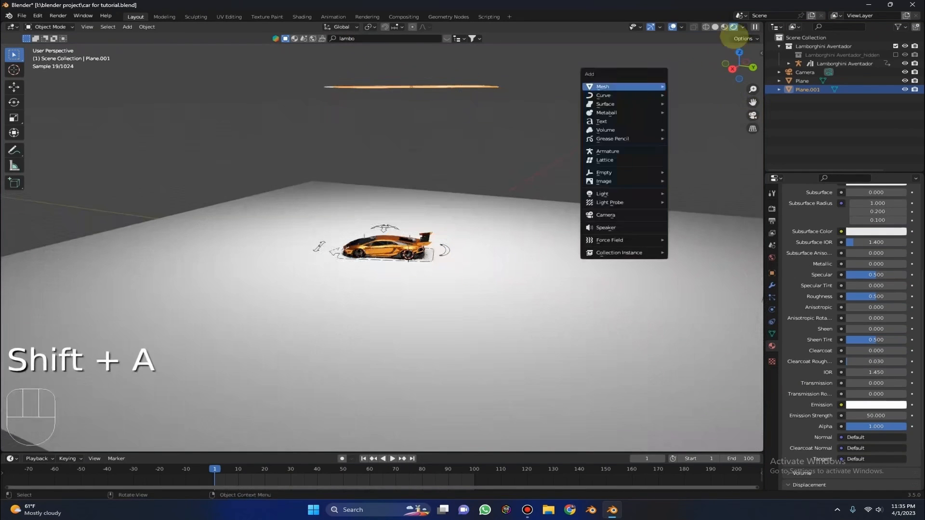
mouse_move(626, 87)
left_click(714, 27)
key("shift+a")
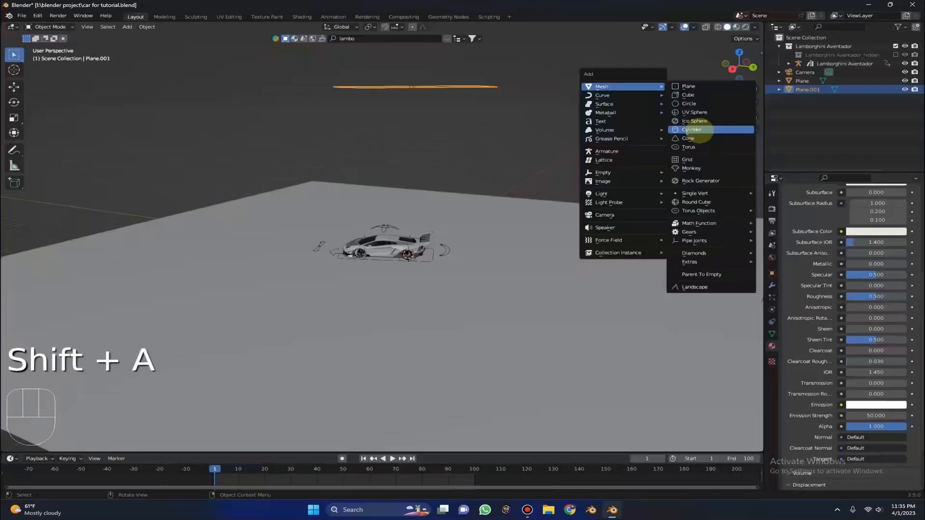
left_click(697, 127)
Step: Scale the cylinder in X and Y only into a wide disc beneath the car and shade it smooth
scroll(554, 166, "up", 2)
key("s")
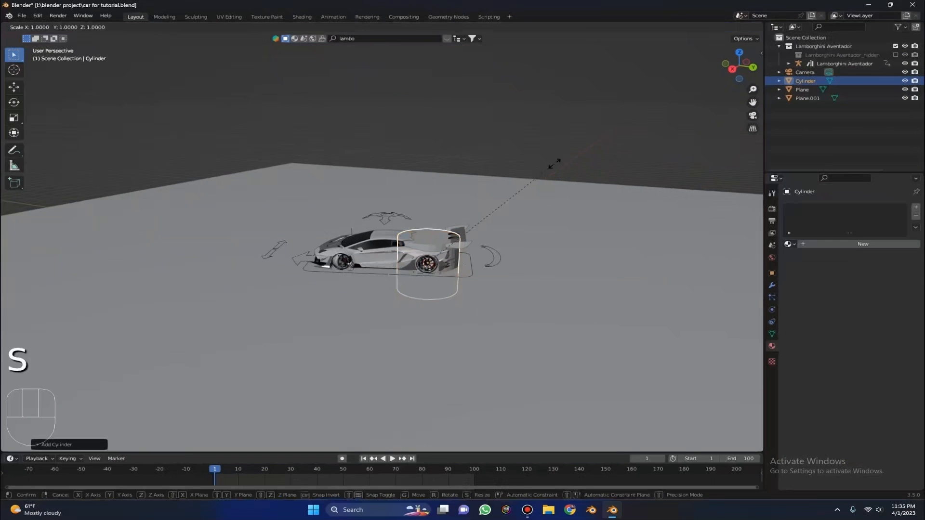
key("shift+z")
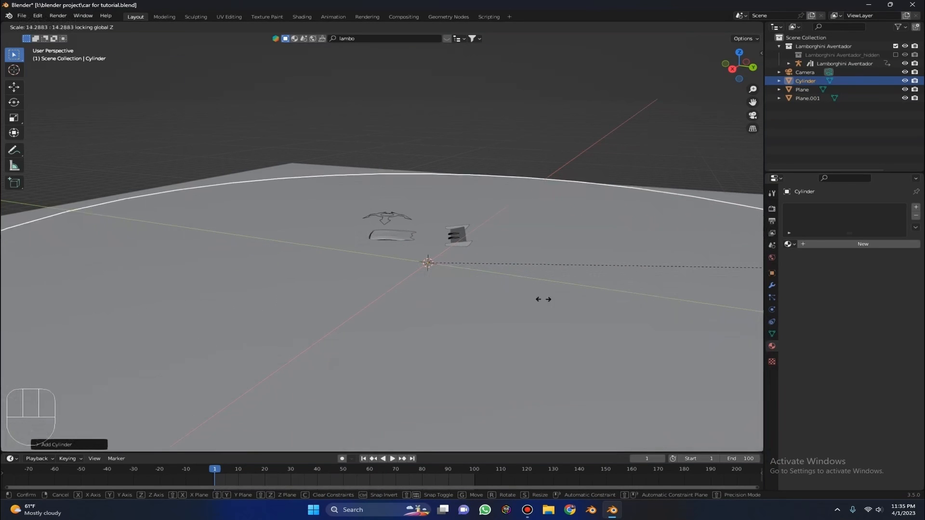
right_click(398, 127)
key("s")
key("shift+z")
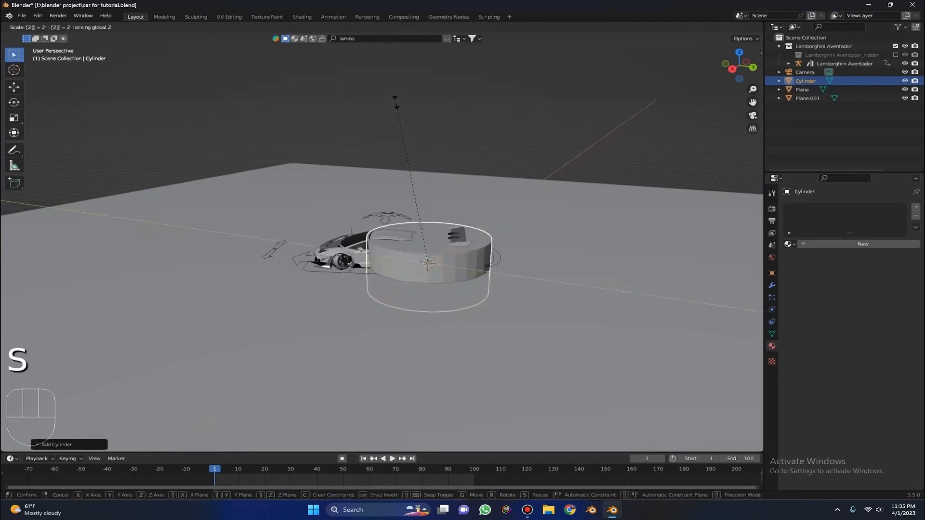
key("Return")
right_click(530, 167)
left_click(529, 168)
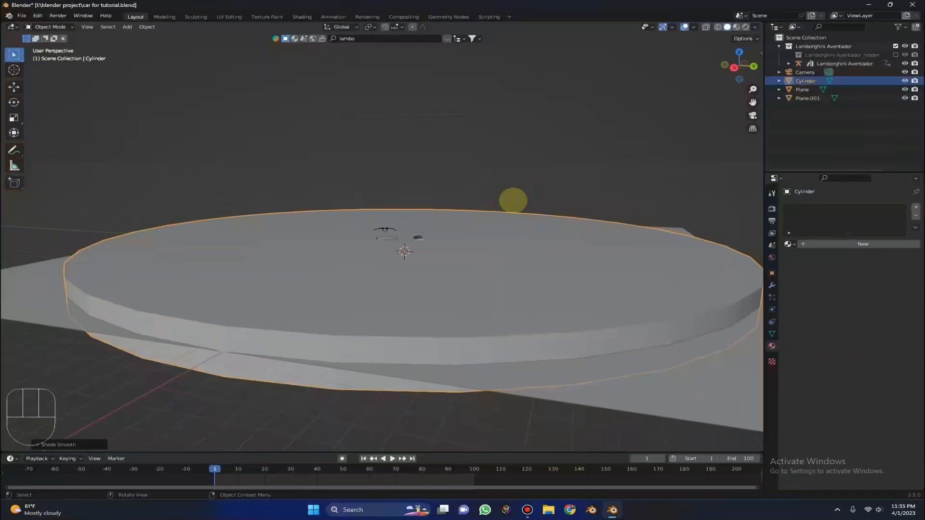
Step: Enter Edit Mode on the disc and raise its whole mesh about 1 m along global Z
key("Tab")
key("Tab")
key("Tab")
middle_click_drag(490, 231, 538, 172)
key("f")
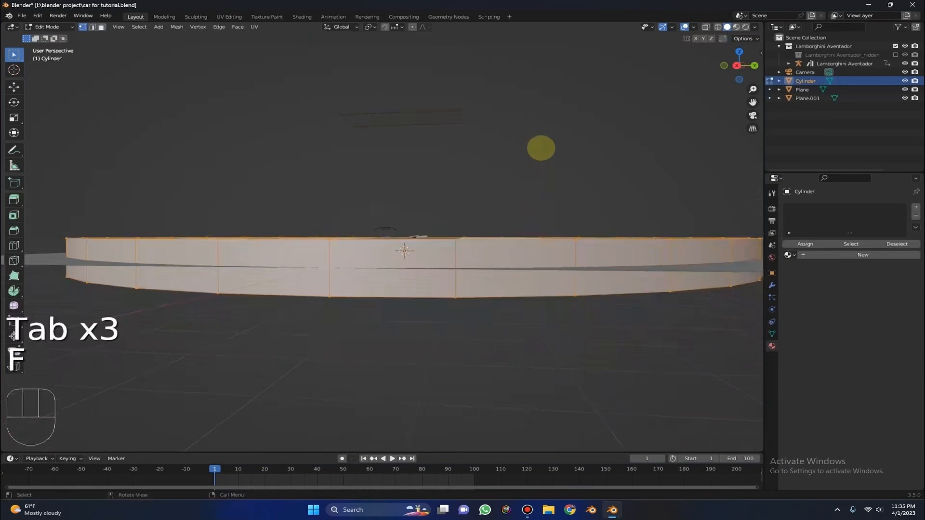
key("g")
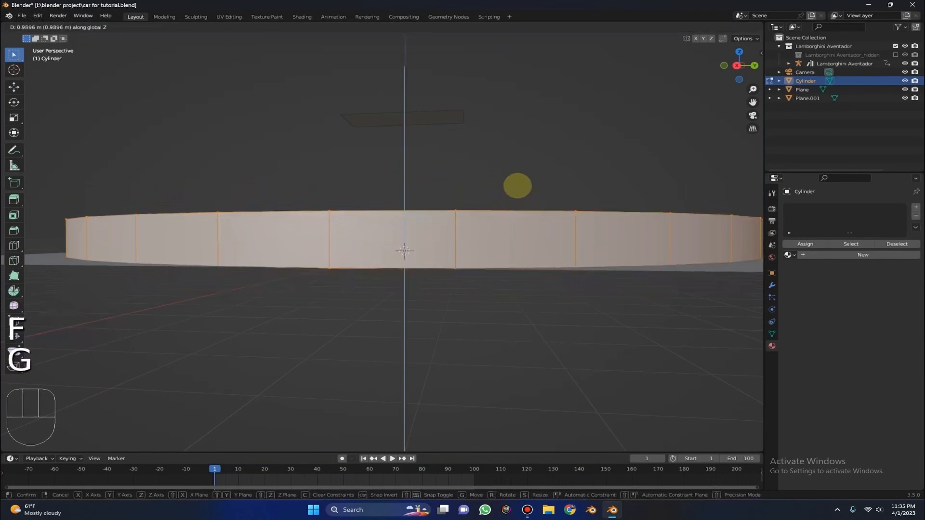
left_click(516, 190)
Step: Flatten the disc's mesh along Z and lower it slightly towards the floor plane
key("s")
key("z")
left_click(471, 186)
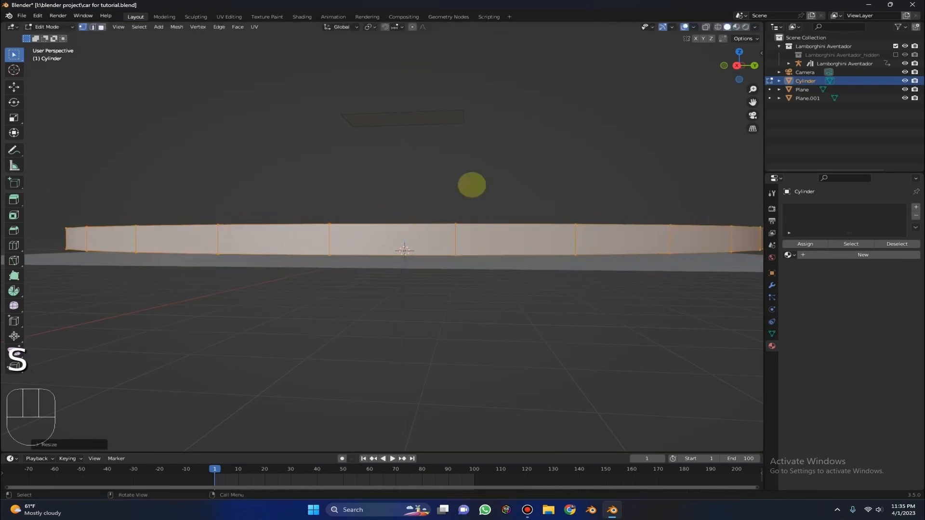
key("g")
key("z")
left_click(471, 193)
Step: Change to face selection mode and select the disc's top face
middle_click_drag(471, 192, 409, 217)
key("3")
left_click(454, 265)
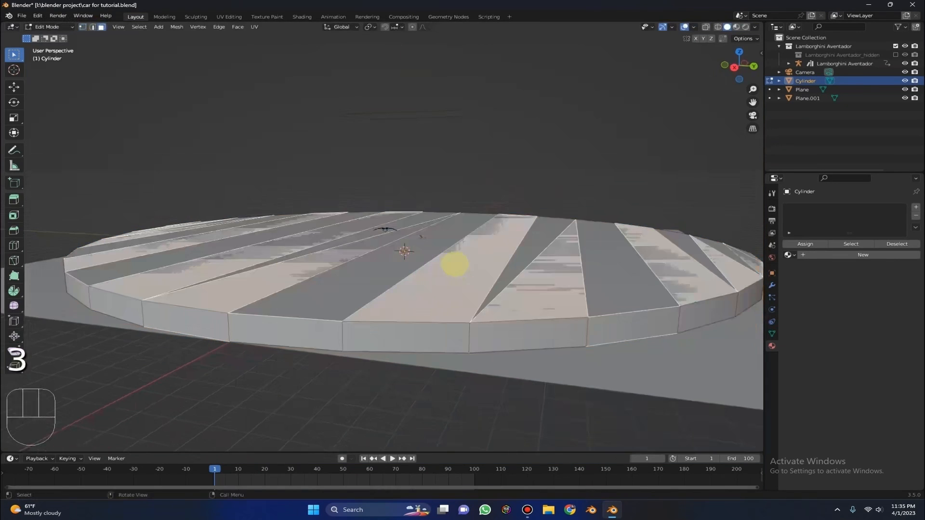
Step: Undo the recent edits to the cylinder and switch to face selection
middle_click_drag(534, 197, 479, 237)
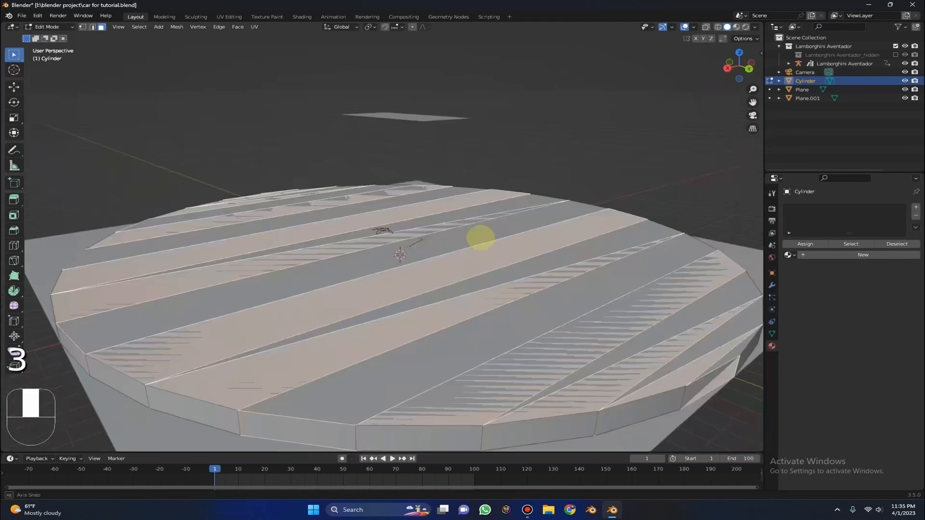
key("ctrl+z")
key("ctrl+z")
key("ctrl+z")
key("ctrl+z")
key("ctrl+z")
key("ctrl+z")
key("ctrl+z")
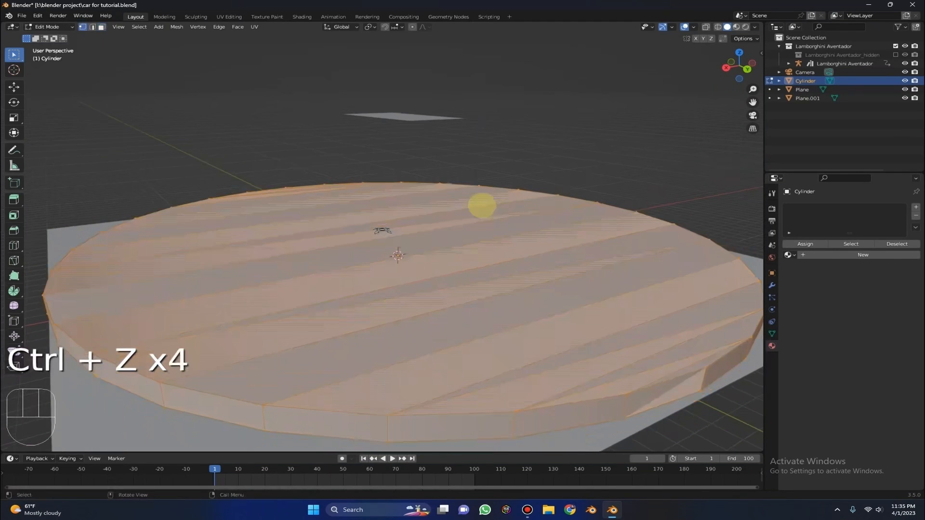
key("3")
Step: Try deleting the vertices of the cylinder's top cap and undo the deletion
key("Delete")
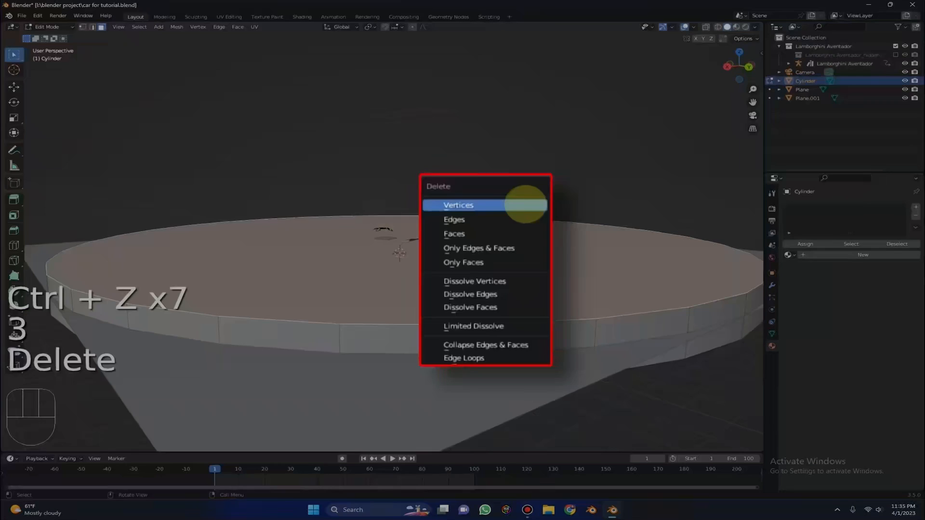
left_click(527, 207)
key("ctrl+z")
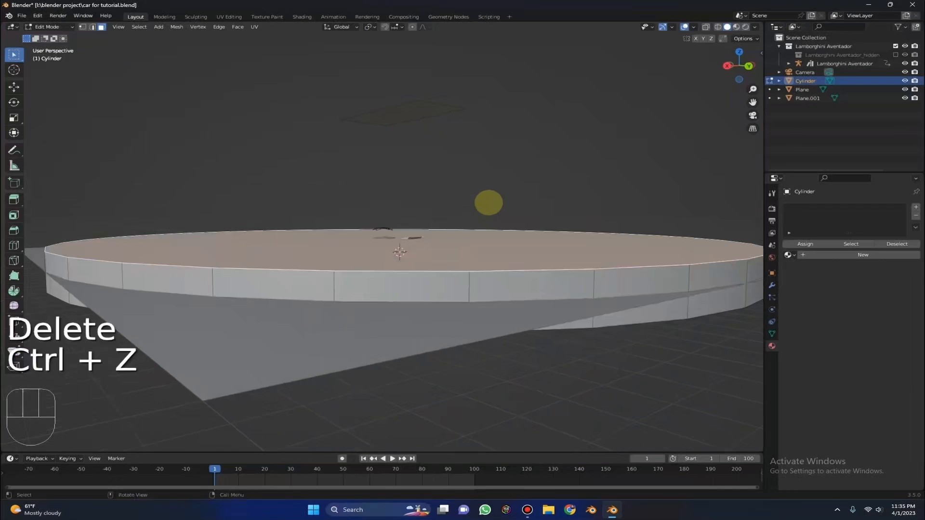
Step: Delete the cylinder's top and bottom cap faces to leave an open ring, and return to Object Mode
key("Delete")
left_click(523, 232)
middle_click_drag(522, 232, 564, 226)
key("Delete")
left_click(553, 134)
key("Tab")
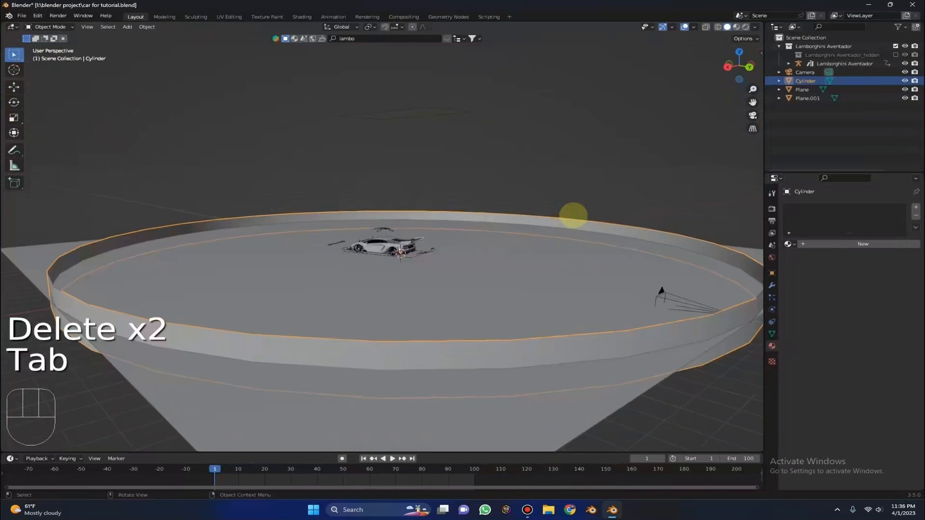
Step: Move the cylinder ring up along the global Z axis so it stands around the car above the floor plane
key("g")
key("z")
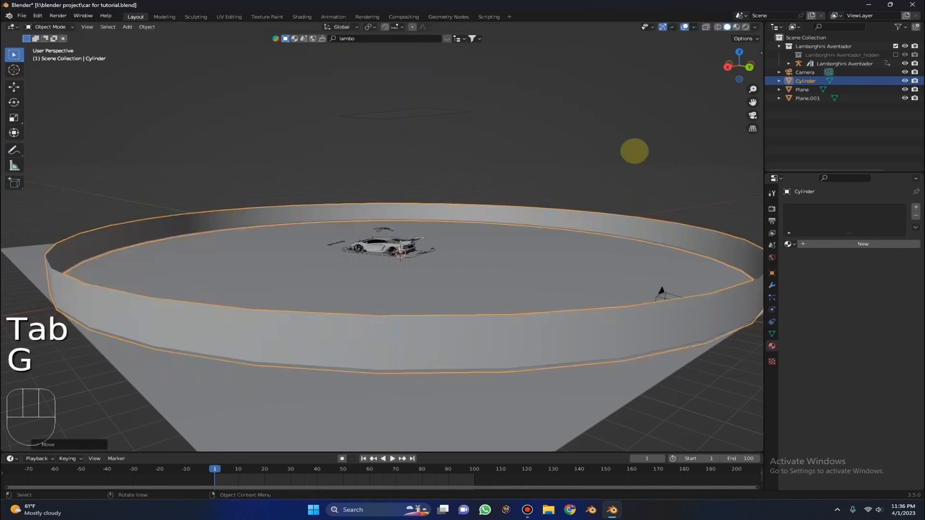
left_click(724, 143)
key("s")
right_click(679, 191)
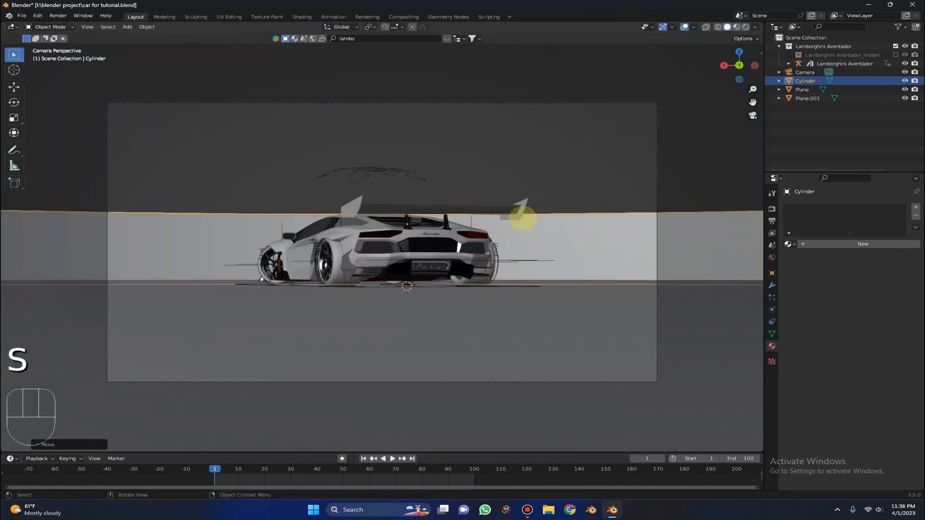
Step: Fine-tune the ring from the camera view by scaling it slightly along Z and raising it a little
key("s")
key("z")
left_click(541, 207)
key("g")
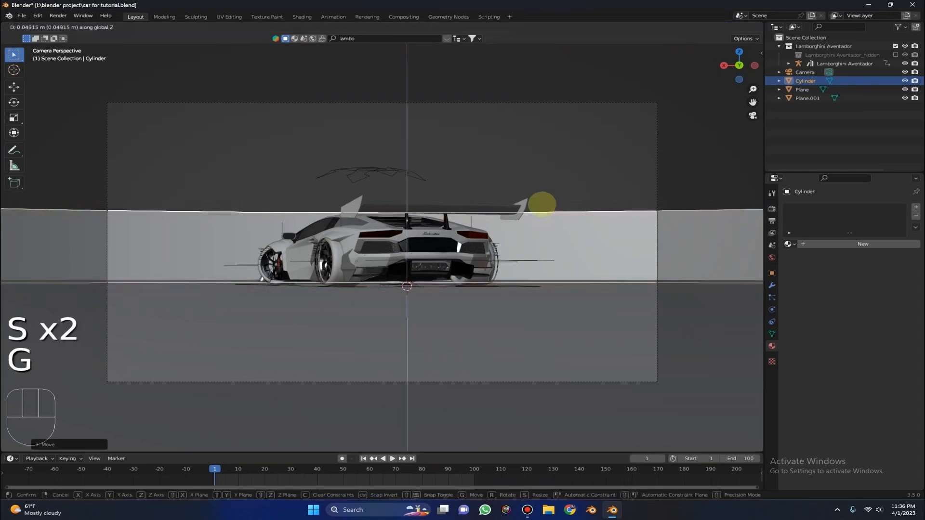
left_click(562, 194)
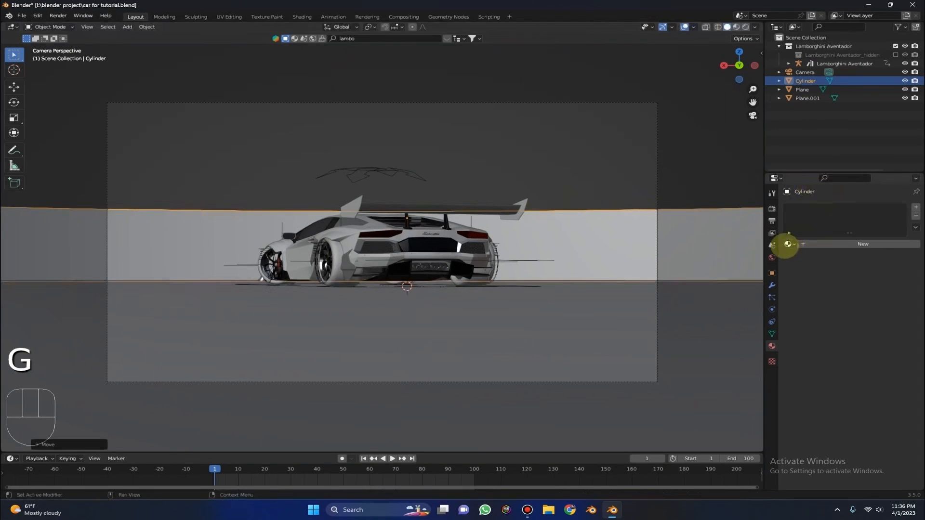
Step: Find the overhead plane's material and assign the same one, Material.012, to the cylinder ring
middle_click_drag(554, 192, 406, 117)
left_click(407, 126)
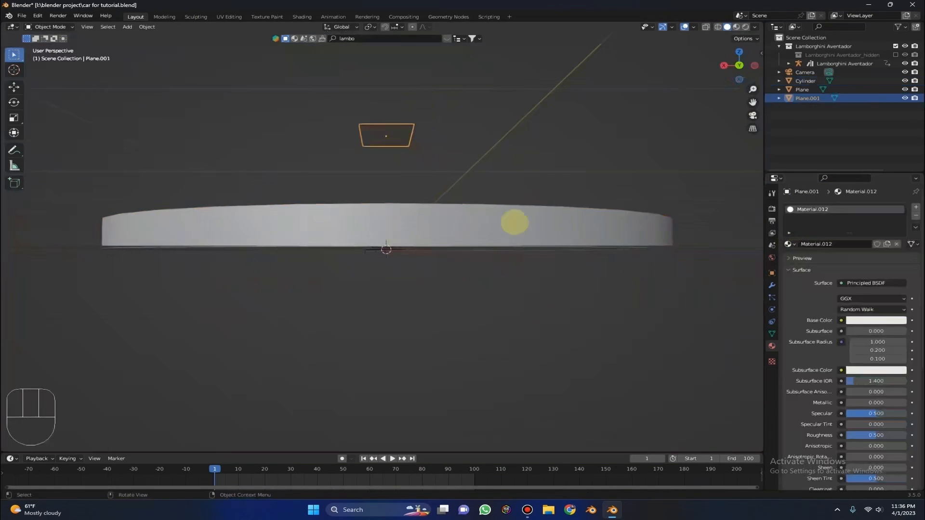
left_click(597, 221)
left_click(787, 244)
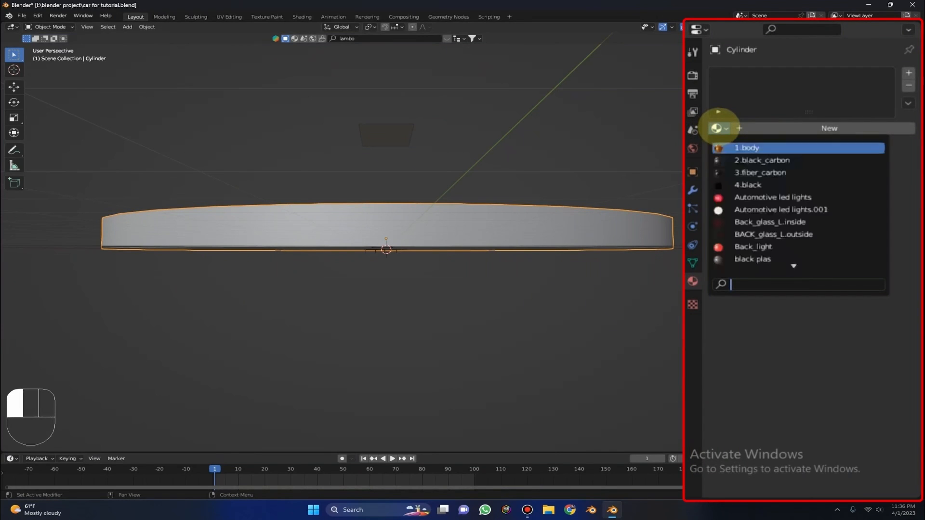
type("mate")
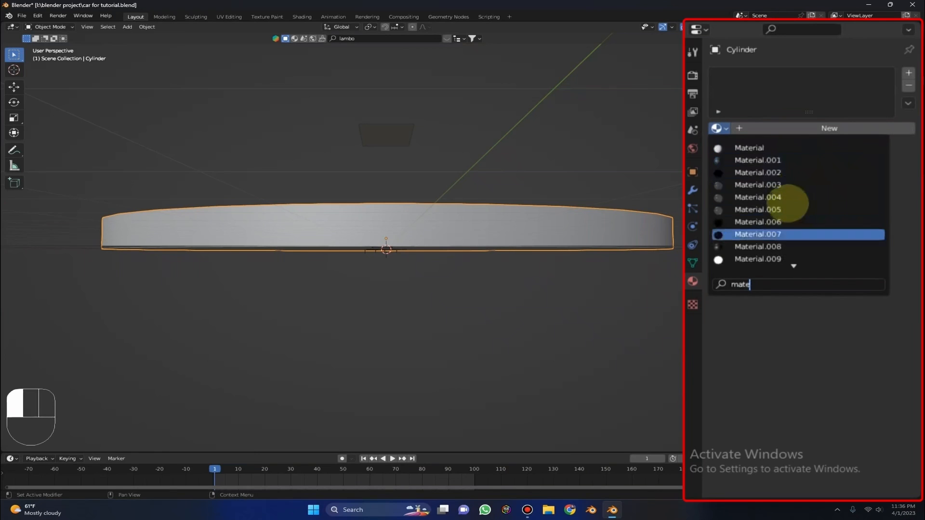
scroll(783, 248, "down", 1)
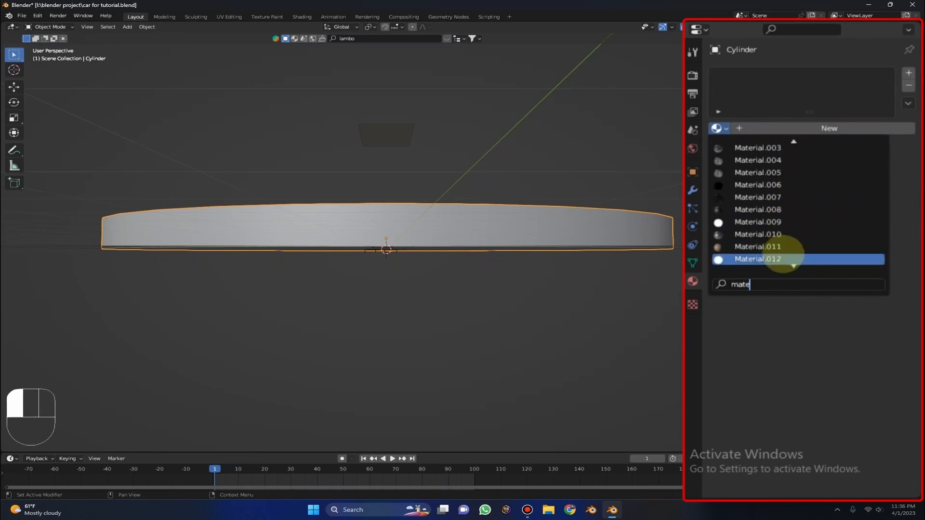
left_click(782, 256)
left_click(675, 119)
Step: Preview the camera view in rendered shading and set the ring material's Emission Strength to 20
key("KP_0")
left_click(746, 26)
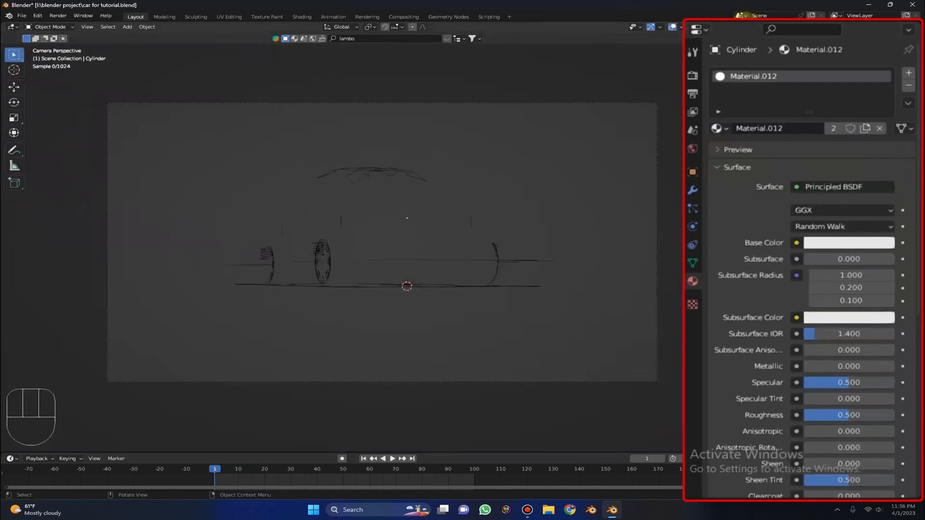
scroll(606, 220, "up", 2)
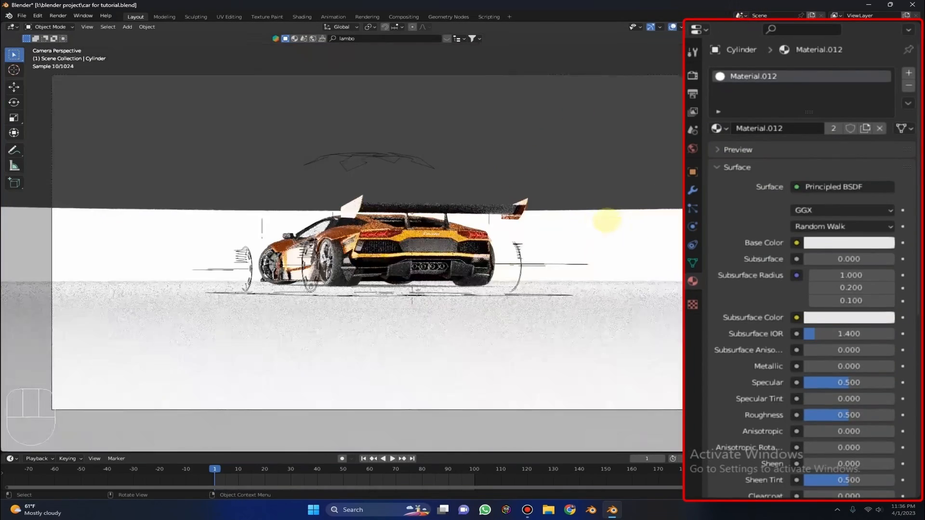
scroll(843, 375, "down", 6)
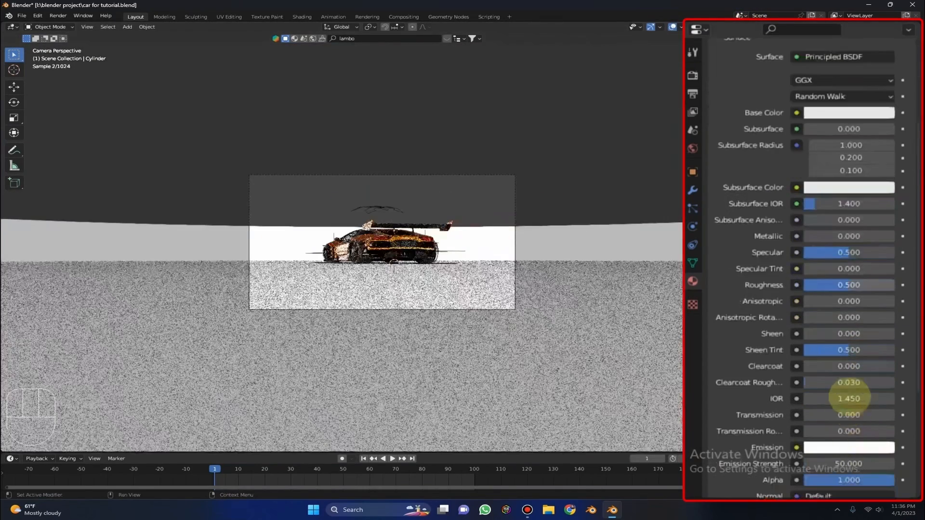
scroll(852, 386, "down", 7)
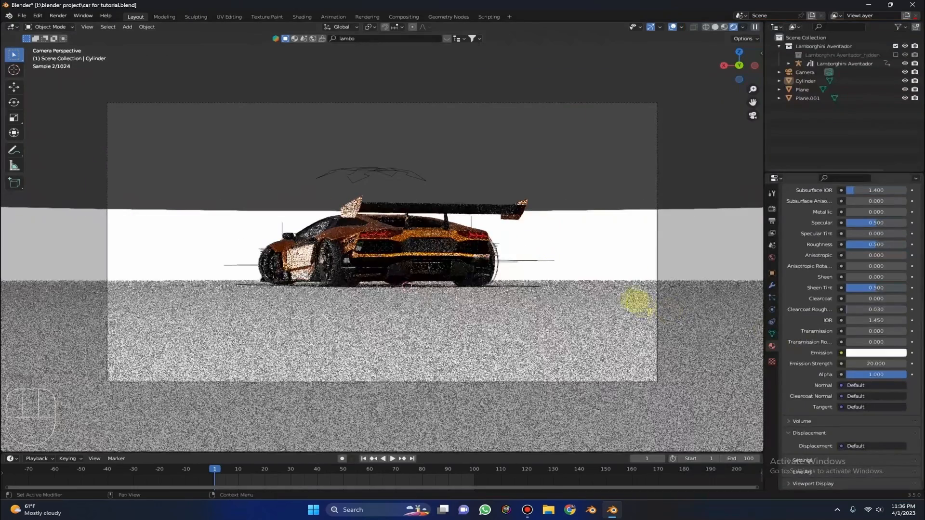
Step: Make the overhead plane's material a single-user copy in solid shading and set its Emission Strength to 50
scroll(631, 300, "up", 1)
middle_click_drag(582, 227, 405, 84)
scroll(535, 186, "down", 5)
scroll(400, 71, "down", 3)
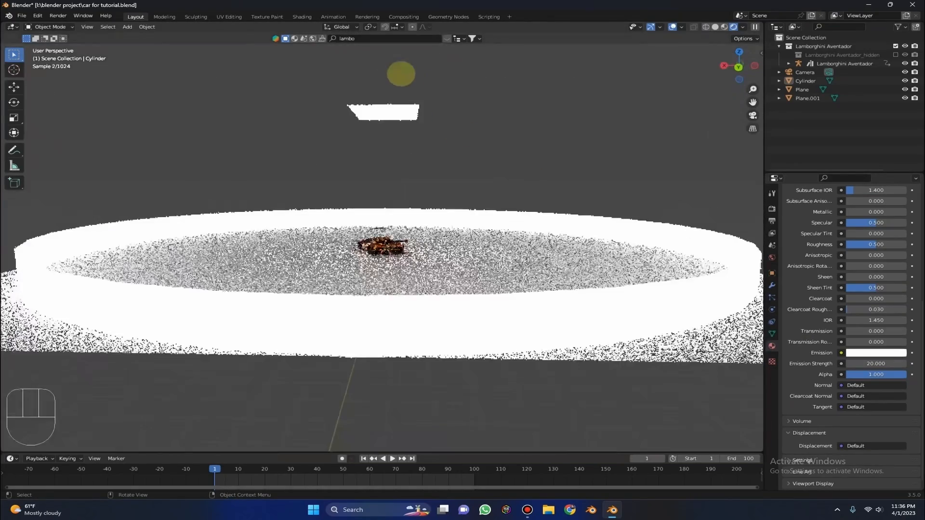
left_click(406, 115)
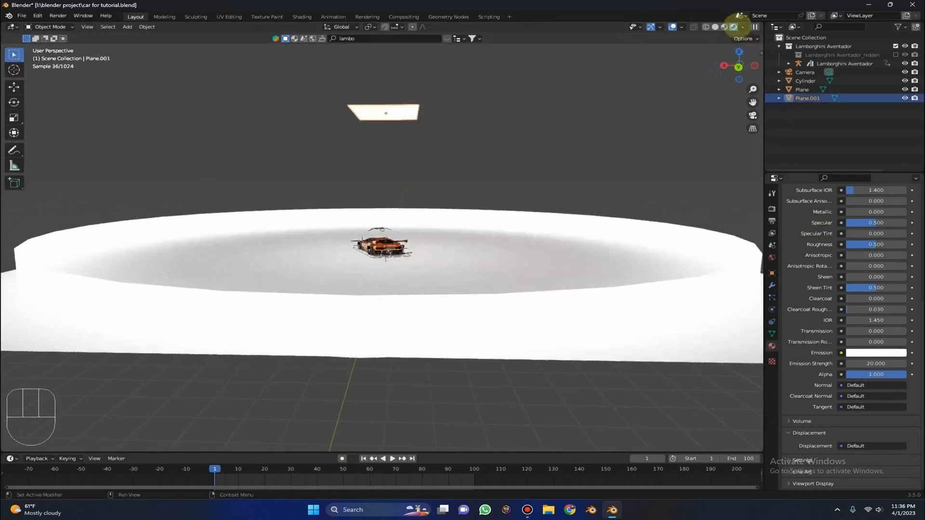
left_click(715, 27)
left_click(865, 244)
scroll(831, 236, "down", 8)
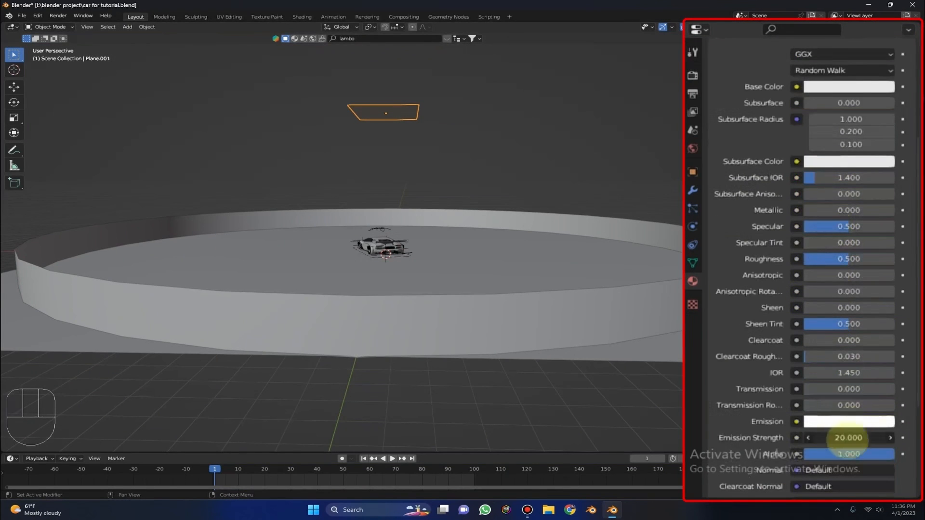
type("0")
key("Return")
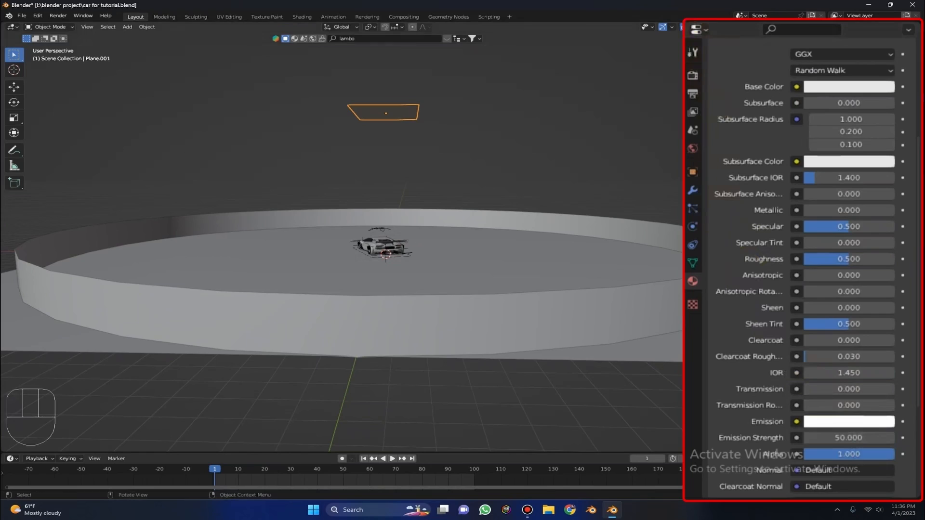
Step: Return to the rendered camera view and set the cylinder ring's Emission Strength to 10
key("KP_0")
left_click(744, 26)
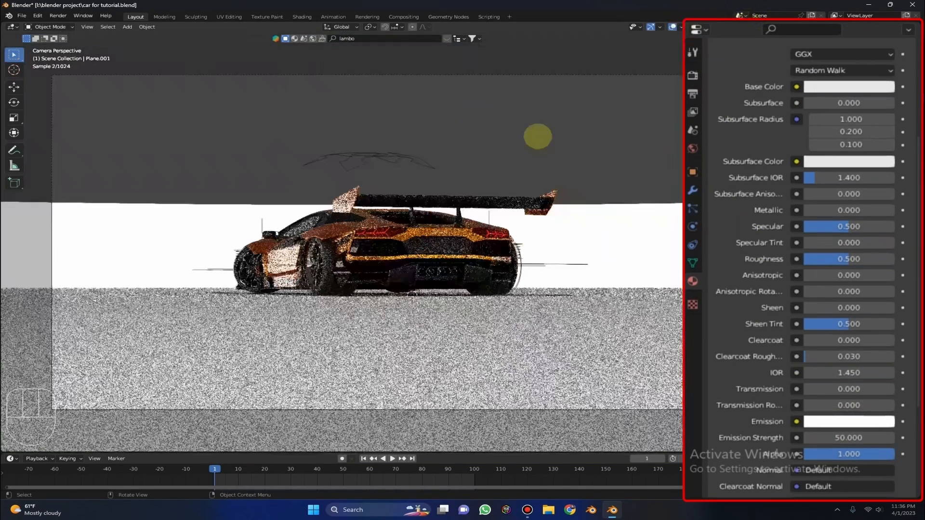
scroll(341, 241, "up", 2)
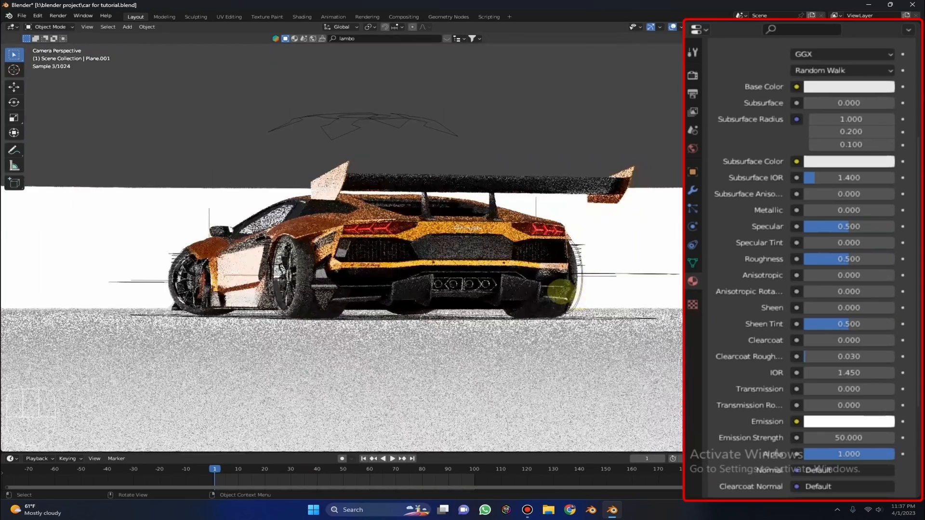
scroll(368, 151, "down", 3)
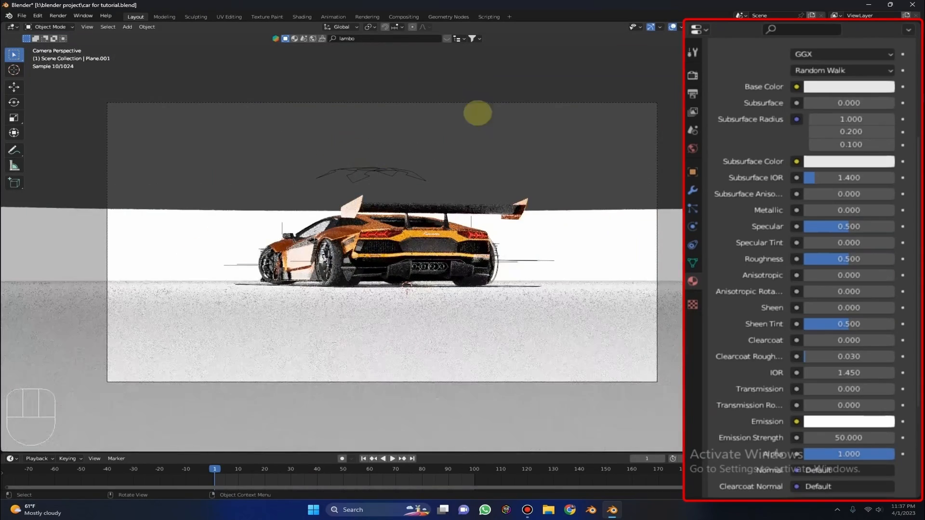
left_click(655, 326)
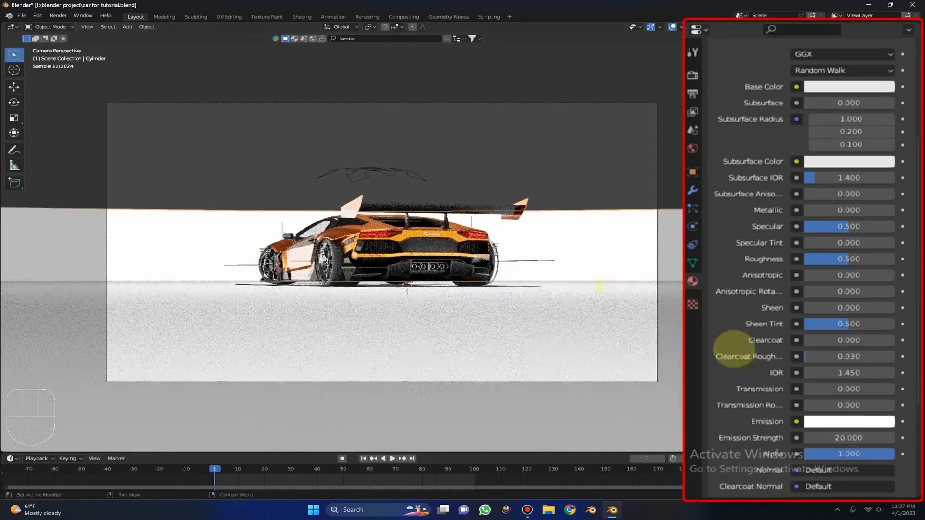
double_click(848, 437)
type("10")
key("Return")
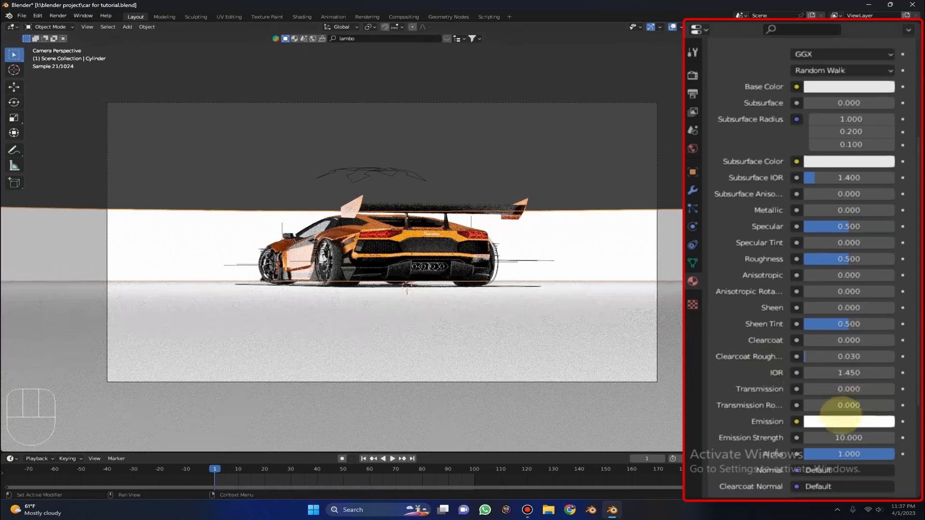
Step: Try tinting the ring's emission colour with a saturation of 0.5 and a hue of 0.1
left_click(840, 418)
left_click_drag(815, 376, 856, 376)
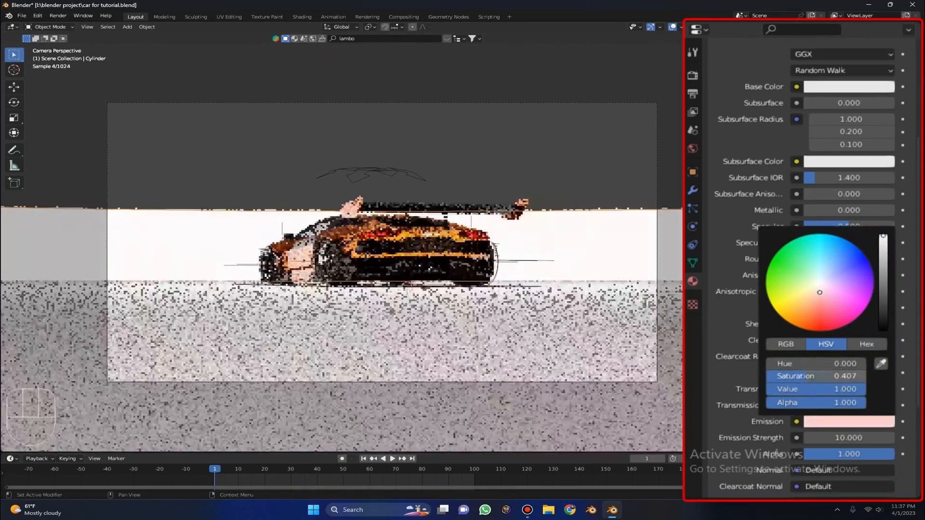
left_click(805, 376)
type(".5")
key("Return")
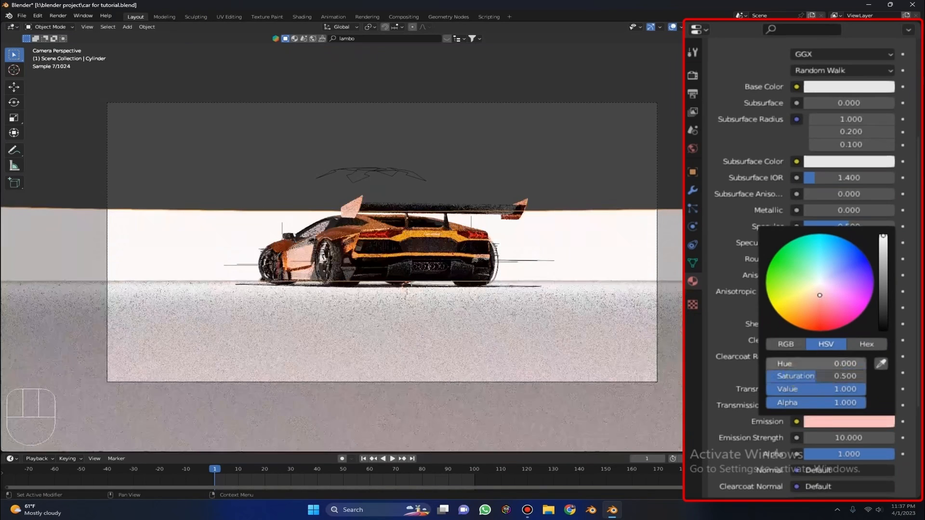
left_click(807, 364)
type("0.1")
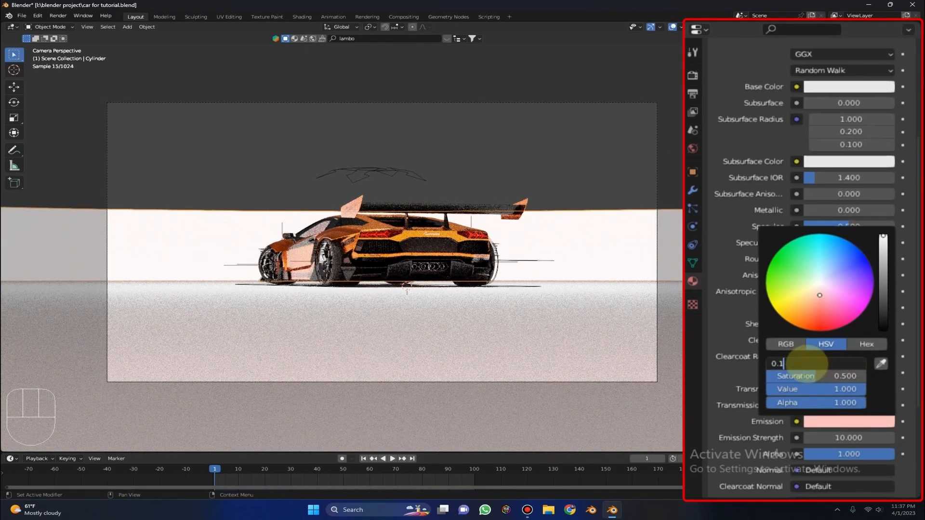
key("Return")
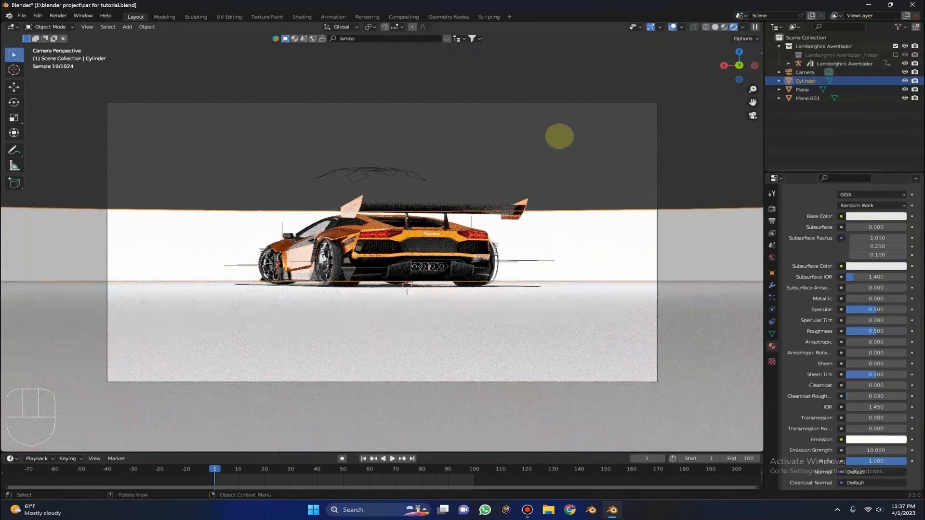
Step: Save the file and add a new plane mesh in solid shading
key("shift+a")
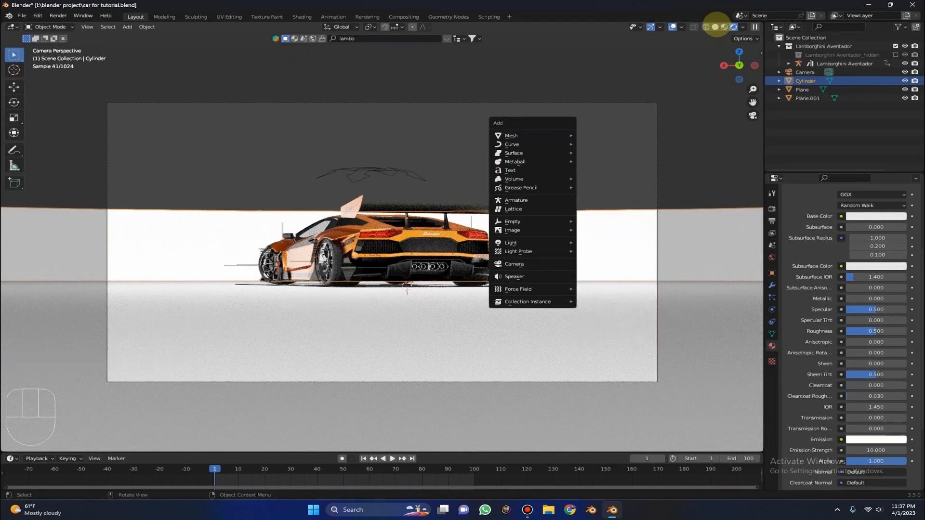
key("ctrl+s")
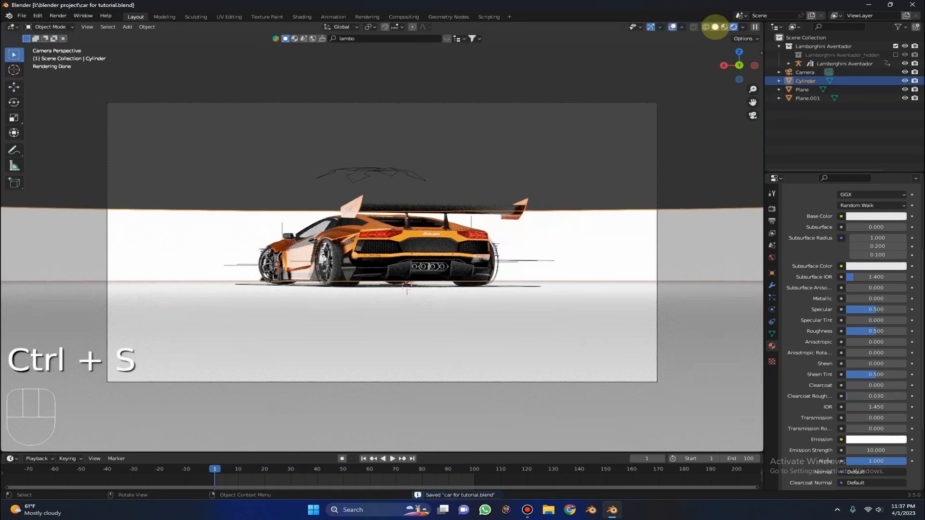
left_click(715, 26)
key("shift+a")
left_click(547, 38)
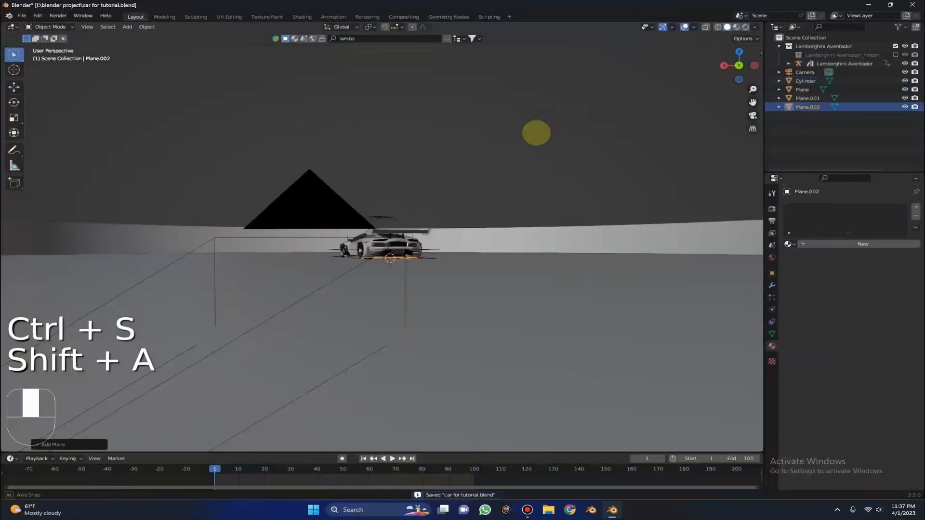
Step: Rotate the new plane so it stands upright at the car
middle_click_drag(536, 133, 518, 138)
key("r")
key("r")
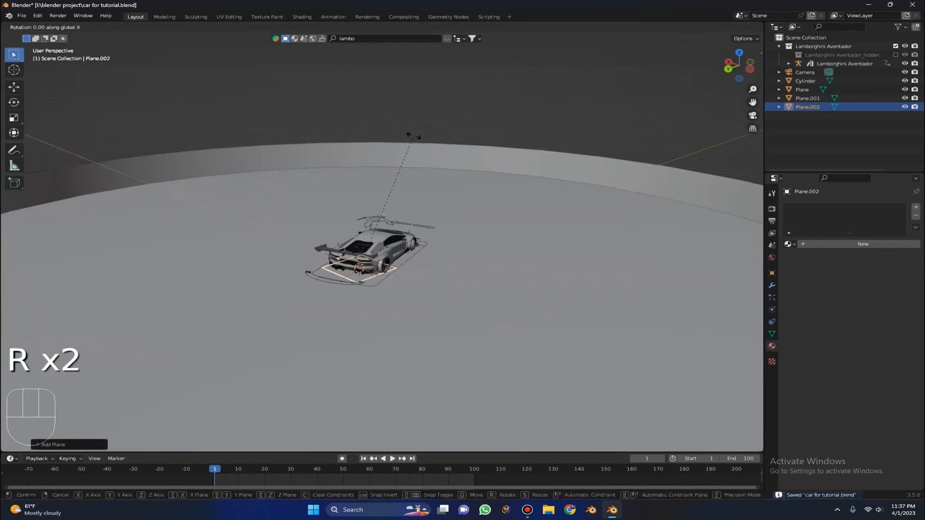
key("Return")
scroll(373, 165, "down", 5)
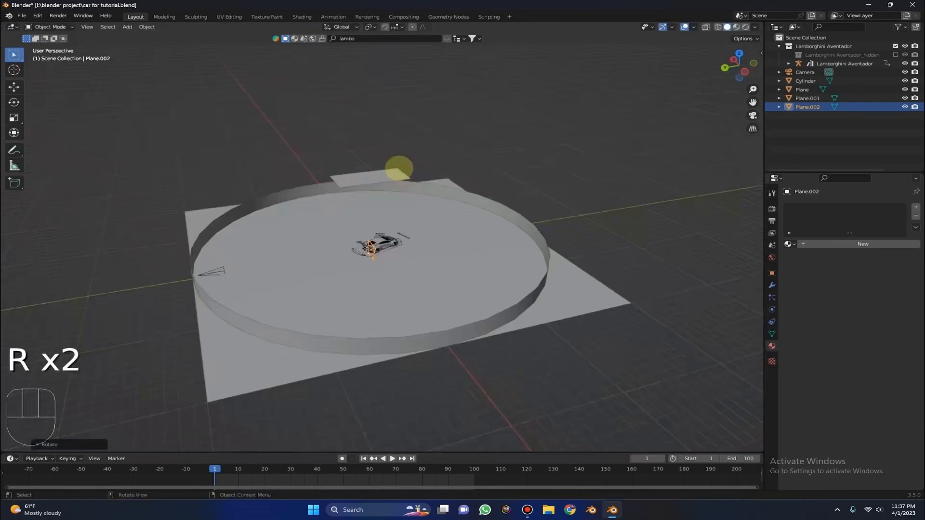
Step: Move the upright plane along Y past the cylinder ring, enlarge it into a backdrop and adjust its position
key("g")
key("y")
left_click(566, 159, "ctrl")
key("s")
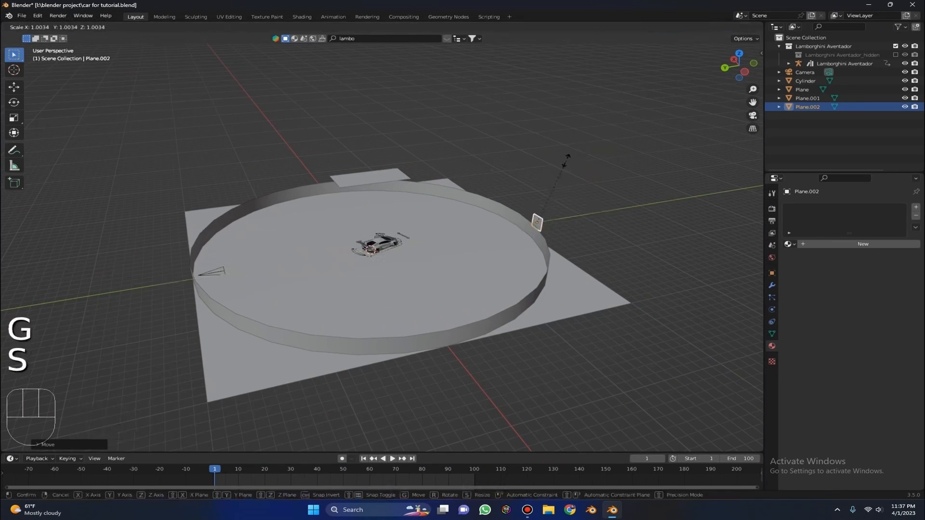
left_click(560, 154)
middle_click_drag(559, 155, 558, 184)
key("g")
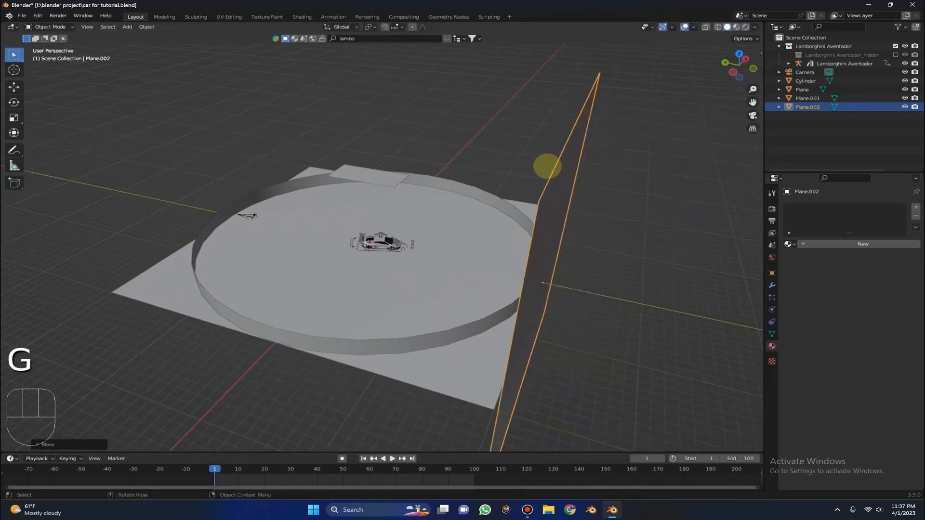
left_click(573, 160)
Step: In the camera view, scale the backdrop plane down, adjust its height along Z and reposition it behind the car
left_click(752, 115)
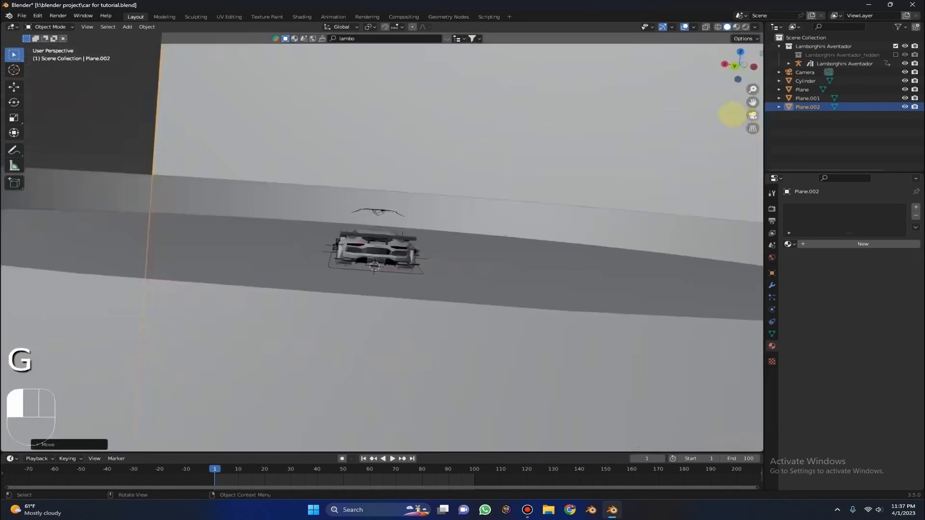
key("s")
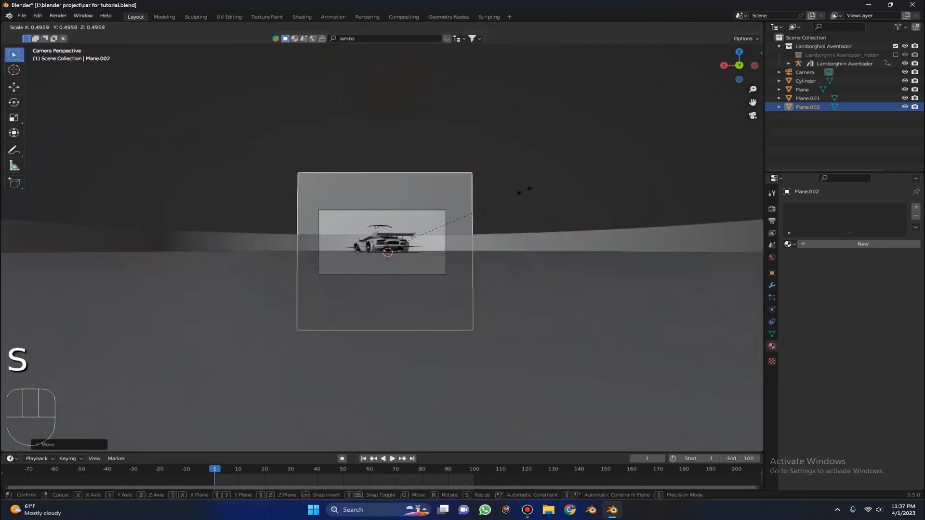
left_click(503, 192)
key("s")
key("z")
key("ctrl")
left_click(456, 200)
key("g")
left_click(457, 184)
scroll(481, 181, "up", 8)
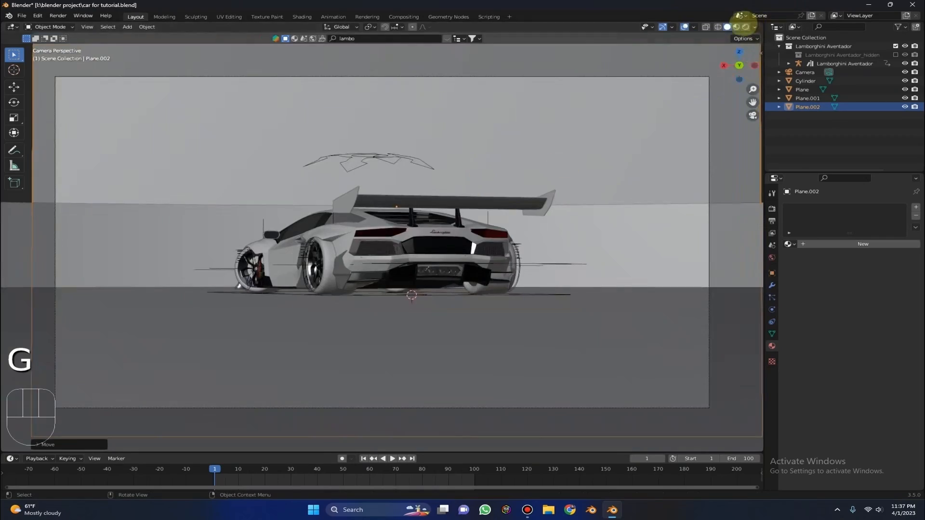
Step: Switch to rendered shading and set the camera's Passepartout opacity to 1
left_click(745, 27)
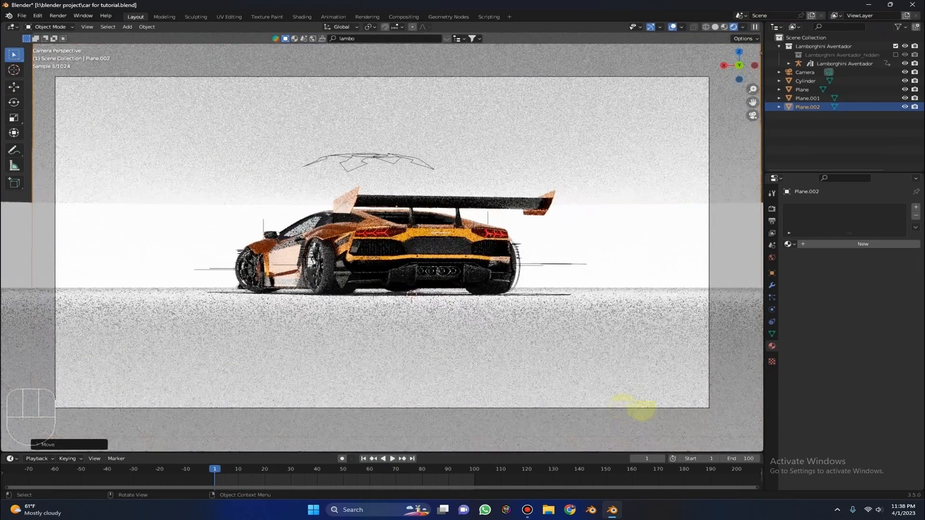
left_click(640, 409)
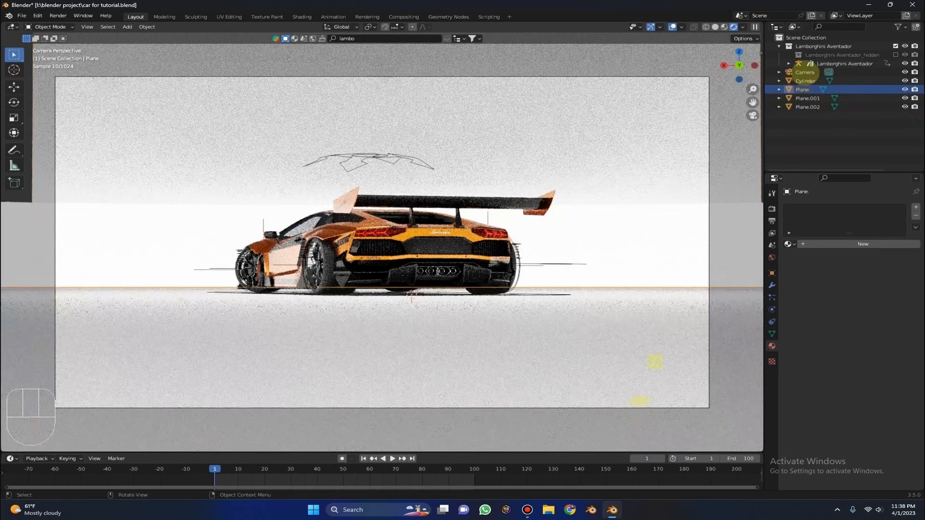
left_click(804, 72)
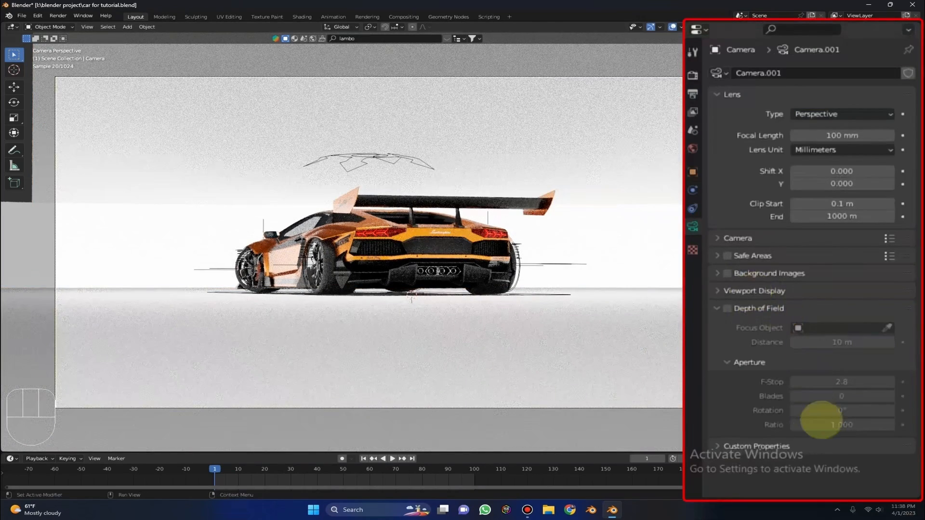
left_click(753, 291)
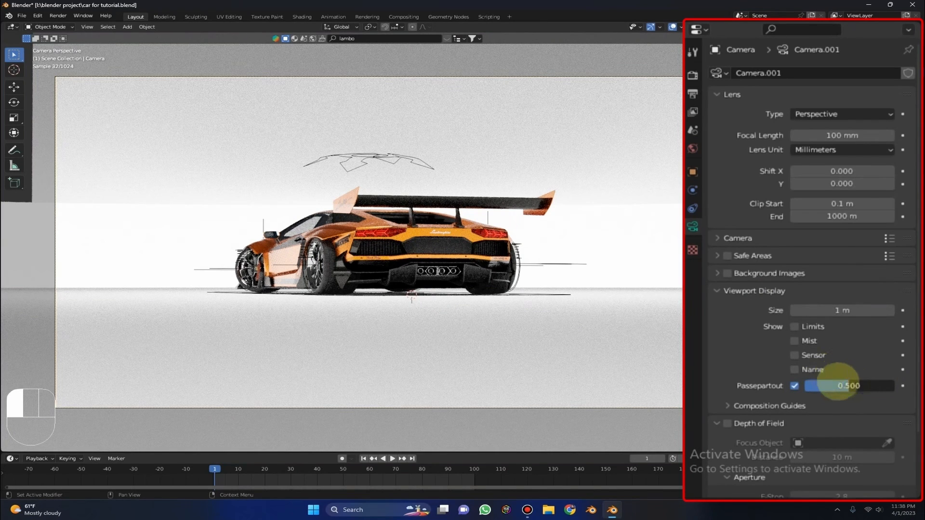
type("1")
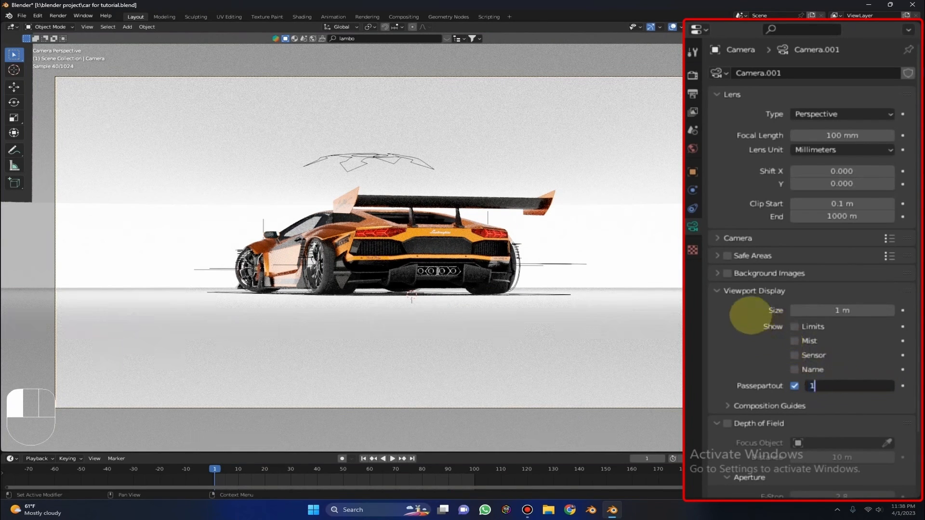
key("Return")
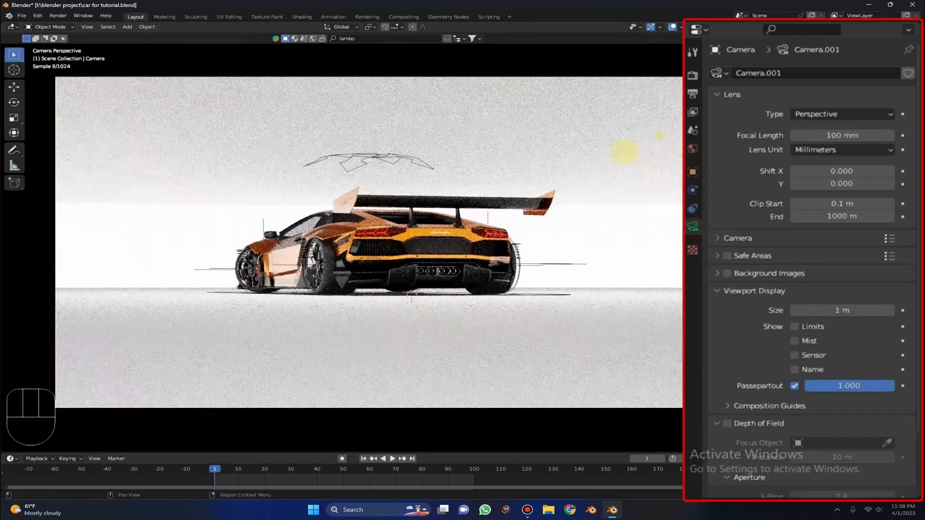
Step: Give the backdrop plane a new material with a black Base Color
left_click(624, 149)
left_click(692, 281)
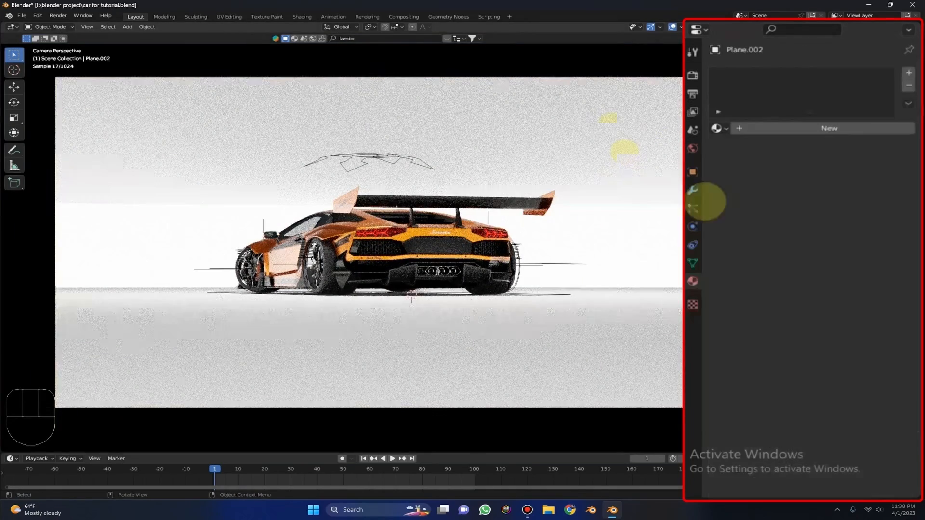
left_click(783, 130)
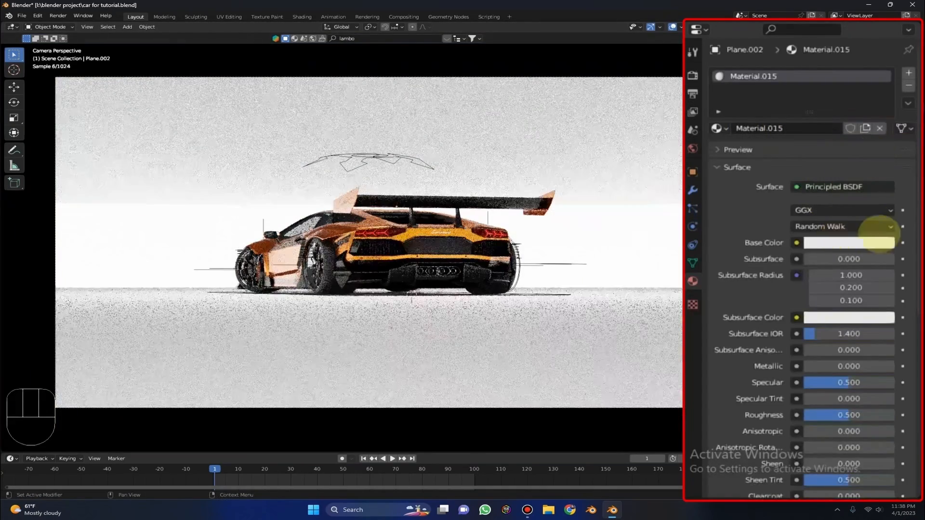
left_click(869, 243)
left_click_drag(886, 132, 882, 135)
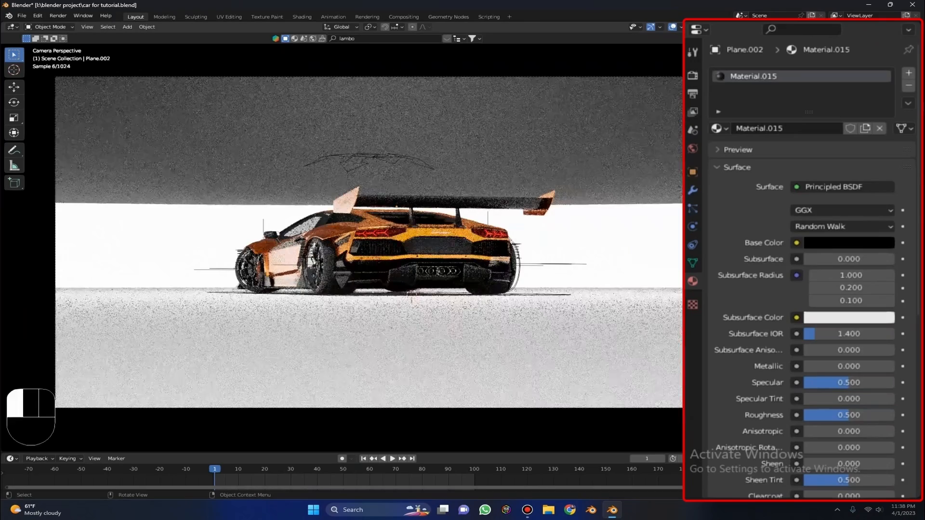
Step: Give the floor plane its own new material with a black Base Color
left_click(835, 238)
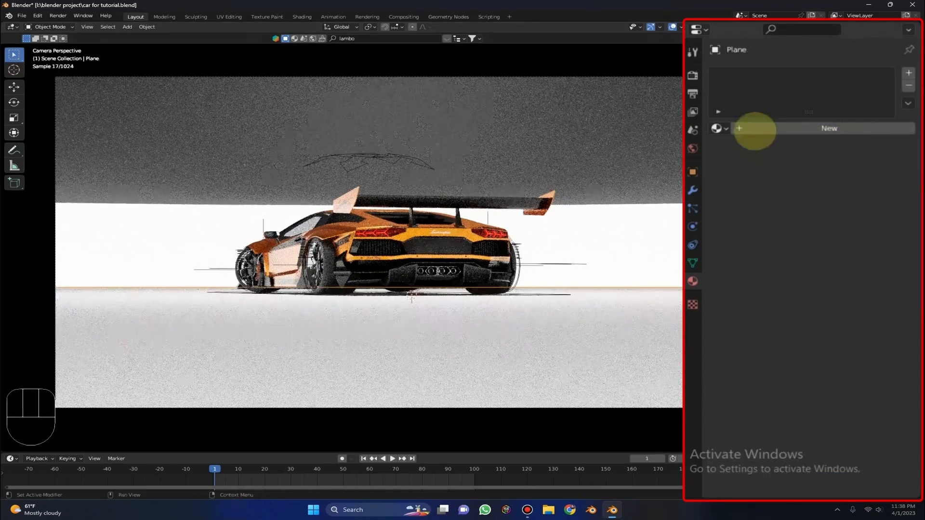
left_click(754, 129)
left_click(879, 242)
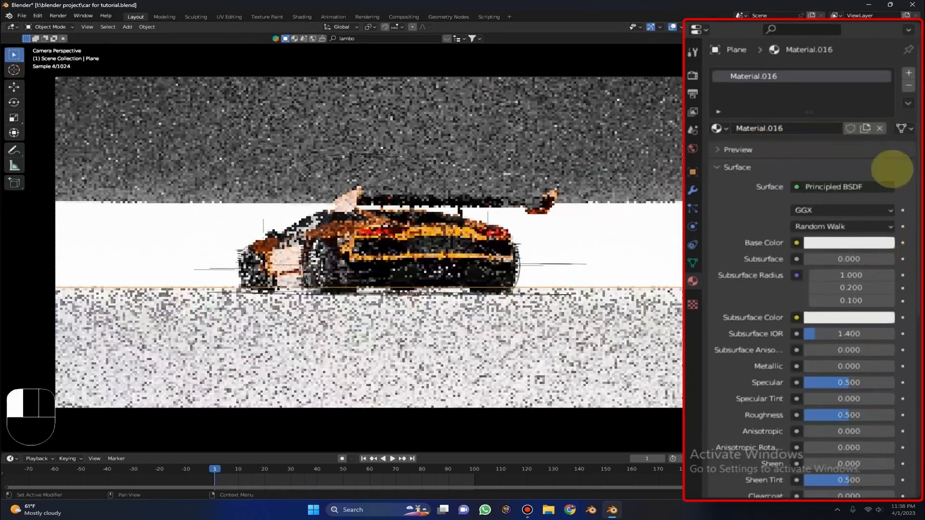
left_click_drag(883, 132, 882, 150)
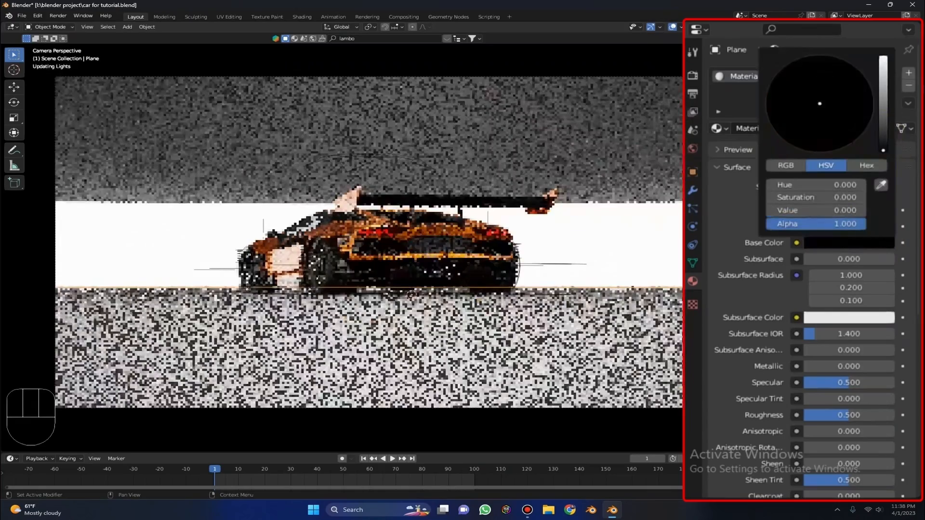
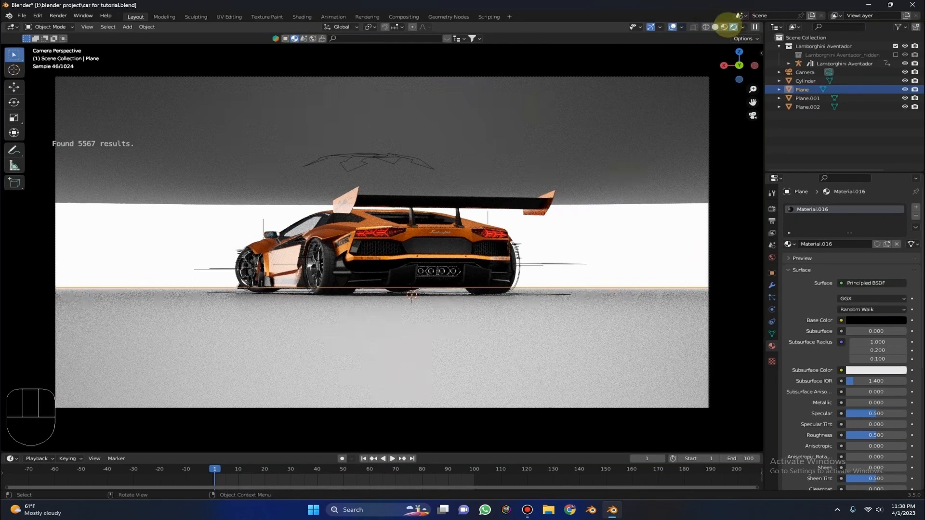
Step: In solid shading, add a circle mesh, rotate it 90° about X and scale it up by about 2.5
left_click(714, 27)
key("shift+a")
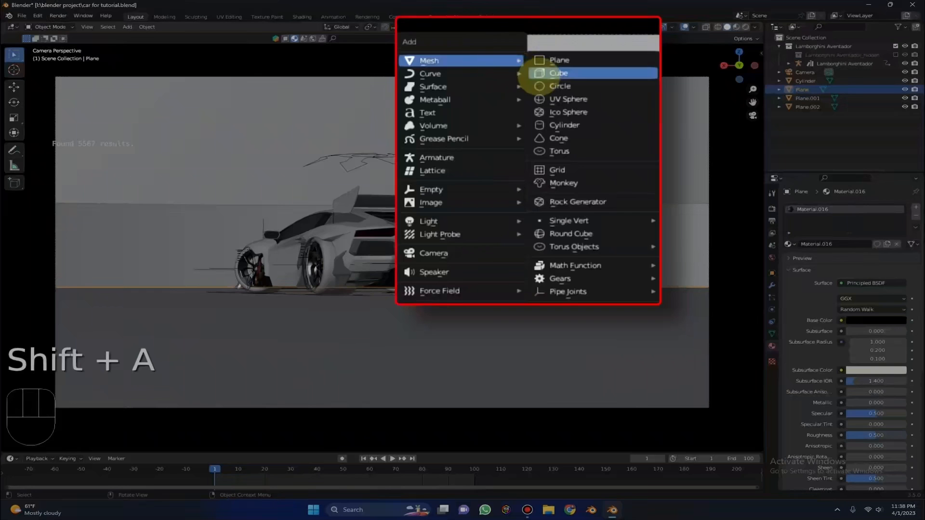
left_click(552, 99)
key("r")
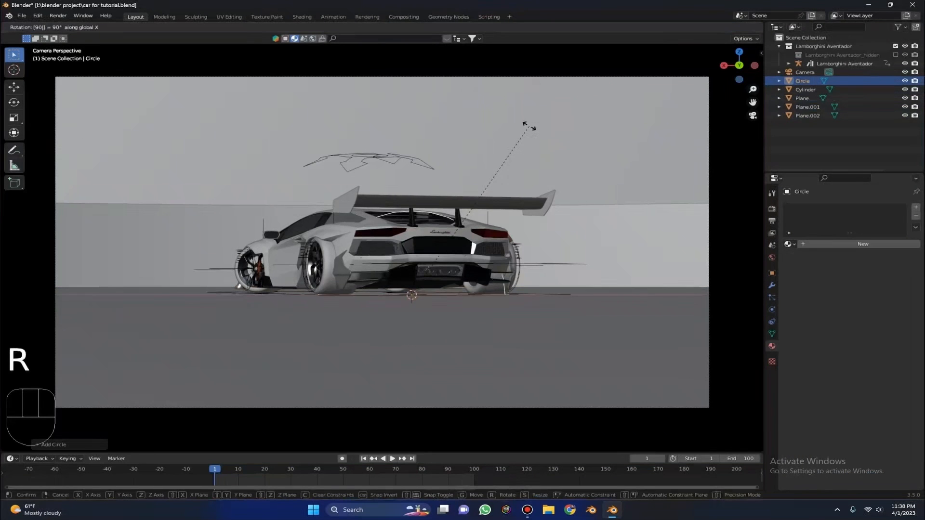
key("Return")
key("s")
key("ctrl")
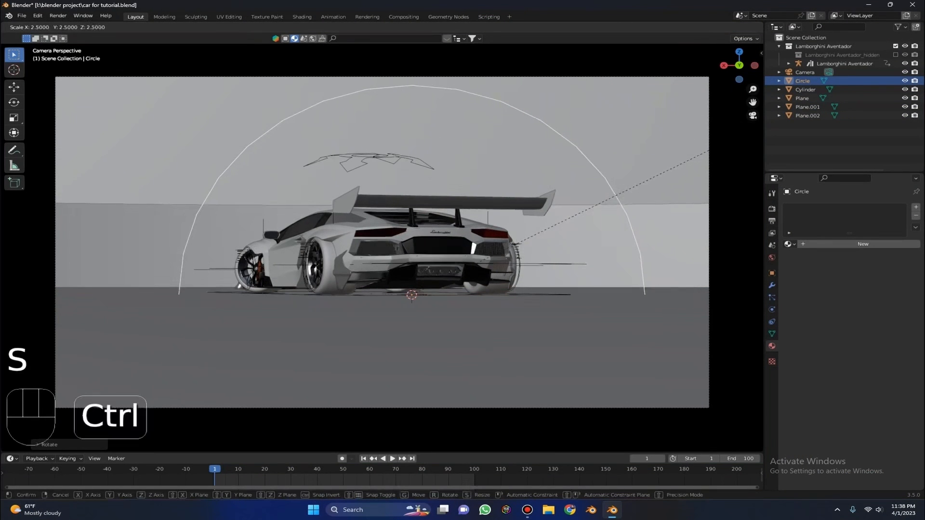
left_click(156, 58)
Step: Shift the circle along X, raise it along Z and shrink it slightly so it frames the car
key("g")
middle_click(398, 137)
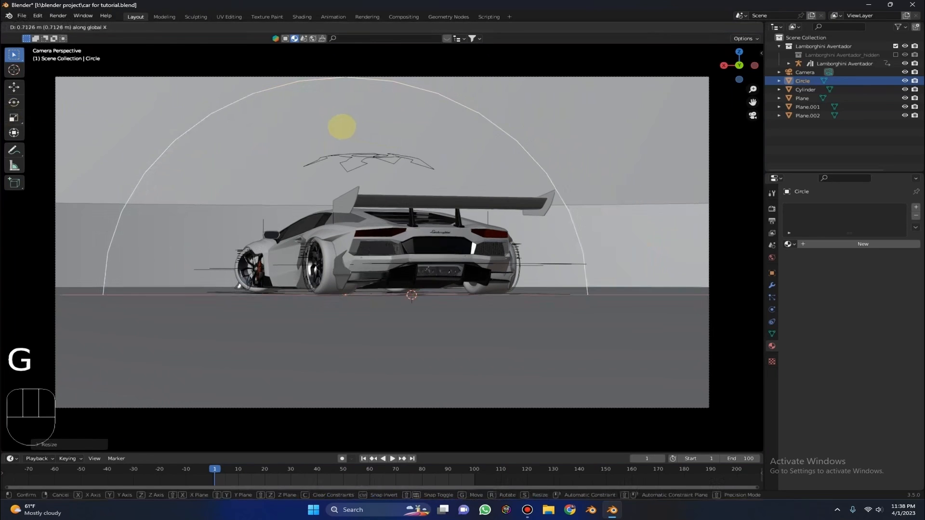
key("ctrl")
key("z")
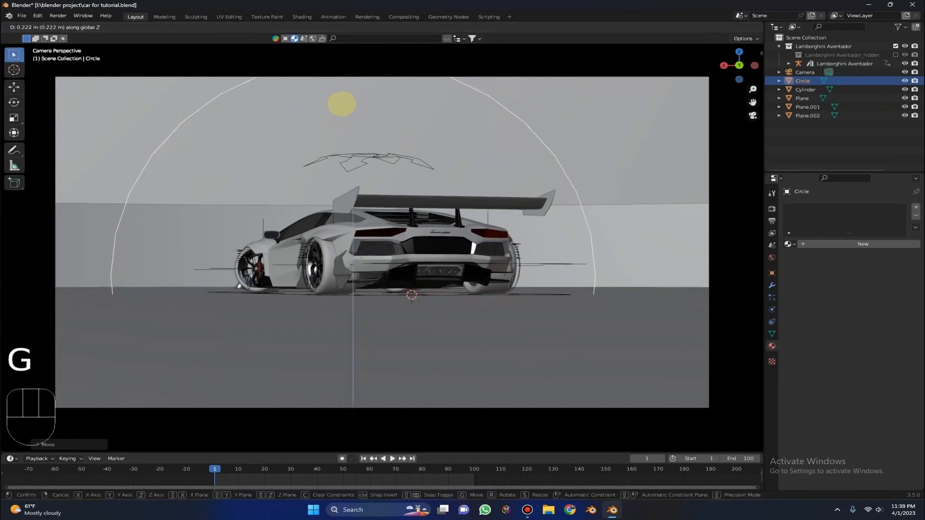
key("g")
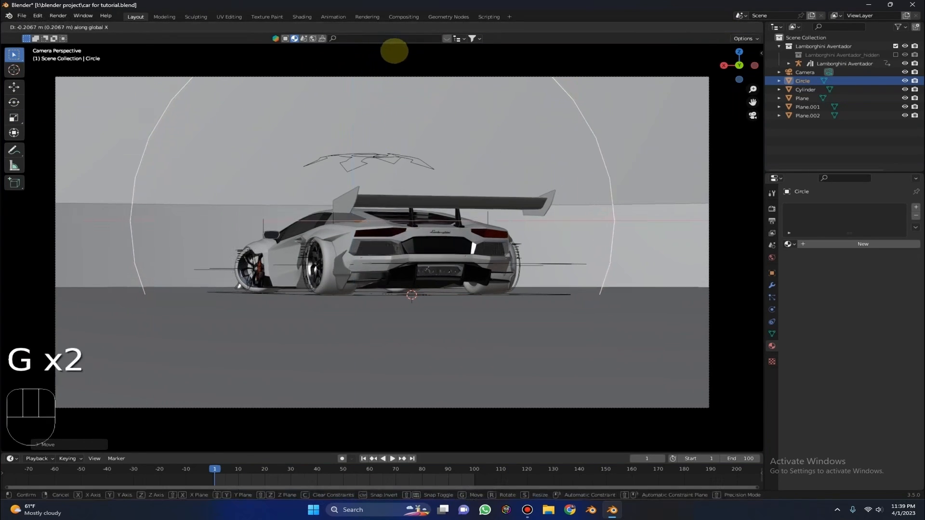
key("s")
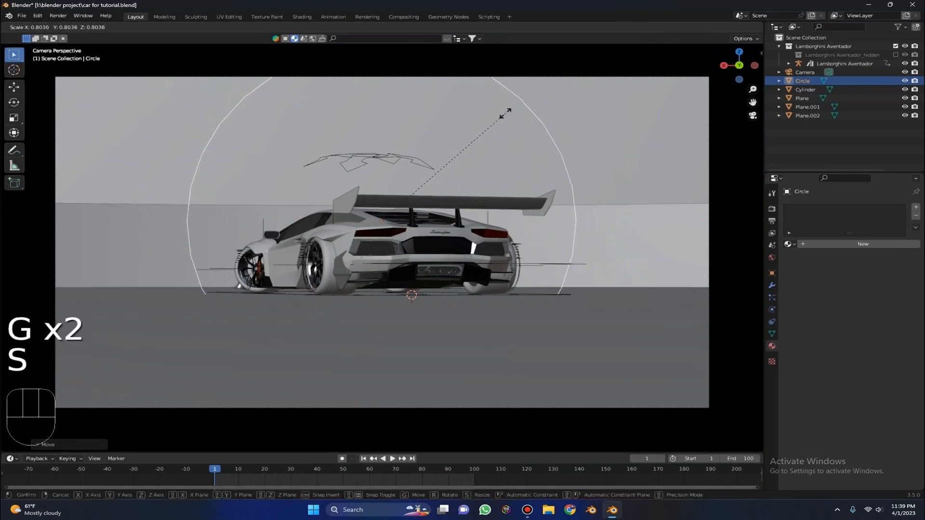
left_click(518, 114)
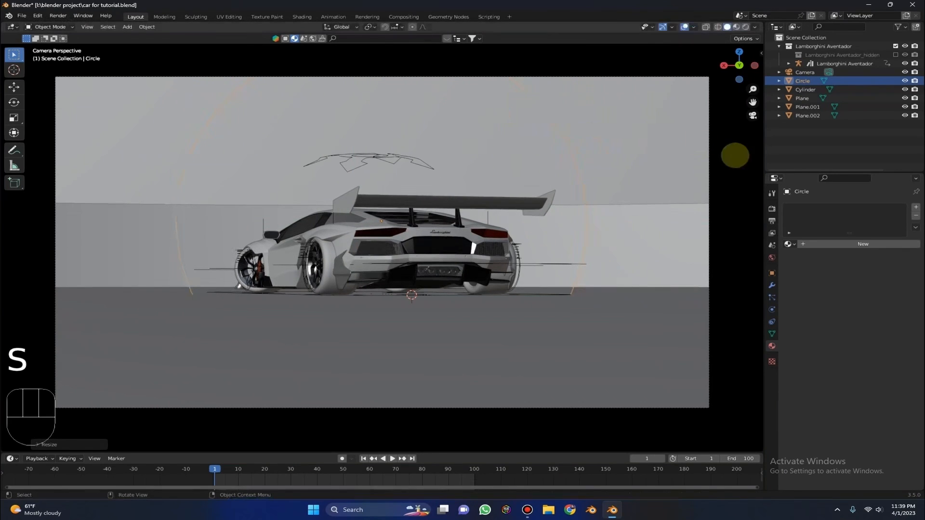
Step: Fill the circle with a face, inset it about 0.08 m and delete the inner face to leave a flat ring
key("Tab")
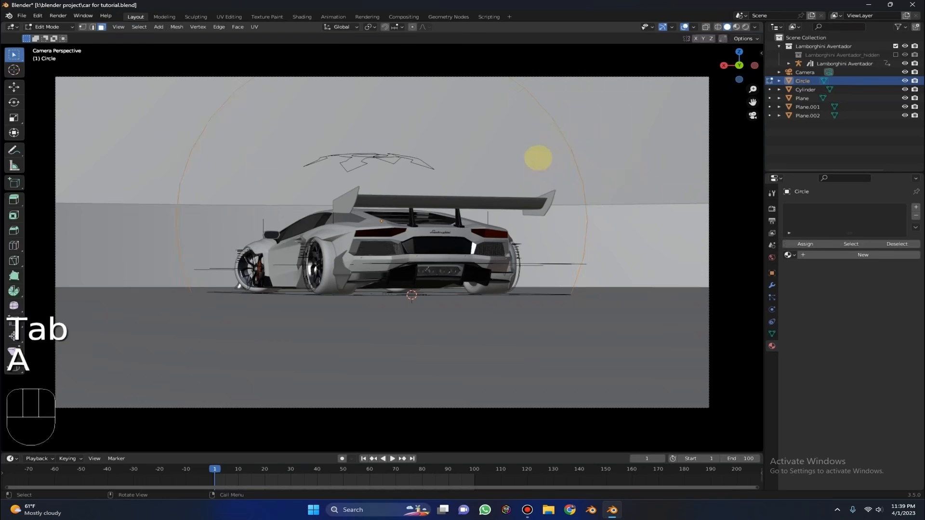
key("f")
key("i")
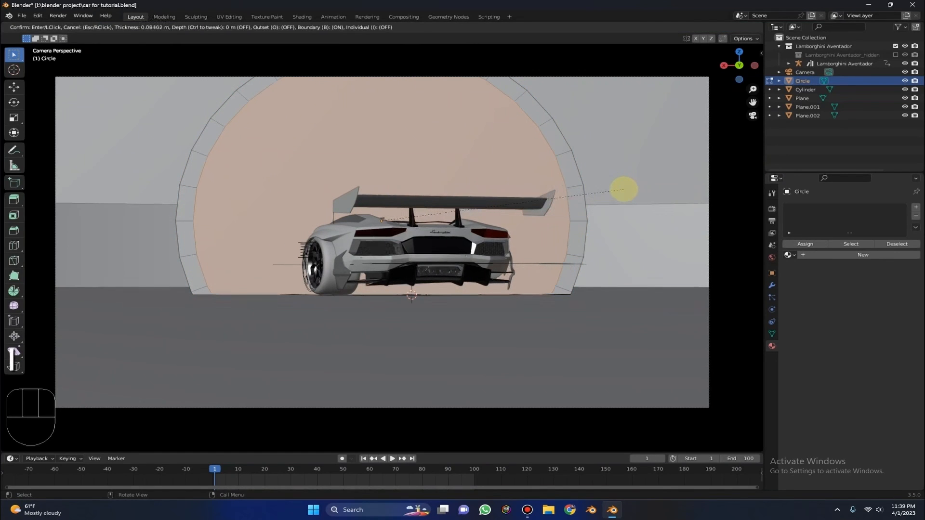
left_click(621, 187)
key("Delete")
left_click(619, 182)
key("Tab")
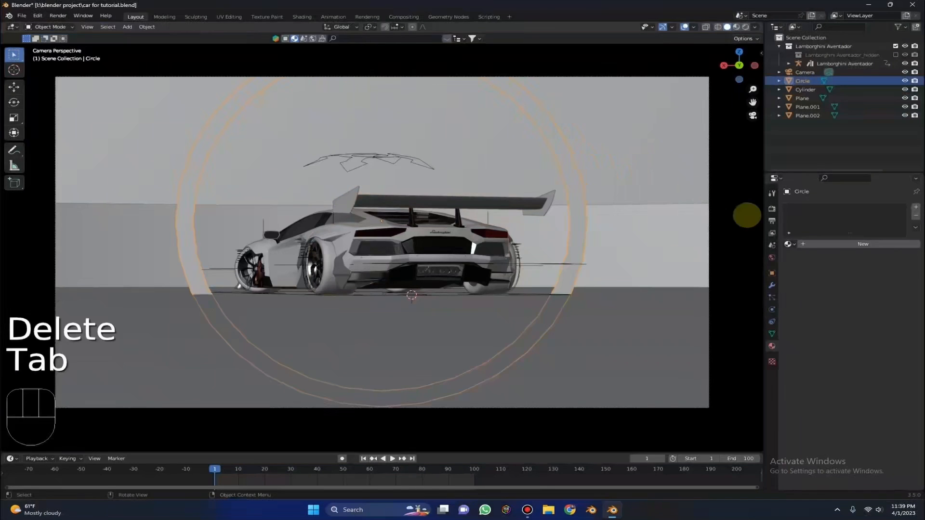
key("Tab")
key("Tab")
Step: Add a Solidify modifier to the circle ring with a thickness of 0.1 m
left_click(772, 286)
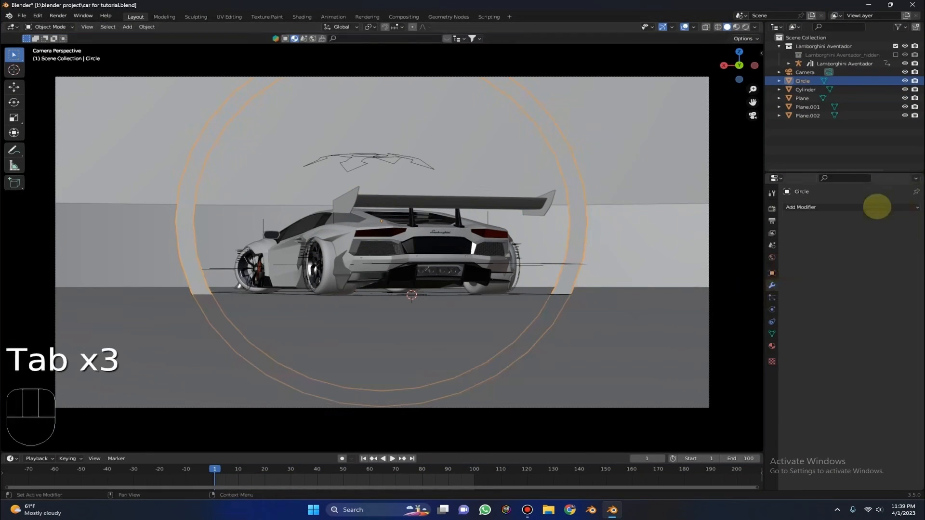
left_click(893, 202)
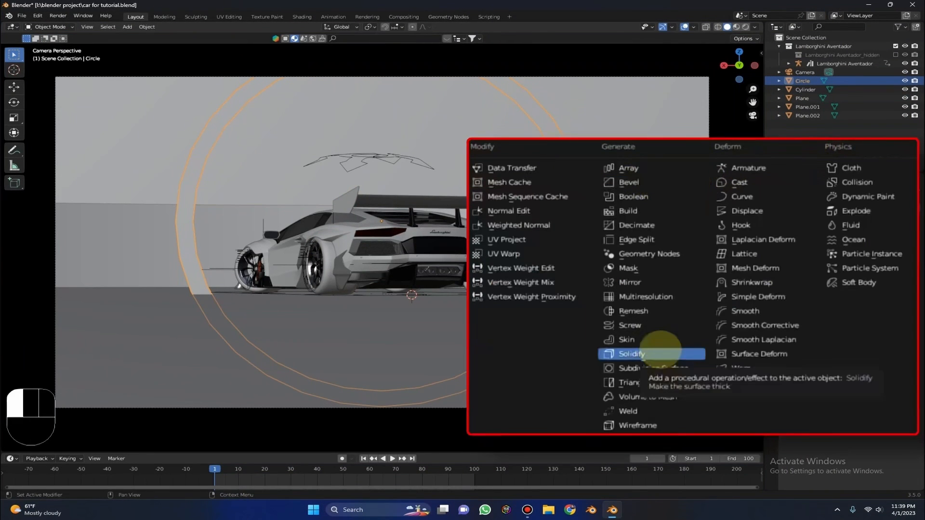
left_click(659, 353)
middle_click_drag(474, 247, 481, 224)
left_click_drag(868, 245, 896, 245)
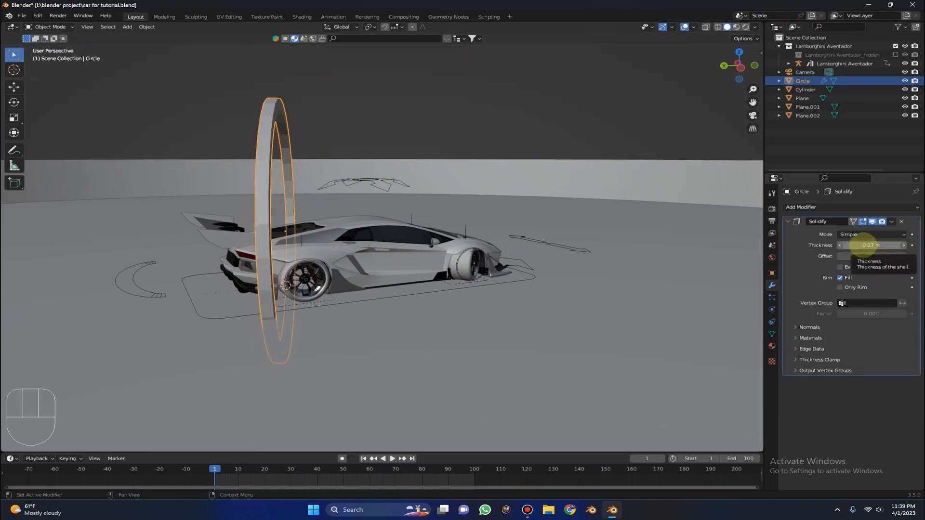
left_click(903, 245)
left_click(903, 245)
left_click(903, 246)
scroll(533, 216, "down", 2)
middle_click_drag(528, 218, 524, 229)
scroll(524, 228, "down", 1)
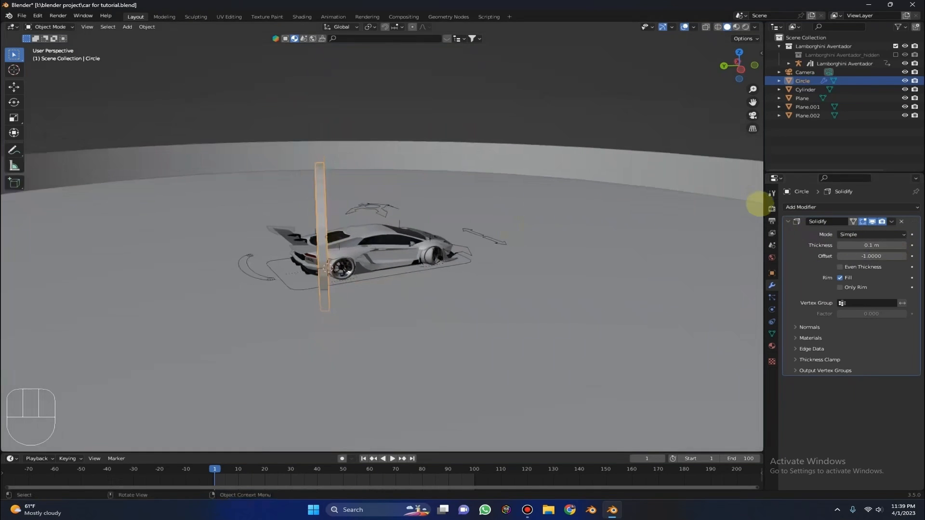
Step: Add a Subdivision Surface modifier to the circle ring and shade it smooth
left_click(798, 207)
left_click(738, 234)
left_click(788, 221)
left_click(801, 207)
left_click(599, 371)
middle_click_drag(446, 254, 409, 246)
left_click(881, 148)
right_click(573, 161)
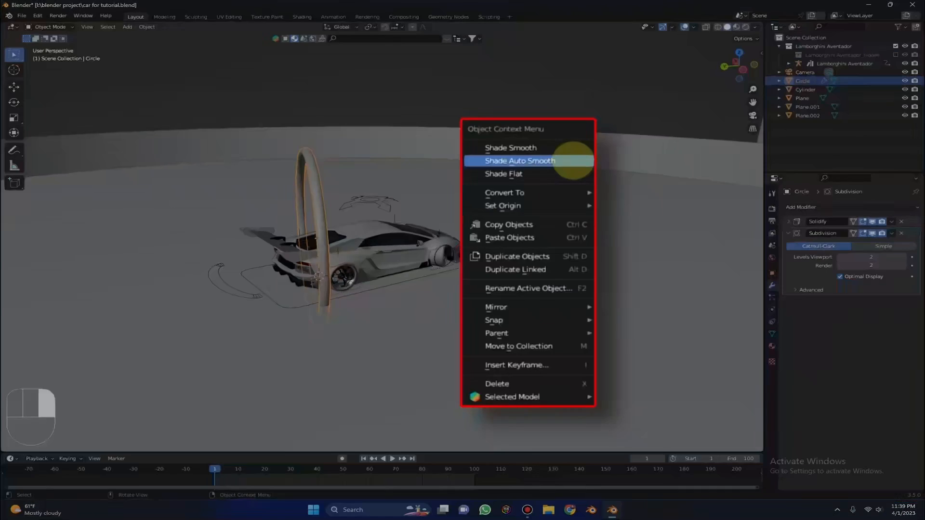
left_click(547, 147)
scroll(376, 222, "down", 3)
key("g")
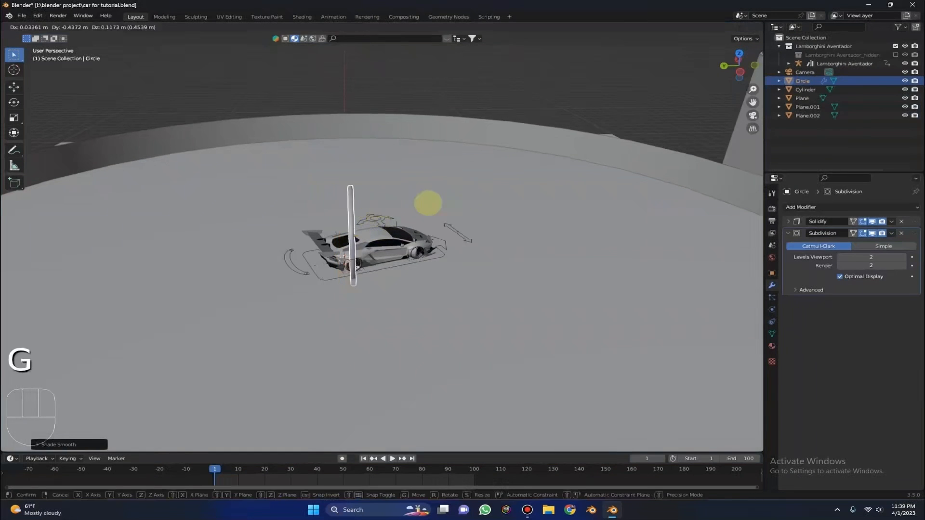
right_click(554, 196)
scroll(442, 181, "down", 2)
middle_click_drag(442, 181, 458, 186)
key("g")
key("x")
key("g")
right_click(553, 178)
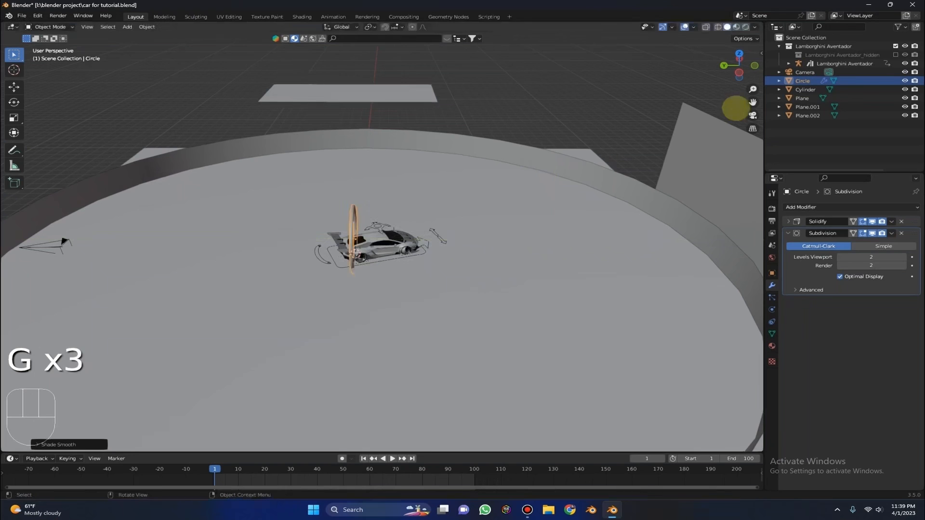
left_click(752, 115)
key("s")
right_click(600, 202)
middle_click_drag(600, 203, 406, 197)
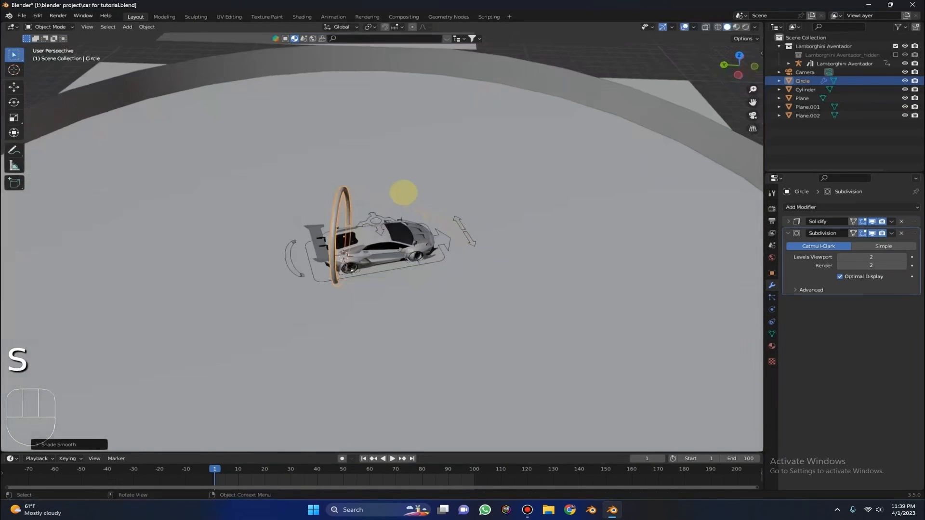
key("g")
right_click(626, 167)
Step: Move the circle ring 10 m along negative Y beyond the car and scale it up to 1.3
middle_click_drag(625, 167, 570, 186)
key("g")
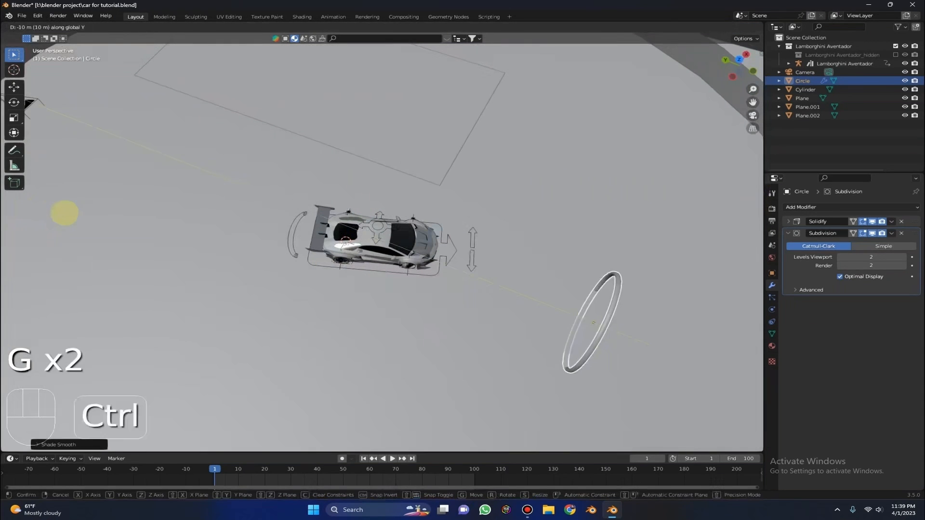
left_click(66, 210)
left_click(752, 116)
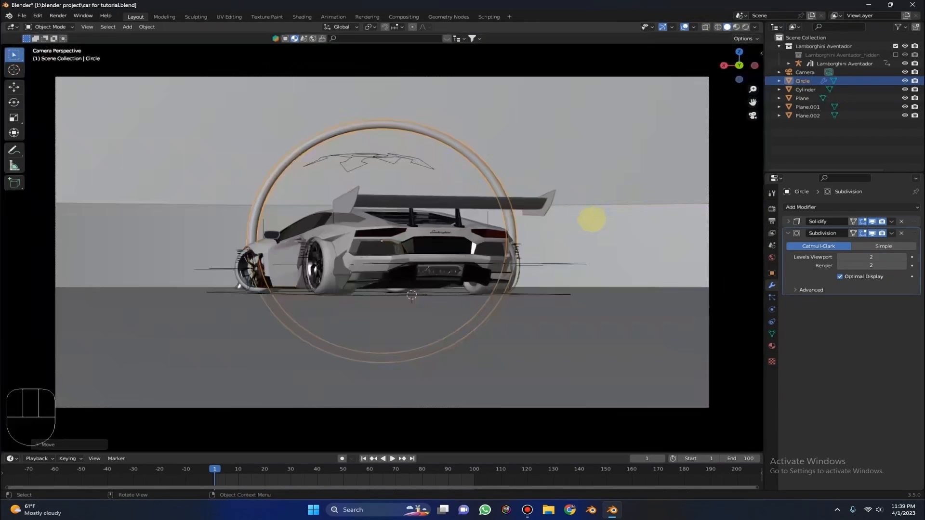
key("s")
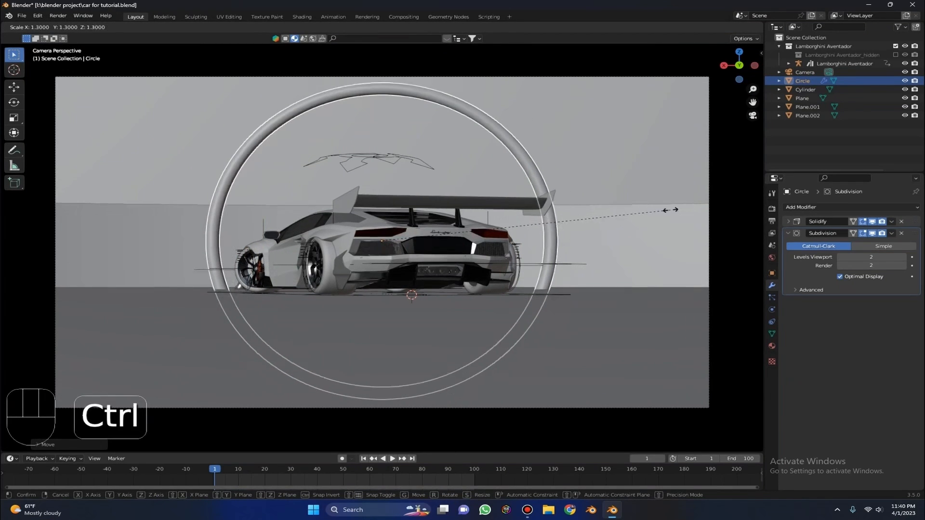
left_click(582, 198)
Step: Nudge the ring along X to centre it around the car and raise it about 0.68 m along Z
key("g")
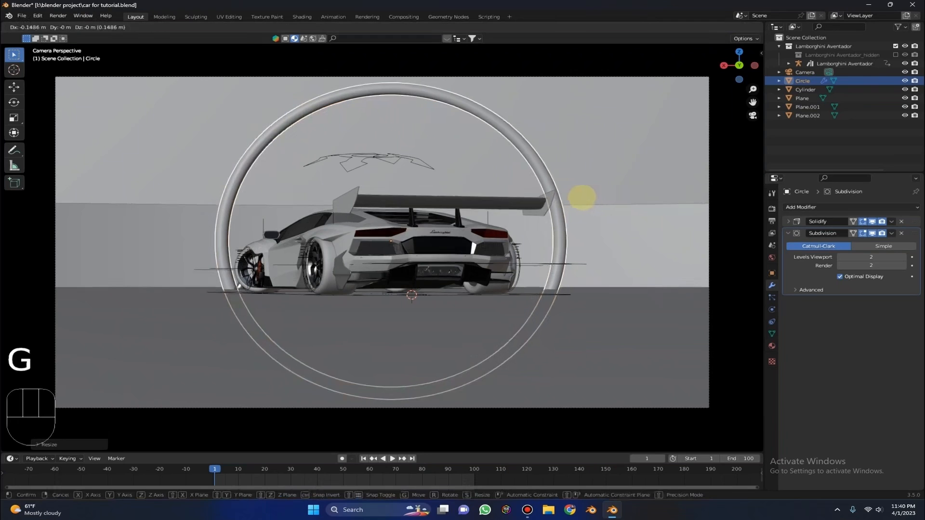
key("g")
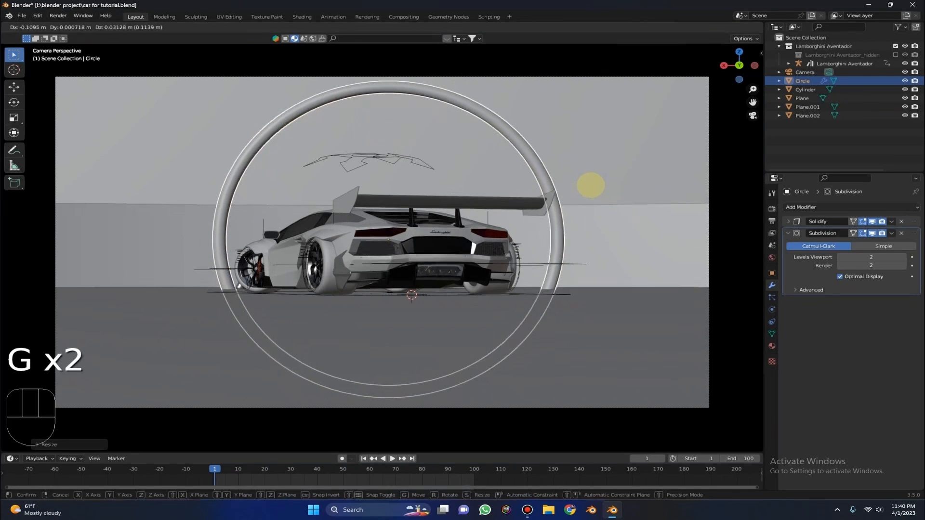
left_click(593, 174)
key("g")
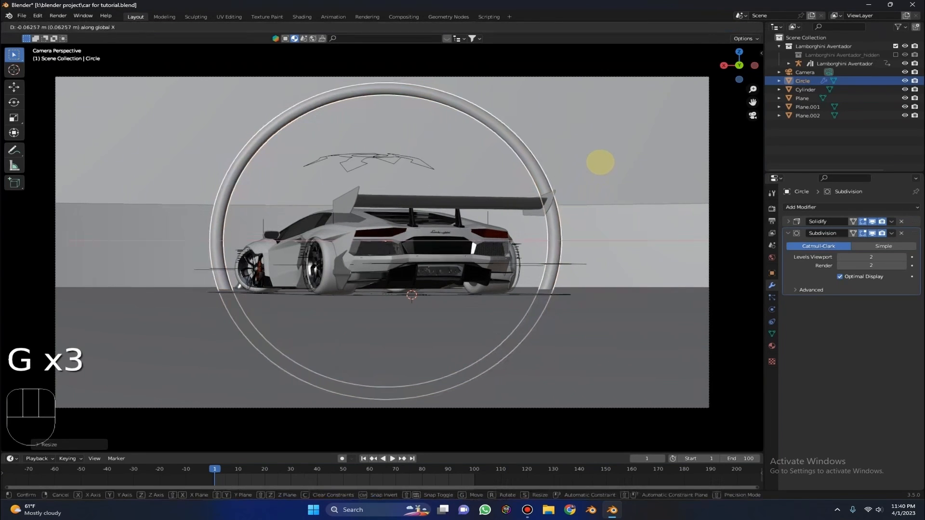
key("g")
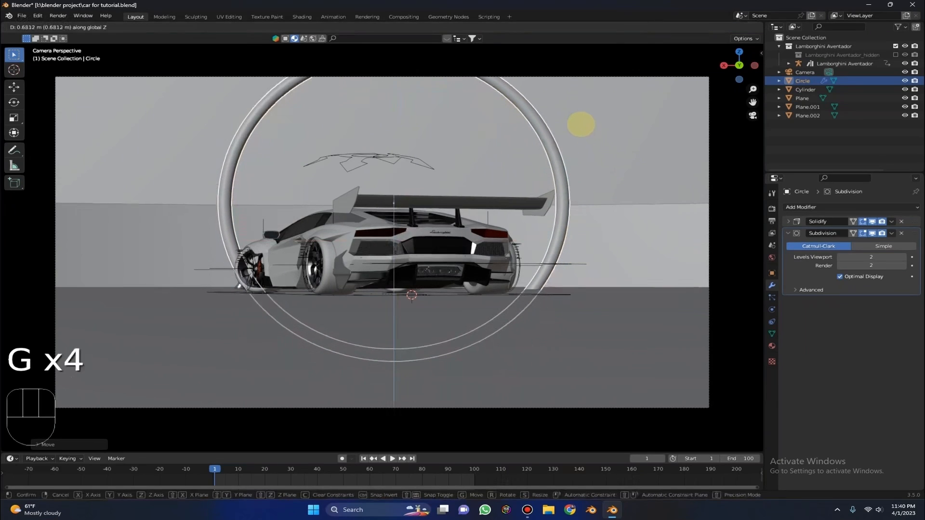
left_click(580, 124)
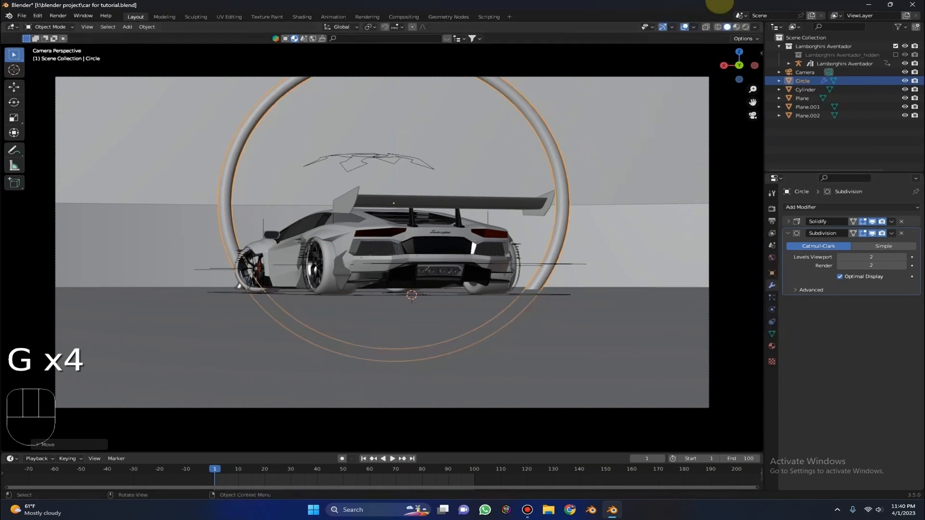
Step: Switch the viewport to rendered shading and assign the existing Material.012 to the ring
left_click(745, 27)
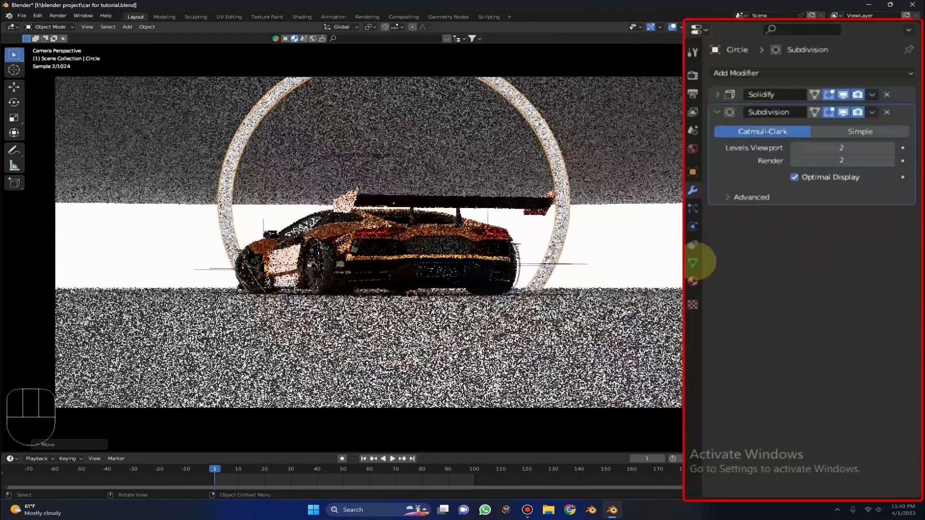
left_click(692, 281)
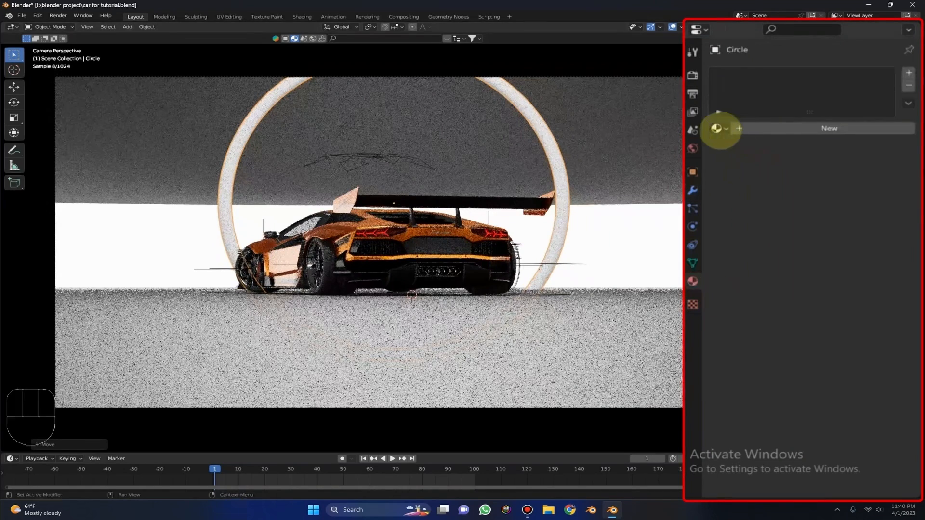
left_click(717, 128)
type("m")
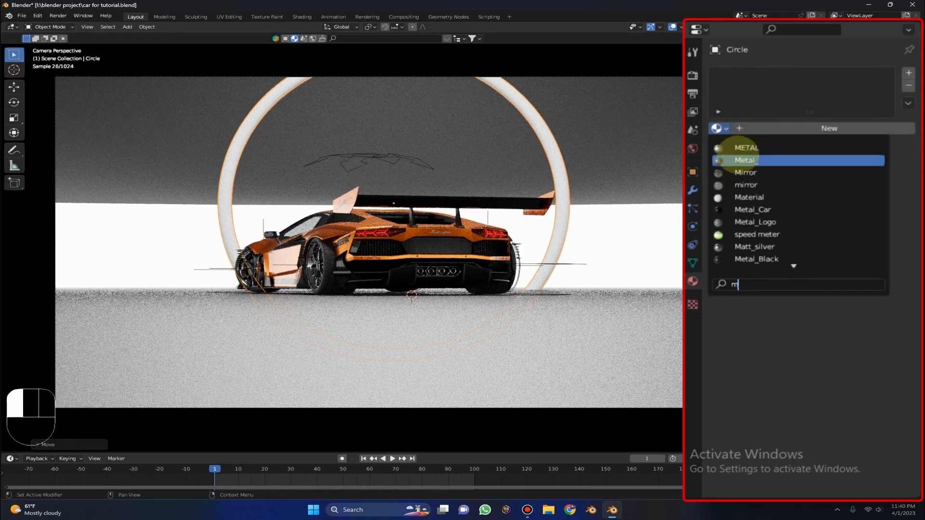
type("ate")
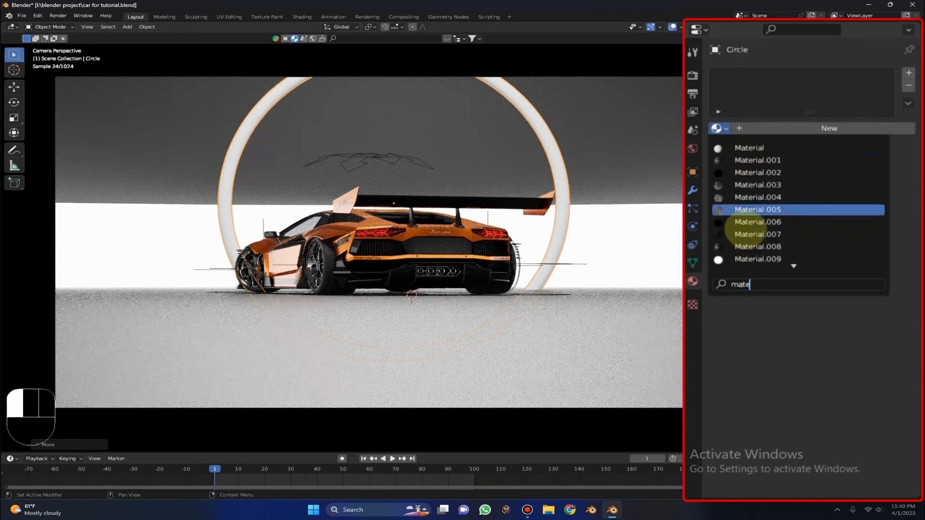
scroll(751, 234, "down", 5)
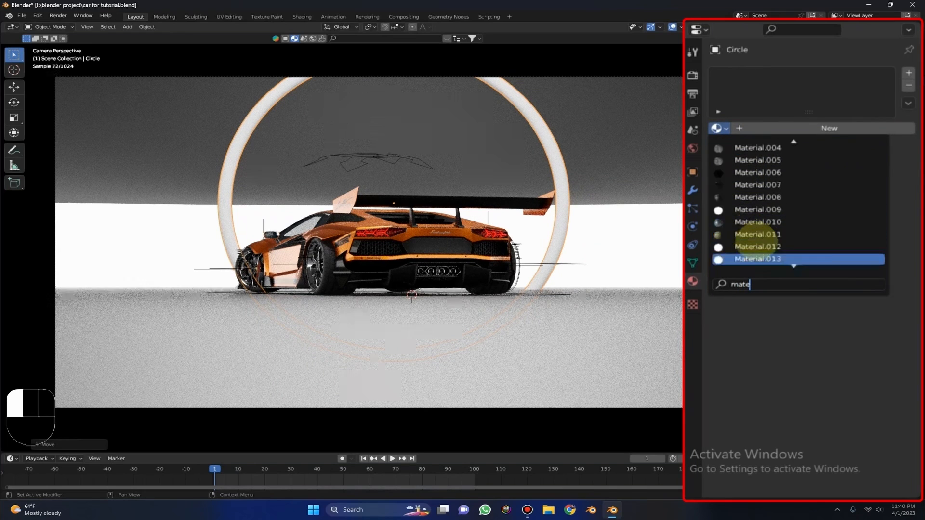
left_click(759, 244)
Step: Shift the ring more than 2 m along X and bring it along Y beside the front of the car
key("g")
key("x")
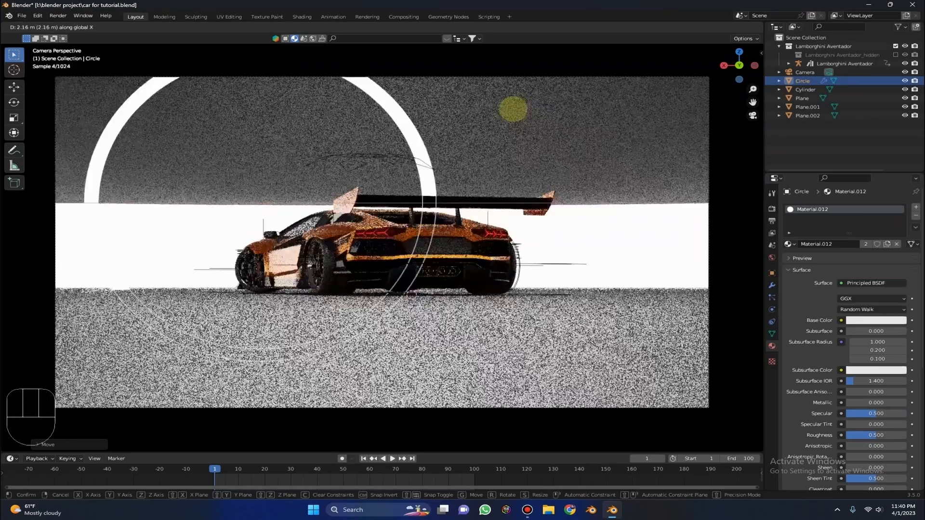
left_click(432, 124)
middle_click_drag(465, 142, 279, 226)
key("g")
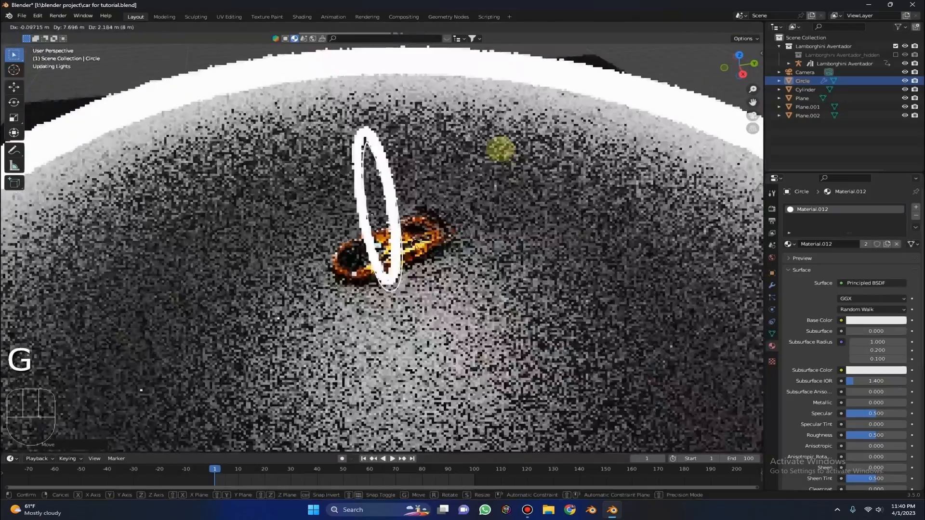
right_click(501, 147)
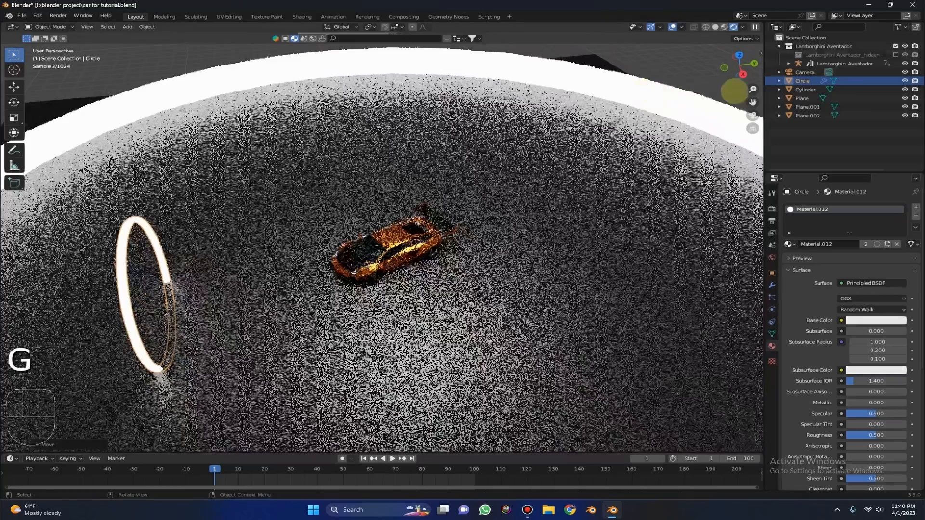
key("g")
key("y")
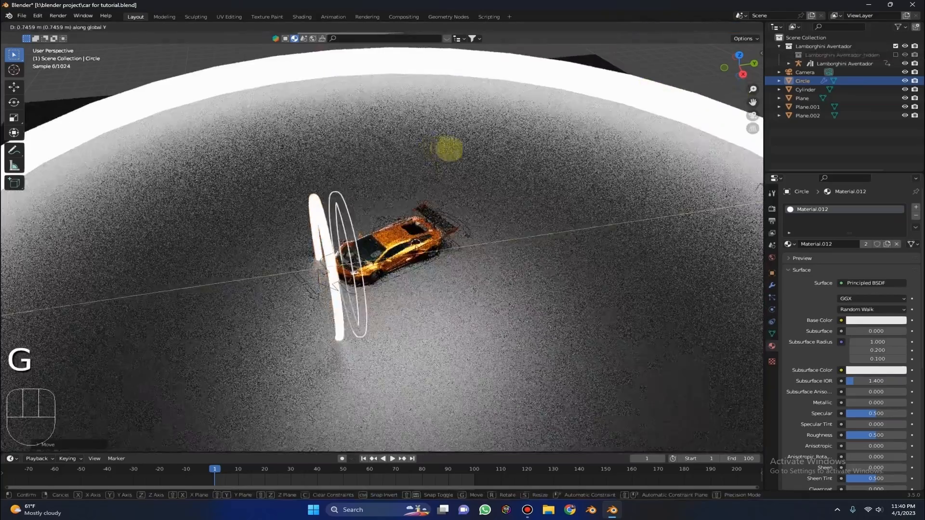
left_click(473, 149)
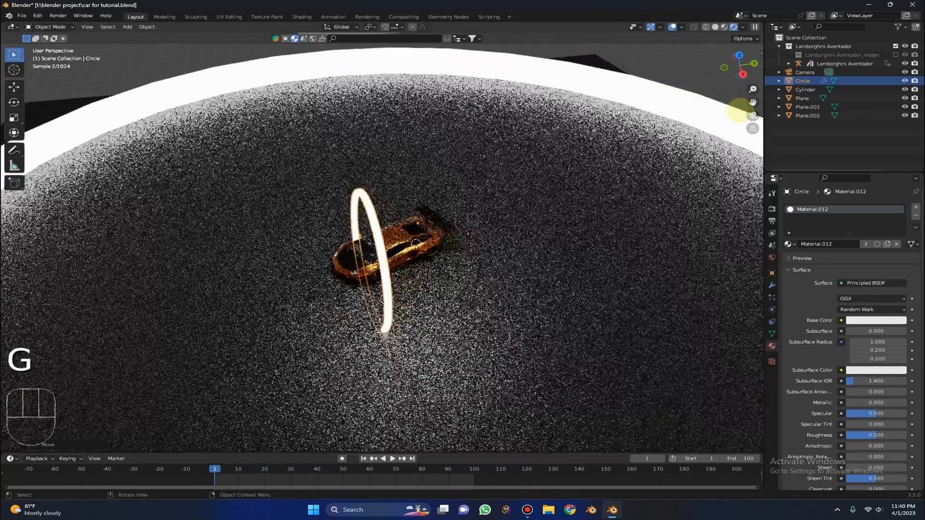
Step: Return to solid shading in the camera view, resize the ring and lower it slightly along Z
left_click(752, 115)
key("s")
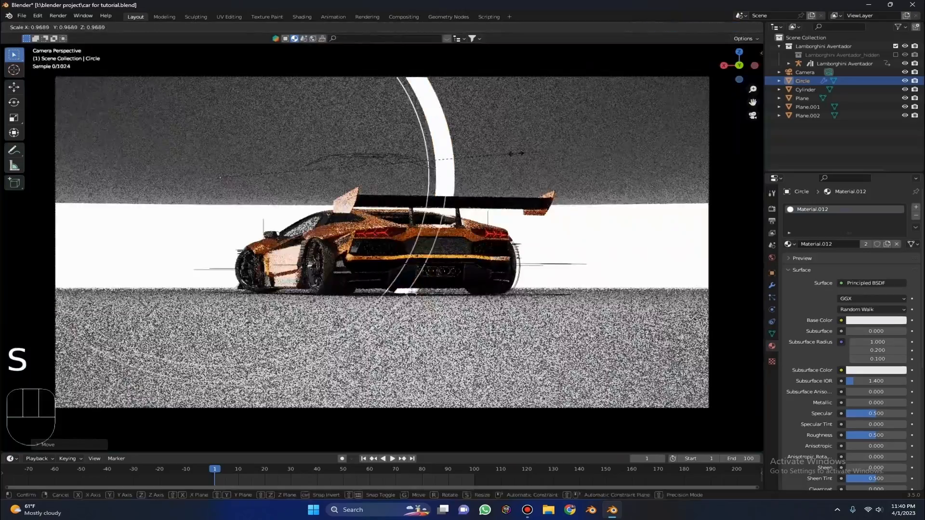
left_click(516, 144)
left_click(715, 27)
key("s")
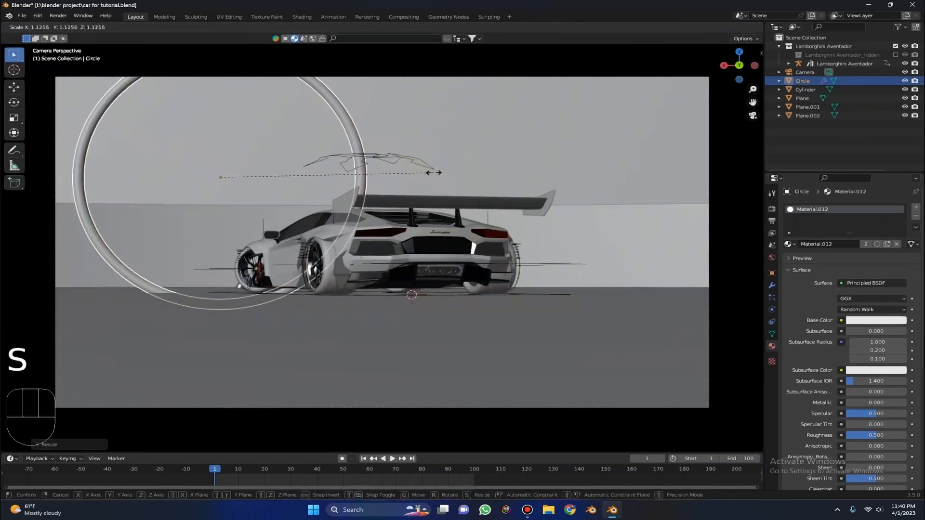
key("g")
key("z")
left_click(468, 183)
Step: Shift the ring along X toward the car
key("g")
key("x")
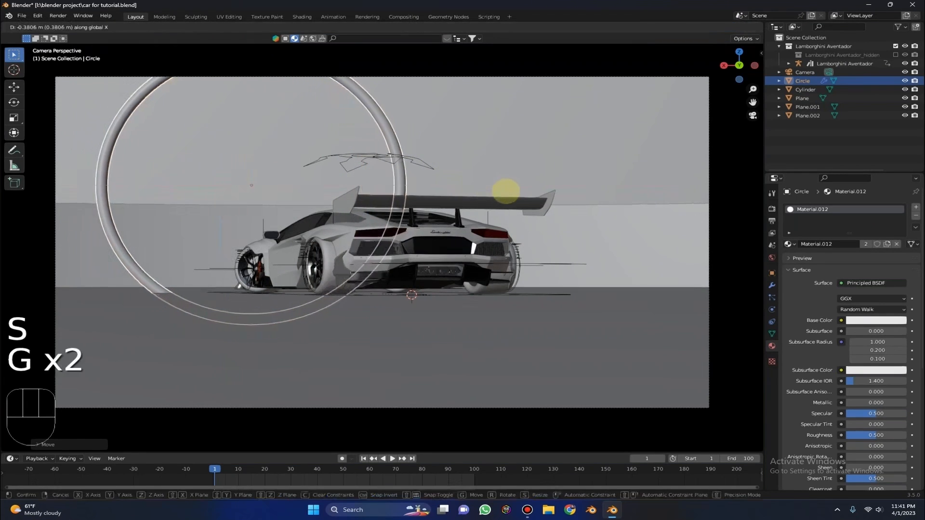
left_click(506, 192)
middle_click_drag(476, 82, 487, 112)
key("g")
key("x")
left_click(484, 140)
Step: Enlarge the ring slightly and reposition it behind the left half of the car as seen by the camera
key("s")
left_click(510, 118)
left_click(752, 115)
key("g")
key("x")
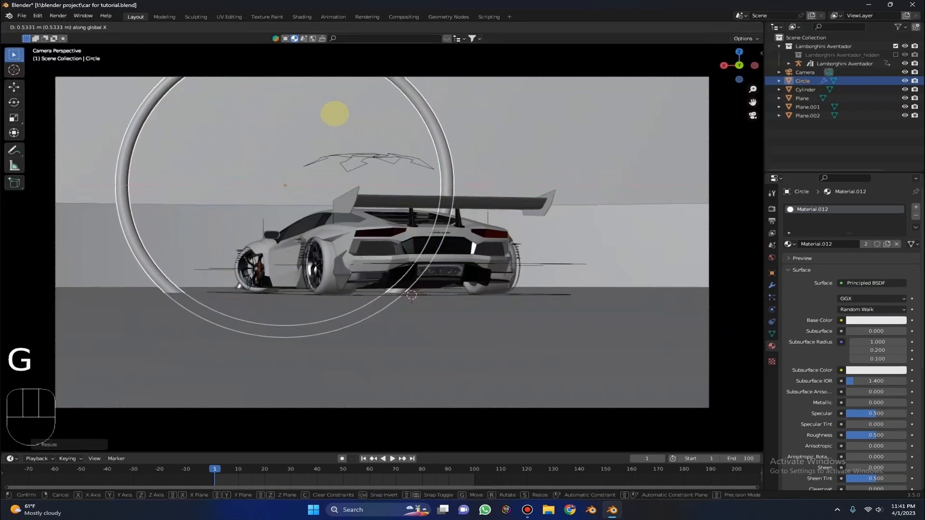
left_click(337, 114)
mouse_move(354, 173)
middle_mouse_down()
mouse_move(307, 201)
mouse_move(363, 176)
middle_mouse_up()
key("g")
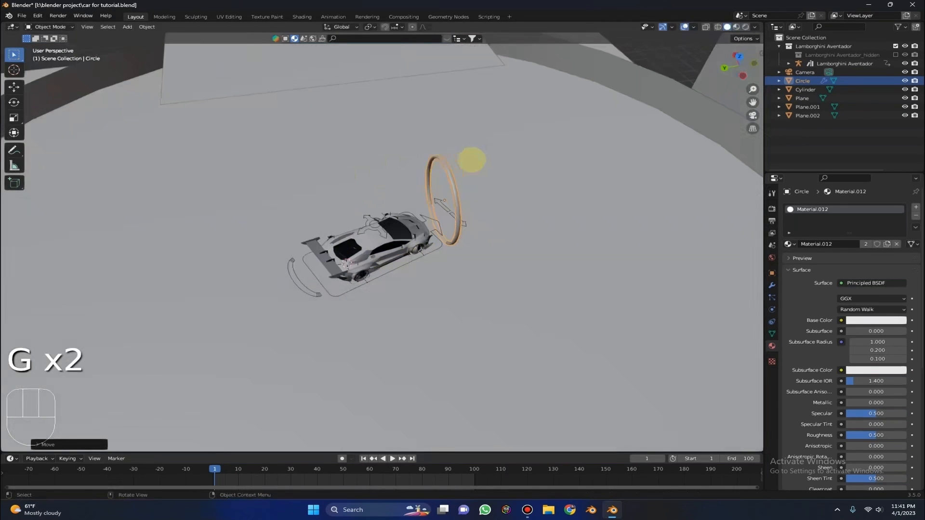
Step: Duplicate the ring and place the copy near the car's rear, shifted along X to the opposite side
key("shift+d")
key("g")
key("x")
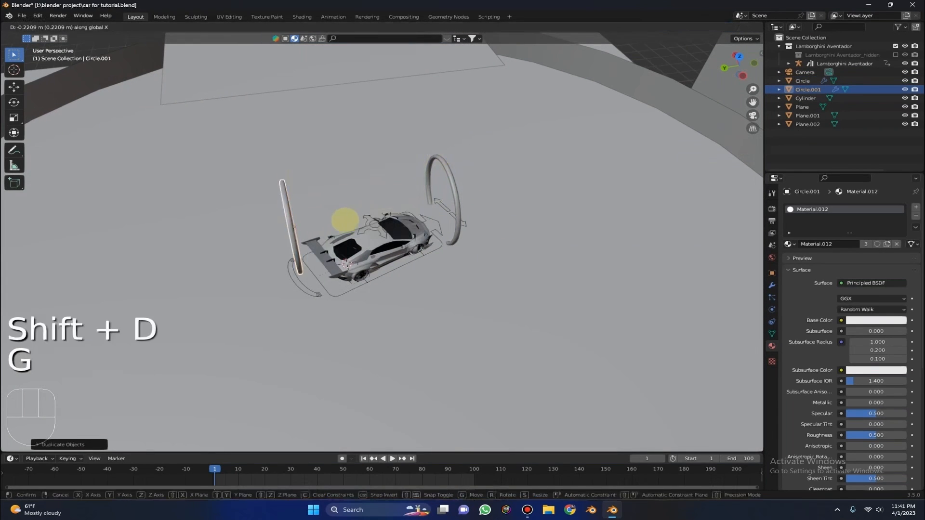
left_click(376, 259)
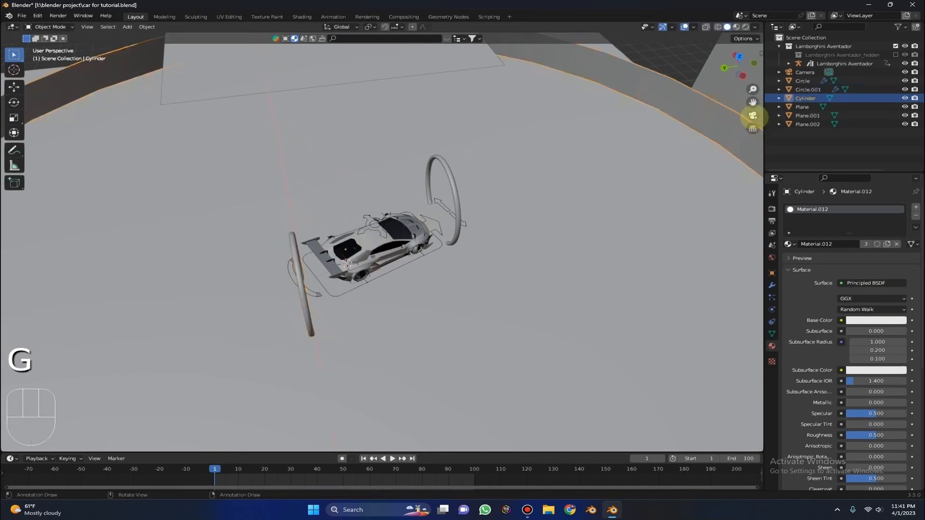
left_click(751, 115)
Step: Try to shrink the duplicated ring and reposition it lower along Z and closer to the car along X
key("s")
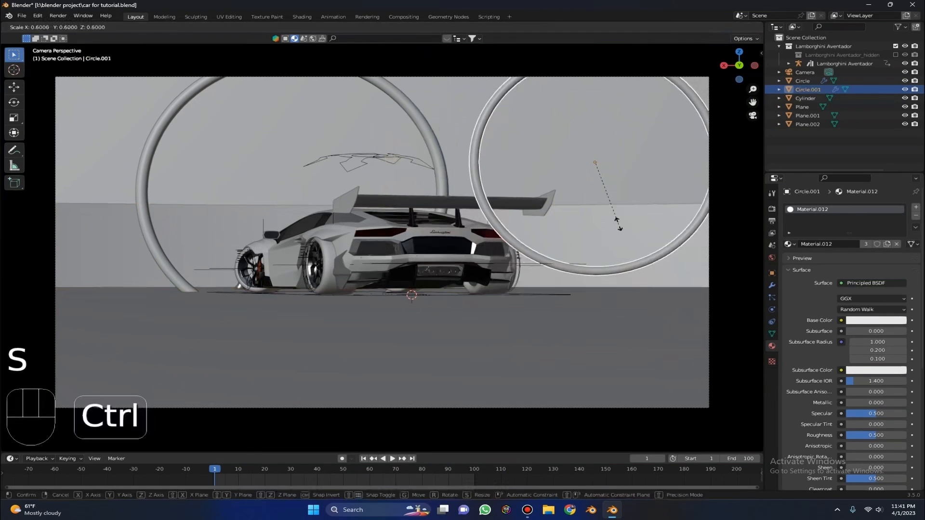
left_click(631, 226, "ctrl")
key("g")
key("z")
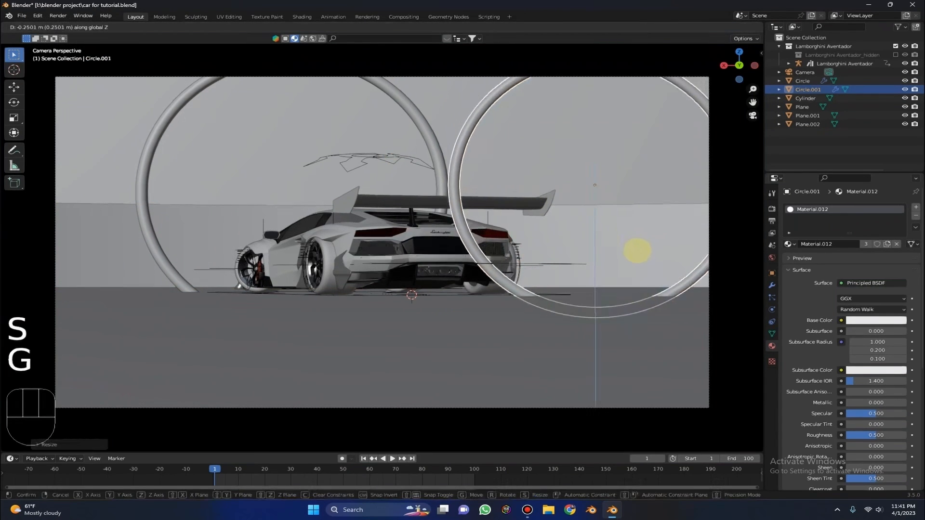
left_click(635, 251)
key("g")
key("x")
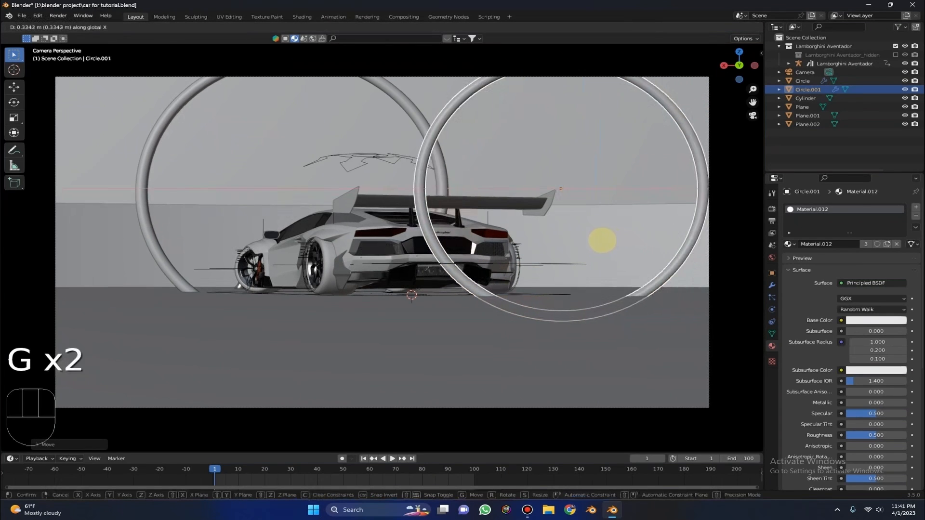
left_click(605, 237)
Step: Undo the scaling and the Z and X moves of the duplicated ring
middle_click_drag(595, 240, 450, 287)
key("g")
key("y")
right_click(603, 241)
key("ctrl+z")
key("ctrl+z")
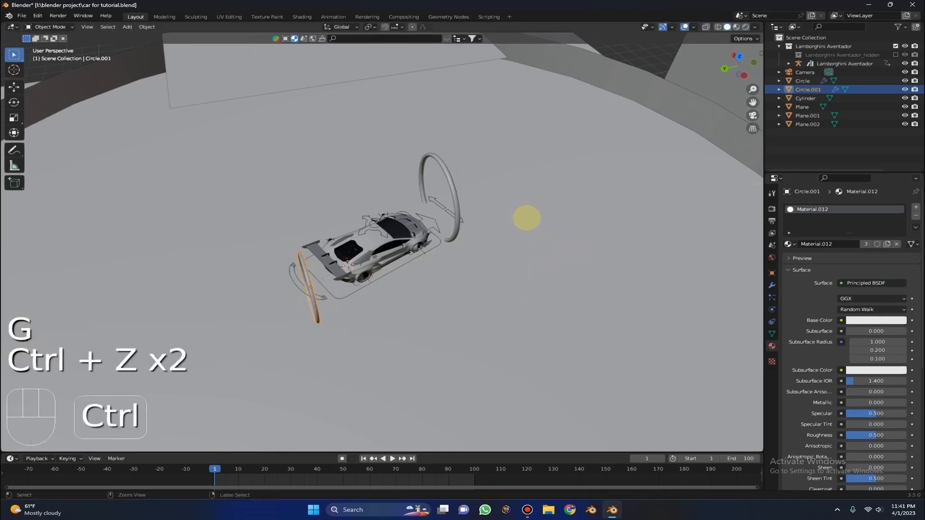
key("ctrl+z")
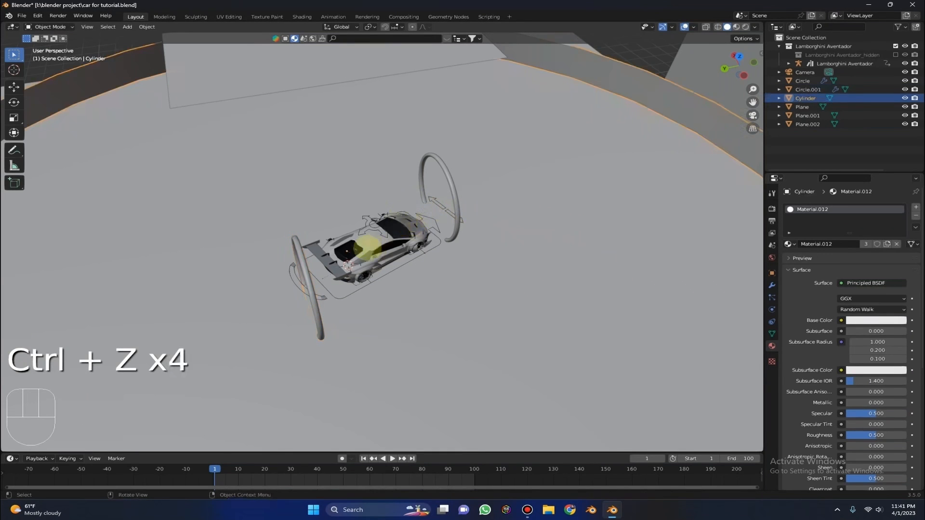
key("ctrl+z")
key("ctrl+z")
Step: Move the duplicated ring about 6.2 m along negative Y, past the car's front near the first ring, and check the camera view
key("g")
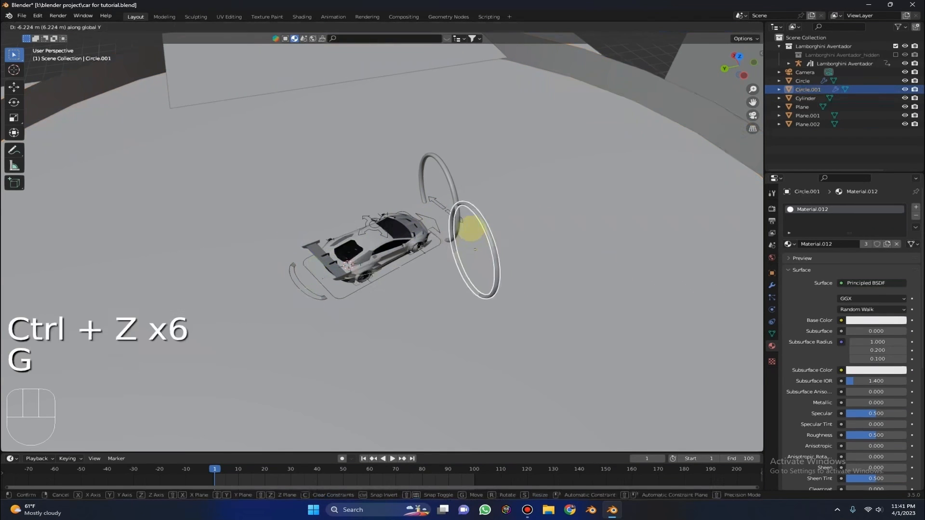
left_click(473, 248)
left_click(753, 114)
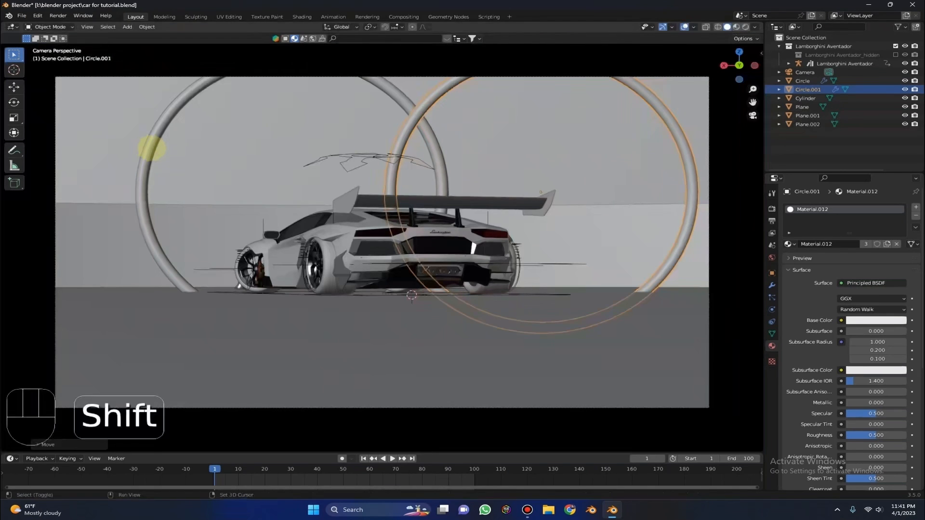
Step: Select both rings and shift them together sideways behind the car, checking their framing in the camera view
left_click(151, 149, "shift")
key("g")
left_click(326, 130)
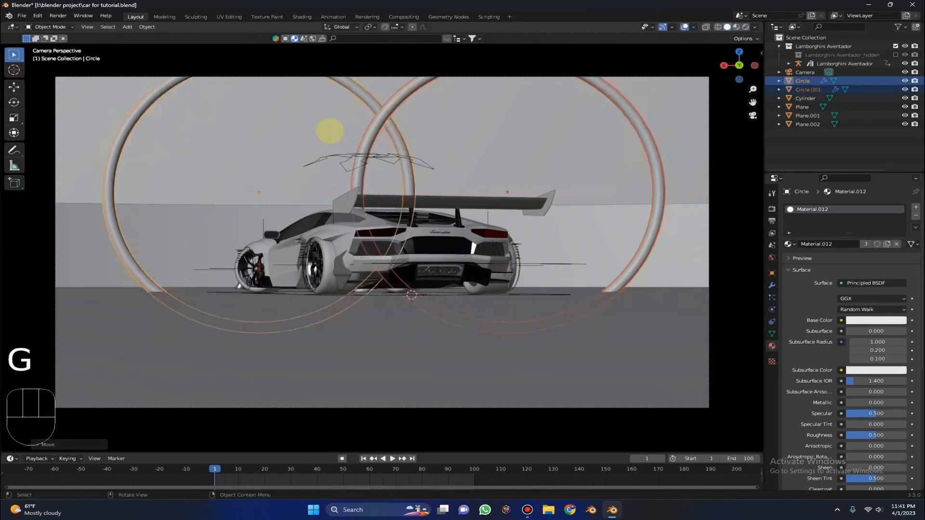
left_click(752, 115)
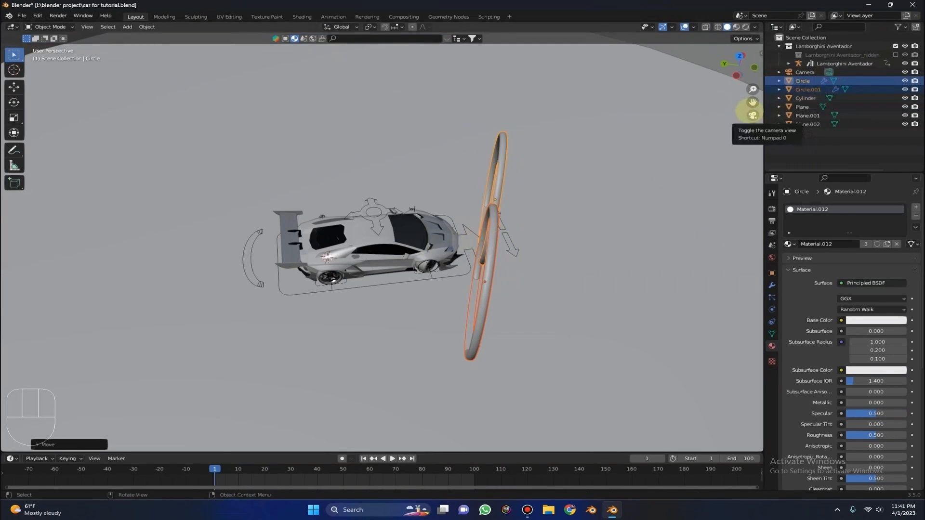
scroll(595, 153, "up", 2)
key("g")
left_click(571, 146)
left_click(751, 115)
middle_click_drag(532, 126, 513, 129)
left_click(749, 115)
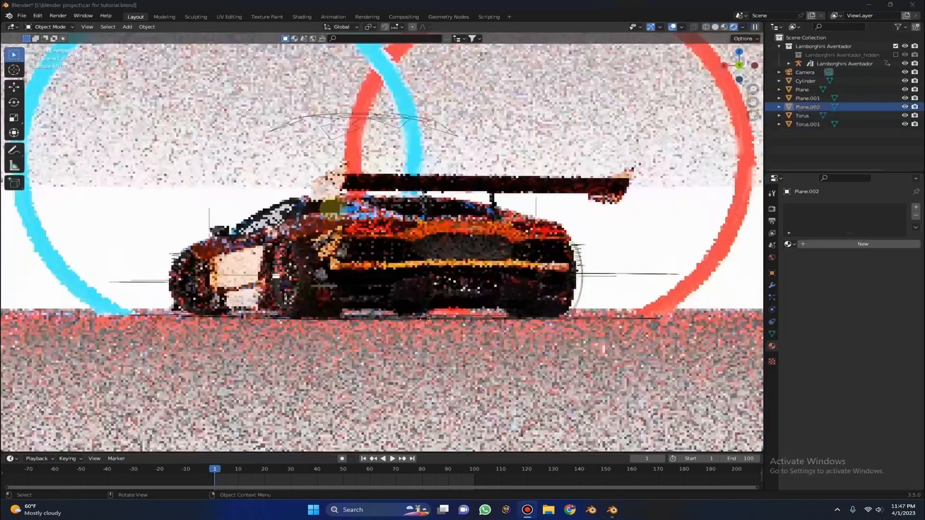
Step: Inspect the rendered car up close in the camera view and switch to Material Preview shading
scroll(259, 172, "up", 4)
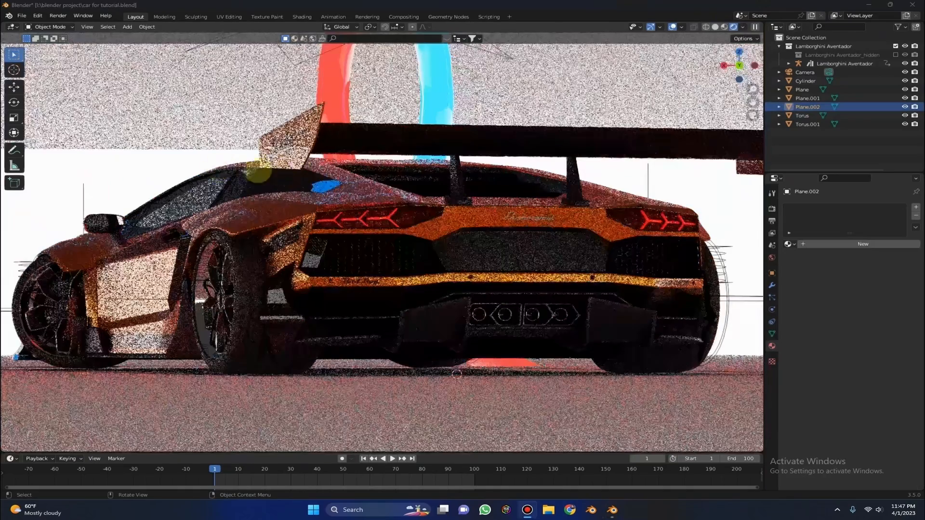
scroll(323, 190, "down", 6)
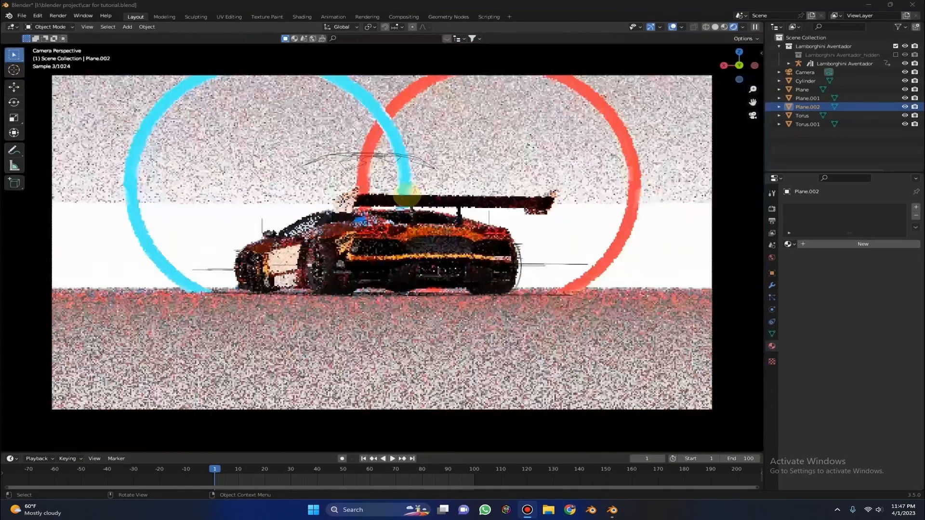
left_click(724, 27)
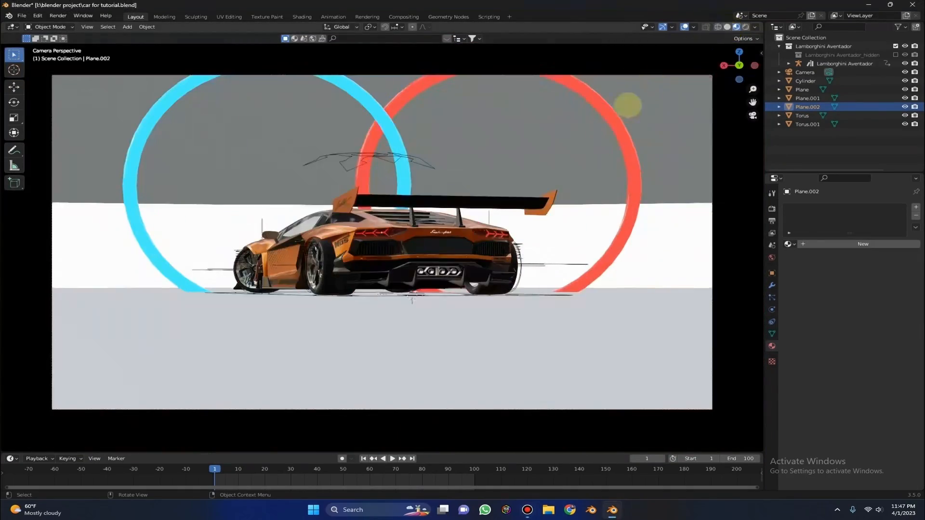
Step: Search the asset library's materials for "metal" and browse the previews for a floor material
key("KP_0")
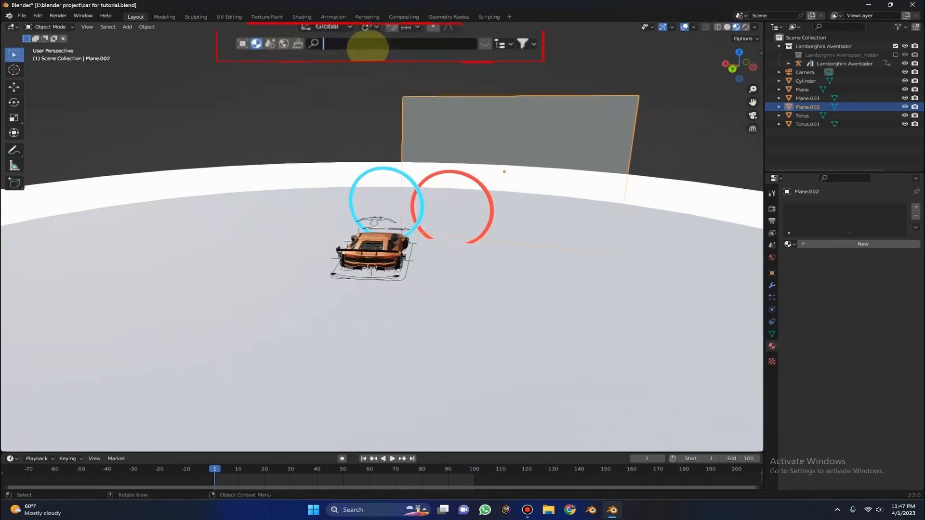
type("et")
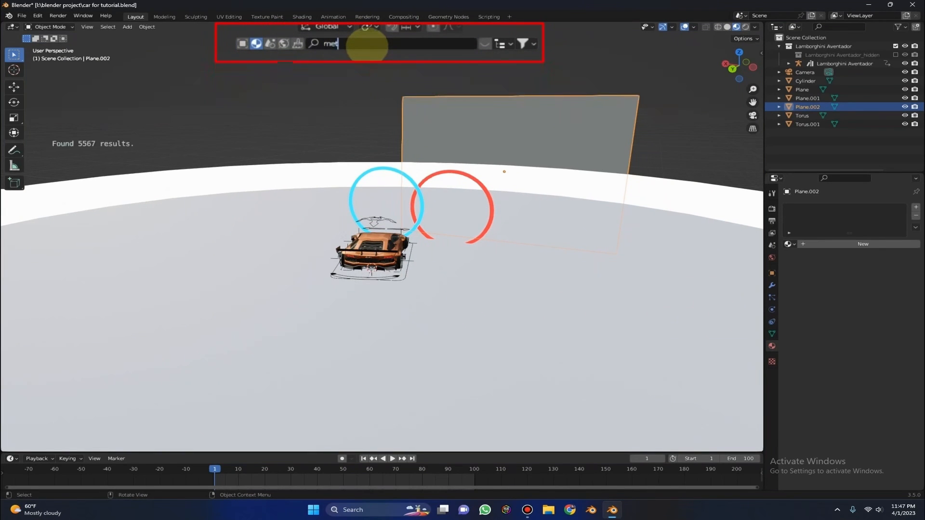
type("al")
mouse_move(210, 110)
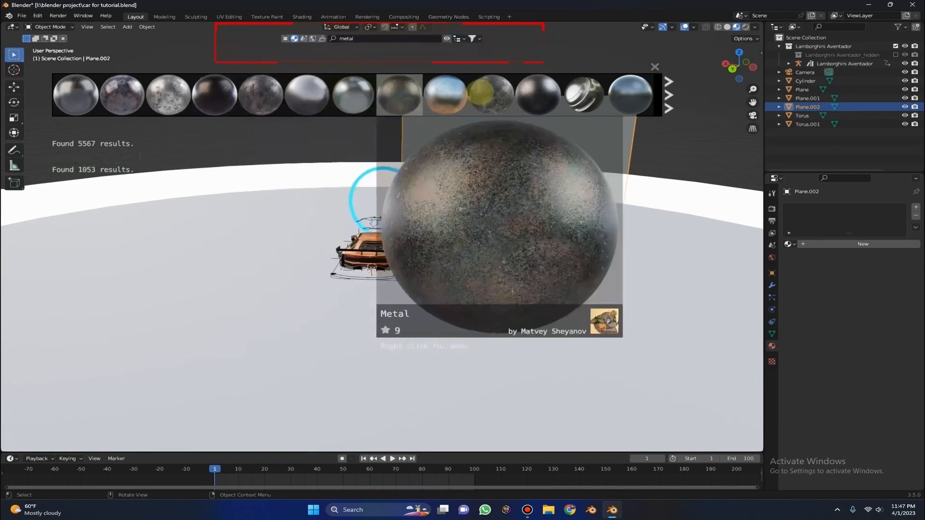
mouse_move(522, 89)
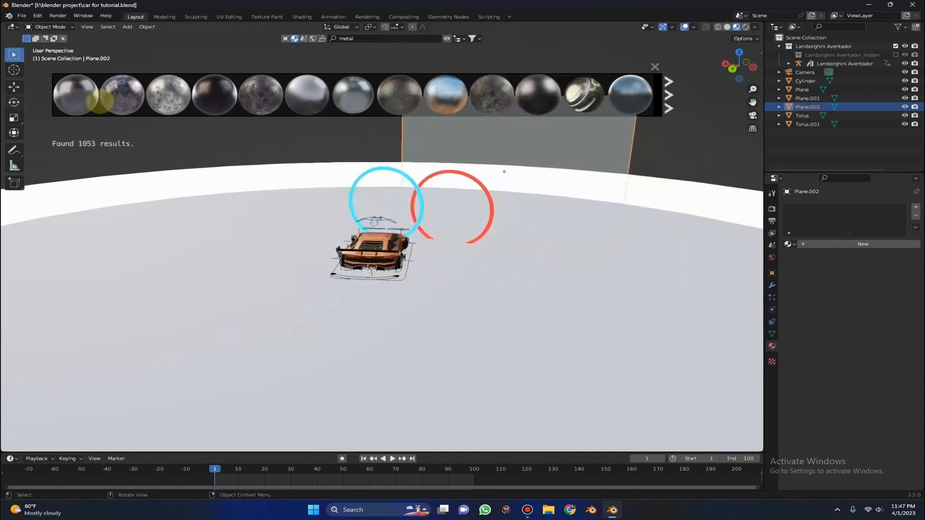
scroll(496, 89, "down", 3)
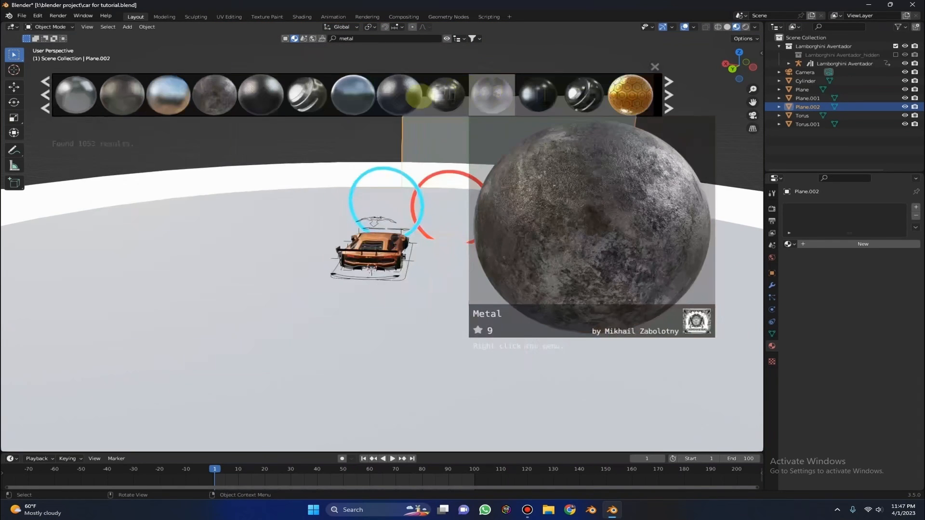
mouse_move(447, 101)
mouse_move(583, 94)
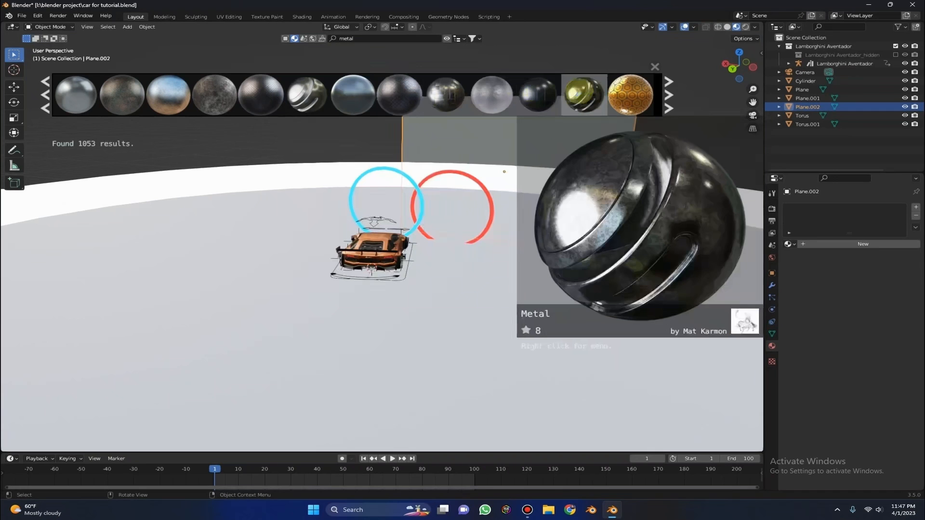
scroll(583, 94, "up", 4)
Step: Apply the large-tile Metal Plates material to the floor plane under the car
left_click_drag(445, 94, 453, 318)
middle_click_drag(391, 297, 255, 300)
middle_click_drag(421, 215, 591, 54)
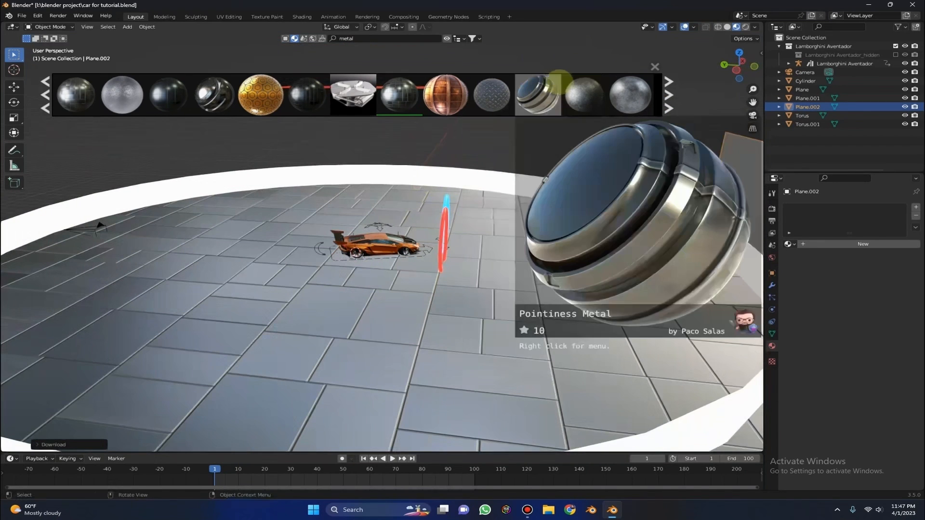
Step: Apply the same large-tile Metal Plates material to the backdrop plane behind the rings and check the camera view
mouse_move(492, 95)
left_click_drag(408, 99, 548, 144)
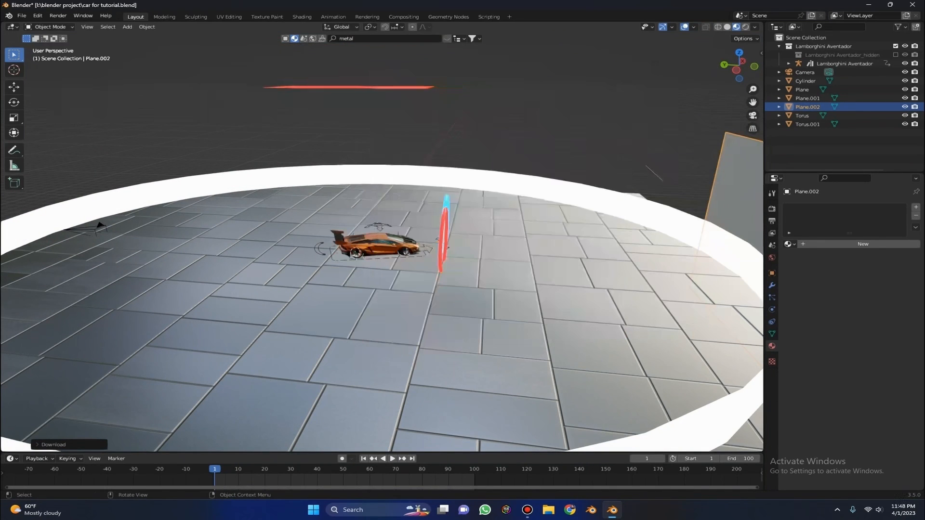
left_click_drag(754, 206, 751, 204)
middle_click_drag(533, 186, 568, 176)
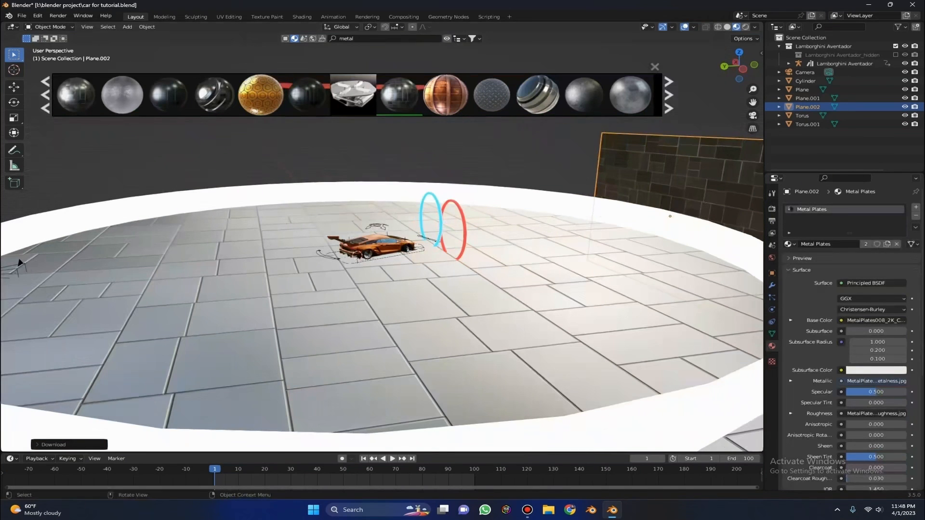
left_click(448, 39)
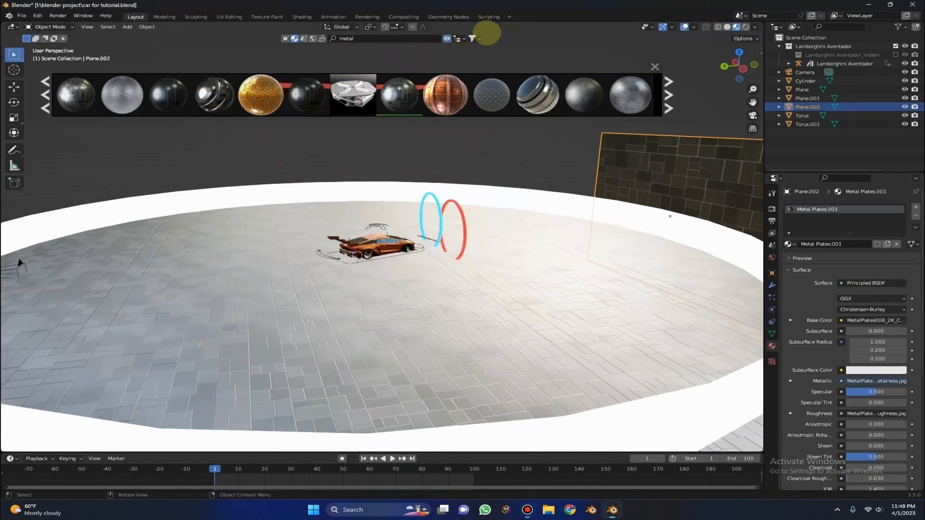
left_click(752, 116)
Step: Set the base color of the red overhead plane's material to white, with saturation 0 and value 1
left_click(414, 145)
scroll(427, 165, "up", 5)
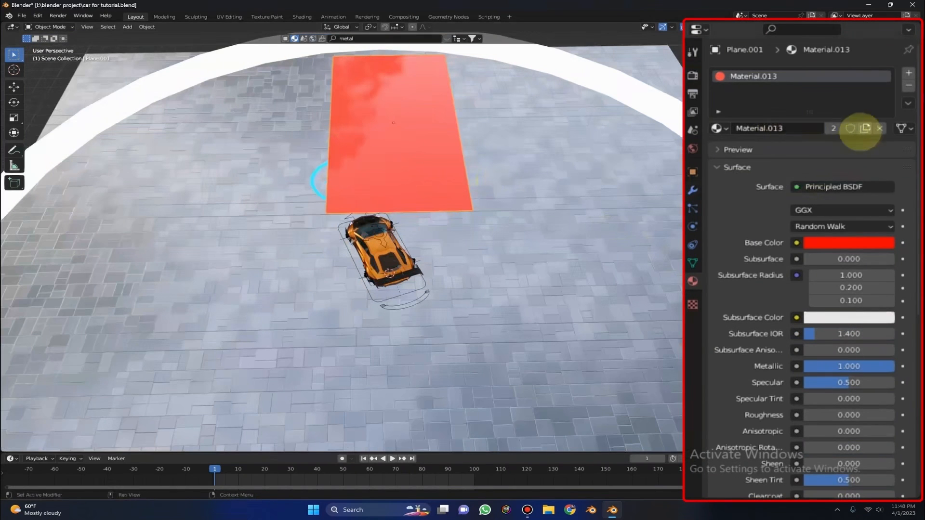
left_click(852, 242)
left_click_drag(883, 139, 883, 57)
mouse_move(771, 186)
left_mouse_down()
mouse_move(823, 186)
mouse_move(764, 184)
left_mouse_up()
left_click_drag(838, 197, 794, 206)
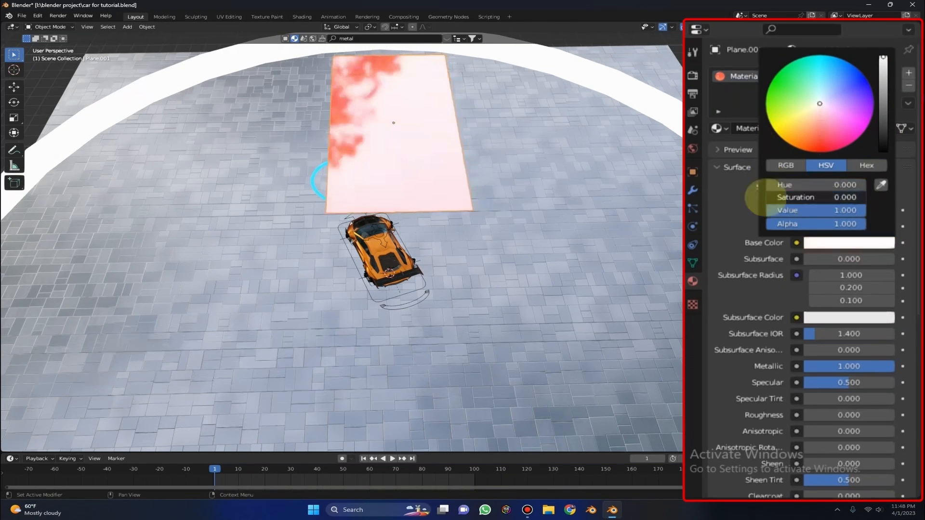
Step: Change the overhead plane's emission color from red to white by lowering its saturation to 0
scroll(867, 346, "down", 8)
left_click(850, 420)
left_click_drag(821, 363, 865, 364)
middle_click_drag(581, 312, 602, 289)
left_click(840, 419)
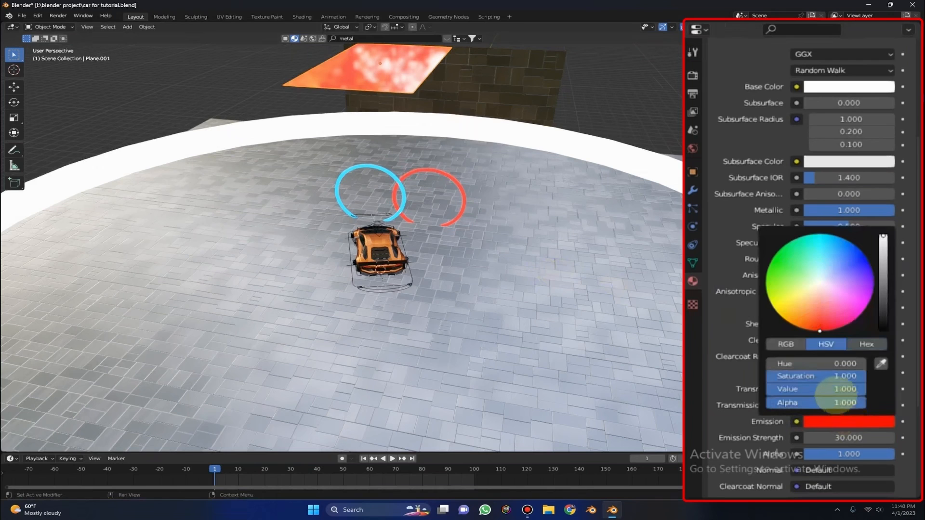
left_click_drag(846, 388, 845, 365)
mouse_move(766, 365)
left_mouse_down()
mouse_move(785, 375)
mouse_move(765, 376)
left_mouse_up()
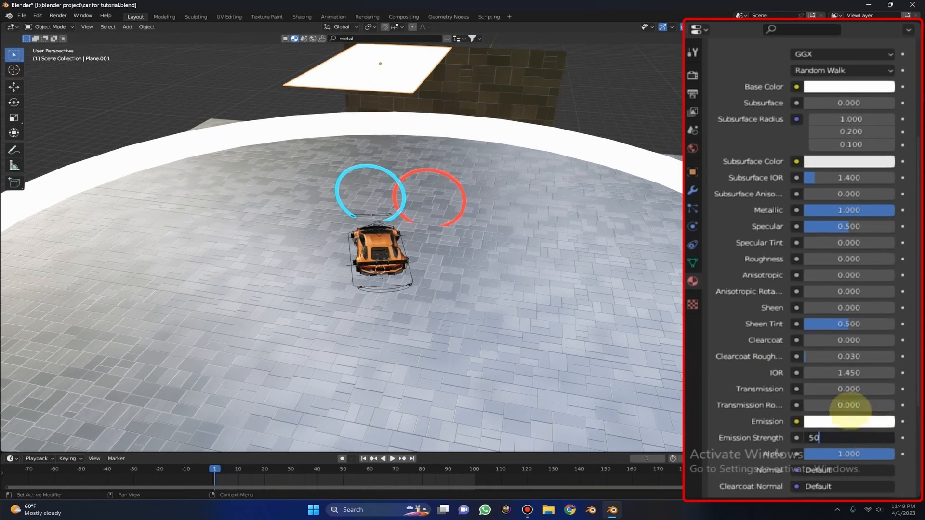
Step: Try an emission strength of 50 on the overhead plane and set it back to 30
key("Return")
left_click(849, 438)
type("3")
key("Return")
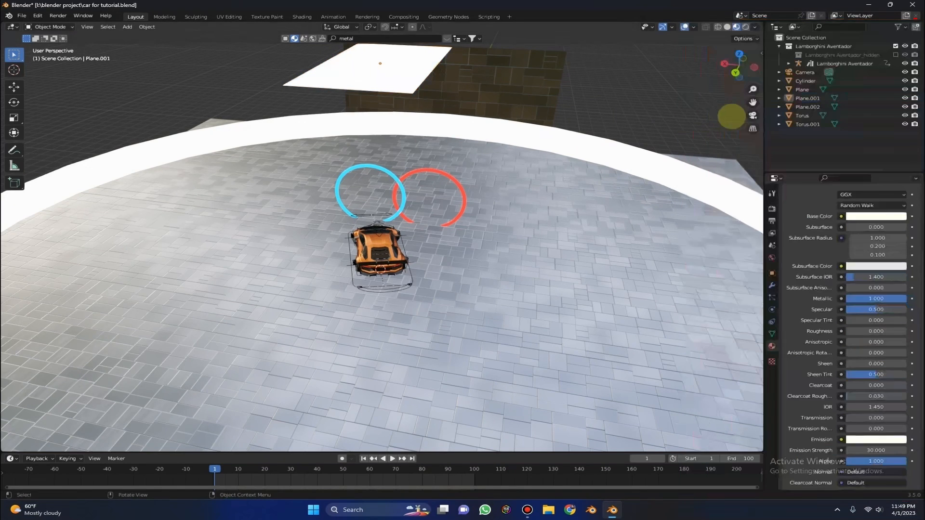
Step: Save the file and preview the camera view in Rendered shading, examining the car up close
left_click(753, 115)
key("ctrl+s")
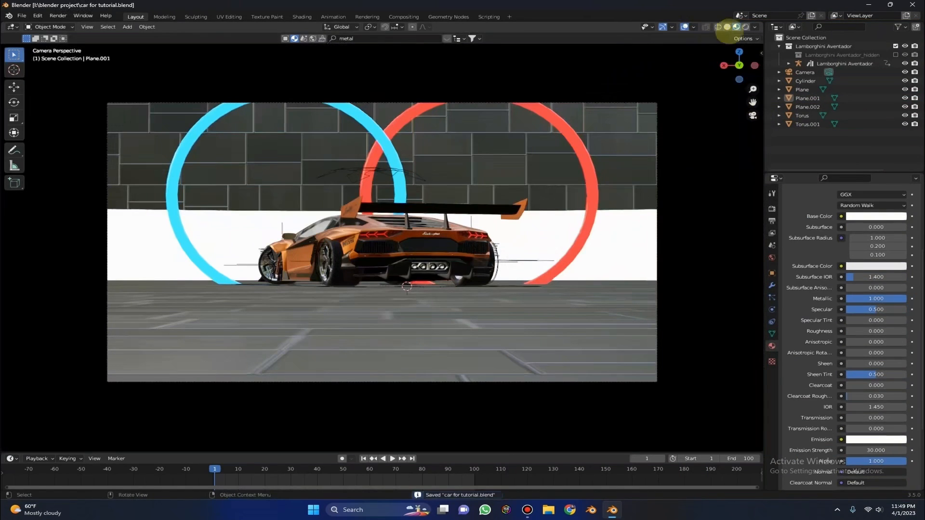
left_click(745, 26)
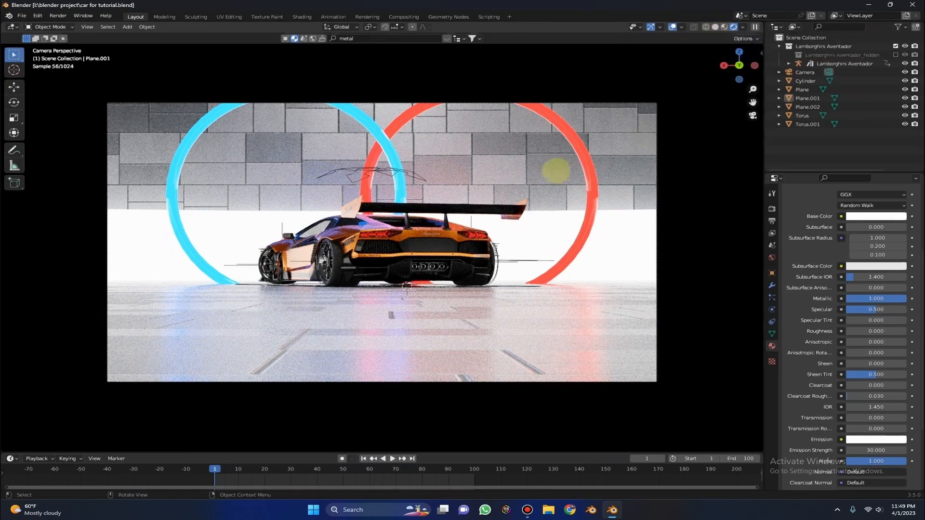
scroll(317, 240, "up", 3)
middle_click_drag(226, 208, 449, 192)
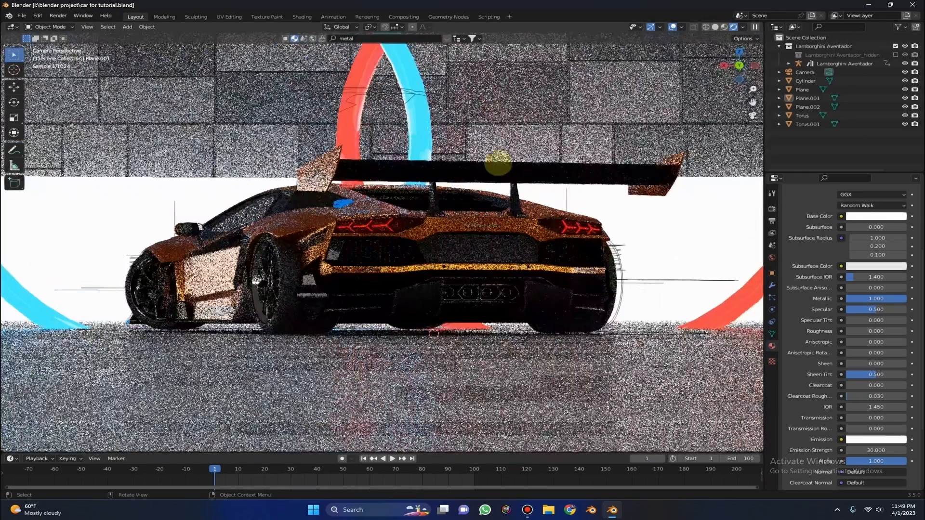
scroll(498, 163, "down", 4)
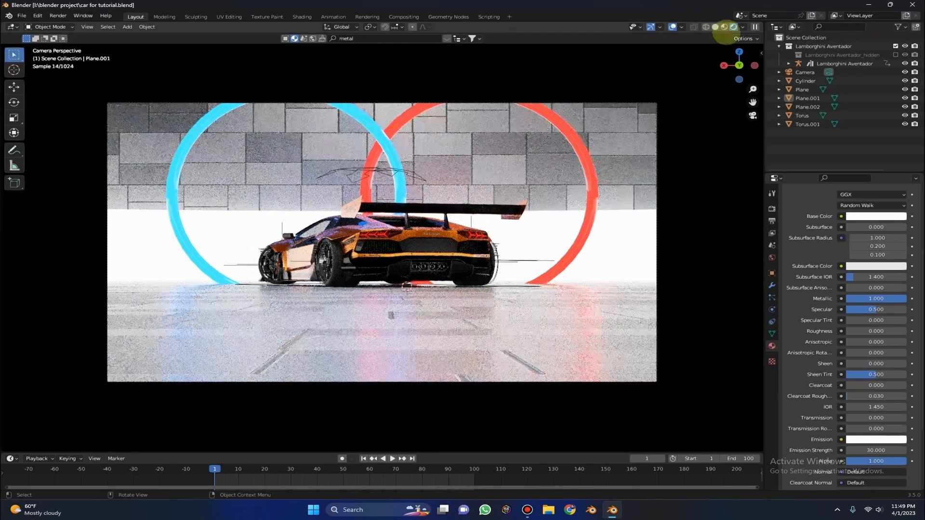
Step: Return to Material Preview shading and apply the black square-tile Metal Plates material to the backdrop plane
left_click(724, 26)
middle_click_drag(454, 84, 426, 49)
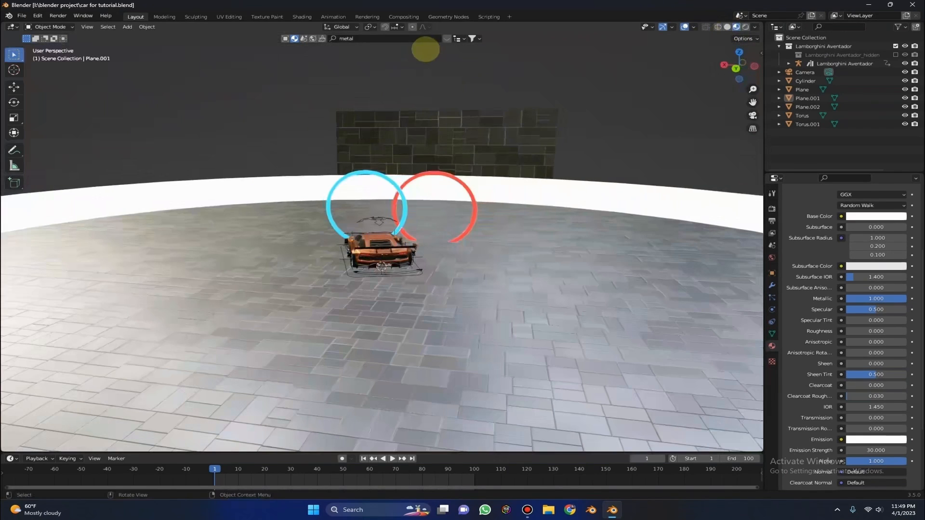
left_click(446, 39)
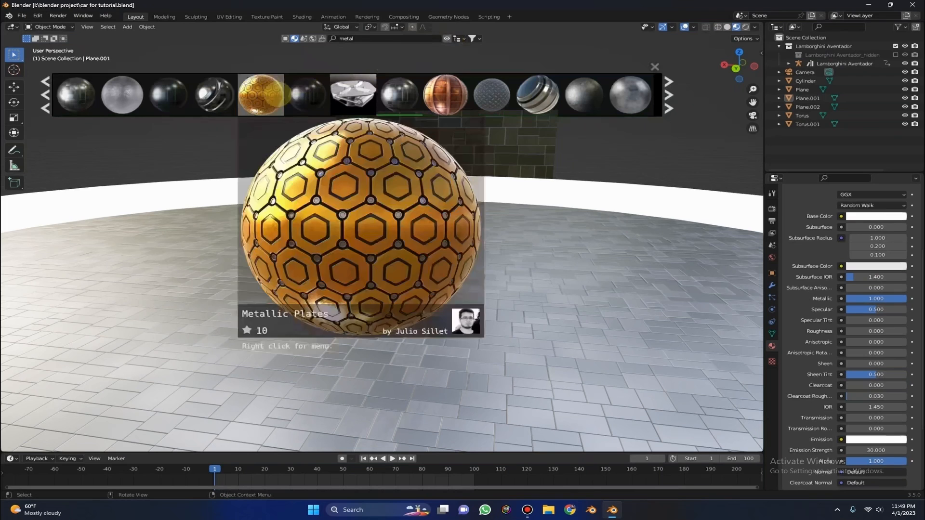
left_click_drag(305, 97, 508, 144)
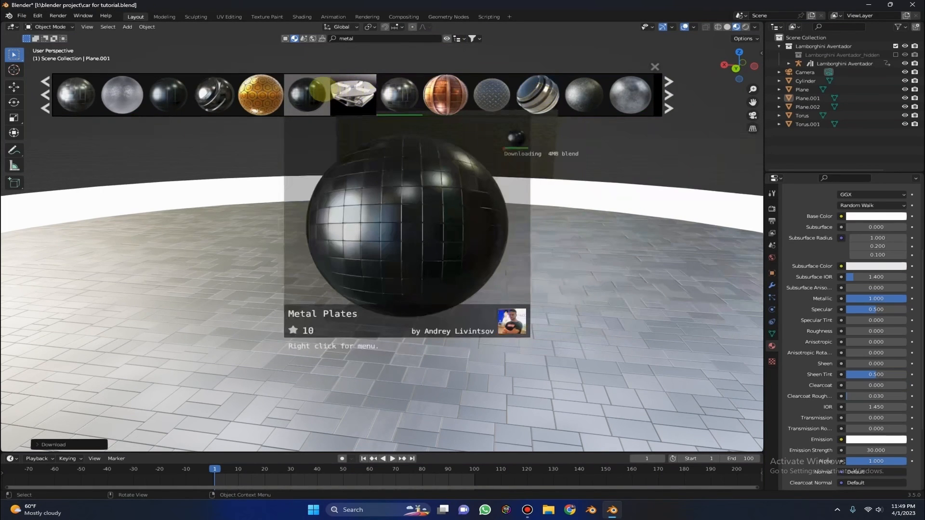
Step: Apply the black square-tile Metal Plates material to the floor plane to match the backdrop
left_click_drag(394, 295, 392, 311)
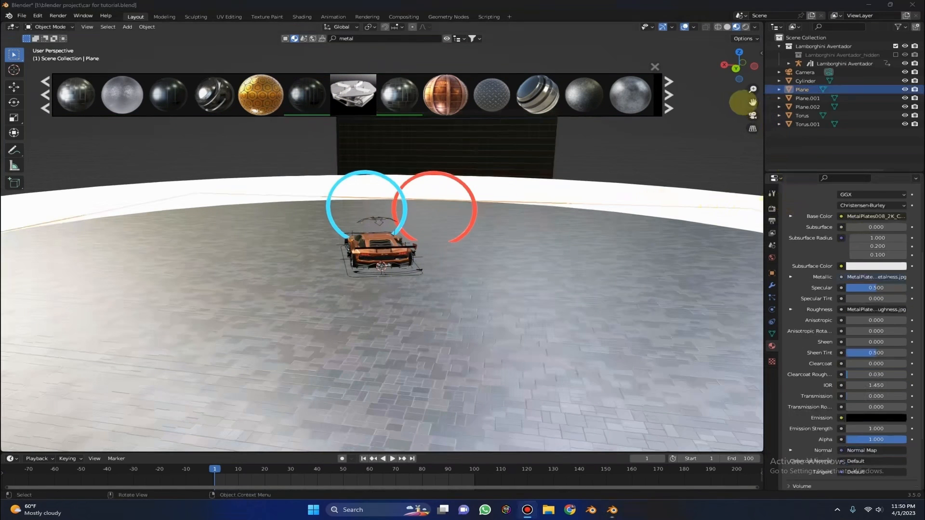
left_click(752, 115)
left_click(446, 38)
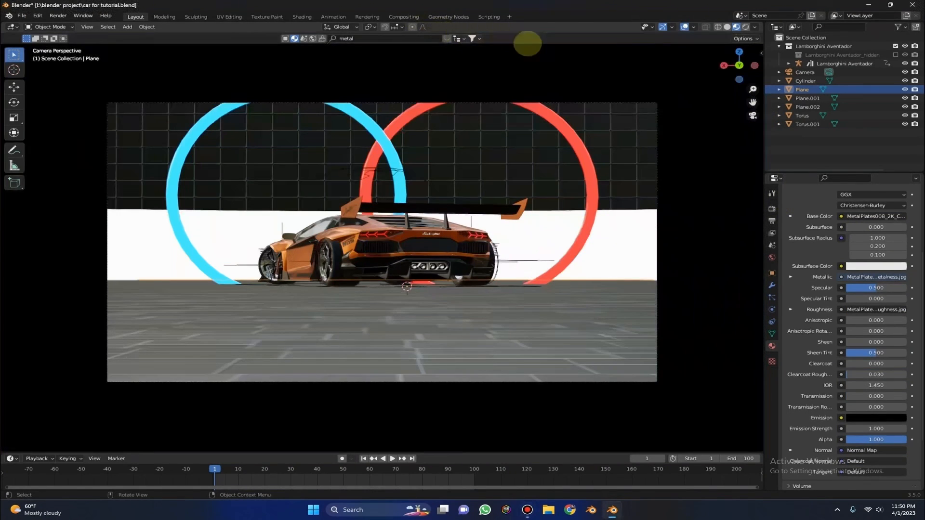
middle_click_drag(549, 192, 567, 272)
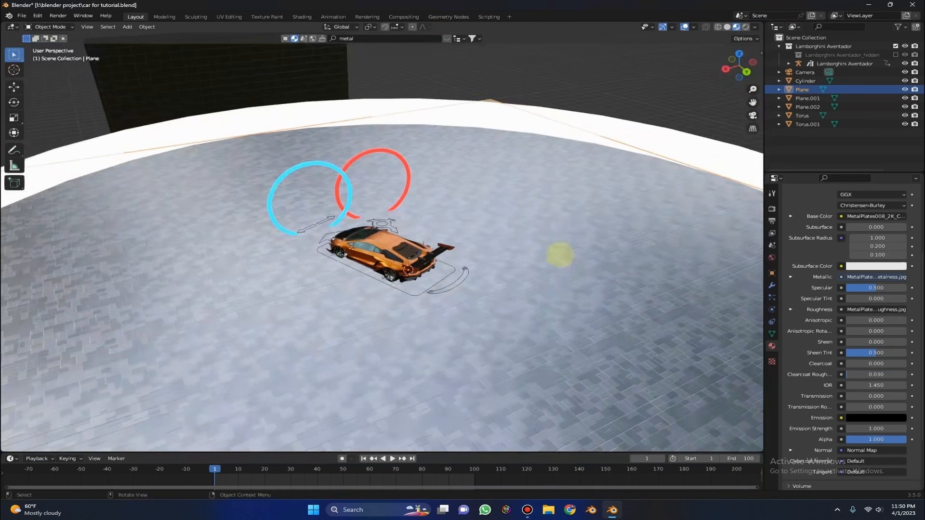
left_click(447, 38)
left_click_drag(306, 94, 532, 253)
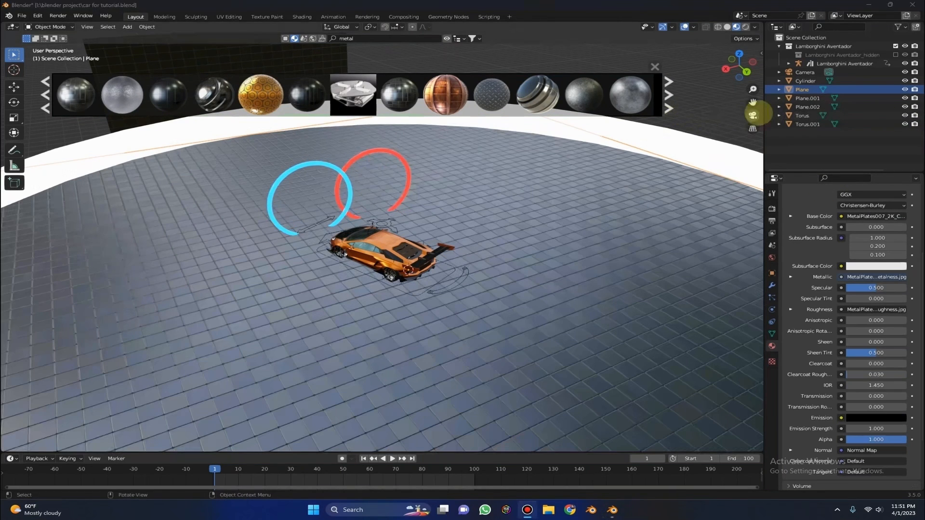
Step: Preview the new floor and backdrop materials through the camera in Rendered shading, with the asset previews hidden
left_click(752, 114)
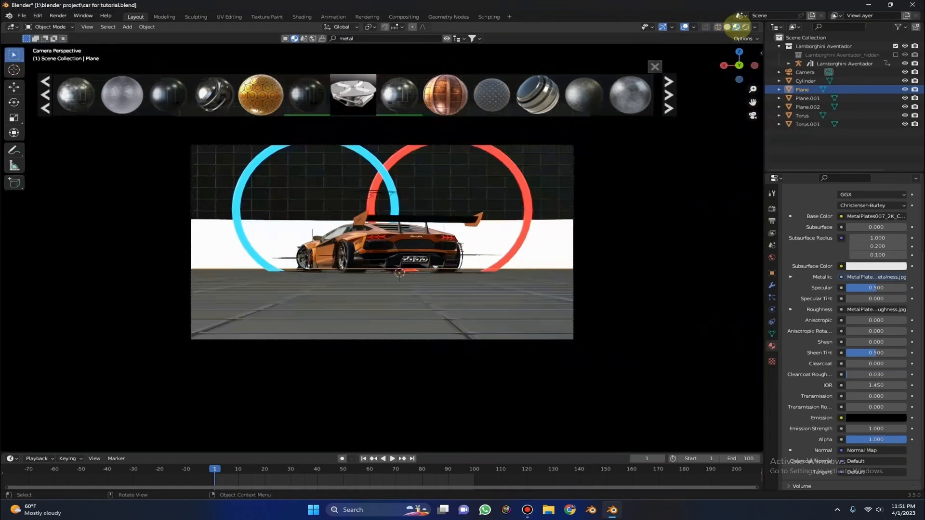
left_click(745, 27)
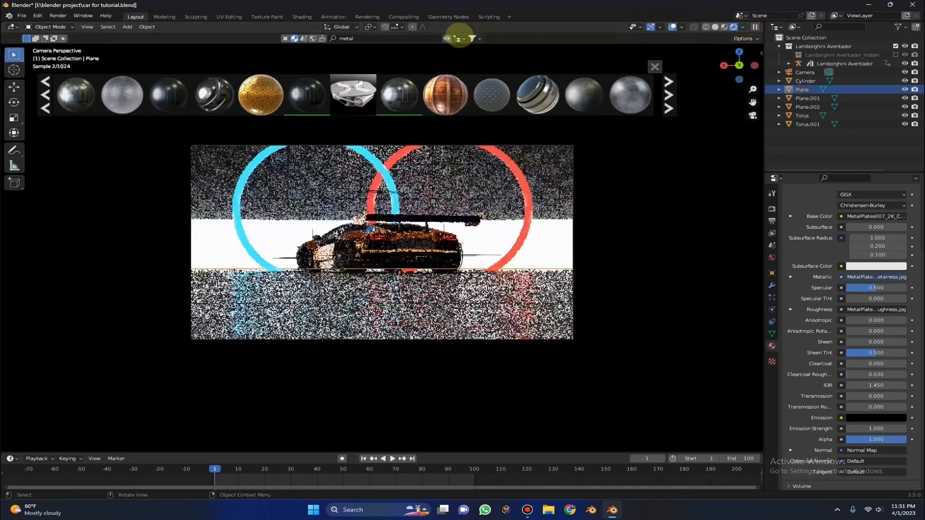
left_click(448, 38)
scroll(501, 255, "up", 2)
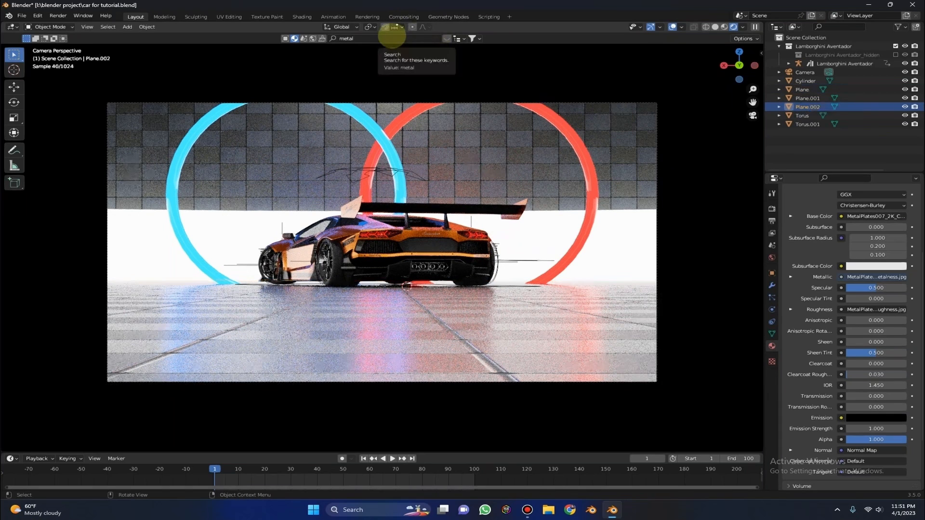
Step: Remove the Metal Plates material from the backdrop plane and give it a new material with a black base color
left_click(391, 37)
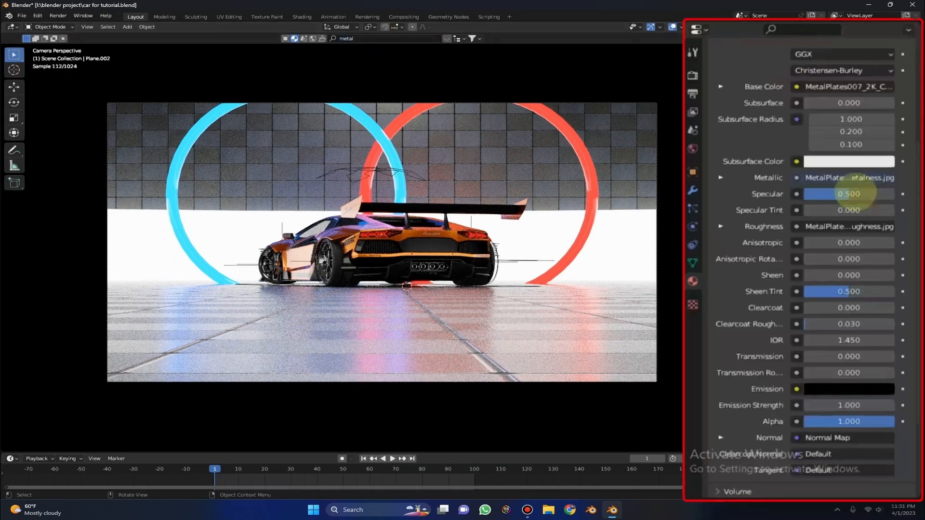
scroll(852, 183, "up", 4)
left_click(881, 72)
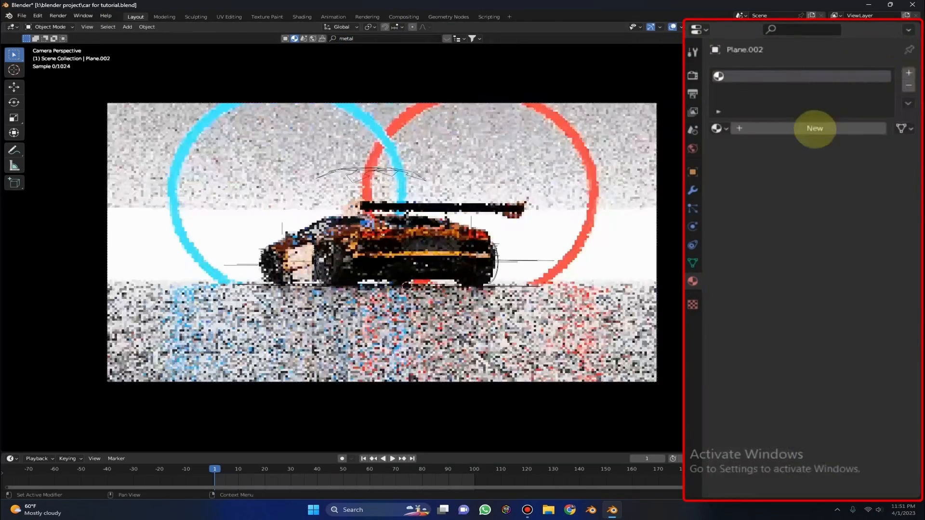
left_click(812, 127)
left_click(848, 243)
left_click(893, 153)
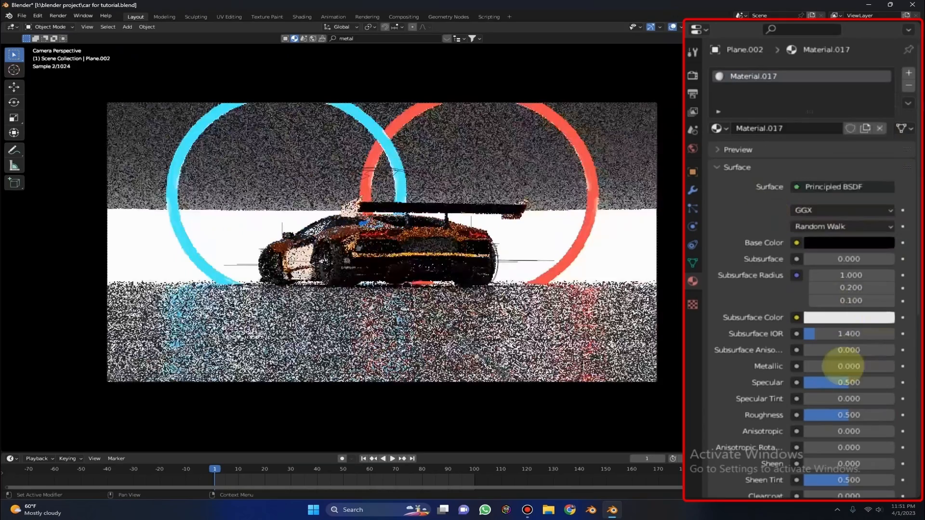
Step: Try the black backdrop material at metallic 0.5 with roughness values of 0.2 and 0.5
left_click_drag(842, 366, 893, 366)
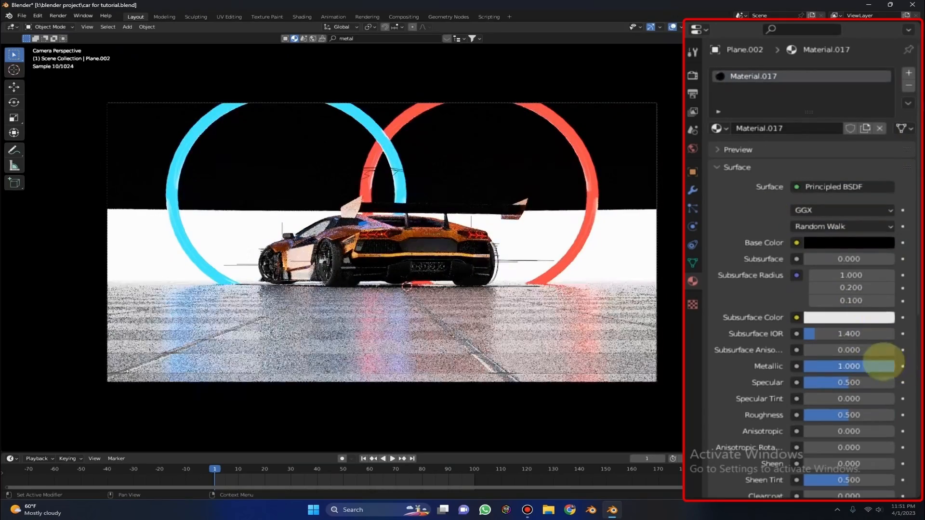
left_click(881, 365)
type("0.5")
key("Return")
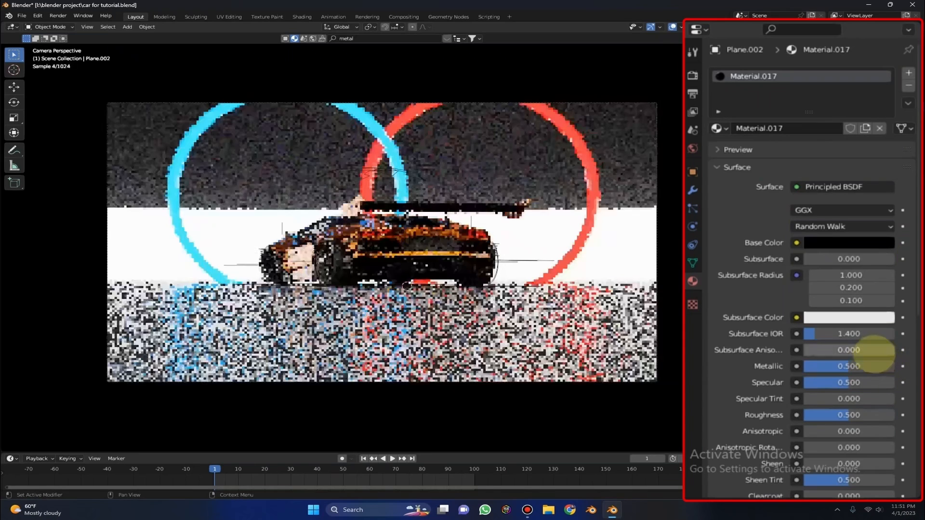
left_click(850, 414)
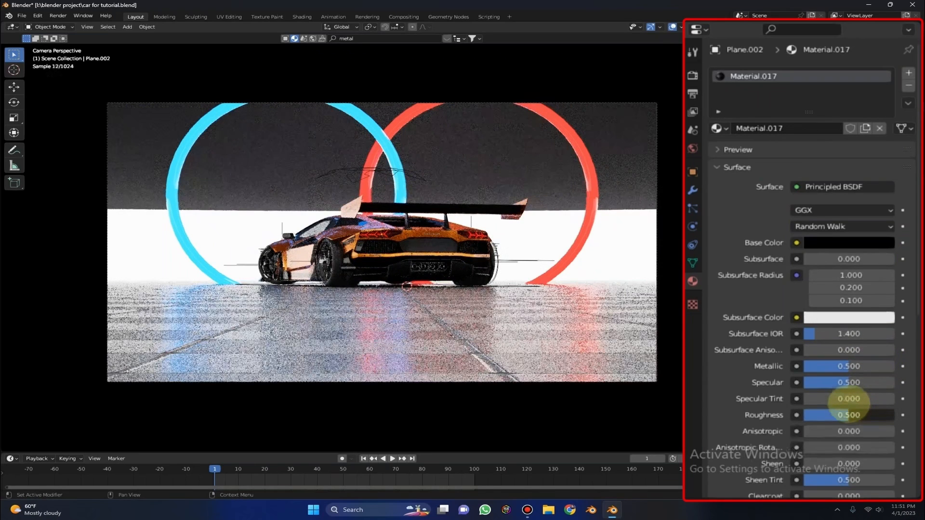
type("0.2")
key("Return")
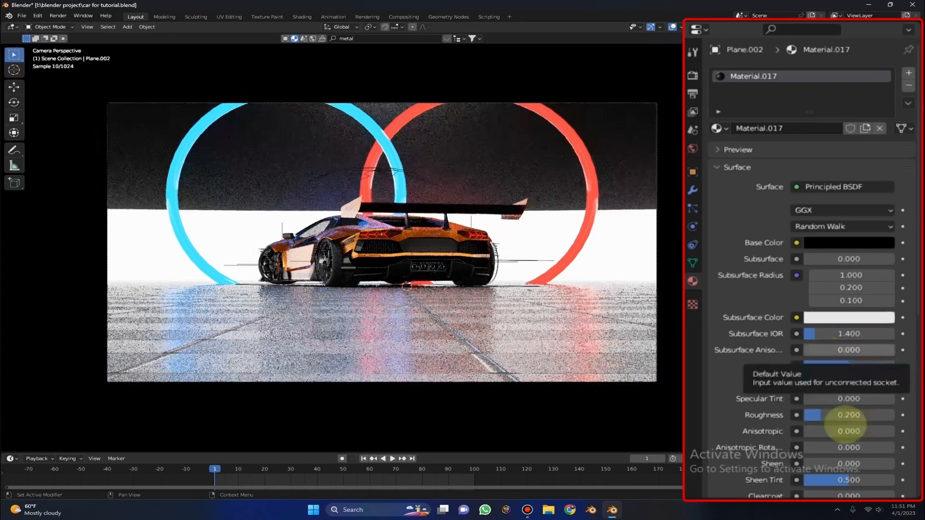
left_click(836, 417)
type("0.5")
key("Return")
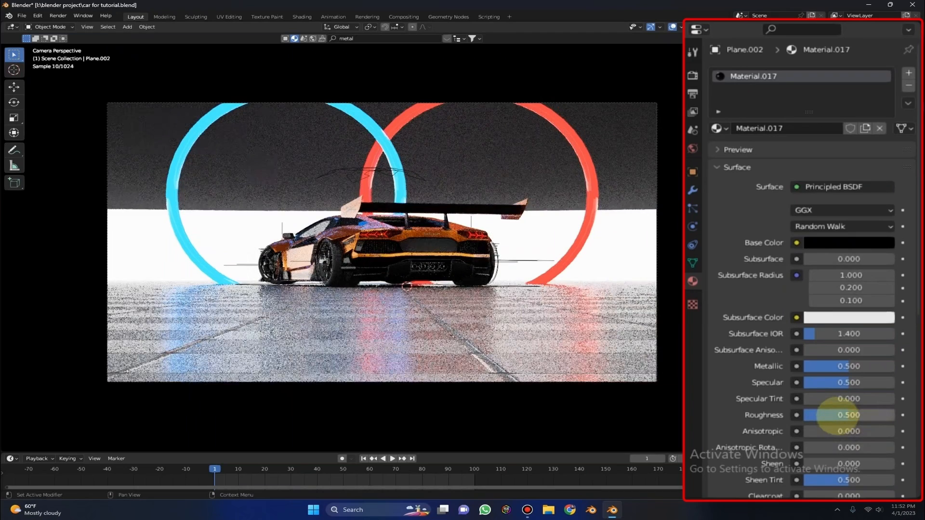
Step: Set the black backdrop material's roughness to 0.3 and its metallic to 0.7, and check the rendered result
key("Return")
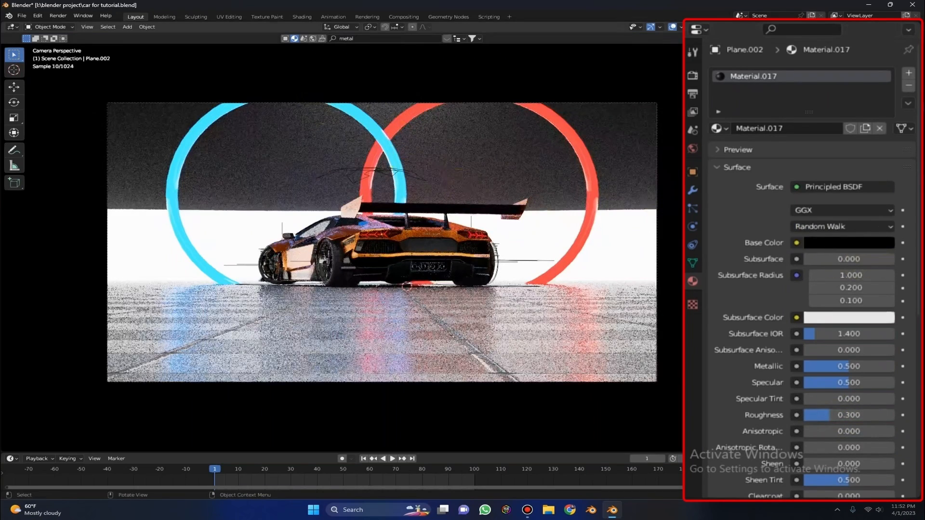
type(".7")
key("Return")
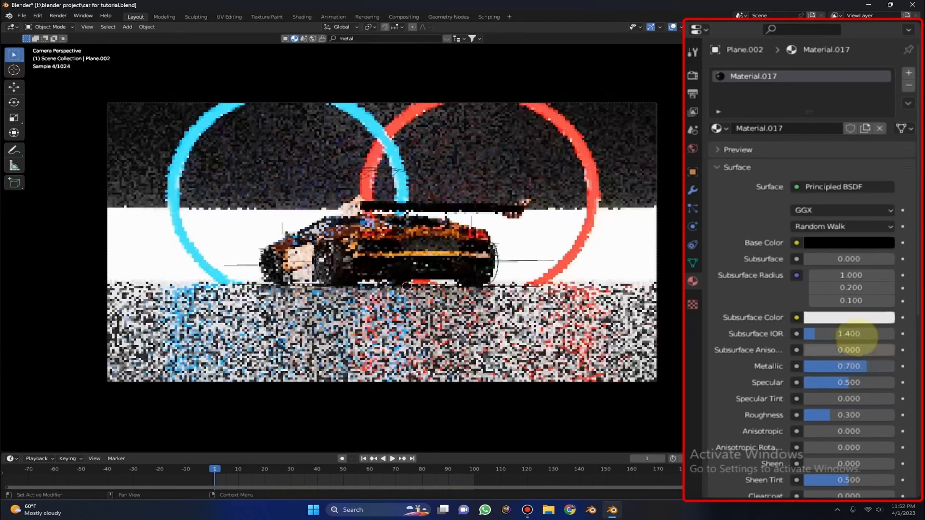
scroll(860, 332, "down", 5)
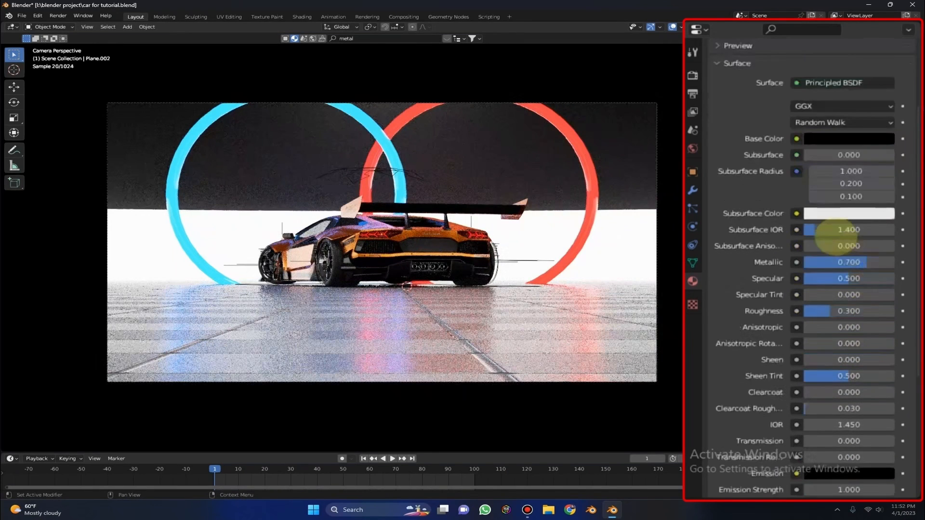
scroll(791, 234, "up", 4)
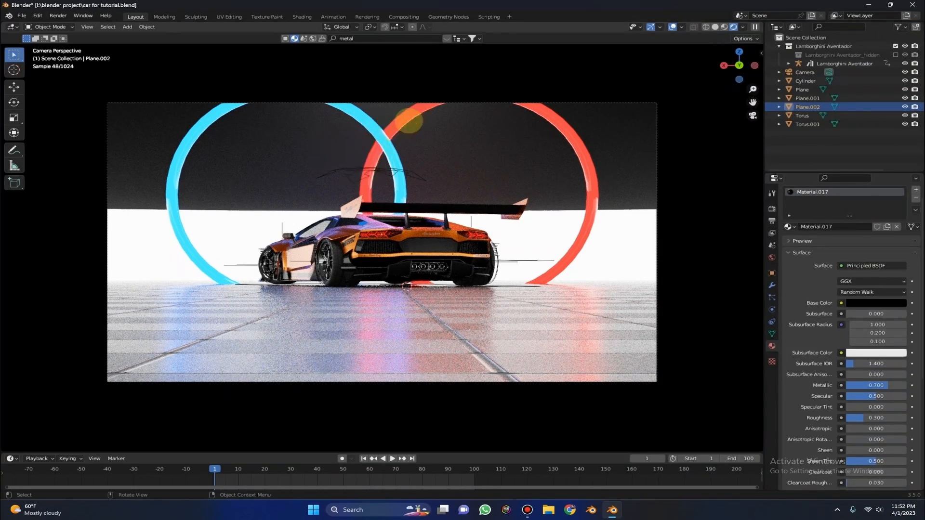
scroll(380, 241, "up", 5)
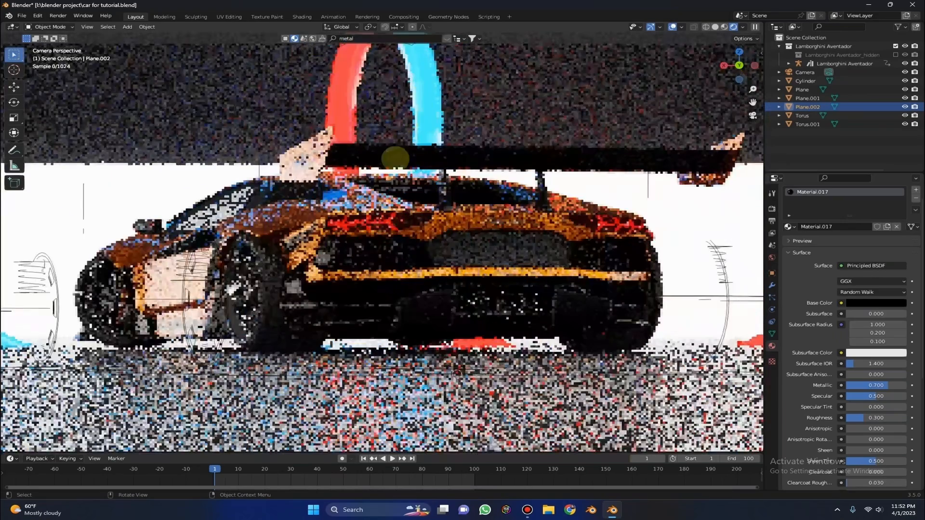
scroll(324, 166, "up", 3)
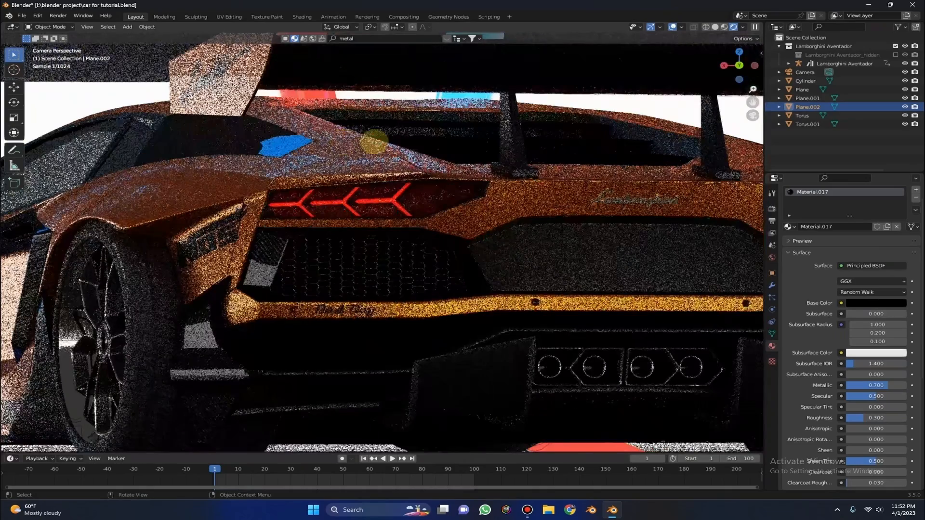
scroll(373, 139, "down", 6)
scroll(373, 122, "down", 3)
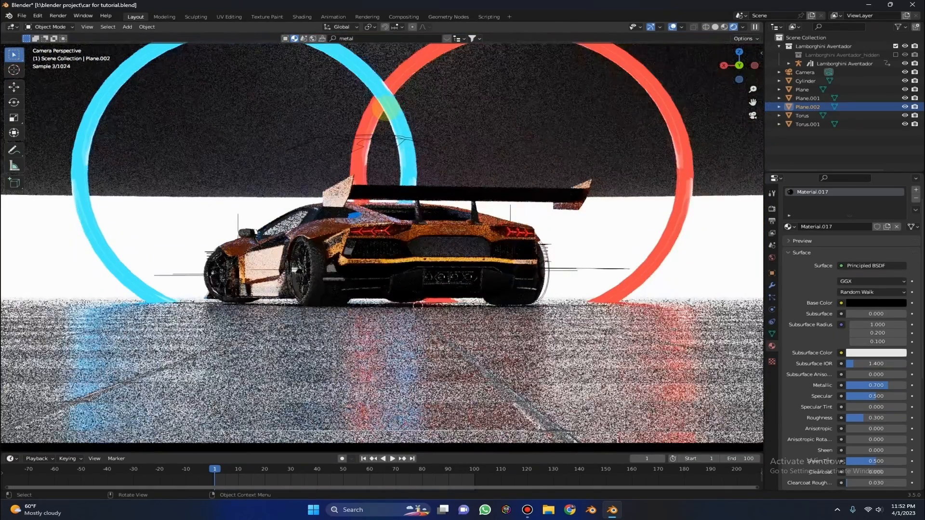
Step: Preview the camera view with the blue and red rings temporarily hidden, and delete both rings
left_click(807, 124)
left_click(802, 115)
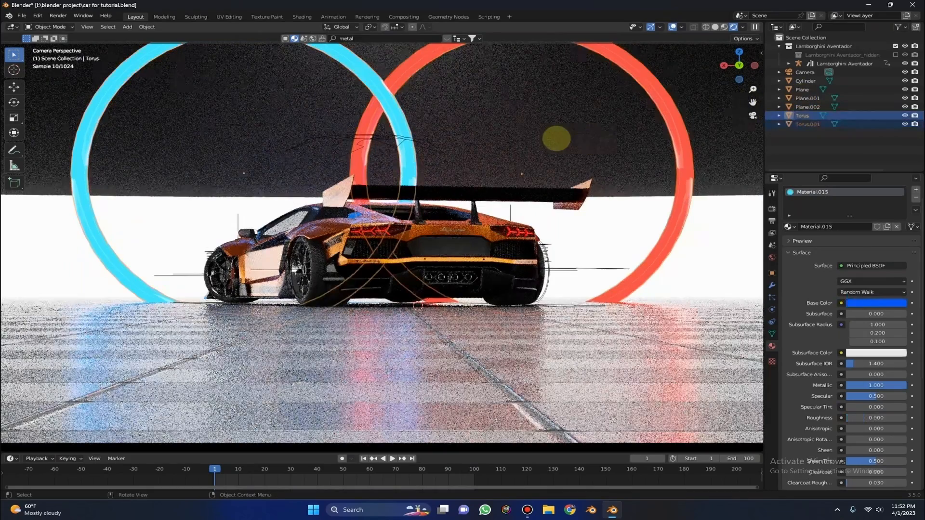
scroll(594, 136, "down", 1)
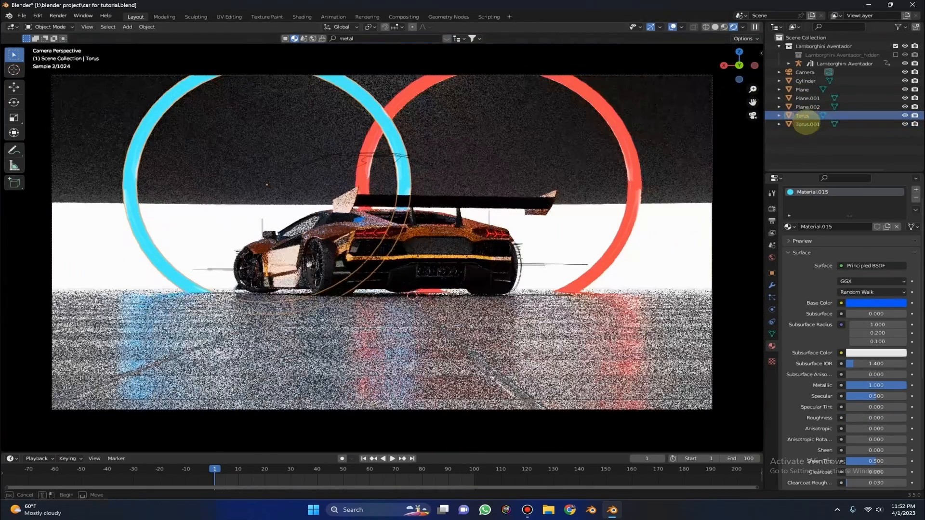
left_click(807, 123, "shift")
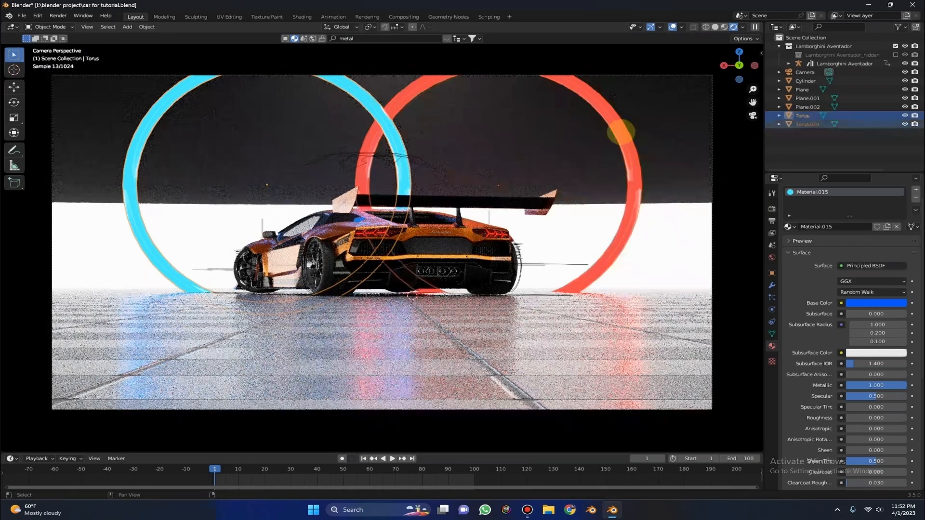
scroll(619, 135, "down", 2)
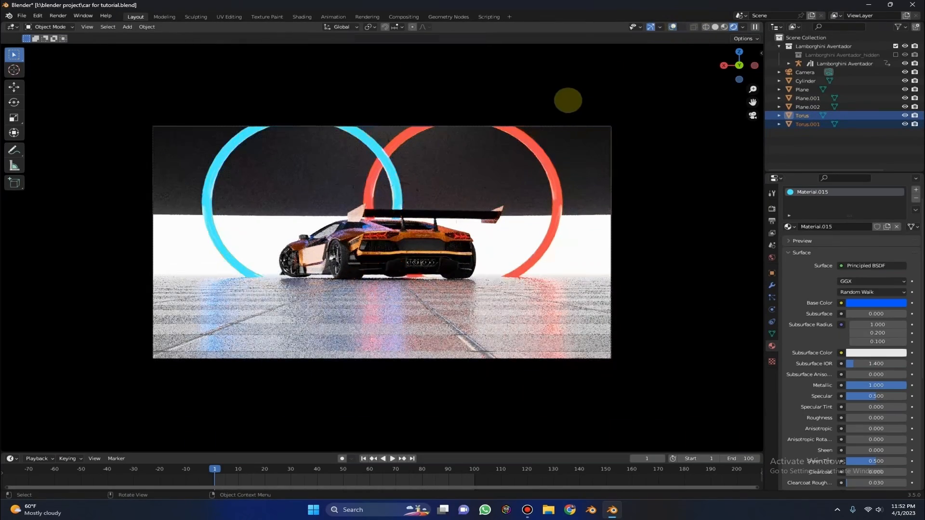
key("h")
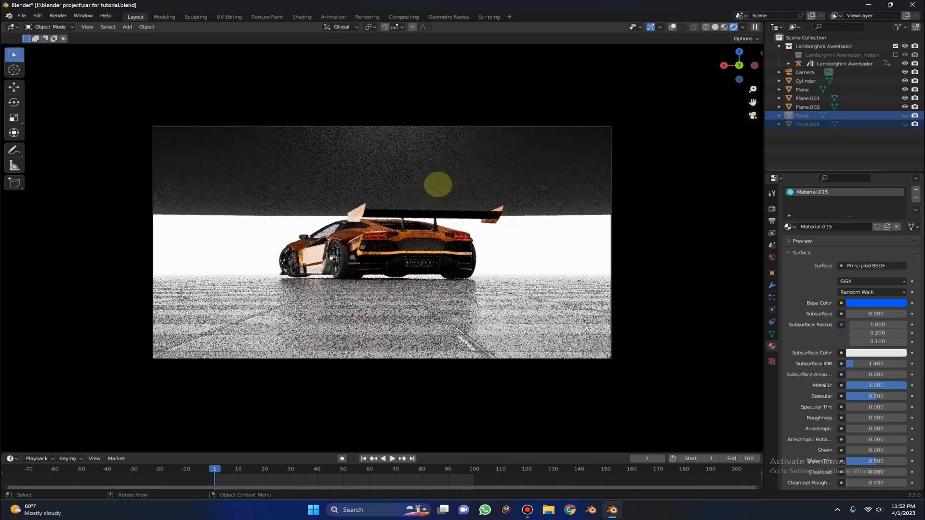
middle_click_drag(450, 171, 446, 165)
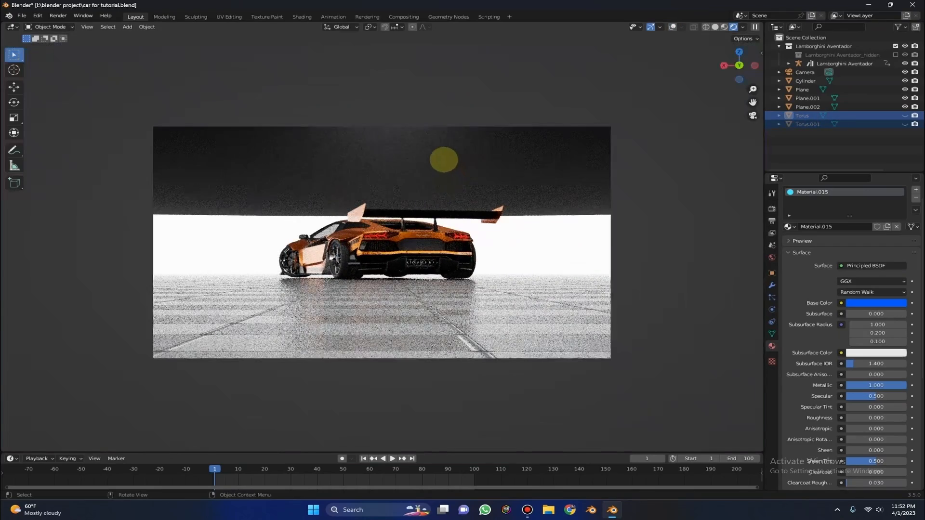
key("alt+h")
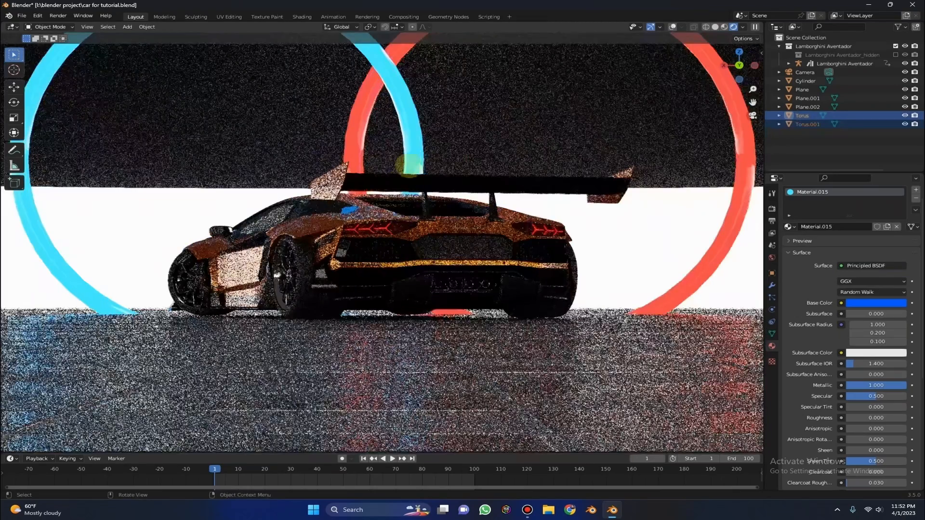
key("Delete")
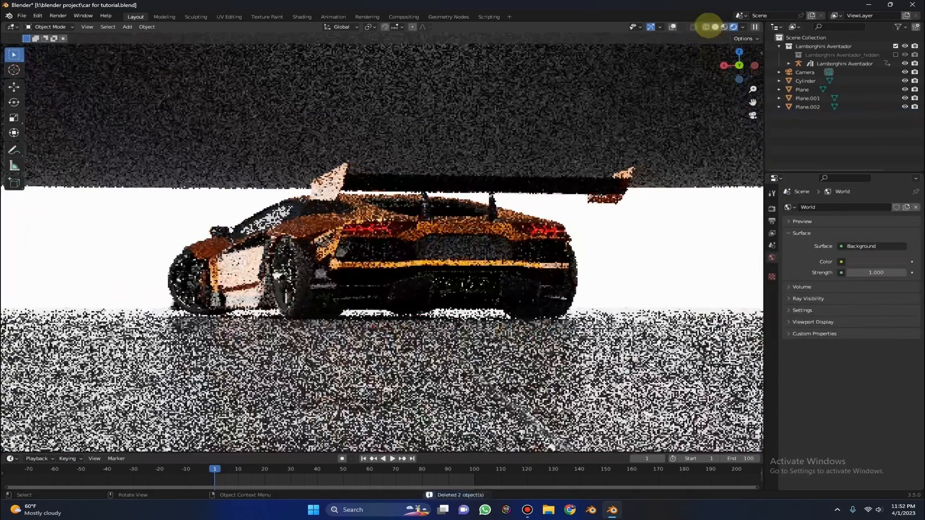
key("KP_0")
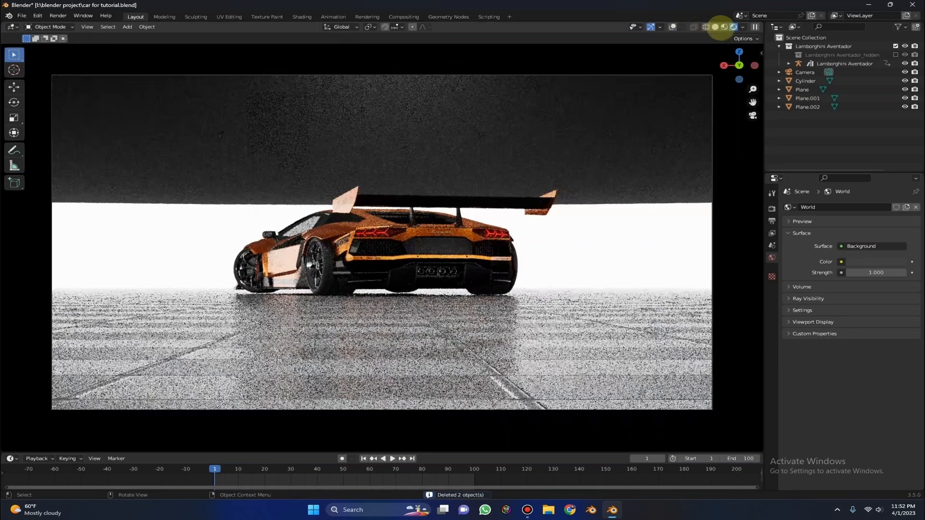
Step: Show the whole scene from above in Material Preview shading with the viewport overlays turned on
left_click(723, 27)
left_click(726, 26)
middle_click_drag(600, 177, 727, 73)
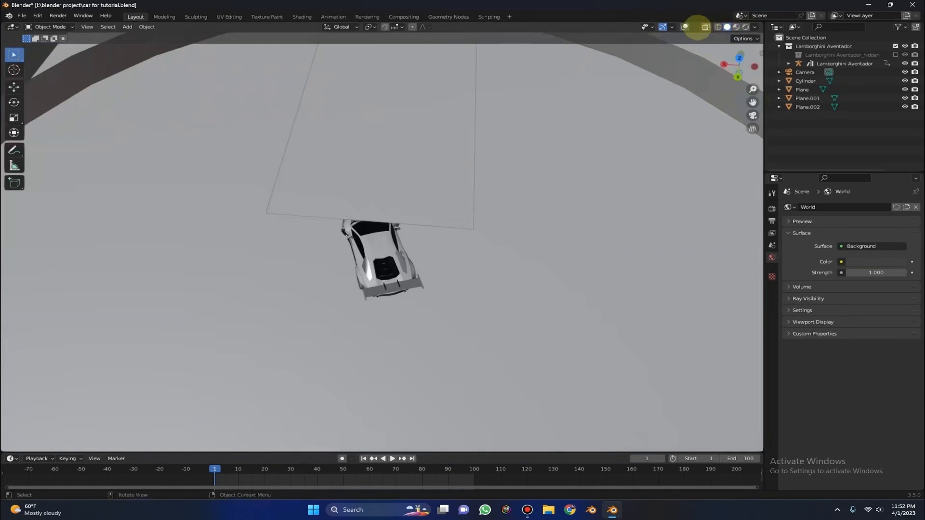
left_click(683, 26)
left_click(736, 27)
scroll(518, 207, "down", 5)
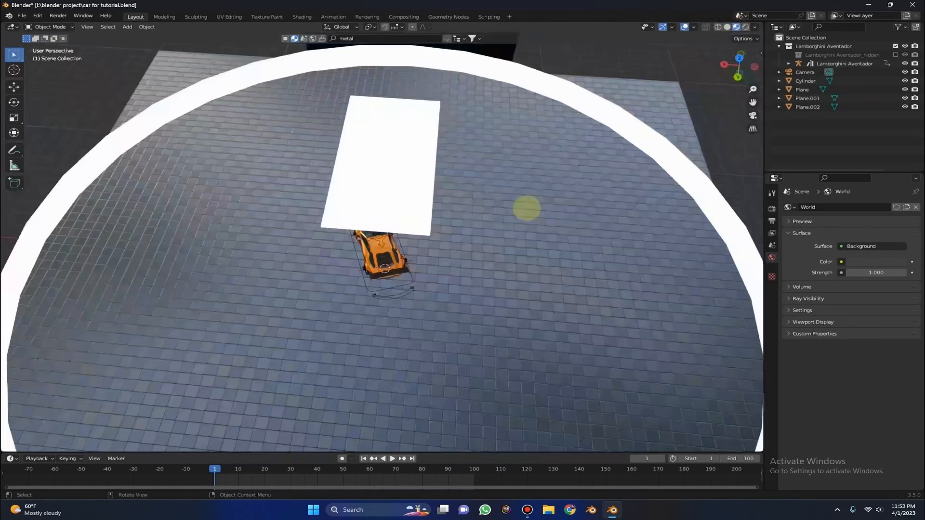
Step: Duplicate the rectangular overhead light plane in place and rotate the copy 90° about the Z axis
middle_click_drag(518, 207, 576, 198)
left_click(406, 190)
middle_click_drag(405, 190, 524, 165)
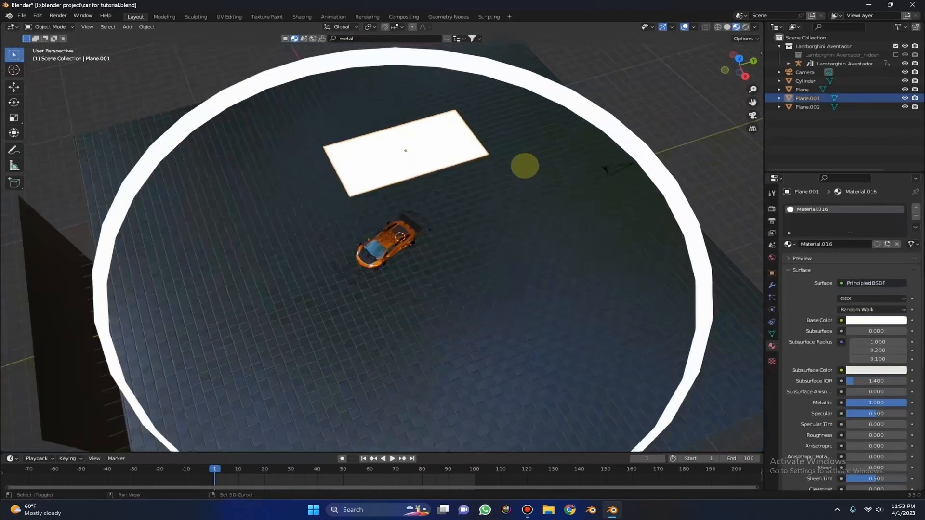
key("shift+d")
type("rz90")
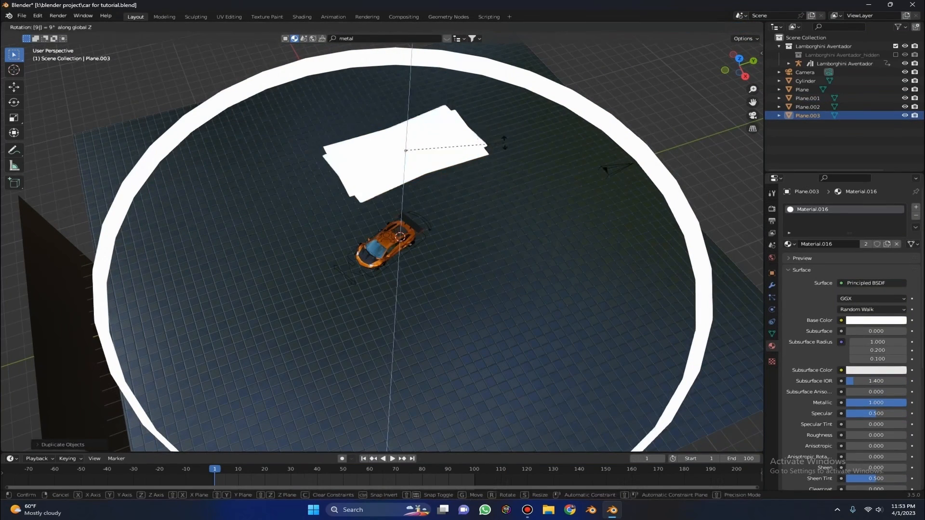
left_click(505, 143)
Step: Tilt the duplicated light plane 50° about the global X axis
middle_click_drag(504, 143, 491, 89)
key("r")
key("x")
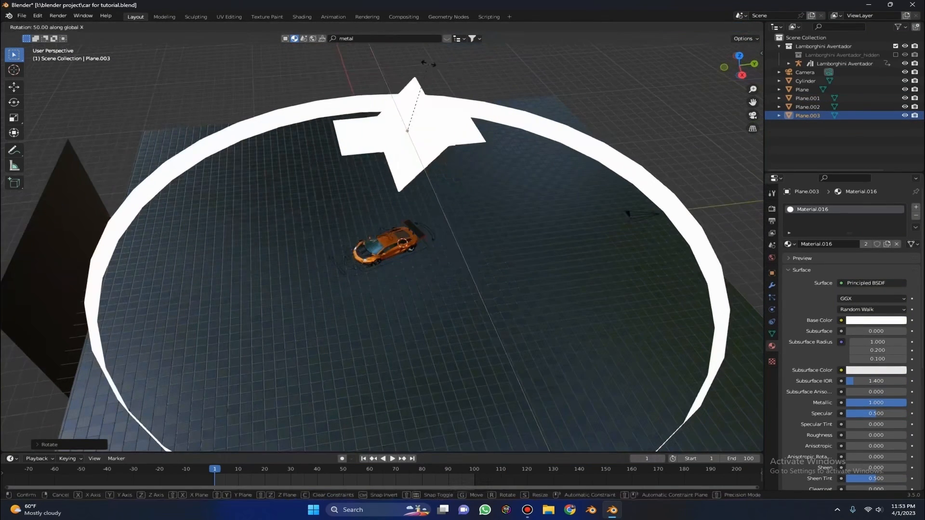
left_click(431, 64)
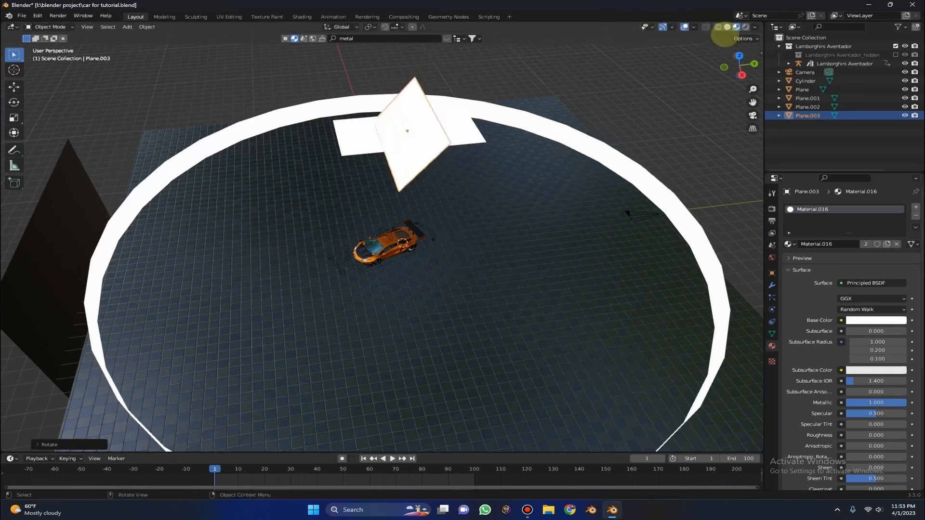
Step: Move the tilted light plane in front of the car using the right view, and lower it about 1.3 m along Z in camera view
left_click(742, 75)
key("g")
left_click(419, 127)
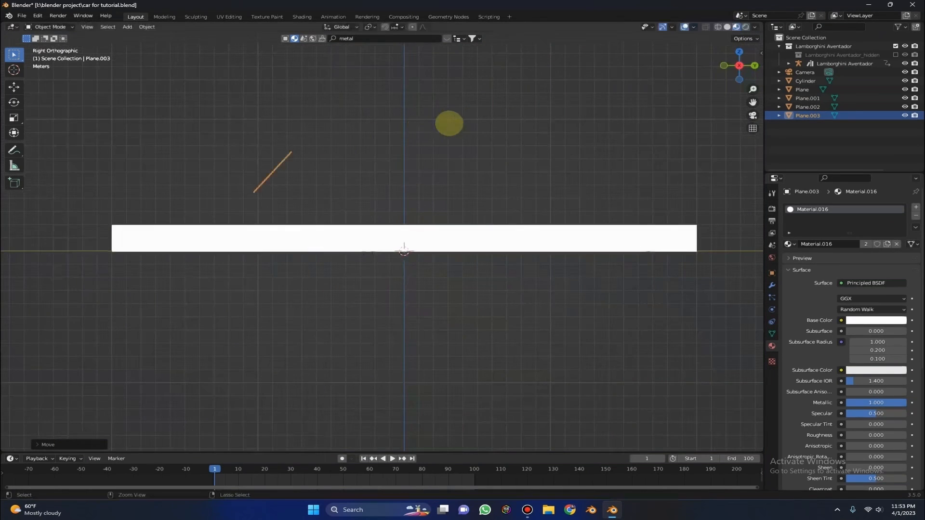
middle_click_drag(444, 120, 453, 123)
left_click(752, 115)
key("g")
key("z")
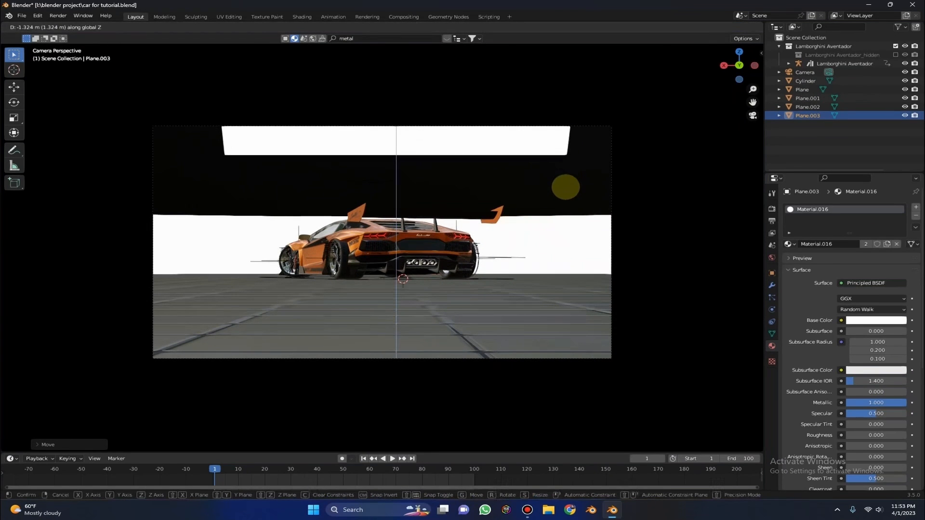
left_click(566, 187)
Step: Scale the tilted light plane down to about 0.4 and lower it along Z above the car's front
key("s")
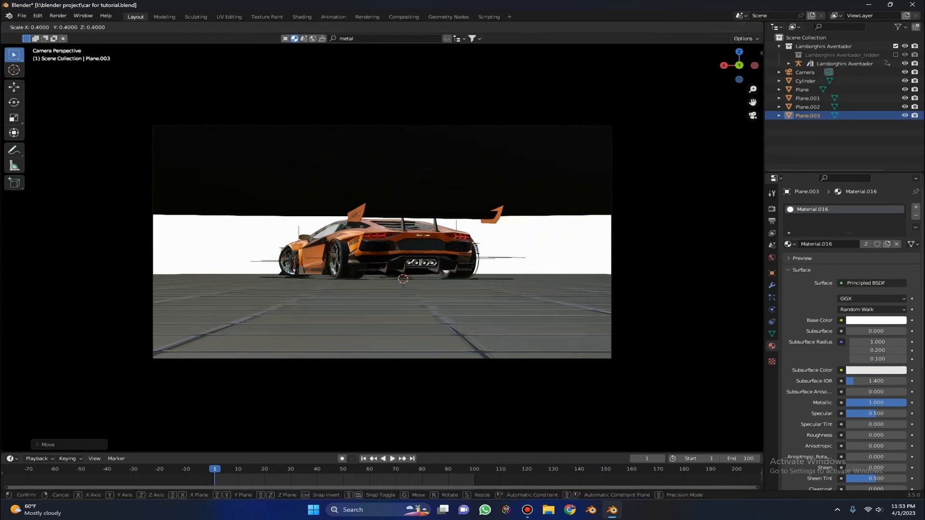
left_click(447, 155)
key("g")
key("z")
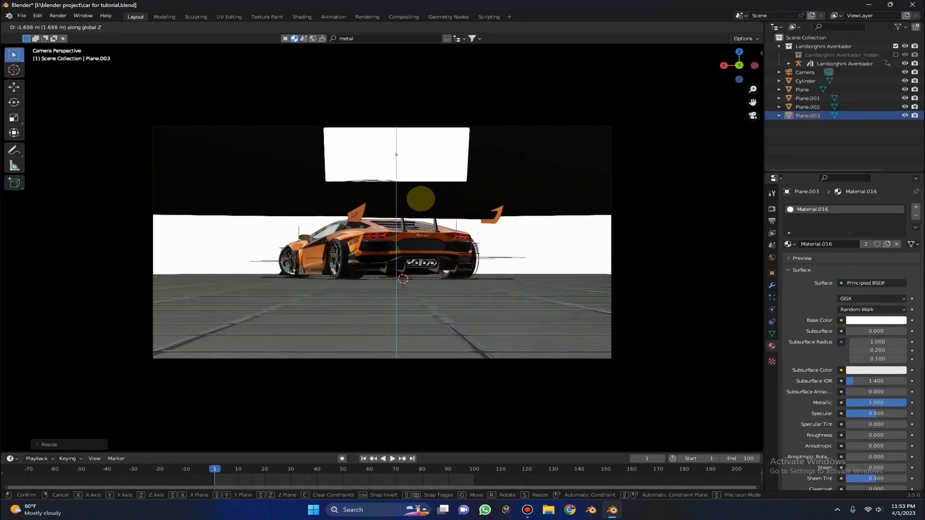
left_click(471, 182)
middle_click_drag(471, 181, 400, 166)
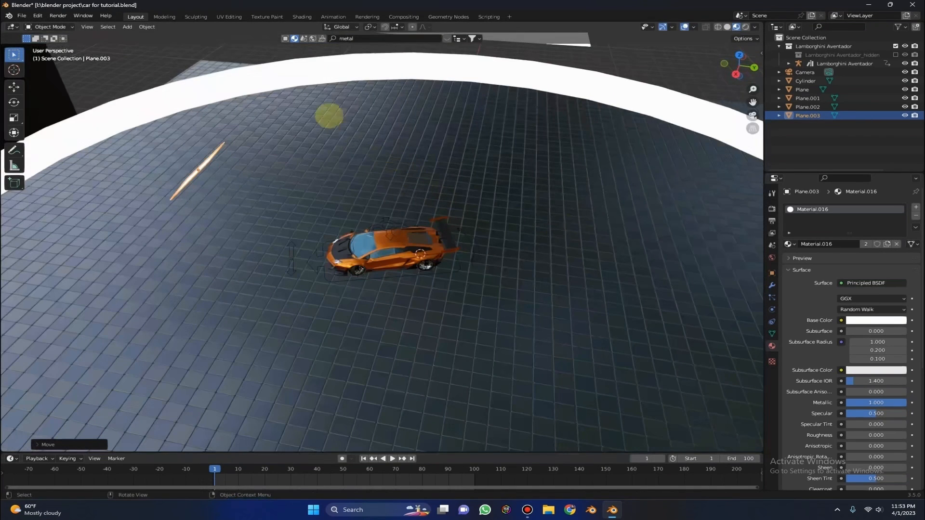
Step: Move the tilted light plane about 3.5 m along the global X axis in camera view
middle_click_drag(350, 113, 413, 141)
key("KP_0")
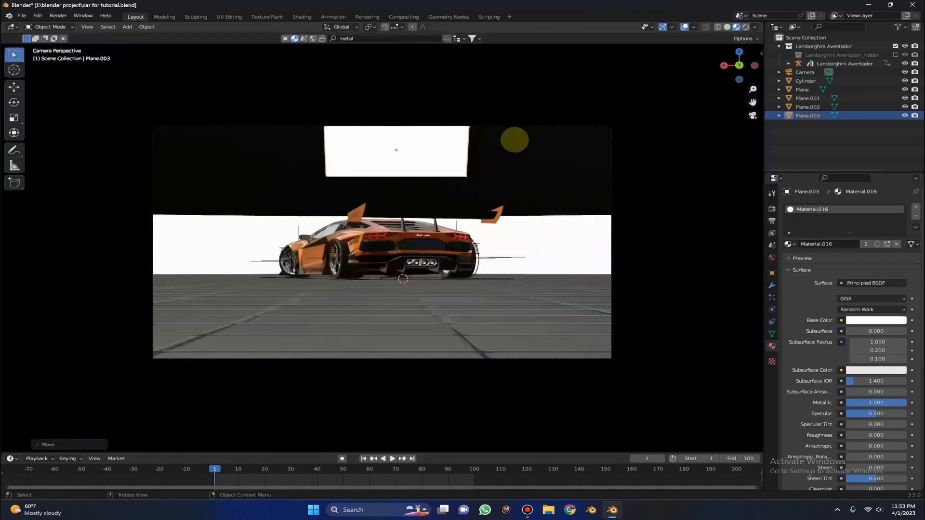
key("g")
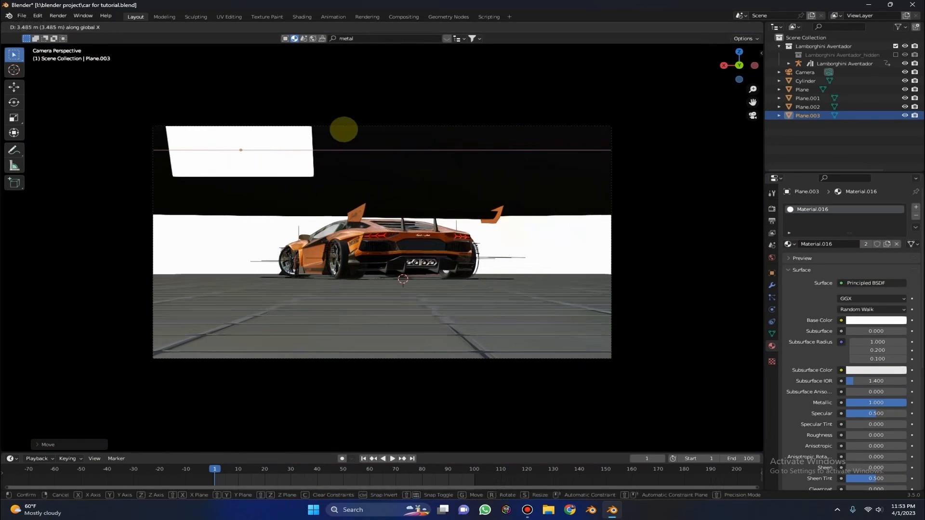
left_click(344, 129)
key("r")
key("x")
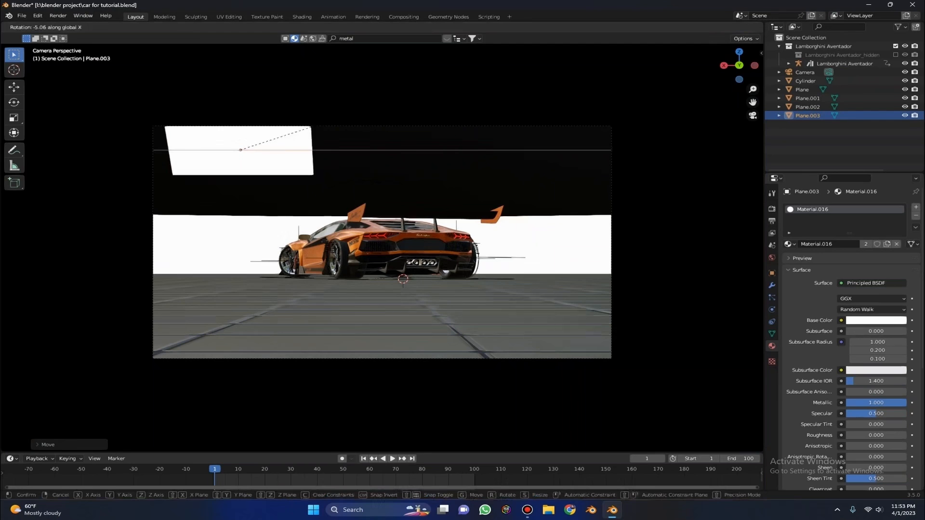
right_click(328, 80)
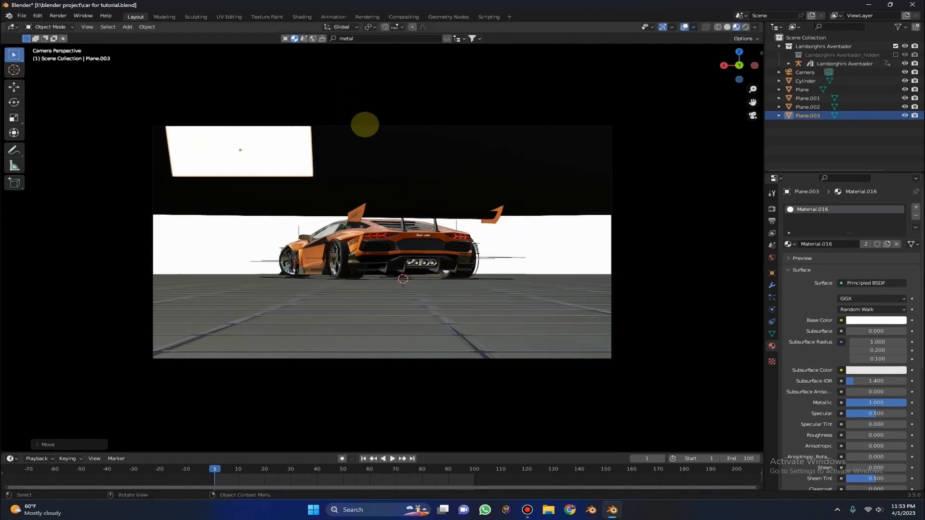
Step: Raise the tilted light plane along Z until only its lower strip remains inside the camera frame
key("g")
key("z")
left_click(358, 61)
left_click(752, 115)
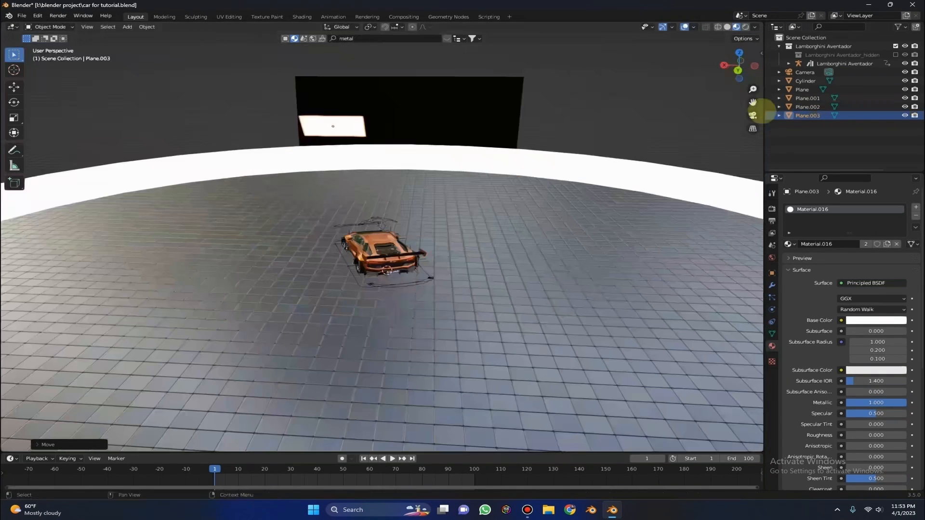
left_click(752, 115)
key("g")
key("z")
left_click(450, 165)
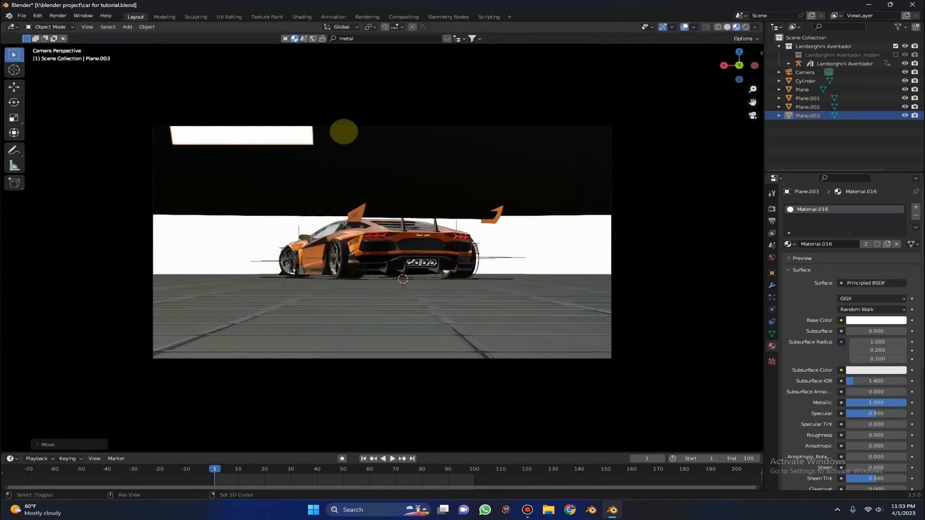
Step: Duplicate the tilted light plane along X to the opposite side of the camera frame, and shift both planes together along Z
key("shift+d")
key("x")
left_click(619, 148)
left_click(625, 147)
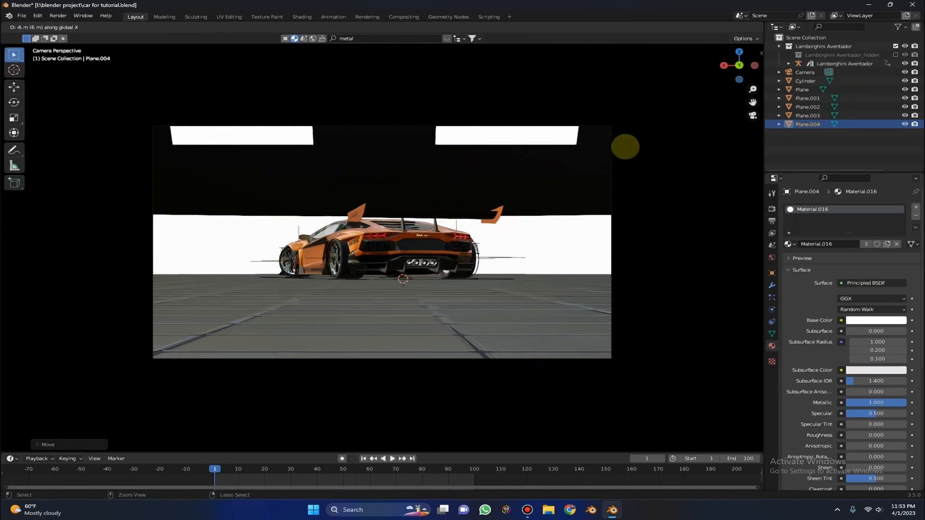
left_click(275, 127, "shift")
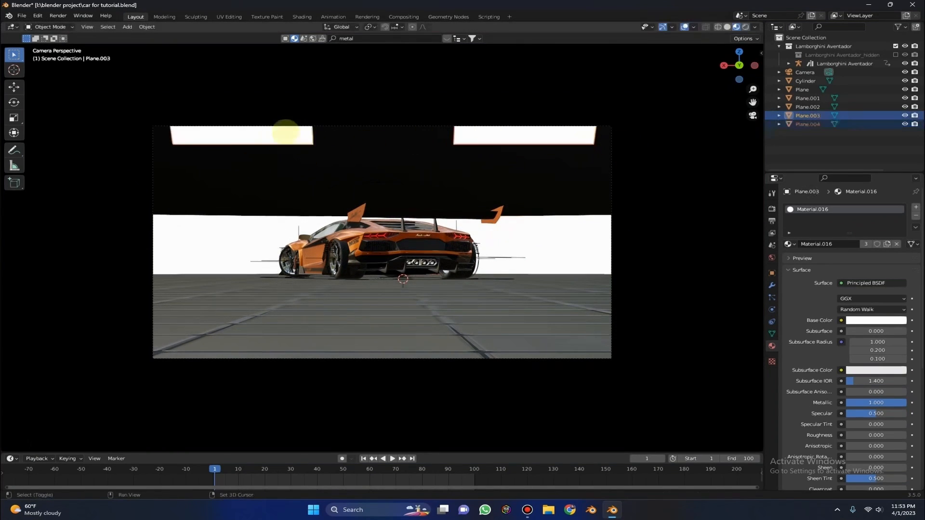
key("g")
key("z")
left_click(435, 120)
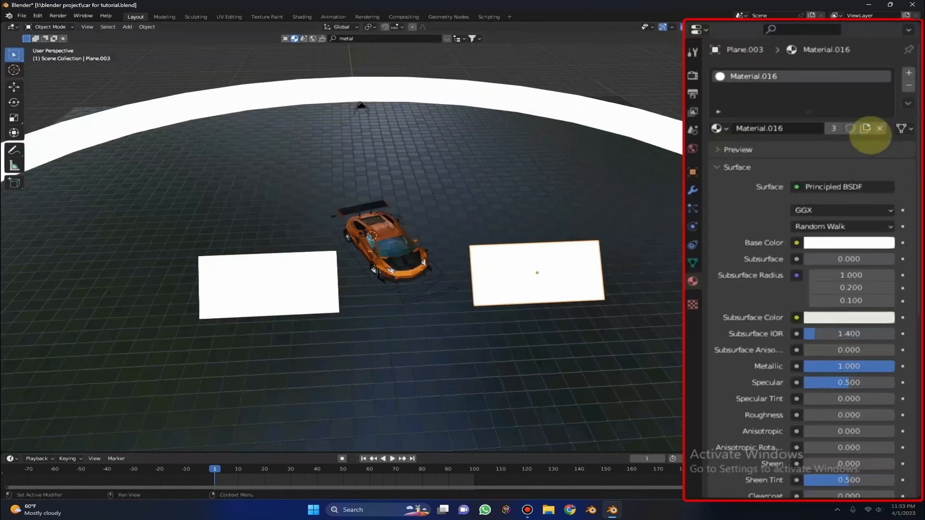
Step: Give the original tilted light plane its own material copy and make its base and emission colours red with hue 0 and saturation 1
left_click(886, 244)
left_click(871, 243)
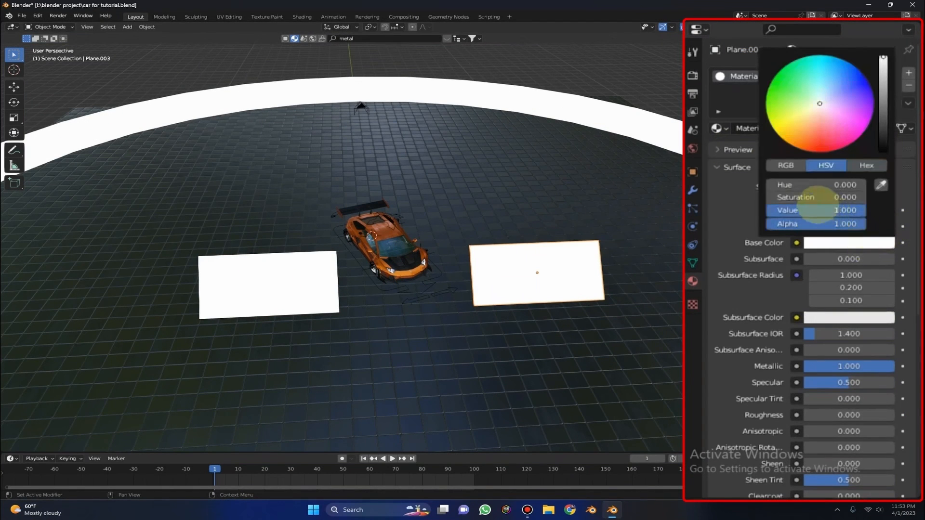
left_click_drag(814, 197, 857, 197)
scroll(809, 279, "down", 4)
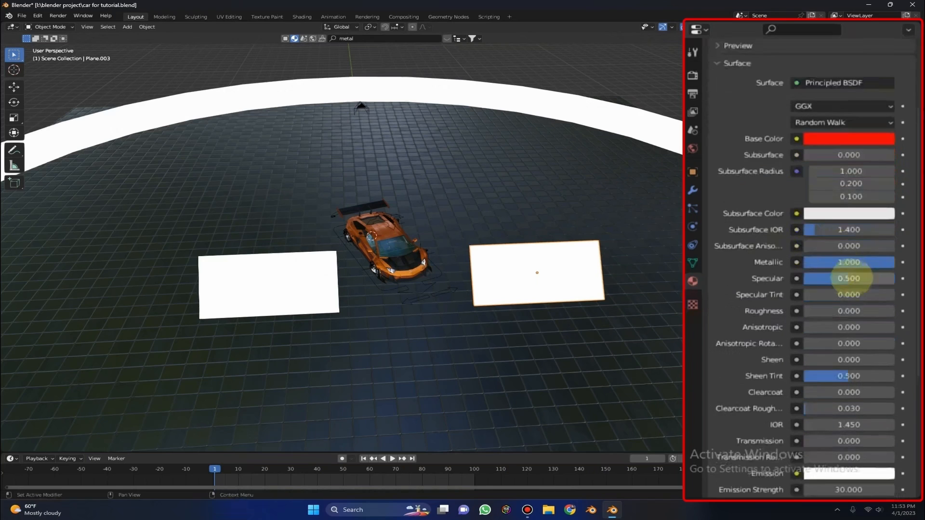
left_click(866, 474)
left_click_drag(809, 429, 862, 429)
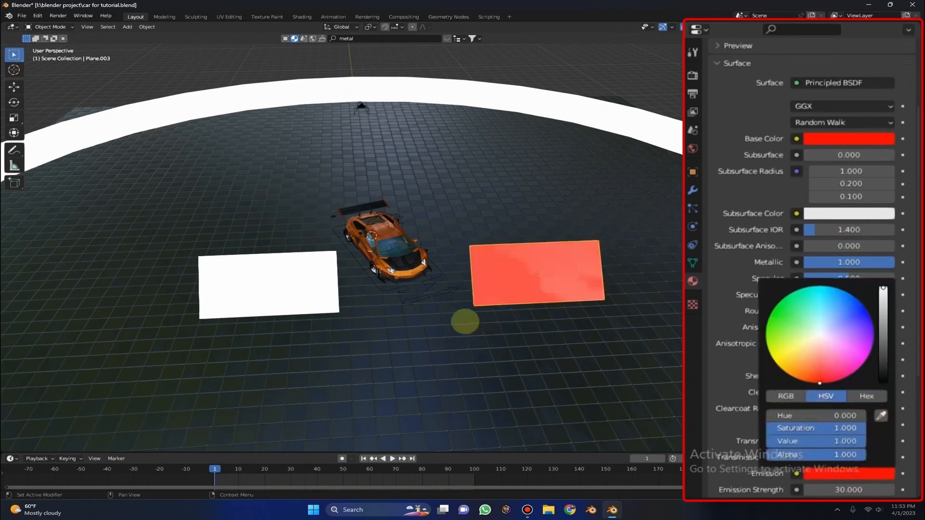
Step: Set the white tilted light plane's base colour to saturation 1 and hue 0.75
left_click(265, 267)
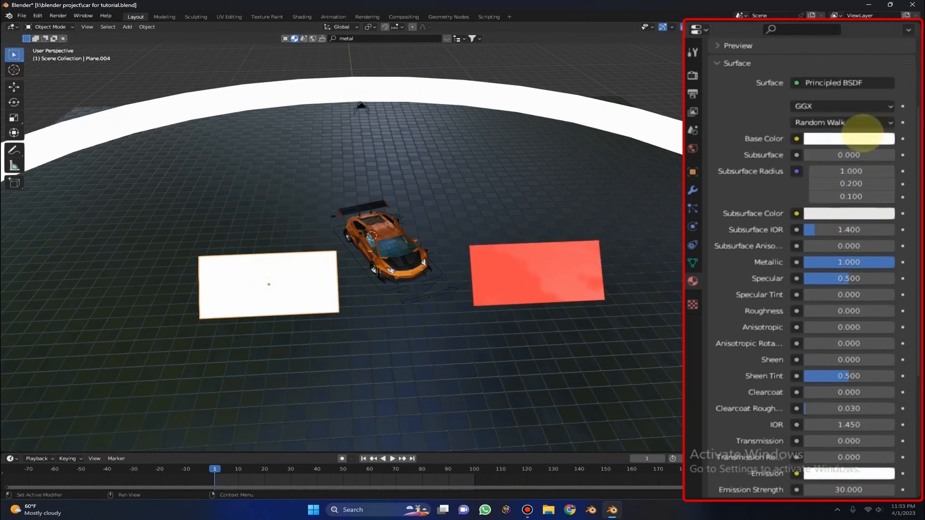
left_click(861, 137)
left_click_drag(821, 175, 838, 173)
double_click(830, 161)
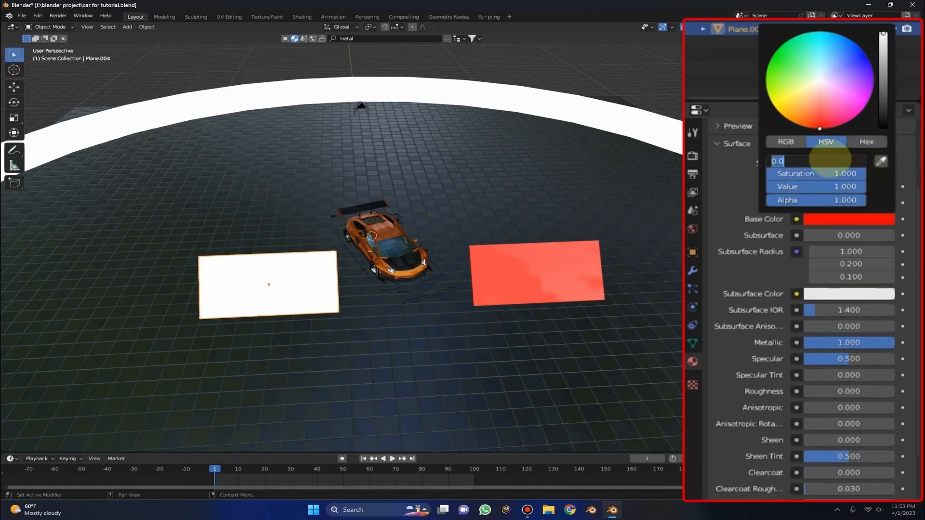
type("0.75")
key("Return")
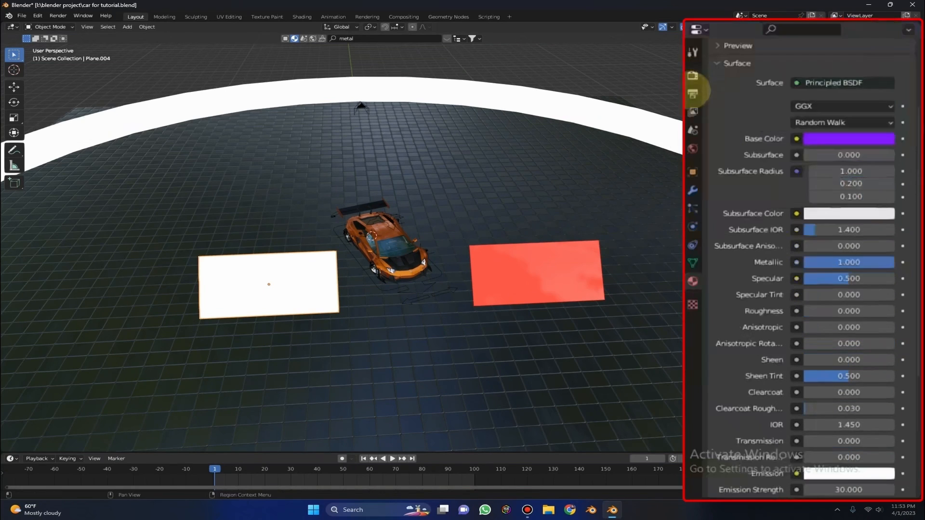
Step: Set the same plane's emission colour to saturation 1 with a purple hue
scroll(868, 337, "down", 4)
left_click(867, 342)
double_click(840, 299)
type("0.7")
key("Return")
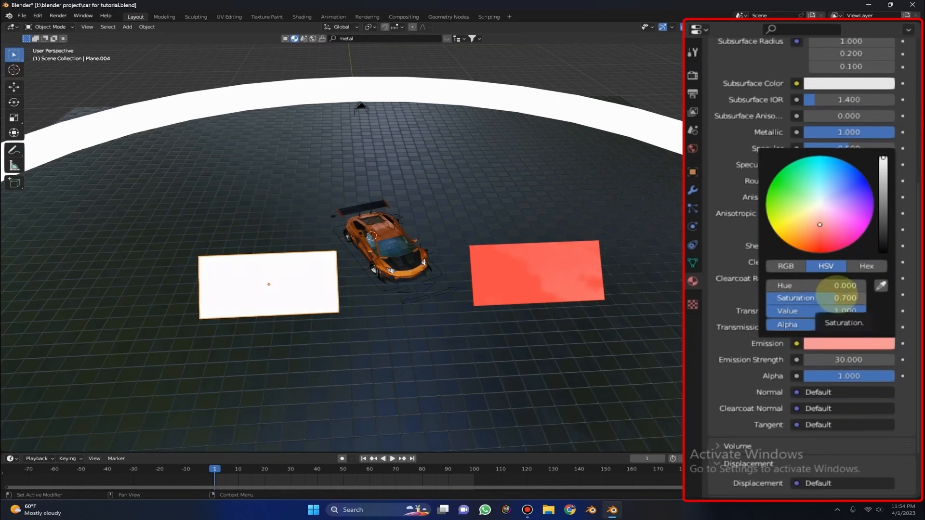
left_click_drag(842, 295, 861, 298)
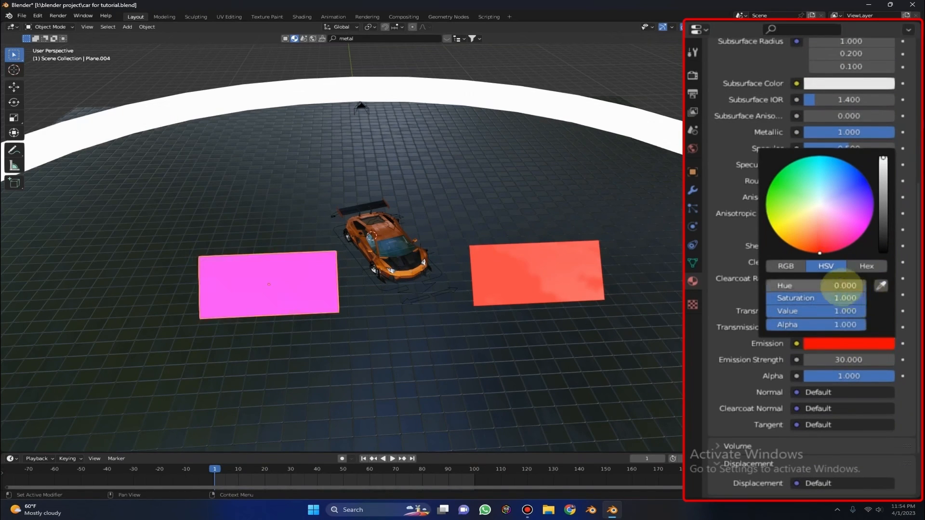
double_click(839, 285)
type(".7")
key("Return")
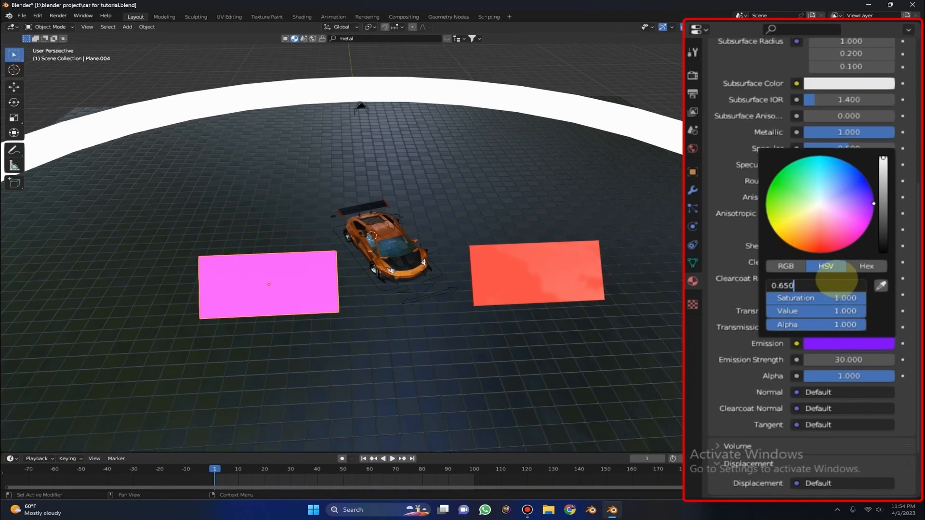
Step: Set the plane's emission hue to 0.65 and change its base colour to the same blue
key("Return")
scroll(848, 262, "up", 5)
left_click(853, 138)
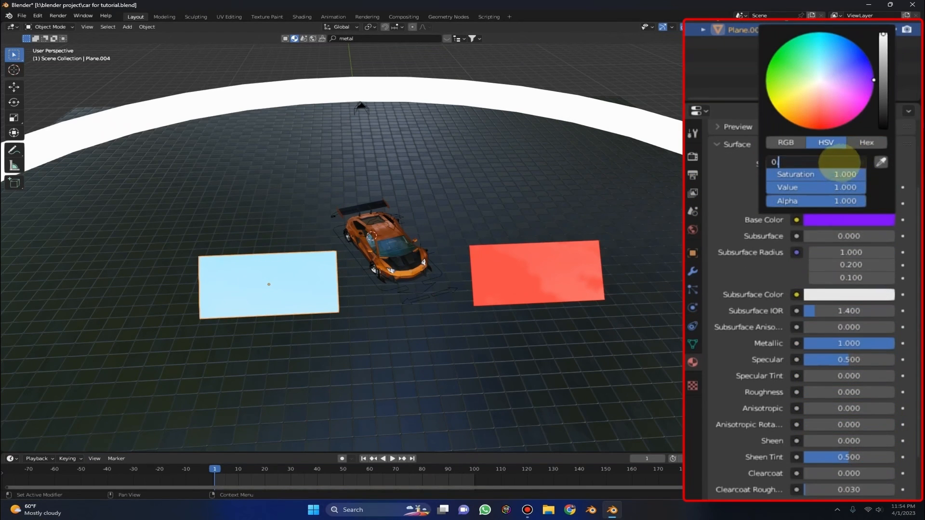
key("Return")
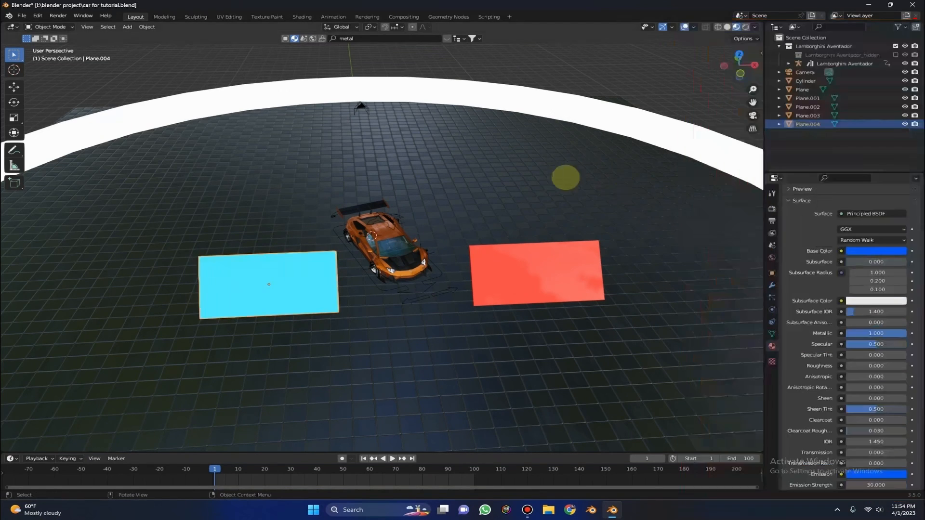
Step: Preview the coloured lights with rendered shading through the camera and save the file
scroll(680, 179, "down", 3)
left_click(753, 116)
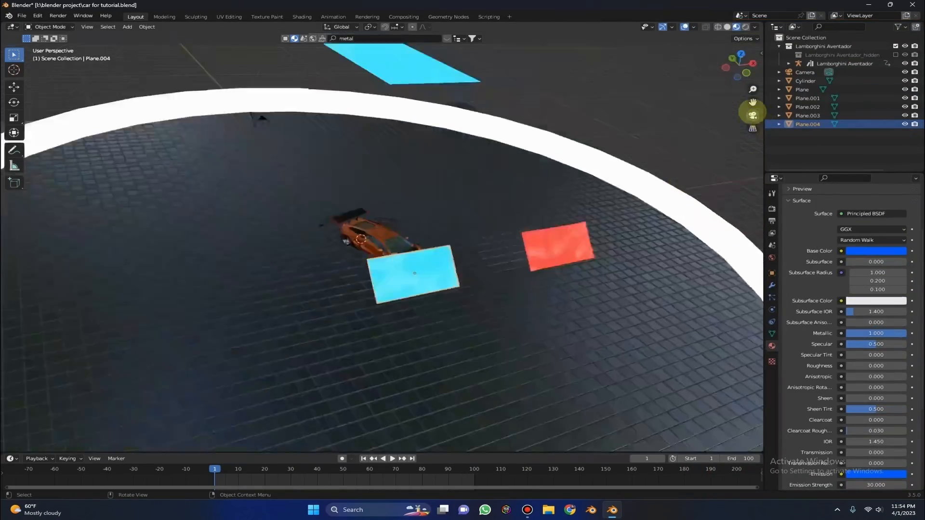
left_click(745, 27)
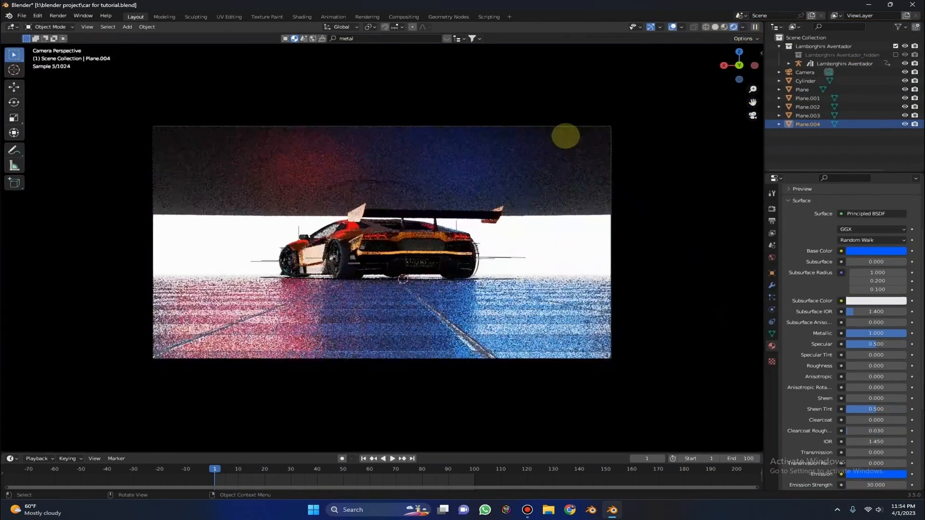
scroll(381, 242, "up", 3)
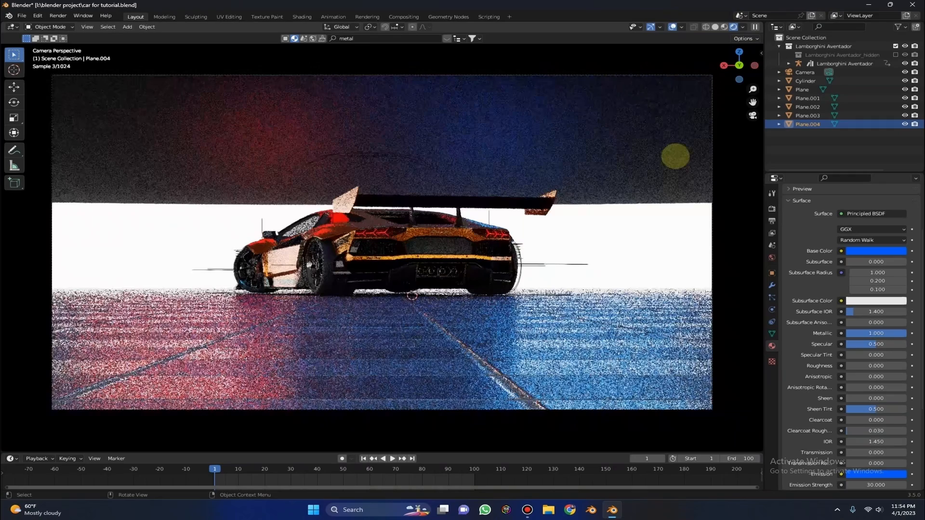
key("ctrl+s")
Step: Set the blue light material's emission strength to 10
double_click(839, 490)
type("10")
key("Return")
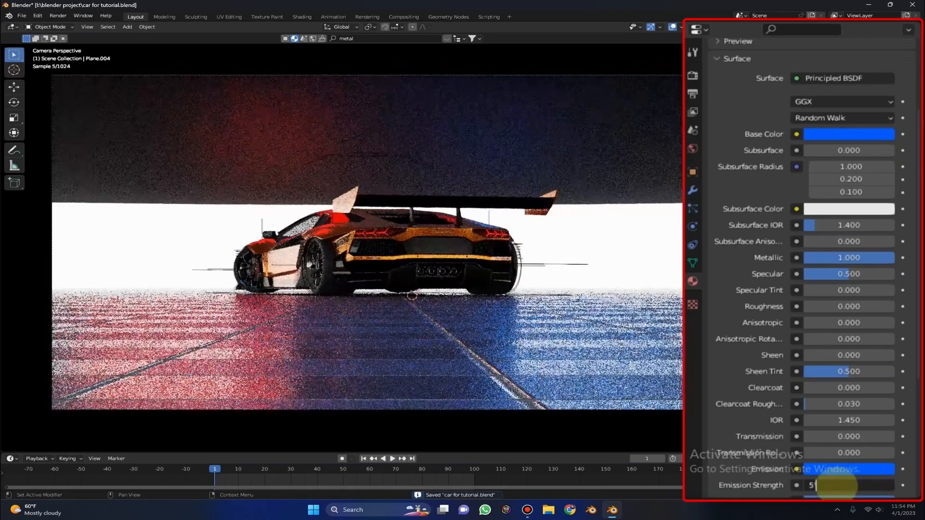
Step: Switch to material preview shading, select the red and blue light planes together, and reposition them along the Y and Z axes
middle_click_drag(458, 241, 598, 155)
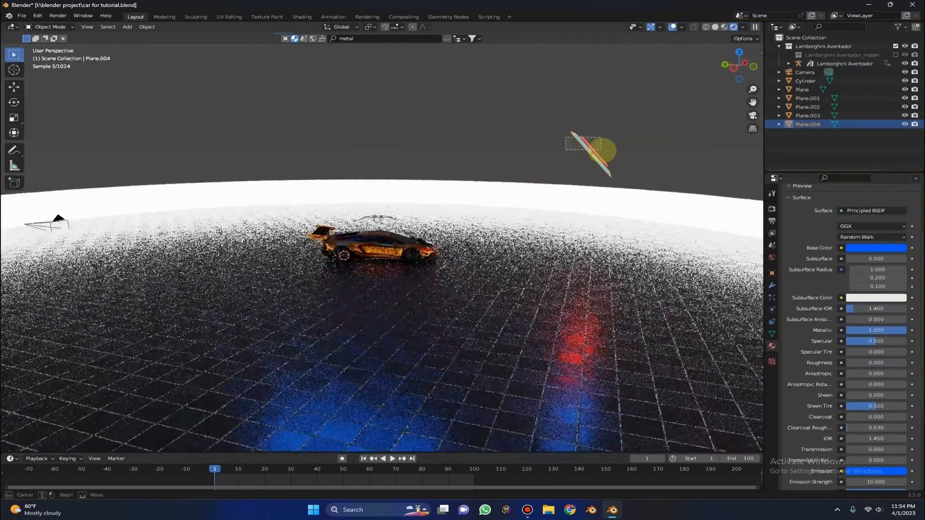
left_click(724, 27)
middle_click_drag(698, 86, 684, 150)
scroll(684, 149, "down", 5)
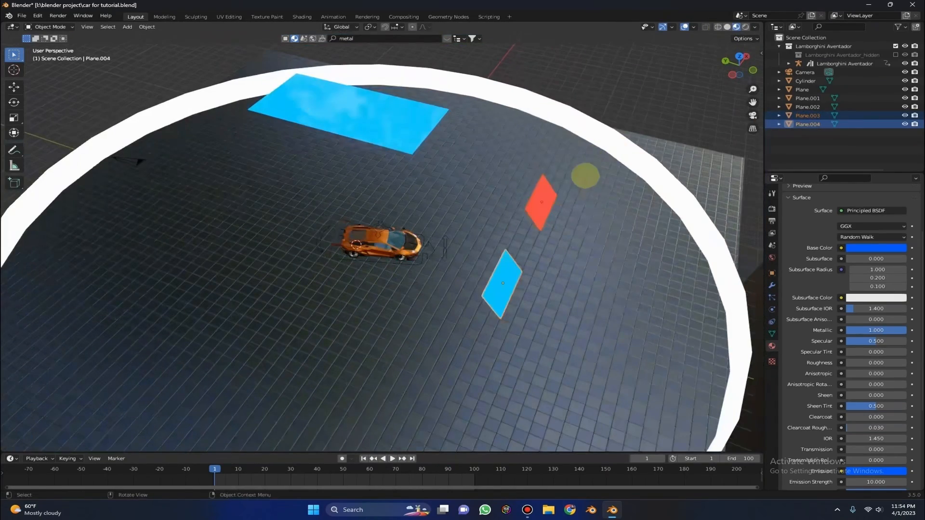
key("g")
key("Escape")
key("g")
key("y")
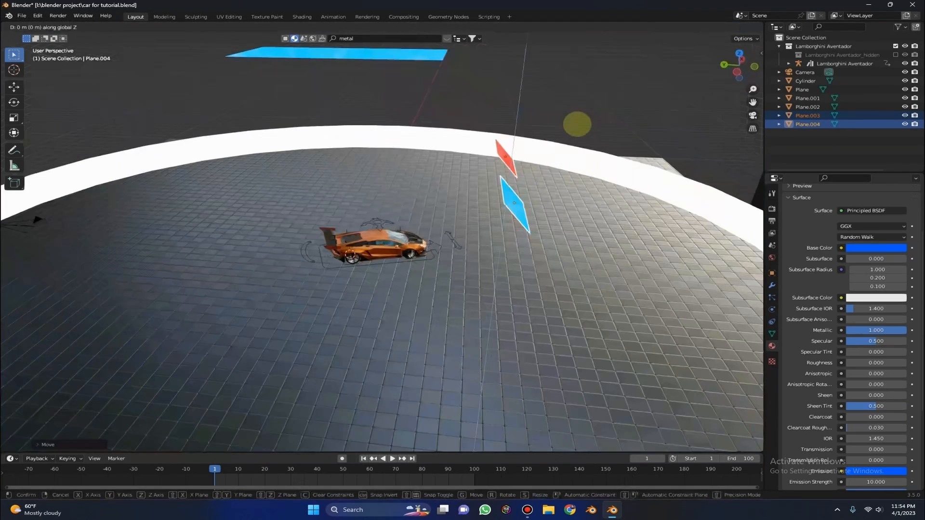
left_click(577, 130)
Step: Give the large overhead light plane a separate material and set its base colour's hue to 0
middle_click_drag(576, 130, 547, 145)
left_click(390, 54)
scroll(855, 221, "down", 1)
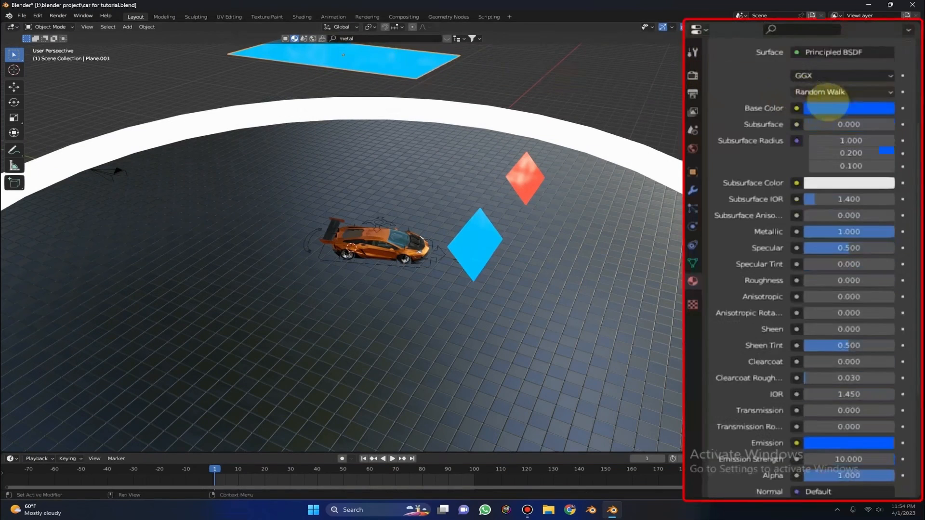
scroll(868, 224, "up", 4)
left_click(860, 215)
left_click_drag(835, 157, 765, 154)
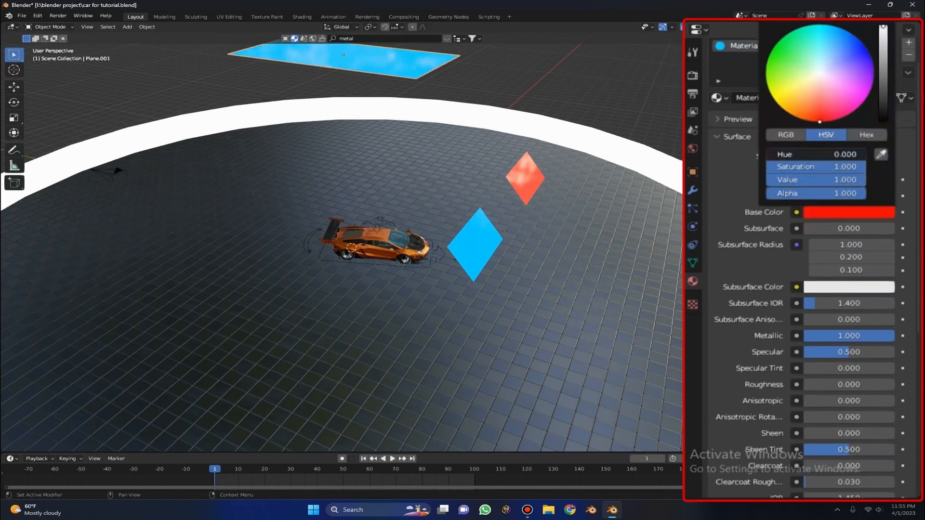
Step: Set the overhead light plane's emission strength to 50 and make its emission colour white
scroll(850, 328, "down", 10)
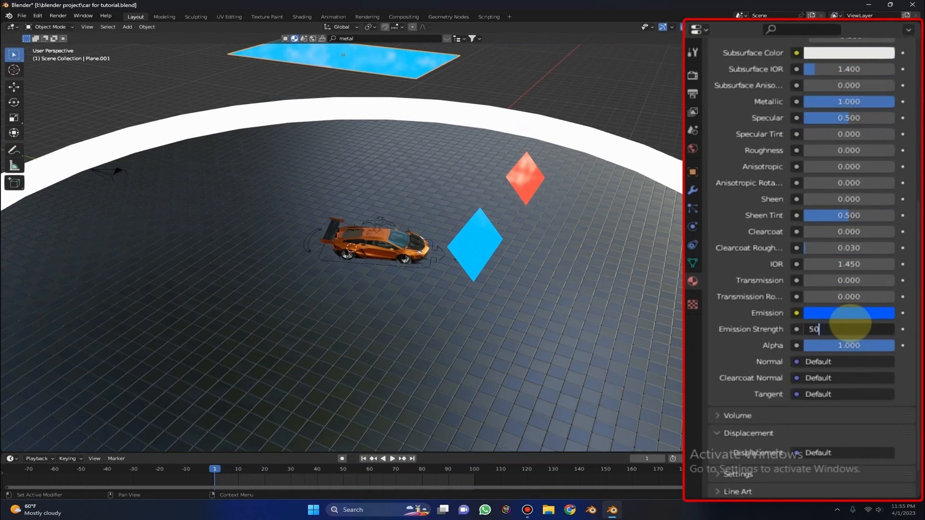
key("Return")
left_click(850, 310)
left_click_drag(836, 255, 770, 267)
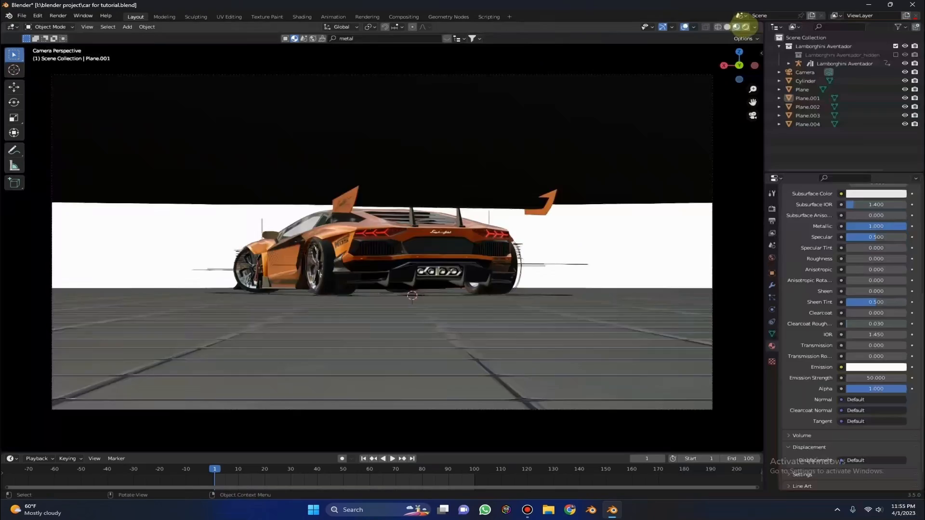
Step: Check the lighting with rendered shading through the camera and from above behind the car, and save the file
left_click(746, 27)
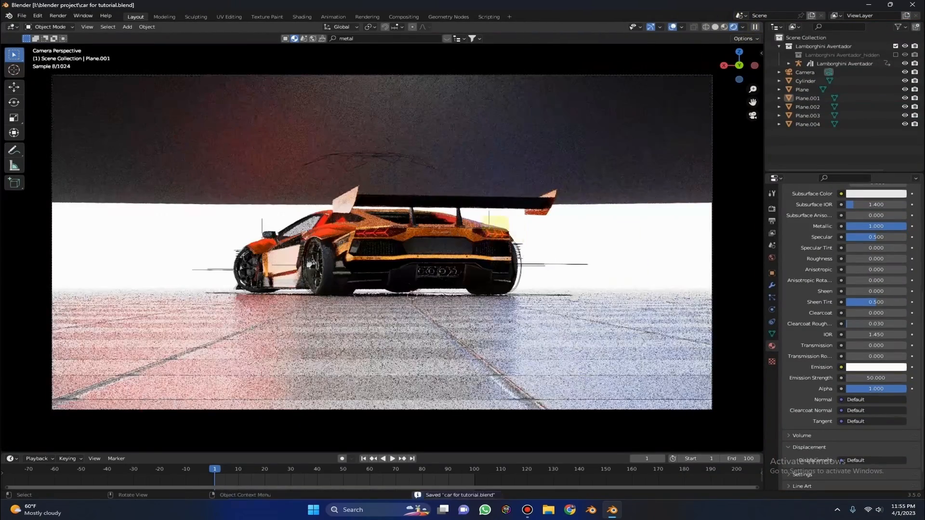
key("KP_0")
middle_click_drag(485, 172, 496, 153)
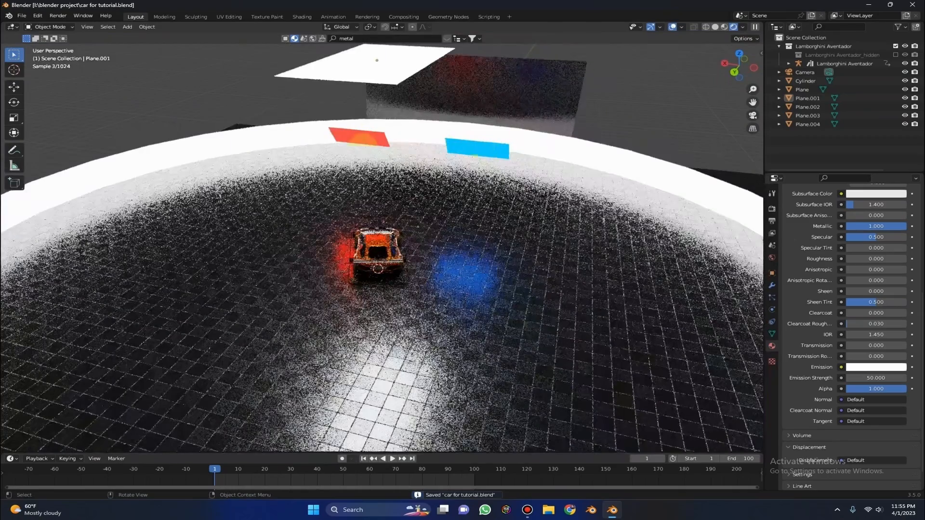
Step: Set the red light plane's emission strength to 10 and view the scene through the camera
left_click(451, 143)
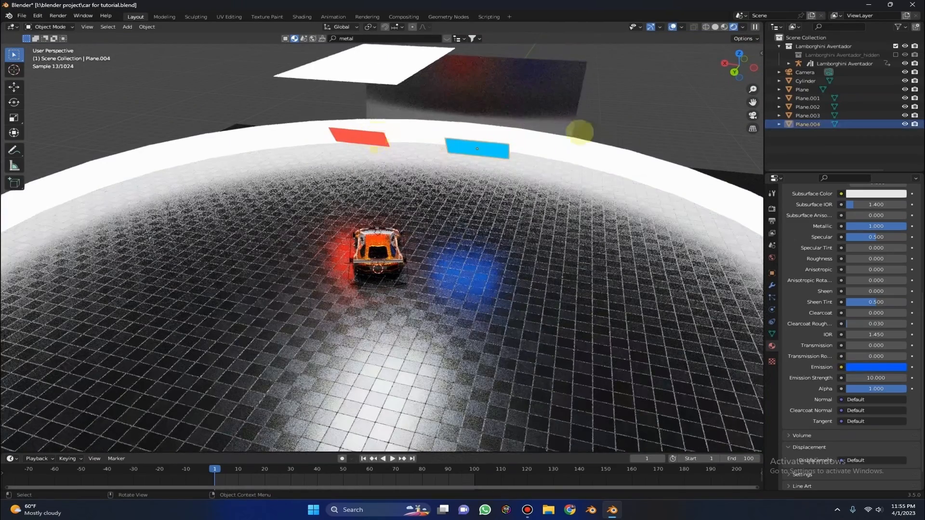
left_click(359, 137)
left_click(448, 119)
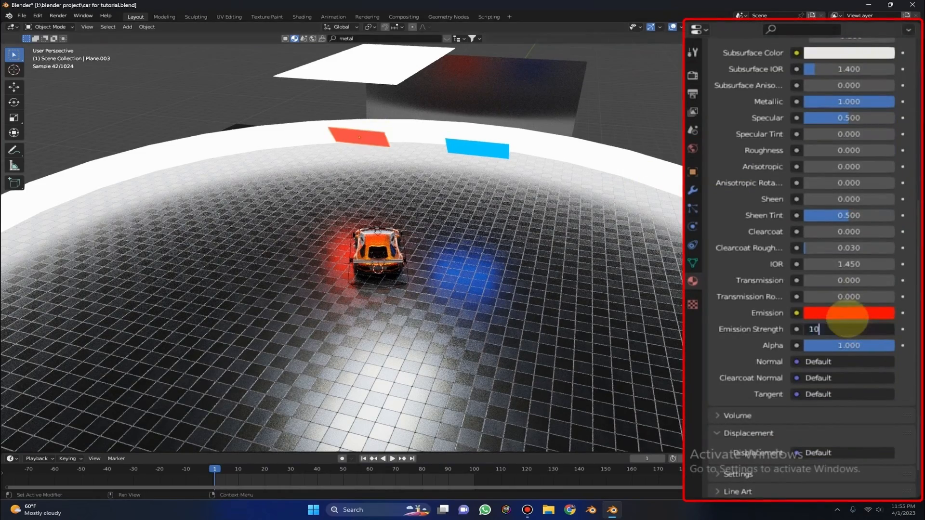
type("10")
key("Return")
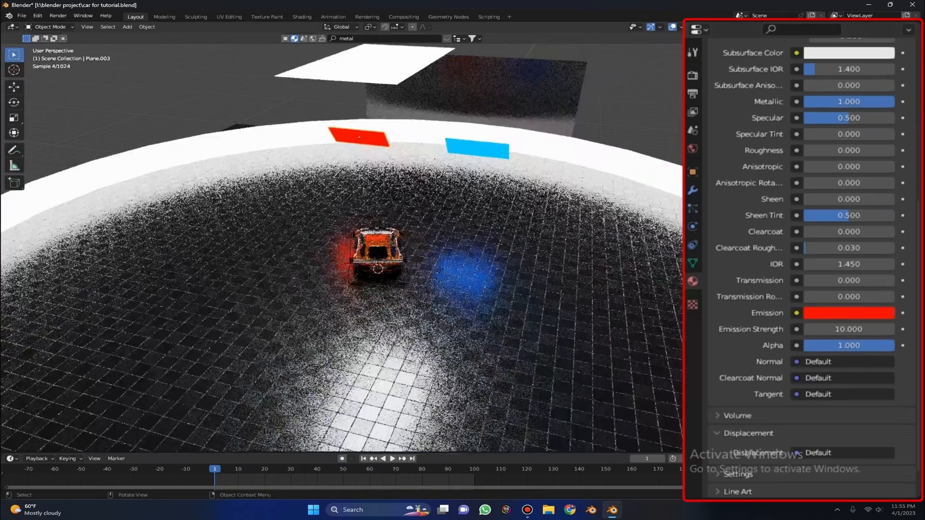
key("KP_0")
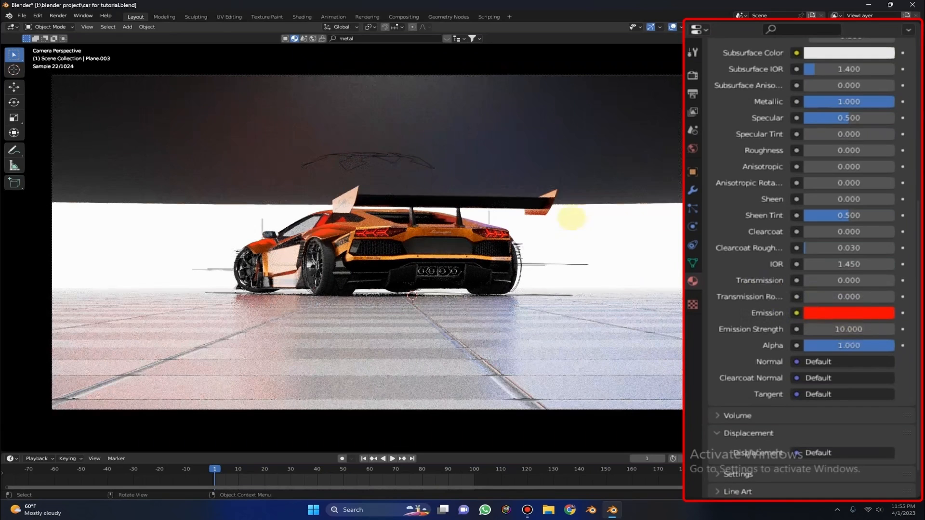
Step: Set the Cycles render device to GPU Compute and enable viewport denoising
left_click(559, 192)
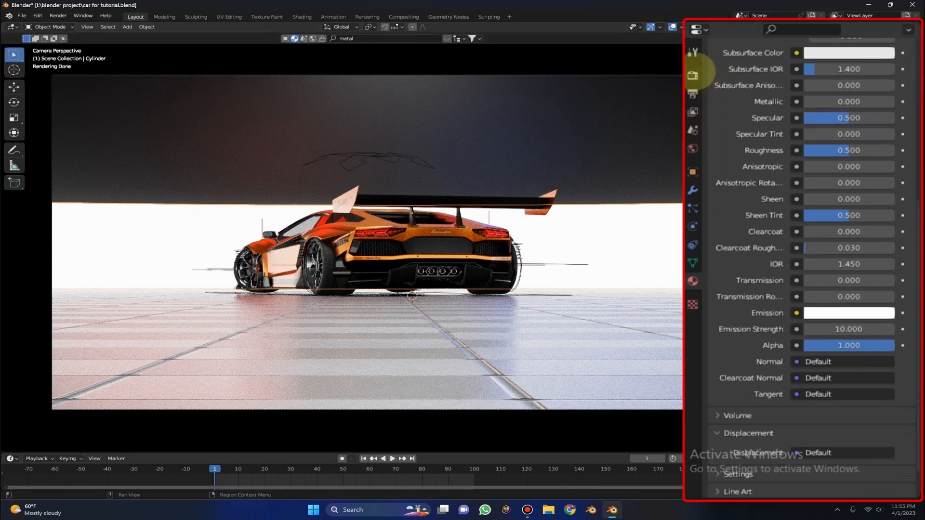
left_click(693, 76)
scroll(814, 96, "up", 4)
left_click(819, 105)
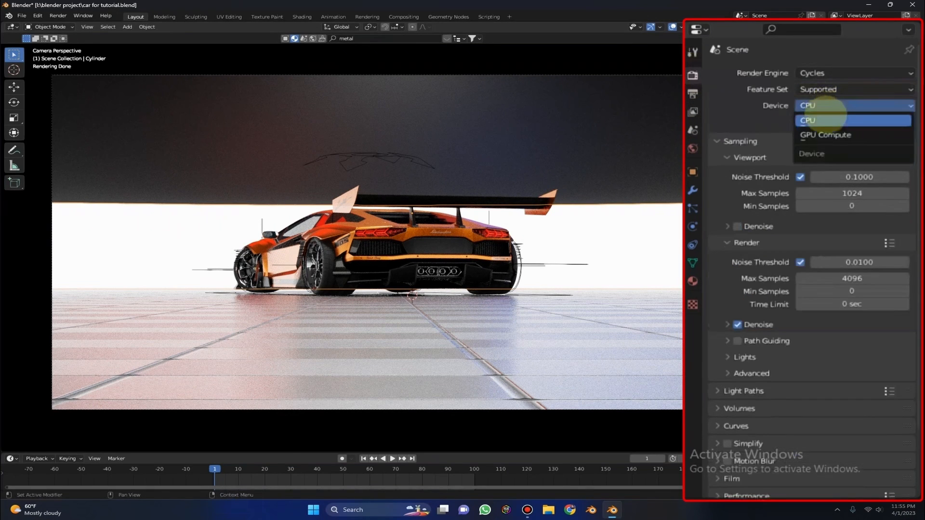
left_click(826, 134)
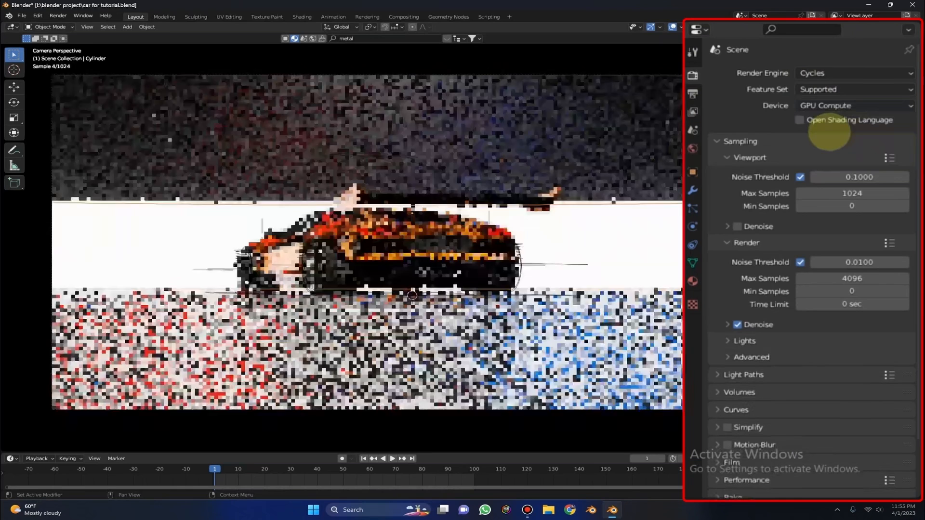
left_click(736, 227)
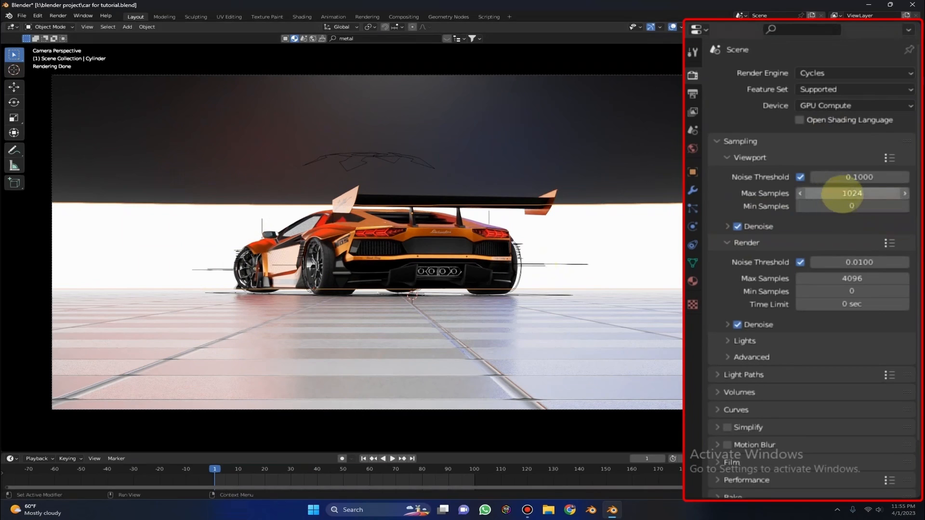
Step: Set the maximum samples to 100 for both the viewport and the final render
left_click(842, 193)
type("100")
left_click(862, 278)
type("1")
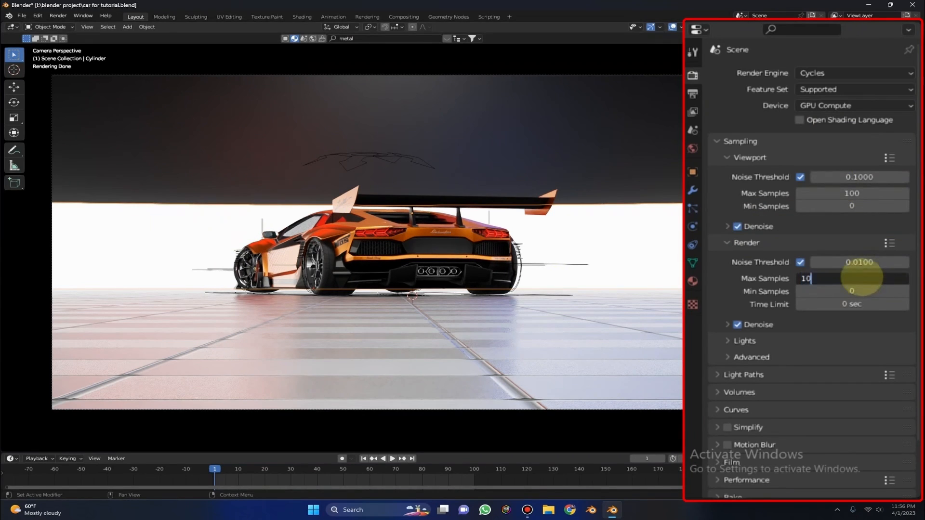
key("Return")
Step: In the colour management settings, compare the Standard and Filmic view transforms and return to Filmic
scroll(819, 337, "down", 3)
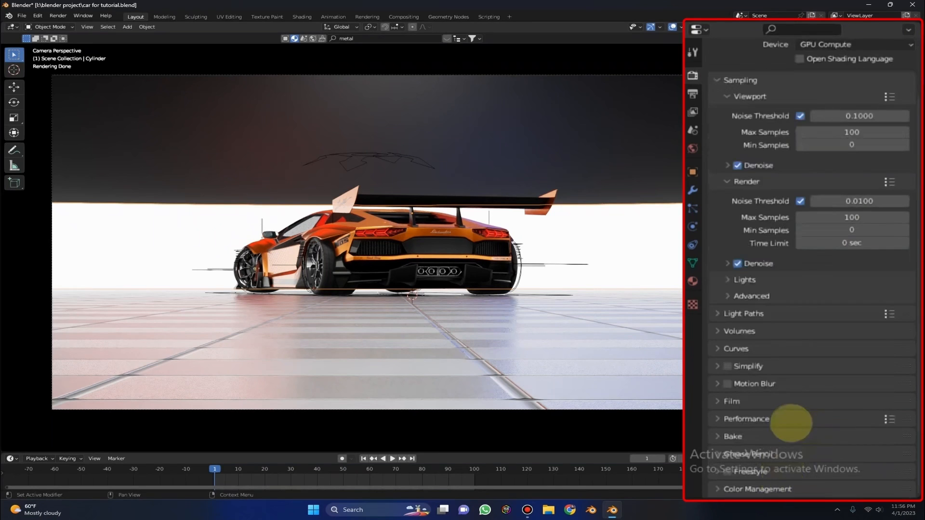
scroll(807, 382, "down", 2)
scroll(807, 382, "down", 3)
left_click(847, 407)
left_click(851, 411)
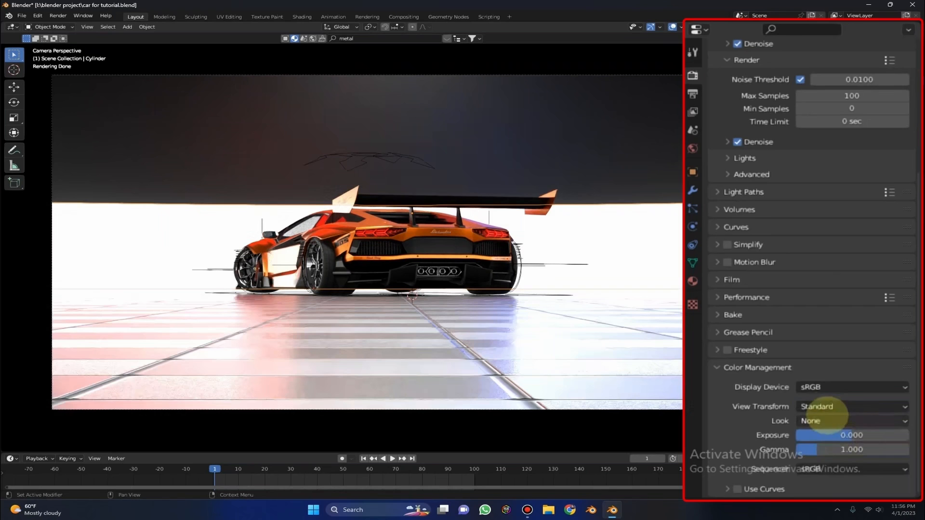
left_click(850, 407)
left_click(850, 435)
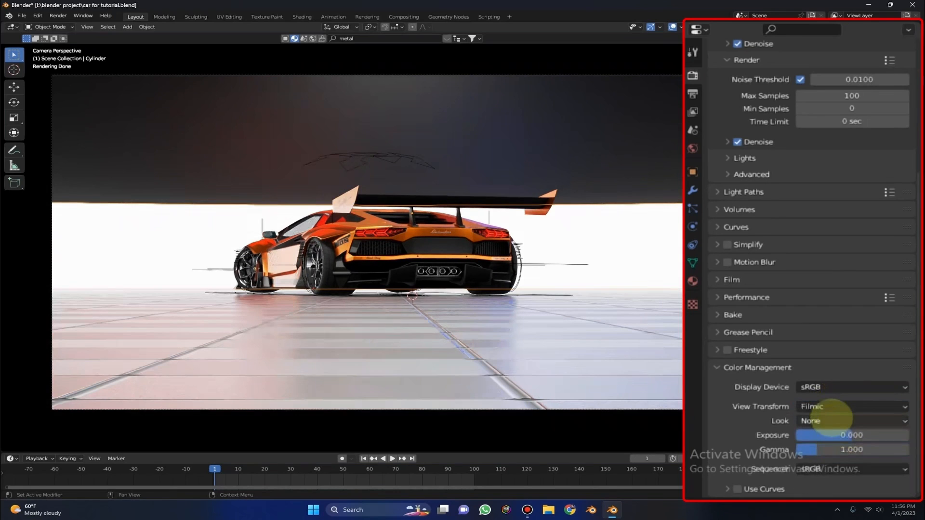
left_click(832, 409)
left_click(831, 409)
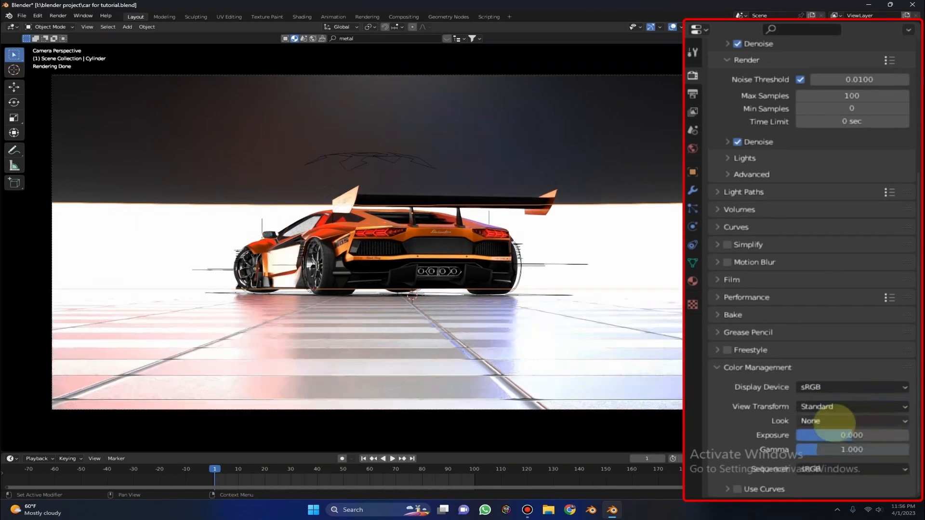
left_click(831, 407)
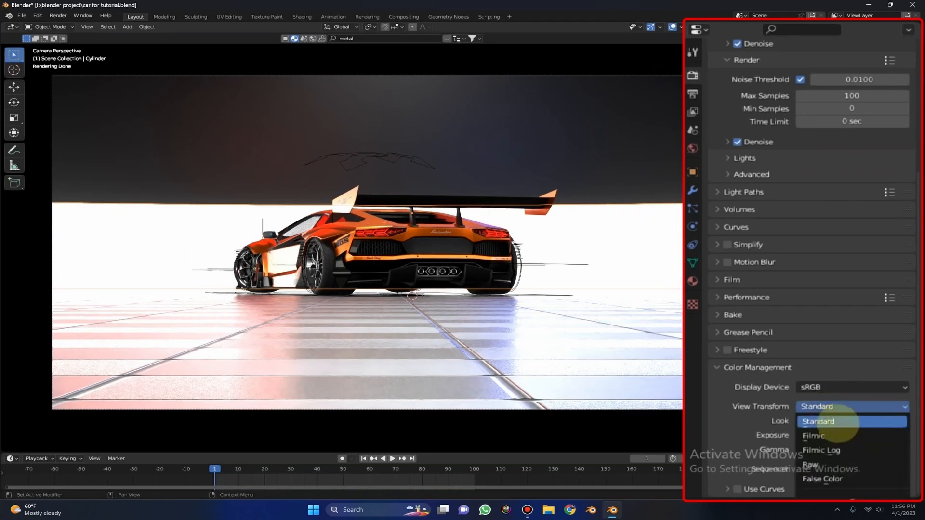
left_click(838, 433)
Step: Try the High Contrast look, and settle on Medium High Contrast for colour management
left_click(836, 421)
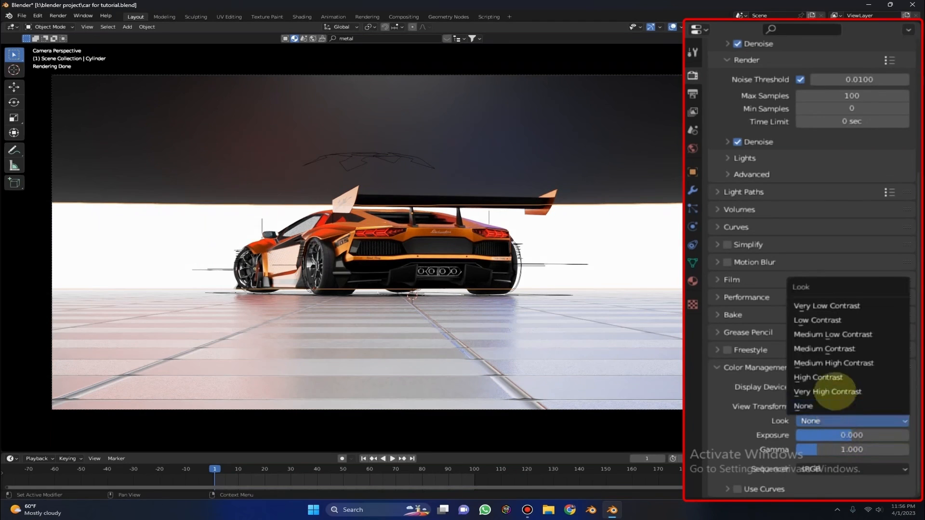
left_click(841, 376)
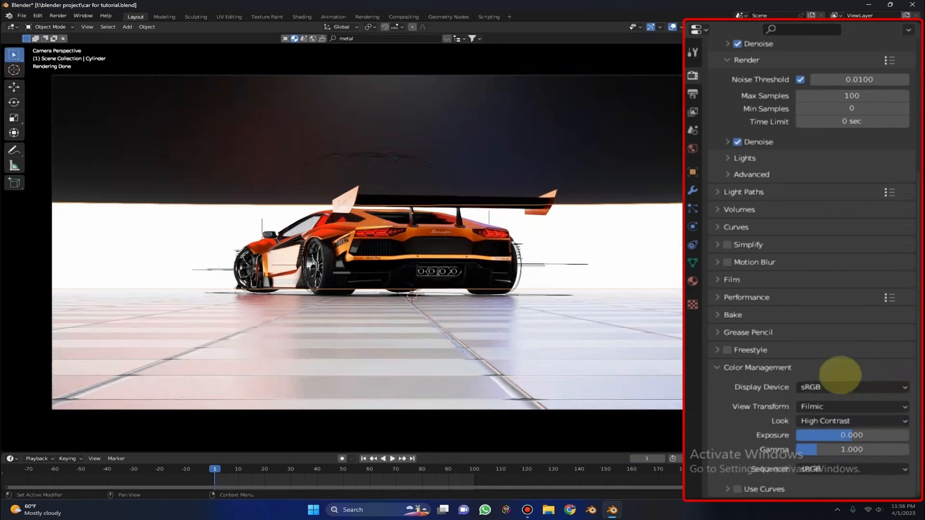
left_click(838, 421)
left_click(827, 361)
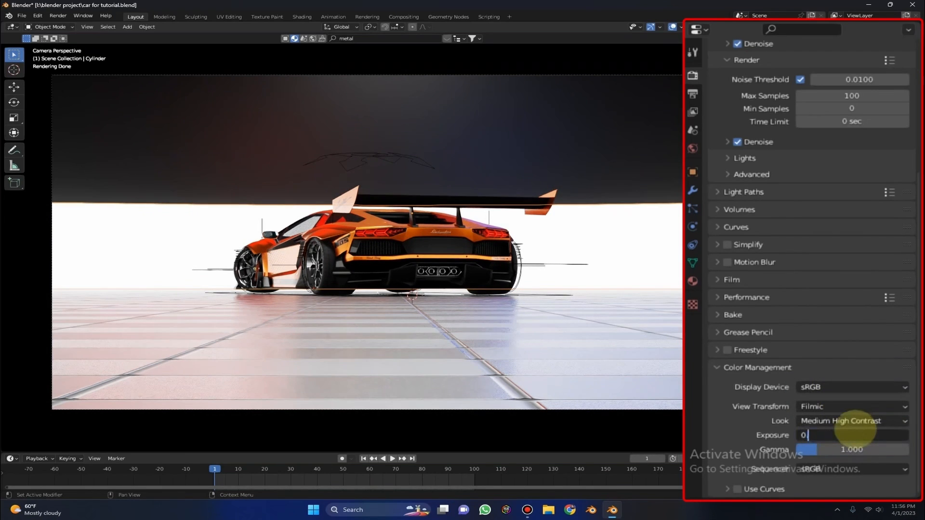
Step: Set the colour management exposure to 0.2 and the gamma to 1.2, after trying an exposure of 0.3
key("Return")
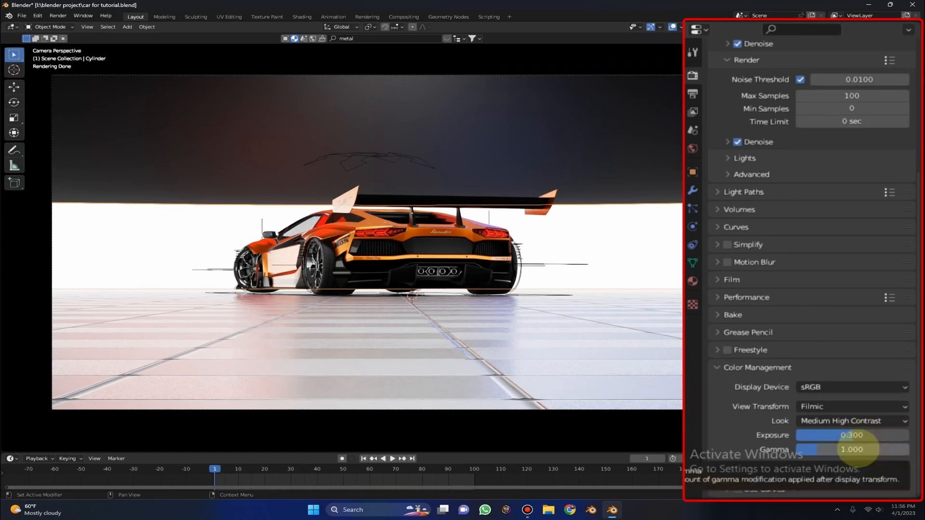
left_click(846, 435)
type("0")
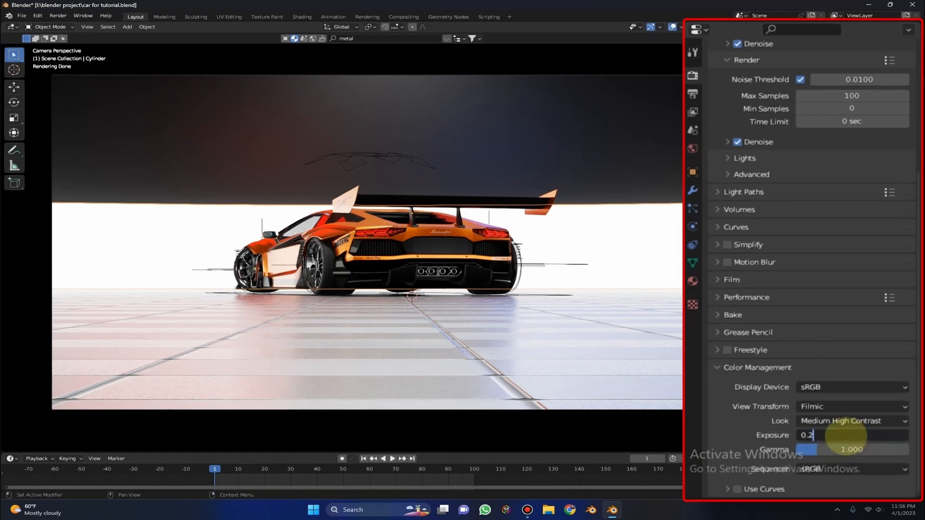
type(".2")
key("Return")
double_click(856, 448)
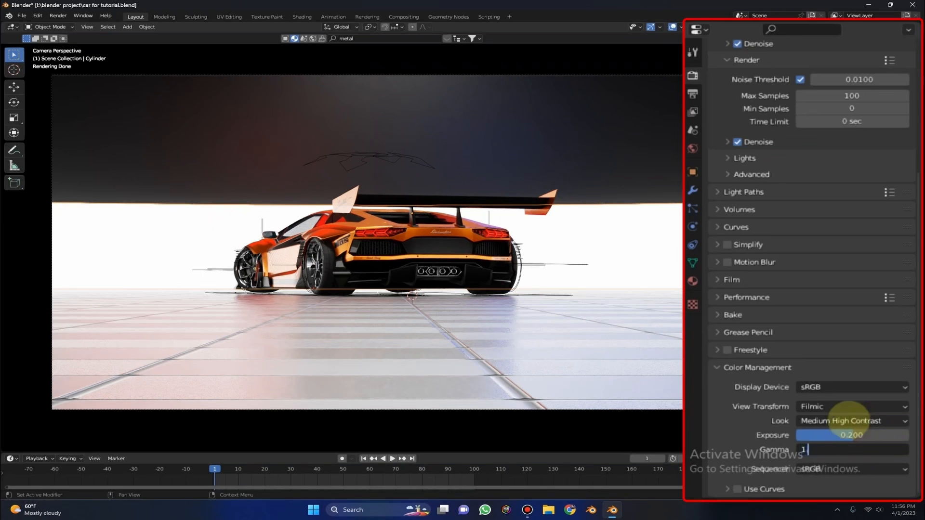
key("Return")
Step: Try the Standard view transform with the adjusted exposure and gamma, and switch back to Filmic
left_click(850, 407)
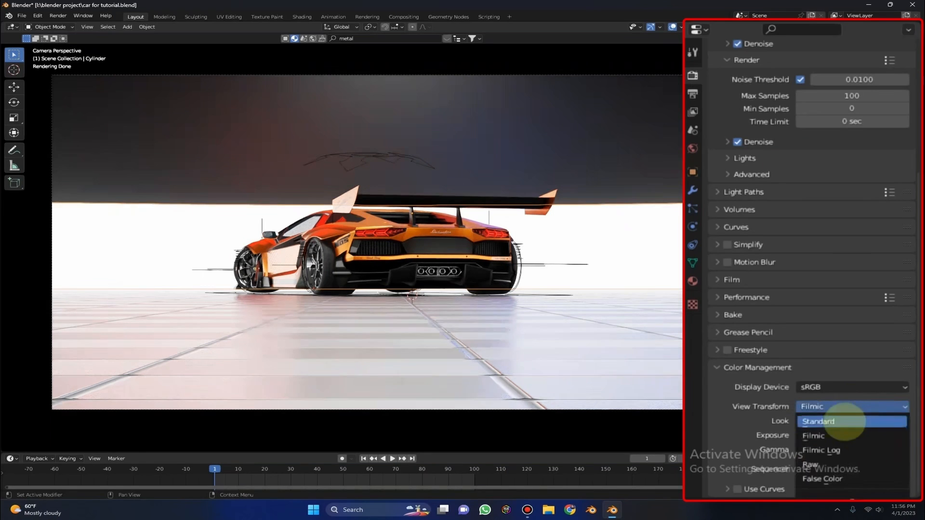
left_click(844, 420)
left_click(847, 407)
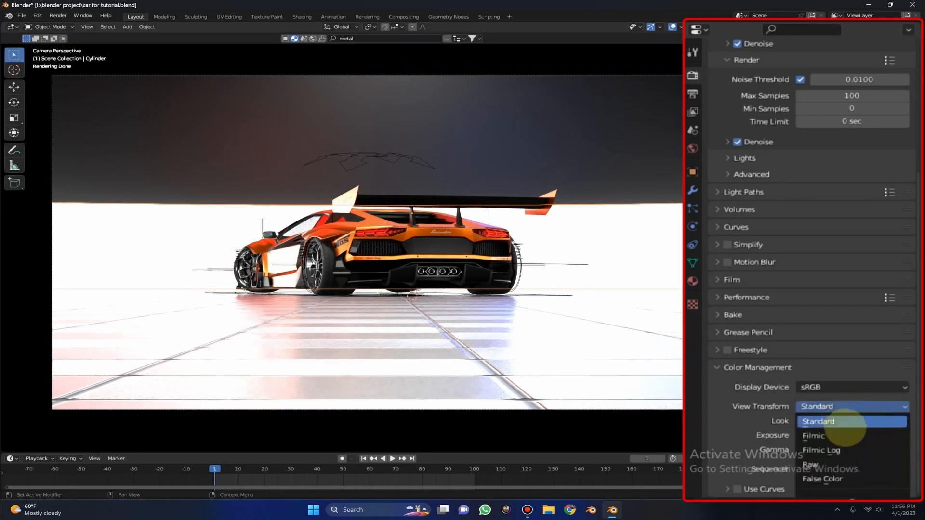
left_click(846, 435)
Step: Save the file with the new render and colour management settings
right_click(496, 198)
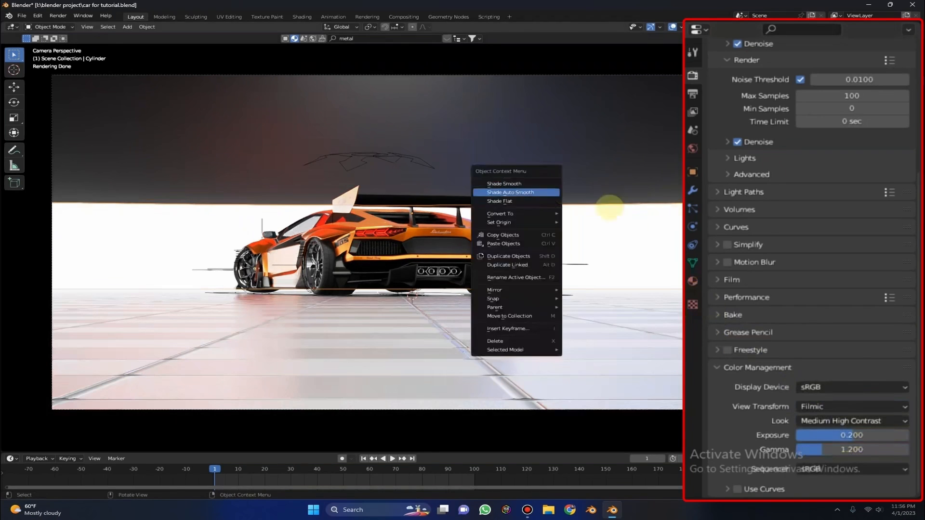
key("ctrl+s")
scroll(836, 165, "up", 8)
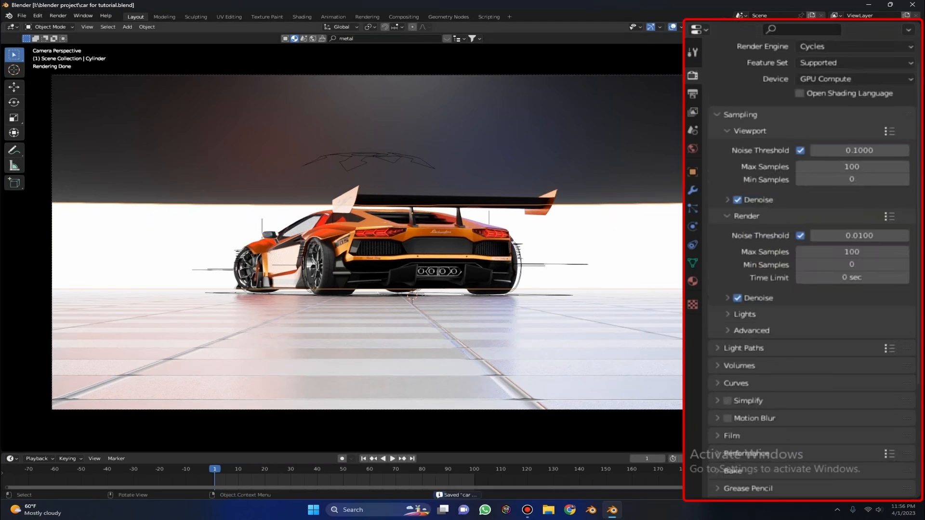
Step: Select the camera, enable its depth of field, and set the F-Stop to 1
left_click(713, 231)
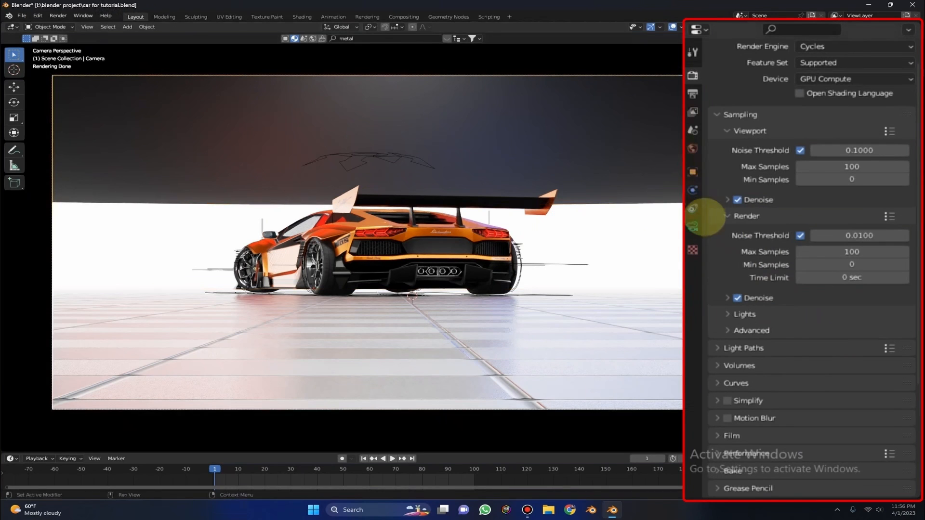
left_click(693, 227)
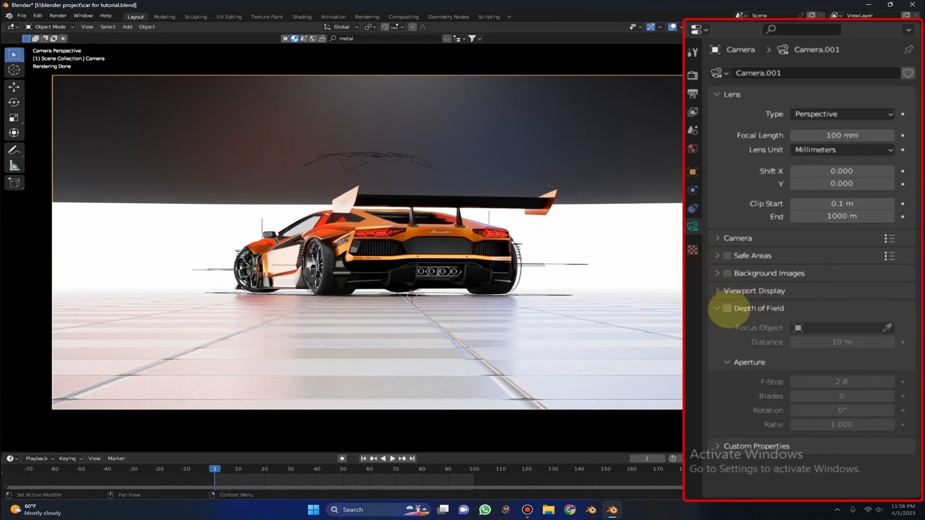
left_click(726, 308)
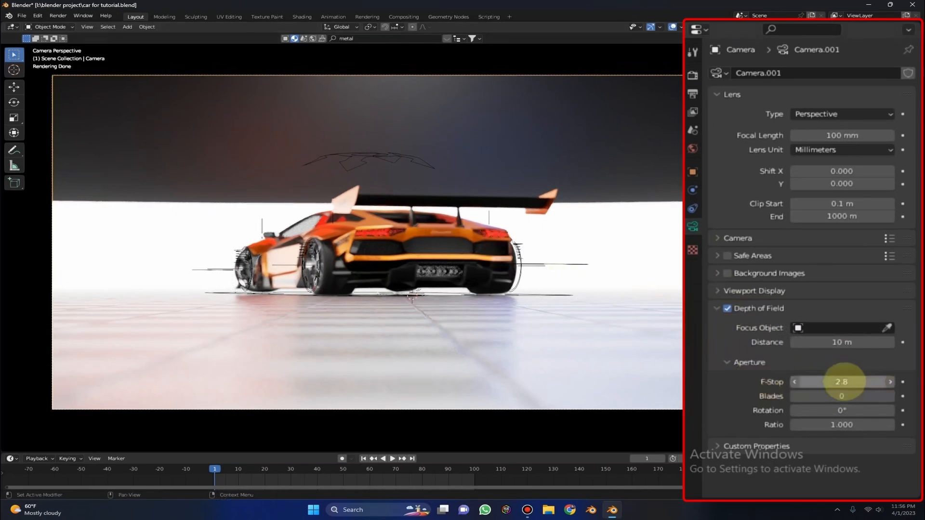
left_click(843, 382)
type("1")
key("Return")
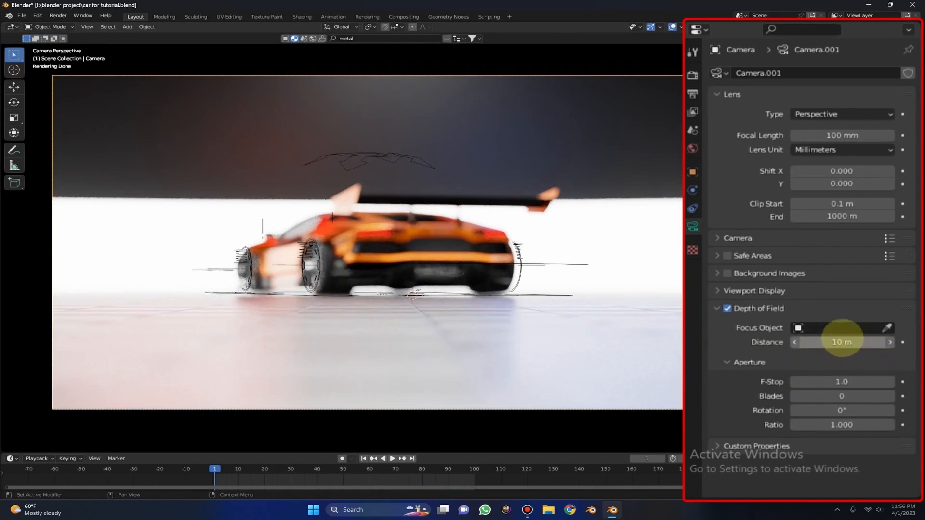
Step: Set the camera's focus distance to 2 m and its F-Stop to 5
left_click(845, 341)
type("2")
key("Return")
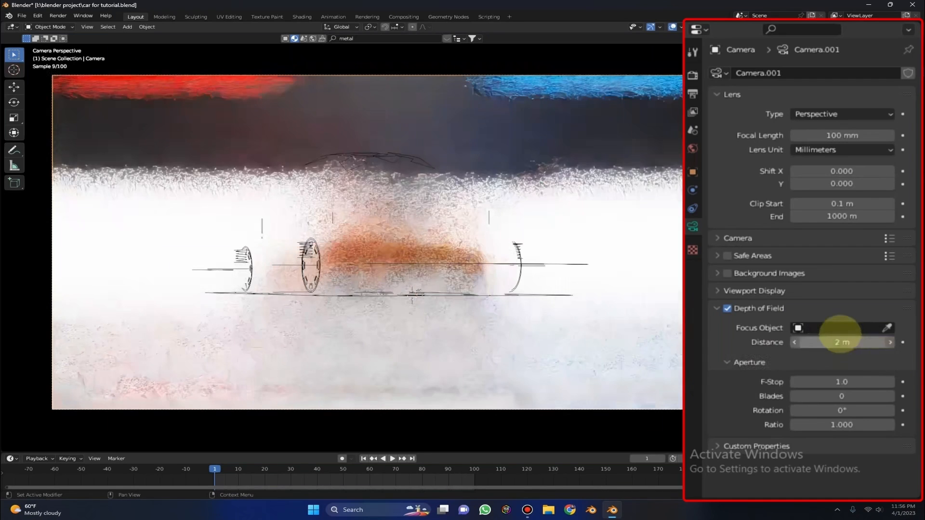
left_click(850, 381)
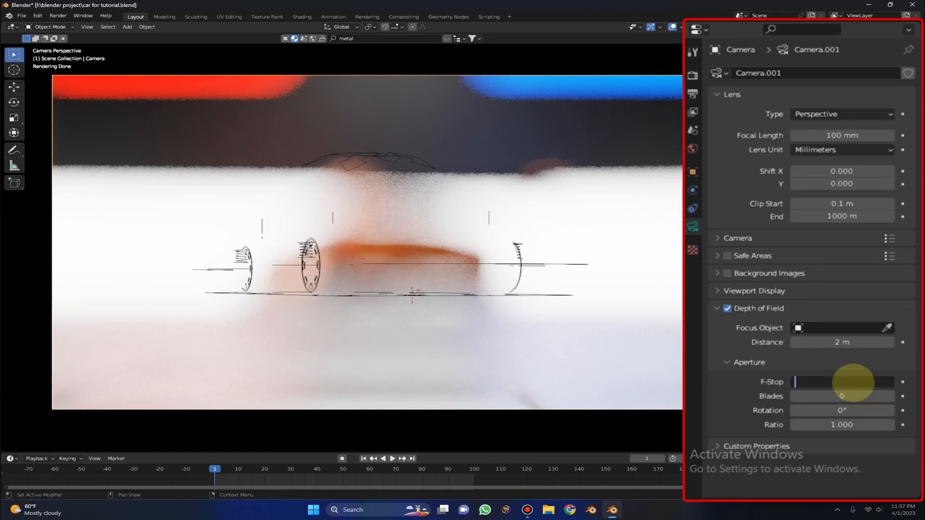
type("5")
key("Return")
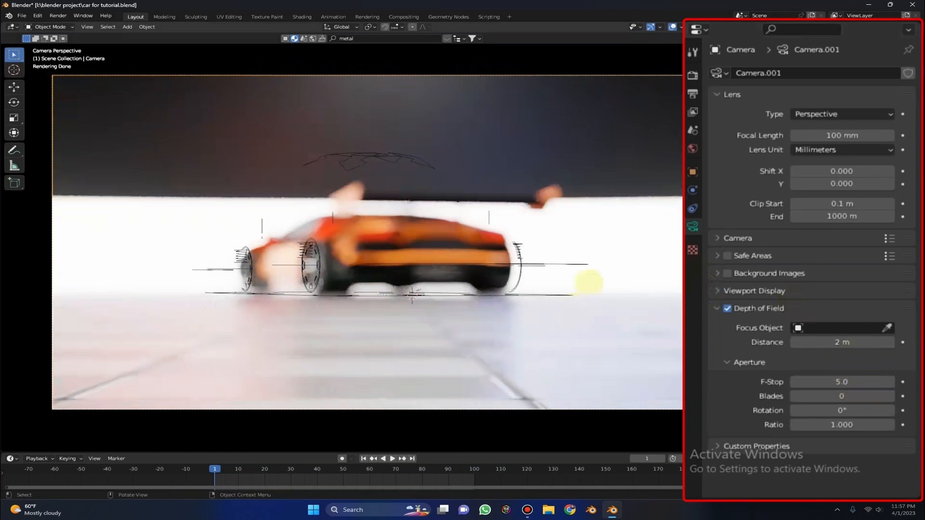
Step: Pick the Lamborghini as the camera's focus object and inspect the focus on the car up close
left_click(885, 327)
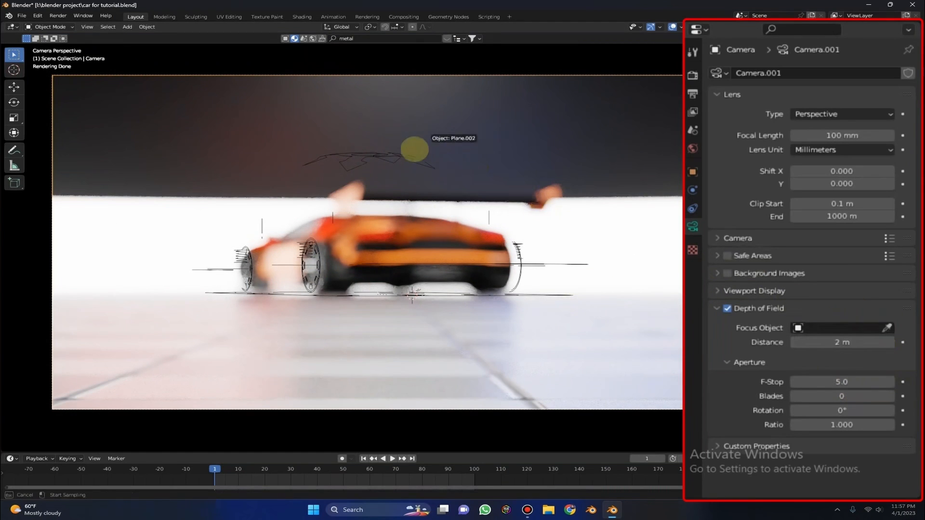
left_click(377, 155)
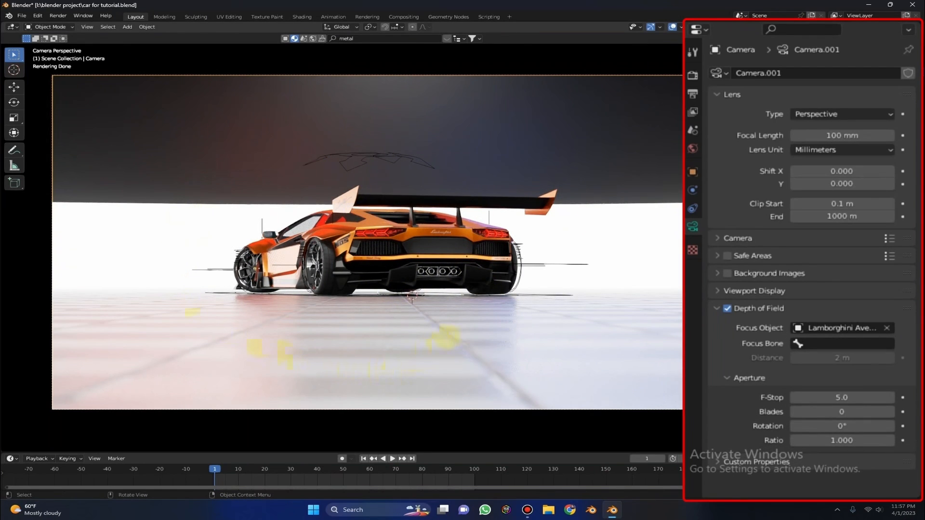
scroll(329, 212, "up", 2)
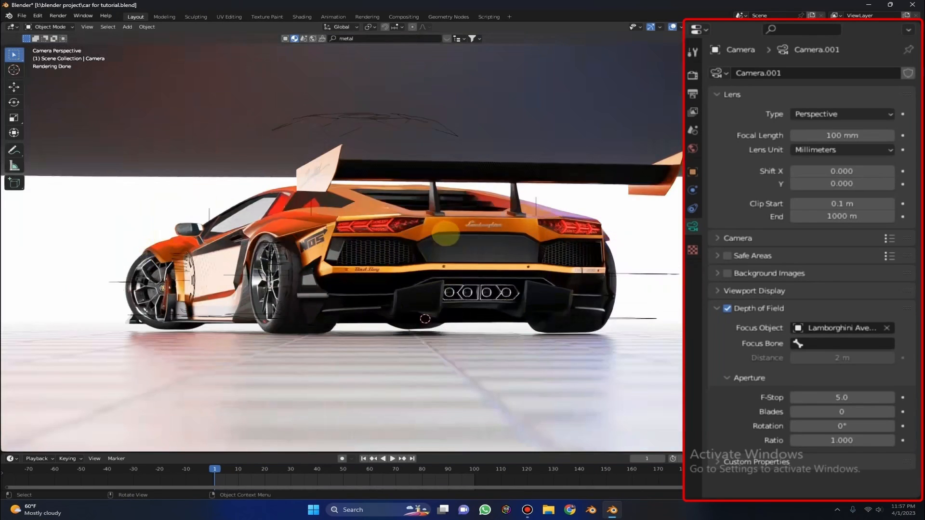
scroll(444, 237, "down", 2)
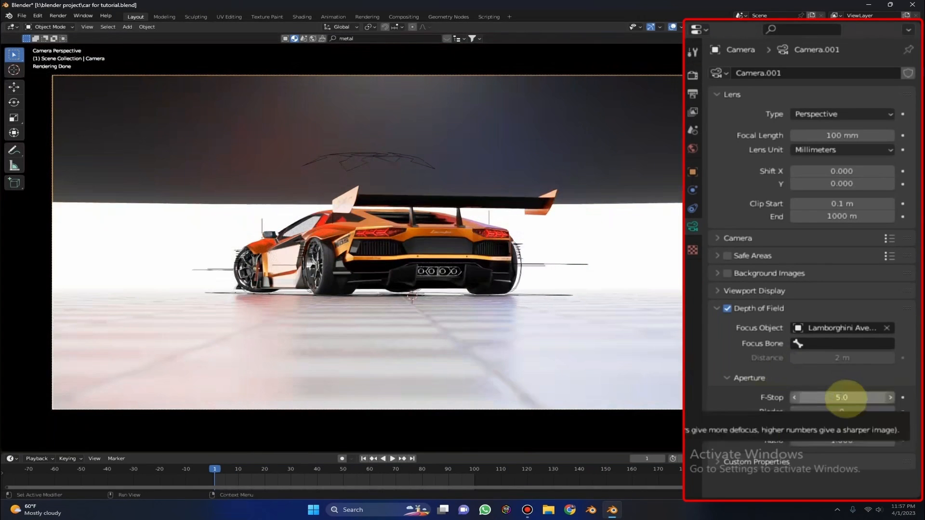
Step: Try an F-Stop of 1 on the camera's depth of field and undo the change
left_click(840, 397)
type("1")
key("Return")
key("ctrl+z")
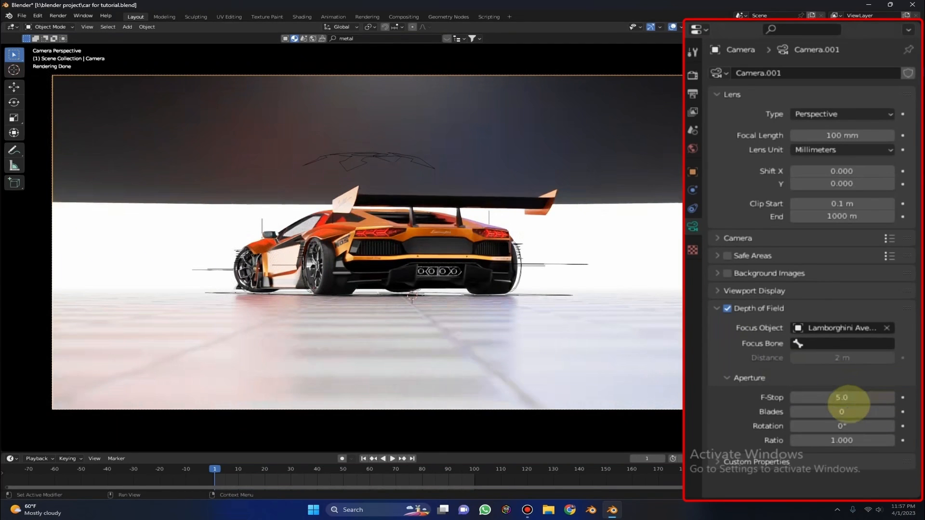
scroll(559, 333, "down", 2)
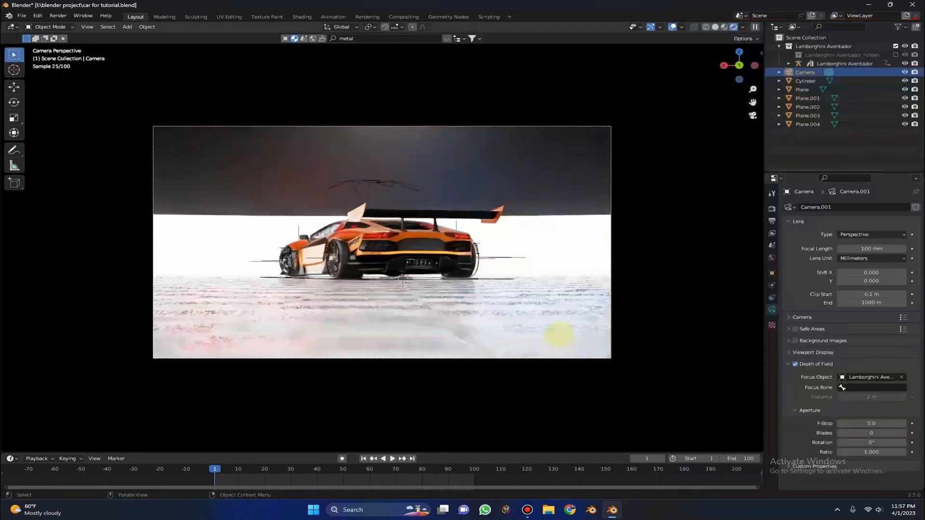
scroll(559, 333, "up", 2)
Step: Set the Emission Strength of the blue light plane's material to 20
key("KP_0")
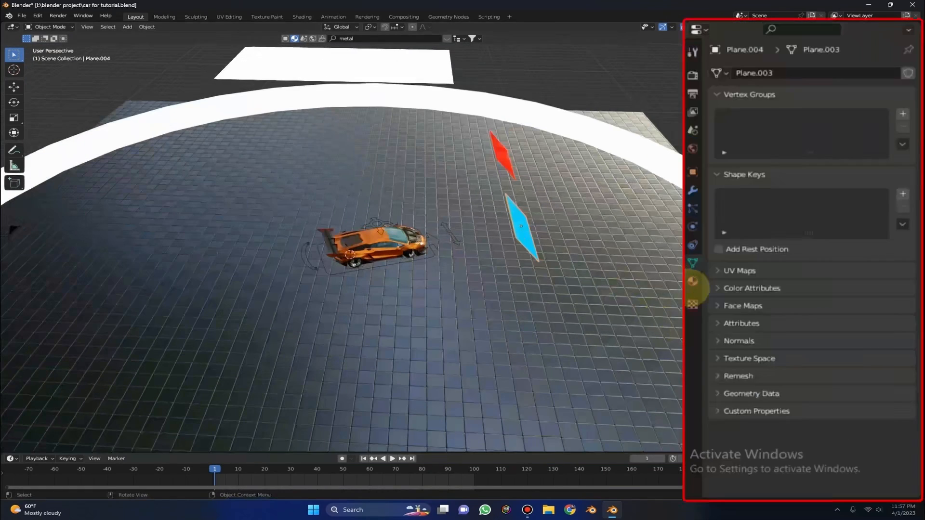
left_click(692, 281)
middle_click_drag(613, 295, 633, 215)
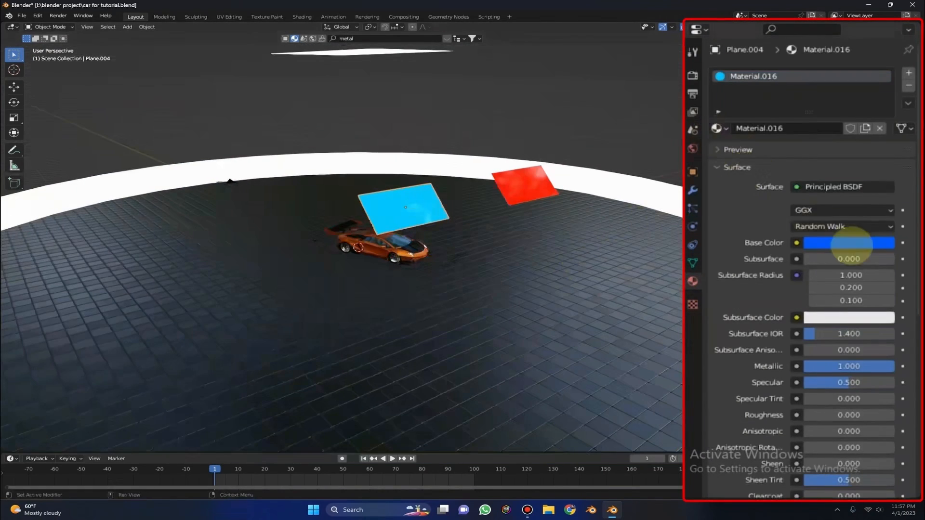
scroll(851, 245, "down", 10)
double_click(818, 360)
type("20")
key("Return")
Step: Set the Emission Strength of the red light plane's material to 20 and save the file
left_click(534, 184)
double_click(823, 360)
type("20")
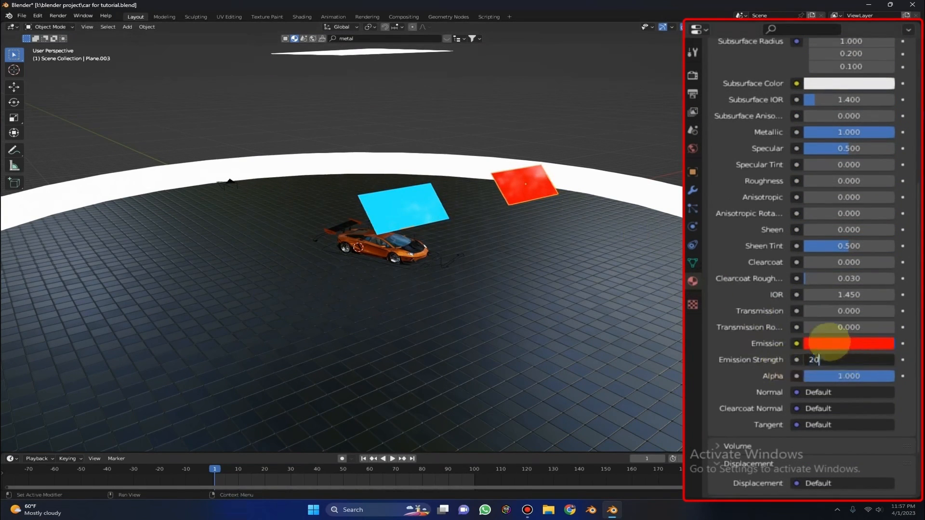
key("Return")
key("KP_0")
key("ctrl+s")
Step: Tint the overhead white plane's emission colour yellow with saturation 0.7 and hue 0.12
middle_click_drag(640, 124, 579, 173)
scroll(578, 173, "down", 2)
left_click(398, 153)
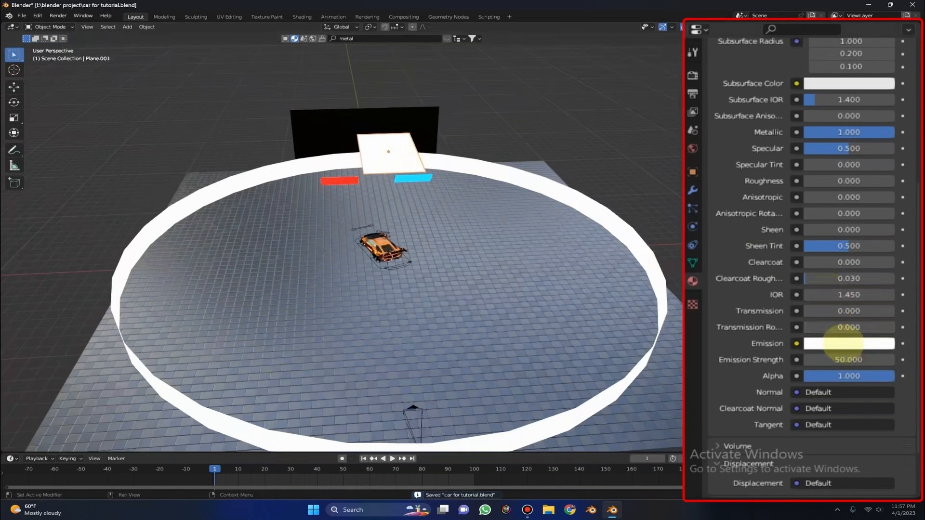
left_click(842, 343)
left_click_drag(815, 300, 866, 300)
double_click(814, 299)
type("0.7")
key("Return")
left_click_drag(782, 285, 797, 285)
left_click(780, 285)
type("0.120")
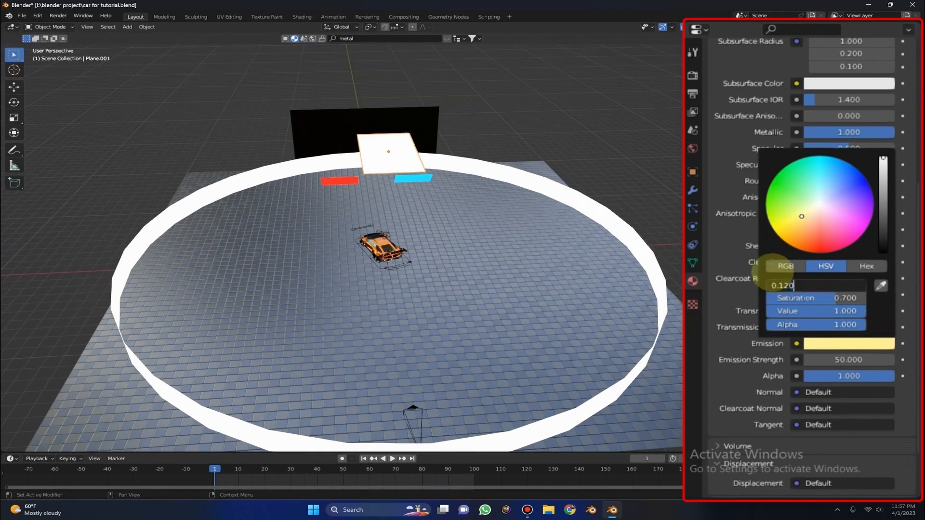
key("Return")
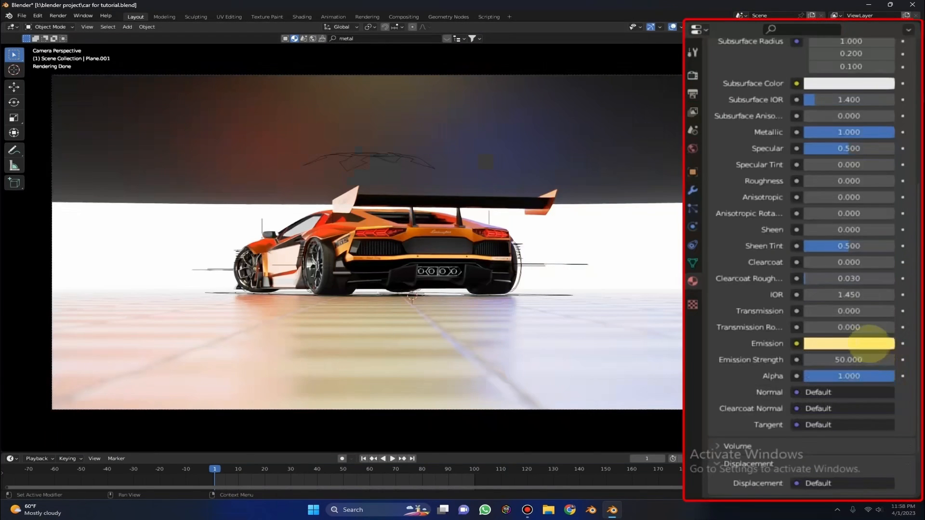
Step: Reduce the overhead plane's emission colour saturation to 0.5 and inspect the car up close
left_click(861, 343)
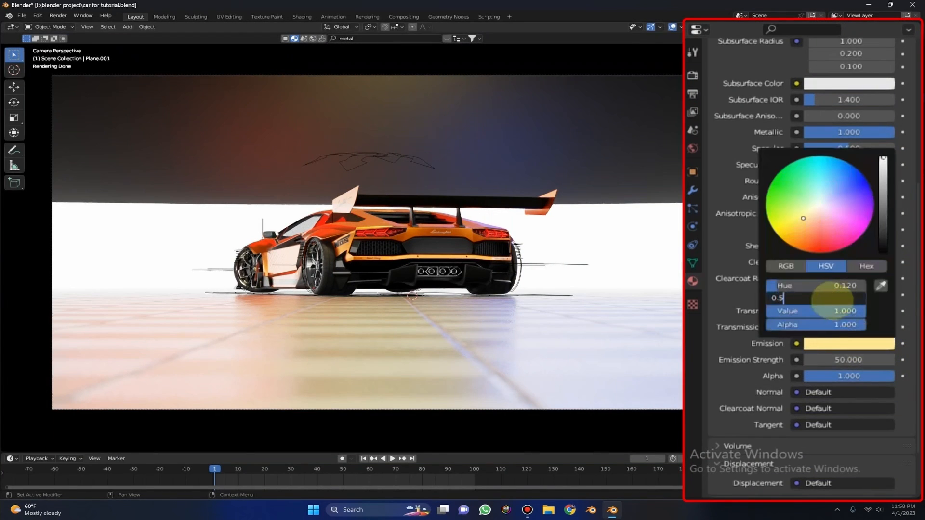
key("Return")
scroll(419, 201, "up", 4)
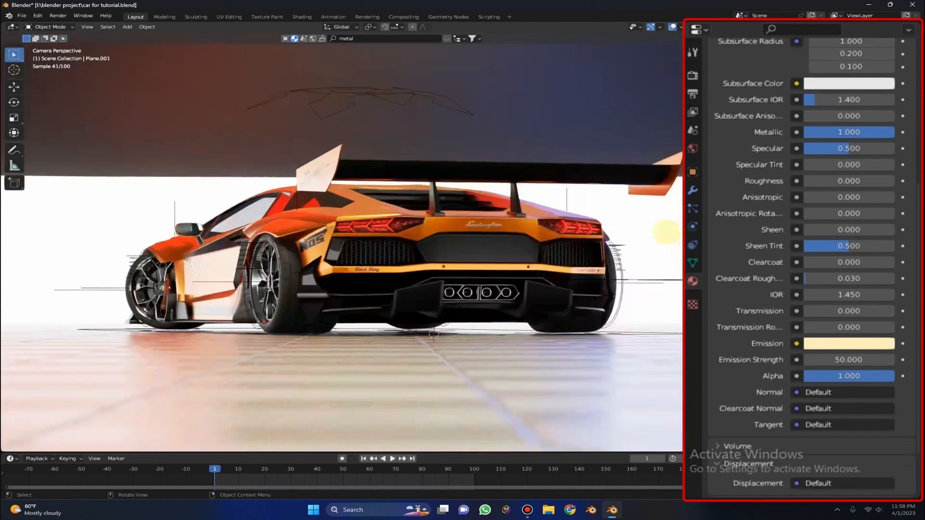
Step: Set the emission colour of the cylinder wall around the car to saturation 0.5 and hue 0.12
left_click(862, 343)
left_click_drag(845, 295, 797, 295)
left_click(797, 295)
type("0.6")
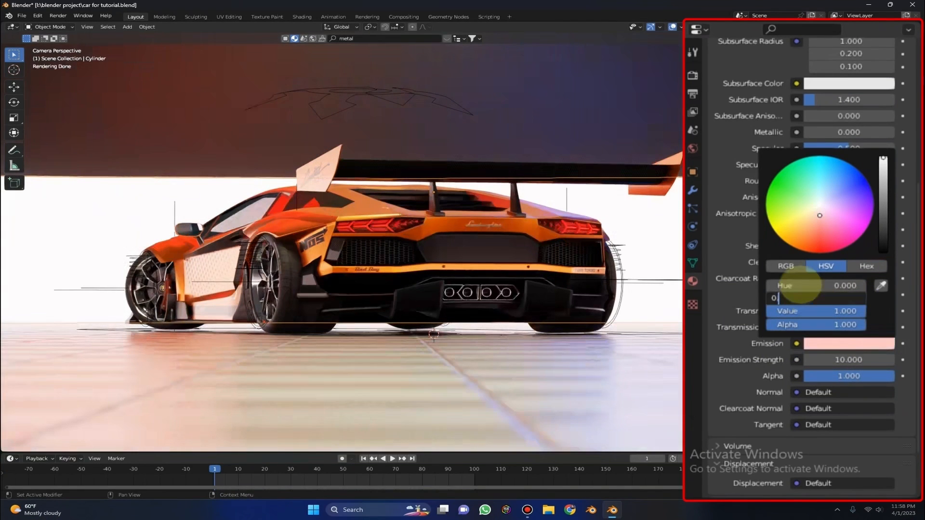
key("Return")
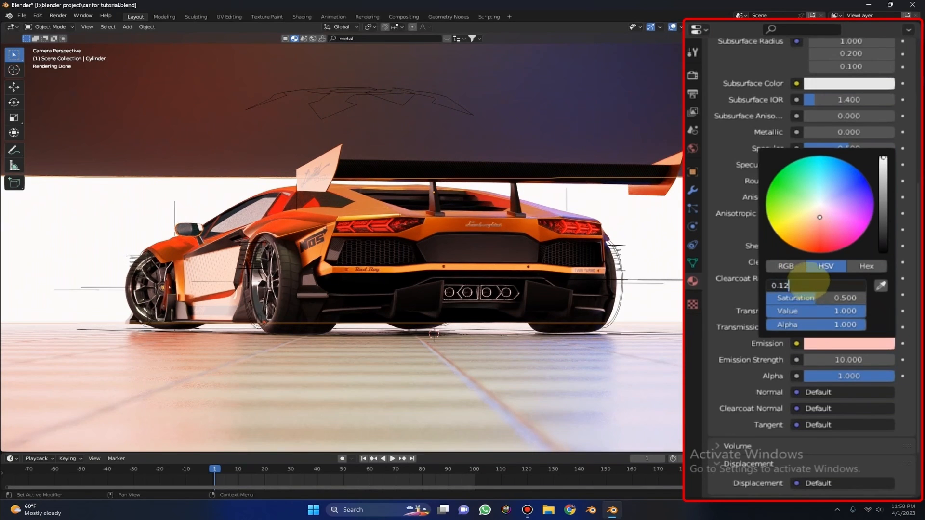
key("Return")
Step: Reset the overhead plane's emission to white with an Emission Strength of 50, and save the file
scroll(644, 254, "down", 3)
scroll(644, 254, "up", 1)
scroll(644, 254, "down", 1)
middle_click_drag(643, 255, 636, 262)
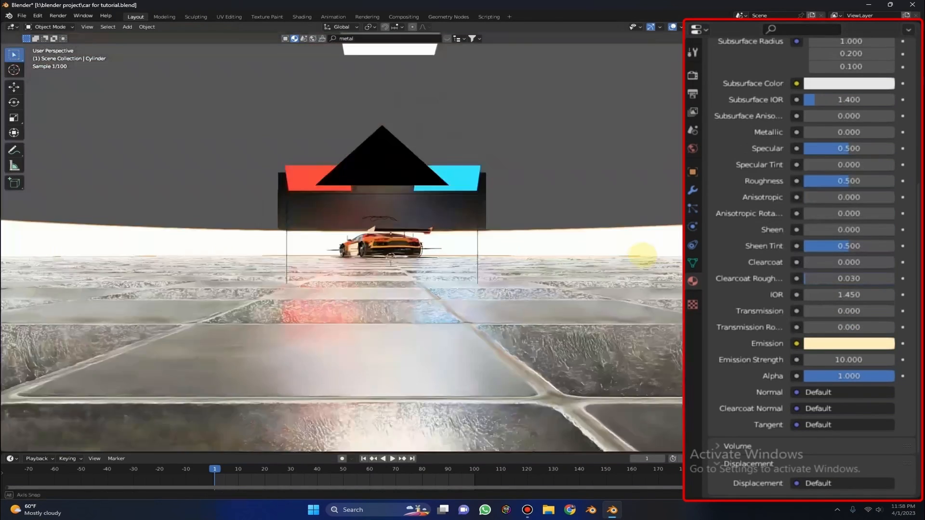
left_click(384, 52)
left_click(858, 361)
type("50")
key("Return")
left_click(852, 343)
left_click_drag(837, 299, 767, 288)
left_click(752, 116)
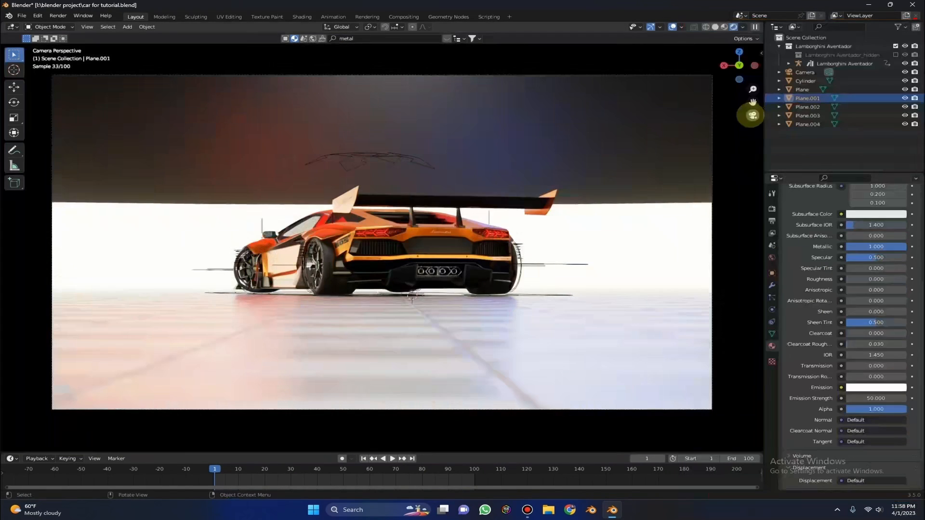
key("ctrl+s")
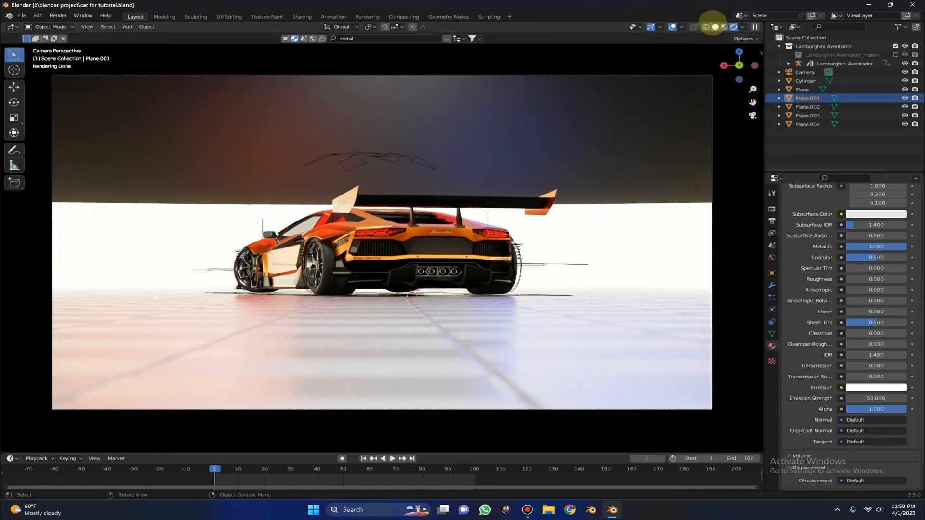
Step: Switch to solid shading and add a horizontal loop cut around the lower part of the cylinder wall
left_click(714, 27)
middle_click_drag(654, 144, 613, 246)
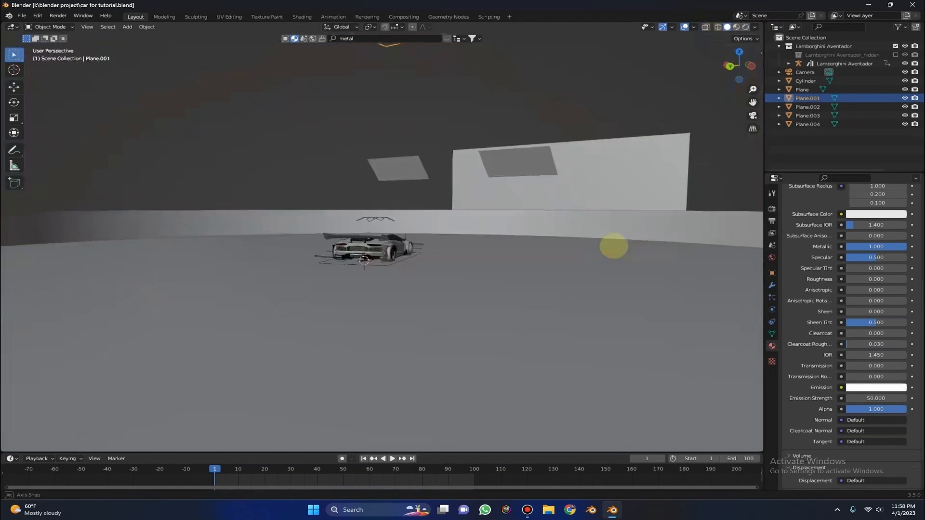
left_click(636, 218)
key("Tab")
key("ctrl+r")
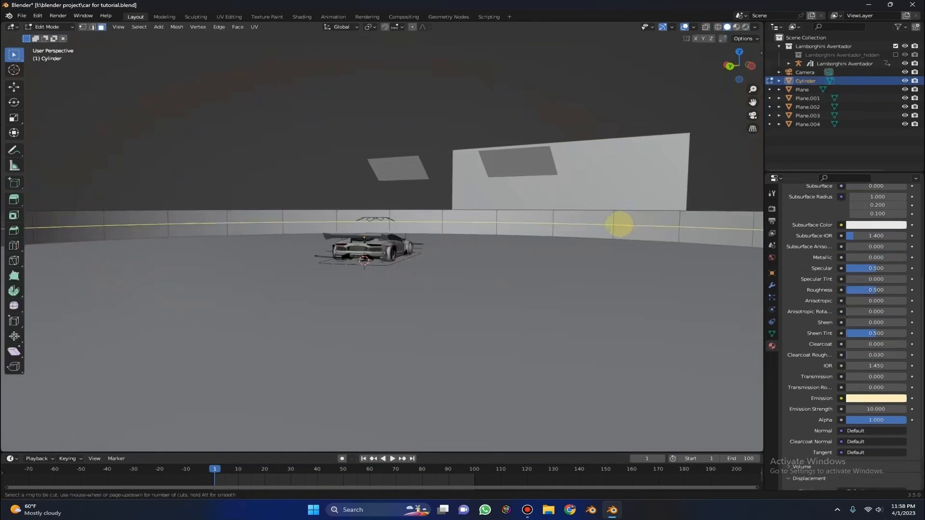
left_click(618, 225)
left_click(618, 230)
Step: Separate the lower face loop of the cylinder wall into its own object and return to Object Mode
middle_click_drag(604, 227, 633, 225)
left_click(679, 229)
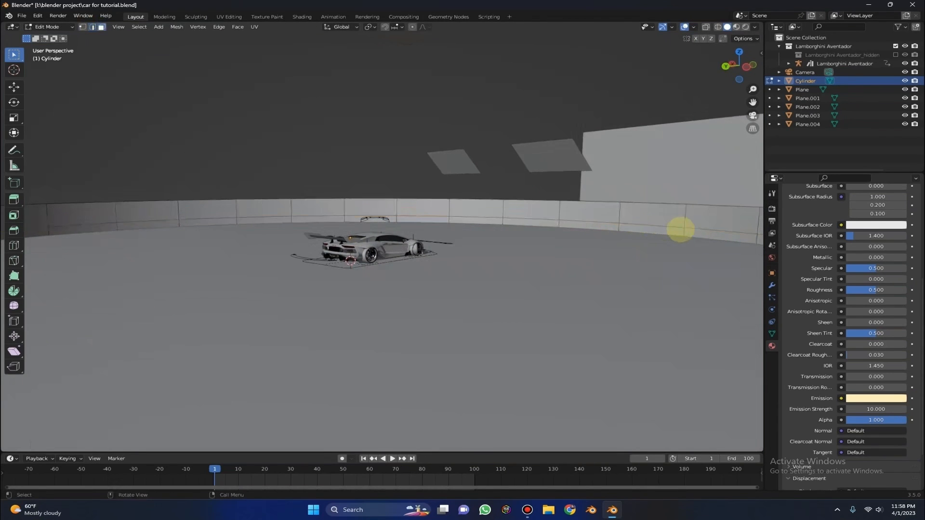
left_click(684, 233, "alt")
key("p")
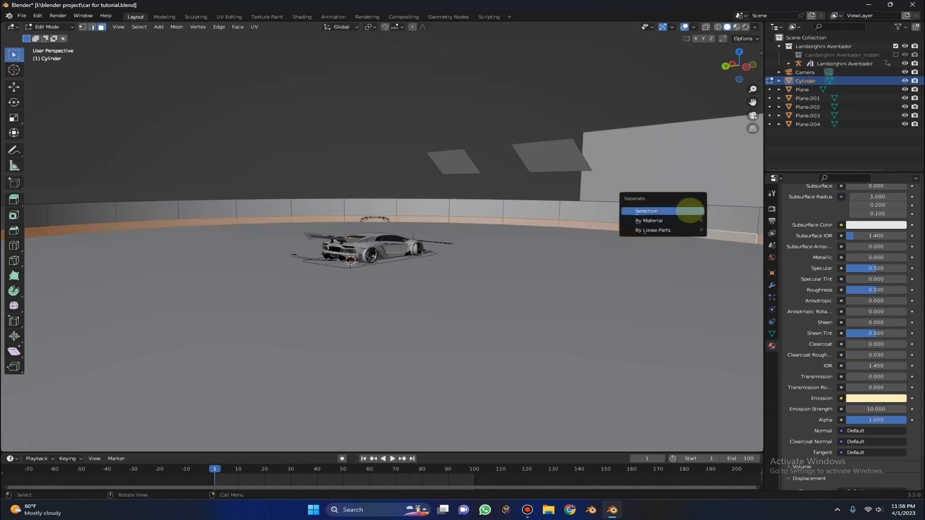
left_click(683, 217)
key("Tab")
Step: Select the separated lower ring and add a Solidify modifier to it
left_click(683, 232)
middle_click_drag(701, 289, 617, 289)
left_click(692, 191)
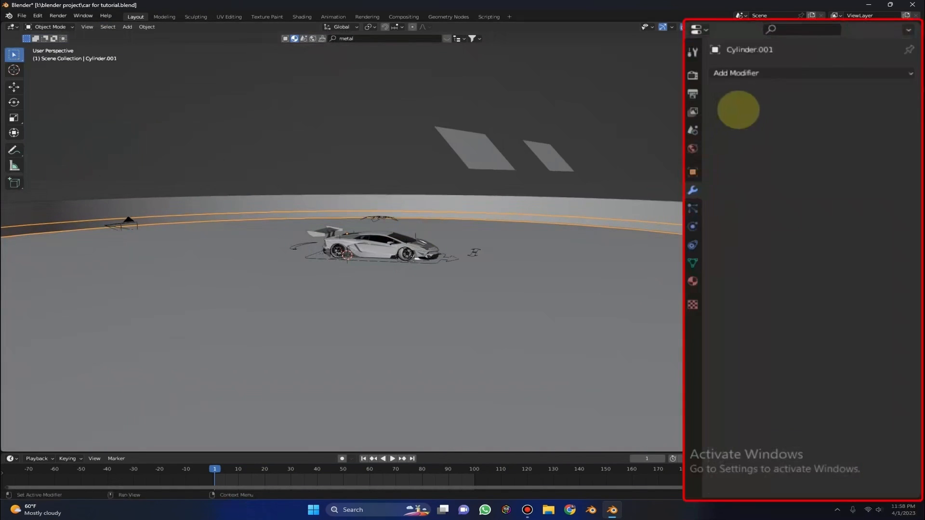
left_click(744, 72)
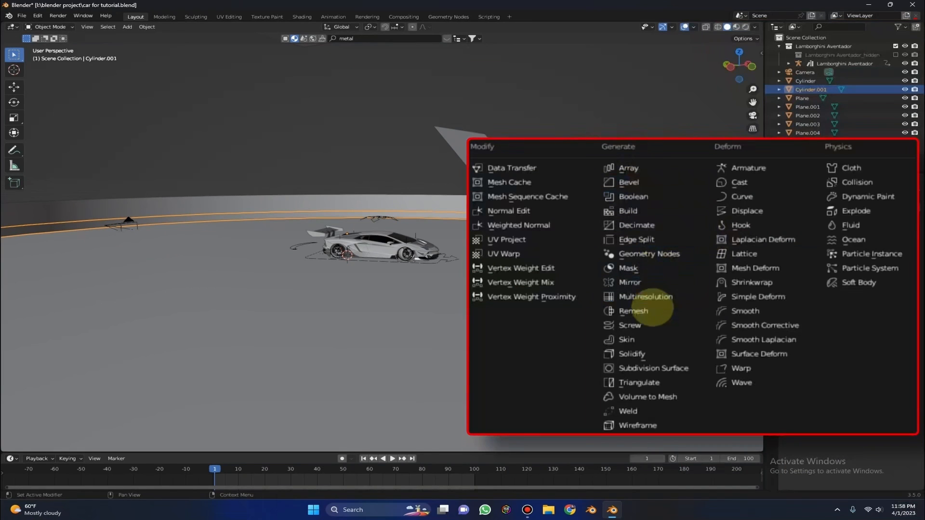
left_click(632, 354)
middle_click_drag(645, 296, 662, 325)
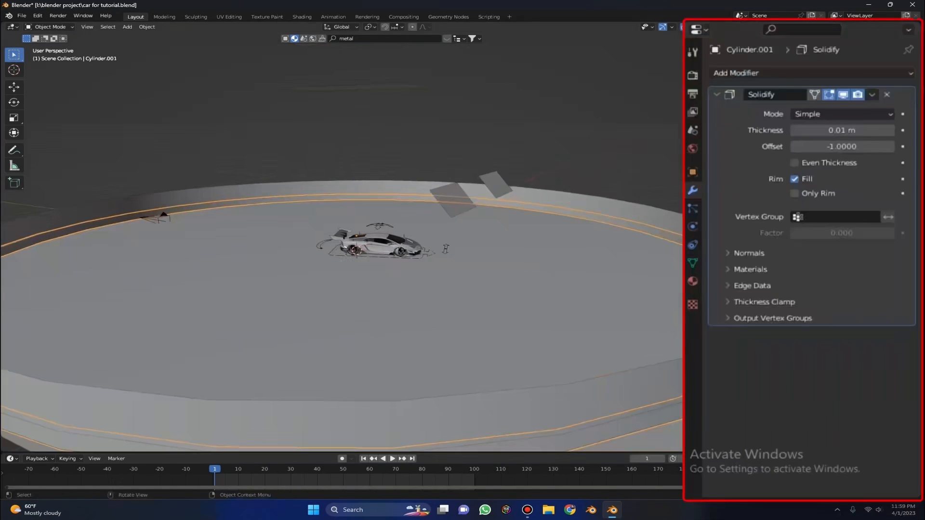
Step: Set the lower ring's Solidify thickness to 0.05 m and apply the modifier
mouse_move(865, 129)
left_mouse_down()
mouse_move(879, 129)
mouse_move(867, 130)
left_mouse_up()
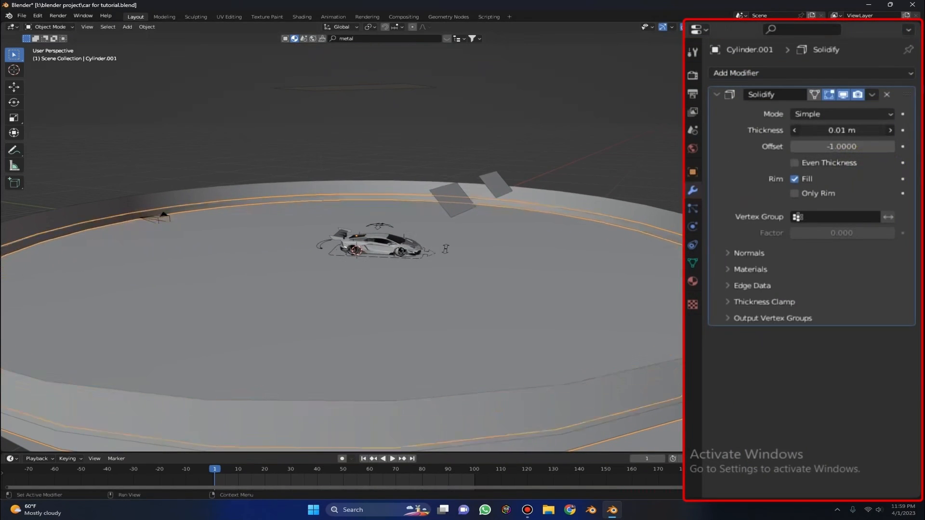
left_click(846, 129)
type("0.0")
key("Return")
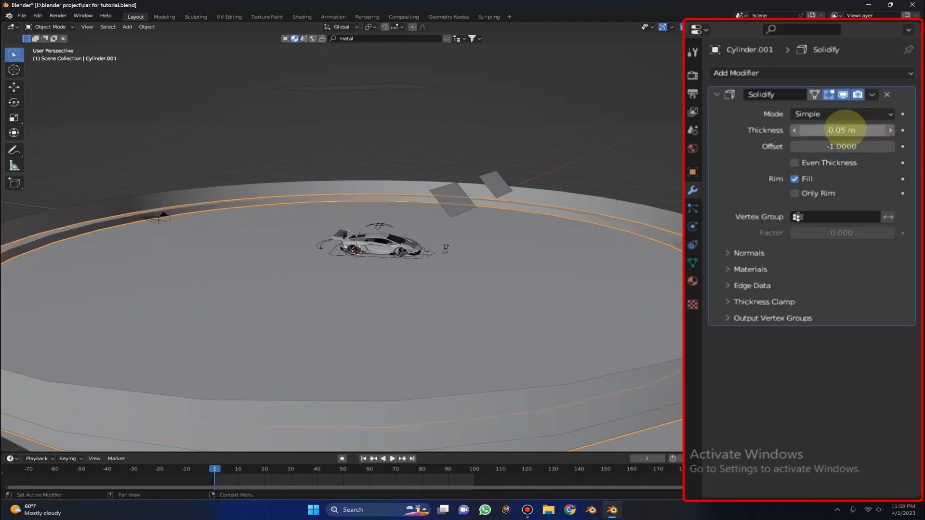
left_click(872, 94)
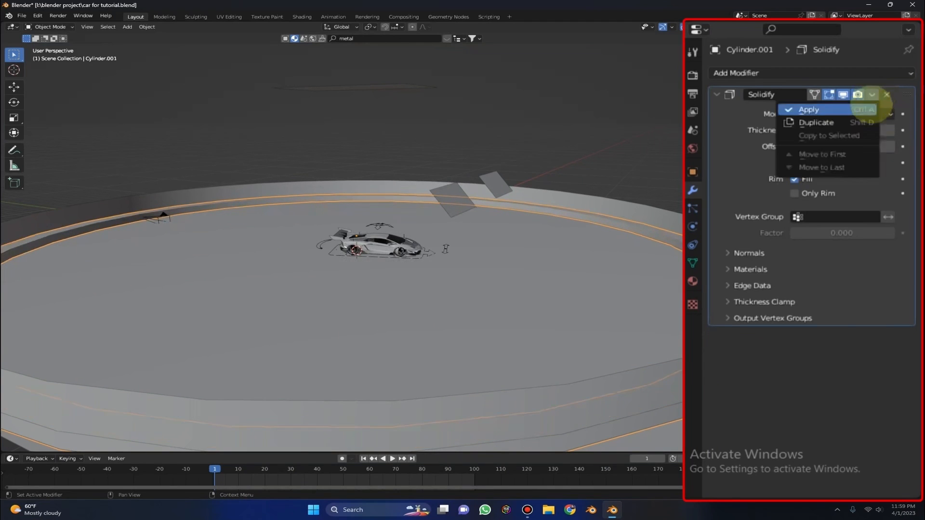
left_click(860, 108)
Step: Move the camera inside the thickened ring to Y 18.46 m, save the file and briefly preview the render
left_click(753, 115)
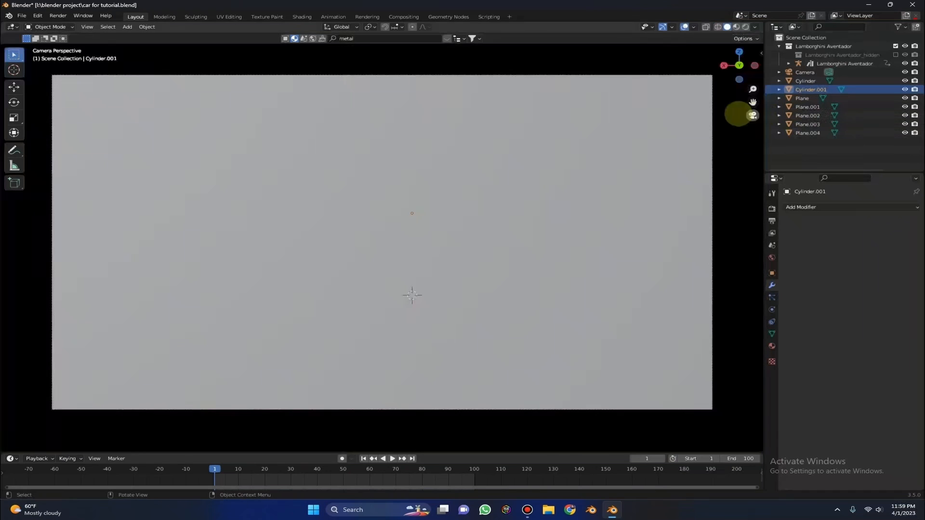
middle_click_drag(612, 141, 666, 186)
scroll(633, 154, "down", 9)
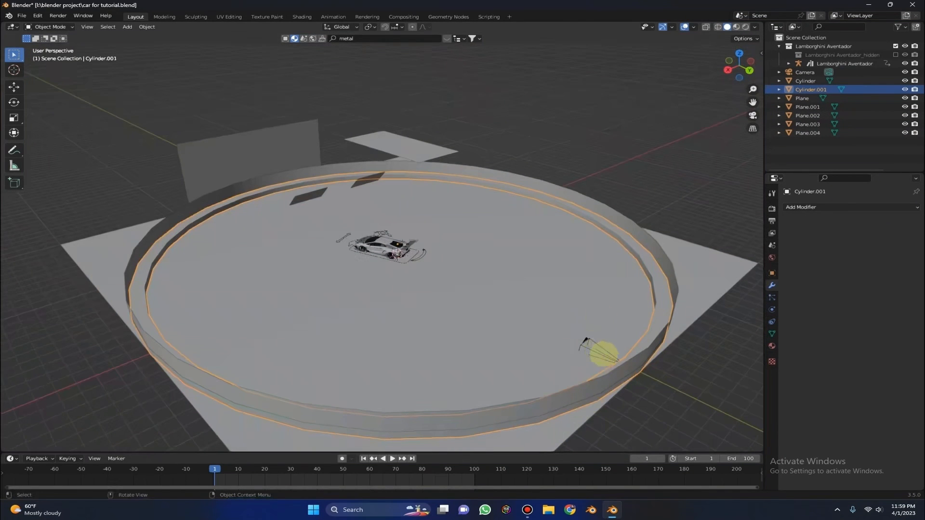
left_click(600, 354)
left_click(752, 116)
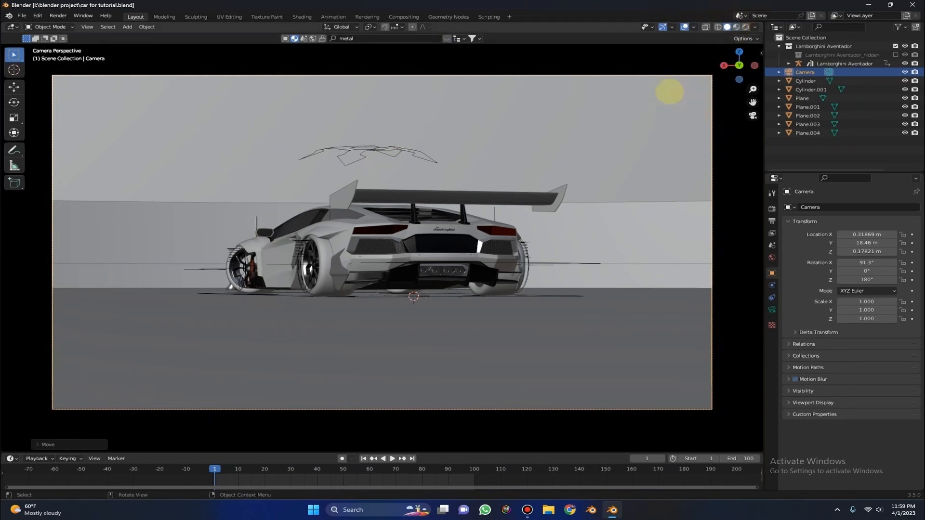
left_click(745, 27)
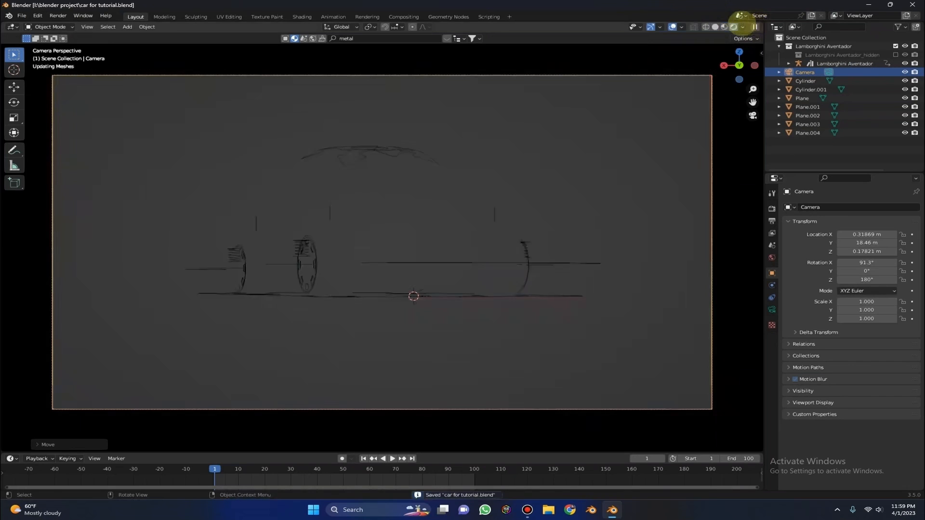
left_click(726, 26)
Step: Assign the existing Material.017 to the thickened lower ring and preview the camera view in rendered shading
key("KP_0")
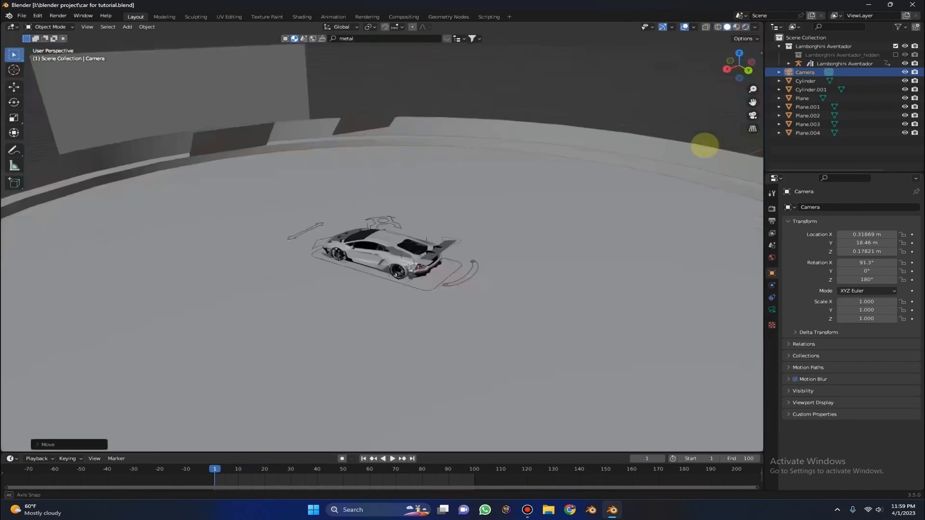
left_click(666, 166)
left_click(752, 115)
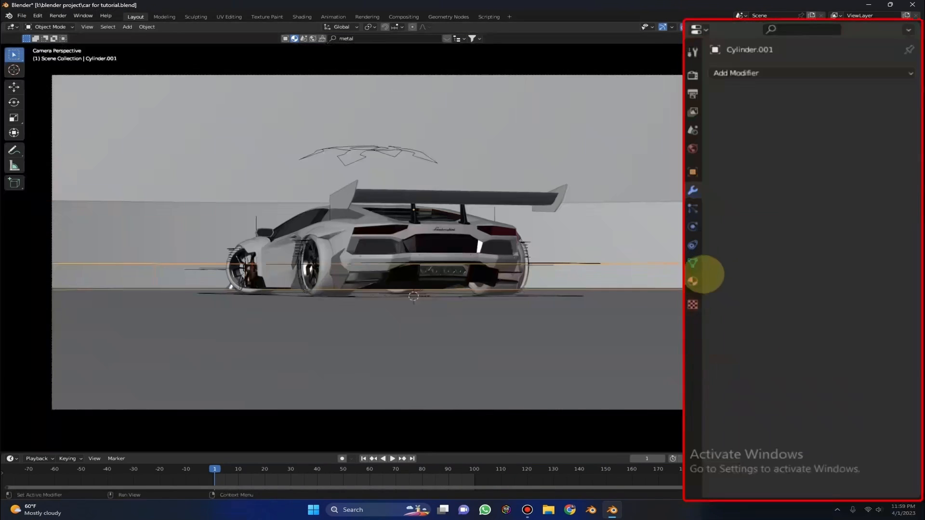
left_click(772, 346)
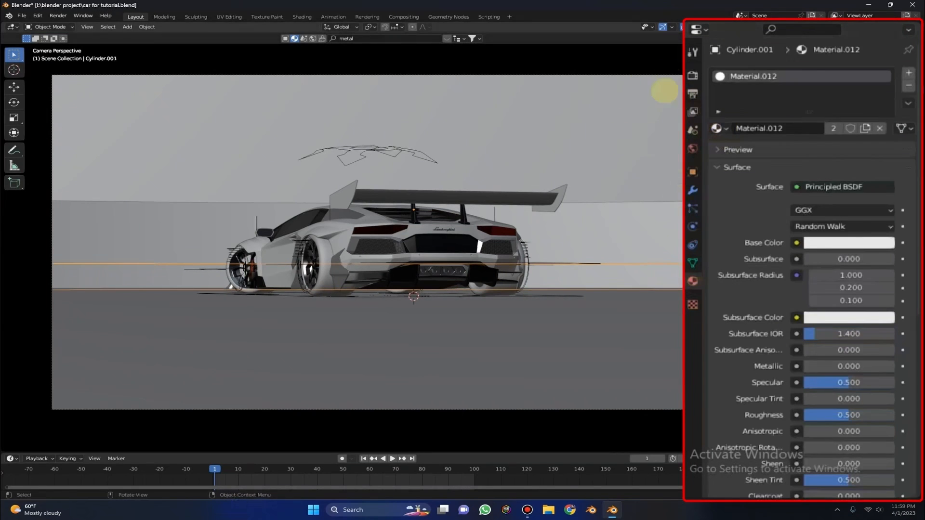
left_click(647, 135)
left_click(634, 278)
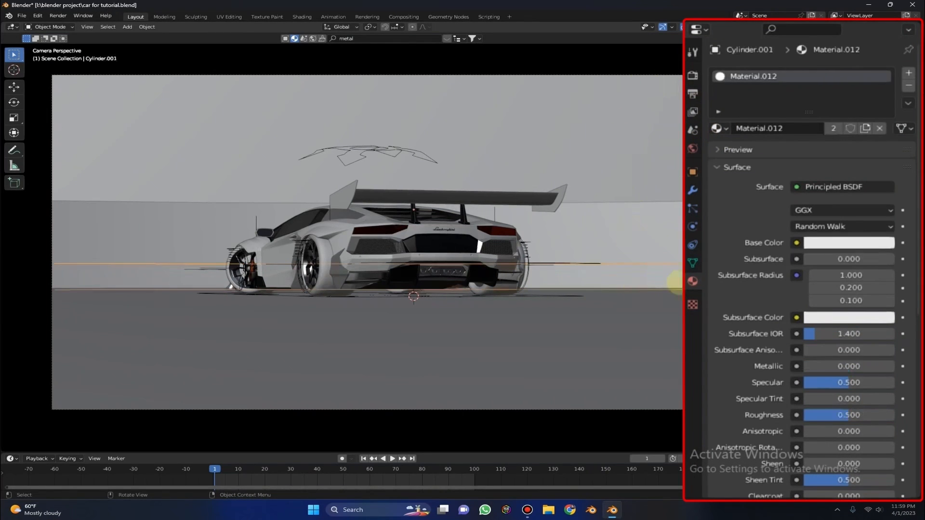
left_click(718, 128)
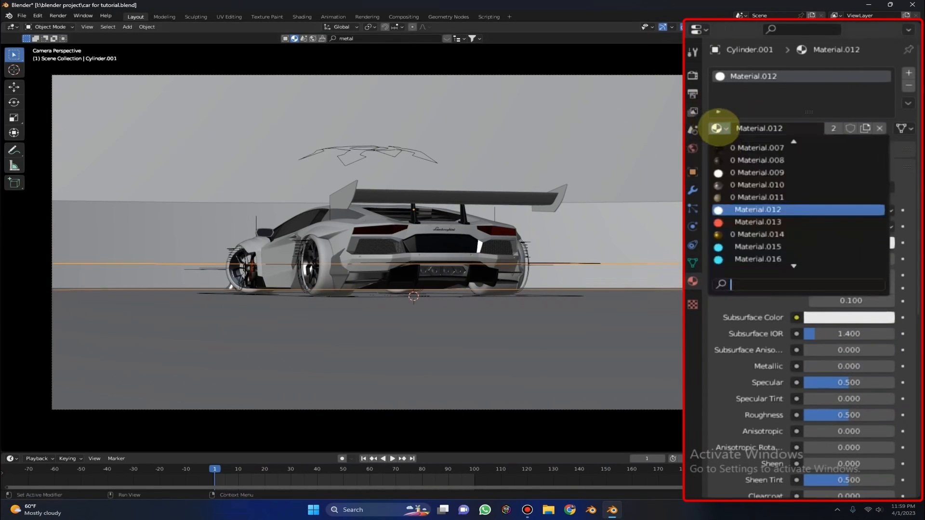
type("17")
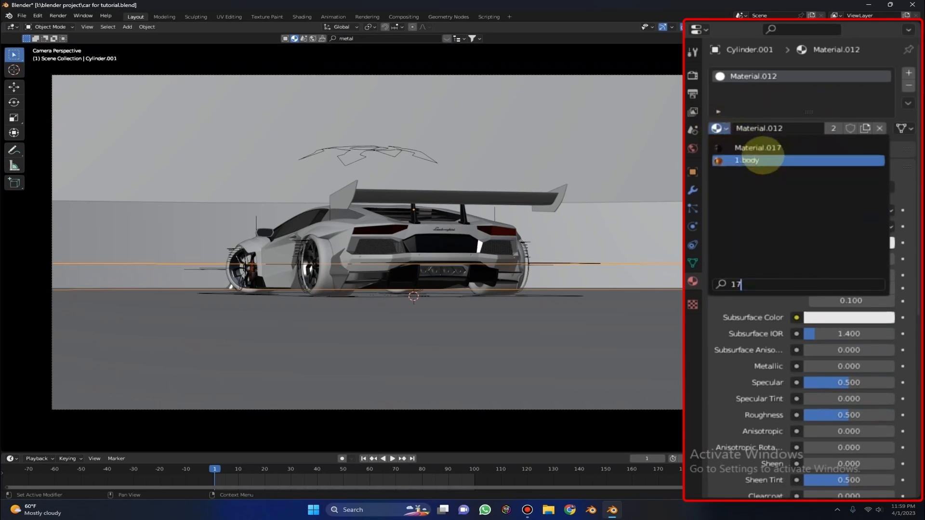
left_click(764, 162)
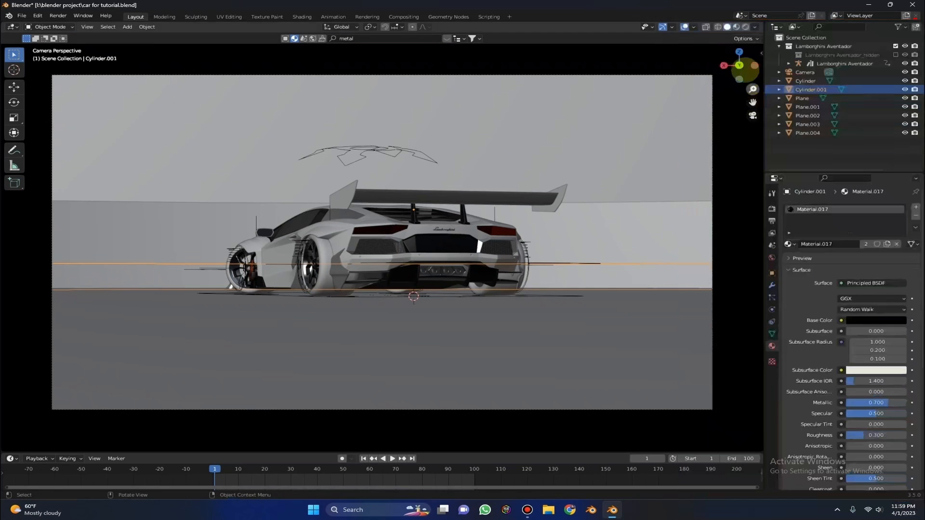
left_click(745, 27)
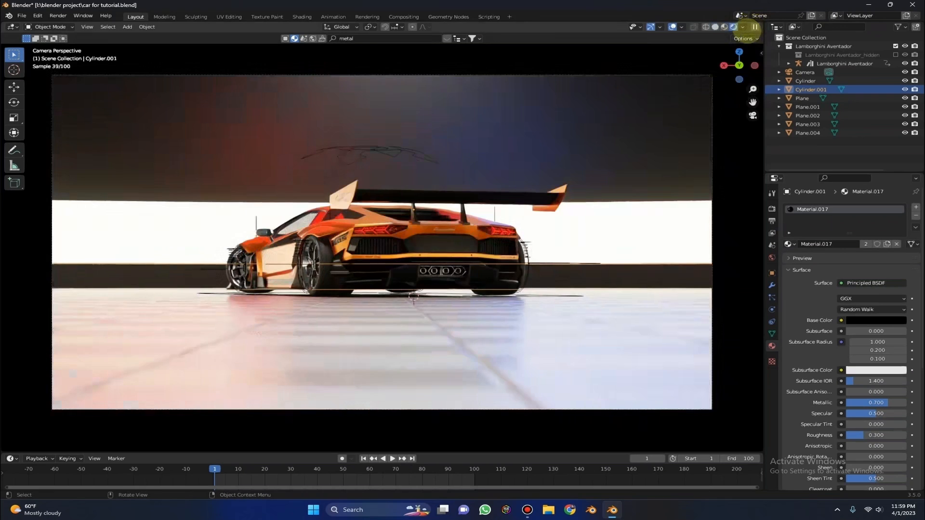
Step: Try deleting the lower ring from the scene, and restore it
key("s")
key("z")
key("Escape")
key("Delete")
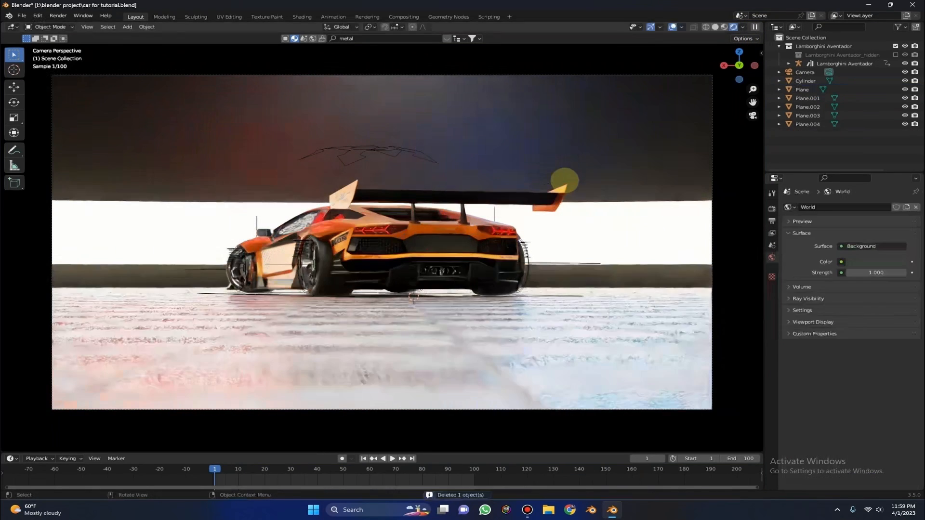
key("ctrl+z")
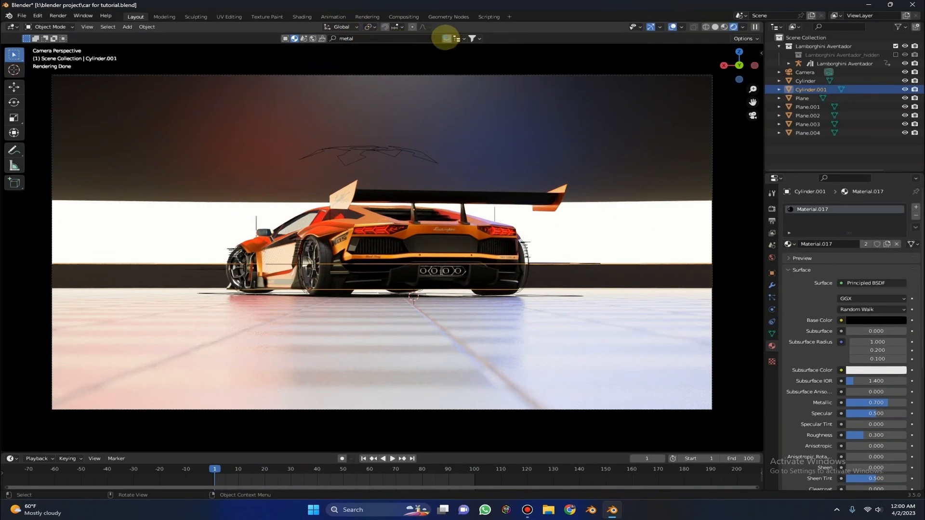
Step: Browse the library's metal materials and apply the Metal scratched material to the lower ring
left_click(447, 38)
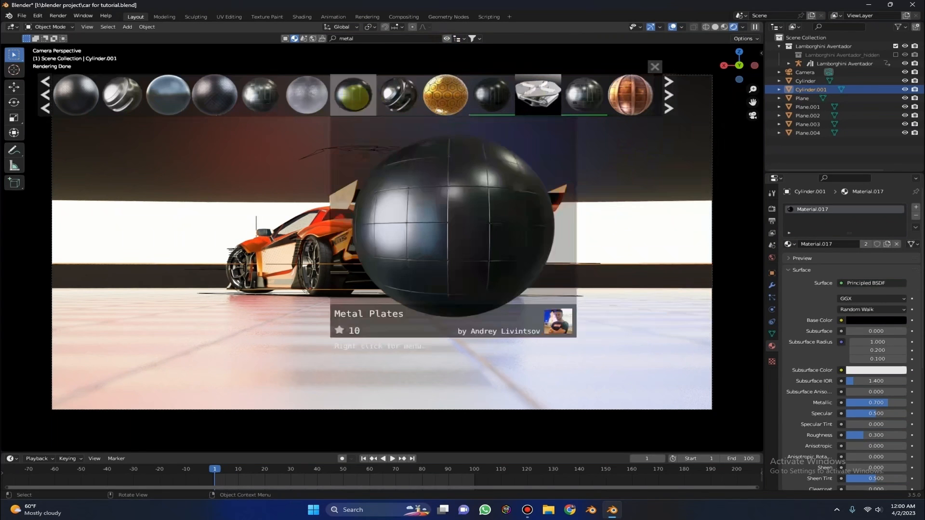
mouse_move(393, 97)
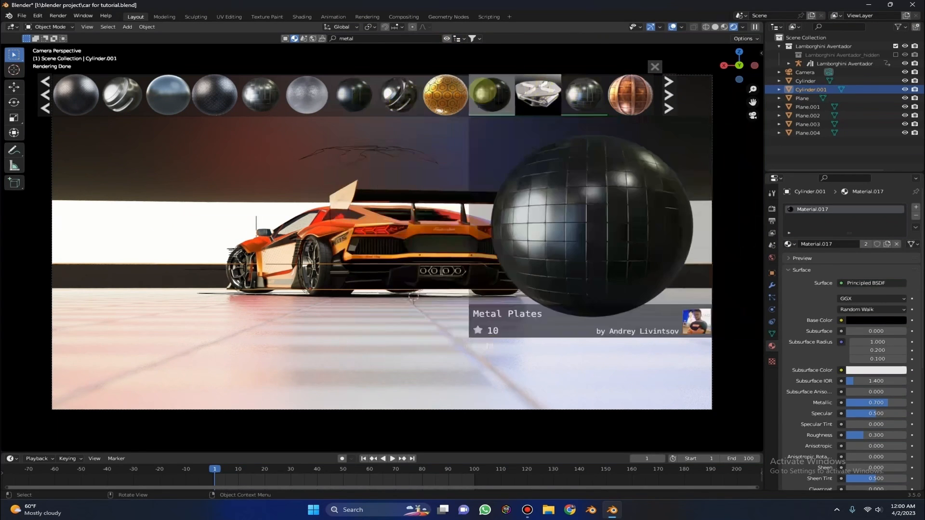
scroll(306, 94, "down", 6)
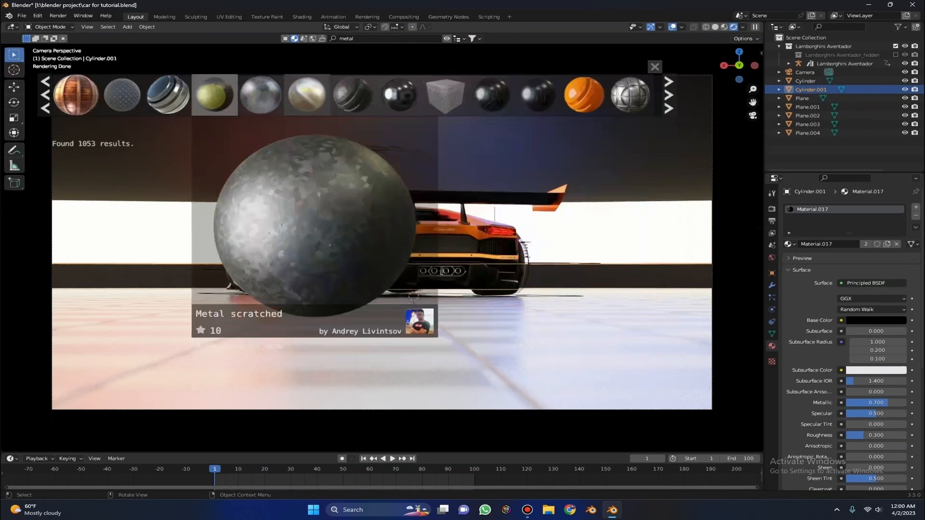
left_click_drag(399, 96, 624, 277)
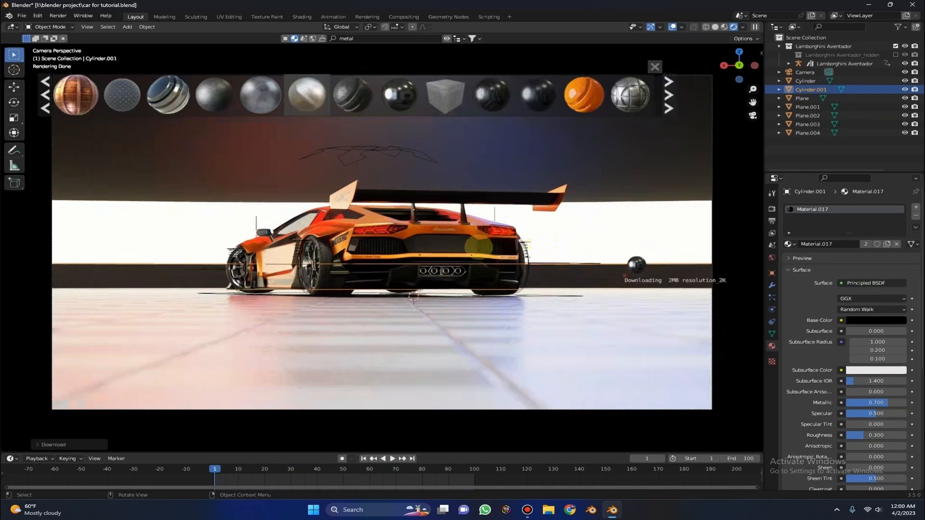
Step: Try further metal materials from the library on the lower ring and on the dark backdrop above the glowing wall
mouse_move(430, 99)
mouse_move(492, 96)
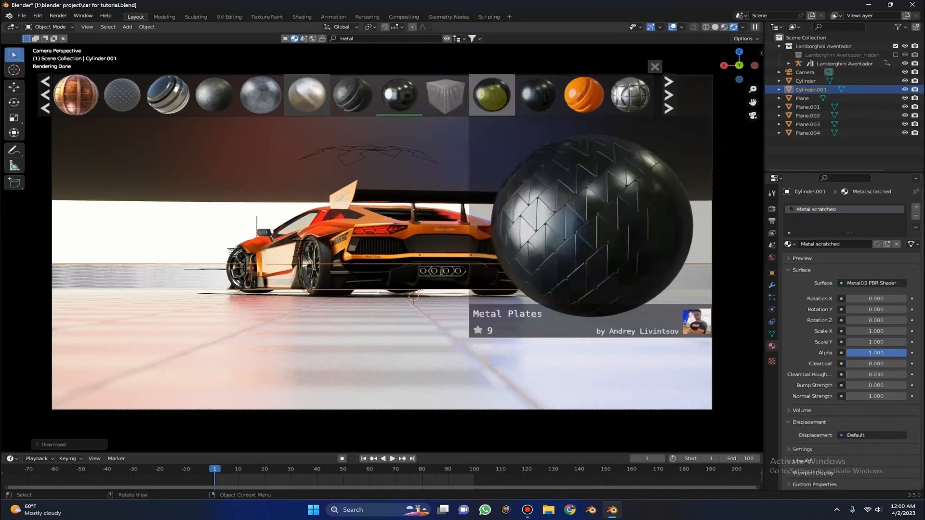
mouse_move(535, 94)
mouse_move(621, 107)
scroll(539, 96, "down", 1)
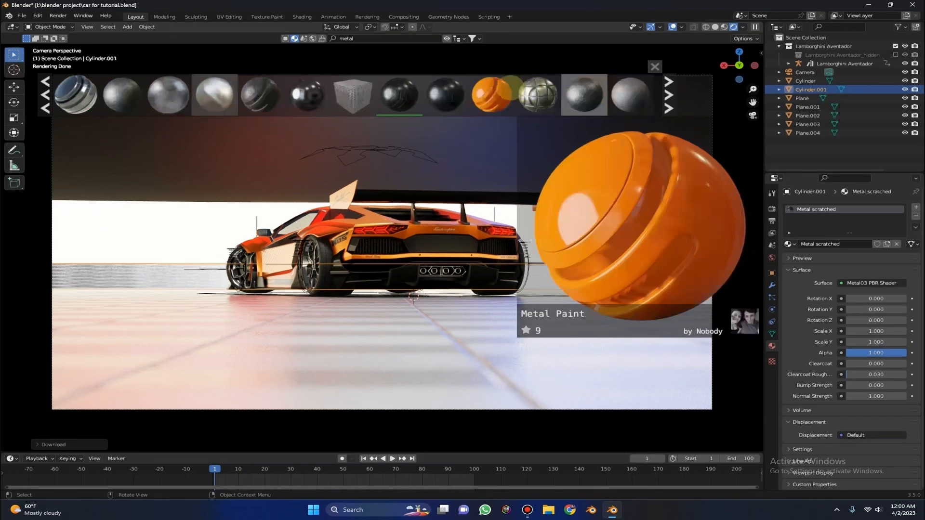
scroll(351, 93, "up", 8)
left_click_drag(169, 94, 186, 305)
left_click_drag(147, 265, 133, 271)
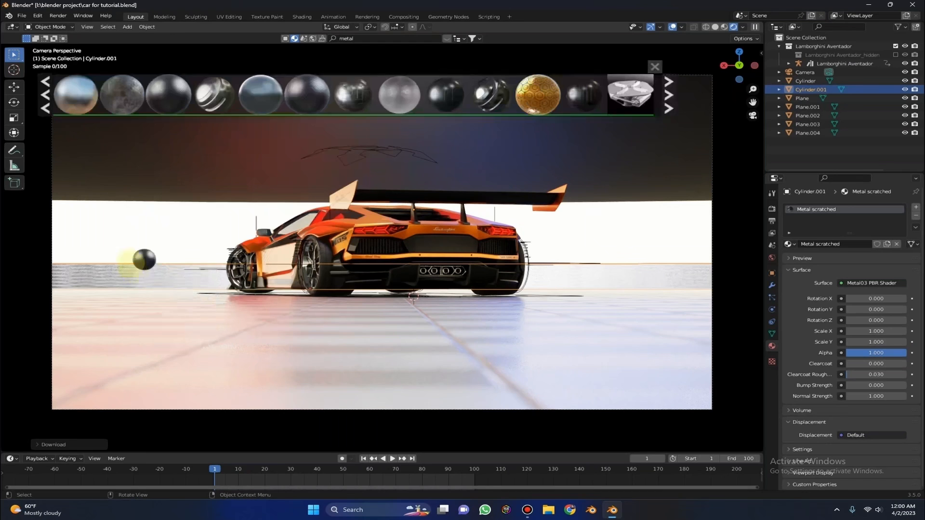
left_click_drag(575, 90, 569, 178)
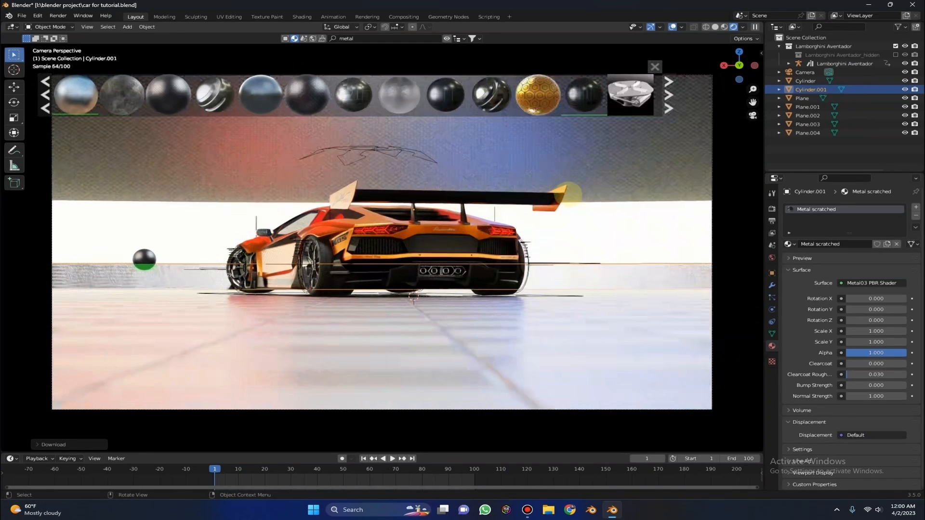
Step: Try other library materials, including Metal Plates, on the backdrop above the wall
scroll(372, 98, "down", 3)
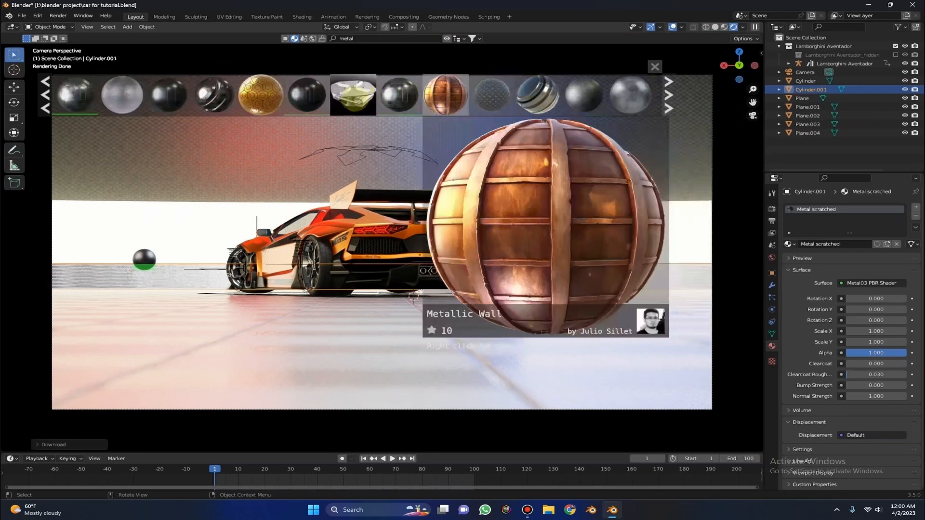
scroll(407, 95, "down", 6)
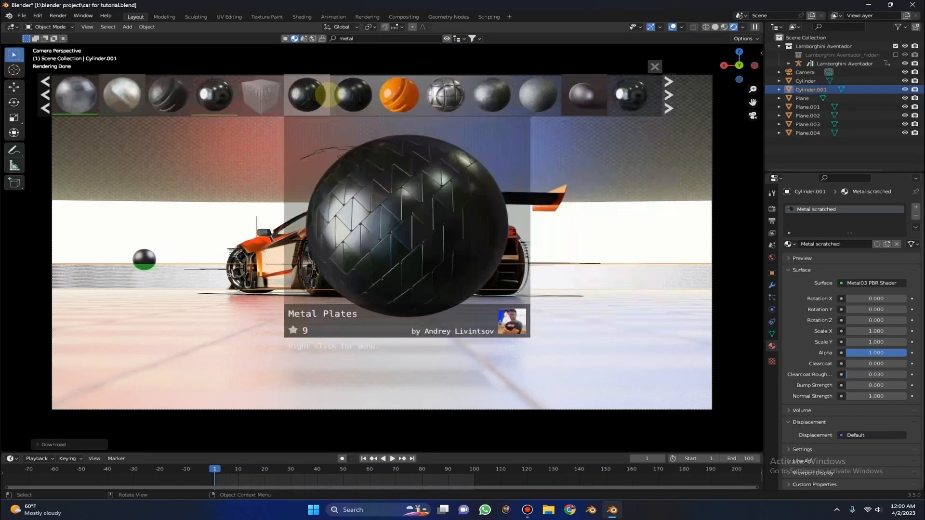
left_click_drag(239, 94, 246, 127)
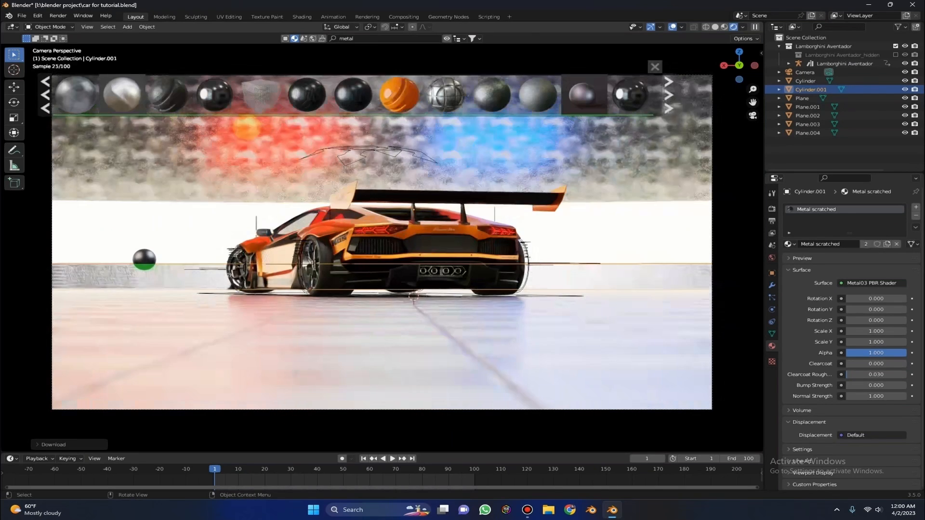
scroll(213, 95, "up", 8)
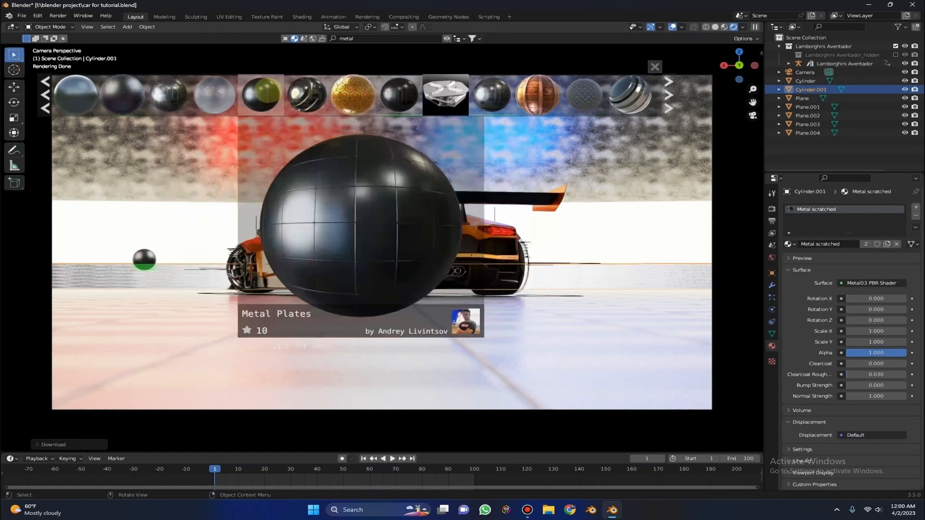
left_click_drag(260, 95, 219, 121)
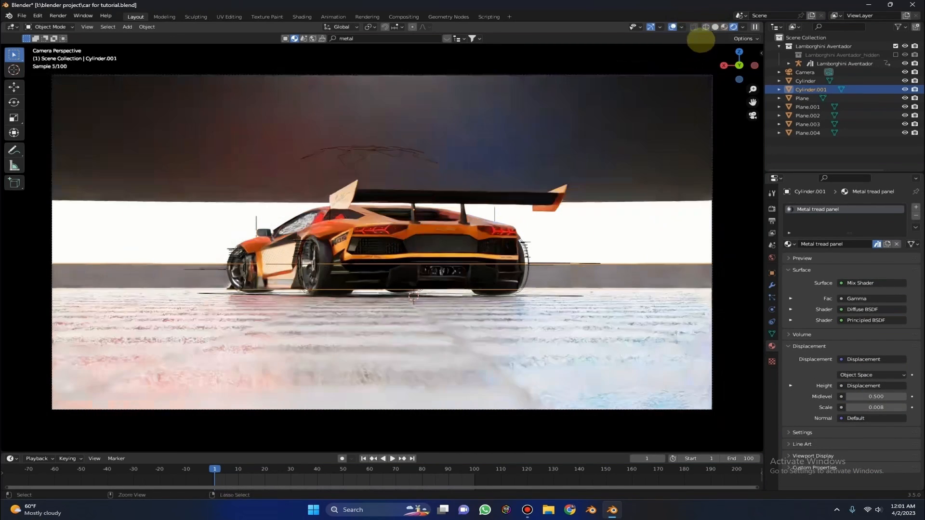
Step: Undo the material, Solidify and separation changes, back to editing the cylinder wall without its lower loop cut
key("ctrl+z")
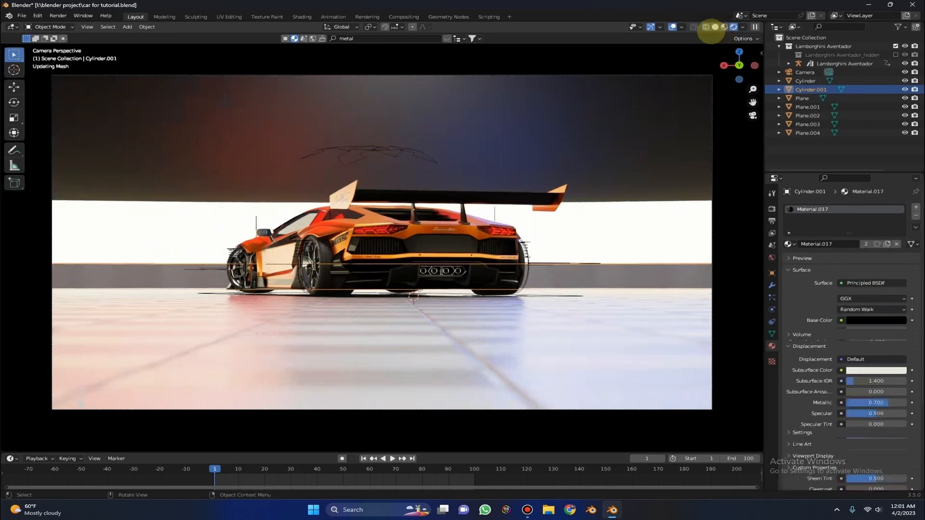
left_click(715, 27)
mouse_move(643, 161)
middle_mouse_down()
mouse_move(634, 175)
mouse_move(643, 212)
middle_mouse_up()
key("ctrl+z")
key("ctrl+z")
key("ctrl+z")
key("ctrl+z")
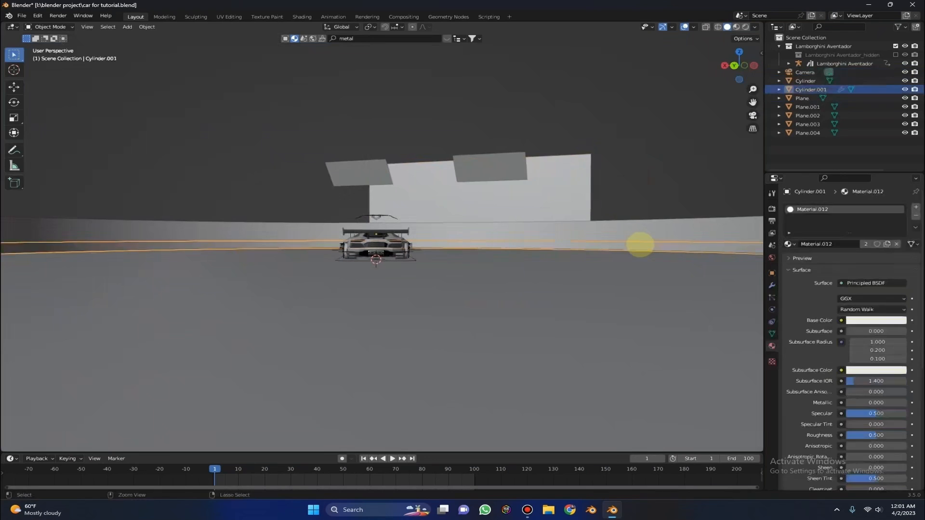
key("ctrl+z")
key("ctrl+z")
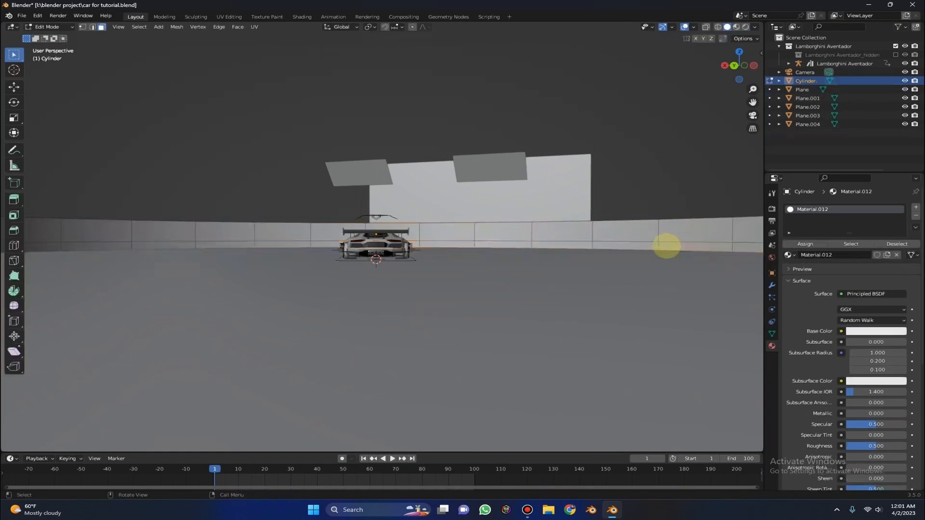
Step: Add a horizontal loop cut around the cylinder wall and slide it toward the base by about 0.54
key("ctrl+r")
left_click(665, 237)
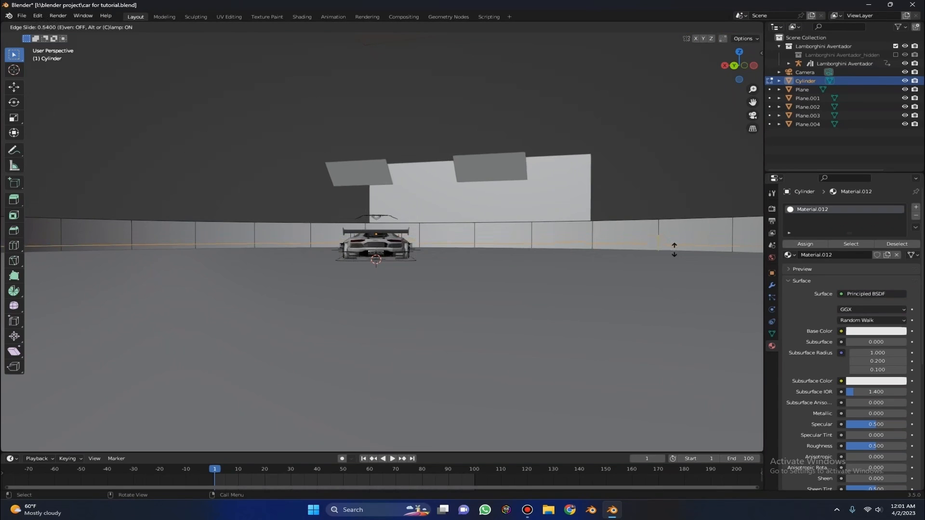
left_click(674, 249)
Step: Separate the narrow face loop at the wall's base into its own object and return to Object Mode
left_click(658, 244, "alt")
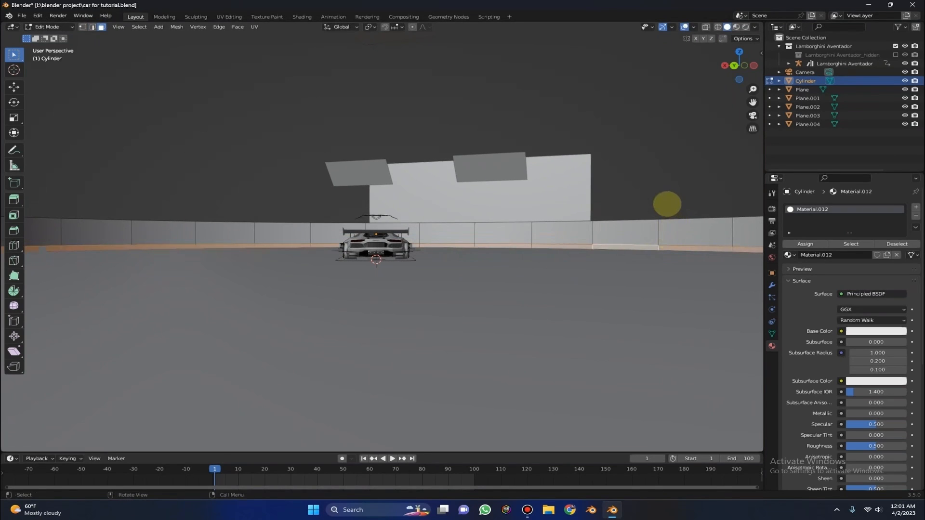
key("p")
left_click(665, 204)
key("Tab")
left_click(652, 247)
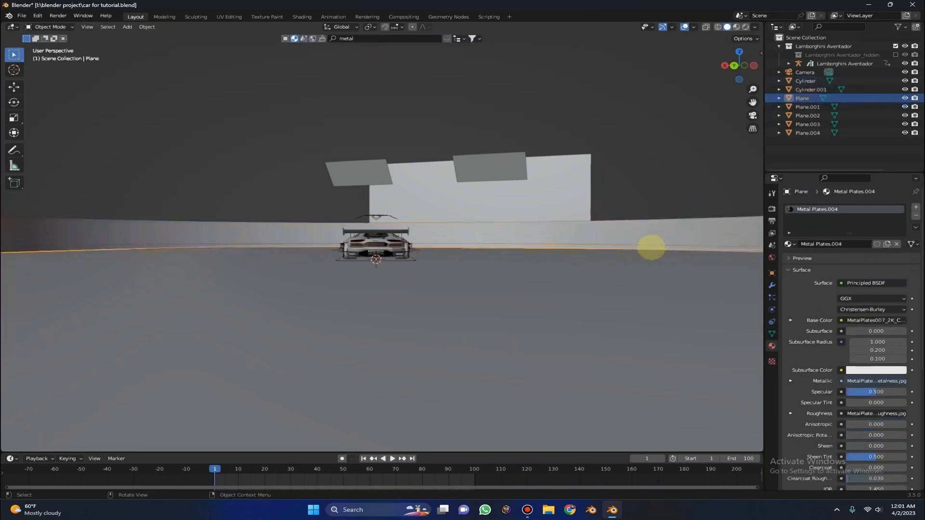
left_click(772, 285)
left_click(809, 209)
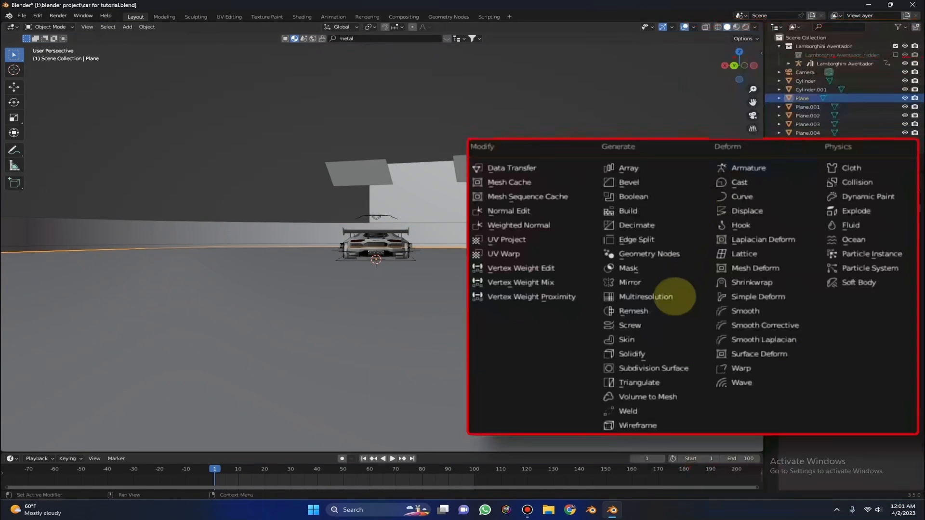
left_click(631, 353)
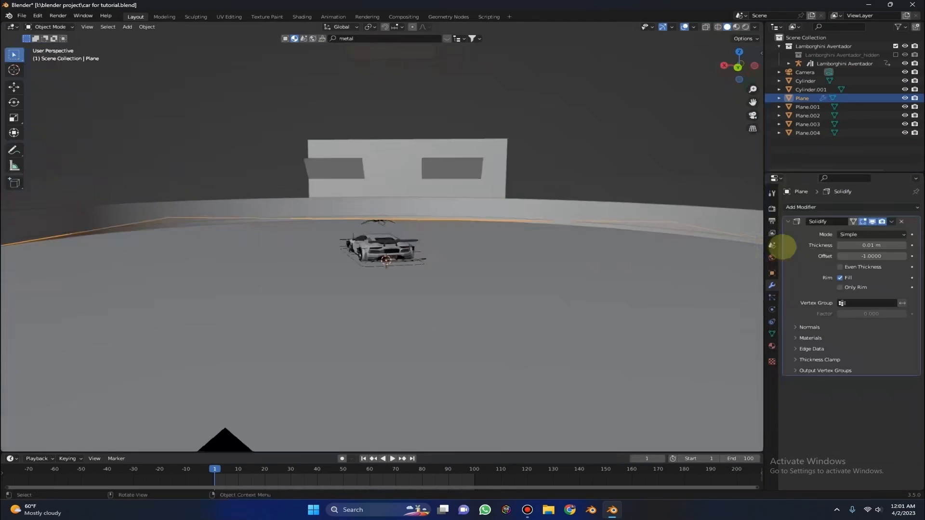
mouse_move(725, 250)
middle_mouse_down()
mouse_move(530, 262)
mouse_move(577, 267)
mouse_move(733, 234)
middle_mouse_up()
mouse_move(856, 245)
left_mouse_down()
mouse_move(842, 245)
mouse_move(862, 245)
left_mouse_up()
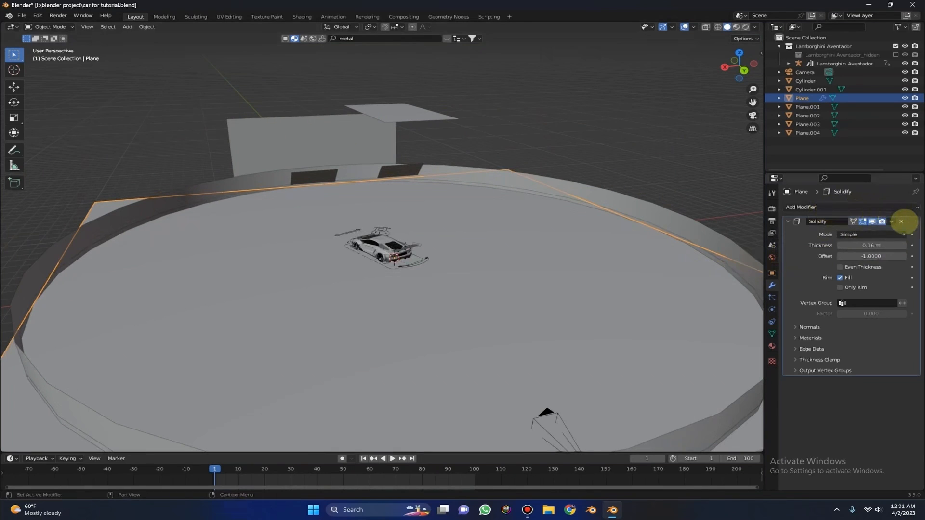
left_click(901, 221)
Step: Add a Solidify modifier to the separated base ring and set its thickness to 0.02 m
left_click(852, 207)
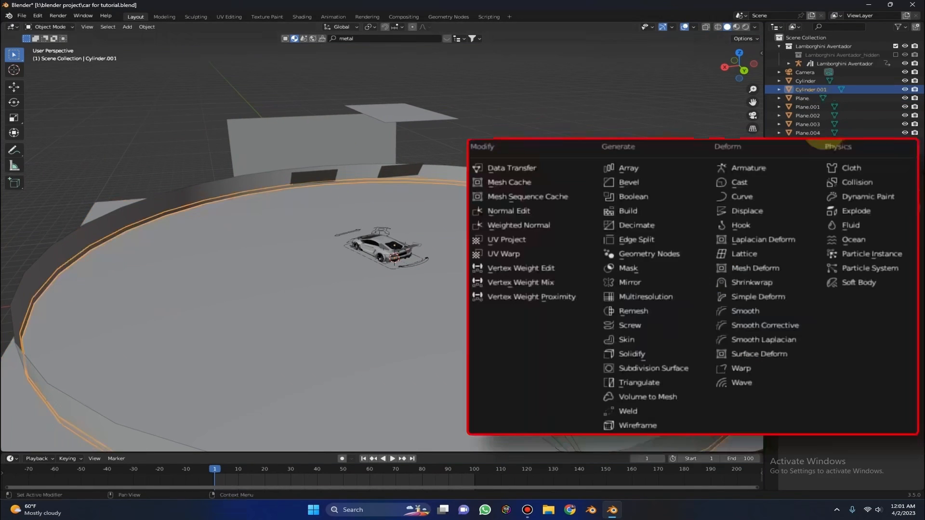
left_click(653, 352)
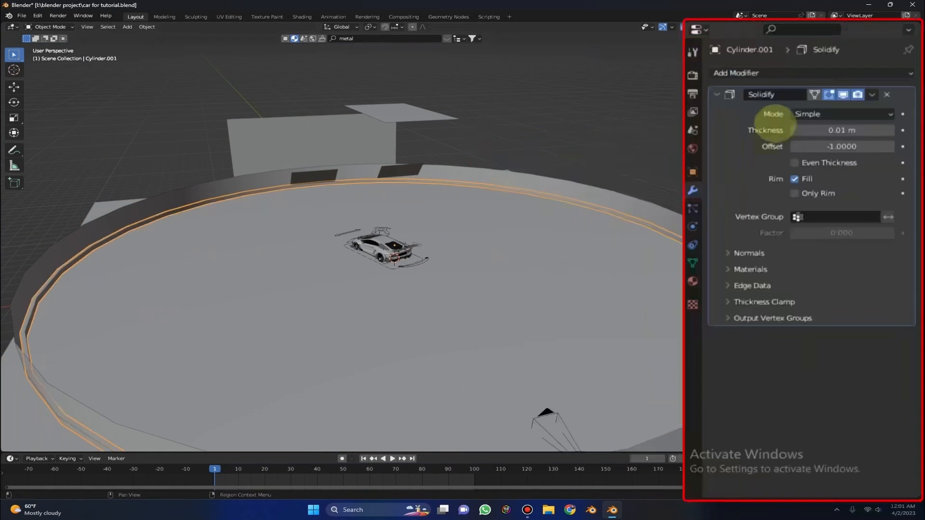
left_click_drag(880, 129, 838, 129)
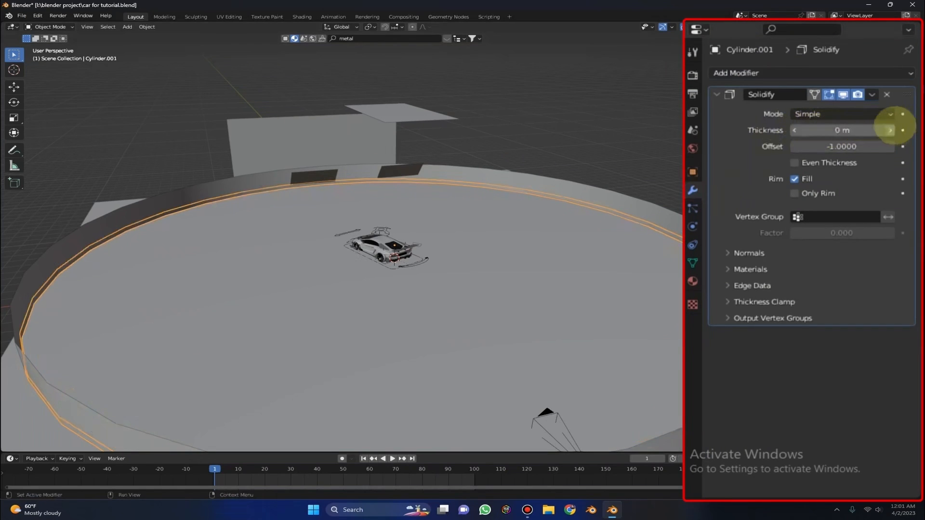
left_click(890, 130)
left_click(890, 130)
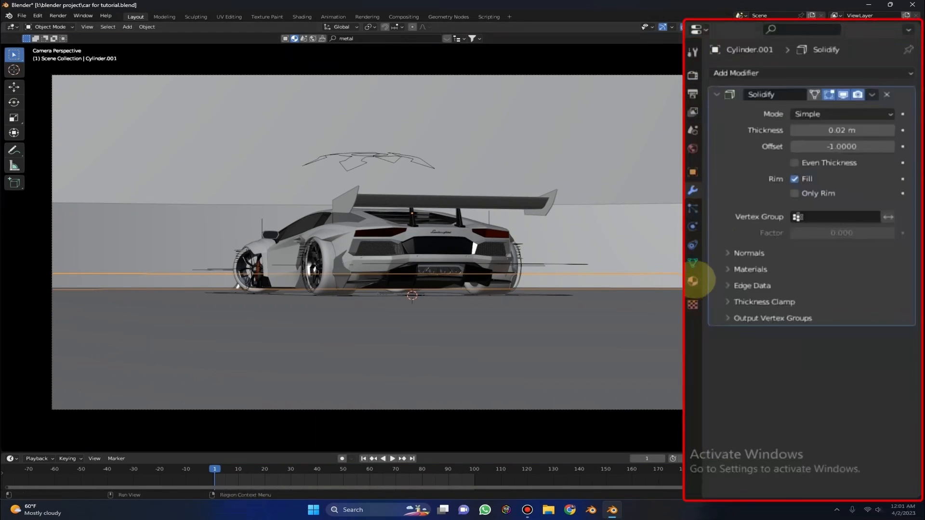
Step: Assign the existing Material.017 to the base ring, preview it in rendered shading and save the file
left_click(772, 345)
left_click(879, 128)
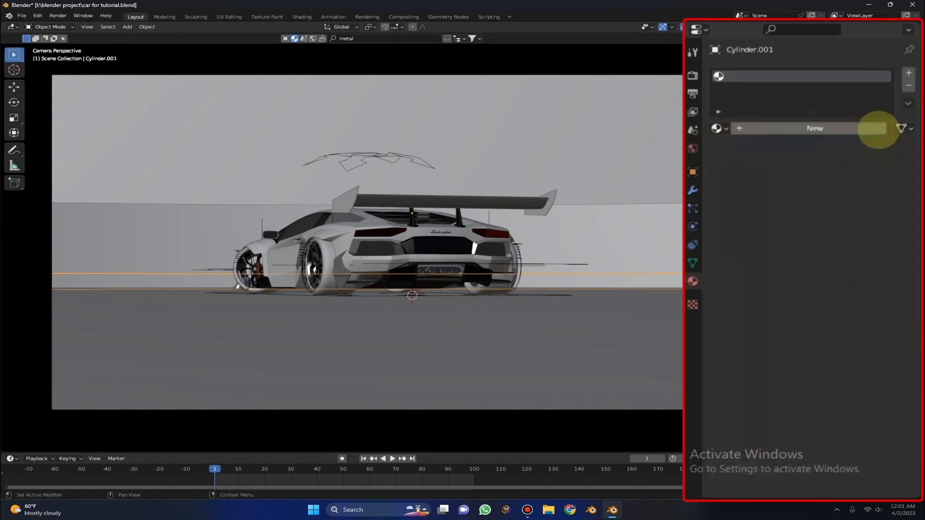
left_click(718, 128)
type("17")
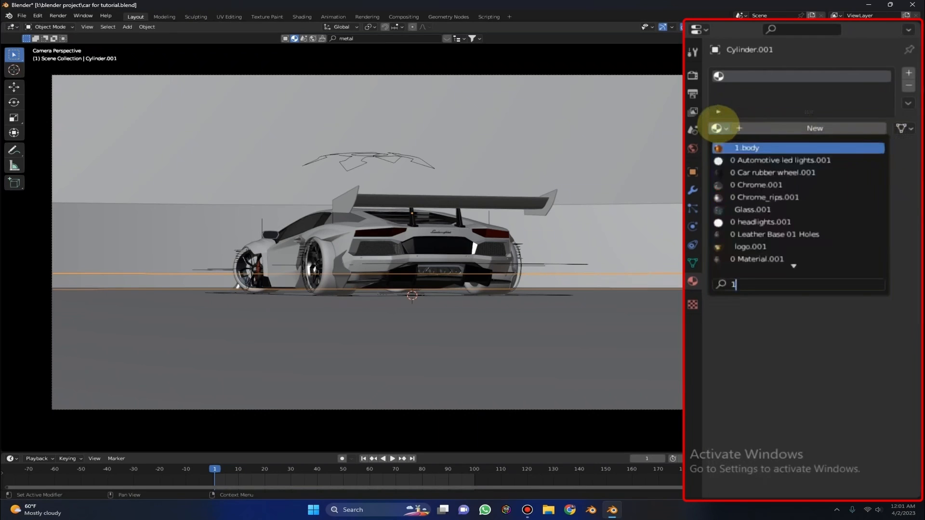
left_click(756, 148)
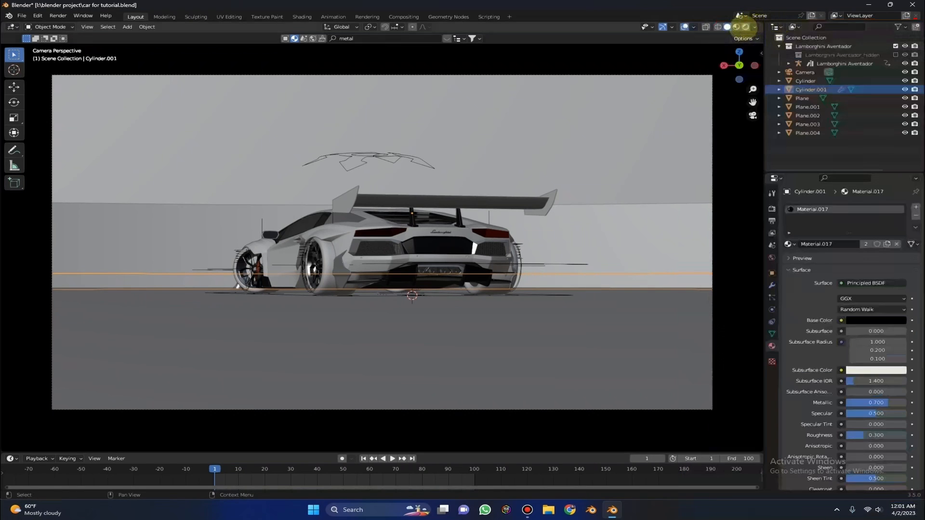
left_click(733, 27)
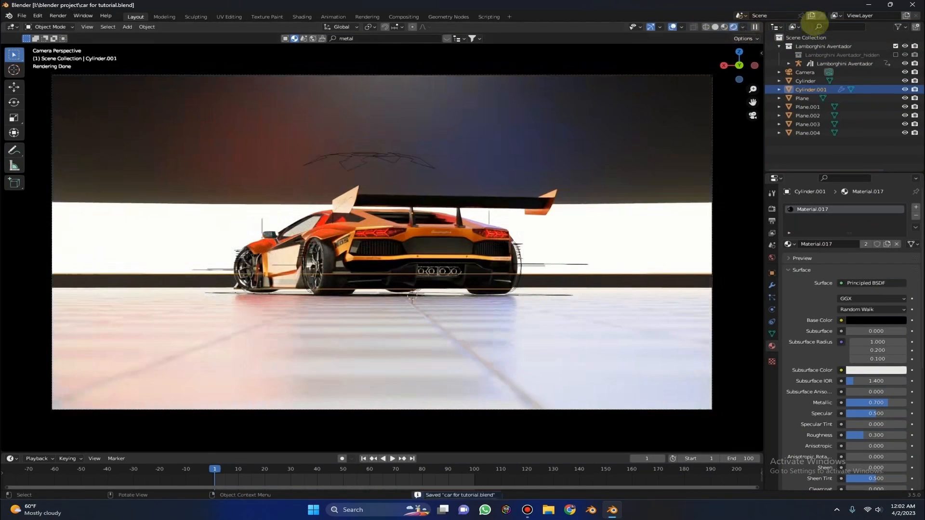
key("ctrl+s")
Step: Set Material.017's metallic to 0.8 and roughness to 0.2, and save the file
left_click_drag(862, 366, 895, 366)
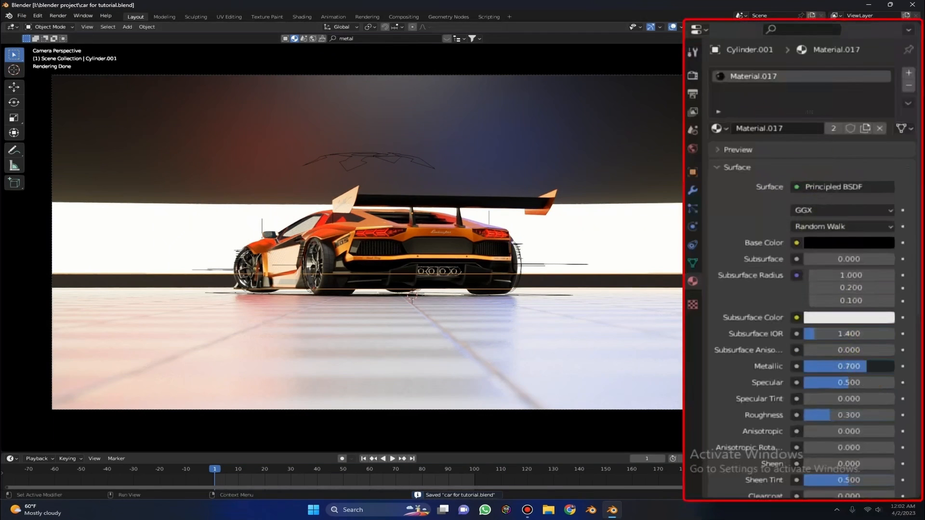
key("ctrl+z")
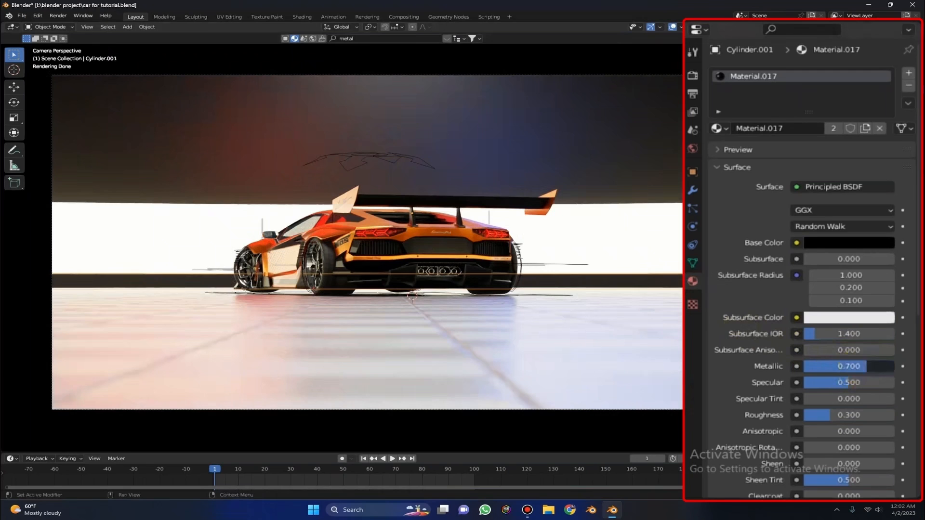
left_click(838, 366)
type("0.8")
key("Return")
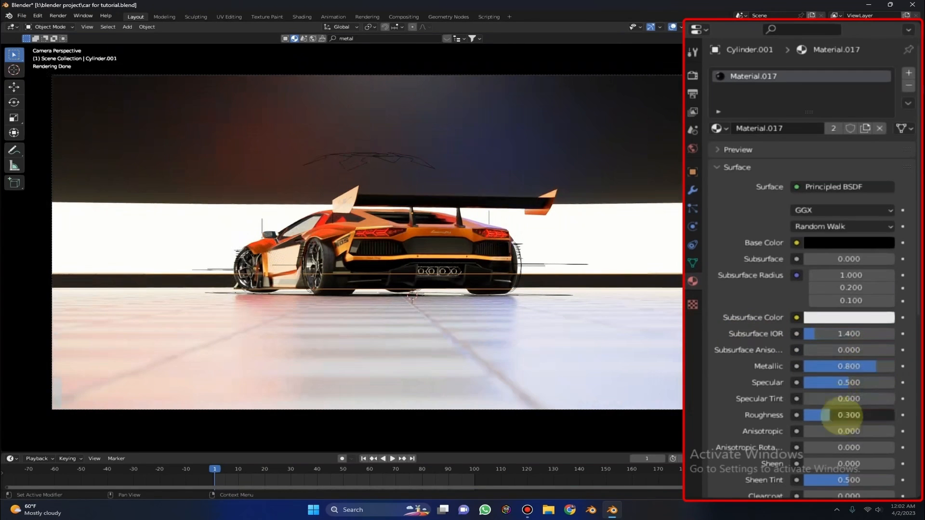
left_click(841, 415)
type("0.2")
key("Return")
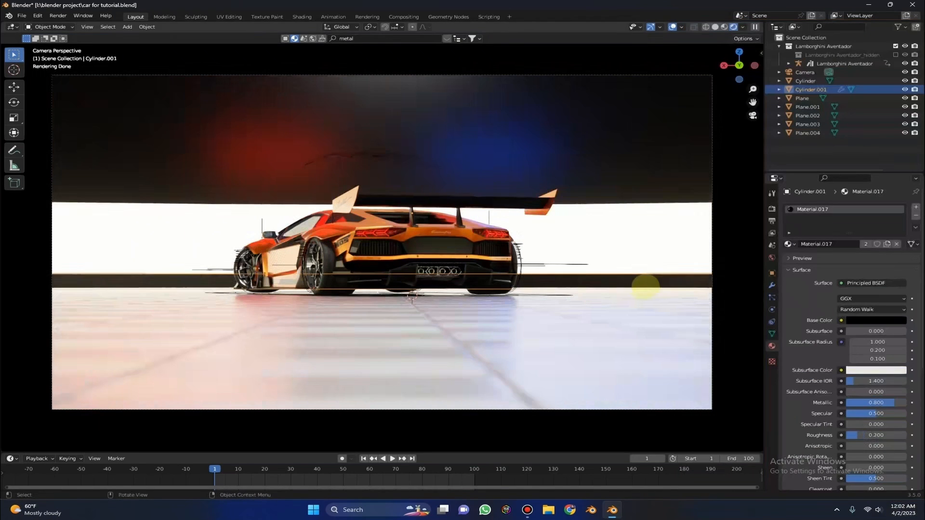
key("ctrl+s")
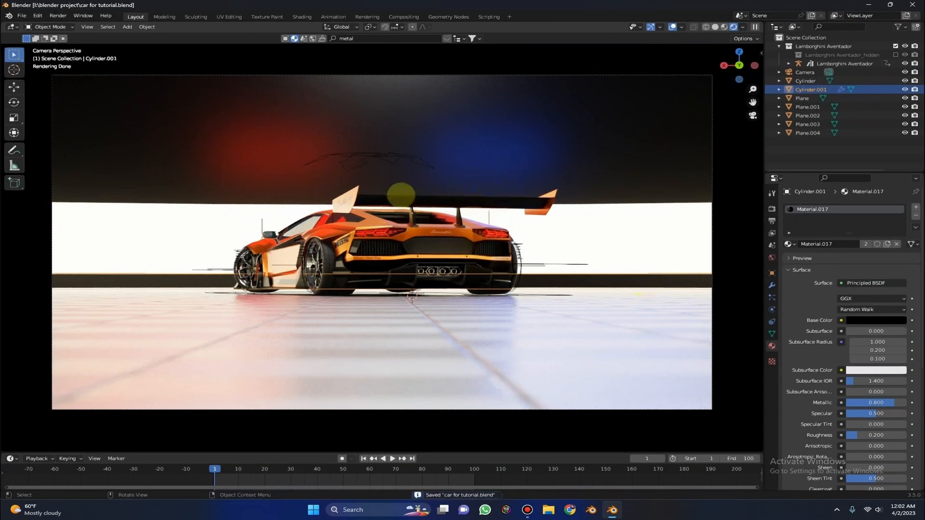
Step: In the render output settings, enable Cache Result and name the output file "lambo lighting"
left_click(771, 209)
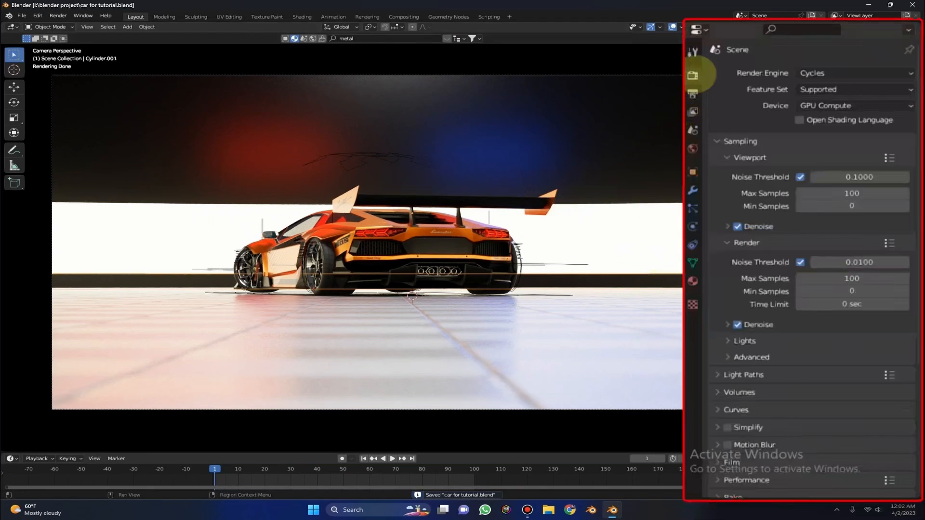
left_click(693, 93)
left_click(879, 409)
scroll(872, 385, "down", 1)
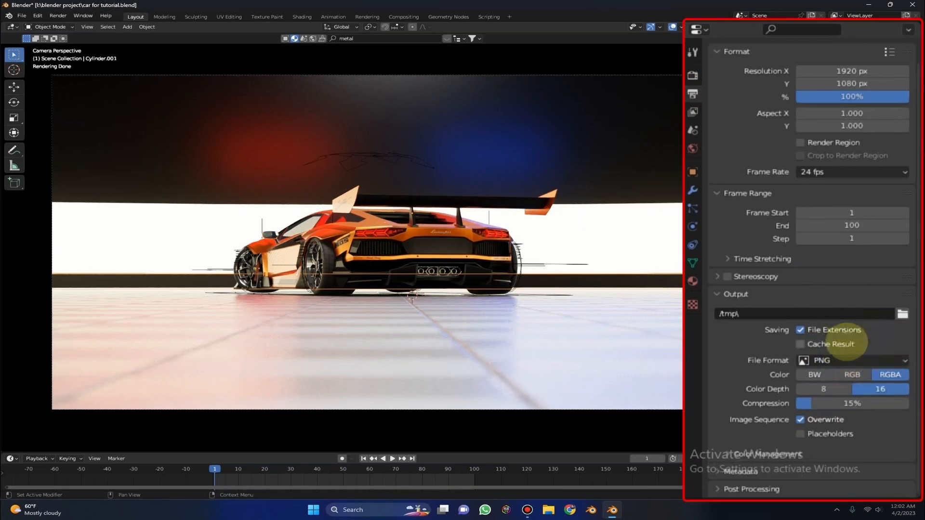
left_click(821, 359)
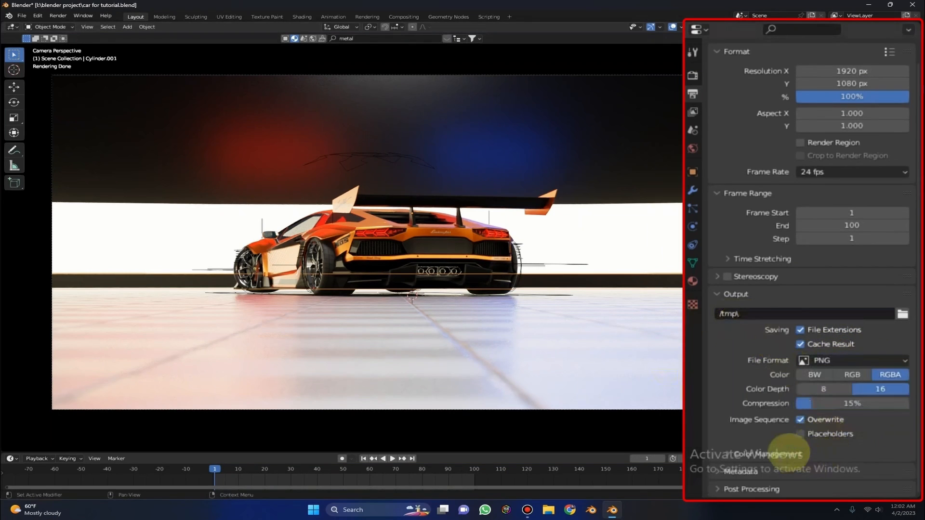
left_click(761, 314)
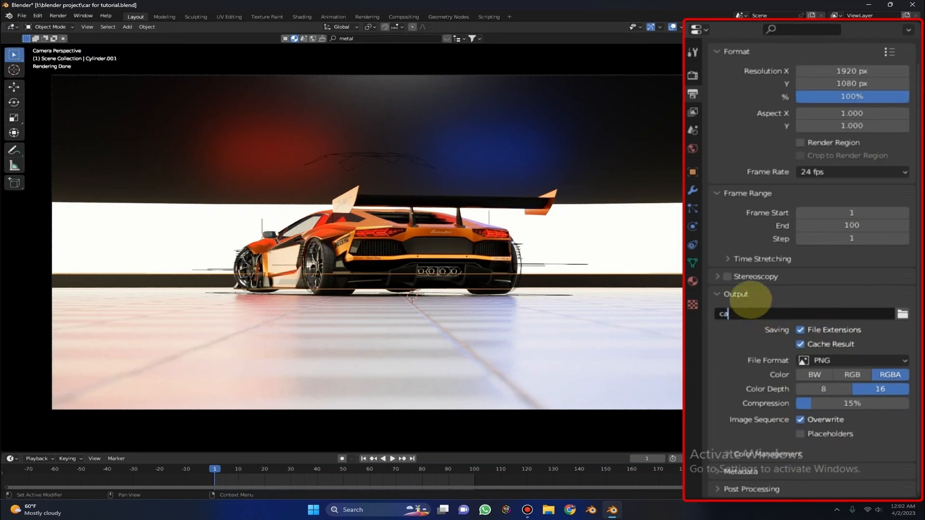
type("lambo lighting")
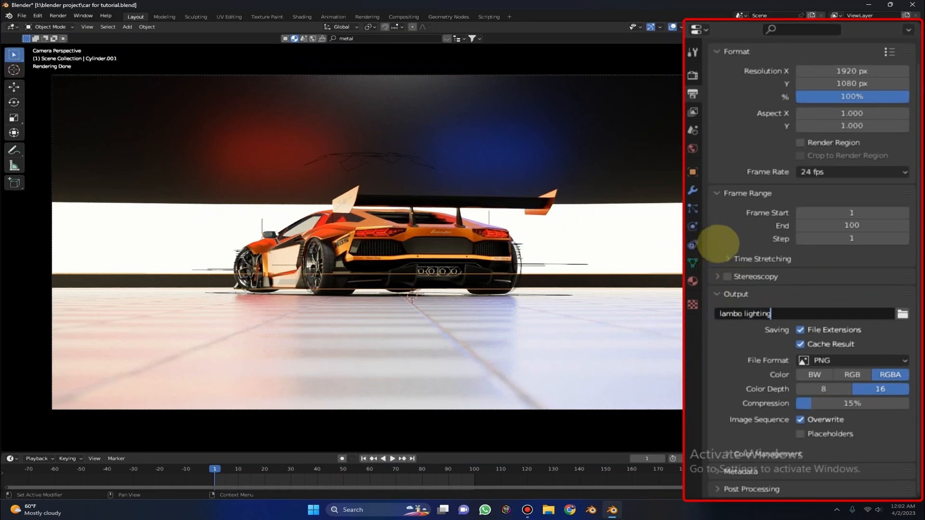
key("Return")
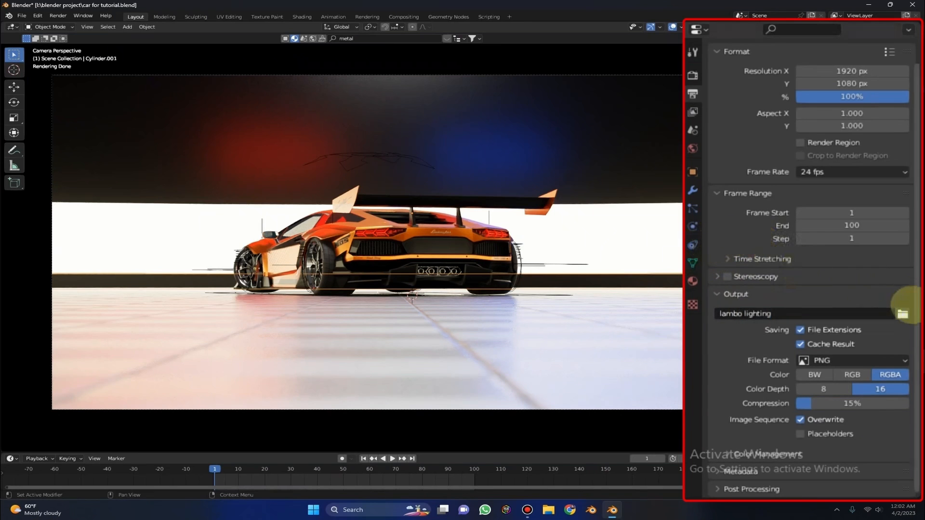
Step: Set the render output location to the vehicle folder in the animation project directory on drive I
left_click(902, 314)
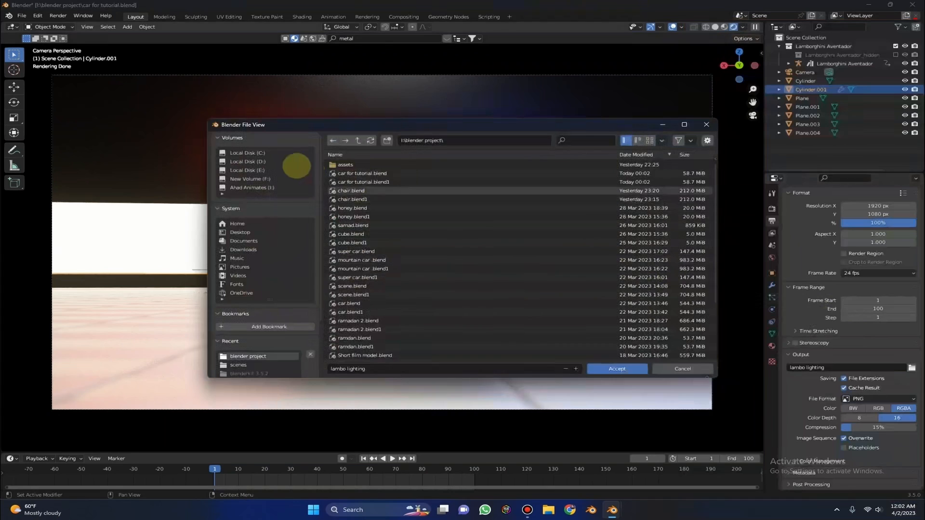
left_click(248, 188)
double_click(348, 169)
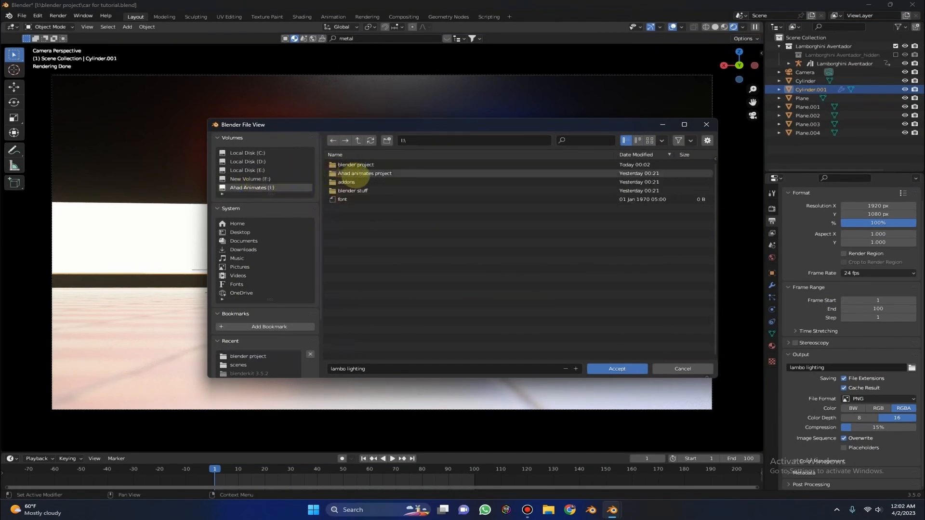
double_click(347, 182)
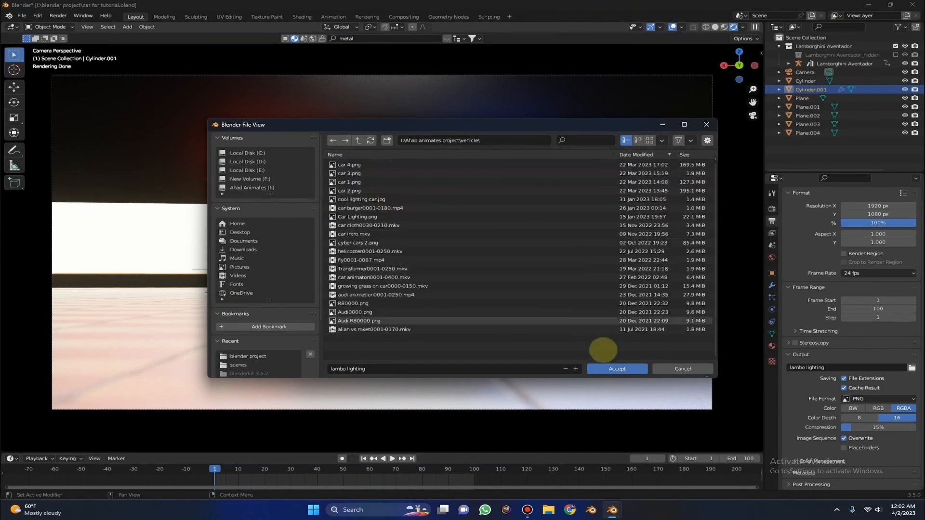
left_click(624, 368)
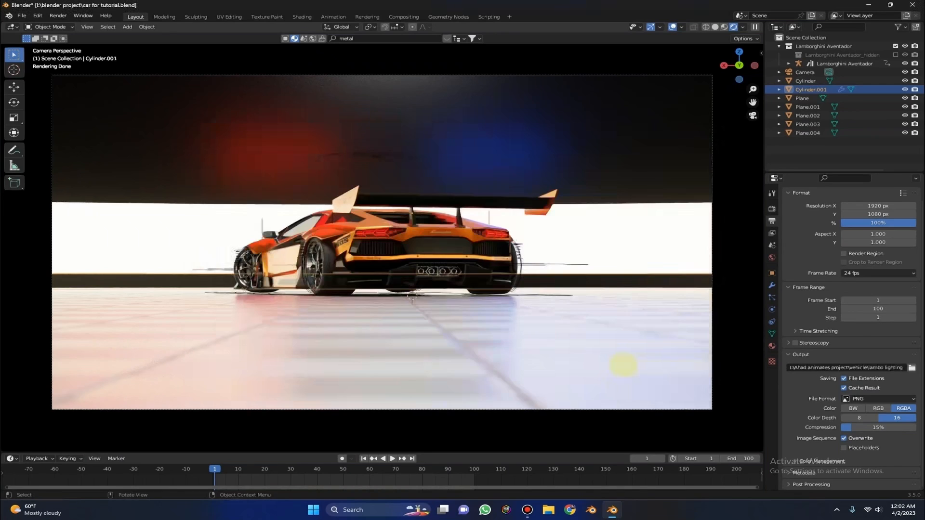
Step: Hide the viewport overlays and adjust the floor plane's height along Z to fit the car's tyres, checking from below
left_click(672, 27)
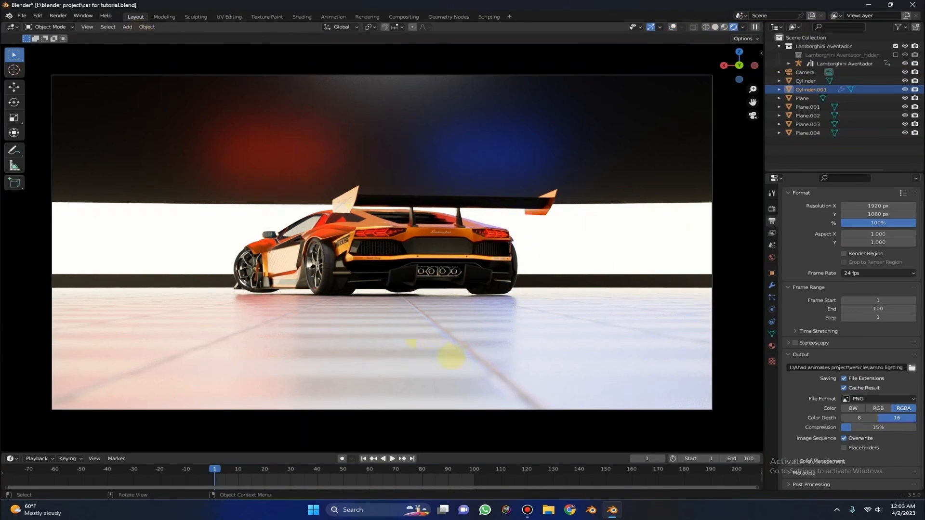
left_click(451, 356)
key("g")
key("z")
left_click(473, 330)
middle_click_drag(504, 324, 514, 218)
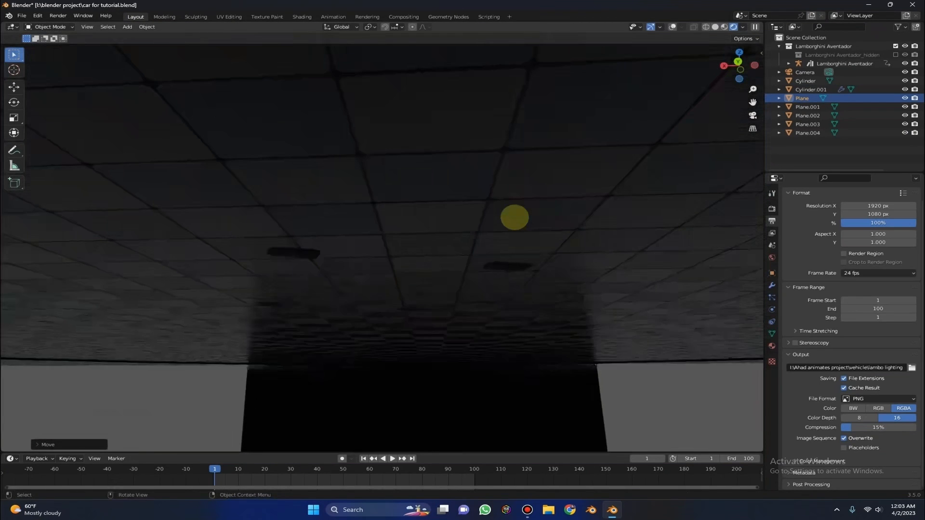
key("g")
key("z")
left_click(587, 171)
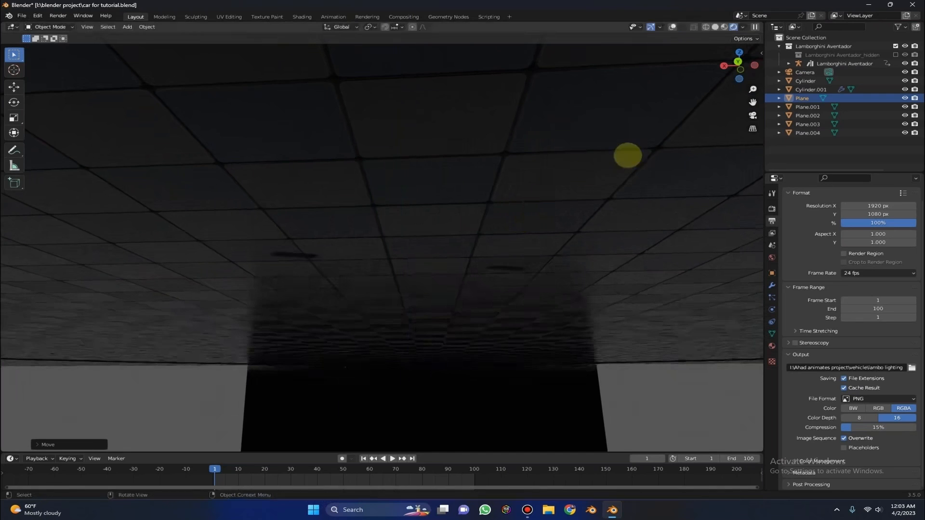
Step: Return to the camera view and render the still image of the car
left_click(752, 116)
scroll(146, 131, "down", 2)
scroll(146, 130, "up", 2)
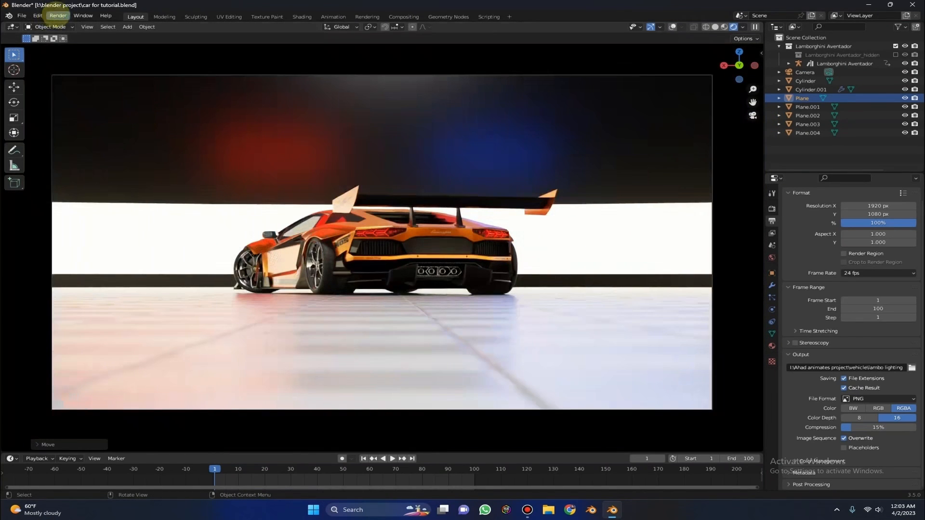
left_click(58, 16)
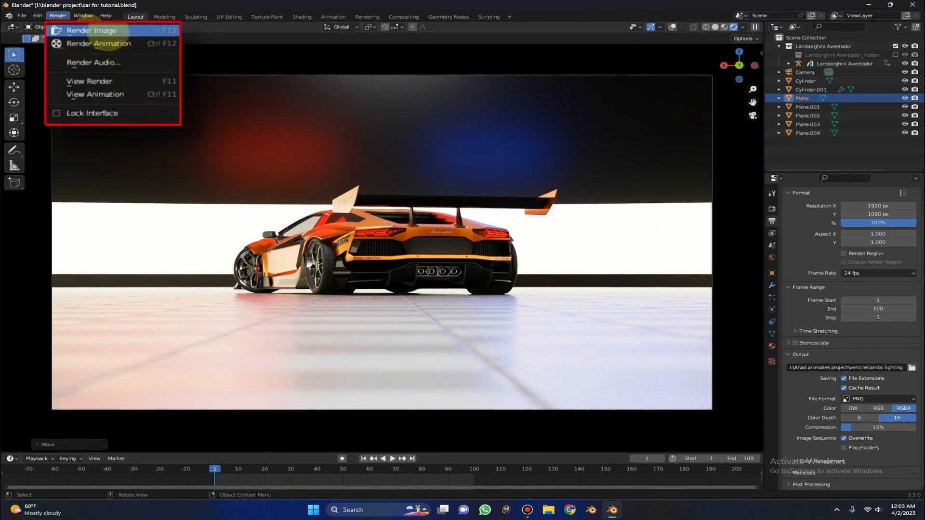
left_click(110, 30)
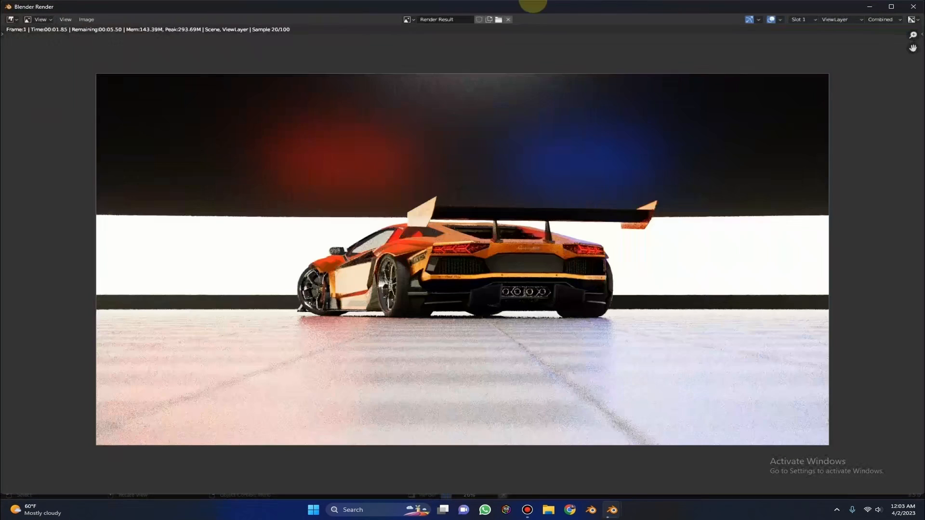